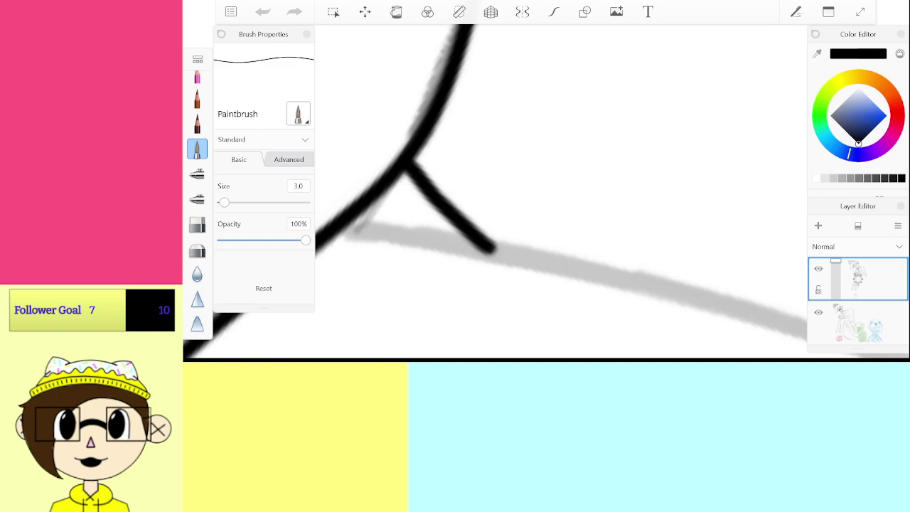
left_click_drag(450, 158, 524, 246)
key("ctrl+z")
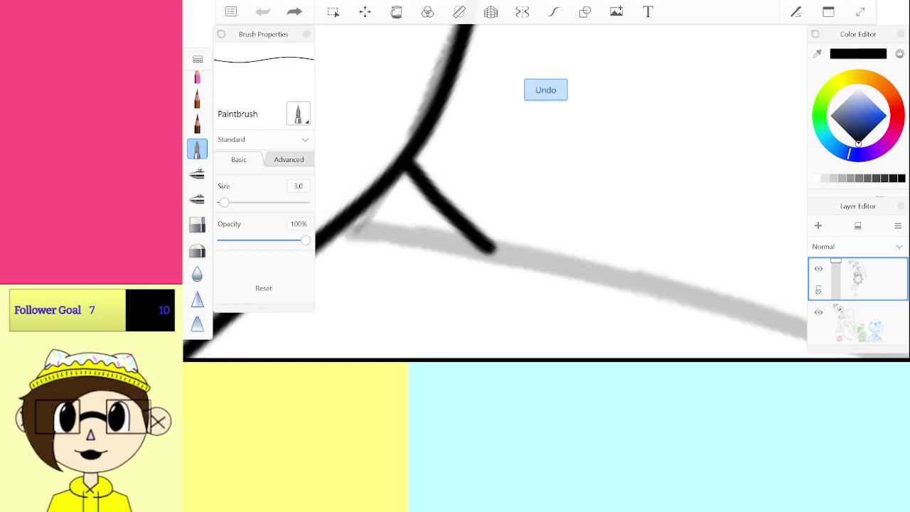
left_click_drag(665, 160, 505, 227)
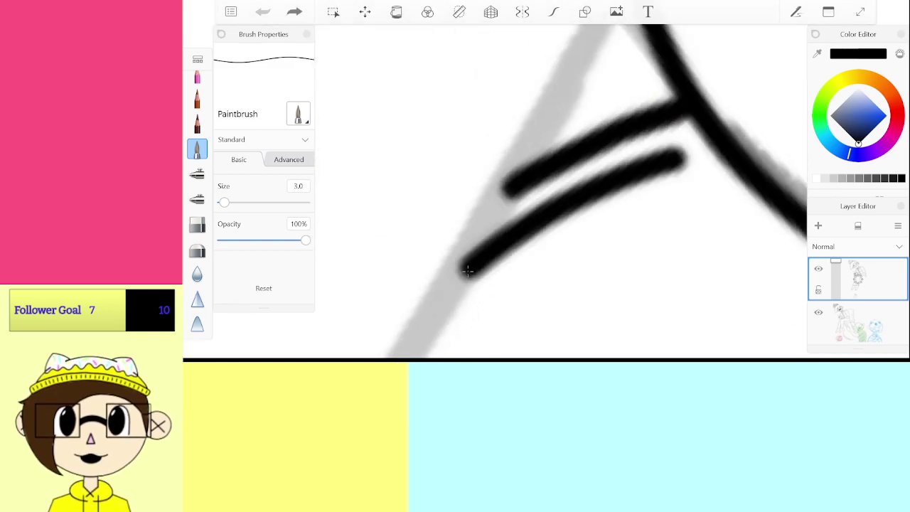
key("ctrl+z")
scroll(545, 192, "down", 10)
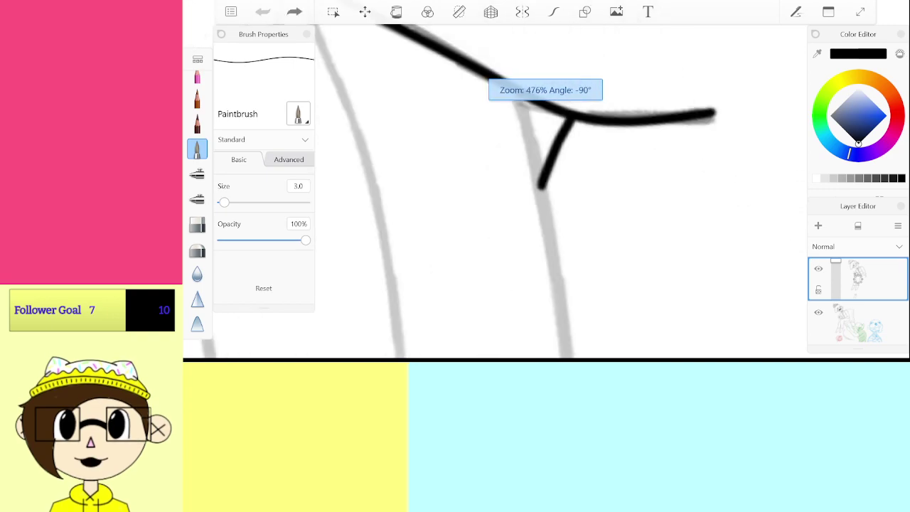
Step: Try to ink extra hair strokes at the top of the man's head
scroll(546, 192, "up", 4)
scroll(546, 192, "up", 3)
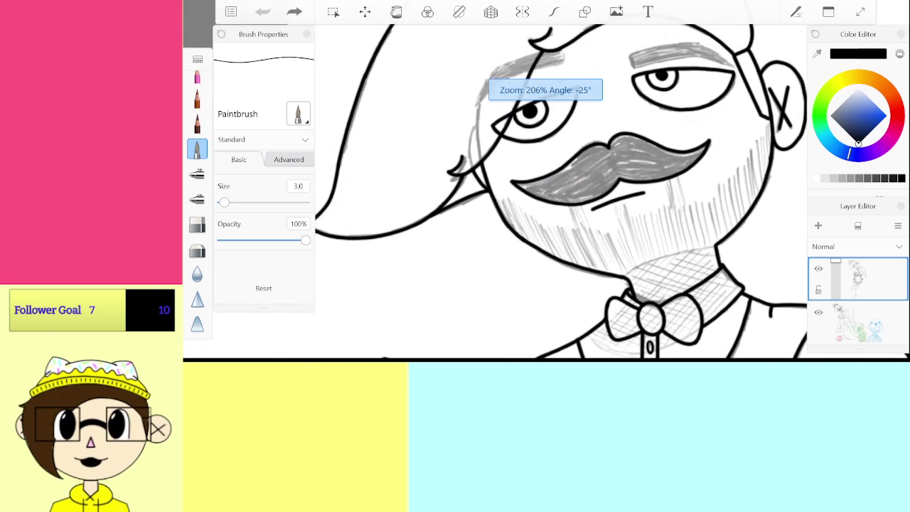
scroll(545, 142, "up", 10)
scroll(562, 192, "down", 10)
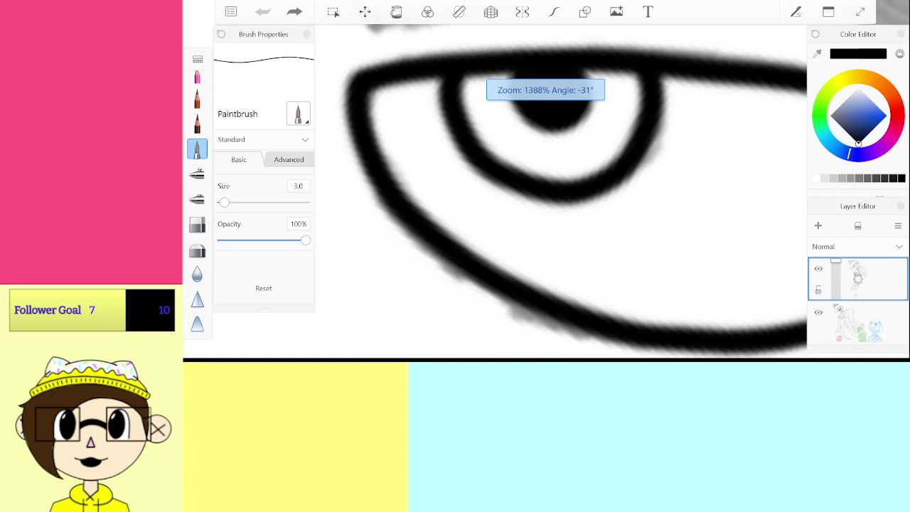
scroll(561, 192, "up", 6)
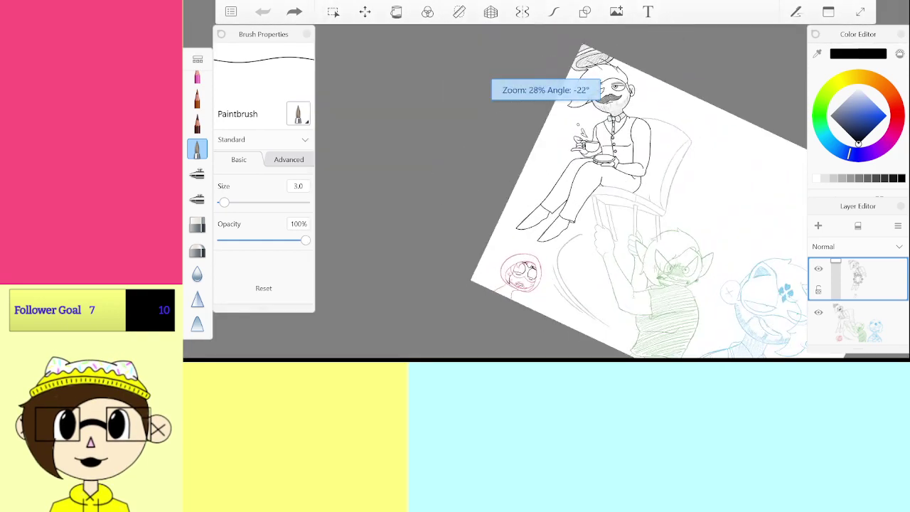
scroll(562, 192, "down", 1)
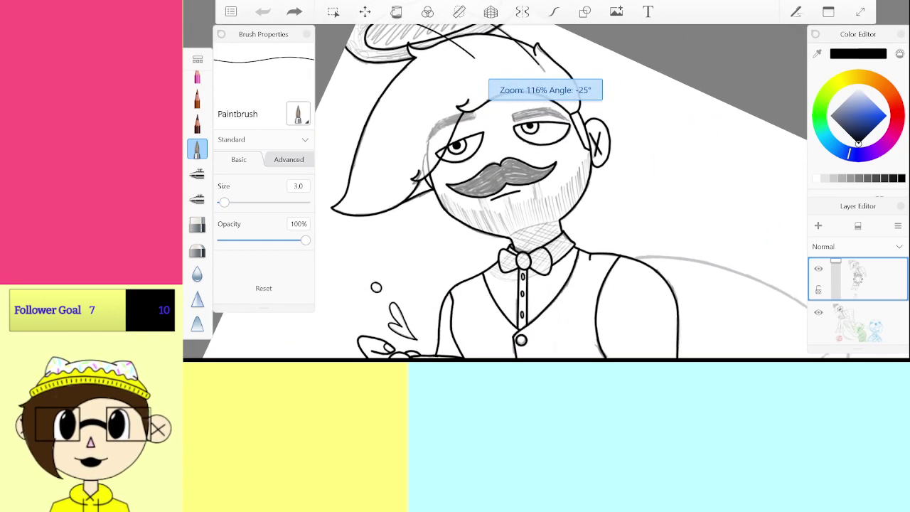
left_click_drag(522, 44, 541, 74)
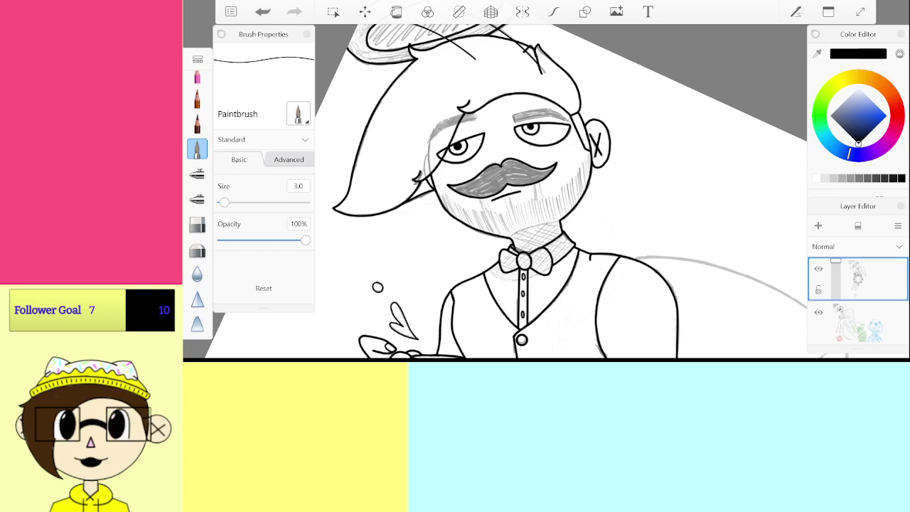
key("ctrl+z")
scroll(540, 107, "up", 6)
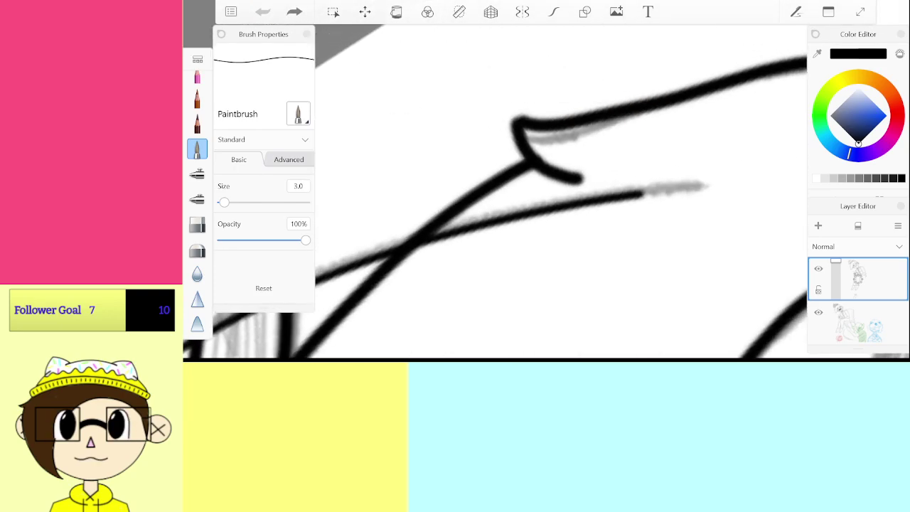
left_click_drag(492, 244, 662, 224)
key("ctrl+z")
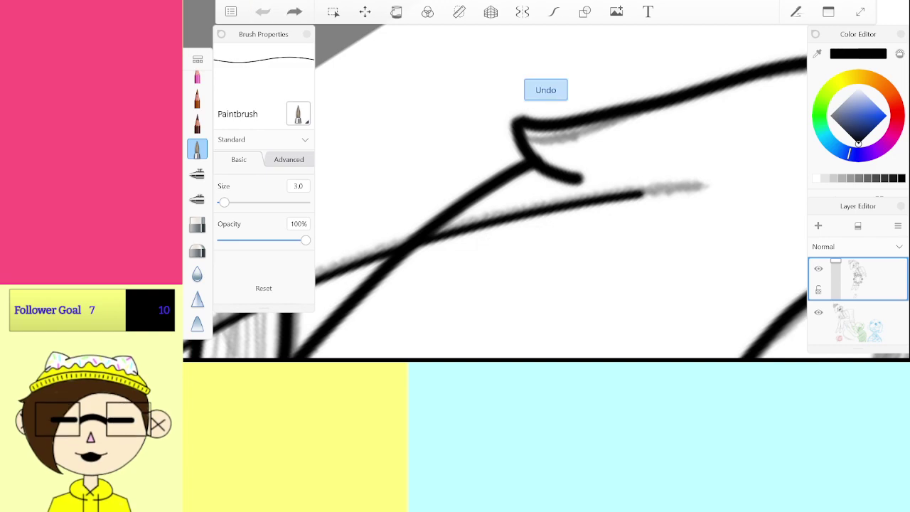
Step: Add a new layer above the seated man's line art
scroll(562, 171, "down", 8)
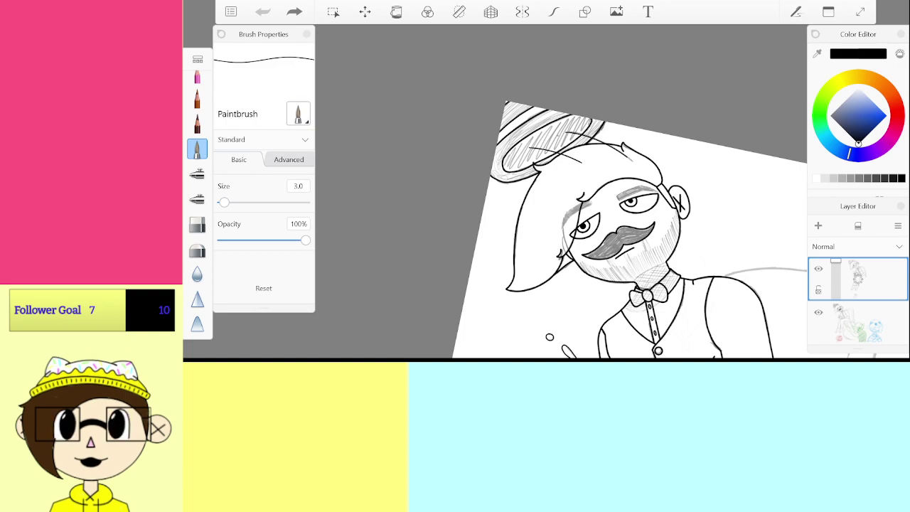
scroll(604, 214, "down", 5)
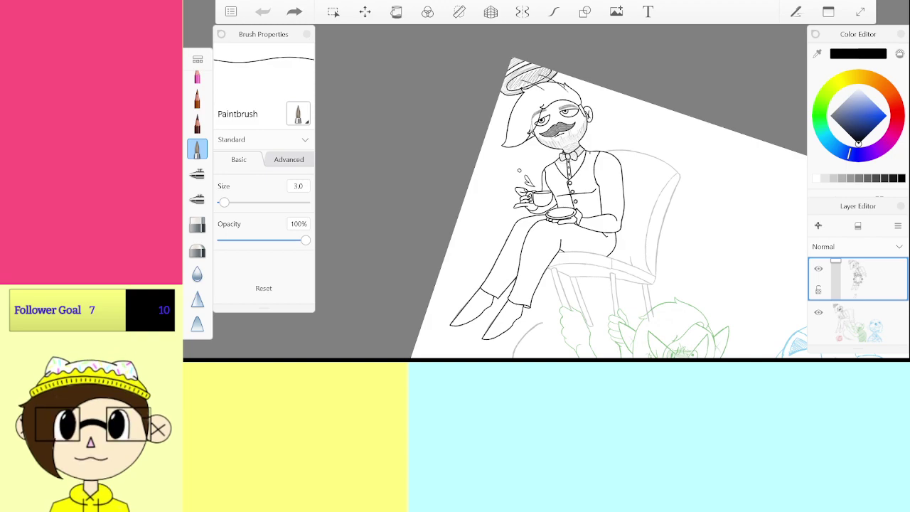
left_click(819, 225)
Step: Turn on stroke steadying and ink the chair back's curved top edge from the man's shoulder to the far corner
scroll(604, 192, "up", 5)
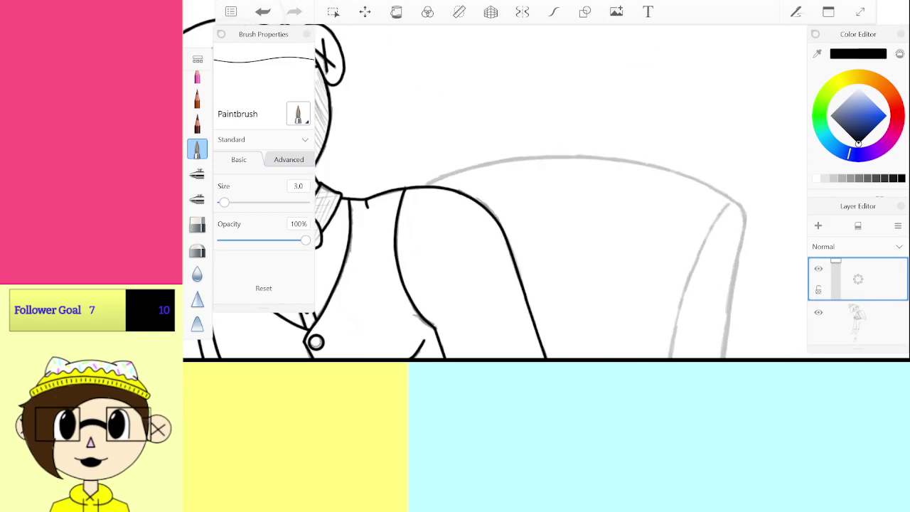
scroll(545, 206, "up", 4)
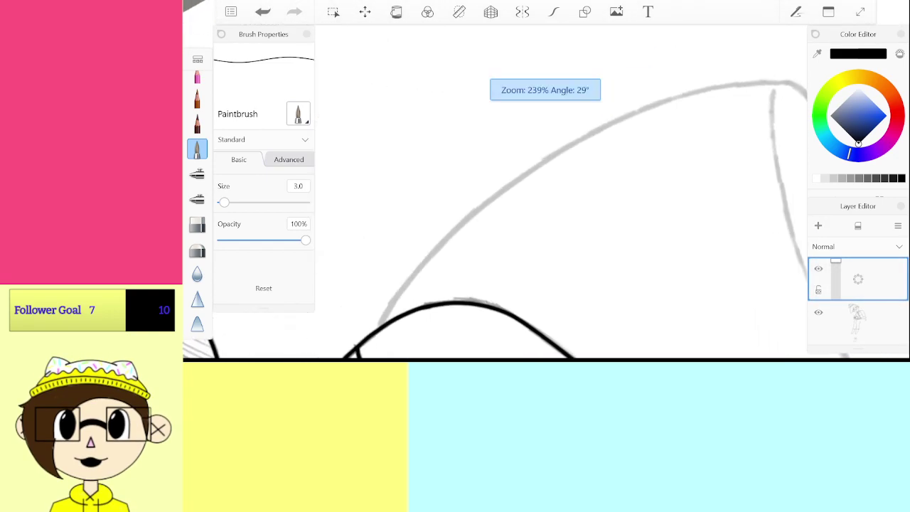
left_click(554, 12)
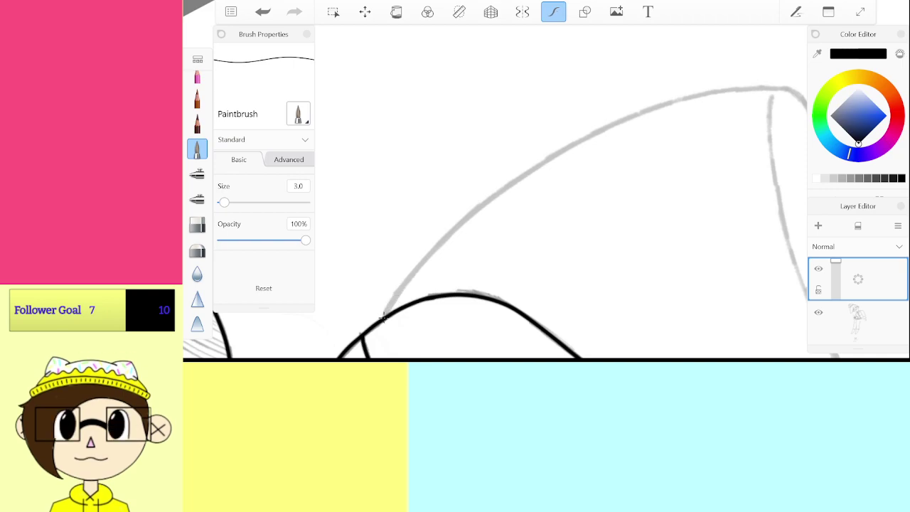
mouse_move(402, 284)
left_mouse_down()
mouse_move(479, 208)
mouse_move(559, 152)
mouse_move(684, 100)
left_mouse_up()
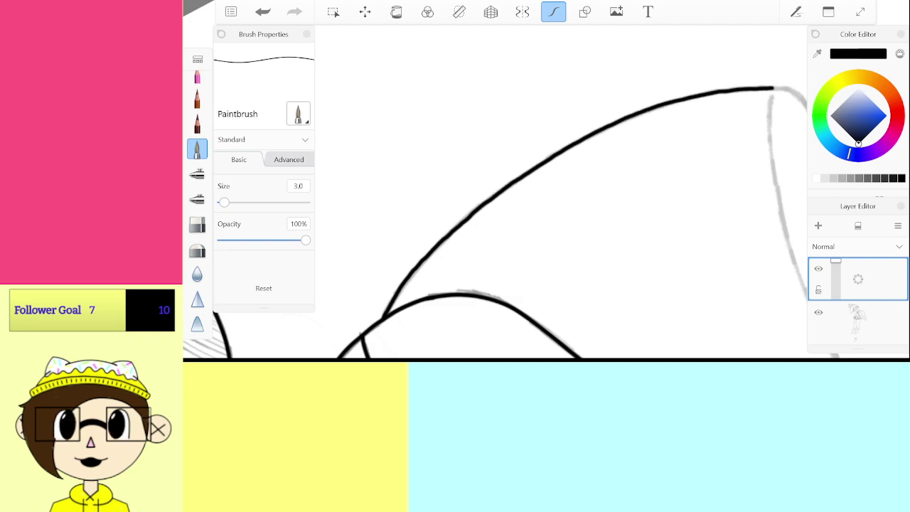
left_click_drag(773, 88, 788, 90)
Step: Try to ink the chair back's outer side edge starting from its top corner
scroll(546, 192, "down", 3)
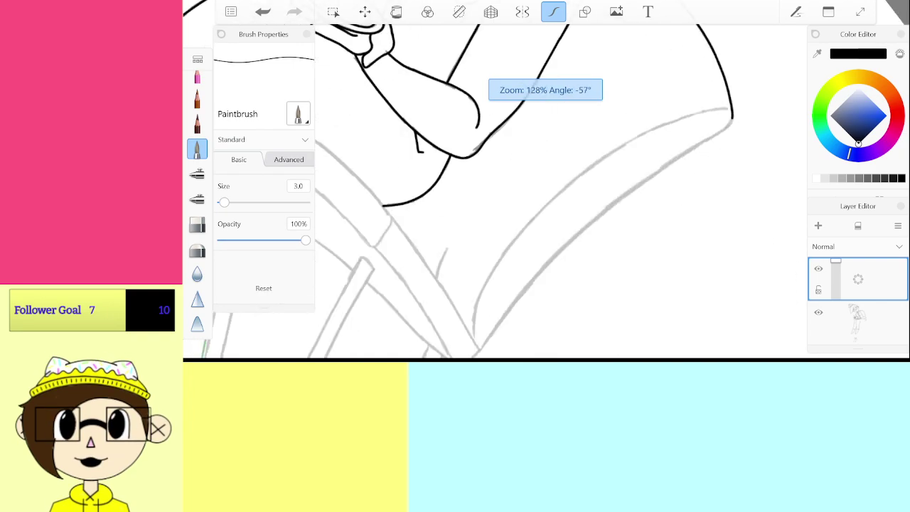
scroll(546, 192, "down", 2)
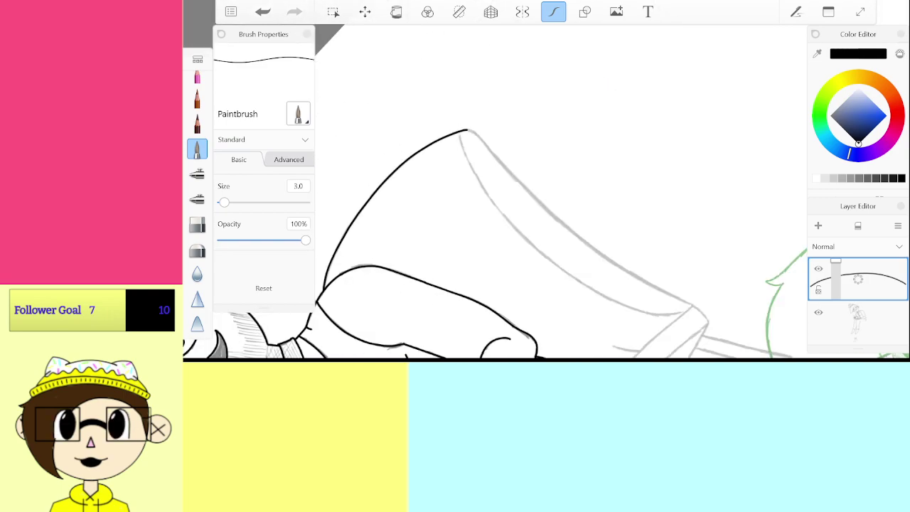
scroll(498, 192, "down", 3)
scroll(497, 192, "up", 5)
scroll(498, 192, "down", 4)
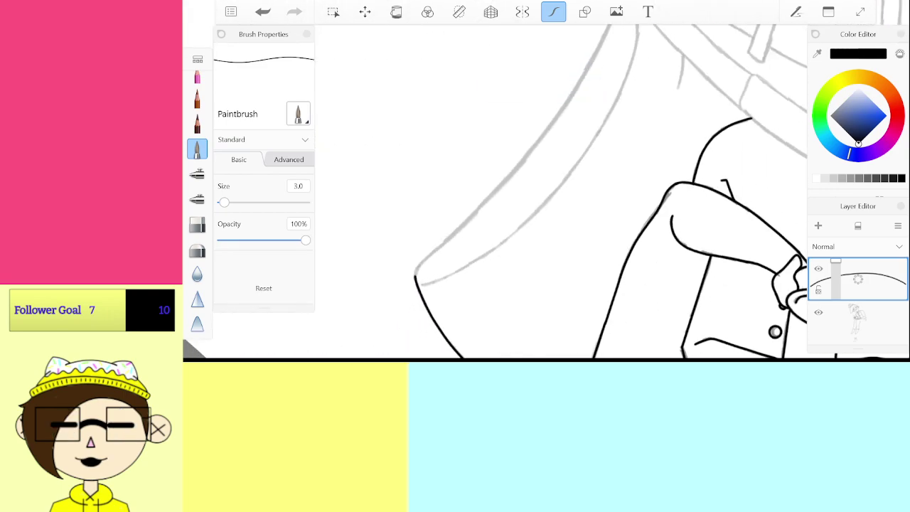
scroll(546, 192, "down", 2)
scroll(546, 192, "up", 3)
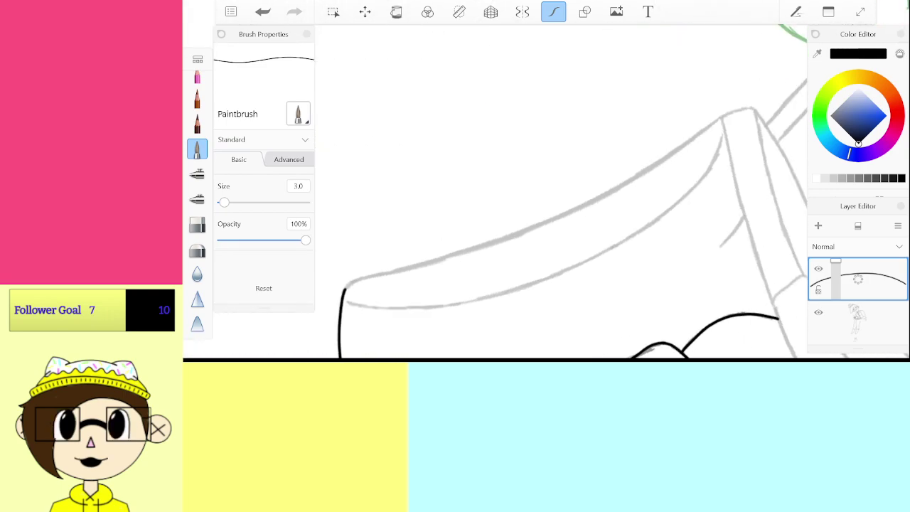
scroll(546, 192, "up", 1)
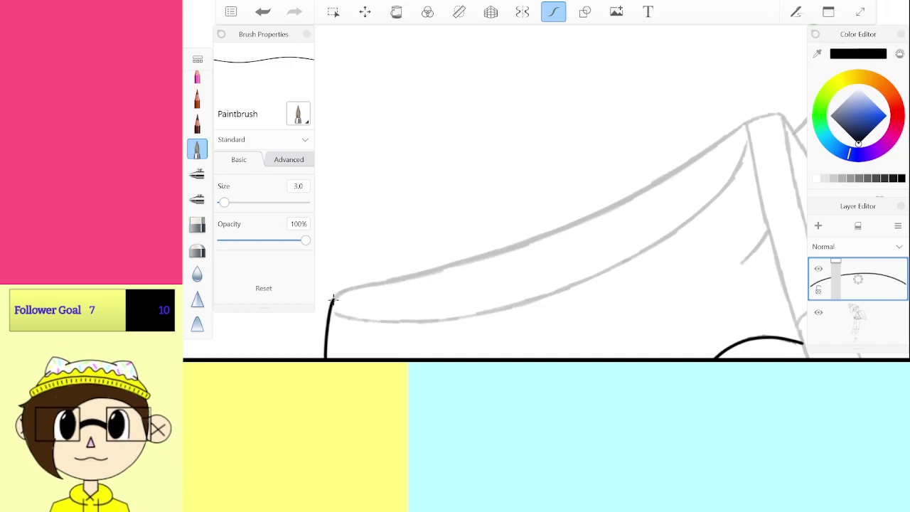
left_click_drag(331, 299, 430, 270)
key("ctrl+z")
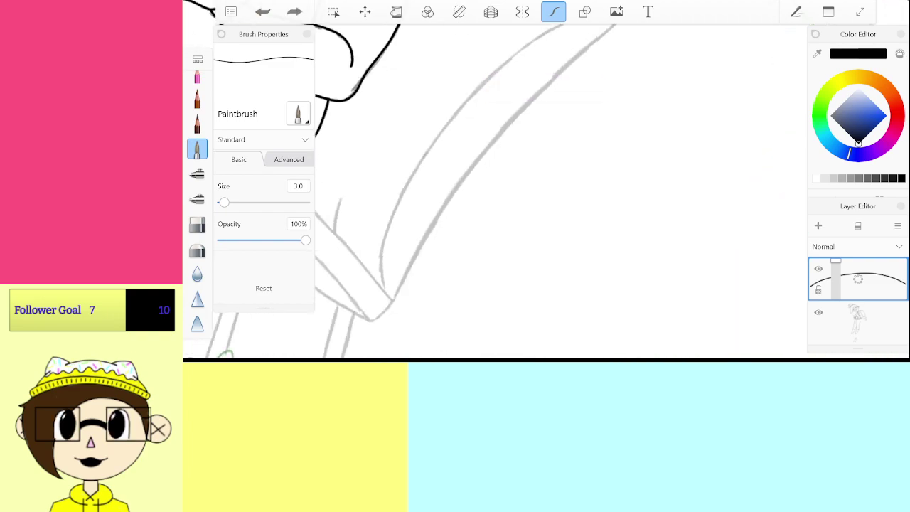
Step: Try to ink the chair back's outer side edge from the seat joint up to the top corner
left_click_drag(498, 184, 510, 188)
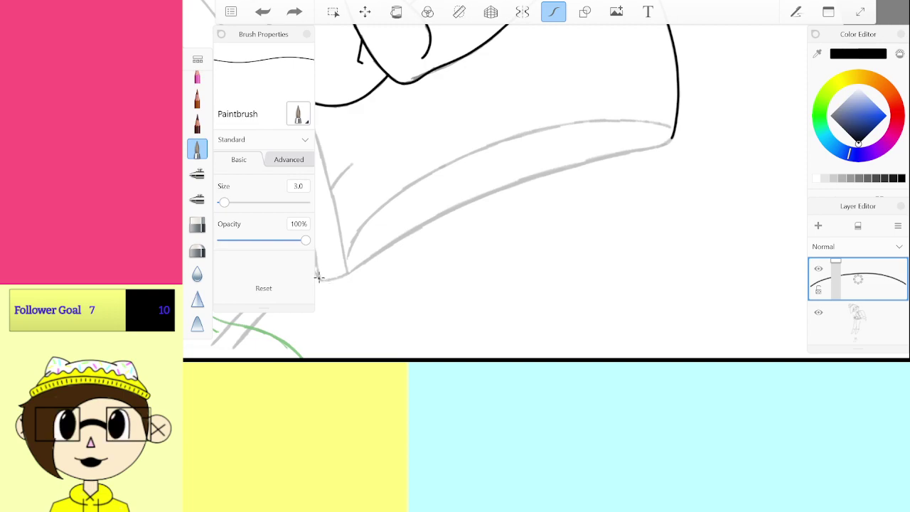
mouse_move(508, 206)
left_mouse_down()
mouse_move(499, 226)
mouse_move(517, 214)
left_mouse_up()
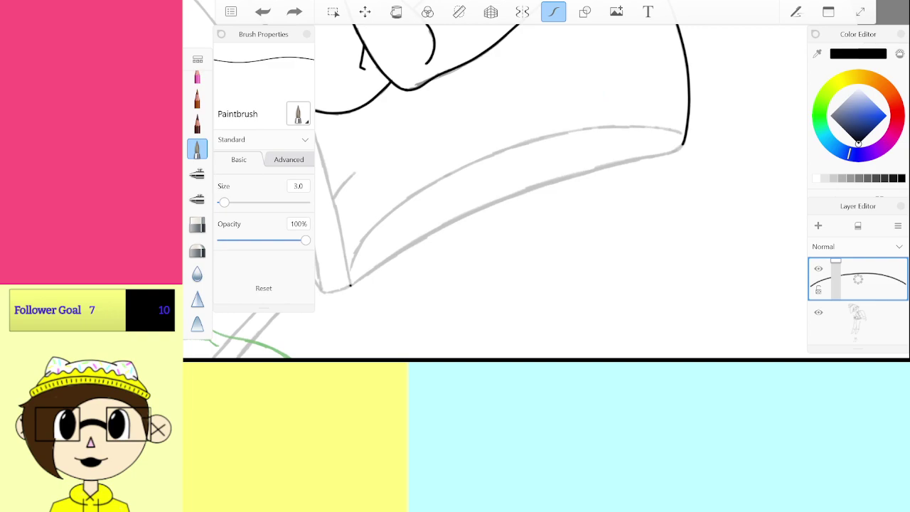
mouse_move(422, 241)
left_mouse_down()
mouse_move(551, 182)
mouse_move(684, 143)
left_mouse_up()
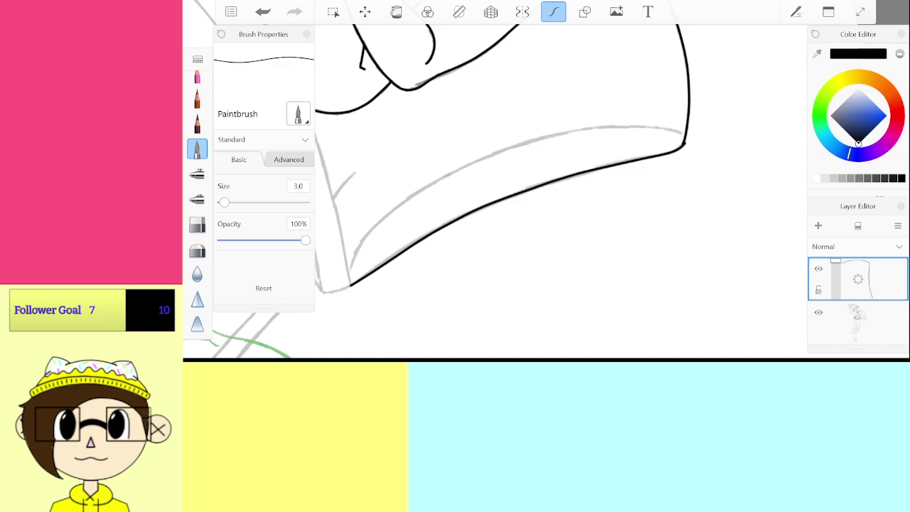
key("ctrl+z")
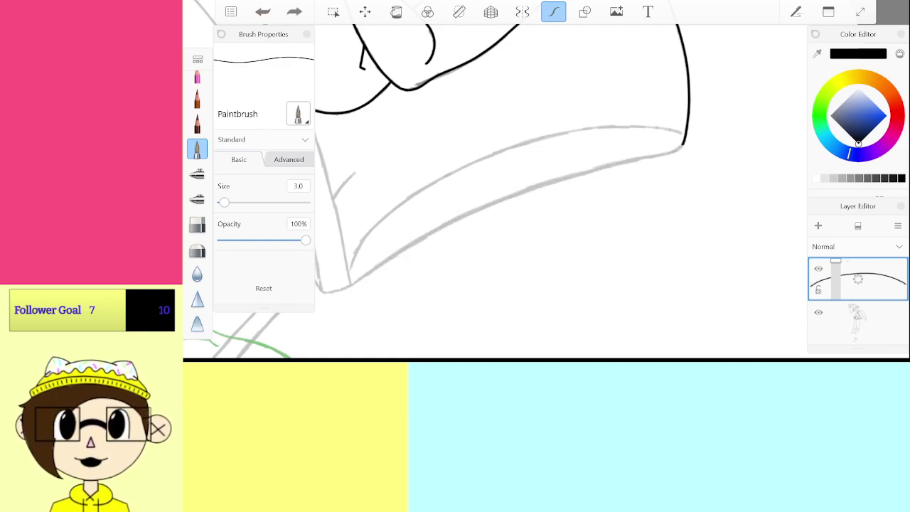
Step: Ink the rounded top corner of the chair back, continuing from the end of the inked top edge
scroll(546, 192, "down", 5)
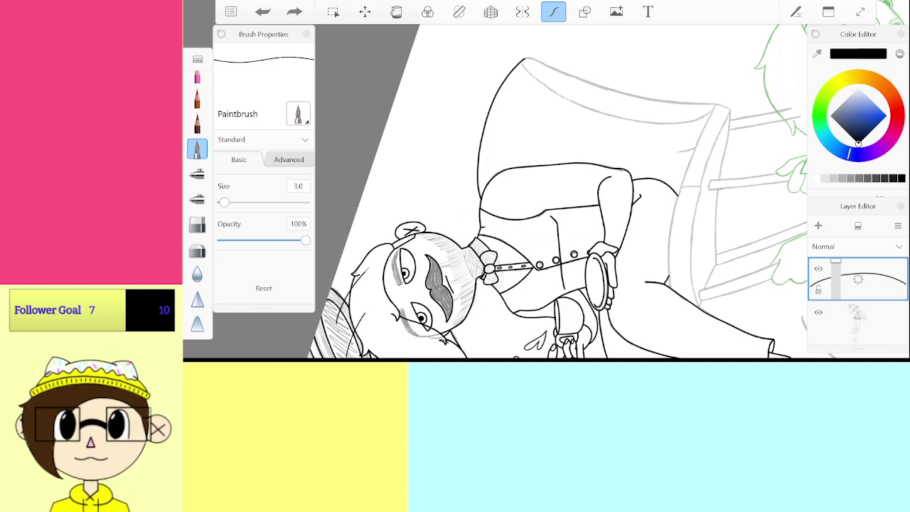
scroll(654, 100, "up", 5)
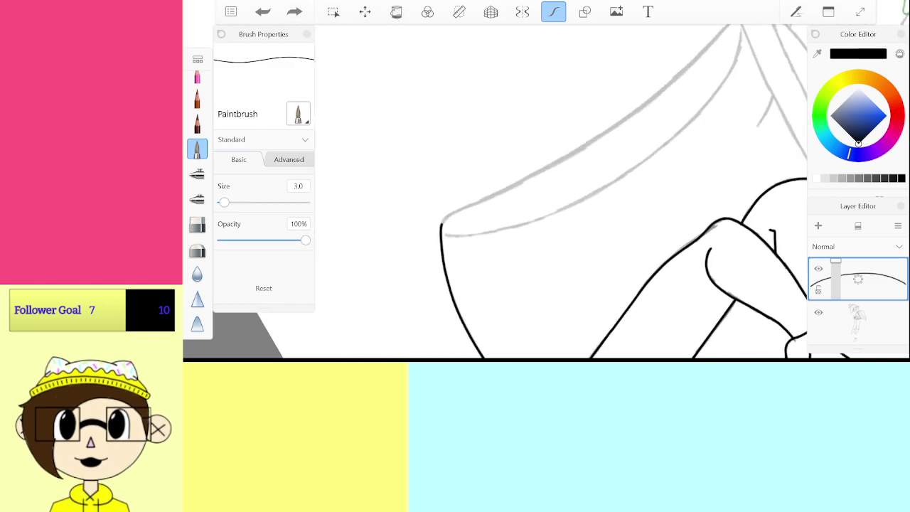
scroll(562, 192, "up", 2)
scroll(562, 192, "up", 3)
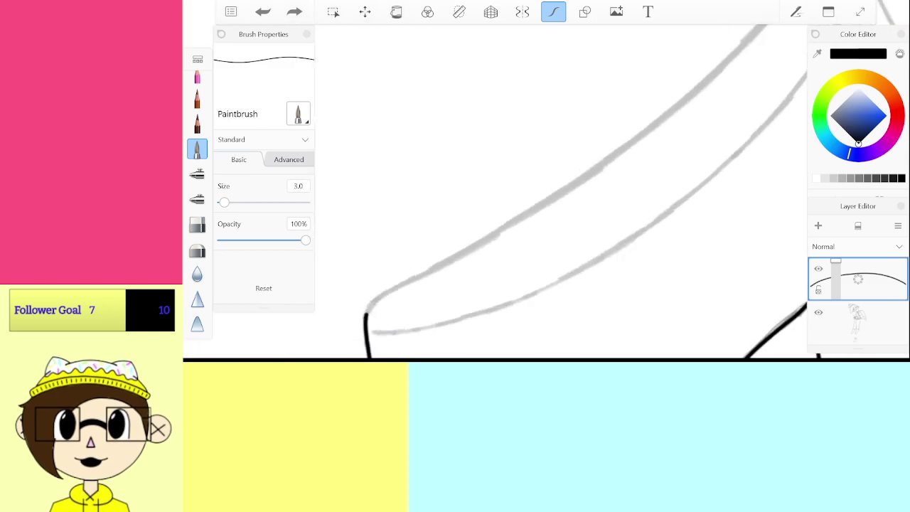
scroll(498, 192, "up", 3)
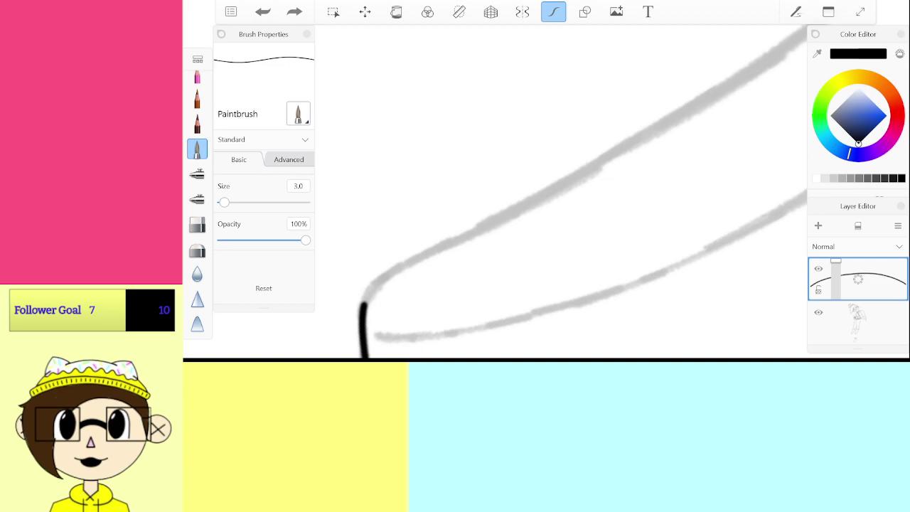
scroll(382, 312, "up", 3)
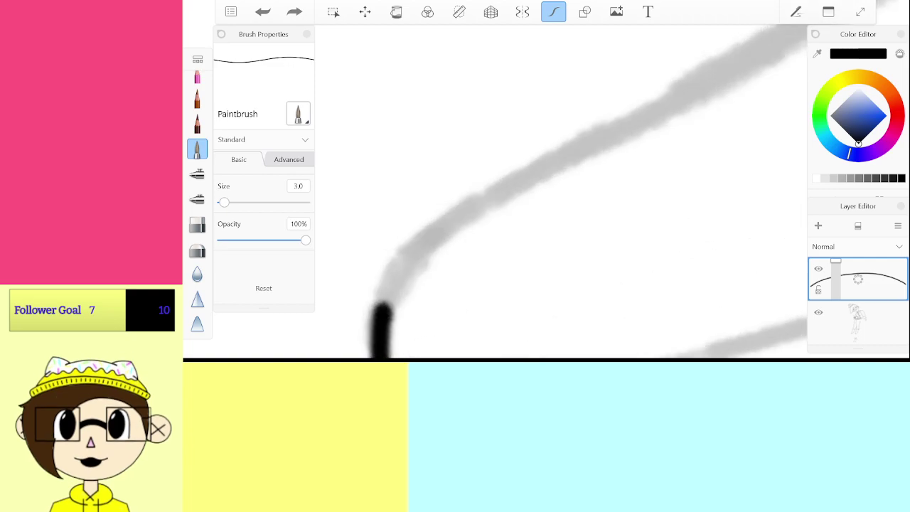
mouse_move(382, 305)
left_mouse_down()
mouse_move(410, 260)
mouse_move(475, 204)
mouse_move(572, 152)
left_mouse_up()
scroll(498, 192, "down", 3)
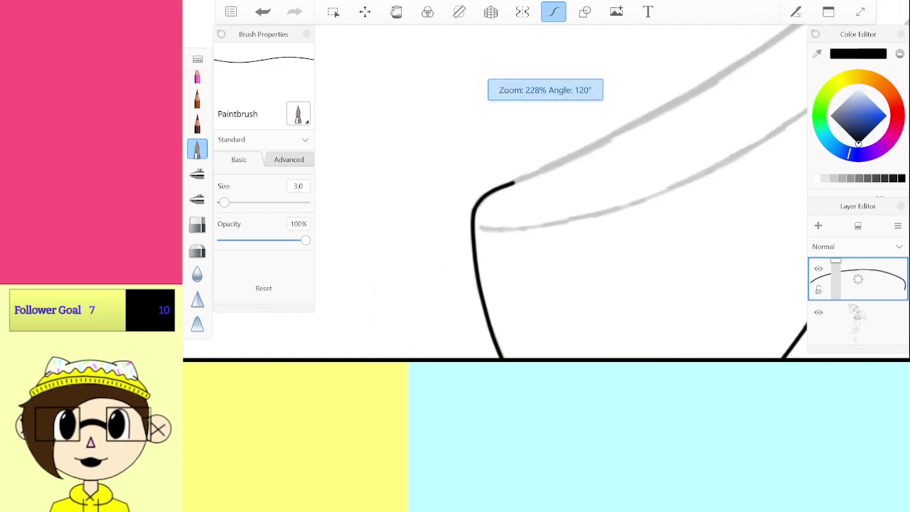
Step: Ink the chair back's outer side edge from the seat joint up to the inked rounded top corner
scroll(497, 192, "down", 3)
scroll(497, 192, "up", 3)
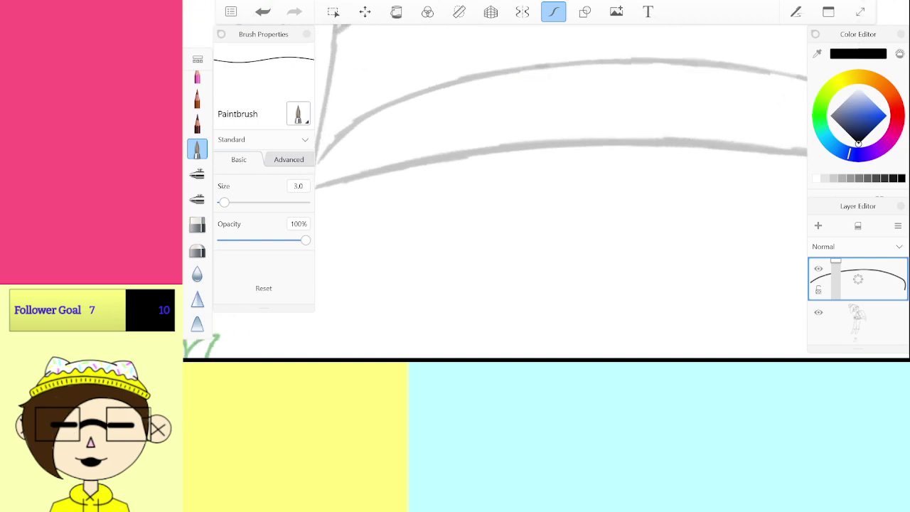
scroll(541, 185, "down", 3)
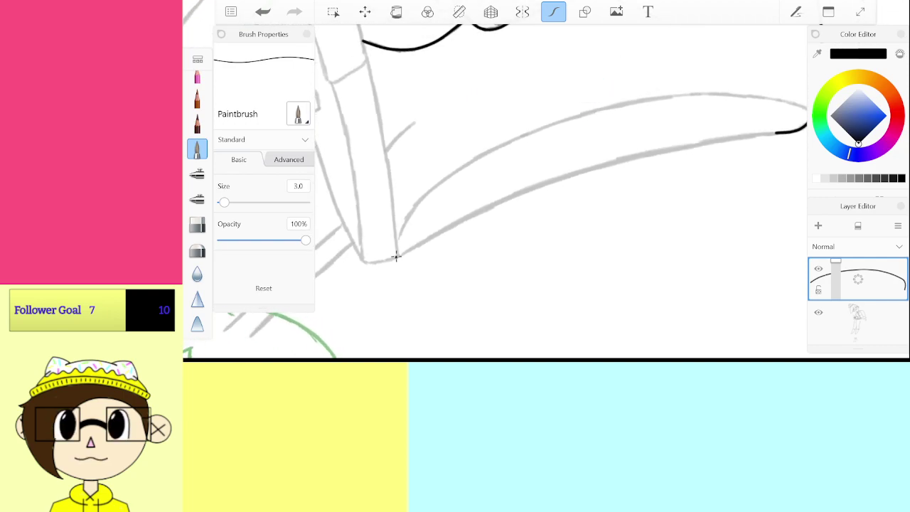
left_click_drag(396, 257, 425, 242)
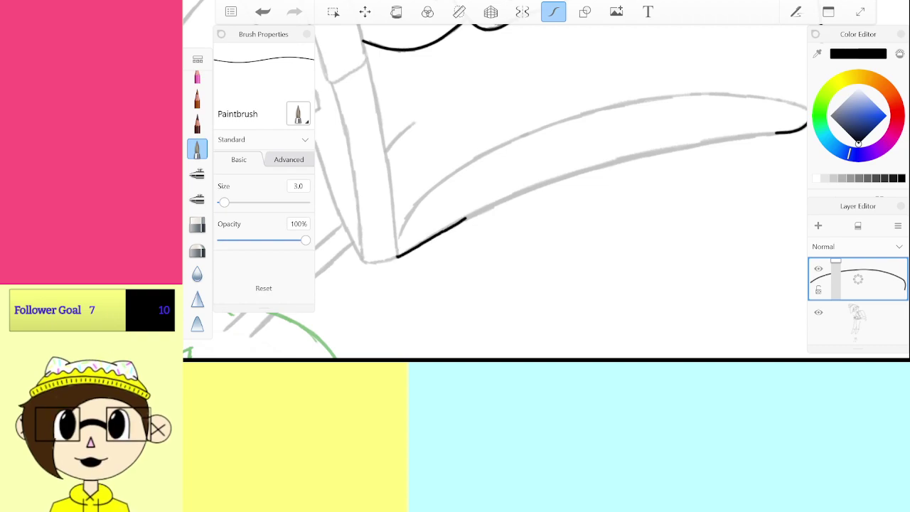
mouse_move(466, 219)
left_mouse_down()
mouse_move(561, 176)
mouse_move(777, 132)
left_mouse_up()
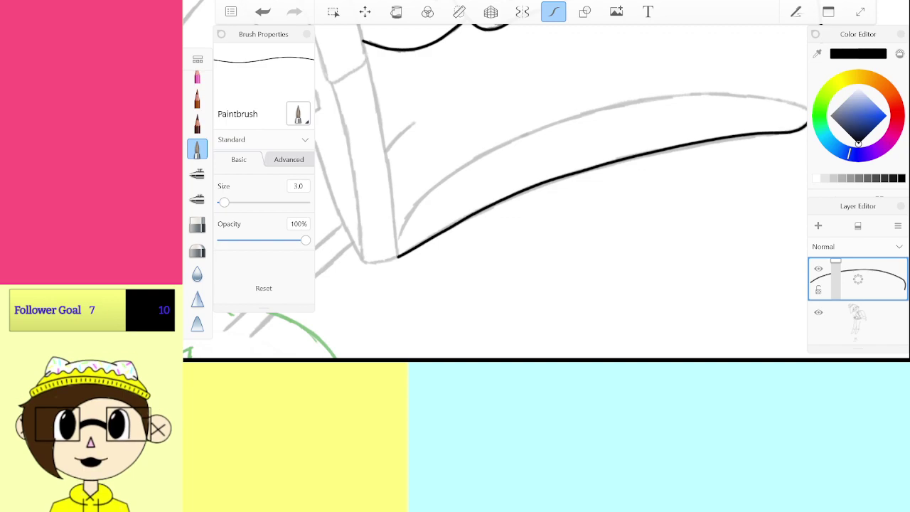
Step: Ink the short curved rear end of the seat, joining it to the bottom of the chair back's outer edge
scroll(586, 101, "down", 3)
scroll(497, 189, "up", 10)
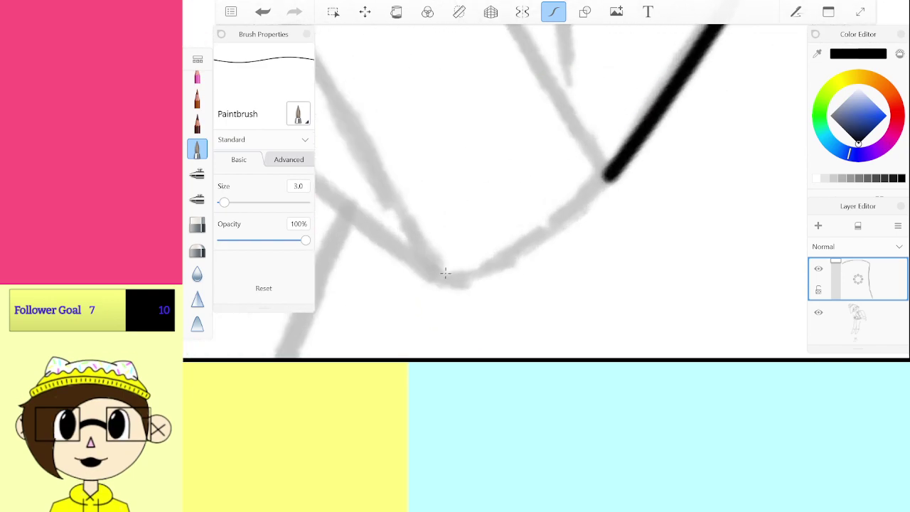
mouse_move(431, 276)
left_mouse_down()
mouse_move(498, 264)
mouse_move(537, 242)
mouse_move(620, 166)
left_mouse_up()
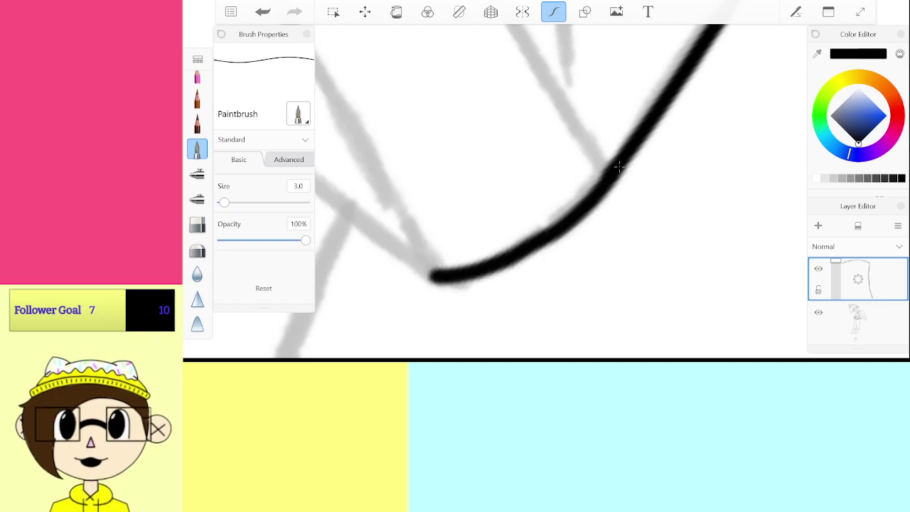
key("ctrl+z")
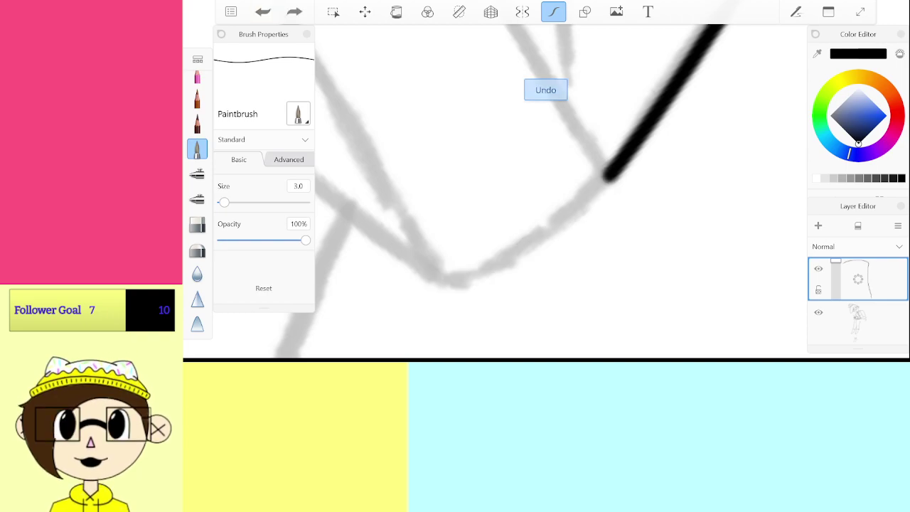
left_click_drag(520, 225, 500, 146)
mouse_move(404, 132)
left_mouse_down()
mouse_move(377, 199)
mouse_move(357, 215)
mouse_move(652, 116)
mouse_move(704, 196)
mouse_move(586, 179)
mouse_move(553, 150)
mouse_move(610, 179)
mouse_move(585, 231)
left_mouse_up()
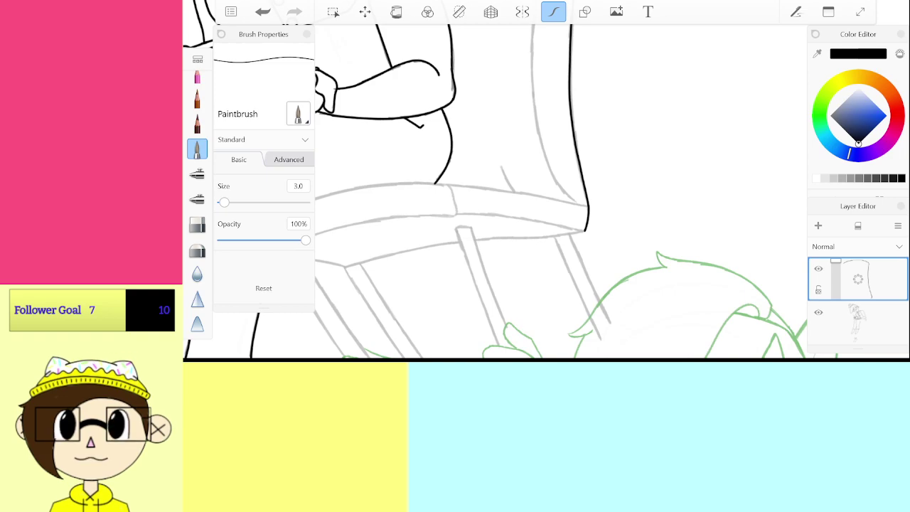
Step: Try to ink the seat's lower edge starting from its rear corner toward the seam
scroll(562, 192, "down", 5)
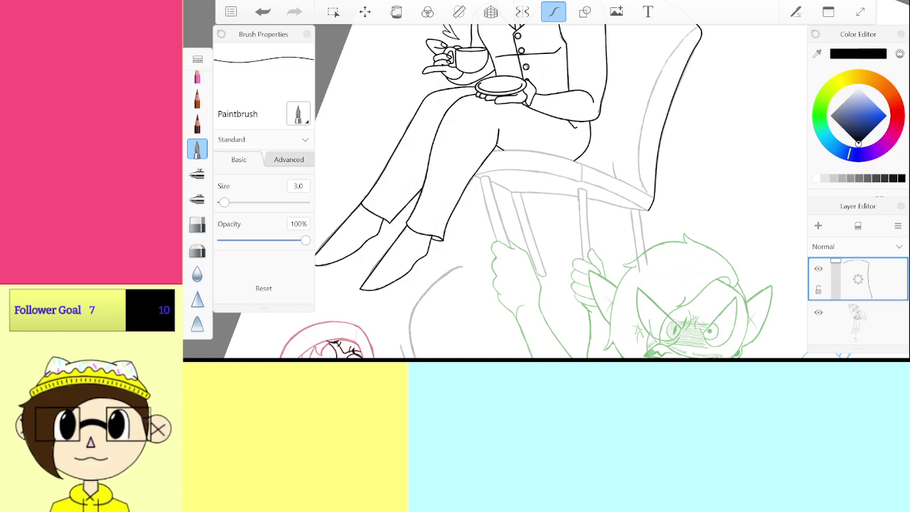
scroll(562, 192, "up", 5)
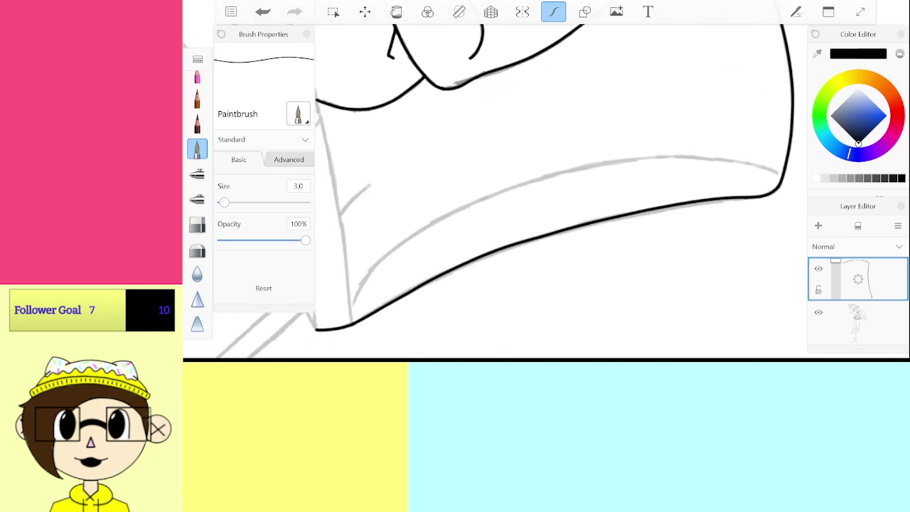
scroll(562, 192, "down", 3)
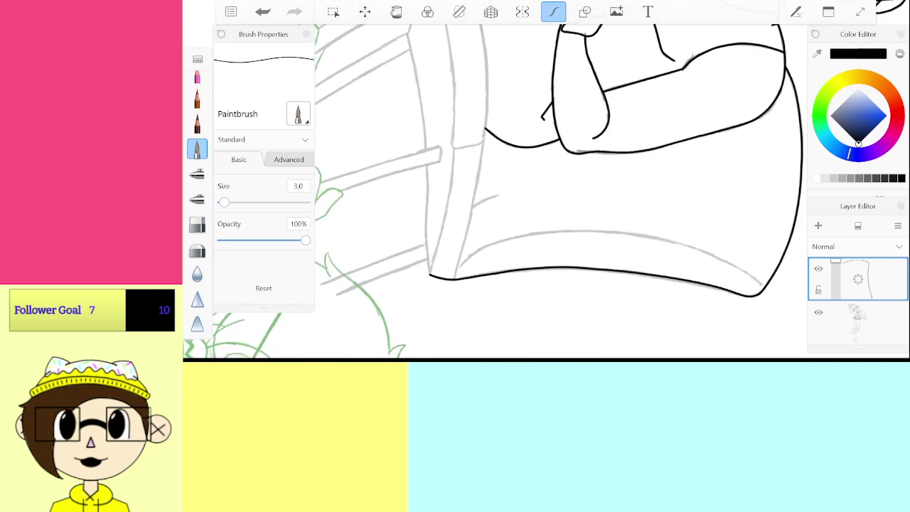
scroll(562, 192, "up", 5)
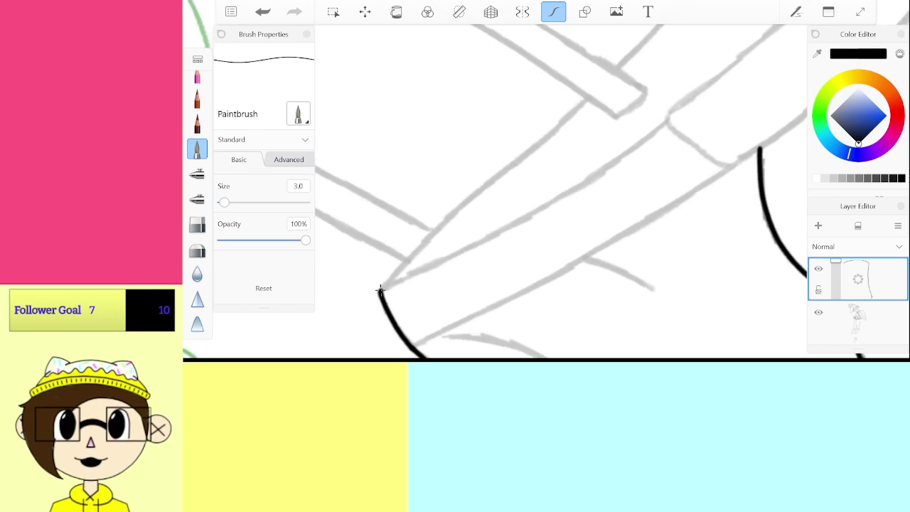
left_click_drag(525, 217, 602, 175)
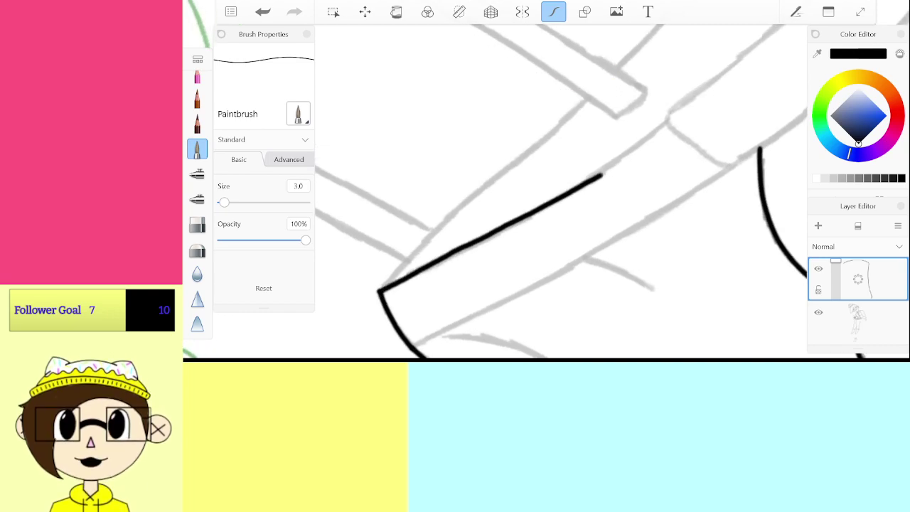
scroll(562, 192, "down", 5)
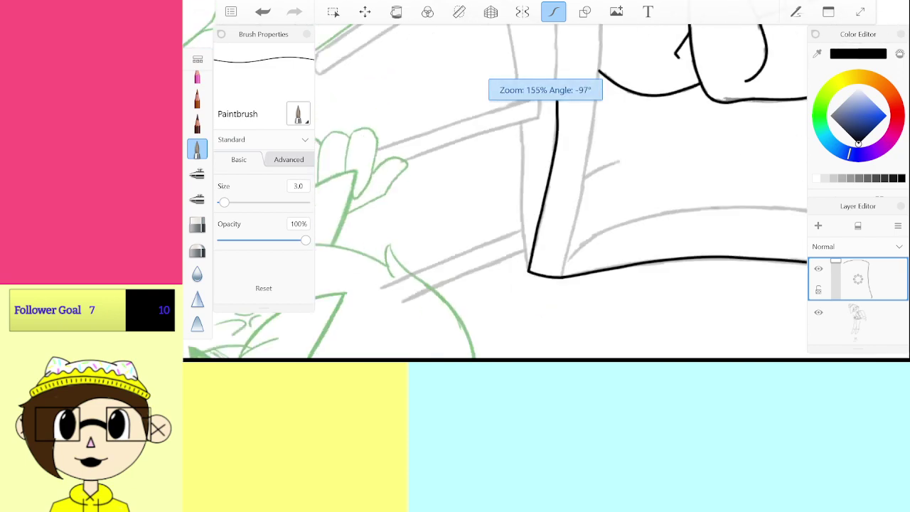
key("ctrl+z")
Step: Ink the lower and upper edges of the seat's rear section between the seam and the rear corner
scroll(562, 192, "up", 5)
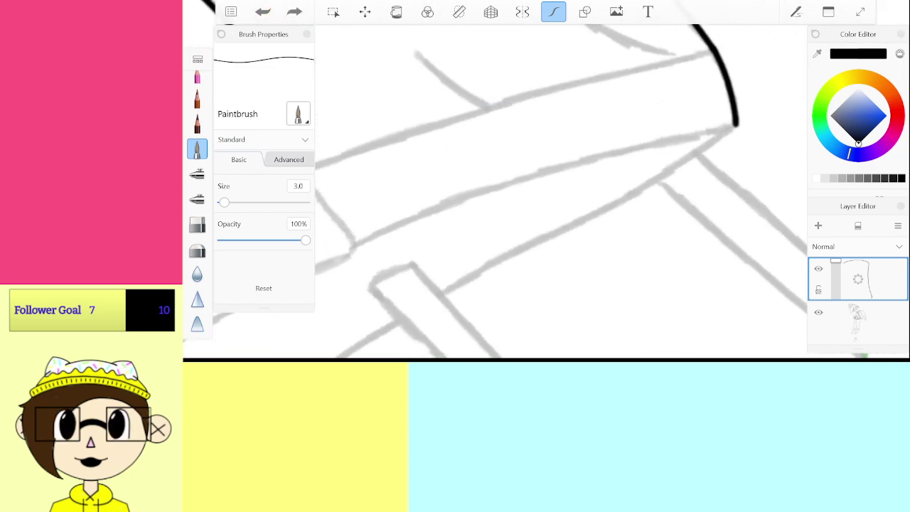
mouse_move(377, 236)
left_mouse_down()
mouse_move(537, 176)
mouse_move(674, 142)
left_mouse_up()
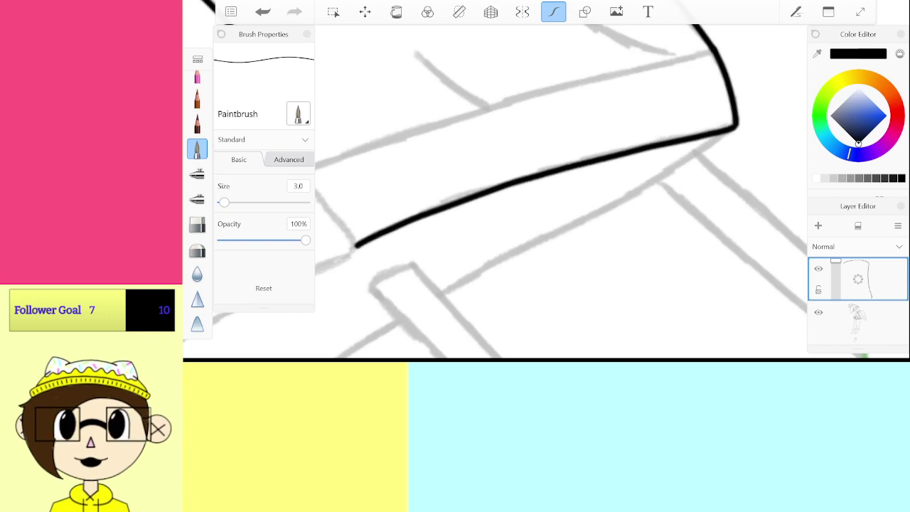
scroll(561, 192, "down", 2)
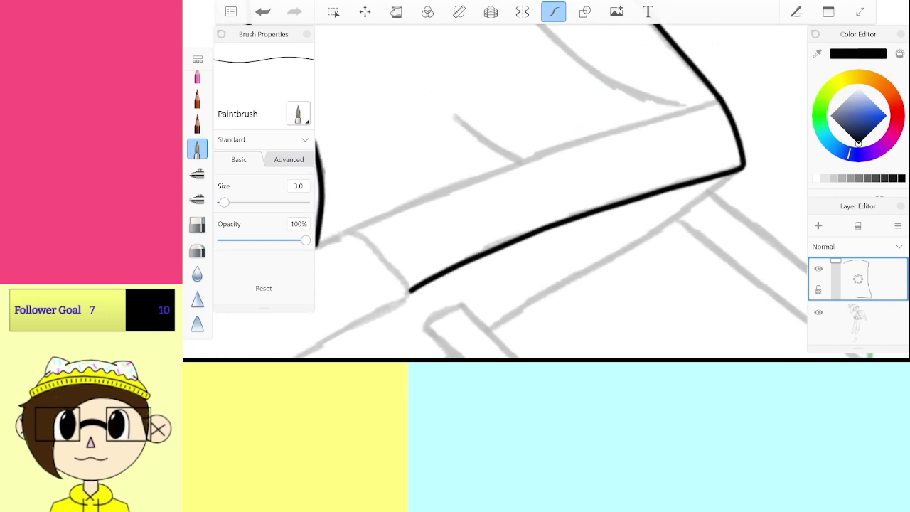
left_click_drag(352, 228, 408, 205)
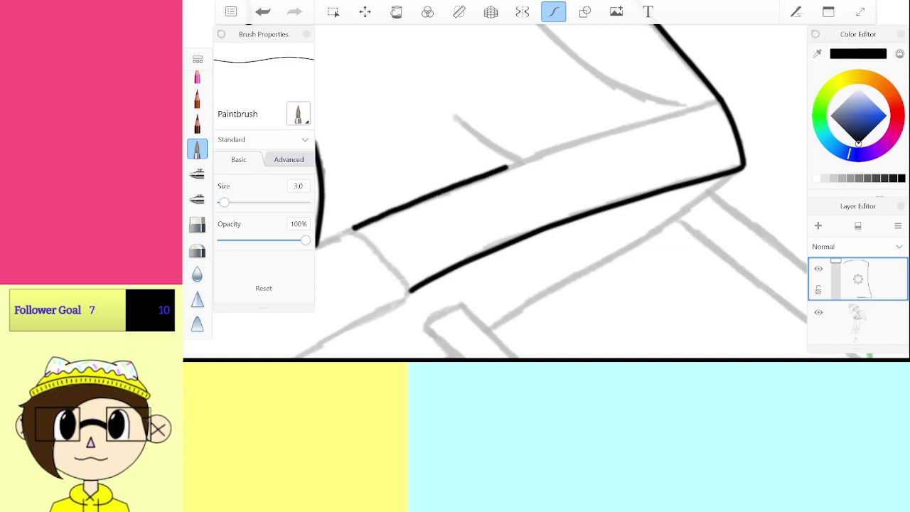
left_click_drag(507, 168, 573, 145)
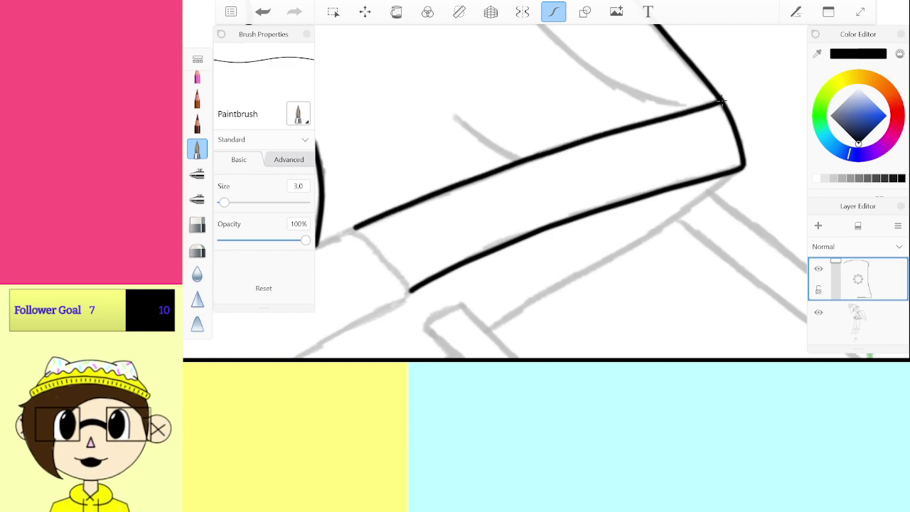
Step: Try to ink the upper edge of the seat's front section from the man's leg to the seam
scroll(562, 192, "down", 4)
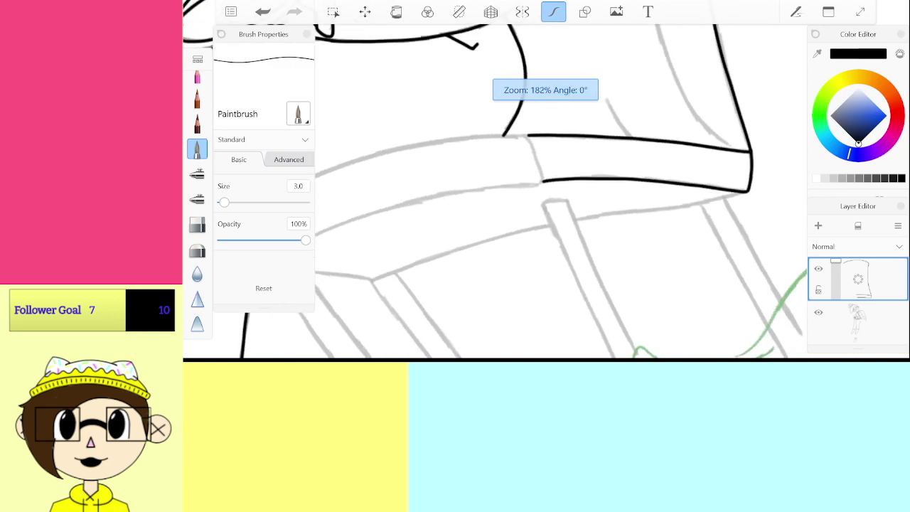
scroll(562, 192, "up", 3)
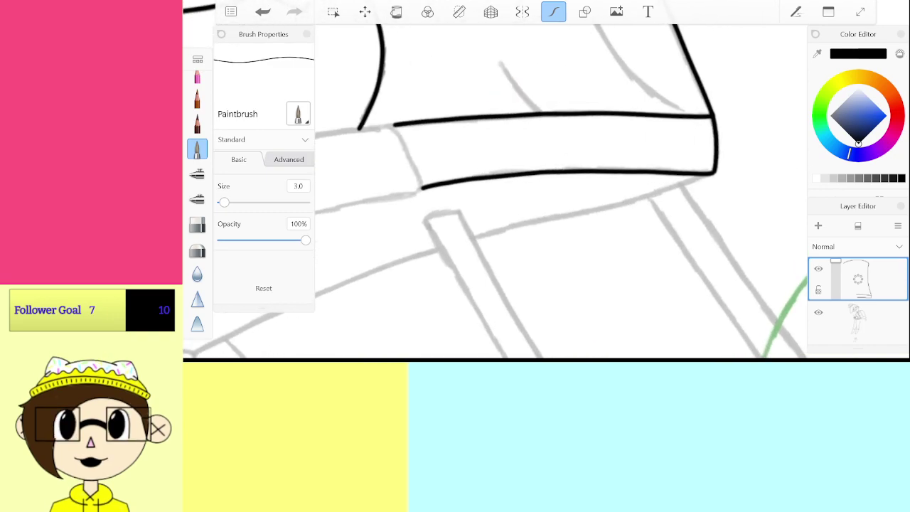
scroll(562, 192, "down", 1)
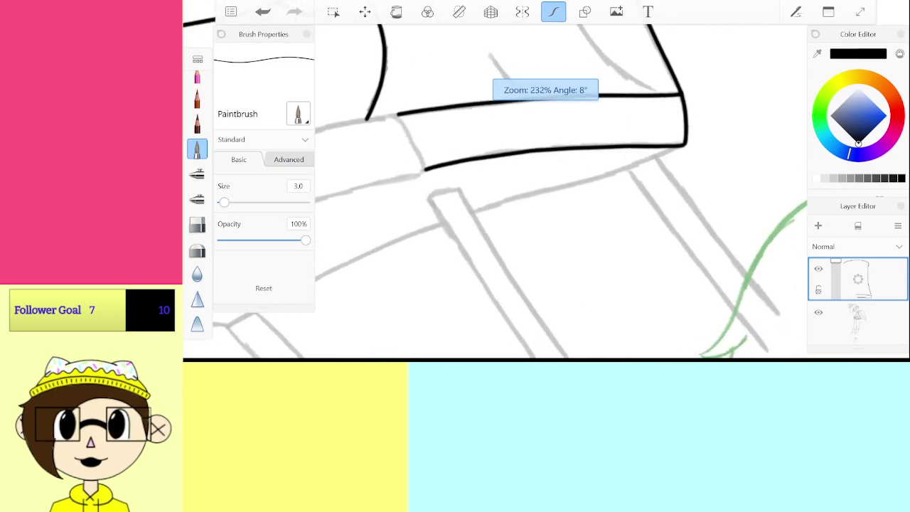
scroll(562, 192, "up", 2)
scroll(562, 192, "down", 4)
scroll(562, 192, "up", 2)
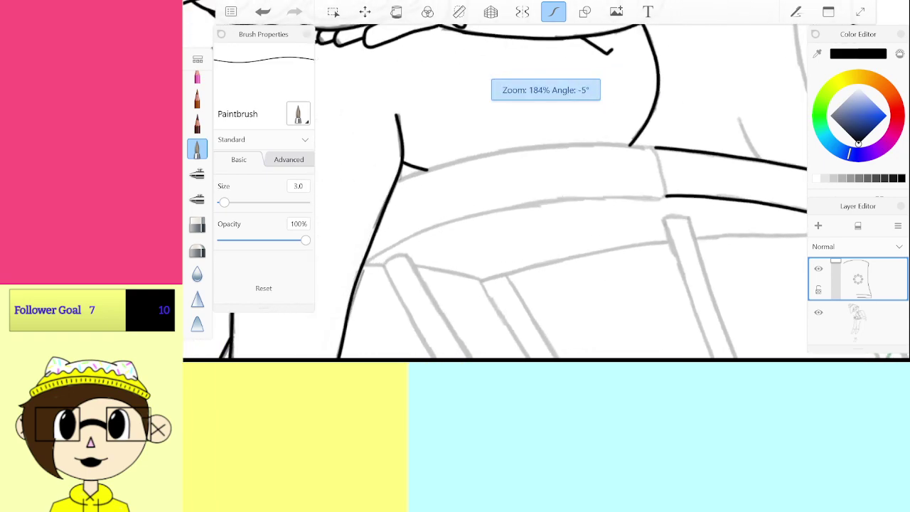
scroll(562, 192, "up", 1)
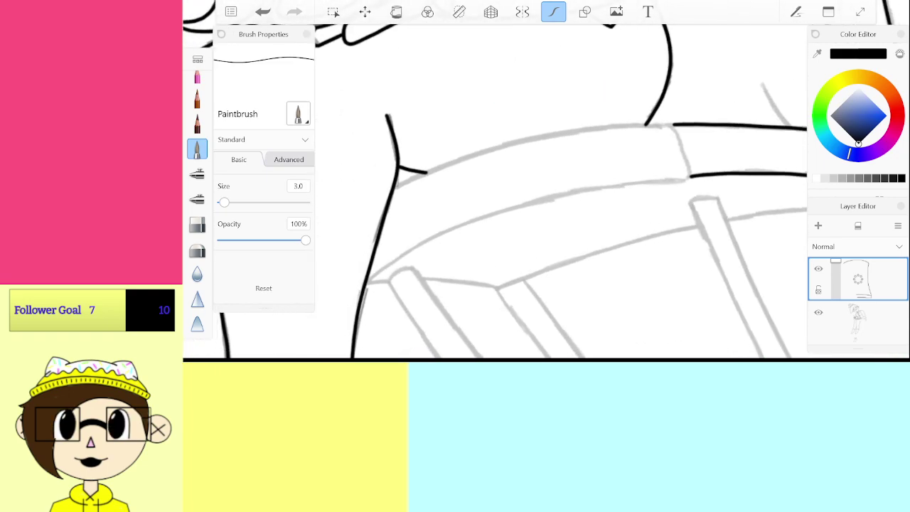
left_click_drag(394, 186, 427, 172)
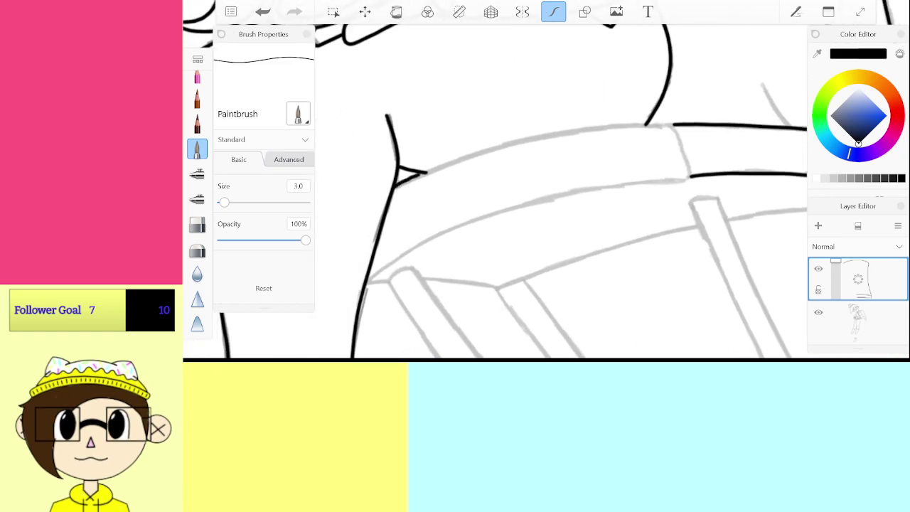
left_click_drag(529, 139, 675, 124)
left_click(263, 12)
scroll(561, 192, "up", 1)
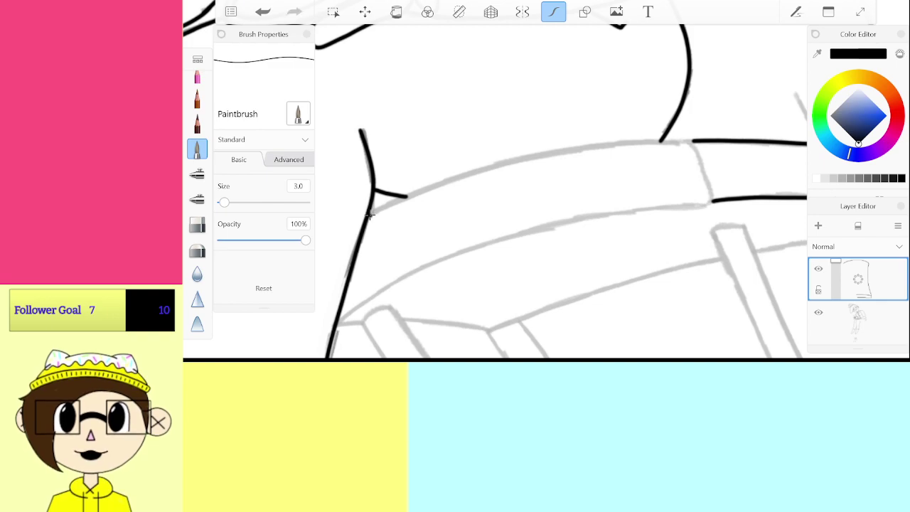
key("ctrl+z")
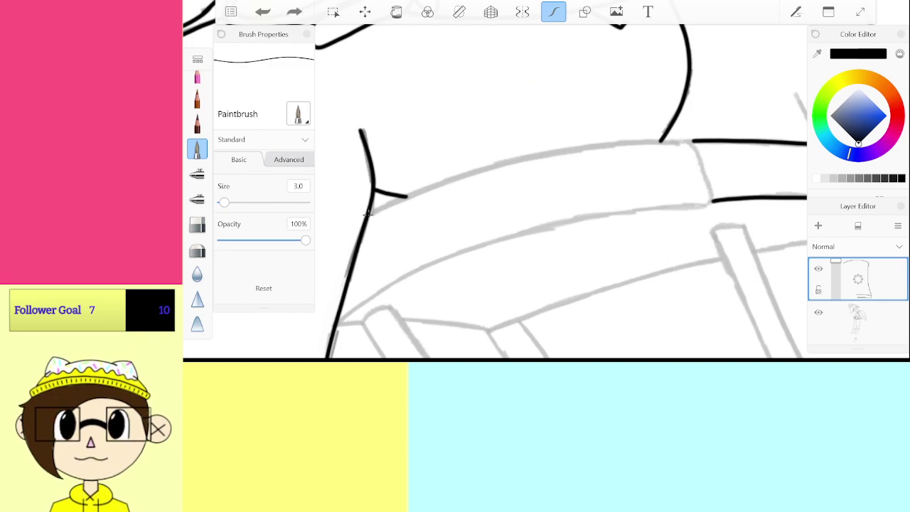
Step: Ink the upper edge of the seat's front section from the man's leg and join it to the rear section's upper edge
left_click_drag(368, 213, 540, 153)
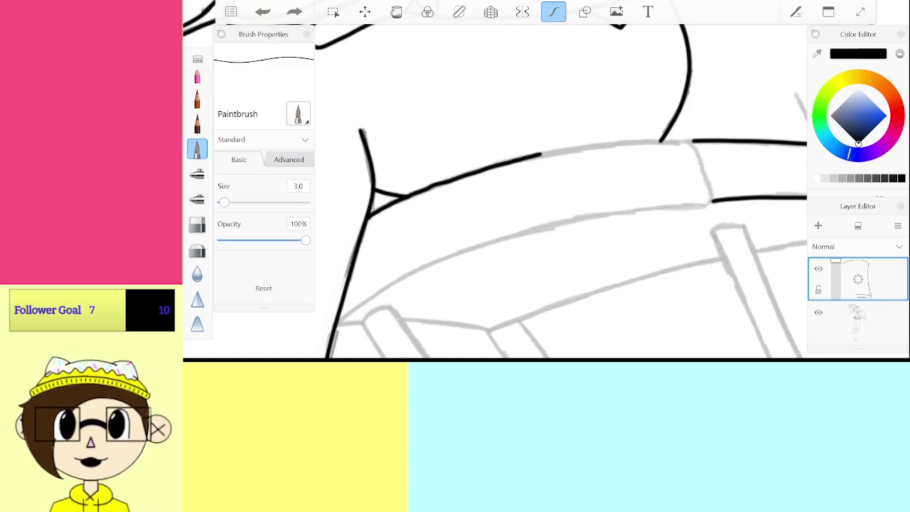
left_click_drag(613, 145, 691, 141)
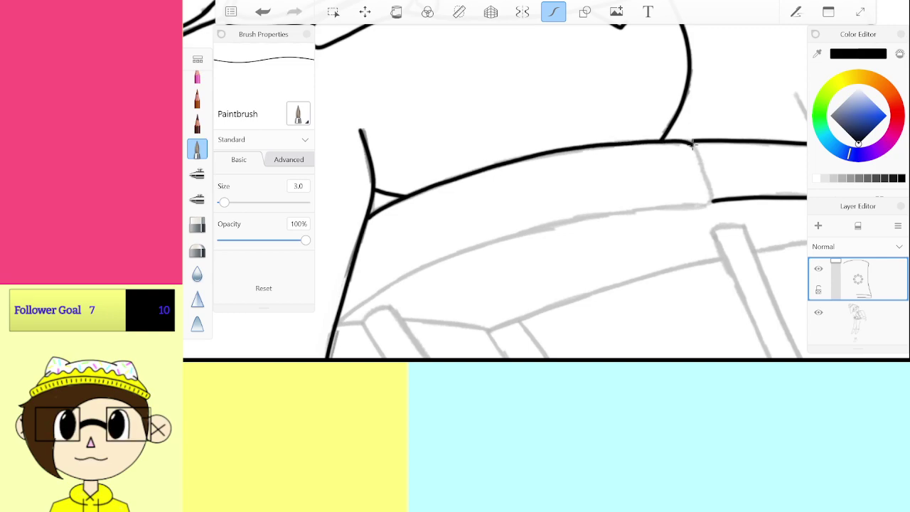
scroll(561, 192, "up", 5)
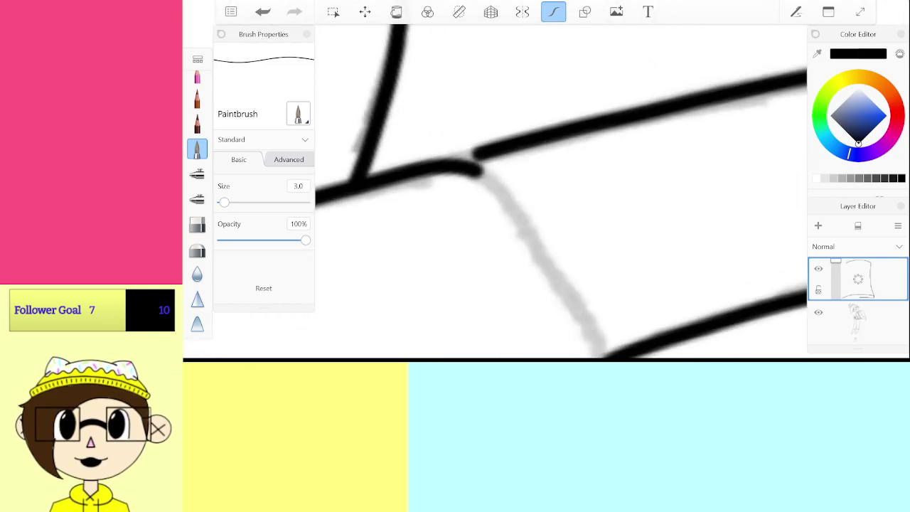
left_click_drag(447, 155, 524, 140)
Step: Ink the curved seam across the seat, linking its upper edge to the end of the inked lower edge
scroll(561, 192, "down", 3)
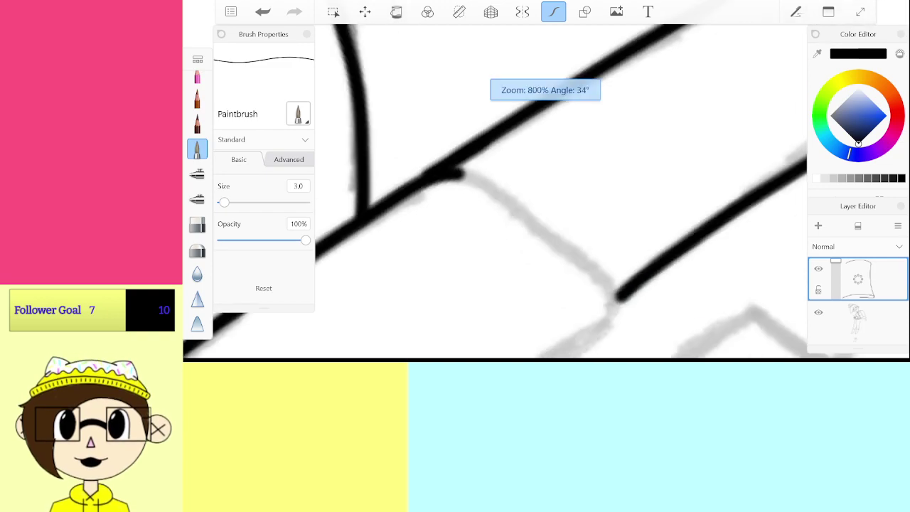
scroll(562, 192, "up", 3)
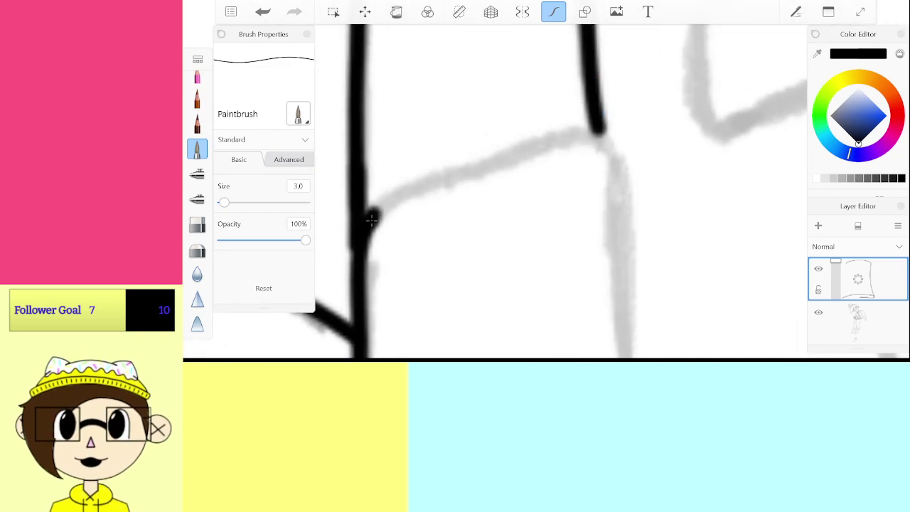
mouse_move(371, 220)
left_mouse_down()
mouse_move(452, 174)
mouse_move(551, 145)
mouse_move(601, 135)
mouse_move(616, 168)
left_mouse_up()
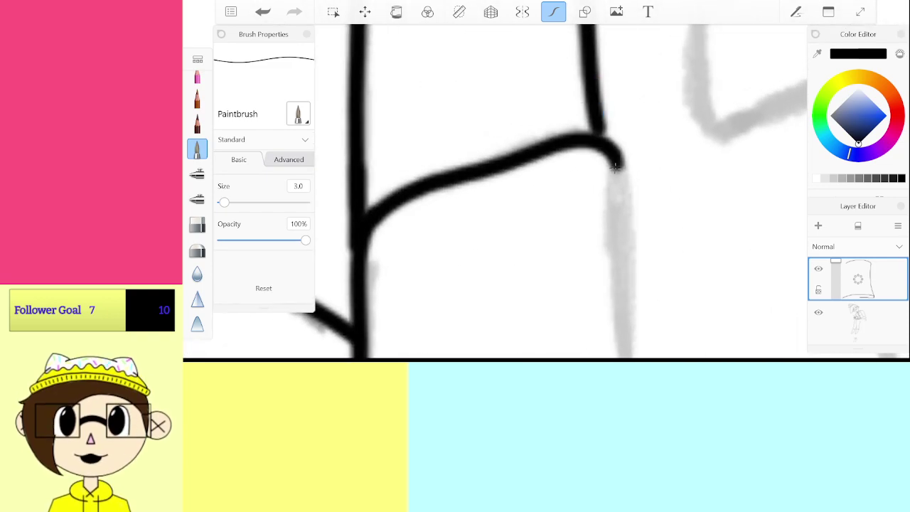
scroll(562, 192, "down", 5)
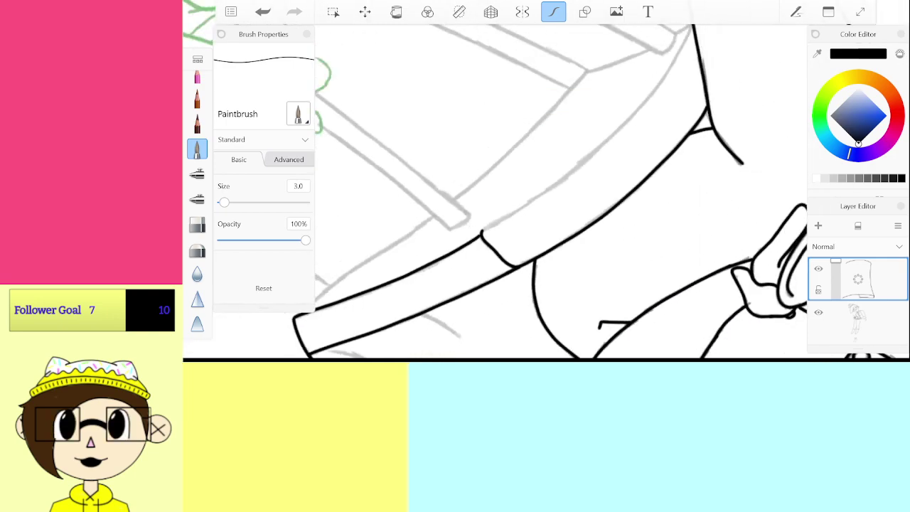
scroll(561, 192, "up", 3)
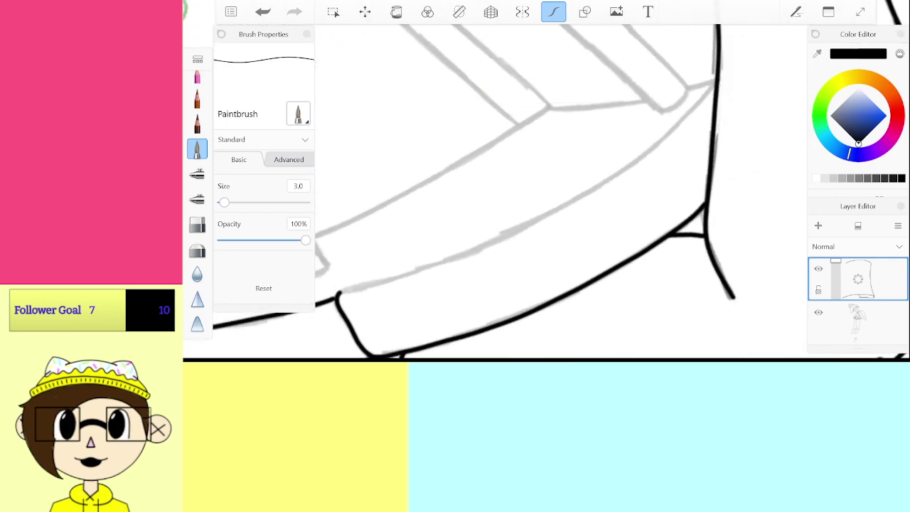
Step: Ink the lower edge of the seat's front section from the man's leg to the curved seam
scroll(509, 192, "down", 3)
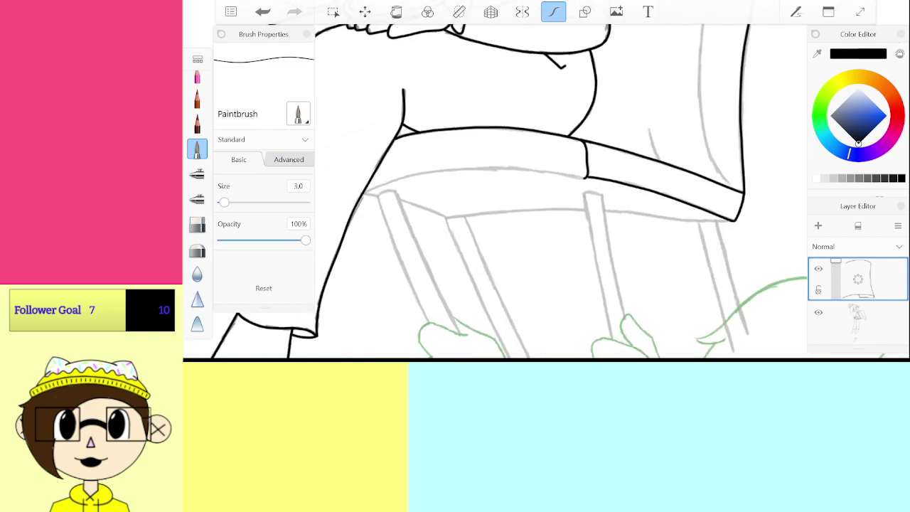
scroll(509, 192, "up", 3)
scroll(509, 192, "up", 1)
scroll(509, 192, "up", 2)
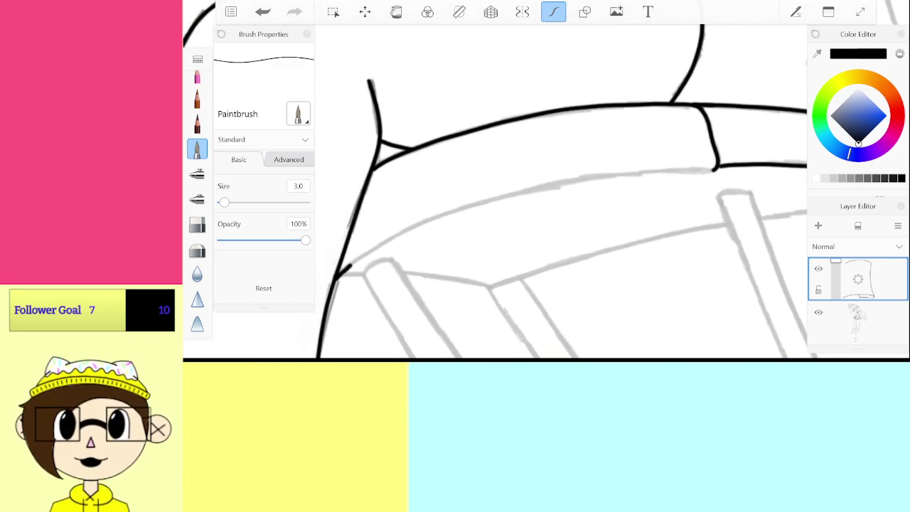
mouse_move(338, 274)
left_mouse_down()
mouse_move(444, 216)
mouse_move(580, 180)
left_mouse_up()
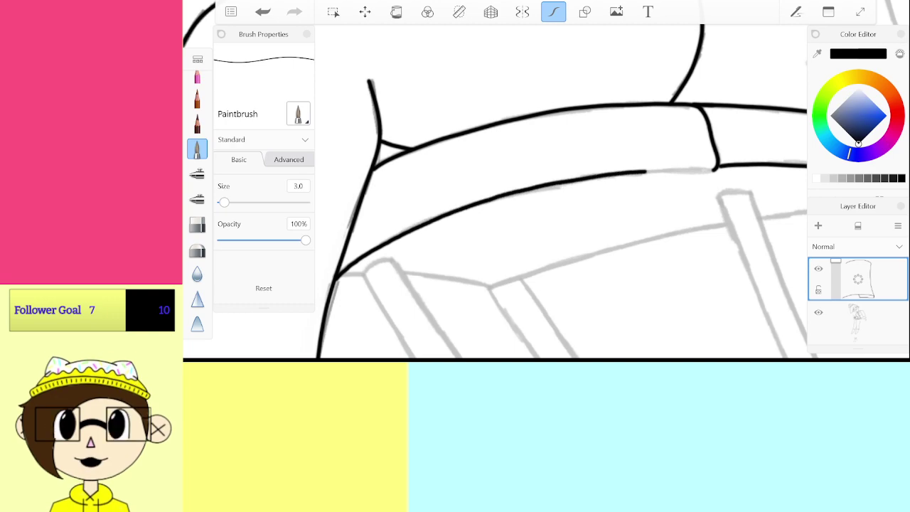
left_click_drag(697, 172, 715, 170)
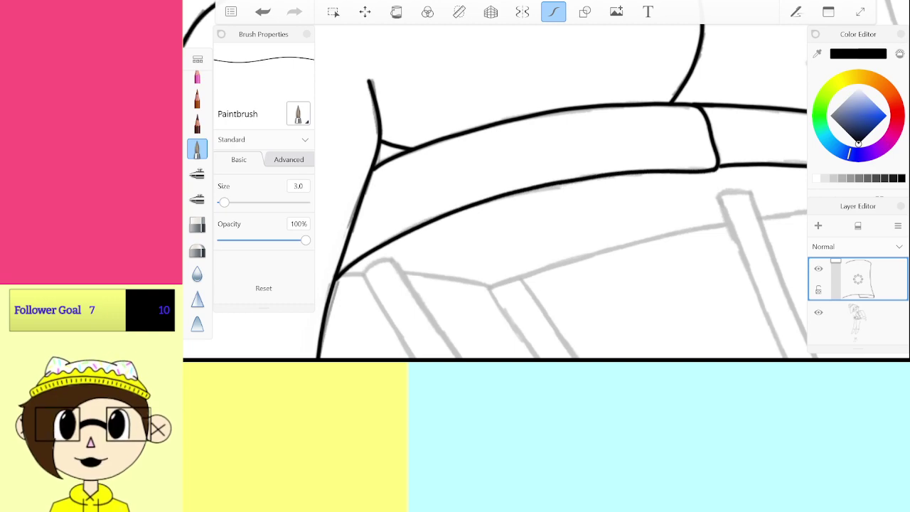
Step: Ink the short line from the seat's front corner to the top of the front chair leg
scroll(509, 192, "up", 2)
scroll(509, 192, "down", 5)
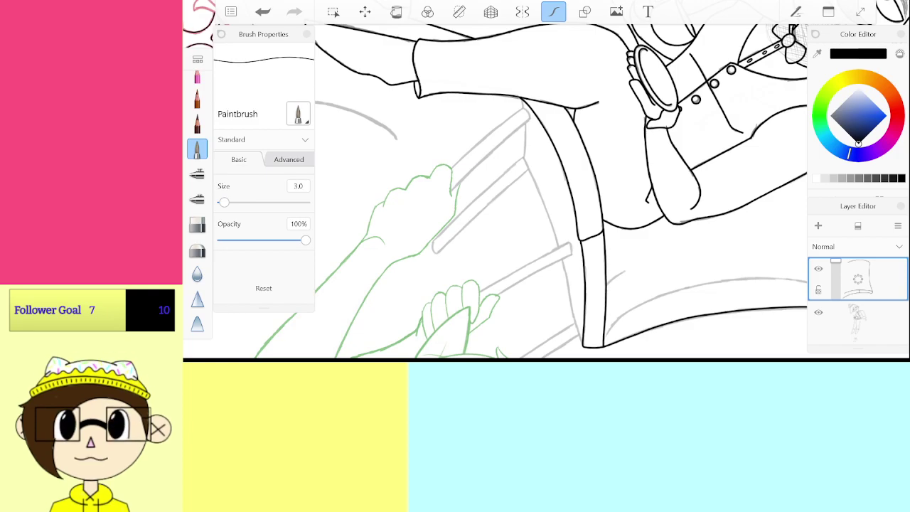
scroll(485, 124, "up", 5)
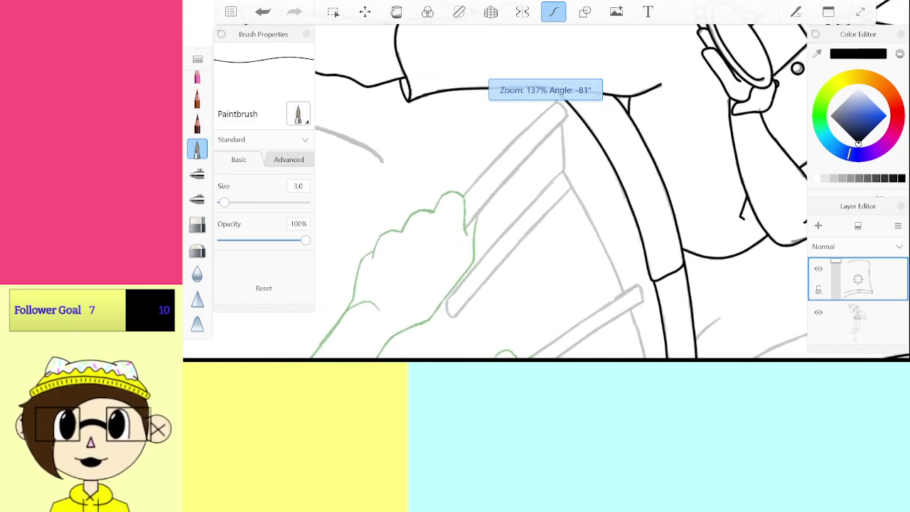
scroll(561, 192, "up", 5)
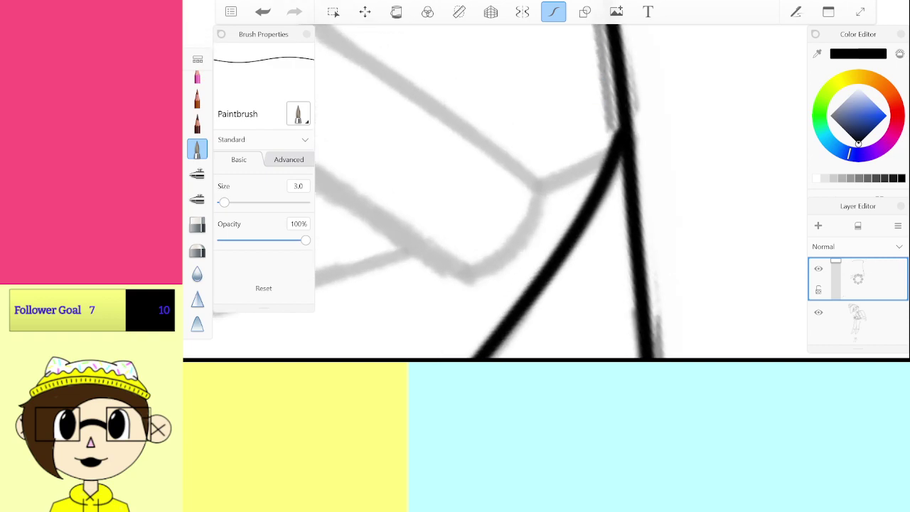
left_click_drag(544, 182, 630, 144)
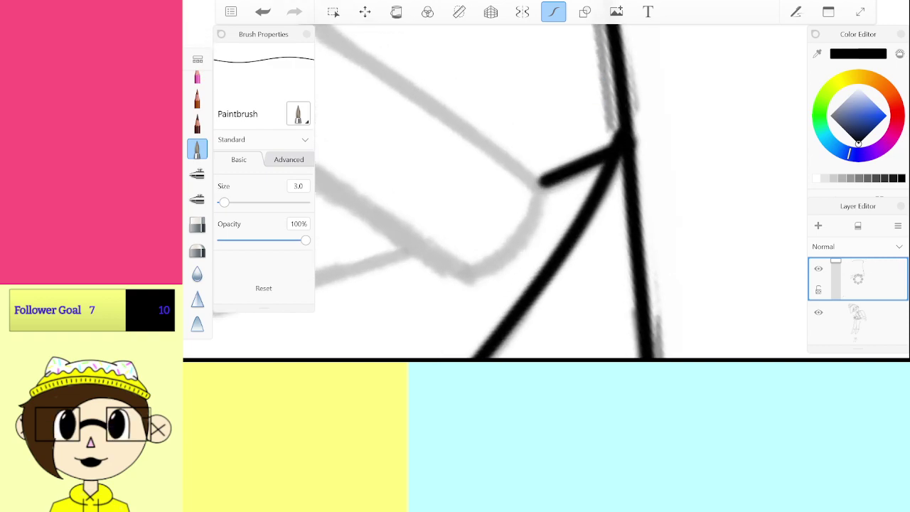
left_click(263, 11)
mouse_move(544, 181)
left_mouse_down()
mouse_move(605, 152)
mouse_move(613, 157)
left_mouse_up()
key("ctrl+z")
mouse_move(538, 186)
left_mouse_down()
mouse_move(617, 149)
mouse_move(575, 106)
mouse_move(484, 78)
mouse_move(406, 111)
left_mouse_up()
scroll(512, 92, "up", 5)
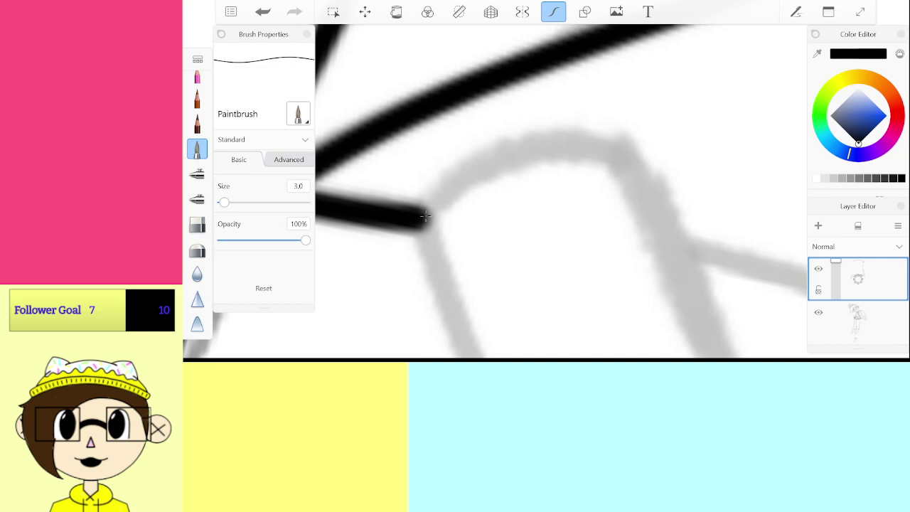
Step: Ink the rounded top end of the front chair leg, starting from the short connecting line
mouse_move(424, 216)
left_mouse_down()
mouse_move(506, 154)
mouse_move(604, 144)
mouse_move(647, 164)
left_mouse_up()
key("ctrl+z")
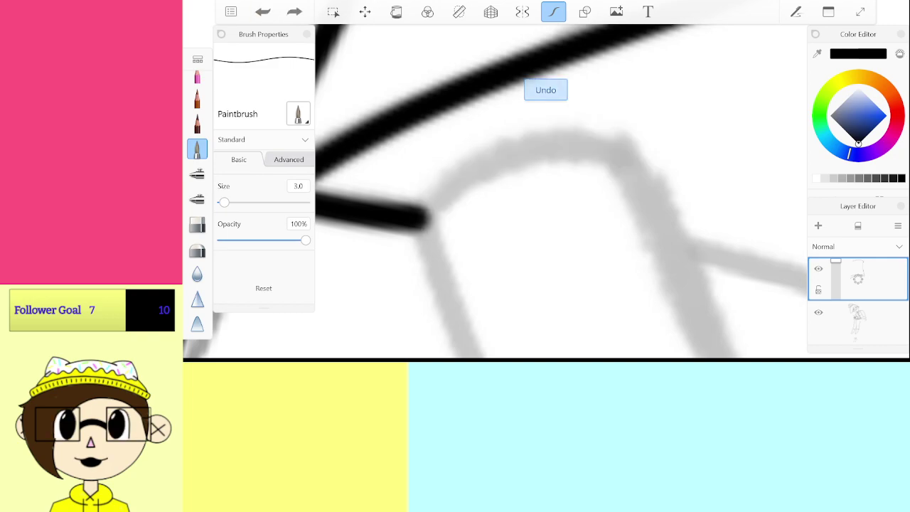
mouse_move(424, 217)
left_mouse_down()
mouse_move(561, 129)
mouse_move(628, 153)
left_mouse_up()
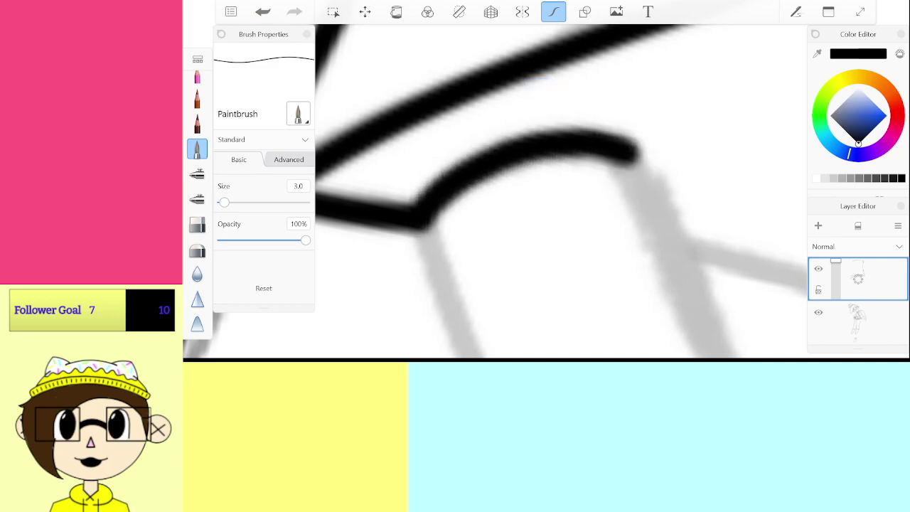
scroll(561, 192, "down", 10)
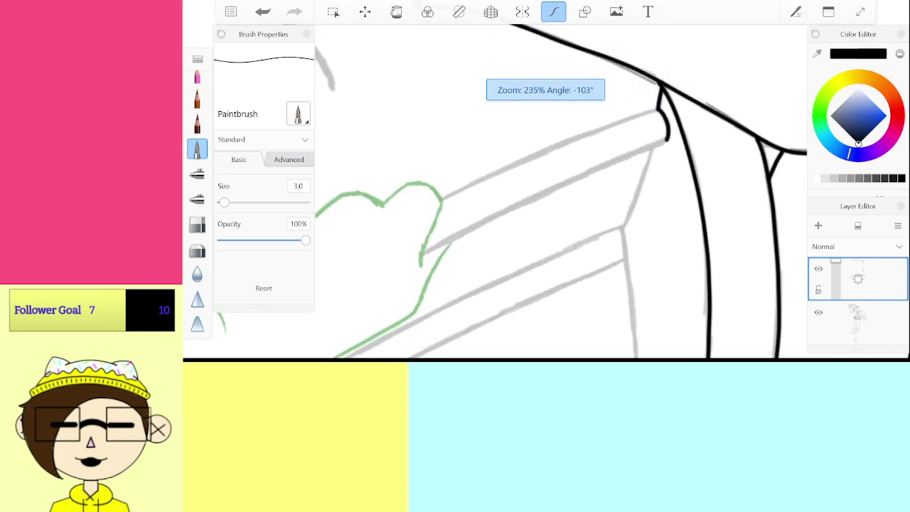
Step: Try to ink the front chair leg's first long edge freehand from the gripping hand to its rounded top
left_click_drag(562, 192, 529, 215)
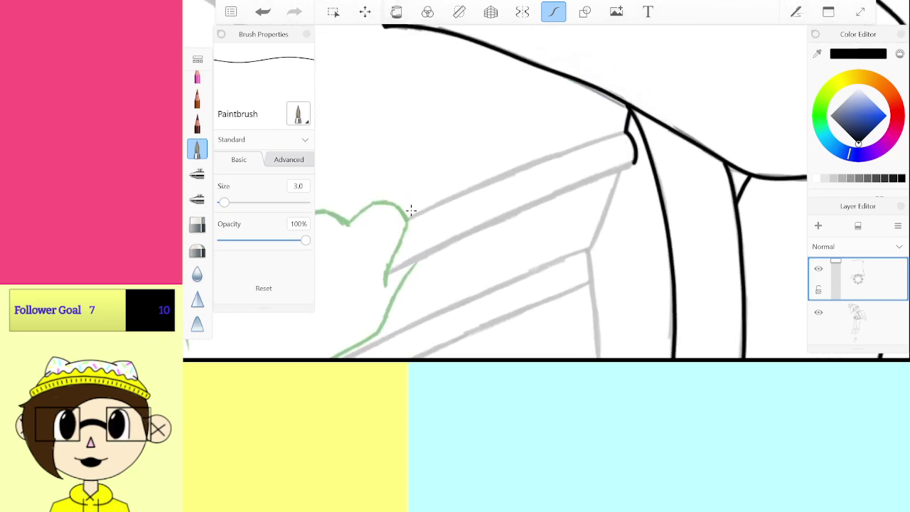
left_click_drag(427, 210, 626, 130)
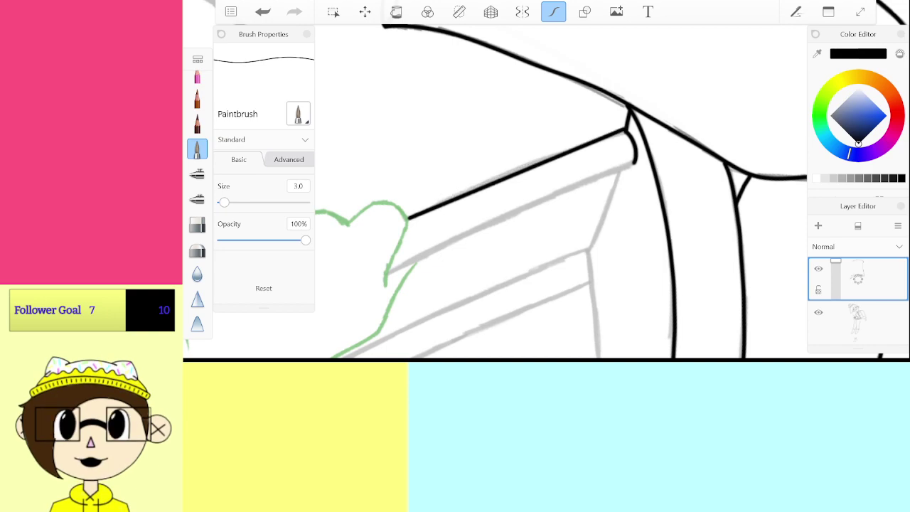
left_click(263, 11)
Step: Ink both long edges of the front chair leg between its rounded top and the gripping hand with the straight Line tool
scroll(562, 192, "up", 3)
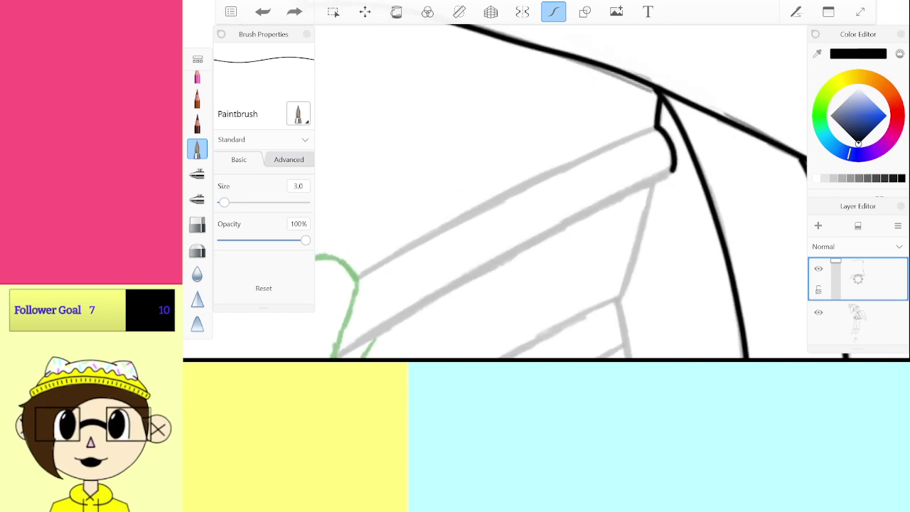
left_click(584, 12)
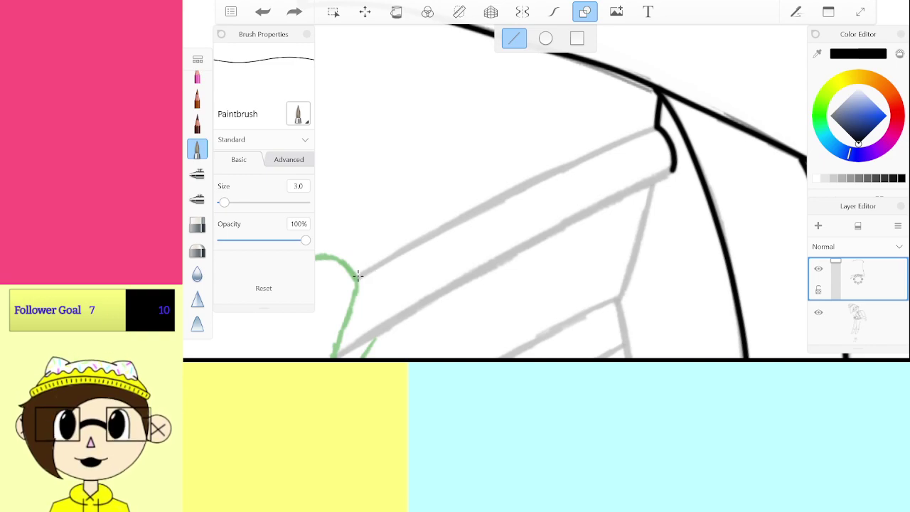
left_click_drag(625, 151, 657, 127)
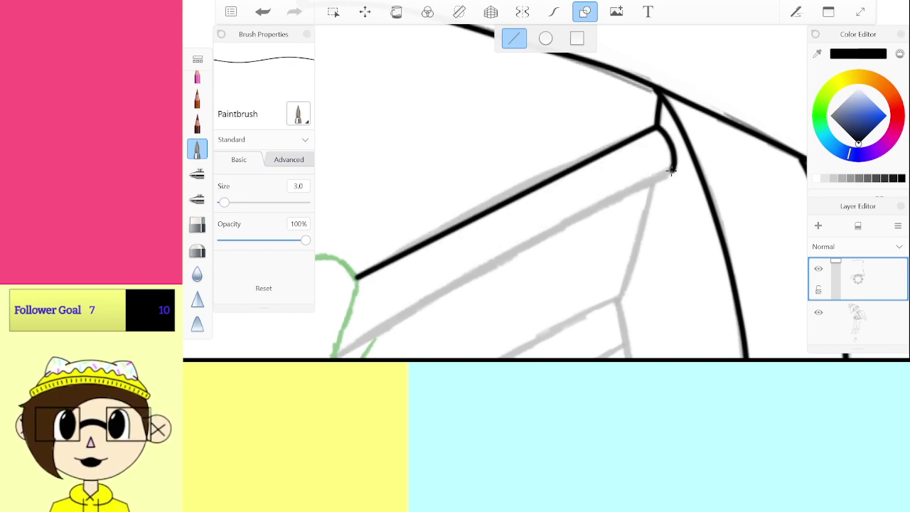
left_click_drag(673, 171, 362, 332)
left_click_drag(671, 171, 671, 170)
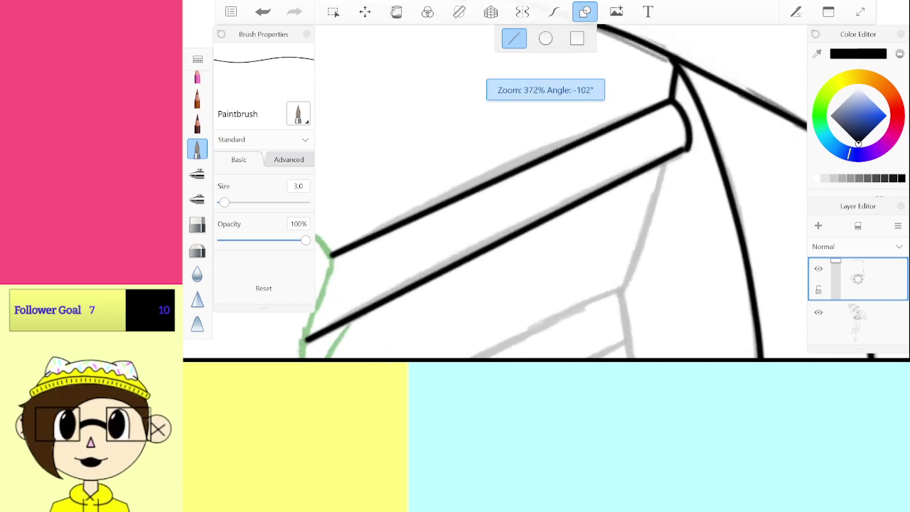
key("ctrl+z")
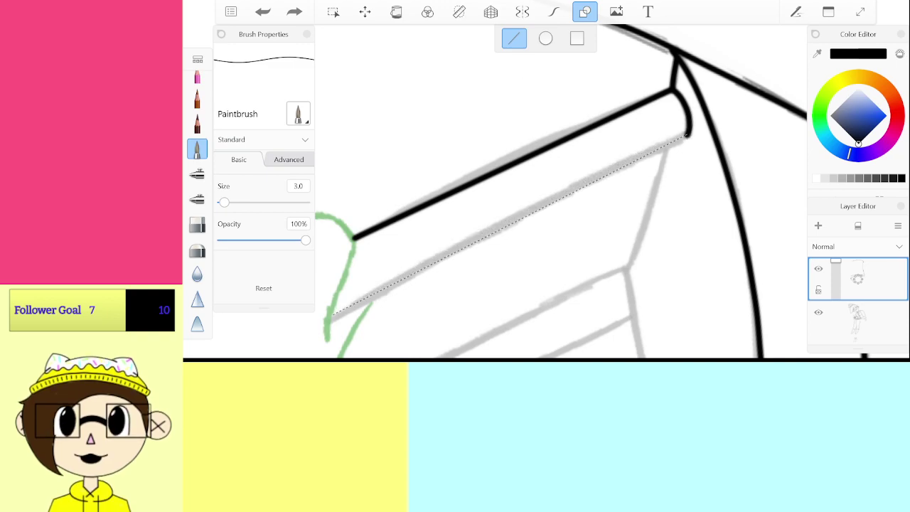
key("ctrl+y")
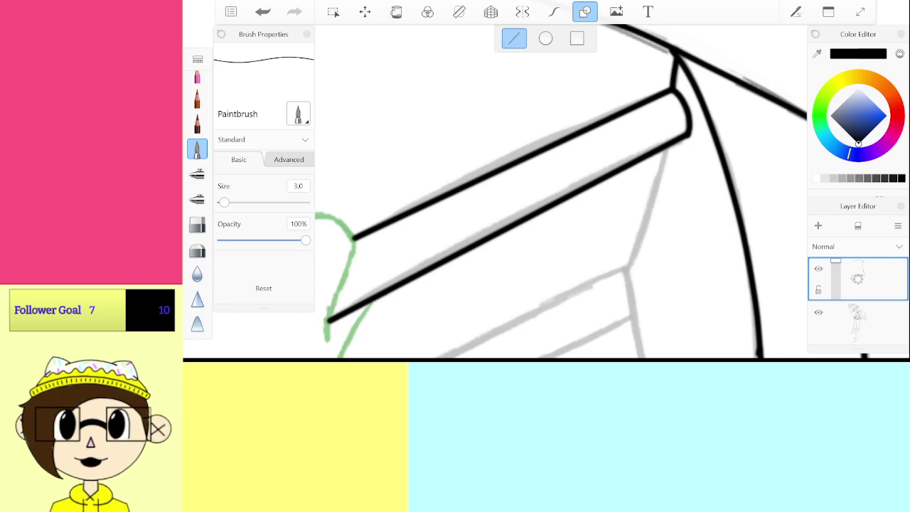
Step: Ink a straight line along the seat's underside from the second chair leg's corner to the front leg
scroll(533, 178, "down", 4)
scroll(534, 178, "up", 2)
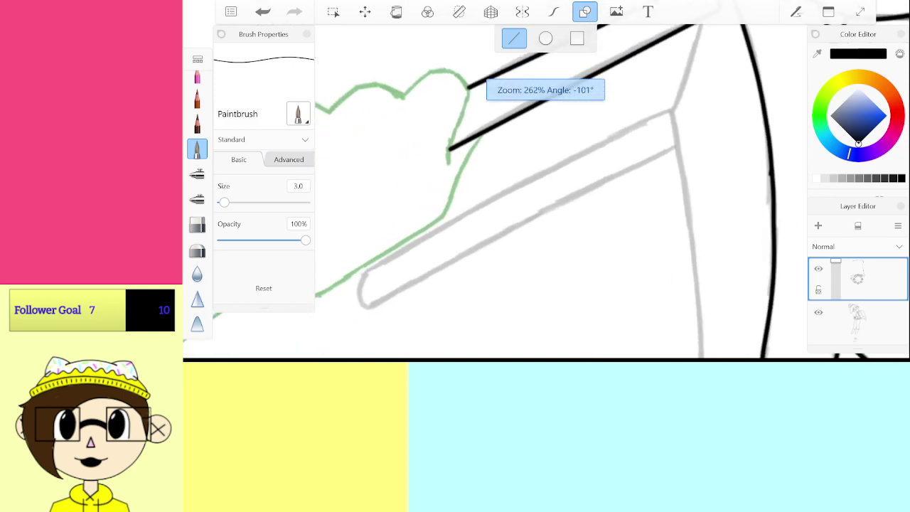
scroll(534, 192, "down", 1)
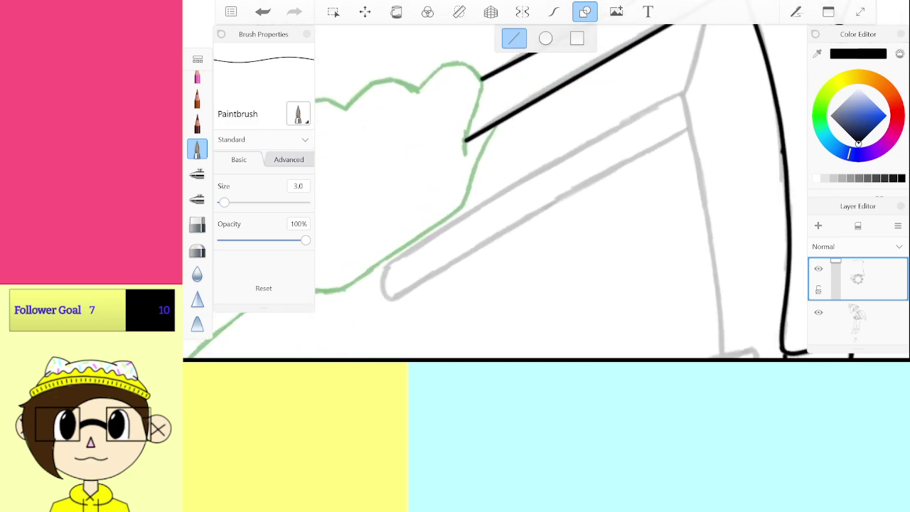
scroll(533, 192, "up", 4)
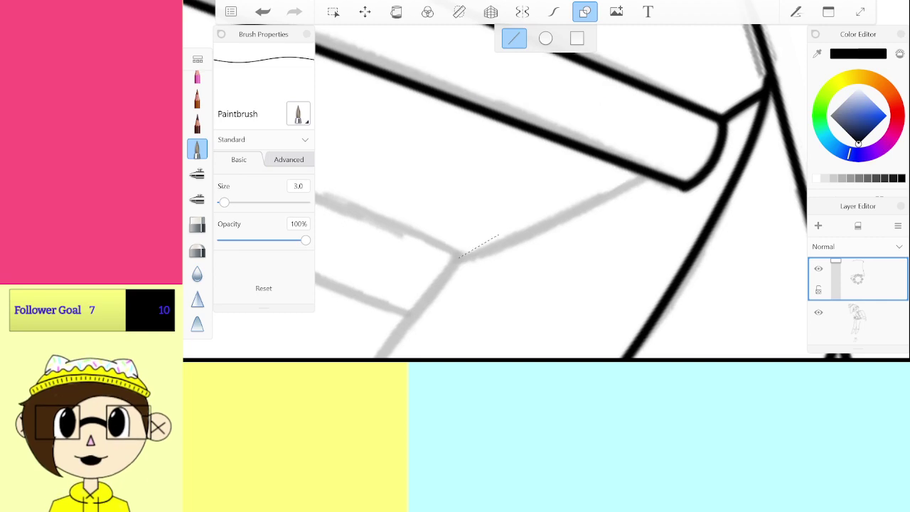
left_click_drag(457, 259, 645, 172)
scroll(548, 192, "down", 5)
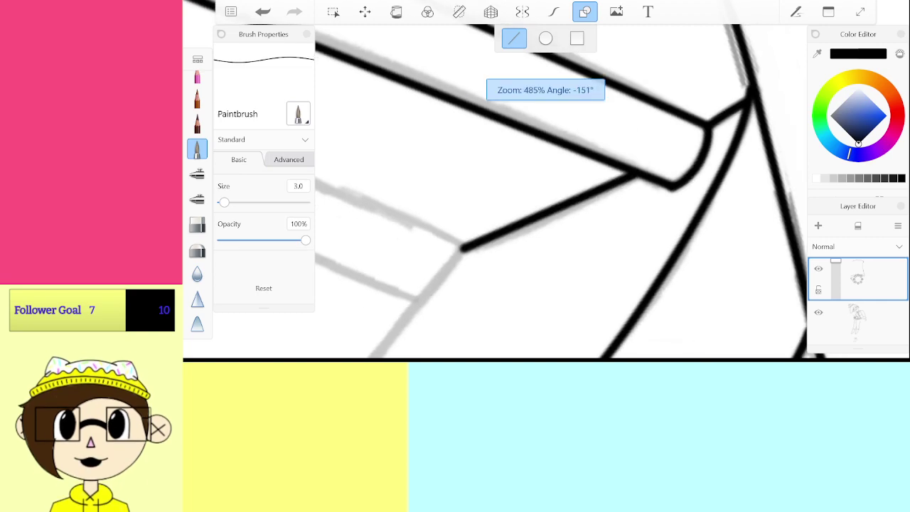
Step: Switch from straight lines to smoothed freehand strokes and ink the seat's underside edge from the rear corner to the third chair leg
scroll(548, 192, "up", 3)
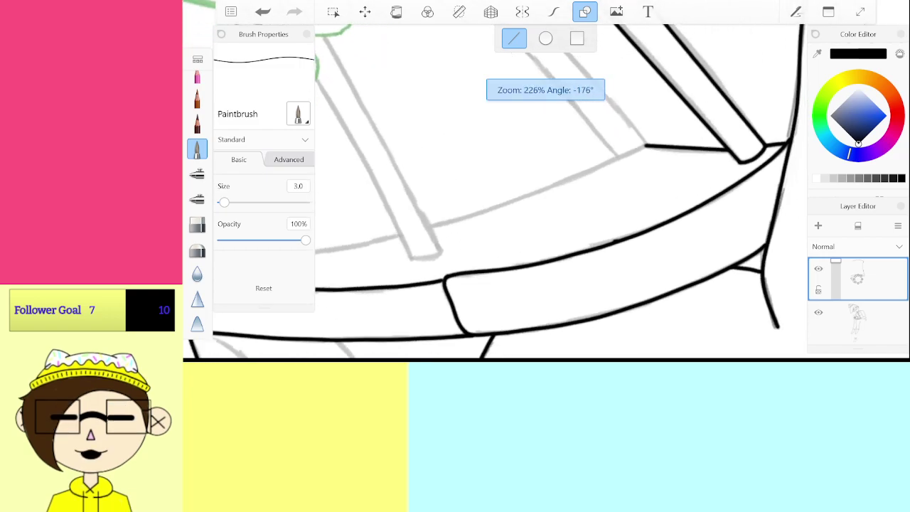
scroll(547, 192, "down", 8)
scroll(547, 192, "up", 5)
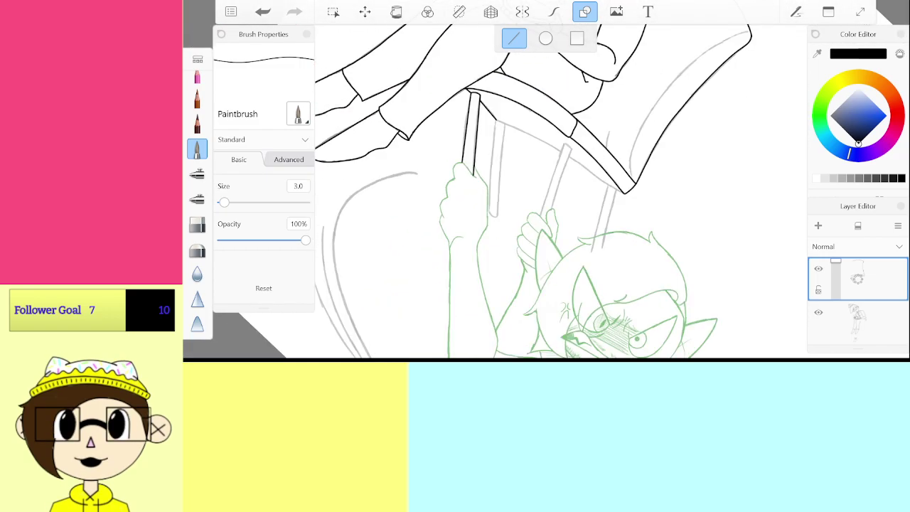
scroll(548, 192, "down", 5)
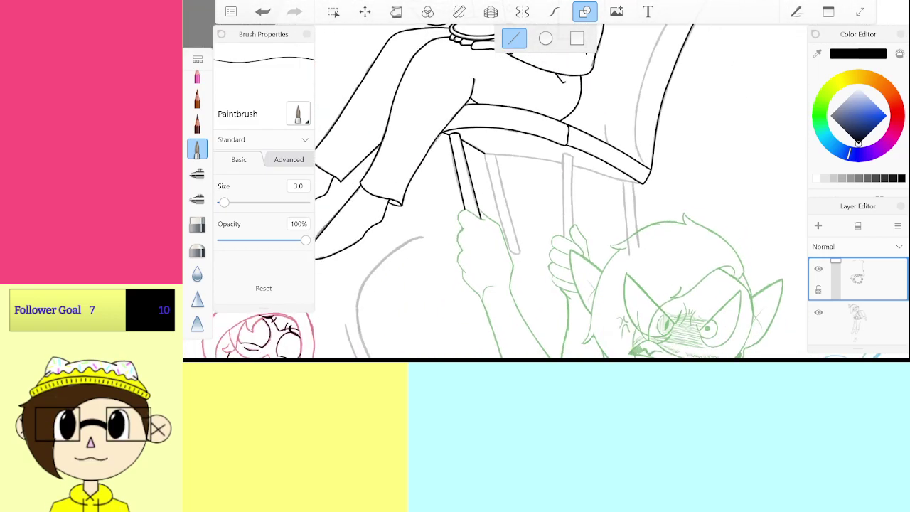
left_click(584, 12)
scroll(547, 192, "up", 2)
scroll(562, 192, "up", 5)
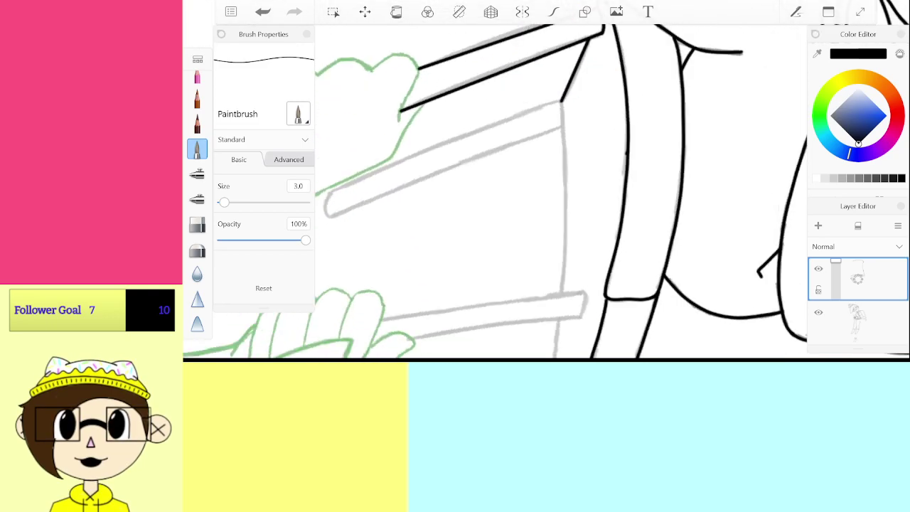
scroll(562, 192, "up", 1)
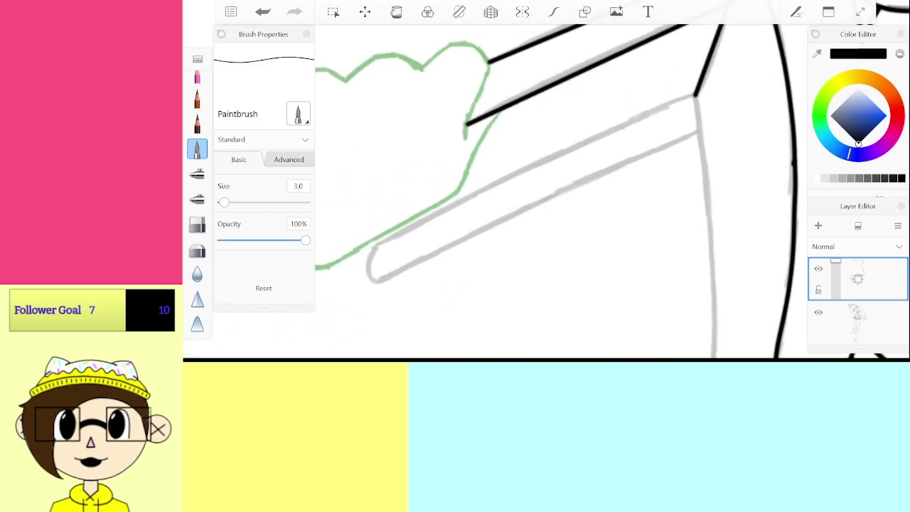
scroll(562, 192, "down", 3)
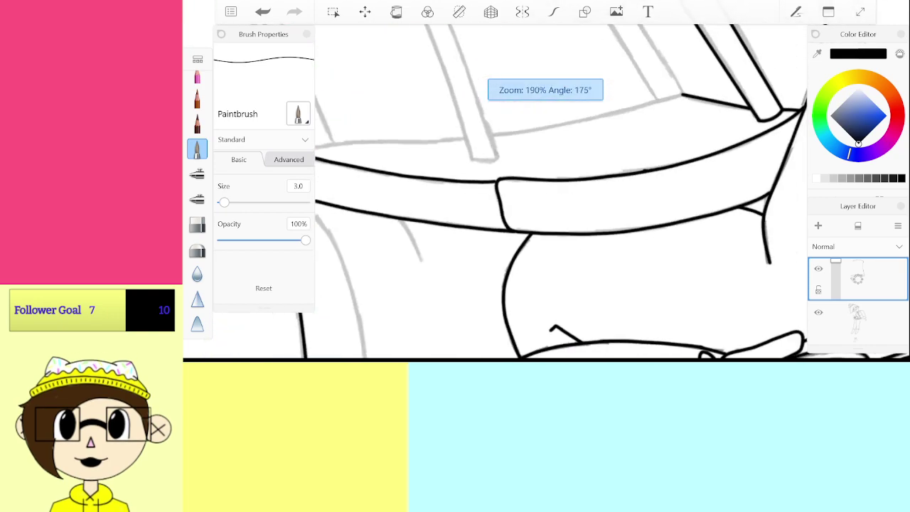
scroll(562, 192, "up", 4)
scroll(562, 192, "down", 3)
scroll(562, 192, "up", 4)
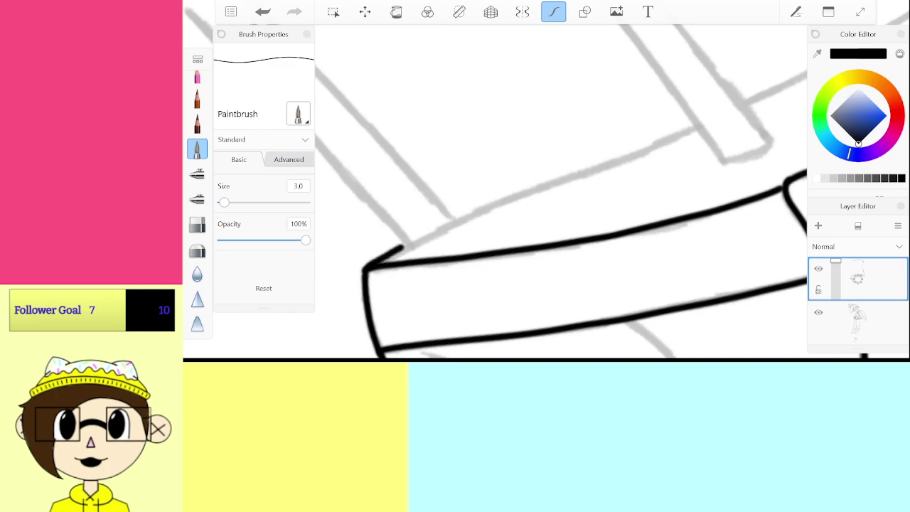
left_click_drag(492, 204, 701, 128)
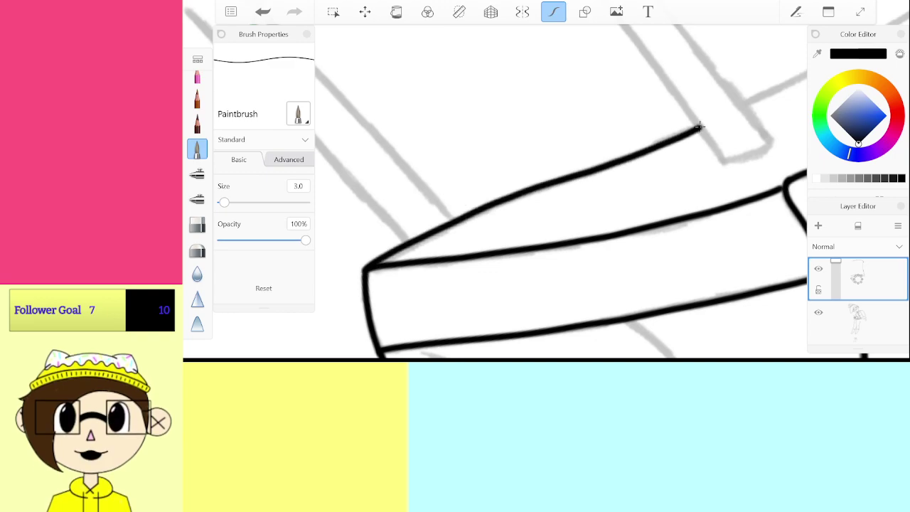
Step: Try to ink the seat's underside edge between the second and third chair legs with smoothed strokes
scroll(546, 192, "down", 3)
scroll(545, 191, "up", 3)
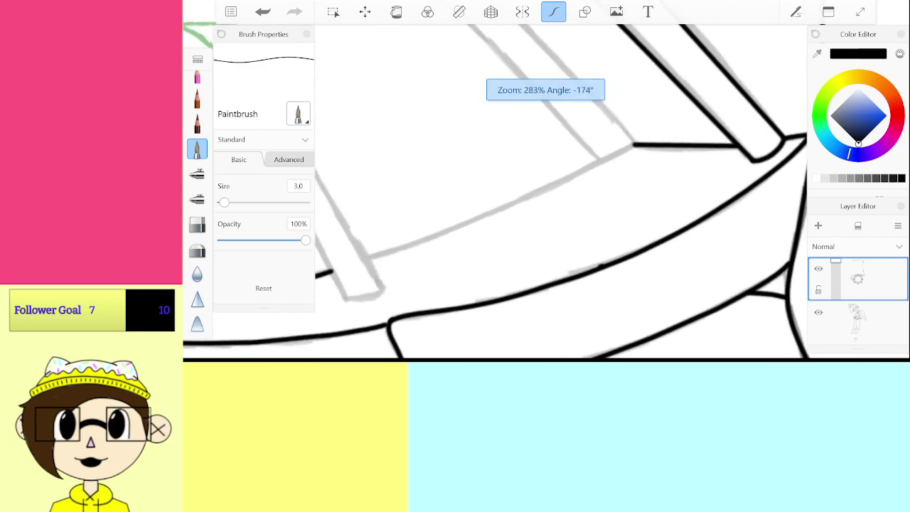
scroll(612, 170, "up", 1)
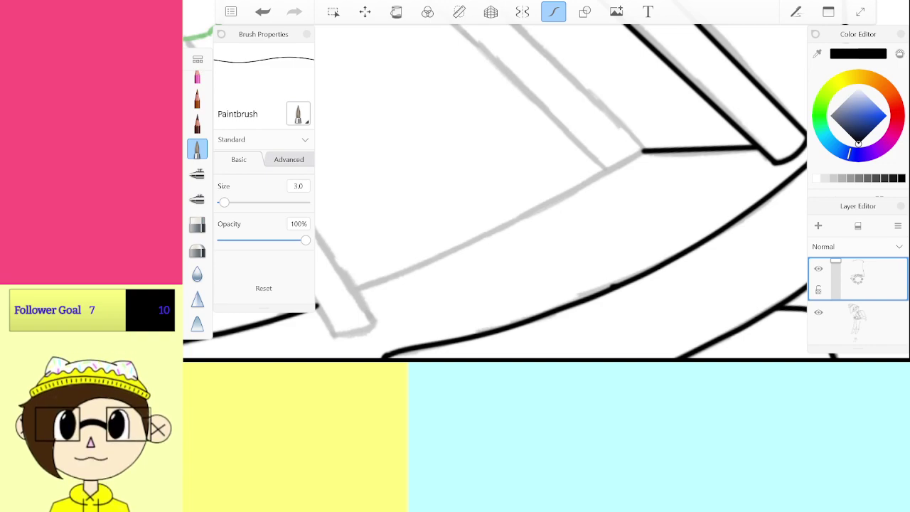
scroll(495, 192, "up", 1)
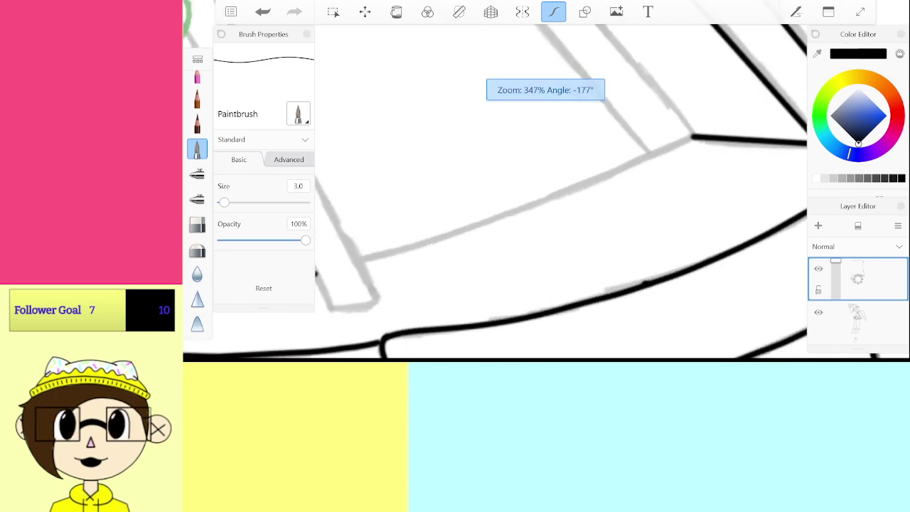
scroll(495, 192, "down", 1)
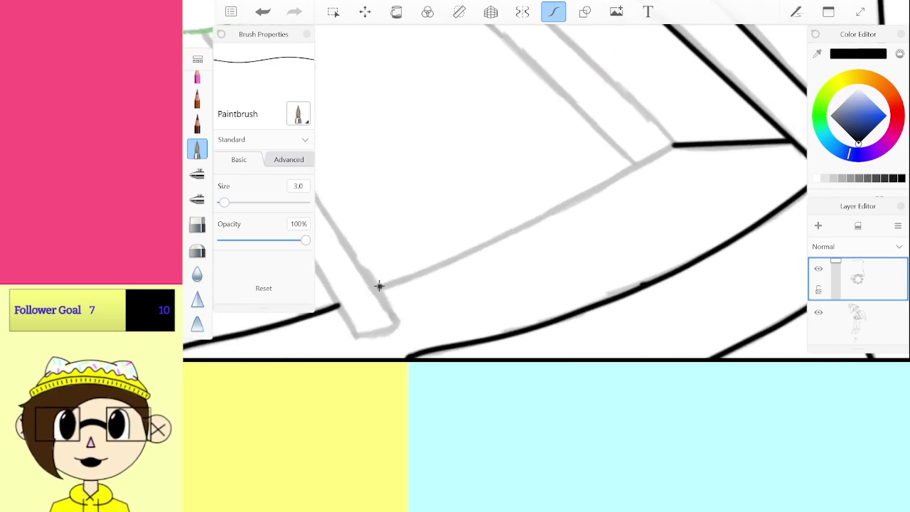
mouse_move(377, 288)
left_mouse_down()
mouse_move(530, 226)
mouse_move(674, 152)
left_mouse_up()
left_click(263, 12)
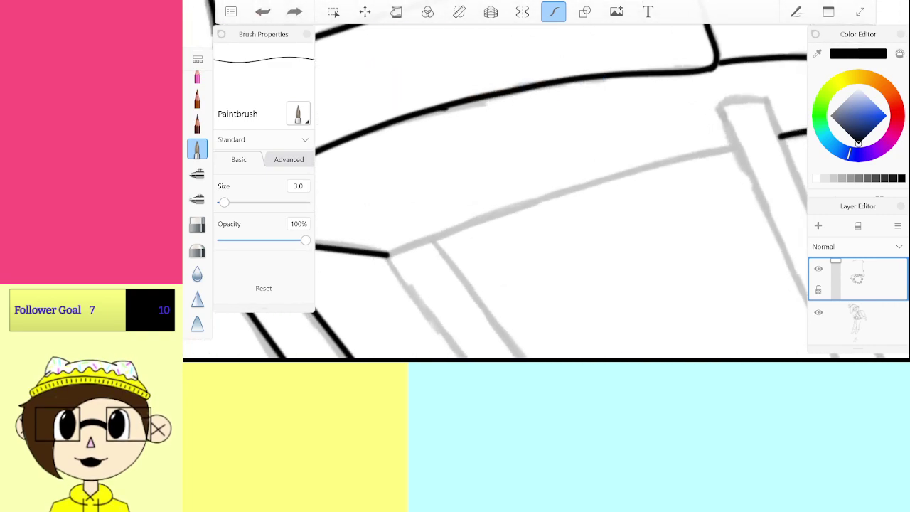
left_click_drag(390, 253, 453, 231)
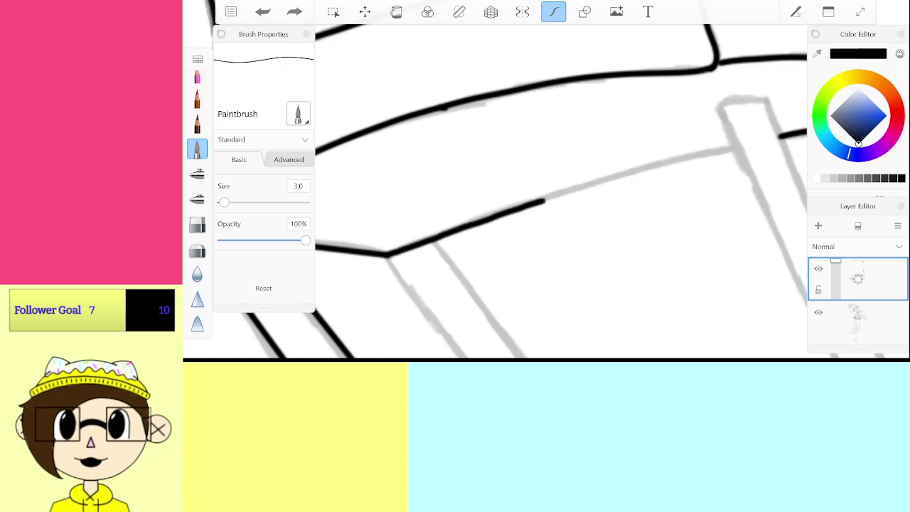
left_click_drag(696, 157, 732, 147)
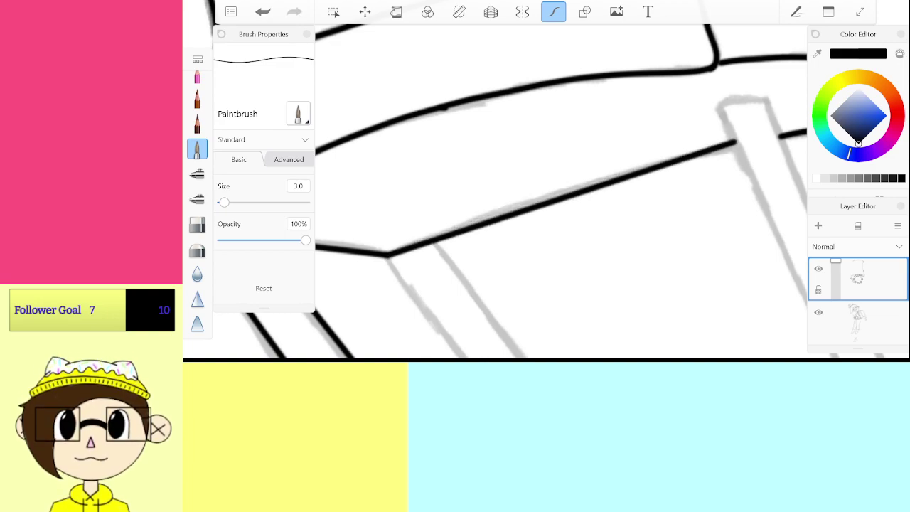
key("ctrl+z")
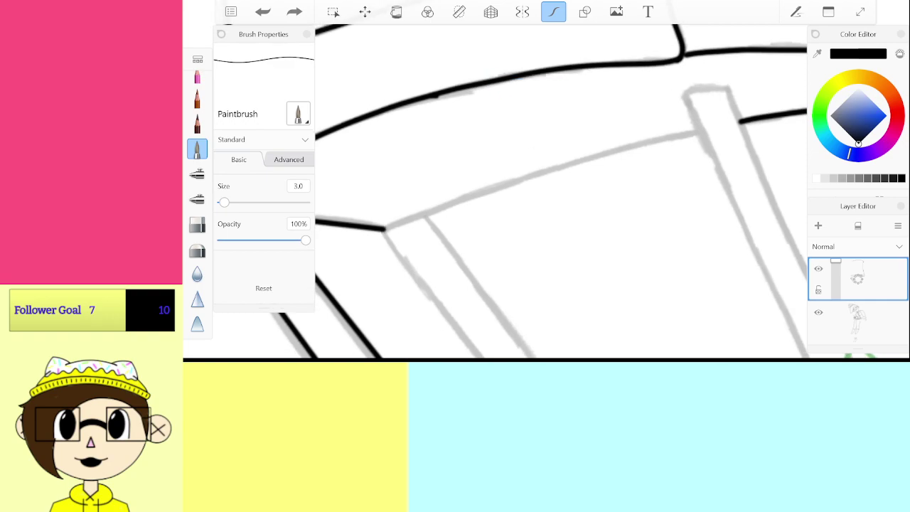
Step: Turn off stroke smoothing and ink the seat's curved underside edge freehand from the second leg's corner to the third chair leg
left_click(554, 12)
left_click_drag(385, 229, 606, 151)
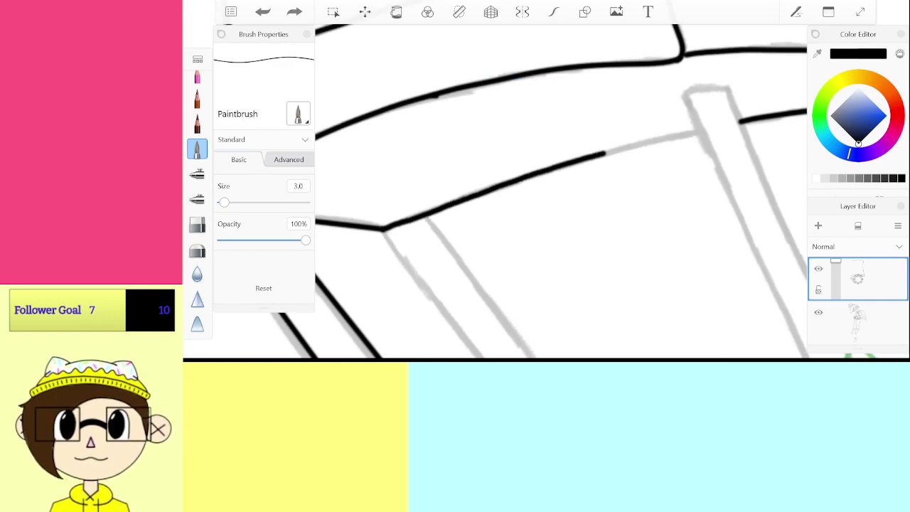
left_click_drag(693, 133, 702, 130)
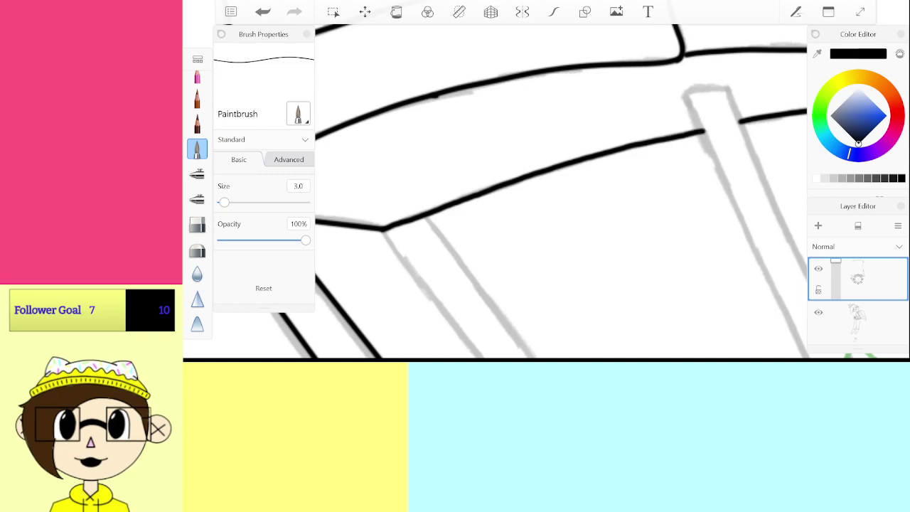
Step: Turn stroke smoothing back on and ink the rounded top of the third chair leg, undoing the stray stroke beside it
scroll(561, 191, "down", 8)
left_click(554, 11)
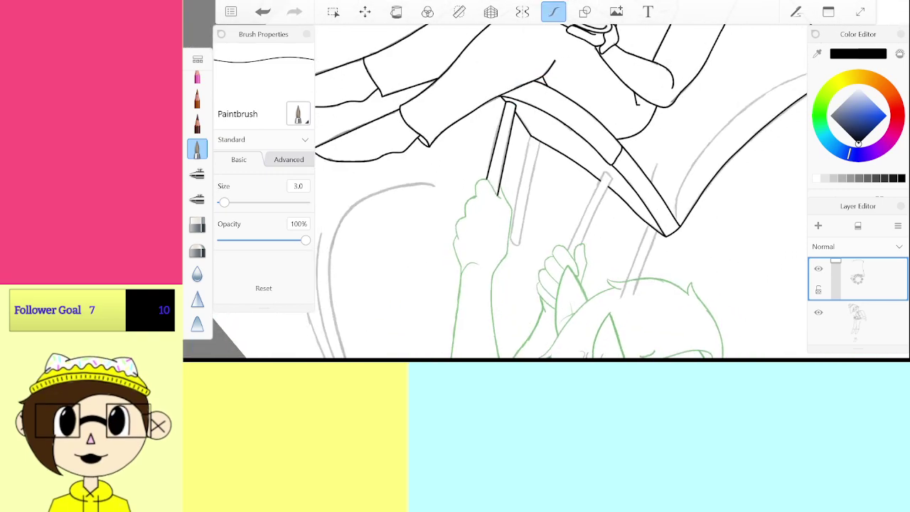
scroll(561, 192, "up", 5)
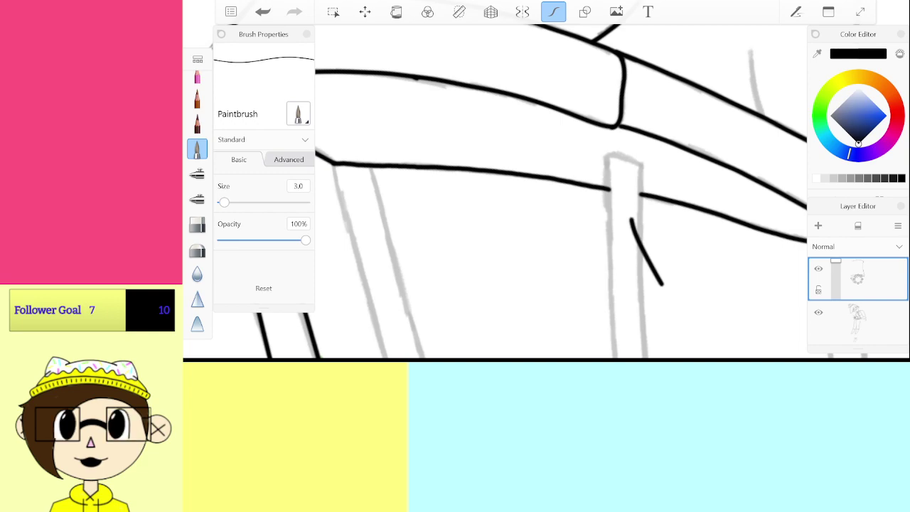
key("ctrl+z")
scroll(561, 192, "up", 5)
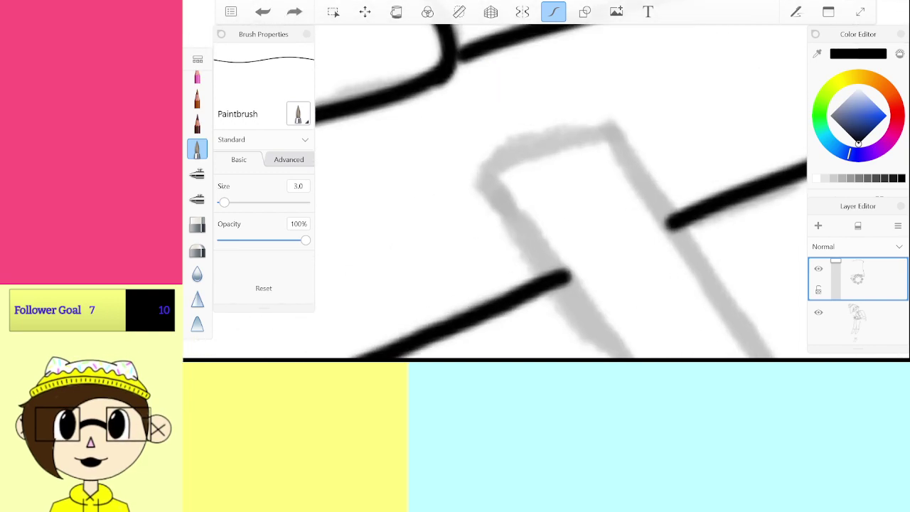
mouse_move(483, 180)
left_mouse_down()
mouse_move(541, 142)
mouse_move(617, 138)
left_mouse_up()
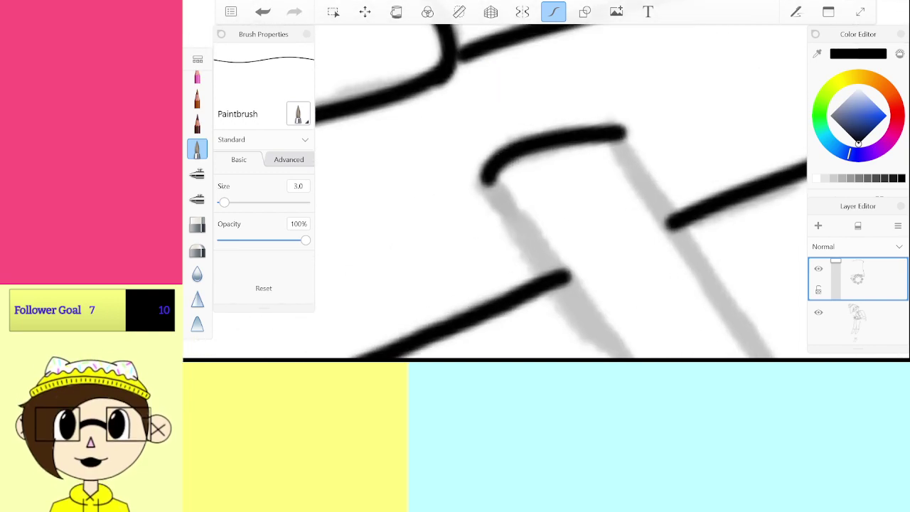
scroll(561, 192, "down", 5)
scroll(562, 192, "down", 5)
scroll(562, 192, "up", 5)
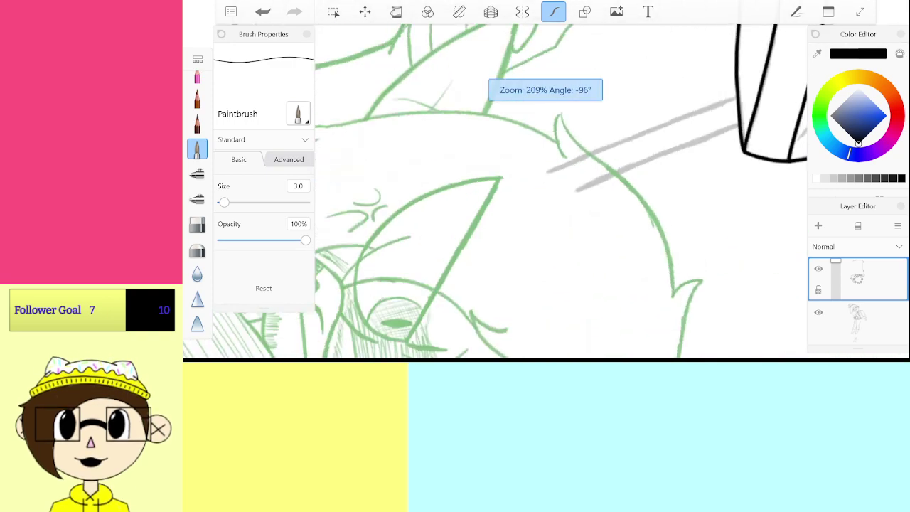
scroll(546, 192, "down", 5)
scroll(546, 192, "up", 5)
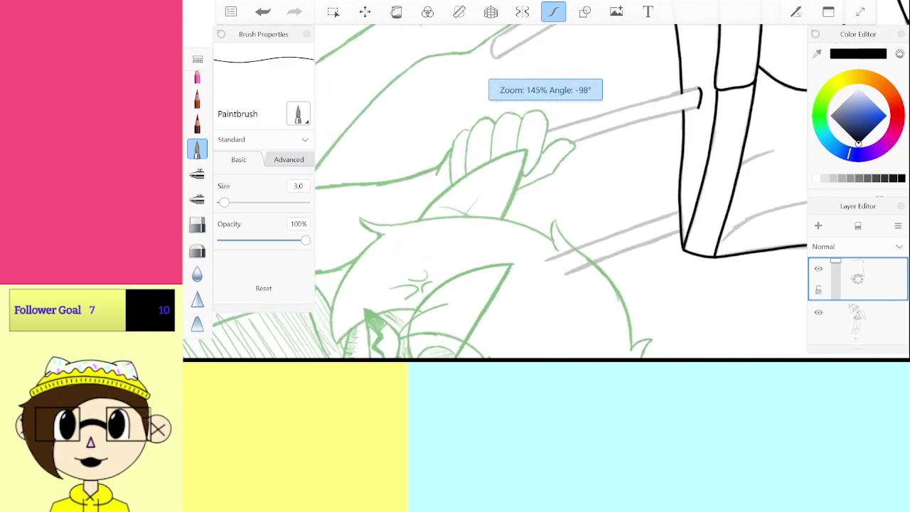
scroll(562, 192, "up", 3)
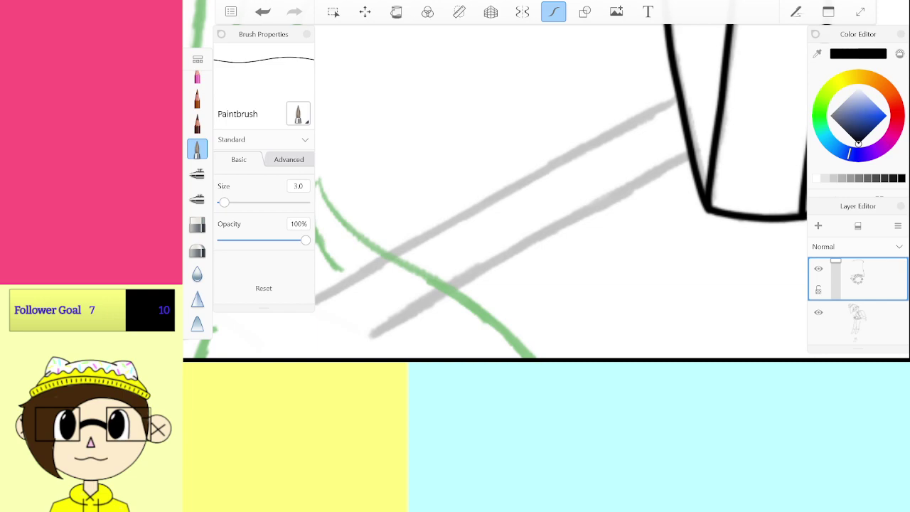
left_click(585, 12)
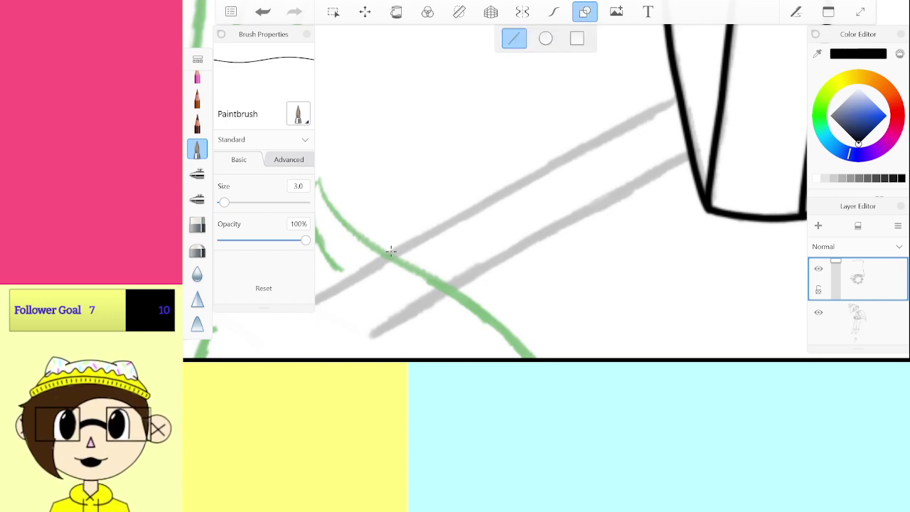
left_click(585, 12)
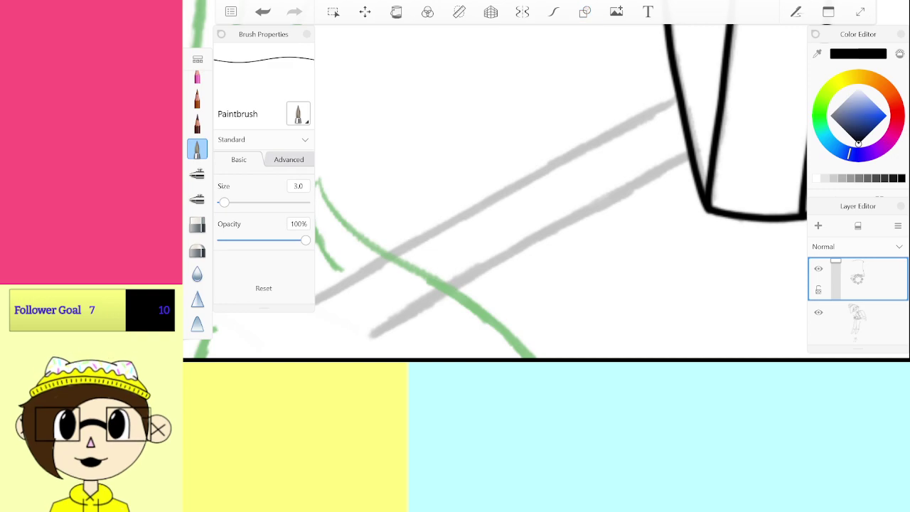
Step: Ink the rounded foot of the second chair leg, beside the gripping hand, with a smoothed stroke
scroll(546, 192, "down", 5)
scroll(546, 192, "down", 3)
scroll(546, 192, "up", 3)
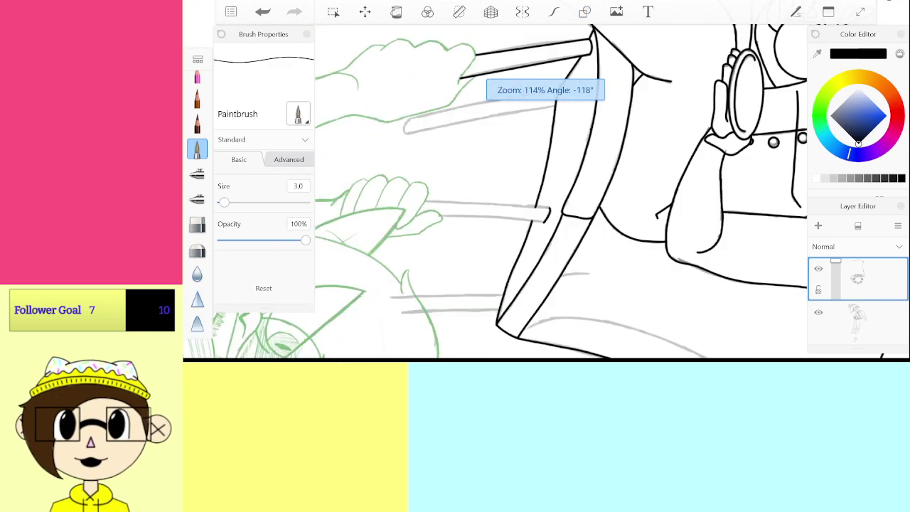
scroll(561, 191, "up", 10)
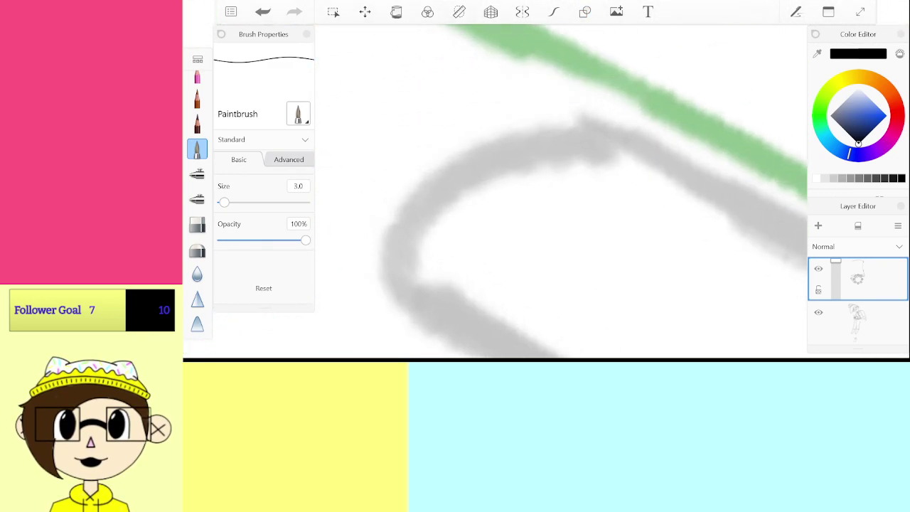
left_click(554, 12)
mouse_move(407, 292)
left_mouse_down()
mouse_move(410, 224)
mouse_move(523, 146)
mouse_move(608, 129)
left_mouse_up()
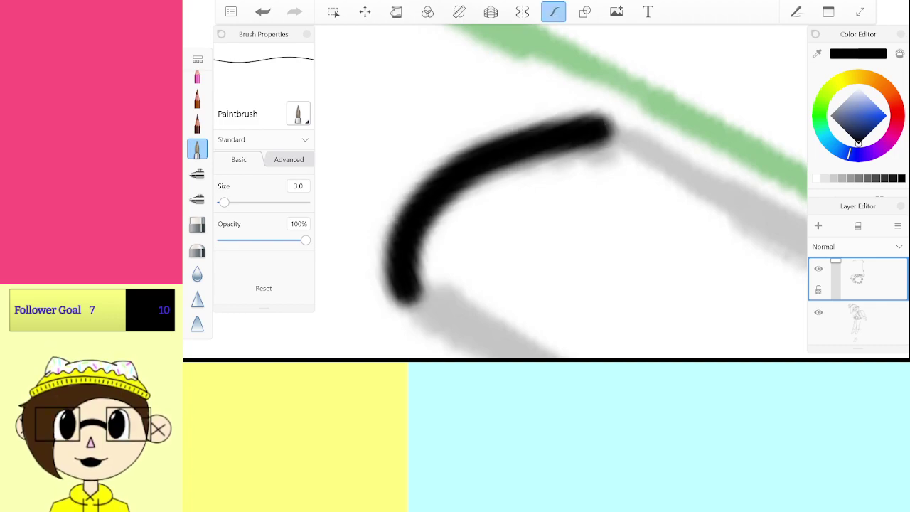
Step: Ink both long edges of the second chair leg from its rounded foot to the seat with the straight Line tool
scroll(497, 171, "down", 10)
scroll(498, 170, "up", 8)
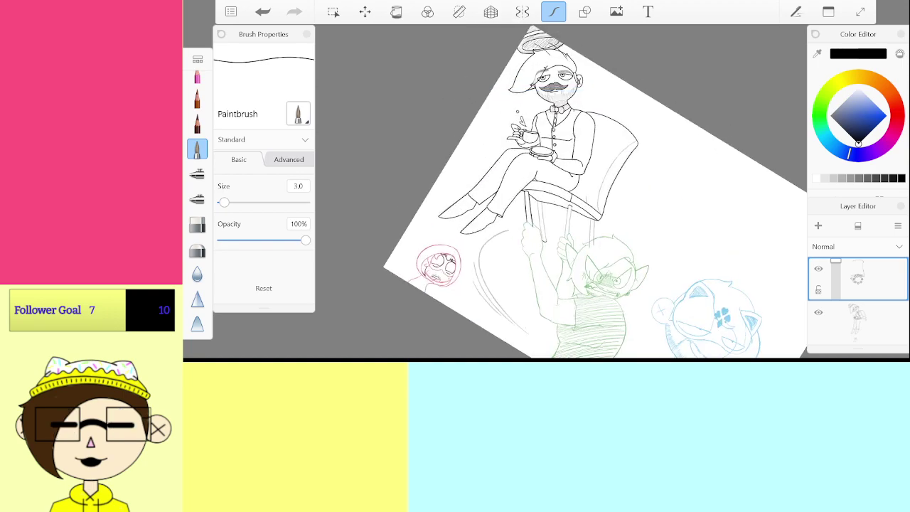
scroll(498, 185, "up", 6)
scroll(498, 185, "up", 3)
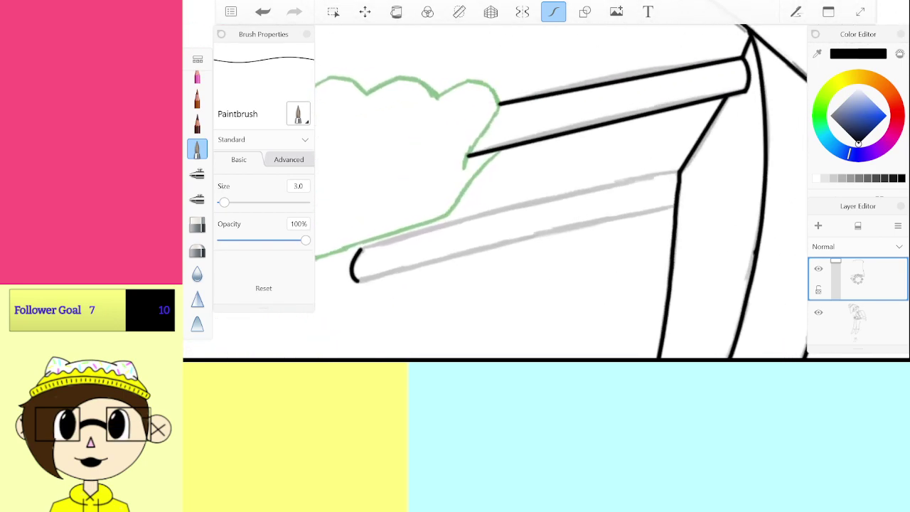
left_click(585, 12)
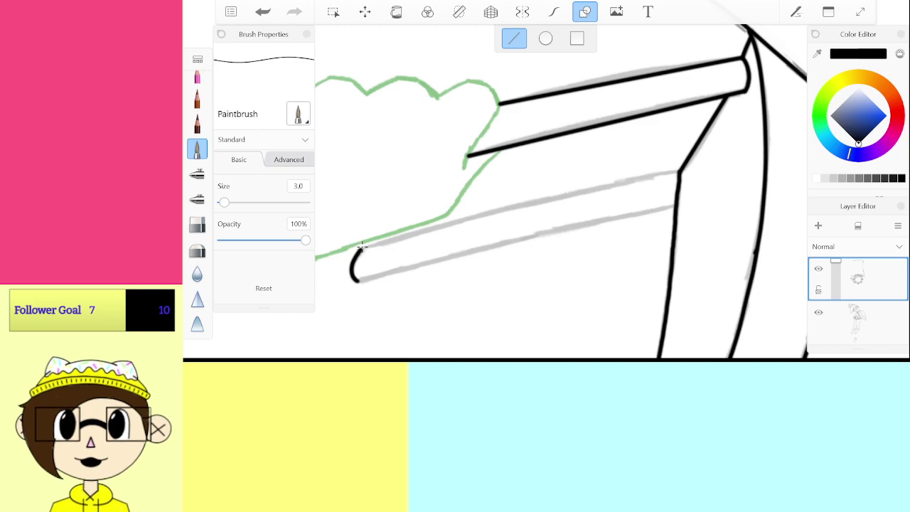
left_click_drag(360, 249, 386, 242)
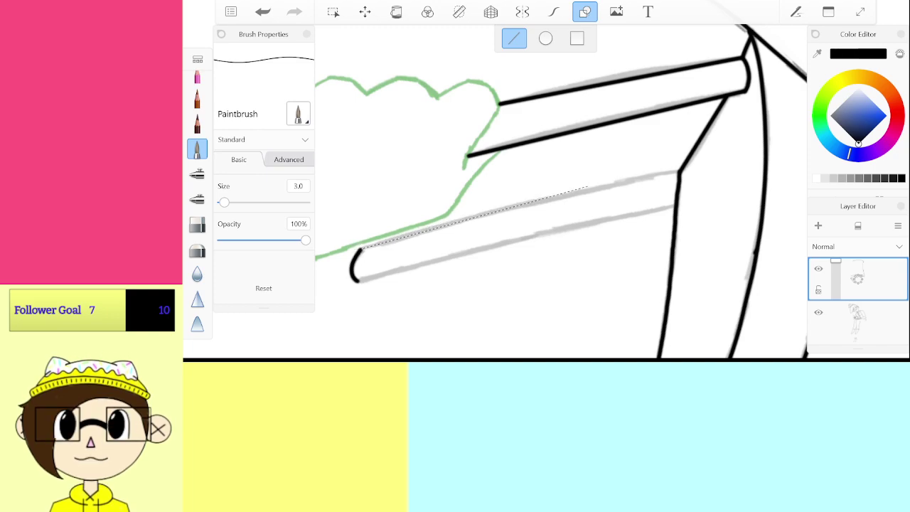
left_click_drag(588, 187, 680, 170)
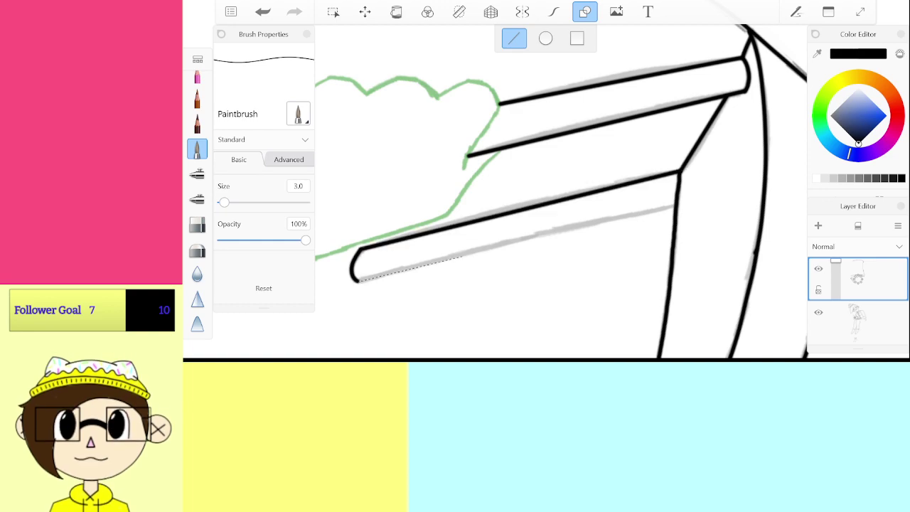
left_click_drag(360, 282, 676, 205)
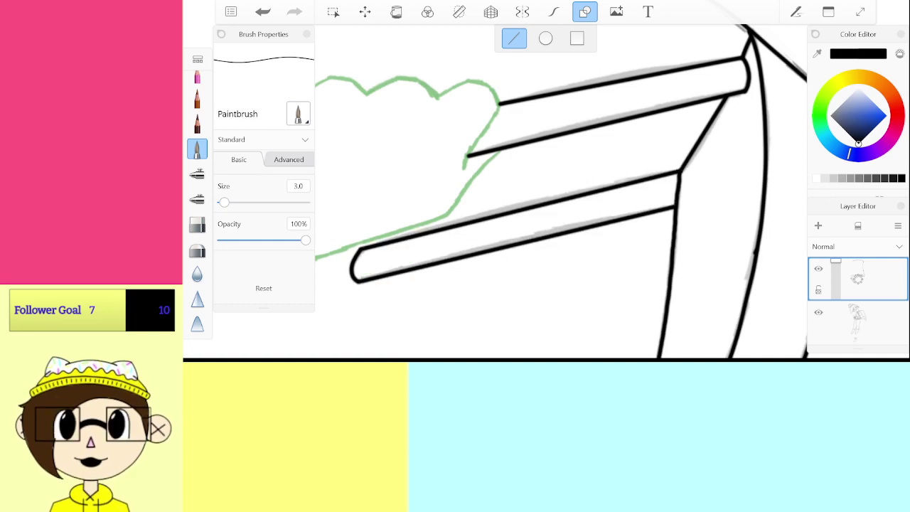
Step: Ink both long edges of the third chair leg with straight lines from its rounded top to the green hand's fingers
scroll(558, 164, "down", 5)
scroll(558, 192, "up", 10)
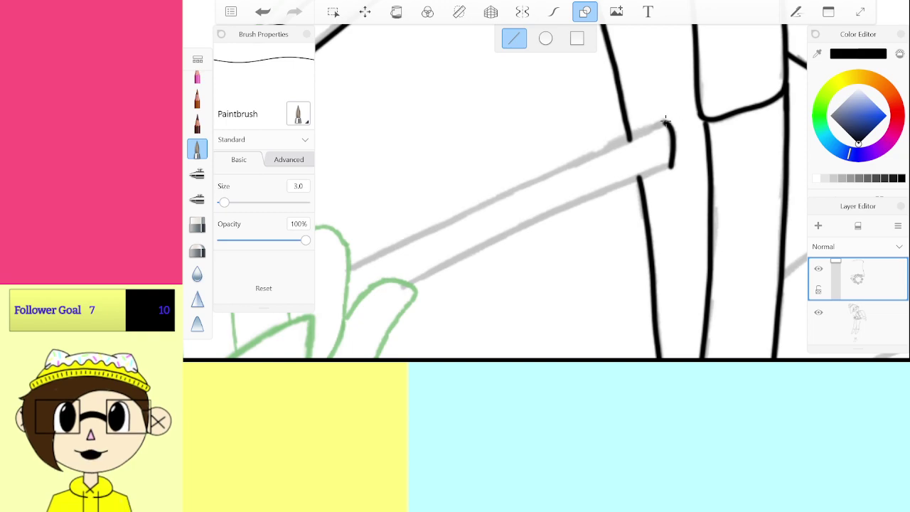
left_click_drag(665, 125, 587, 153)
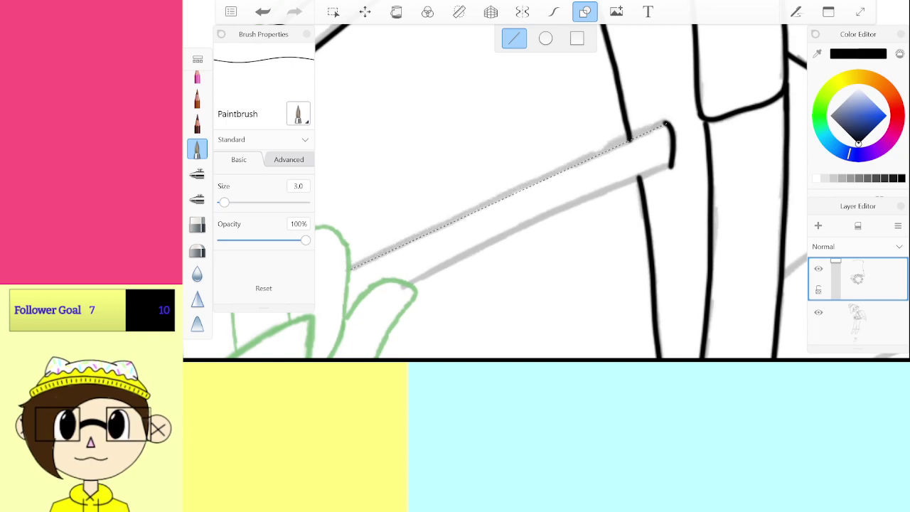
left_click_drag(351, 268, 349, 268)
left_click_drag(661, 169, 610, 189)
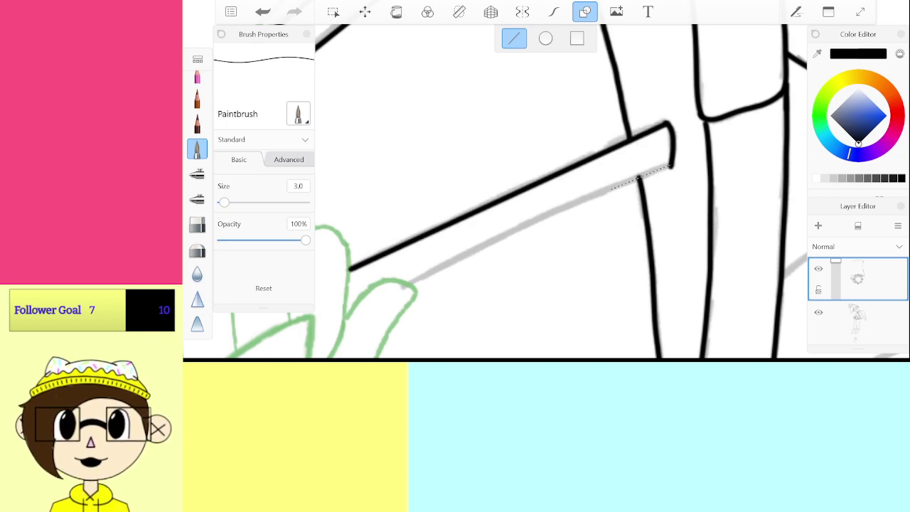
left_click_drag(435, 273, 405, 287)
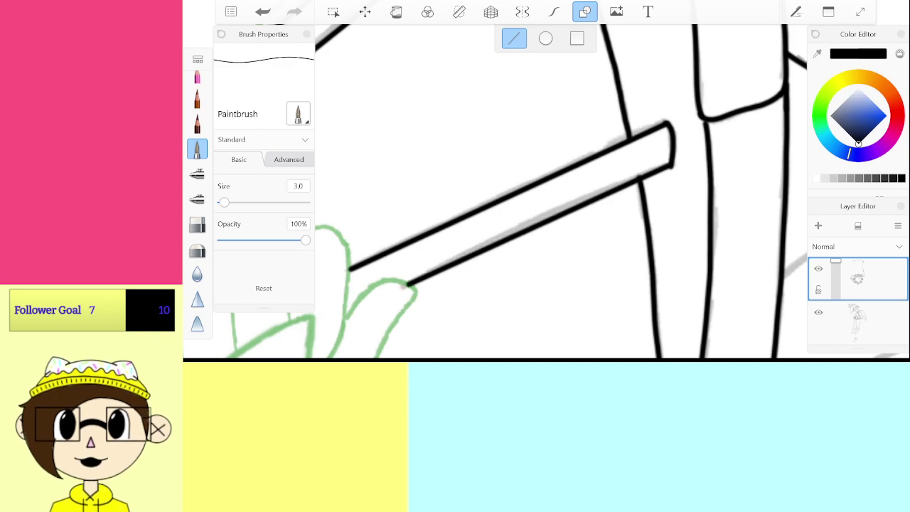
Step: Ink both edges of the fourth chair leg with straight lines between the green head's outline and the seat's underside
scroll(522, 105, "down", 5)
scroll(568, 213, "up", 5)
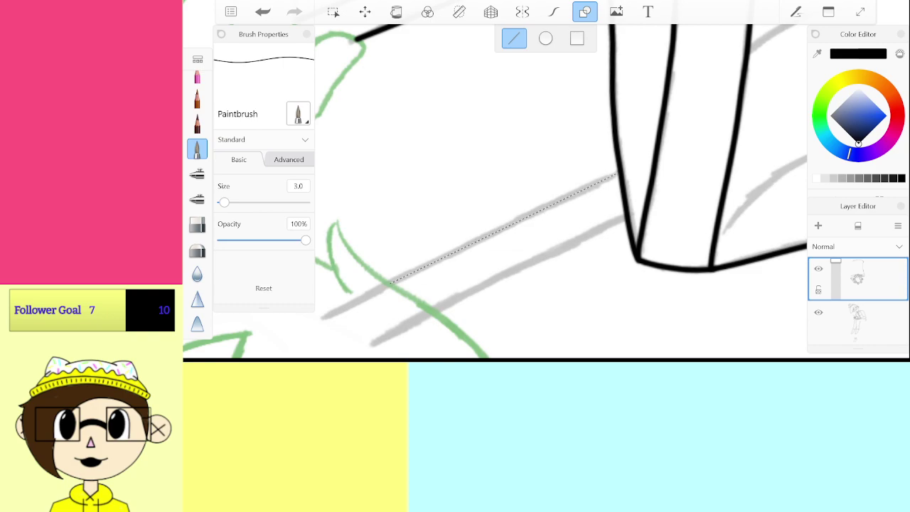
left_click_drag(617, 174, 618, 171)
left_click_drag(435, 307, 523, 261)
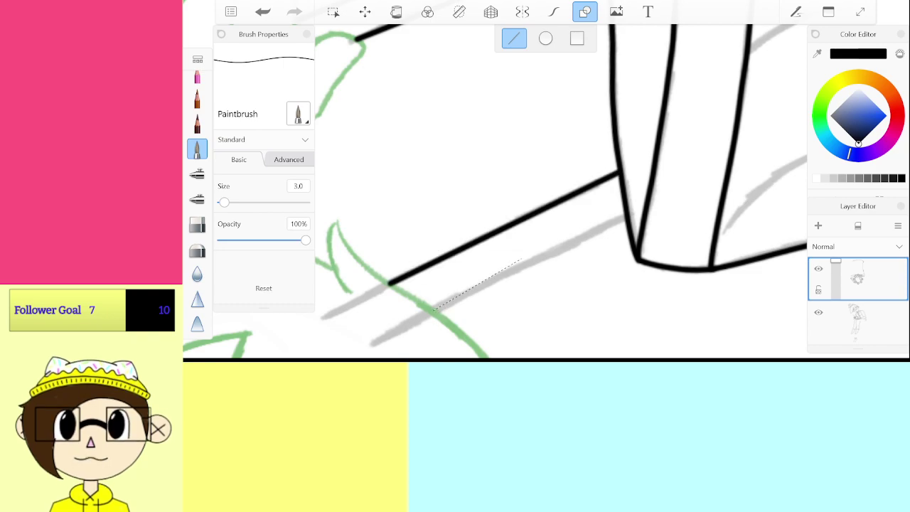
left_click_drag(624, 216, 626, 215)
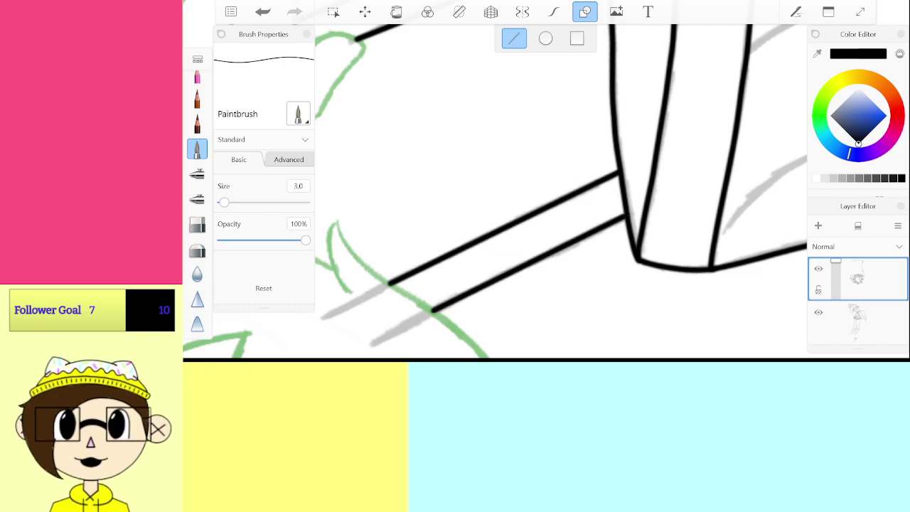
Step: Switch from the straight Line tool to smoothed freehand strokes for the chair's backrest details
scroll(562, 192, "down", 10)
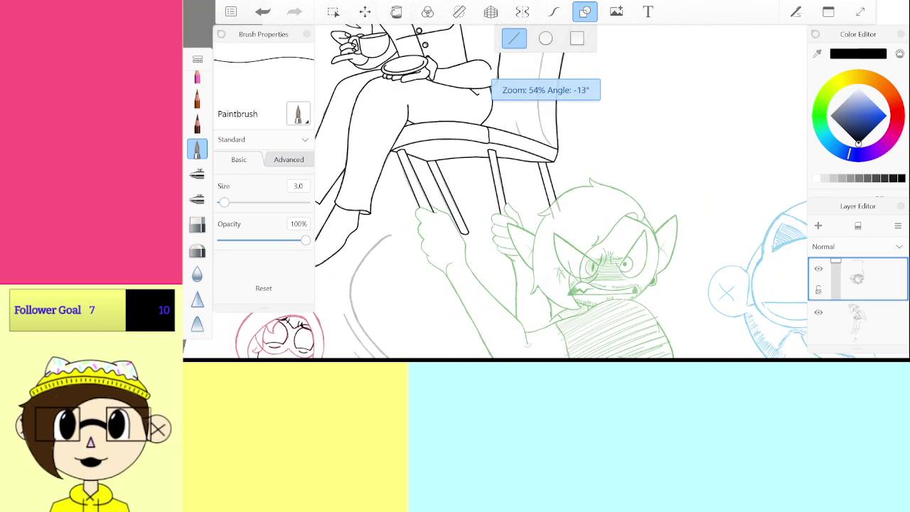
scroll(562, 192, "down", 3)
scroll(561, 192, "up", 8)
left_click(554, 12)
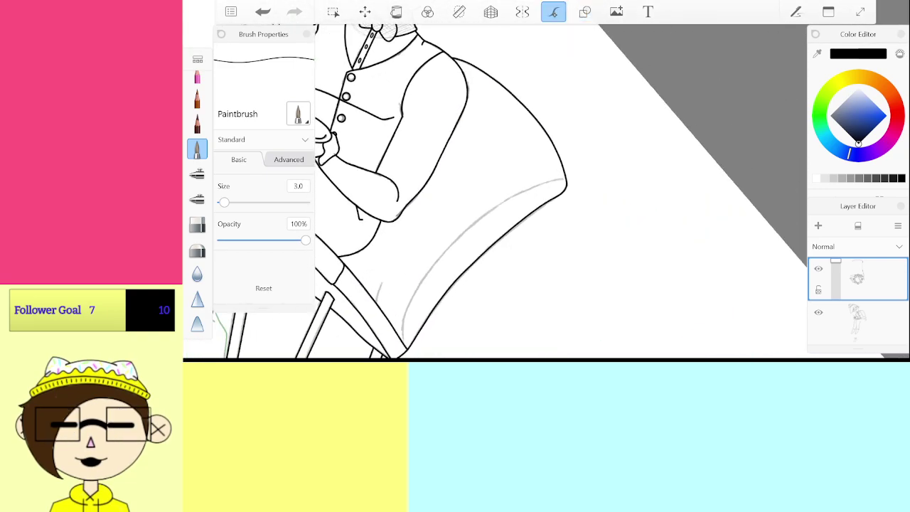
scroll(541, 190, "up", 5)
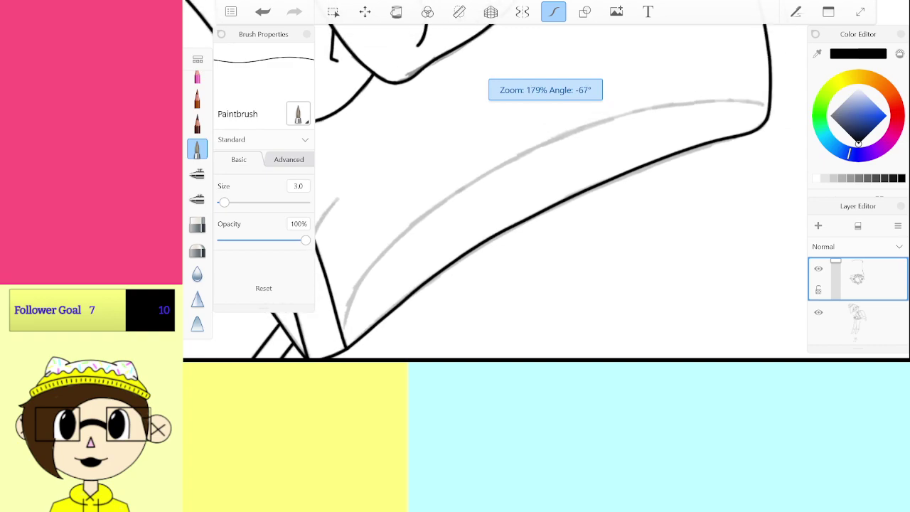
scroll(561, 191, "up", 5)
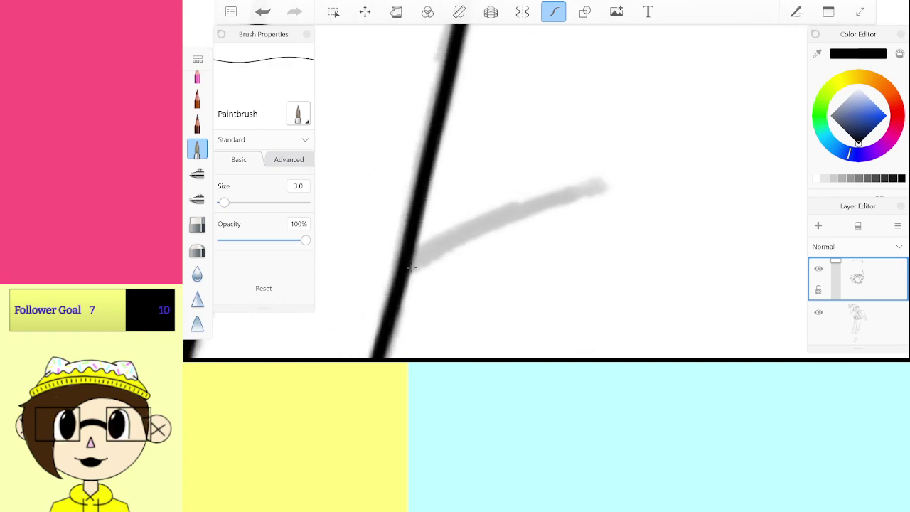
mouse_move(411, 267)
left_mouse_down()
mouse_move(524, 205)
mouse_move(604, 186)
left_mouse_up()
key("ctrl+z")
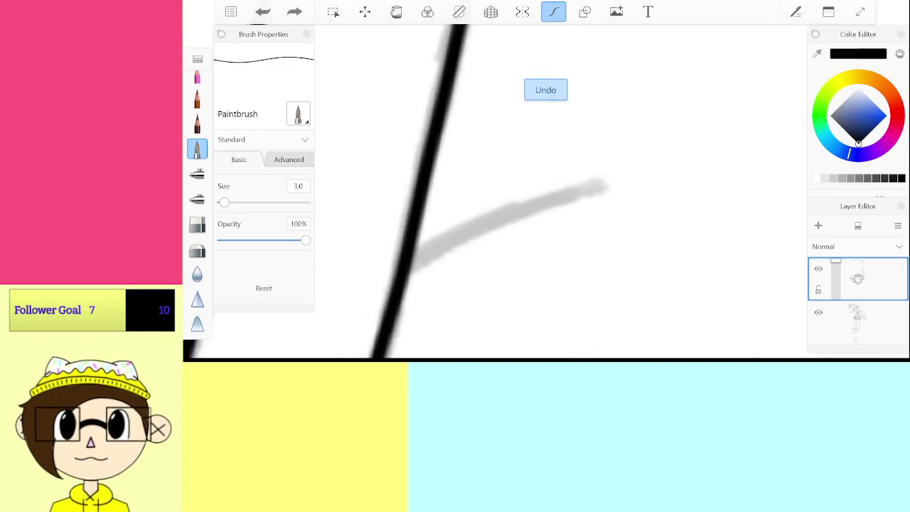
mouse_move(408, 269)
left_mouse_down()
mouse_move(492, 215)
mouse_move(604, 187)
left_mouse_up()
key("ctrl+z")
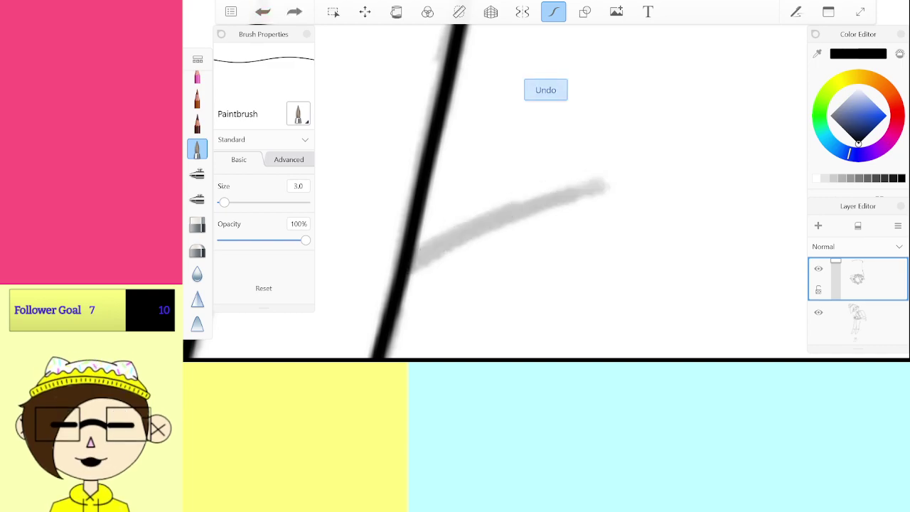
Step: Set the brush size to 2.0 and ink the short curved crease rising from the seat's edge onto the chair's backrest
left_click(298, 185)
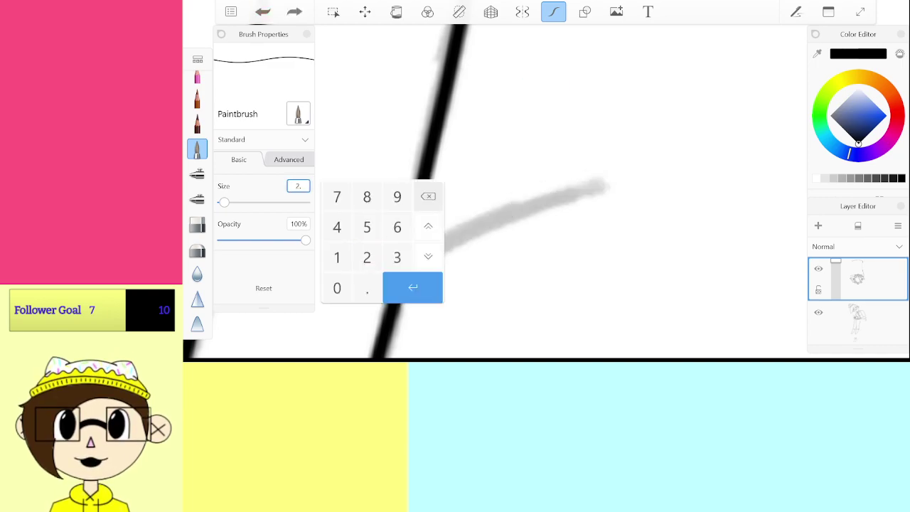
type("2.")
left_click(413, 287)
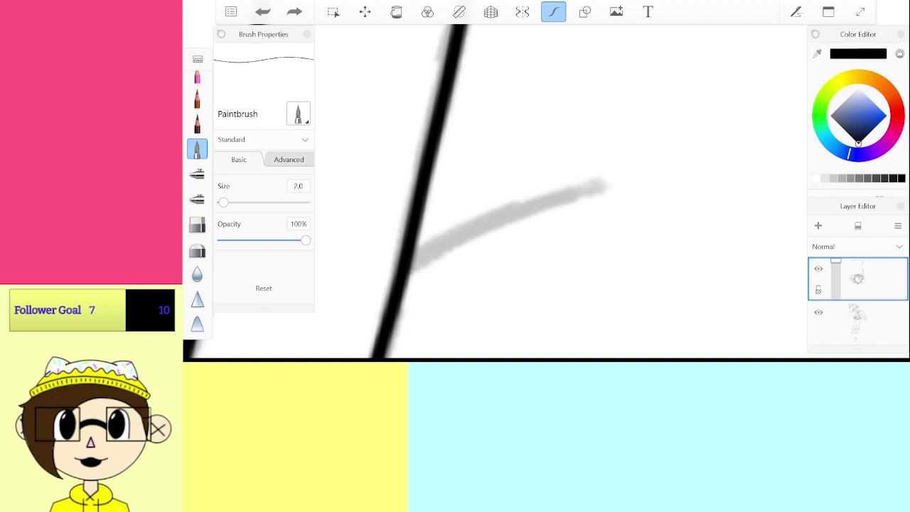
mouse_move(473, 229)
left_mouse_down()
mouse_move(597, 185)
mouse_move(501, 214)
left_mouse_up()
key("ctrl+z")
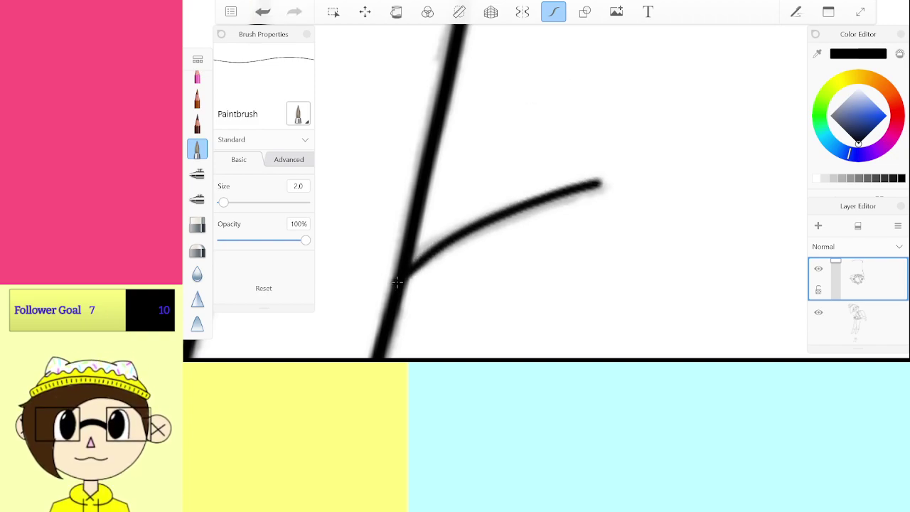
key("ctrl+z")
mouse_move(602, 184)
left_mouse_down()
mouse_move(534, 204)
mouse_move(407, 265)
left_mouse_up()
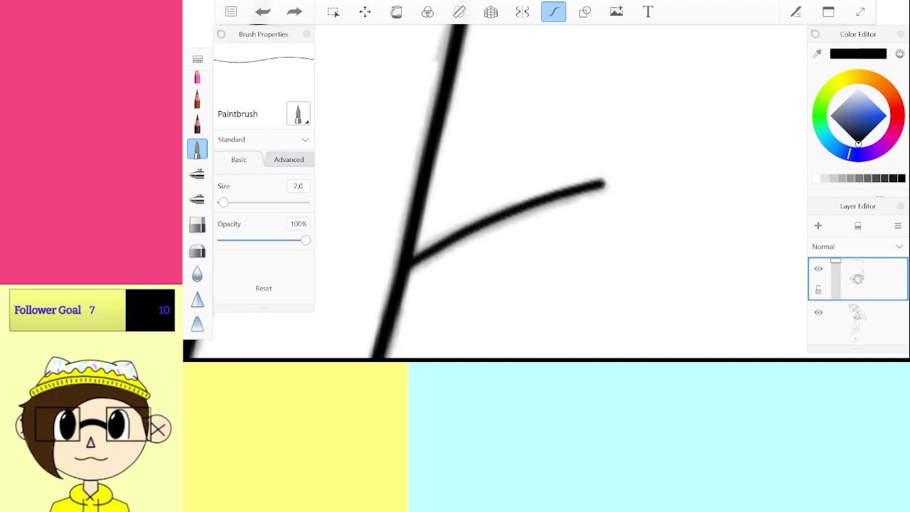
Step: Ink the long inner curve of the chair's backrest, running alongside its outer edge from the seat corner to the upper corner
scroll(498, 192, "down", 10)
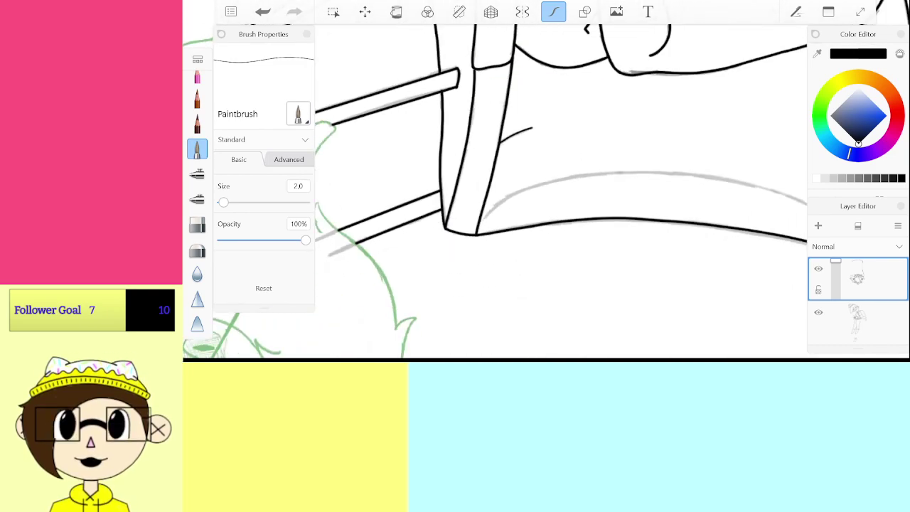
scroll(498, 192, "up", 3)
scroll(497, 192, "down", 5)
scroll(498, 192, "up", 3)
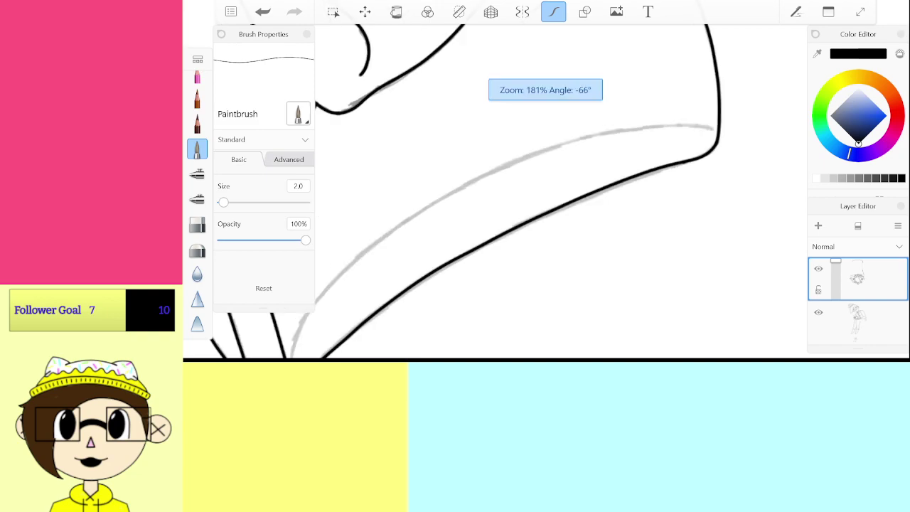
scroll(498, 192, "down", 3)
scroll(497, 192, "up", 2)
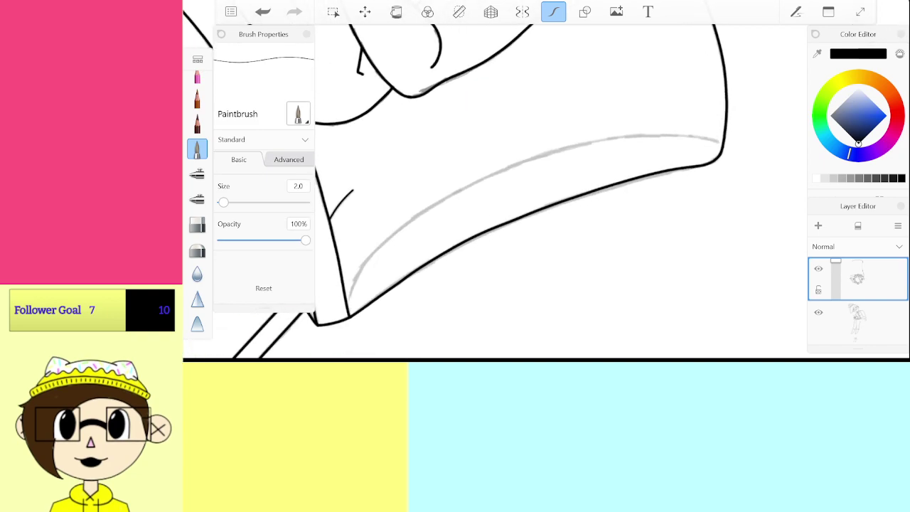
left_click_drag(349, 295, 356, 282)
left_click_drag(380, 248, 484, 180)
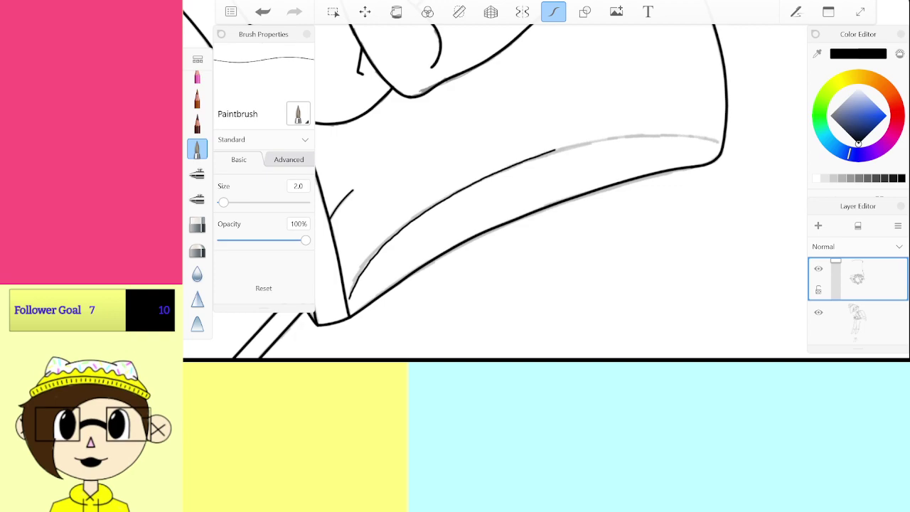
left_click_drag(682, 133, 719, 141)
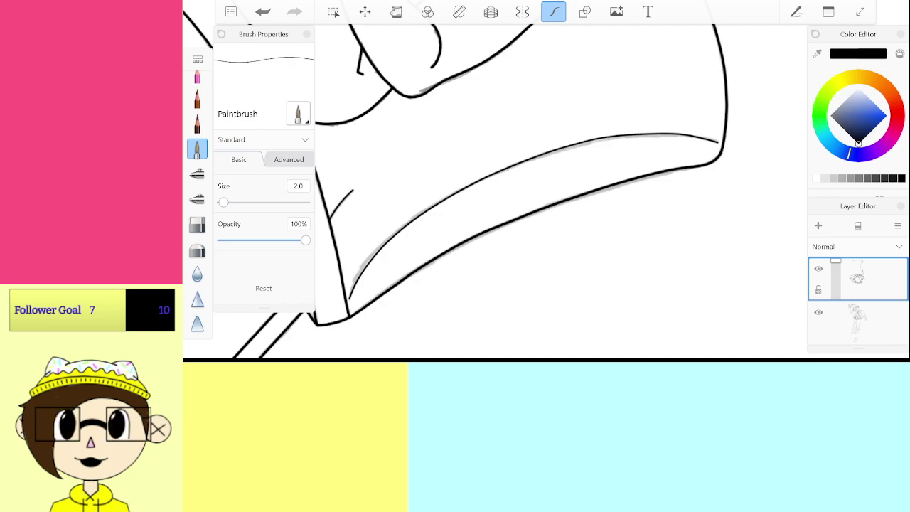
left_click(263, 11)
scroll(497, 191, "down", 10)
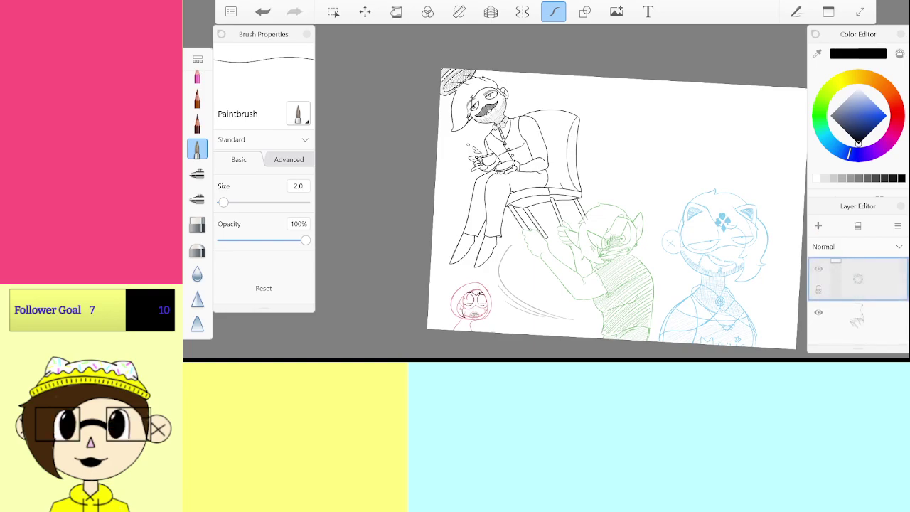
left_click(298, 185)
left_click(397, 257)
left_click(406, 293)
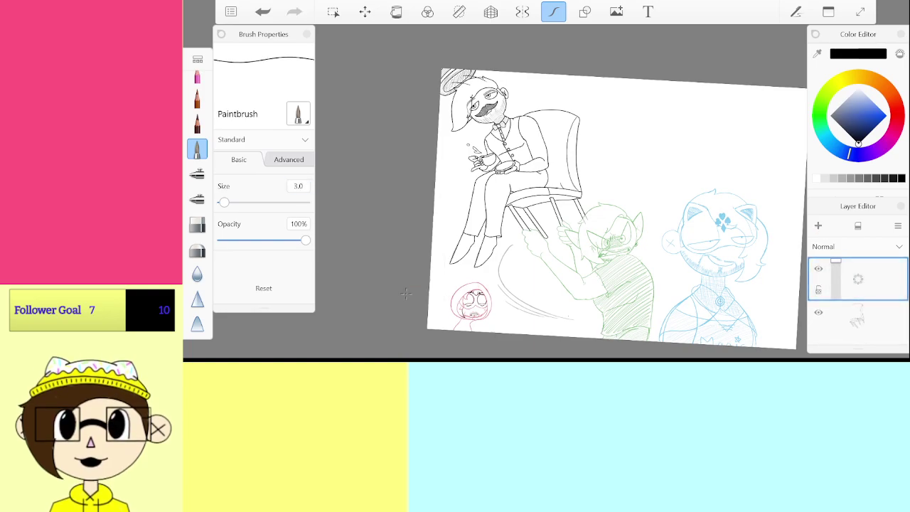
Step: Set the brush size to 2.0 for inking the pink hooded figure
scroll(491, 285, "up", 10)
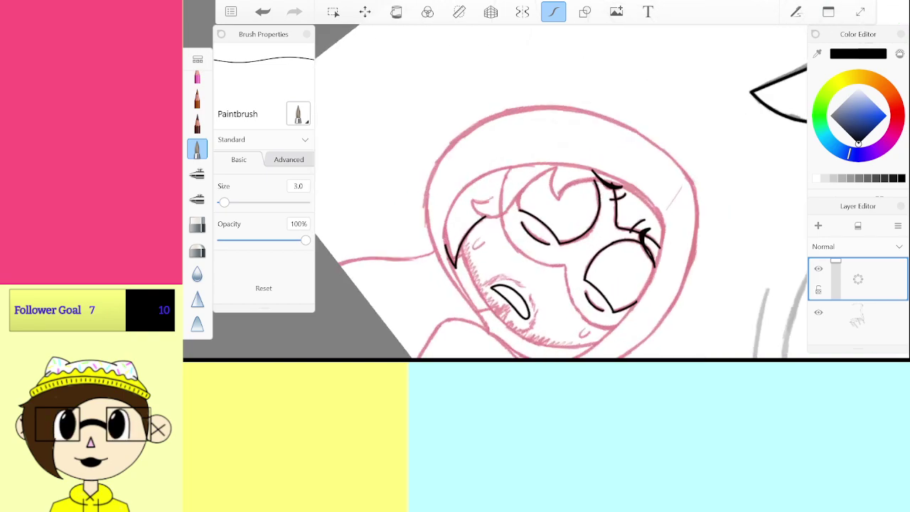
scroll(471, 306, "up", 3)
left_click(298, 186)
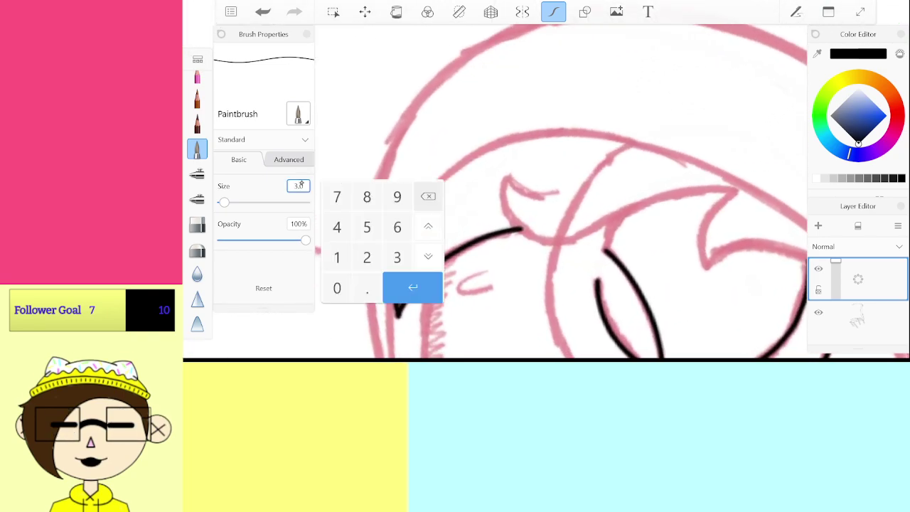
left_click(366, 257)
left_click(408, 287)
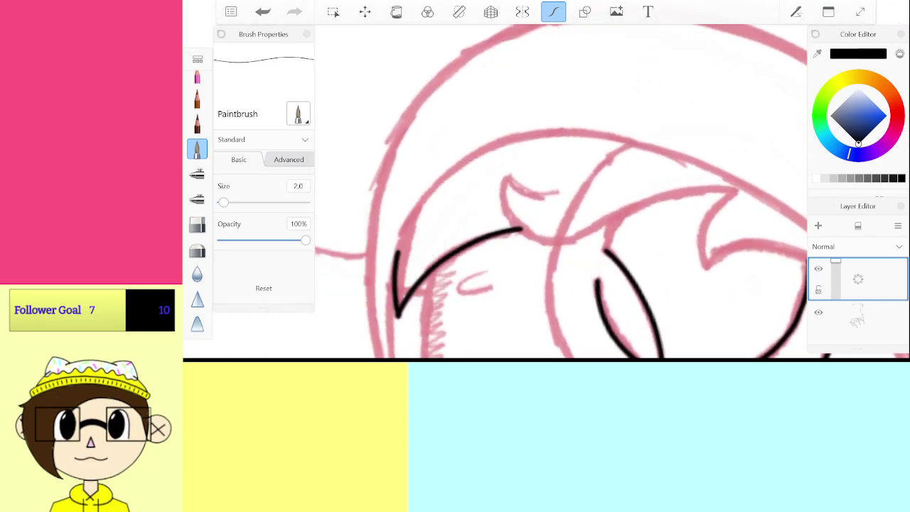
Step: Merge the chair's line-art layer down into the seated man's line-art layer
left_click(882, 327)
left_click_drag(882, 327, 888, 291)
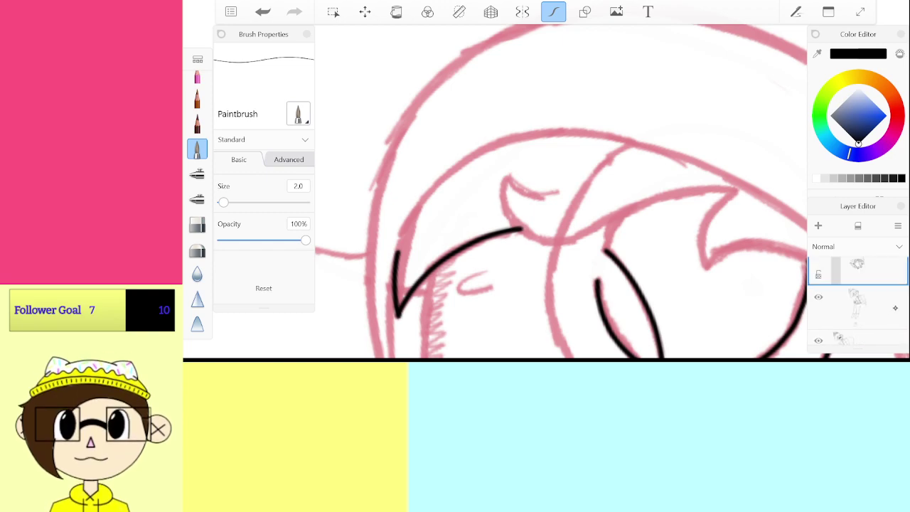
scroll(858, 299, "up", 2)
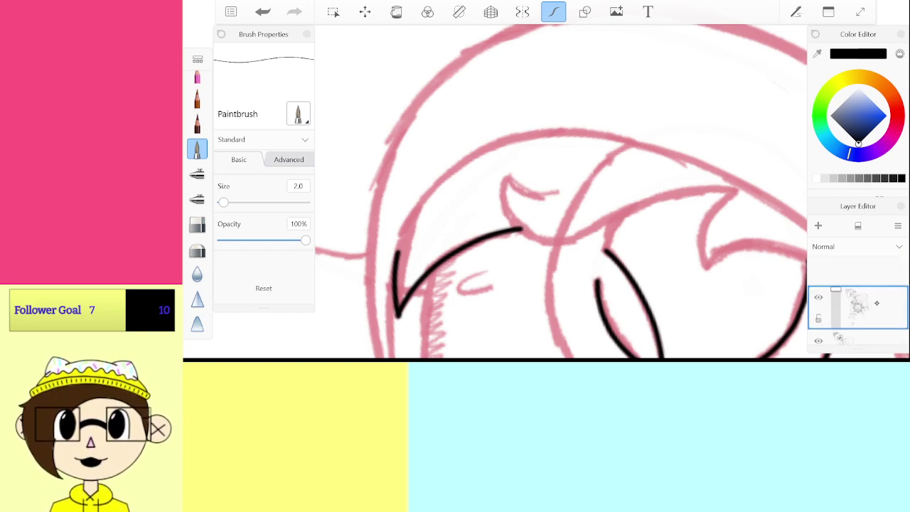
Step: Ink the pink figure's hood opening from the pointed notch below the chin, around the hair side, to the first eye's lashes
scroll(546, 192, "up", 3)
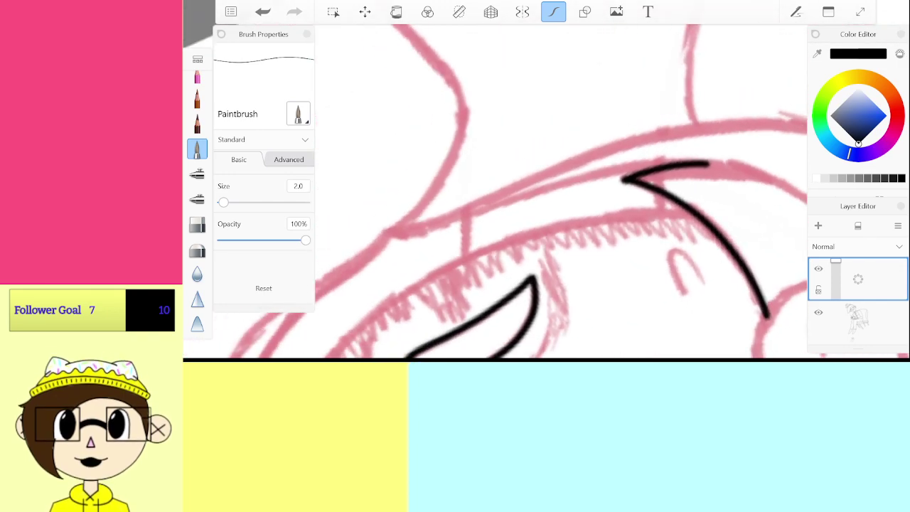
left_click_drag(390, 230, 408, 233)
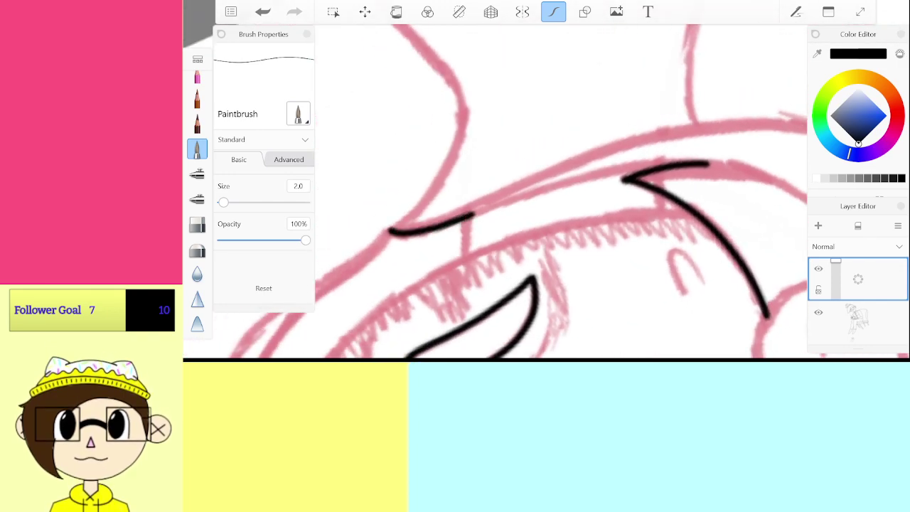
mouse_move(472, 213)
left_mouse_down()
mouse_move(556, 183)
mouse_move(636, 173)
left_mouse_up()
left_click_drag(718, 163, 759, 170)
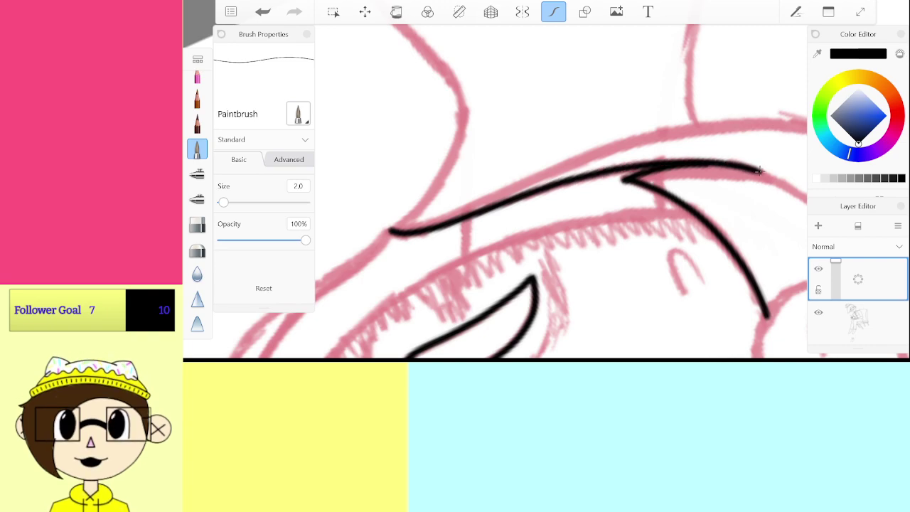
scroll(546, 190, "up", 3)
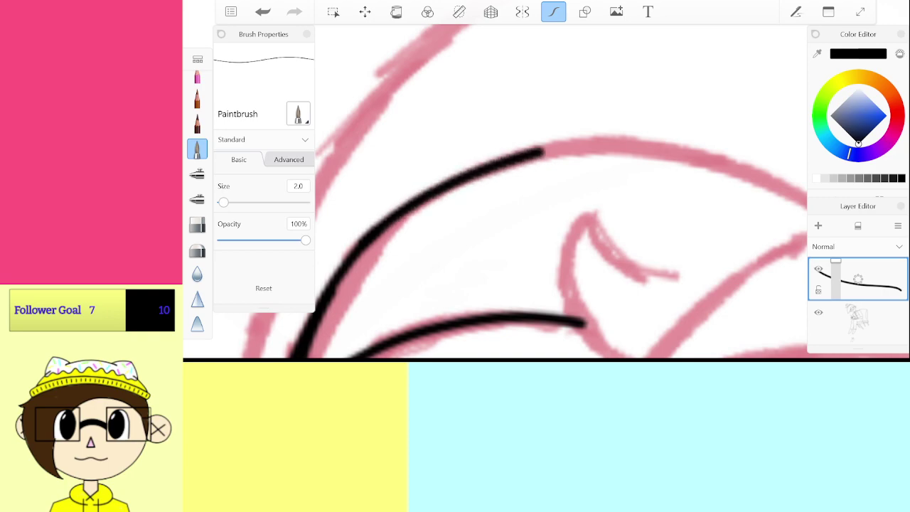
left_click_drag(542, 150, 691, 155)
scroll(544, 192, "up", 2)
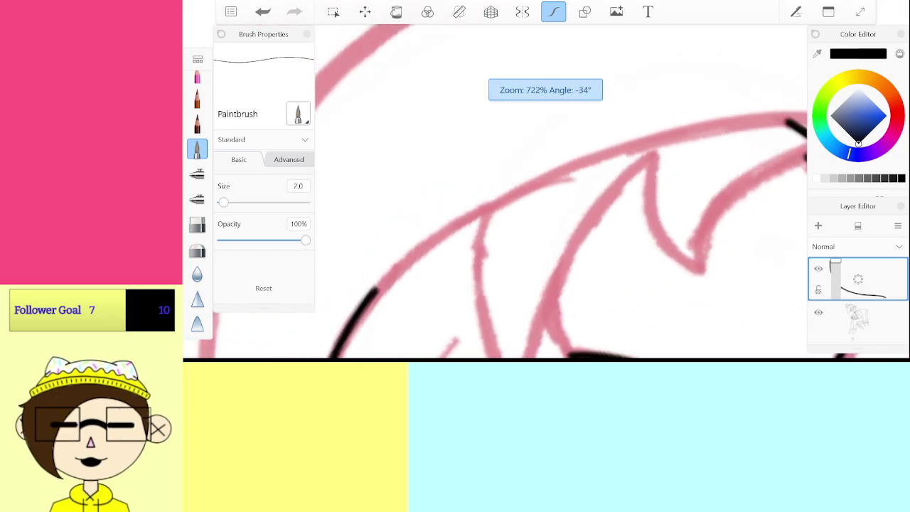
mouse_move(390, 273)
left_mouse_down()
mouse_move(525, 189)
mouse_move(679, 133)
left_mouse_up()
scroll(562, 192, "down", 5)
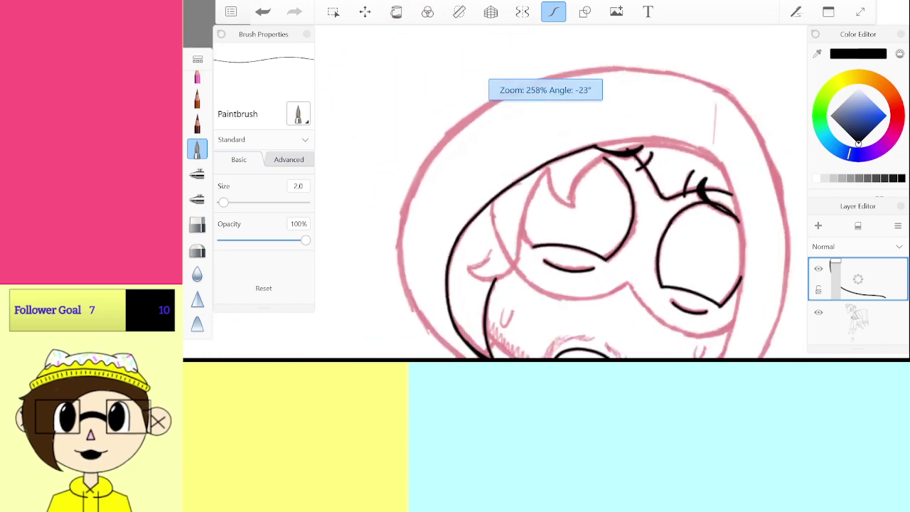
Step: Ink the upper arc of the hood opening from the first eye's lashes across the forehead above the brow lines
scroll(562, 192, "up", 5)
scroll(562, 192, "down", 2)
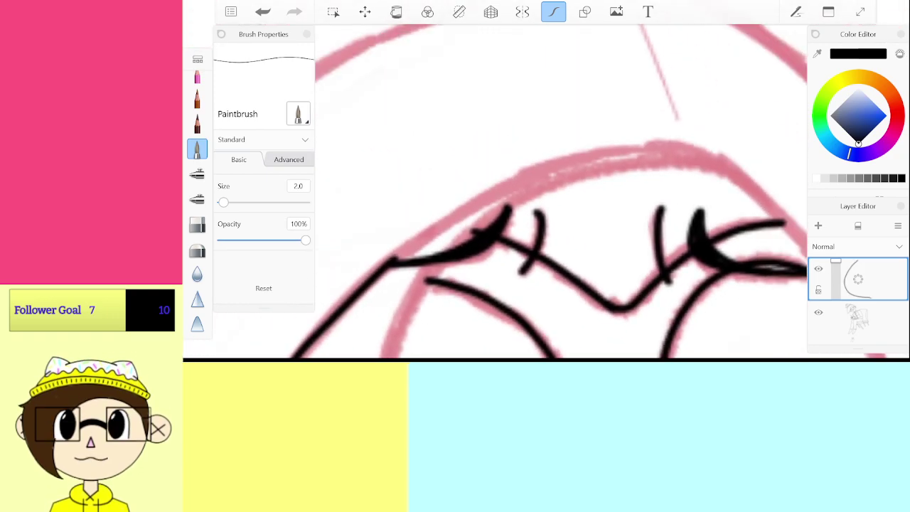
mouse_move(388, 264)
left_mouse_down()
mouse_move(478, 203)
mouse_move(608, 150)
left_mouse_up()
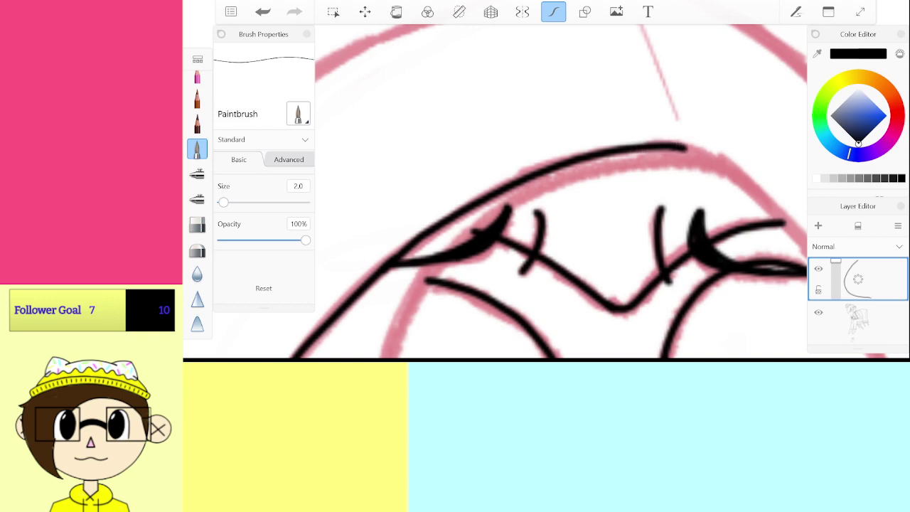
left_click_drag(686, 148, 715, 156)
Step: Ink the rest of the hood opening past the second eye and cheek down to the chin notch, closing the outline
scroll(562, 191, "down", 3)
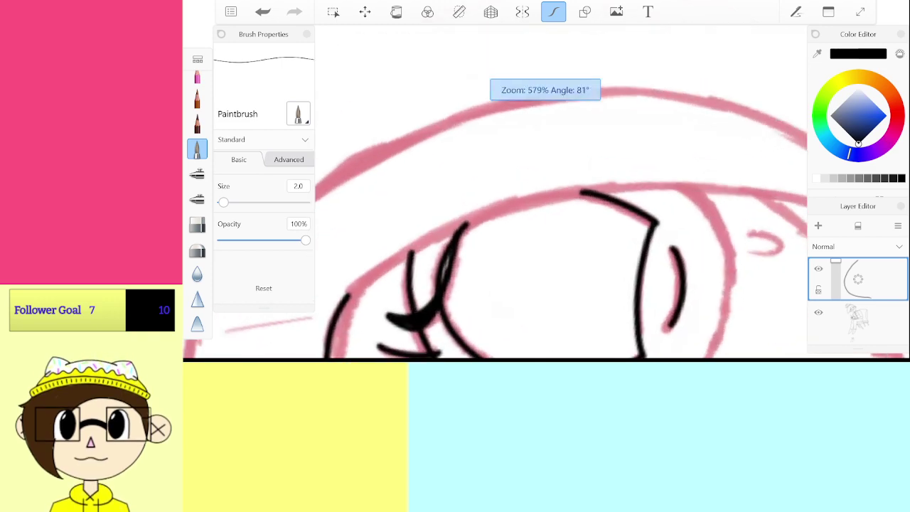
scroll(527, 246, "down", 2)
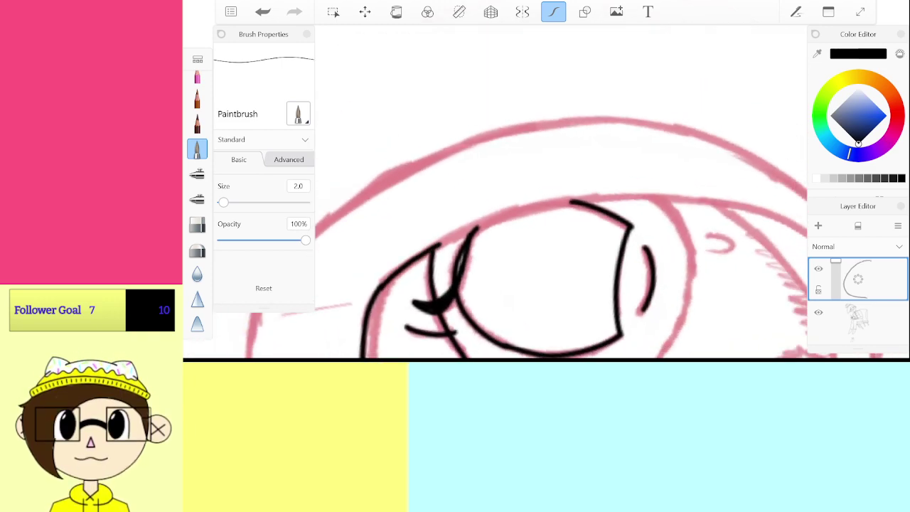
left_click_drag(633, 200, 726, 203)
scroll(562, 192, "up", 2)
scroll(561, 213, "up", 1)
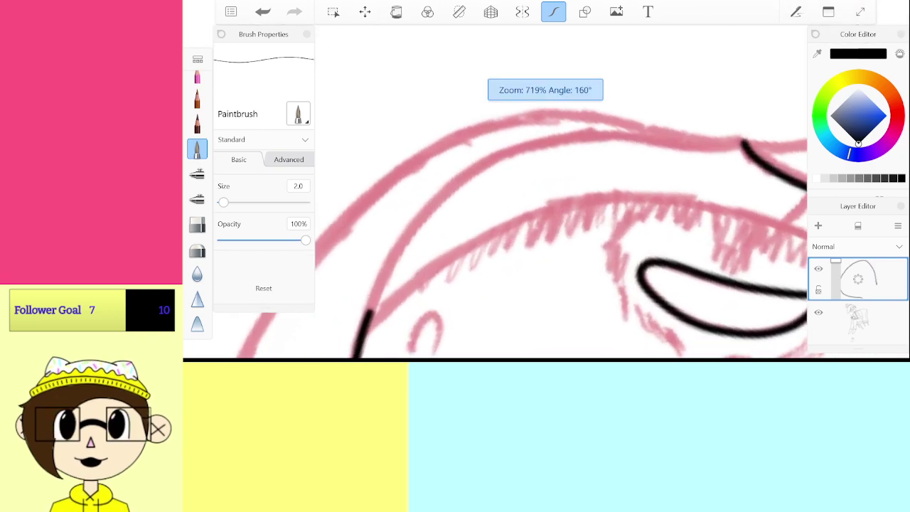
left_click_drag(739, 142, 580, 133)
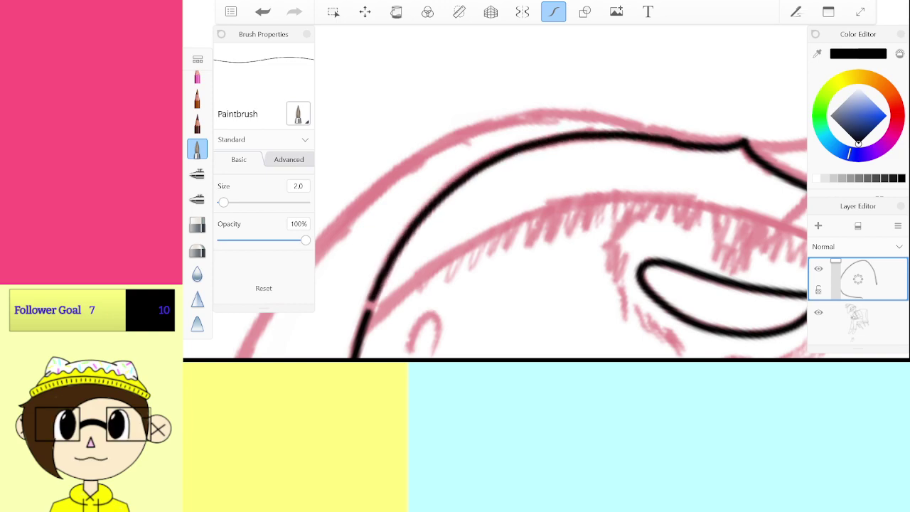
left_click_drag(372, 301, 358, 334)
scroll(545, 192, "down", 5)
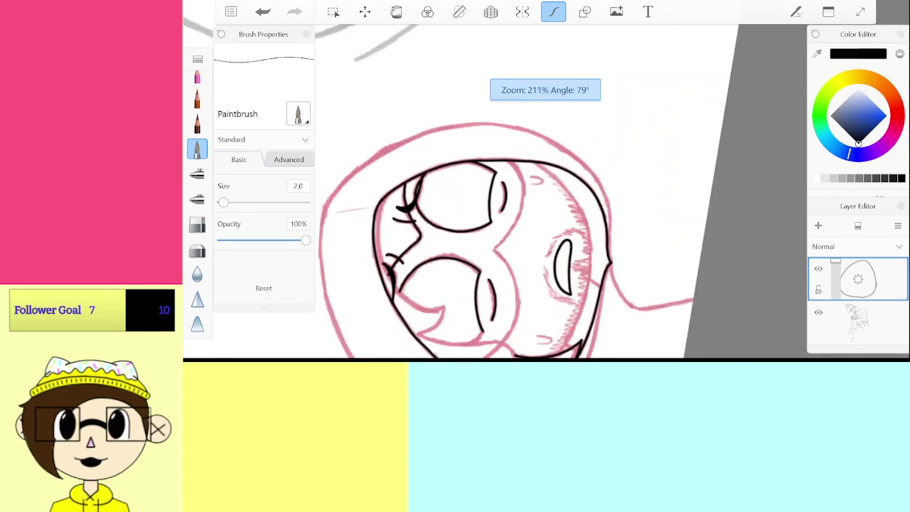
Step: Ink the hair strand's inner edge from the forehead line past the eyelashes to its pointed tip over the eye
scroll(533, 228, "down", 4)
scroll(522, 213, "up", 10)
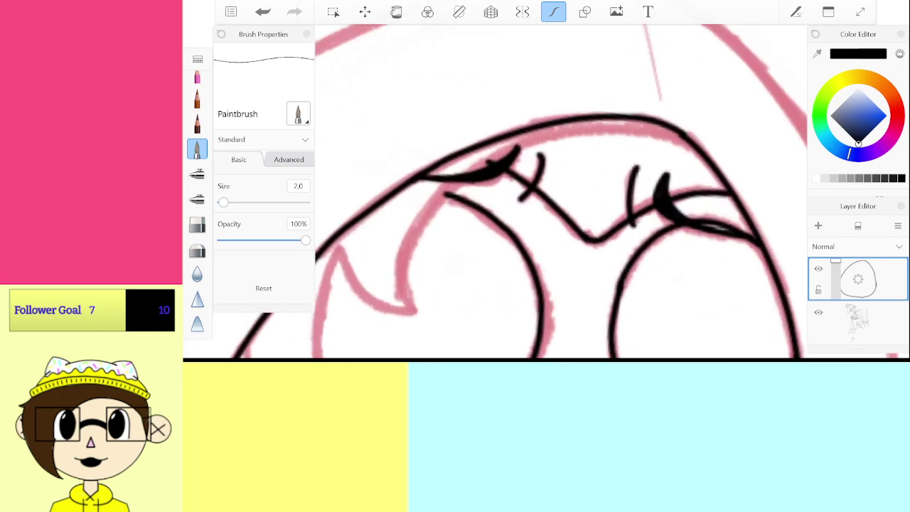
scroll(559, 213, "up", 1)
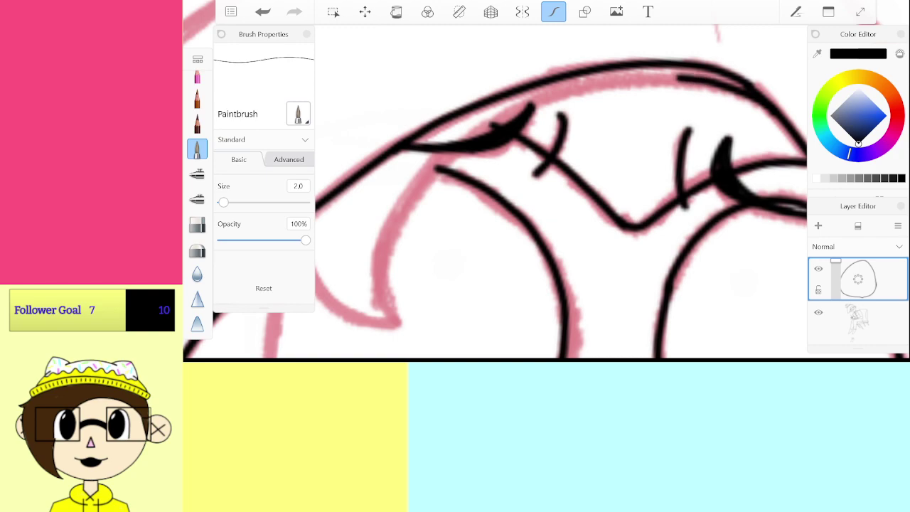
mouse_move(526, 96)
left_mouse_down()
mouse_move(461, 137)
mouse_move(407, 189)
left_mouse_up()
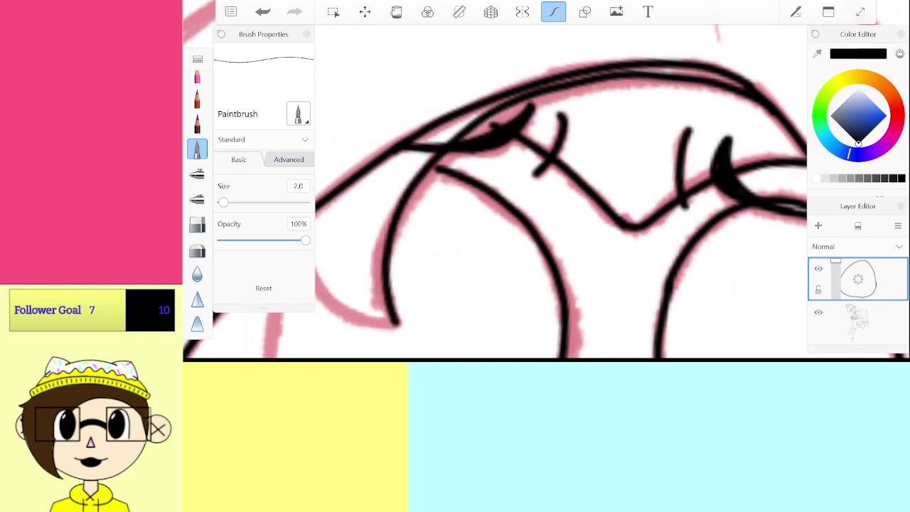
left_click_drag(345, 204, 569, 240)
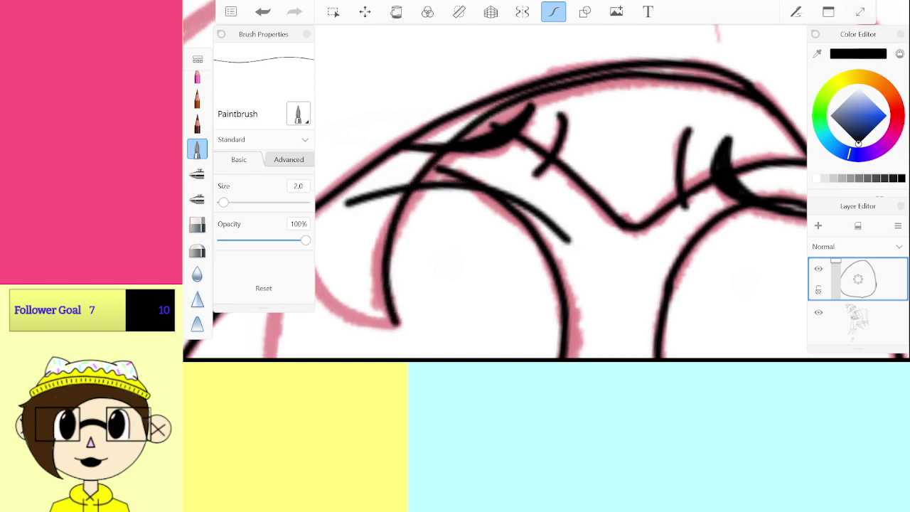
key("ctrl+z")
Step: Ink the short curve from the hair tip over the eye back toward the side of the hood opening
scroll(497, 199, "up", 5)
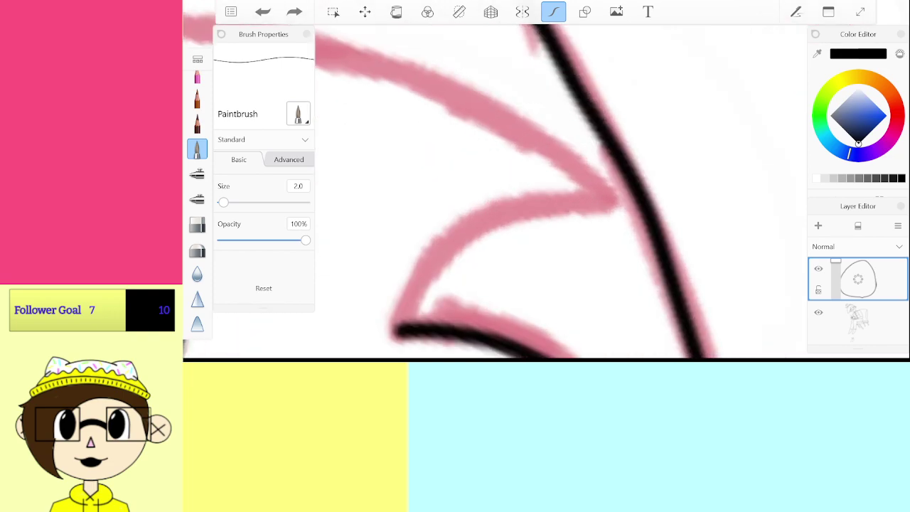
mouse_move(401, 327)
left_mouse_down()
mouse_move(461, 232)
mouse_move(613, 189)
left_mouse_up()
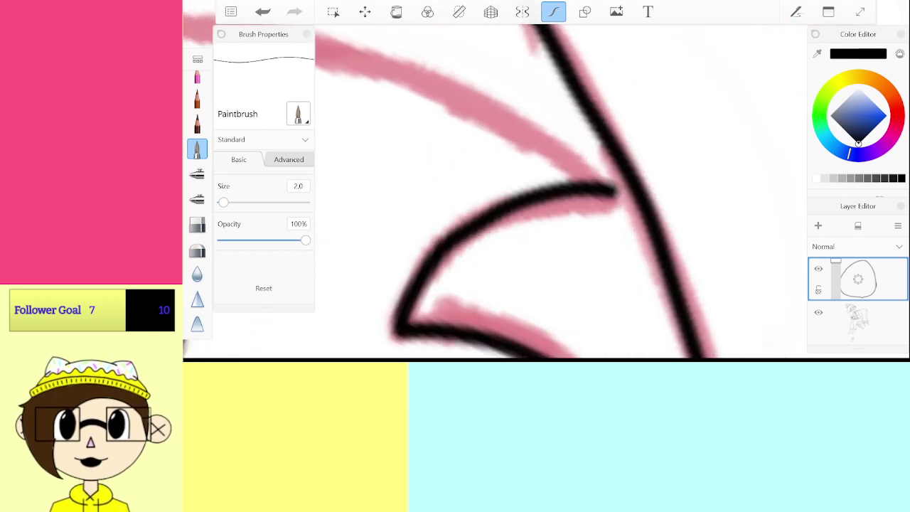
key("ctrl+z")
mouse_move(416, 290)
left_mouse_down()
mouse_move(505, 217)
mouse_move(613, 198)
left_mouse_up()
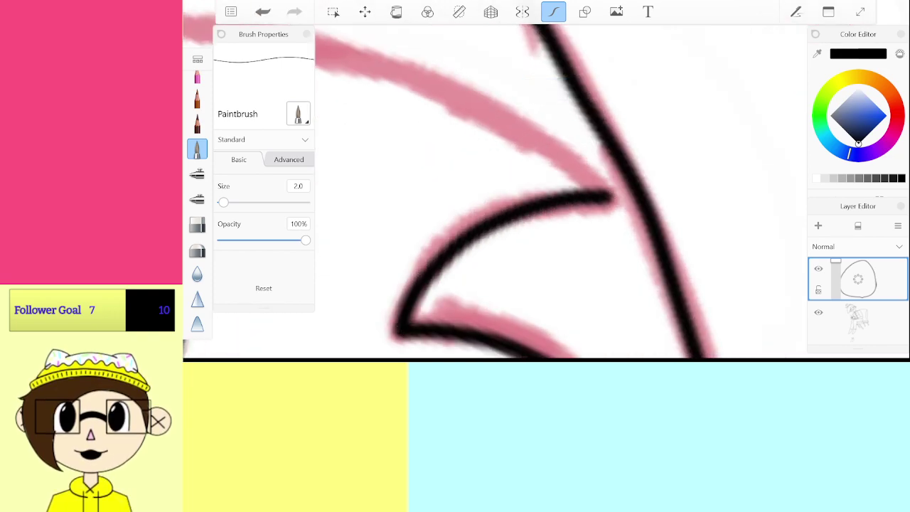
Step: Ink the long S-shaped hair edge from the point beside the hood opening down to the curled tip, including the curl's inner hook
scroll(497, 199, "down", 5)
scroll(498, 199, "up", 5)
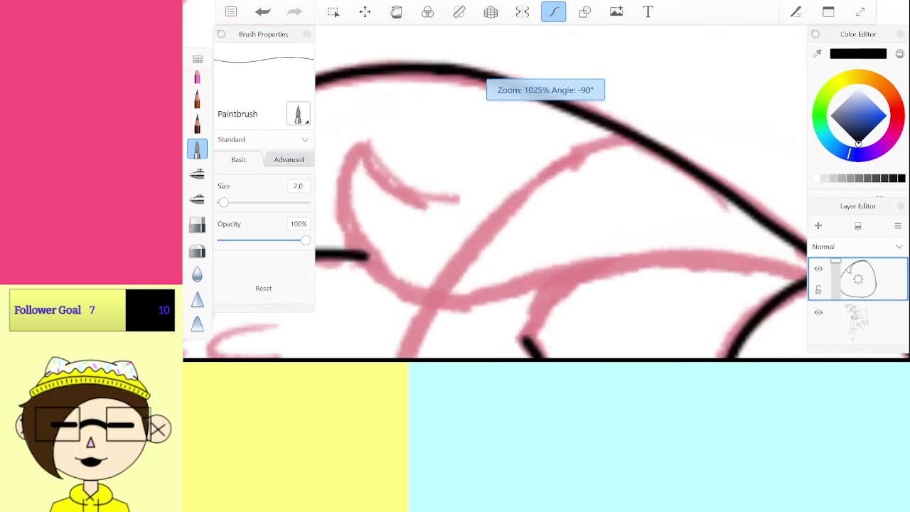
scroll(498, 199, "left", 3)
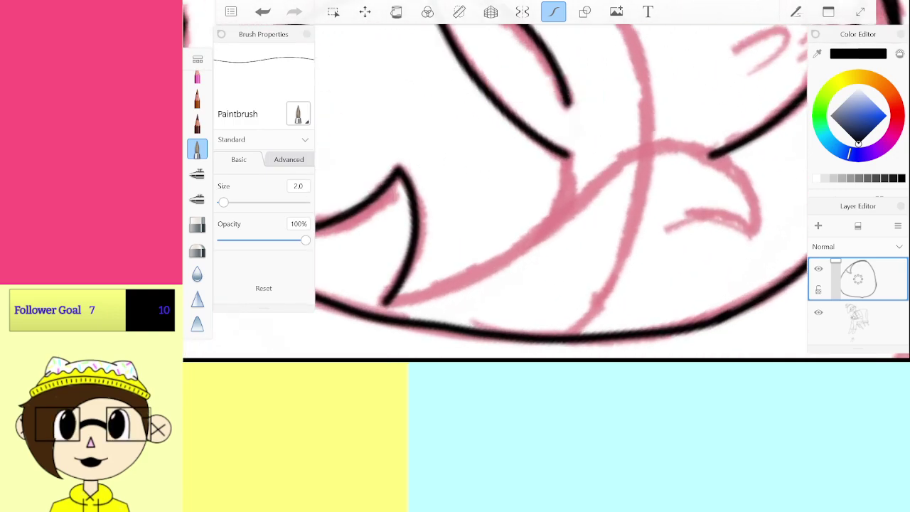
left_click_drag(386, 306, 487, 270)
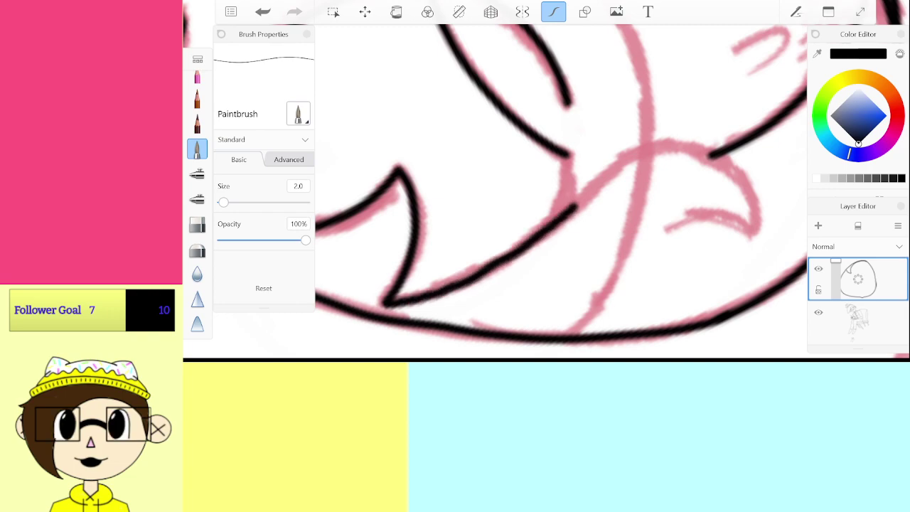
mouse_move(735, 165)
left_mouse_down()
mouse_move(754, 189)
mouse_move(755, 226)
left_mouse_up()
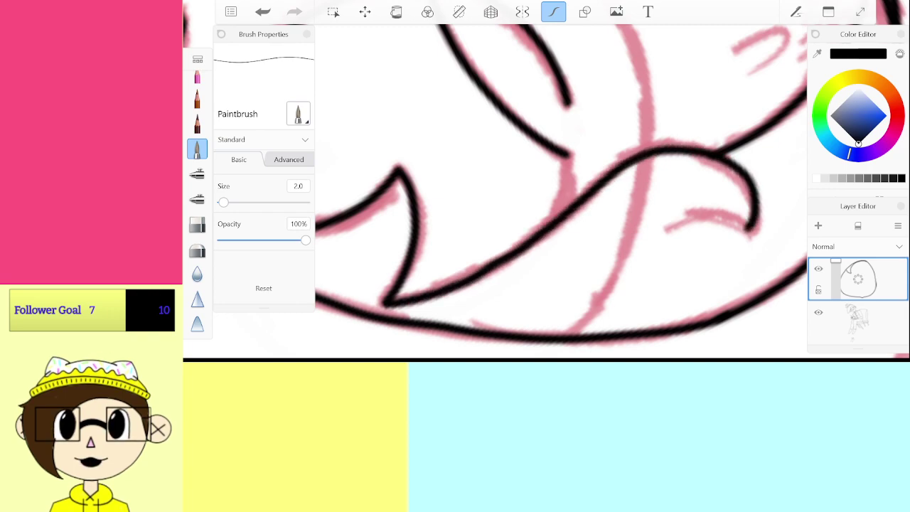
scroll(561, 192, "up", 3)
mouse_move(703, 210)
left_mouse_down()
mouse_move(638, 198)
mouse_move(528, 276)
left_mouse_up()
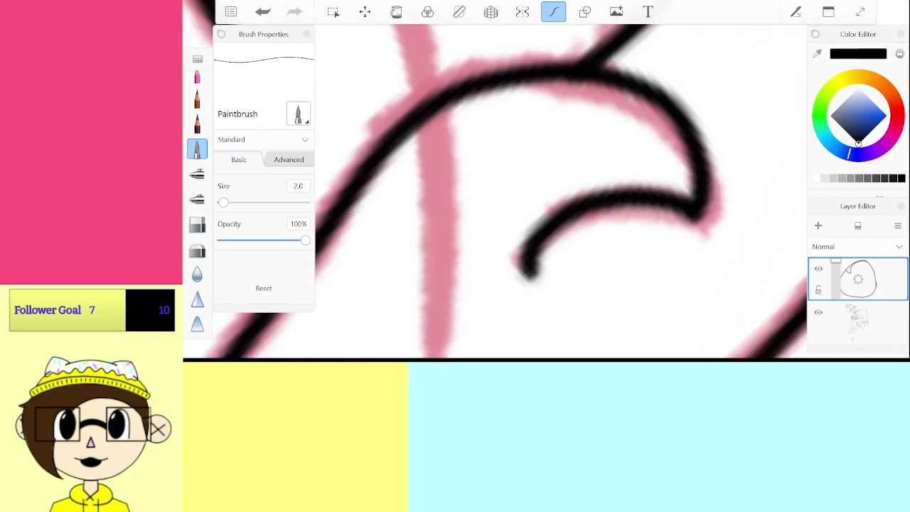
scroll(562, 192, "down", 5)
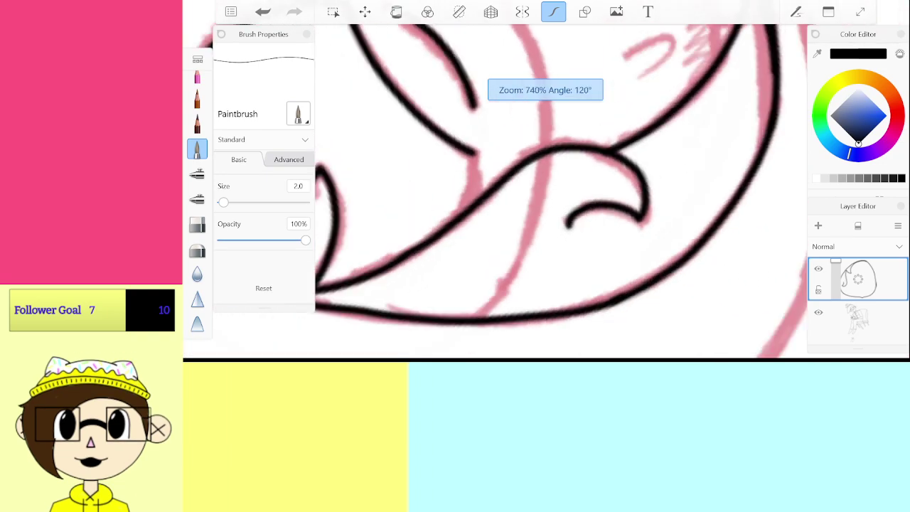
Step: Ink the rounded contour beneath the hair-side eye, from the hood opening across the hair strand to the central point between the eyes
scroll(561, 192, "up", 5)
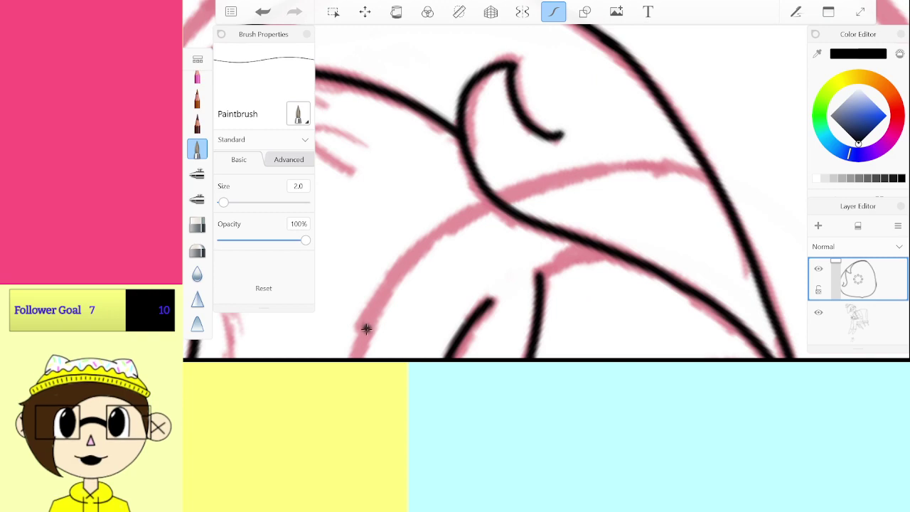
left_click_drag(395, 283, 361, 338)
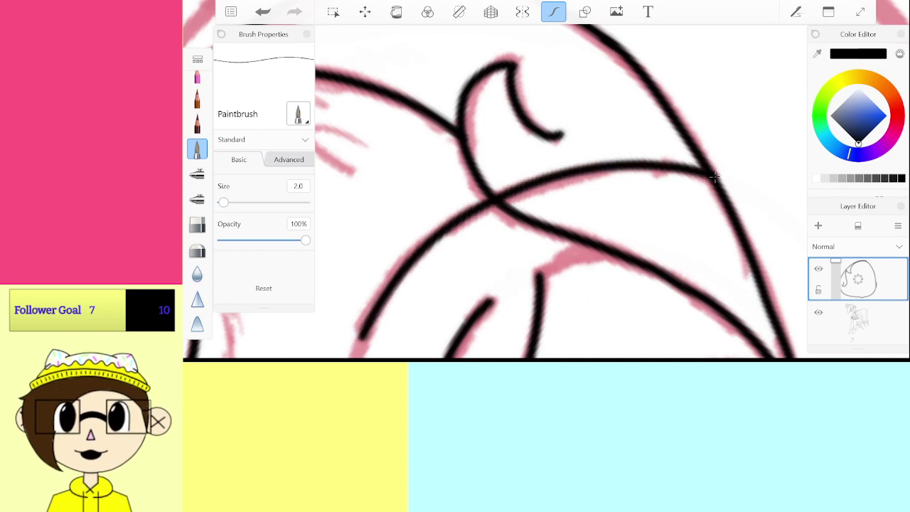
scroll(498, 192, "down", 3)
scroll(540, 192, "up", 5)
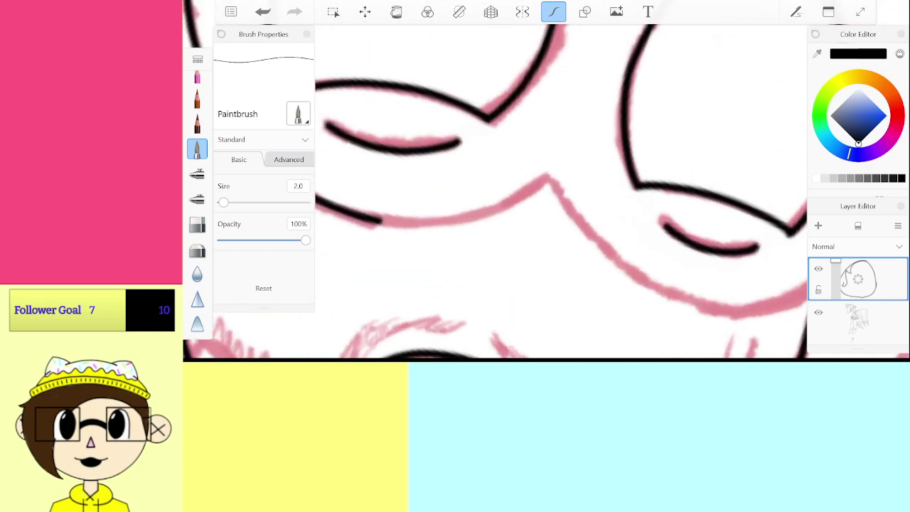
mouse_move(368, 287)
left_mouse_down()
mouse_move(473, 274)
mouse_move(522, 255)
mouse_move(600, 192)
left_mouse_up()
scroll(545, 192, "down", 5)
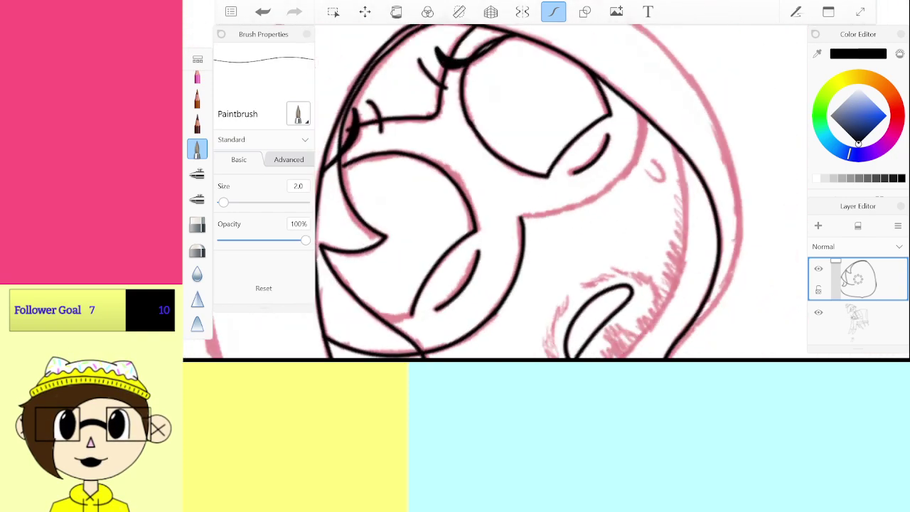
Step: Ink the matching contour beneath the other eye, from the central point to the far side of the hood opening
scroll(545, 192, "up", 2)
scroll(497, 192, "up", 3)
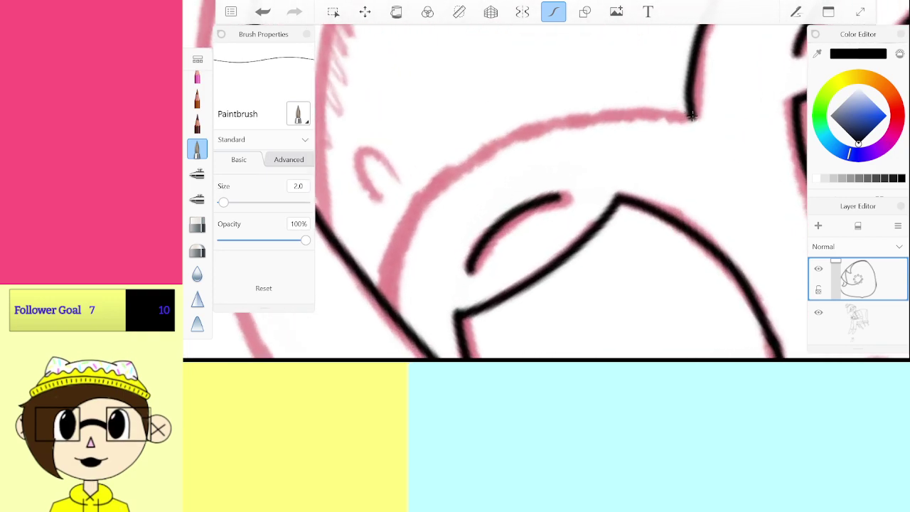
mouse_move(540, 126)
left_mouse_down()
mouse_move(416, 224)
mouse_move(397, 320)
mouse_move(406, 241)
mouse_move(477, 158)
mouse_move(602, 114)
mouse_move(696, 114)
left_mouse_up()
left_click(264, 11)
scroll(562, 192, "down", 5)
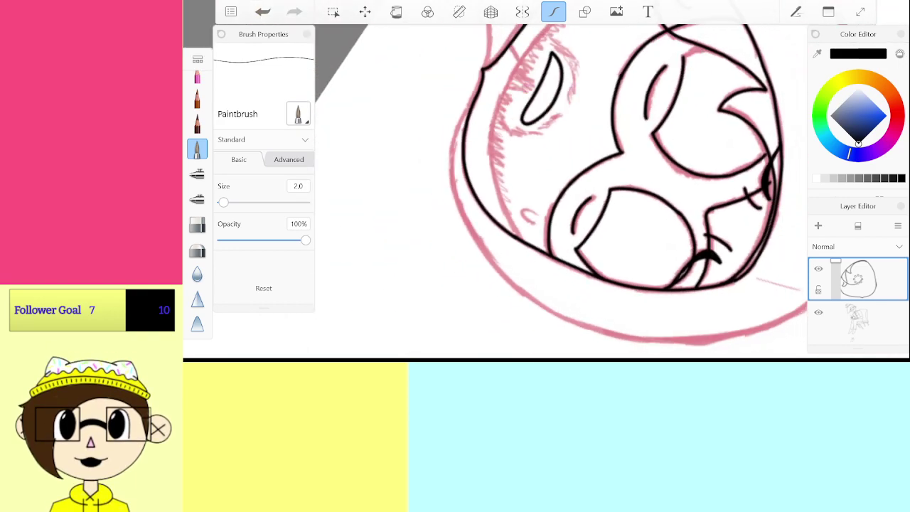
scroll(561, 192, "up", 3)
scroll(546, 264, "up", 1)
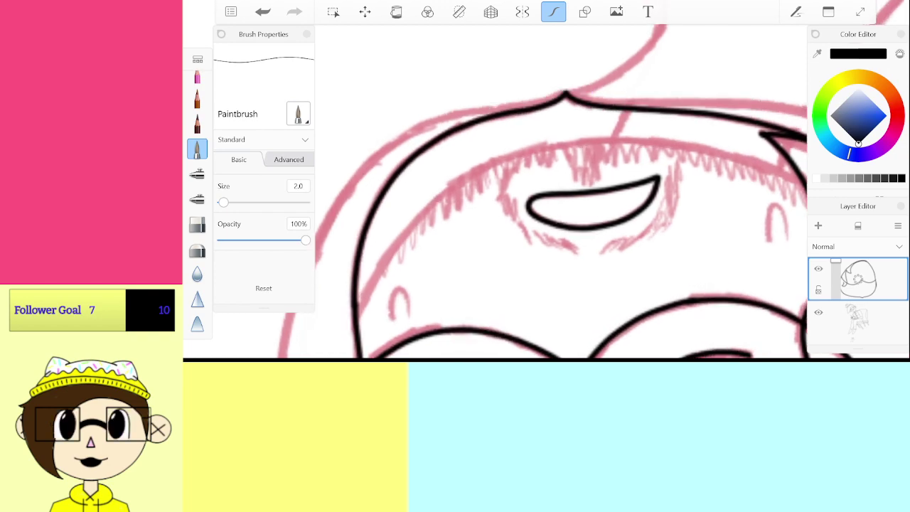
left_click_drag(391, 251, 467, 175)
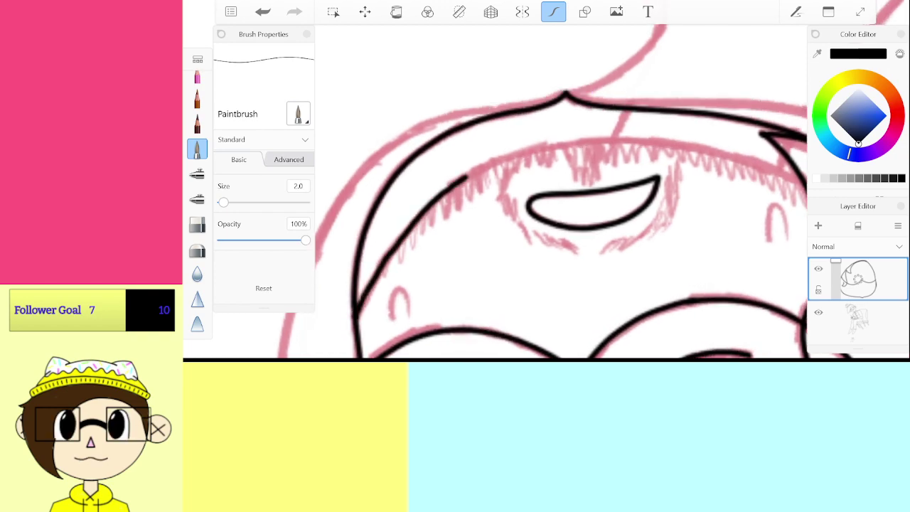
left_click_drag(577, 142, 722, 150)
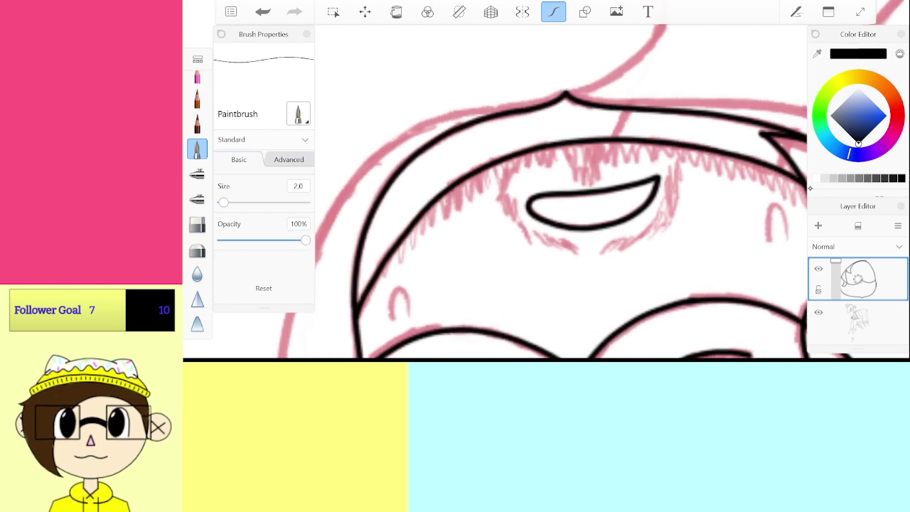
scroll(562, 192, "down", 3)
scroll(562, 192, "up", 3)
scroll(562, 192, "down", 3)
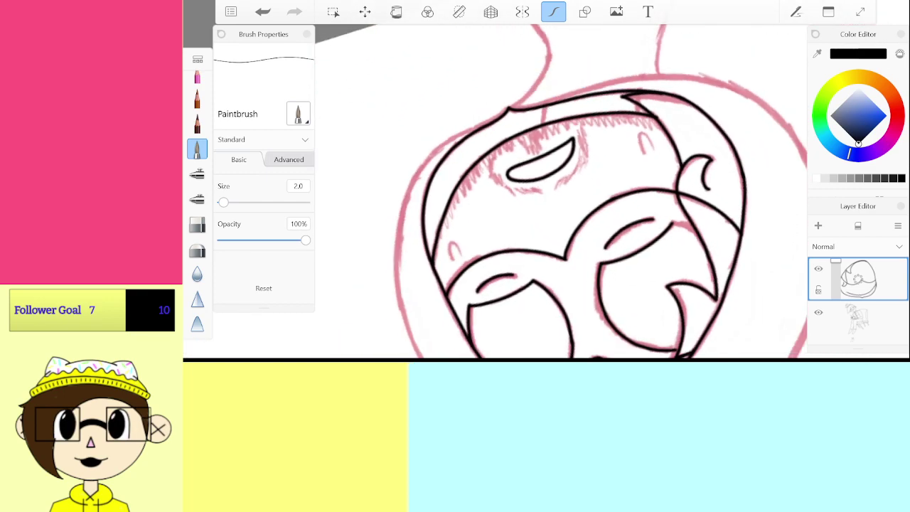
scroll(562, 192, "up", 3)
key("ctrl+z")
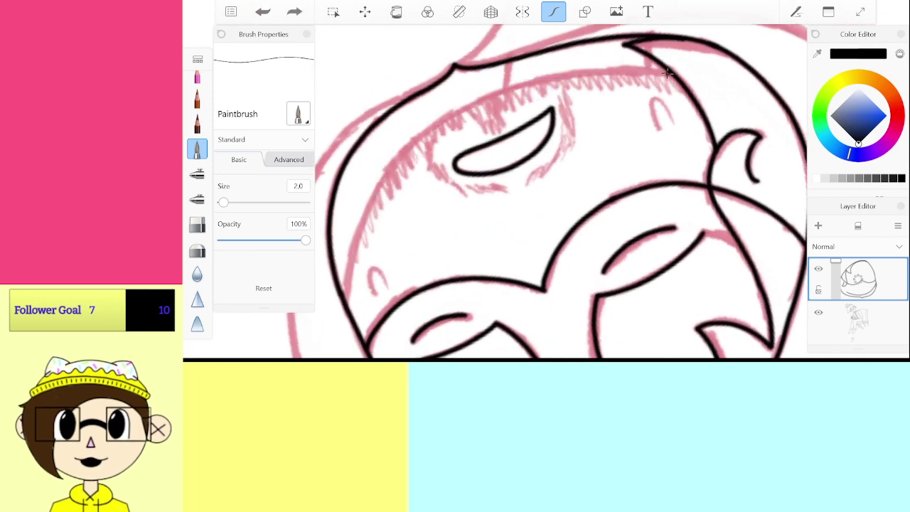
Step: Ink the chin curve from the hair strand to the hood's far side, plus two short lines crossing the band below it
left_click_drag(635, 72, 556, 75)
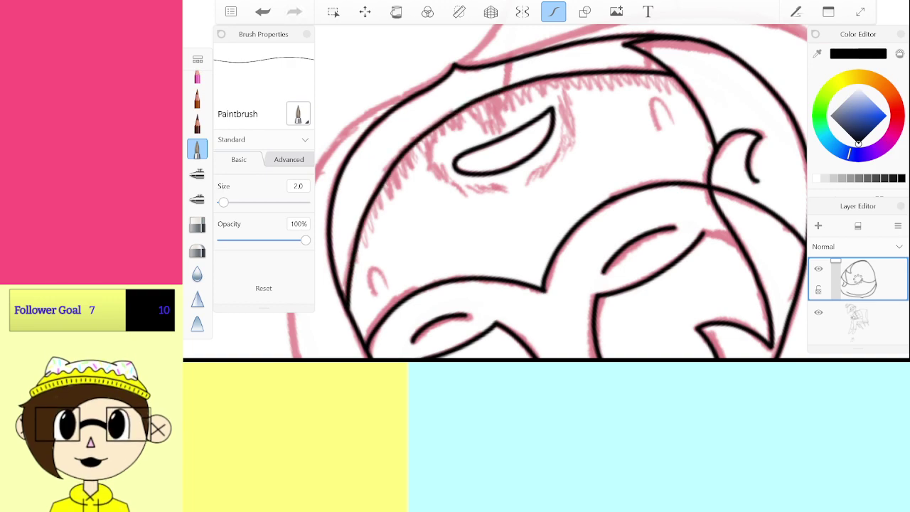
scroll(560, 191, "up", 5)
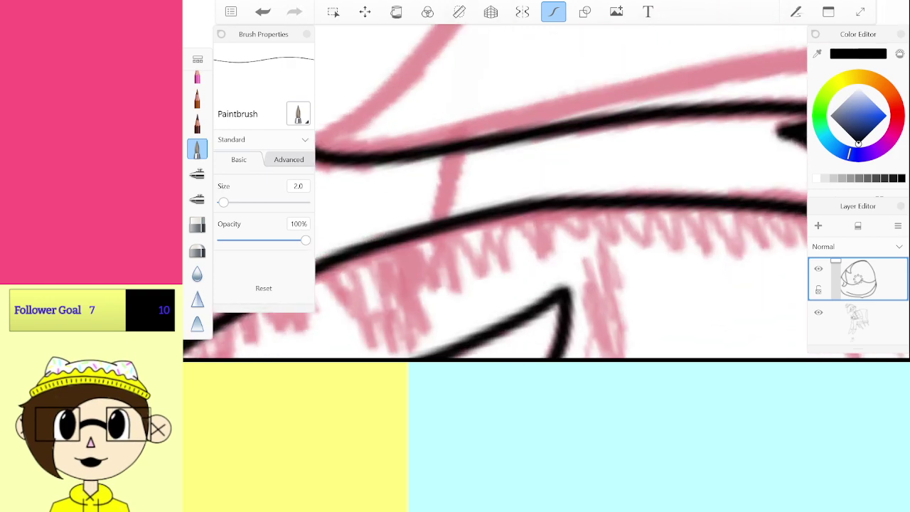
left_click_drag(437, 219, 465, 136)
key("ctrl+z")
scroll(546, 191, "down", 2)
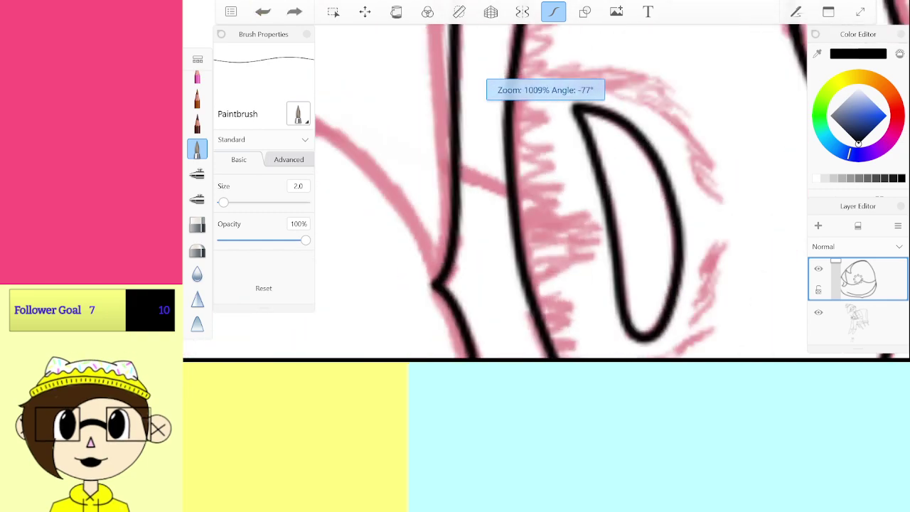
scroll(545, 190, "up", 4)
left_click_drag(406, 219, 553, 187)
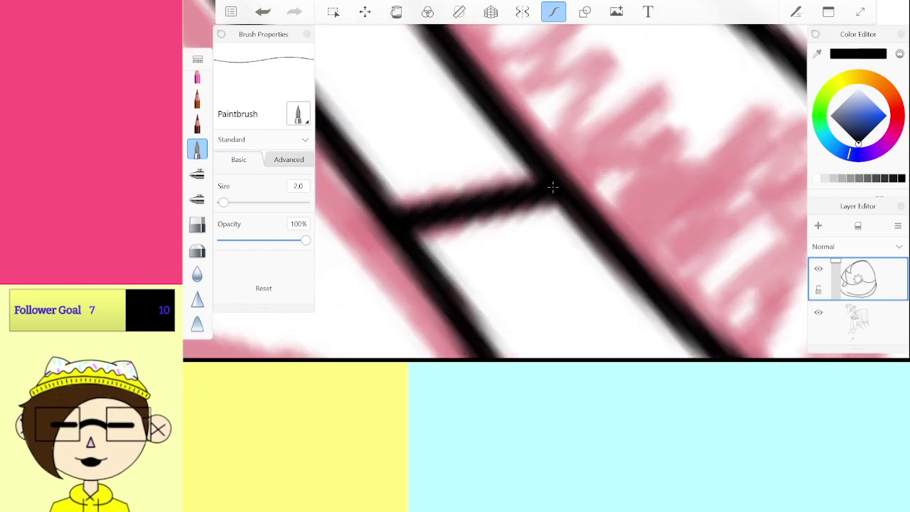
scroll(553, 187, "down", 5)
scroll(553, 187, "up", 4)
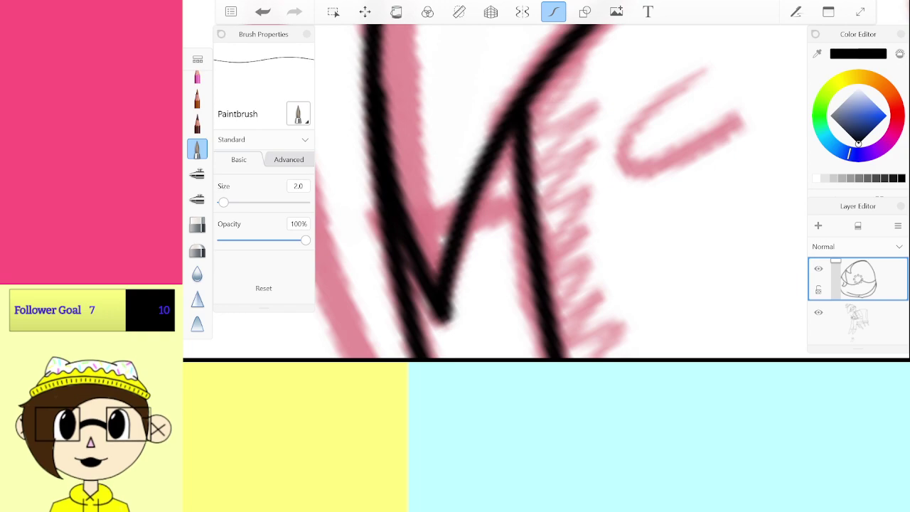
left_click_drag(480, 210, 528, 205)
scroll(545, 190, "down", 5)
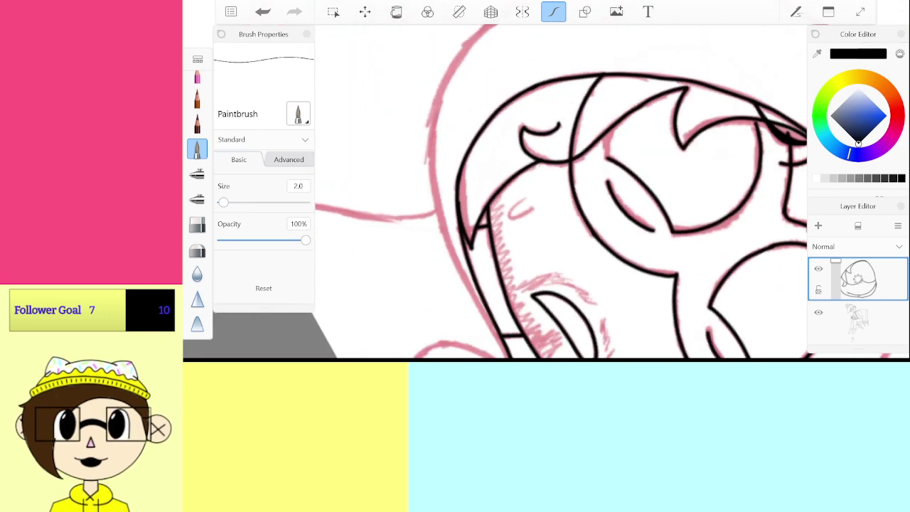
Step: Ink the hood's lower outer edge beneath the chin, from the hair side past the central point to the start of the far side
scroll(561, 191, "down", 5)
scroll(561, 191, "up", 5)
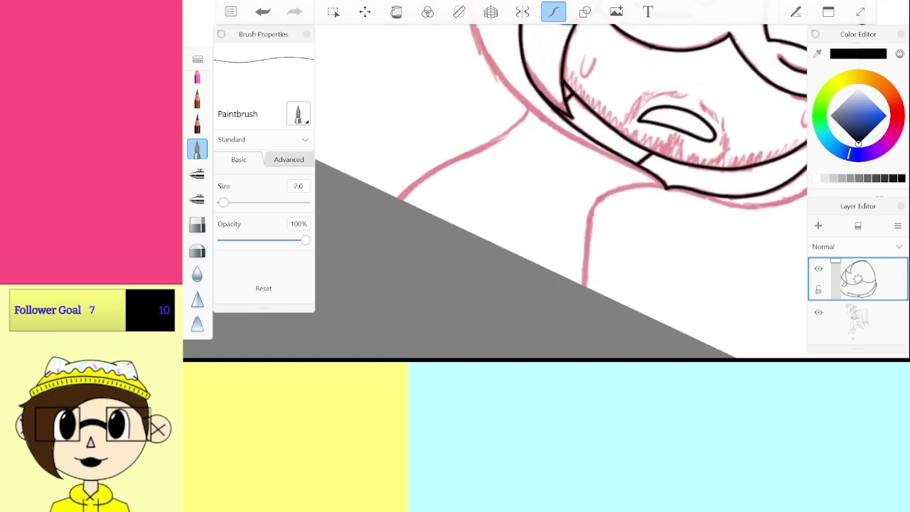
scroll(562, 190, "up", 3)
scroll(561, 191, "down", 5)
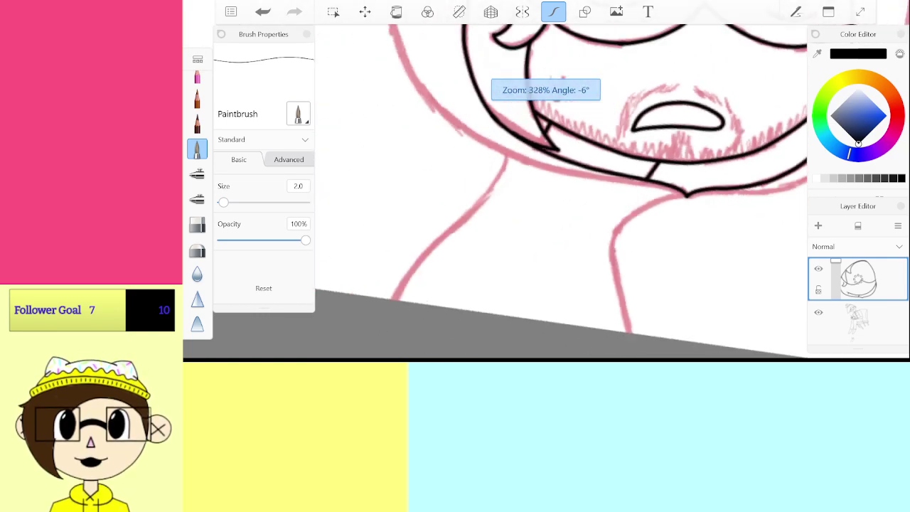
scroll(561, 191, "up", 5)
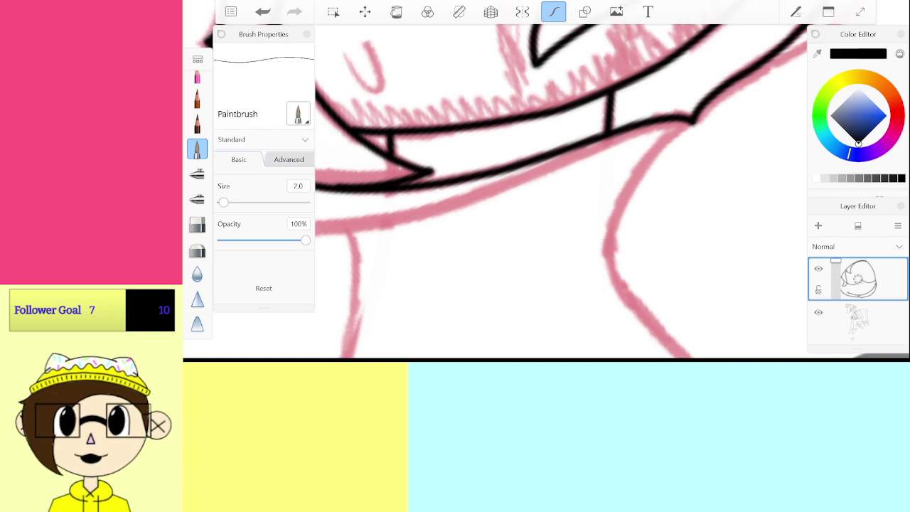
left_click_drag(411, 216, 471, 201)
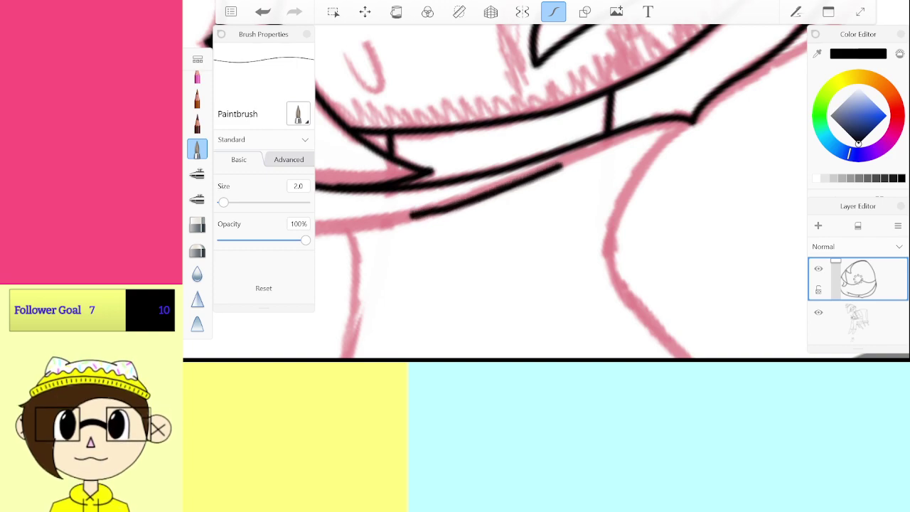
mouse_move(558, 167)
left_mouse_down()
mouse_move(691, 120)
mouse_move(422, 252)
mouse_move(389, 293)
mouse_move(432, 263)
left_mouse_up()
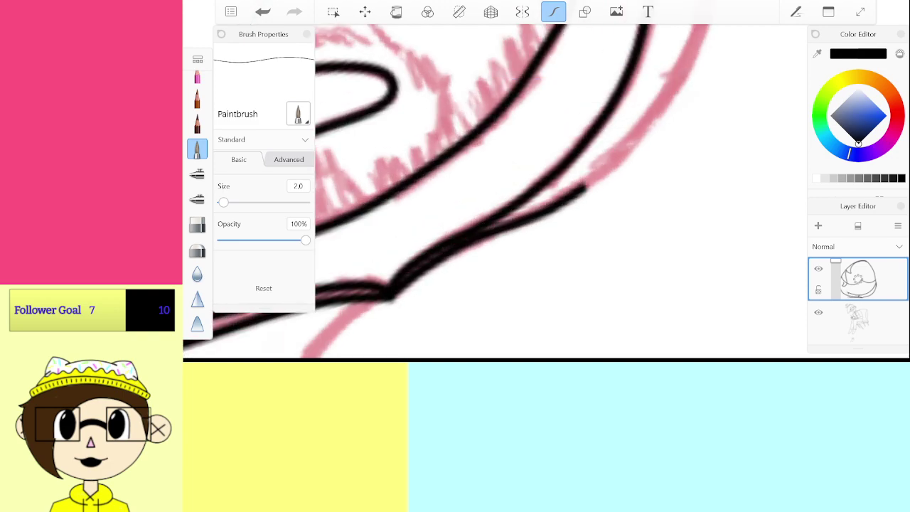
mouse_move(584, 187)
left_mouse_down()
mouse_move(609, 138)
mouse_move(726, 116)
left_mouse_up()
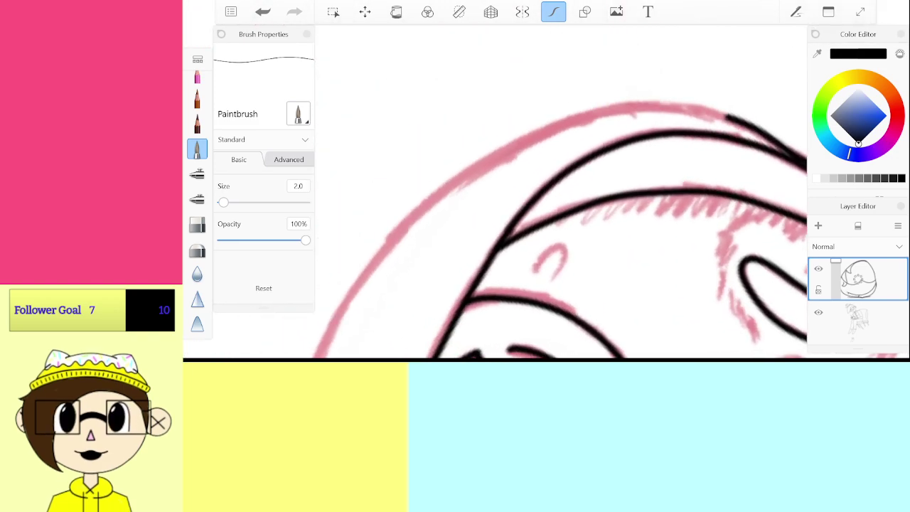
mouse_move(340, 318)
left_mouse_down()
mouse_move(401, 239)
mouse_move(459, 188)
mouse_move(523, 149)
mouse_move(656, 109)
left_mouse_up()
key("ctrl+z")
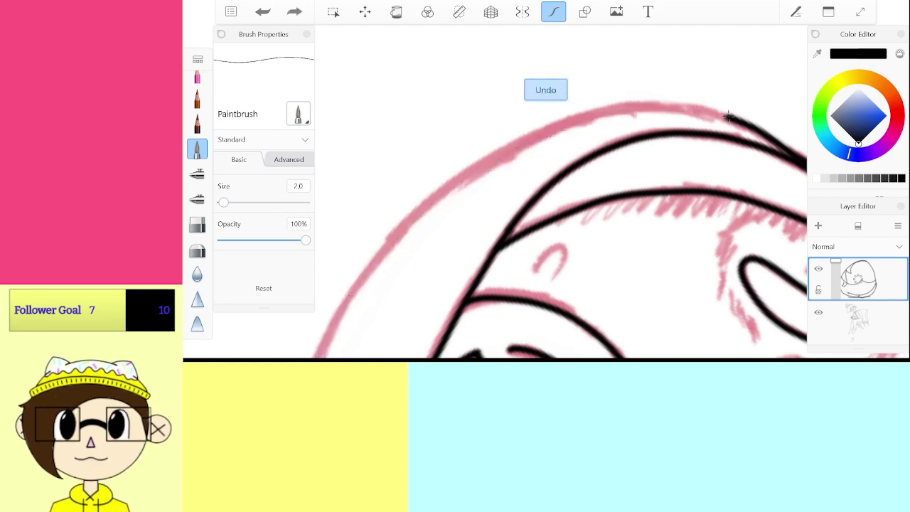
left_click_drag(731, 116, 613, 111)
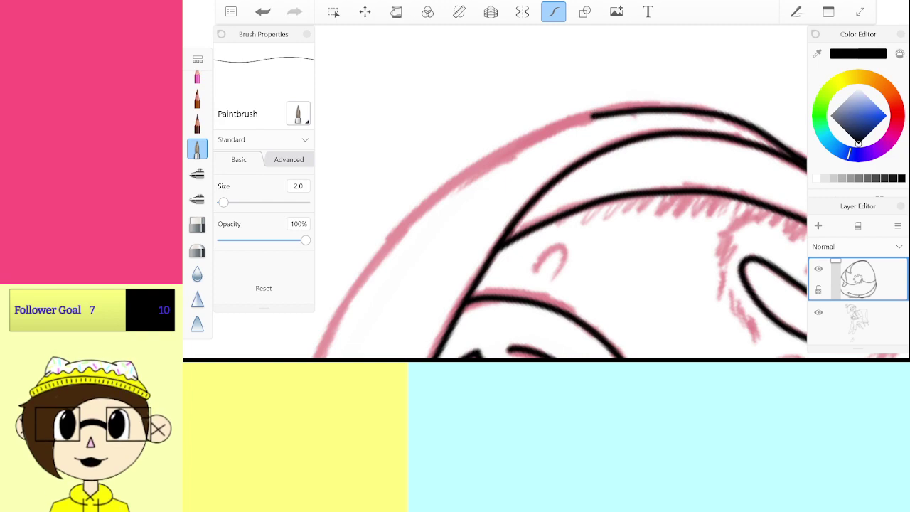
key("ctrl+z")
left_click_drag(505, 148, 590, 116)
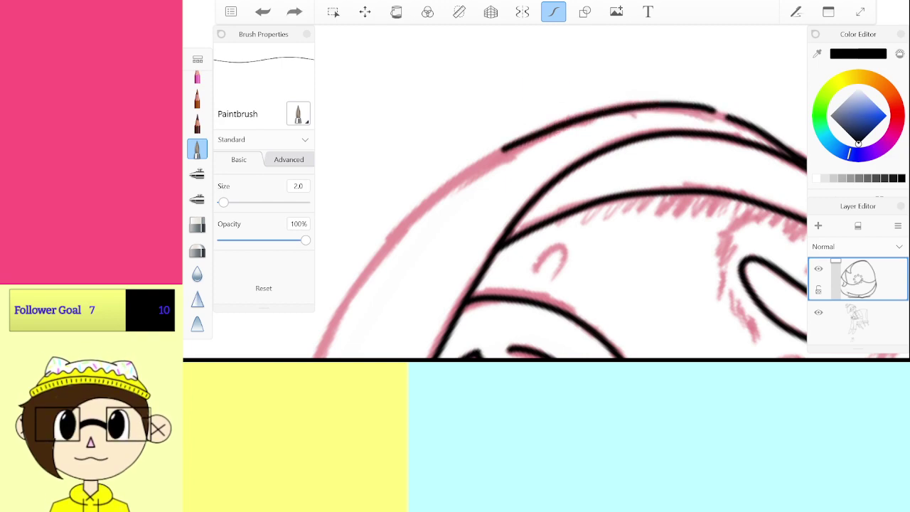
scroll(561, 192, "up", 3)
key("ctrl+z")
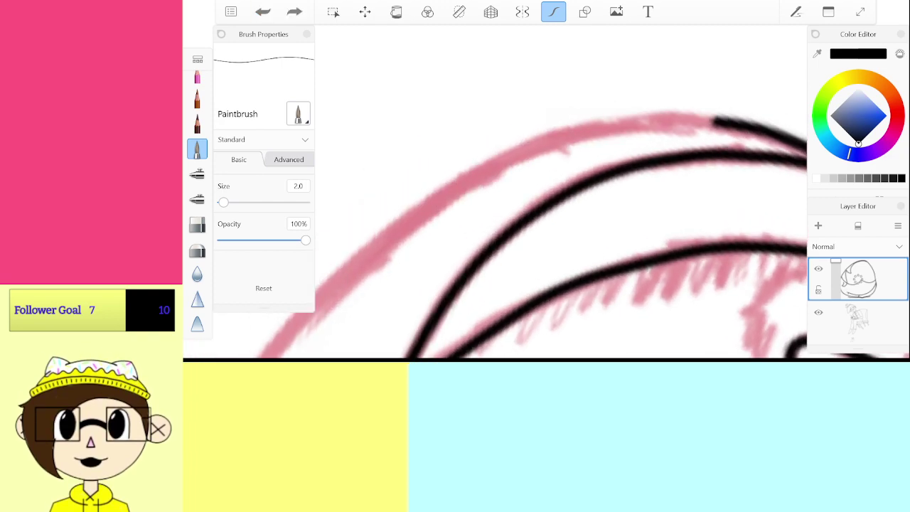
Step: Ink the hood's outer edge up the far side of the face, from beside the chin to the hood's peak
mouse_move(331, 283)
left_mouse_down()
mouse_move(514, 163)
mouse_move(637, 127)
left_mouse_up()
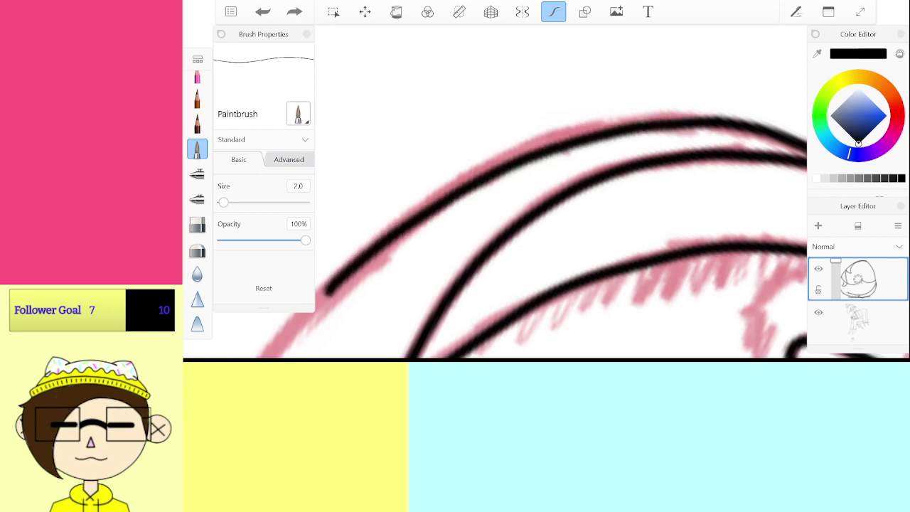
key("ctrl+z")
scroll(495, 192, "down", 2)
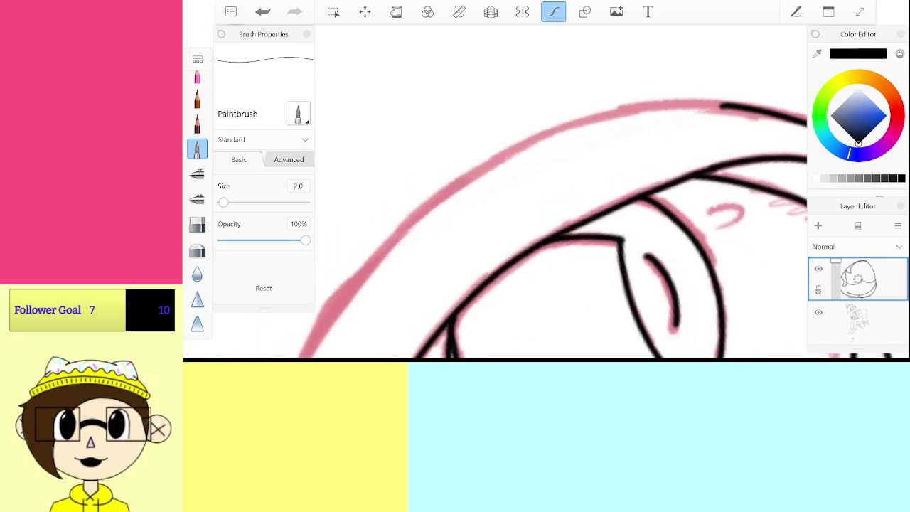
left_click_drag(315, 337, 369, 266)
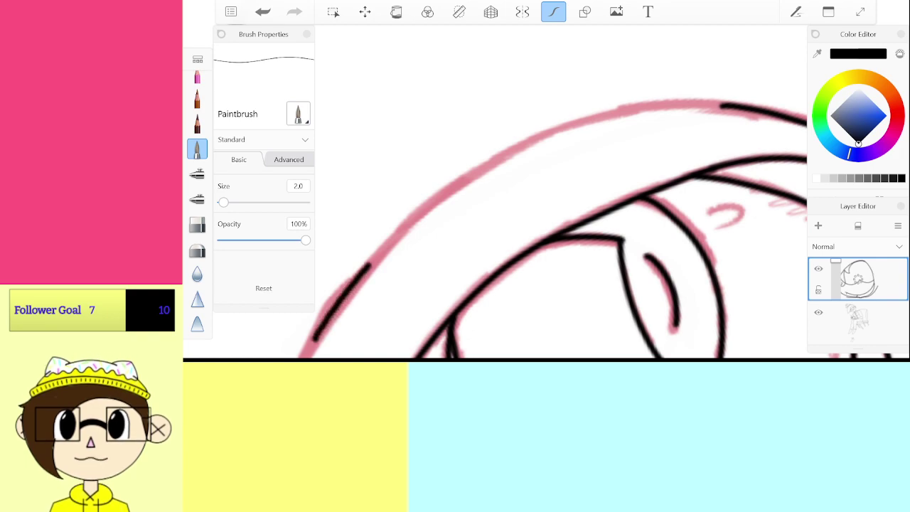
mouse_move(500, 159)
left_mouse_down()
mouse_move(619, 112)
mouse_move(736, 104)
left_mouse_up()
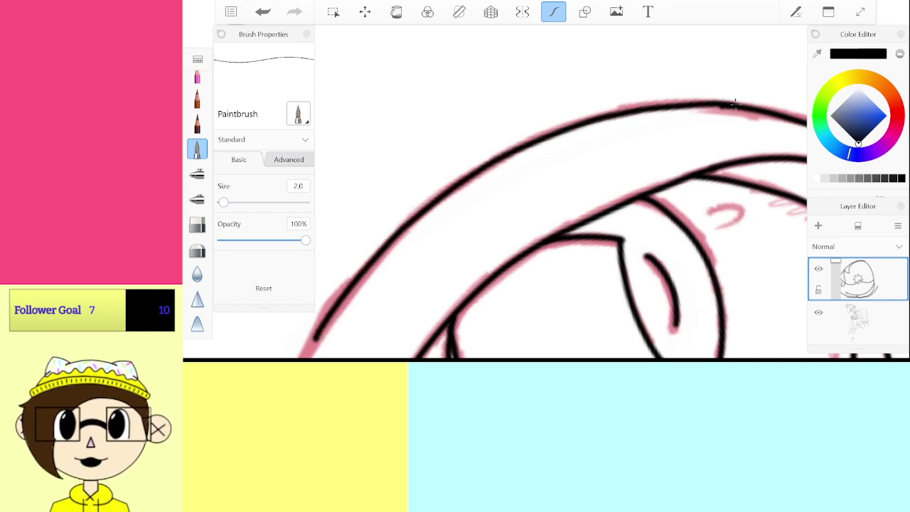
scroll(496, 192, "up", 3)
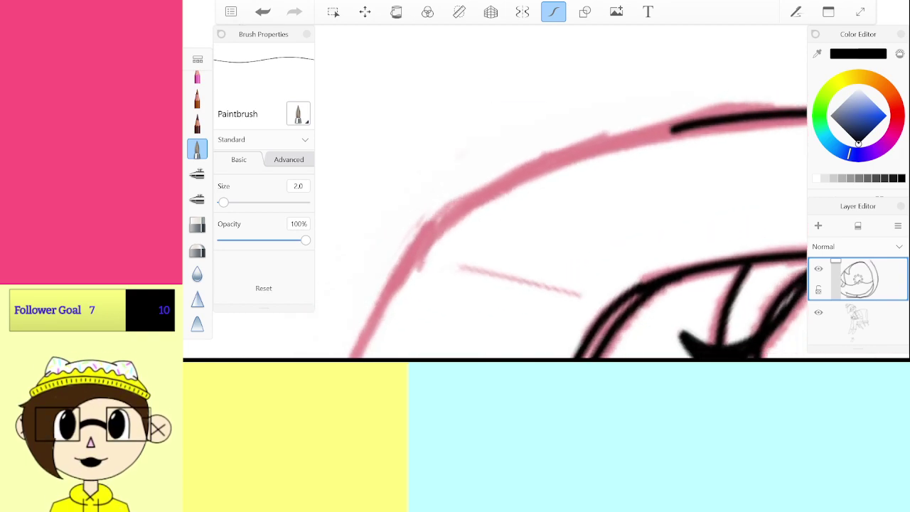
mouse_move(446, 219)
left_mouse_down()
mouse_move(523, 176)
mouse_move(703, 124)
left_mouse_up()
scroll(545, 192, "down", 3)
scroll(561, 192, "up", 2)
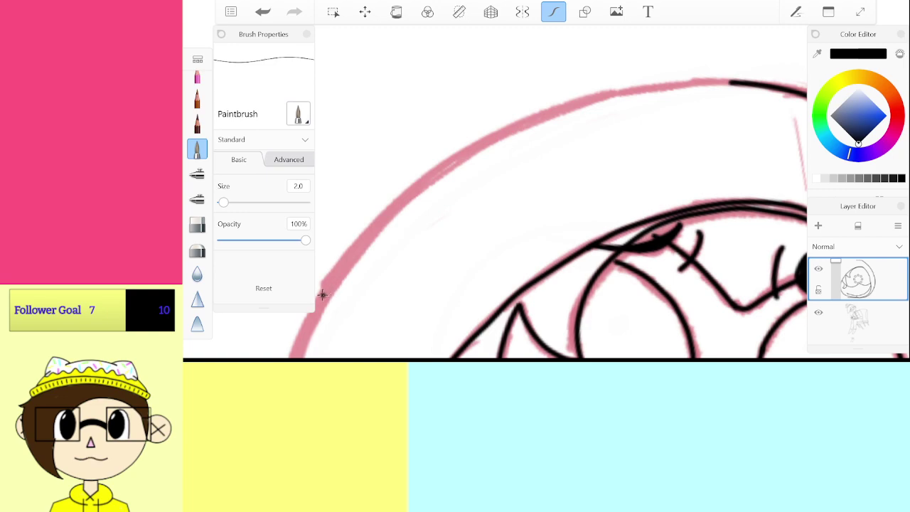
mouse_move(323, 294)
left_mouse_down()
mouse_move(414, 190)
mouse_move(475, 149)
left_mouse_up()
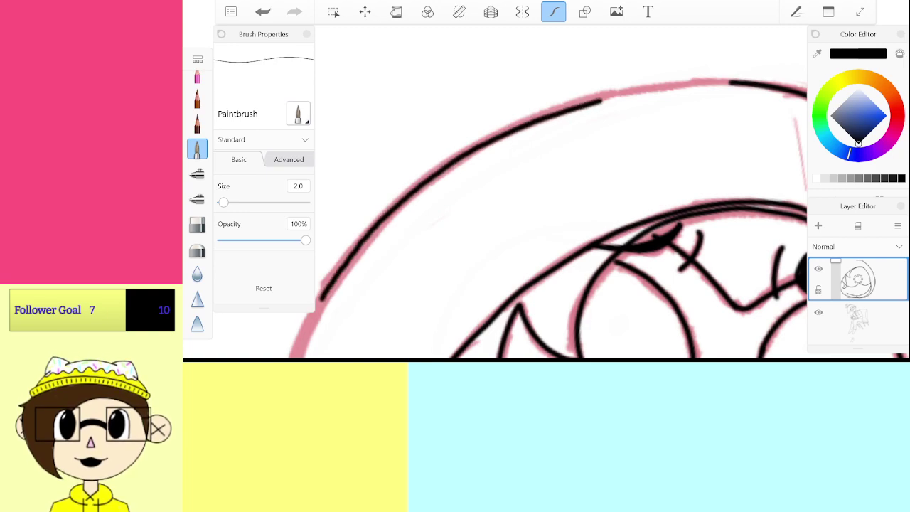
left_click_drag(700, 83, 729, 81)
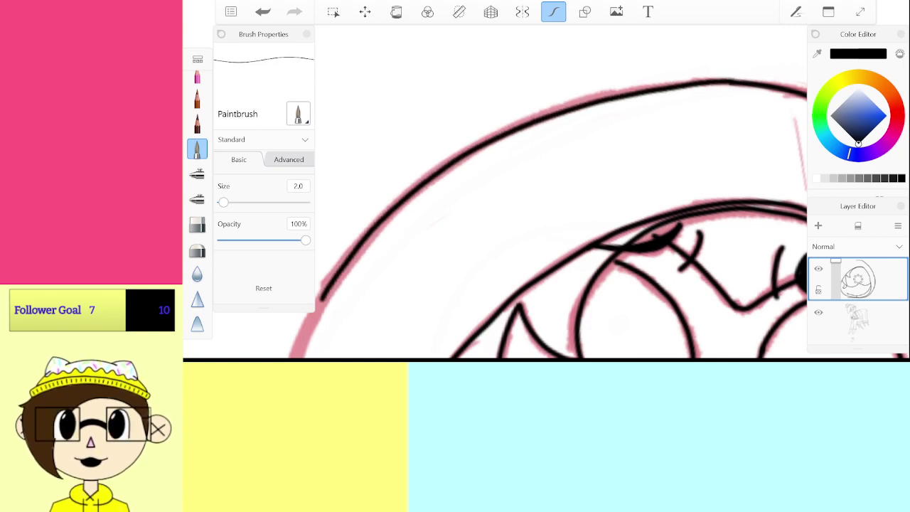
key("ctrl+z")
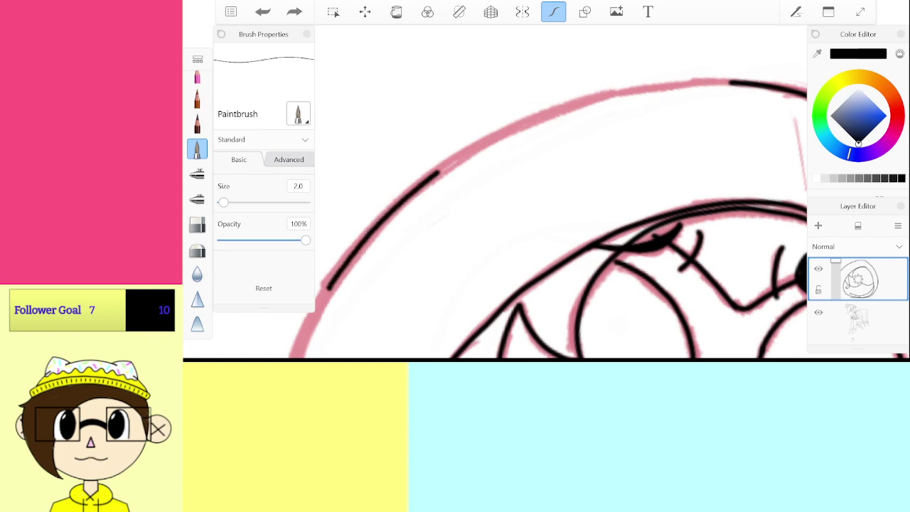
Step: Ink the hood's outer edge from the peak down the hair side and join it to the line beneath the chin
mouse_move(554, 111)
left_mouse_down()
mouse_move(625, 93)
mouse_move(730, 81)
left_mouse_up()
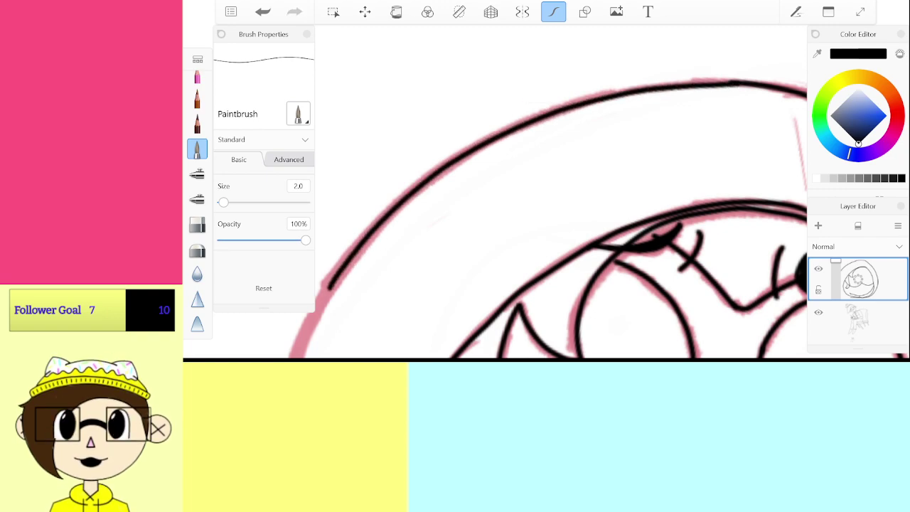
mouse_move(329, 287)
left_mouse_down()
mouse_move(643, 111)
mouse_move(751, 98)
mouse_move(714, 97)
left_mouse_up()
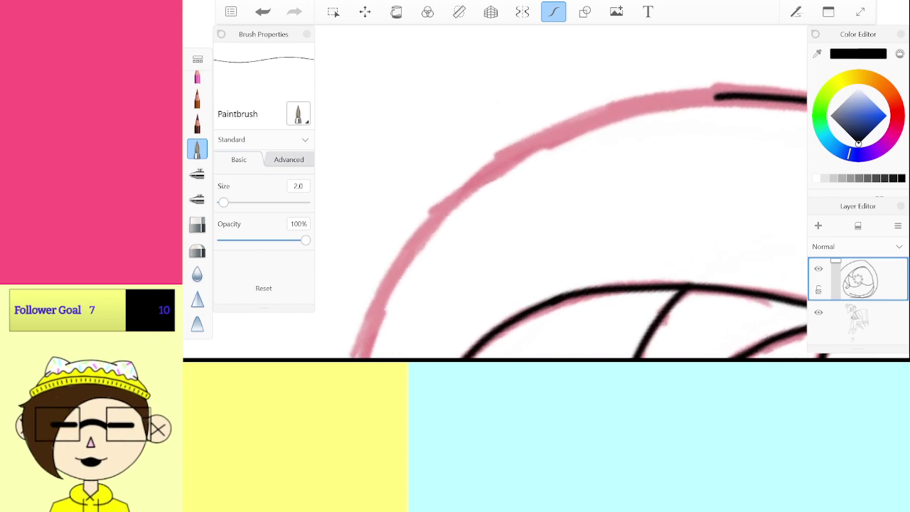
mouse_move(365, 340)
left_mouse_down()
mouse_move(387, 282)
mouse_move(441, 208)
left_mouse_up()
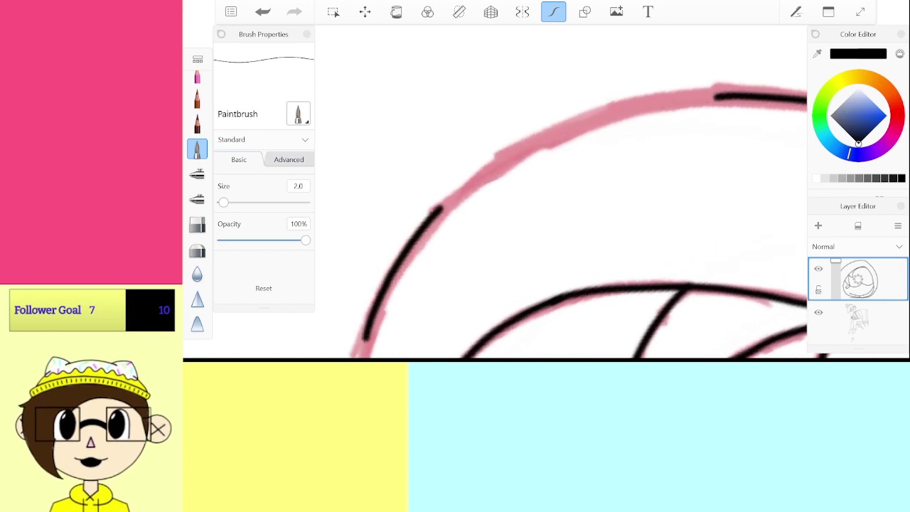
left_click_drag(724, 96, 732, 96)
mouse_move(364, 339)
left_mouse_down()
mouse_move(522, 183)
mouse_move(672, 95)
mouse_move(722, 107)
left_mouse_up()
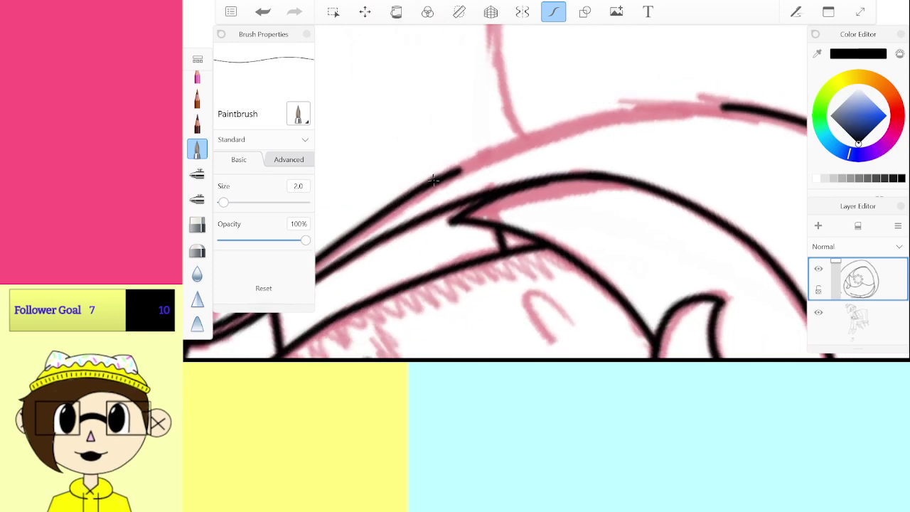
left_click_drag(455, 171, 523, 142)
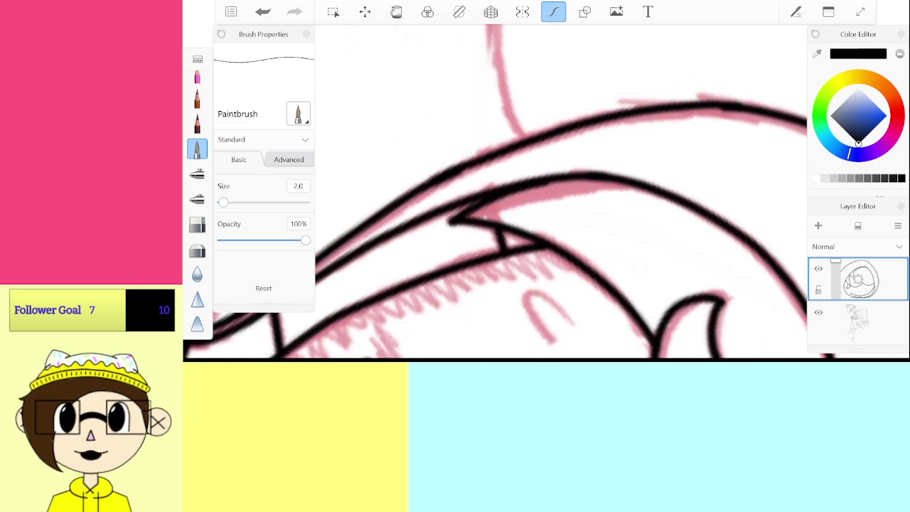
Step: Ink the hair-side neck line from the hood's lower edge down to the canvas edge
scroll(562, 192, "down", 5)
scroll(545, 175, "up", 5)
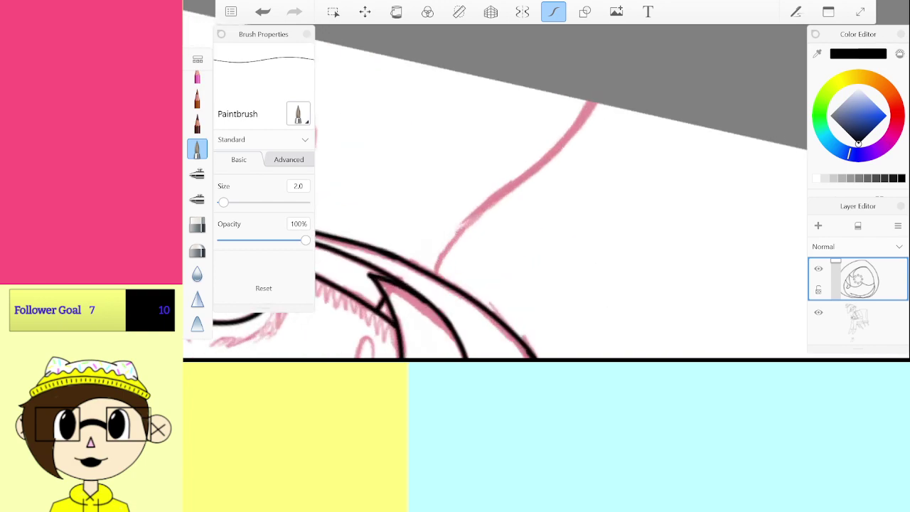
left_click_drag(419, 261, 437, 237)
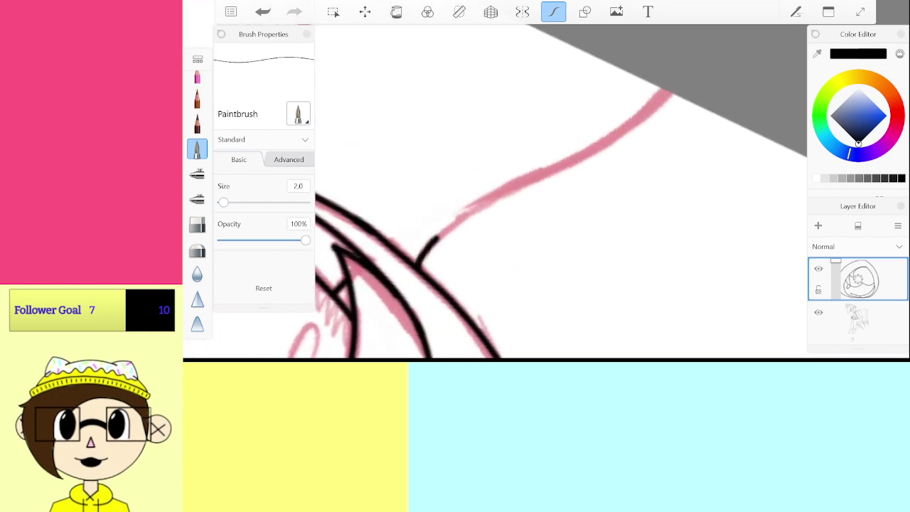
scroll(562, 192, "down", 4)
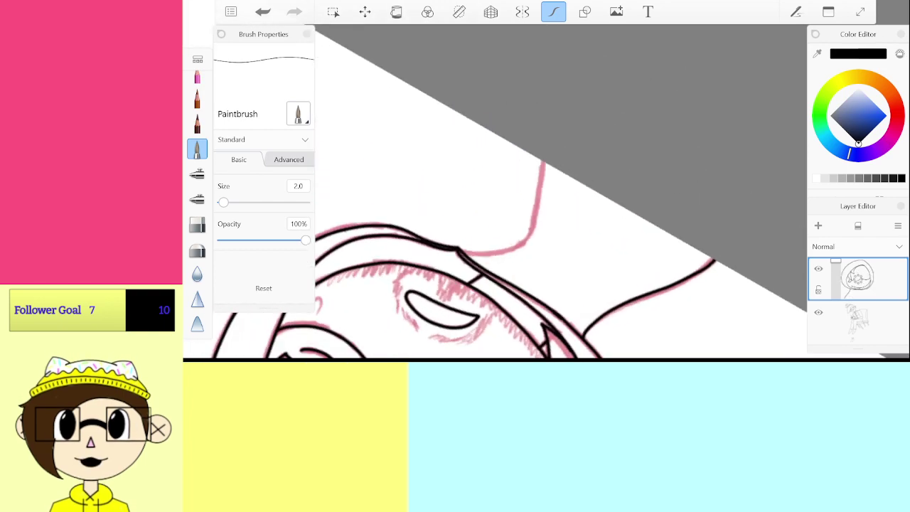
Step: Ink the other neck line from the point below the chin, curving down to the canvas edge
scroll(561, 192, "up", 3)
scroll(562, 192, "down", 3)
scroll(498, 170, "up", 4)
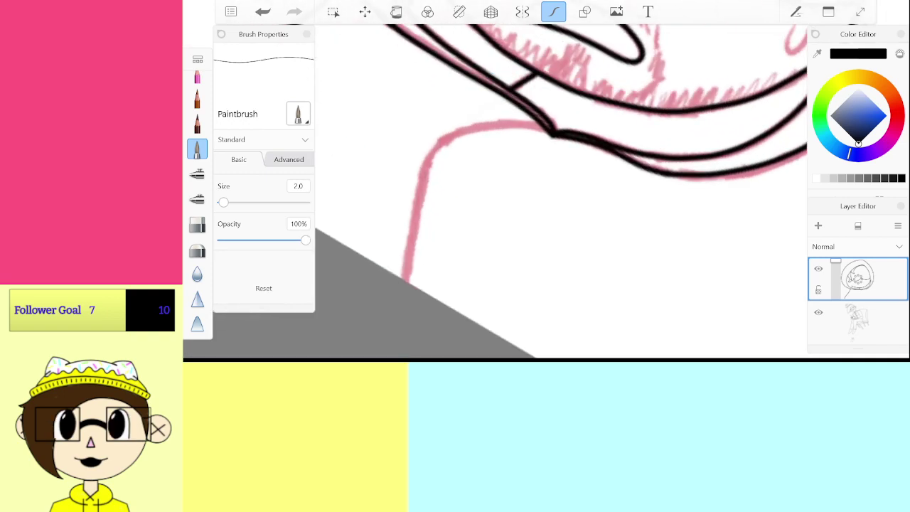
mouse_move(681, 153)
left_mouse_down()
mouse_move(626, 121)
mouse_move(569, 116)
mouse_move(467, 212)
mouse_move(434, 270)
left_mouse_up()
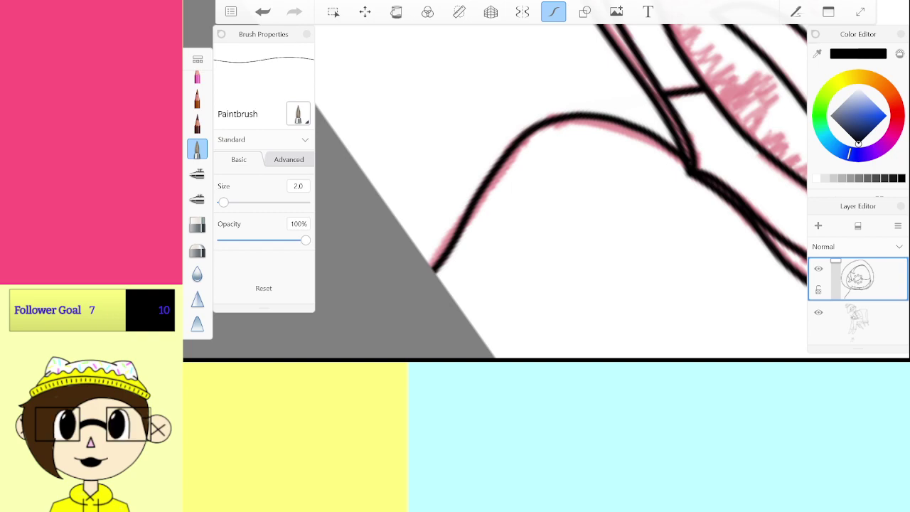
scroll(562, 192, "down", 8)
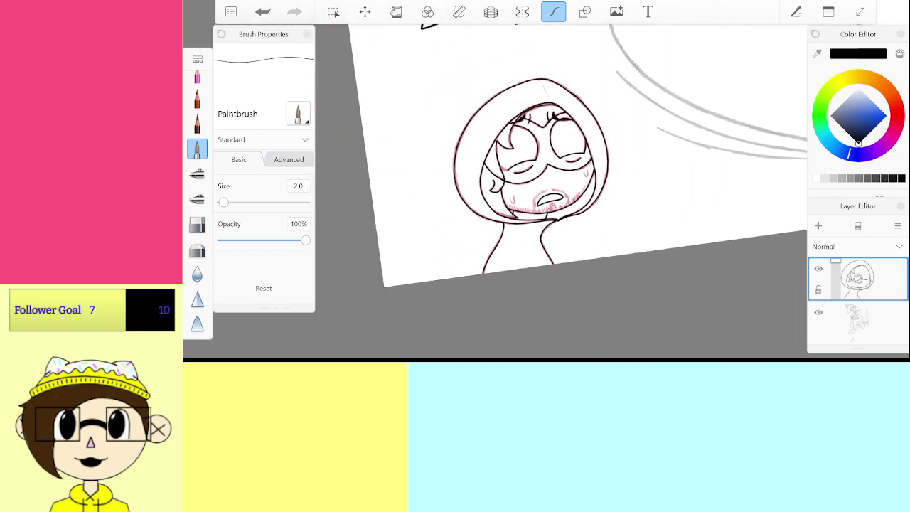
Step: Set the brush size to 1.0 and ink the short fold line inside the hood just below its peak
scroll(569, 114, "up", 8)
left_click(304, 185)
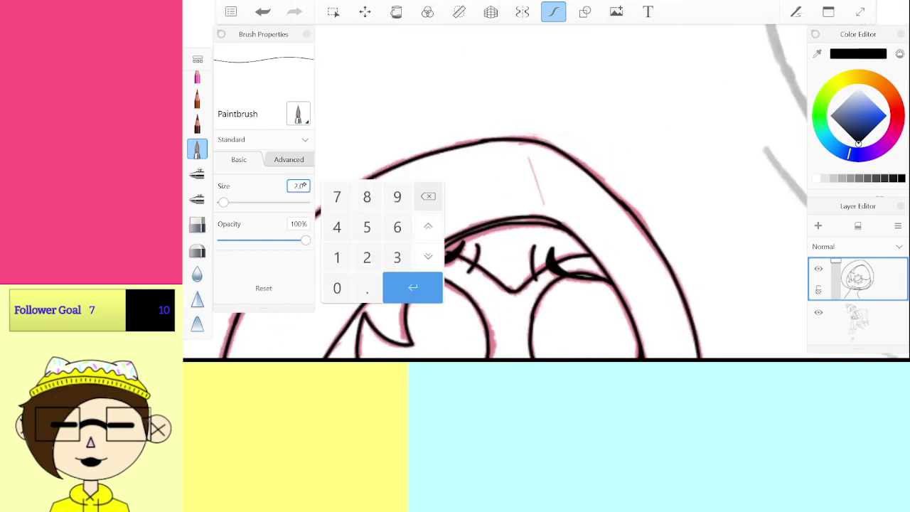
left_click(412, 287)
scroll(537, 185, "up", 8)
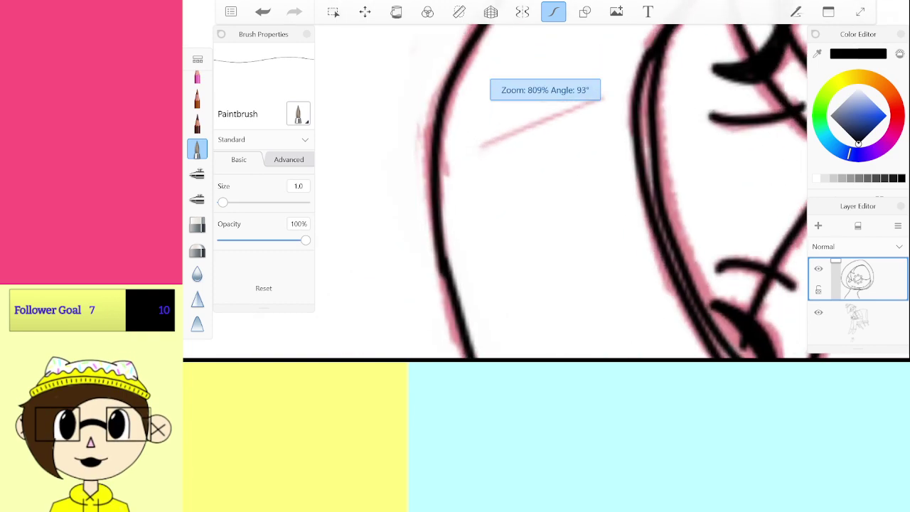
scroll(497, 192, "up", 1)
left_click_drag(421, 256, 567, 132)
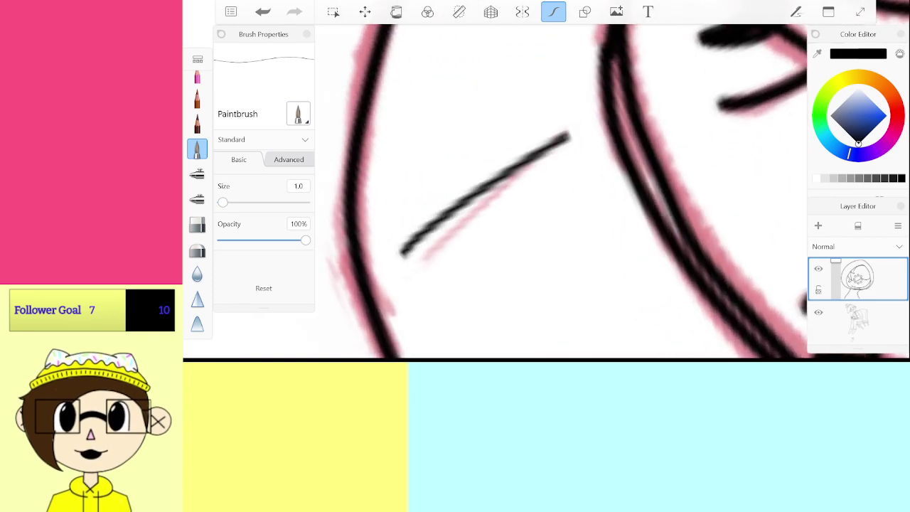
scroll(562, 192, "down", 8)
scroll(562, 192, "down", 10)
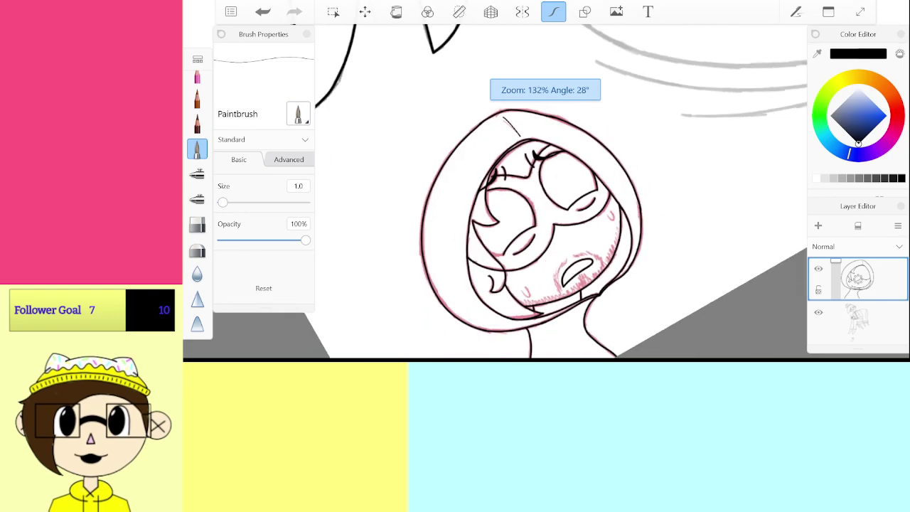
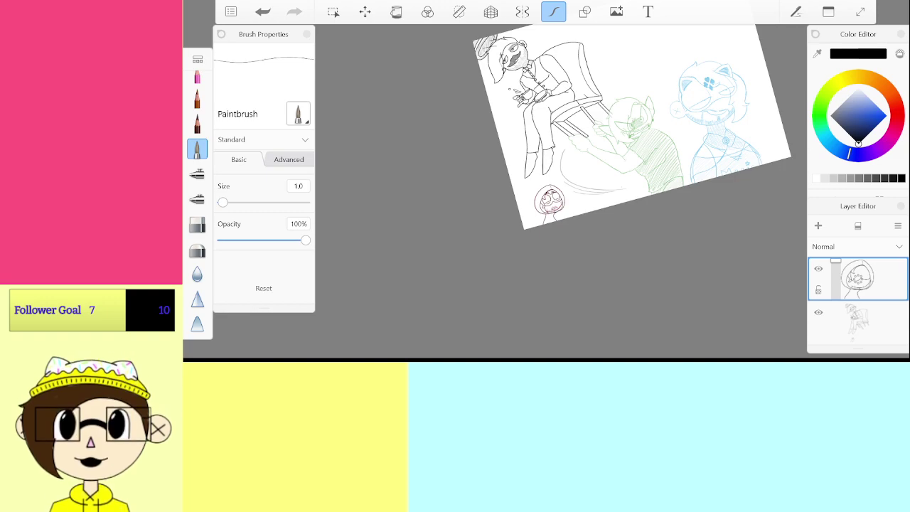
Step: Set the brush size to 3.0 and ink the green figure's upper hair outline from the lower pointed lock up to the crown tuft
left_click(298, 185)
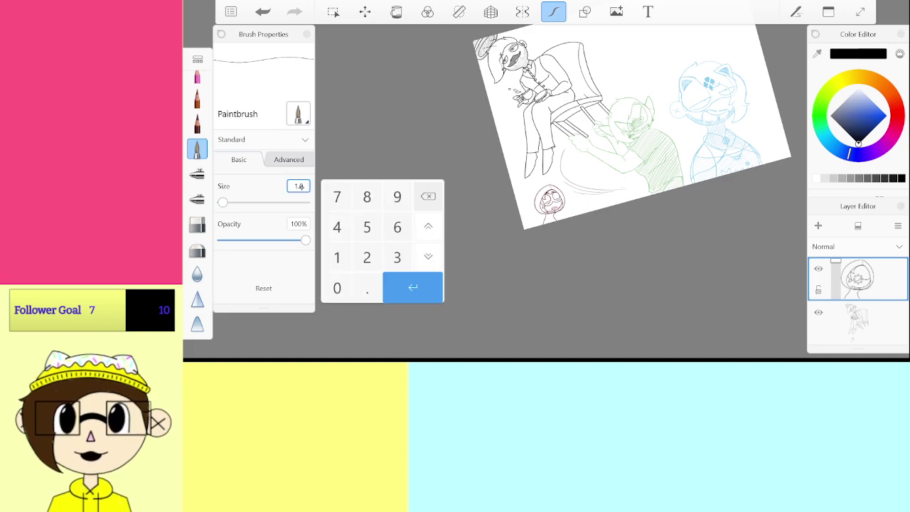
left_click(398, 257)
left_click(407, 279)
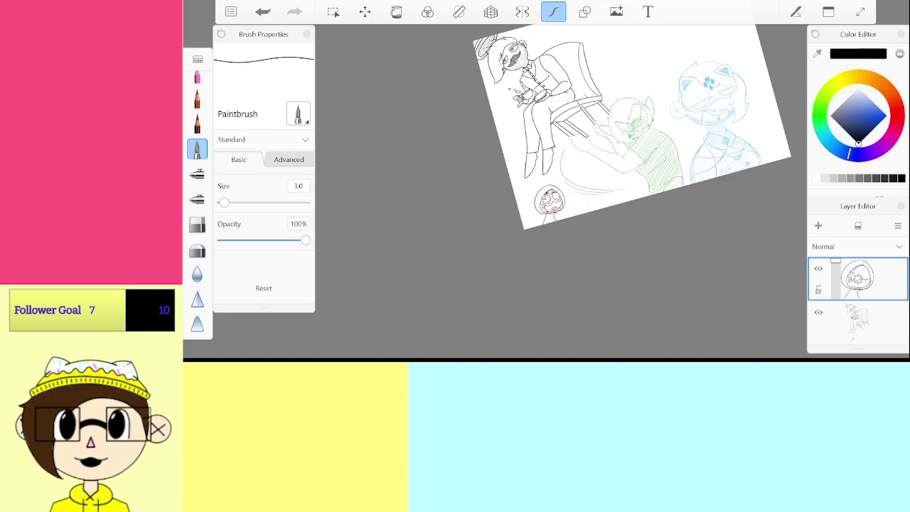
left_click_drag(858, 280, 858, 307)
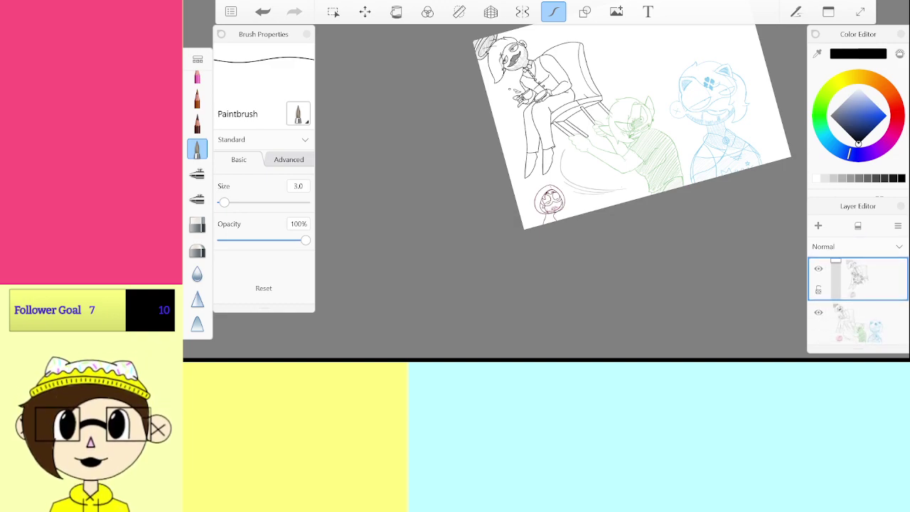
scroll(651, 107, "up", 10)
scroll(441, 128, "up", 8)
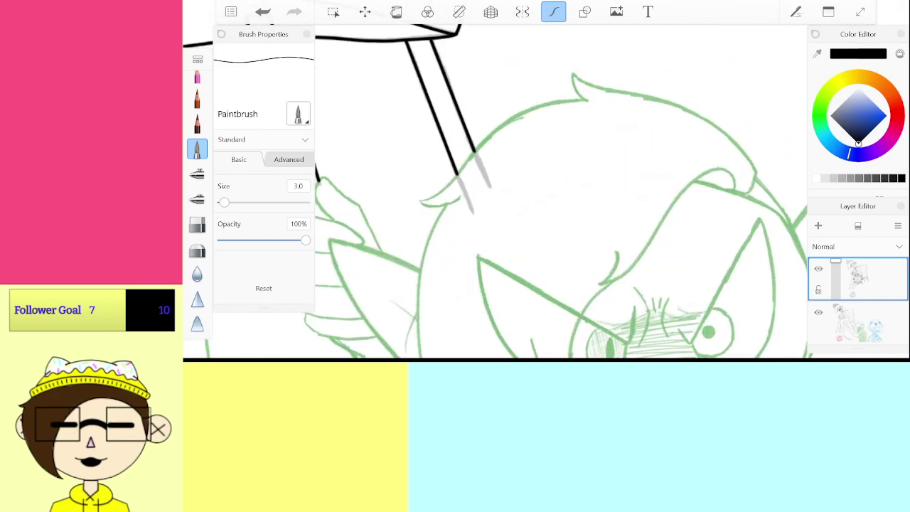
scroll(858, 302, "down", 5)
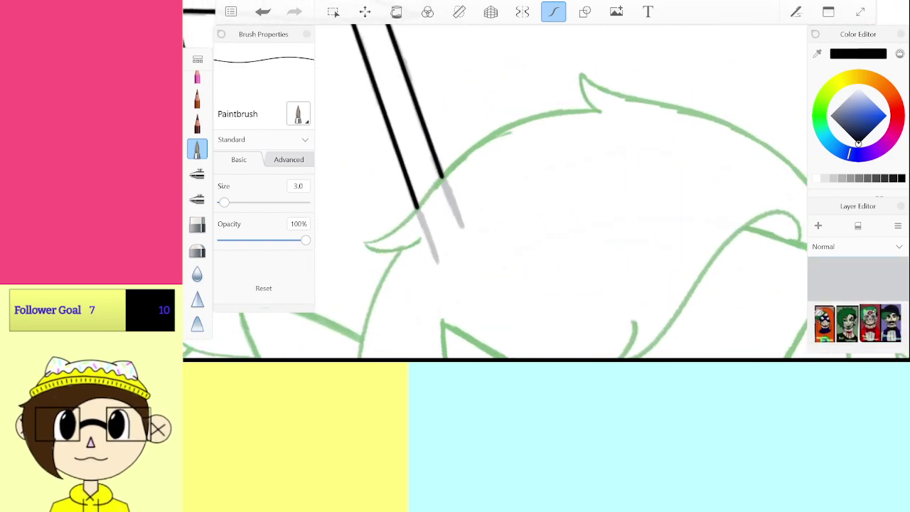
scroll(858, 303, "up", 5)
scroll(546, 206, "up", 1)
scroll(545, 192, "up", 2)
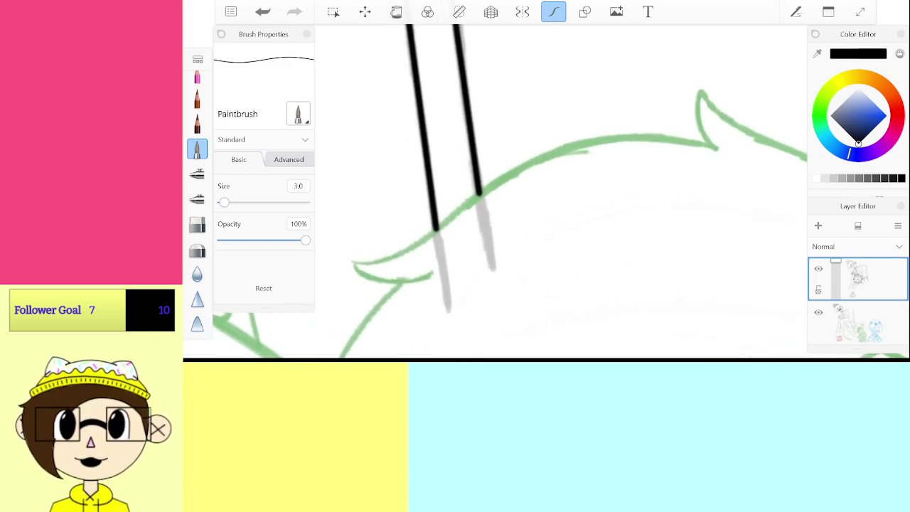
left_click_drag(356, 259, 385, 257)
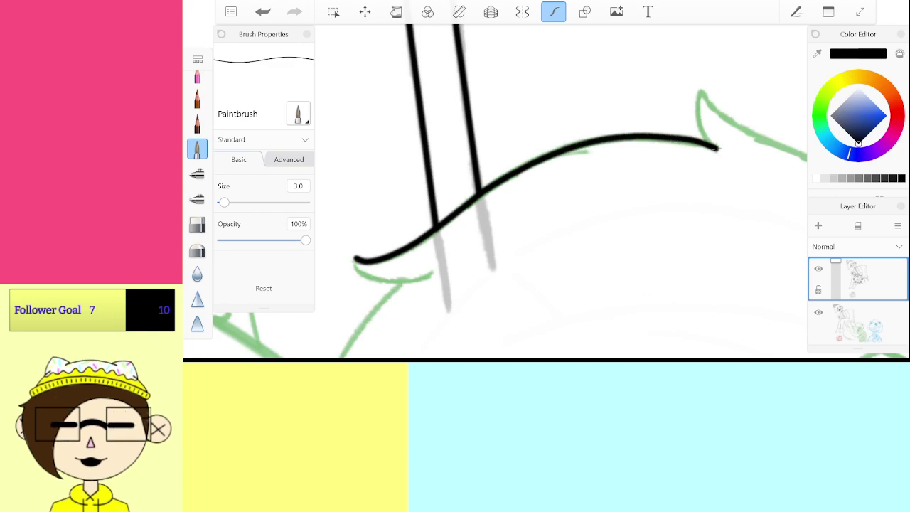
Step: Ink the crown tuft's inner curve and join its tip to the outline running along the far side of the hair
scroll(561, 192, "up", 3)
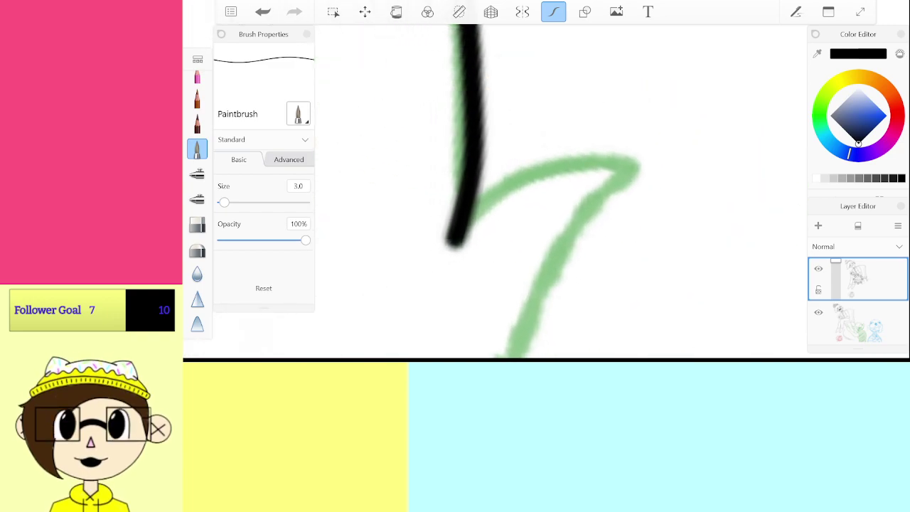
mouse_move(460, 229)
left_mouse_down()
mouse_move(525, 173)
mouse_move(640, 160)
left_mouse_up()
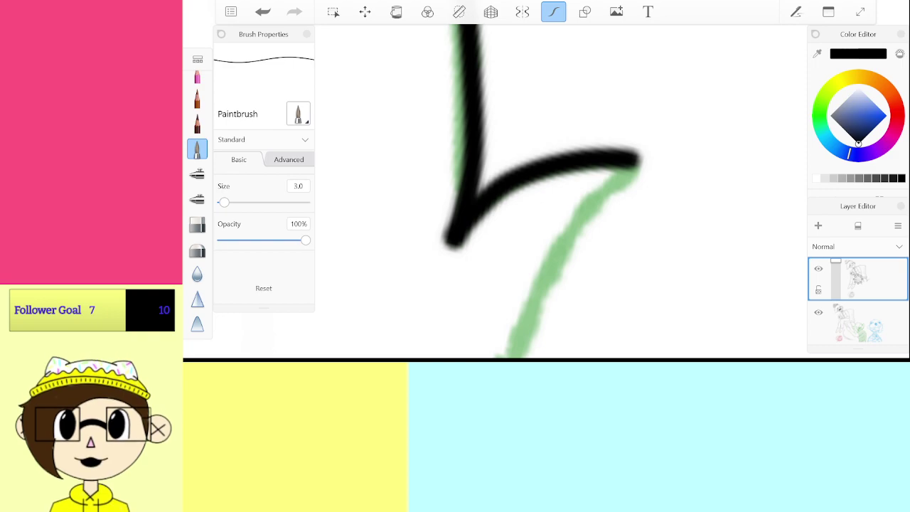
key("ctrl+z")
mouse_move(457, 229)
left_mouse_down()
mouse_move(477, 208)
mouse_move(605, 163)
left_mouse_up()
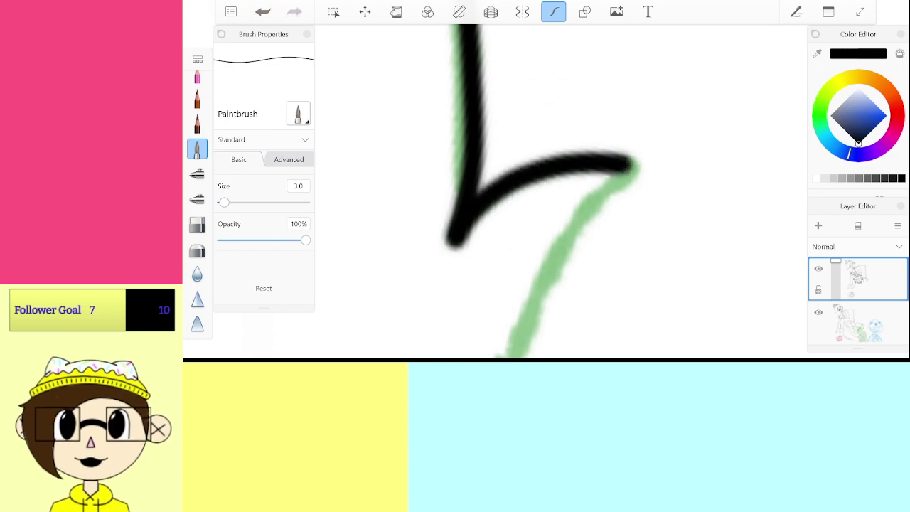
scroll(561, 192, "down", 5)
scroll(561, 192, "up", 3)
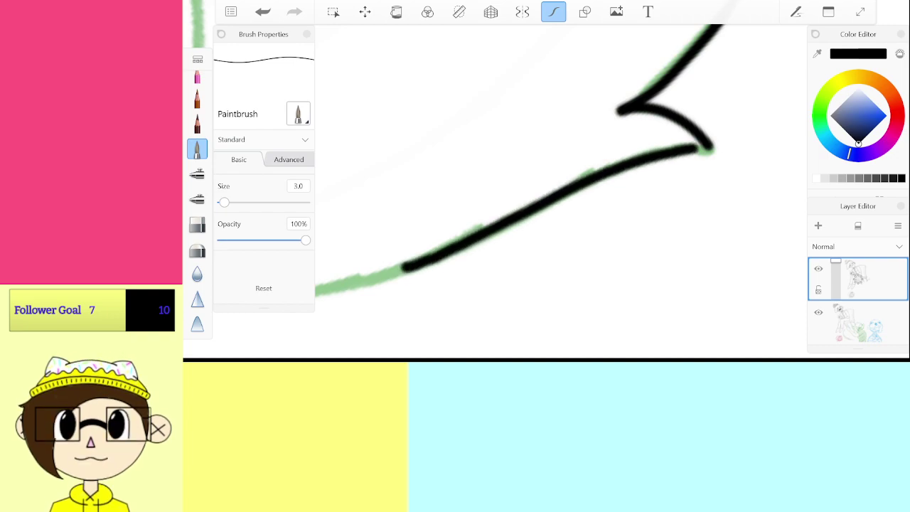
left_click_drag(696, 148, 710, 148)
Step: Continue inking the hair outline over the far side of the head and around the rounded corner near the ear
scroll(561, 192, "down", 5)
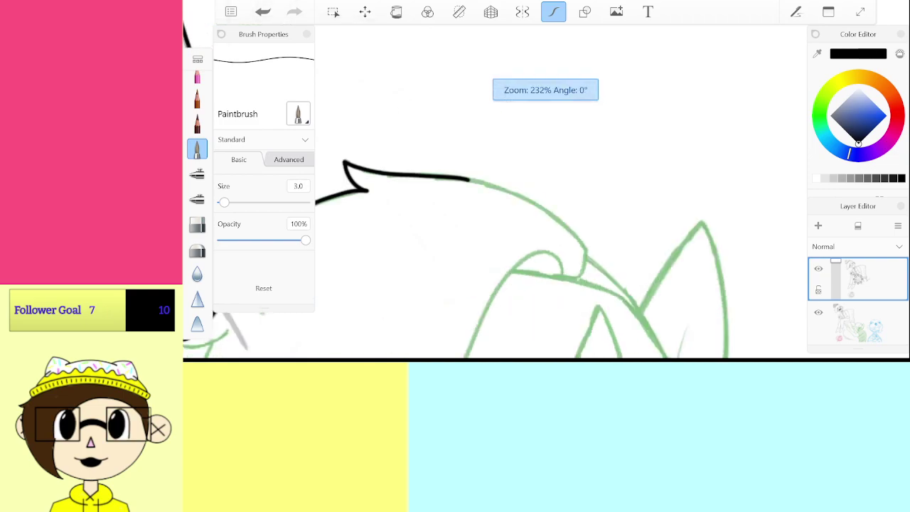
scroll(561, 192, "up", 5)
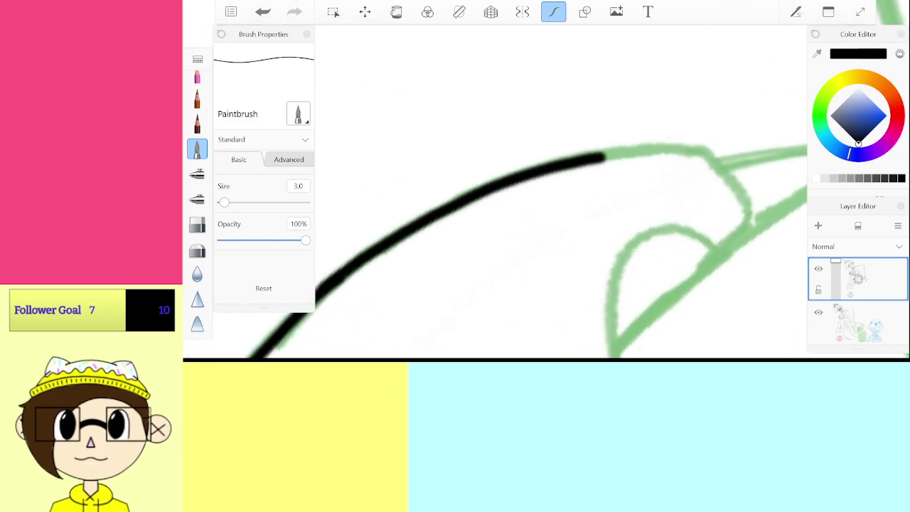
left_click_drag(603, 157, 701, 149)
scroll(561, 192, "up", 5)
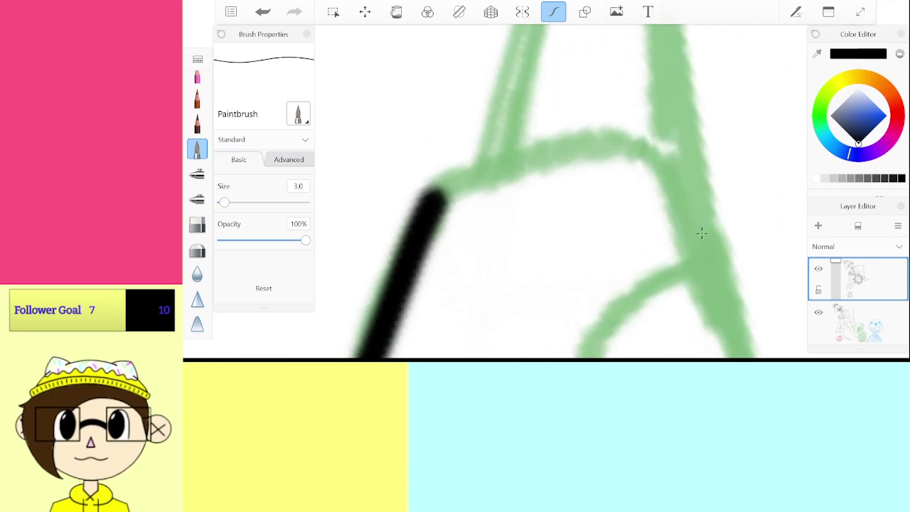
mouse_move(702, 234)
left_mouse_down()
mouse_move(674, 182)
mouse_move(625, 142)
mouse_move(549, 146)
mouse_move(481, 162)
mouse_move(434, 192)
mouse_move(391, 256)
left_mouse_up()
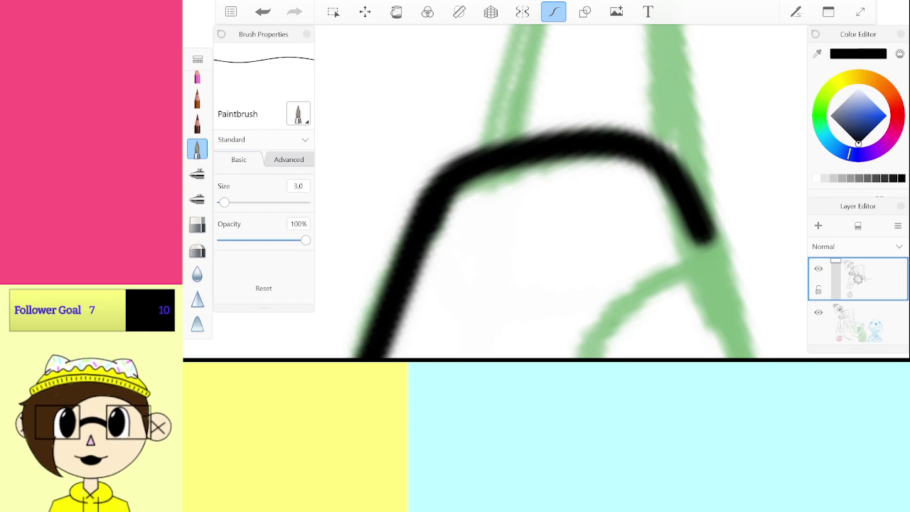
Step: Ink the straight hairline edge beneath the rounded corner and the small curled arch rising from it
scroll(561, 192, "down", 5)
scroll(561, 192, "up", 3)
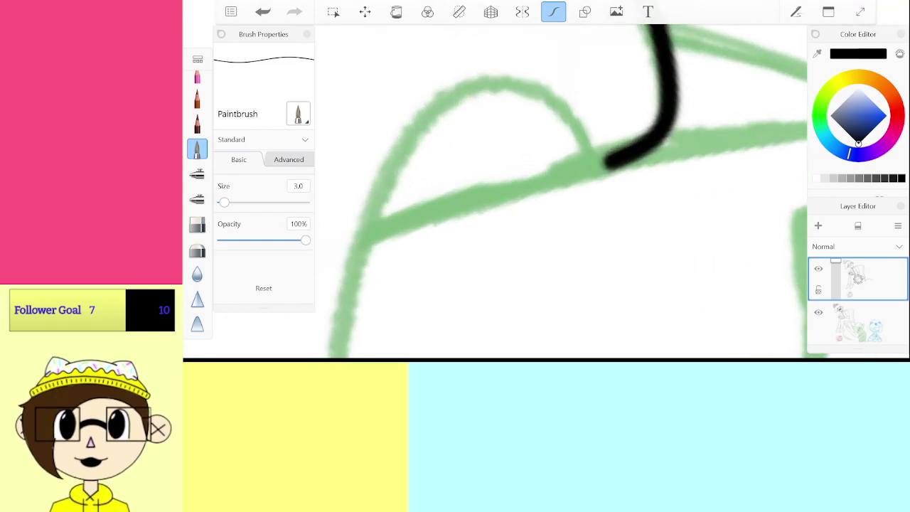
scroll(561, 191, "down", 3)
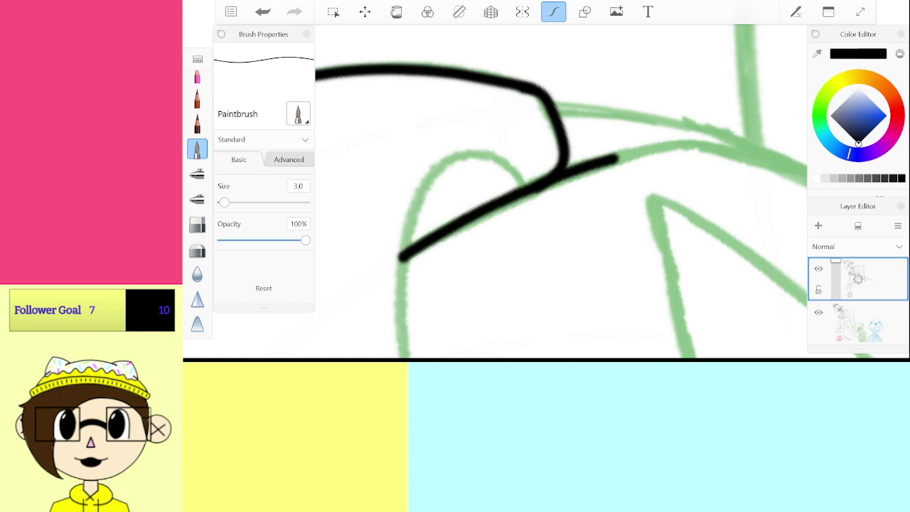
scroll(561, 192, "up", 3)
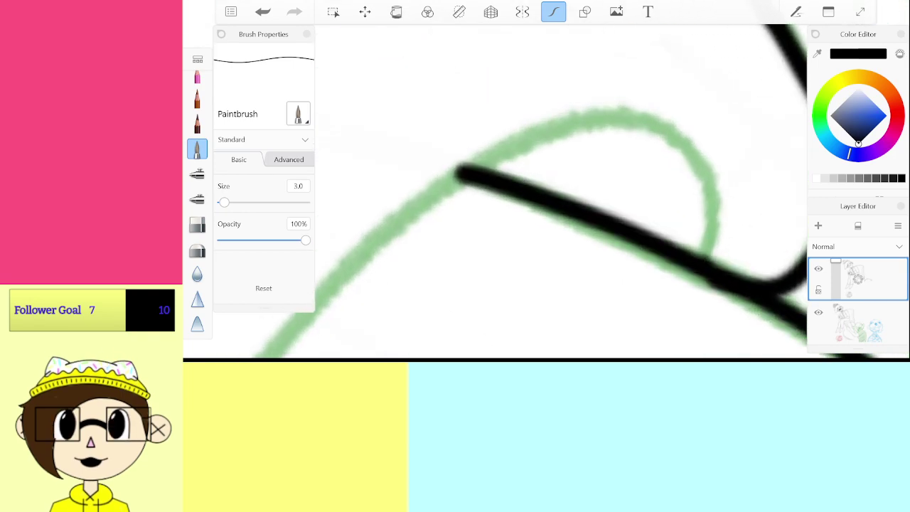
mouse_move(706, 183)
left_mouse_down()
mouse_move(613, 123)
mouse_move(407, 205)
left_mouse_up()
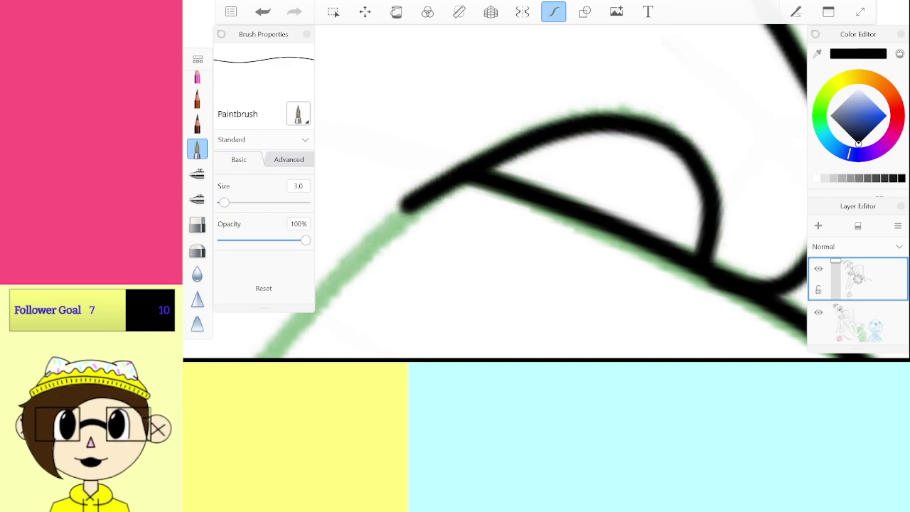
Step: Ink the wavy fringe strand from the curl down toward the brow, ending in a pointed hook
scroll(561, 192, "down", 3)
scroll(561, 192, "down", 2)
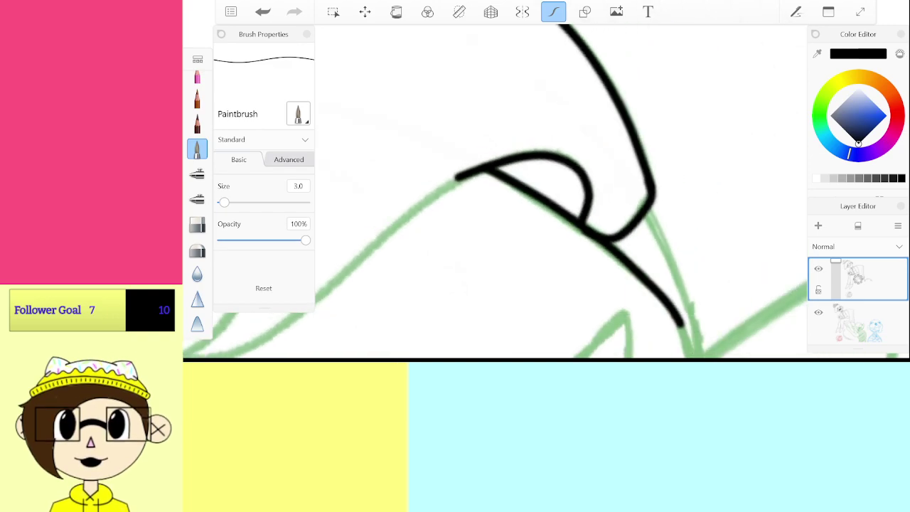
scroll(561, 192, "down", 5)
scroll(561, 192, "up", 3)
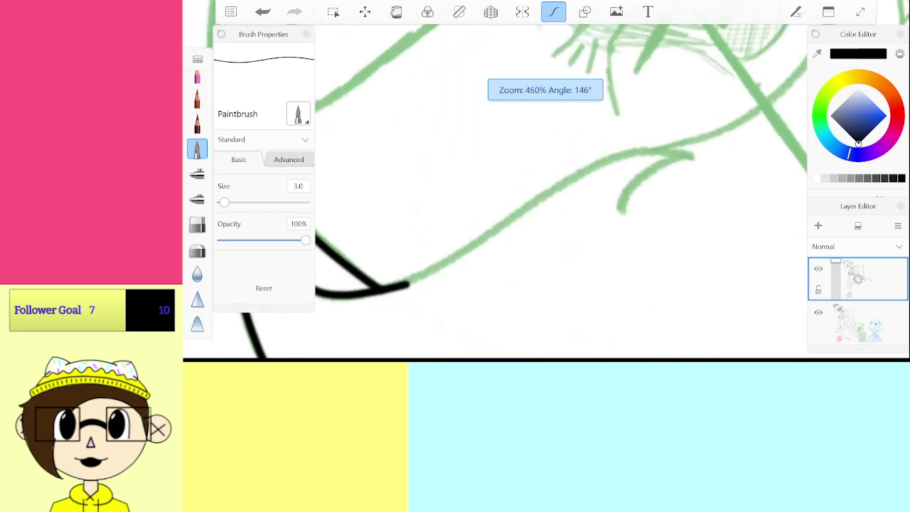
scroll(561, 192, "up", 2)
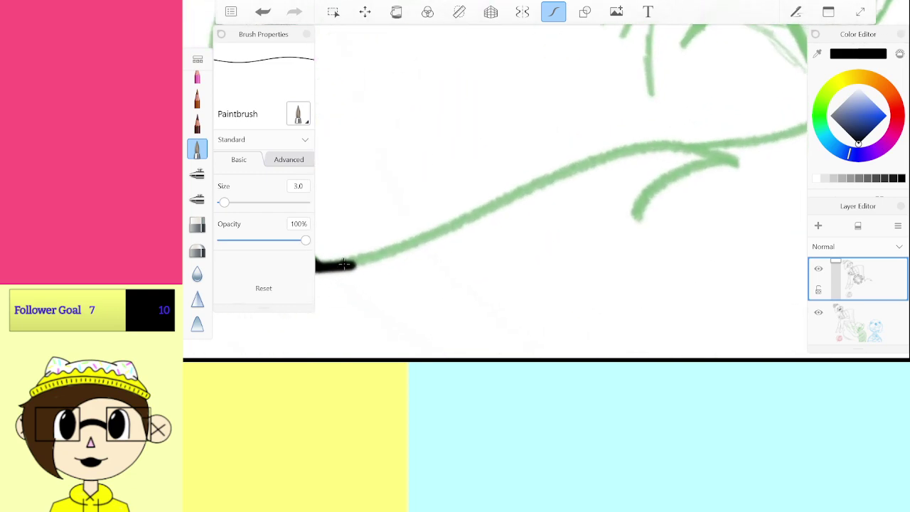
mouse_move(463, 219)
left_mouse_down()
mouse_move(585, 159)
mouse_move(710, 147)
mouse_move(652, 188)
mouse_move(631, 226)
left_mouse_up()
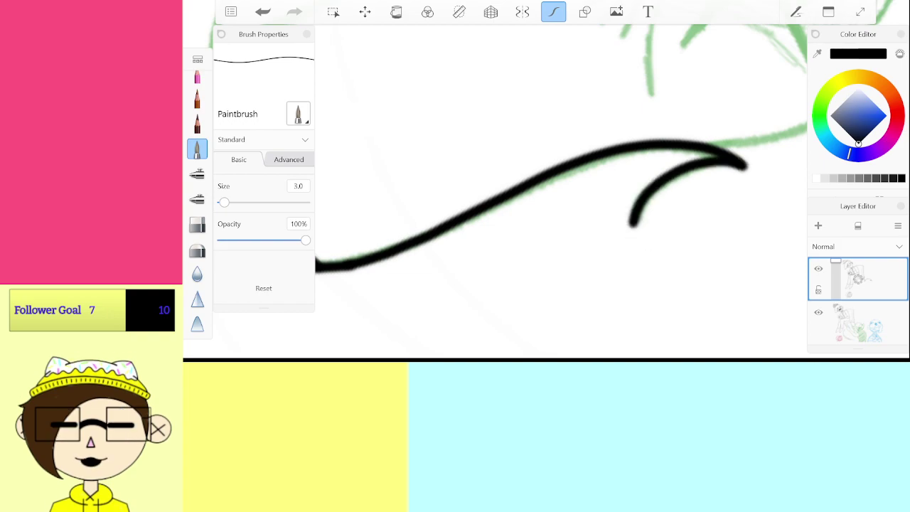
Step: Review the whole drawing and check the layer holding the four coloured character portraits
scroll(561, 192, "down", 5)
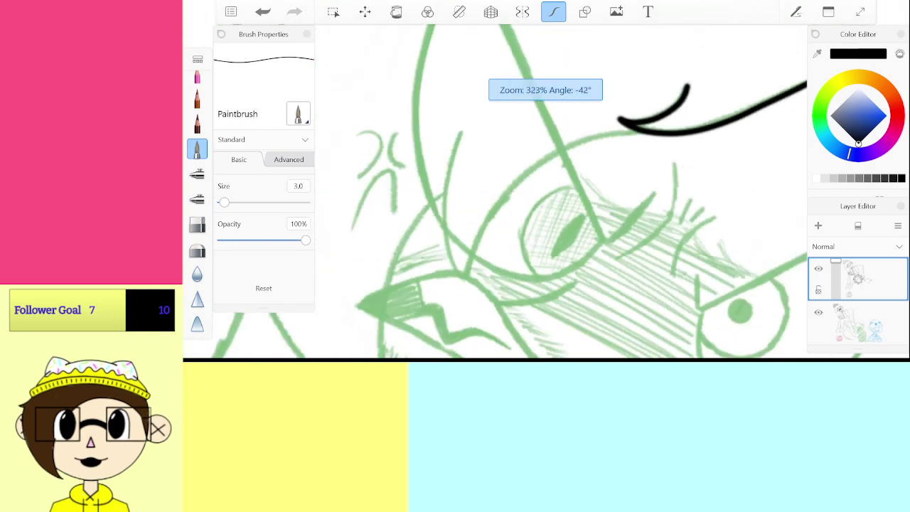
scroll(561, 192, "up", 3)
scroll(561, 192, "down", 5)
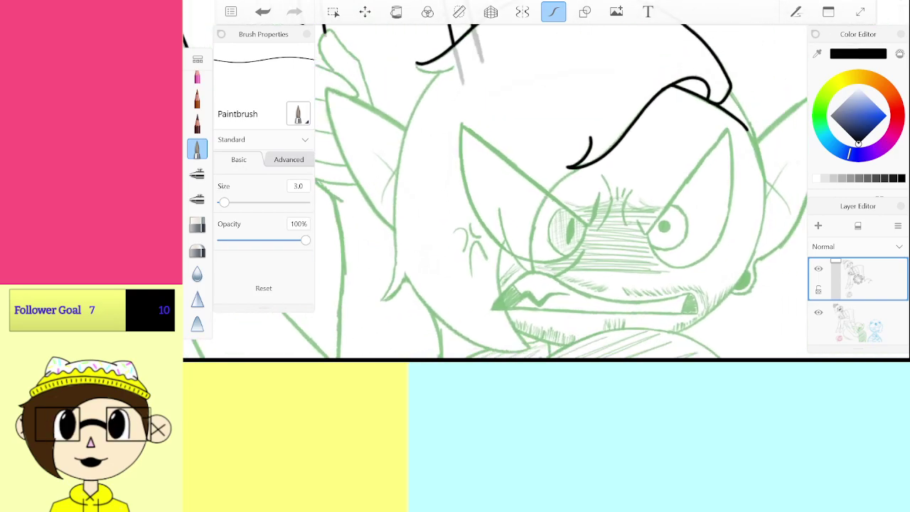
scroll(561, 192, "down", 10)
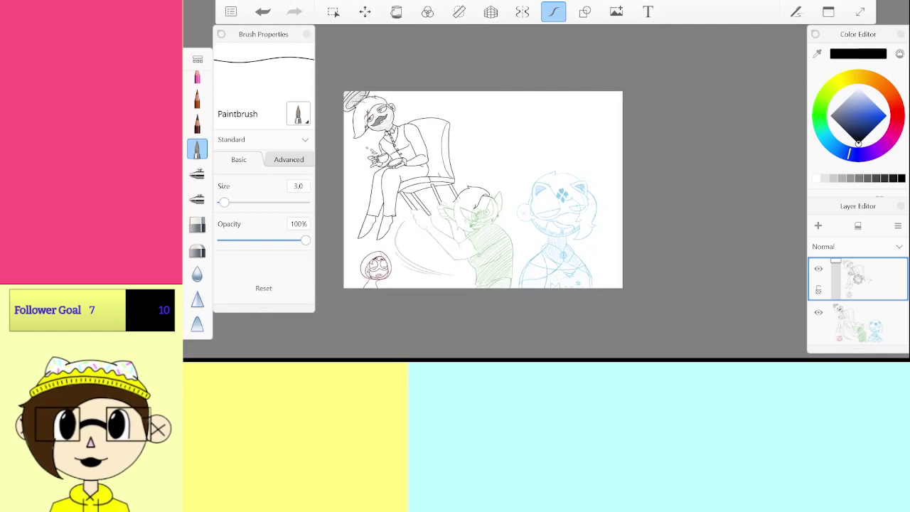
left_click_drag(876, 318, 876, 312)
scroll(858, 299, "down", 2)
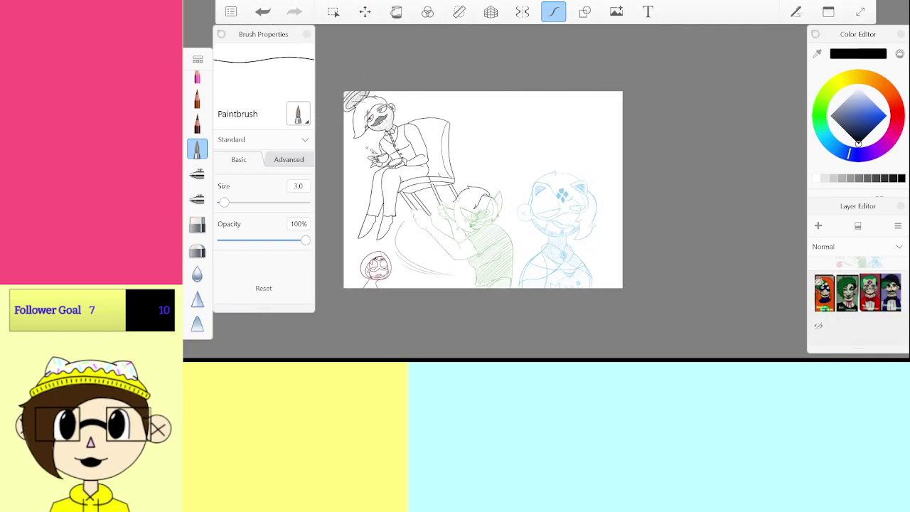
left_click(819, 282)
left_click(819, 282)
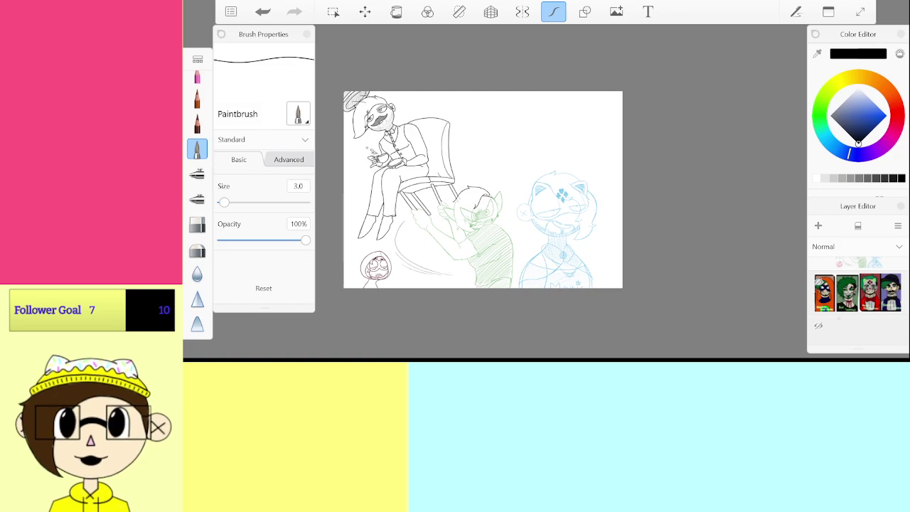
key("ctrl+z")
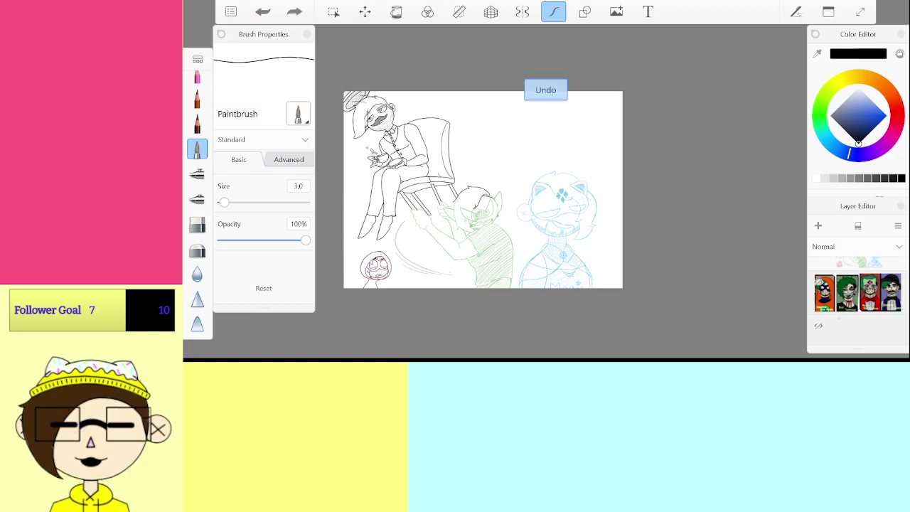
scroll(484, 191, "up", 5)
scroll(576, 99, "up", 3)
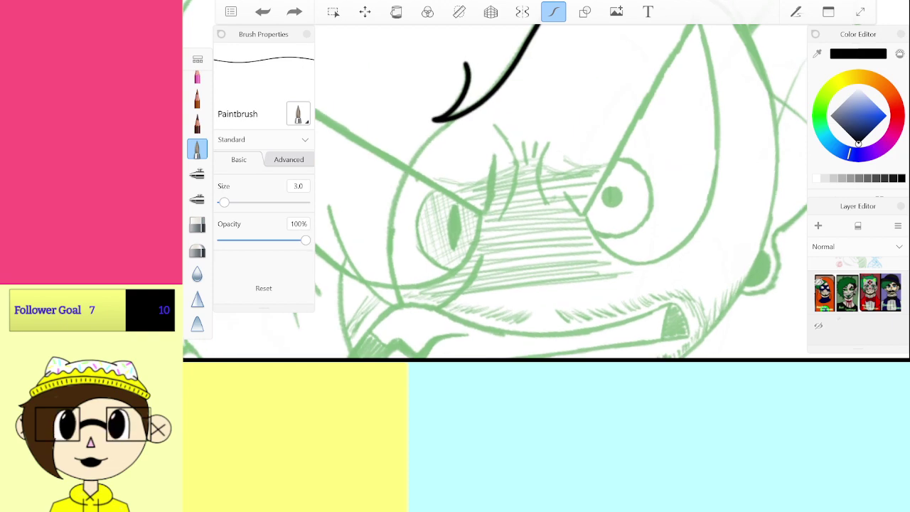
left_click_drag(434, 287, 462, 179)
mouse_move(642, 135)
left_mouse_down()
mouse_move(561, 256)
mouse_move(642, 135)
left_mouse_up()
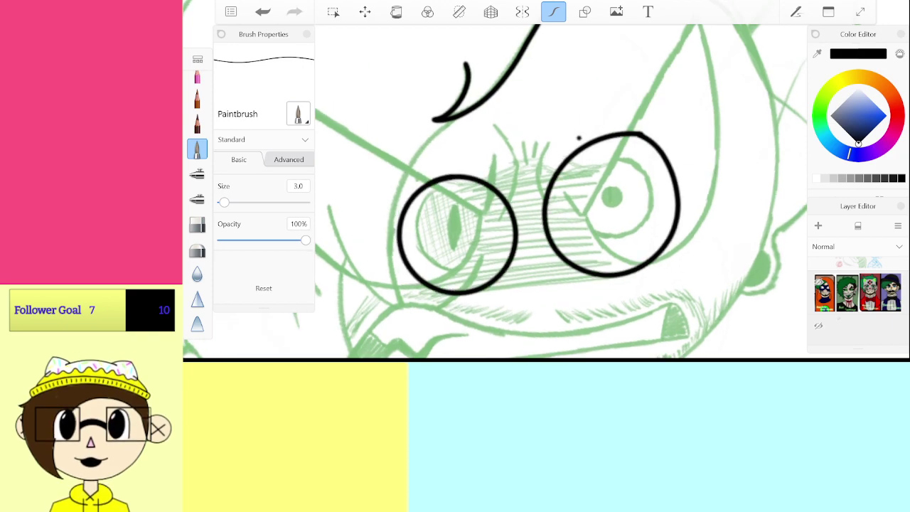
mouse_move(519, 229)
left_mouse_down()
mouse_move(541, 222)
mouse_move(523, 228)
left_mouse_up()
left_click_drag(519, 84, 524, 153)
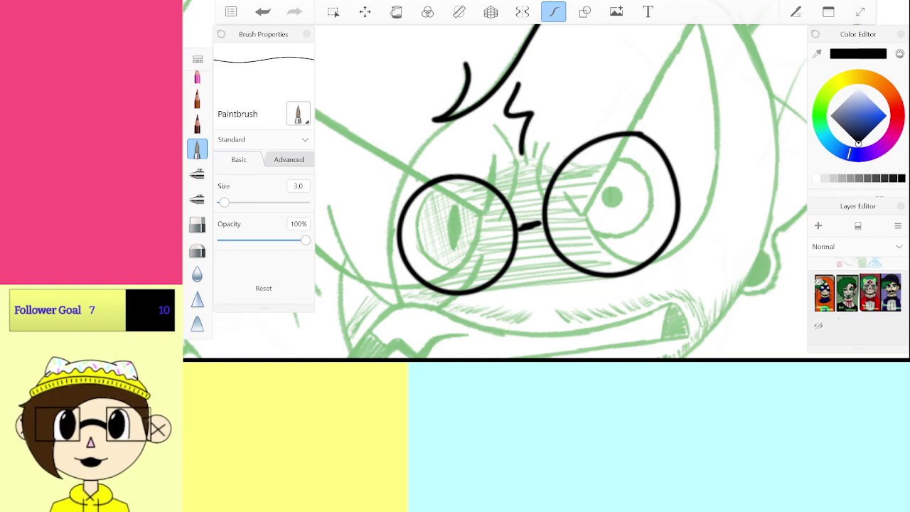
left_click(262, 11)
left_click(263, 11)
left_click(263, 11)
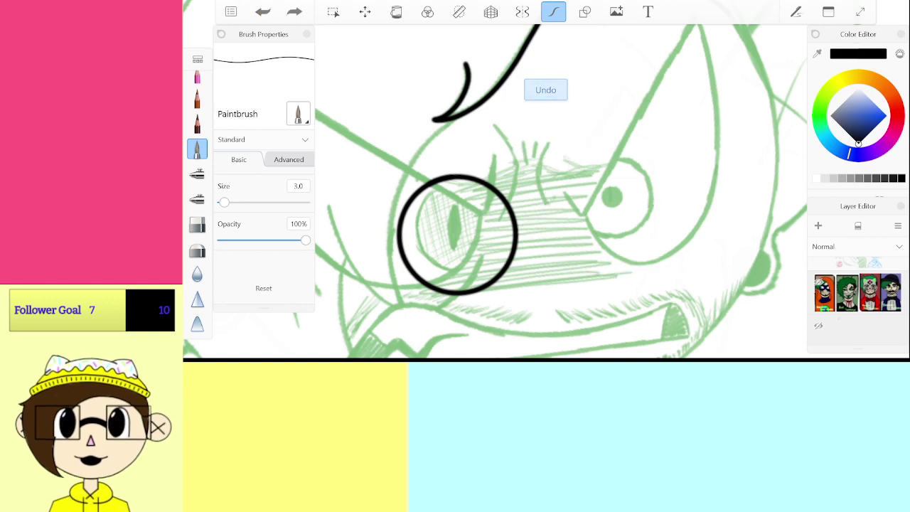
left_click(263, 11)
scroll(562, 192, "down", 3)
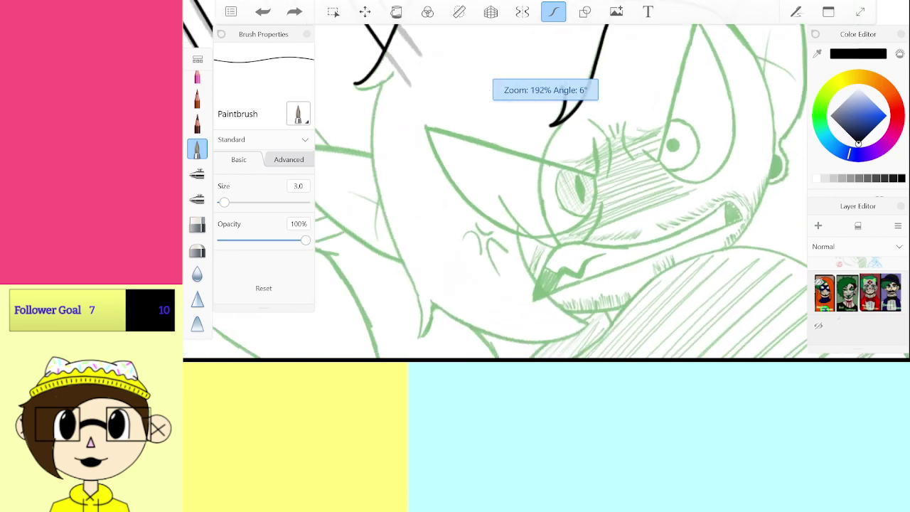
scroll(561, 192, "up", 3)
scroll(562, 192, "down", 3)
scroll(562, 192, "up", 4)
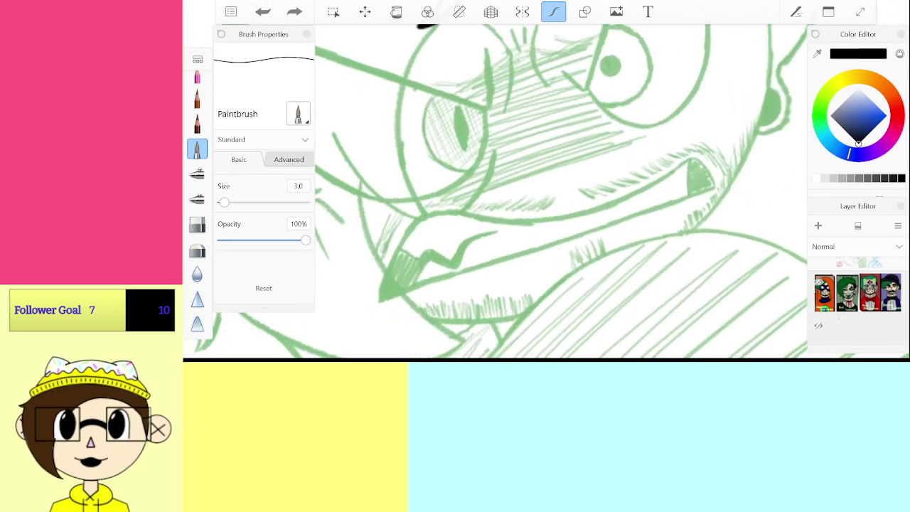
Step: Ink the long curved fringe edge from the pointed hook over the slit-pupil eye down toward the mouth
scroll(562, 192, "down", 2)
scroll(561, 192, "up", 3)
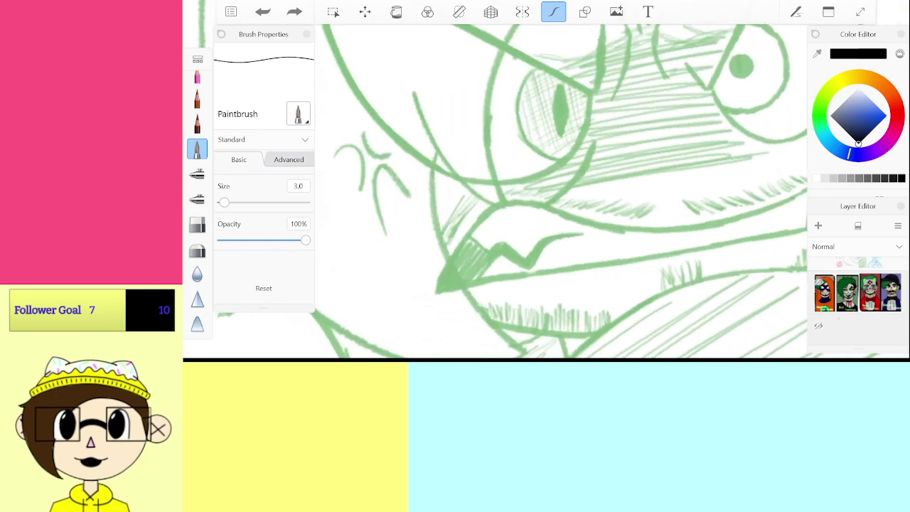
scroll(562, 192, "down", 3)
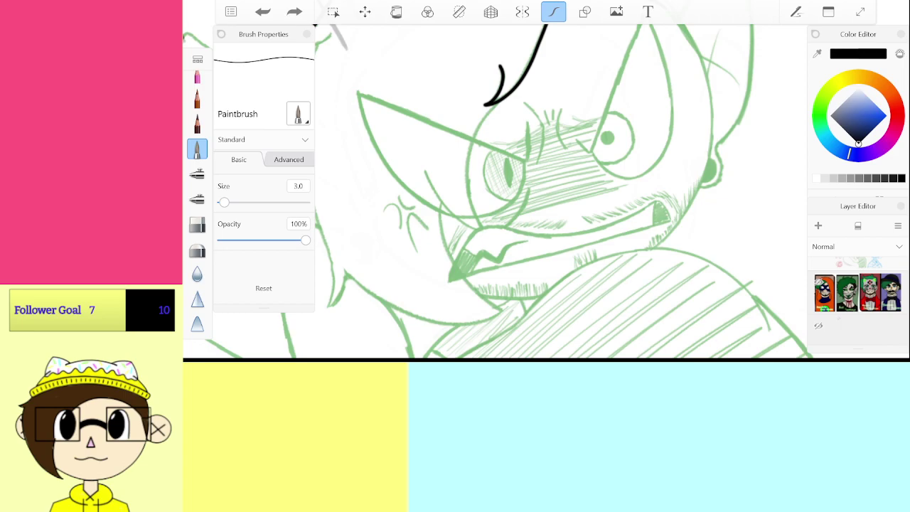
scroll(562, 192, "up", 5)
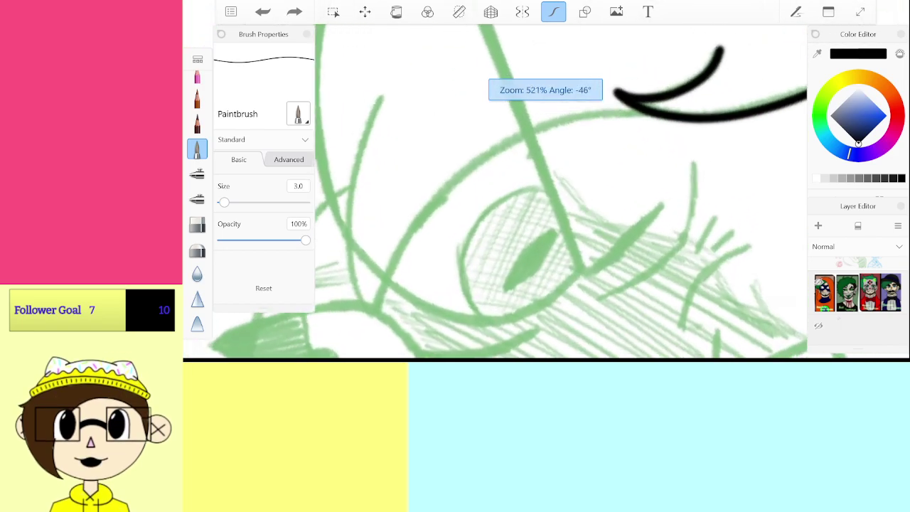
scroll(561, 192, "up", 1)
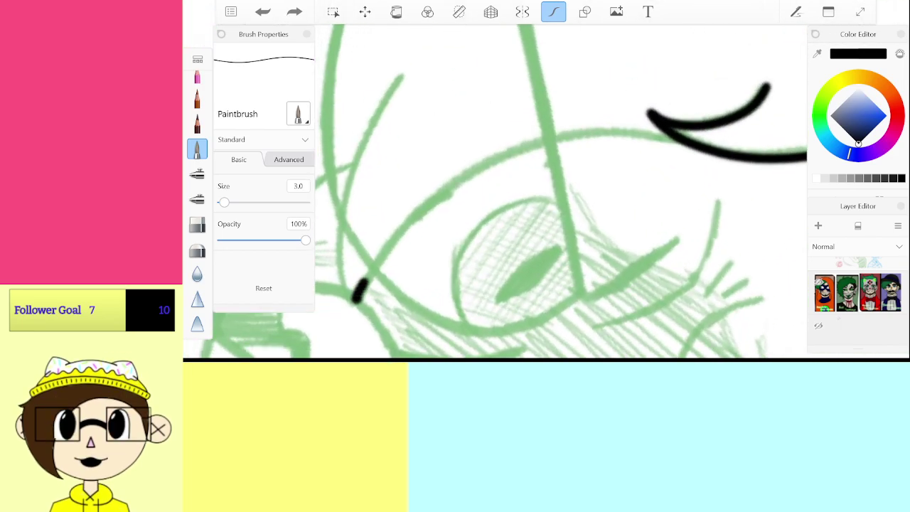
mouse_move(360, 289)
left_mouse_down()
mouse_move(463, 180)
mouse_move(540, 143)
mouse_move(597, 131)
mouse_move(681, 139)
left_mouse_up()
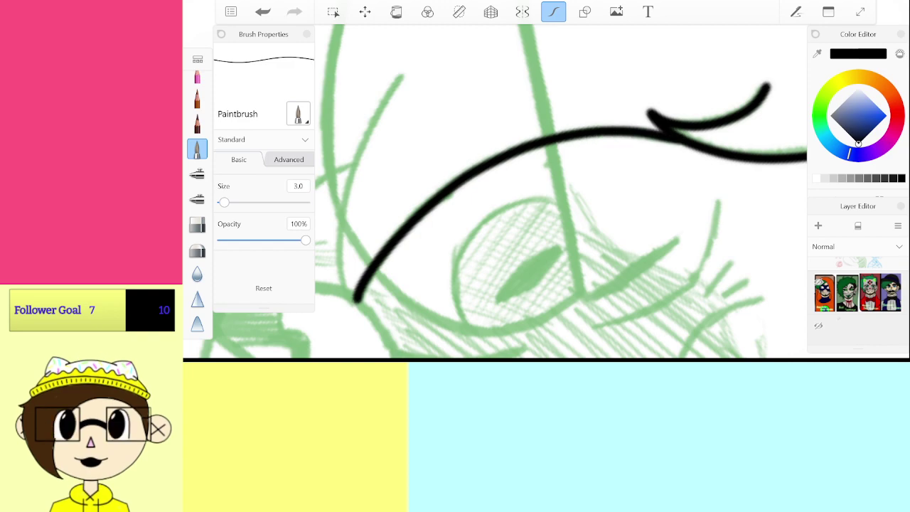
Step: Ink a short curved strand rising from the fringe's lower tip beside the mouth
scroll(562, 192, "up", 4)
mouse_move(411, 263)
left_mouse_down()
mouse_move(507, 195)
mouse_move(667, 160)
mouse_move(710, 161)
left_mouse_up()
scroll(561, 192, "down", 5)
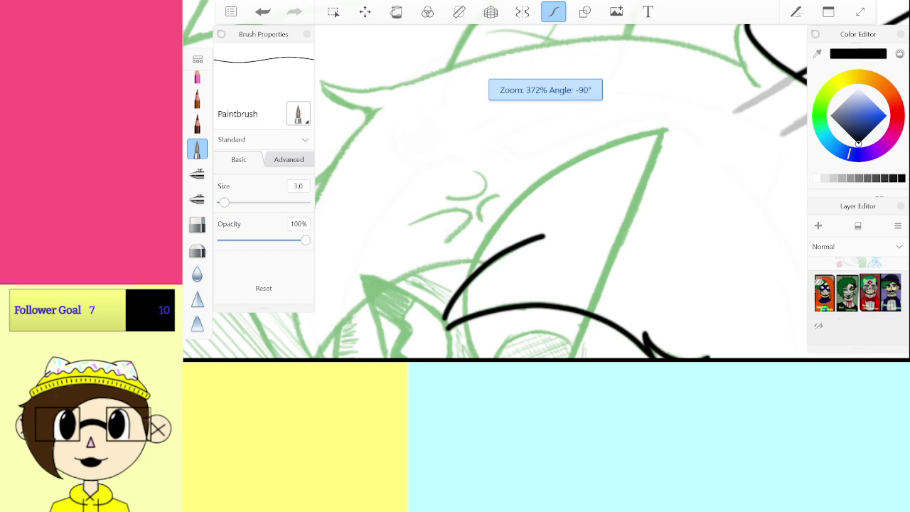
Step: Ink the inner edge of the side lock, curving from the short strand across the mouth corner to a point below it
scroll(562, 192, "up", 5)
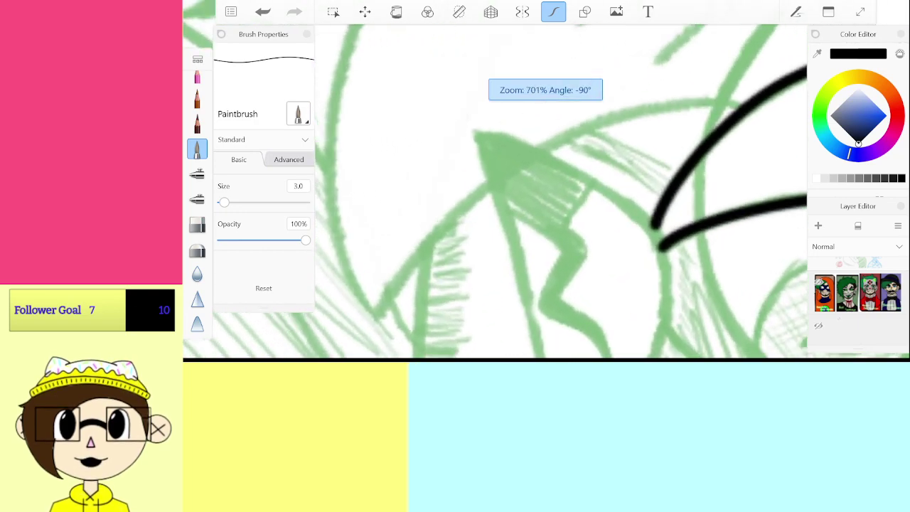
mouse_move(368, 330)
left_mouse_down()
mouse_move(415, 256)
mouse_move(539, 150)
mouse_move(686, 97)
mouse_move(791, 92)
left_mouse_up()
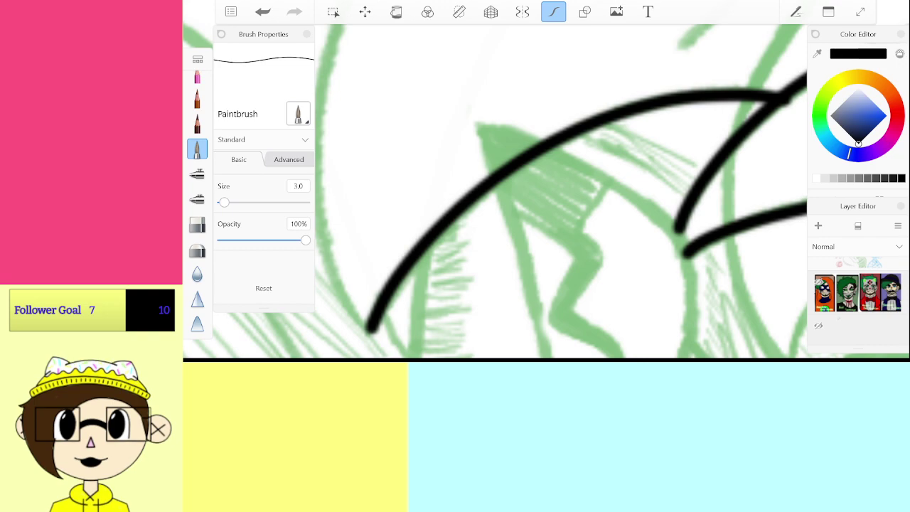
key("ctrl+z")
mouse_move(371, 331)
left_mouse_down()
mouse_move(451, 228)
mouse_move(580, 139)
mouse_move(729, 93)
mouse_move(784, 95)
mouse_move(692, 98)
mouse_move(603, 116)
mouse_move(505, 167)
mouse_move(409, 258)
mouse_move(368, 326)
left_mouse_up()
key("ctrl+z")
Step: Ink the outer edge of the side lock from its pointed tip up to the small hair spike
scroll(562, 192, "down", 3)
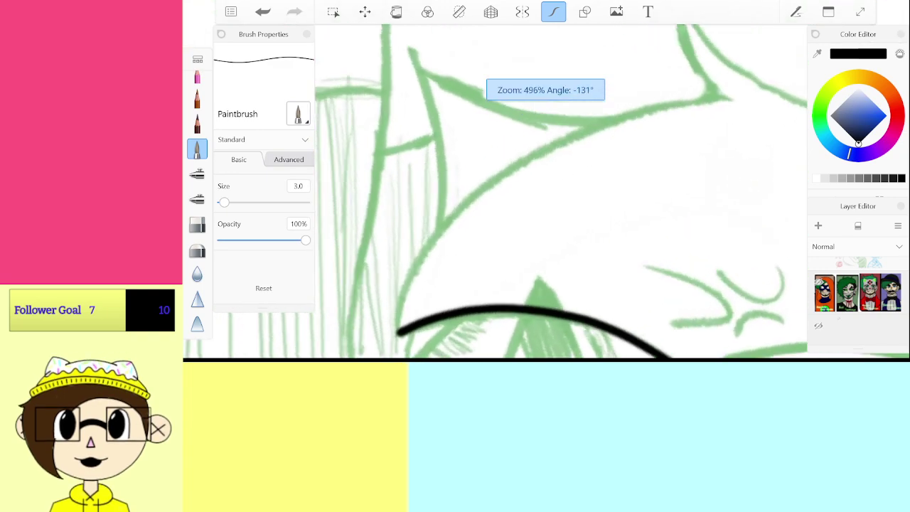
scroll(561, 192, "up", 1)
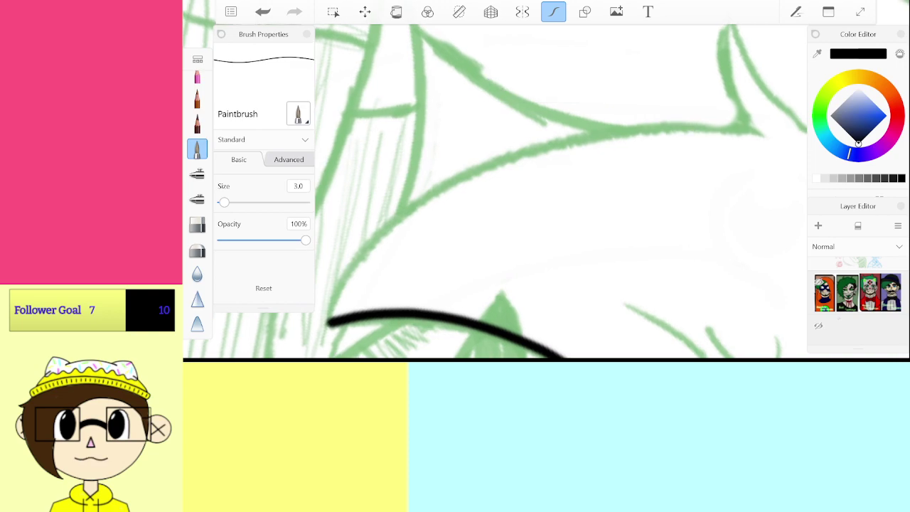
mouse_move(327, 324)
left_mouse_down()
mouse_move(342, 285)
mouse_move(429, 196)
mouse_move(538, 150)
mouse_move(666, 129)
mouse_move(750, 128)
left_mouse_up()
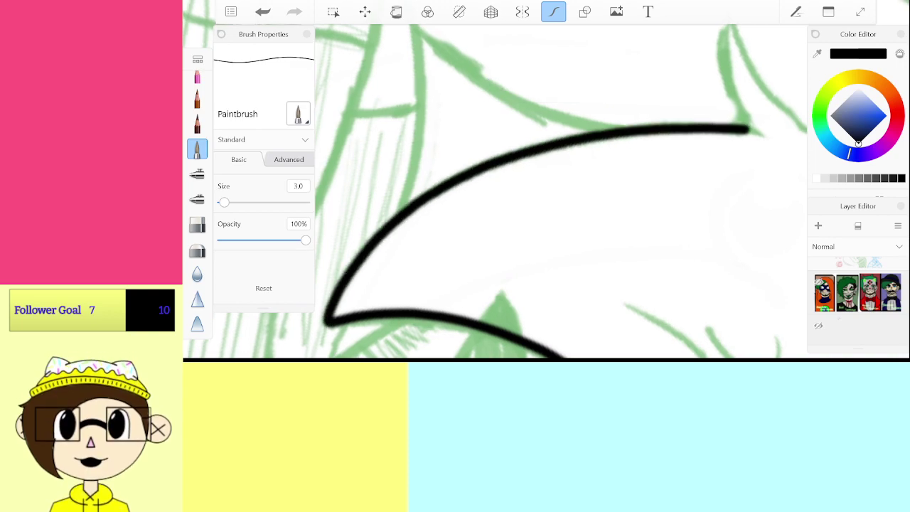
Step: Ink the small flicked spike at the back of the hair and the line from its tip toward the raised arm
scroll(562, 192, "up", 5)
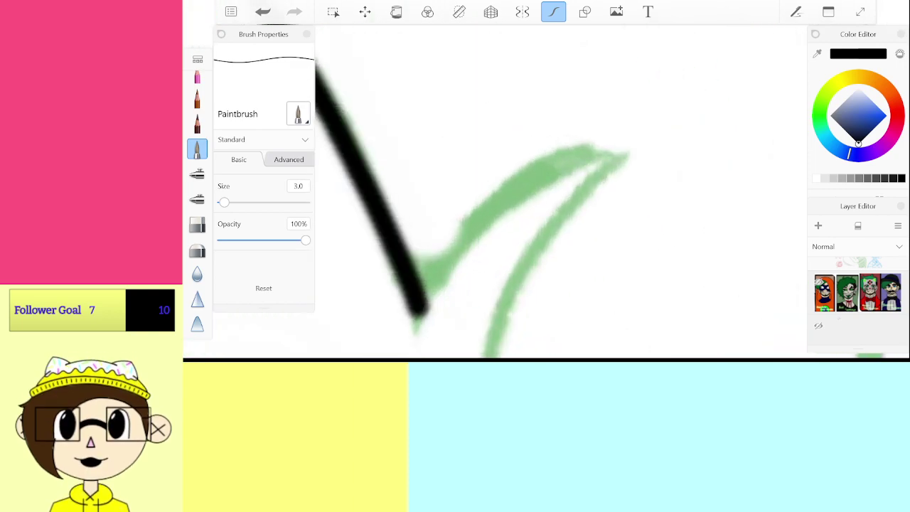
left_click_drag(419, 302, 625, 180)
scroll(562, 192, "down", 5)
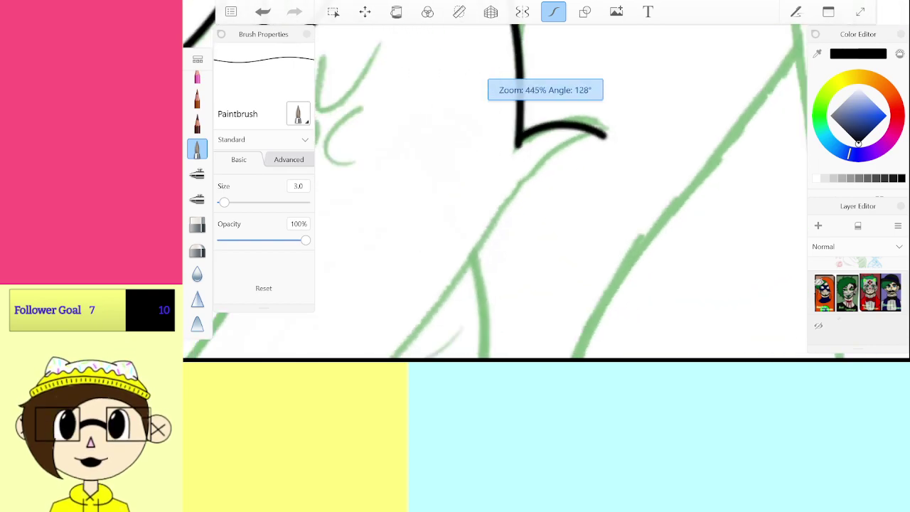
scroll(562, 192, "up", 3)
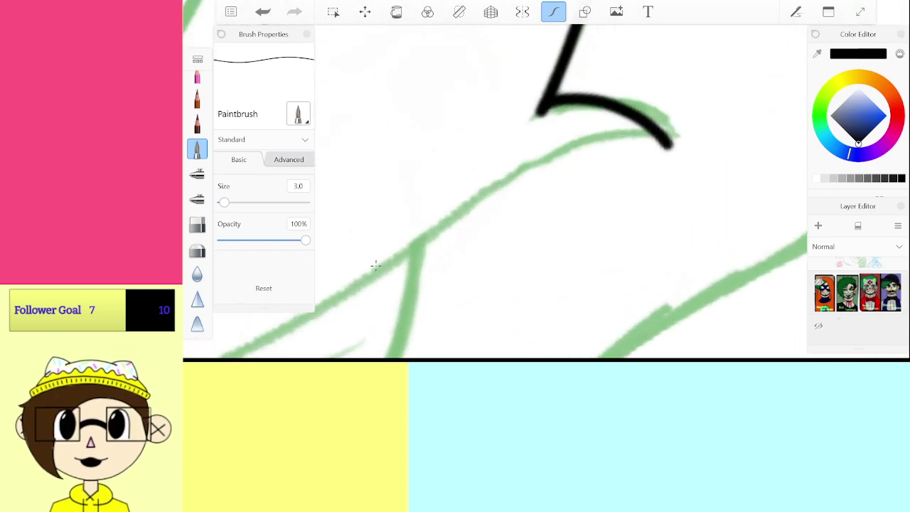
mouse_move(362, 285)
left_mouse_down()
mouse_move(501, 194)
mouse_move(672, 146)
mouse_move(629, 141)
mouse_move(416, 245)
left_mouse_up()
key("ctrl+z")
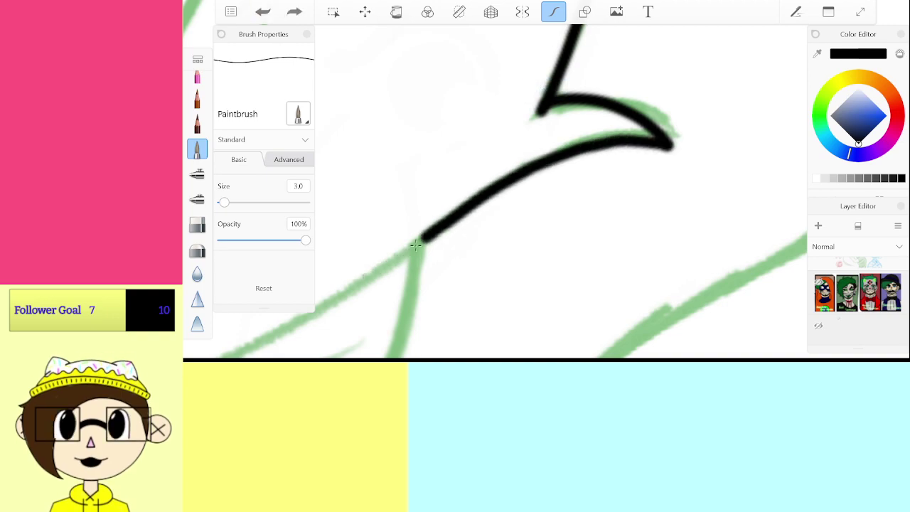
Step: Ink the second side of the small curved tuft on top of the head, following the sketch closely
scroll(562, 192, "down", 5)
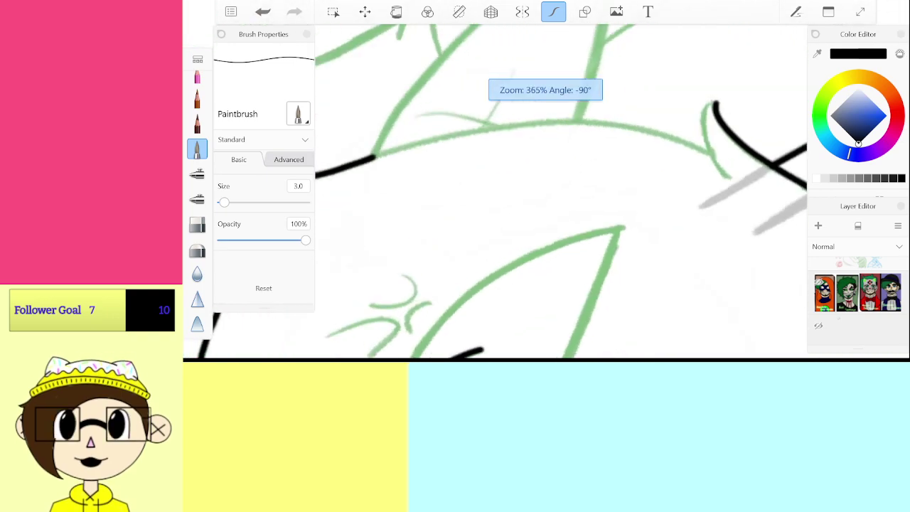
scroll(562, 192, "up", 5)
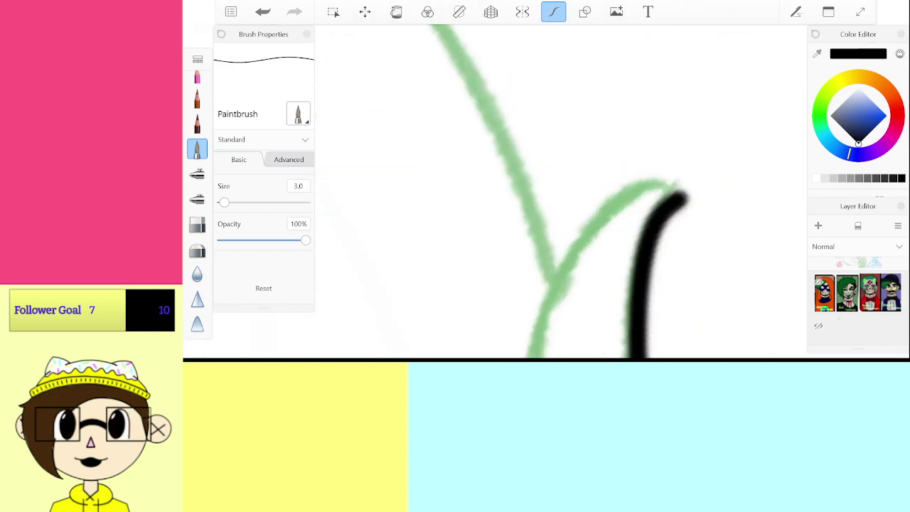
mouse_move(442, 281)
left_mouse_down()
mouse_move(458, 175)
mouse_move(547, 97)
mouse_move(644, 84)
left_mouse_up()
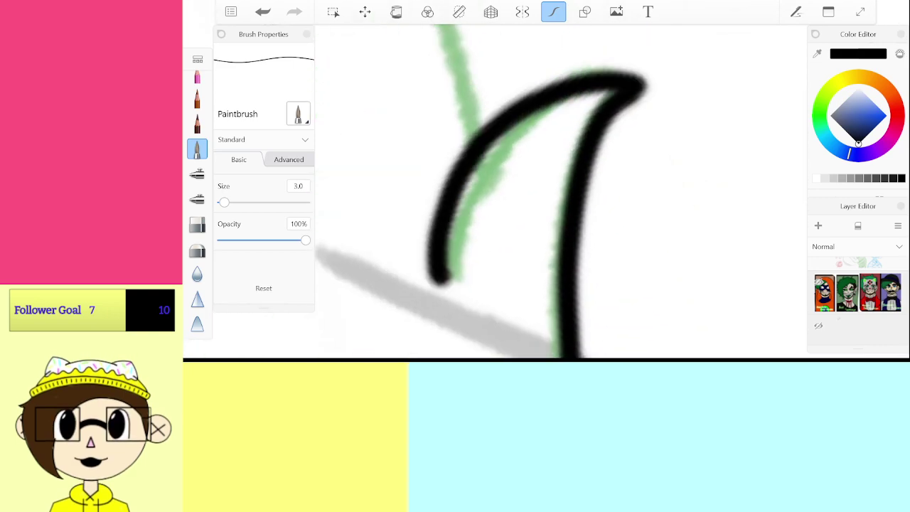
key("ctrl+z")
key("ctrl+shift+z")
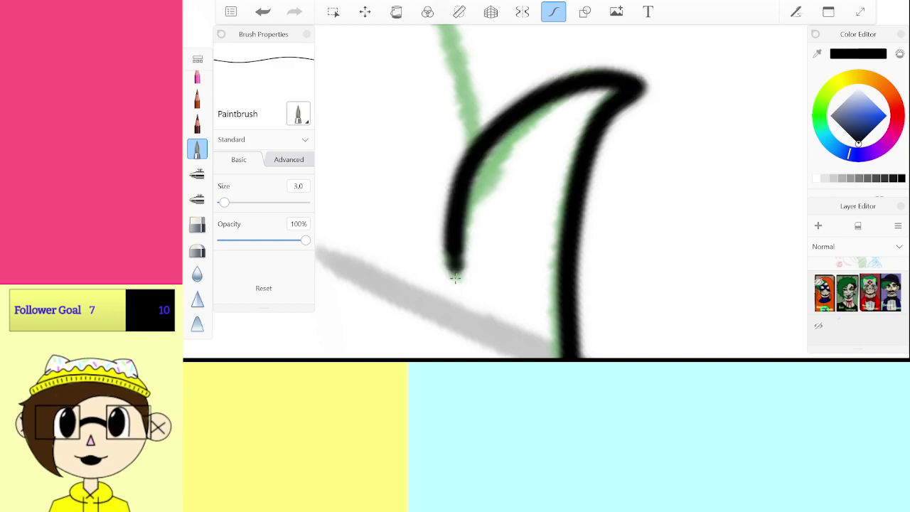
key("ctrl+z")
mouse_move(644, 84)
left_mouse_down()
mouse_move(449, 213)
mouse_move(458, 260)
left_mouse_up()
Step: Ink the arc over the top of the head, joining the back hair line to the tuft
scroll(561, 191, "down", 5)
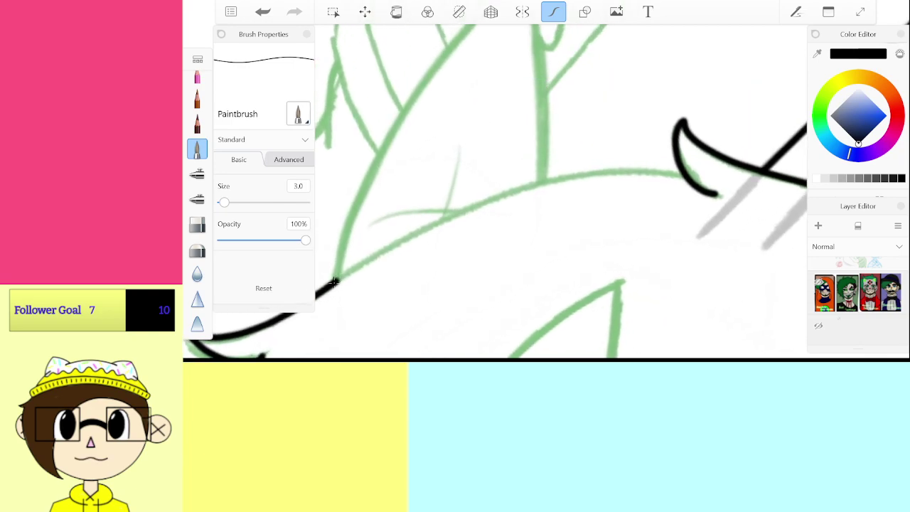
mouse_move(501, 193)
left_mouse_down()
mouse_move(614, 172)
mouse_move(682, 176)
left_mouse_up()
scroll(562, 192, "down", 5)
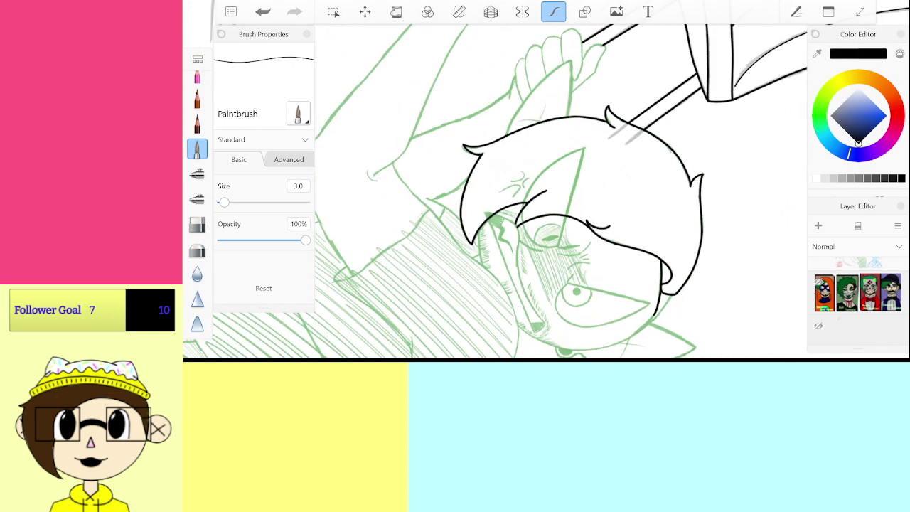
Step: Ink the side-of-head outline from the rounded hair corner past the base of the pointed ear
scroll(562, 192, "down", 2)
scroll(562, 192, "up", 4)
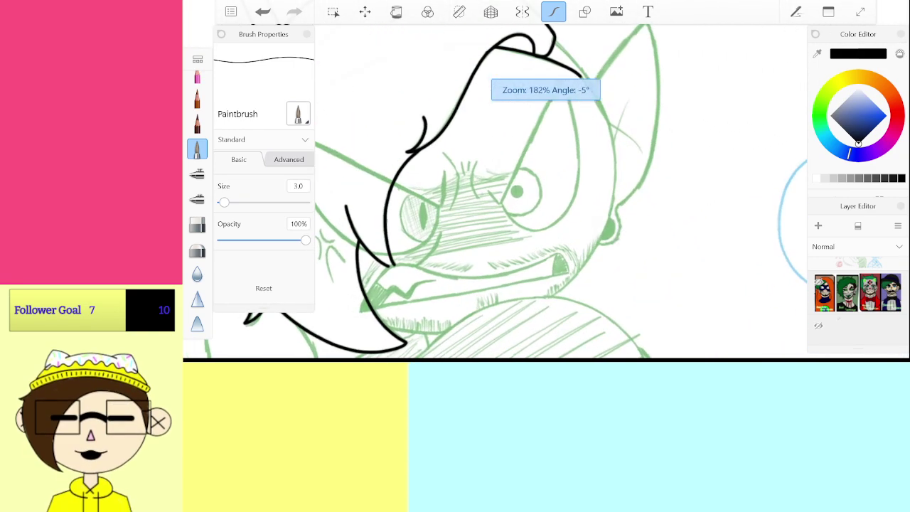
scroll(561, 192, "up", 4)
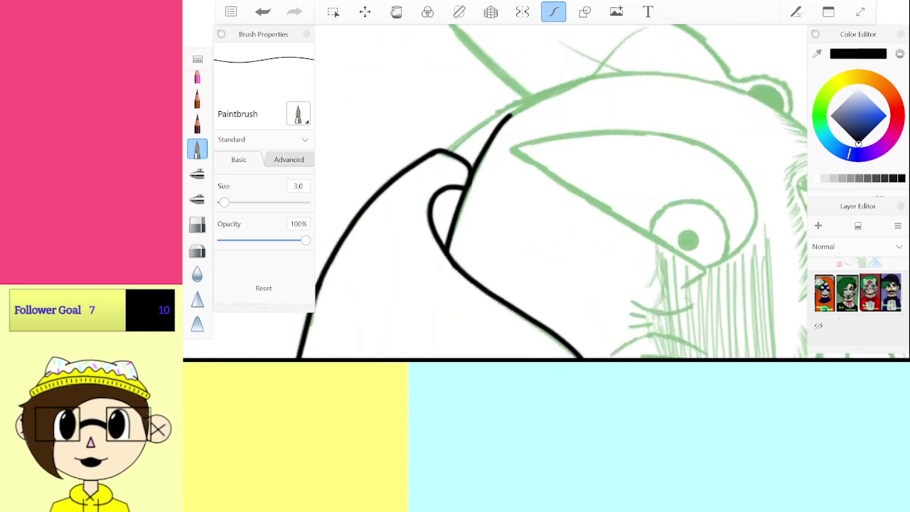
scroll(562, 192, "up", 1)
scroll(562, 192, "down", 1)
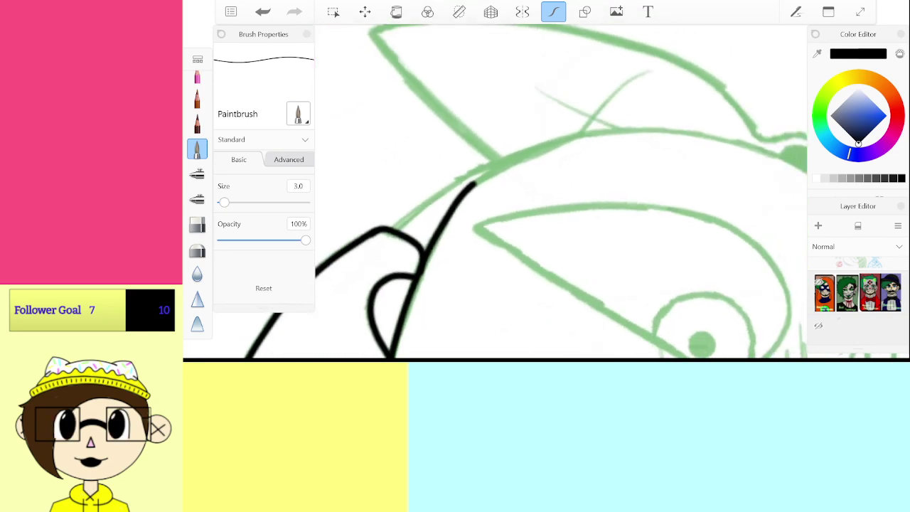
mouse_move(389, 229)
left_mouse_down()
mouse_move(504, 162)
mouse_move(655, 128)
left_mouse_up()
scroll(562, 192, "up", 1)
key("ctrl+z")
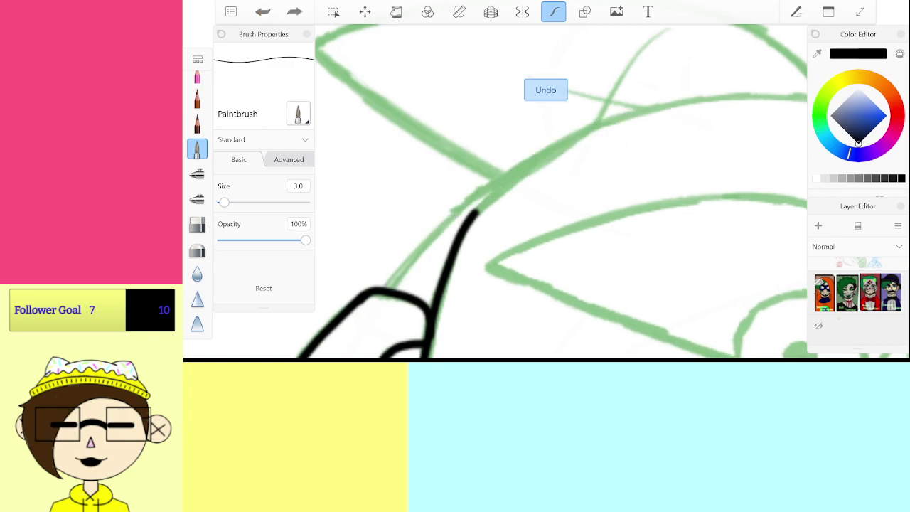
mouse_move(469, 202)
left_mouse_down()
mouse_move(554, 146)
mouse_move(641, 111)
mouse_move(780, 93)
left_mouse_up()
Step: Extend the hairline edge from its open end until it merges with the side-of-head outline
scroll(540, 139, "up", 3)
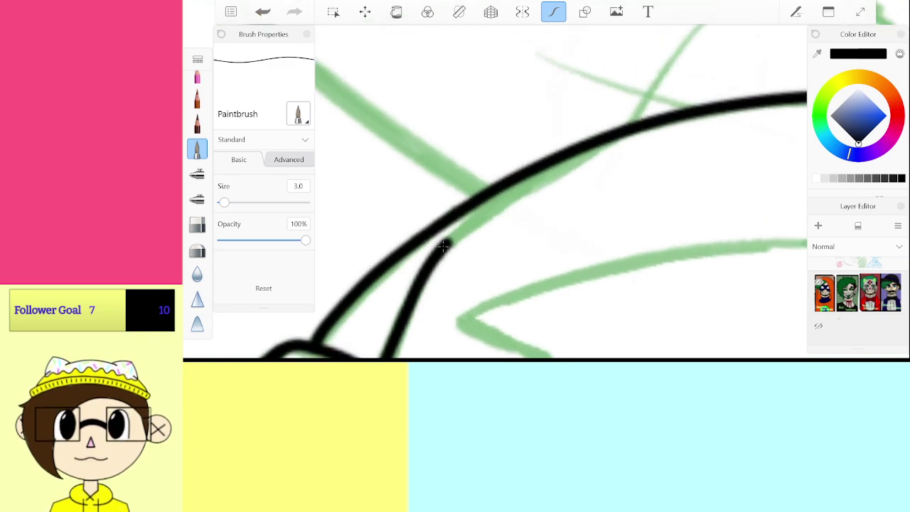
left_click_drag(443, 245, 598, 135)
key("ctrl+z")
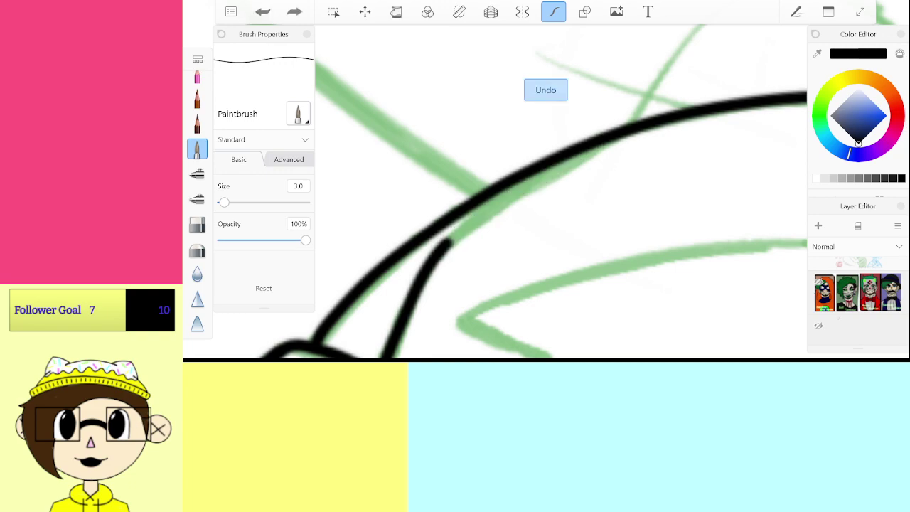
left_click_drag(449, 243, 633, 130)
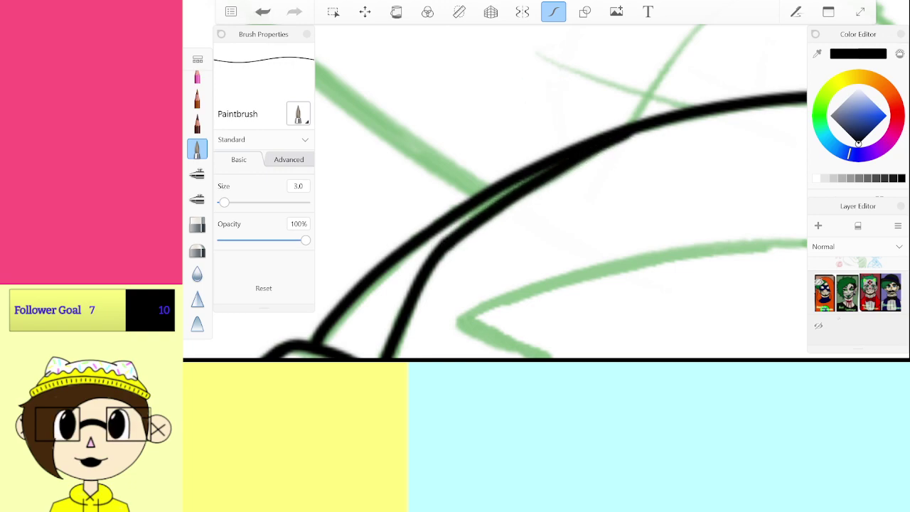
Step: Ink the jawline curve from the side-of-head outline past the earlobe to the shoulder
scroll(546, 192, "down", 10)
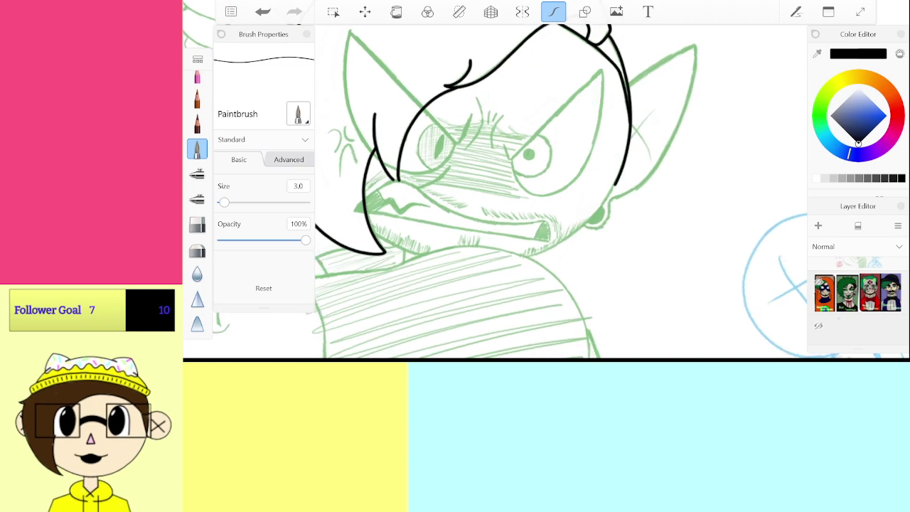
scroll(545, 191, "up", 10)
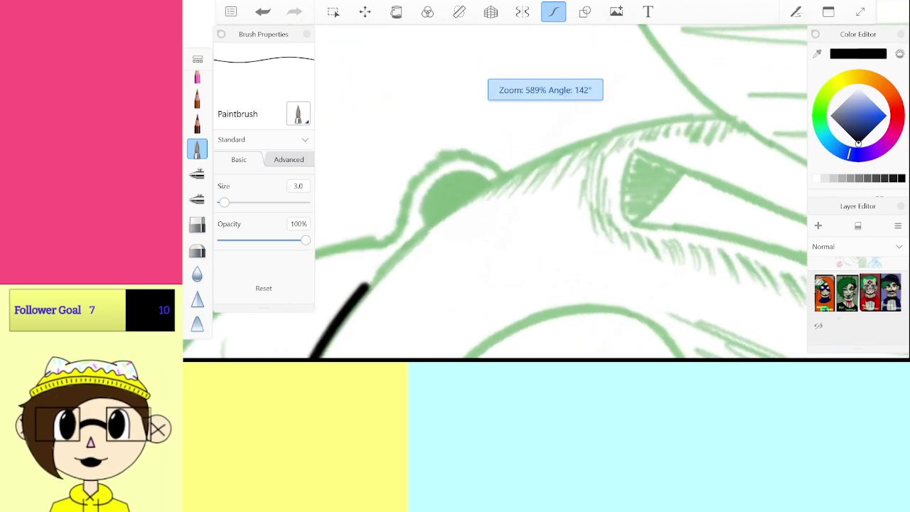
mouse_move(352, 304)
left_mouse_down()
mouse_move(436, 227)
mouse_move(501, 187)
mouse_move(617, 142)
mouse_move(727, 125)
left_mouse_up()
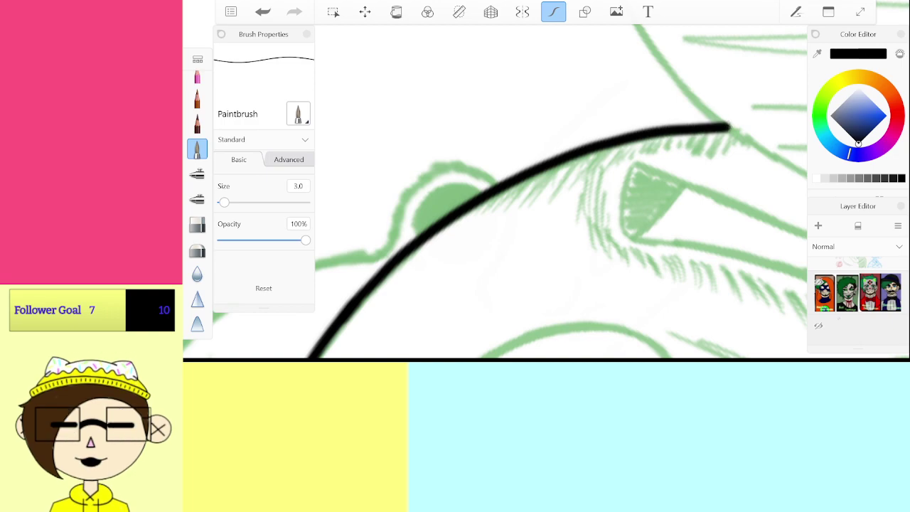
Step: Ink the earlobe curve, starting at the side-of-head outline and running around the lobe into the base of the pointed ear
scroll(561, 192, "up", 2)
scroll(562, 192, "down", 5)
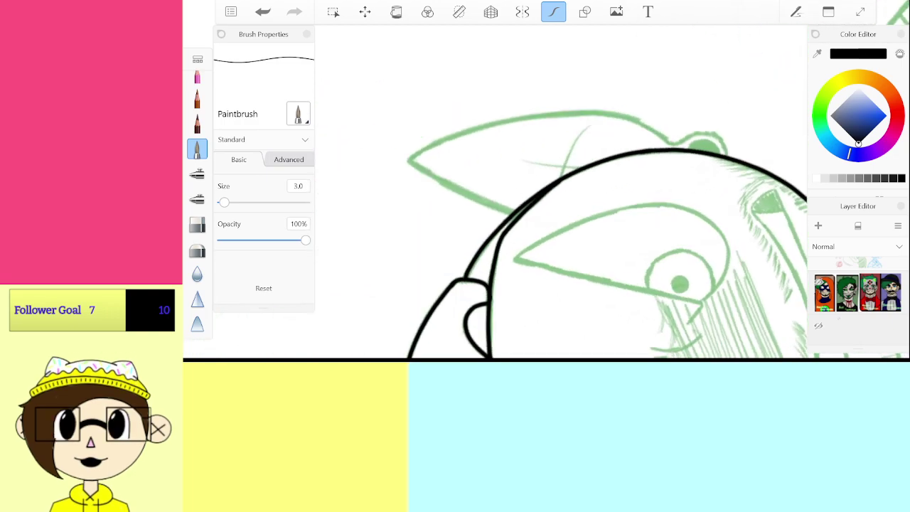
scroll(562, 192, "up", 5)
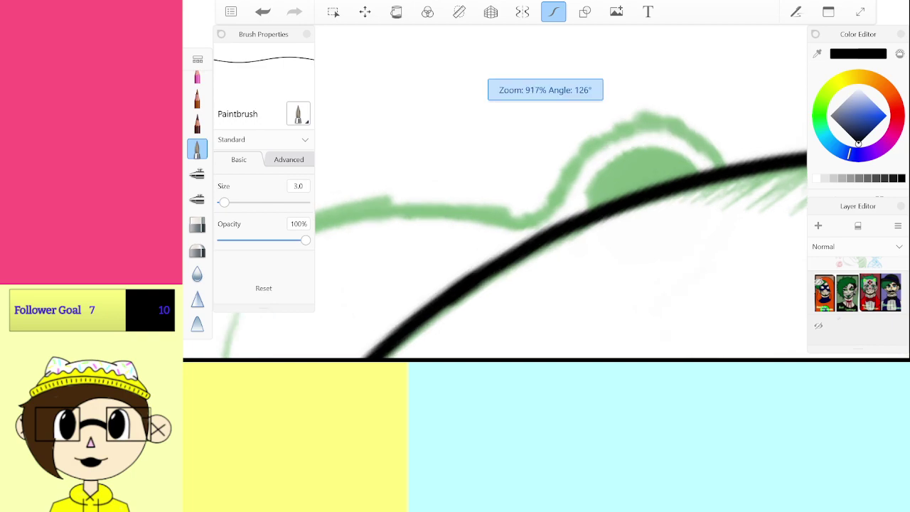
mouse_move(390, 235)
left_mouse_down()
mouse_move(545, 240)
mouse_move(591, 179)
mouse_move(687, 152)
mouse_move(735, 199)
mouse_move(710, 166)
mouse_move(622, 152)
mouse_move(556, 219)
mouse_move(498, 241)
mouse_move(416, 226)
left_mouse_up()
key("ctrl+z")
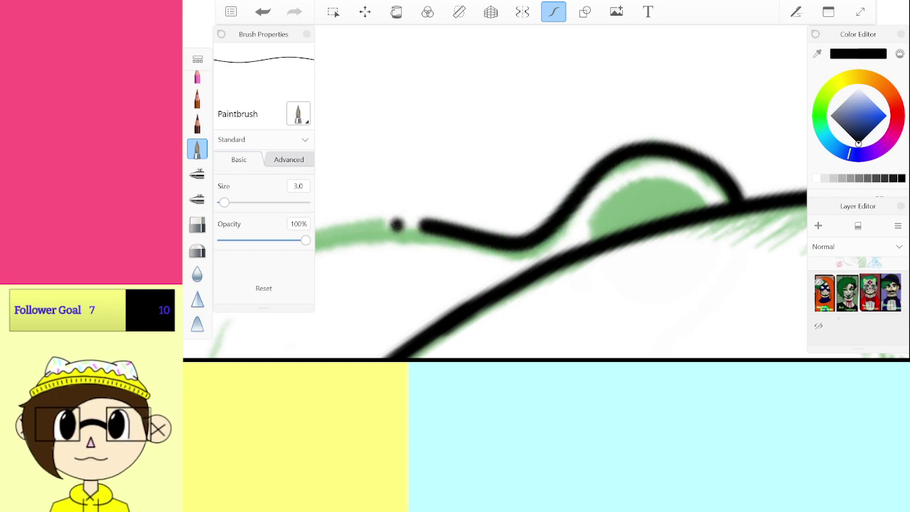
key("ctrl+z")
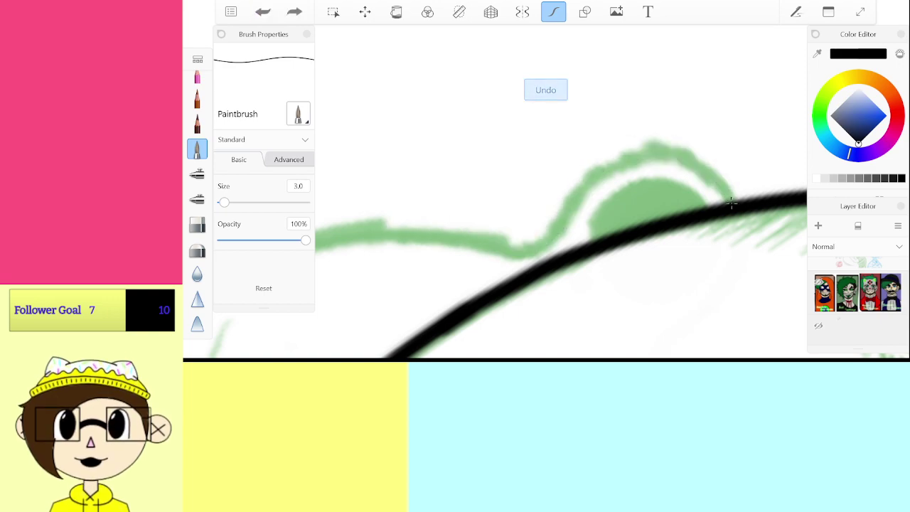
mouse_move(739, 205)
left_mouse_down()
mouse_move(723, 172)
mouse_move(667, 149)
mouse_move(619, 164)
mouse_move(525, 245)
mouse_move(426, 233)
left_mouse_up()
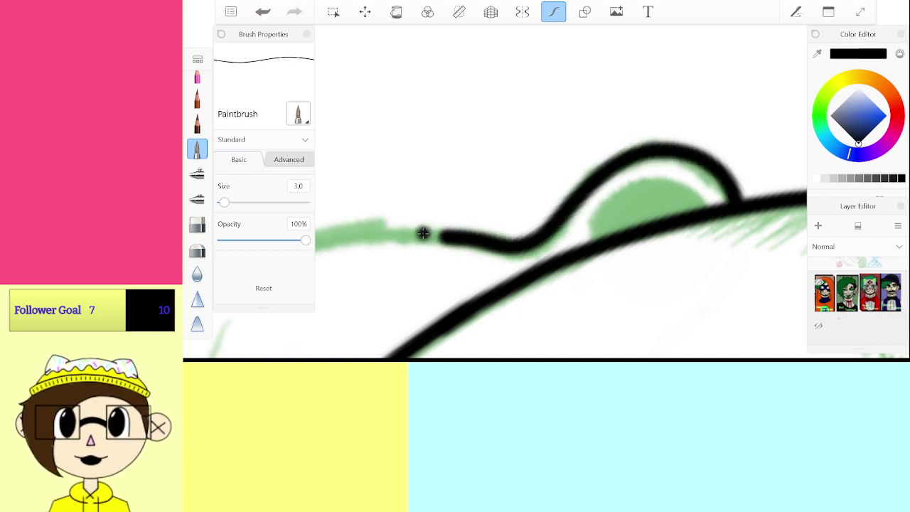
Step: Ink the ear's long lower edge from the pointed tip down to the earlobe line
scroll(561, 192, "down", 4)
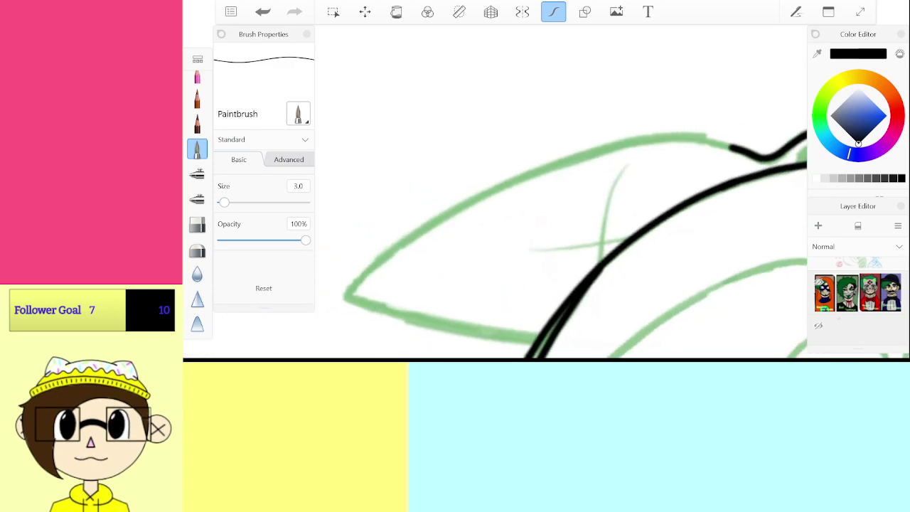
mouse_move(350, 292)
left_mouse_down()
mouse_move(392, 249)
mouse_move(487, 189)
mouse_move(583, 153)
mouse_move(668, 137)
mouse_move(733, 150)
left_mouse_up()
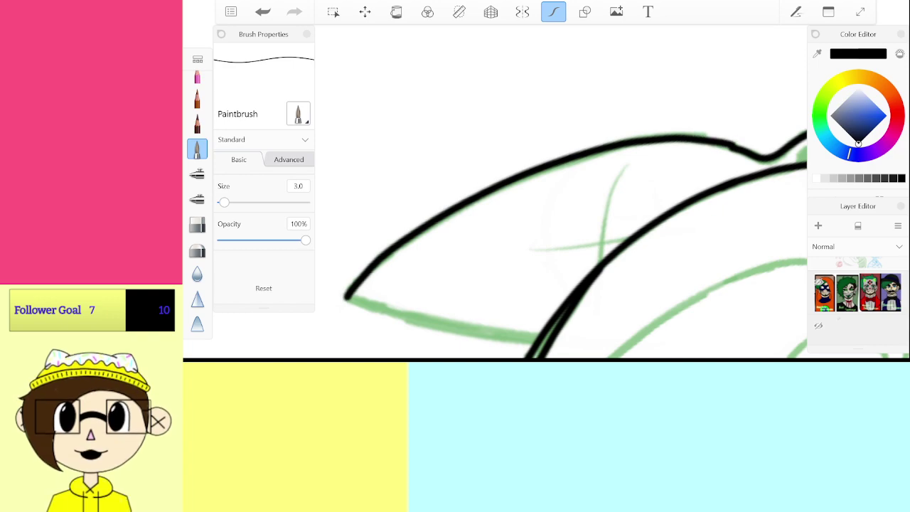
key("ctrl+z")
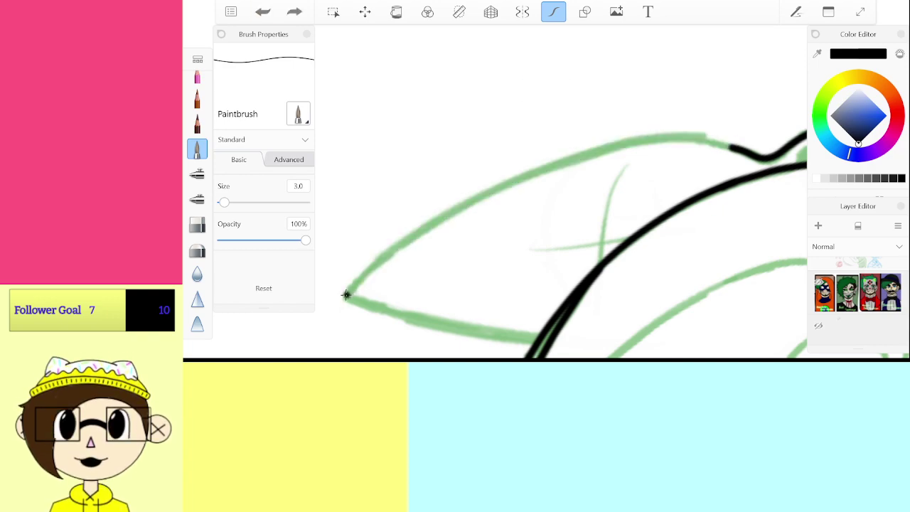
mouse_move(346, 296)
left_mouse_down()
mouse_move(423, 232)
mouse_move(482, 200)
mouse_move(578, 158)
mouse_move(673, 141)
left_mouse_up()
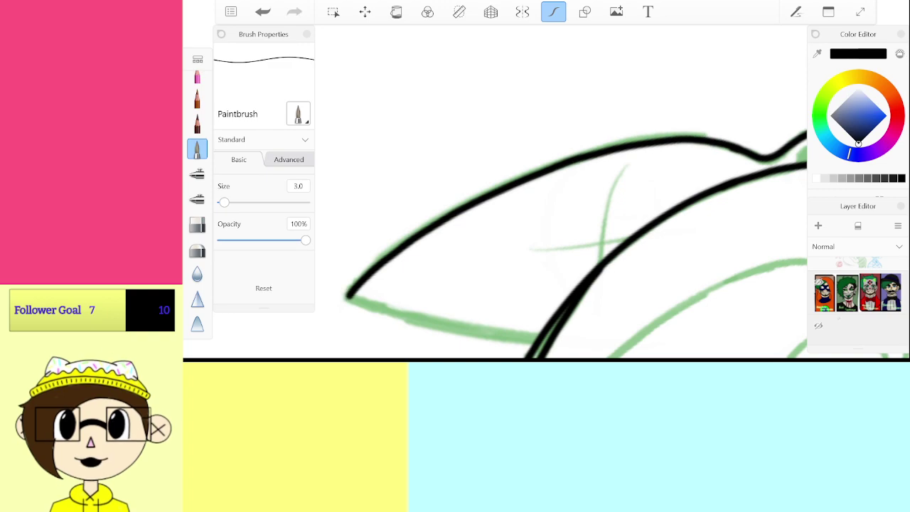
Step: Ink the ear's upper edge from the head outline to the pointed tip, closing the ear shape
scroll(546, 192, "up", 3)
scroll(546, 192, "up", 3)
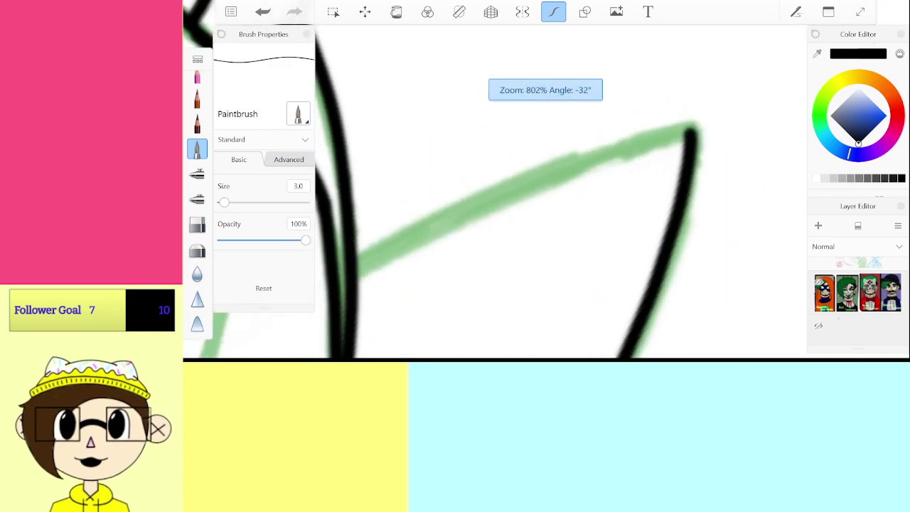
mouse_move(354, 274)
left_mouse_down()
mouse_move(541, 176)
mouse_move(687, 130)
left_mouse_up()
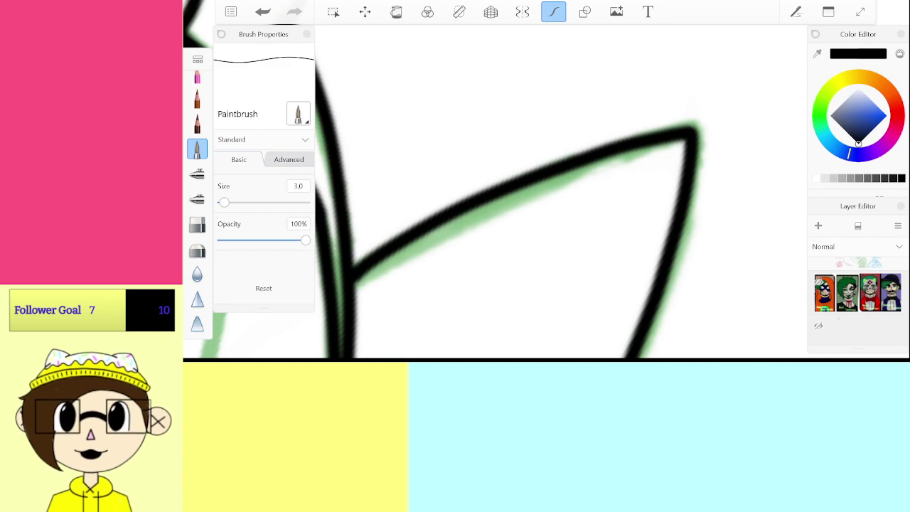
scroll(567, 145, "down", 8)
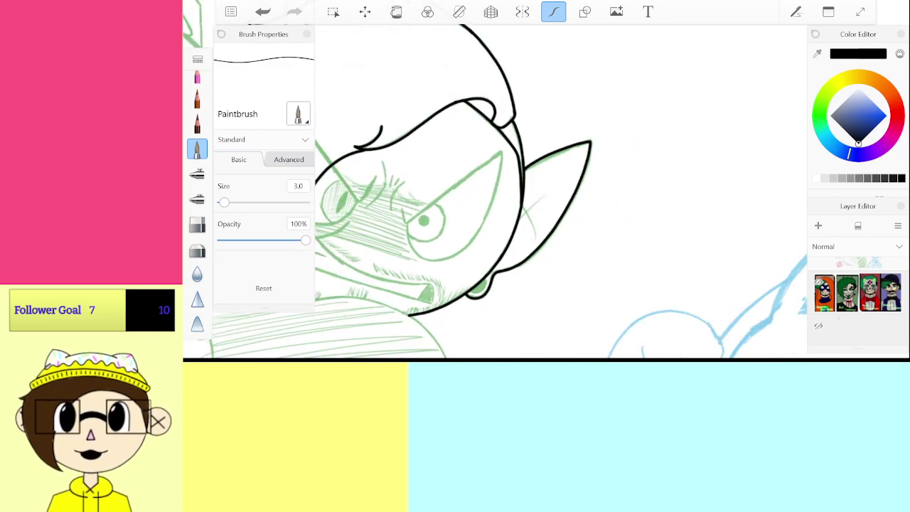
Step: Ink both edges of the other pointed ear beside the raised hand, meeting at the tip
scroll(739, 157, "down", 4)
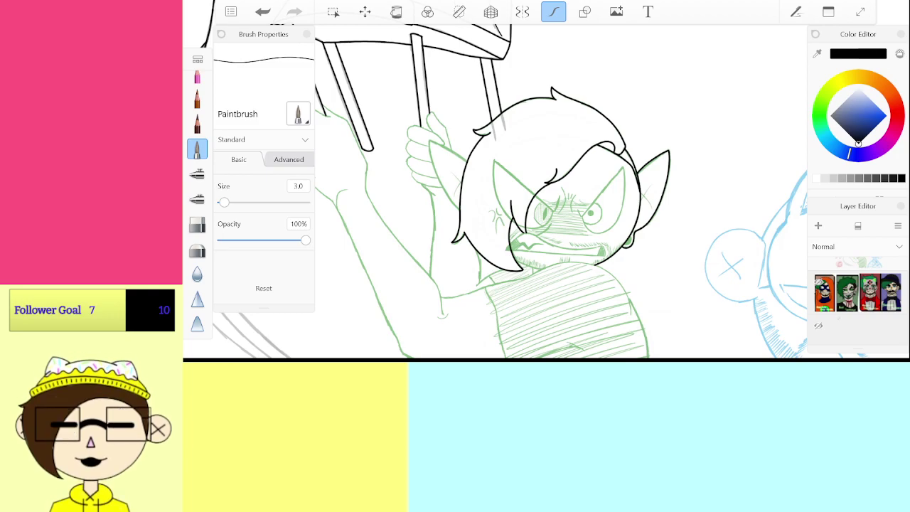
scroll(455, 175, "up", 10)
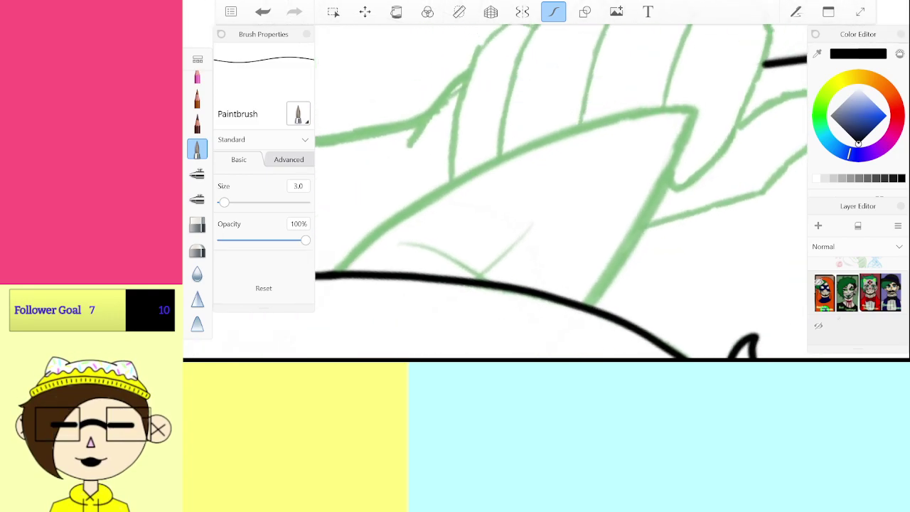
mouse_move(339, 271)
left_mouse_down()
mouse_move(381, 230)
mouse_move(529, 149)
mouse_move(611, 119)
mouse_move(697, 108)
left_mouse_up()
scroll(561, 192, "up", 4)
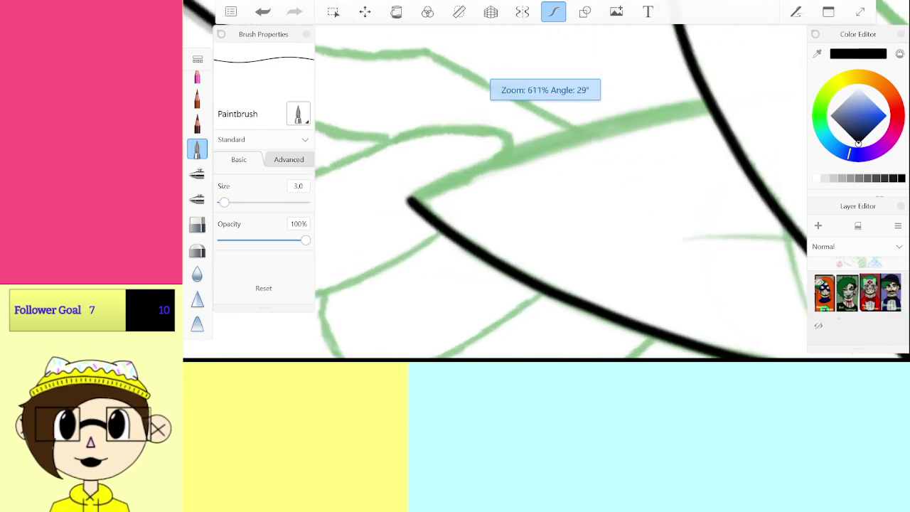
left_click_drag(411, 220, 668, 106)
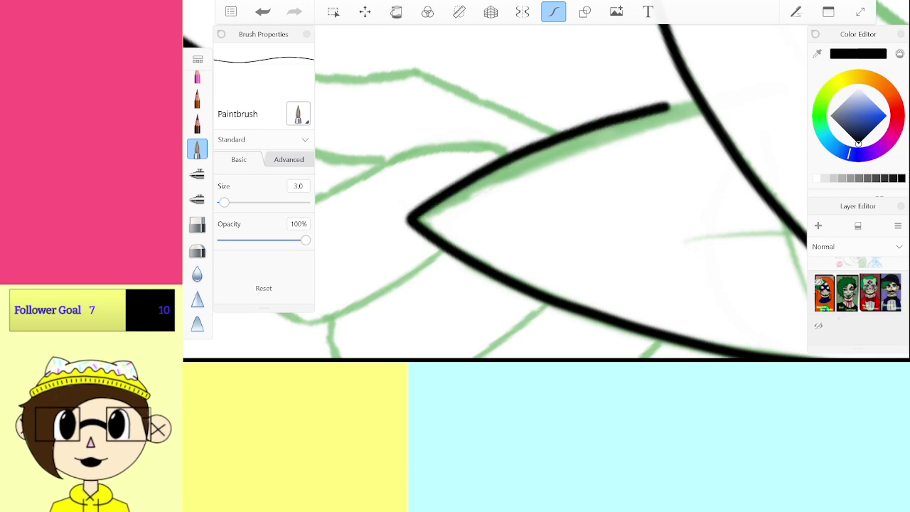
scroll(561, 192, "down", 8)
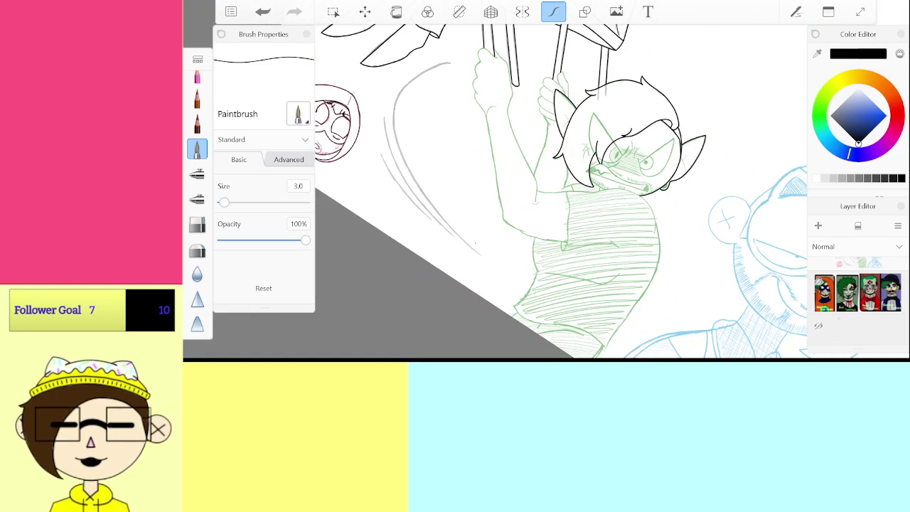
scroll(626, 157, "up", 3)
mouse_move(631, 110)
left_mouse_down()
mouse_move(581, 212)
mouse_move(555, 108)
left_mouse_up()
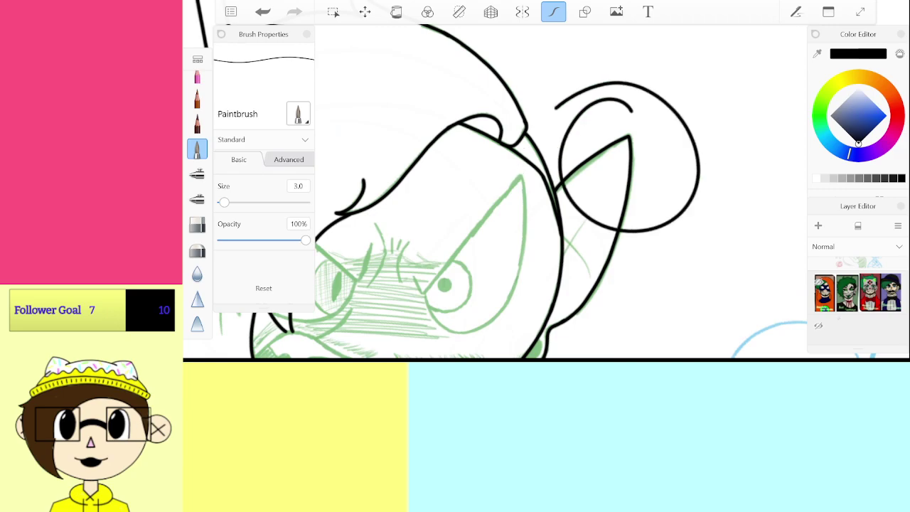
key("ctrl+z")
scroll(491, 190, "down", 3)
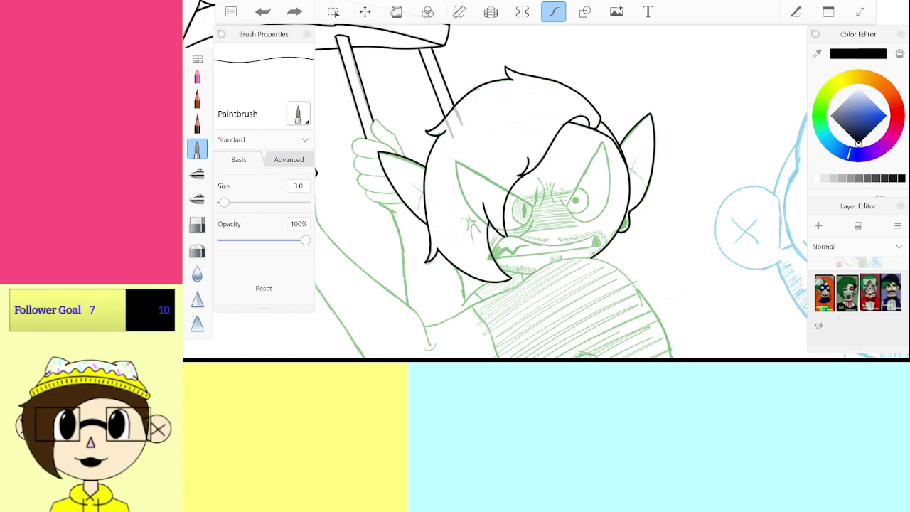
Step: Ink the straight slanted upper lid of the fully visible eye, with the short hook at its inner corner
scroll(578, 161, "up", 8)
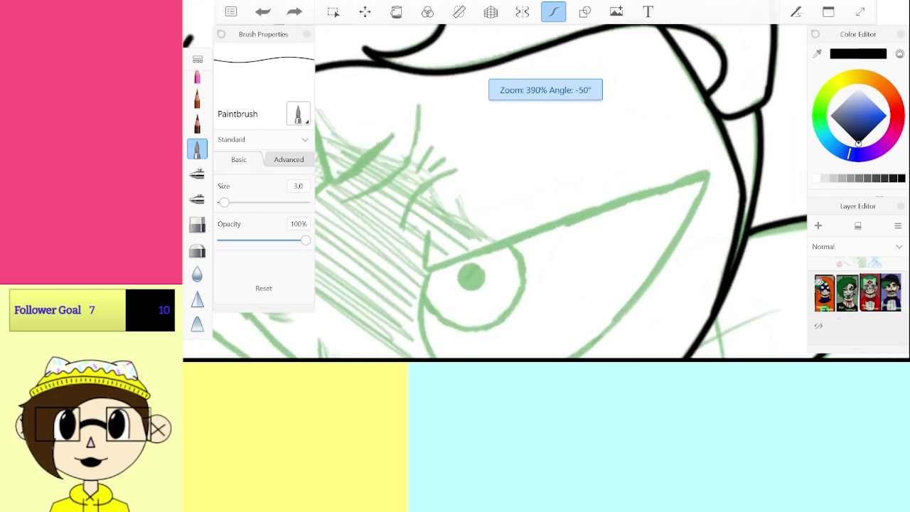
scroll(561, 191, "up", 1)
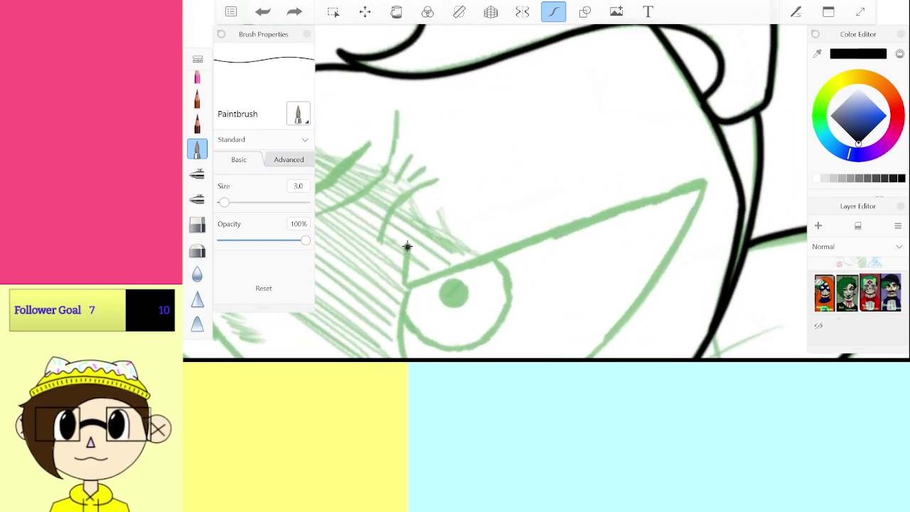
mouse_move(408, 245)
left_mouse_down()
mouse_move(403, 282)
mouse_move(704, 182)
left_mouse_up()
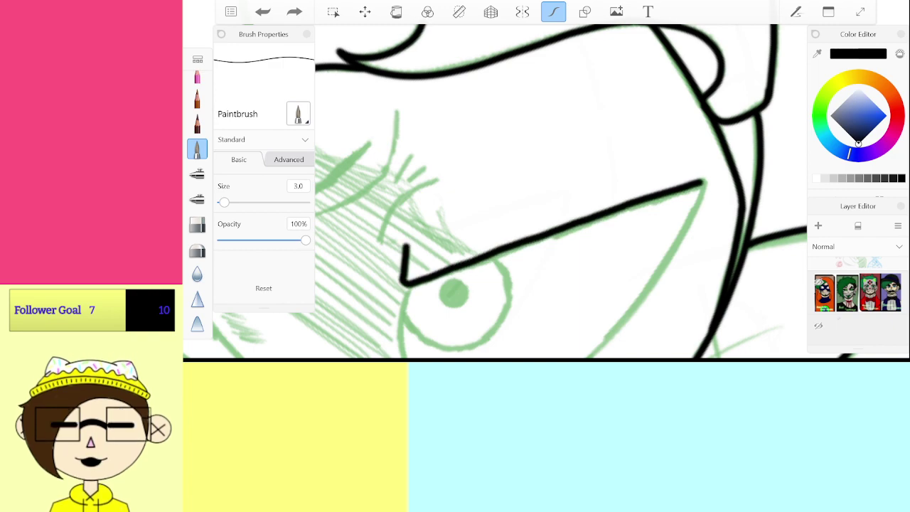
scroll(498, 206, "up", 1)
key("ctrl+z")
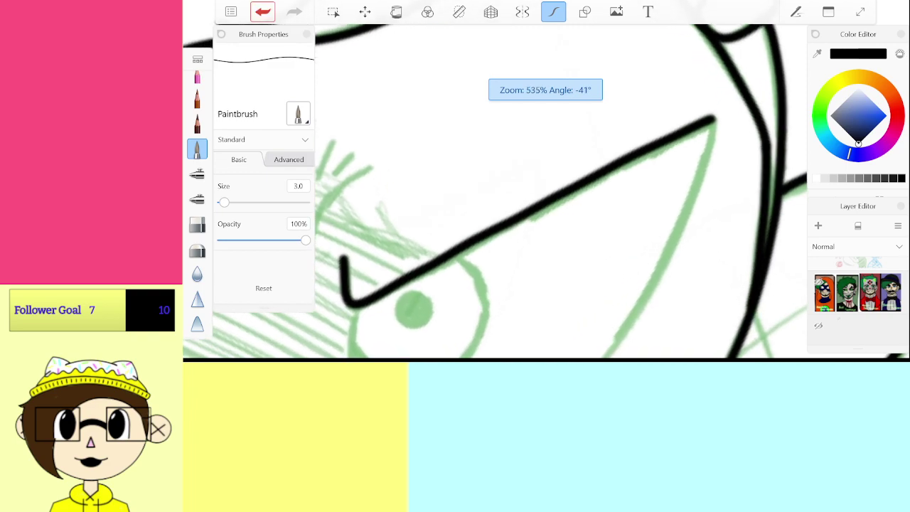
mouse_move(367, 247)
left_mouse_down()
mouse_move(368, 286)
mouse_move(386, 287)
mouse_move(723, 132)
left_mouse_up()
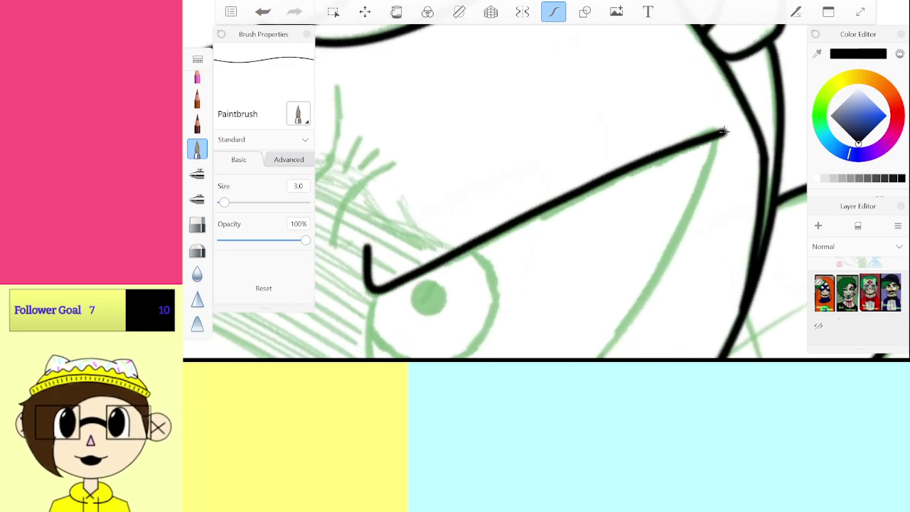
scroll(498, 206, "up", 1)
key("ctrl+z")
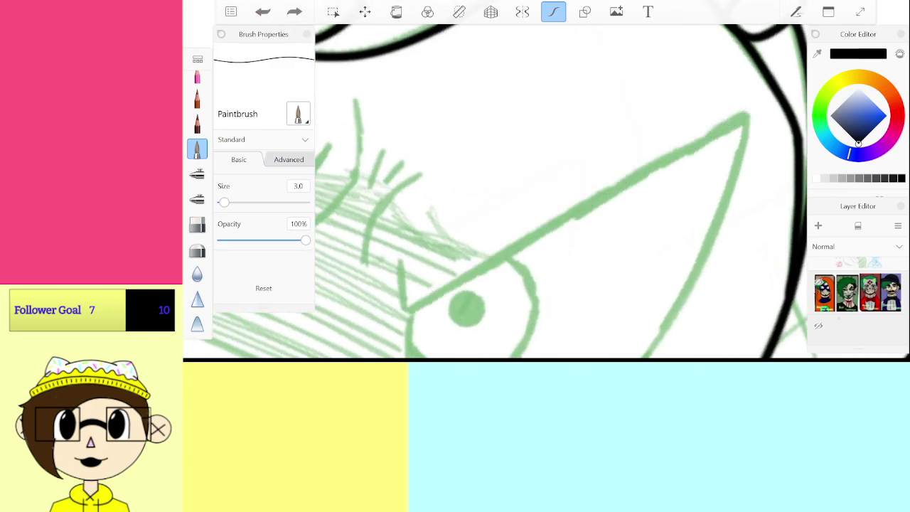
mouse_move(743, 116)
left_mouse_down()
mouse_move(411, 305)
mouse_move(403, 305)
mouse_move(399, 250)
left_mouse_up()
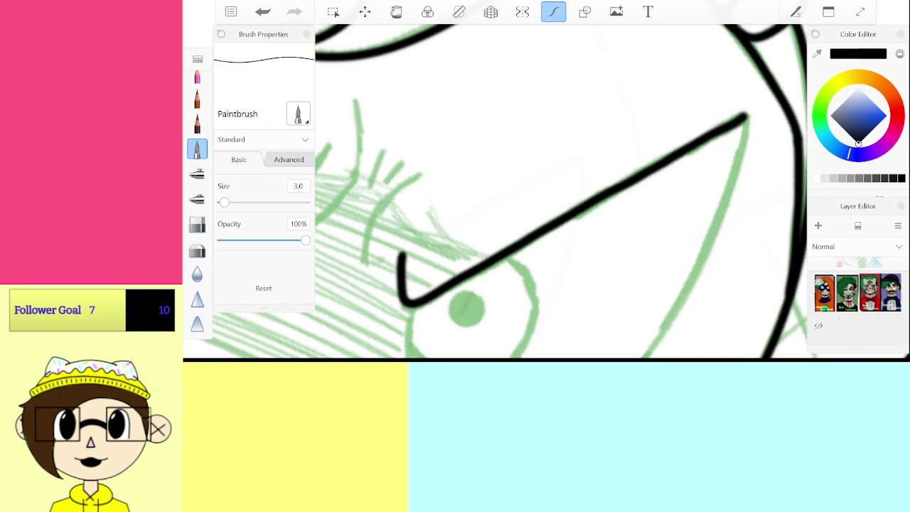
scroll(502, 163, "down", 6)
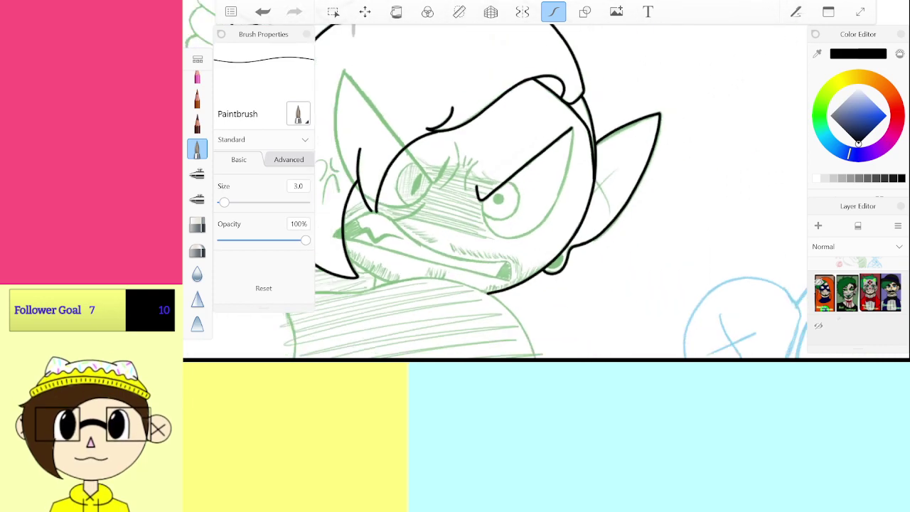
Step: Ink the slanted upper lid of the eye behind the hair, ending in a short hook at the inner corner
scroll(495, 189, "up", 6)
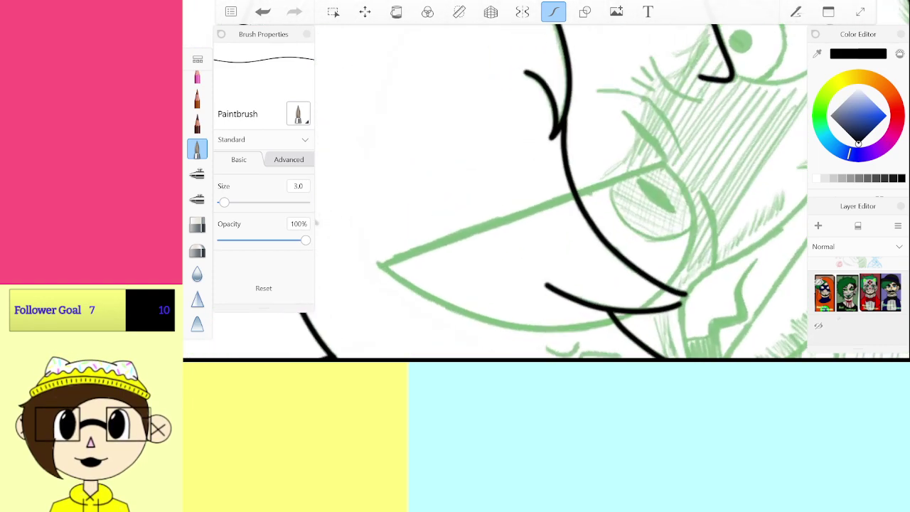
left_click_drag(324, 323, 407, 284)
left_click_drag(524, 231, 651, 174)
left_click_drag(699, 133, 650, 93)
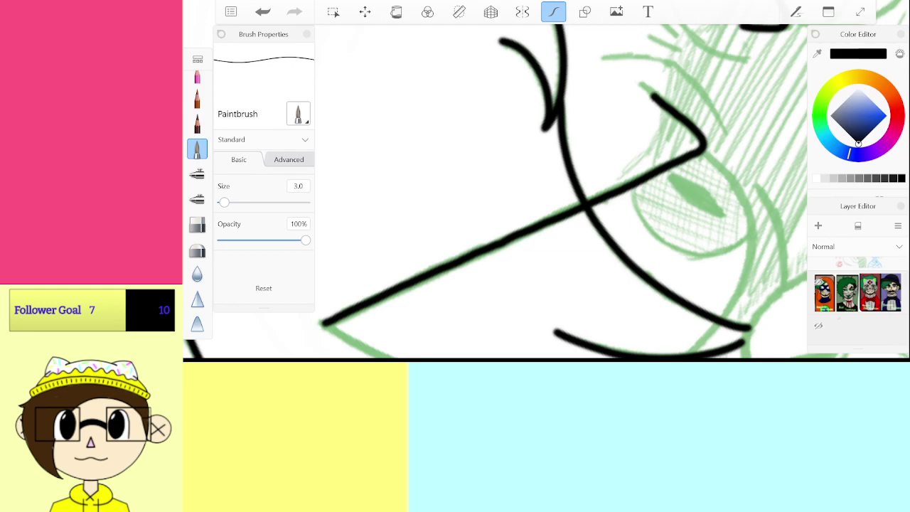
scroll(561, 191, "down", 5)
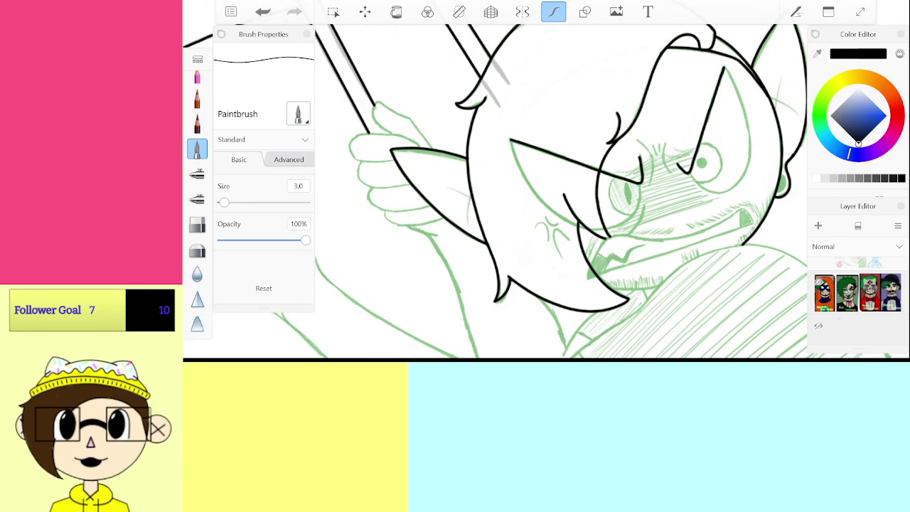
scroll(562, 190, "up", 5)
scroll(562, 190, "down", 2)
scroll(562, 191, "down", 3)
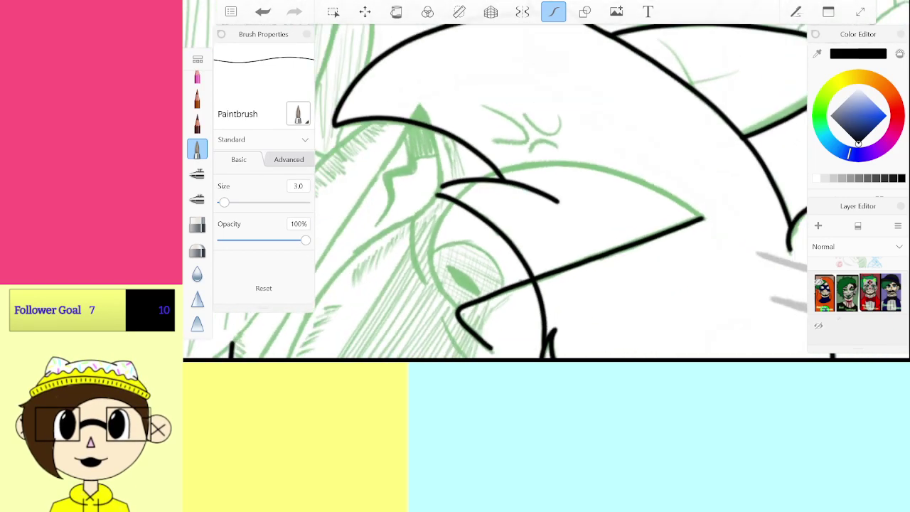
scroll(562, 190, "down", 3)
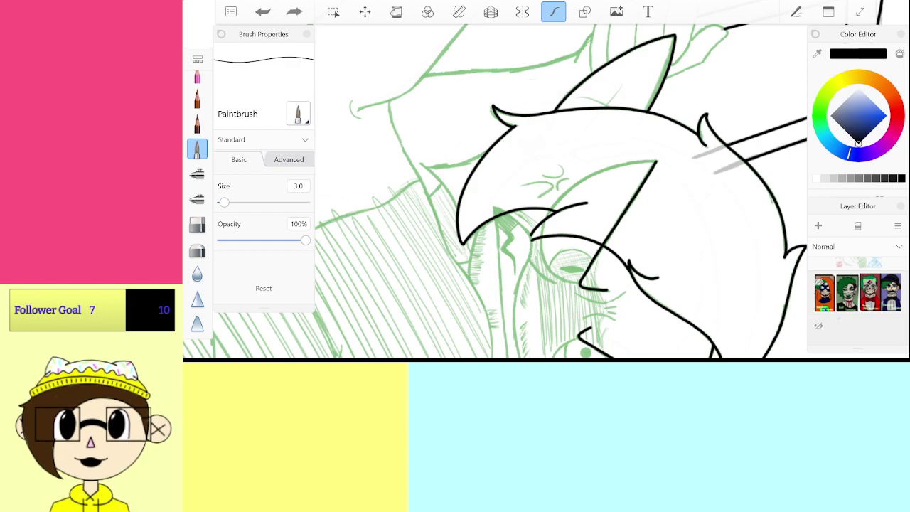
Step: Set the brush size to 2.0 and ink the upper lip line from the mouth corner under the hair to the bang tips
scroll(562, 192, "up", 4)
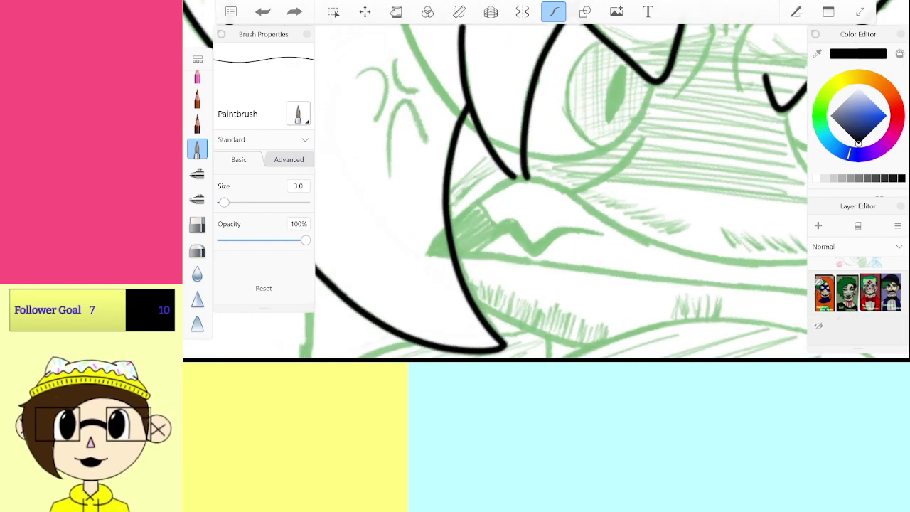
left_click(299, 186)
left_click(367, 258)
left_click(407, 291)
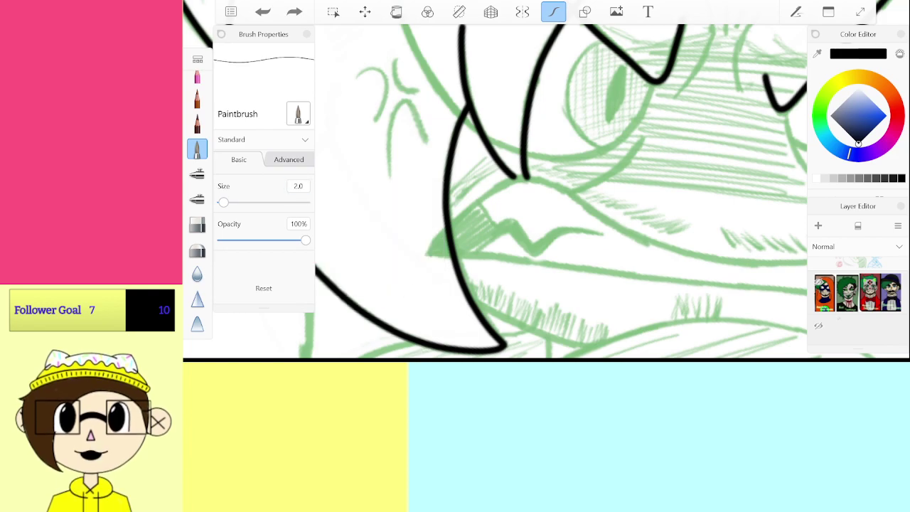
scroll(562, 191, "up", 4)
mouse_move(372, 295)
left_mouse_down()
mouse_move(519, 207)
mouse_move(636, 164)
left_mouse_up()
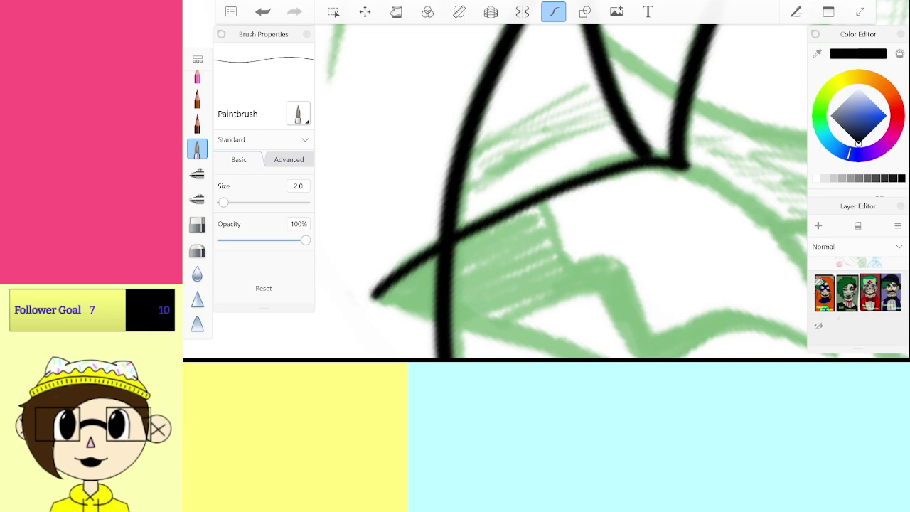
Step: Continue inking the upper lip line from the bang tips with a short first section across the face
scroll(544, 191, "down", 4)
scroll(545, 190, "down", 1)
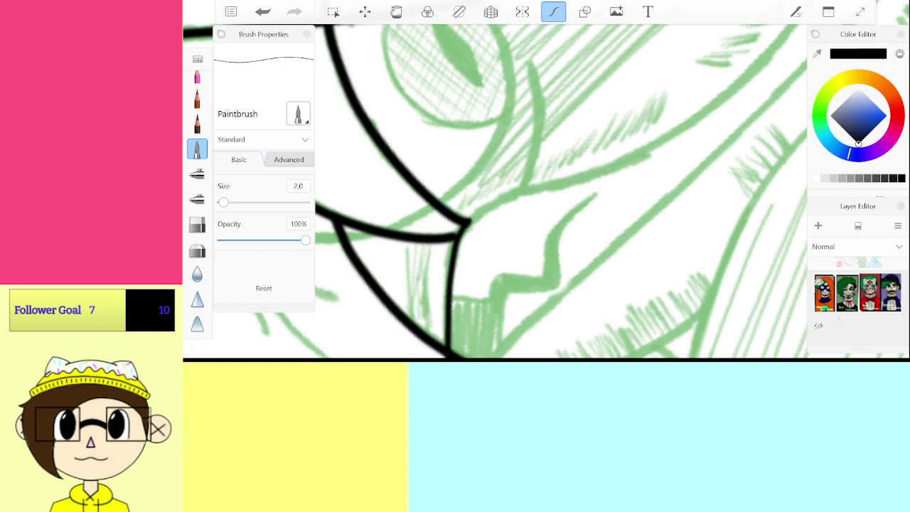
scroll(561, 190, "up", 2)
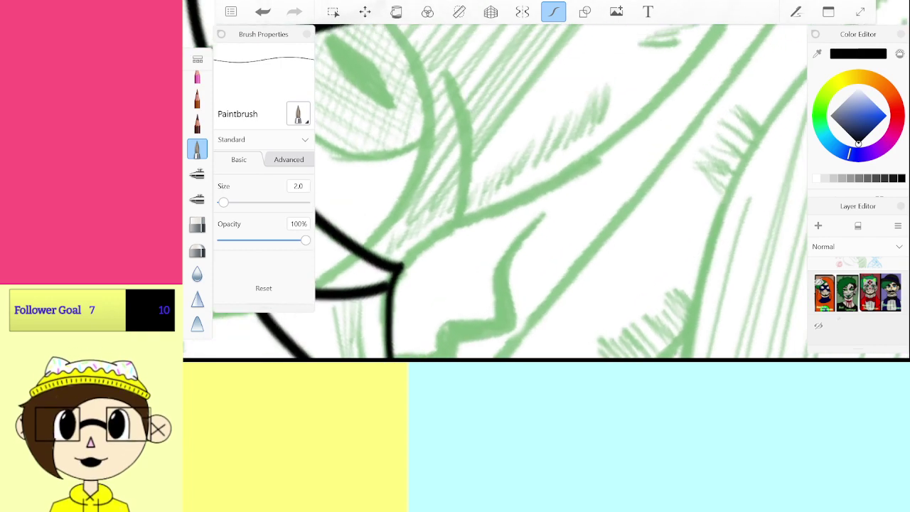
left_click_drag(426, 246, 566, 178)
scroll(562, 191, "down", 3)
scroll(562, 191, "up", 3)
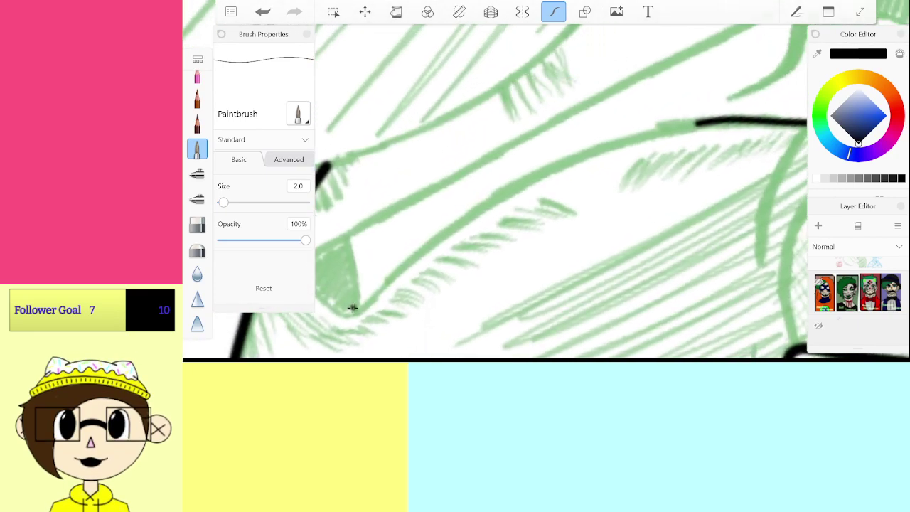
left_click_drag(344, 317, 373, 302)
mouse_move(423, 251)
left_mouse_down()
mouse_move(538, 175)
mouse_move(696, 122)
left_mouse_up()
key("ctrl+z")
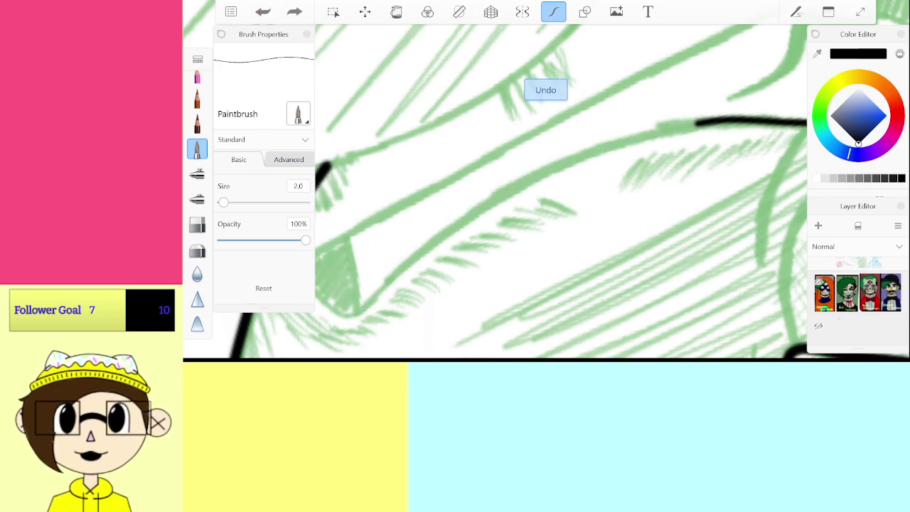
Step: Ink the long arched stretch of the upper lip from the far end of the mouth to the inked section near the bangs
left_click_drag(361, 310, 389, 283)
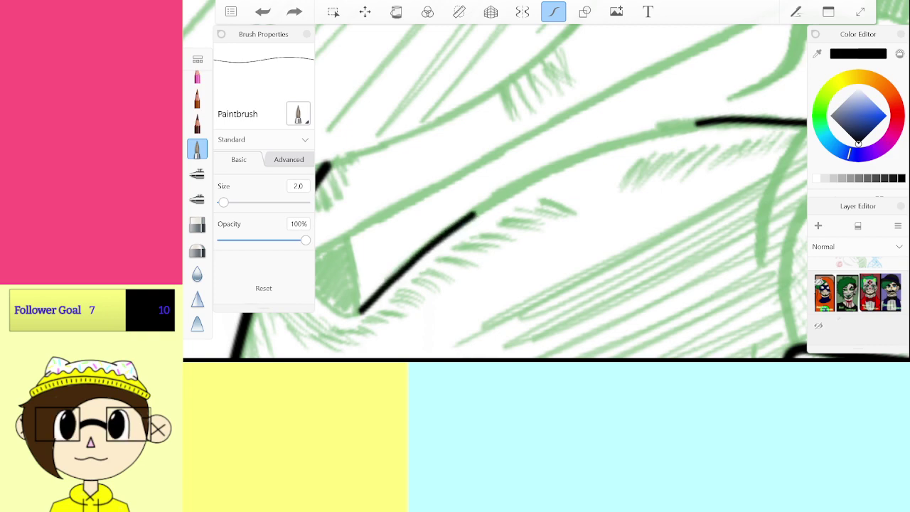
left_click_drag(475, 213, 654, 132)
left_click_drag(806, 123, 878, 116)
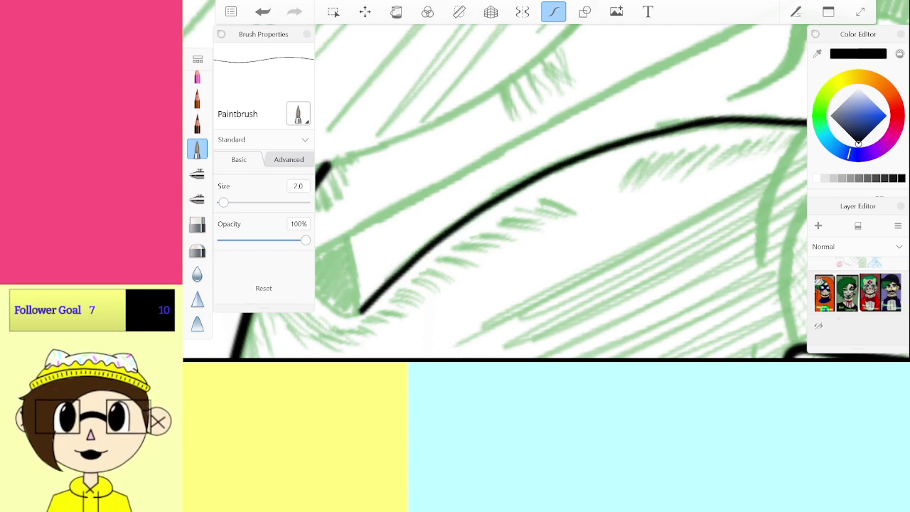
Step: Ink the rounded far corner of the mouth, curving from the upper lip's end around the shaded green patch
scroll(562, 192, "down", 5)
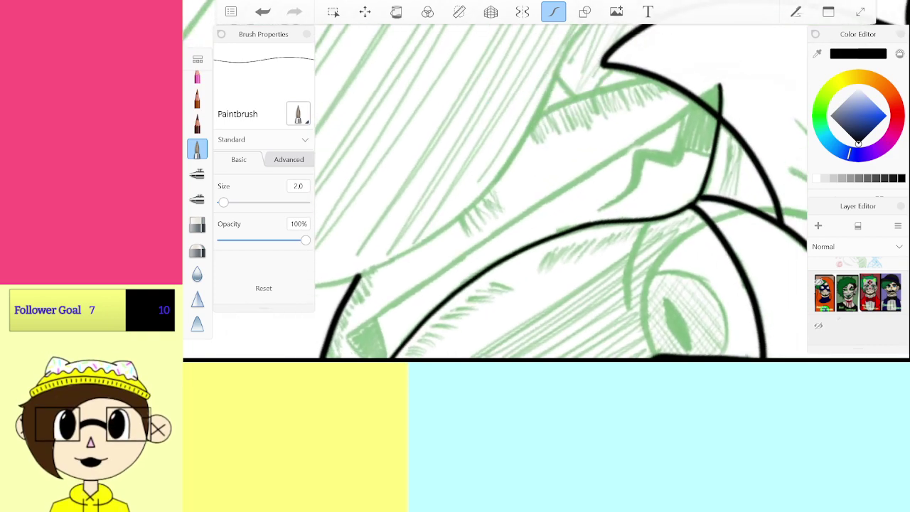
scroll(561, 192, "up", 10)
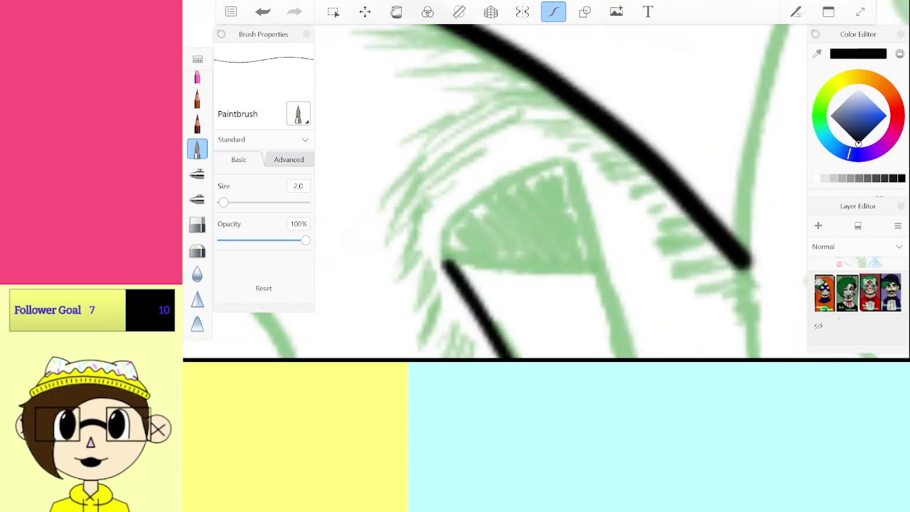
mouse_move(706, 119)
left_mouse_down()
mouse_move(586, 133)
mouse_move(494, 165)
mouse_move(453, 201)
mouse_move(429, 245)
mouse_move(432, 291)
left_mouse_up()
scroll(561, 192, "down", 5)
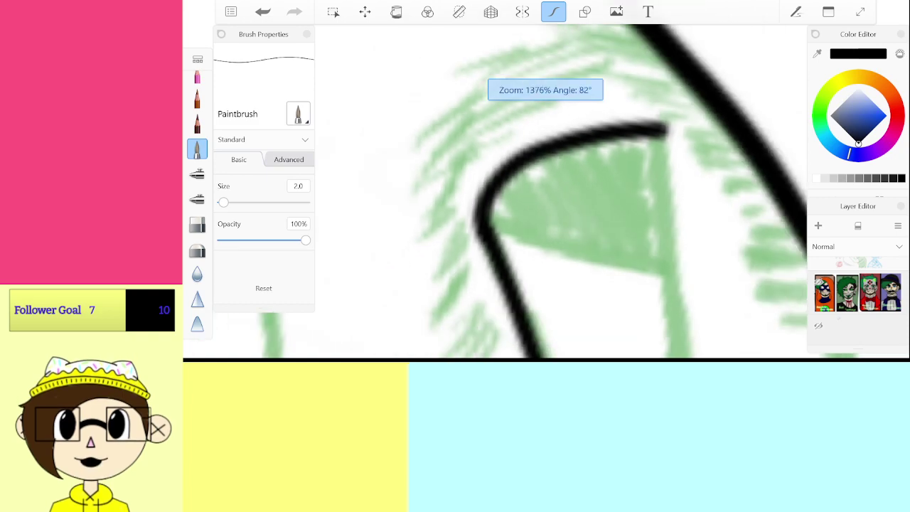
Step: Ink the straight lower lip line from the pointed mouth corner under the hair to the rounded far corner, closing the mouth outline
scroll(562, 192, "down", 10)
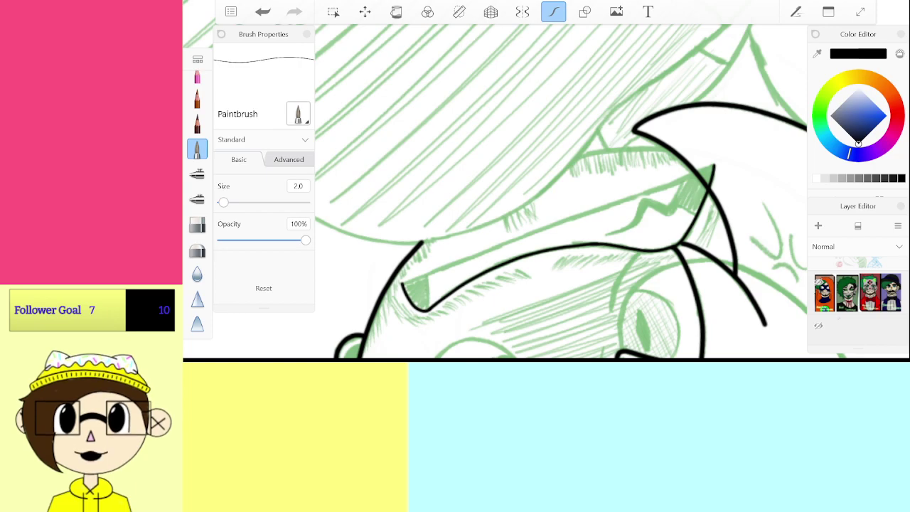
scroll(533, 189, "down", 3)
scroll(561, 192, "down", 3)
scroll(561, 192, "up", 4)
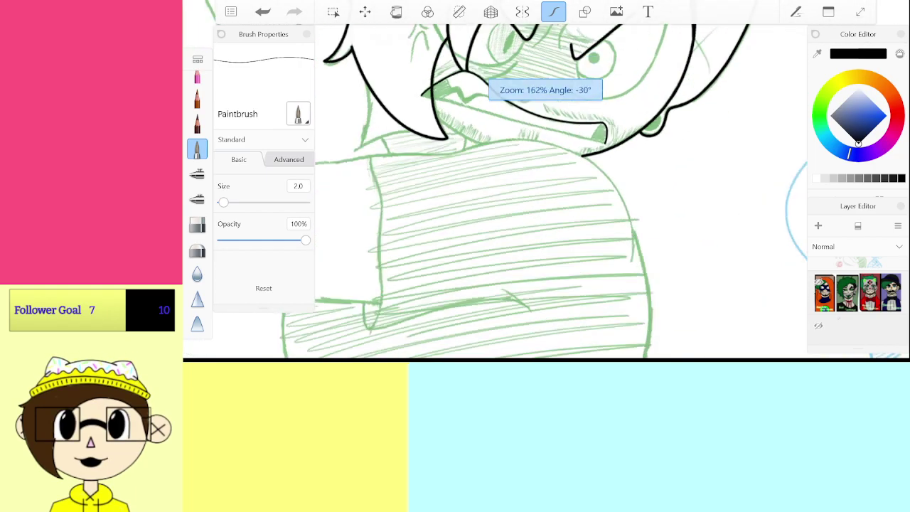
scroll(562, 192, "down", 1)
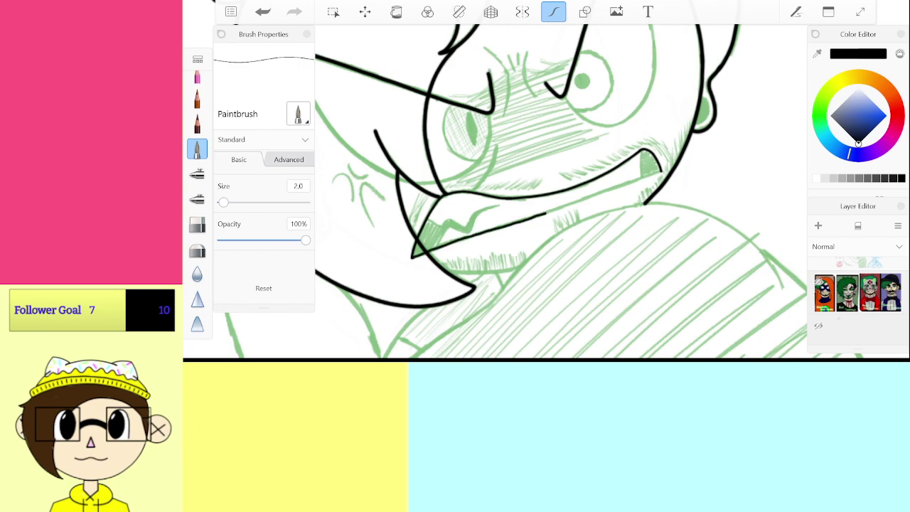
left_click_drag(648, 177, 661, 173)
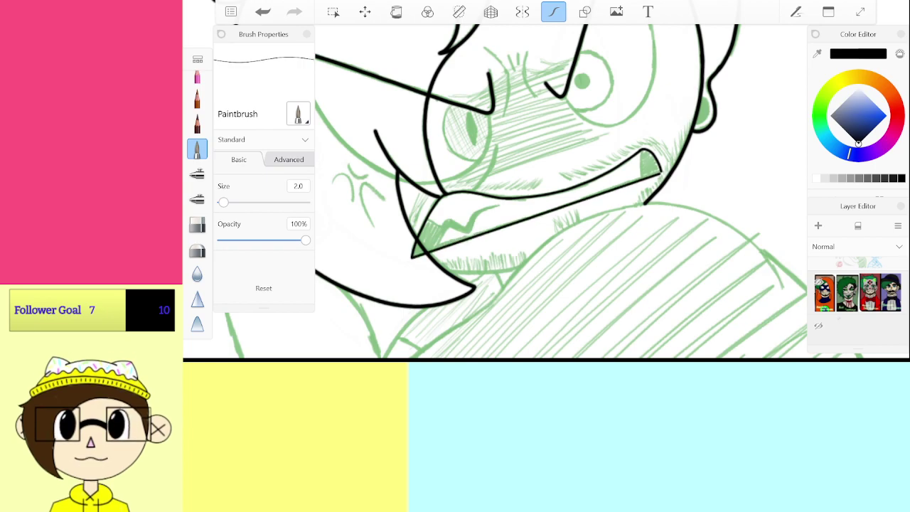
key("ctrl+z")
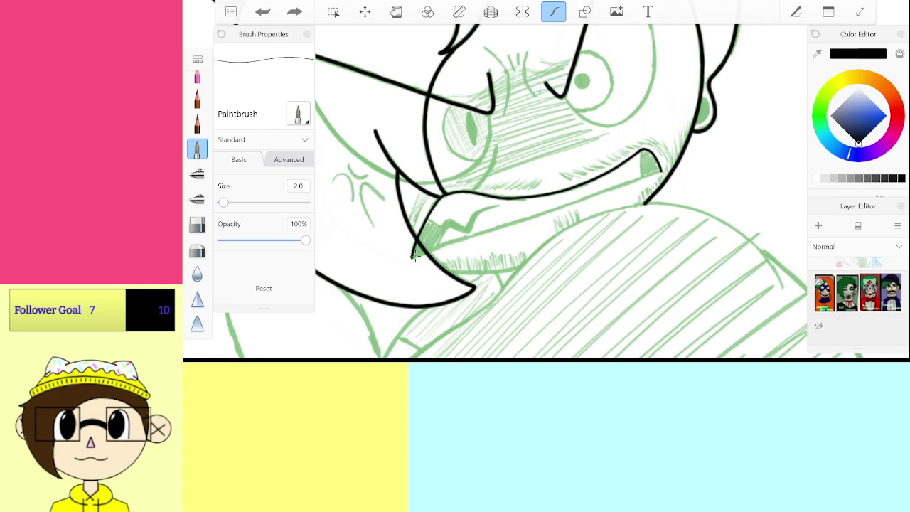
left_click_drag(412, 256, 512, 222)
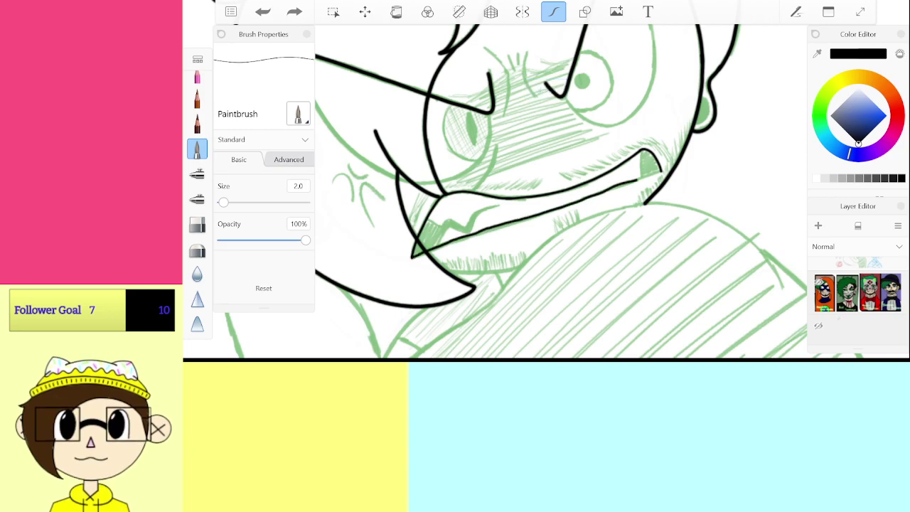
left_click_drag(526, 219, 660, 171)
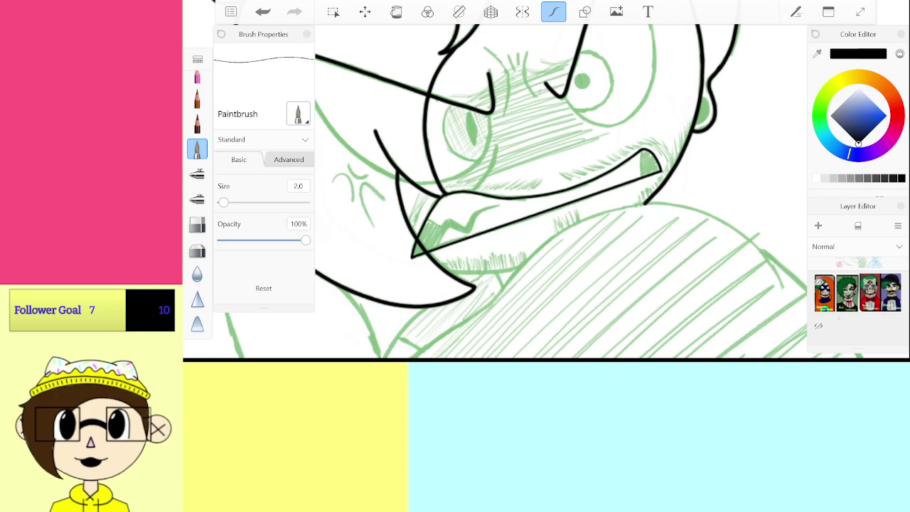
scroll(540, 206, "up", 5)
scroll(540, 207, "down", 5)
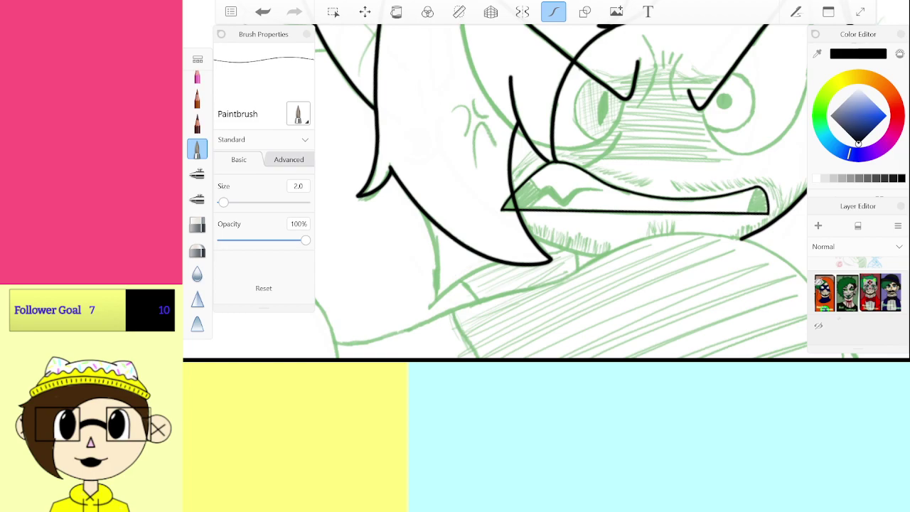
scroll(561, 192, "up", 5)
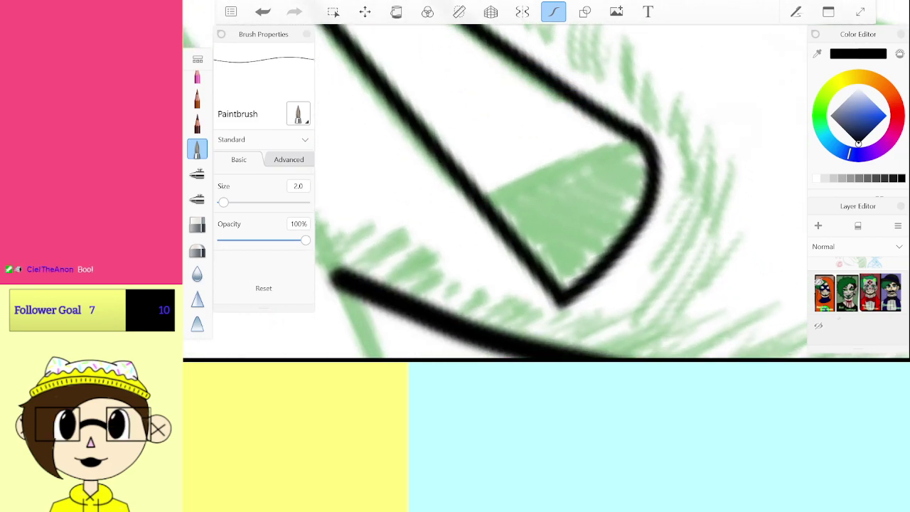
mouse_move(483, 198)
left_mouse_down()
mouse_move(540, 168)
mouse_move(639, 140)
left_mouse_up()
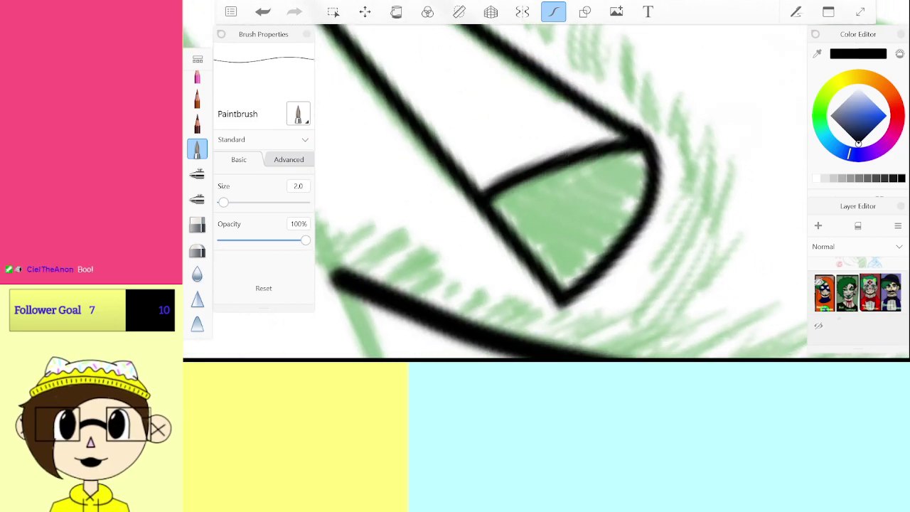
scroll(562, 206, "down", 1)
scroll(562, 199, "down", 8)
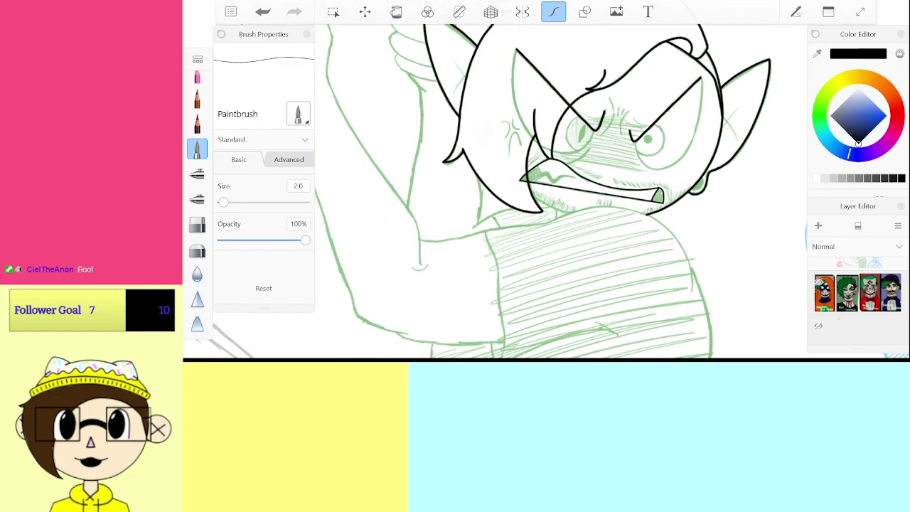
scroll(562, 199, "up", 5)
scroll(562, 192, "up", 5)
key("ctrl+z")
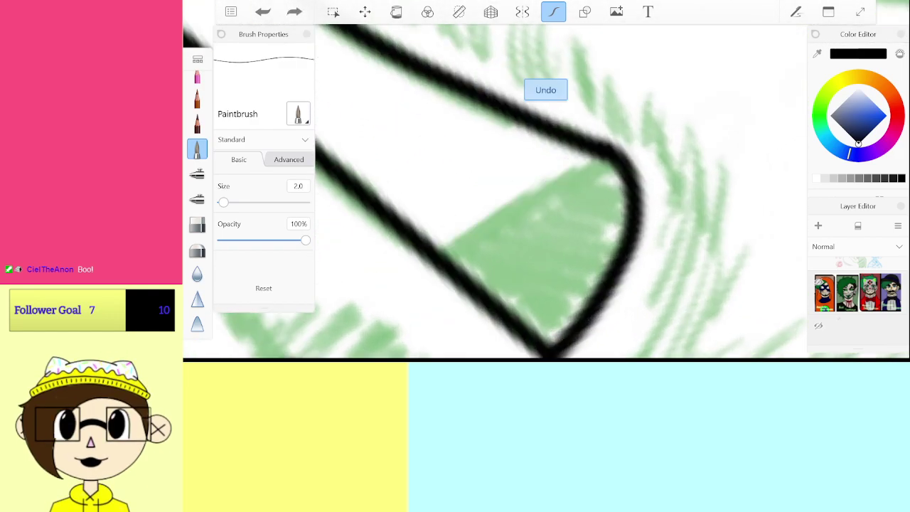
Step: Ink the curved line closing off the mouth's right corner over the green sketch and add a short tick beside it
left_click_drag(446, 250, 549, 178)
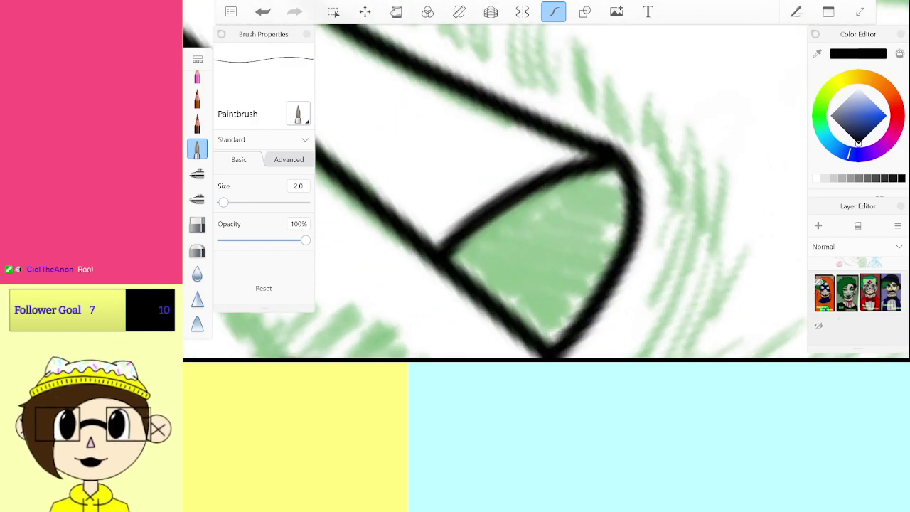
scroll(561, 192, "down", 4)
scroll(562, 192, "up", 6)
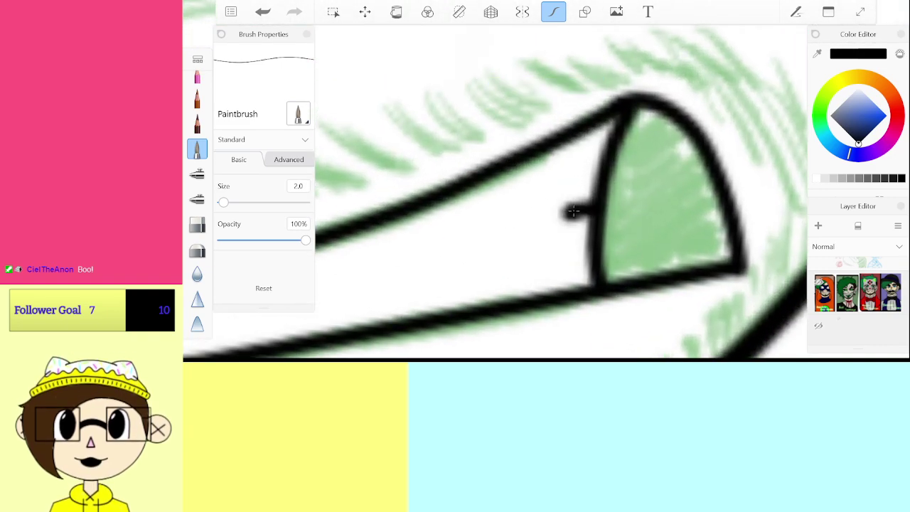
scroll(592, 207, "down", 4)
scroll(561, 192, "down", 3)
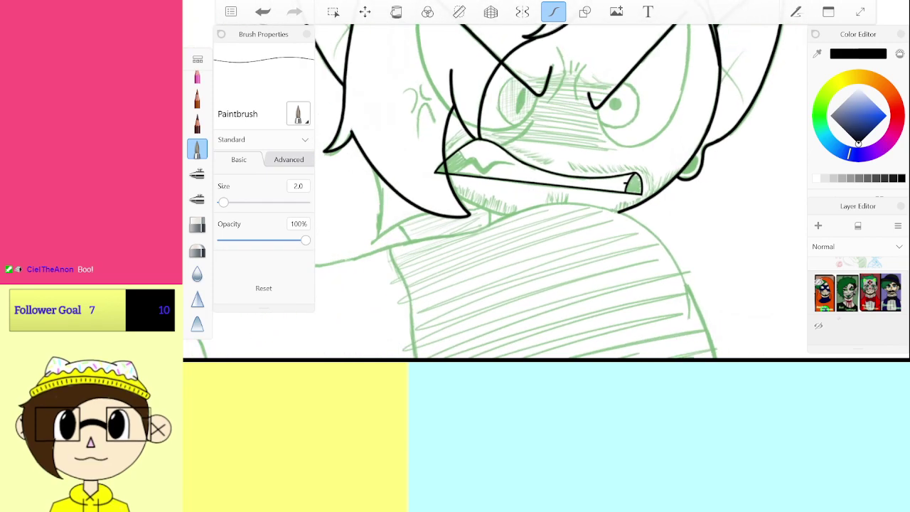
Step: Ink the upper and lower edges of the wavy shape inside the mouth's left corner, redrawing strokes that miss the sketch
scroll(562, 192, "up", 4)
scroll(562, 192, "up", 3)
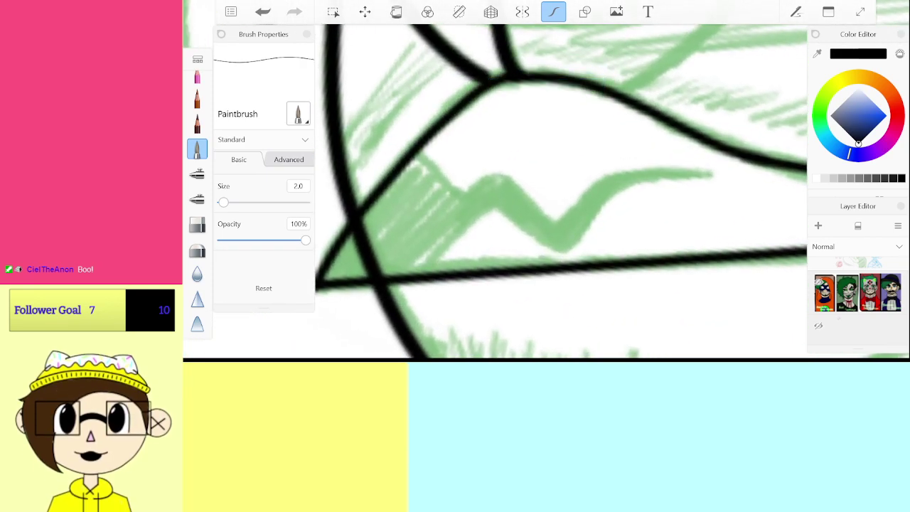
left_click_drag(415, 152, 440, 178)
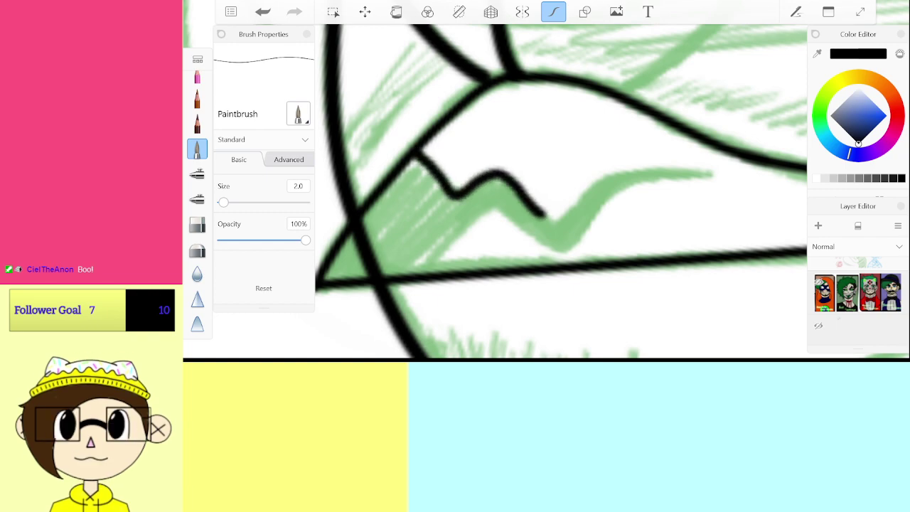
mouse_move(545, 215)
left_mouse_down()
mouse_move(608, 176)
mouse_move(722, 168)
mouse_move(601, 178)
mouse_move(561, 221)
mouse_move(539, 213)
left_mouse_up()
key("ctrl+z")
left_click_drag(466, 190, 427, 147)
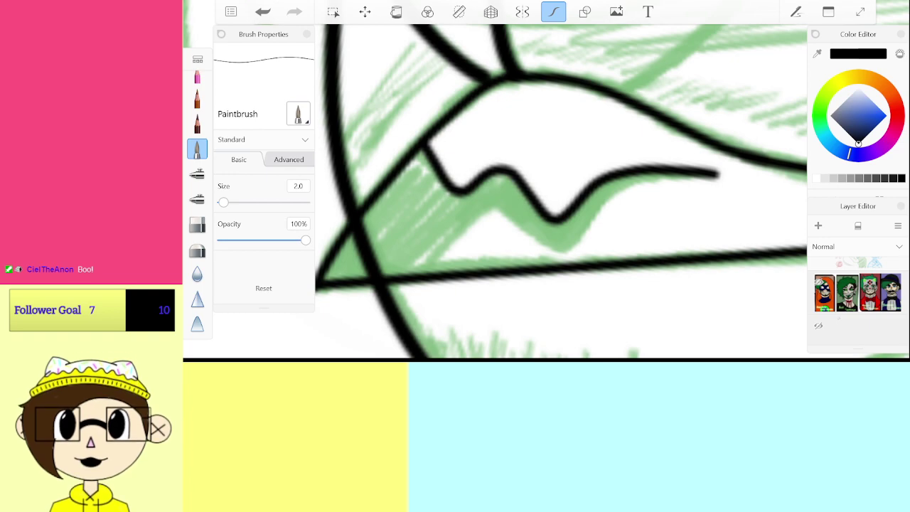
left_click_drag(711, 177, 722, 177)
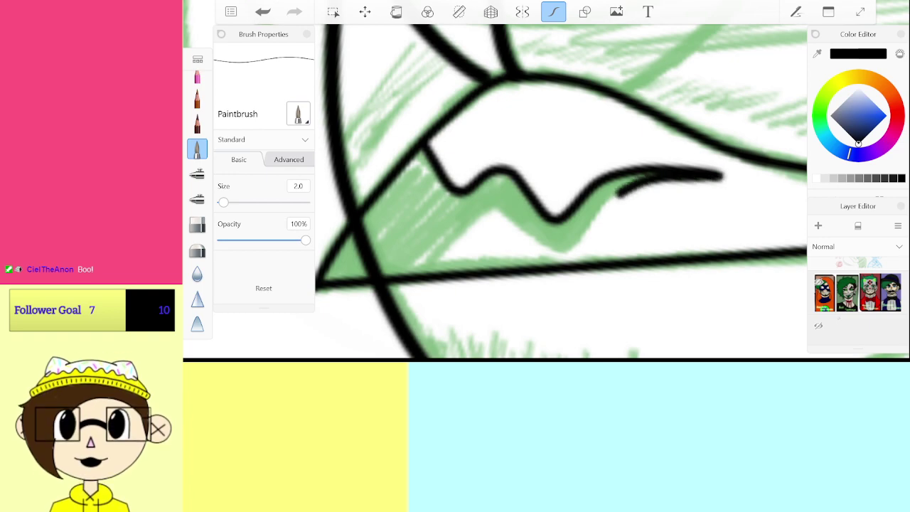
mouse_move(622, 190)
left_mouse_down()
mouse_move(575, 247)
mouse_move(557, 253)
mouse_move(535, 243)
left_mouse_up()
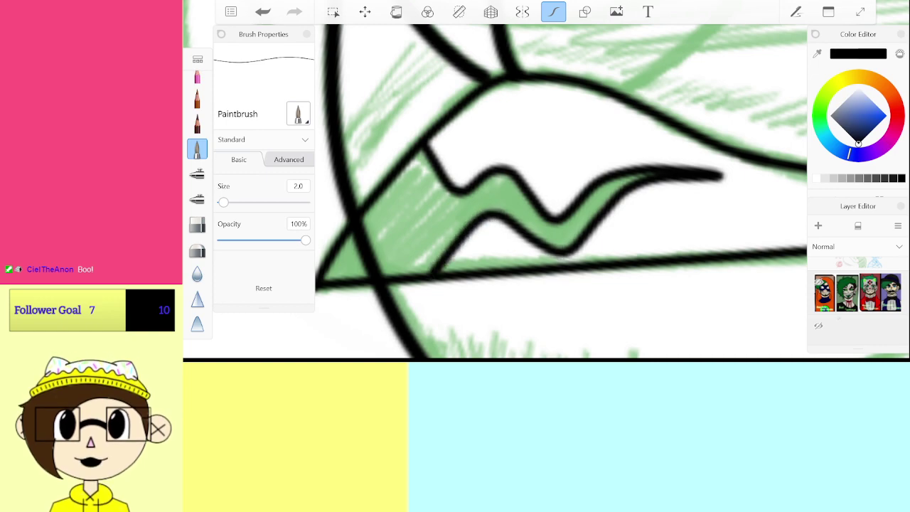
key("ctrl+z")
left_click_drag(423, 274, 440, 259)
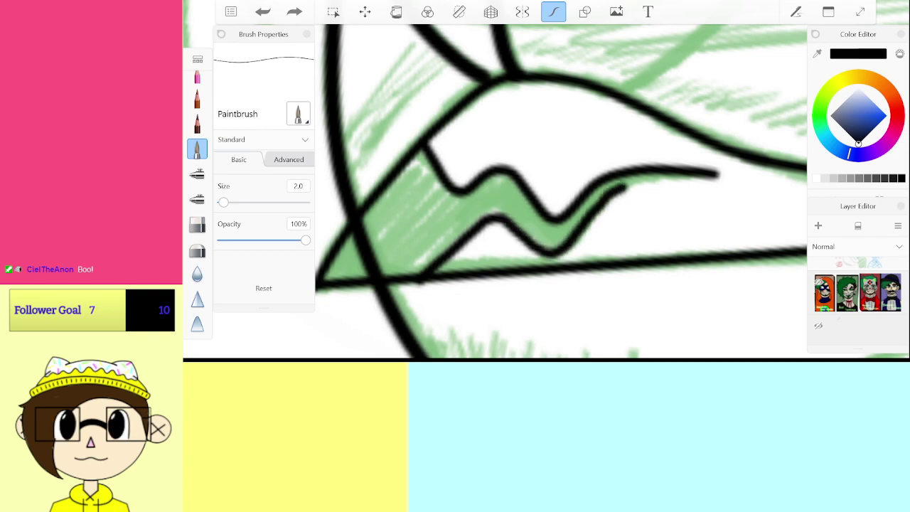
scroll(590, 202, "down", 10)
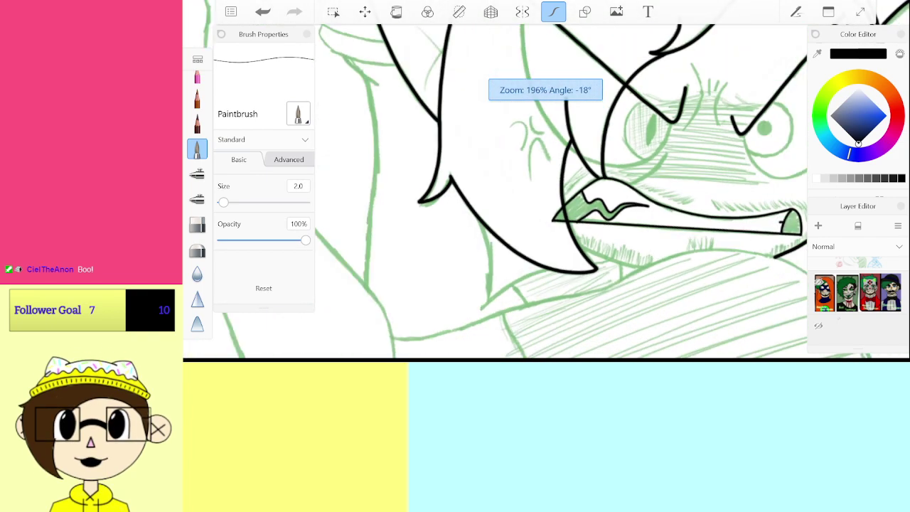
scroll(601, 247, "down", 3)
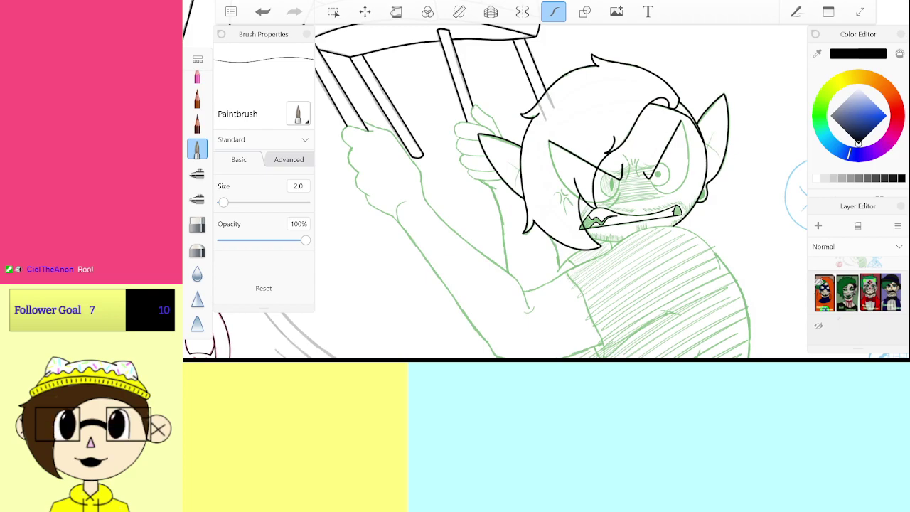
Step: Set the Paintbrush size to 3.0
scroll(560, 189, "up", 5)
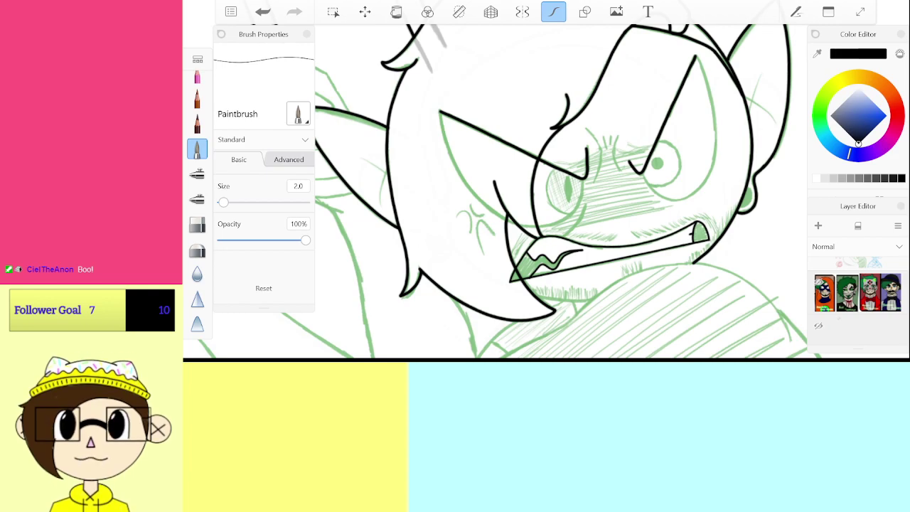
scroll(562, 192, "up", 5)
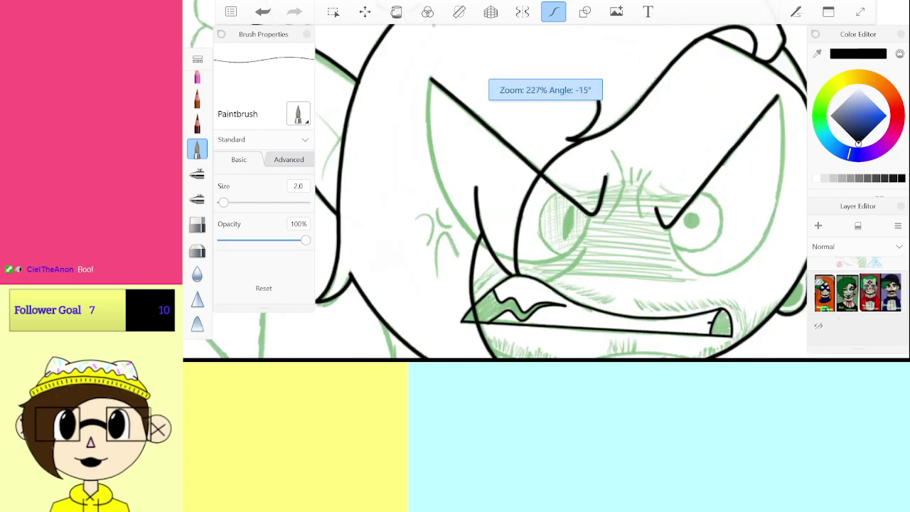
left_click(298, 186)
type("5")
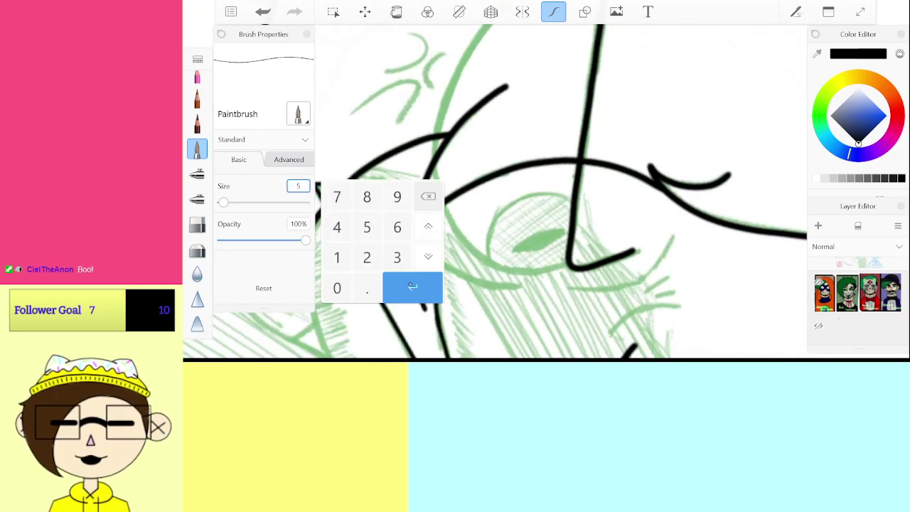
key("Return")
left_click(297, 186)
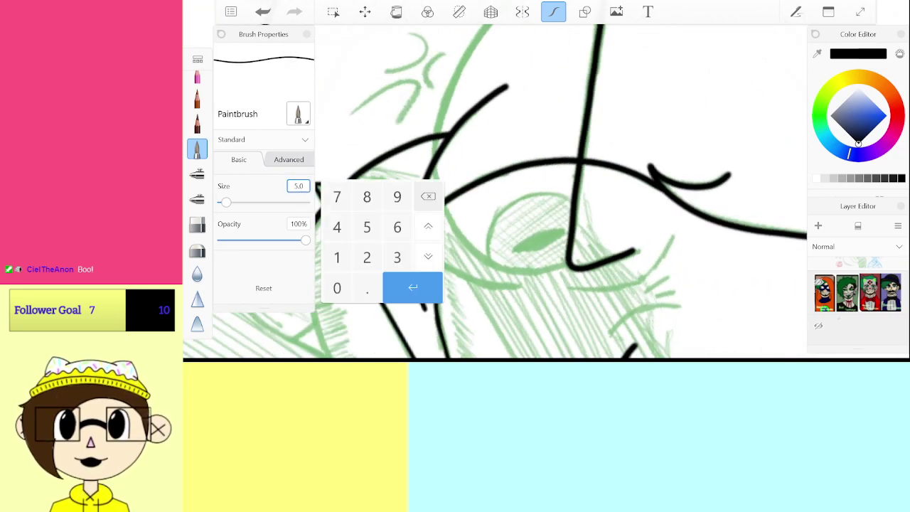
type("3")
key("Return")
Step: Ink the outer curve of the left eye in black, running between its pointed brow tip and the hair strand above the mouth
scroll(562, 192, "up", 3)
scroll(562, 192, "down", 4)
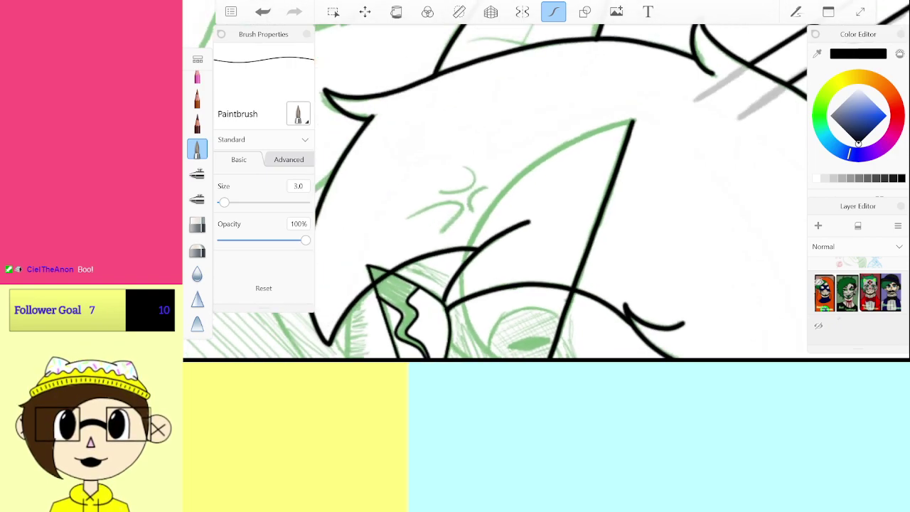
scroll(561, 192, "up", 1)
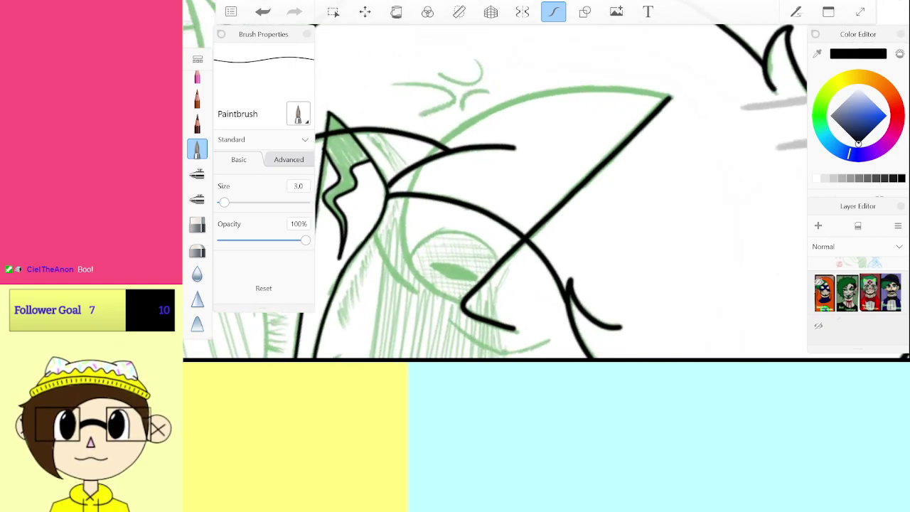
scroll(562, 192, "down", 1)
scroll(562, 192, "down", 1)
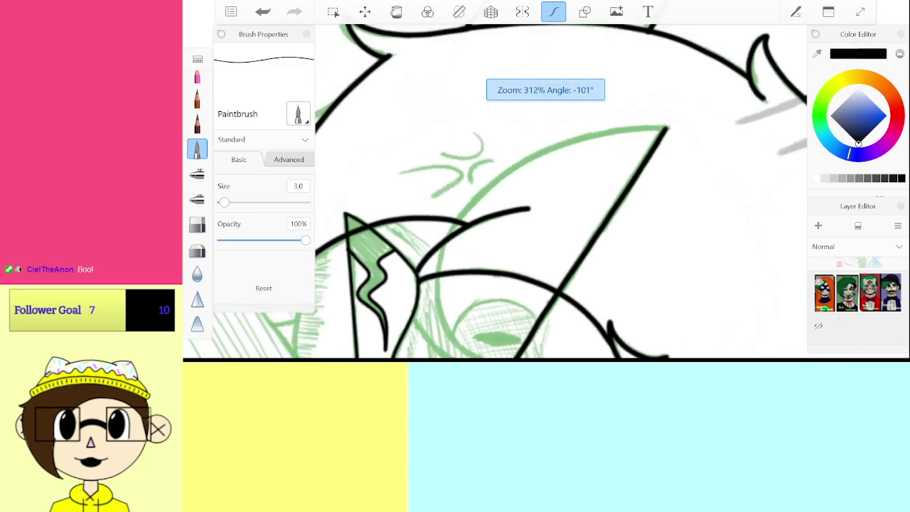
scroll(562, 192, "up", 3)
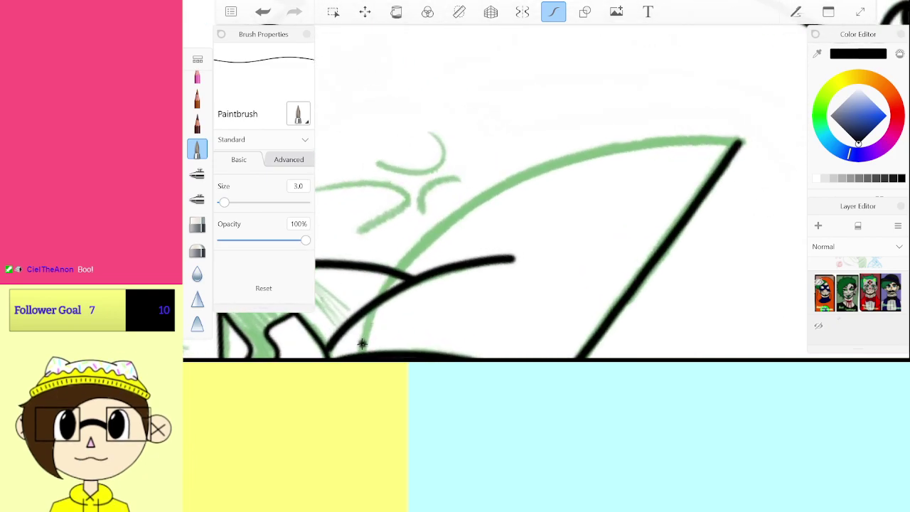
left_click_drag(362, 343, 384, 292)
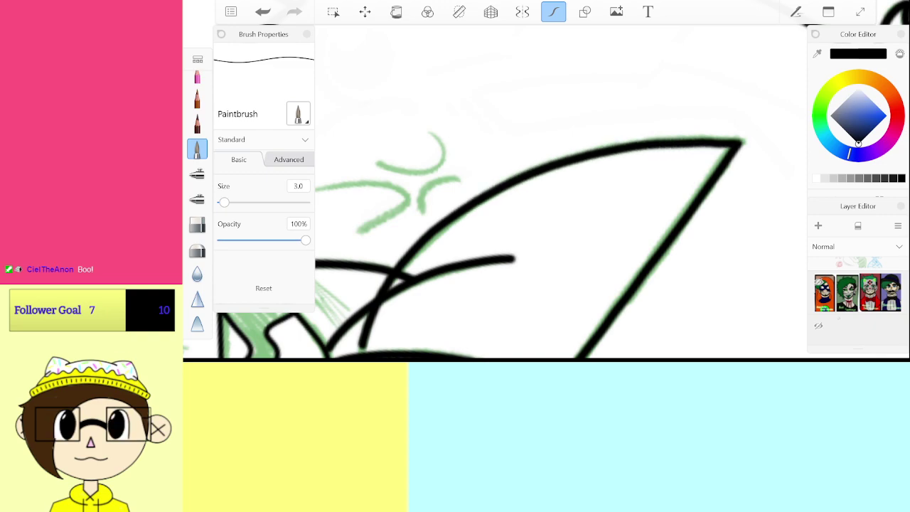
Step: Ink the lower curve of the left eye to join its outer curve to the inner end of the brow line, redoing the first stroke
scroll(562, 192, "down", 3)
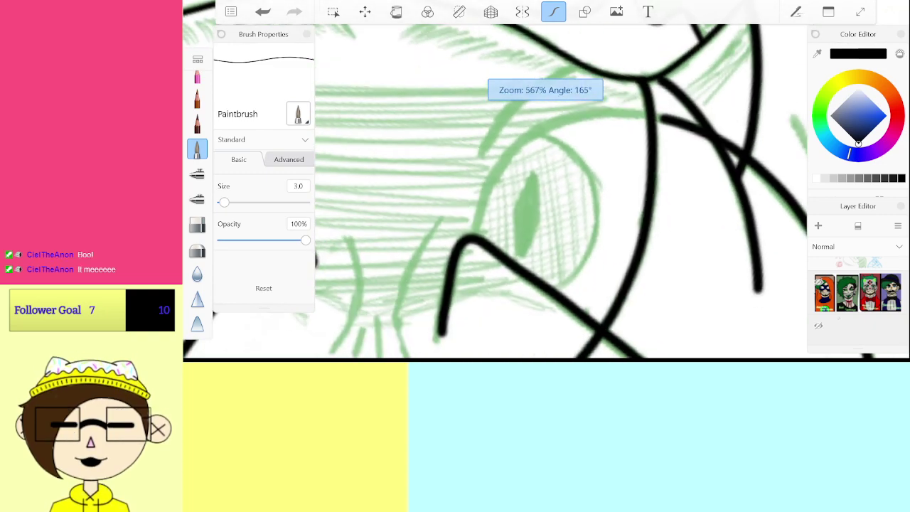
scroll(569, 149, "up", 4)
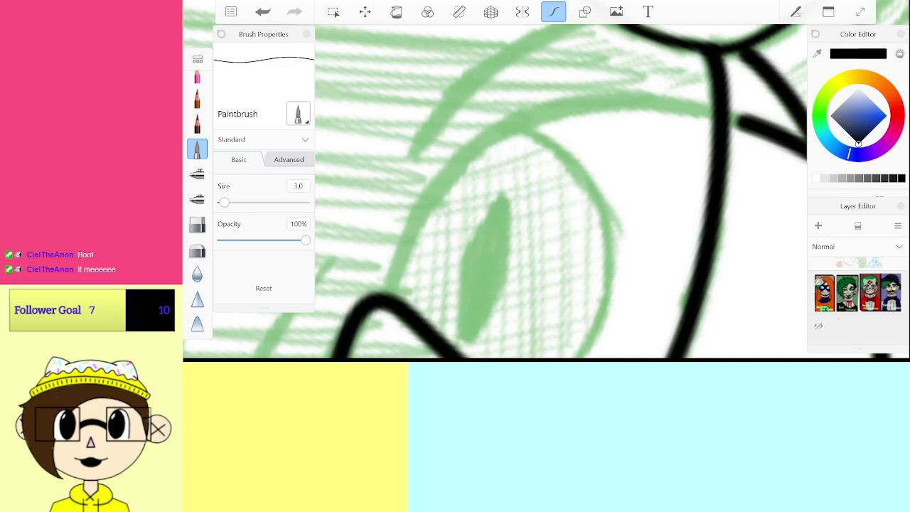
mouse_move(391, 292)
left_mouse_down()
mouse_move(437, 198)
mouse_move(584, 99)
mouse_move(714, 124)
left_mouse_up()
left_click(263, 11)
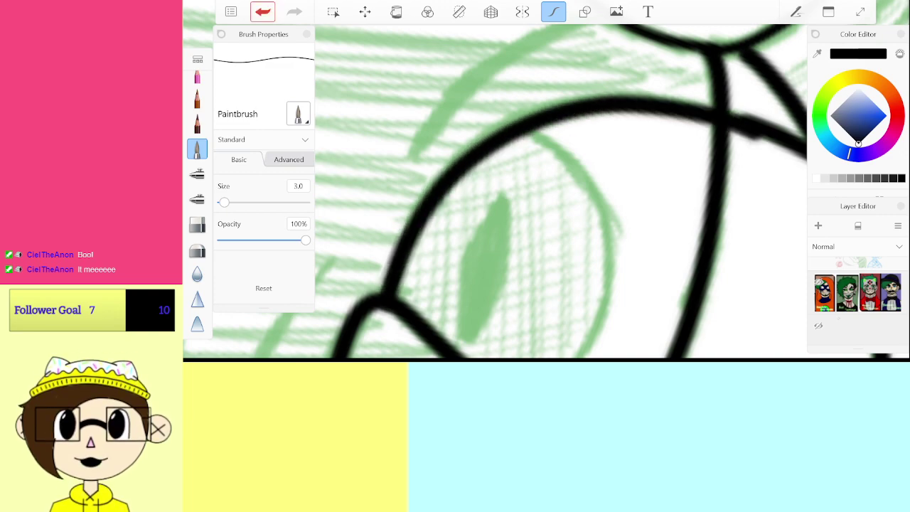
mouse_move(394, 264)
left_mouse_down()
mouse_move(438, 193)
mouse_move(518, 131)
mouse_move(610, 104)
mouse_move(764, 117)
left_mouse_up()
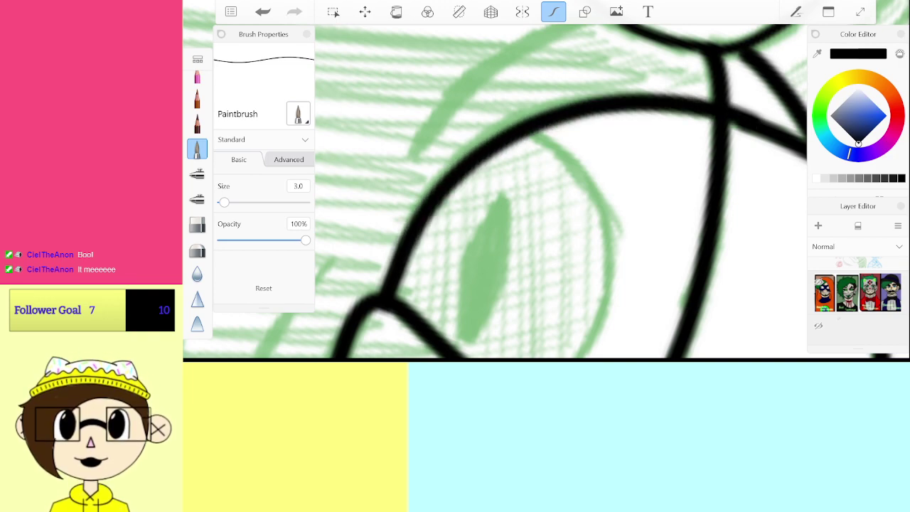
scroll(562, 206, "down", 5)
scroll(562, 207, "up", 5)
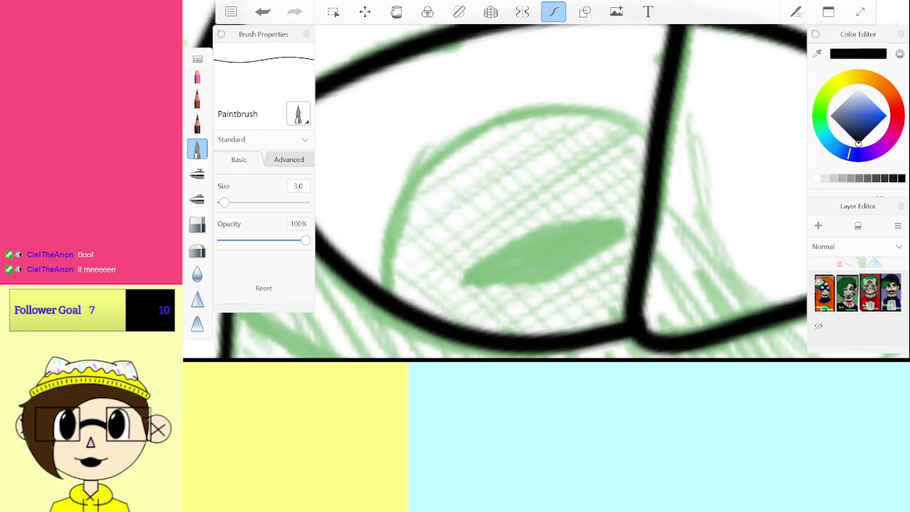
scroll(546, 192, "up", 1)
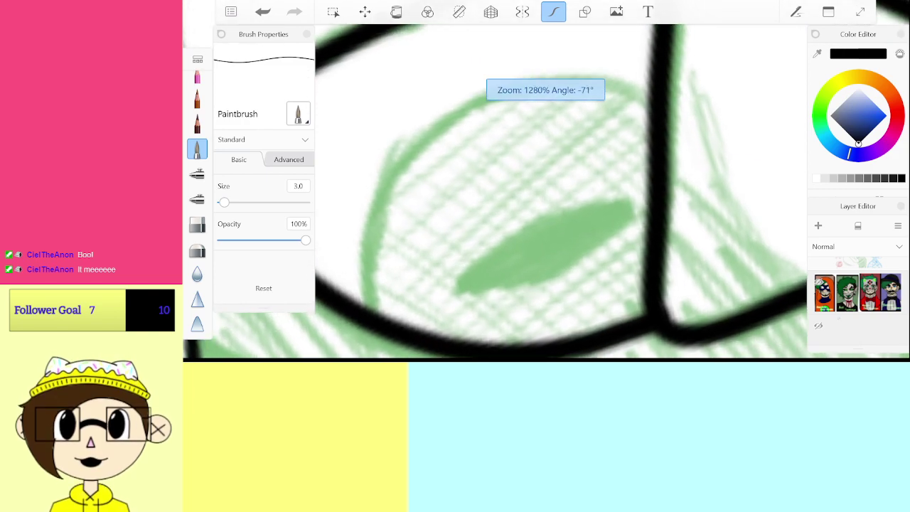
Step: Ink the outer and lower curve of the right eye from its pointed brow tip round to the brow's inner end
scroll(545, 192, "down", 6)
scroll(546, 192, "down", 5)
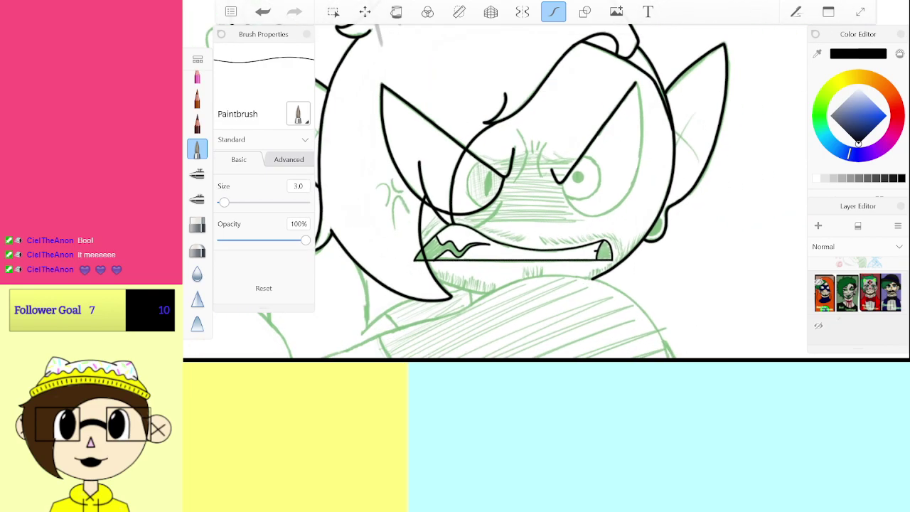
scroll(545, 192, "up", 3)
scroll(546, 192, "up", 5)
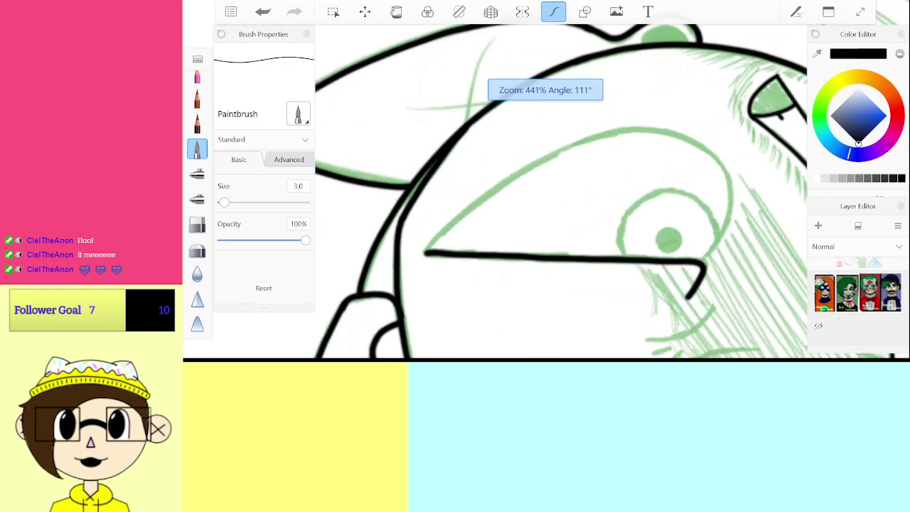
mouse_move(389, 290)
left_mouse_down()
mouse_move(514, 188)
mouse_move(584, 151)
mouse_move(649, 134)
mouse_move(706, 135)
left_mouse_up()
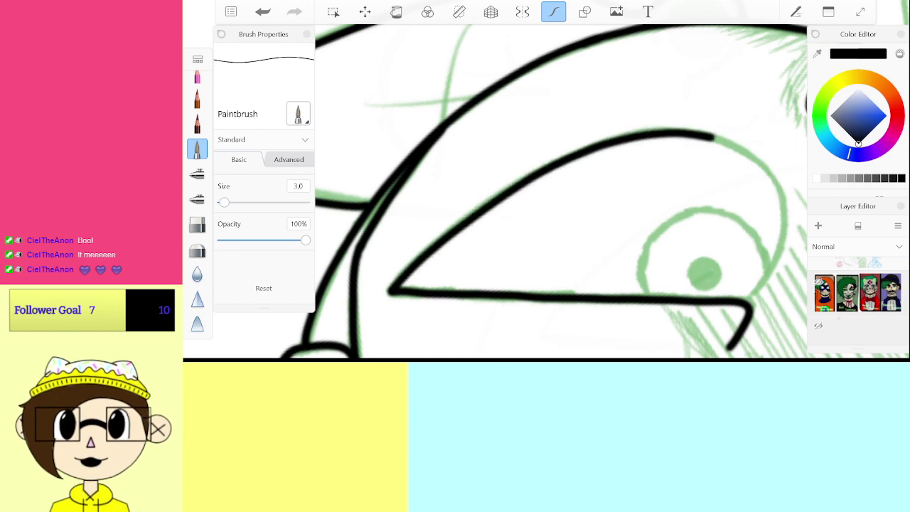
scroll(562, 192, "down", 2)
scroll(561, 192, "up", 5)
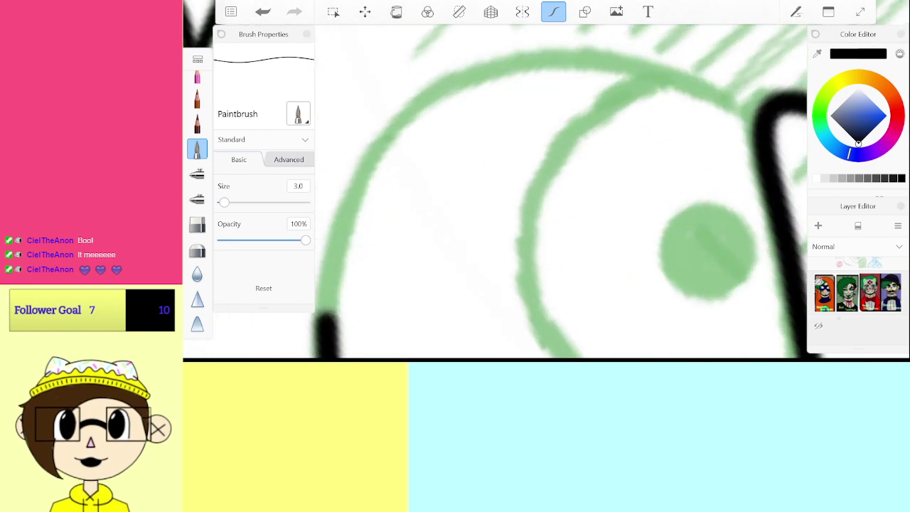
mouse_move(746, 128)
left_mouse_down()
mouse_move(736, 103)
mouse_move(680, 71)
mouse_move(598, 54)
mouse_move(512, 62)
mouse_move(434, 95)
mouse_move(378, 153)
mouse_move(339, 240)
mouse_move(317, 320)
left_mouse_up()
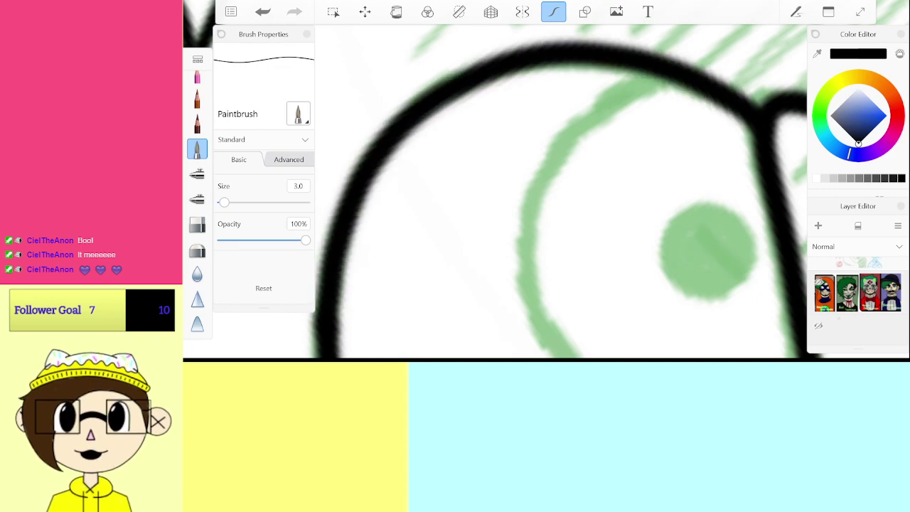
Step: Ink the chin line below the mouth's left corner, from the hair strand along the stubble
scroll(562, 192, "down", 6)
scroll(562, 192, "down", 5)
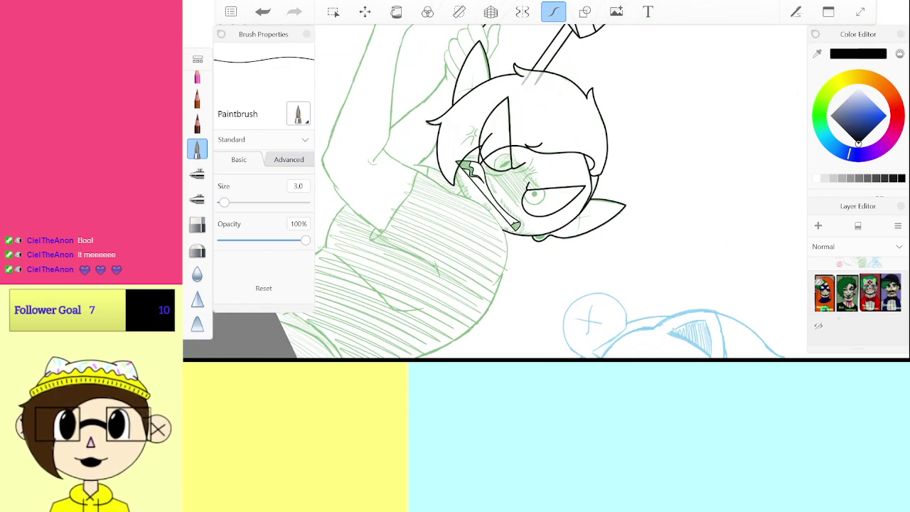
scroll(527, 185, "up", 8)
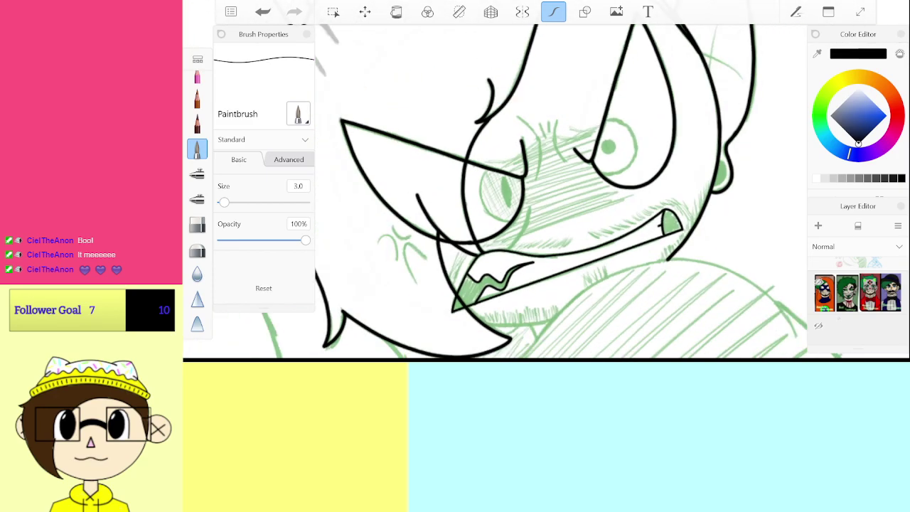
scroll(775, 209, "down", 5)
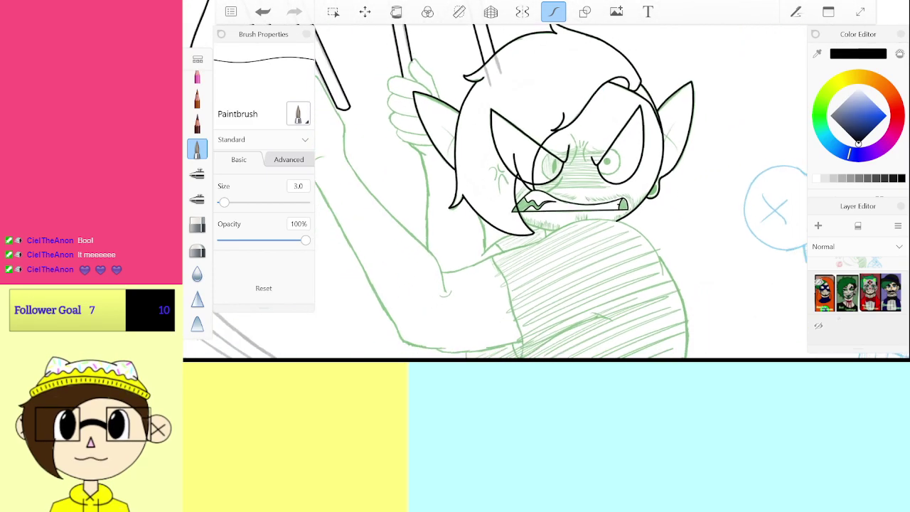
scroll(775, 210, "up", 8)
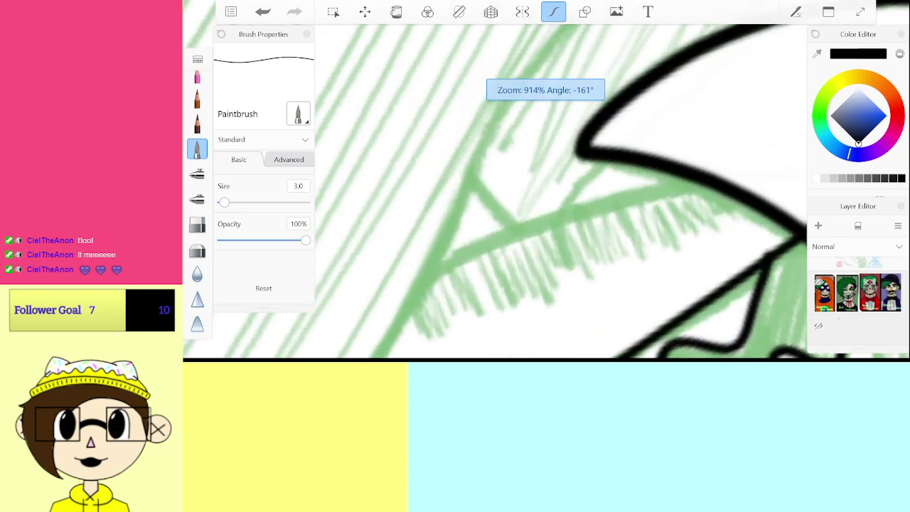
mouse_move(423, 277)
left_mouse_down()
mouse_move(595, 203)
mouse_move(722, 179)
left_mouse_up()
scroll(775, 210, "down", 5)
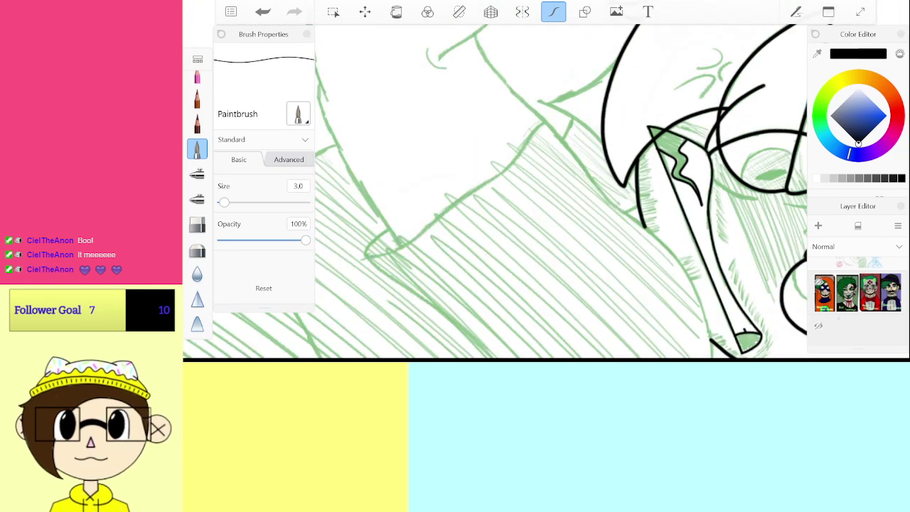
Step: Ink the short line linking the chin line to the tip of the hair strand, redoing the first stroke
scroll(775, 210, "up", 6)
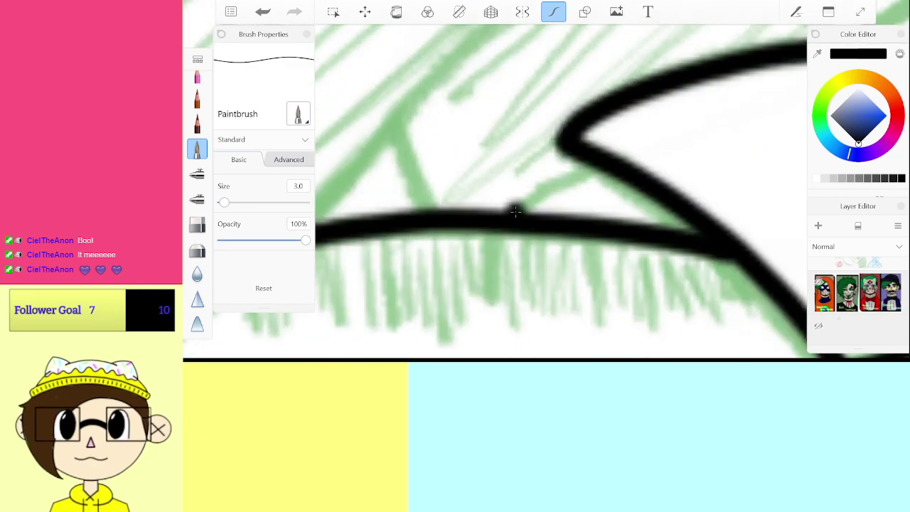
left_click_drag(516, 211, 631, 162)
key("ctrl+z")
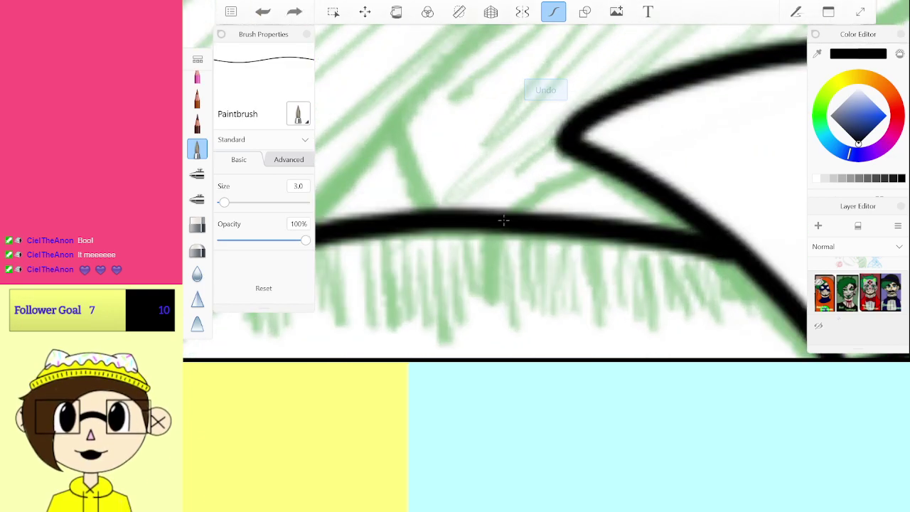
left_click_drag(504, 218, 606, 168)
scroll(561, 192, "down", 10)
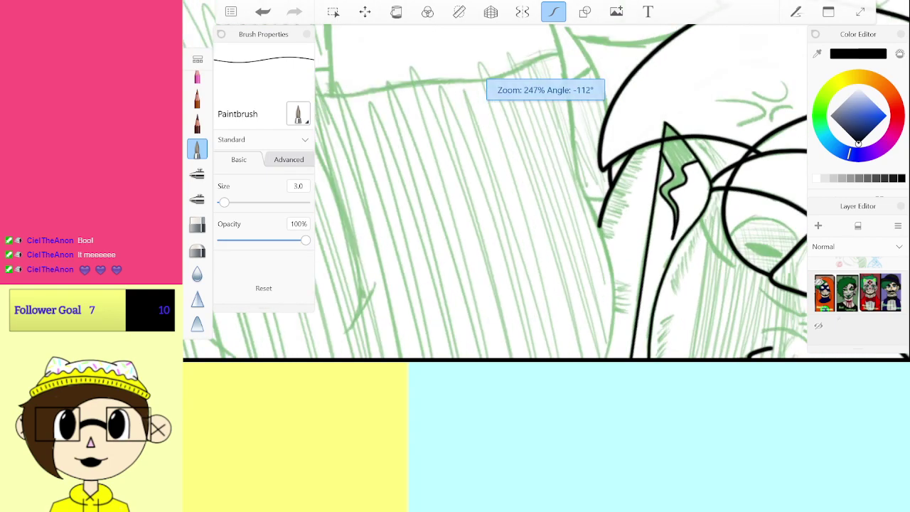
Step: Ink the curved edge from the underside of the hair strand down to the pointed tip above the shoulder, redoing the first stroke
scroll(561, 192, "up", 10)
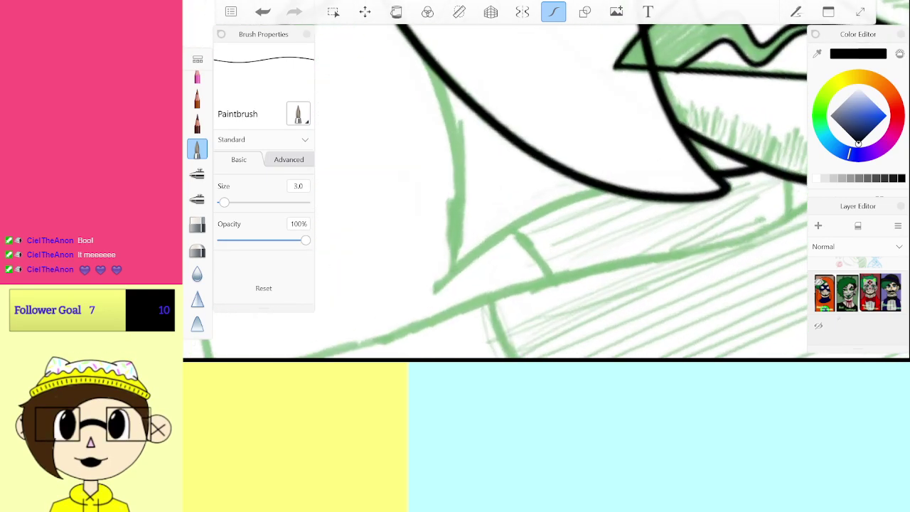
mouse_move(421, 305)
left_mouse_down()
mouse_move(538, 226)
mouse_move(654, 182)
left_mouse_up()
key("ctrl+z")
mouse_move(421, 304)
left_mouse_down()
mouse_move(505, 237)
mouse_move(625, 187)
left_mouse_up()
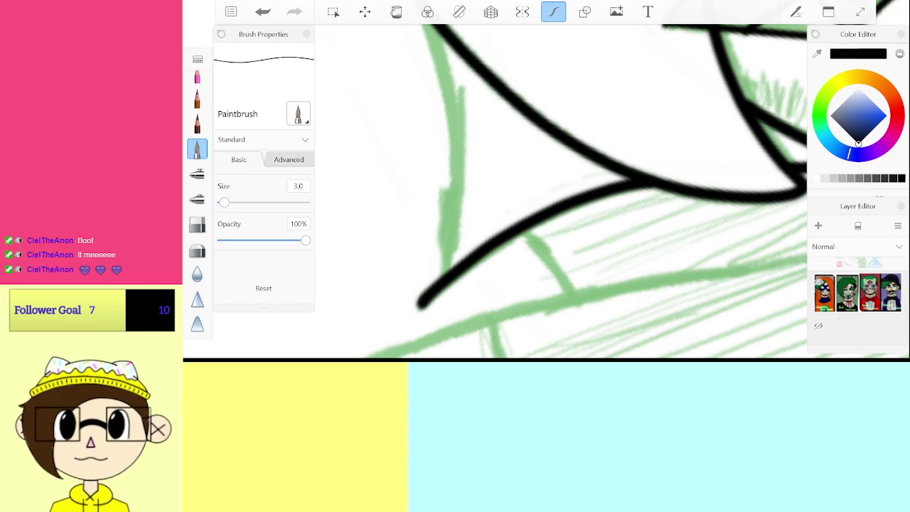
Step: Set the Paintbrush size to 2.0
left_click(299, 187)
left_click(367, 258)
left_click(412, 287)
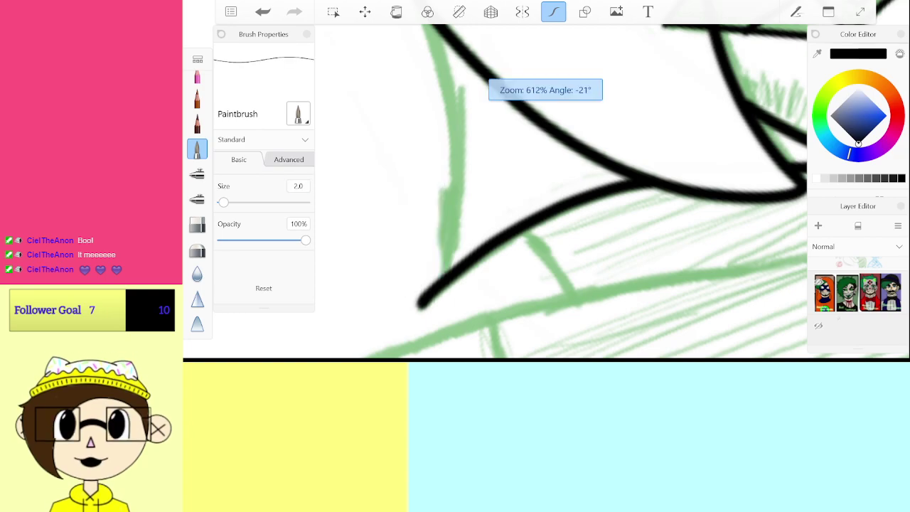
Step: Set the Paintbrush size to 3.0 and ink the curved crease beneath the left eye, between the eye and the mouth
scroll(467, 290, "down", 5)
scroll(546, 192, "up", 5)
scroll(546, 192, "down", 3)
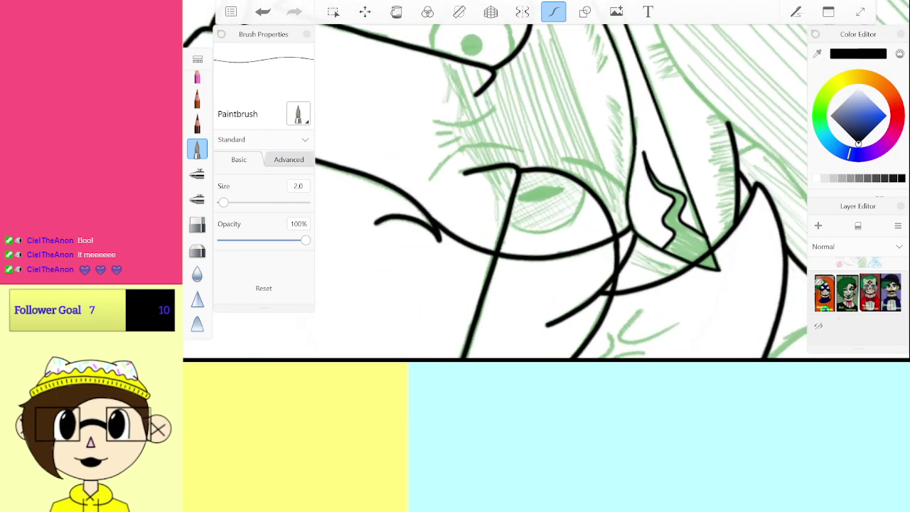
scroll(546, 192, "up", 6)
scroll(546, 192, "down", 2)
scroll(546, 192, "up", 3)
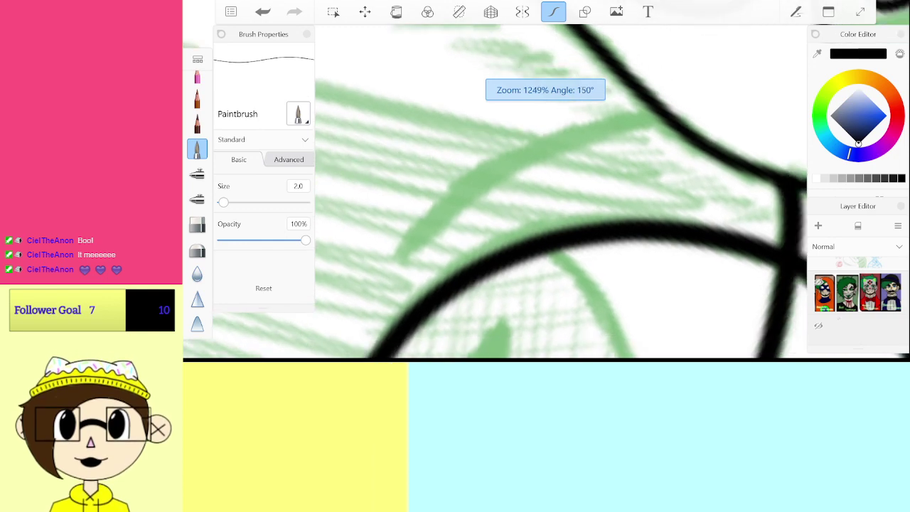
scroll(546, 192, "down", 3)
scroll(547, 192, "up", 3)
left_click(305, 187)
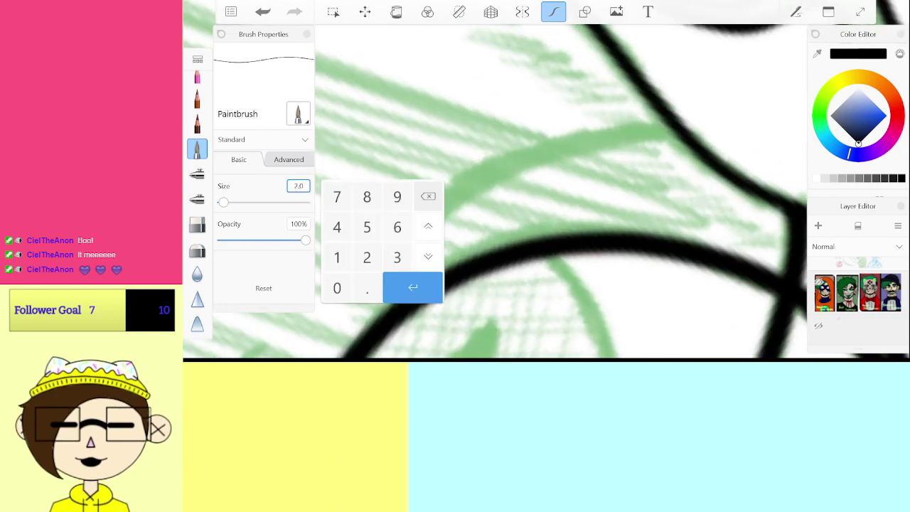
left_click(398, 258)
left_click(413, 288)
mouse_move(397, 244)
left_mouse_down()
mouse_move(511, 162)
mouse_move(673, 126)
left_mouse_up()
scroll(546, 192, "down", 4)
left_click_drag(498, 213, 634, 171)
Step: Set the Paintbrush size to 2.0 and ink the long bent frown wrinkle beside the left brow's inner end
left_click(298, 186)
left_click(367, 257)
left_click(414, 286)
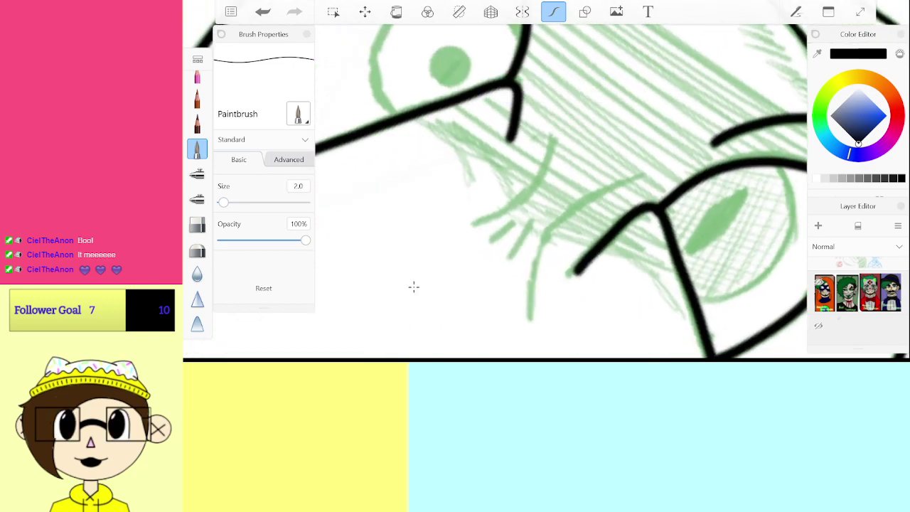
scroll(546, 192, "up", 5)
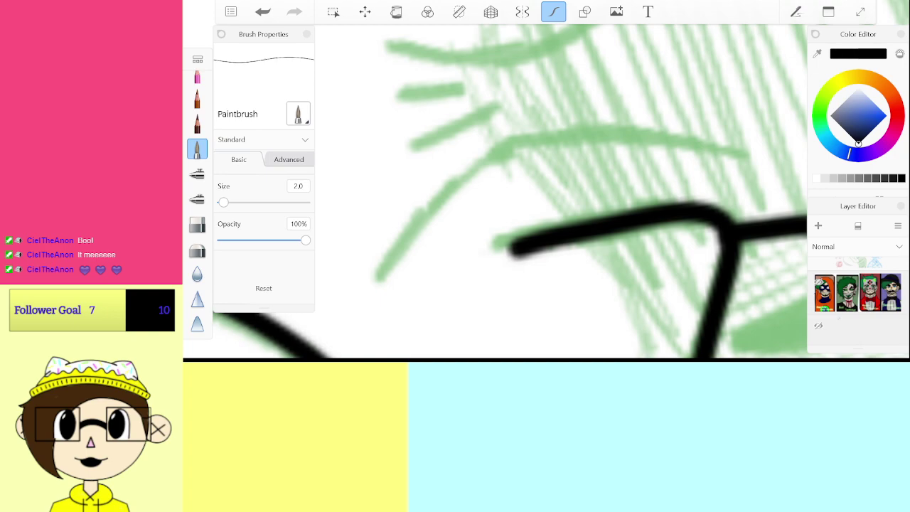
mouse_move(377, 279)
left_mouse_down()
mouse_move(485, 161)
mouse_move(630, 134)
left_mouse_up()
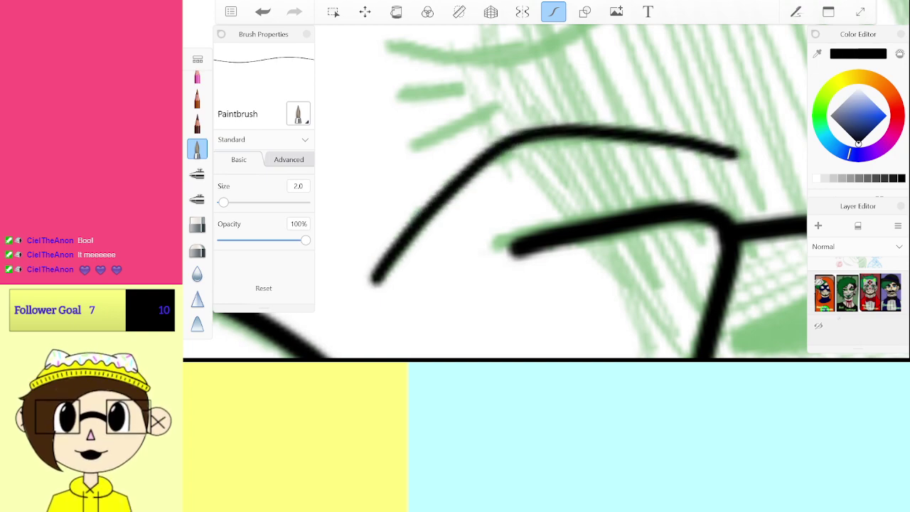
Step: Ink the curved frown wrinkle beside the right brow's inner end and the two short lines between the long wrinkles
scroll(510, 192, "down", 3)
scroll(511, 192, "up", 3)
scroll(511, 192, "up", 2)
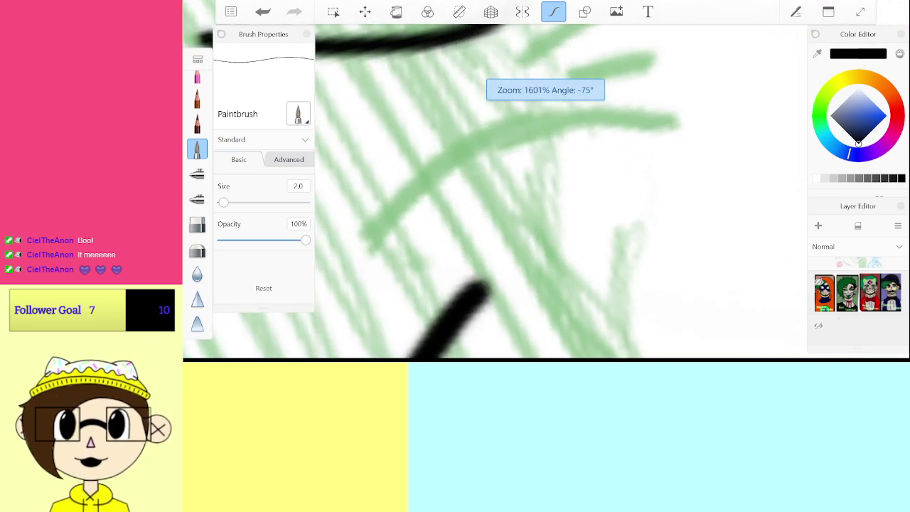
mouse_move(359, 242)
left_mouse_down()
mouse_move(525, 114)
mouse_move(689, 129)
left_mouse_up()
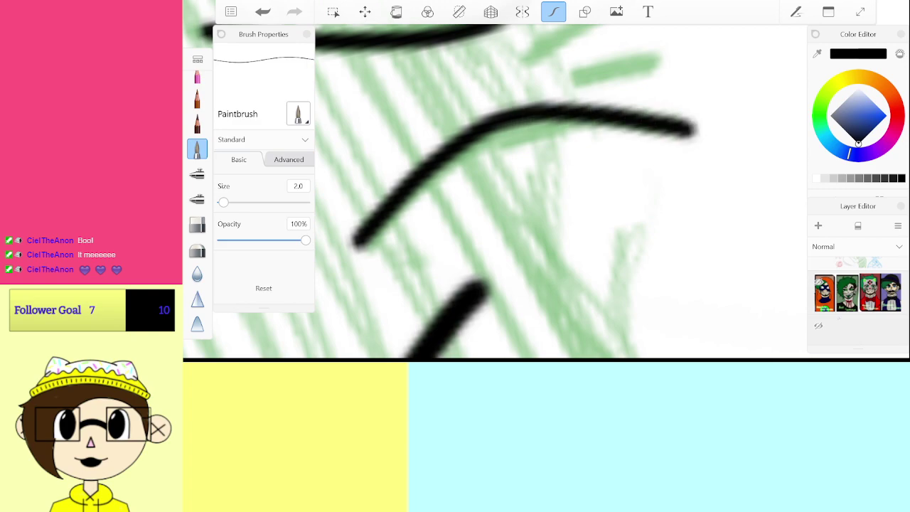
scroll(511, 192, "up", 2)
left_click_drag(459, 298, 509, 158)
left_click_drag(524, 288, 590, 212)
scroll(511, 192, "down", 5)
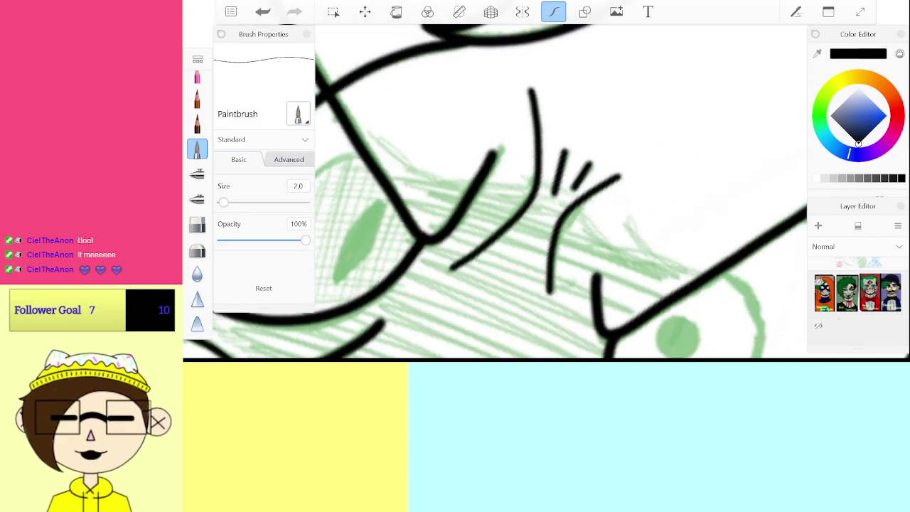
scroll(511, 192, "down", 5)
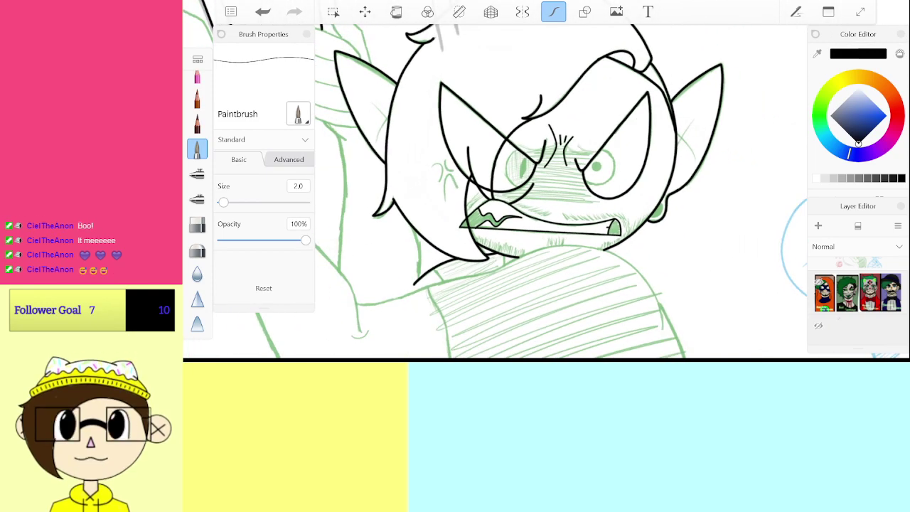
Step: Ink the two crossing detail lines inside the right ear, redoing strokes that miss the sketch
scroll(562, 191, "up", 8)
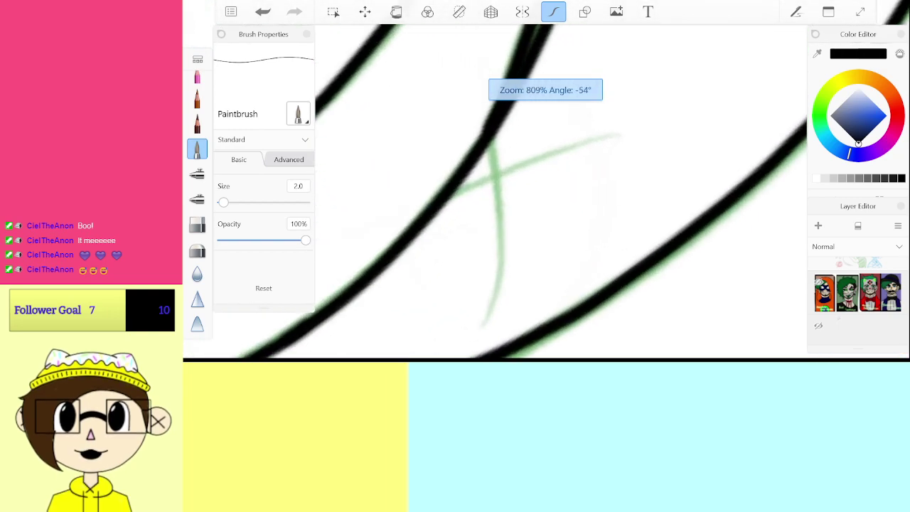
left_click_drag(413, 215, 633, 137)
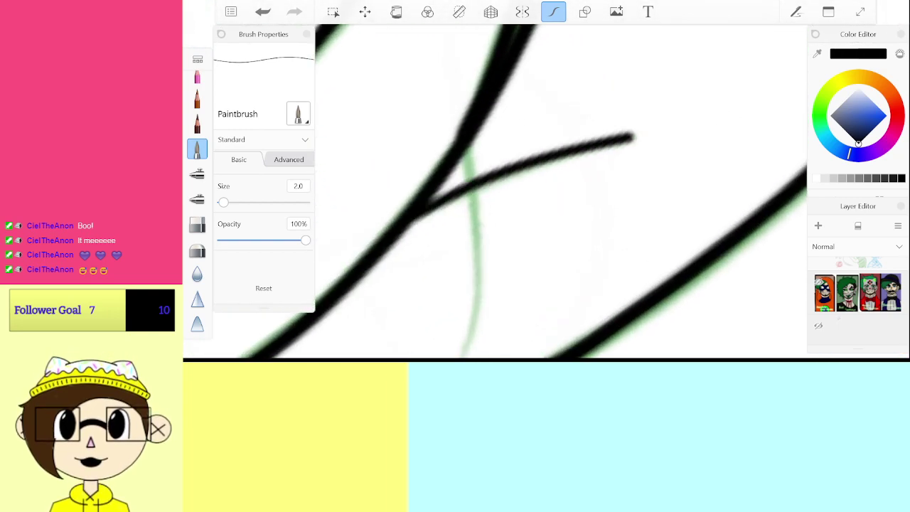
key("ctrl+z")
mouse_move(419, 213)
left_mouse_down()
mouse_move(637, 132)
mouse_move(548, 77)
mouse_move(353, 54)
left_mouse_up()
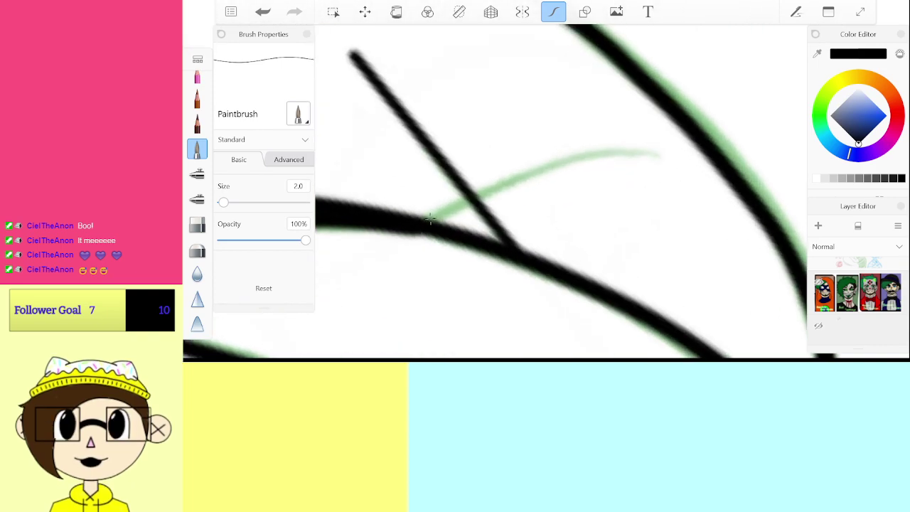
key("ctrl+z")
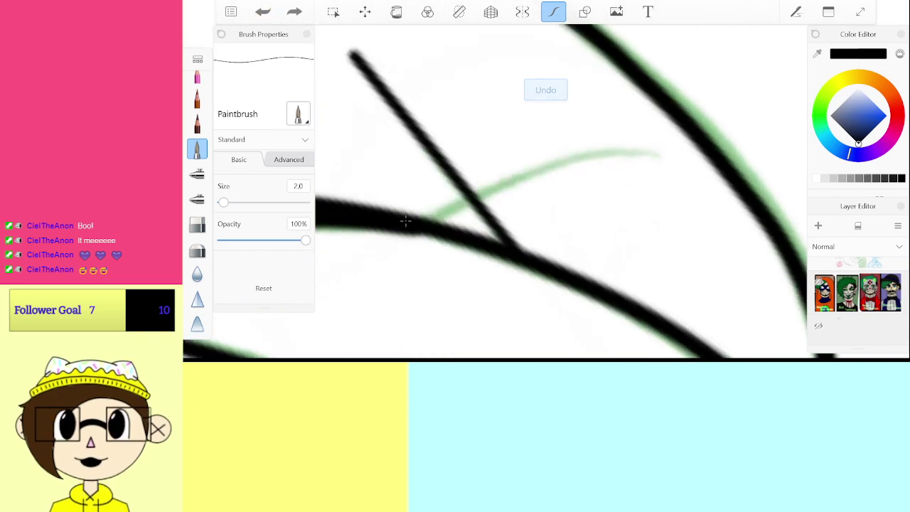
left_click_drag(411, 218, 600, 148)
scroll(603, 122, "down", 5)
scroll(562, 192, "down", 8)
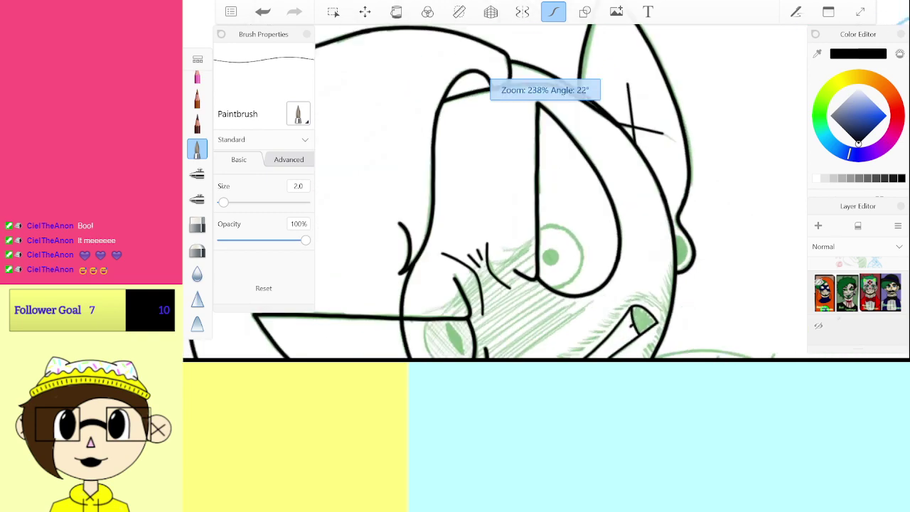
Step: Ink the two crossing detail lines inside the left ear, undoing a stroke that misses the sketch
scroll(498, 192, "up", 6)
scroll(466, 135, "up", 8)
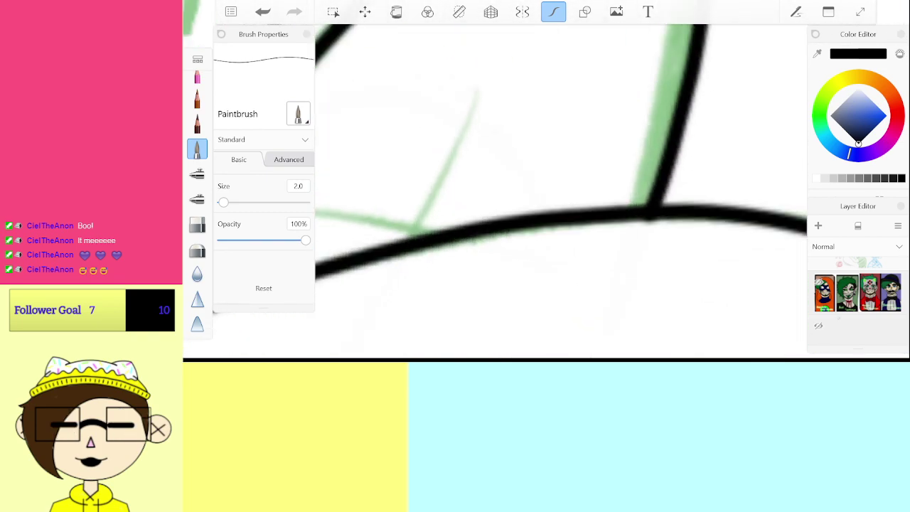
mouse_move(478, 210)
left_mouse_down()
mouse_move(707, 183)
mouse_move(558, 205)
mouse_move(455, 245)
mouse_move(683, 163)
left_mouse_up()
scroll(562, 192, "down", 4)
scroll(562, 192, "up", 4)
key("ctrl+z")
scroll(546, 192, "down", 5)
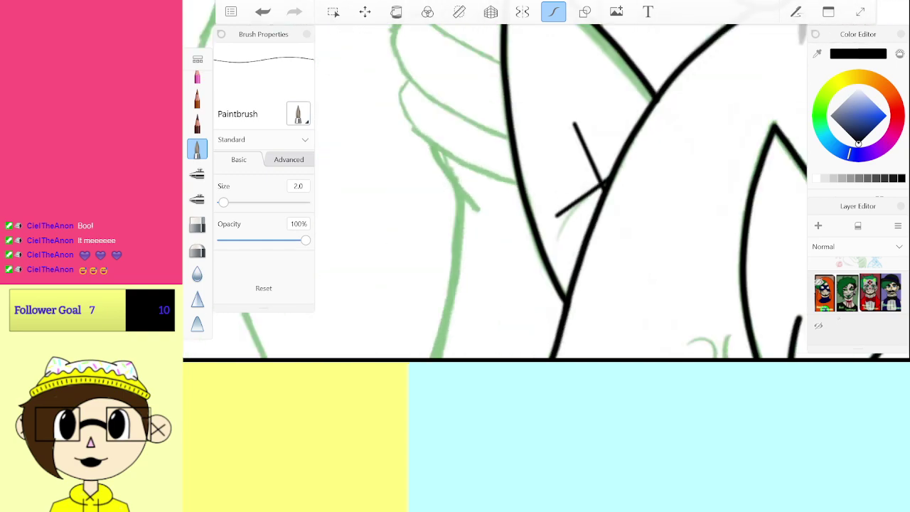
scroll(546, 192, "down", 5)
left_click_drag(562, 192, 546, 190)
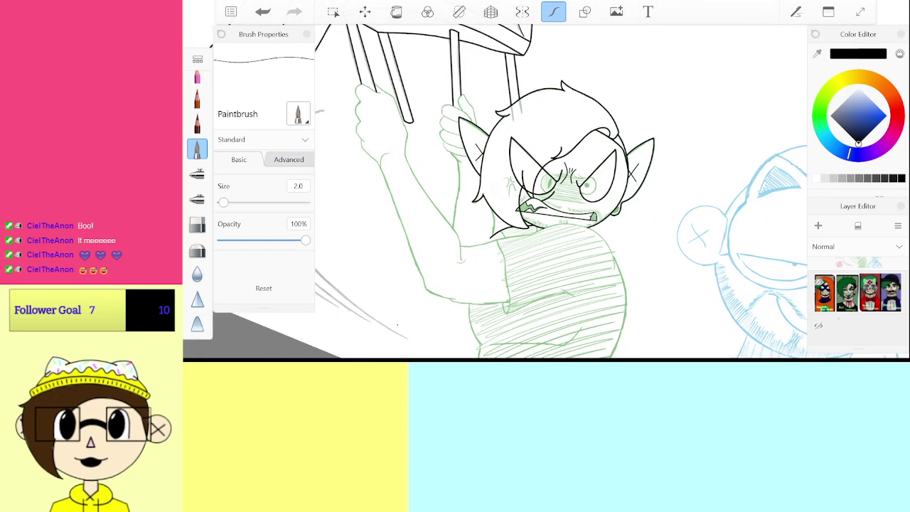
scroll(562, 192, "up", 10)
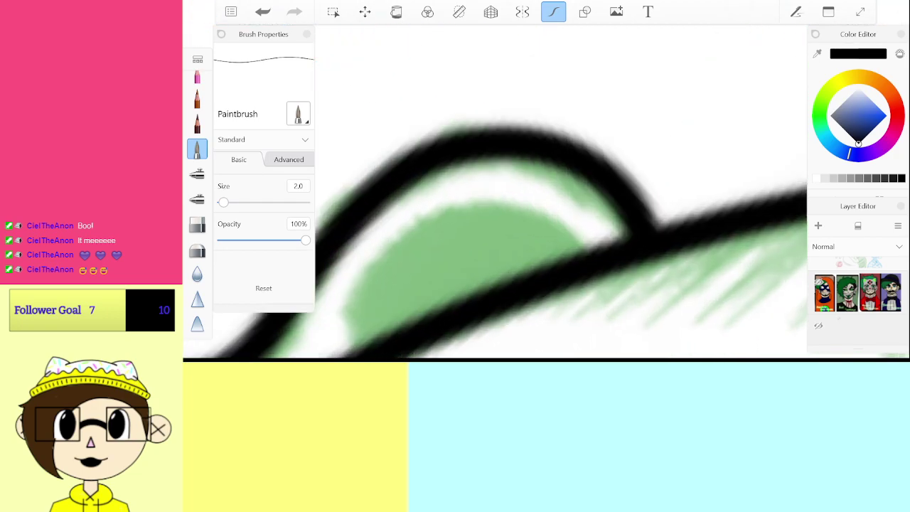
Step: Ink the inner outline of the round earring on the right earlobe and fill it solid black
scroll(562, 192, "up", 2)
mouse_move(679, 214)
left_mouse_down()
mouse_move(625, 178)
mouse_move(359, 274)
mouse_move(348, 313)
mouse_move(544, 151)
mouse_move(653, 238)
mouse_move(608, 155)
mouse_move(363, 318)
mouse_move(412, 209)
mouse_move(549, 146)
mouse_move(651, 186)
mouse_move(677, 234)
left_mouse_up()
key("ctrl+z")
key("ctrl+z")
key("ctrl+z")
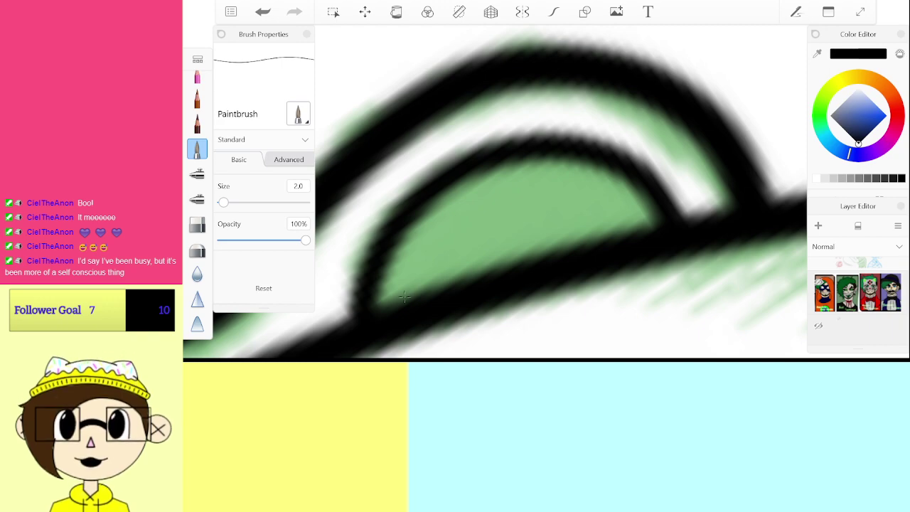
mouse_move(389, 300)
left_mouse_down()
mouse_move(464, 265)
mouse_move(450, 238)
mouse_move(454, 203)
mouse_move(525, 160)
mouse_move(603, 176)
mouse_move(644, 219)
left_mouse_up()
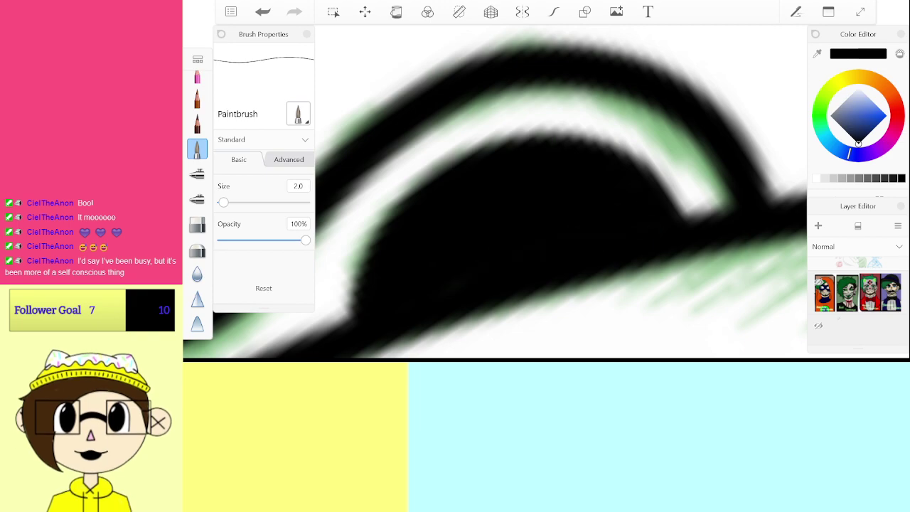
Step: Ink the rounded iris outline of the left eye with the predictive stroke, ending it at the eye's edges
scroll(562, 190, "down", 10)
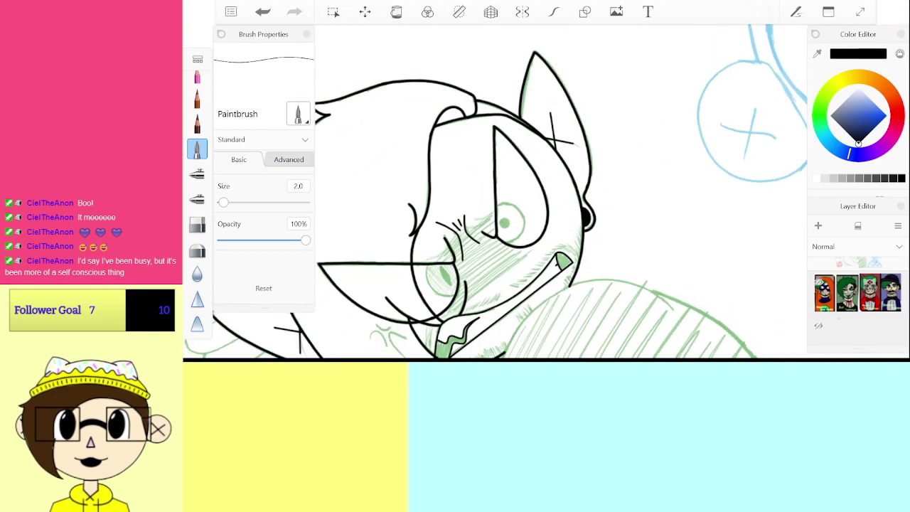
scroll(455, 263, "up", 10)
left_click(554, 12)
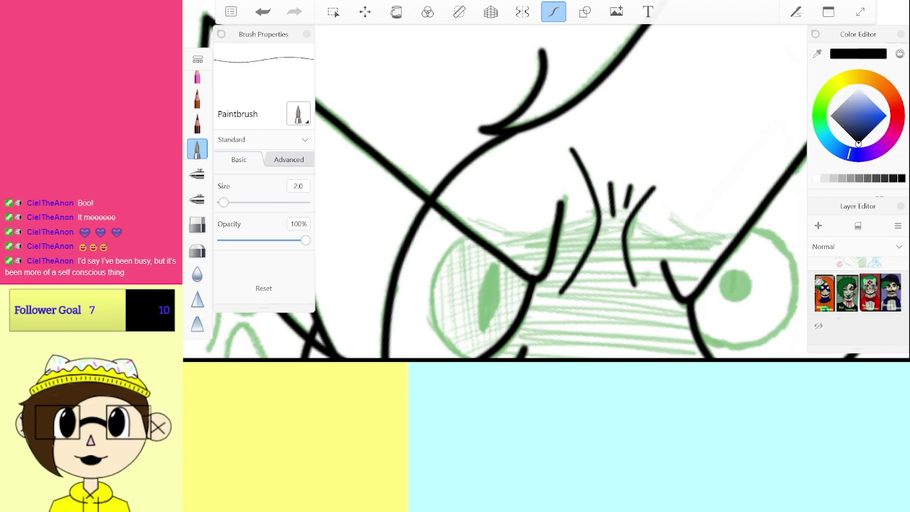
scroll(498, 263, "up", 10)
scroll(541, 199, "down", 2)
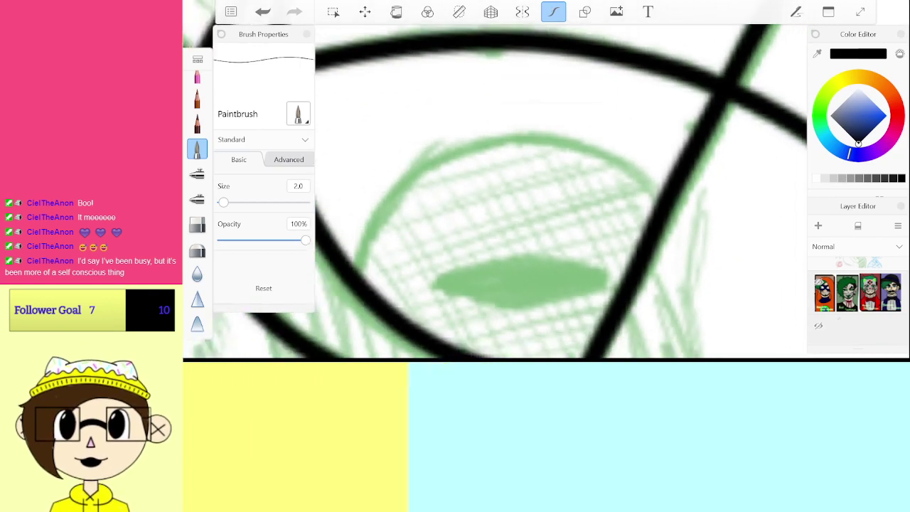
left_click_drag(713, 207, 710, 190)
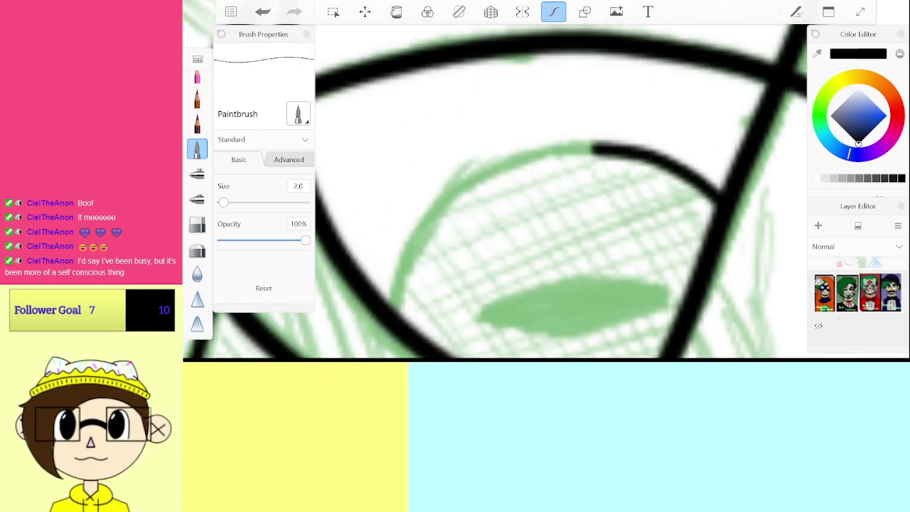
mouse_move(594, 148)
left_mouse_down()
mouse_move(492, 169)
mouse_move(430, 216)
mouse_move(394, 297)
mouse_move(396, 320)
left_mouse_up()
Step: Ink the upper and lower edges of the slit pupil in the left eye
scroll(561, 249, "up", 5)
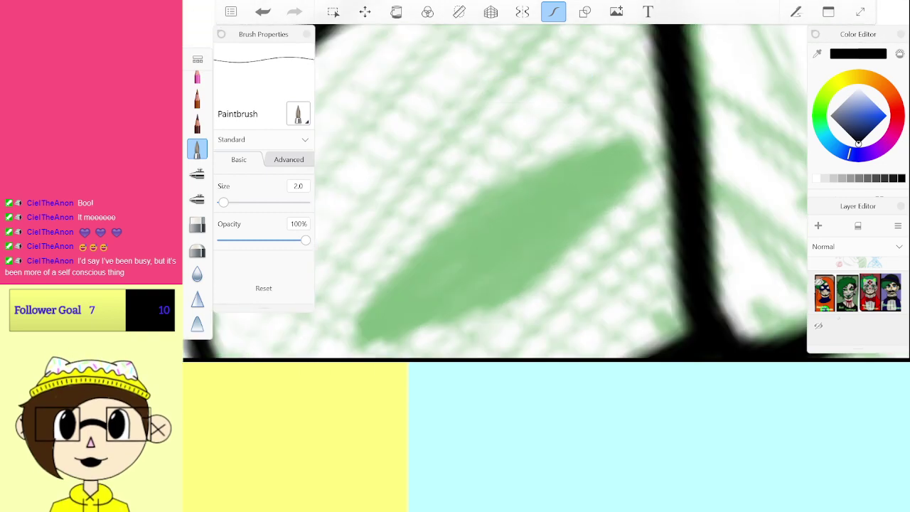
scroll(540, 192, "up", 2)
mouse_move(340, 245)
left_mouse_down()
mouse_move(430, 174)
mouse_move(590, 119)
mouse_move(700, 121)
left_mouse_up()
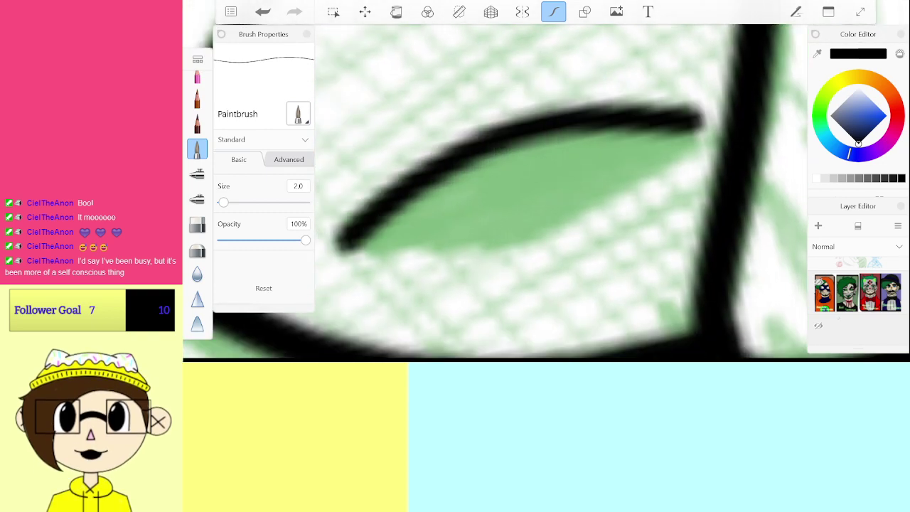
mouse_move(340, 247)
left_mouse_down()
mouse_move(576, 203)
mouse_move(694, 124)
left_mouse_up()
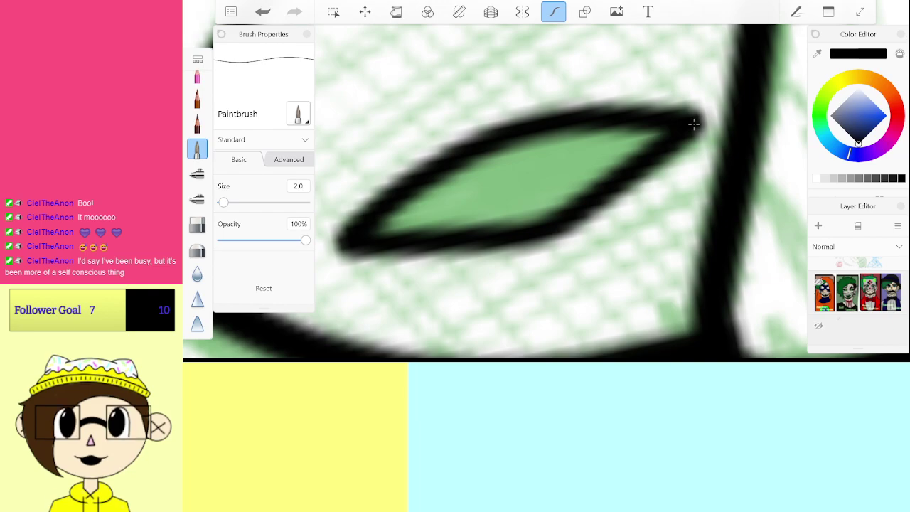
scroll(694, 124, "down", 5)
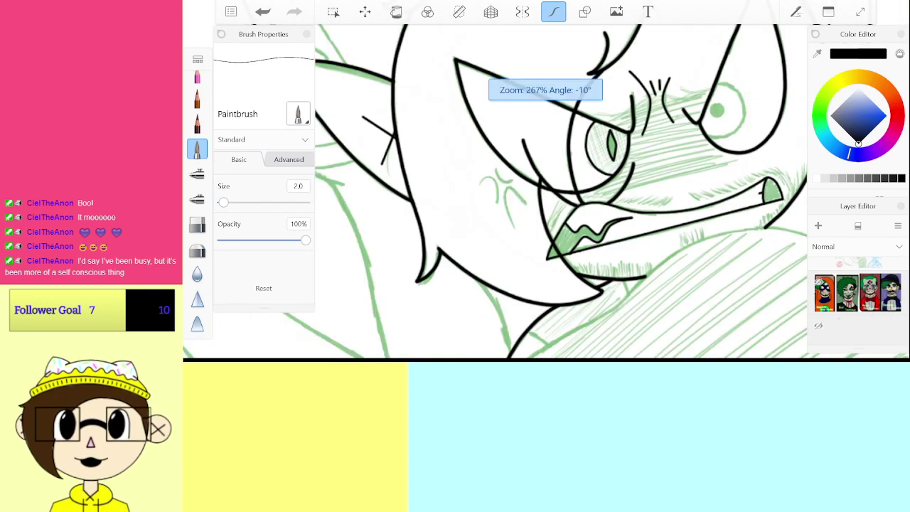
scroll(546, 192, "up", 8)
scroll(546, 192, "down", 5)
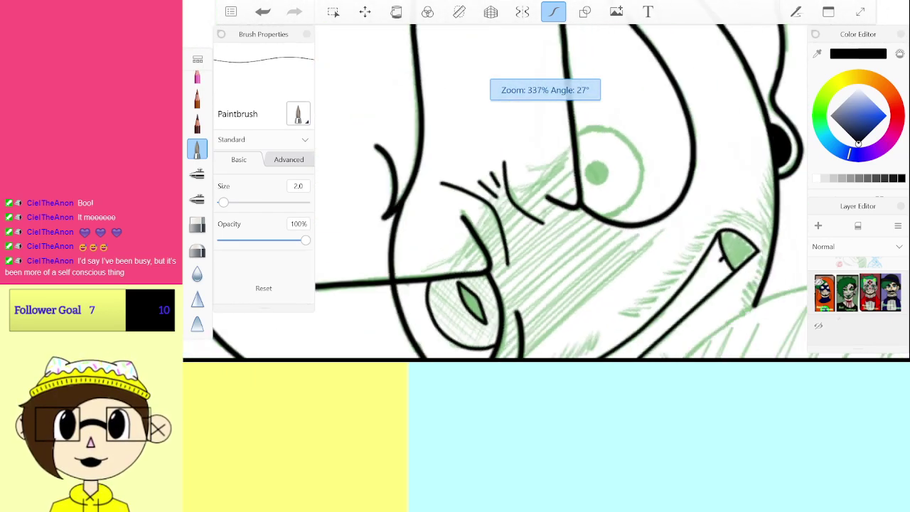
scroll(548, 192, "up", 5)
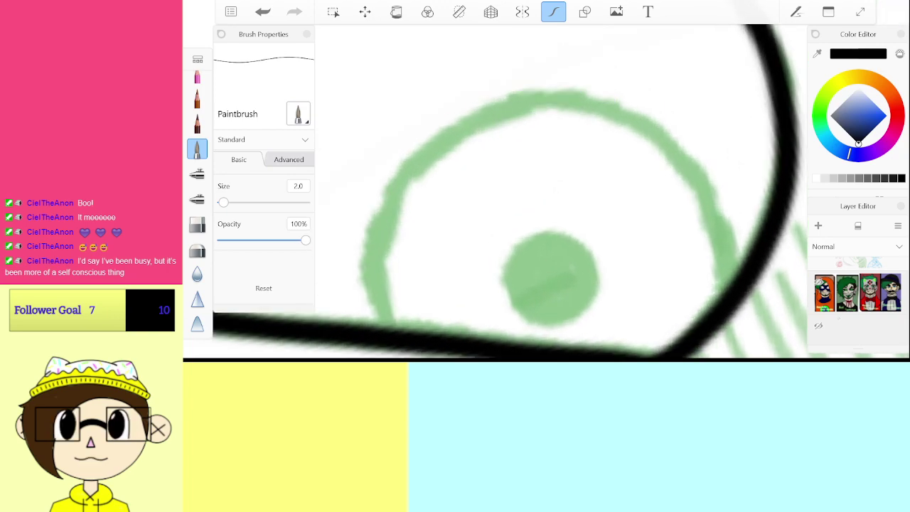
left_click_drag(721, 297, 732, 240)
mouse_move(696, 158)
left_mouse_down()
mouse_move(555, 93)
mouse_move(395, 192)
mouse_move(409, 348)
left_mouse_up()
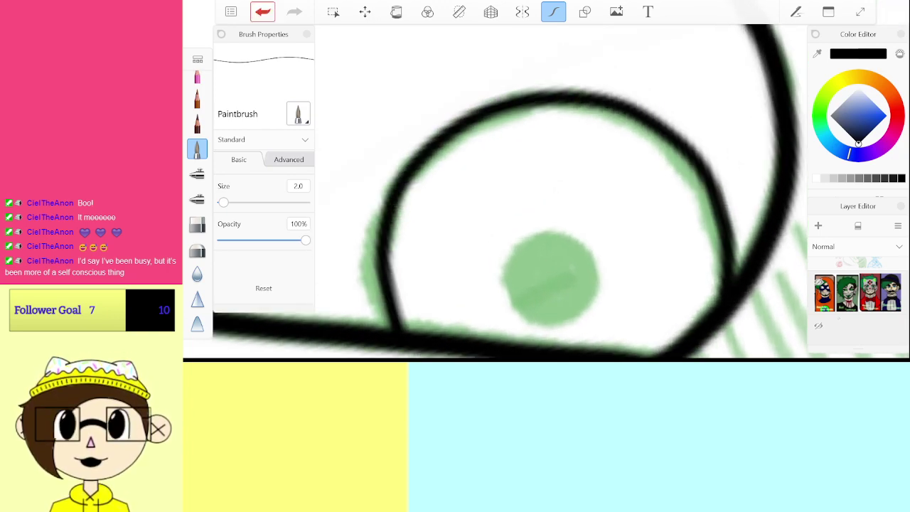
left_click(263, 12)
mouse_move(384, 213)
left_mouse_down()
mouse_move(447, 128)
mouse_move(549, 96)
mouse_move(659, 130)
mouse_move(726, 237)
mouse_move(718, 303)
left_mouse_up()
left_click(262, 11)
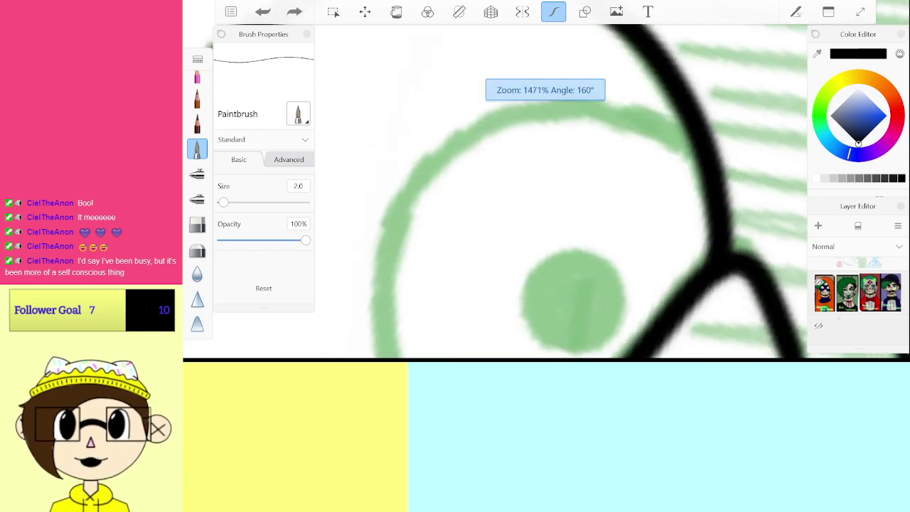
Step: Ink the round iris outline of the right eye in joined arcs, redoing the stroke that misses the sketch
mouse_move(351, 333)
left_mouse_down()
mouse_move(378, 201)
mouse_move(560, 92)
mouse_move(703, 103)
left_mouse_up()
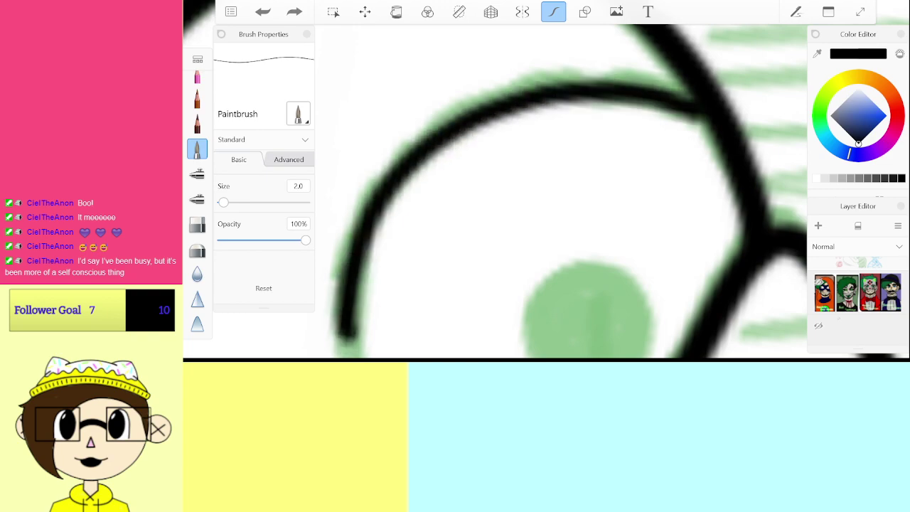
mouse_move(348, 333)
left_mouse_down()
mouse_move(545, 118)
mouse_move(711, 114)
left_mouse_up()
left_click_drag(395, 263, 665, 114)
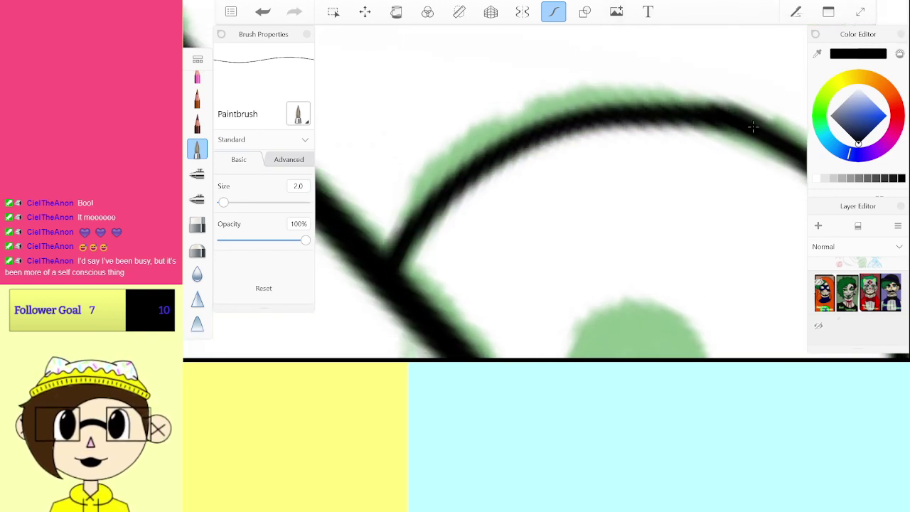
key("ctrl+z")
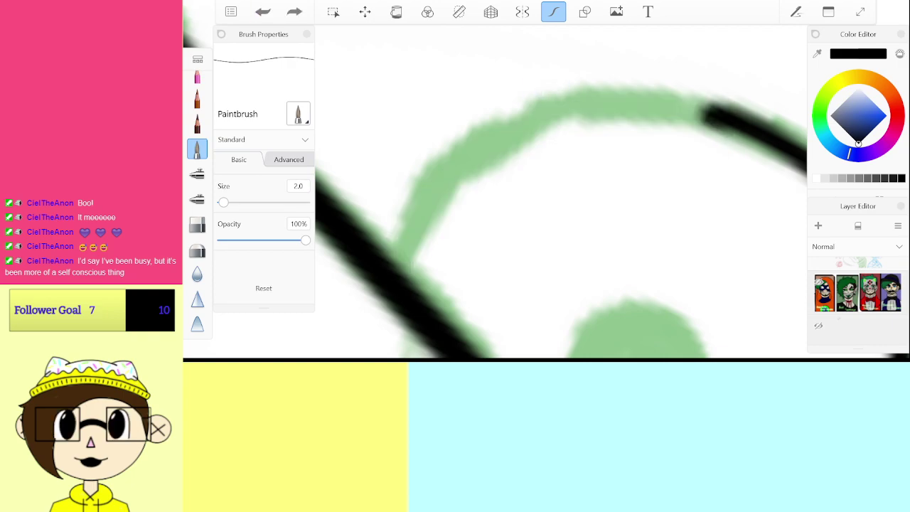
mouse_move(702, 112)
left_mouse_down()
mouse_move(663, 107)
mouse_move(554, 114)
mouse_move(408, 231)
mouse_move(388, 267)
left_mouse_up()
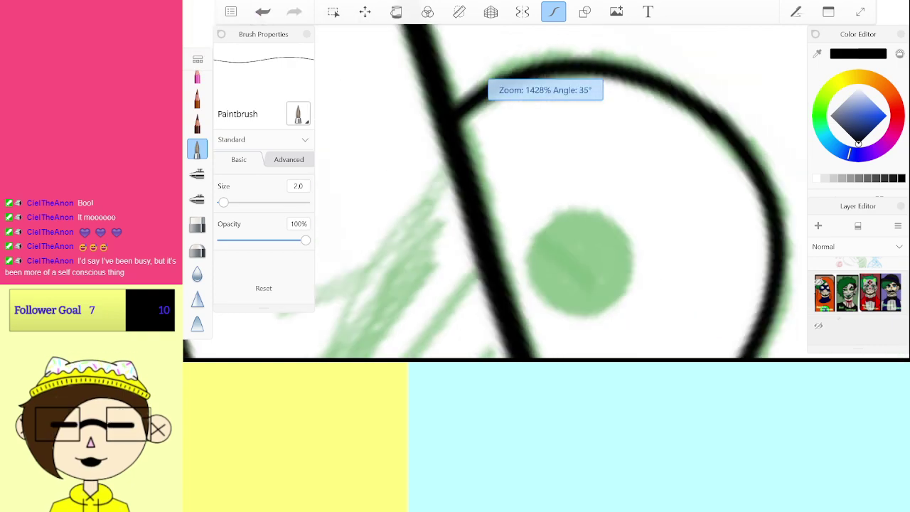
Step: Outline the small round pupil of the right eye and fill it solid black with freehand strokes
mouse_move(594, 150)
left_mouse_down()
mouse_move(427, 207)
mouse_move(501, 144)
mouse_move(563, 148)
mouse_move(427, 220)
mouse_move(440, 259)
mouse_move(498, 263)
left_mouse_up()
left_click(554, 11)
key("ctrl+z")
mouse_move(480, 201)
left_mouse_down()
mouse_move(480, 169)
mouse_move(455, 206)
mouse_move(470, 216)
mouse_move(473, 245)
mouse_move(530, 284)
left_mouse_up()
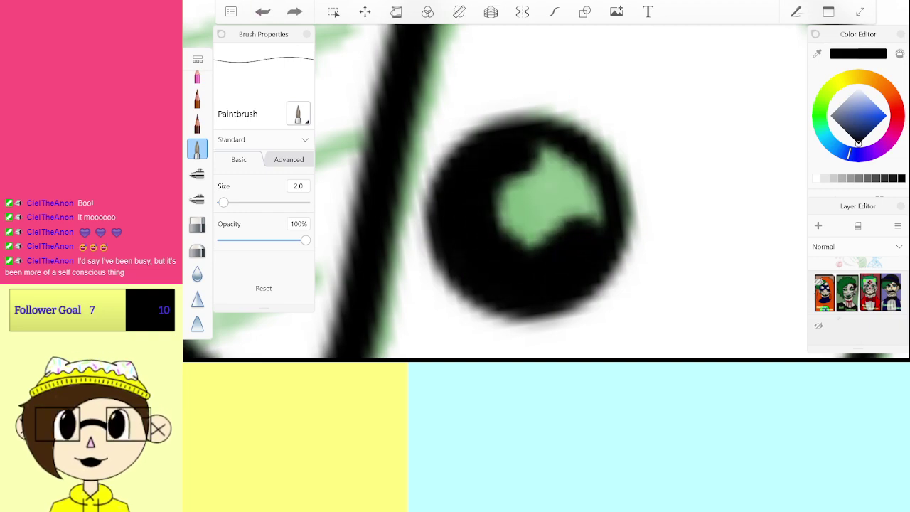
left_click_drag(501, 185, 558, 238)
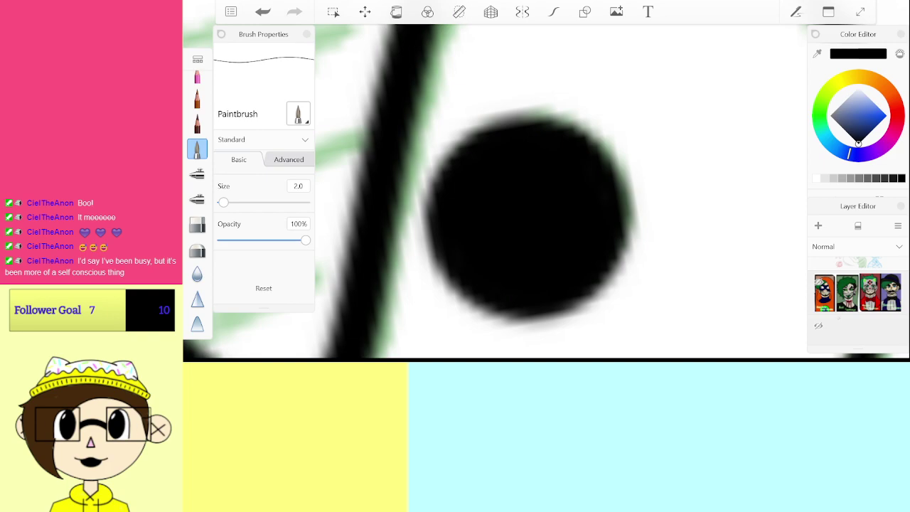
Step: Fill the slit pupil of the left eye solid black
scroll(530, 206, "down", 10)
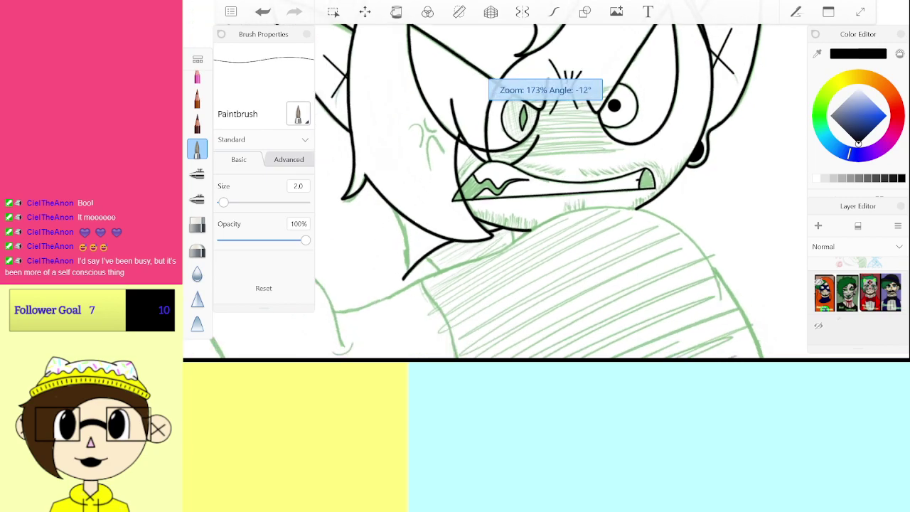
scroll(545, 192, "down", 3)
scroll(545, 192, "up", 10)
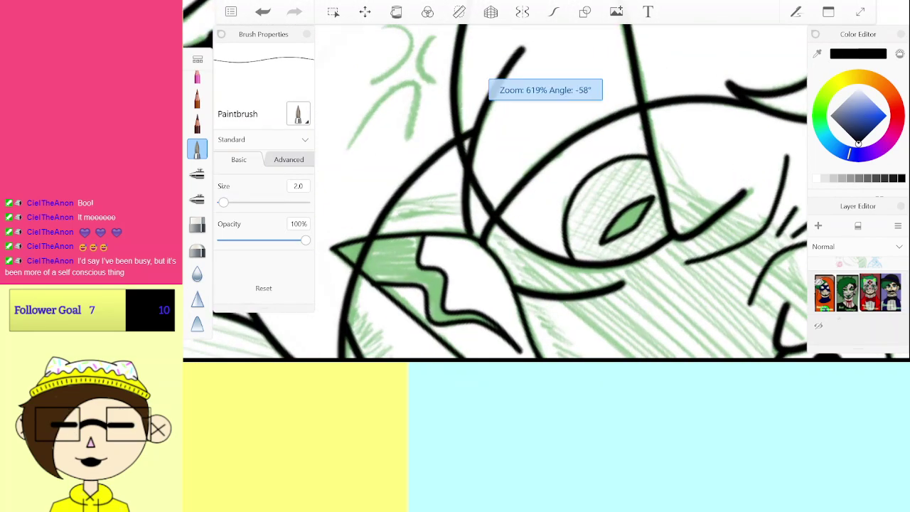
scroll(546, 192, "up", 10)
left_click_drag(413, 266, 511, 197)
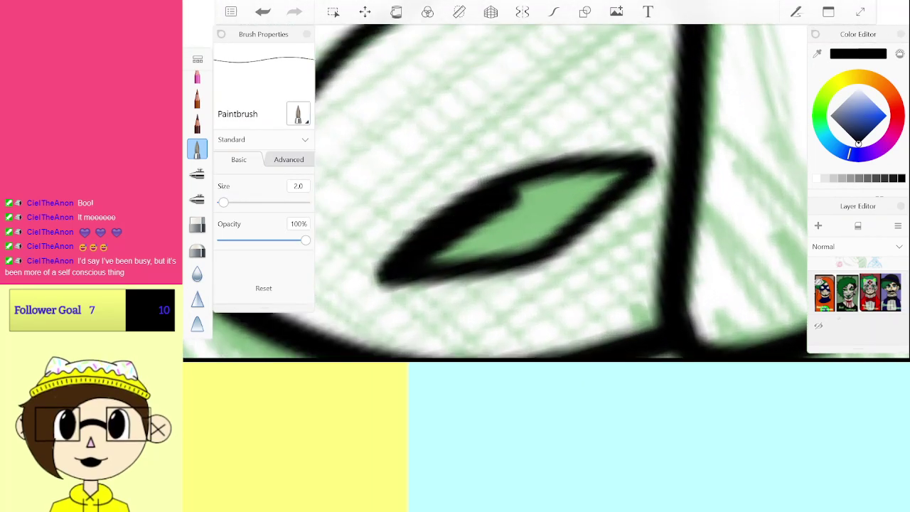
left_click_drag(445, 249, 534, 209)
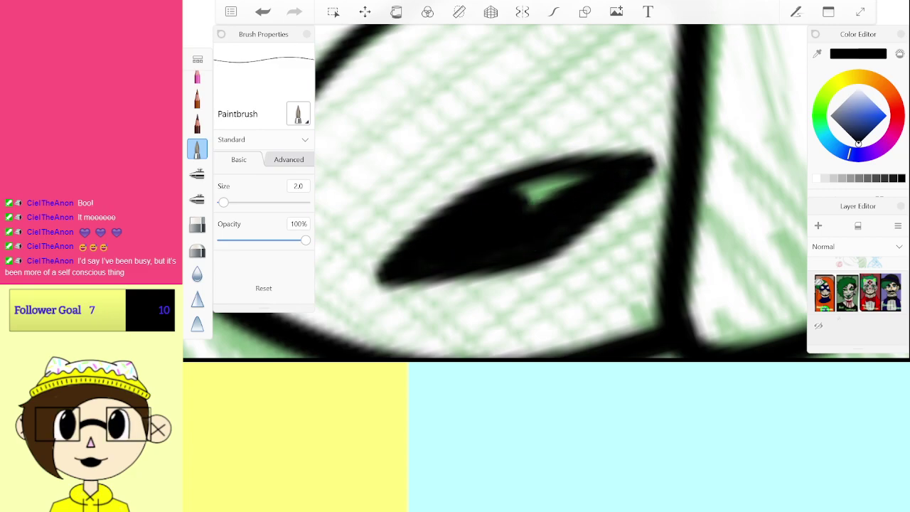
scroll(490, 206, "down", 4)
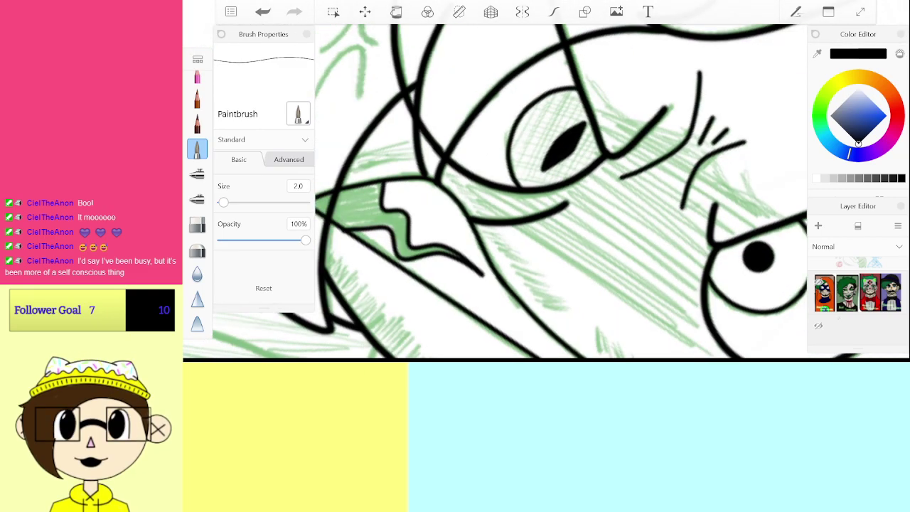
Step: Smooth the slit pupil's long edges with curved predictive strokes from its pointed tips
scroll(504, 140, "up", 6)
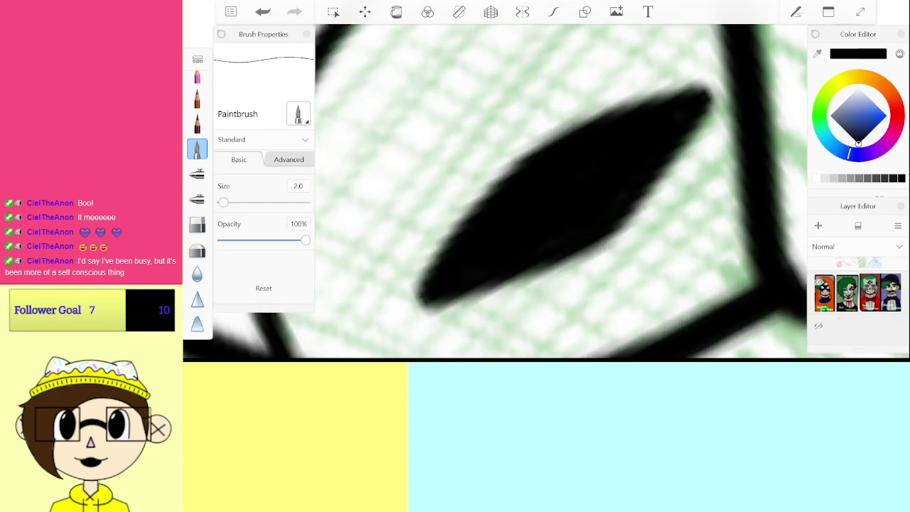
left_click(554, 12)
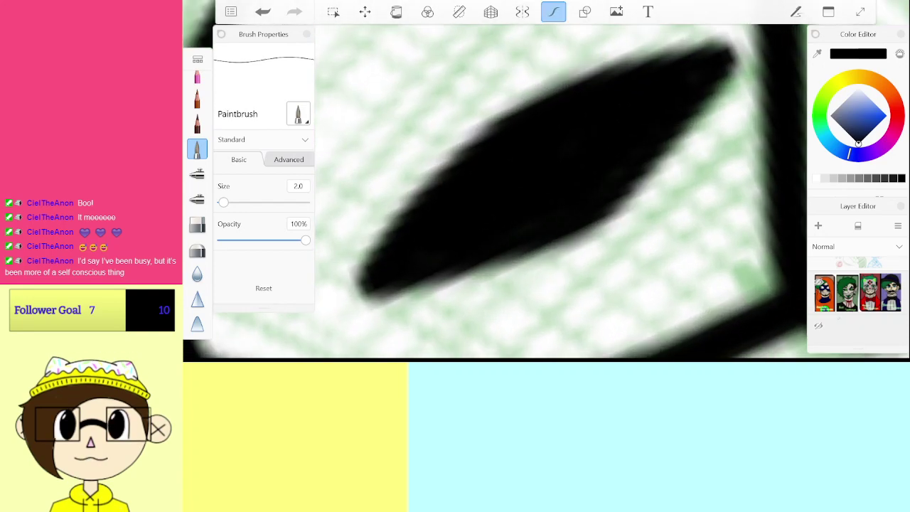
mouse_move(373, 293)
left_mouse_down()
mouse_move(475, 277)
mouse_move(613, 208)
left_mouse_up()
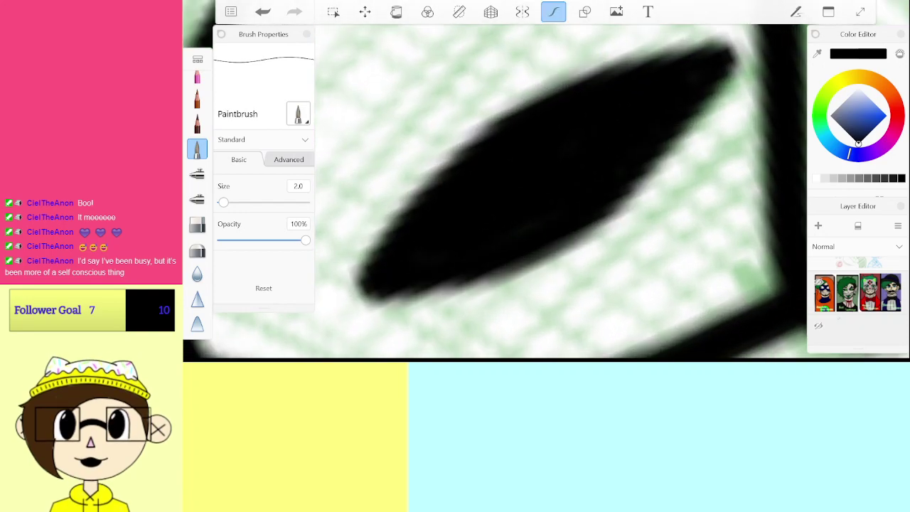
scroll(546, 192, "down", 5)
scroll(546, 192, "up", 5)
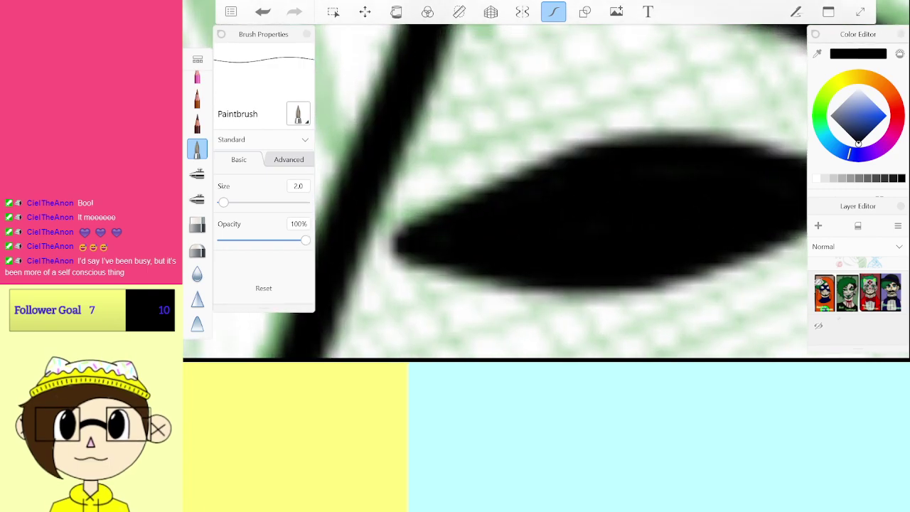
mouse_move(400, 239)
left_mouse_down()
mouse_move(413, 223)
mouse_move(620, 139)
left_mouse_up()
scroll(546, 192, "down", 5)
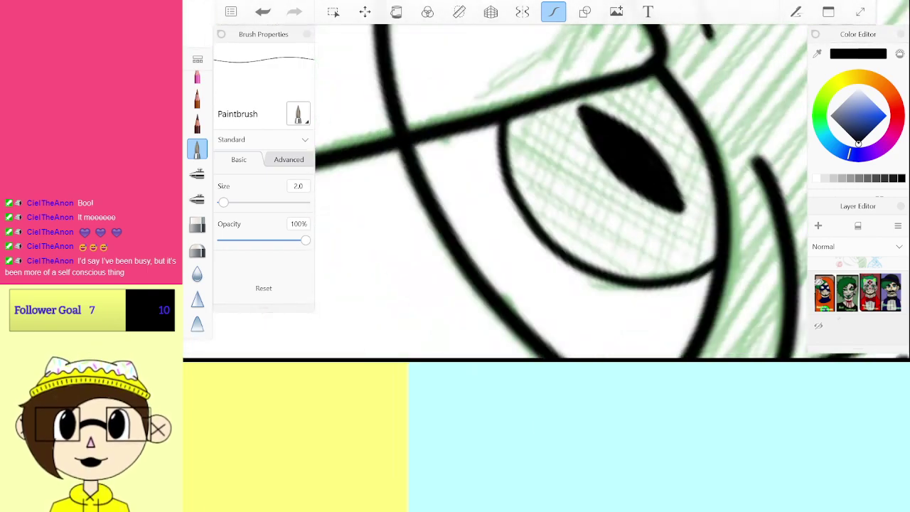
Step: Draw a test oval over the striped torso, undo it, and set the Paintbrush size to 3.0
scroll(546, 191, "down", 10)
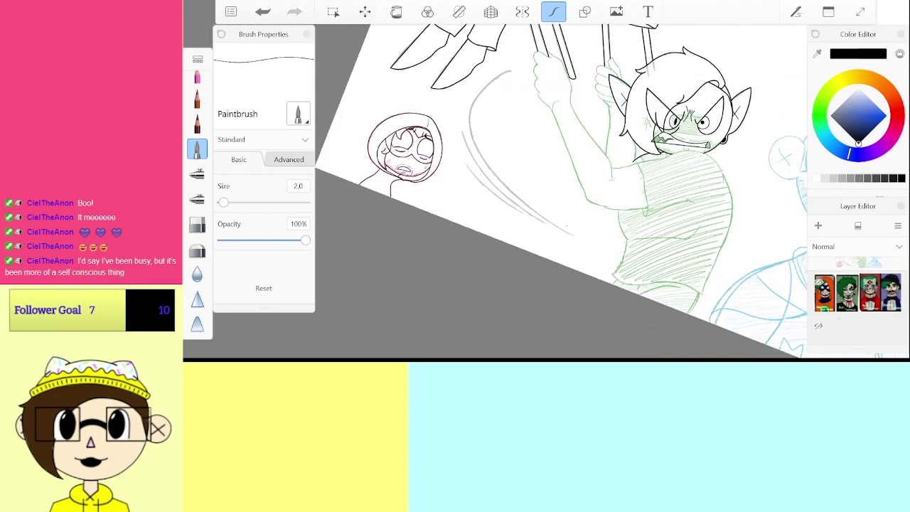
scroll(566, 192, "down", 1)
scroll(546, 192, "up", 10)
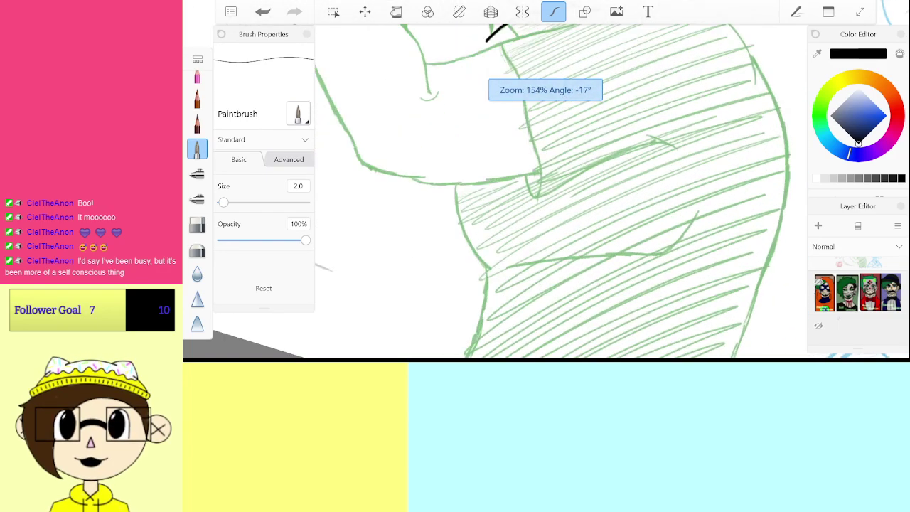
mouse_move(583, 140)
left_mouse_down()
mouse_move(676, 282)
mouse_move(626, 135)
left_mouse_up()
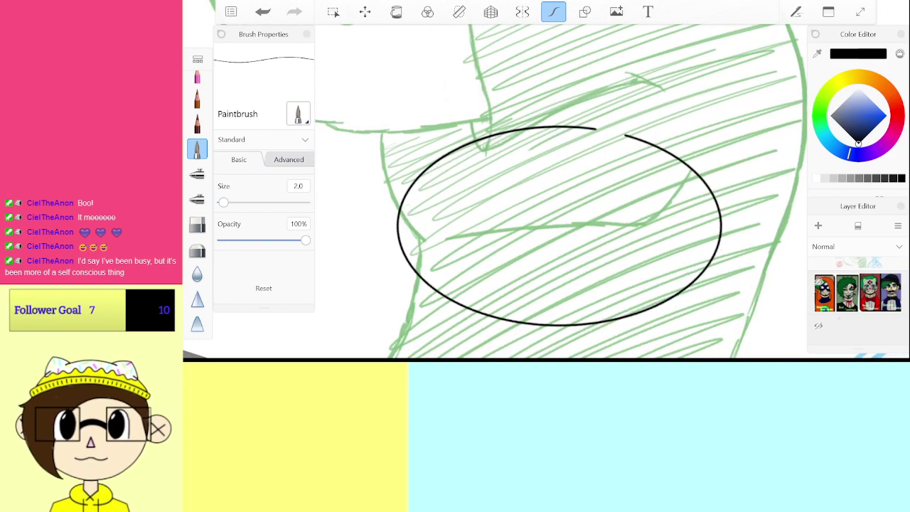
key("ctrl+z")
left_click(300, 188)
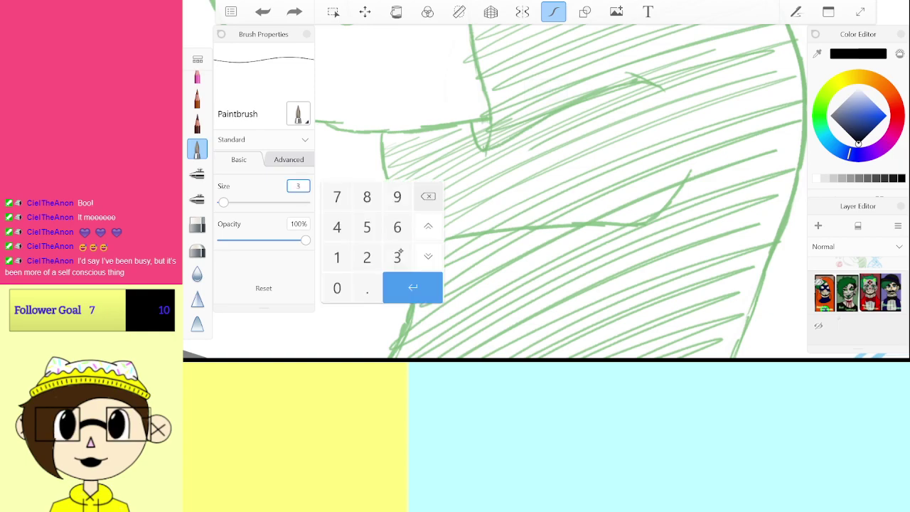
type("3")
left_click(413, 287)
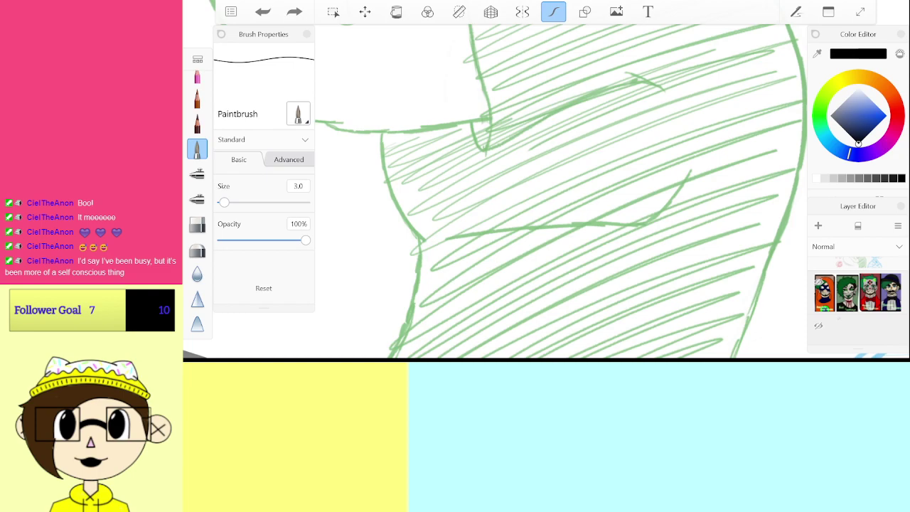
left_click_drag(733, 222, 580, 104)
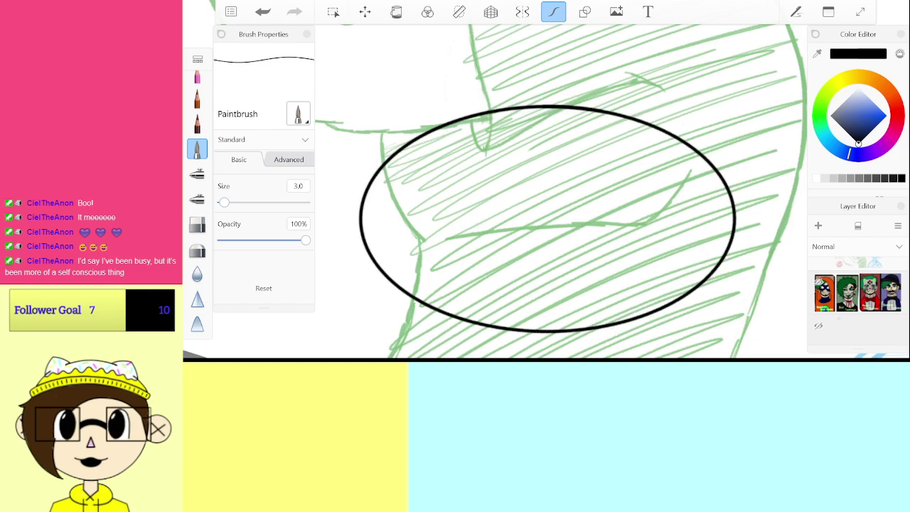
key("ctrl+z")
scroll(561, 192, "down", 5)
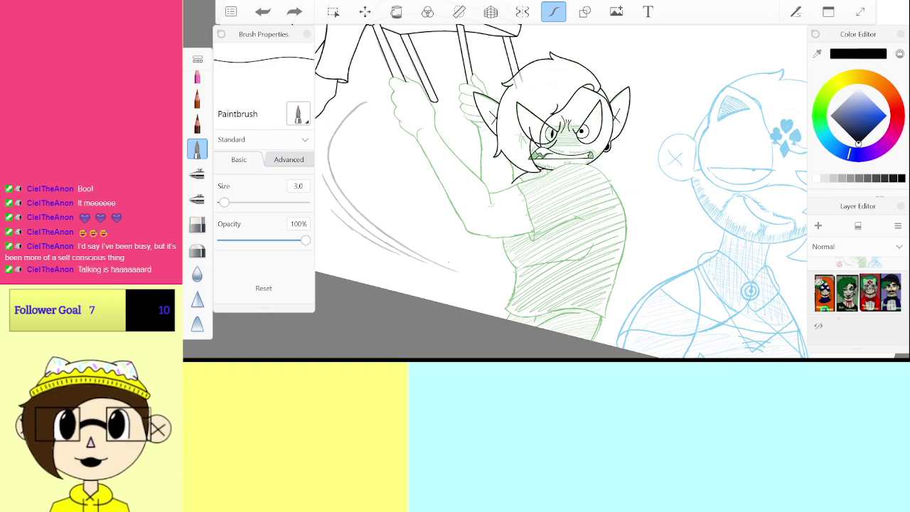
Step: Ink the short curve that closes the pointed hair tuft beside the neck
scroll(561, 192, "up", 10)
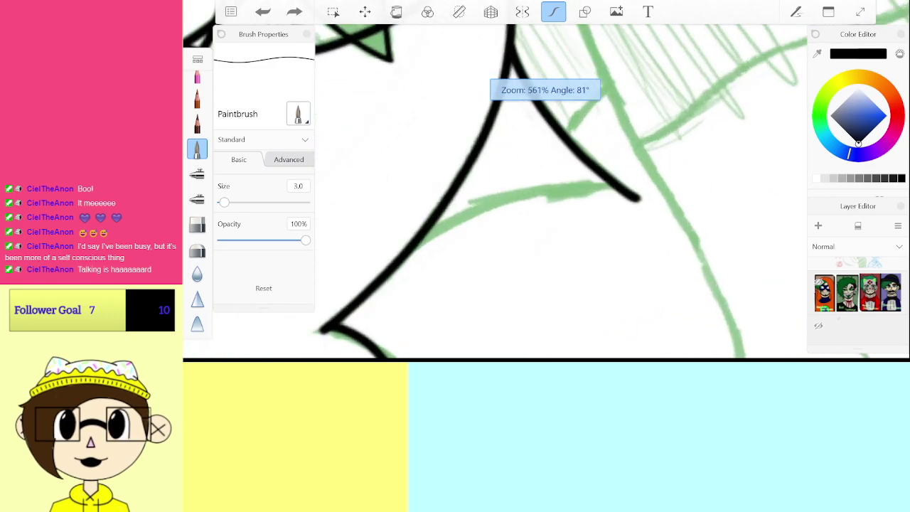
mouse_move(384, 302)
left_mouse_down()
mouse_move(500, 219)
mouse_move(644, 165)
left_mouse_up()
scroll(561, 192, "down", 10)
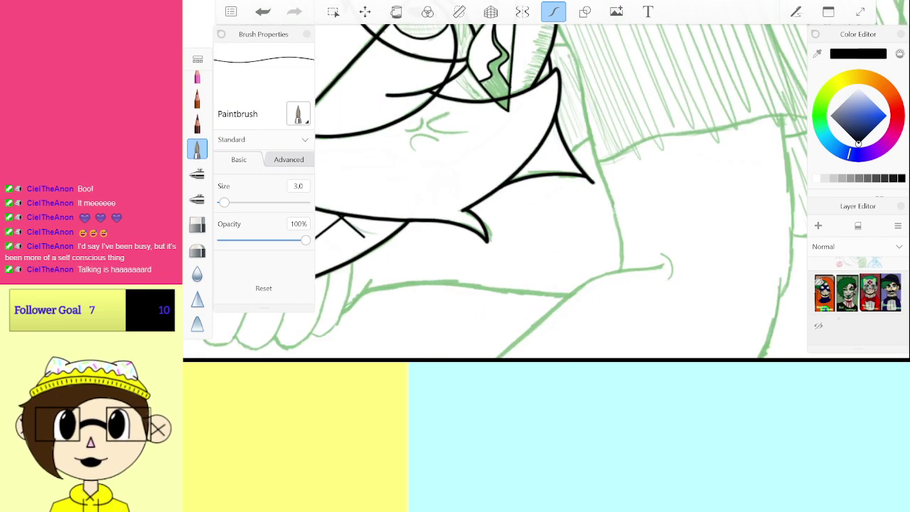
scroll(496, 189, "up", 10)
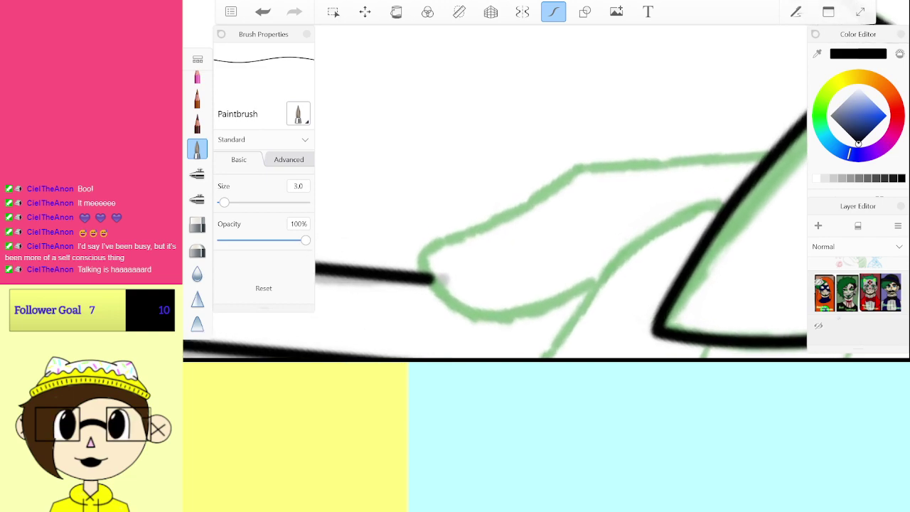
left_click_drag(771, 154, 600, 162)
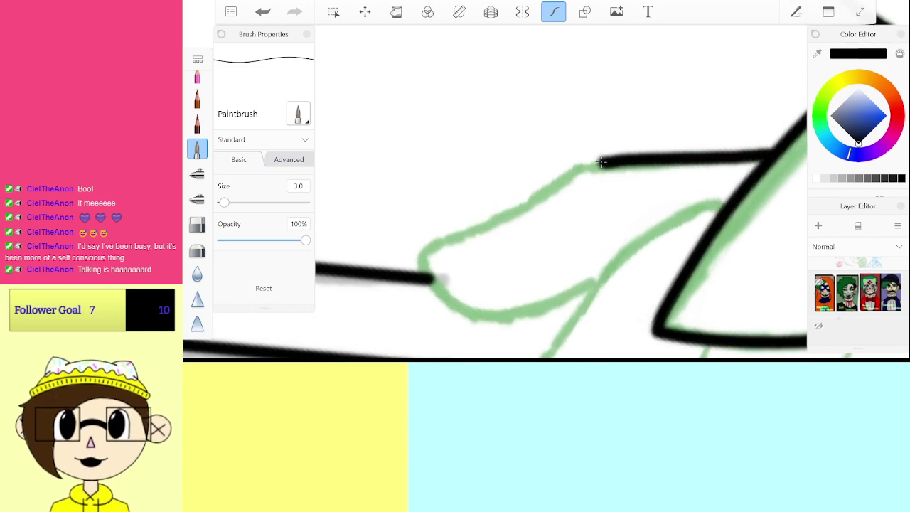
mouse_move(480, 225)
left_mouse_down()
mouse_move(434, 242)
mouse_move(421, 263)
left_mouse_up()
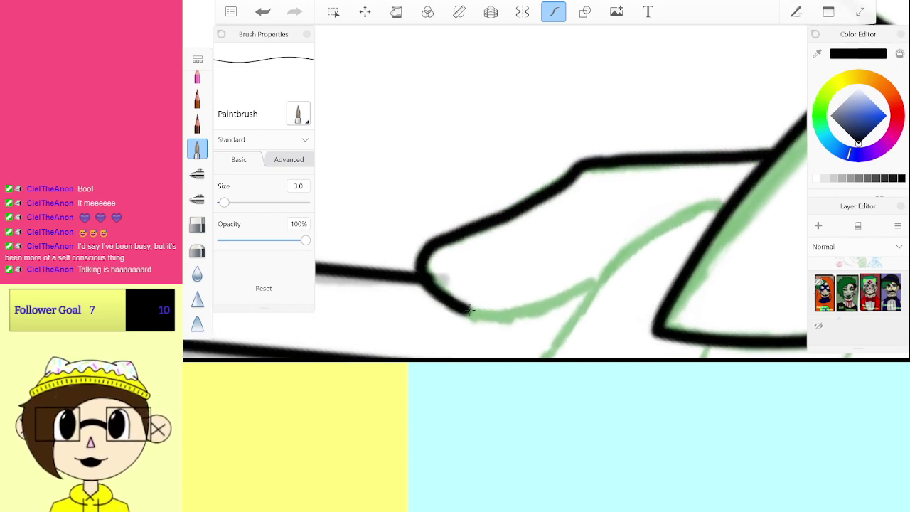
left_click_drag(603, 279, 612, 284)
key("ctrl+z")
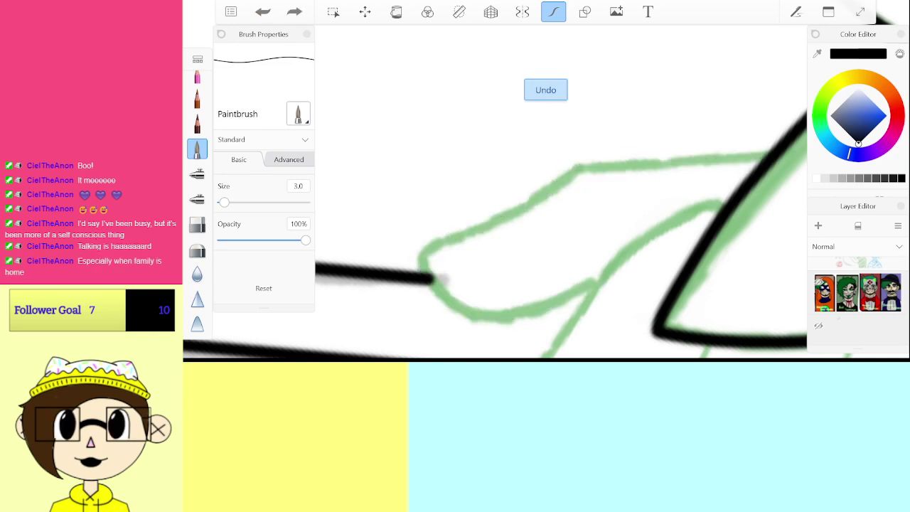
Step: Ink the thumb of the hand behind the ear, tracing its upper edge, rounded tip and underside
scroll(561, 192, "up", 3)
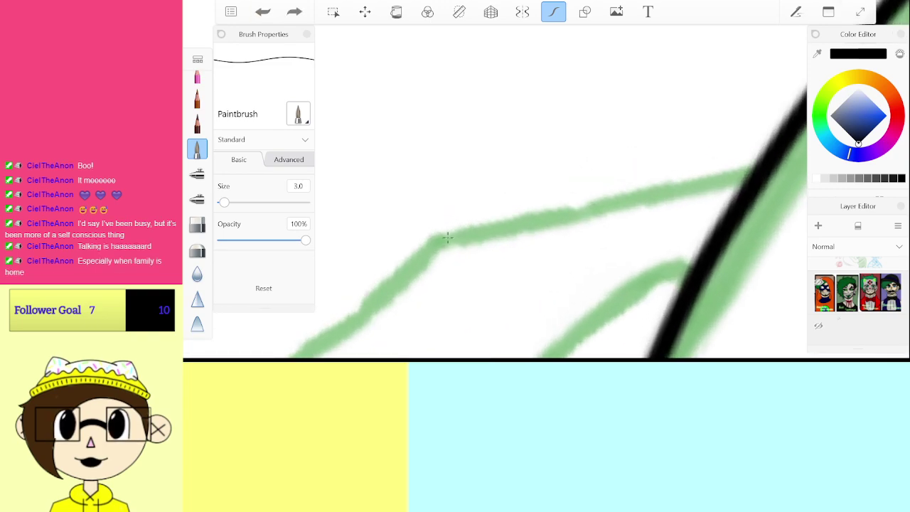
left_click_drag(441, 239, 756, 169)
scroll(561, 192, "up", 1)
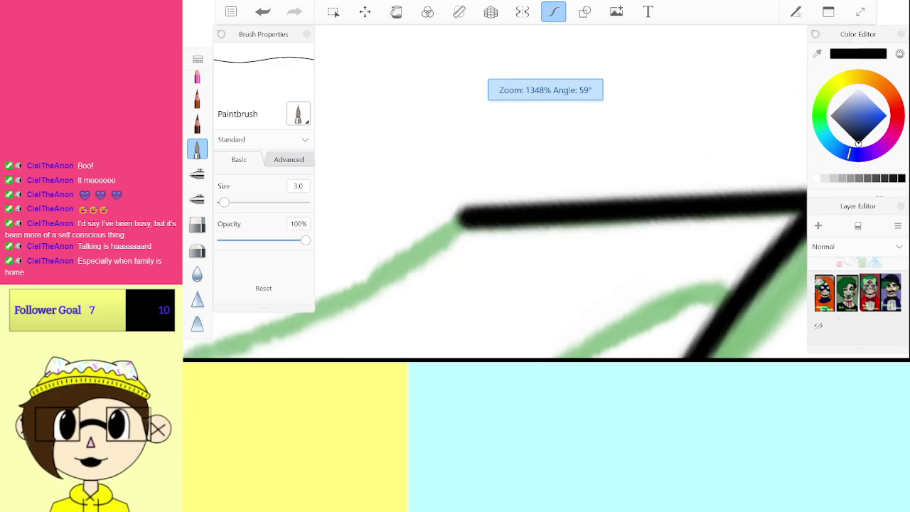
scroll(562, 192, "down", 3)
scroll(562, 192, "up", 1)
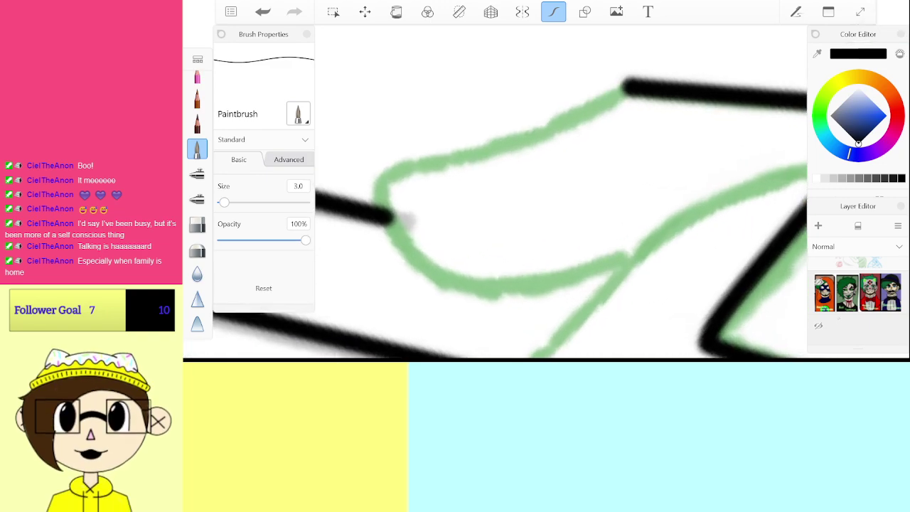
mouse_move(626, 84)
left_mouse_down()
mouse_move(540, 131)
mouse_move(399, 168)
mouse_move(378, 186)
left_mouse_up()
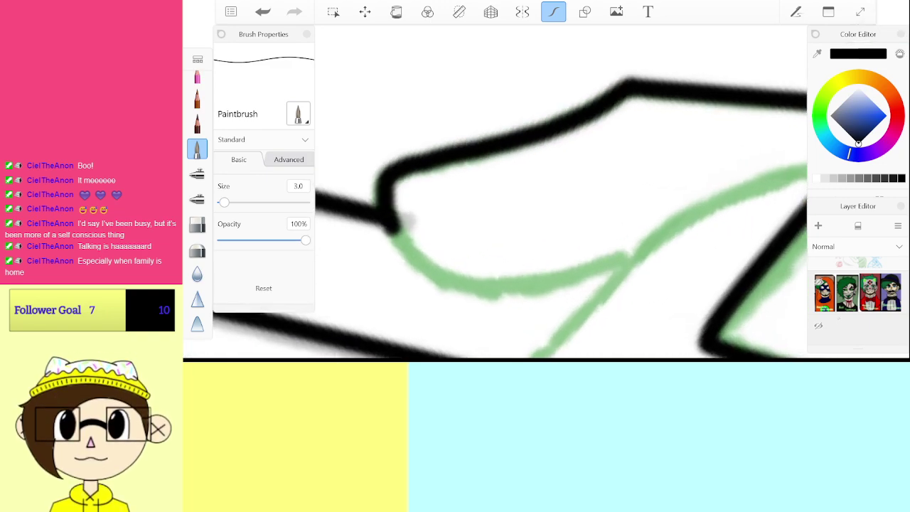
left_click_drag(544, 284, 646, 251)
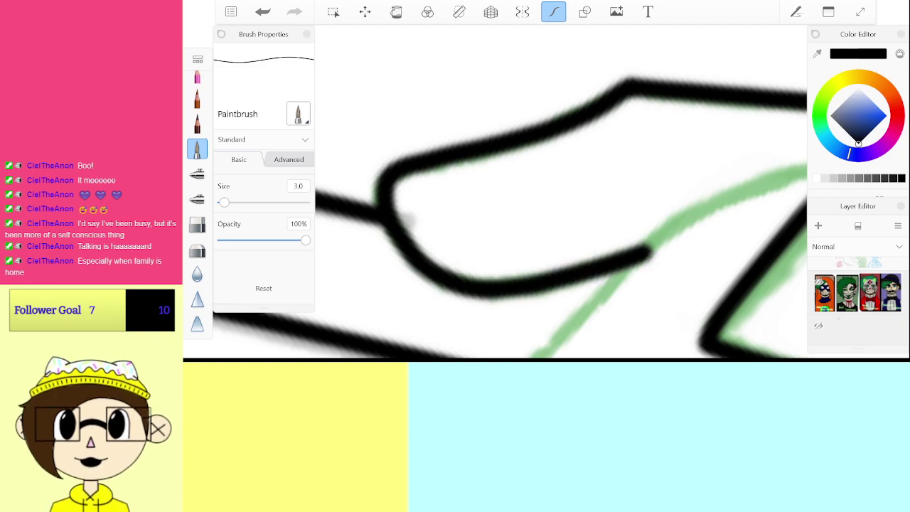
Step: Ink the index finger next to the thumb, from the thumb's base around the rounded knuckle to the ear's edge
scroll(561, 192, "down", 3)
scroll(562, 192, "up", 2)
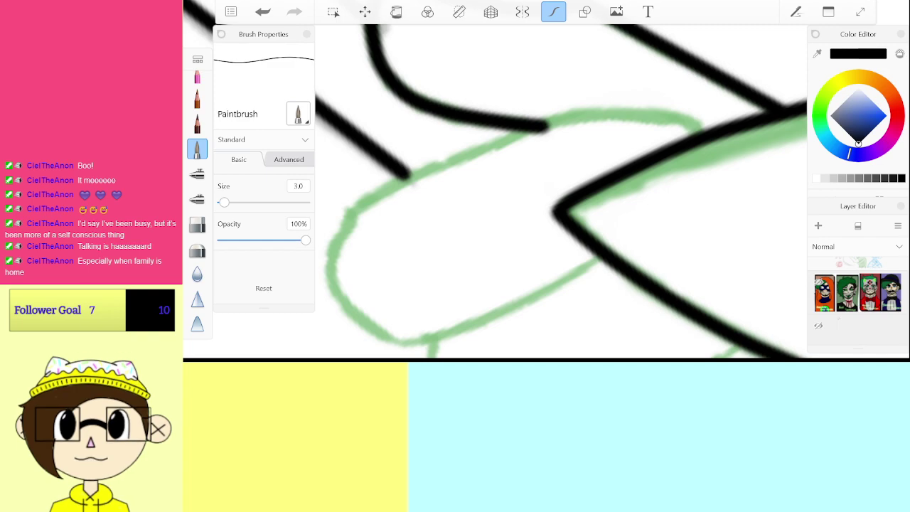
left_click_drag(333, 252, 360, 212)
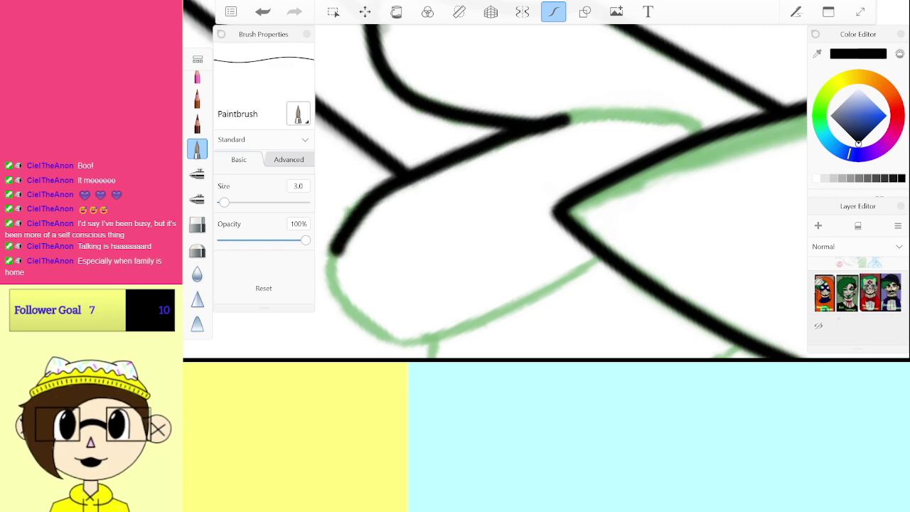
left_click_drag(568, 120, 650, 116)
mouse_move(338, 249)
left_mouse_down()
mouse_move(403, 140)
mouse_move(489, 116)
mouse_move(637, 105)
mouse_move(701, 170)
mouse_move(727, 219)
mouse_move(730, 184)
left_mouse_up()
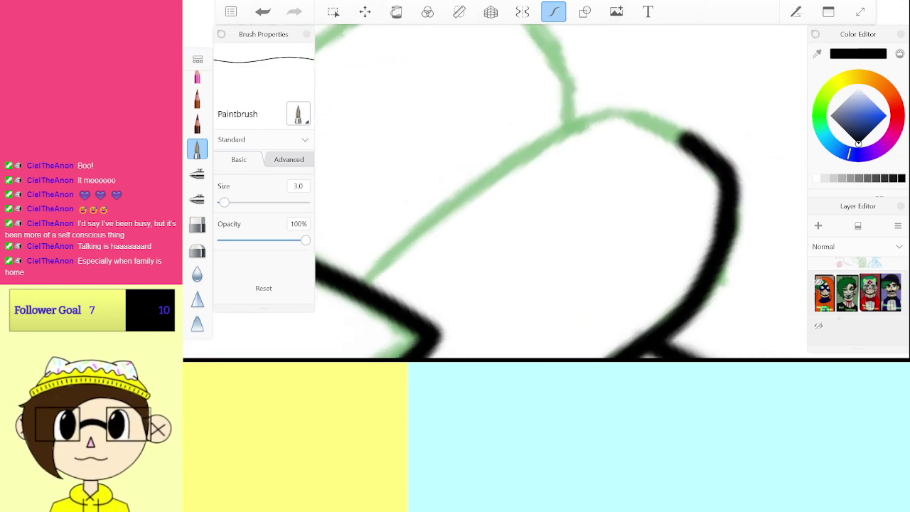
mouse_move(603, 111)
left_mouse_down()
mouse_move(551, 133)
mouse_move(445, 206)
mouse_move(364, 293)
left_mouse_up()
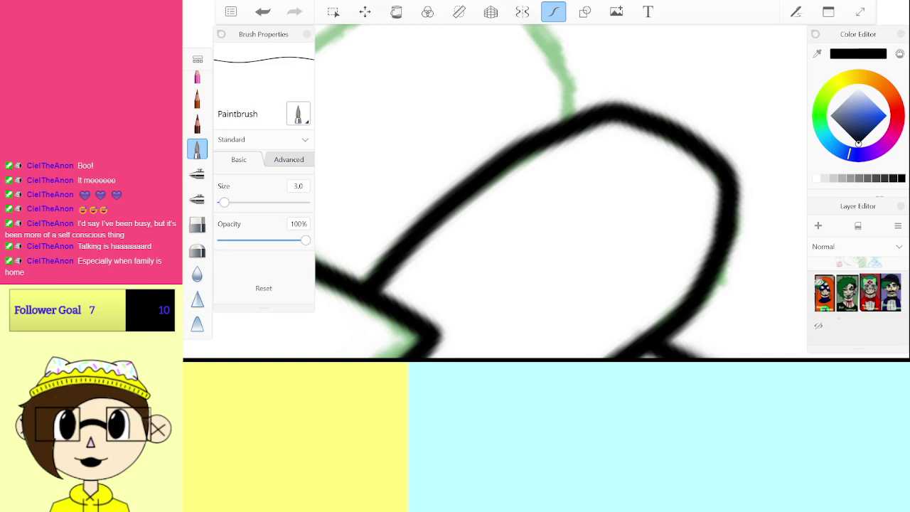
key("ctrl+z")
left_click_drag(729, 227, 722, 184)
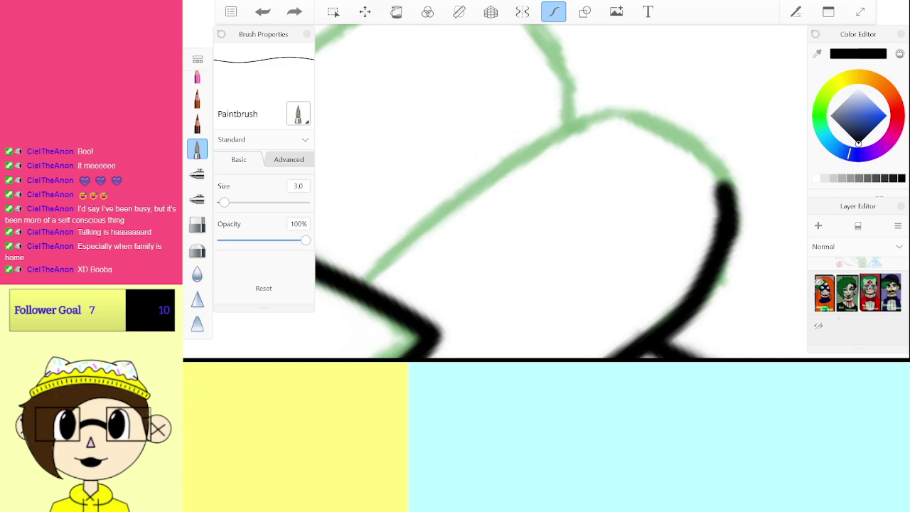
mouse_move(672, 129)
left_mouse_down()
mouse_move(627, 112)
mouse_move(556, 133)
left_mouse_up()
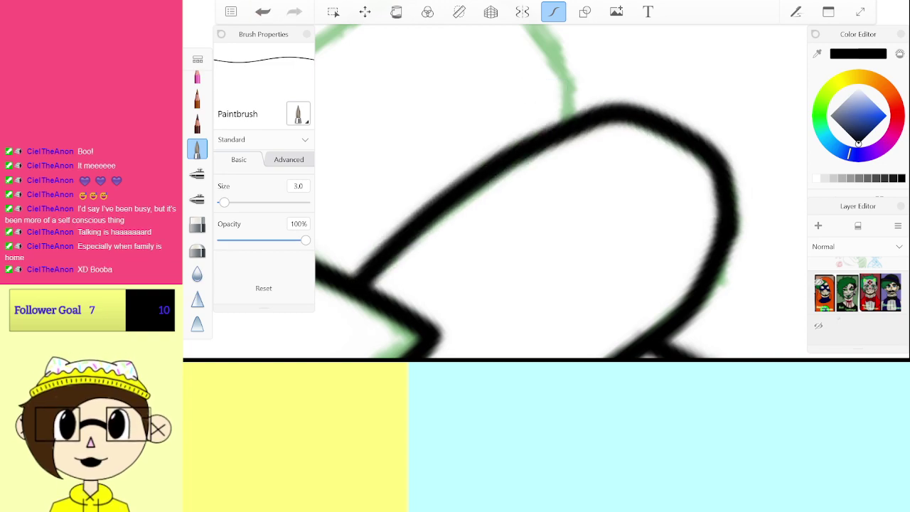
Step: Ink the middle finger as a curve from the index finger to the ear's edge, redrawing the stroke once
scroll(550, 171, "down", 4)
scroll(551, 171, "up", 4)
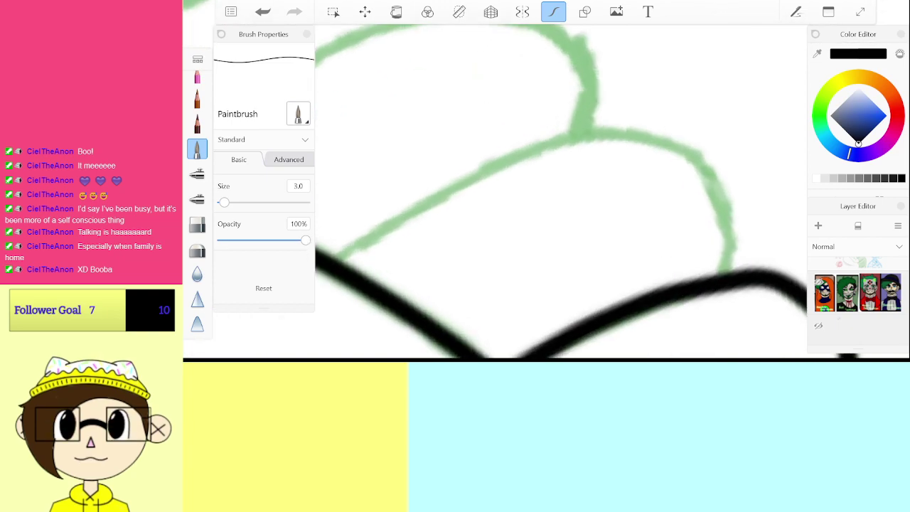
mouse_move(725, 276)
left_mouse_down()
mouse_move(726, 202)
mouse_move(697, 154)
mouse_move(601, 137)
mouse_move(551, 142)
mouse_move(460, 181)
mouse_move(319, 253)
left_mouse_up()
scroll(546, 192, "up", 2)
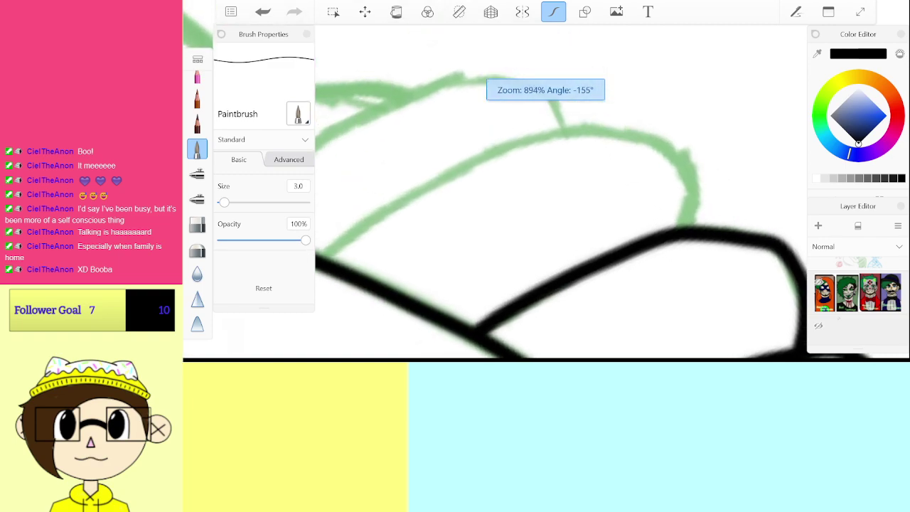
scroll(546, 192, "down", 2)
key("ctrl+z")
mouse_move(732, 270)
left_mouse_down()
mouse_move(730, 185)
mouse_move(707, 153)
mouse_move(603, 142)
mouse_move(531, 171)
mouse_move(378, 270)
left_mouse_up()
Step: Ink the curved outlines of the ring finger and the little finger down to the ear's edge
scroll(560, 192, "up", 2)
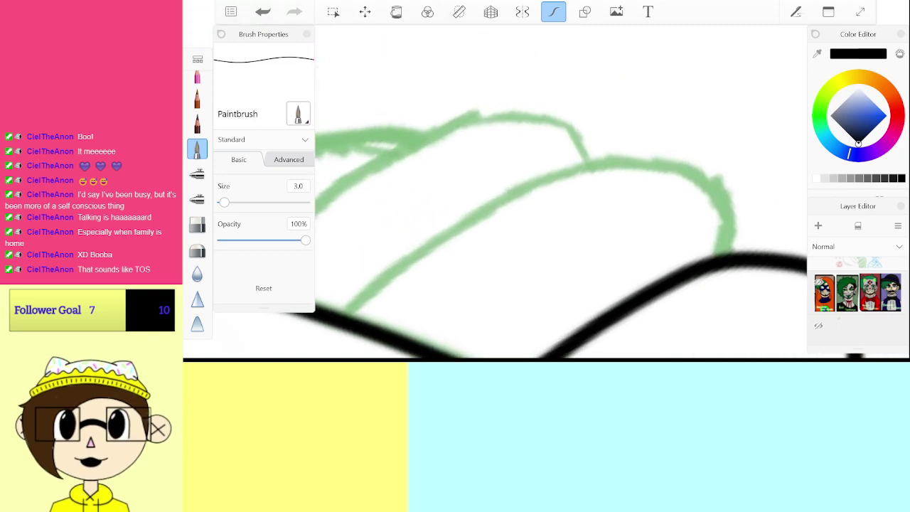
mouse_move(729, 254)
left_mouse_down()
mouse_move(721, 195)
mouse_move(684, 171)
mouse_move(576, 169)
mouse_move(508, 195)
mouse_move(348, 321)
left_mouse_up()
mouse_move(484, 213)
left_mouse_down()
mouse_move(627, 219)
mouse_move(667, 233)
left_mouse_up()
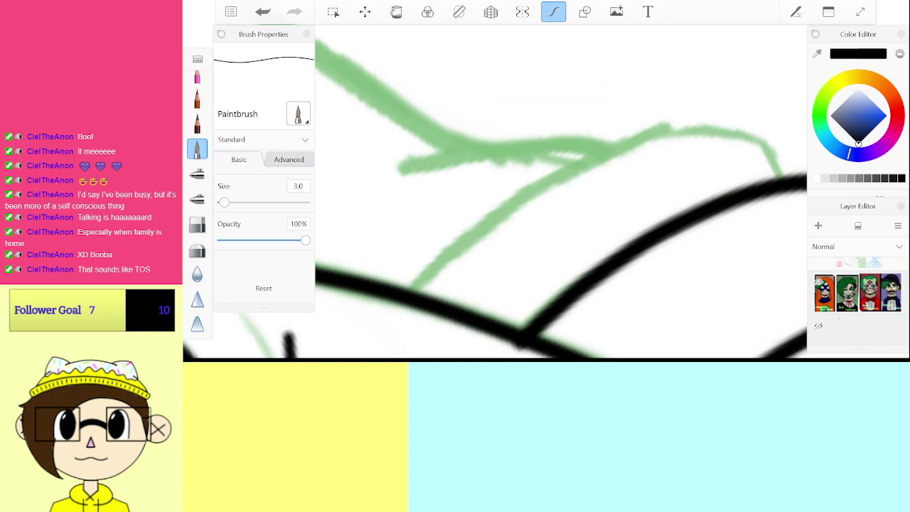
mouse_move(778, 181)
left_mouse_down()
mouse_move(753, 140)
mouse_move(649, 132)
mouse_move(562, 171)
mouse_move(453, 244)
mouse_move(402, 291)
left_mouse_up()
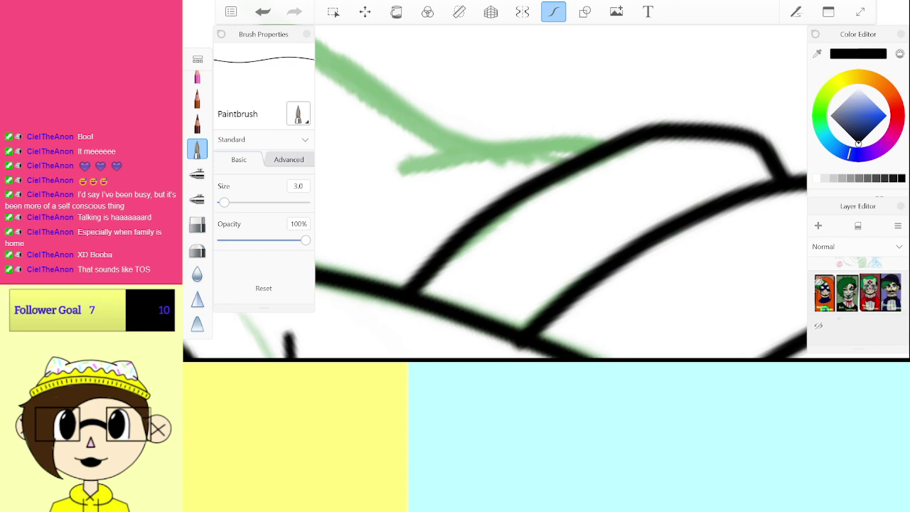
Step: Ink the short wrist crease running from the little finger's outer edge, redrawing the stroke once
scroll(562, 192, "up", 2)
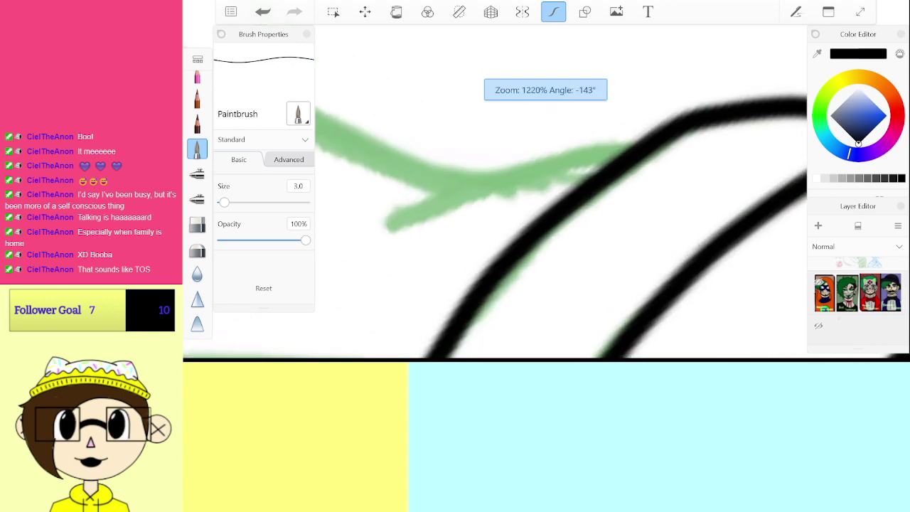
mouse_move(397, 219)
left_mouse_down()
mouse_move(517, 172)
mouse_move(640, 139)
left_mouse_up()
key("ctrl+z")
mouse_move(402, 216)
left_mouse_down()
mouse_move(551, 164)
mouse_move(644, 139)
left_mouse_up()
scroll(561, 192, "down", 6)
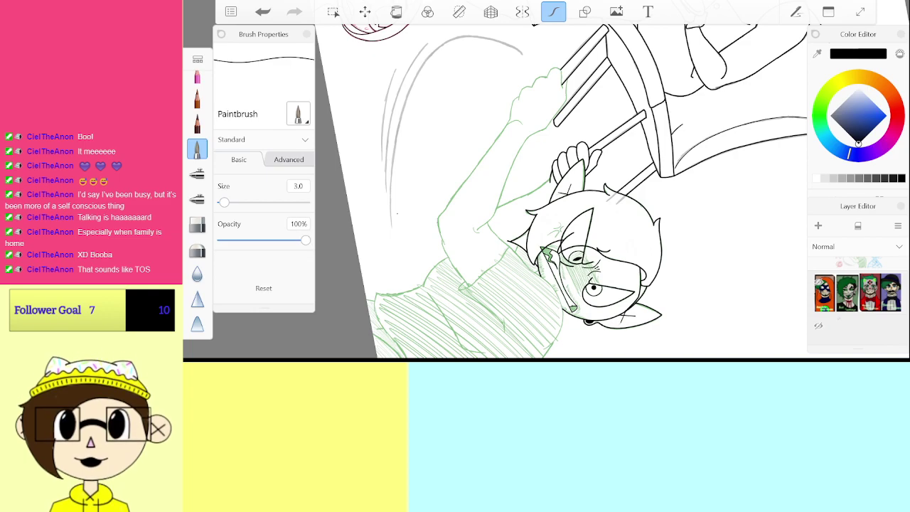
Step: Ink the short neck line that connects the shirt collar to the jaw below the hair
scroll(562, 192, "up", 5)
scroll(562, 192, "down", 5)
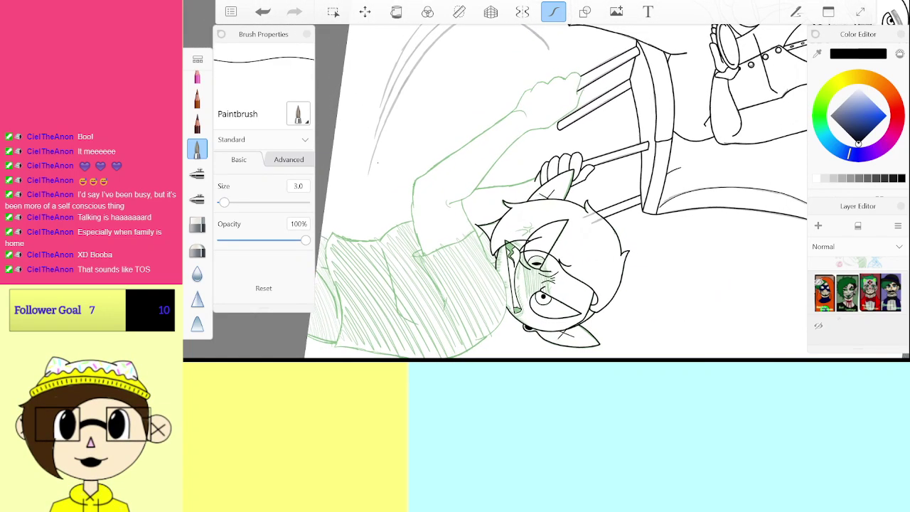
scroll(562, 192, "up", 3)
scroll(499, 213, "up", 2)
scroll(562, 192, "up", 10)
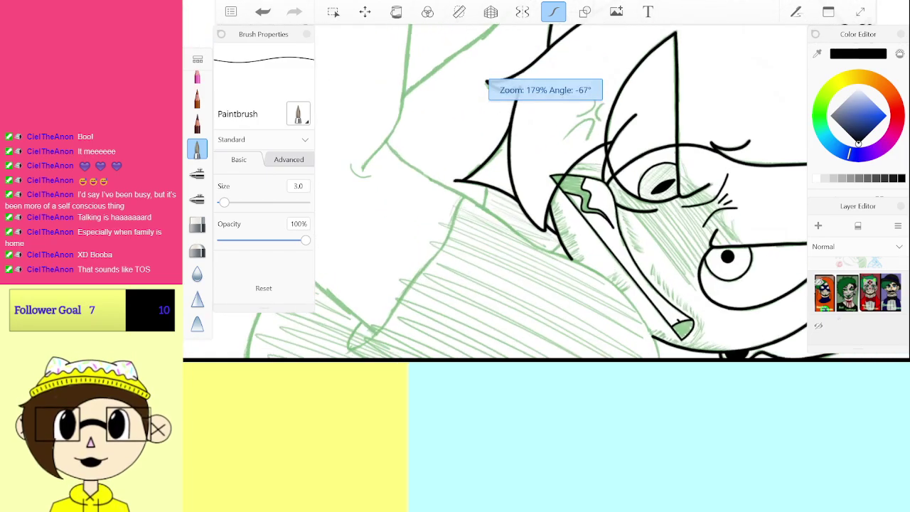
scroll(597, 175, "up", 3)
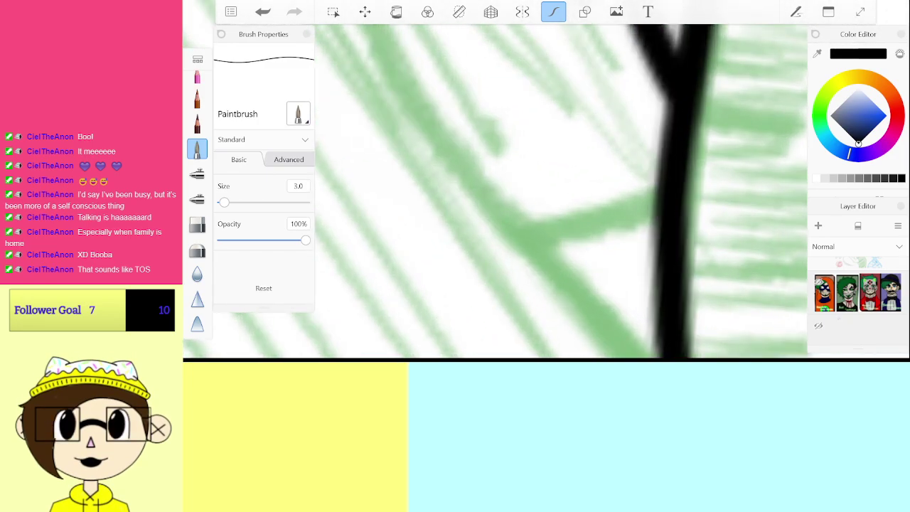
left_click(551, 233)
key("ctrl+z")
left_click_drag(537, 241, 667, 194)
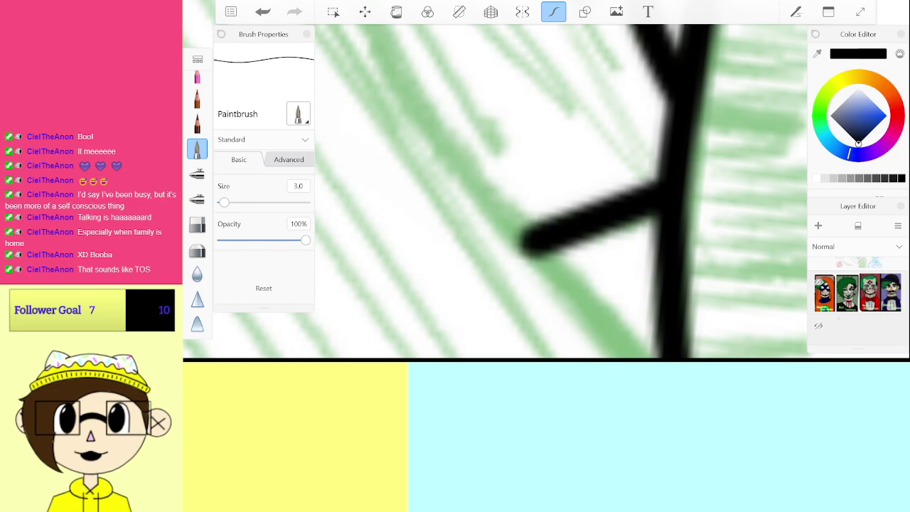
scroll(562, 192, "down", 10)
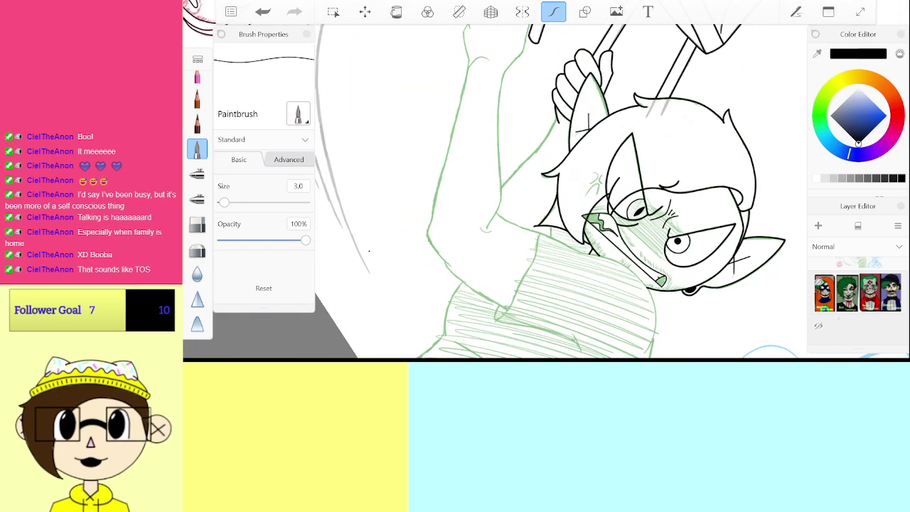
Step: Ink the far arm's outer edge from the wrist to the point where it meets the near arm
scroll(561, 192, "up", 10)
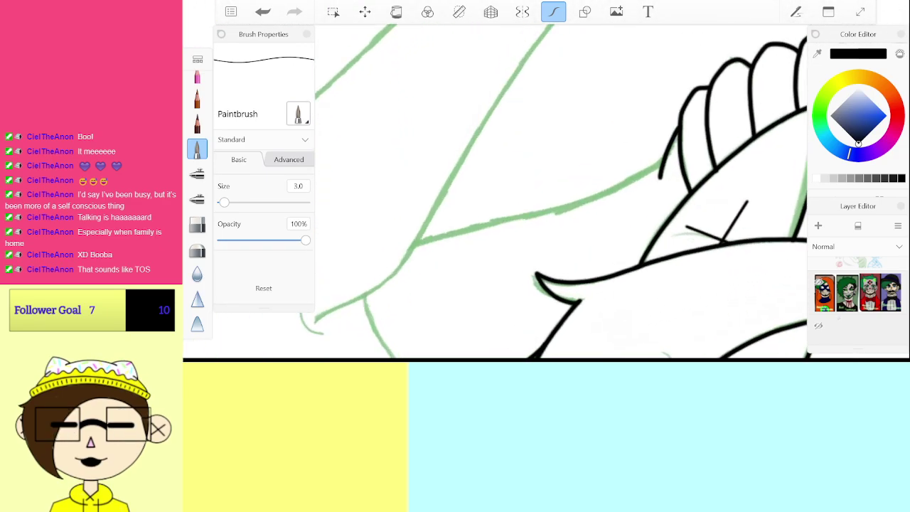
left_click_drag(411, 246, 430, 237)
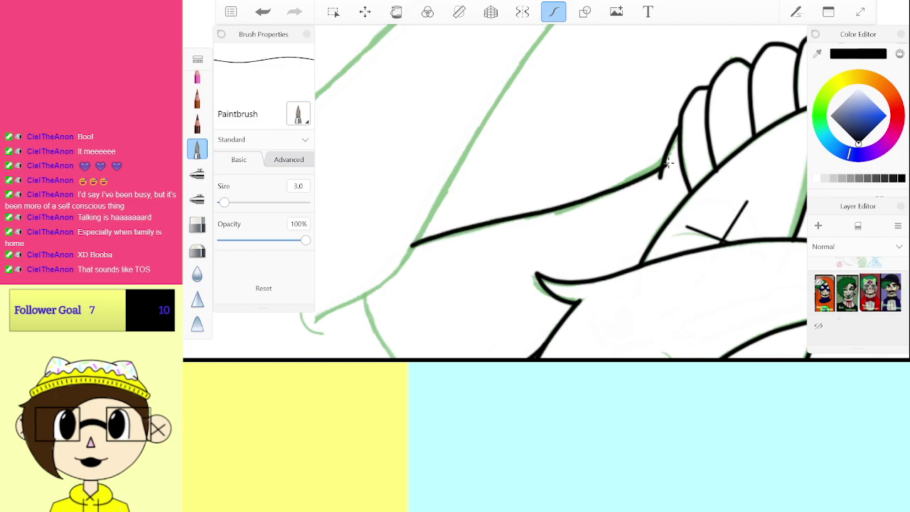
left_click(263, 11)
scroll(562, 192, "down", 2)
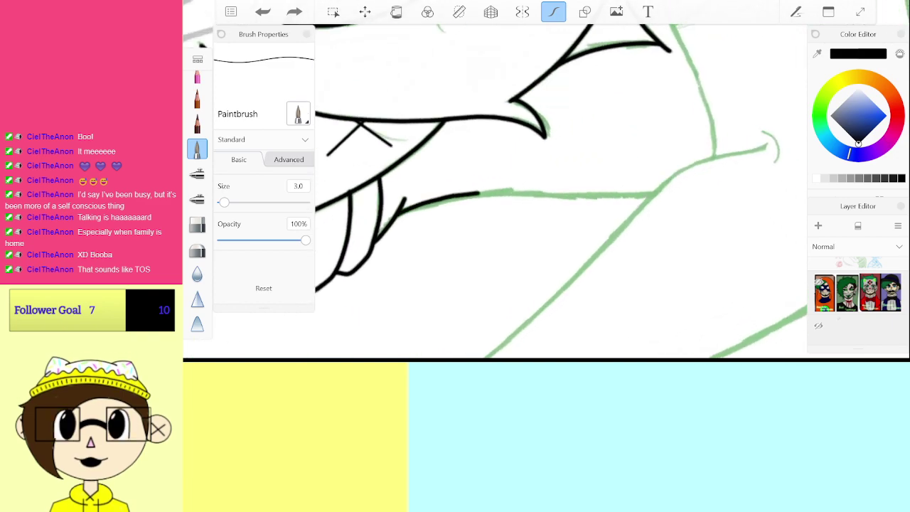
left_click_drag(479, 193, 644, 194)
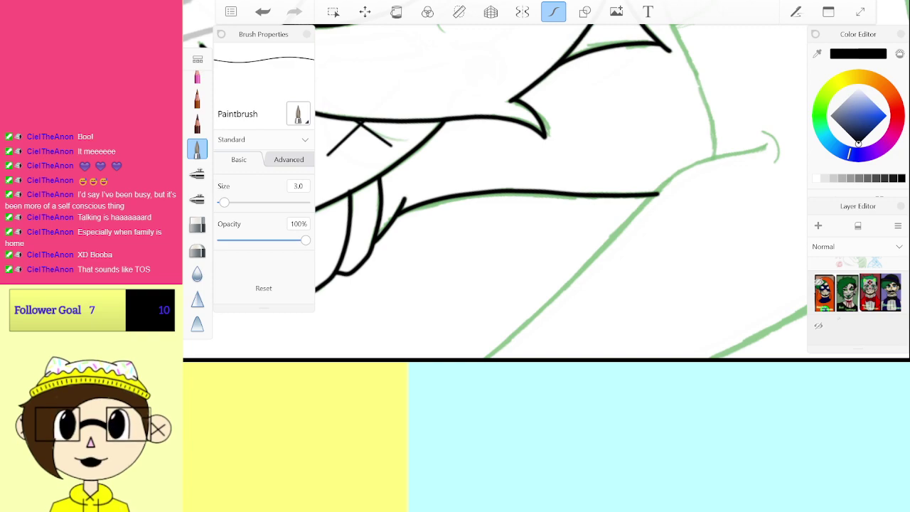
scroll(561, 192, "up", 3)
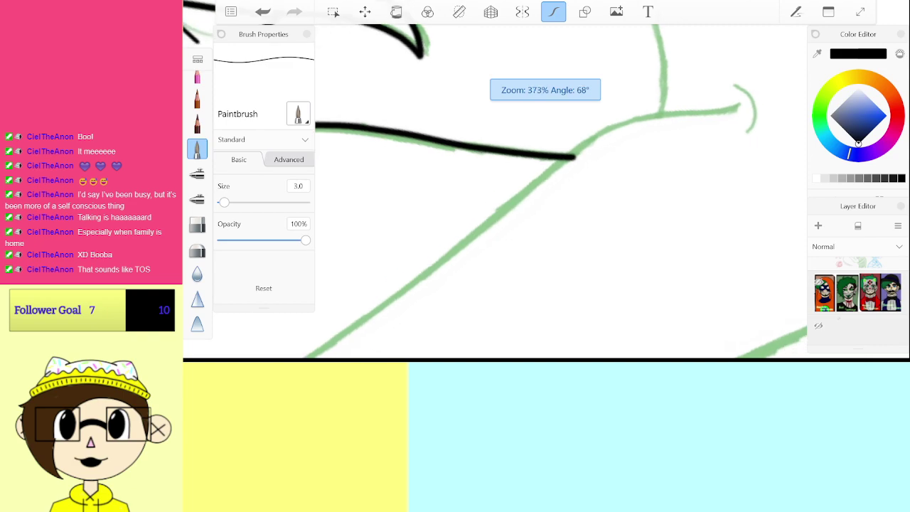
scroll(561, 192, "up", 3)
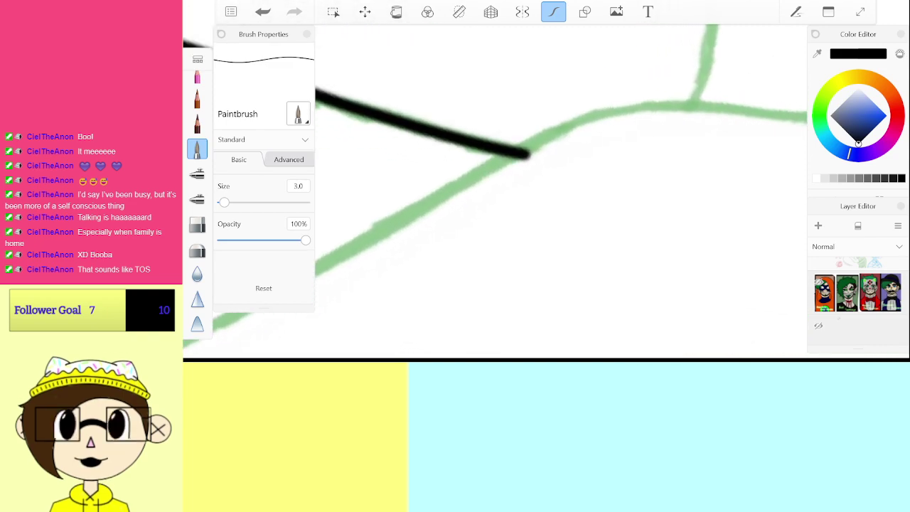
scroll(562, 192, "down", 2)
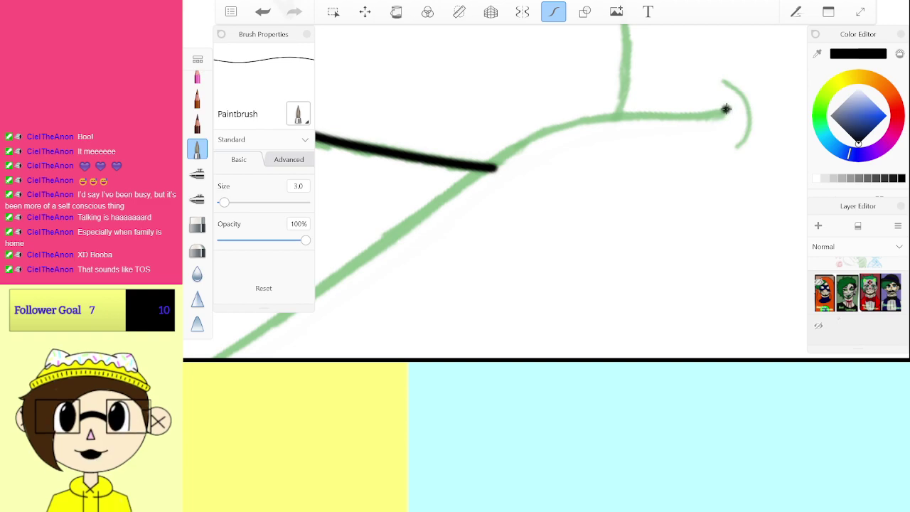
mouse_move(727, 108)
left_mouse_down()
mouse_move(627, 114)
mouse_move(542, 135)
mouse_move(438, 207)
left_mouse_up()
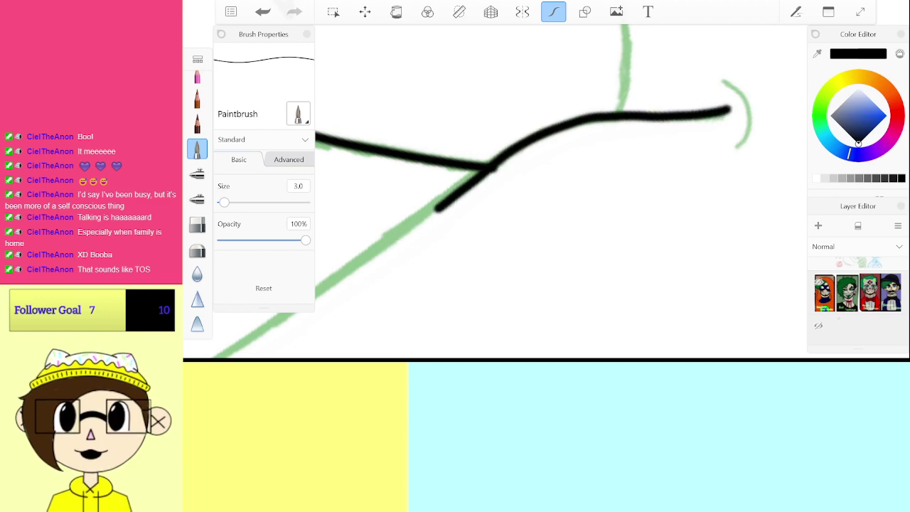
scroll(555, 164, "up", 2)
key("ctrl+z")
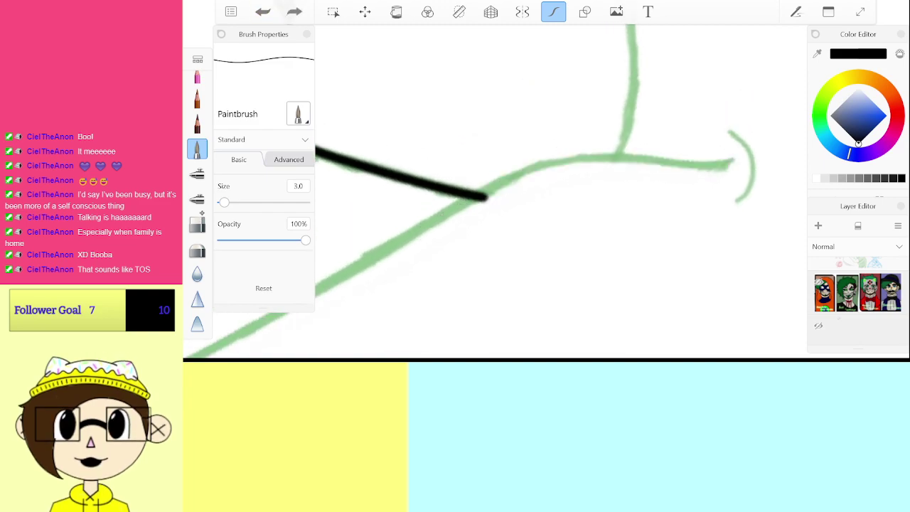
Step: Set the Hard Eraser size to 3.0 and trim the overshooting end of the far arm's outer edge where it meets the near arm
key("e")
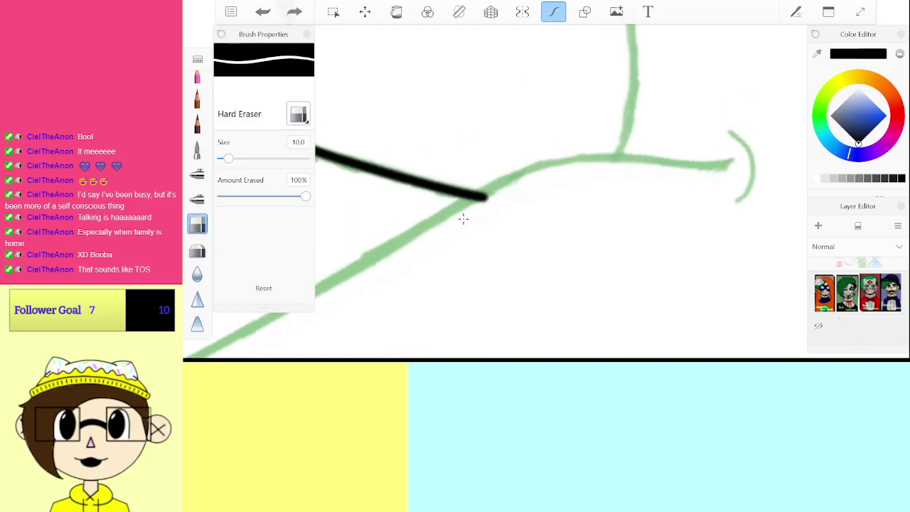
left_click(298, 141)
left_click(412, 242)
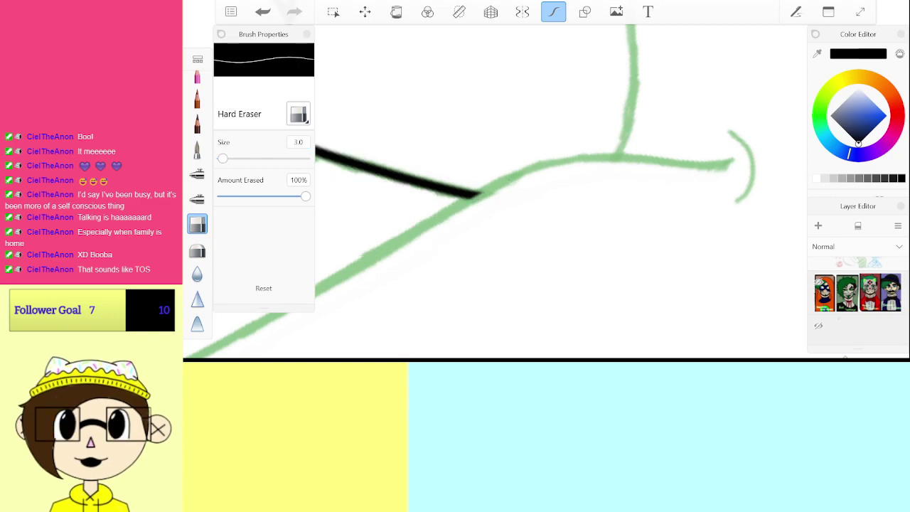
scroll(859, 299, "up", 2)
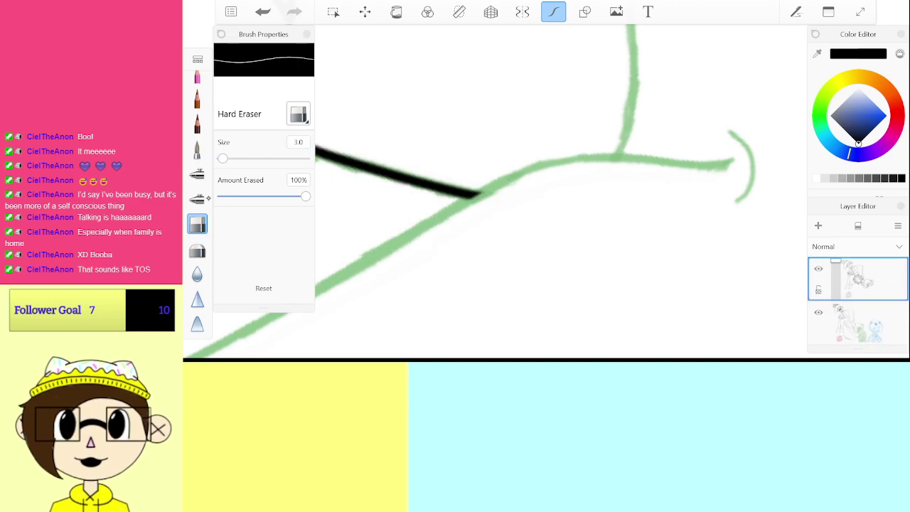
Step: Ink the near arm's lower contour with the Paintbrush from the armpit crease through the junction and a little way along the arm
left_click(198, 150)
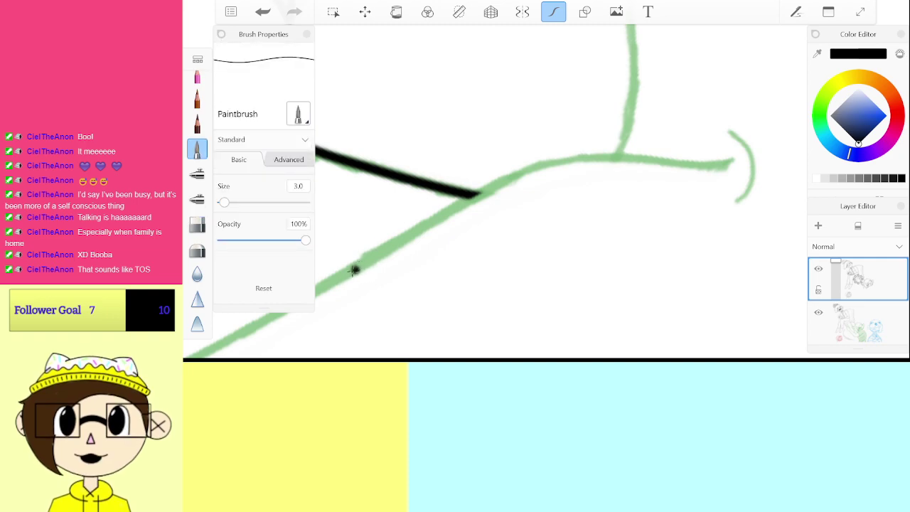
mouse_move(349, 275)
left_mouse_down()
mouse_move(489, 191)
mouse_move(581, 158)
mouse_move(736, 162)
left_mouse_up()
scroll(540, 192, "down", 5)
Step: Ink the short curved line connecting the underside of the pointed hair tuft to the sketched shirt edge
scroll(541, 192, "up", 2)
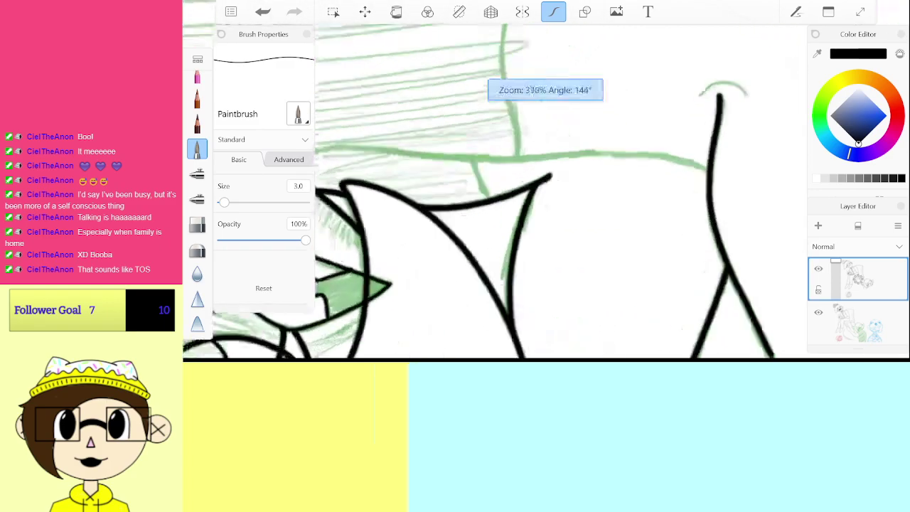
scroll(540, 192, "up", 3)
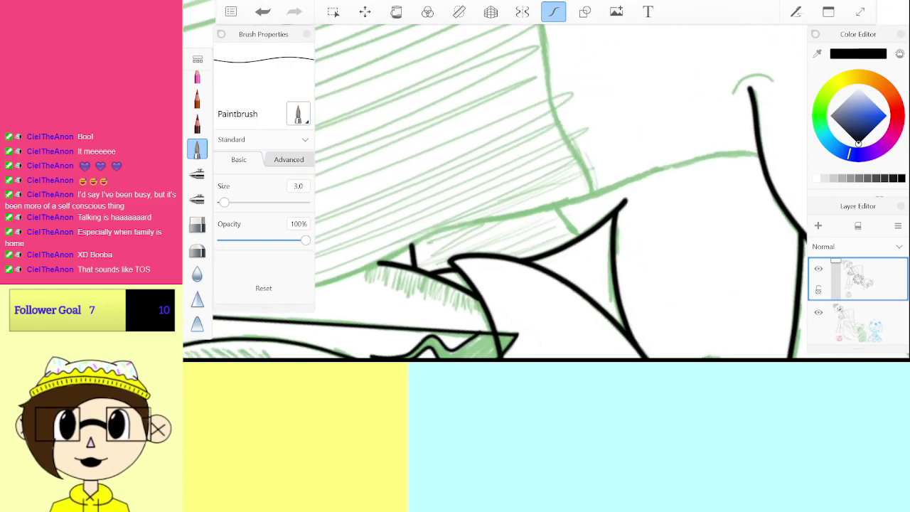
scroll(540, 207, "up", 5)
scroll(540, 206, "up", 3)
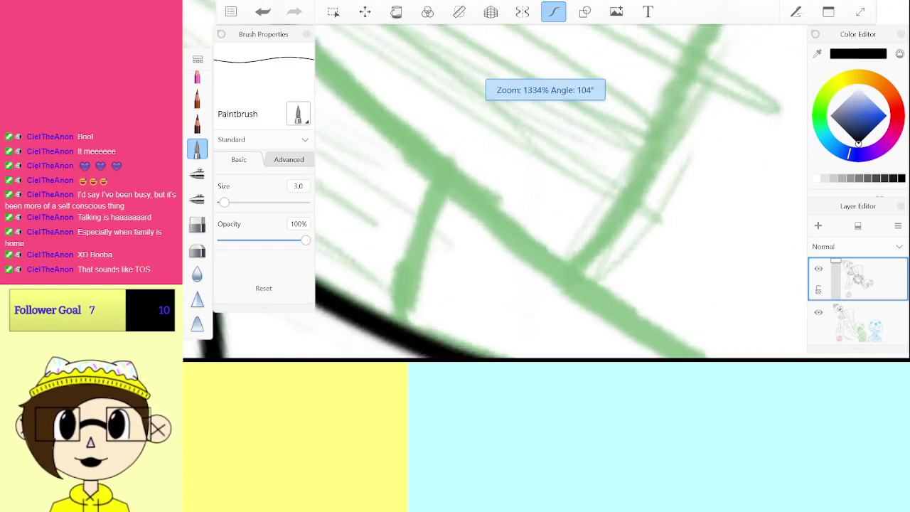
left_click_drag(402, 287, 552, 166)
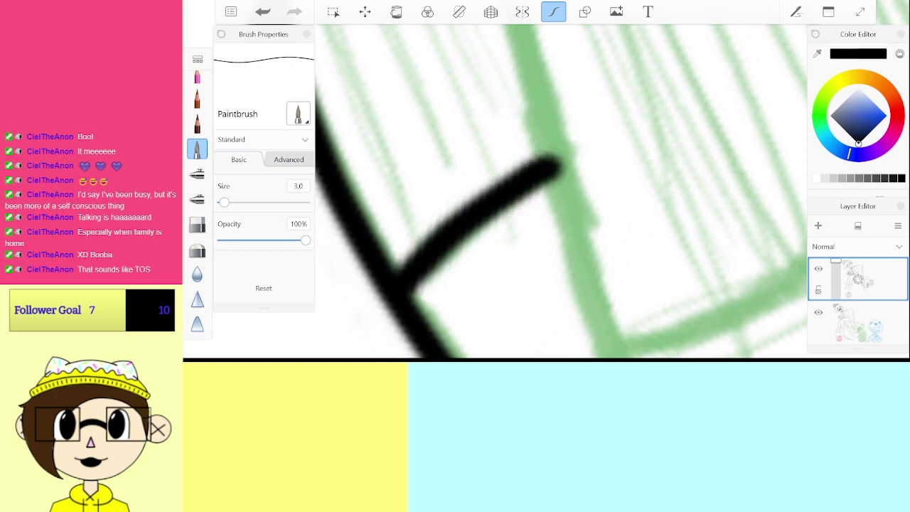
scroll(561, 192, "down", 10)
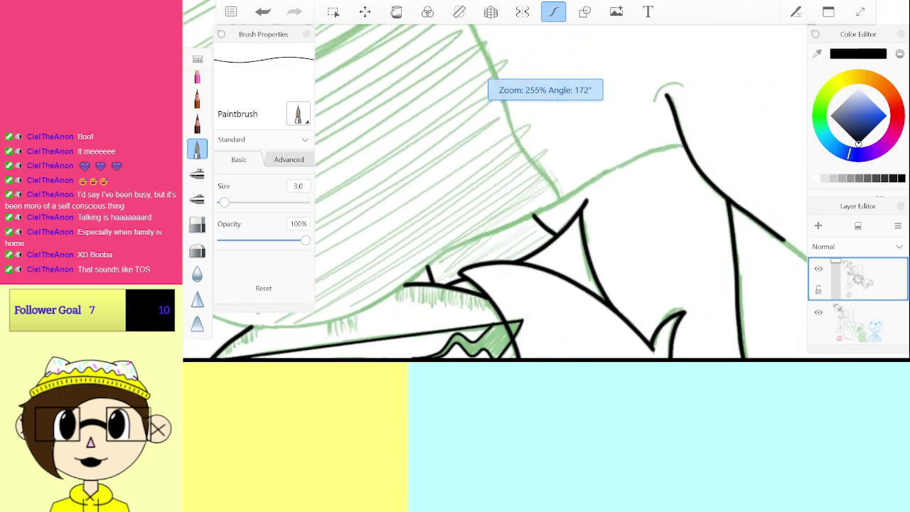
scroll(562, 192, "down", 5)
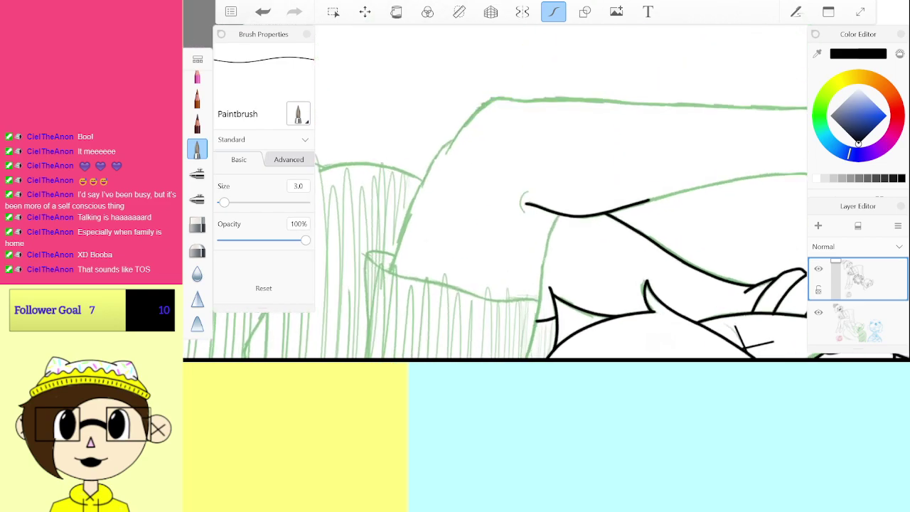
scroll(562, 192, "up", 2)
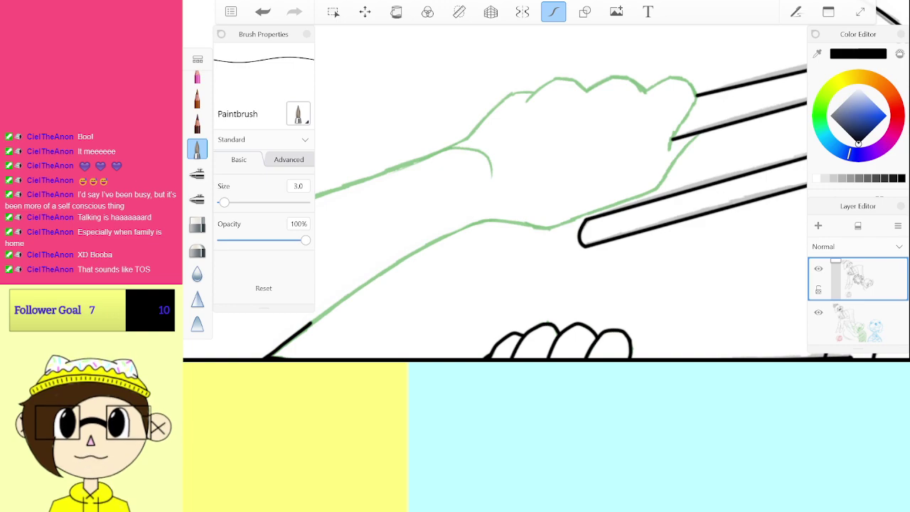
scroll(511, 192, "down", 3)
scroll(511, 192, "up", 5)
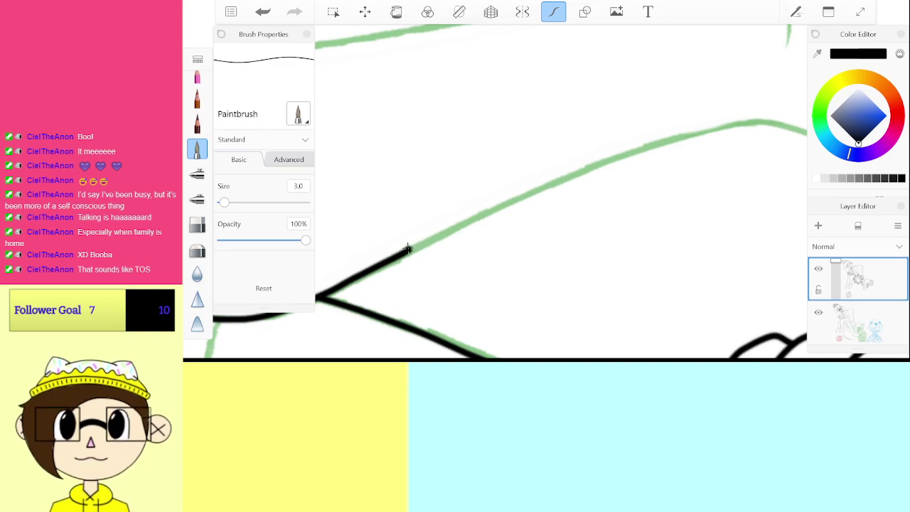
left_click_drag(412, 247, 566, 182)
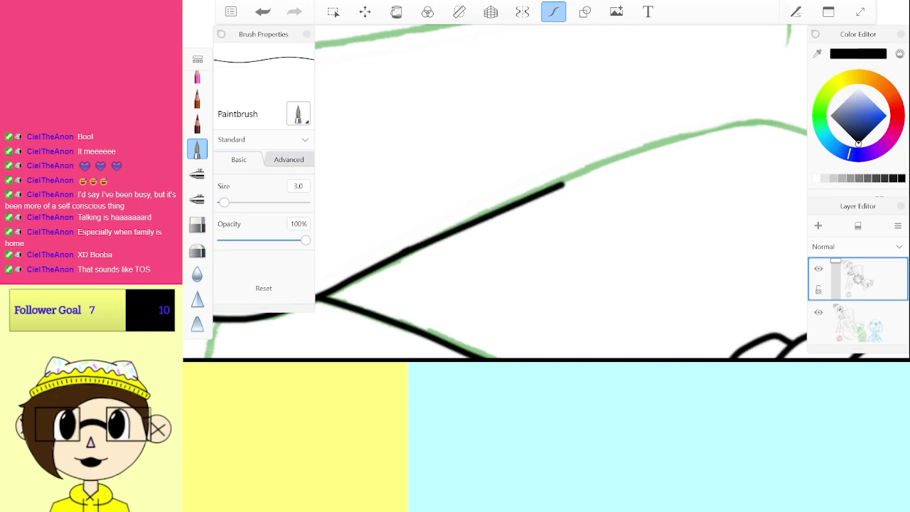
key("ctrl+z")
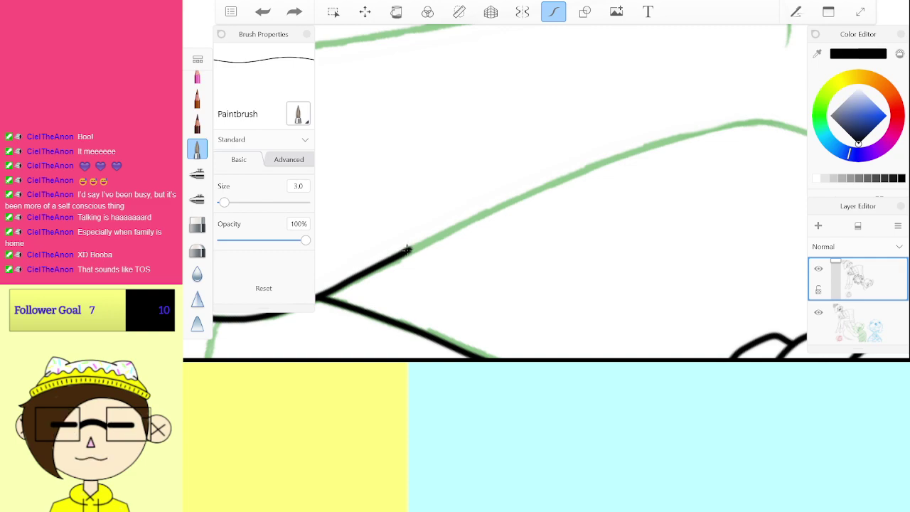
left_click_drag(411, 248, 524, 195)
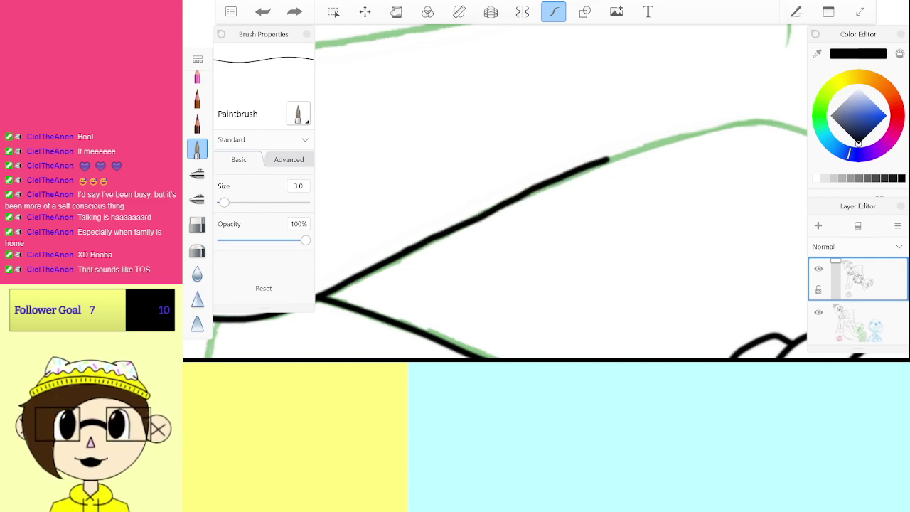
mouse_move(608, 160)
left_mouse_down()
mouse_move(698, 131)
mouse_move(785, 128)
left_mouse_up()
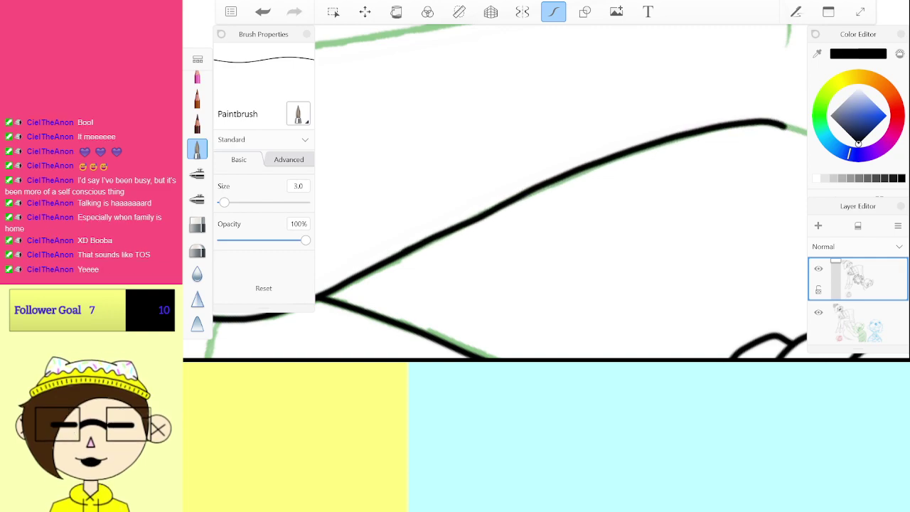
scroll(562, 192, "down", 2)
key("ctrl+z")
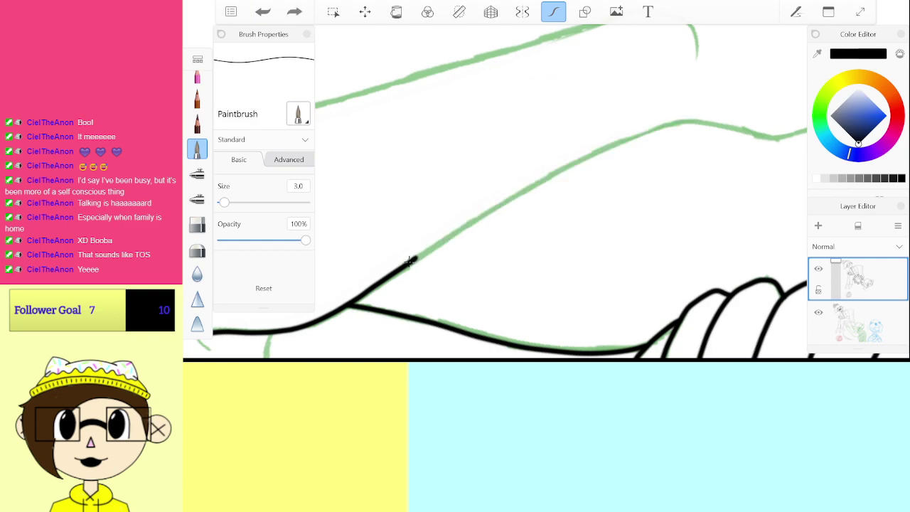
Step: Ink the near arm's lower edge from the end of the inked stub along the forearm to the bend at the wrist
left_click_drag(469, 224, 560, 169)
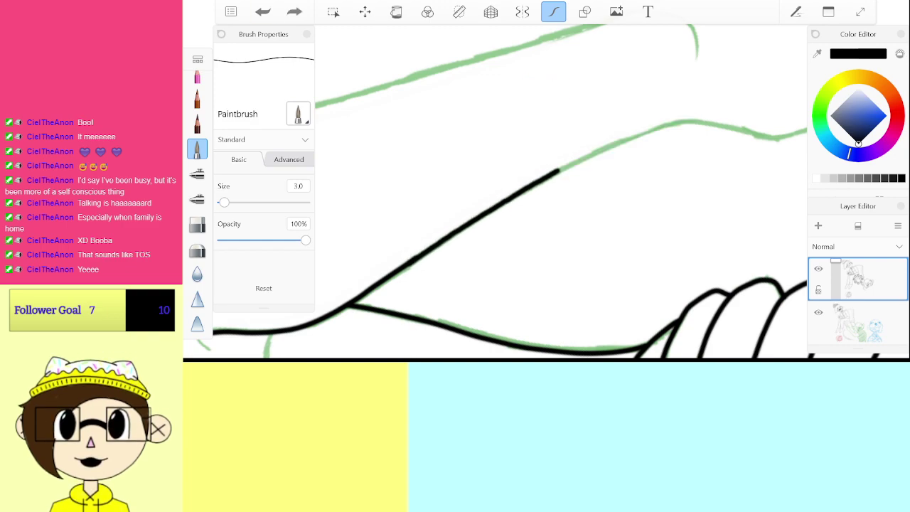
left_click_drag(607, 148, 707, 122)
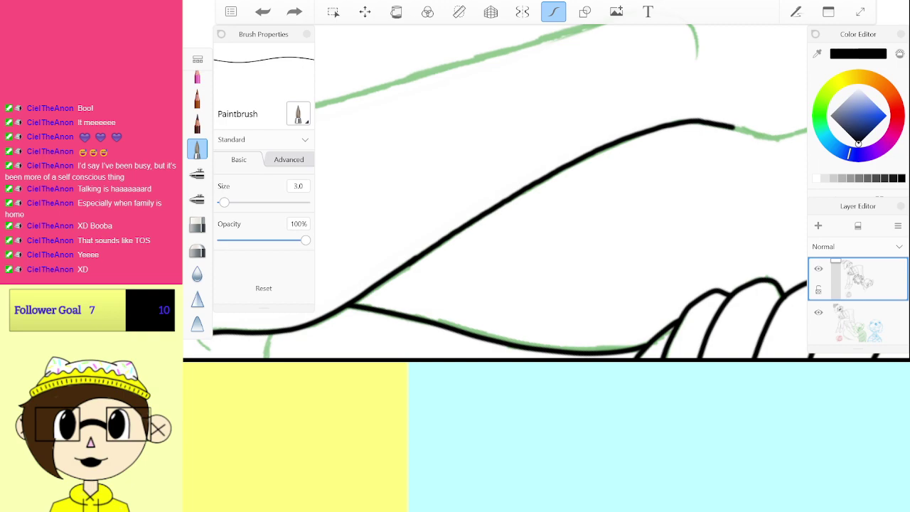
Step: Ink the raised hand's lower outline from the wrist alongside the held bar to the second bar, redrawing the curved middle stretch
scroll(562, 192, "down", 2)
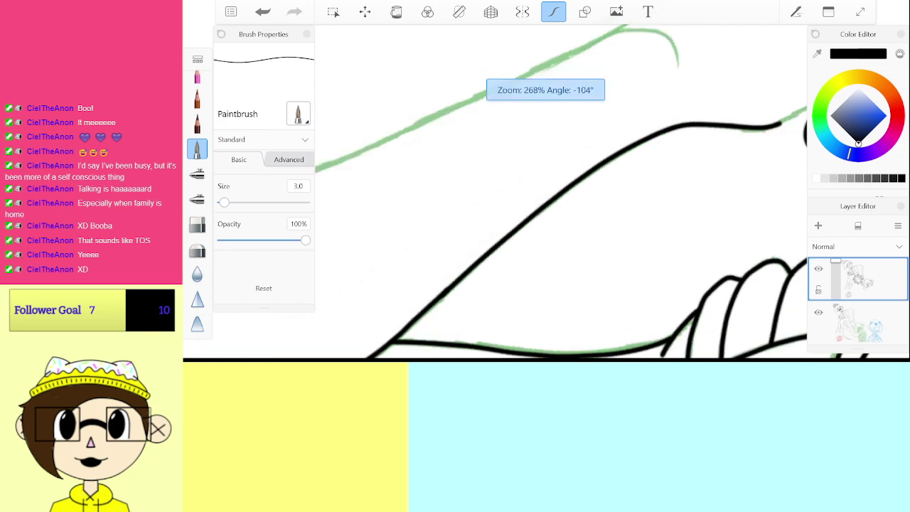
scroll(562, 192, "up", 3)
scroll(561, 192, "up", 1)
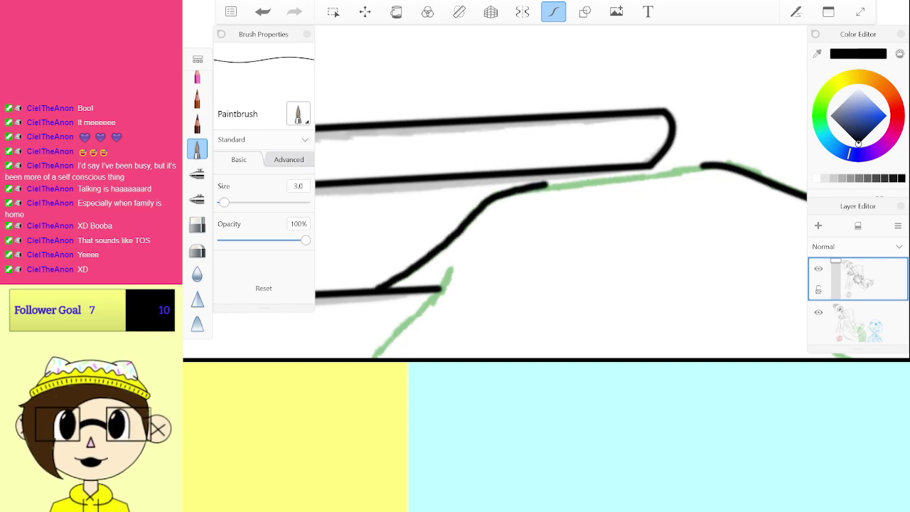
left_click_drag(498, 196, 711, 165)
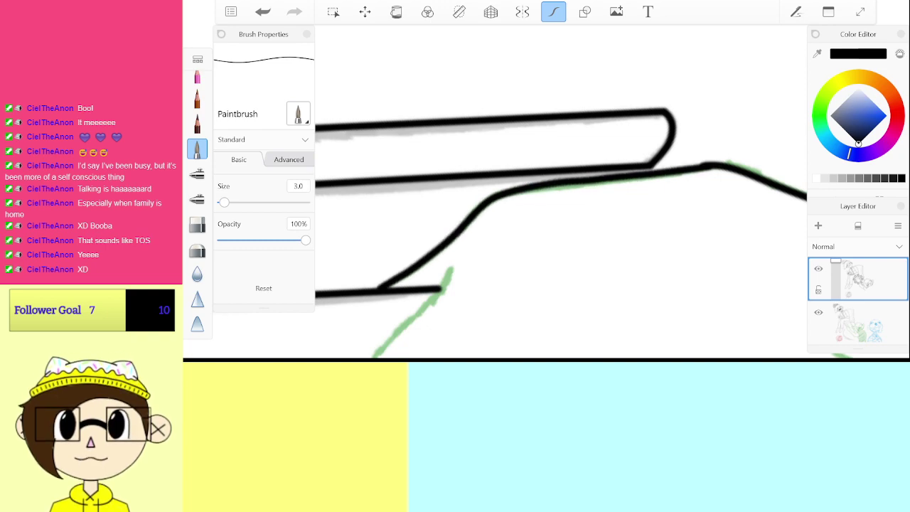
key("ctrl+z")
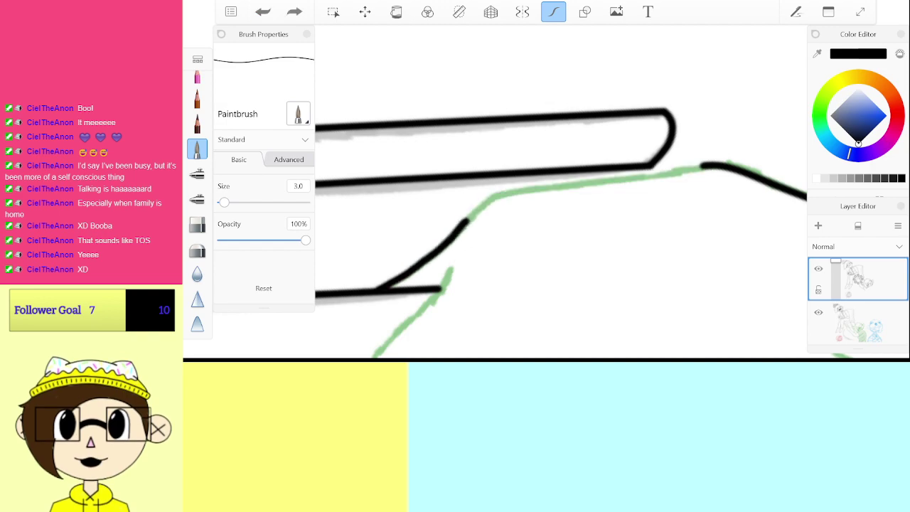
left_click_drag(467, 221, 508, 193)
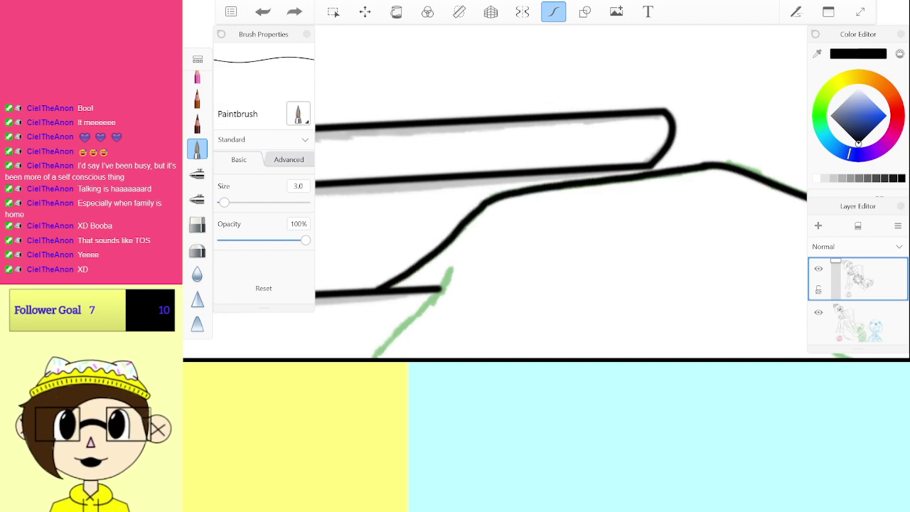
Step: Ink the rounded outline of the first curled finger around the end of the upper bar, including the short hook at its inner end
scroll(561, 192, "down", 5)
scroll(561, 192, "up", 5)
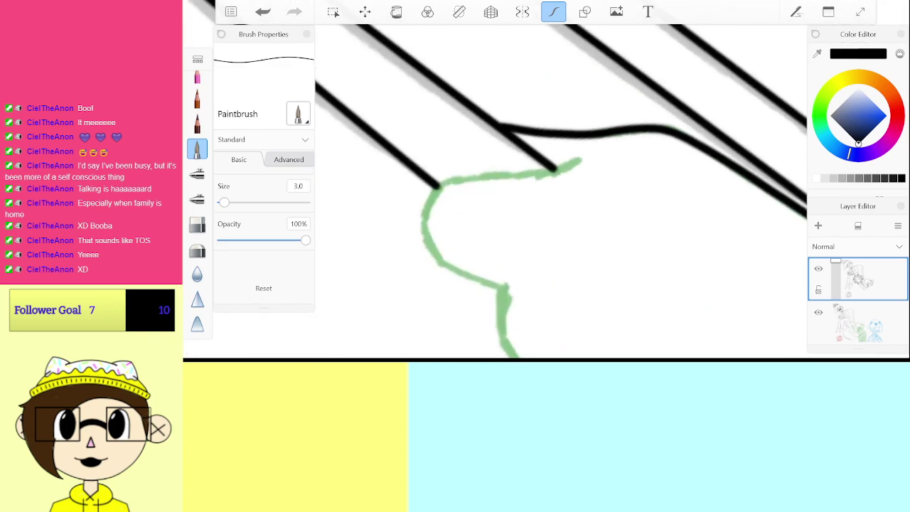
left_click_drag(545, 164, 564, 163)
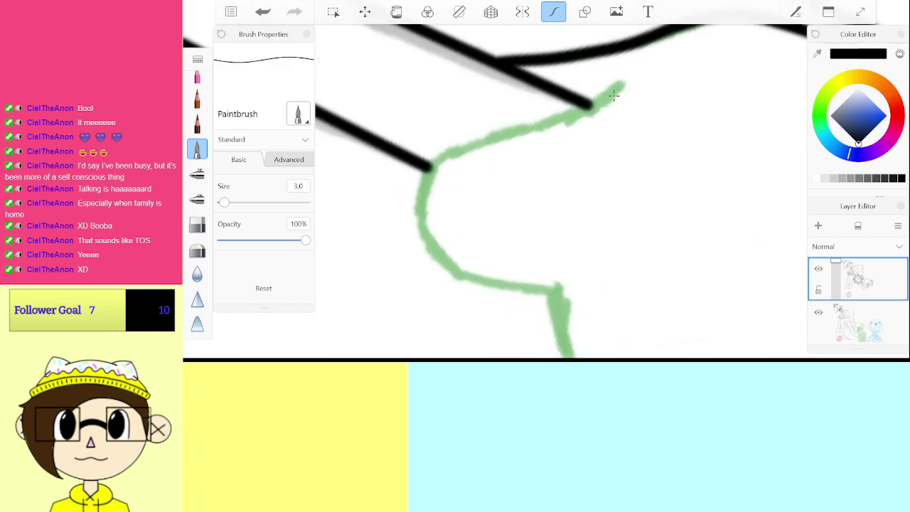
mouse_move(620, 84)
left_mouse_down()
mouse_move(596, 107)
mouse_move(447, 153)
mouse_move(430, 171)
mouse_move(425, 227)
mouse_move(439, 253)
mouse_move(502, 280)
left_mouse_up()
left_click_drag(545, 283, 553, 283)
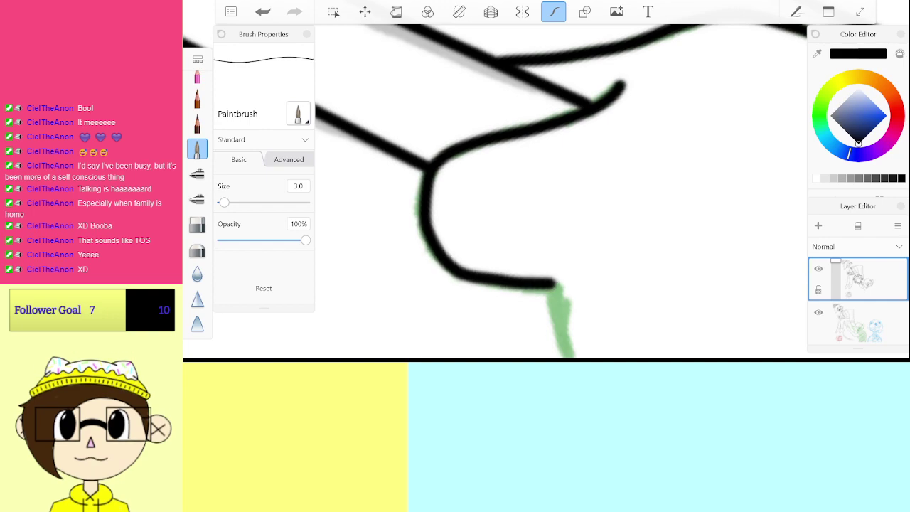
Step: Ink the arched knuckle of the second curled finger from the first finger's end to the next notch, redrawing the stroke to follow the sketch
scroll(561, 192, "down", 4)
scroll(561, 192, "up", 5)
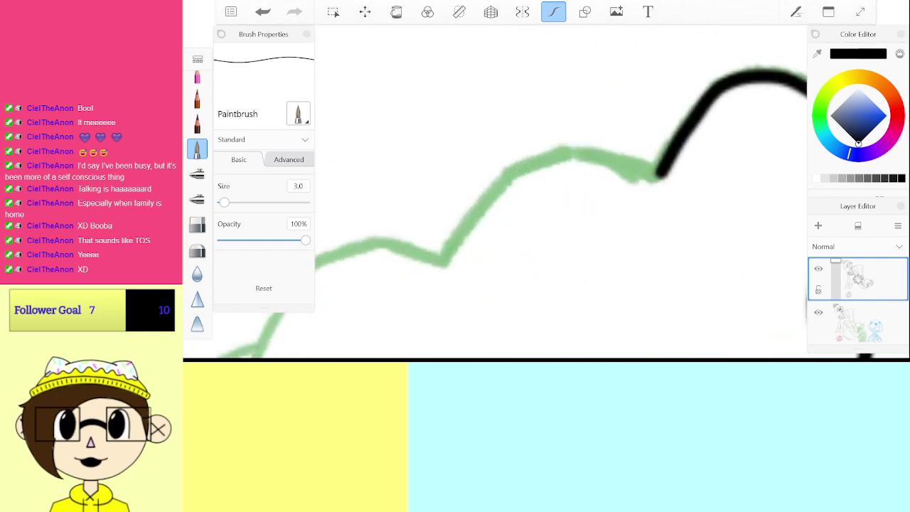
mouse_move(696, 199)
left_mouse_down()
mouse_move(586, 155)
mouse_move(456, 209)
mouse_move(398, 289)
mouse_move(429, 248)
mouse_move(519, 175)
mouse_move(622, 168)
mouse_move(693, 199)
mouse_move(581, 172)
mouse_move(524, 187)
left_mouse_up()
key("ctrl+z")
key("ctrl+z")
key("ctrl+z")
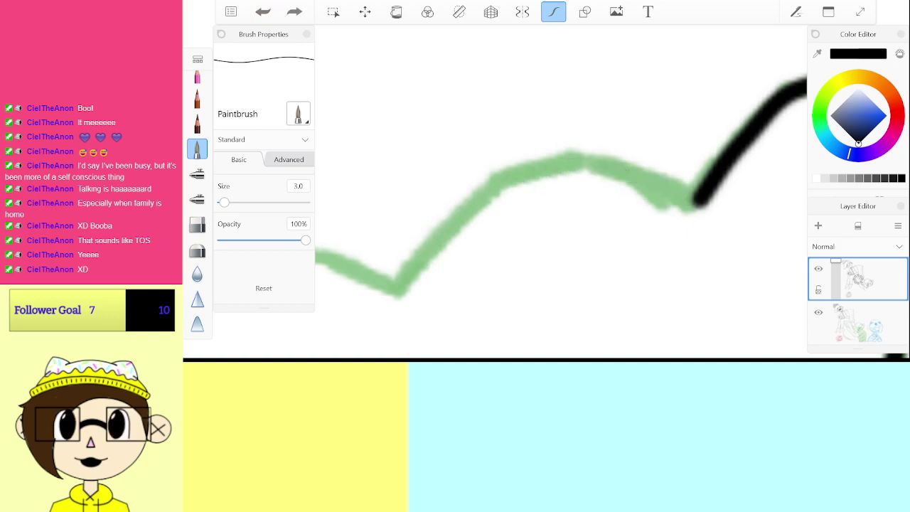
mouse_move(700, 206)
left_mouse_down()
mouse_move(581, 164)
mouse_move(539, 164)
mouse_move(468, 202)
mouse_move(397, 274)
mouse_move(469, 207)
mouse_move(538, 172)
mouse_move(613, 168)
mouse_move(703, 205)
left_mouse_up()
key("ctrl+z")
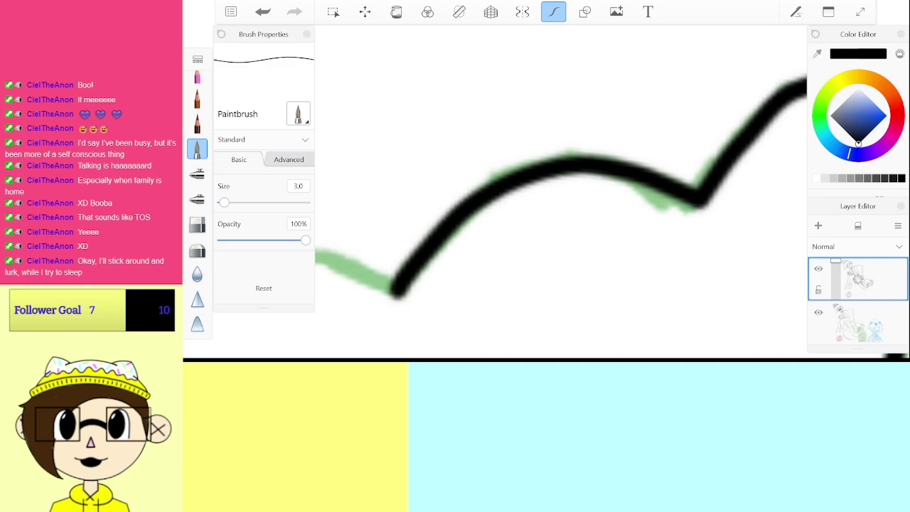
Step: Ink the raised hand's outline from the last curled knuckle down to the wrist, joining it to the inked knuckle arch
mouse_move(398, 290)
left_mouse_down()
mouse_move(595, 175)
mouse_move(727, 141)
mouse_move(661, 107)
mouse_move(502, 130)
mouse_move(366, 313)
left_mouse_up()
key("ctrl+z")
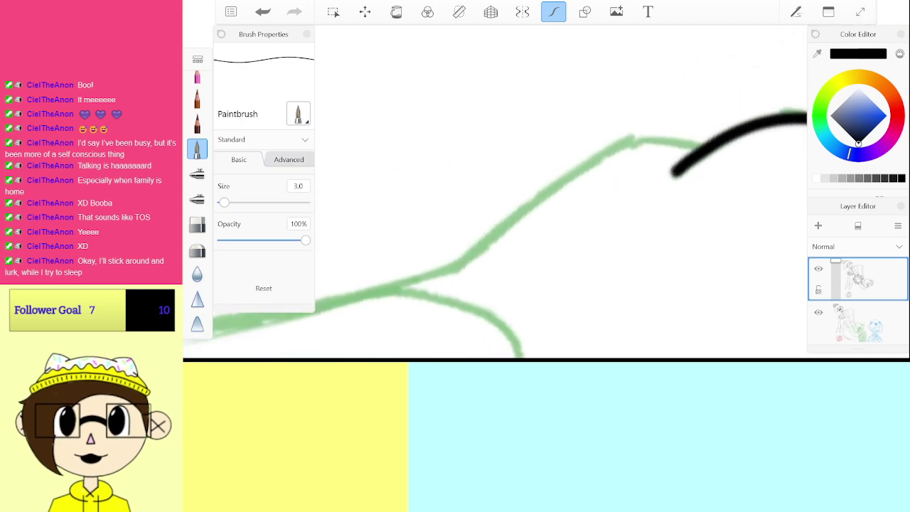
left_click(459, 266)
mouse_move(459, 266)
left_mouse_down()
mouse_move(608, 155)
mouse_move(636, 145)
mouse_move(709, 147)
left_mouse_up()
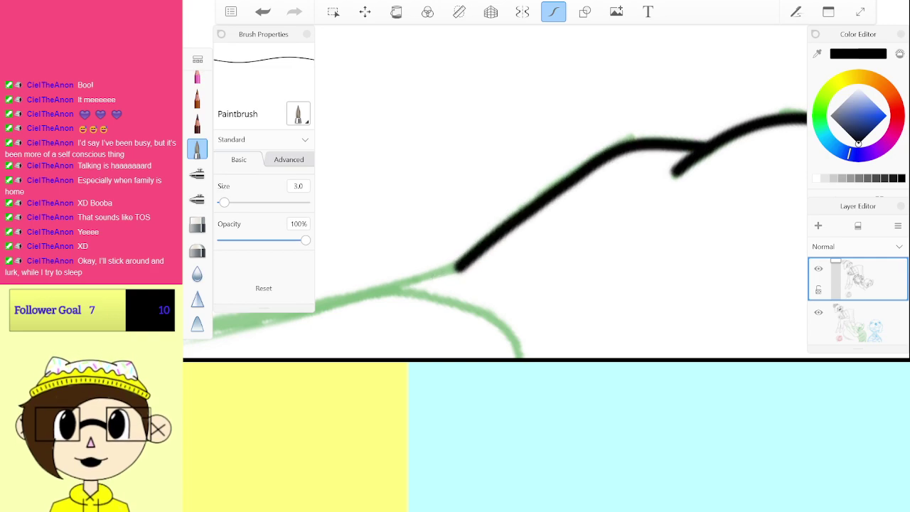
scroll(562, 192, "down", 5)
scroll(561, 192, "up", 3)
scroll(562, 192, "up", 5)
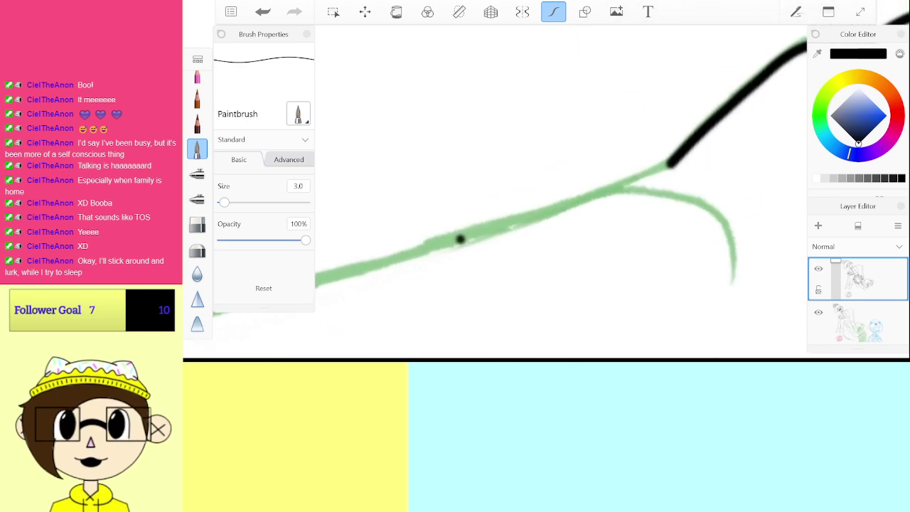
left_click_drag(460, 240, 674, 165)
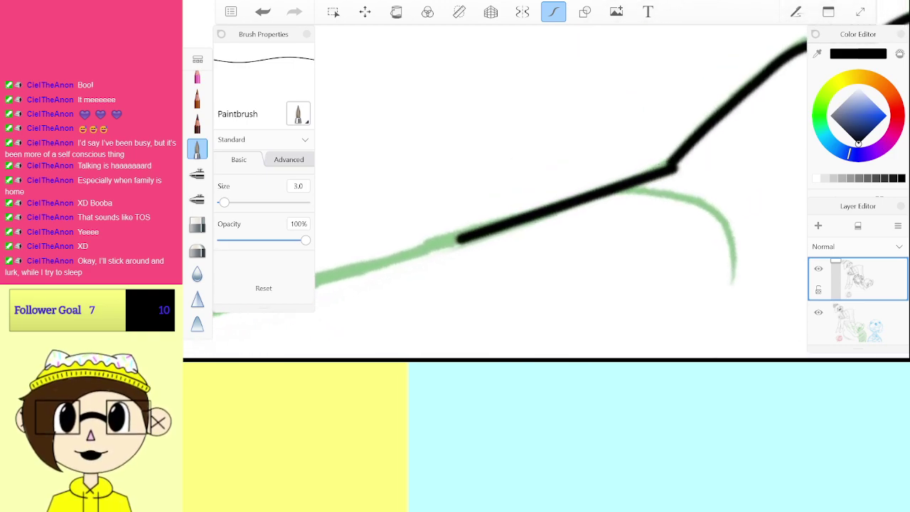
key("ctrl+z")
scroll(562, 192, "down", 5)
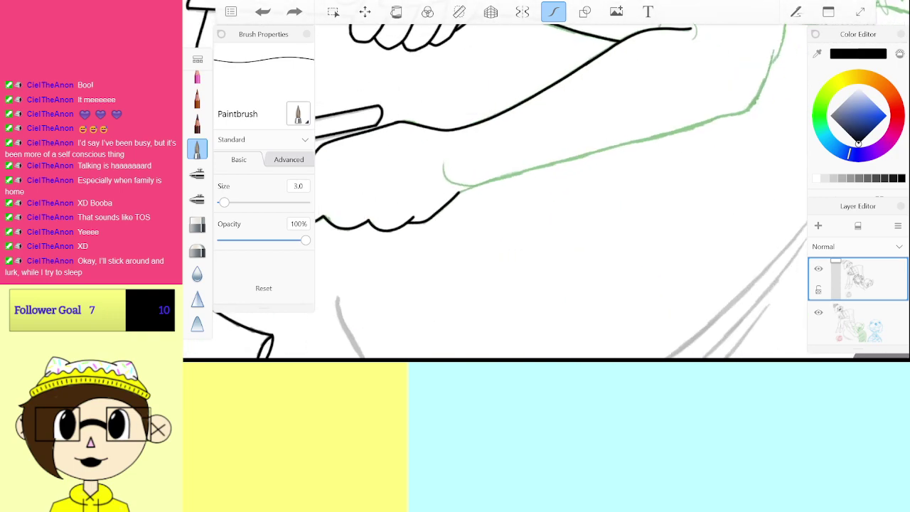
scroll(562, 192, "up", 2)
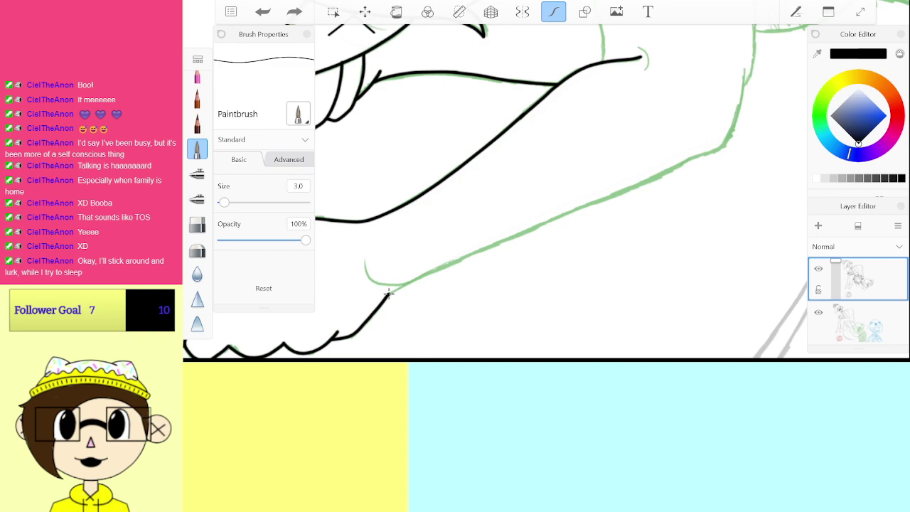
left_click_drag(388, 293, 465, 256)
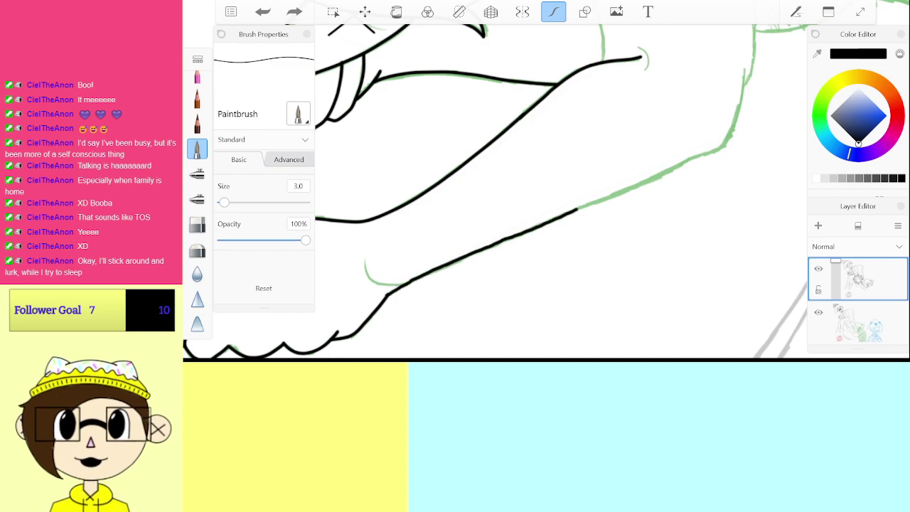
left_click_drag(577, 209, 733, 140)
key("ctrl+z")
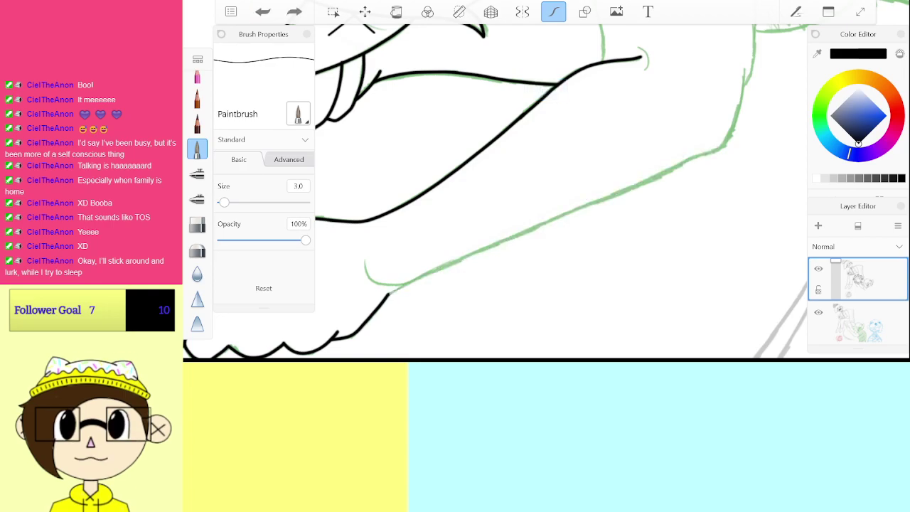
Step: Erase the stray black dot between the grey lines and the forearm sketch with the Hard Eraser
scroll(546, 192, "down", 3)
scroll(545, 192, "up", 2)
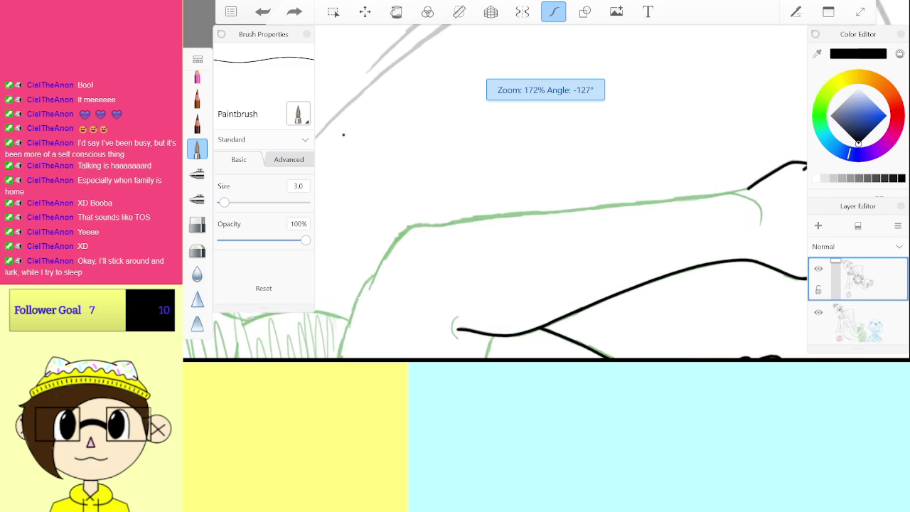
left_click_drag(344, 134, 353, 137)
key("ctrl+z")
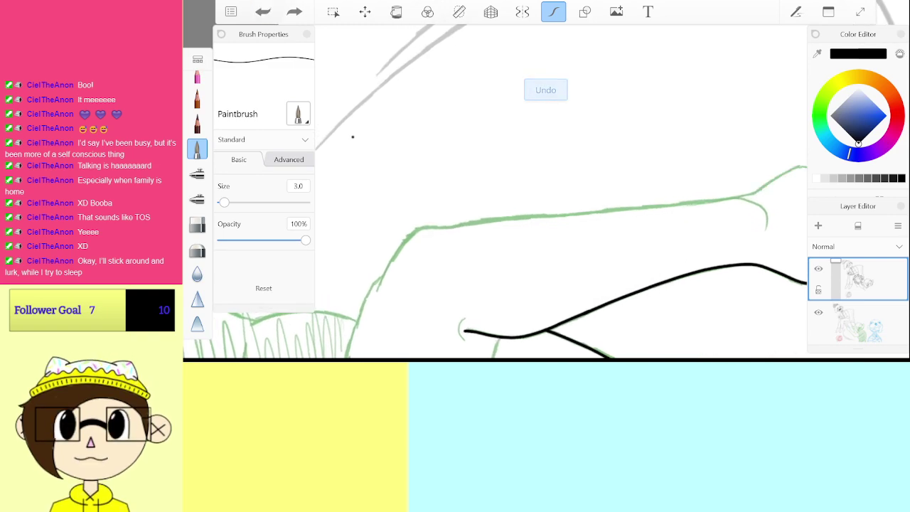
key("ctrl+y")
key("e")
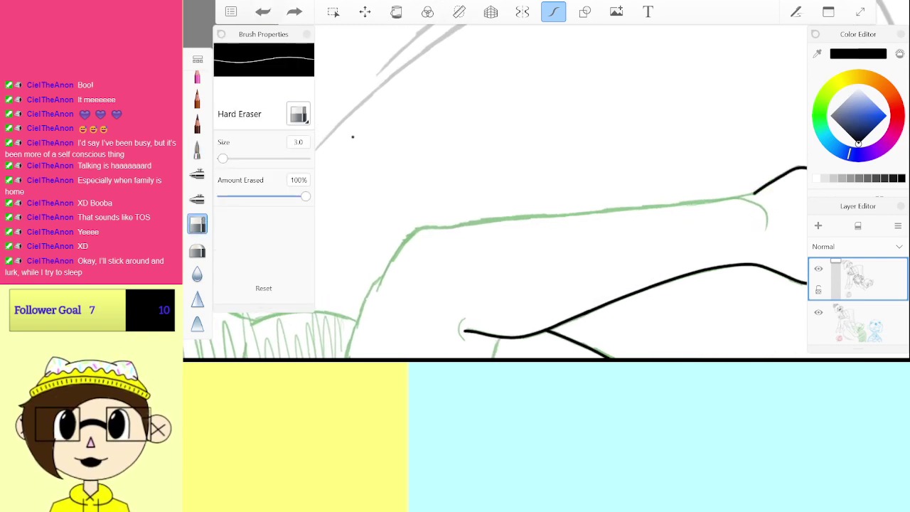
scroll(335, 122, "up", 5)
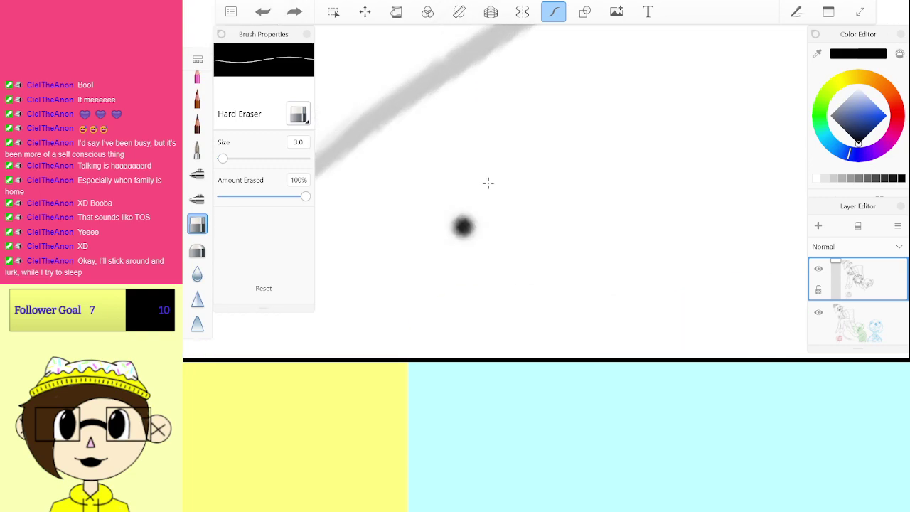
scroll(510, 192, "down", 5)
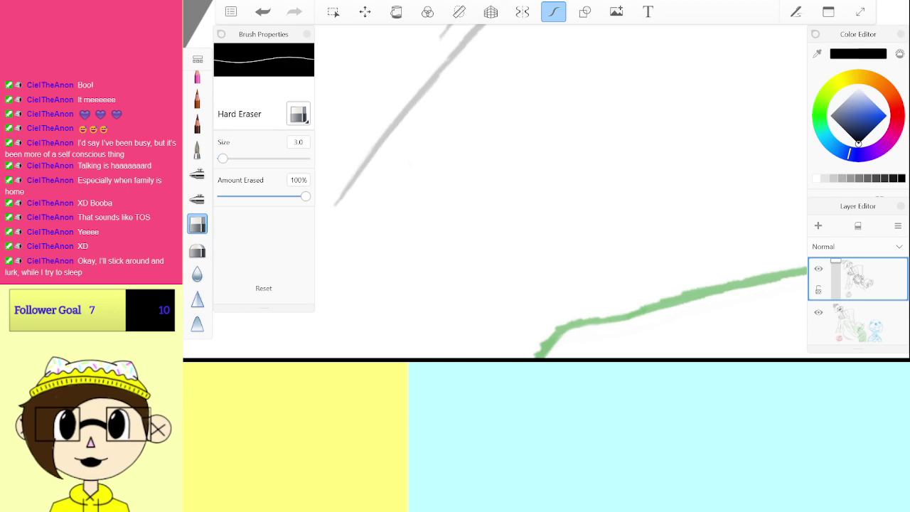
Step: Ink the forearm's outer edge with the black Paintbrush from just past the elbow bend to the wrist end of the inked hand outline
left_click(893, 97)
left_click(197, 150)
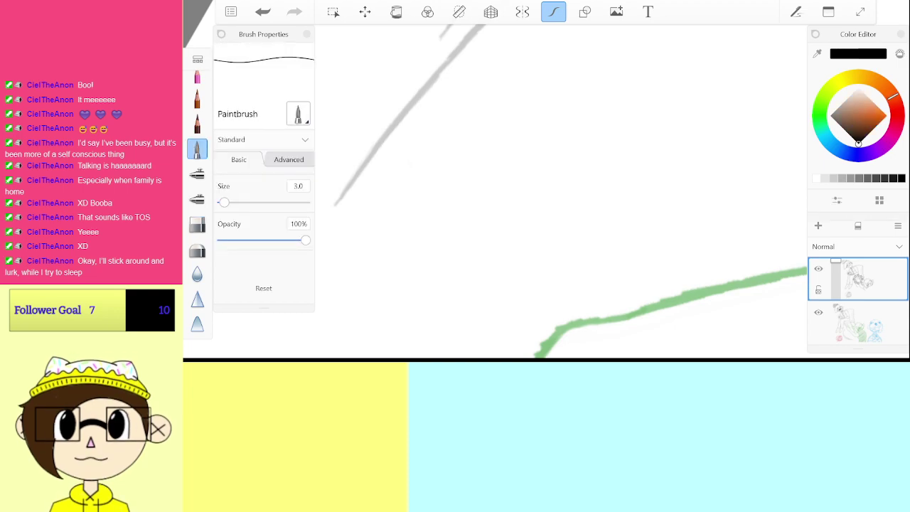
scroll(560, 192, "down", 5)
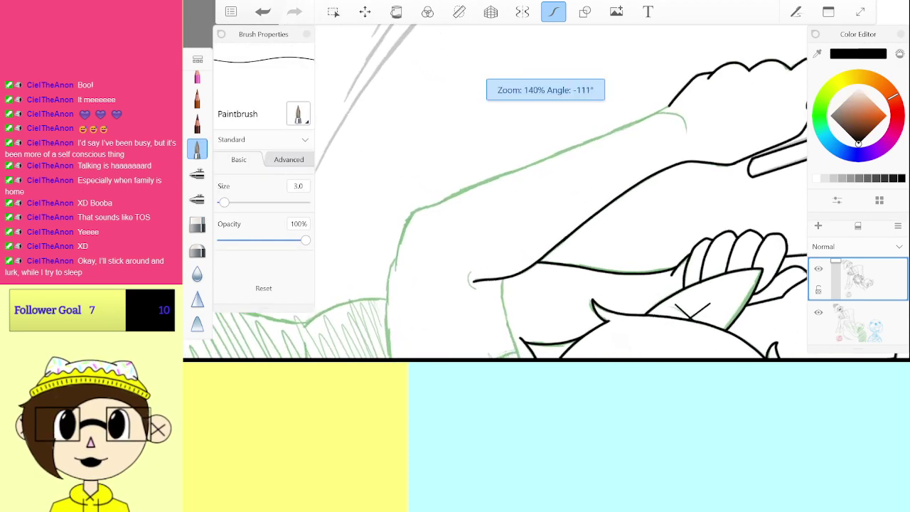
scroll(561, 192, "up", 5)
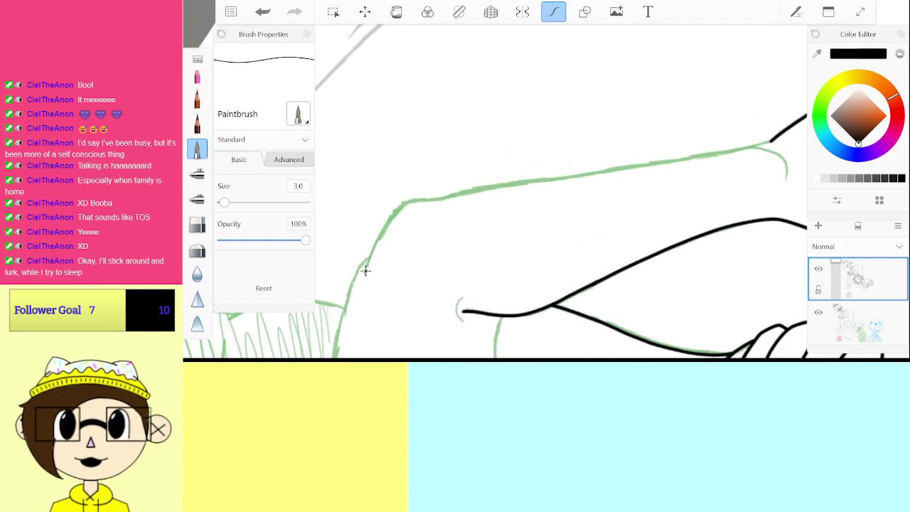
mouse_move(364, 272)
left_mouse_down()
mouse_move(401, 206)
mouse_move(580, 173)
left_mouse_up()
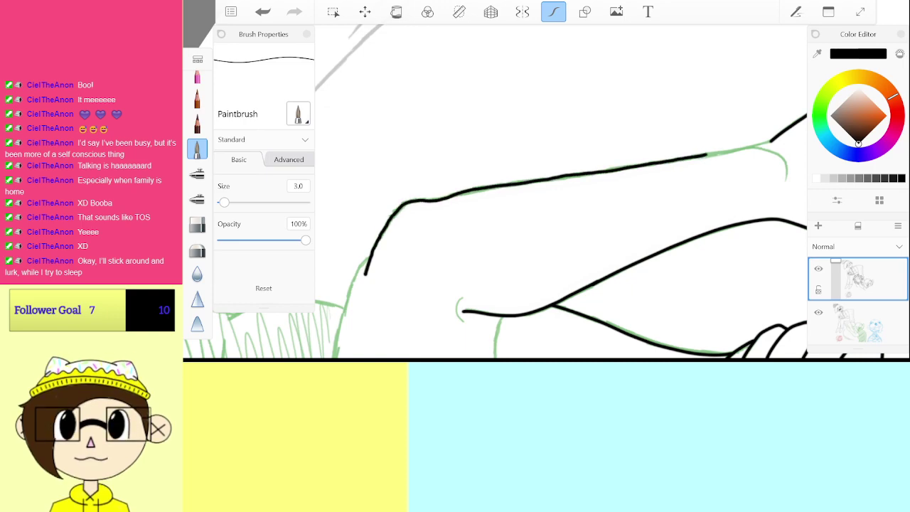
left_click_drag(708, 153, 772, 141)
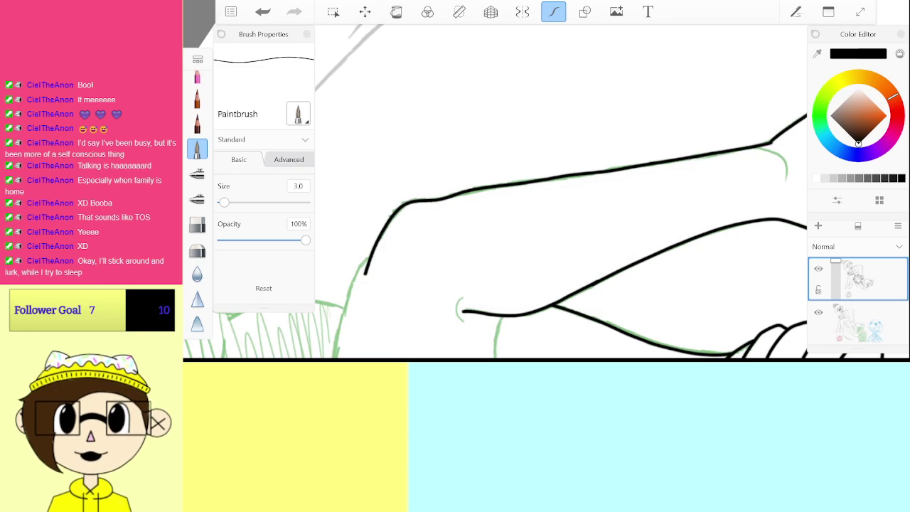
Step: Ink the upper arm's outer edge from the small loop in the hatched body area to the inked elbow
scroll(561, 192, "down", 2)
scroll(562, 192, "down", 2)
scroll(562, 192, "up", 5)
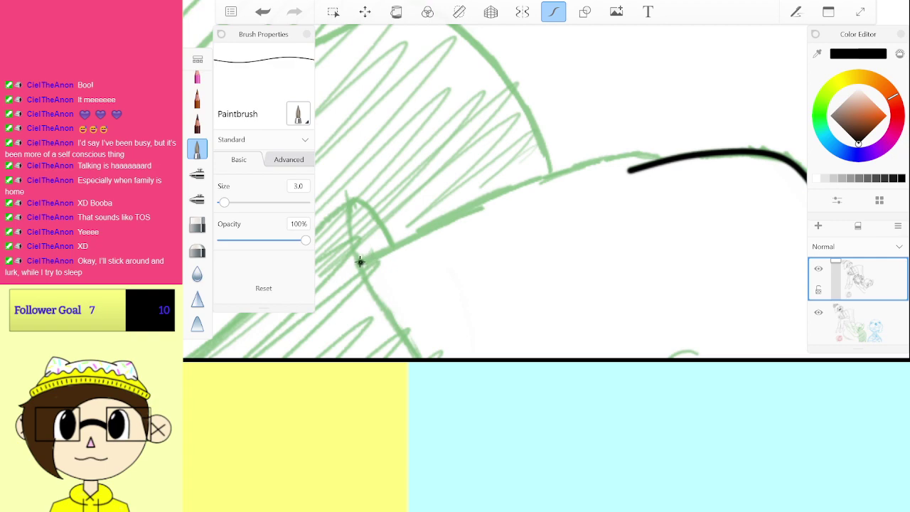
mouse_move(360, 262)
left_mouse_down()
mouse_move(466, 209)
mouse_move(654, 154)
left_mouse_up()
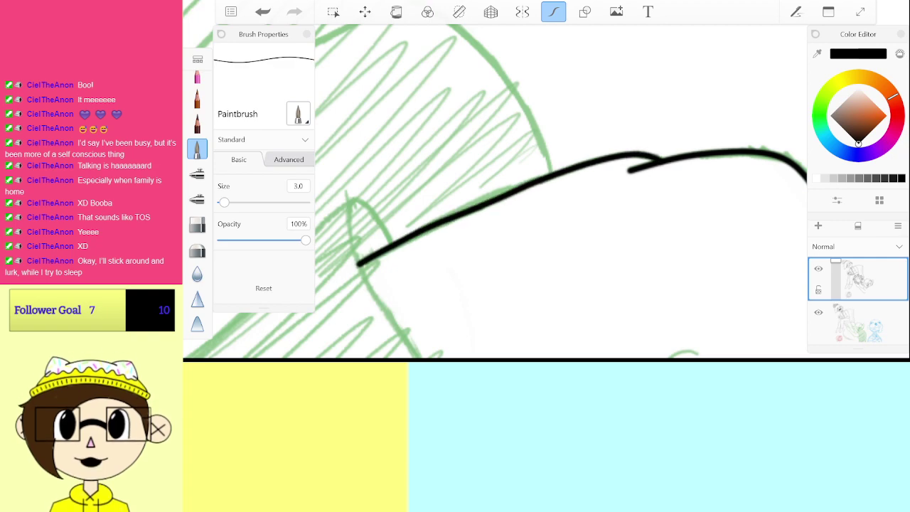
scroll(562, 192, "down", 4)
scroll(561, 192, "up", 4)
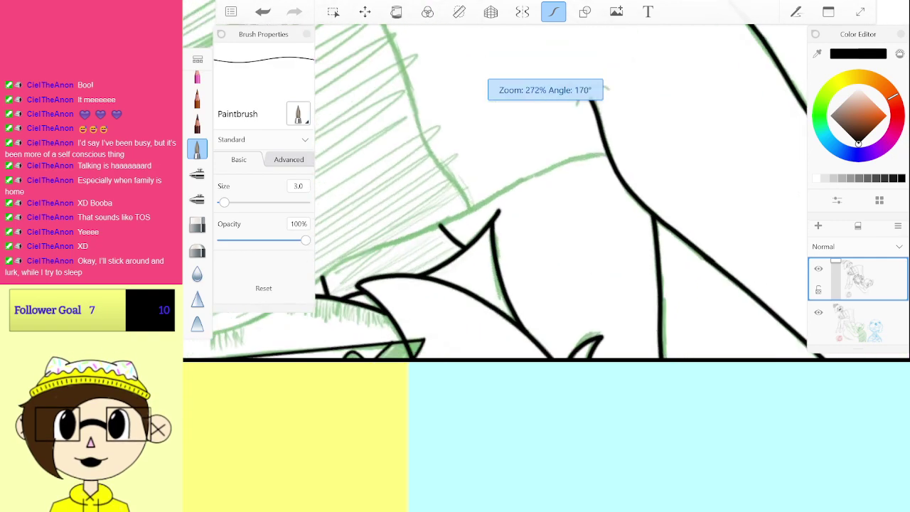
scroll(562, 192, "down", 1)
scroll(562, 192, "down", 3)
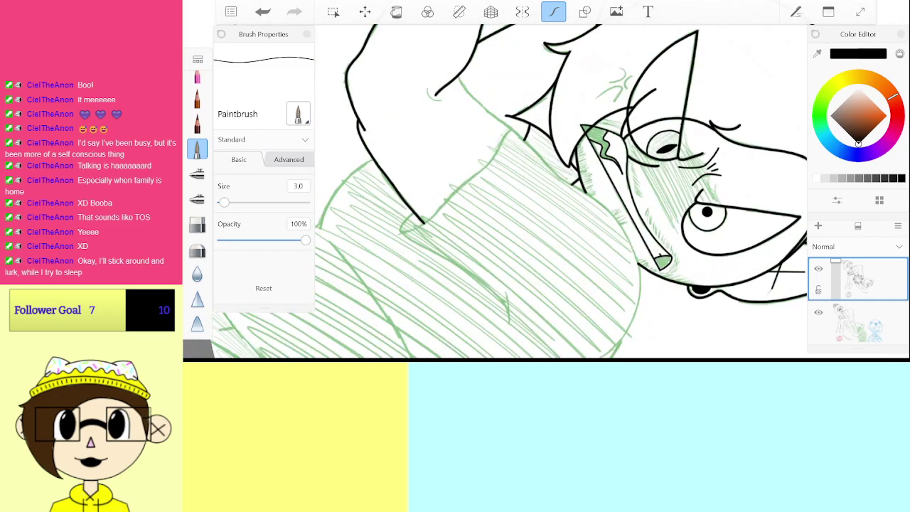
scroll(562, 192, "up", 3)
scroll(562, 192, "up", 2)
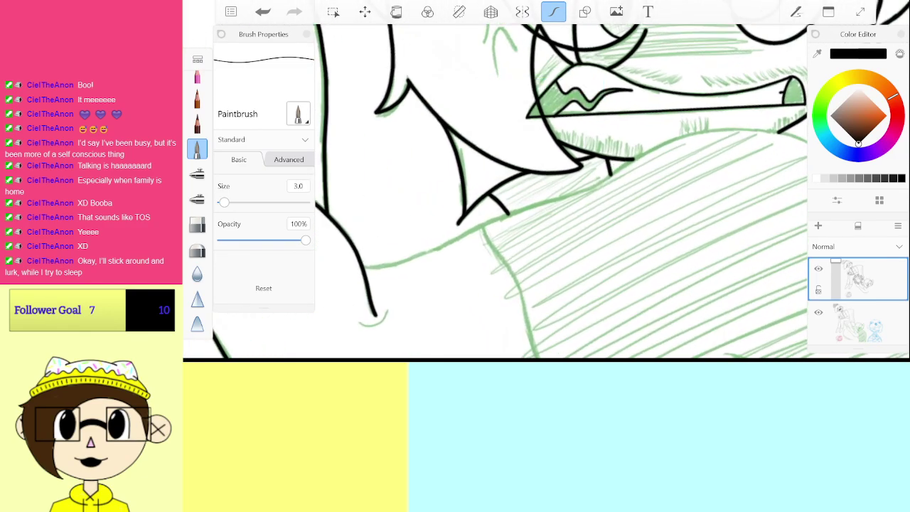
scroll(562, 192, "up", 1)
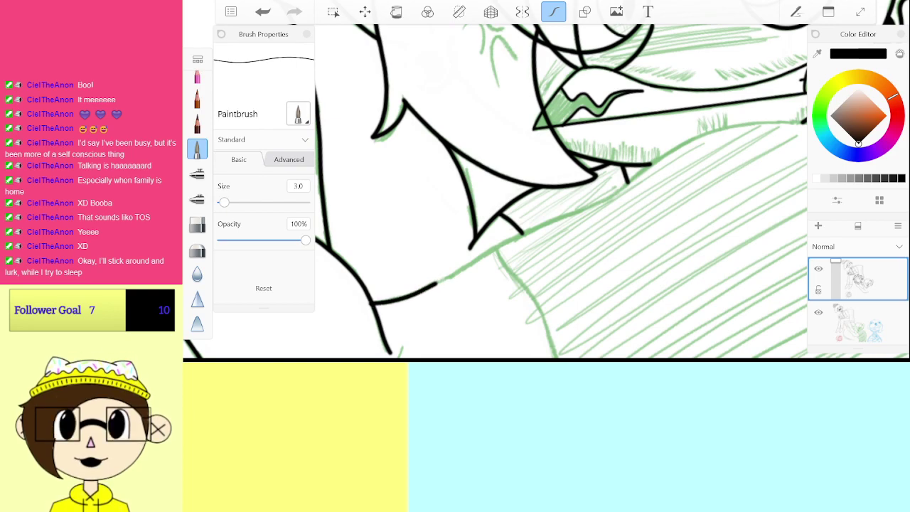
key("ctrl+z")
scroll(562, 192, "up", 4)
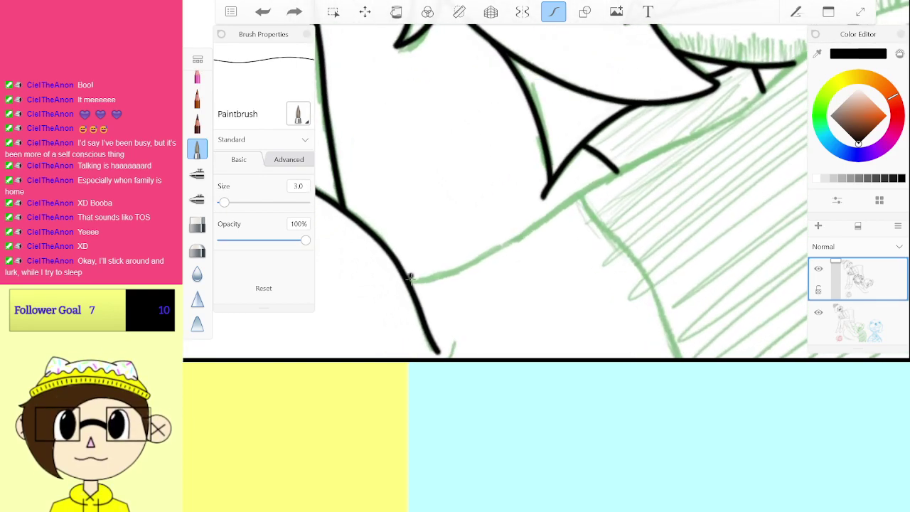
left_click_drag(411, 279, 502, 248)
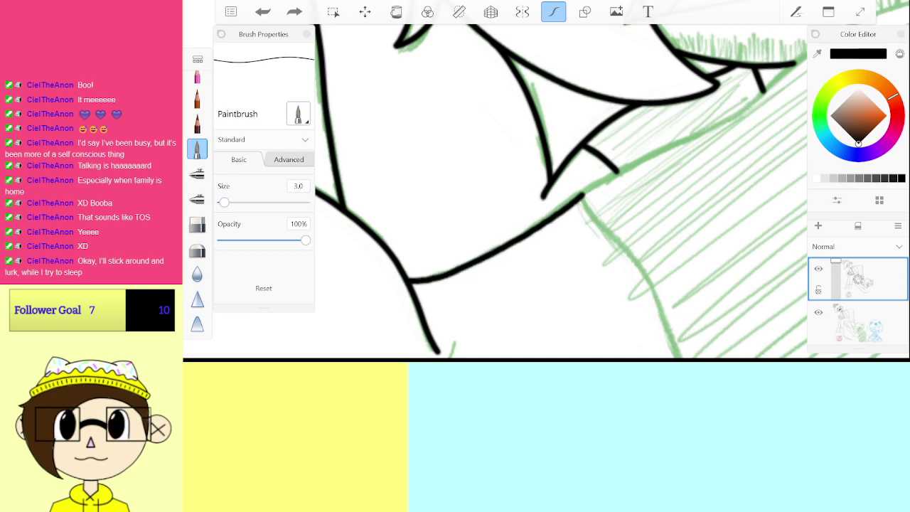
left_click_drag(583, 194, 617, 173)
key("ctrl+z")
Step: Ink the shoulder line from the jaw's end past the neck and hair tips to the arm's inner edge, redrawing it to follow the sketch
scroll(491, 228, "down", 5)
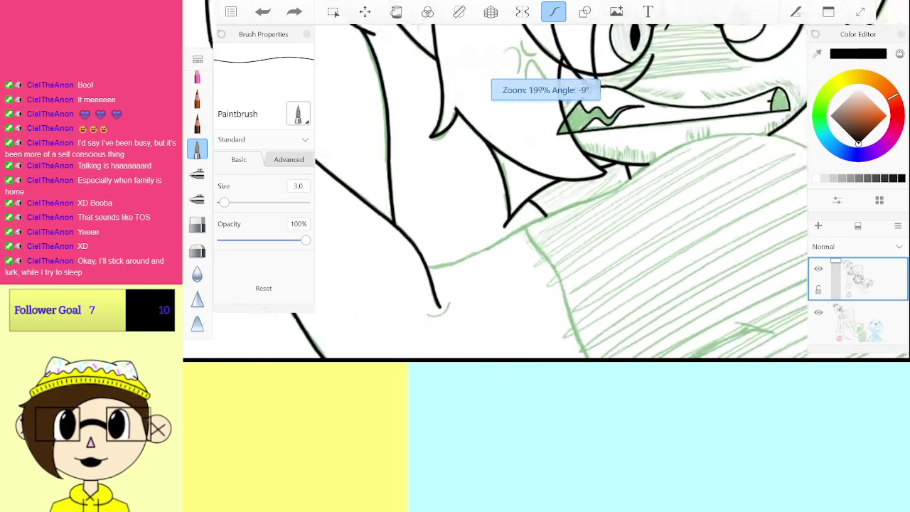
scroll(490, 246, "up", 6)
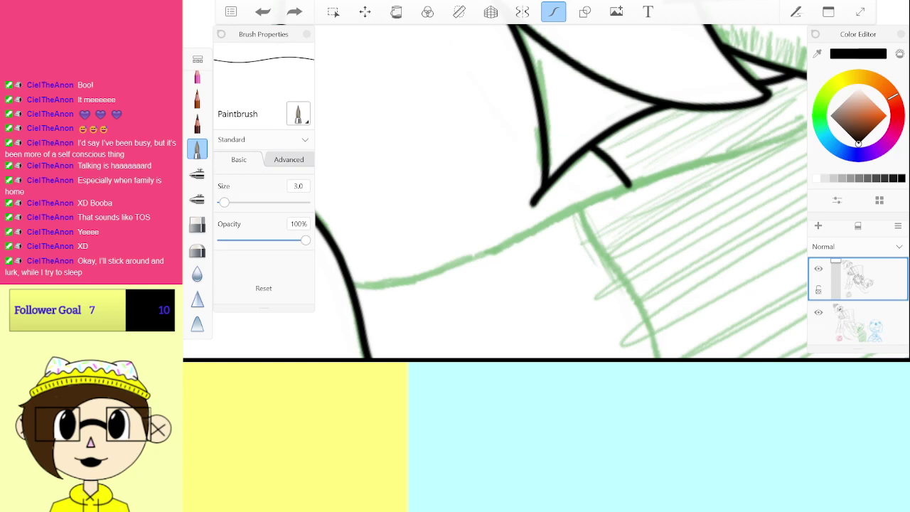
scroll(555, 199, "down", 5)
scroll(554, 199, "up", 4)
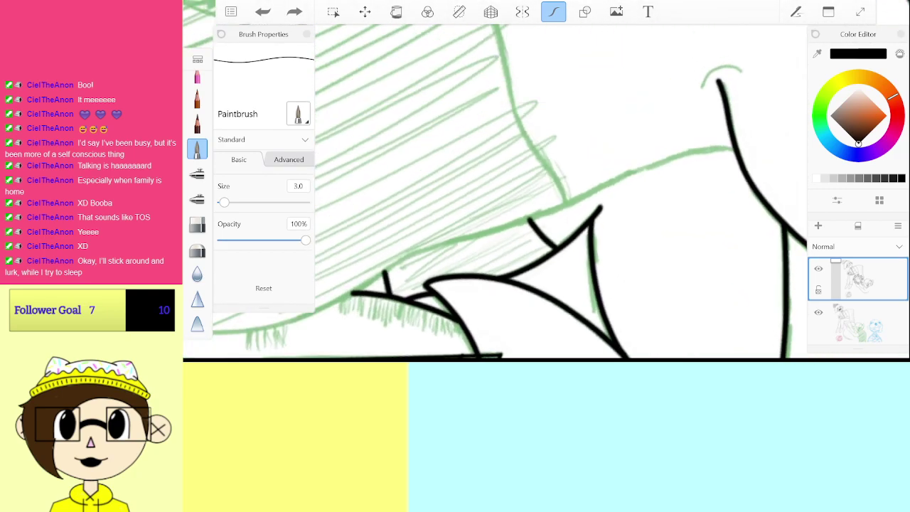
left_click_drag(555, 199, 544, 227)
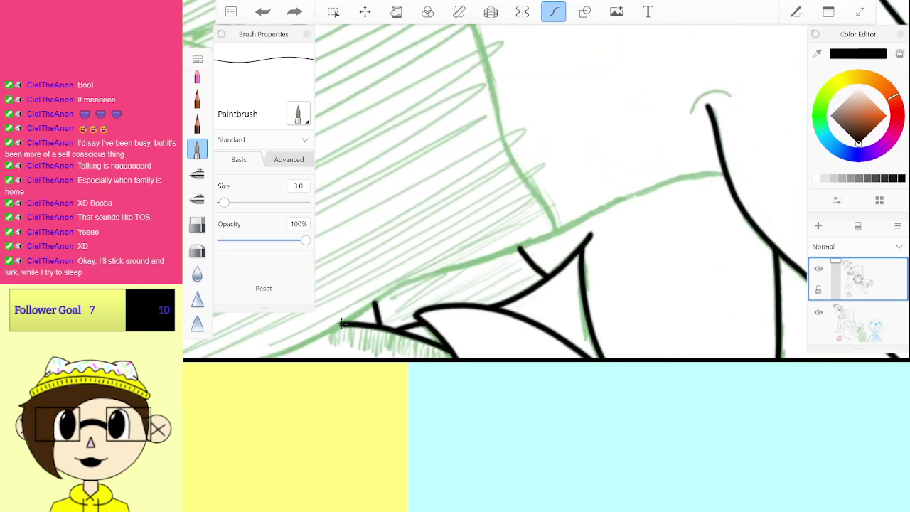
mouse_move(332, 328)
left_mouse_down()
mouse_move(399, 285)
mouse_move(519, 248)
left_mouse_up()
left_click_drag(569, 229, 642, 193)
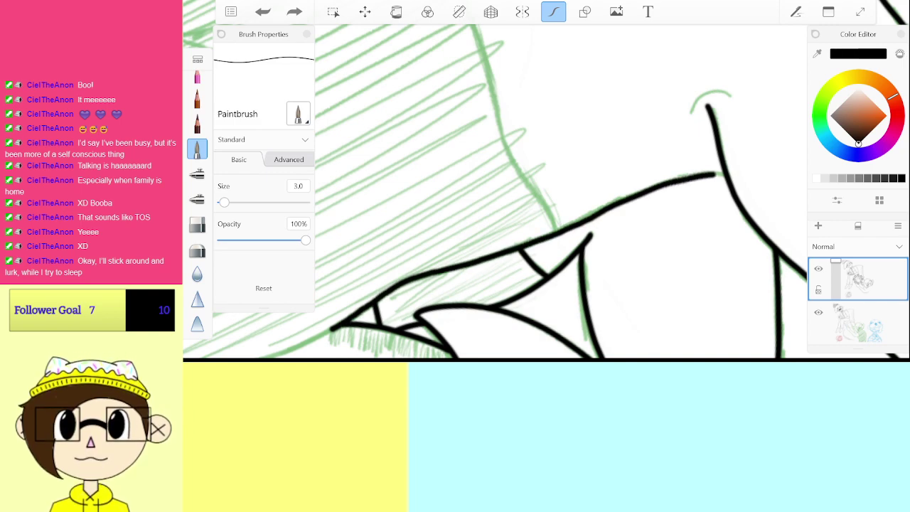
left_click_drag(714, 173, 731, 172)
key("ctrl+z")
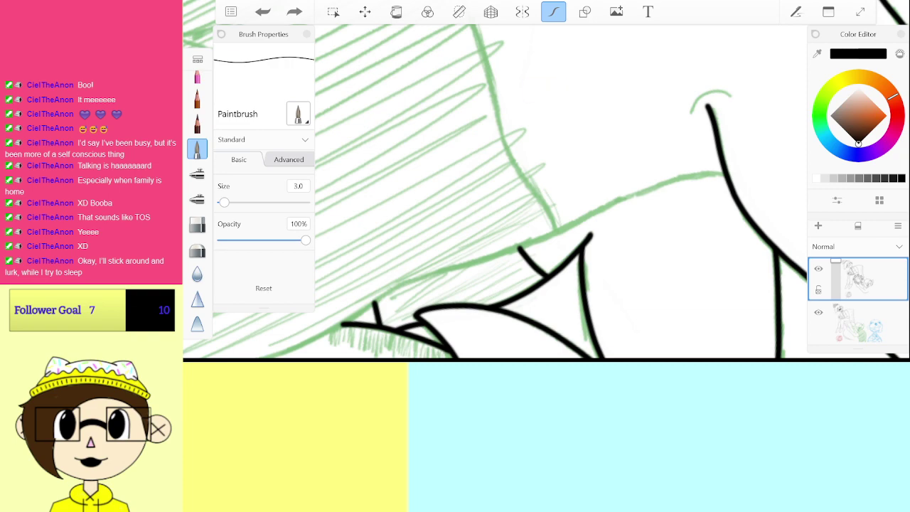
left_click_drag(329, 329, 359, 310)
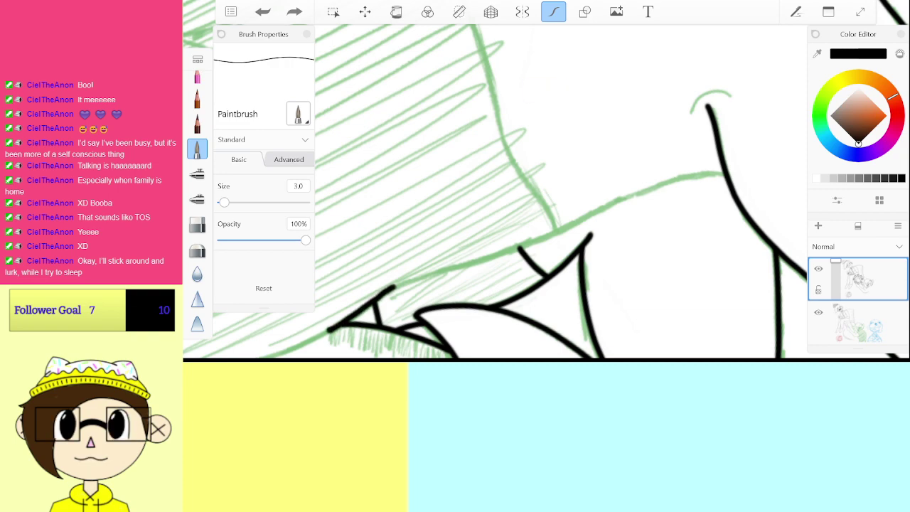
left_click_drag(394, 287, 438, 270)
left_click_drag(489, 257, 544, 238)
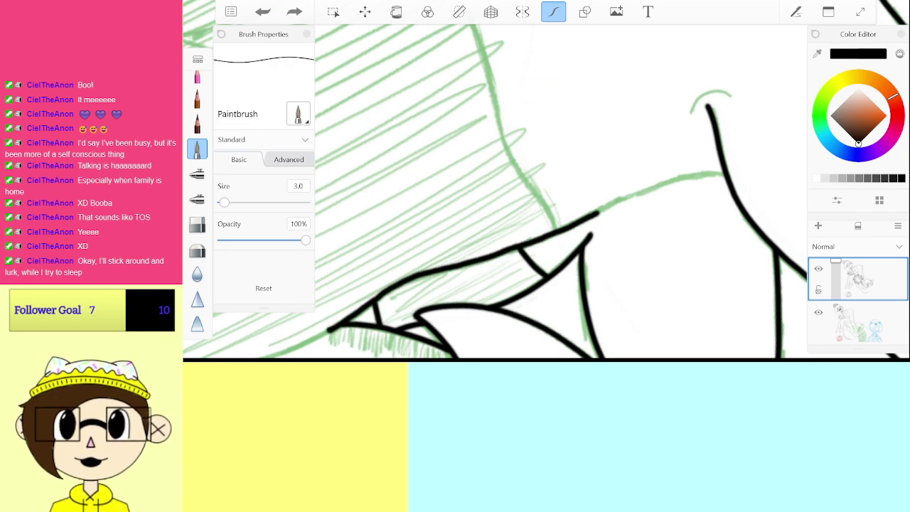
mouse_move(597, 211)
left_mouse_down()
mouse_move(657, 185)
mouse_move(725, 172)
left_mouse_up()
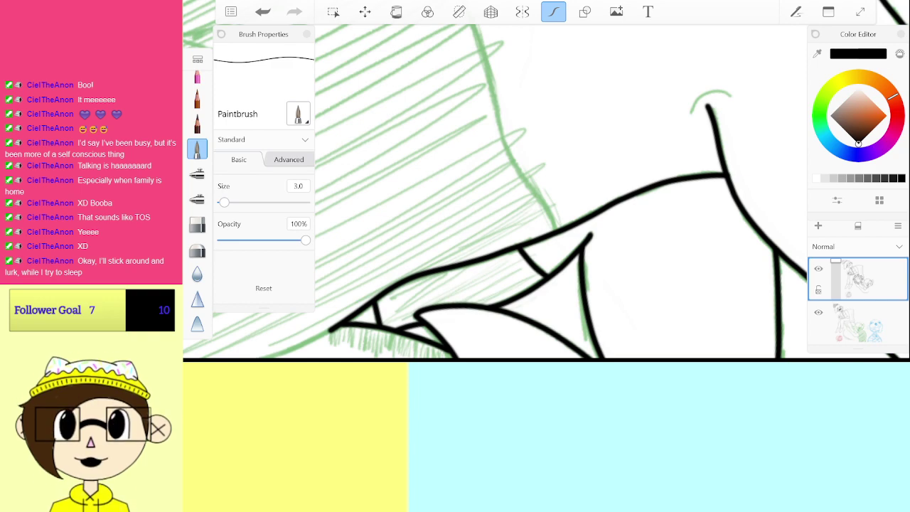
Step: Ink the hatched body's short curved edge from the first notch to the inked upper arm, redrawing it to follow the sketch
scroll(546, 192, "down", 5)
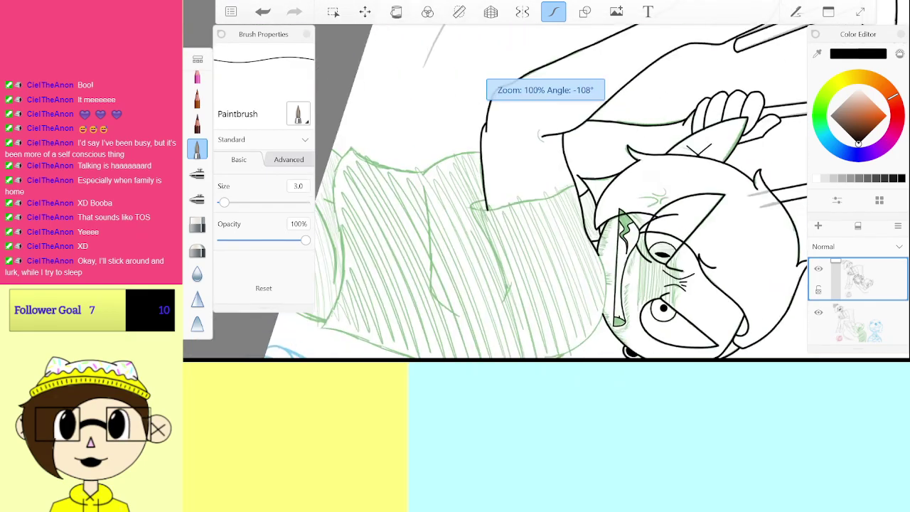
scroll(546, 192, "up", 5)
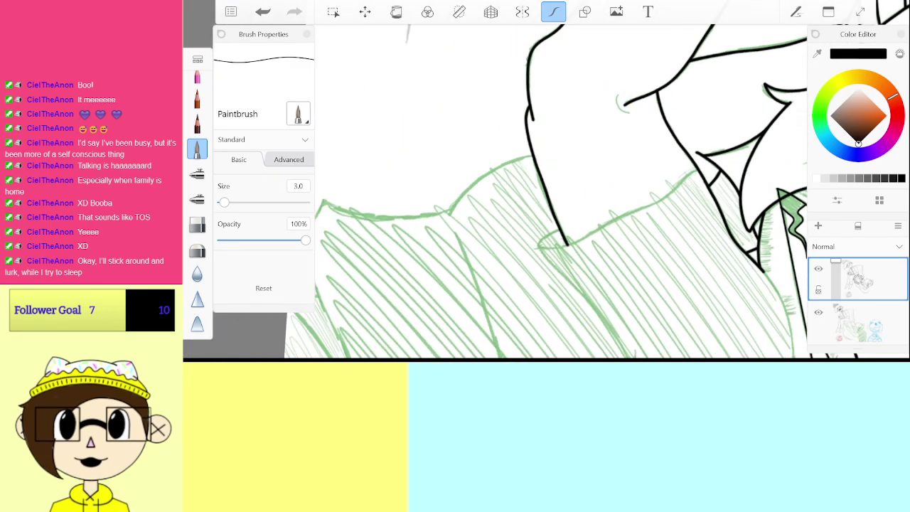
scroll(546, 192, "up", 3)
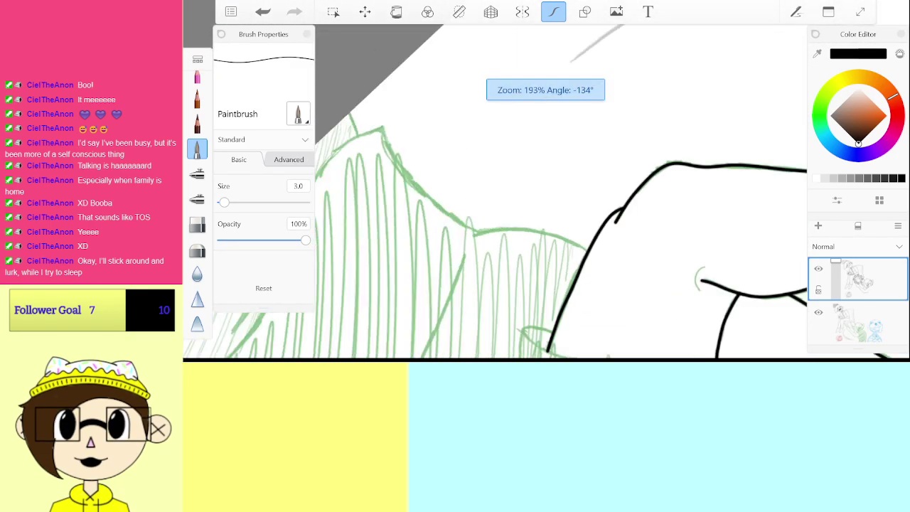
scroll(546, 192, "up", 5)
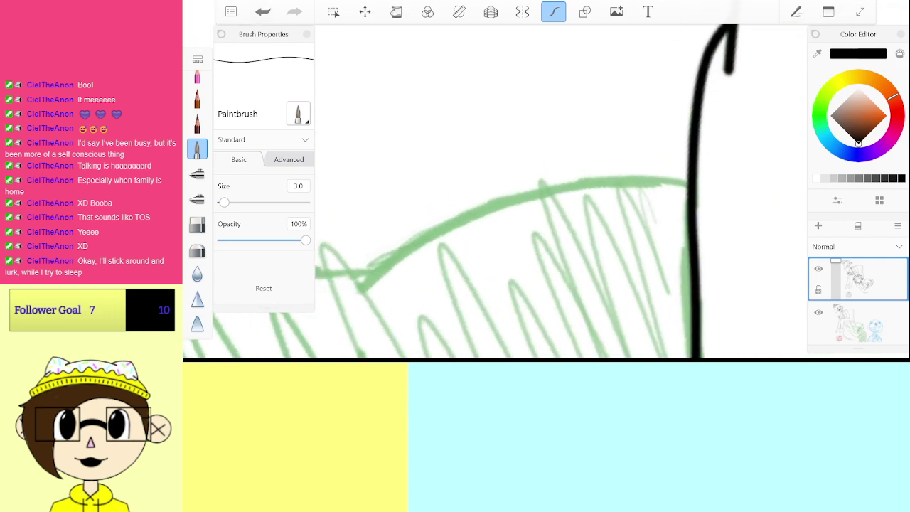
mouse_move(361, 292)
left_mouse_down()
mouse_move(487, 213)
mouse_move(617, 184)
mouse_move(686, 184)
left_mouse_up()
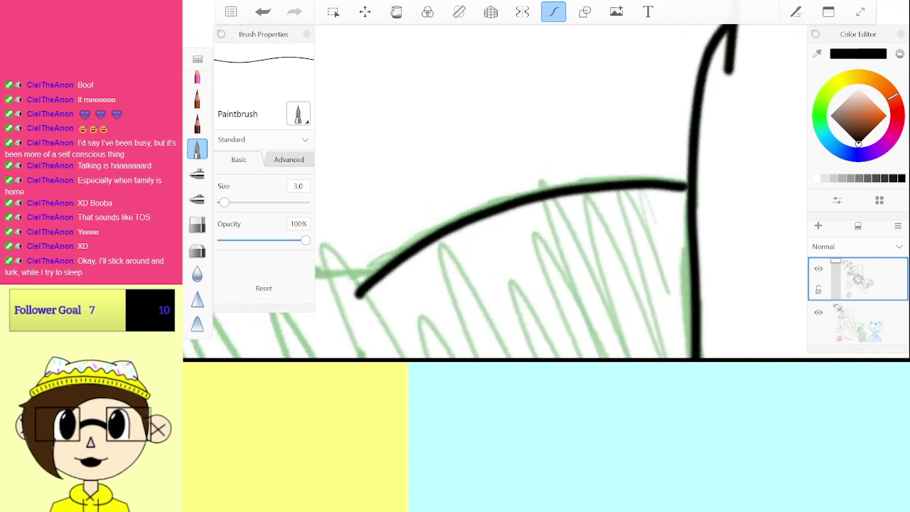
key("ctrl+z")
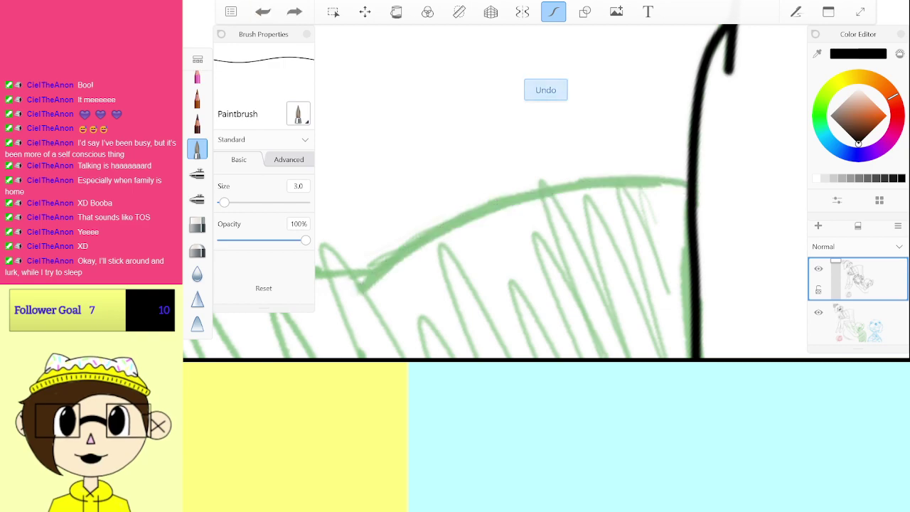
mouse_move(360, 289)
left_mouse_down()
mouse_move(446, 230)
mouse_move(528, 196)
mouse_move(627, 180)
mouse_move(675, 183)
left_mouse_up()
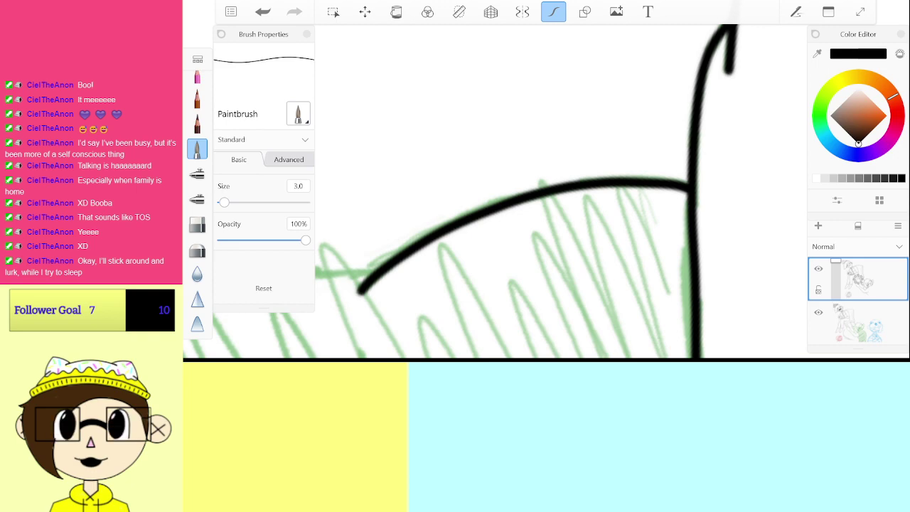
Step: Ink the next curved section of the hatched body's edge from the inked notch to the hem corner, redrawing it along the sketch
scroll(546, 192, "down", 3)
scroll(545, 192, "down", 1)
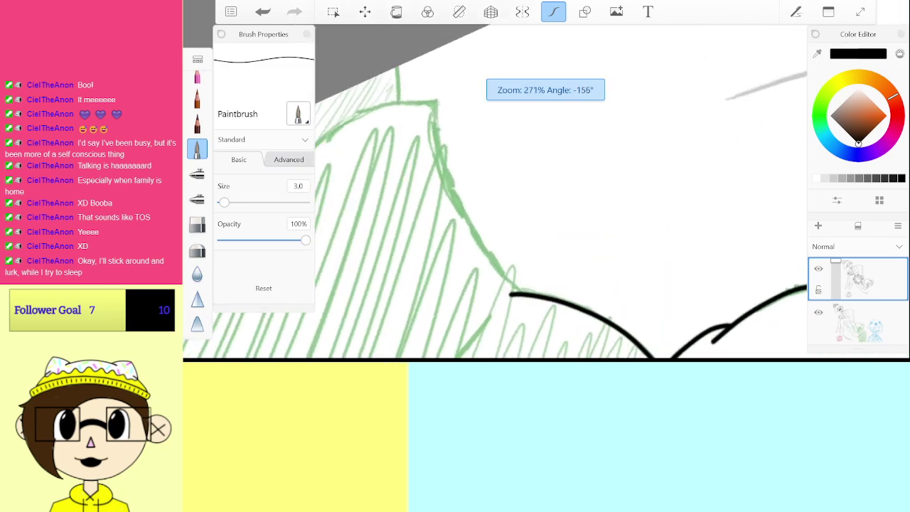
scroll(546, 192, "up", 3)
scroll(546, 192, "up", 1)
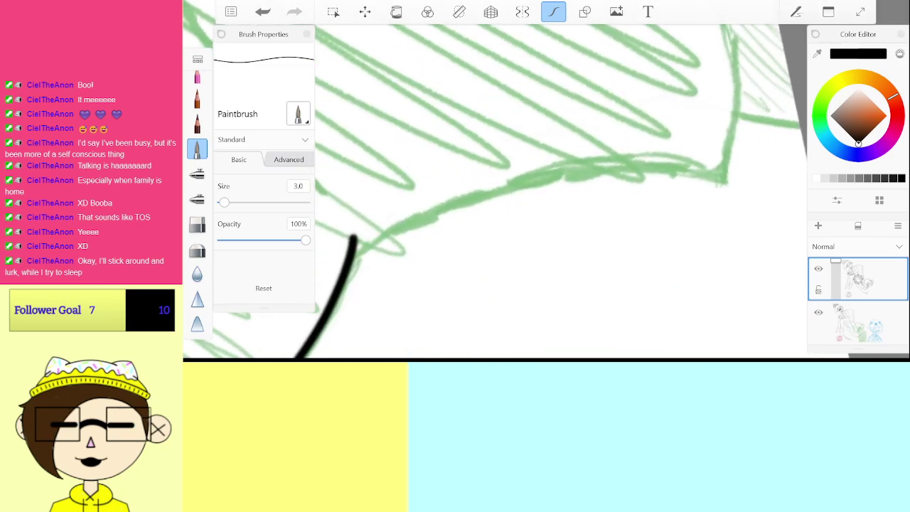
mouse_move(351, 262)
left_mouse_down()
mouse_move(466, 193)
mouse_move(604, 155)
mouse_move(704, 169)
left_mouse_up()
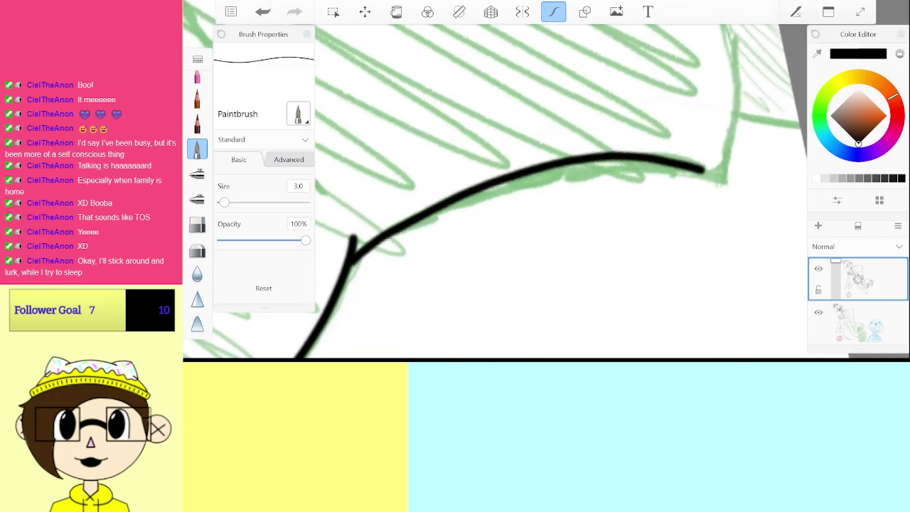
scroll(545, 192, "up", 1)
key("ctrl+z")
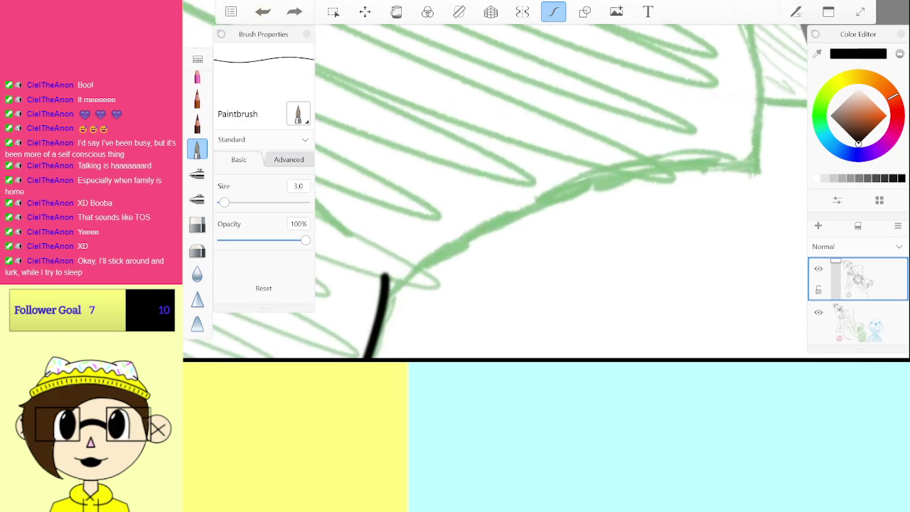
mouse_move(759, 171)
left_mouse_down()
mouse_move(625, 171)
mouse_move(532, 204)
mouse_move(385, 295)
mouse_move(499, 222)
mouse_move(580, 187)
mouse_move(654, 166)
mouse_move(757, 167)
left_mouse_up()
key("ctrl+z")
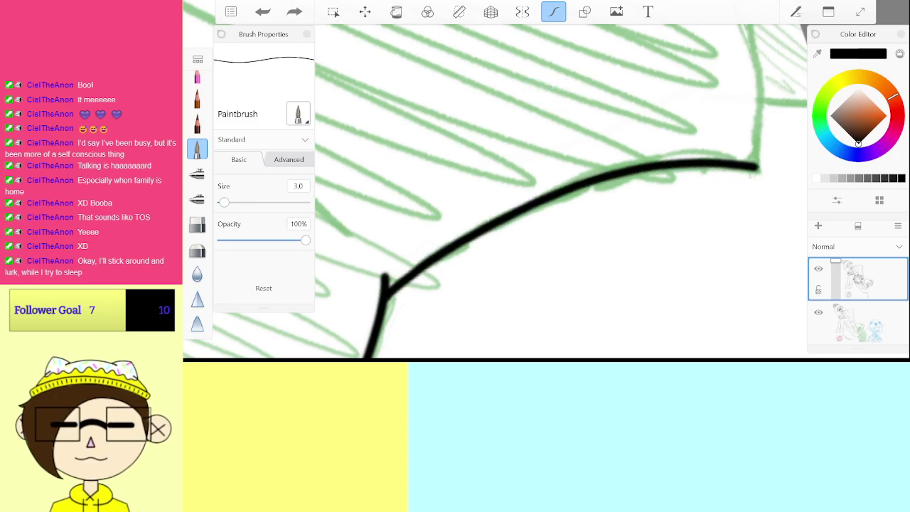
scroll(545, 192, "down", 3)
scroll(561, 213, "up", 5)
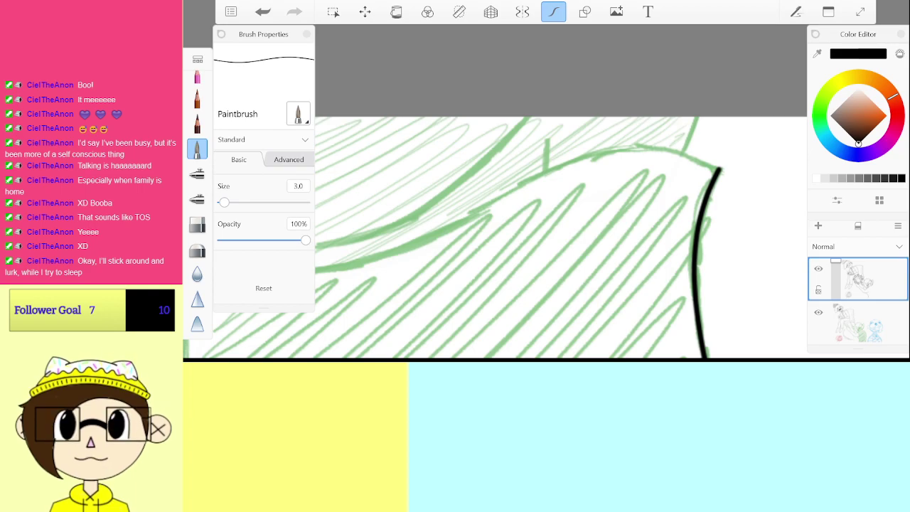
scroll(562, 192, "down", 3)
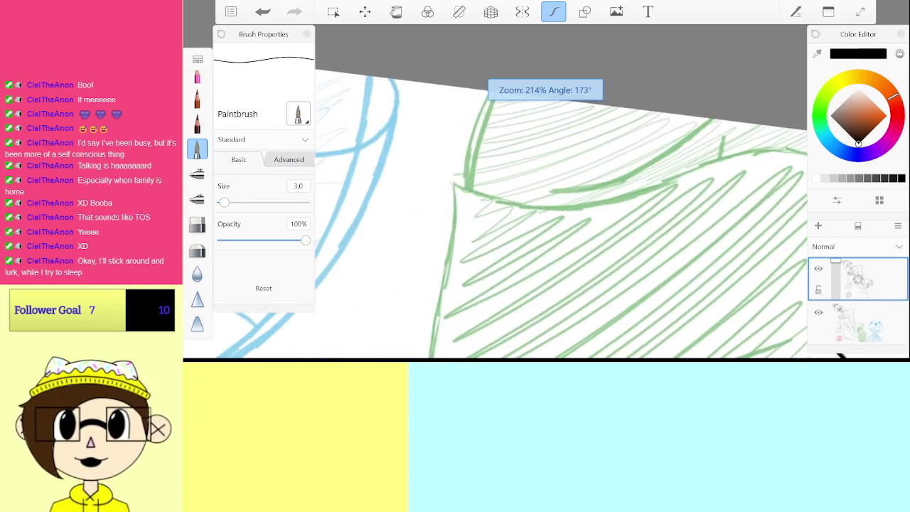
scroll(632, 135, "up", 3)
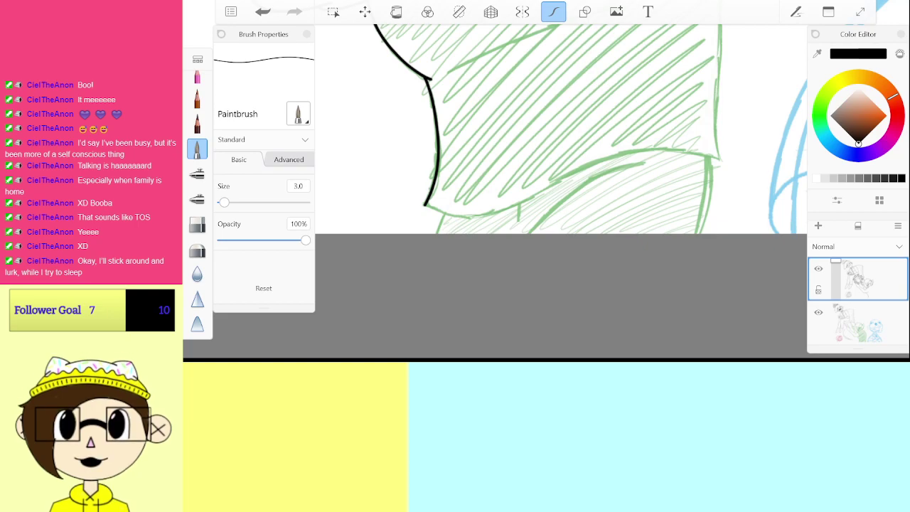
scroll(546, 192, "up", 3)
scroll(546, 192, "down", 3)
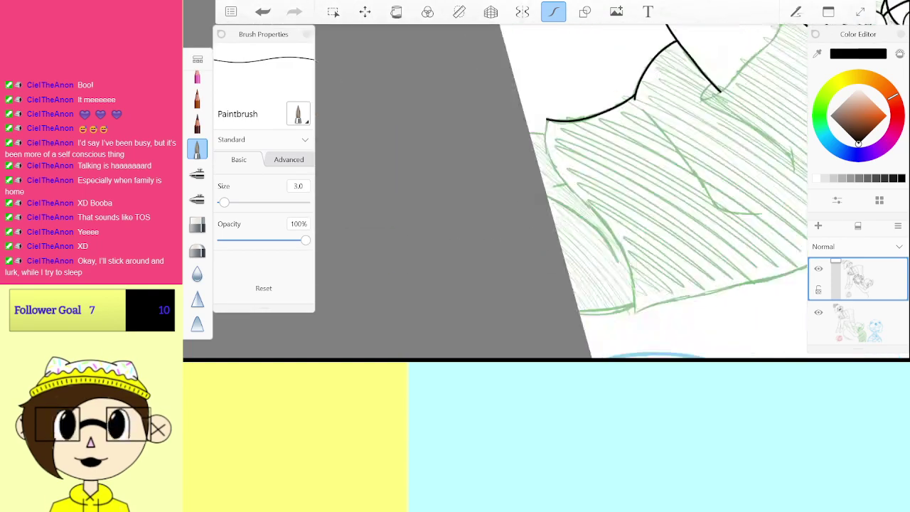
scroll(546, 192, "up", 5)
scroll(546, 192, "up", 3)
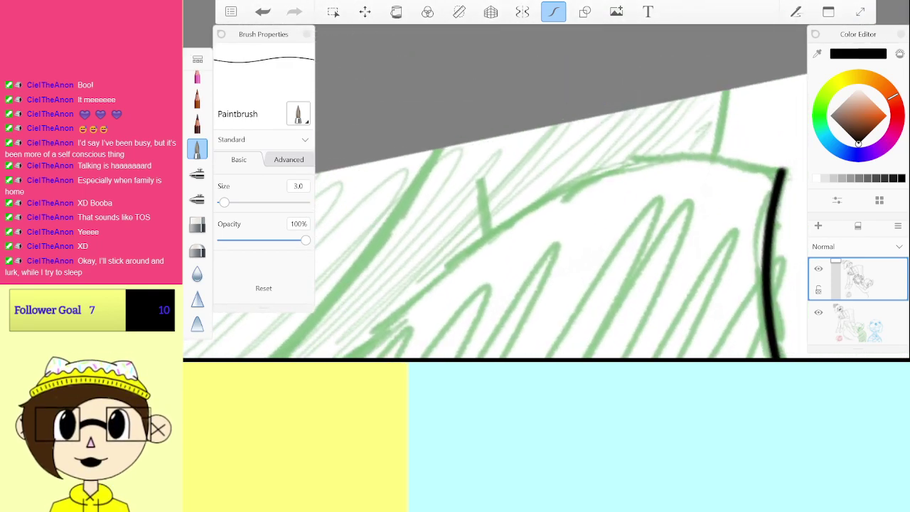
mouse_move(362, 348)
left_mouse_down()
mouse_move(581, 179)
mouse_move(649, 159)
mouse_move(781, 171)
left_mouse_up()
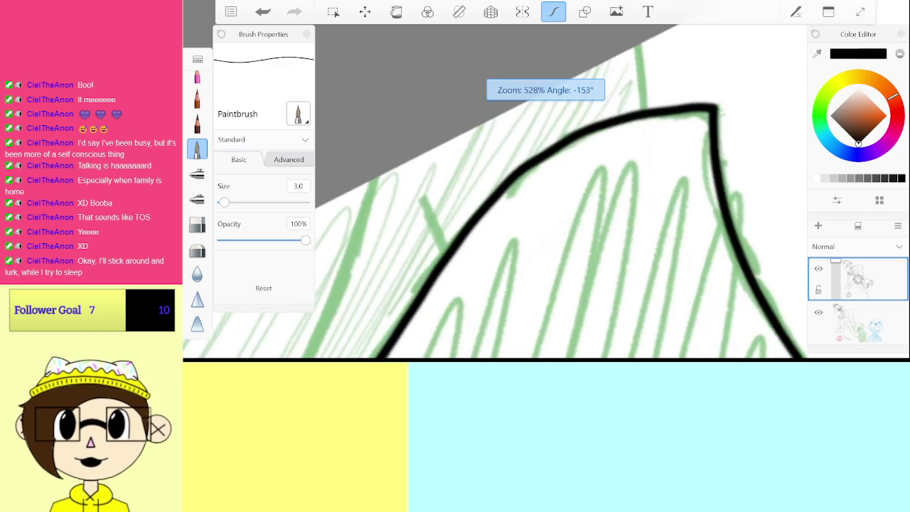
key("ctrl+z")
mouse_move(708, 98)
left_mouse_down()
mouse_move(668, 98)
mouse_move(523, 153)
mouse_move(371, 326)
left_mouse_up()
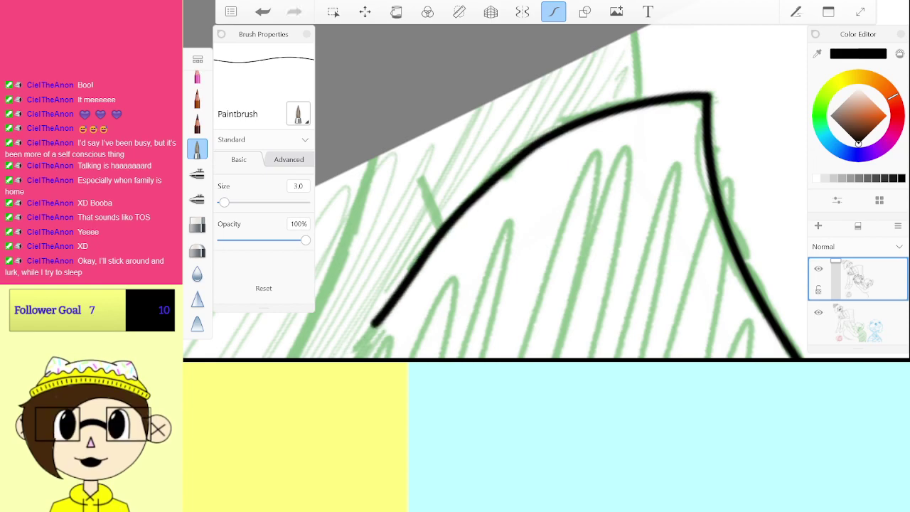
scroll(546, 192, "down", 5)
scroll(546, 192, "up", 4)
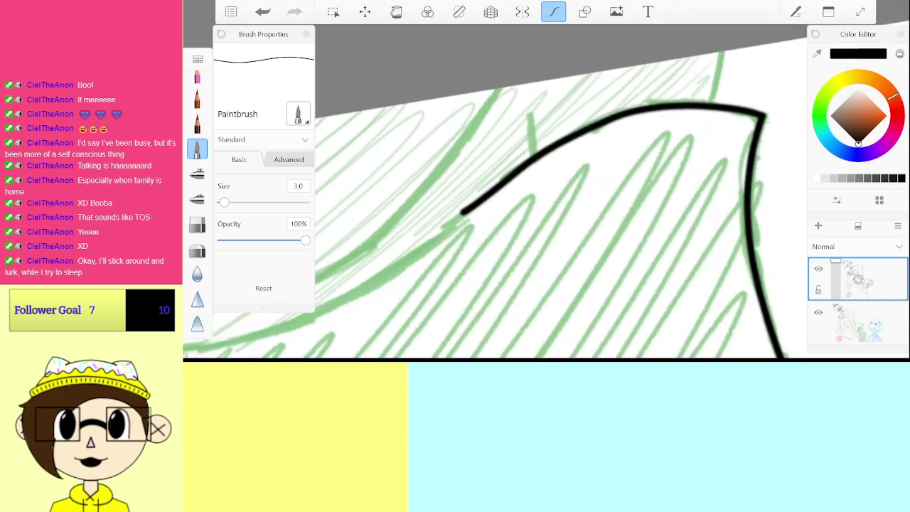
key("ctrl+z")
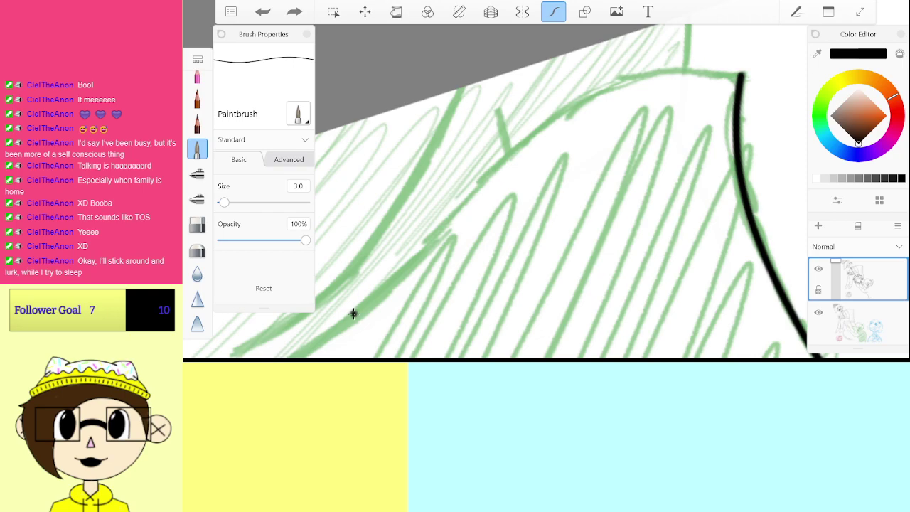
mouse_move(349, 317)
left_mouse_down()
mouse_move(426, 254)
mouse_move(561, 113)
left_mouse_up()
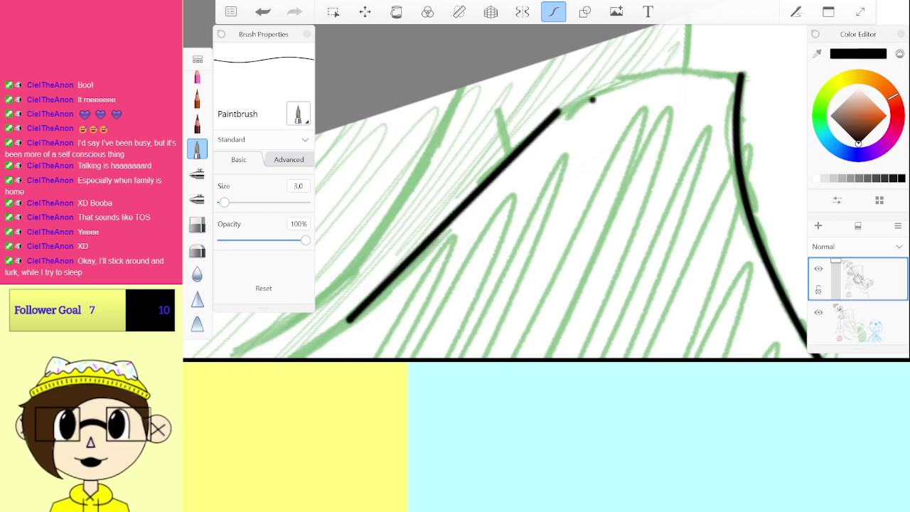
key("ctrl+z")
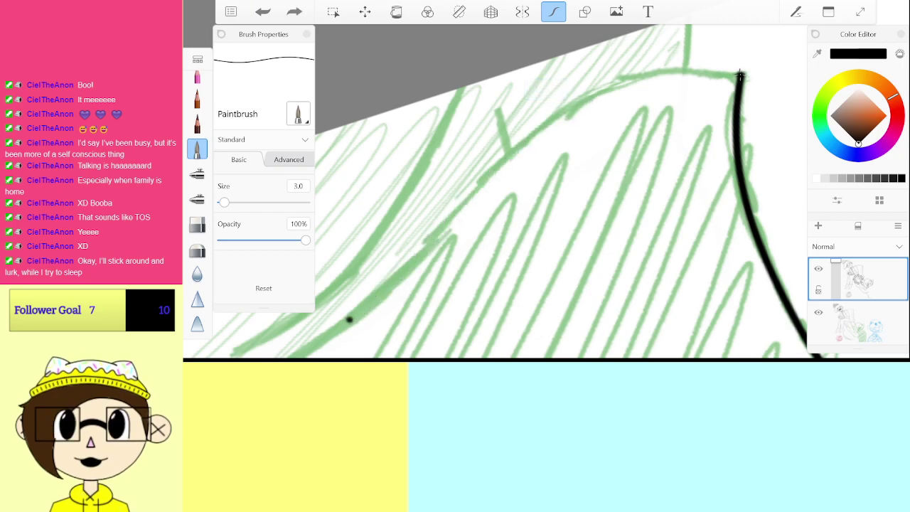
Step: Ink the hatched garment's wavy hem from the inked corner across to the opposite corner in two joined strokes
mouse_move(740, 72)
left_mouse_down()
mouse_move(697, 70)
mouse_move(610, 91)
mouse_move(539, 131)
mouse_move(337, 328)
mouse_move(559, 181)
mouse_move(575, 271)
mouse_move(498, 348)
mouse_move(384, 355)
mouse_move(404, 339)
left_mouse_up()
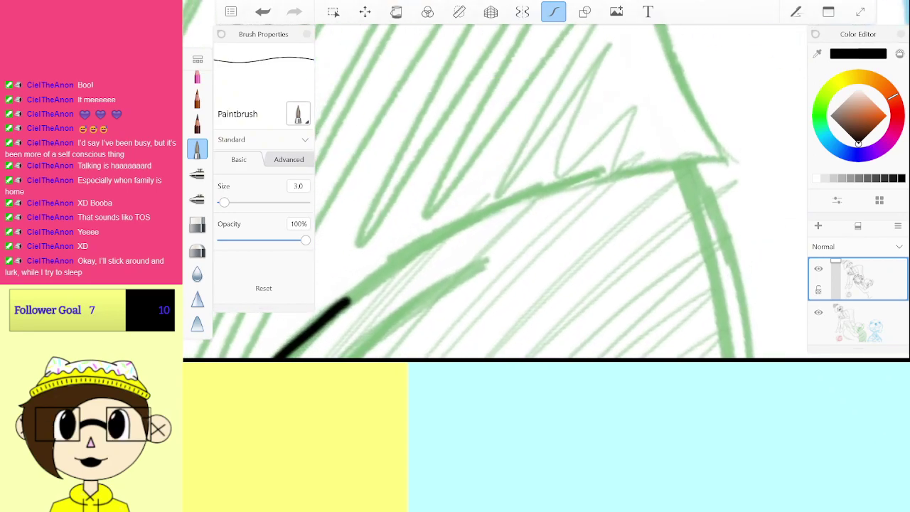
mouse_move(339, 305)
left_mouse_down()
mouse_move(486, 220)
mouse_move(591, 182)
mouse_move(719, 163)
mouse_move(701, 182)
left_mouse_up()
Step: Ink the hatched body's long outer edge from the bend near the head to the far hem corner, redrawing the first attempt
scroll(546, 192, "down", 10)
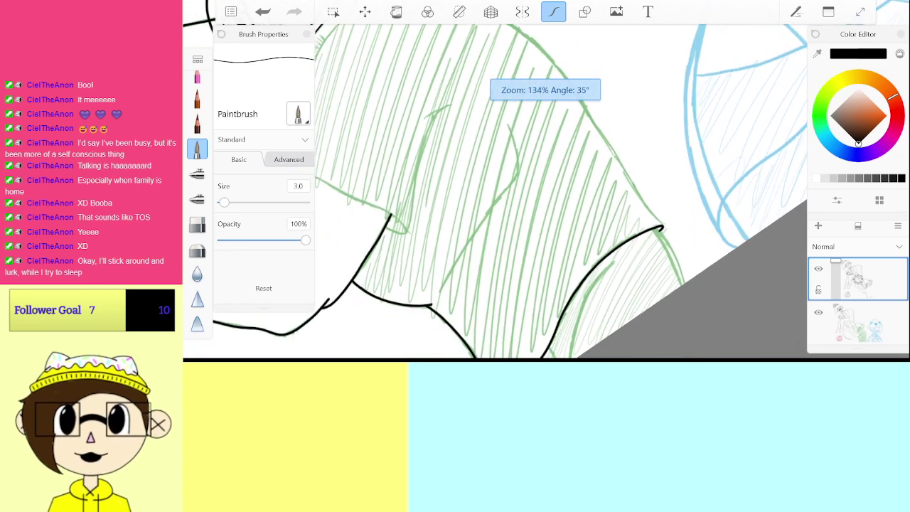
scroll(545, 192, "up", 5)
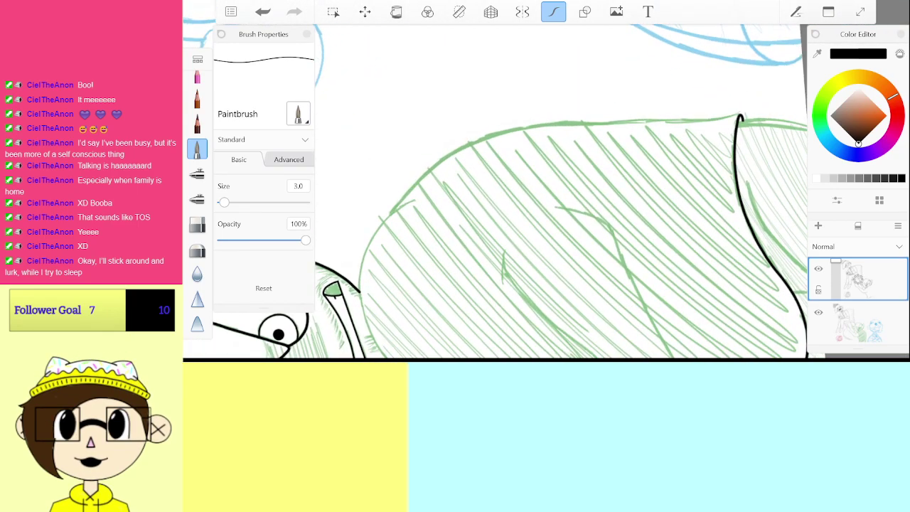
scroll(545, 192, "up", 1)
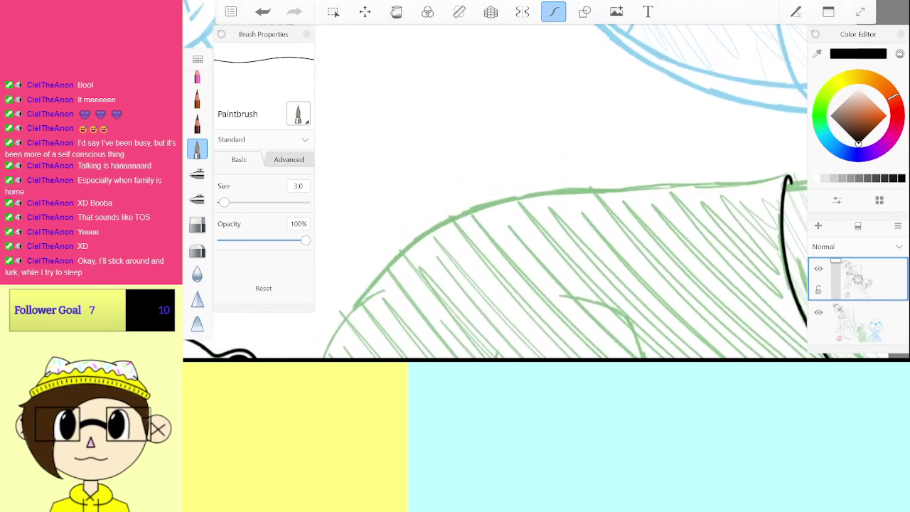
mouse_move(359, 301)
left_mouse_down()
mouse_move(434, 225)
mouse_move(506, 198)
left_mouse_up()
key("ctrl+z")
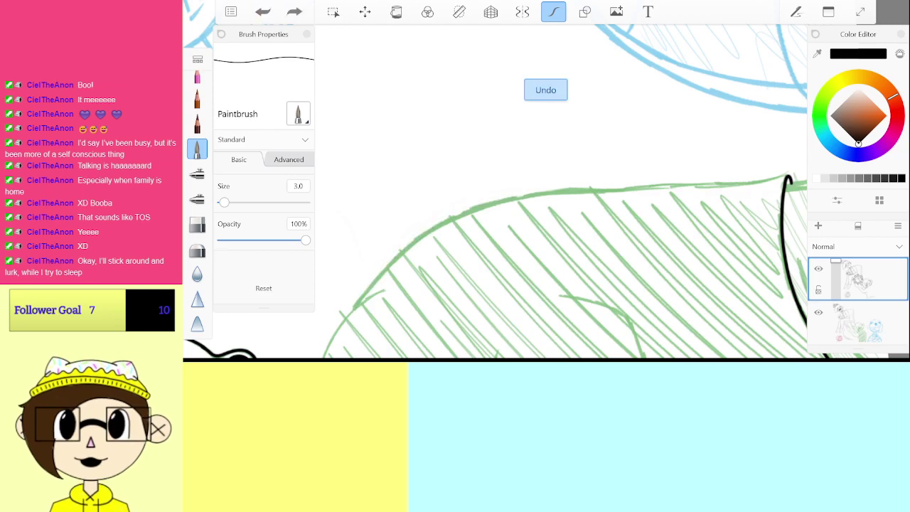
mouse_move(354, 306)
left_mouse_down()
mouse_move(420, 238)
mouse_move(499, 201)
mouse_move(788, 176)
left_mouse_up()
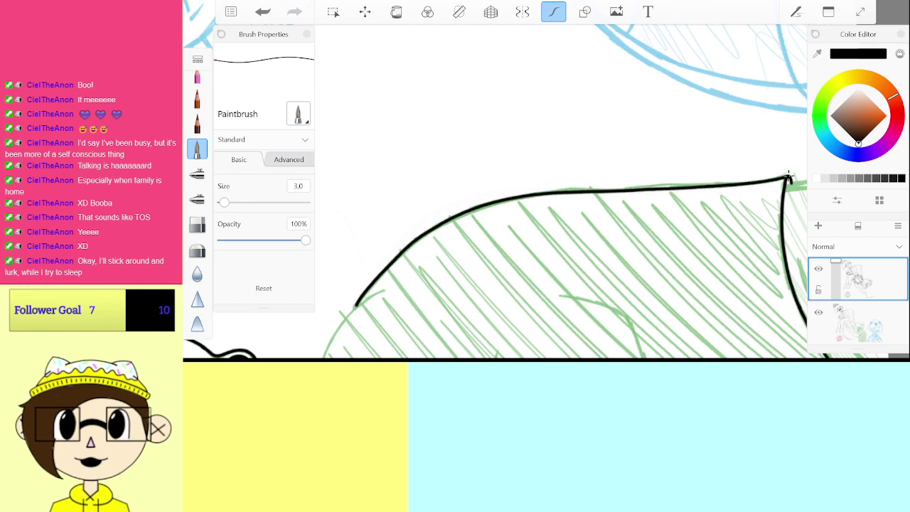
Step: Ink the curved fold line just below the wavy hem, starting at the canvas edge and following the green sketch
left_click_drag(670, 193, 452, 169)
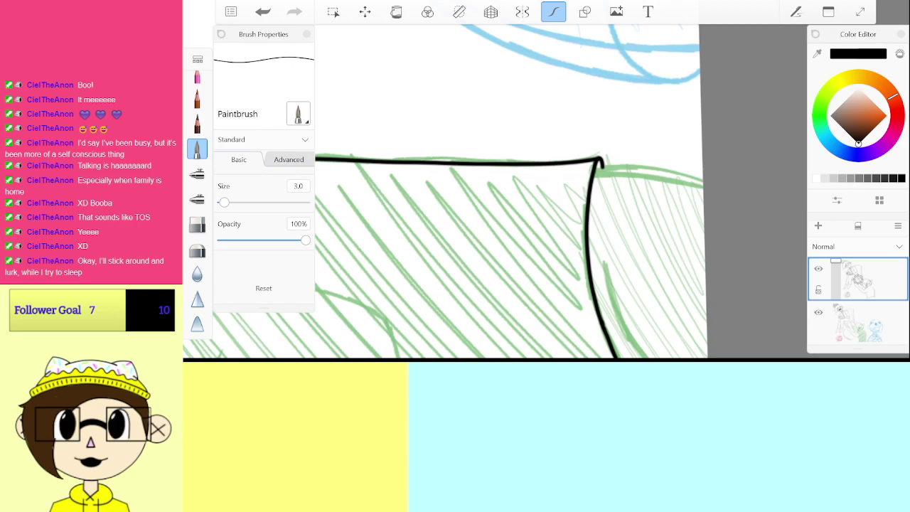
mouse_move(599, 160)
left_mouse_down()
mouse_move(451, 179)
mouse_move(470, 182)
mouse_move(439, 250)
mouse_move(476, 193)
mouse_move(363, 285)
mouse_move(394, 298)
mouse_move(626, 190)
left_mouse_up()
mouse_move(498, 213)
left_mouse_down()
mouse_move(455, 178)
mouse_move(539, 99)
mouse_move(605, 163)
mouse_move(729, 172)
left_mouse_up()
mouse_move(613, 168)
left_mouse_down()
mouse_move(671, 158)
mouse_move(775, 168)
left_mouse_up()
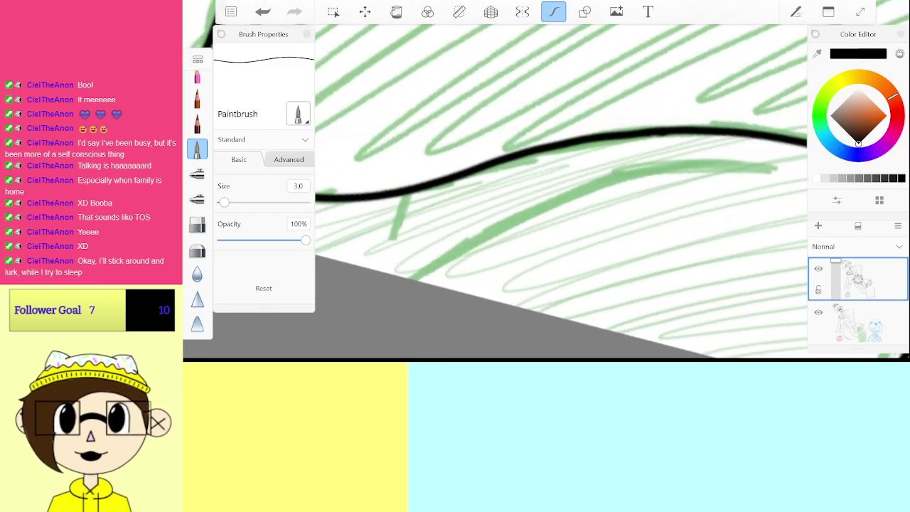
mouse_move(409, 279)
left_mouse_down()
mouse_move(544, 201)
mouse_move(725, 168)
mouse_move(771, 170)
left_mouse_up()
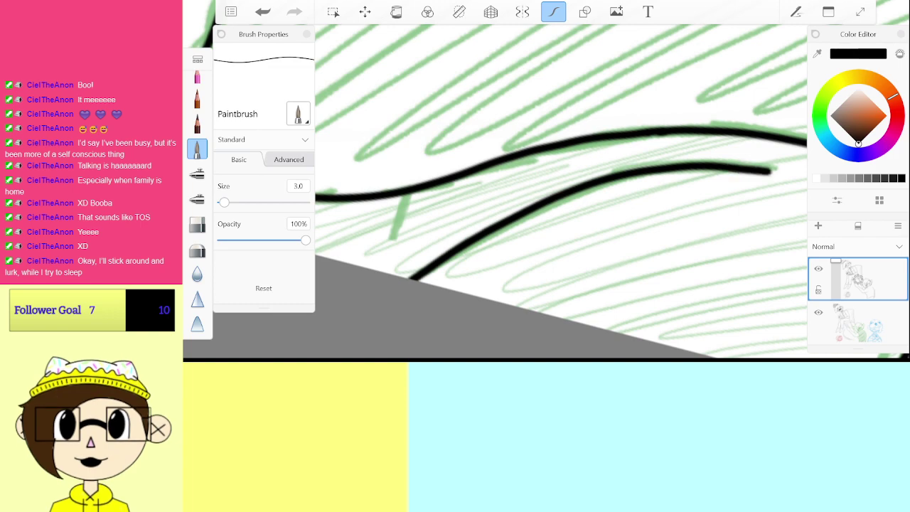
Step: Ink the short crease line joining the hem near the canvas edge, redrawing it with the Paintbrush size set to 2.0
mouse_move(400, 217)
left_mouse_down()
mouse_move(536, 199)
mouse_move(568, 220)
left_mouse_up()
left_click_drag(490, 243, 649, 186)
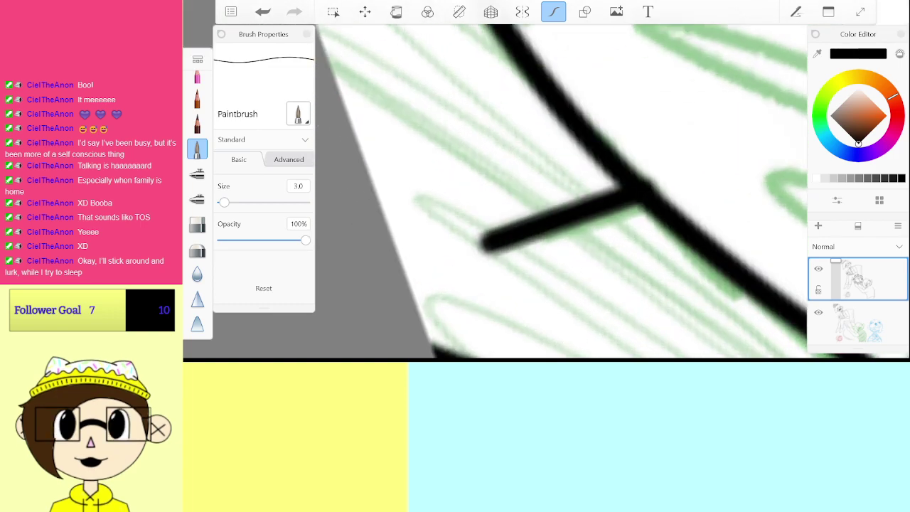
key("ctrl+z")
left_click(298, 186)
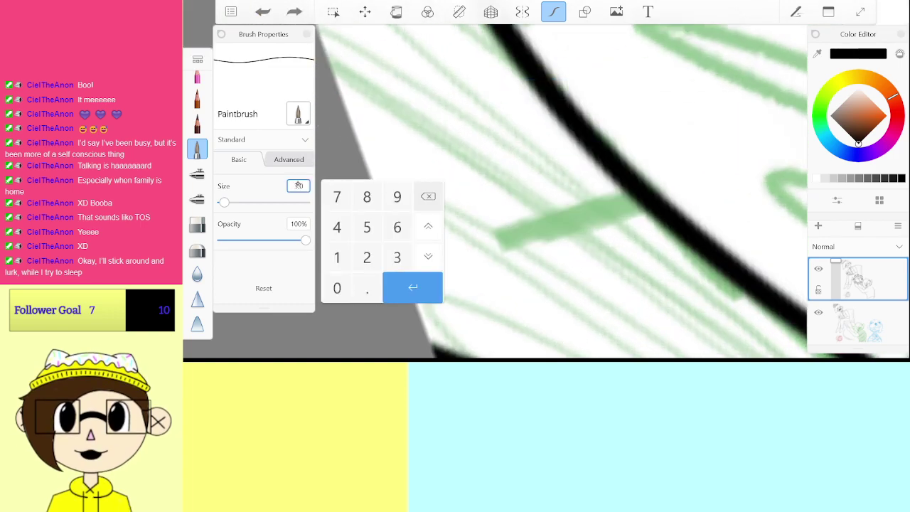
left_click(367, 257)
left_click(412, 288)
left_click_drag(500, 239, 626, 187)
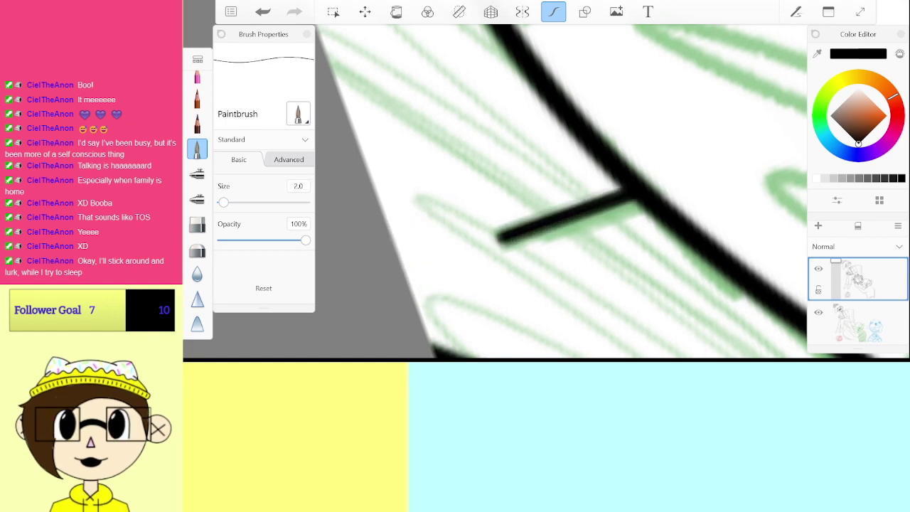
Step: Set the Paintbrush size to 3 and ink the short curved line from the canvas edge to the inked garment outline
scroll(562, 192, "down", 5)
scroll(526, 178, "up", 5)
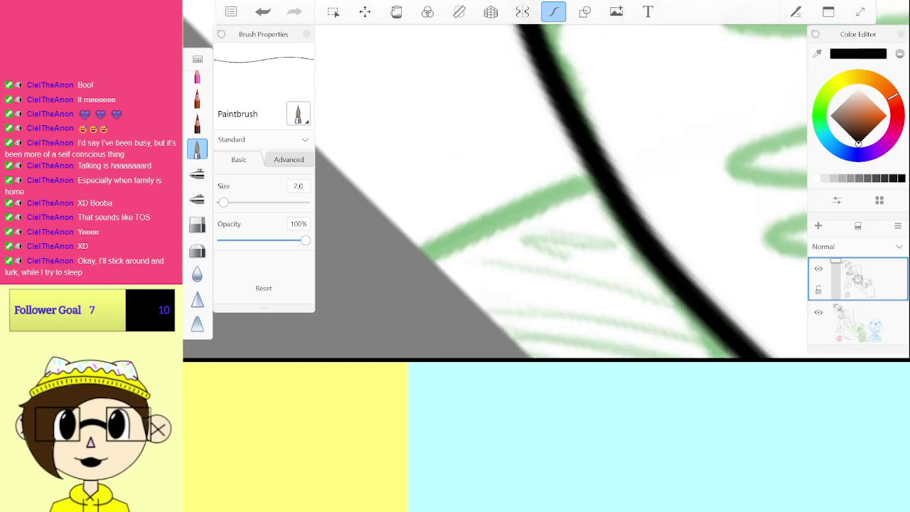
left_click(299, 184)
left_click(396, 257)
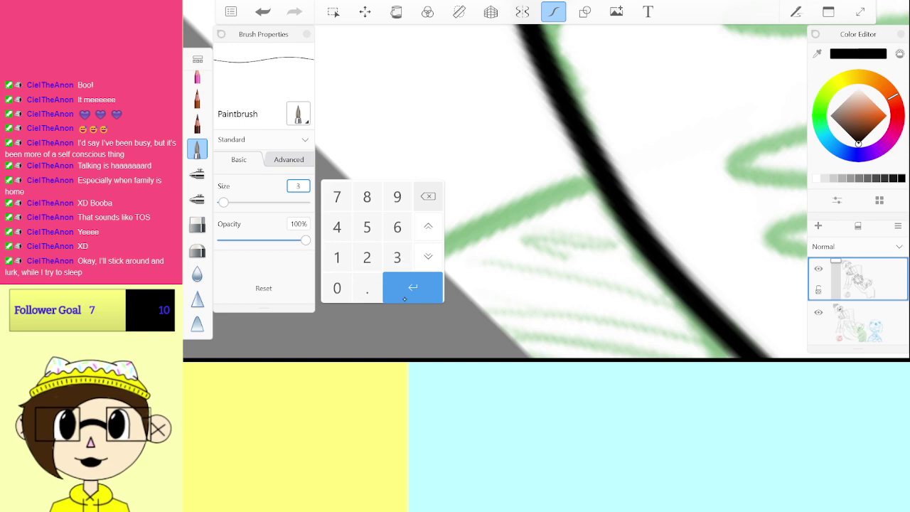
left_click(412, 287)
mouse_move(421, 255)
left_mouse_down()
mouse_move(477, 219)
mouse_move(603, 173)
left_mouse_up()
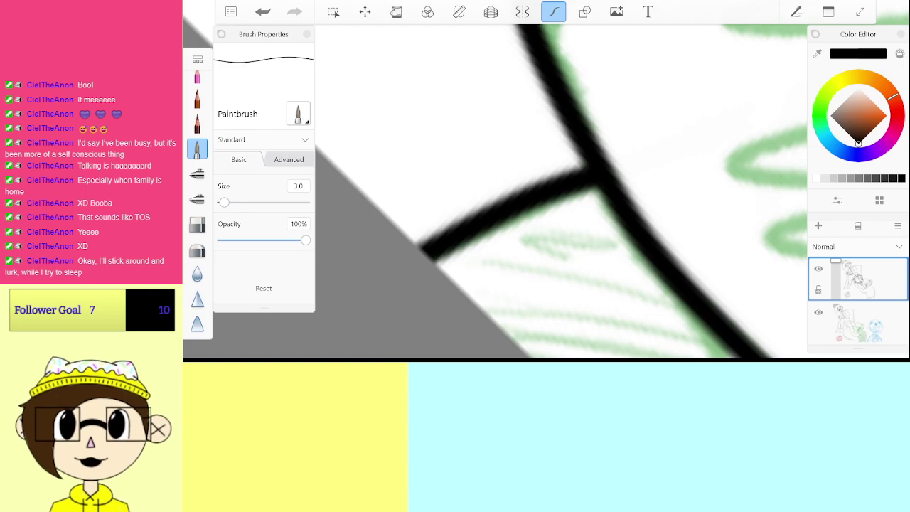
Step: Ink the sleeve's wavy opening edge across the upper arm and around its small folded tip, redrawing the first attempt
scroll(562, 192, "down", 5)
scroll(562, 192, "down", 5)
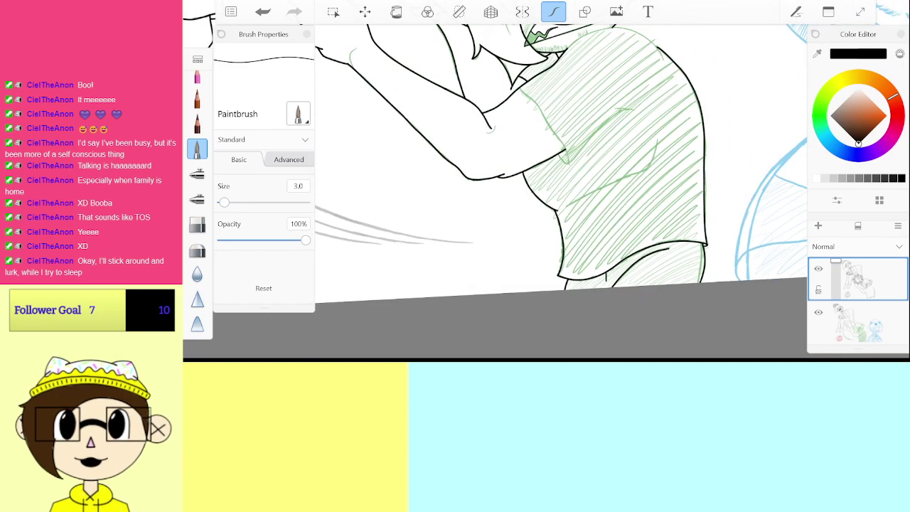
scroll(561, 192, "up", 5)
scroll(562, 192, "down", 2)
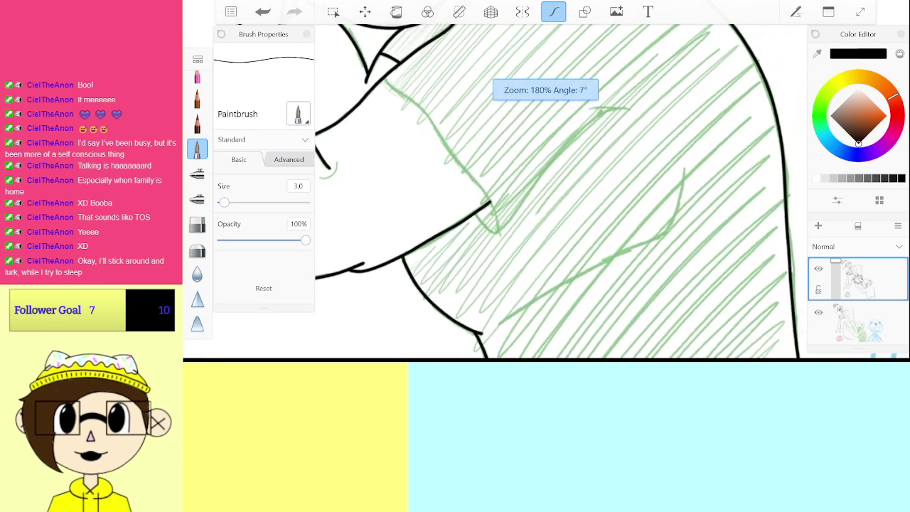
scroll(562, 192, "up", 5)
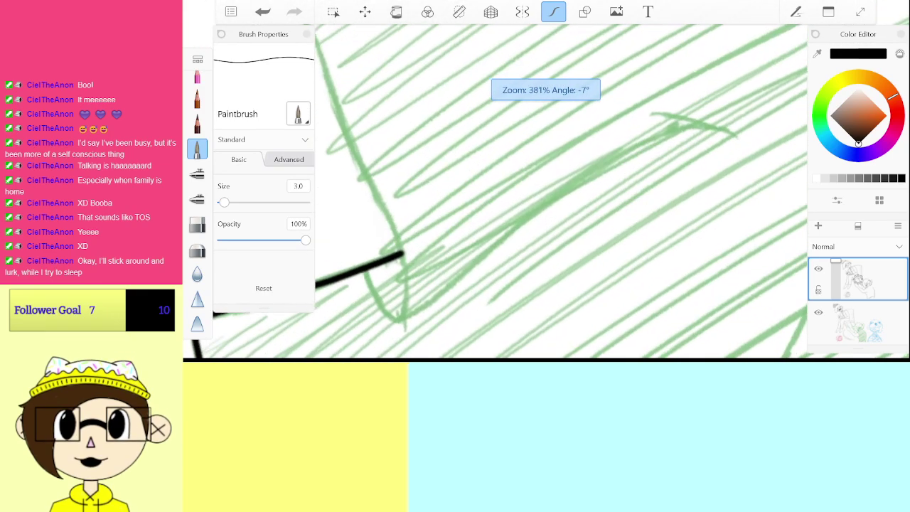
scroll(562, 192, "down", 1)
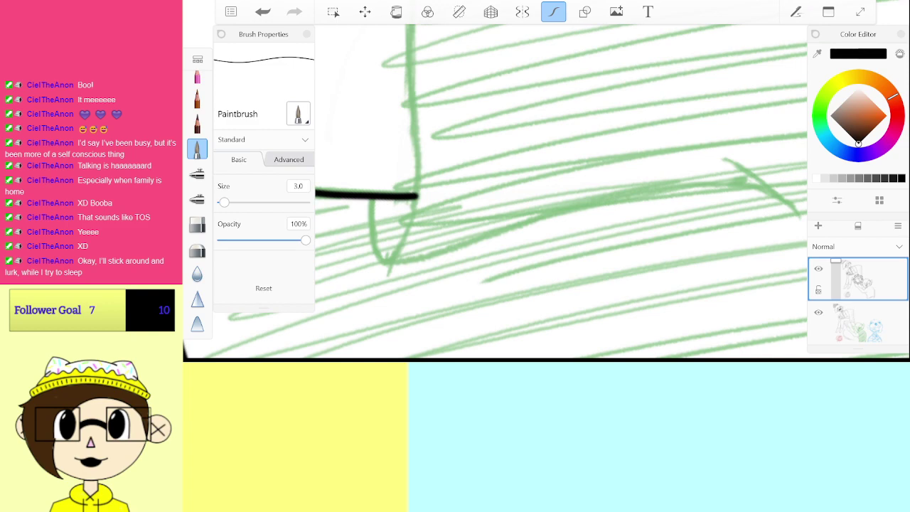
scroll(562, 192, "down", 4)
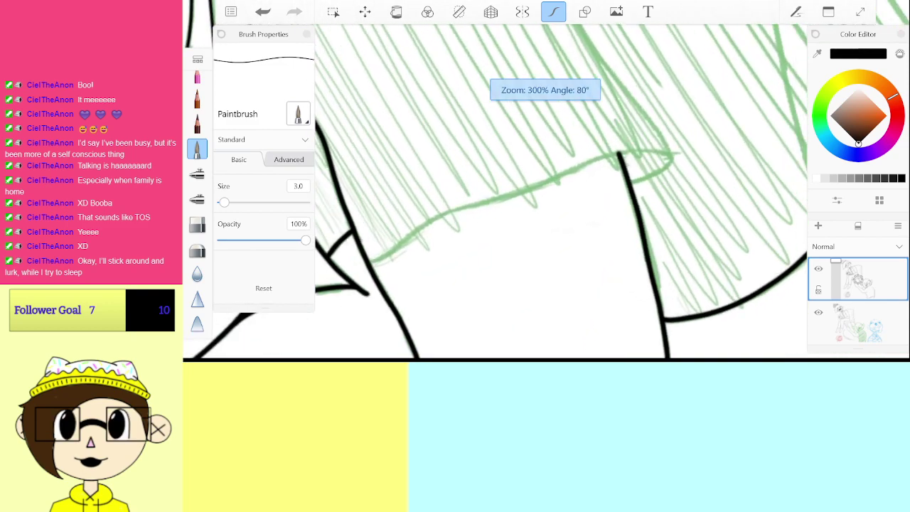
scroll(561, 192, "up", 1)
left_click_drag(627, 150, 604, 162)
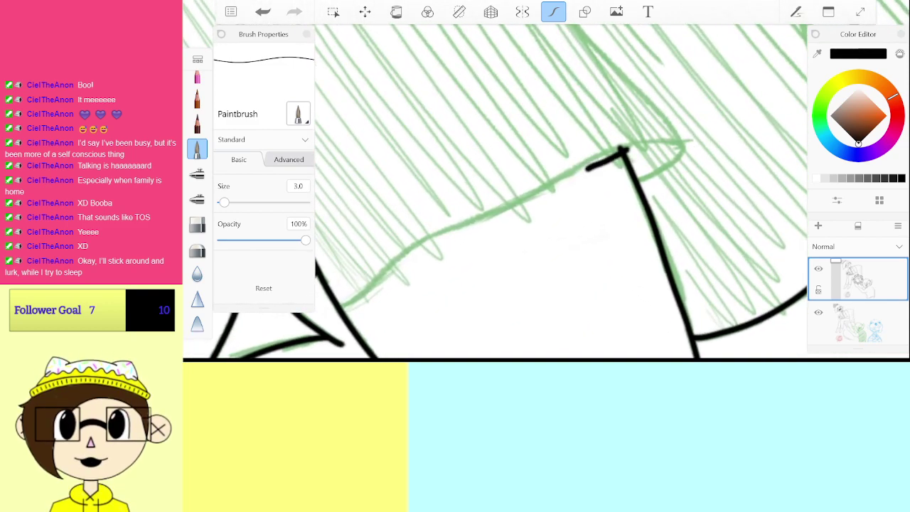
key("ctrl+z")
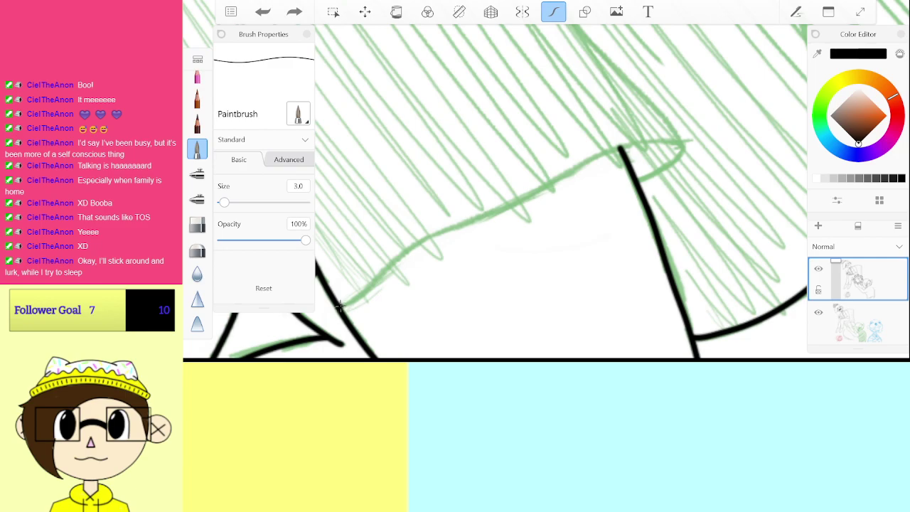
left_click_drag(340, 305, 429, 237)
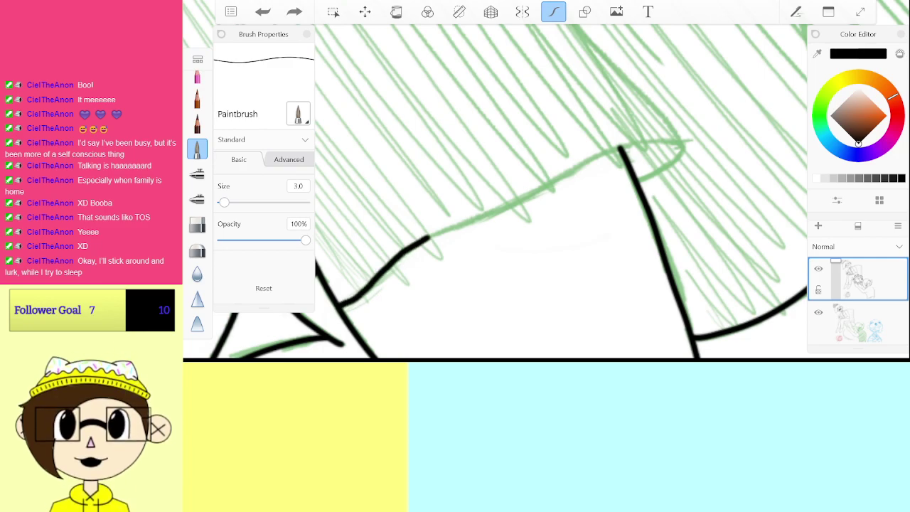
left_click_drag(551, 183, 650, 142)
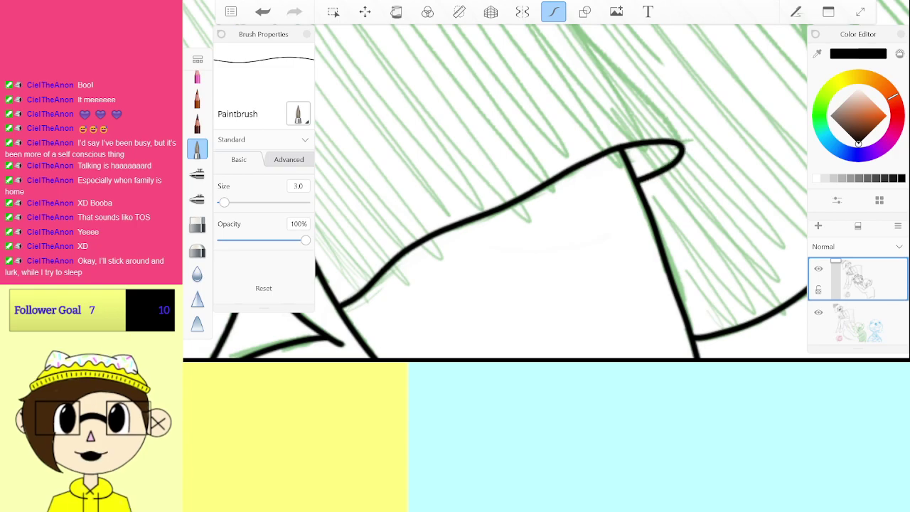
Step: Ink the long curved fold line running from the sleeve's folded tip into the hatched body, redrawing it with a smoother curve
scroll(561, 192, "down", 5)
scroll(561, 192, "up", 5)
scroll(561, 192, "up", 1)
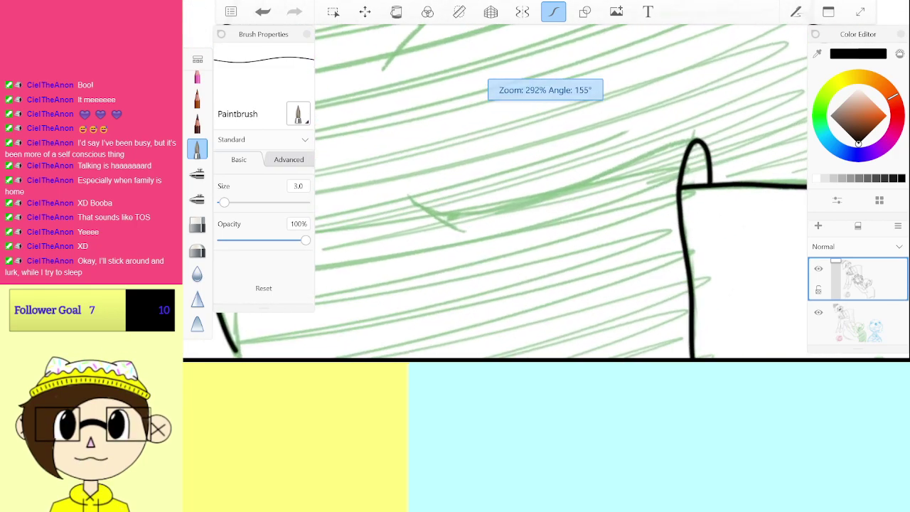
scroll(562, 192, "up", 3)
scroll(562, 192, "down", 2)
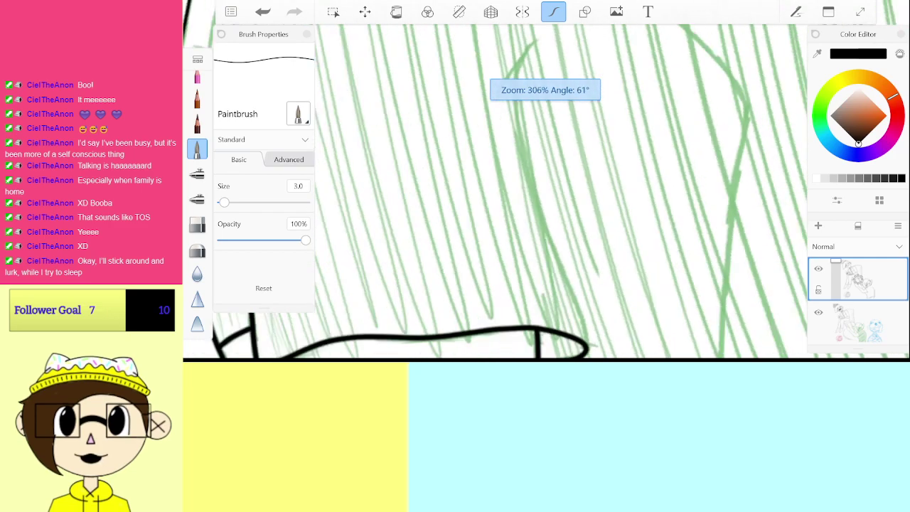
scroll(562, 192, "up", 1)
scroll(561, 192, "up", 1)
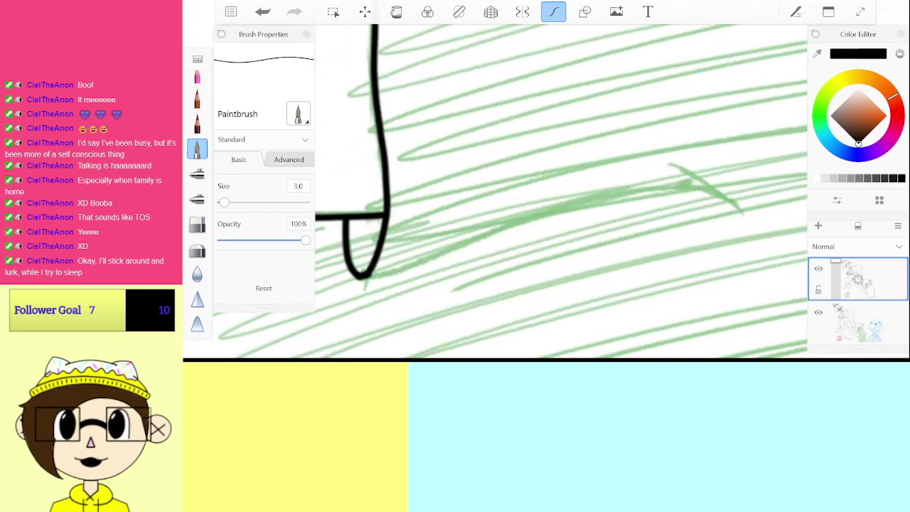
left_click_drag(423, 260, 448, 249)
key("ctrl+z")
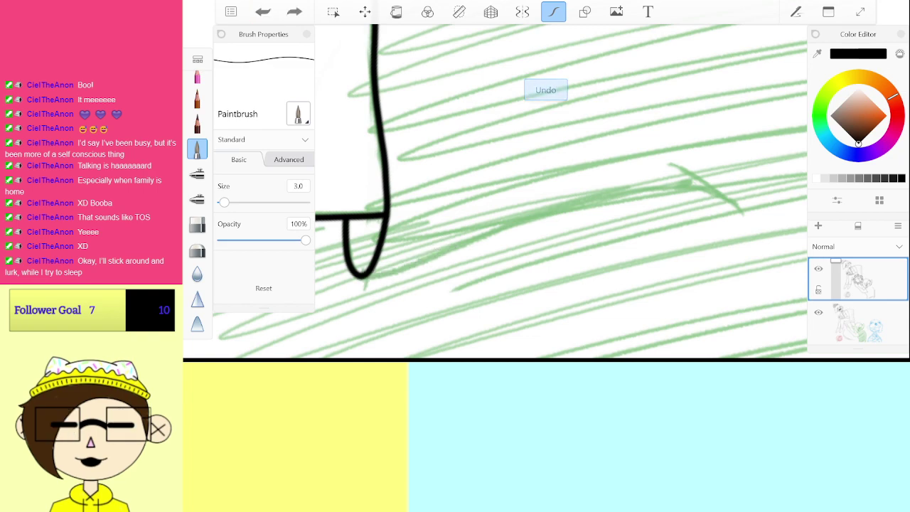
left_click_drag(364, 276, 399, 270)
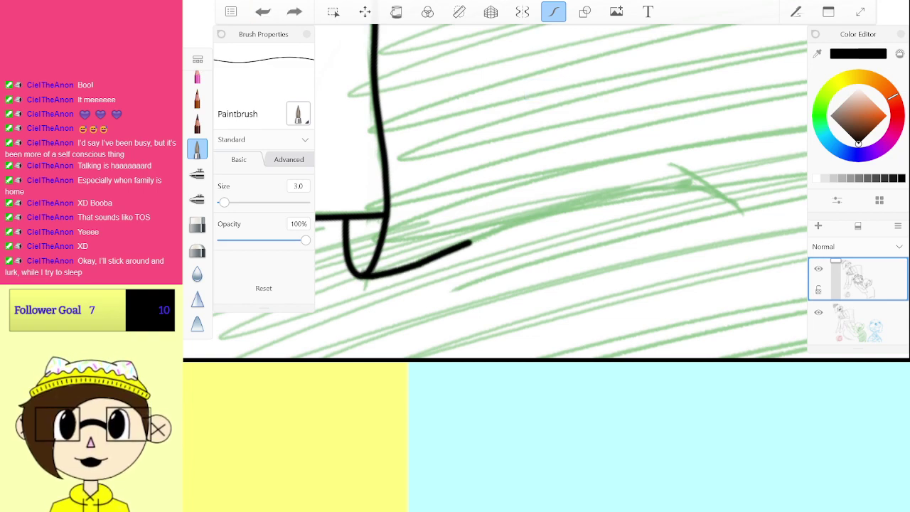
left_click_drag(700, 190, 743, 209)
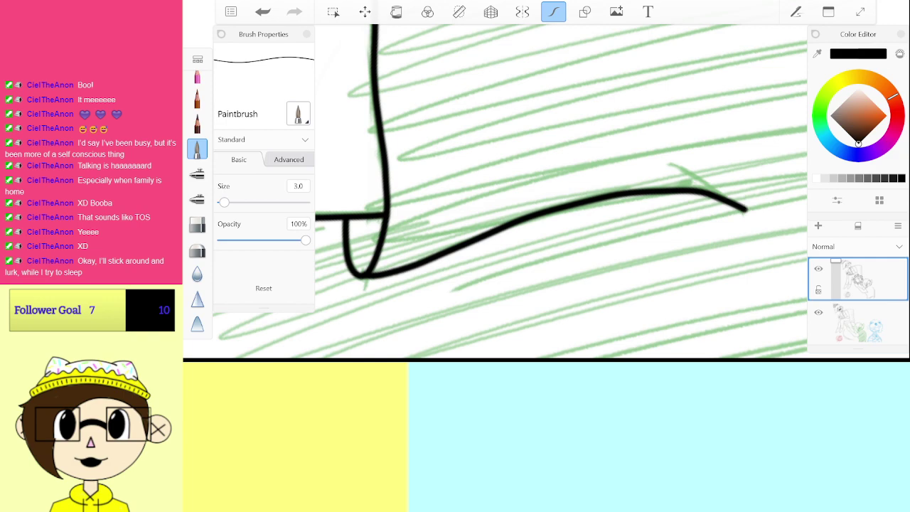
key("ctrl+z")
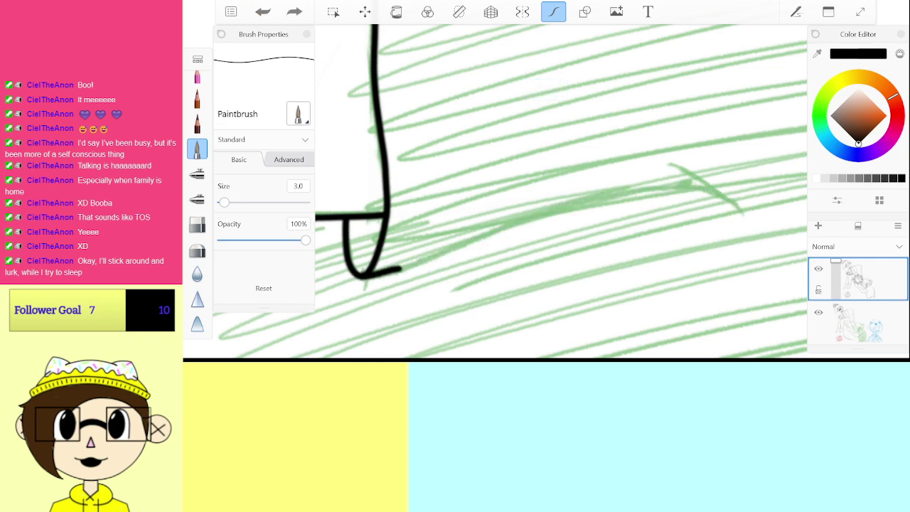
left_click_drag(486, 234, 595, 200)
left_click_drag(707, 192, 740, 208)
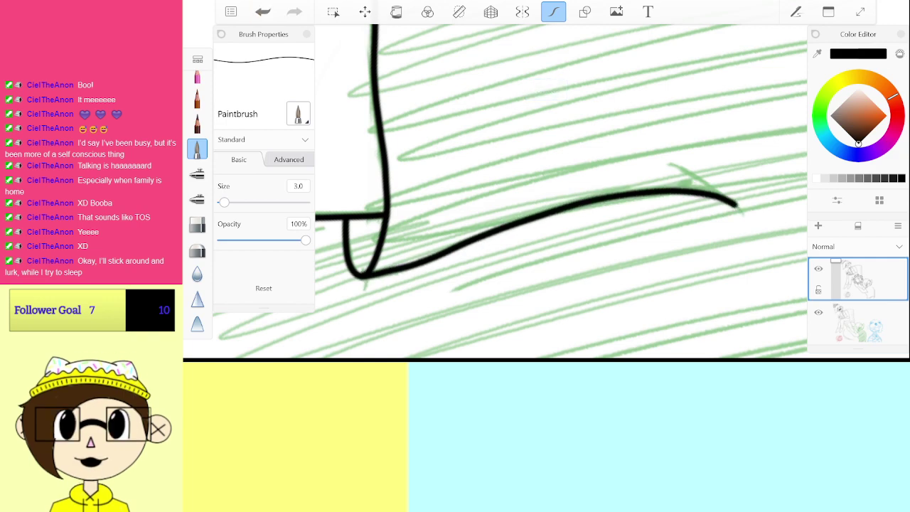
Step: Ink the shoulder curve below the mouth from the collar corner to the jaw line, redrawing the first attempt
scroll(545, 190, "down", 10)
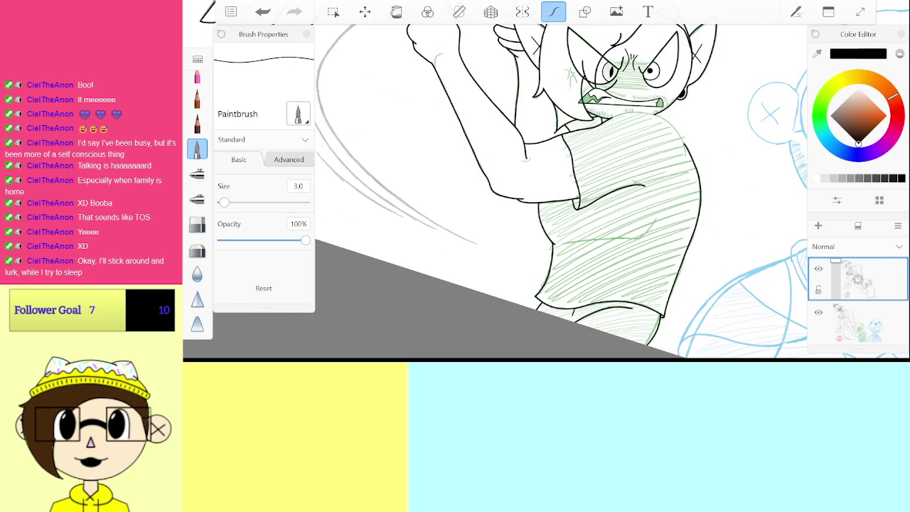
scroll(544, 190, "up", 3)
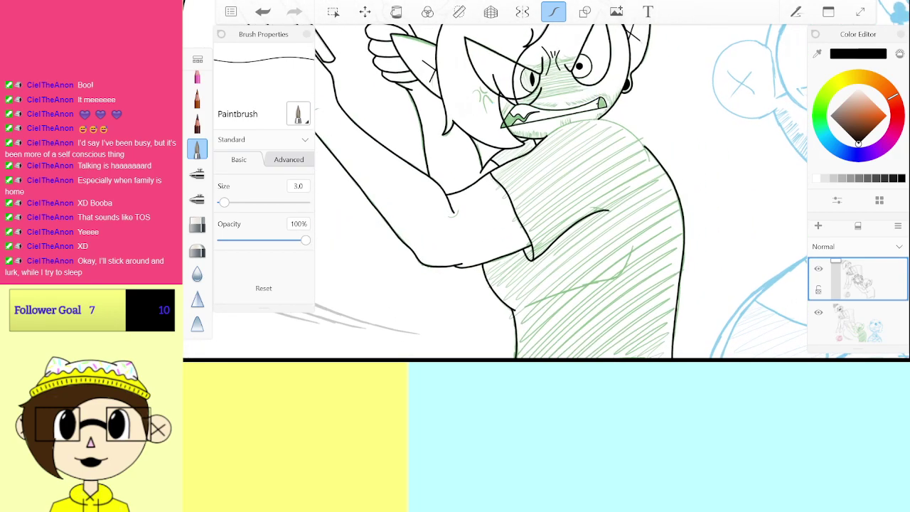
scroll(561, 191, "up", 10)
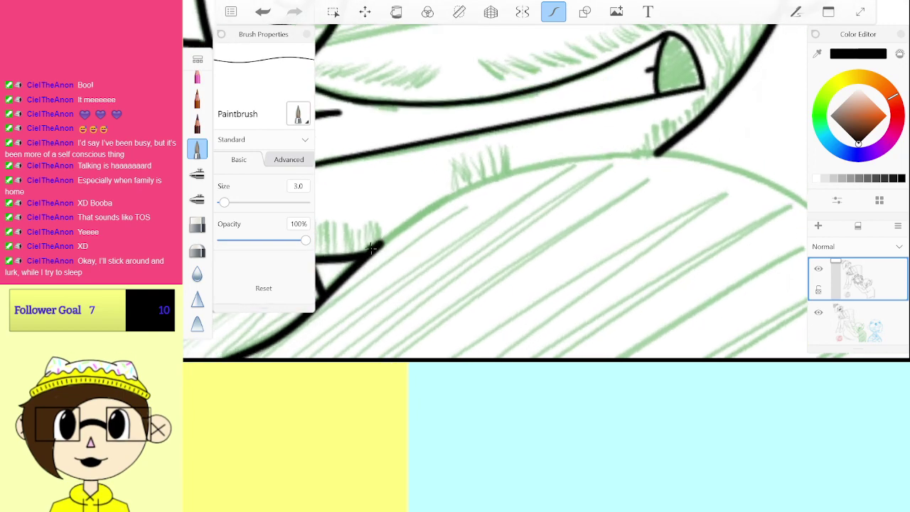
left_click_drag(372, 248, 420, 213)
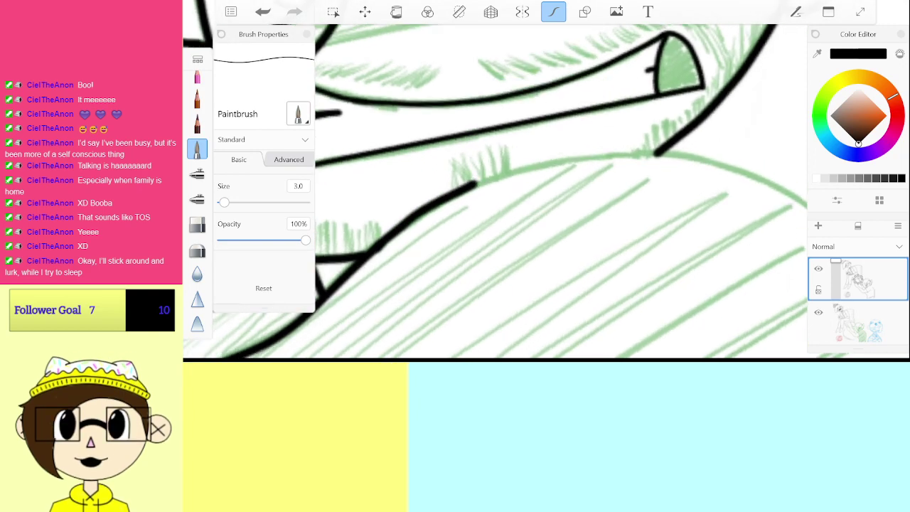
key("ctrl+z")
left_click_drag(374, 249, 450, 201)
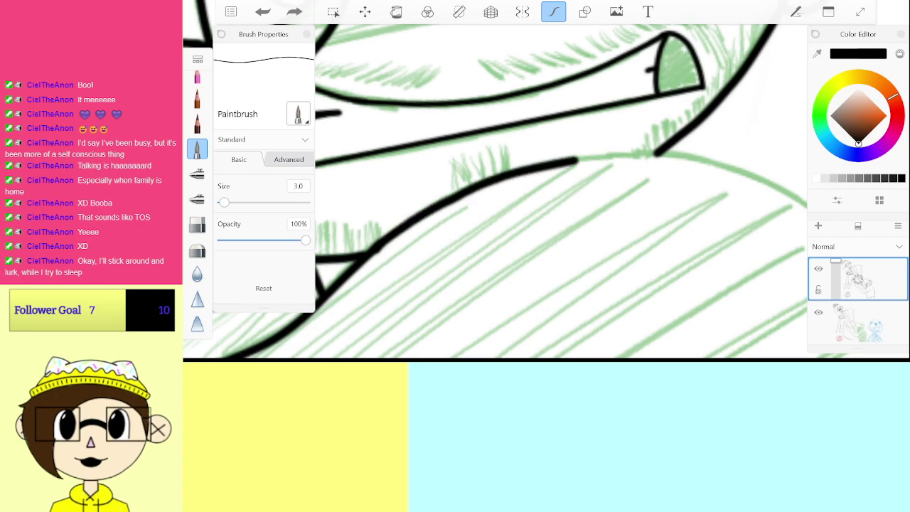
left_click_drag(576, 162, 668, 154)
Step: Ink the rest of the shoulder curve from the jaw line over to the body's outer edge, redrawing the first stroke
scroll(545, 192, "up", 3)
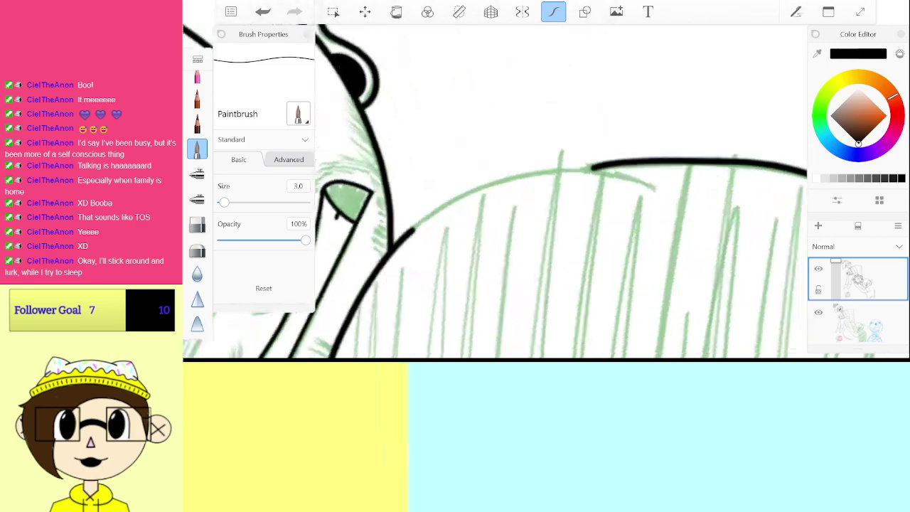
scroll(545, 192, "up", 1)
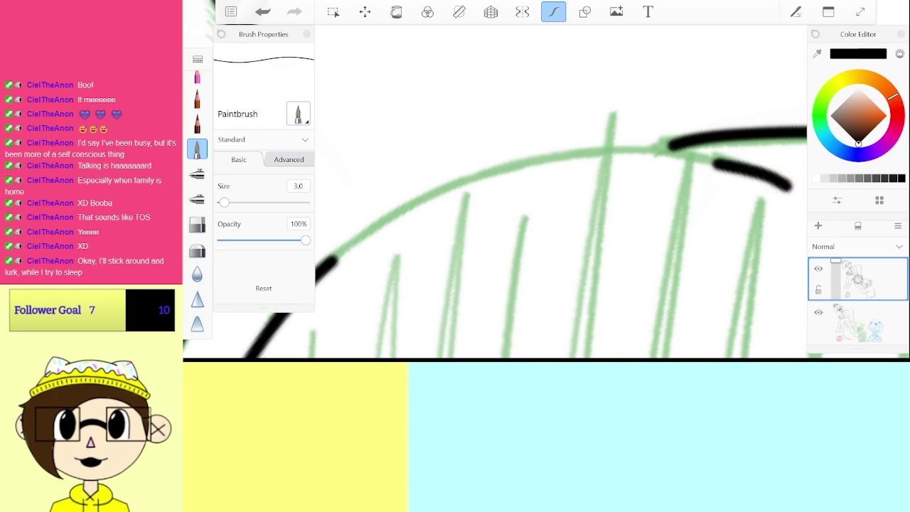
left_click_drag(713, 162, 658, 151)
left_click(262, 11)
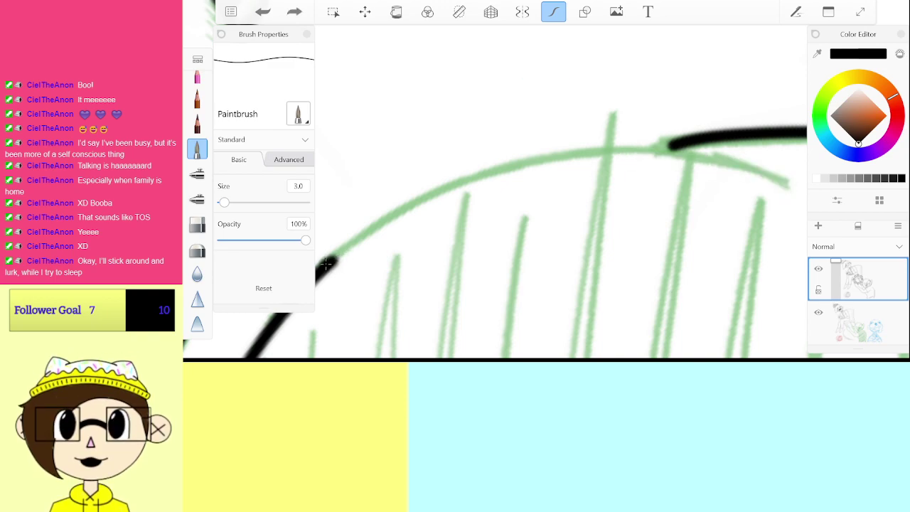
mouse_move(329, 265)
left_mouse_down()
mouse_move(422, 200)
mouse_move(516, 164)
mouse_move(611, 152)
mouse_move(791, 184)
left_mouse_up()
Step: Ink the bent crease line across the middle of the hatched body, undoing the first version and redrawing it from its hooked end
scroll(561, 192, "down", 10)
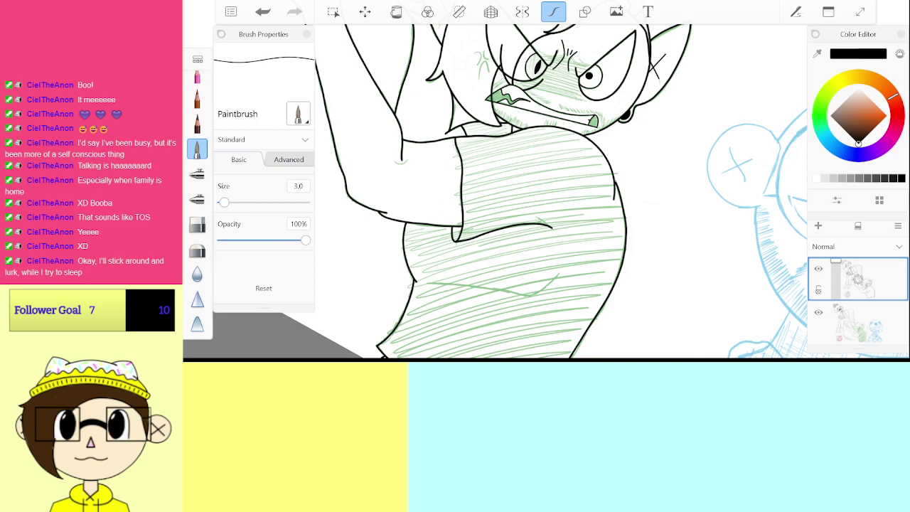
scroll(546, 213, "up", 8)
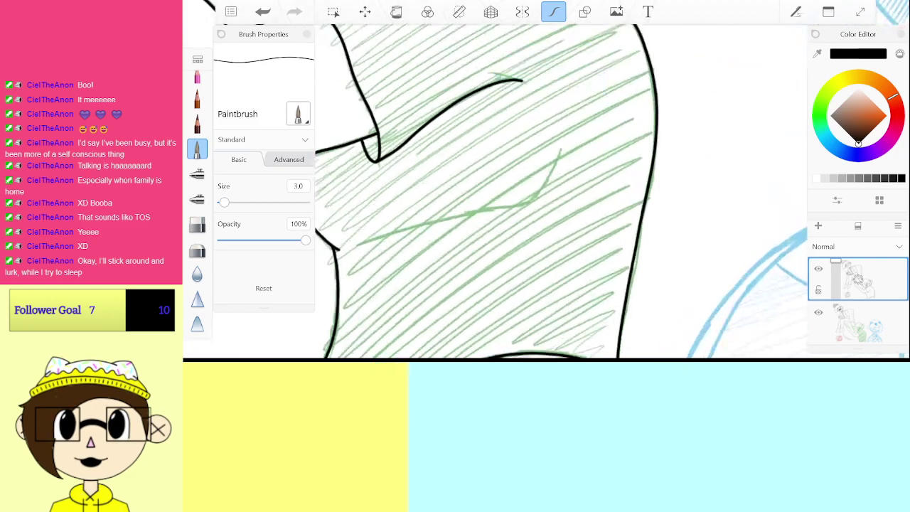
scroll(562, 192, "up", 1)
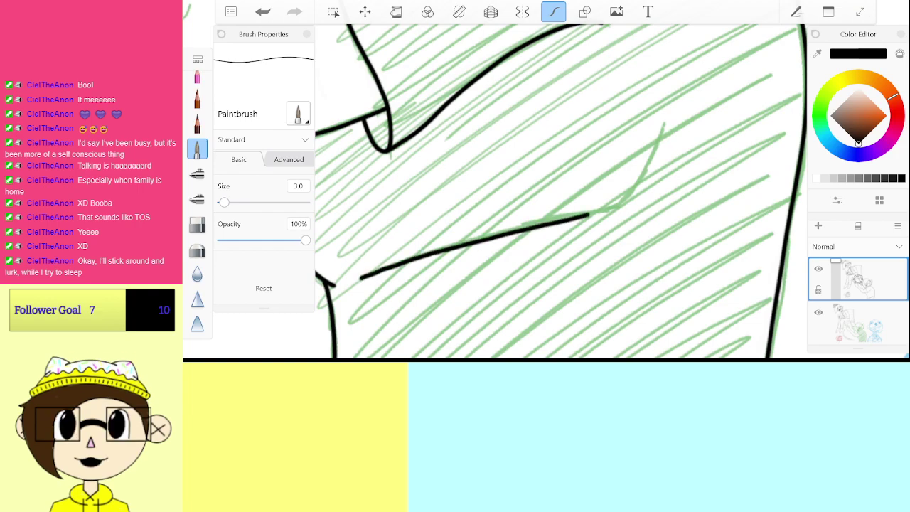
scroll(546, 213, "down", 5)
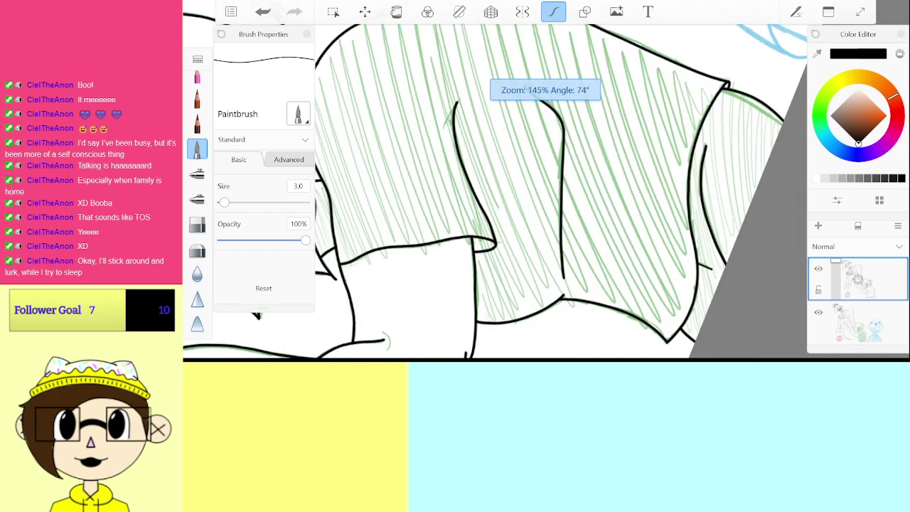
scroll(546, 192, "up", 5)
left_click(263, 12)
scroll(546, 192, "up", 3)
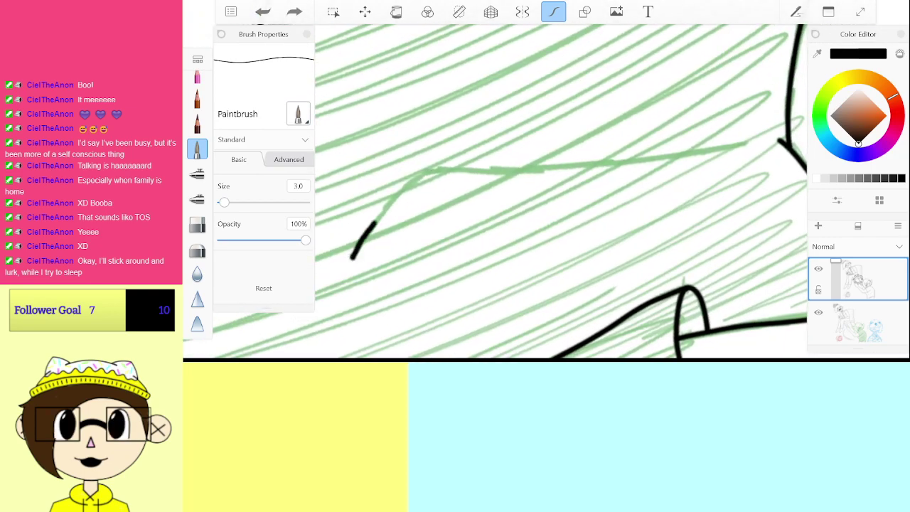
left_click_drag(608, 168, 748, 145)
scroll(546, 192, "down", 8)
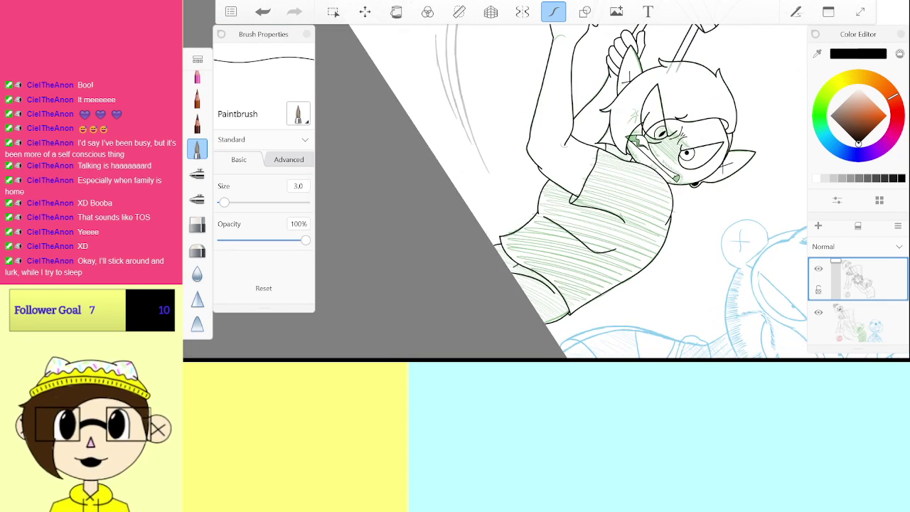
scroll(569, 199, "down", 5)
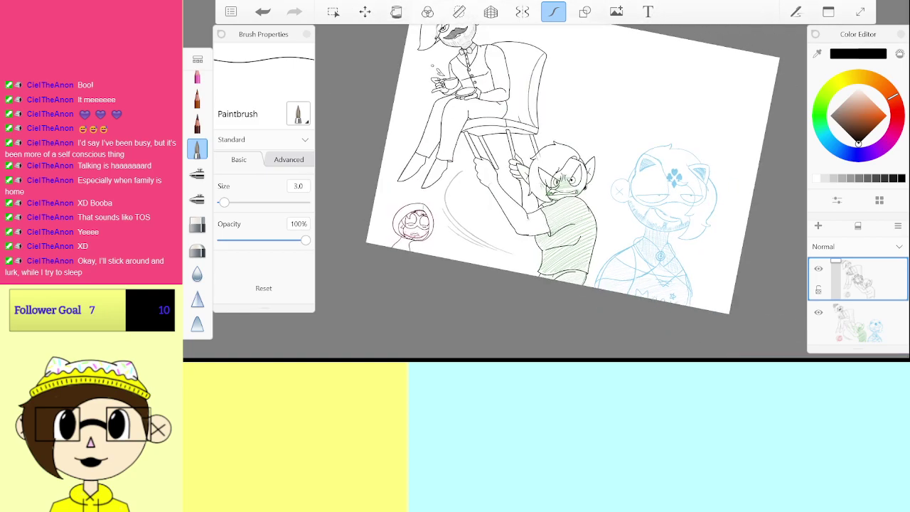
Step: Set the brush size to 4 and ink the outer edge of the blue character's left cat ear, replacing two thinner trial strokes
scroll(561, 185, "down", 2)
scroll(562, 185, "up", 5)
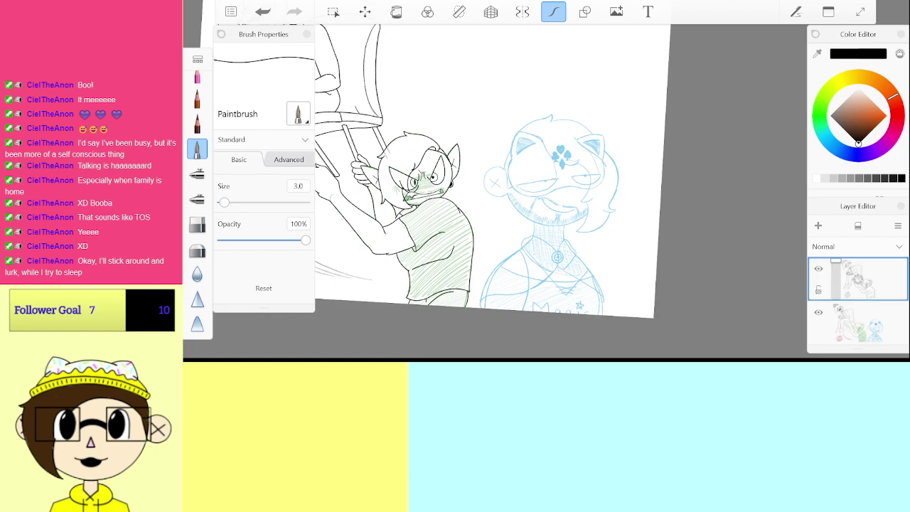
scroll(562, 171, "up", 5)
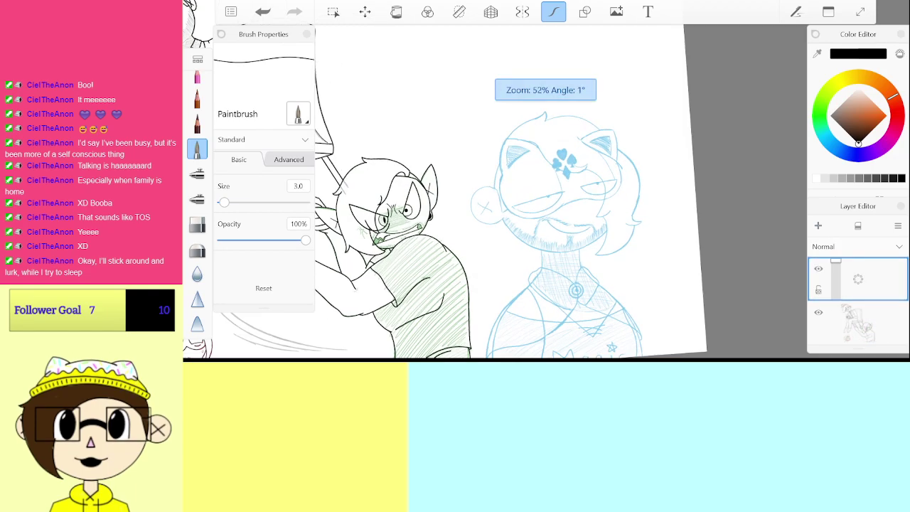
scroll(568, 164, "up", 10)
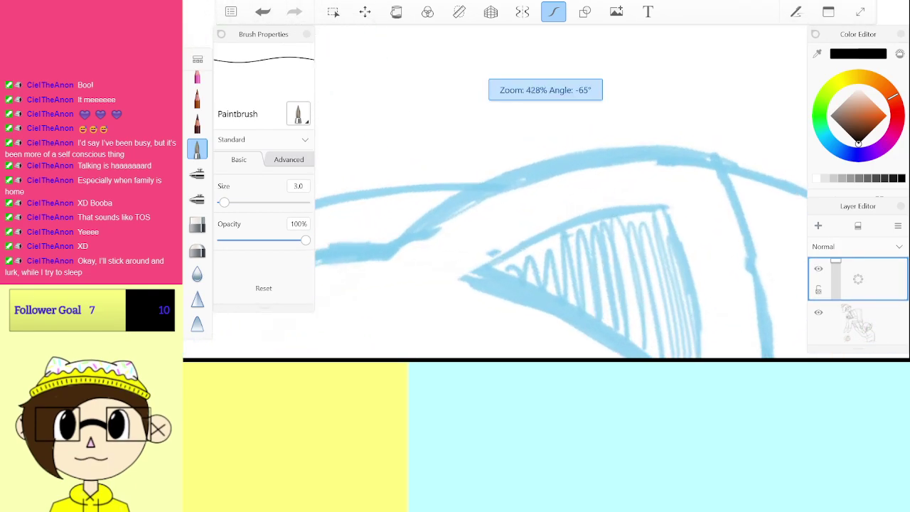
mouse_move(359, 243)
left_mouse_down()
mouse_move(546, 168)
mouse_move(735, 169)
mouse_move(788, 184)
left_mouse_up()
key("ctrl+z")
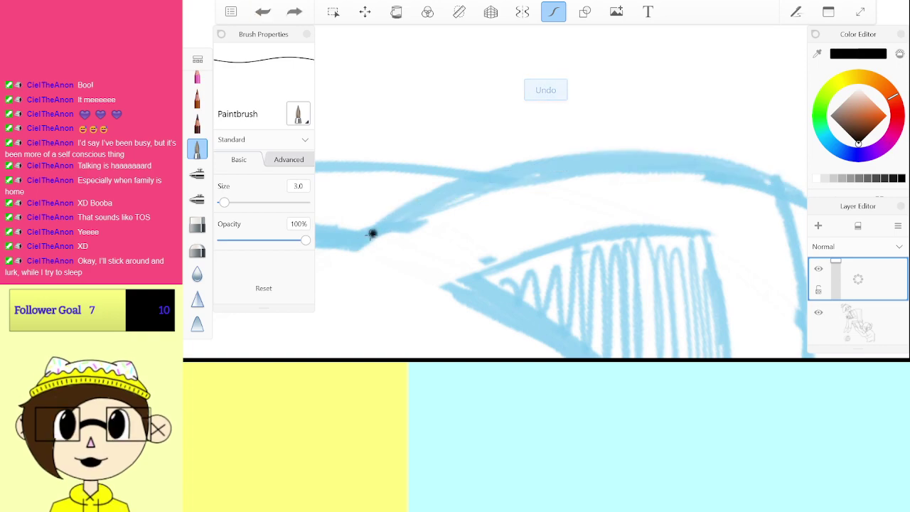
mouse_move(392, 217)
left_mouse_down()
mouse_move(507, 165)
mouse_move(642, 151)
mouse_move(788, 180)
left_mouse_up()
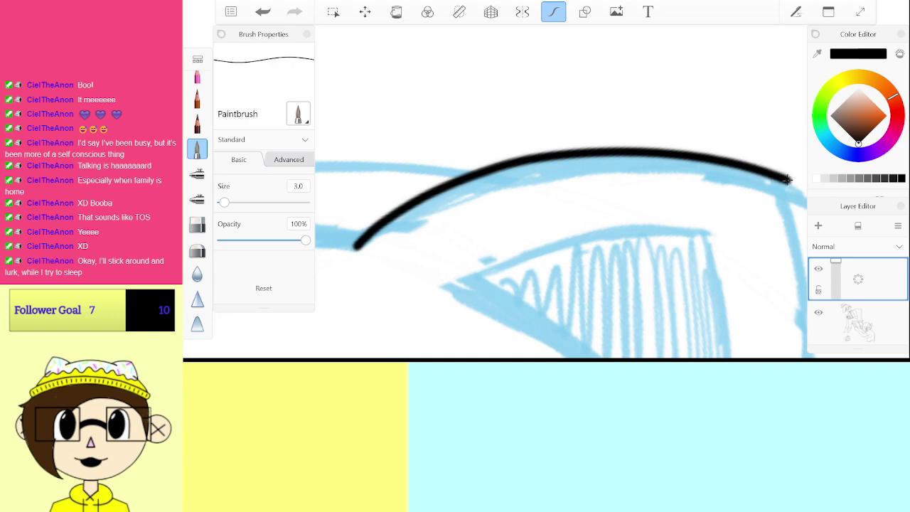
key("ctrl+z")
left_click(298, 187)
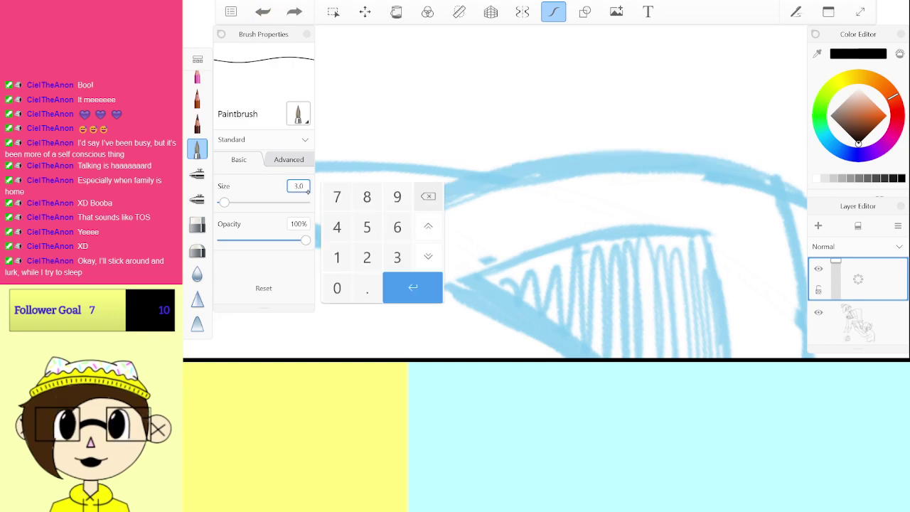
type("4")
key("Return")
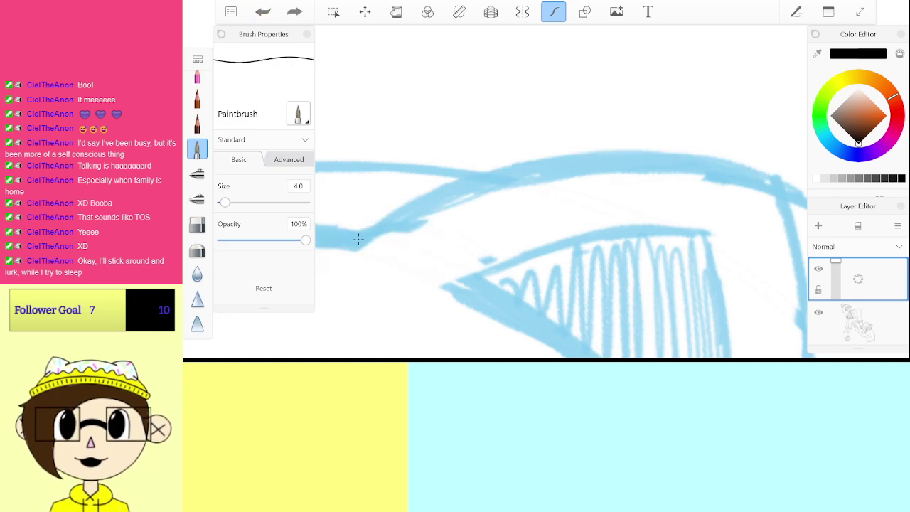
mouse_move(359, 243)
left_mouse_down()
mouse_move(422, 200)
mouse_move(543, 163)
mouse_move(685, 162)
mouse_move(785, 187)
left_mouse_up()
Step: Ink the upper edge of the left cat ear from its tip to the inner corner, redrawing the first stroke
scroll(561, 192, "down", 5)
scroll(561, 192, "up", 4)
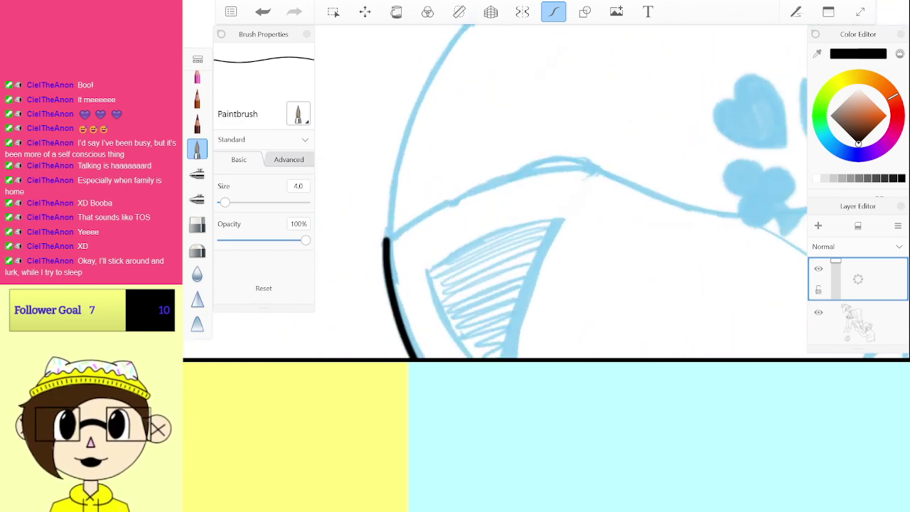
left_click_drag(561, 192, 569, 158)
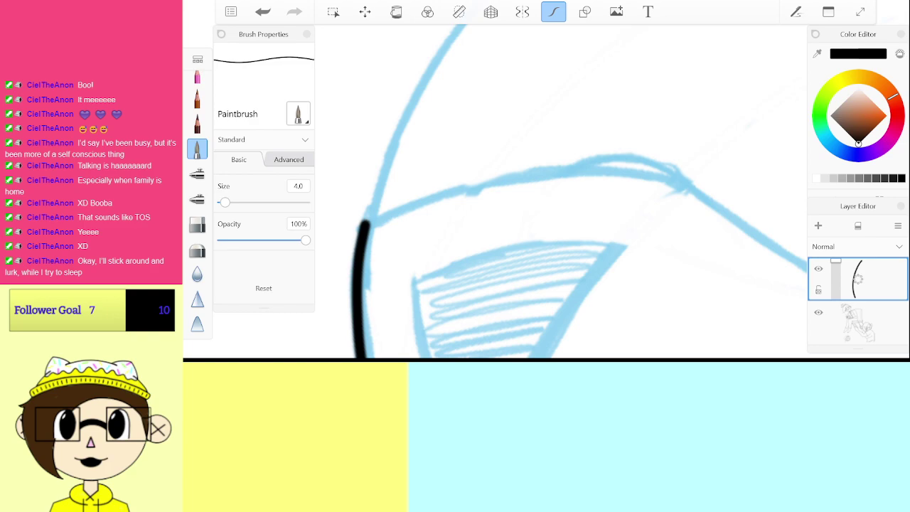
mouse_move(368, 224)
left_mouse_down()
mouse_move(420, 202)
mouse_move(582, 171)
mouse_move(689, 179)
left_mouse_up()
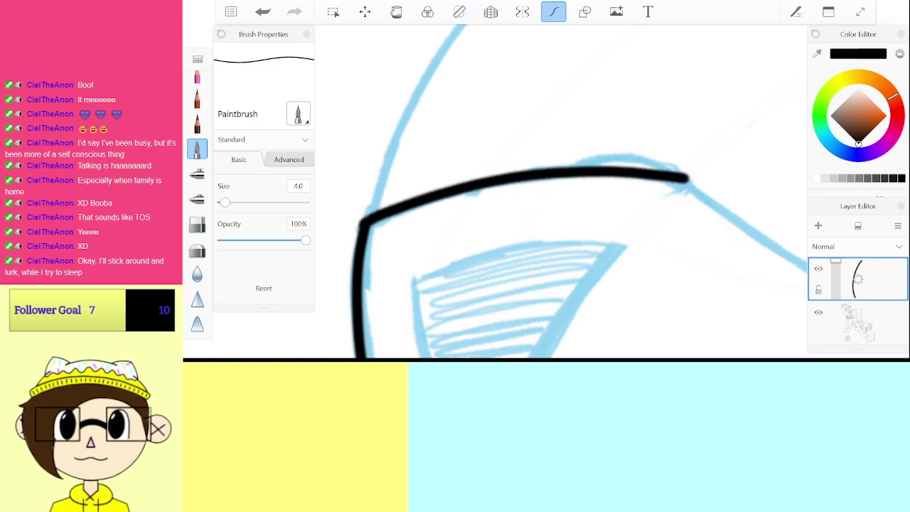
scroll(561, 192, "down", 5)
scroll(561, 192, "up", 5)
key("ctrl+z")
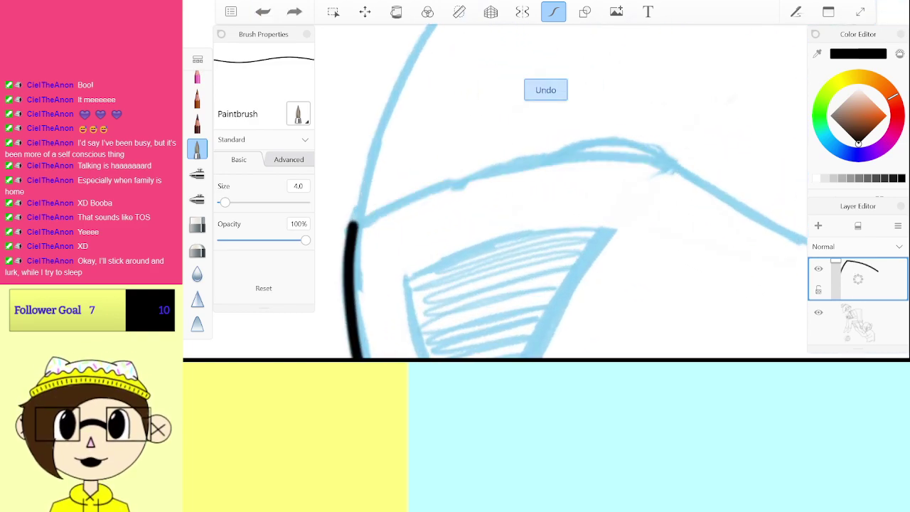
mouse_move(354, 228)
left_mouse_down()
mouse_move(468, 177)
mouse_move(590, 158)
mouse_move(660, 160)
left_mouse_up()
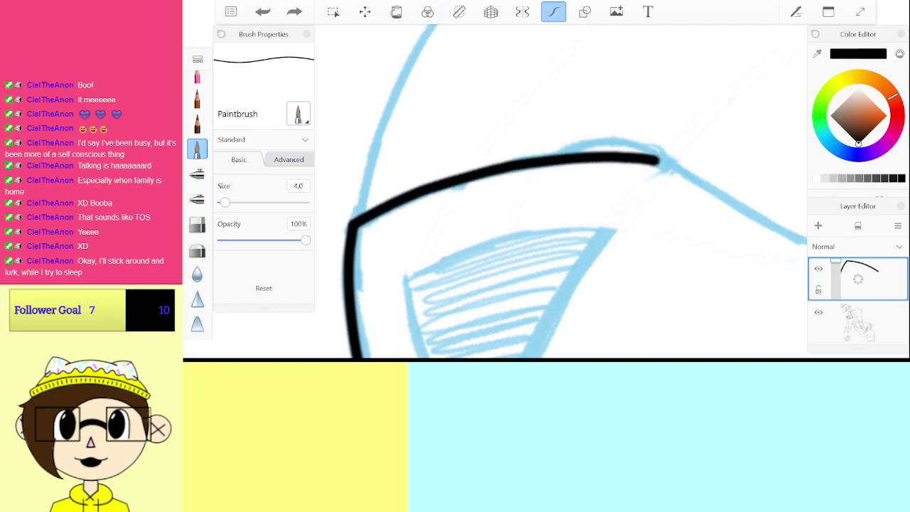
Step: Try to ink the hair line from the ear's inner corner across the club to the diamond in one long stroke
scroll(561, 192, "down", 4)
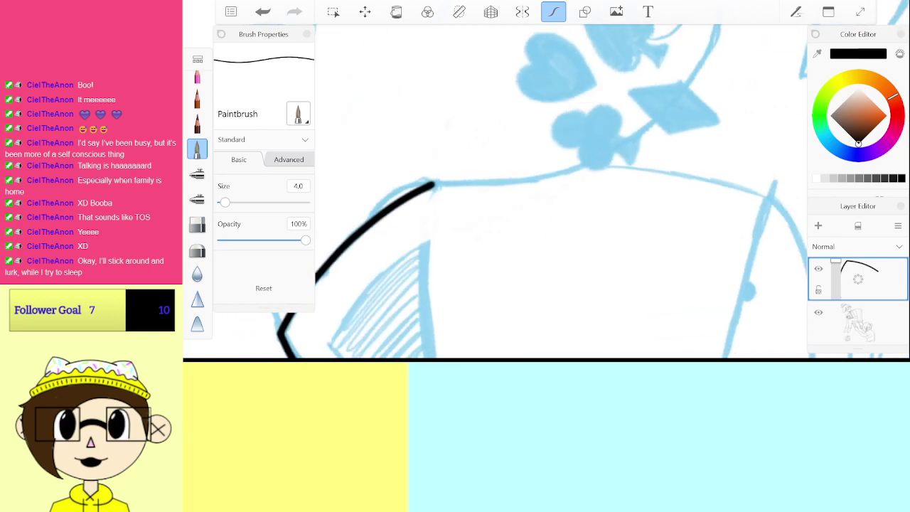
scroll(561, 192, "down", 3)
scroll(561, 192, "up", 5)
scroll(561, 192, "down", 3)
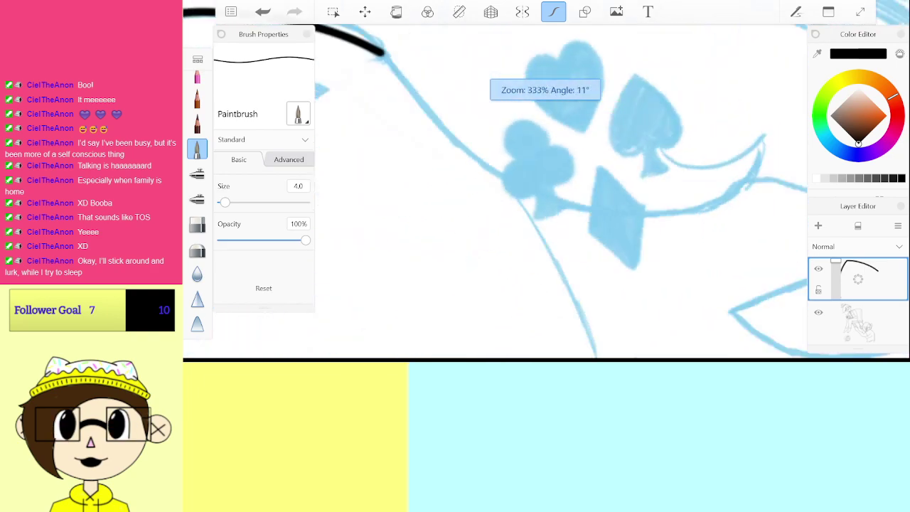
scroll(561, 192, "up", 3)
scroll(561, 192, "down", 2)
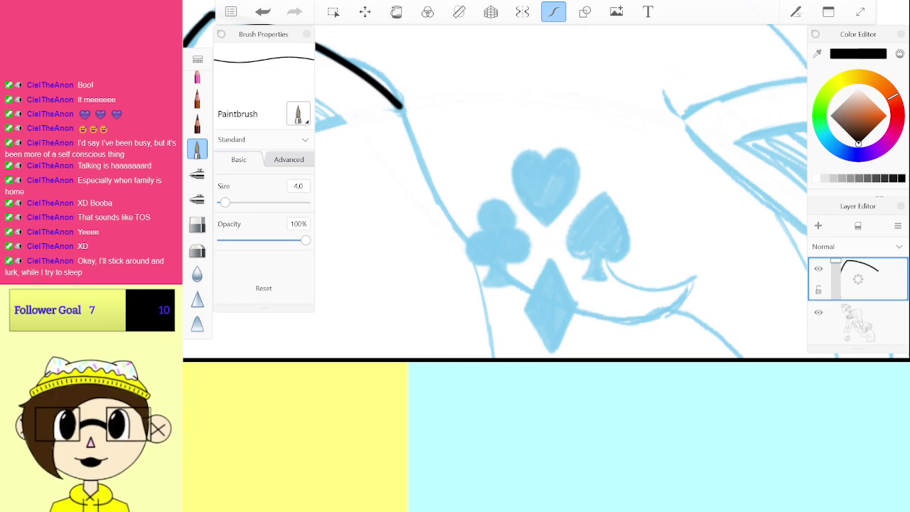
scroll(546, 192, "up", 2)
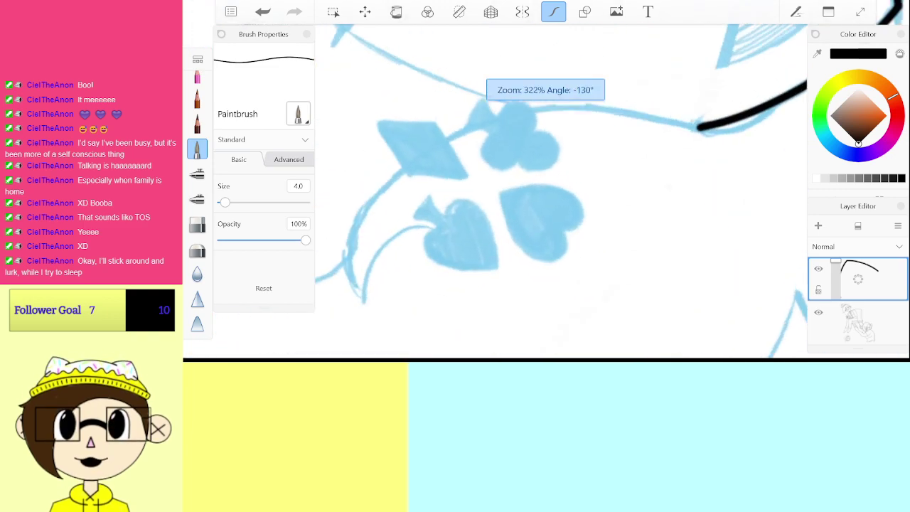
scroll(546, 192, "up", 3)
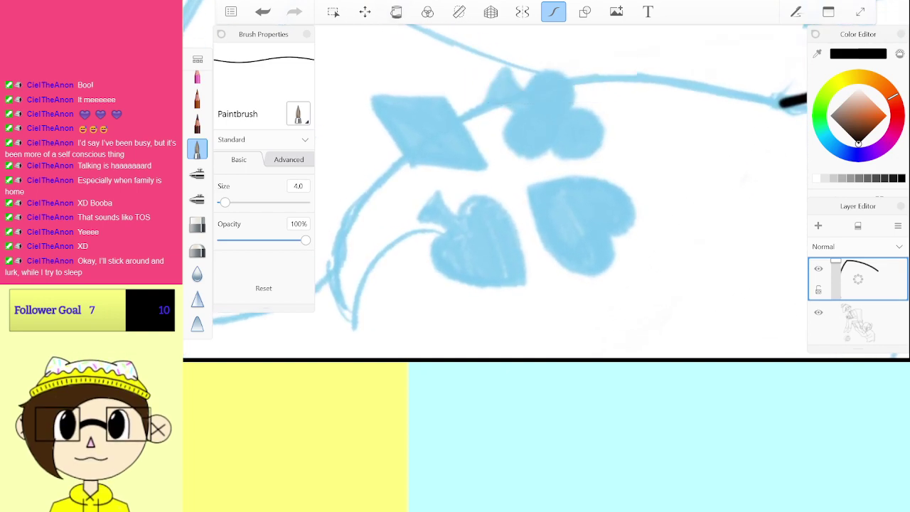
left_click(467, 123)
mouse_move(467, 124)
left_mouse_down()
mouse_move(421, 191)
mouse_move(342, 258)
mouse_move(559, 162)
mouse_move(702, 153)
left_mouse_up()
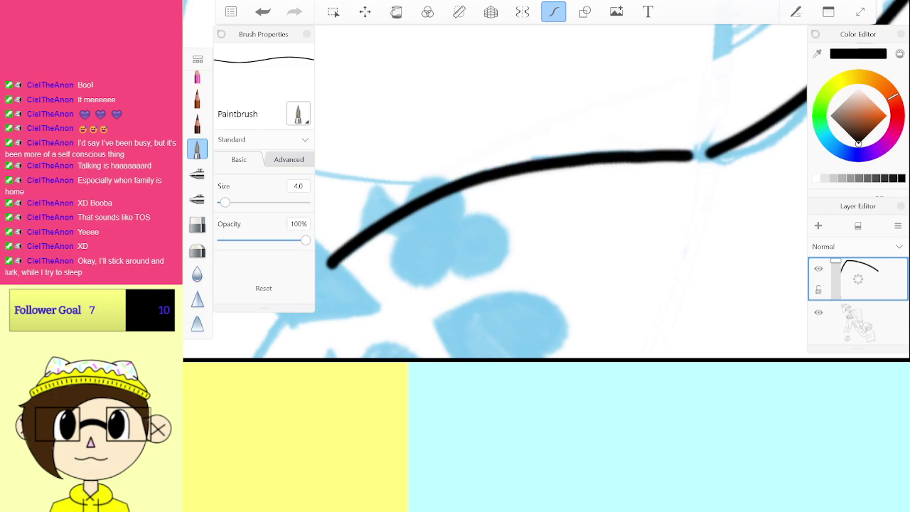
scroll(546, 192, "down", 3)
scroll(546, 192, "up", 3)
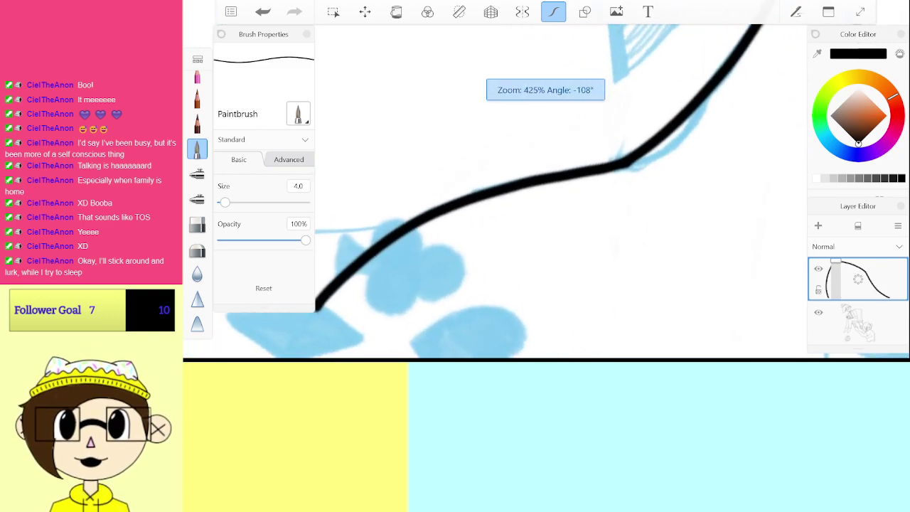
key("ctrl+z")
Step: Ink the rounded bump at the ear's inner corner and continue the hair line up to the club mark
scroll(547, 191, "down", 5)
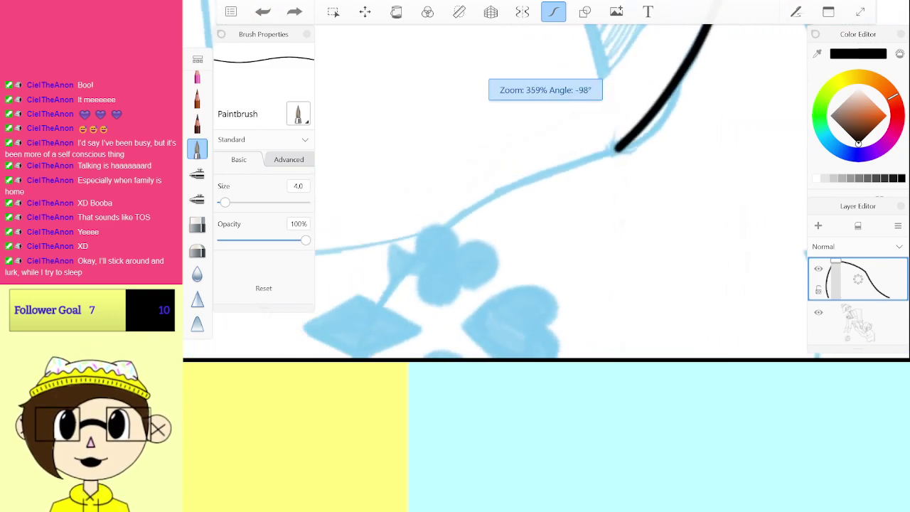
scroll(546, 192, "up", 4)
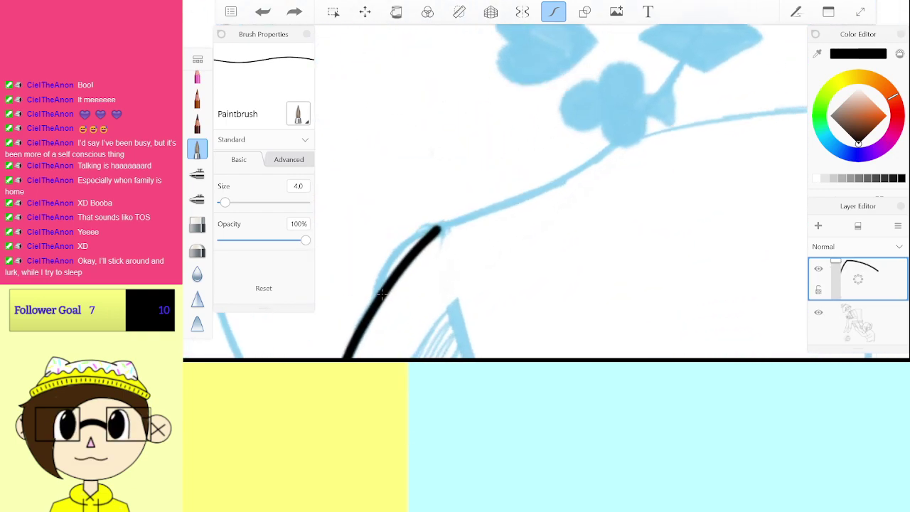
mouse_move(377, 297)
left_mouse_down()
mouse_move(392, 259)
mouse_move(435, 229)
left_mouse_up()
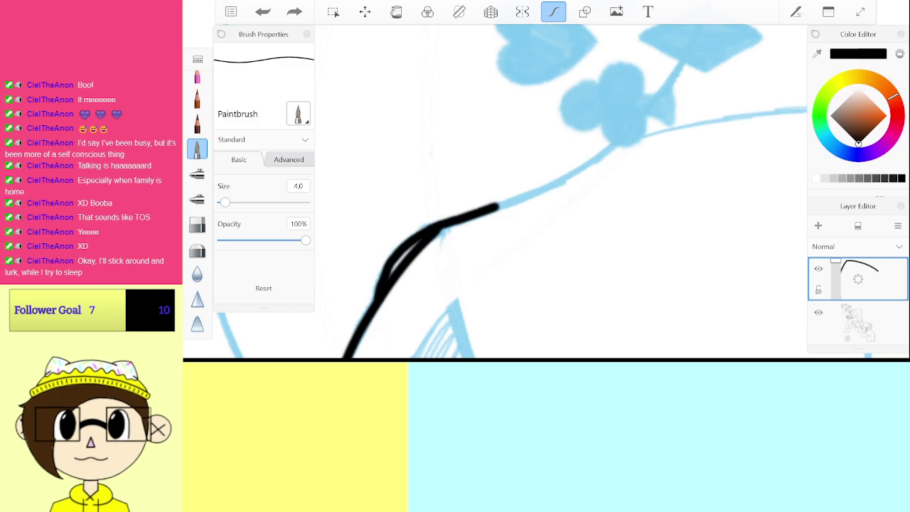
mouse_move(498, 206)
left_mouse_down()
mouse_move(563, 183)
mouse_move(601, 157)
left_mouse_up()
Step: Try to ink the hair line across the club and diamond to the strand's pointed tip and back to the spade
scroll(546, 191, "down", 5)
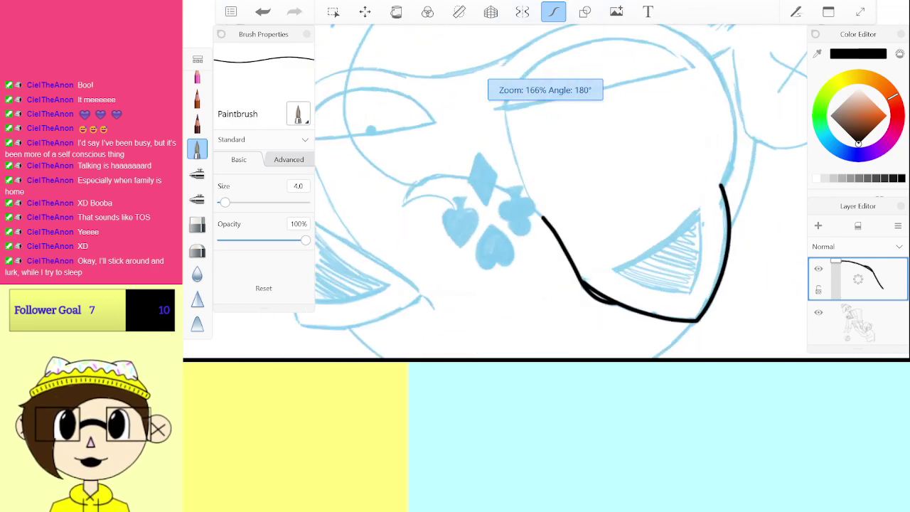
scroll(546, 192, "up", 5)
left_click_drag(546, 192, 536, 187)
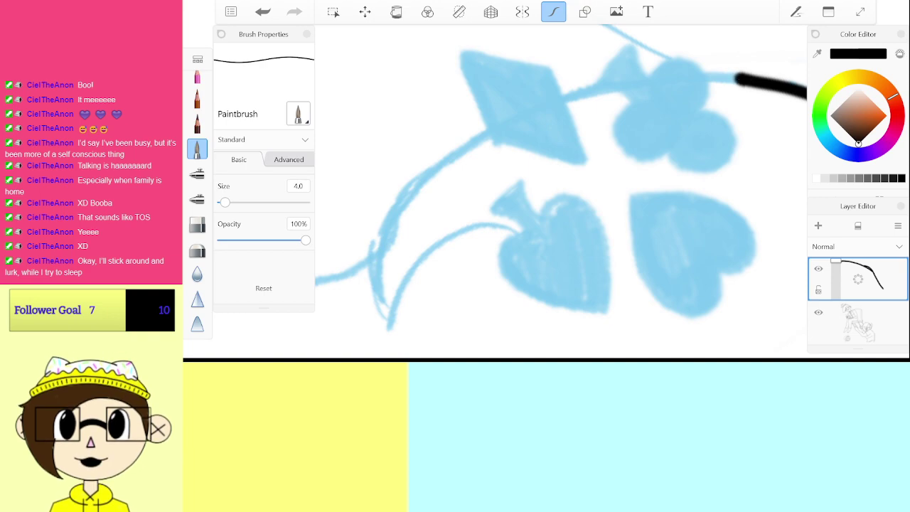
mouse_move(627, 80)
left_mouse_down()
mouse_move(530, 105)
mouse_move(449, 146)
mouse_move(406, 190)
mouse_move(377, 273)
left_mouse_up()
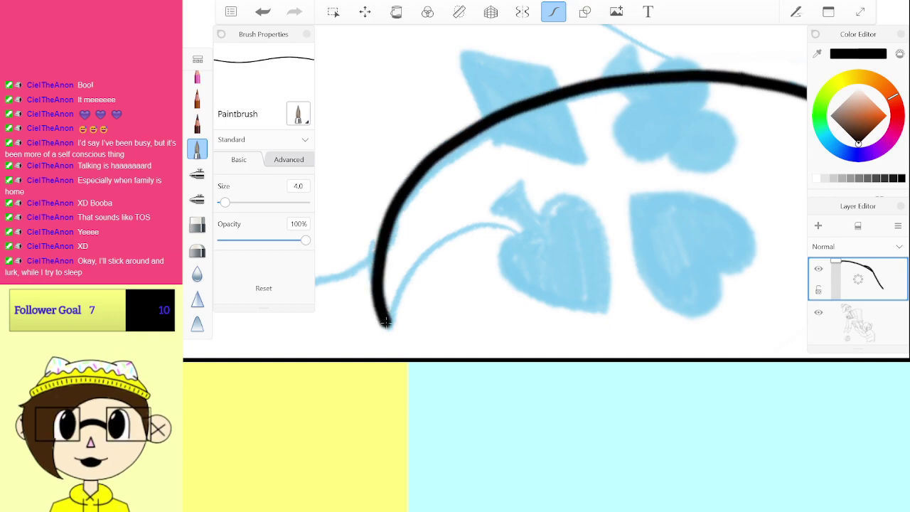
key("ctrl+z")
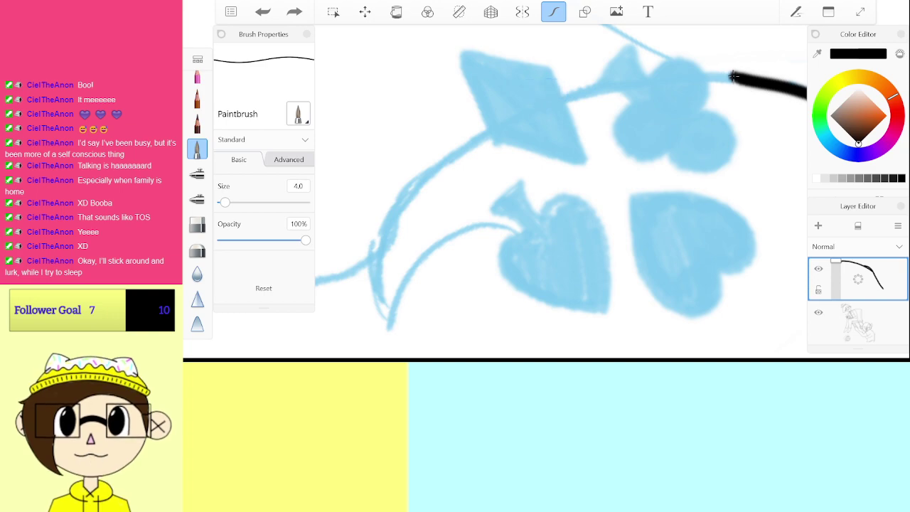
mouse_move(712, 73)
left_mouse_down()
mouse_move(636, 78)
mouse_move(520, 106)
mouse_move(446, 148)
mouse_move(391, 216)
mouse_move(390, 321)
mouse_move(525, 229)
left_mouse_up()
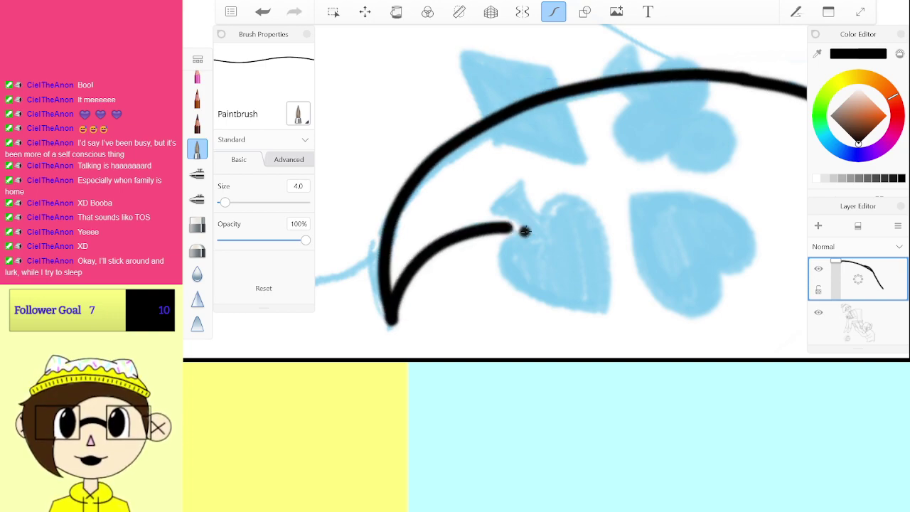
key("ctrl+z")
key("ctrl+z")
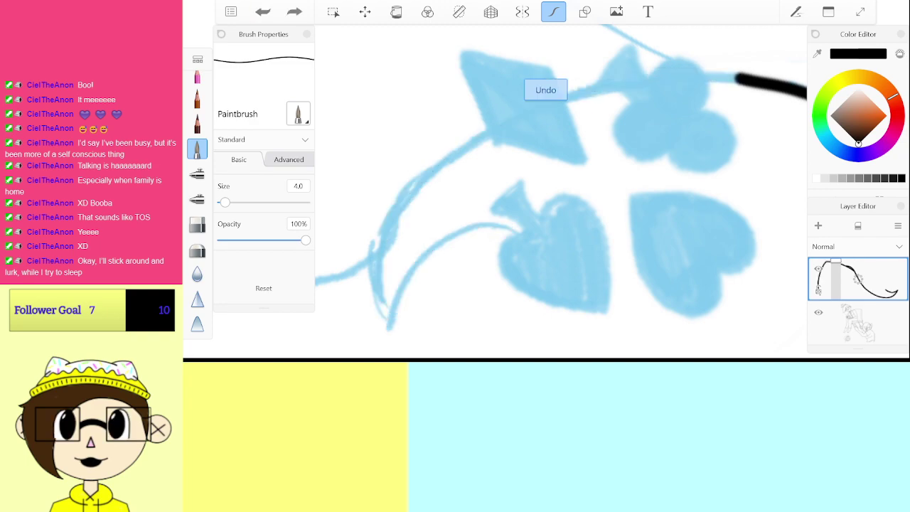
Step: Ink the hair strand's curve across the club and diamond to join the ear line, redrawing it until it follows the sketch
left_click_drag(569, 177, 543, 249)
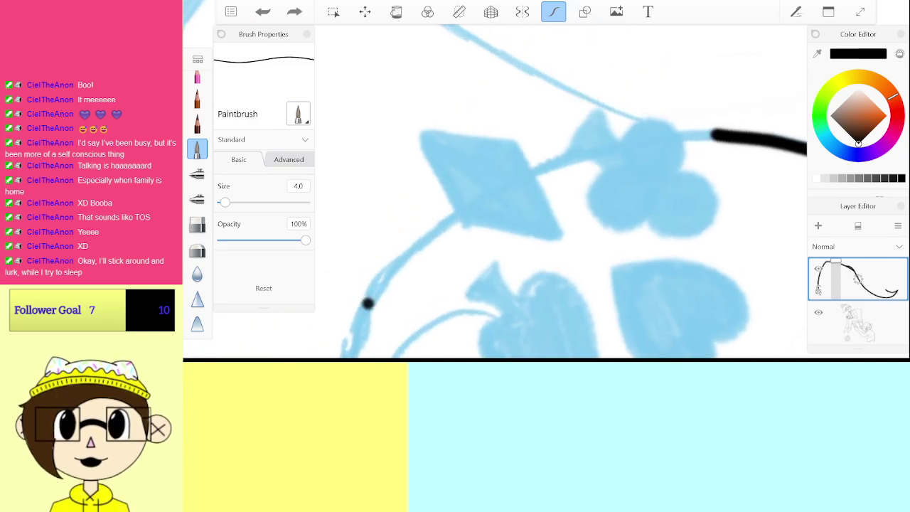
mouse_move(368, 304)
left_mouse_down()
mouse_move(445, 217)
mouse_move(613, 141)
mouse_move(714, 134)
left_mouse_up()
key("ctrl+z")
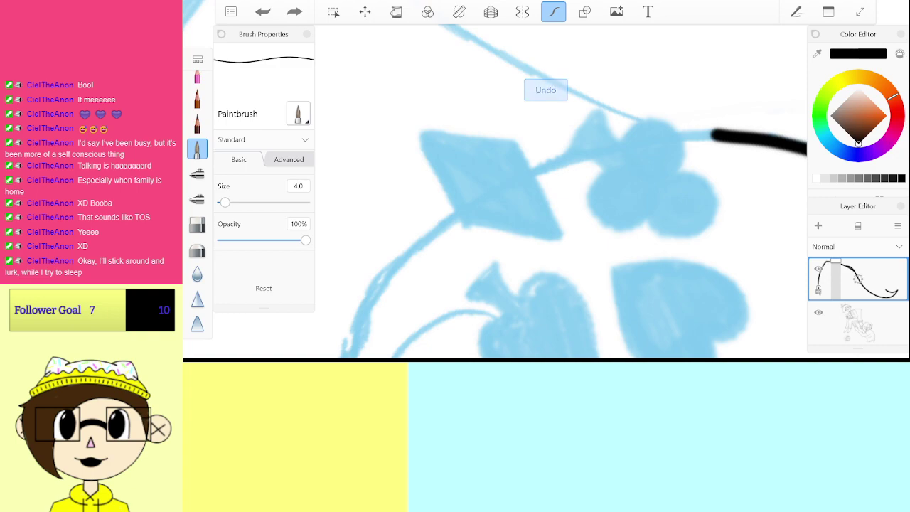
mouse_move(390, 270)
left_mouse_down()
mouse_move(514, 180)
mouse_move(654, 141)
left_mouse_up()
key("ctrl+z")
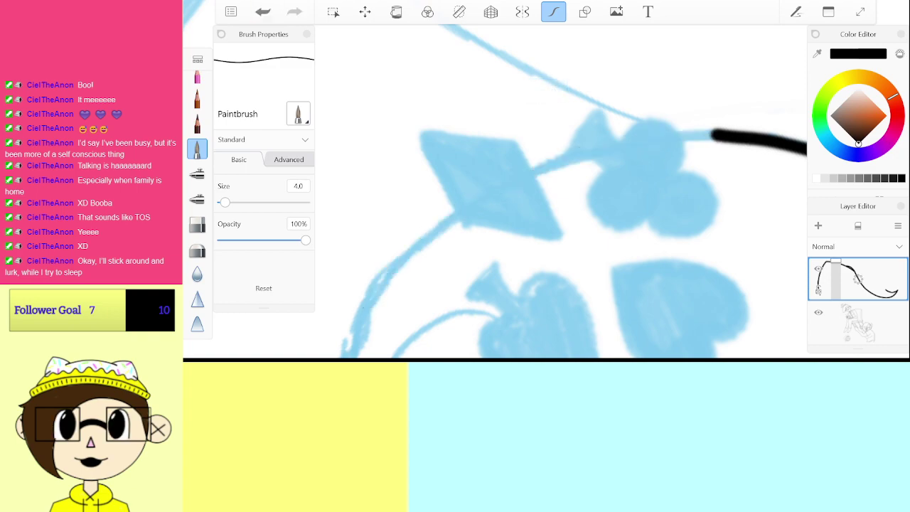
mouse_move(371, 297)
left_mouse_down()
mouse_move(385, 272)
mouse_move(518, 174)
mouse_move(643, 140)
mouse_move(711, 134)
left_mouse_up()
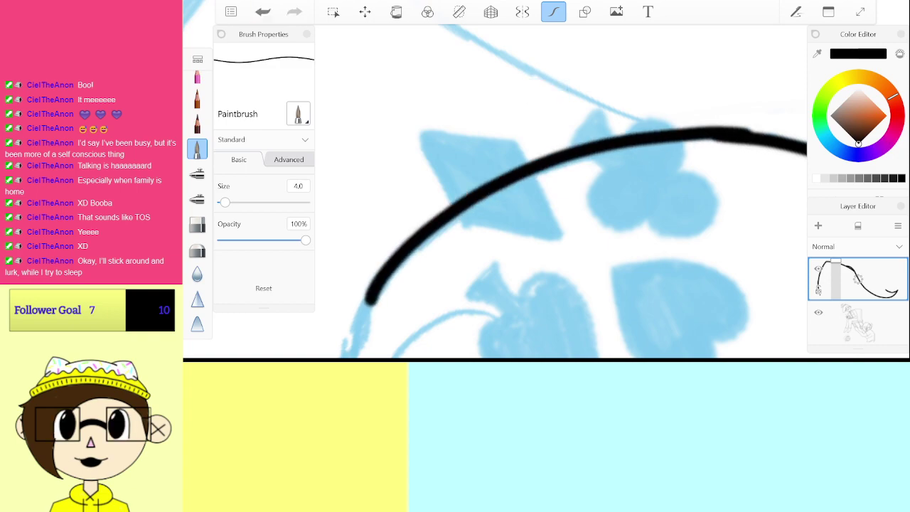
key("ctrl+z")
mouse_move(403, 262)
left_mouse_down()
mouse_move(504, 182)
mouse_move(597, 144)
mouse_move(711, 132)
left_mouse_up()
Step: Ink the strand's pointed tip beyond the diamond and its short inner curve back toward the spade
scroll(565, 192, "up", 5)
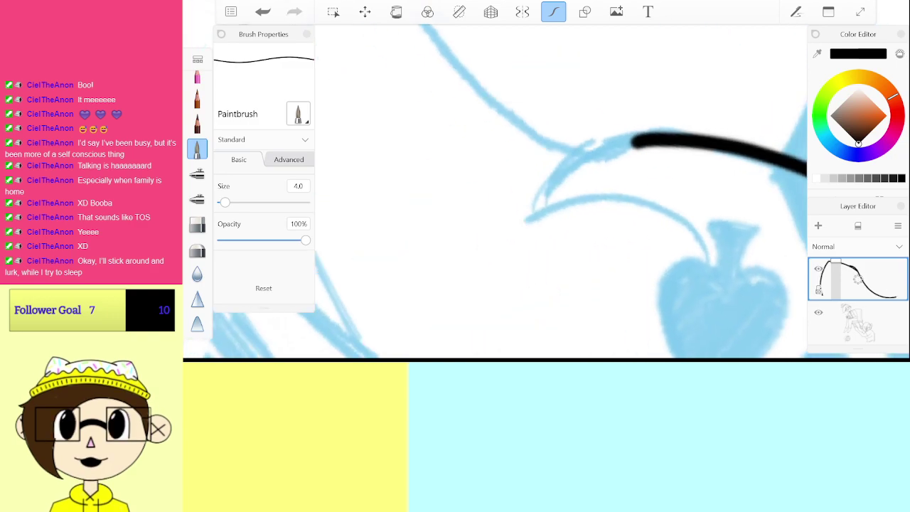
mouse_move(665, 105)
left_mouse_down()
mouse_move(420, 220)
mouse_move(384, 272)
mouse_move(618, 158)
left_mouse_up()
scroll(562, 192, "down", 2)
left_click(658, 168)
scroll(562, 192, "down", 5)
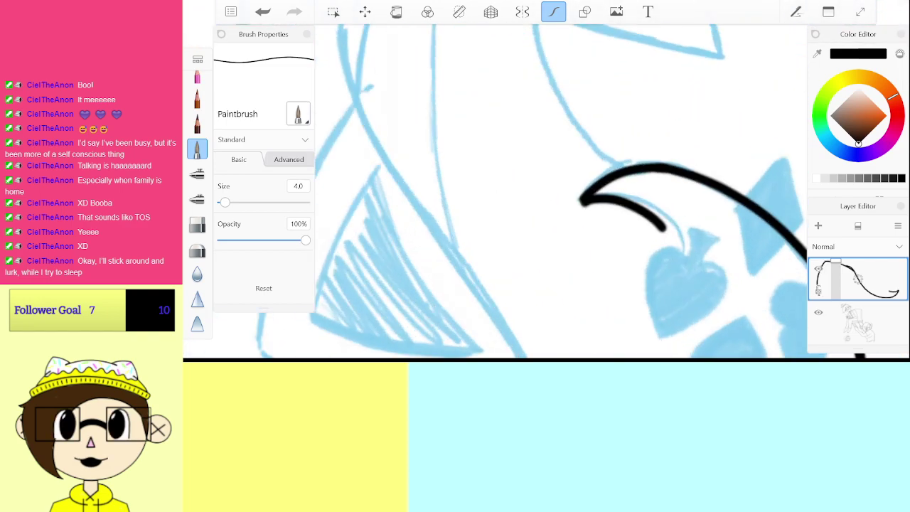
scroll(562, 192, "down", 1)
scroll(562, 192, "up", 1)
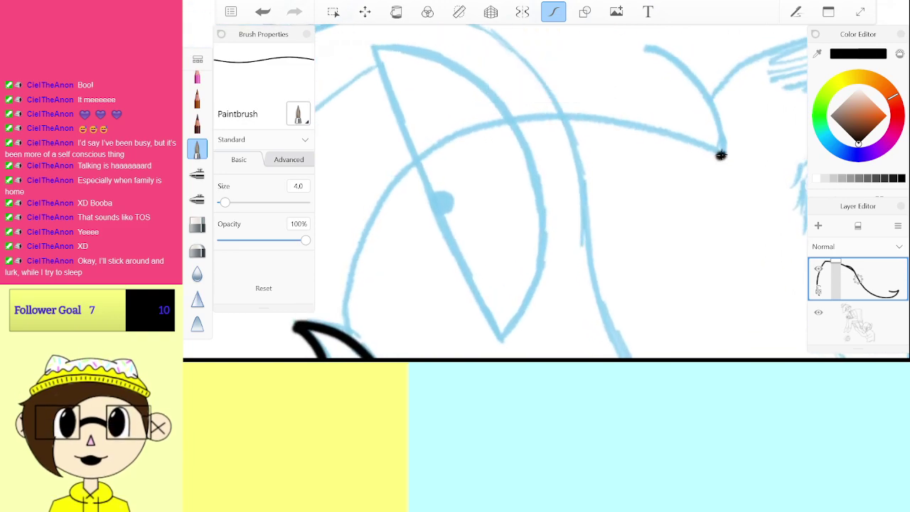
Step: Redo the base of the hair strand's long curve, inking it from the finished strand line up to the first crossing sketch line
key("ctrl+z")
scroll(561, 192, "down", 1)
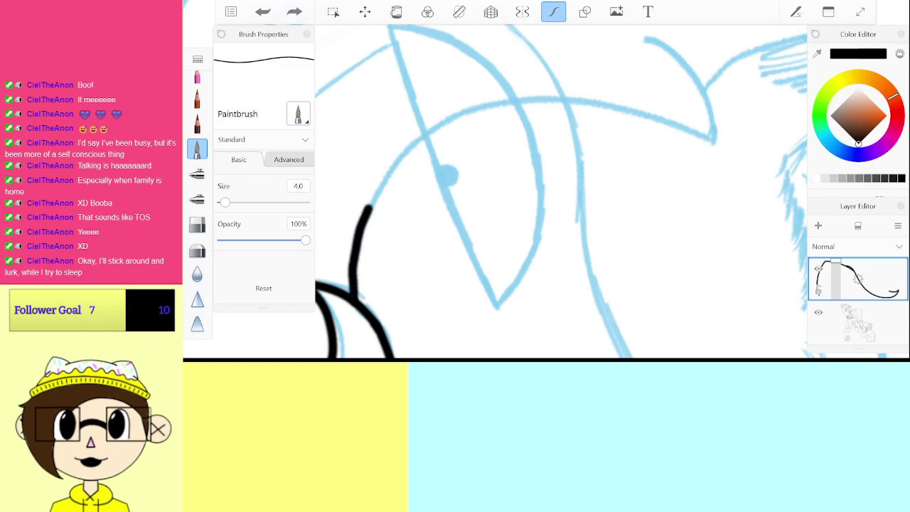
mouse_move(368, 208)
left_mouse_down()
mouse_move(411, 152)
mouse_move(468, 116)
mouse_move(555, 101)
mouse_move(660, 117)
left_mouse_up()
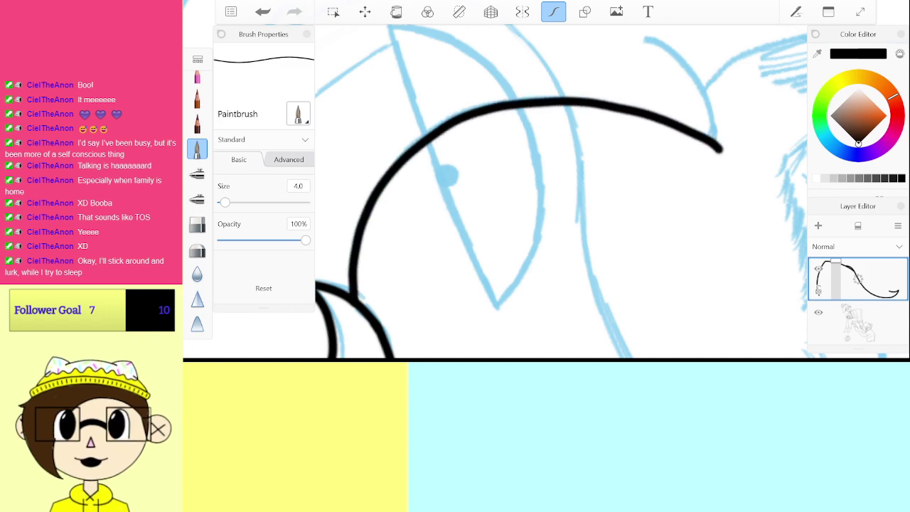
key("ctrl+z")
scroll(398, 288, "up", 5)
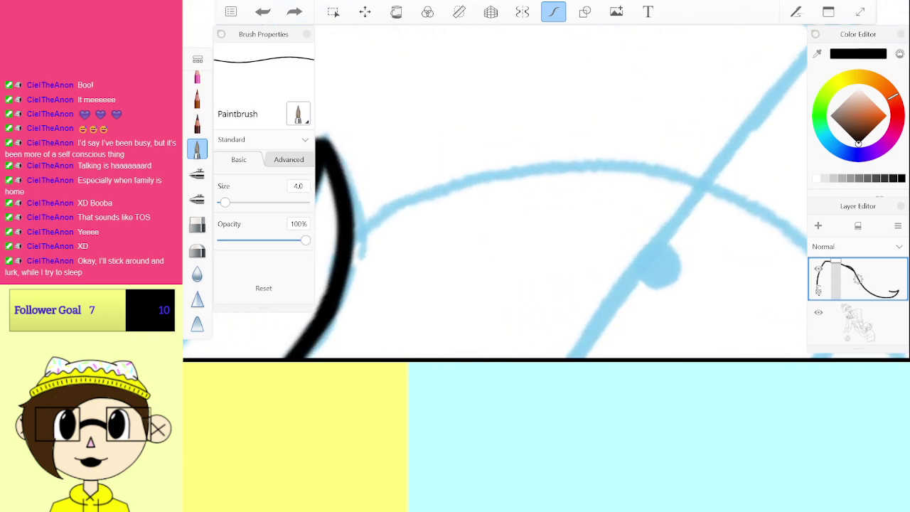
mouse_move(351, 239)
left_mouse_down()
mouse_move(478, 175)
mouse_move(623, 164)
mouse_move(713, 189)
left_mouse_up()
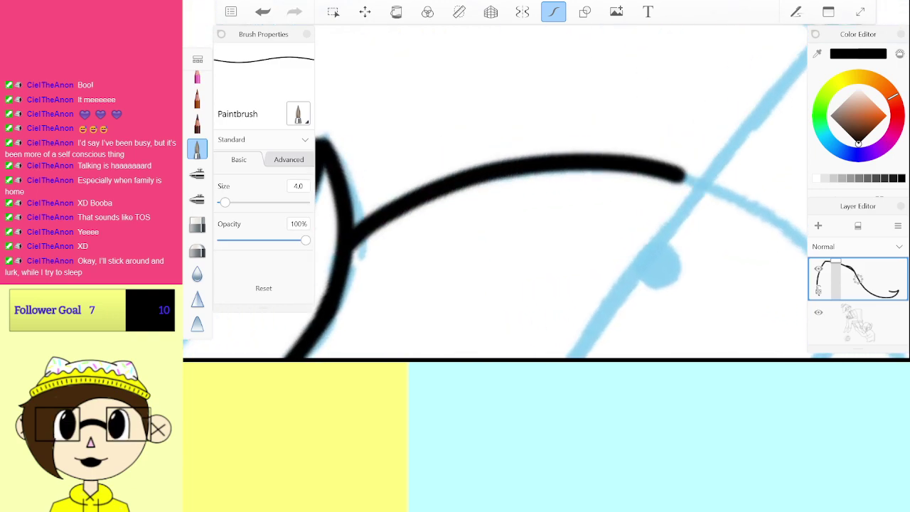
scroll(561, 192, "down", 3)
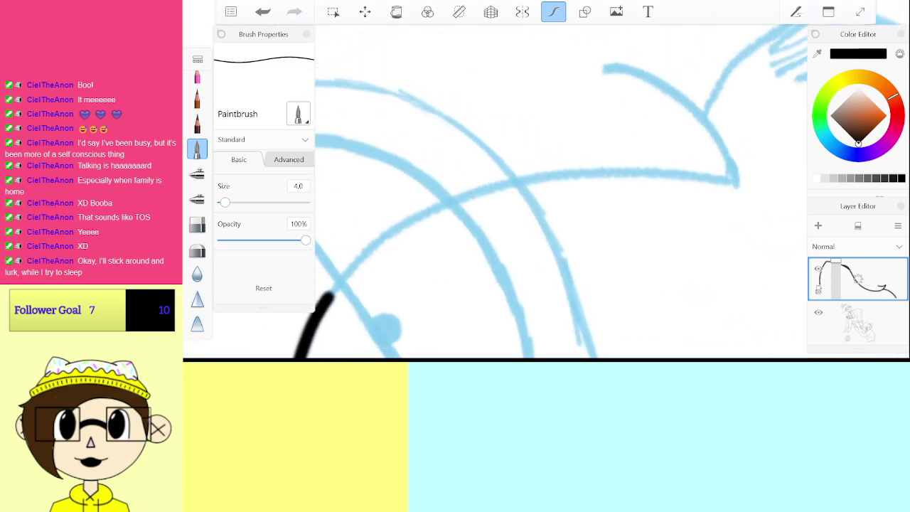
Step: Ink the rest of the strand's long curve across the crossing sketch lines to its pointed tip, redrawing it until it follows the sketch
mouse_move(326, 302)
left_mouse_down()
mouse_move(368, 250)
mouse_move(435, 202)
mouse_move(543, 167)
left_mouse_up()
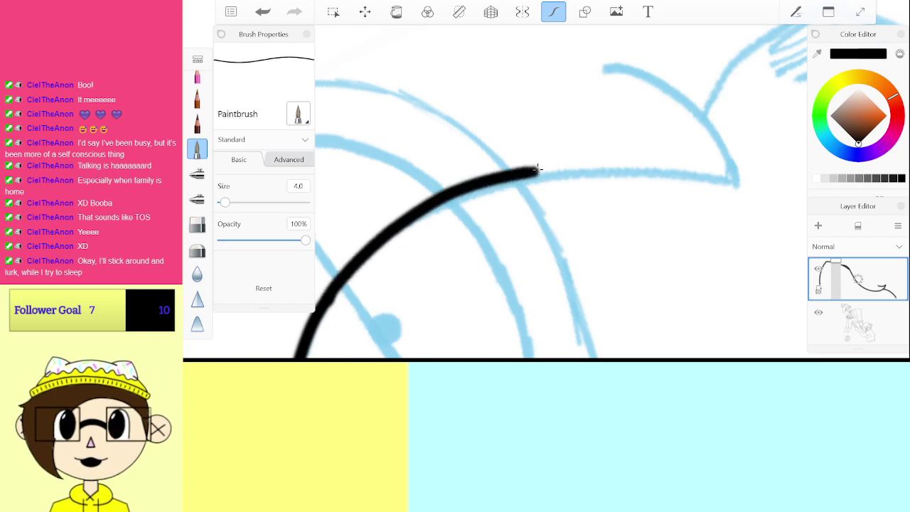
key("ctrl+z")
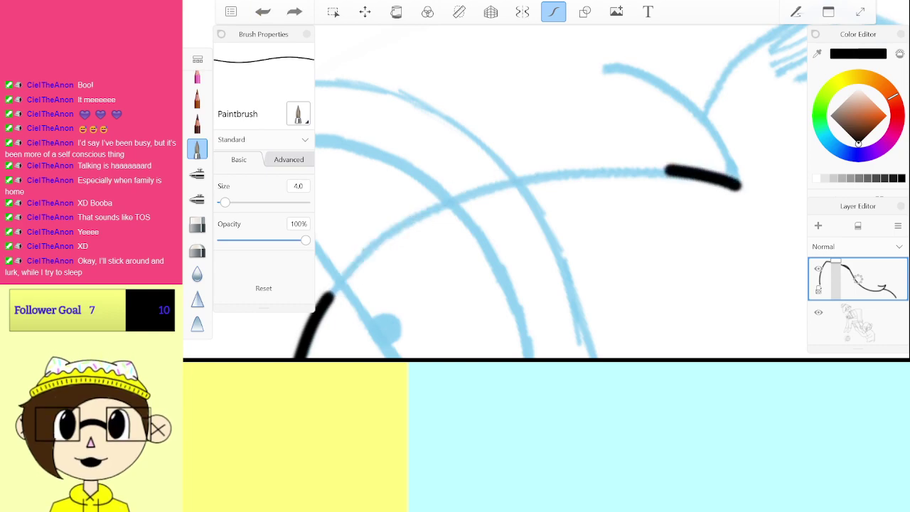
mouse_move(668, 172)
left_mouse_down()
mouse_move(580, 167)
mouse_move(500, 181)
mouse_move(421, 219)
mouse_move(329, 305)
left_mouse_up()
key("ctrl+z")
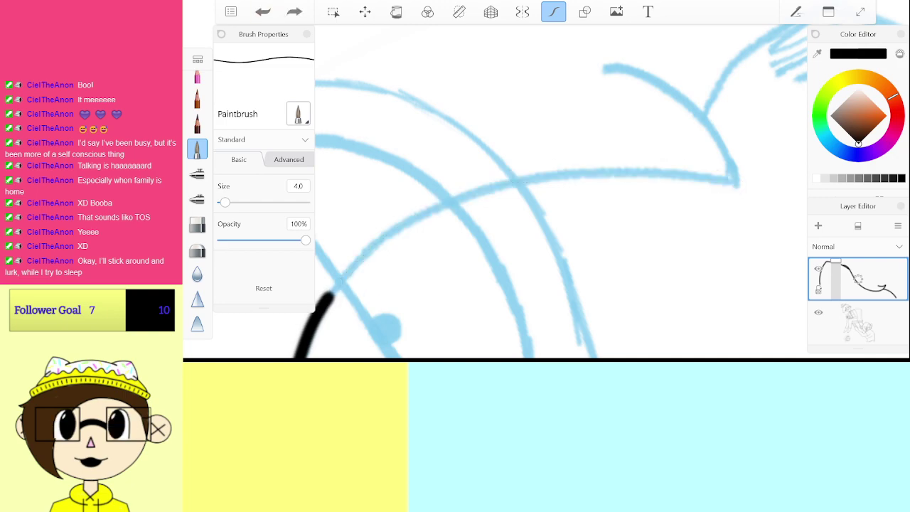
mouse_move(360, 265)
left_mouse_down()
mouse_move(413, 219)
mouse_move(500, 180)
mouse_move(660, 172)
mouse_move(723, 187)
left_mouse_up()
key("ctrl+z")
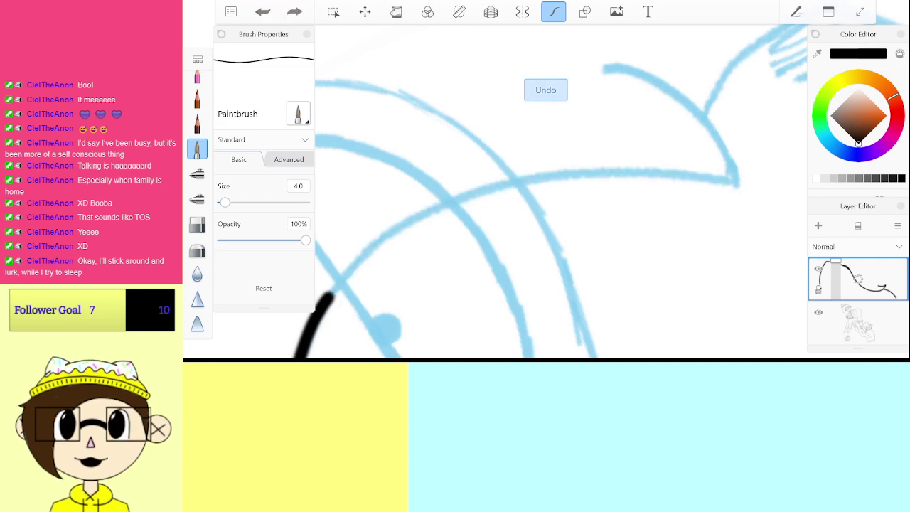
mouse_move(338, 286)
left_mouse_down()
mouse_move(440, 207)
mouse_move(509, 183)
mouse_move(669, 170)
mouse_move(717, 179)
left_mouse_up()
Step: Ink the short arc running back from the strand's pointed tip, replacing the first attempt with one closer to the sketch
scroll(562, 192, "up", 5)
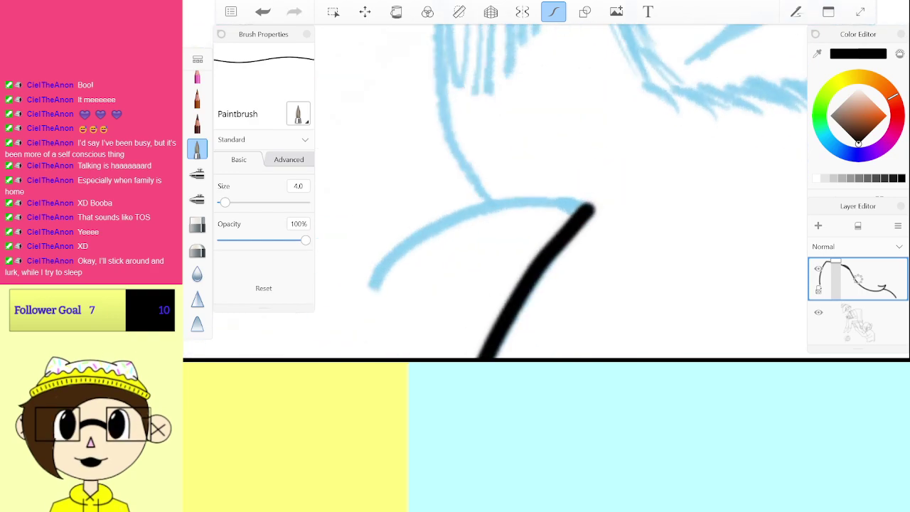
mouse_move(746, 151)
left_mouse_down()
mouse_move(591, 146)
mouse_move(369, 308)
left_mouse_up()
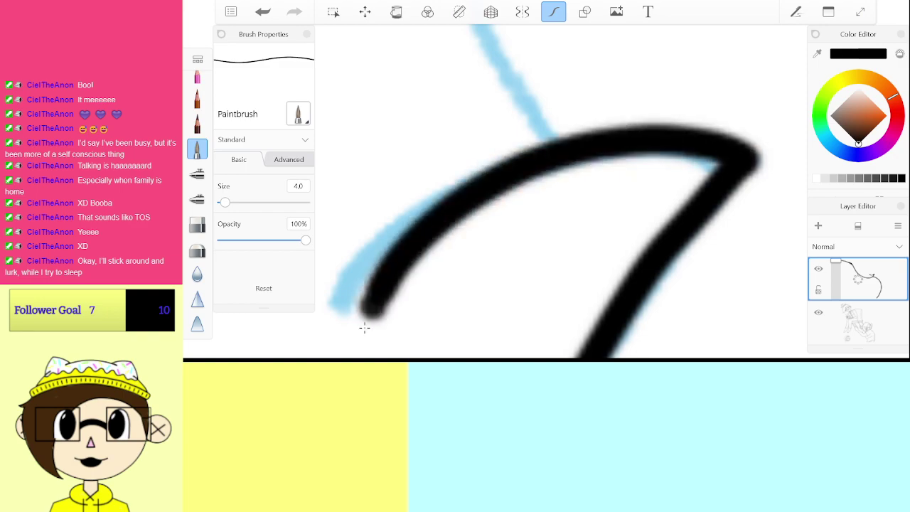
left_click(262, 12)
mouse_move(748, 152)
left_mouse_down()
mouse_move(534, 152)
mouse_move(353, 271)
mouse_move(339, 300)
left_mouse_up()
Step: Ink the next hair strand's curve from the short arc, past the hatched area, to its pointed tip, redrawing it once
scroll(562, 191, "down", 5)
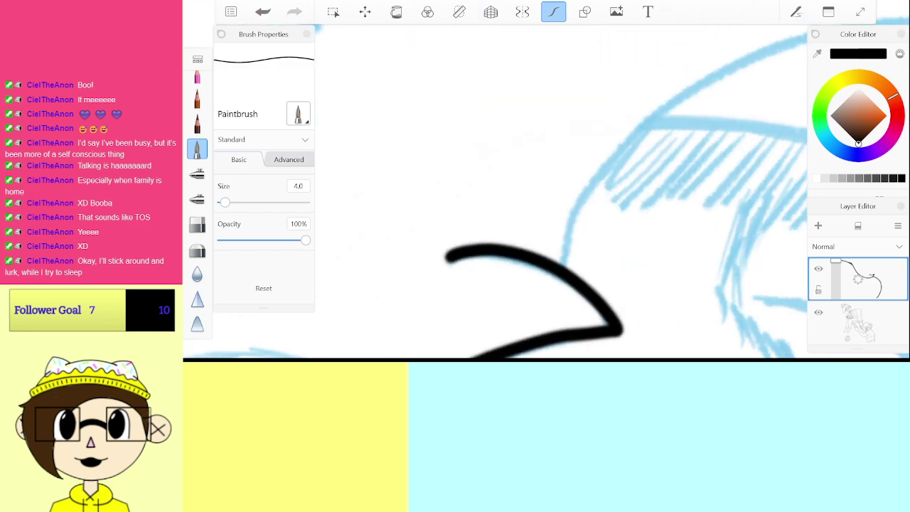
scroll(562, 191, "up", 3)
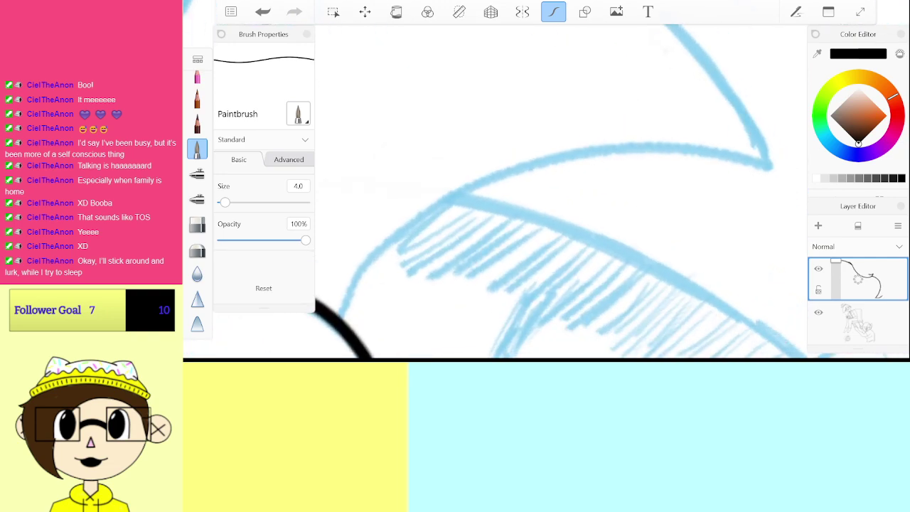
mouse_move(342, 315)
left_mouse_down()
mouse_move(403, 231)
mouse_move(475, 183)
mouse_move(547, 155)
left_mouse_up()
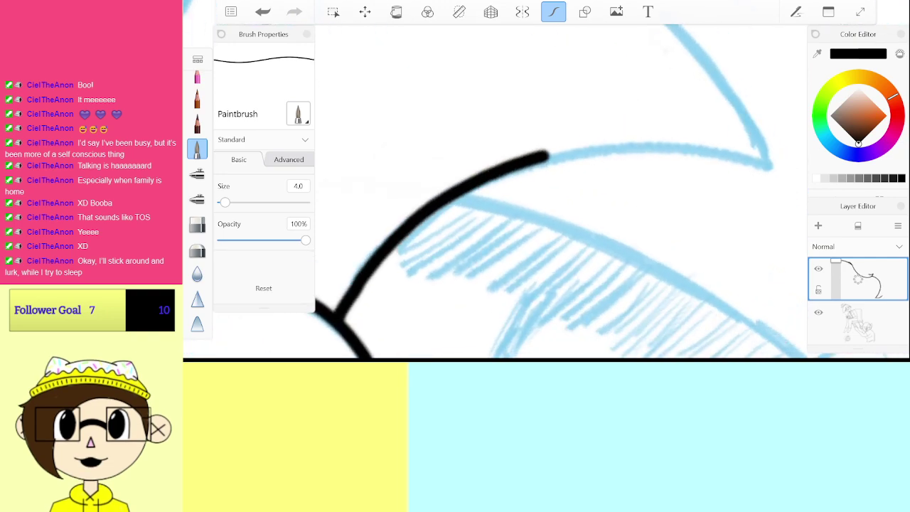
key("ctrl+z")
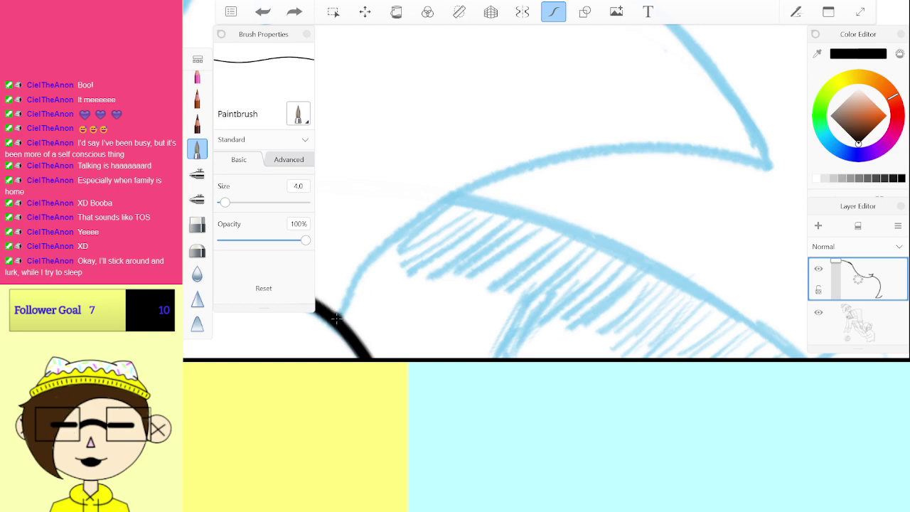
mouse_move(388, 257)
left_mouse_down()
mouse_move(464, 193)
mouse_move(533, 168)
mouse_move(632, 149)
mouse_move(717, 151)
left_mouse_up()
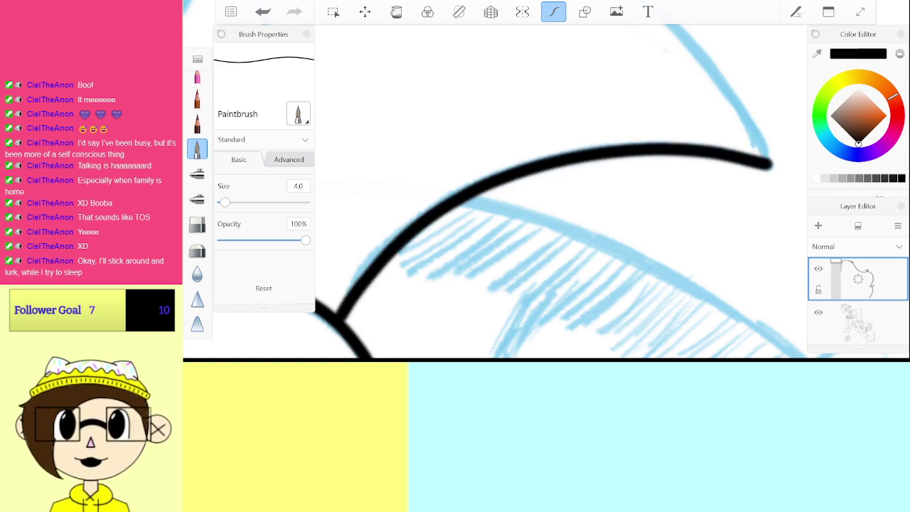
Step: Ink the opposite edge of the strand from its pointed tip back to the small sketched arc
scroll(546, 192, "down", 5)
scroll(546, 192, "up", 5)
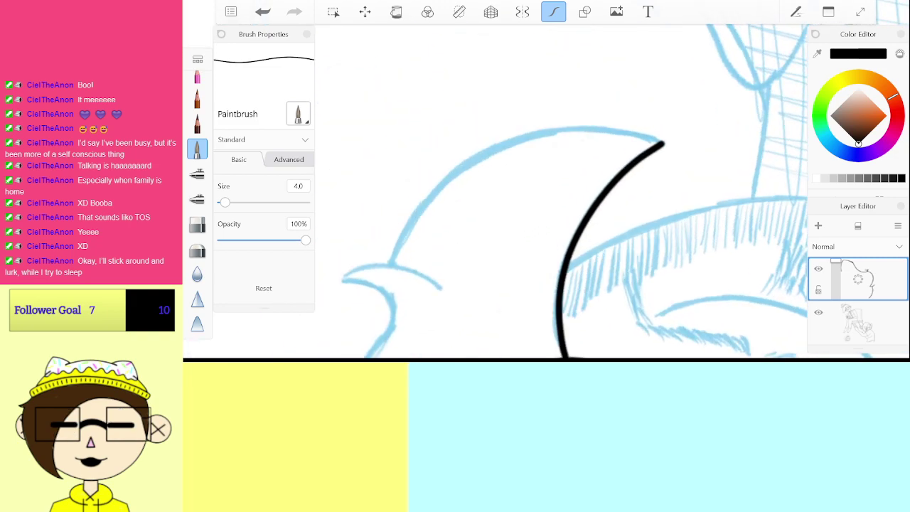
scroll(546, 192, "up", 2)
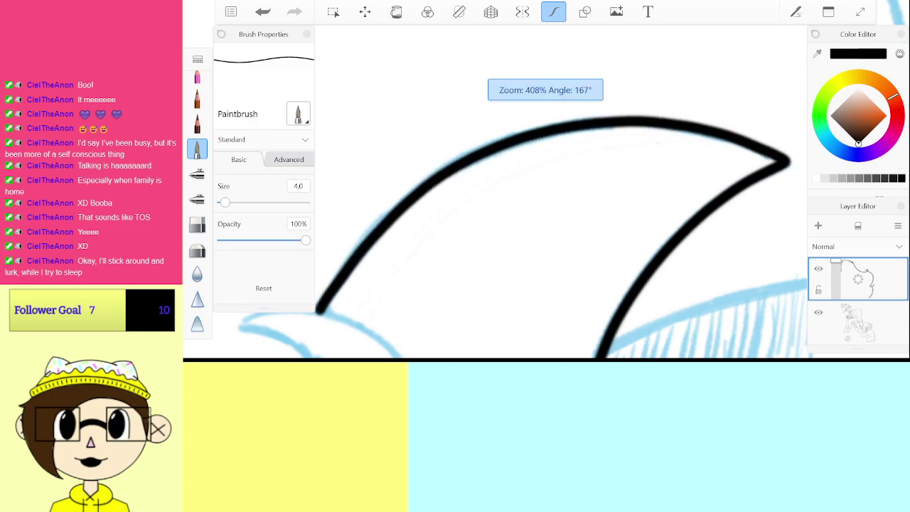
Step: Ink the small arc across the end of the strand's edge, redrawing it until it matches the sketch
scroll(546, 192, "up", 5)
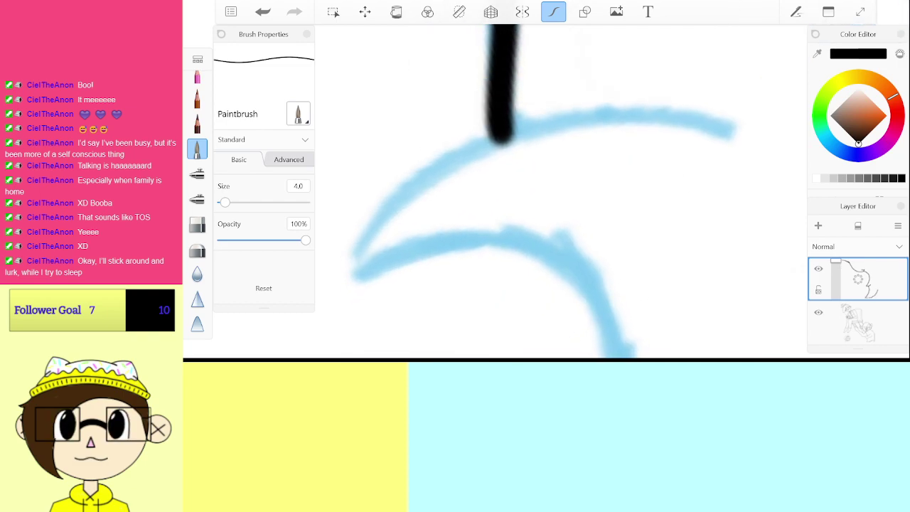
mouse_move(352, 281)
left_mouse_down()
mouse_move(407, 204)
mouse_move(611, 117)
mouse_move(734, 153)
left_mouse_up()
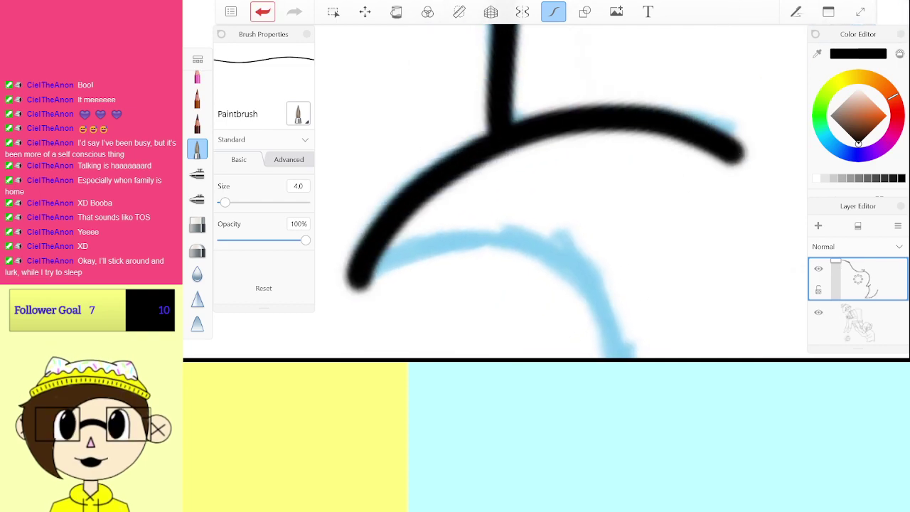
key("ctrl+z")
mouse_move(340, 284)
left_mouse_down()
mouse_move(417, 200)
mouse_move(714, 115)
mouse_move(733, 128)
mouse_move(541, 117)
mouse_move(362, 263)
left_mouse_up()
key("ctrl+z")
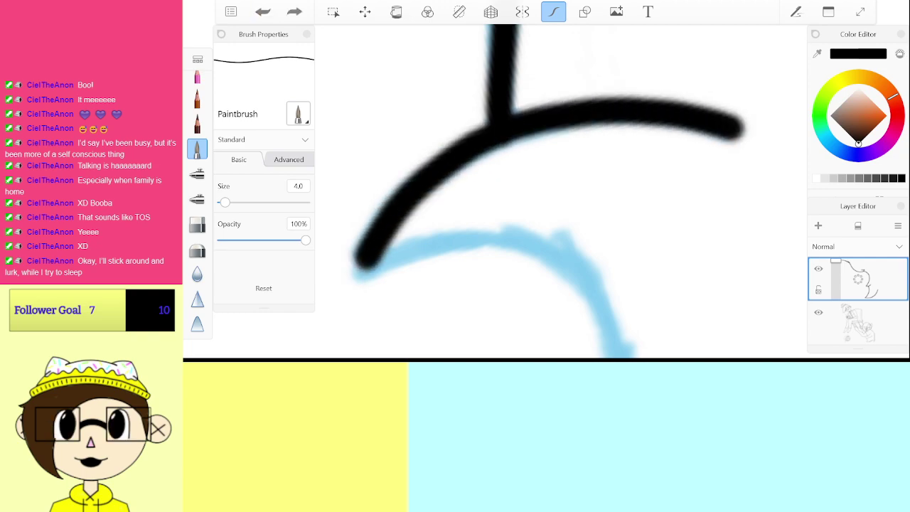
Step: Ink the rounded hook curving from the small arc's tip toward the long outer hair line, redrawing it until it fits
scroll(547, 192, "down", 5)
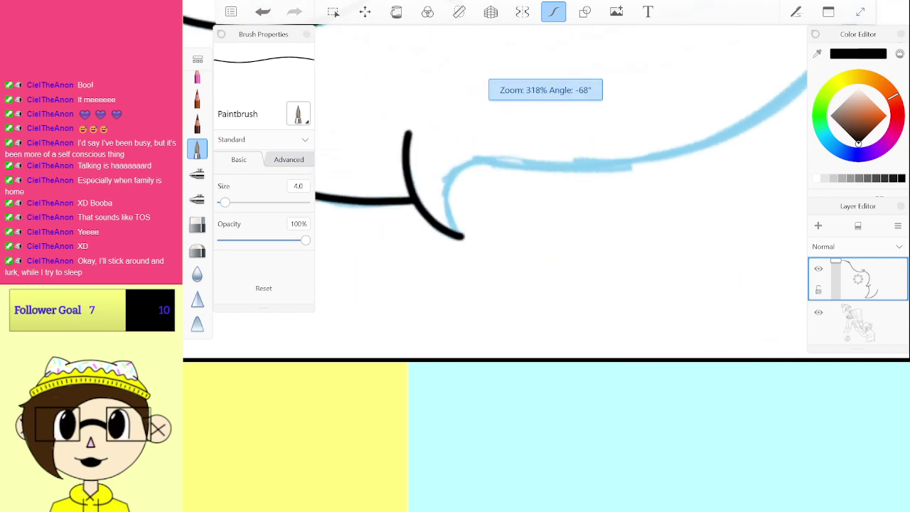
mouse_move(456, 296)
left_mouse_down()
mouse_move(442, 272)
mouse_move(492, 199)
mouse_move(652, 189)
left_mouse_up()
key("ctrl+z")
mouse_move(455, 296)
left_mouse_down()
mouse_move(425, 265)
mouse_move(553, 174)
left_mouse_up()
key("ctrl+z")
scroll(561, 191, "up", 3)
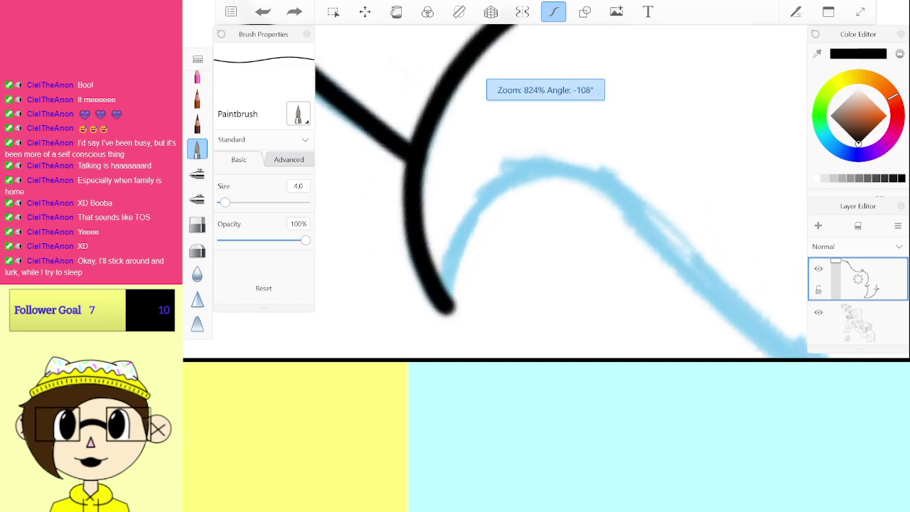
mouse_move(442, 303)
left_mouse_down()
mouse_move(544, 199)
mouse_move(663, 253)
left_mouse_up()
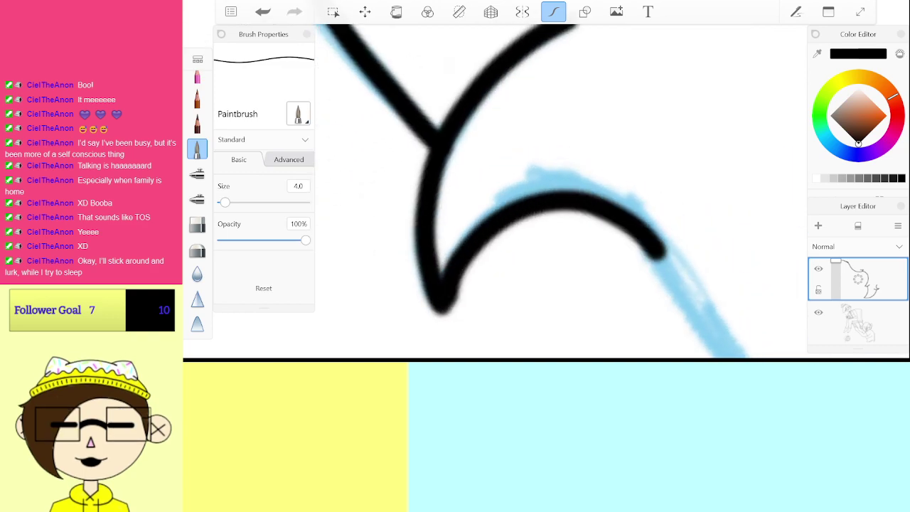
Step: Ink the long outer hair curve joining the rounded hook, replacing the first stroke with one closer to the sketch
scroll(562, 192, "down", 5)
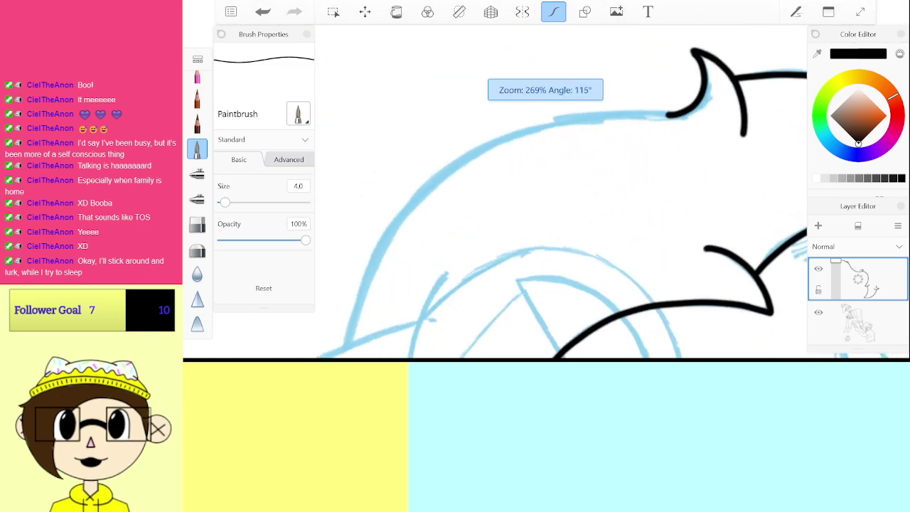
scroll(562, 192, "up", 1)
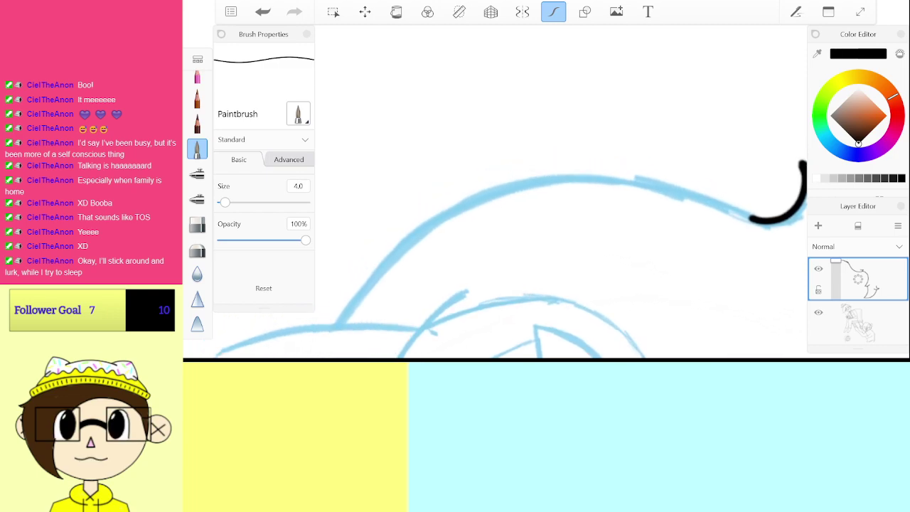
mouse_move(341, 323)
left_mouse_down()
mouse_move(418, 236)
mouse_move(486, 197)
mouse_move(557, 180)
left_mouse_up()
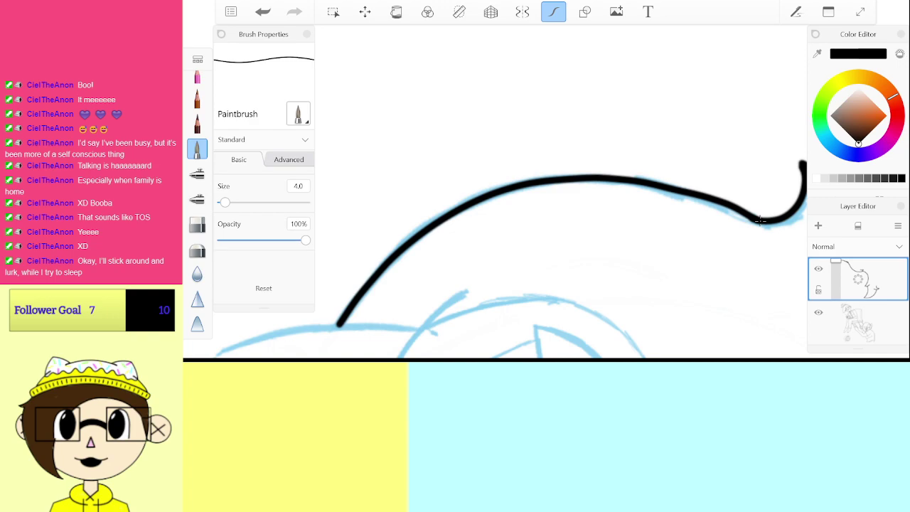
key("ctrl+z")
scroll(562, 192, "up", 3)
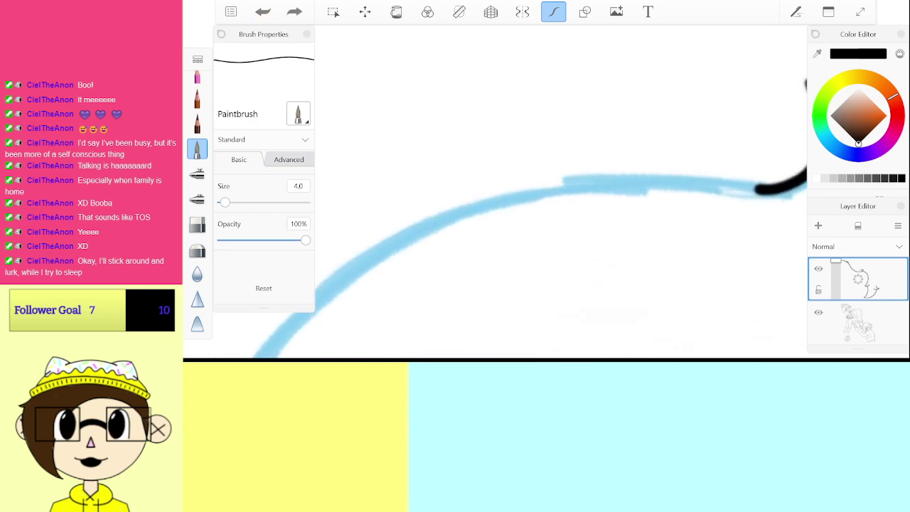
mouse_move(264, 352)
left_mouse_down()
mouse_move(327, 291)
mouse_move(410, 238)
mouse_move(499, 203)
mouse_move(594, 186)
mouse_move(779, 189)
left_mouse_up()
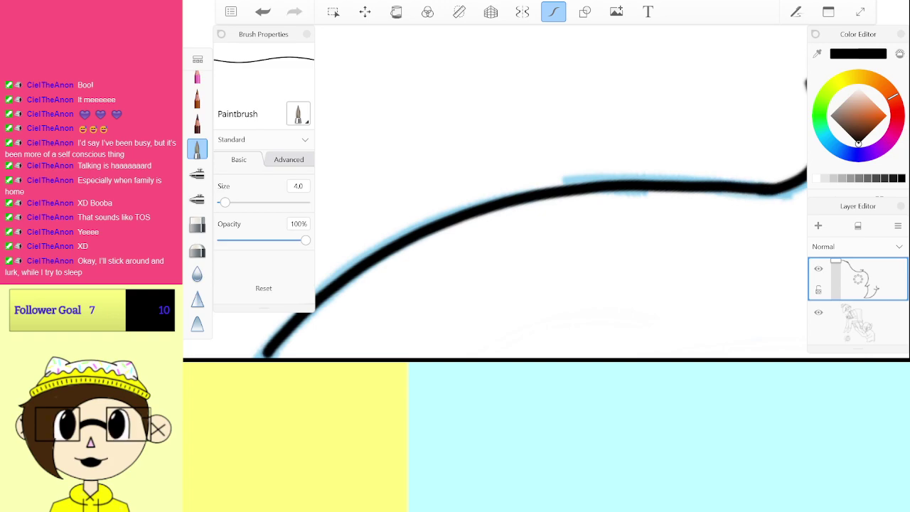
Step: Extend the outer hair line down to the sketched edge above the hatched shape, redrawing the stroke once
mouse_move(266, 351)
left_mouse_down()
mouse_move(538, 218)
mouse_move(613, 211)
mouse_move(636, 223)
left_mouse_up()
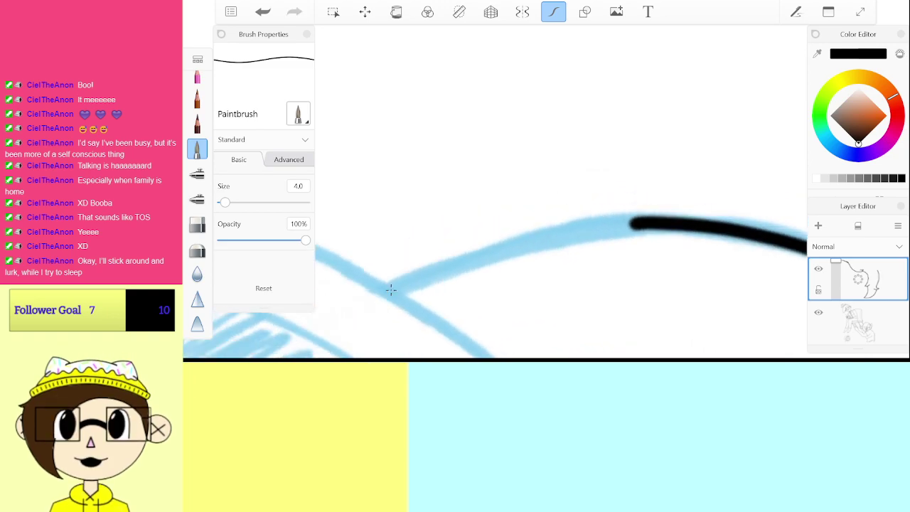
left_click_drag(391, 290, 663, 219)
key("ctrl+z")
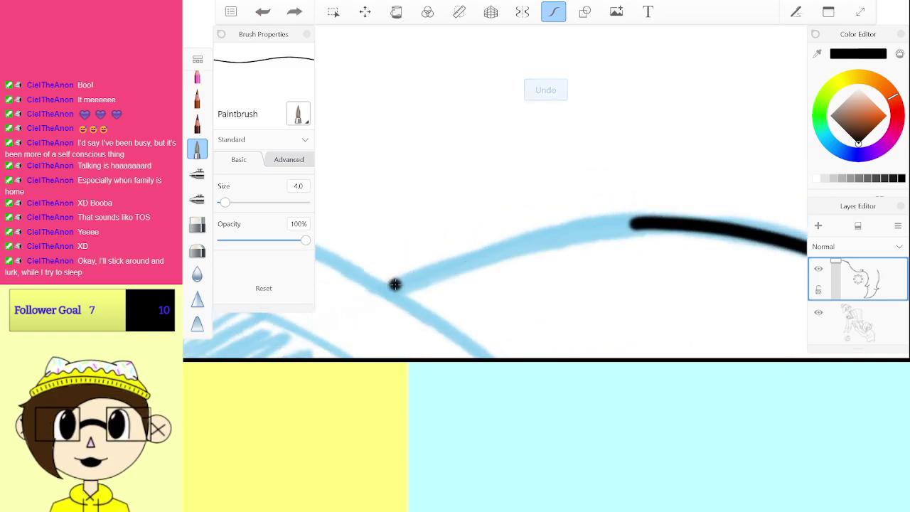
mouse_move(392, 289)
left_mouse_down()
mouse_move(487, 254)
mouse_move(631, 223)
left_mouse_up()
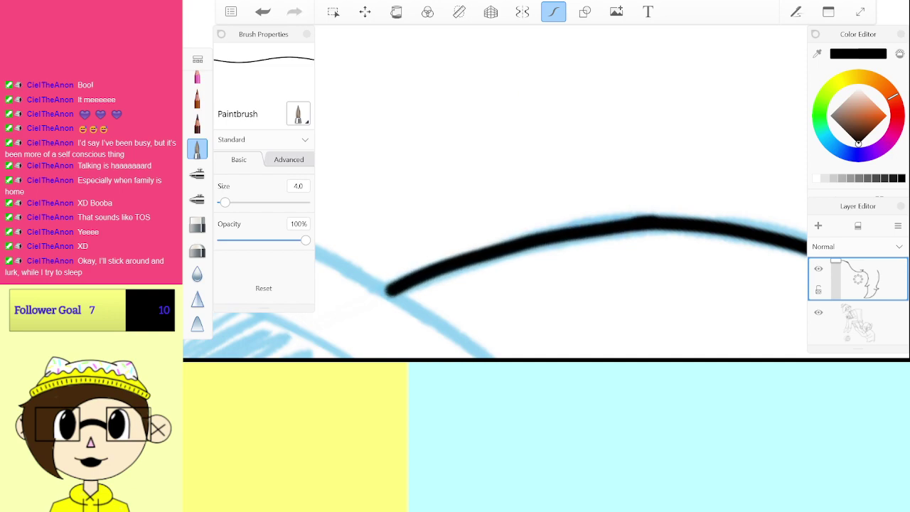
Step: Ink the cat ear's side edge from its tip past the outer hair line to the base, redrawing the stroke once
scroll(533, 206, "down", 5)
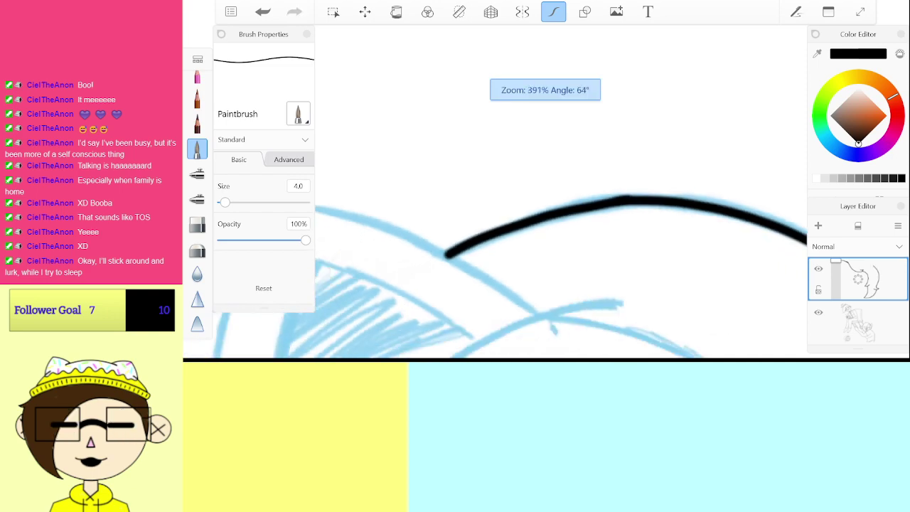
scroll(536, 192, "up", 3)
scroll(546, 192, "up", 2)
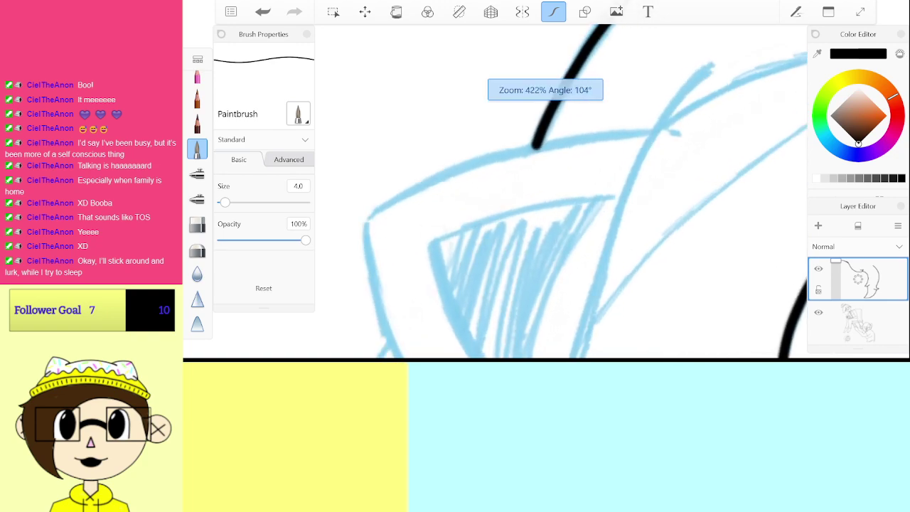
mouse_move(396, 194)
left_mouse_down()
mouse_move(519, 145)
mouse_move(655, 126)
left_mouse_up()
key("ctrl+z")
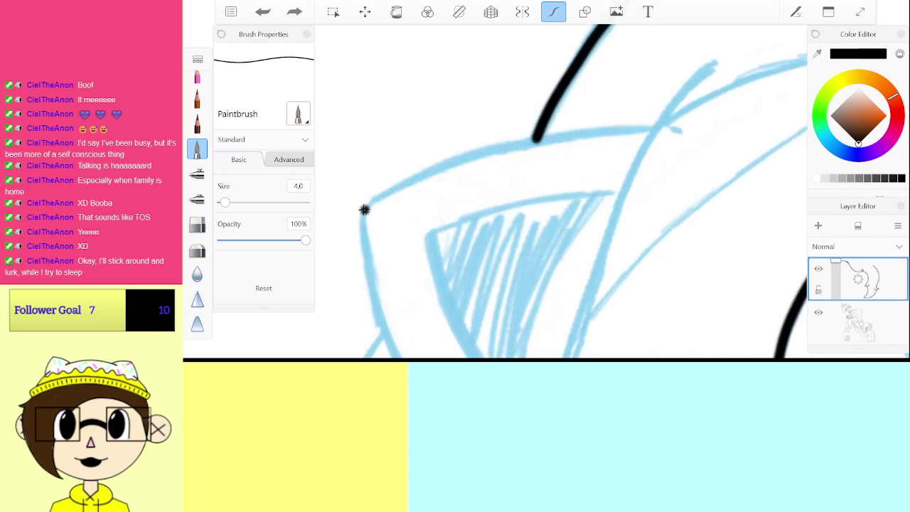
mouse_move(364, 209)
left_mouse_down()
mouse_move(496, 153)
mouse_move(651, 128)
left_mouse_up()
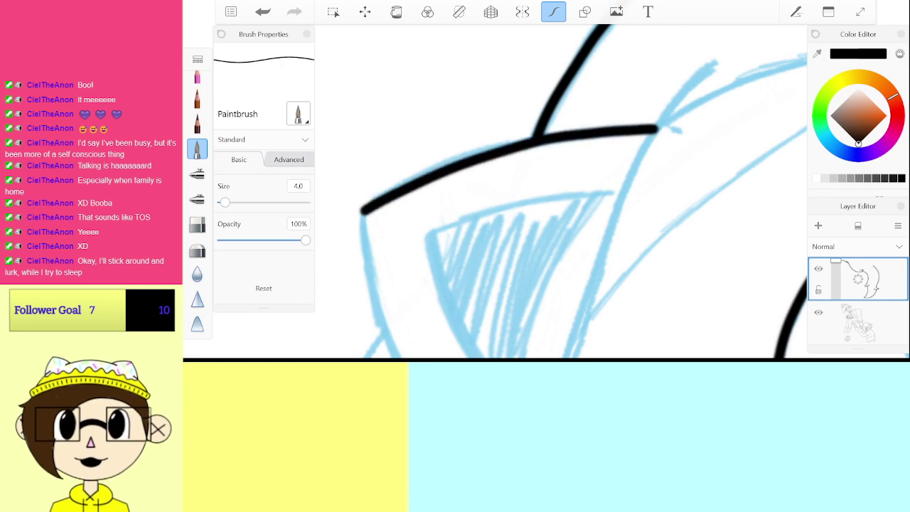
Step: Ink the cat ear's opposite curved side from its base up to the inked tip
scroll(561, 191, "down", 3)
scroll(561, 191, "up", 5)
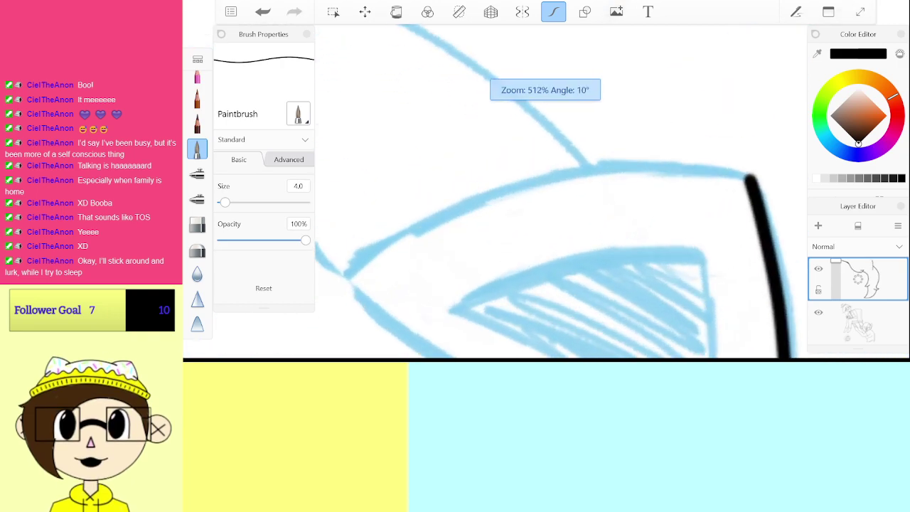
scroll(561, 191, "down", 1)
mouse_move(360, 297)
left_mouse_down()
mouse_move(458, 205)
mouse_move(596, 142)
left_mouse_up()
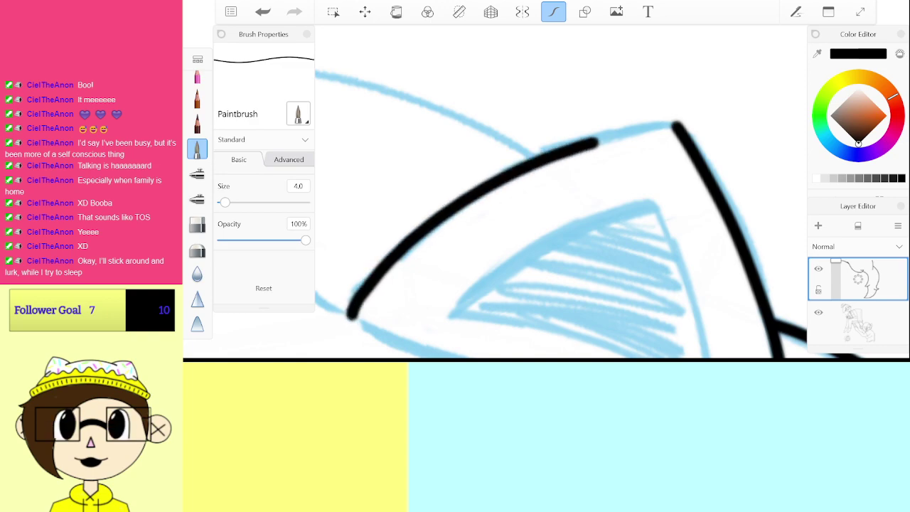
Step: Ink the sketched curve along the cat ear's base between its two inked sides, undoing the first short stroke
scroll(561, 192, "down", 5)
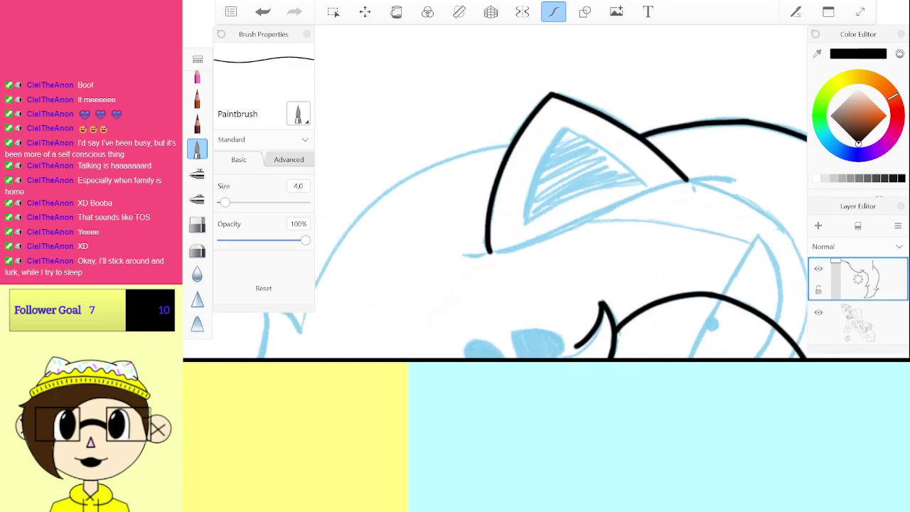
scroll(561, 192, "up", 1)
scroll(561, 191, "up", 5)
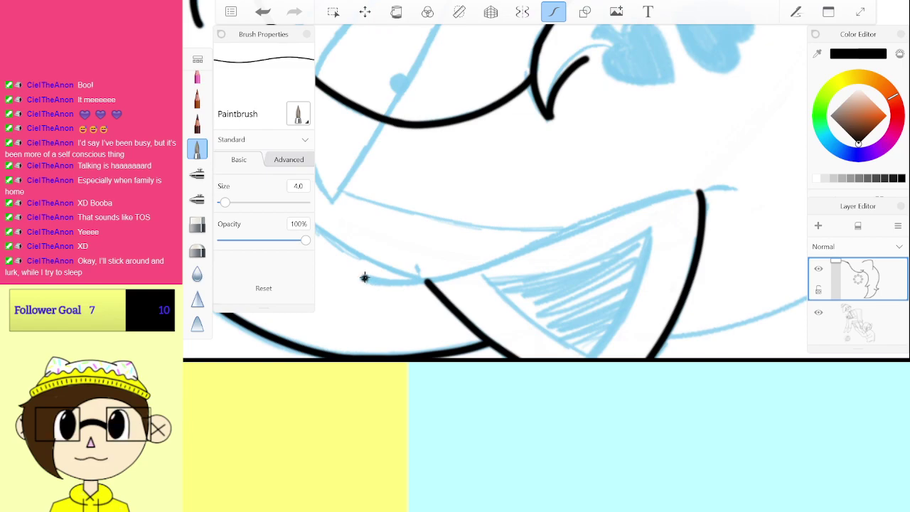
left_click_drag(364, 277, 401, 278)
key("ctrl+z")
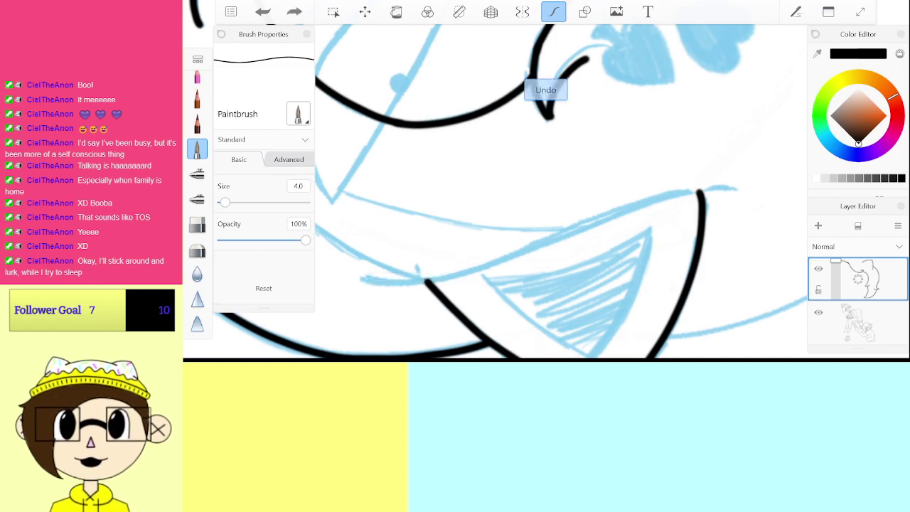
Step: Ink the curved base line across the bottom of the pointed ear over the blue sketch, redrawing it once
scroll(561, 191, "down", 5)
scroll(561, 191, "up", 5)
scroll(561, 191, "down", 1)
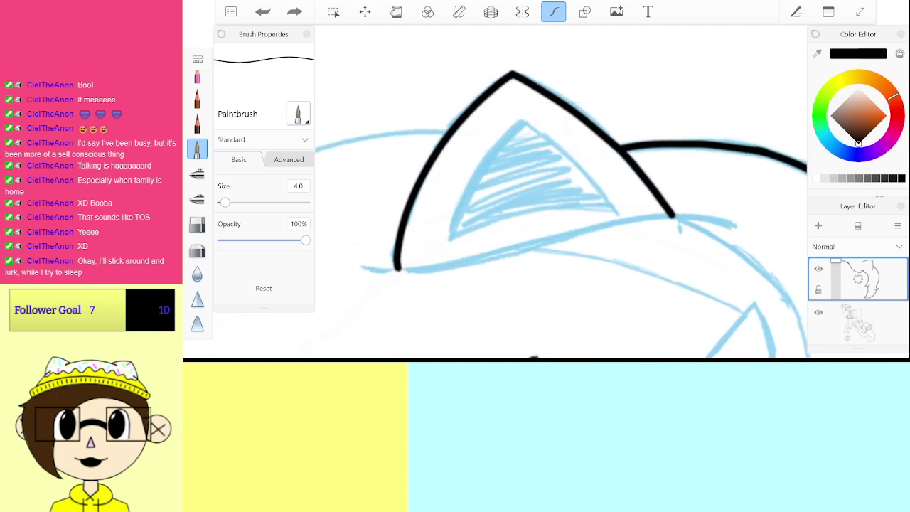
mouse_move(365, 268)
left_mouse_down()
mouse_move(471, 260)
mouse_move(577, 233)
left_mouse_up()
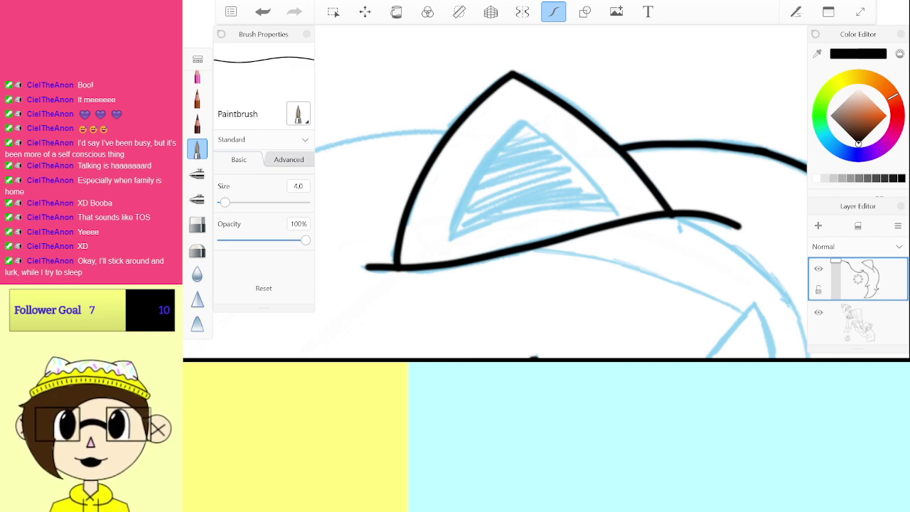
scroll(534, 192, "up", 1)
key("ctrl+z")
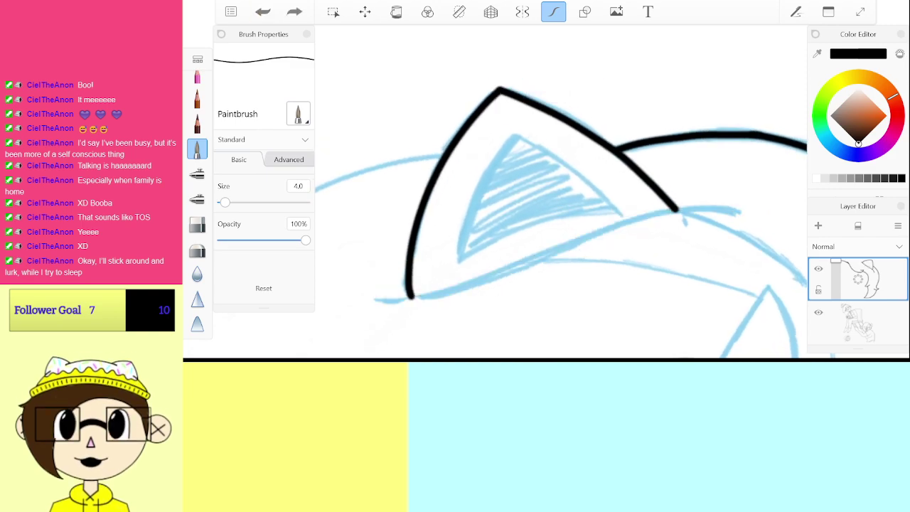
left_click_drag(379, 301, 444, 291)
mouse_move(605, 232)
left_mouse_down()
mouse_move(688, 209)
mouse_move(743, 213)
left_mouse_up()
Step: Ink the curved head outline from the notch of the hair tuft up to the inked ear's side
scroll(562, 192, "up", 2)
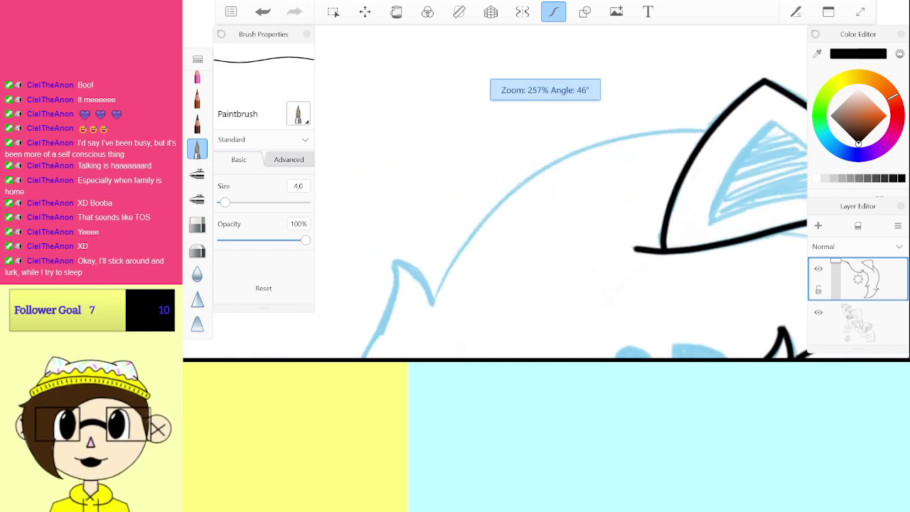
scroll(561, 192, "down", 1)
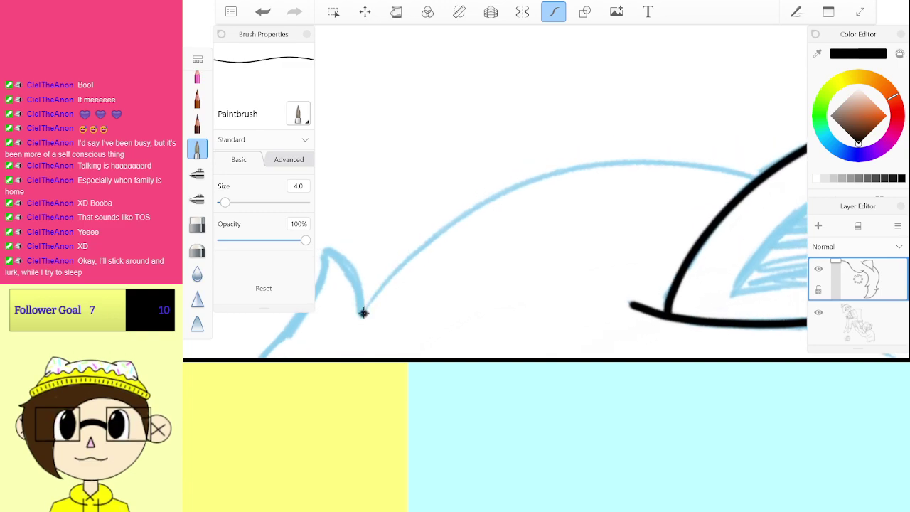
left_click_drag(362, 313, 376, 298)
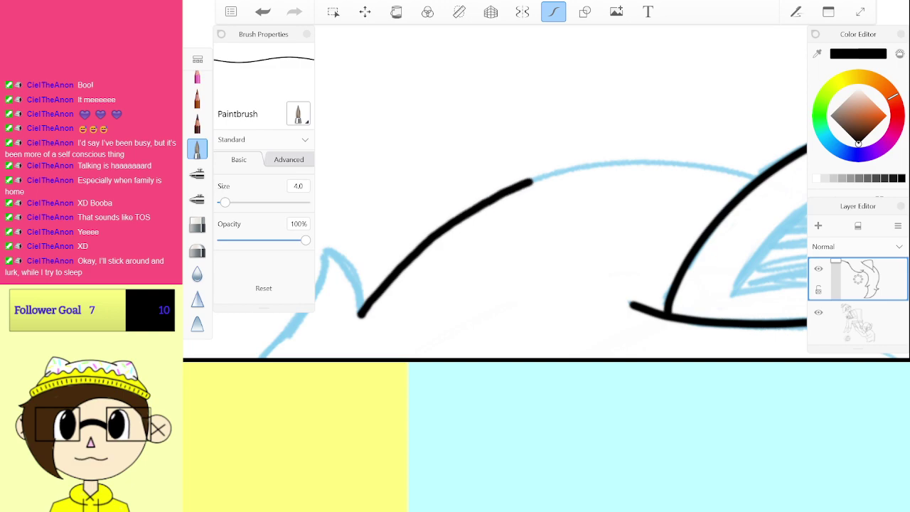
left_click_drag(532, 183, 630, 162)
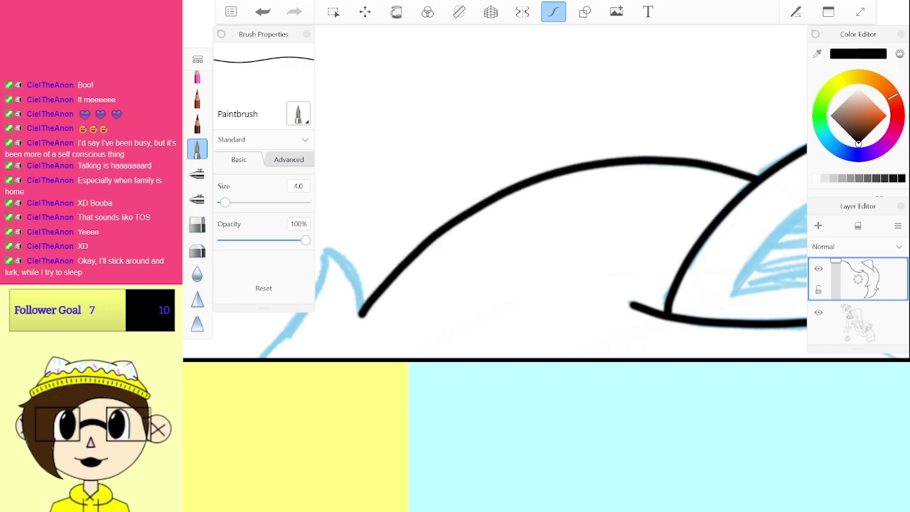
mouse_move(363, 313)
left_mouse_down()
mouse_move(429, 273)
mouse_move(519, 290)
mouse_move(512, 324)
left_mouse_up()
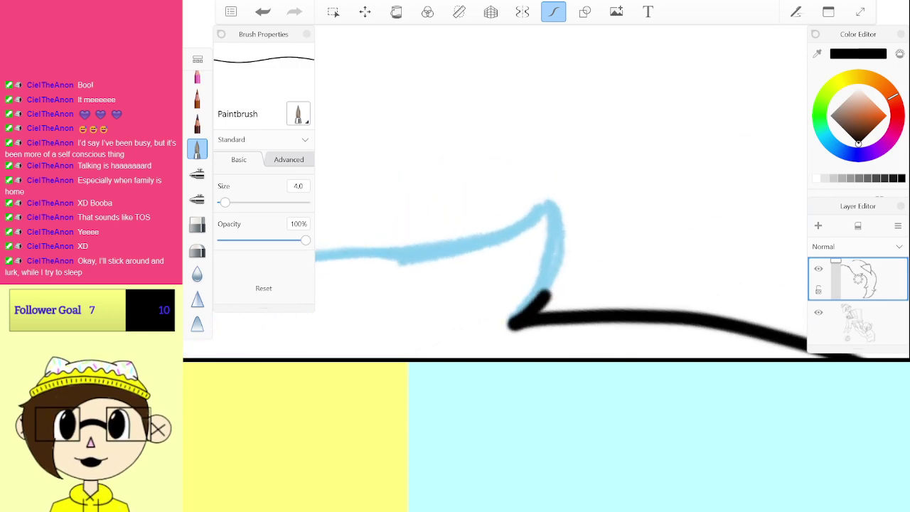
left_click_drag(544, 295, 555, 201)
mouse_move(512, 323)
left_mouse_down()
mouse_move(528, 300)
mouse_move(560, 190)
mouse_move(565, 208)
left_mouse_up()
key("ctrl+z")
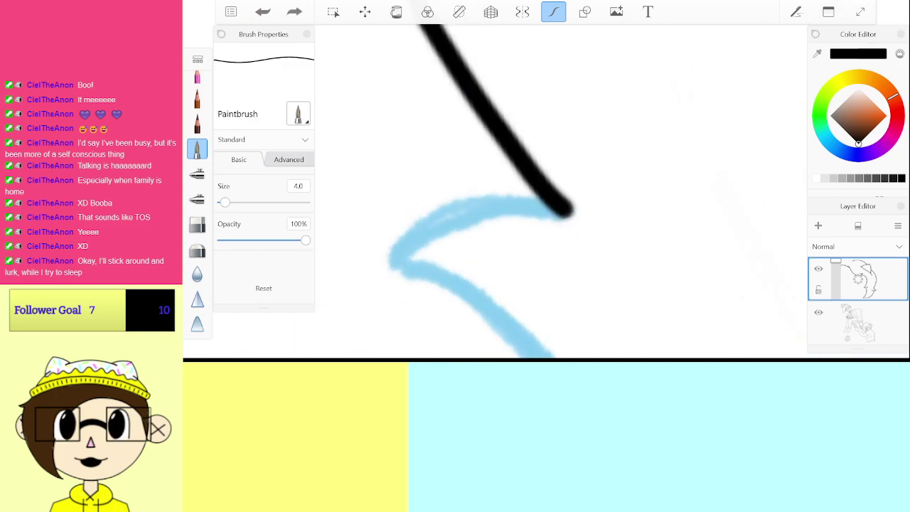
mouse_move(396, 266)
left_mouse_down()
mouse_move(524, 204)
mouse_move(572, 217)
left_mouse_up()
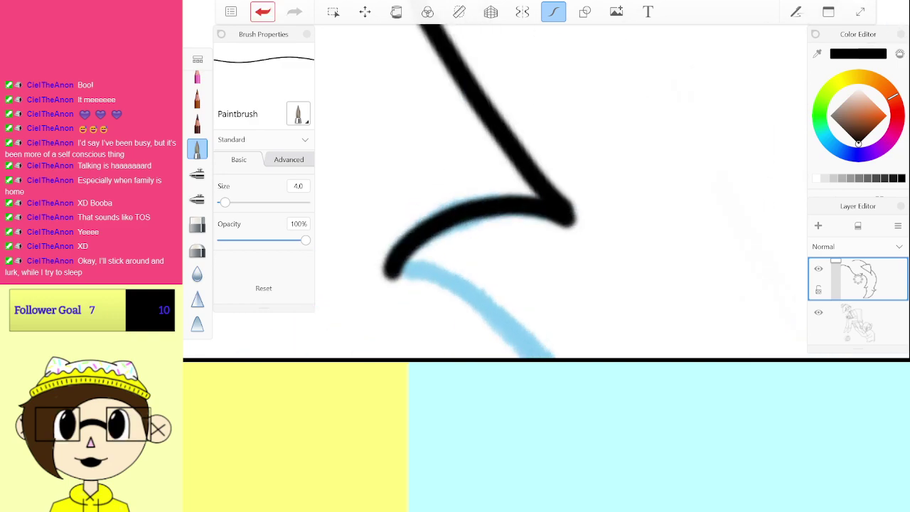
key("ctrl+z")
mouse_move(393, 268)
left_mouse_down()
mouse_move(486, 208)
mouse_move(561, 214)
mouse_move(526, 198)
mouse_move(446, 211)
mouse_move(384, 271)
left_mouse_up()
key("ctrl+z")
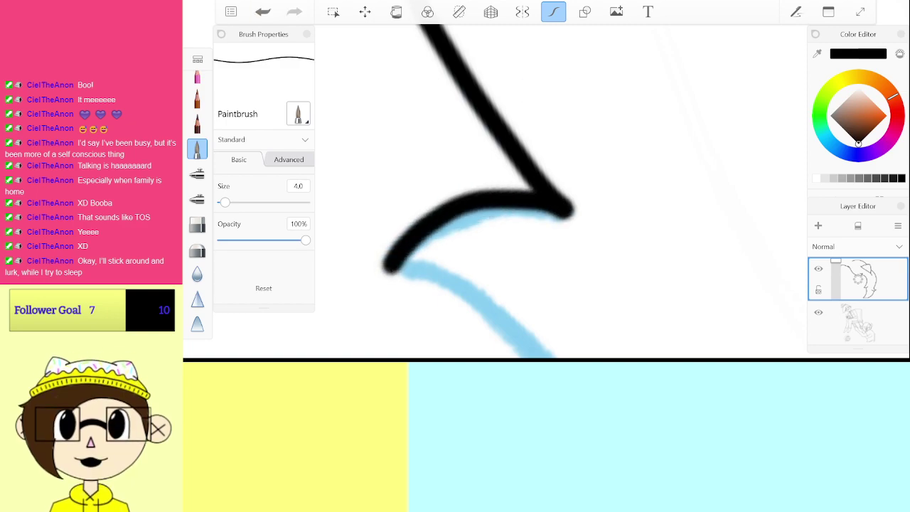
key("ctrl+z")
mouse_move(568, 212)
left_mouse_down()
mouse_move(436, 215)
mouse_move(400, 261)
left_mouse_up()
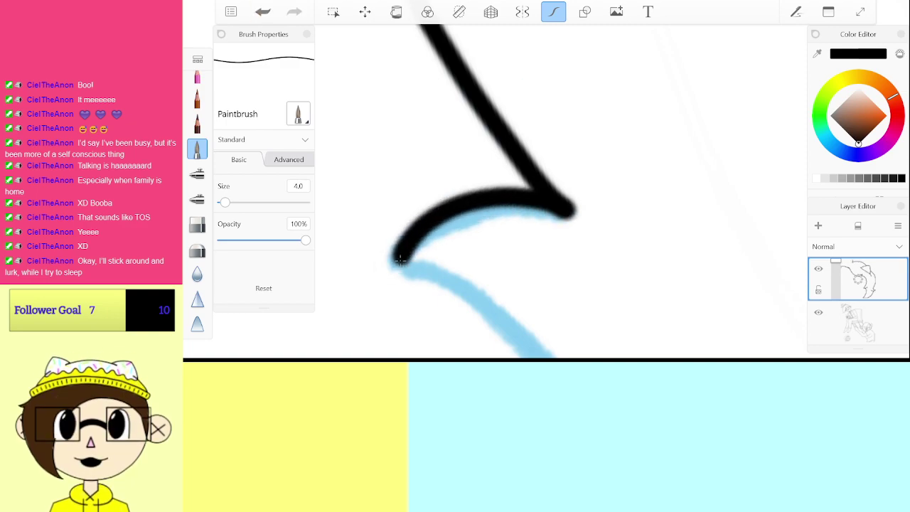
scroll(497, 206, "up", 4)
key("ctrl+z")
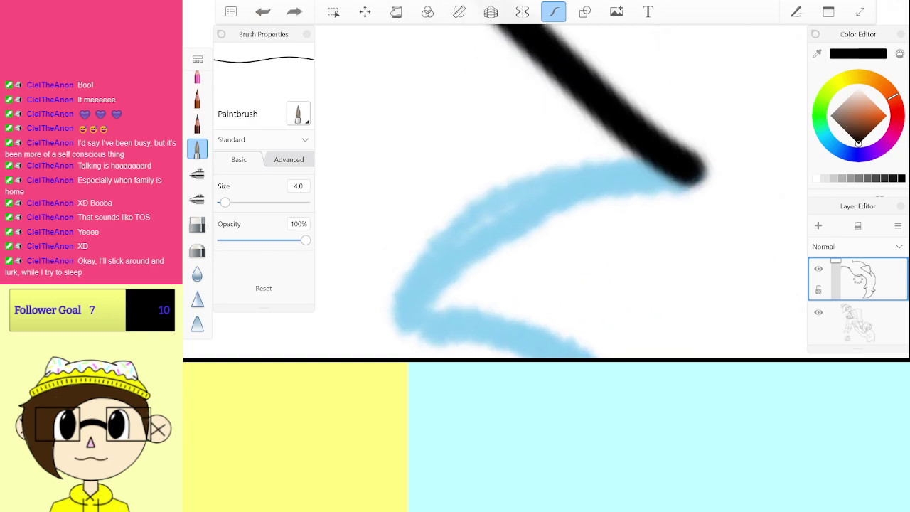
Step: Ink the hair tuft's short curved edge and the first part of the outline running on from its tip
mouse_move(391, 325)
left_mouse_down()
mouse_move(489, 216)
mouse_move(644, 167)
mouse_move(689, 172)
left_mouse_up()
scroll(548, 192, "down", 3)
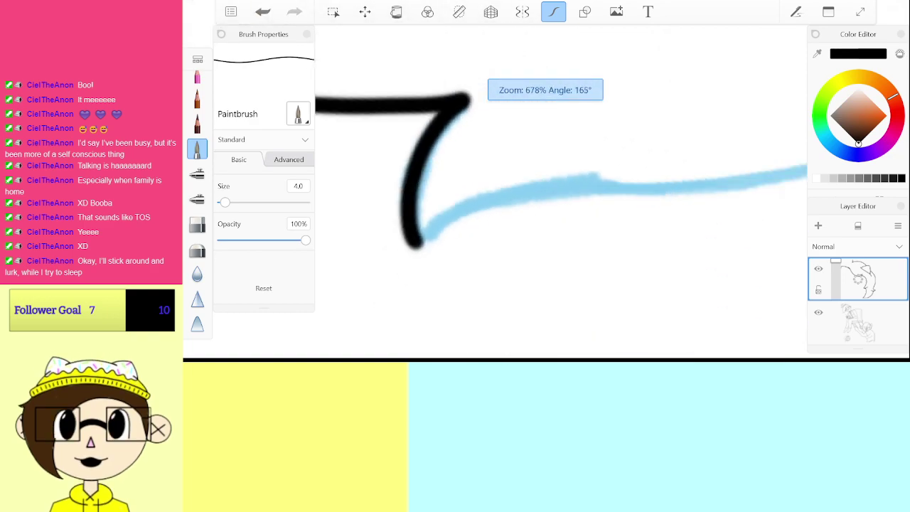
mouse_move(359, 281)
left_mouse_down()
mouse_move(402, 242)
mouse_move(537, 192)
mouse_move(642, 175)
left_mouse_up()
scroll(548, 192, "down", 5)
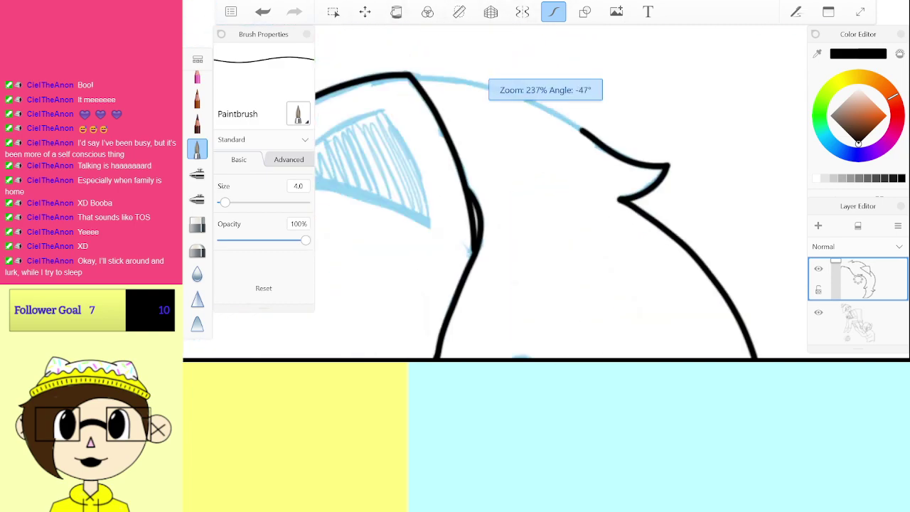
Step: Ink the remaining head outline between the other ear's tip and the end of the tuft stroke
scroll(547, 192, "up", 5)
scroll(548, 191, "down", 5)
scroll(548, 192, "up", 5)
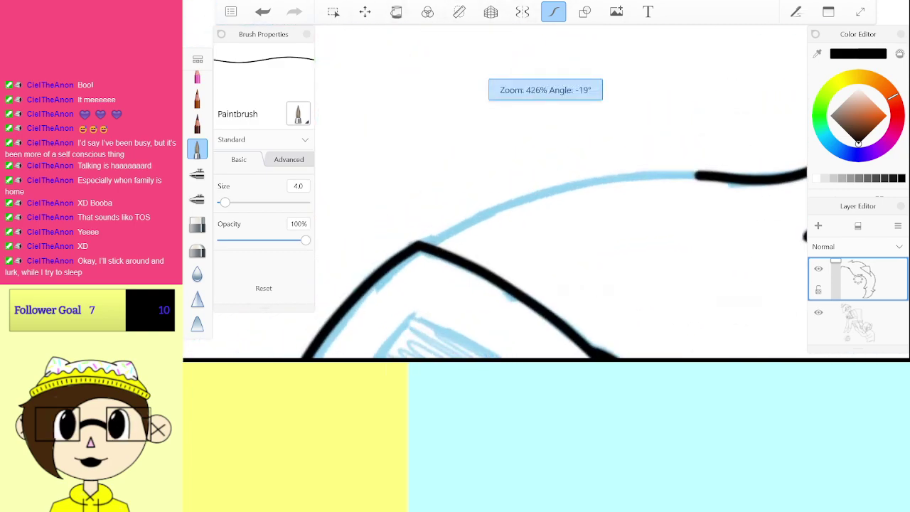
scroll(547, 192, "down", 1)
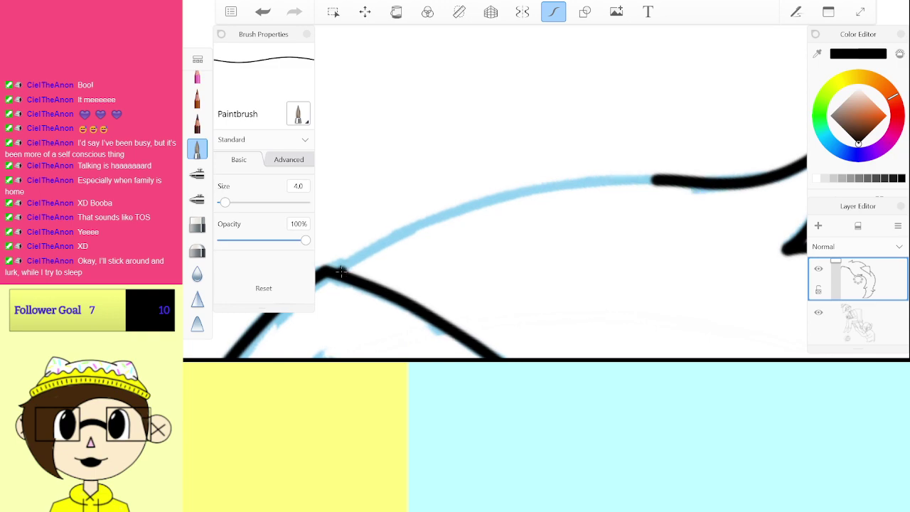
left_click_drag(331, 272, 420, 225)
left_click_drag(538, 187, 651, 179)
Step: Ink the curved line joining the sketched circle with the cross to the nearby ear outline, redrawing it once
scroll(562, 192, "down", 5)
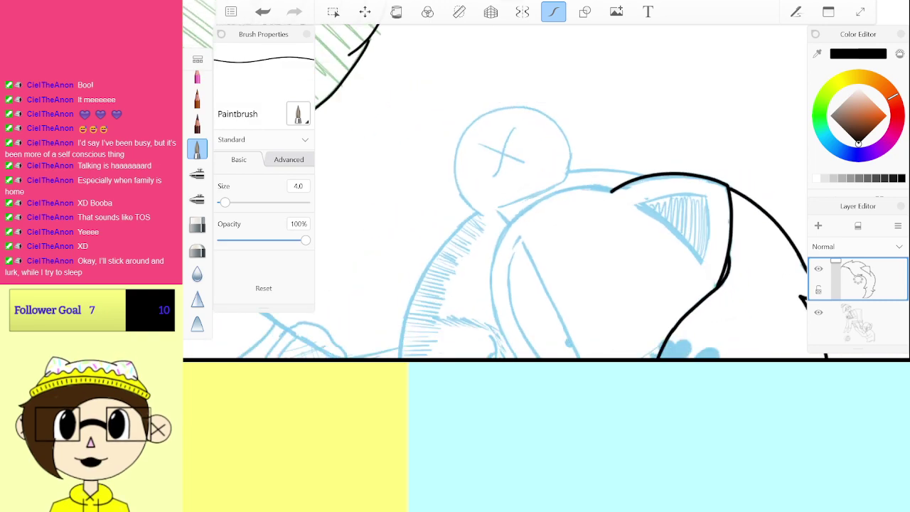
scroll(562, 192, "up", 5)
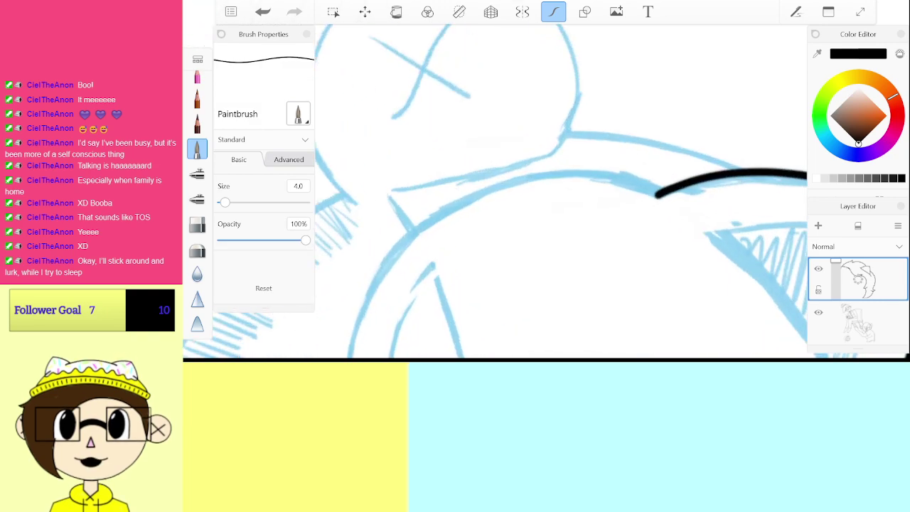
scroll(562, 192, "down", 3)
scroll(561, 192, "up", 4)
scroll(562, 192, "up", 1)
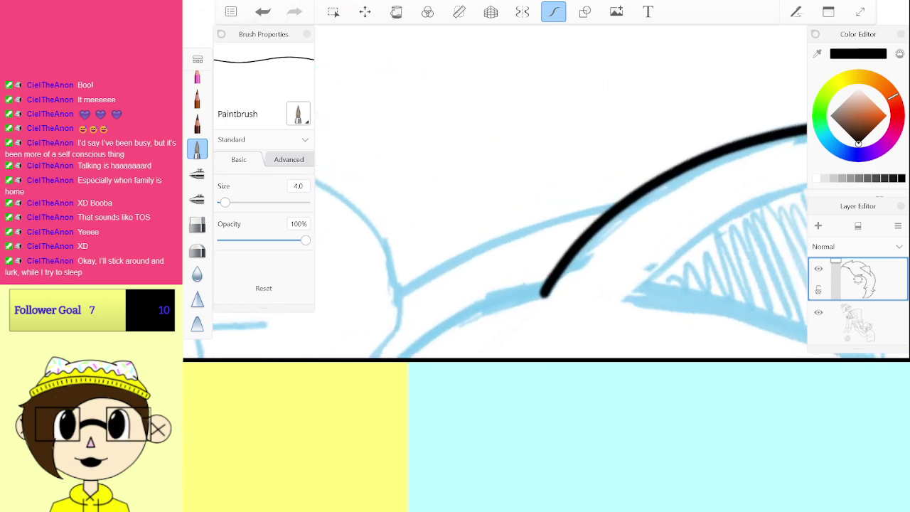
left_click_drag(396, 297, 453, 266)
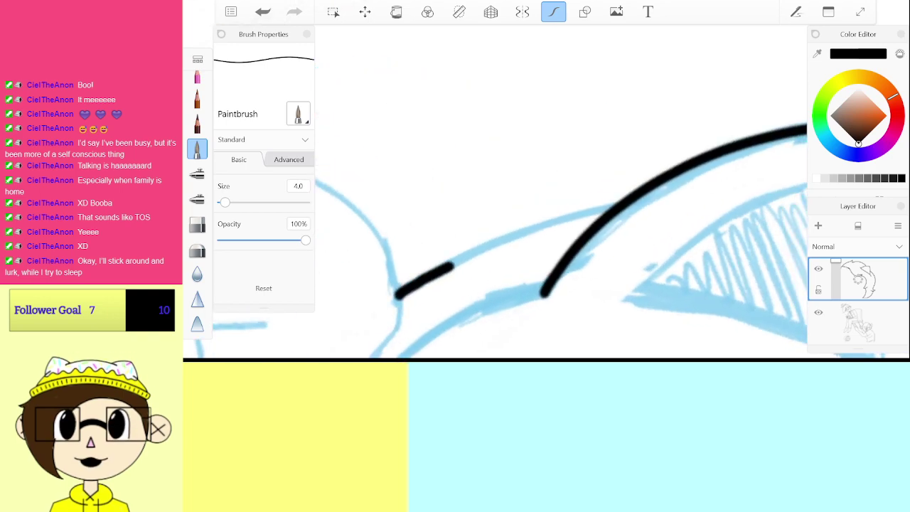
left_click_drag(575, 220, 622, 206)
scroll(562, 192, "up", 1)
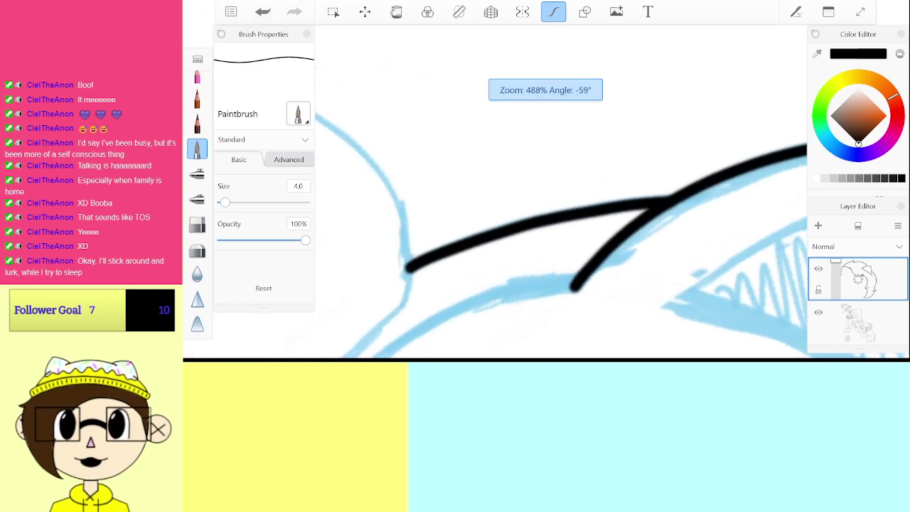
key("ctrl+z")
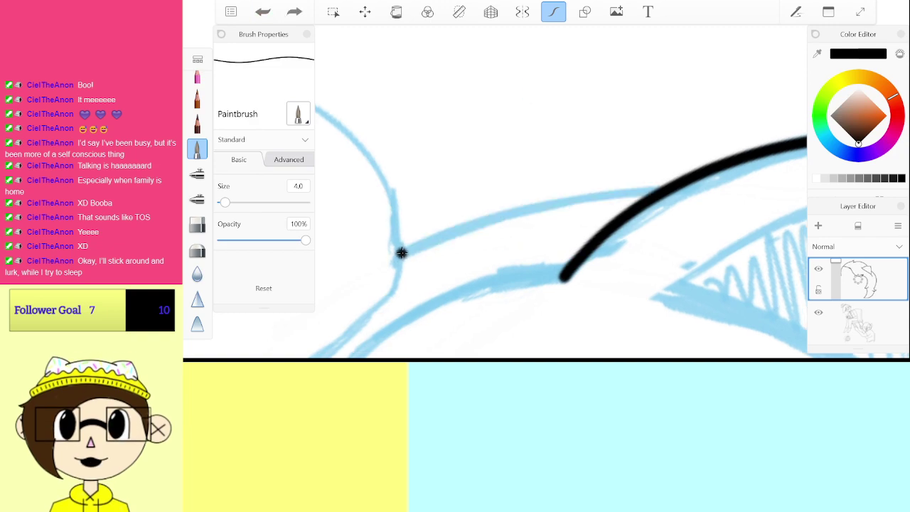
mouse_move(448, 233)
left_mouse_down()
mouse_move(586, 195)
mouse_move(661, 186)
left_mouse_up()
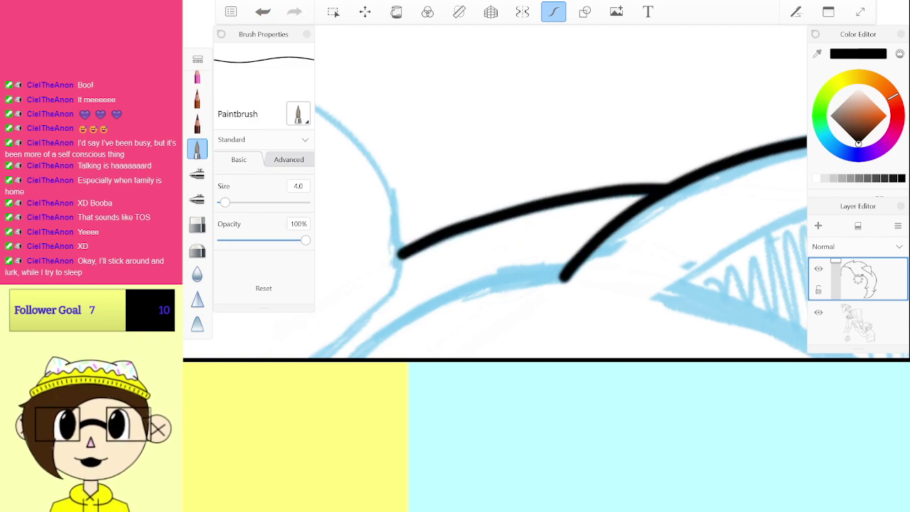
Step: Ink the first part of the outline of the circle with the cross, around where the joining line meets it
scroll(562, 192, "down", 5)
scroll(562, 192, "up", 5)
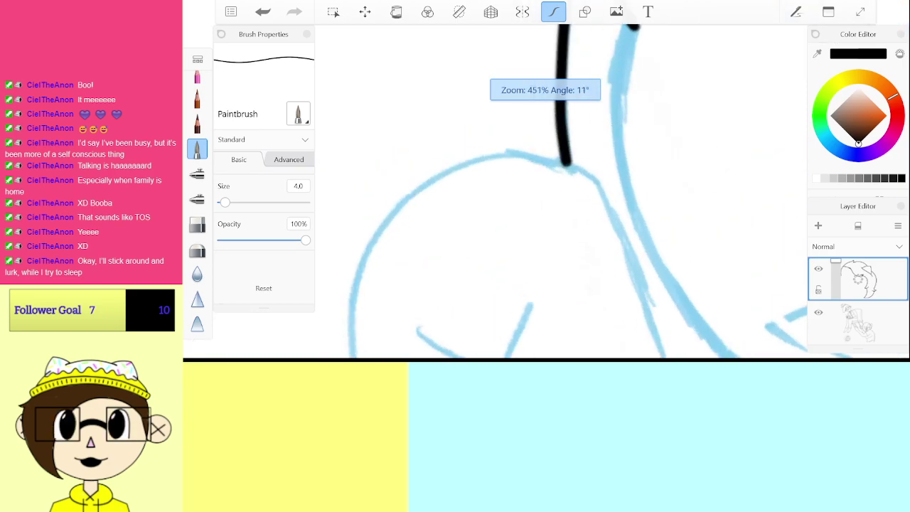
scroll(561, 192, "up", 2)
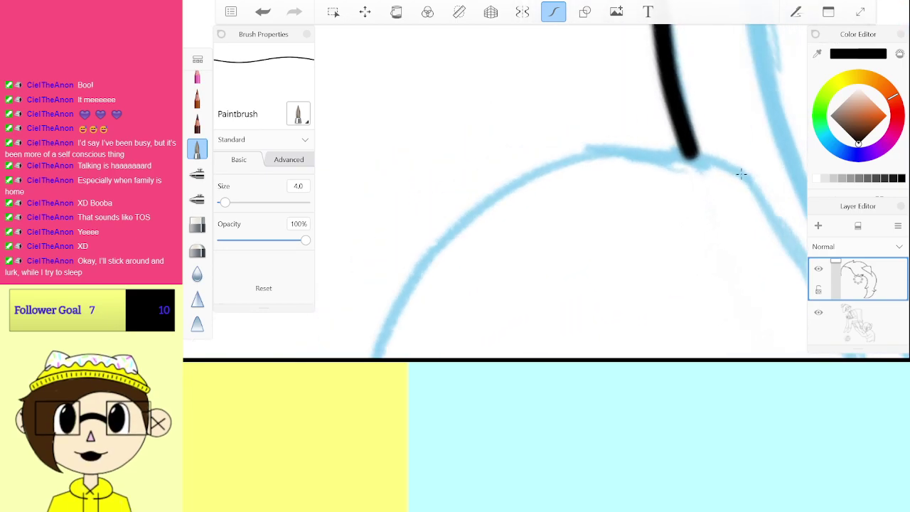
mouse_move(746, 177)
left_mouse_down()
mouse_move(665, 154)
mouse_move(577, 163)
mouse_move(485, 211)
mouse_move(382, 341)
mouse_move(463, 223)
mouse_move(693, 153)
left_mouse_up()
key("ctrl+z")
key("ctrl+z")
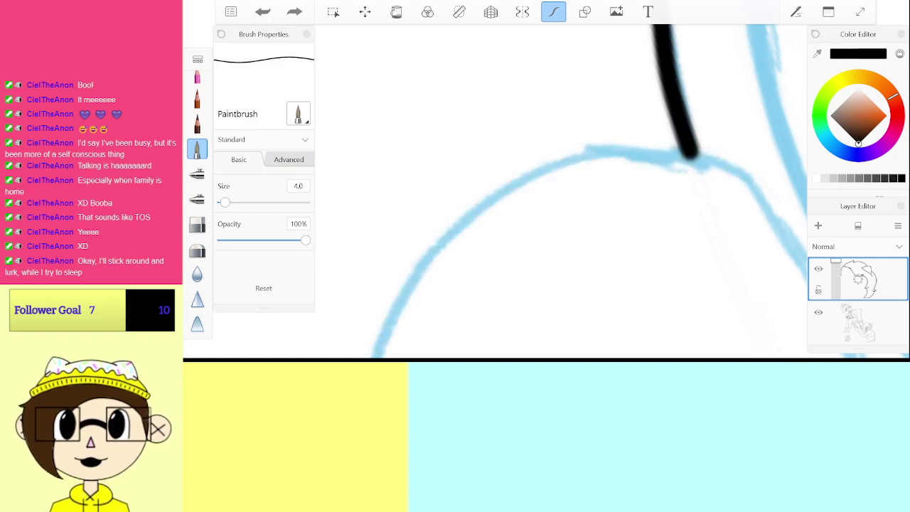
mouse_move(745, 173)
left_mouse_down()
mouse_move(561, 155)
mouse_move(431, 250)
mouse_move(393, 307)
mouse_move(524, 138)
mouse_move(680, 106)
mouse_move(784, 152)
left_mouse_up()
mouse_move(340, 327)
left_mouse_down()
mouse_move(414, 232)
mouse_move(547, 154)
mouse_move(675, 136)
mouse_move(809, 163)
left_mouse_up()
mouse_move(337, 338)
left_mouse_down()
mouse_move(551, 146)
mouse_move(674, 127)
mouse_move(758, 160)
left_mouse_up()
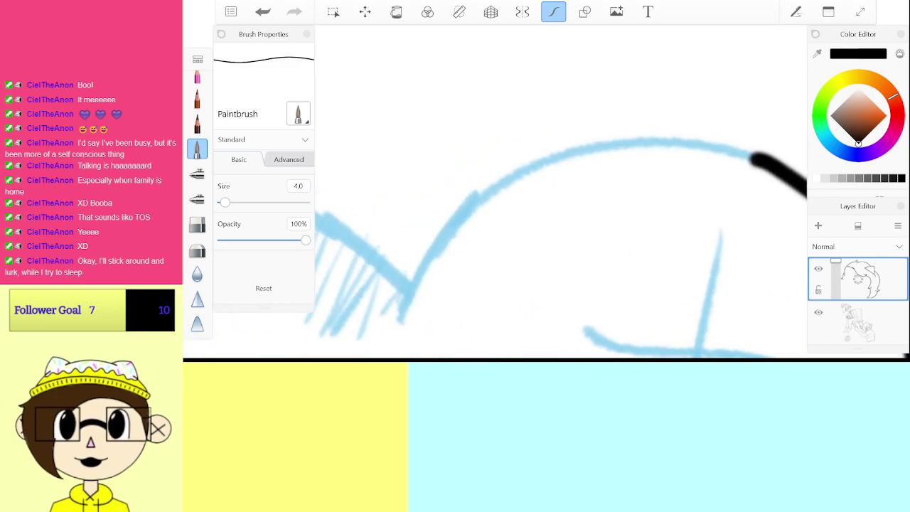
mouse_move(401, 312)
left_mouse_down()
mouse_move(469, 219)
mouse_move(559, 162)
mouse_move(678, 144)
mouse_move(761, 158)
left_mouse_up()
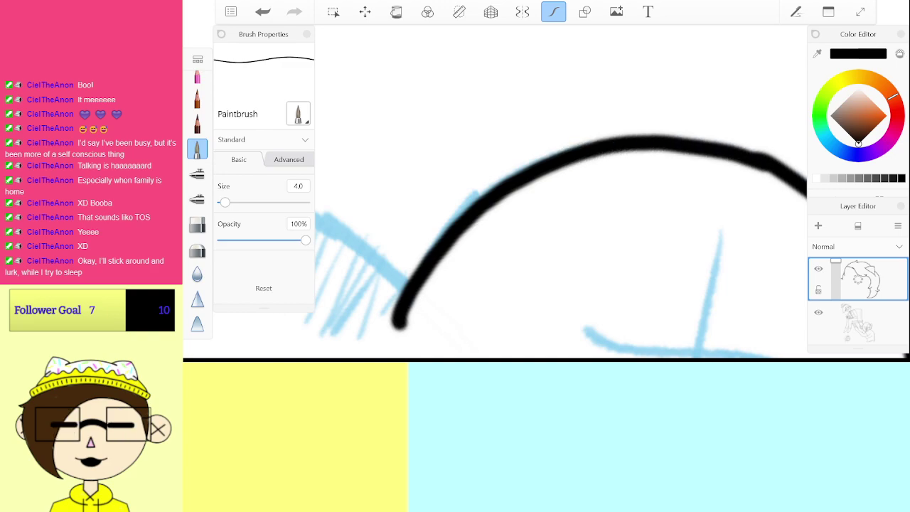
key("ctrl+z")
mouse_move(401, 319)
left_mouse_down()
mouse_move(476, 217)
mouse_move(552, 172)
mouse_move(601, 157)
left_mouse_up()
key("ctrl+z")
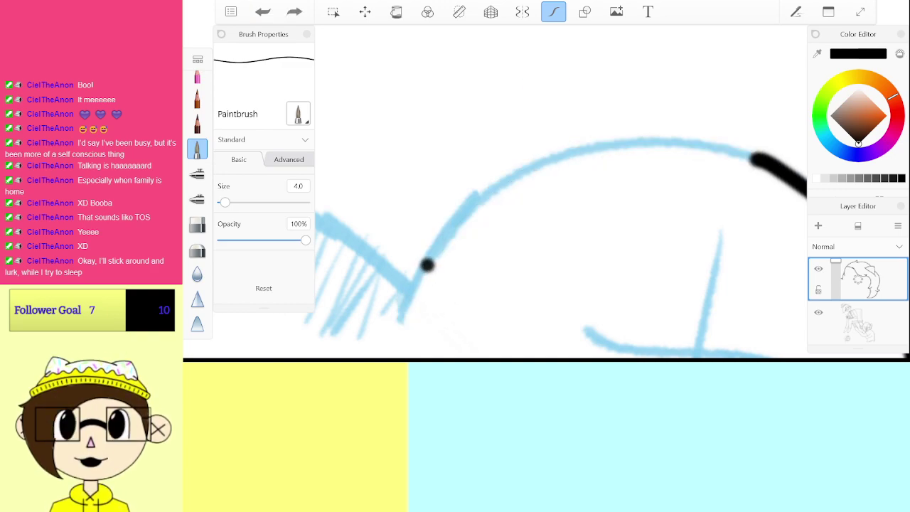
Step: Ink the circle's remaining arc from the existing stroke down to just past the hatched band
mouse_move(427, 265)
left_mouse_down()
mouse_move(476, 209)
mouse_move(539, 168)
mouse_move(616, 146)
mouse_move(681, 142)
left_mouse_up()
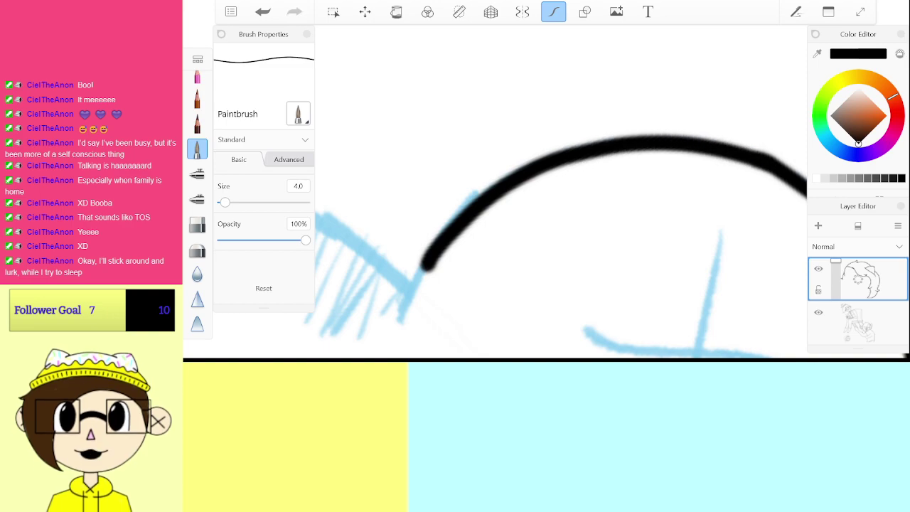
scroll(561, 192, "up", 3)
left_click_drag(469, 235, 640, 188)
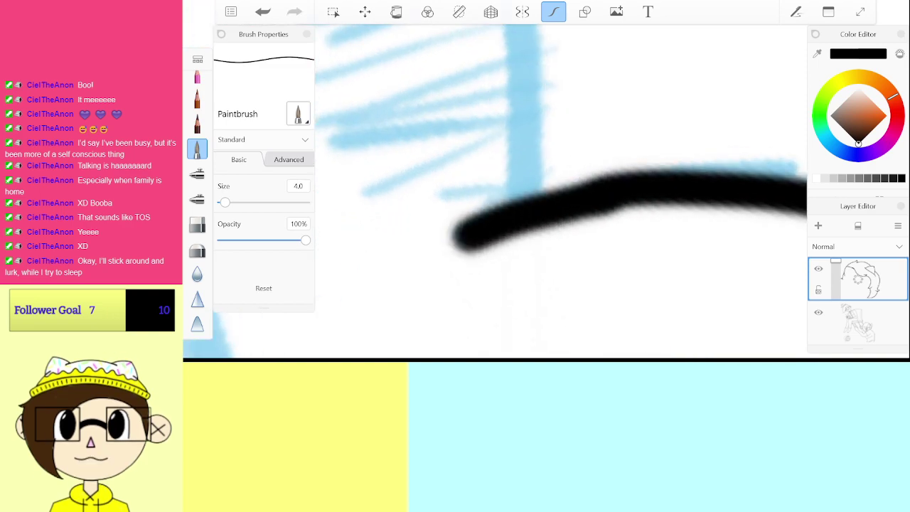
Step: Ink the straight edge of the circle on the side facing the head, following the blue sketch line
scroll(561, 192, "down", 5)
scroll(562, 191, "up", 8)
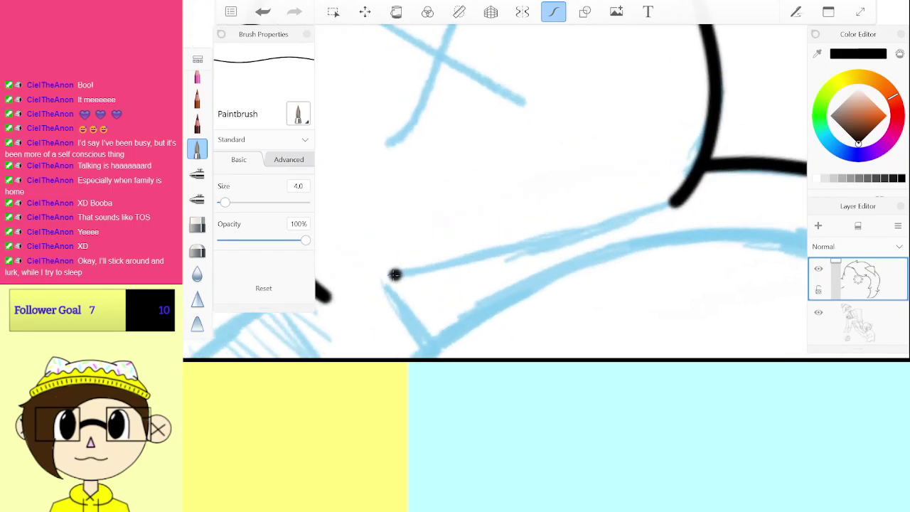
left_click_drag(391, 273, 519, 245)
left_click_drag(644, 213, 675, 203)
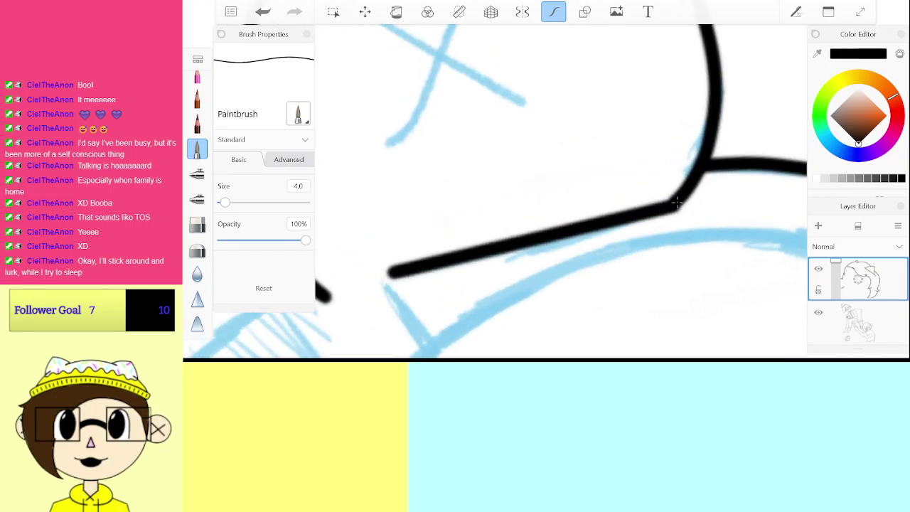
scroll(561, 192, "down", 5)
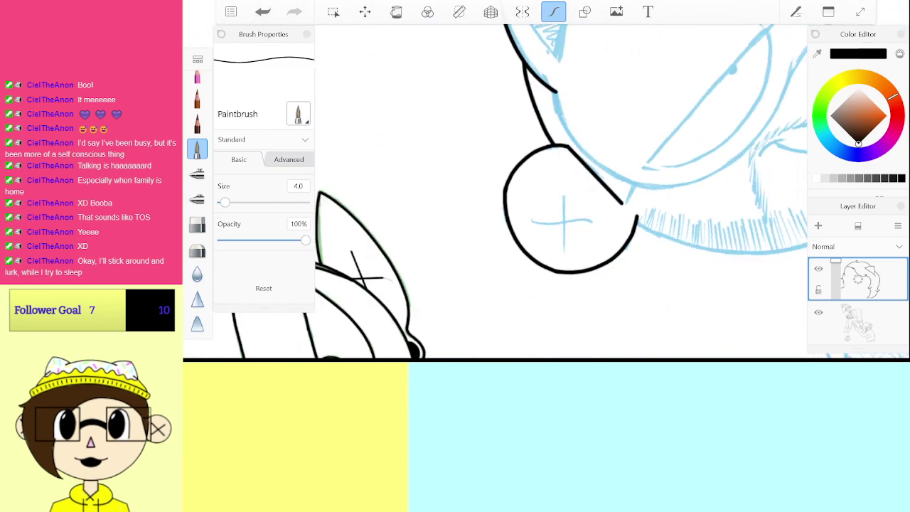
Step: Redraw the circle's straight edge facing the head and ink the short line linking its end to the mask outline
key("ctrl+z")
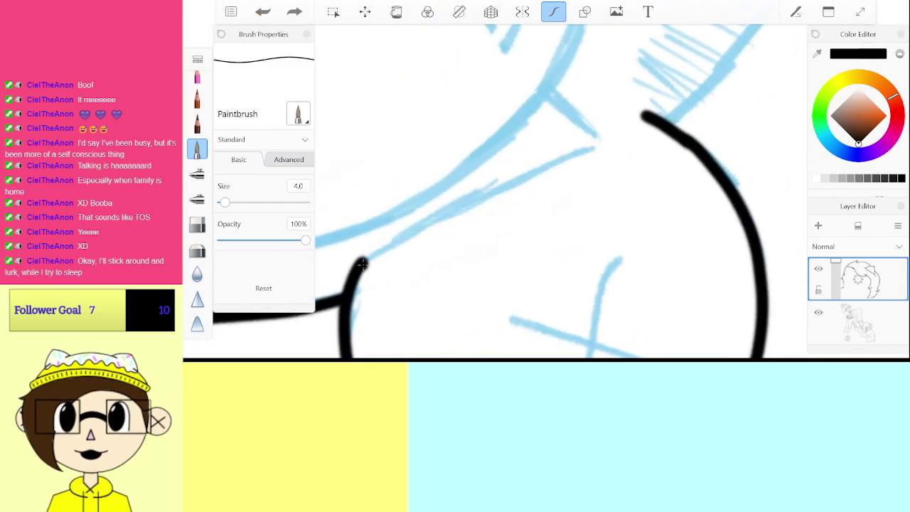
mouse_move(355, 269)
left_mouse_down()
mouse_move(448, 207)
mouse_move(600, 150)
mouse_move(544, 273)
mouse_move(472, 278)
left_mouse_up()
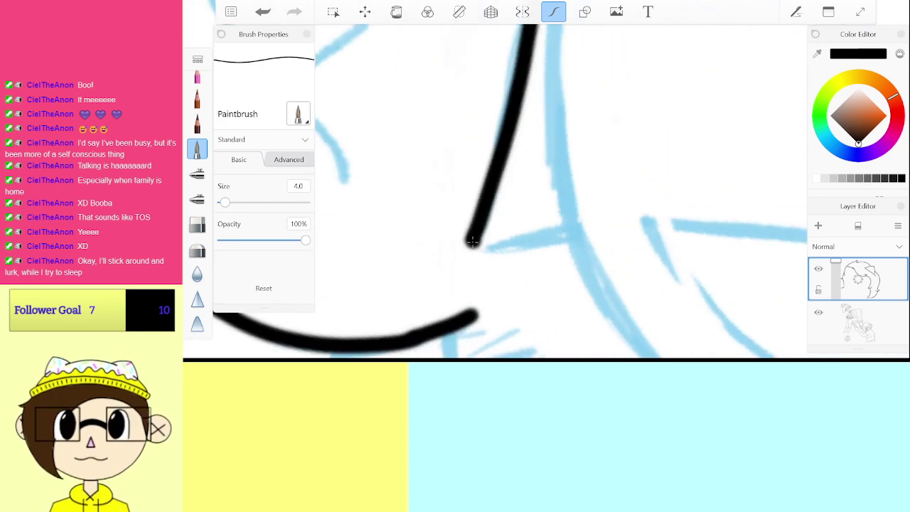
left_click_drag(473, 241, 571, 240)
key("ctrl+z")
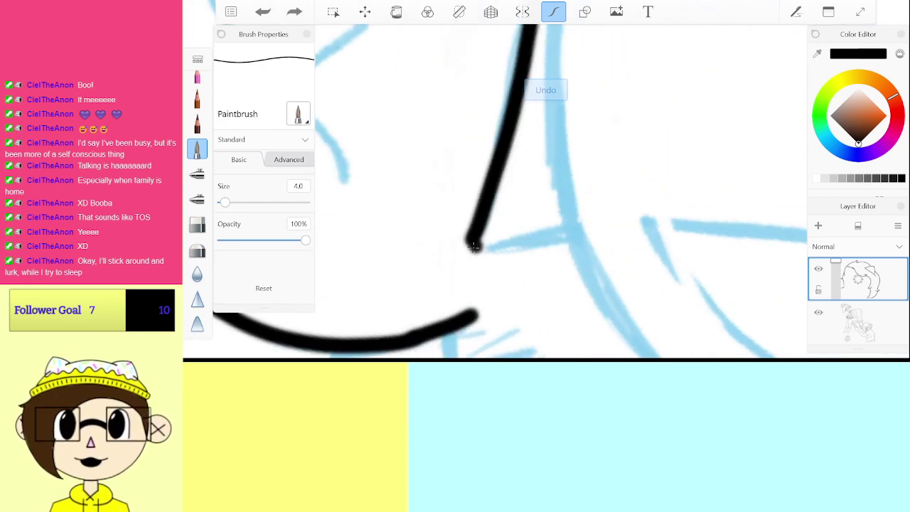
mouse_move(469, 249)
left_mouse_down()
mouse_move(578, 221)
mouse_move(564, 163)
mouse_move(443, 264)
mouse_move(390, 240)
mouse_move(347, 264)
left_mouse_up()
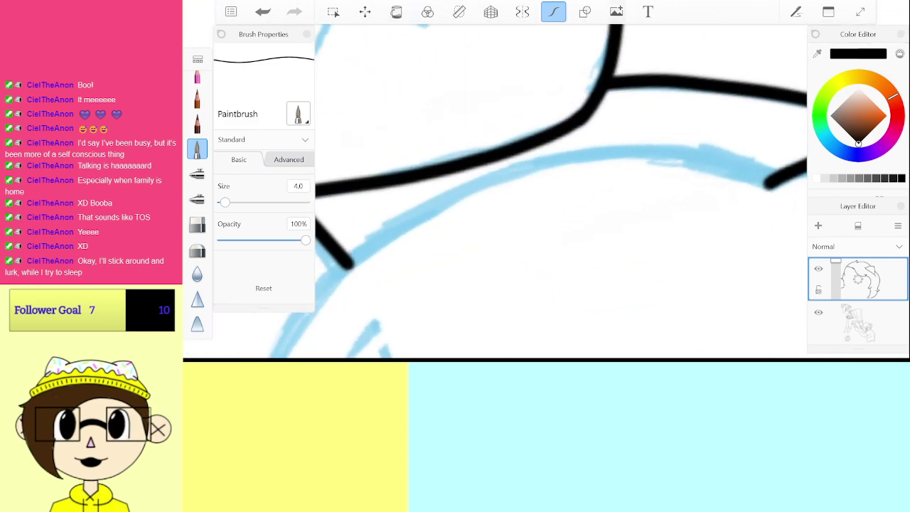
Step: Ink the mask outline beside the circle, from the ear corner to just past the short linking line, redrawing it until smooth
mouse_move(283, 355)
left_mouse_down()
mouse_move(341, 276)
mouse_move(433, 207)
mouse_move(526, 167)
mouse_move(621, 153)
mouse_move(709, 159)
mouse_move(757, 175)
left_mouse_up()
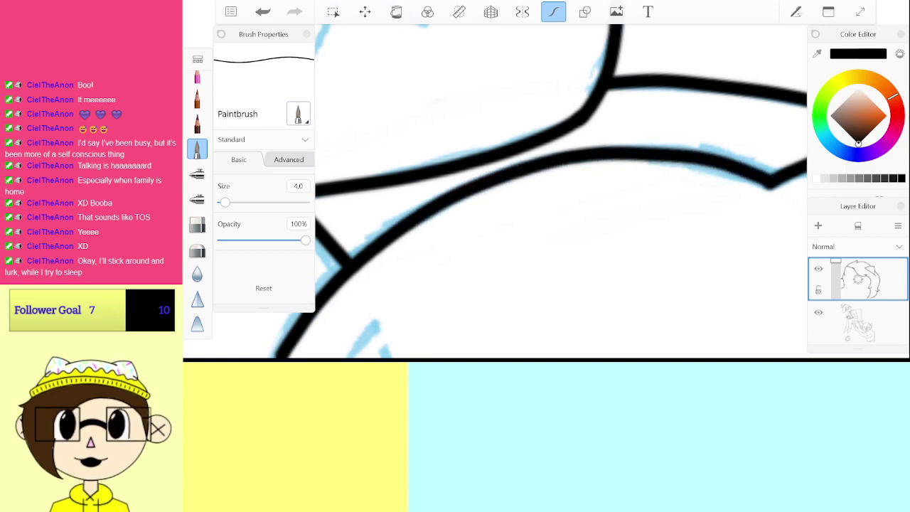
key("ctrl+z")
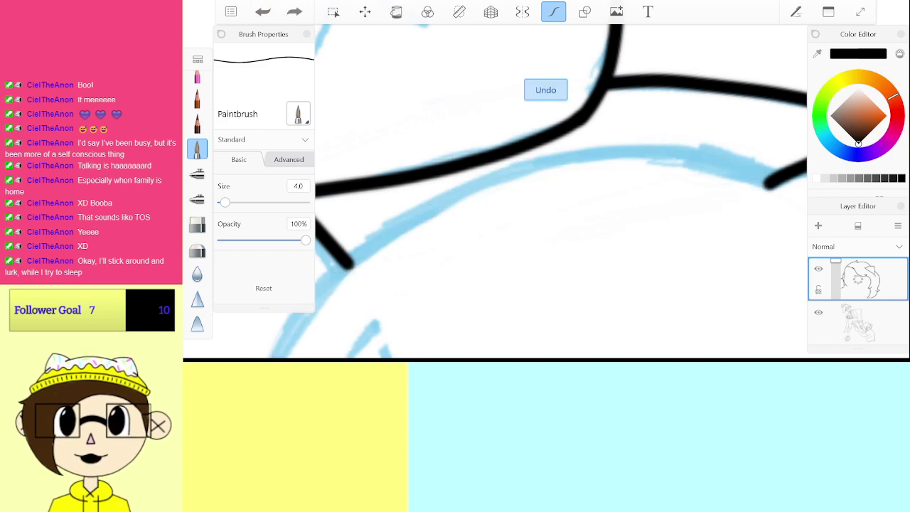
mouse_move(608, 84)
left_mouse_down()
mouse_move(546, 76)
mouse_move(602, 106)
left_mouse_up()
mouse_move(322, 349)
left_mouse_down()
mouse_move(371, 294)
mouse_move(454, 234)
mouse_move(539, 193)
mouse_move(710, 177)
mouse_move(769, 195)
mouse_move(685, 177)
mouse_move(593, 178)
mouse_move(517, 195)
mouse_move(414, 245)
mouse_move(321, 339)
mouse_move(442, 234)
mouse_move(512, 201)
mouse_move(648, 175)
mouse_move(771, 196)
left_mouse_up()
key("ctrl+z")
key("ctrl+z")
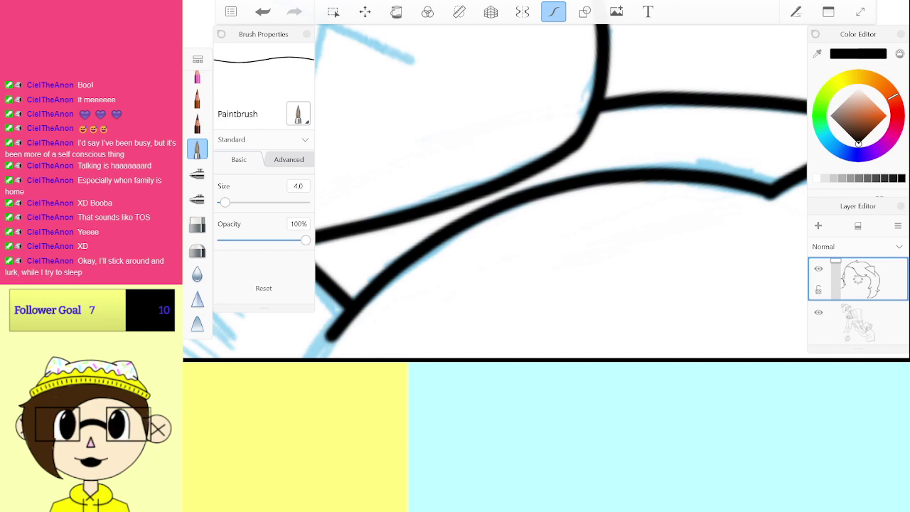
Step: Ink the long arc of the mask outline around the eye nearest the circle, redrawing it until it meets the existing line cleanly
scroll(562, 191, "down", 5)
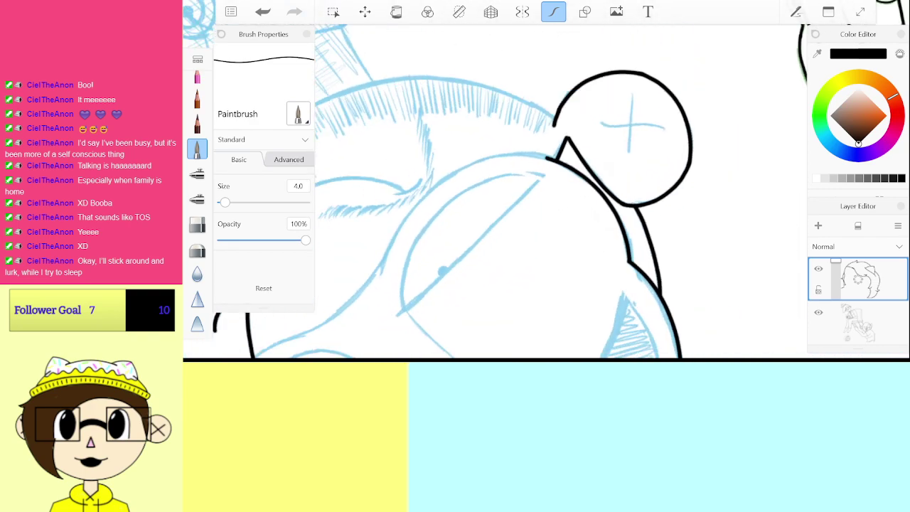
key("ctrl+z")
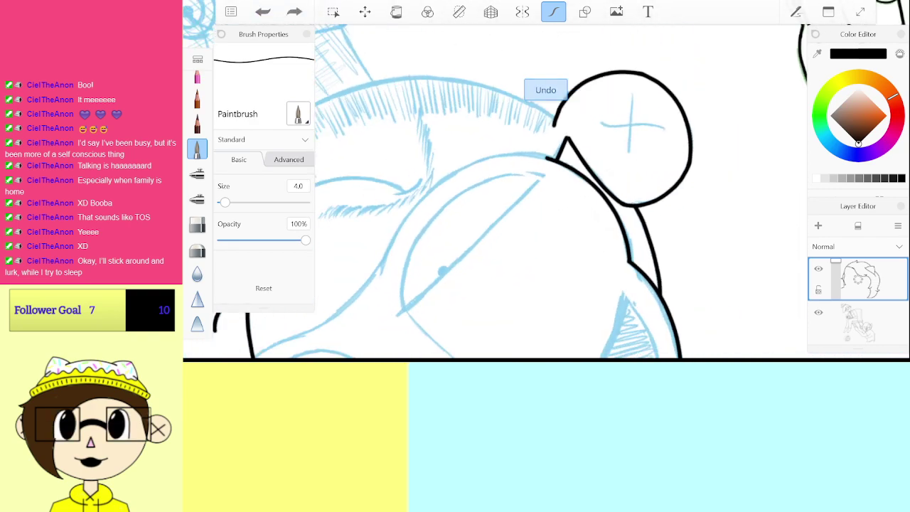
scroll(497, 213, "up", 5)
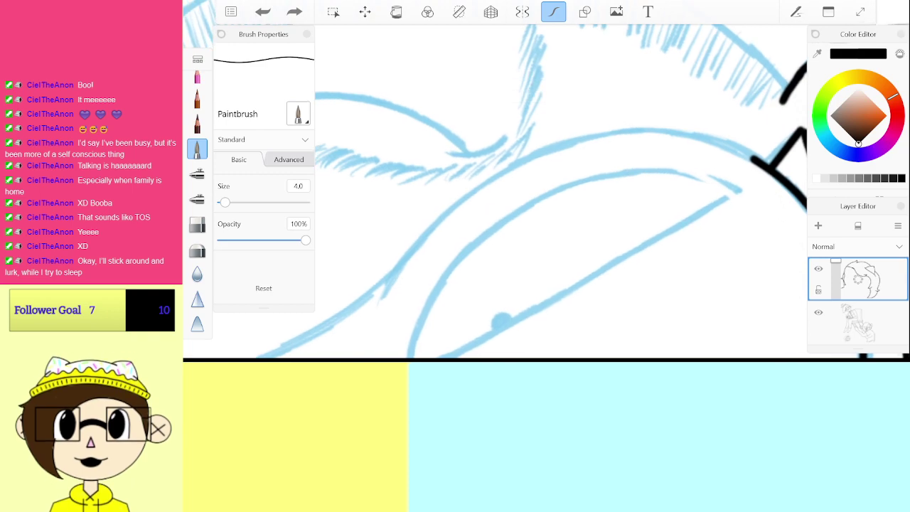
left_click(353, 305)
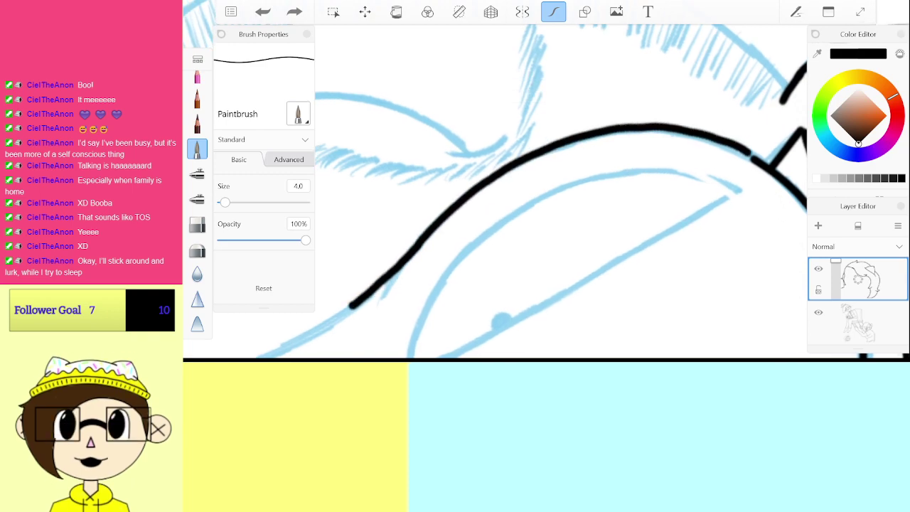
scroll(561, 192, "up", 2)
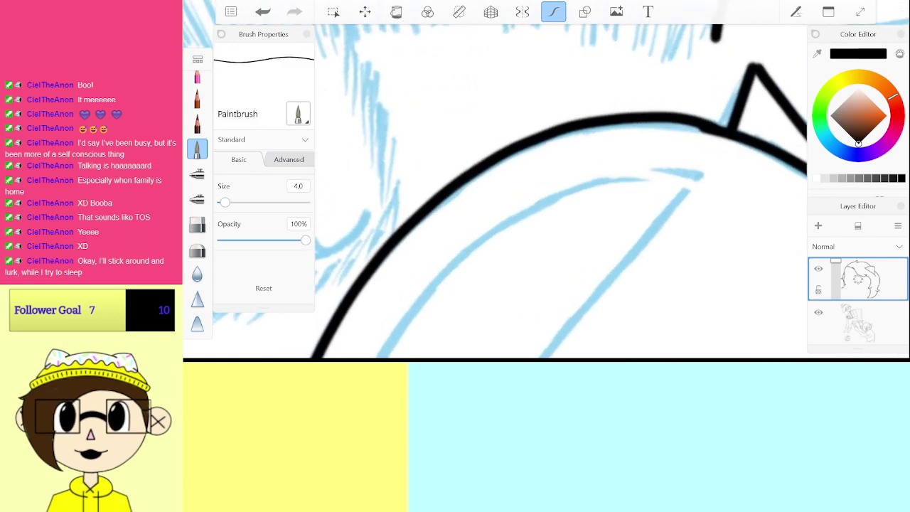
key("ctrl+z")
mouse_move(330, 327)
left_mouse_down()
mouse_move(439, 208)
mouse_move(508, 162)
mouse_move(581, 131)
mouse_move(693, 125)
left_mouse_up()
key("ctrl+z")
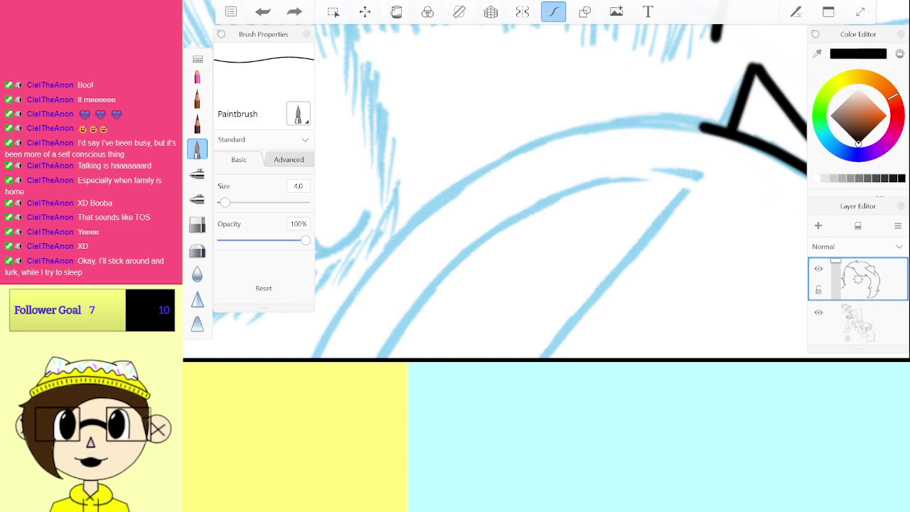
mouse_move(337, 316)
left_mouse_down()
mouse_move(381, 250)
mouse_move(503, 160)
mouse_move(578, 131)
mouse_move(715, 130)
left_mouse_up()
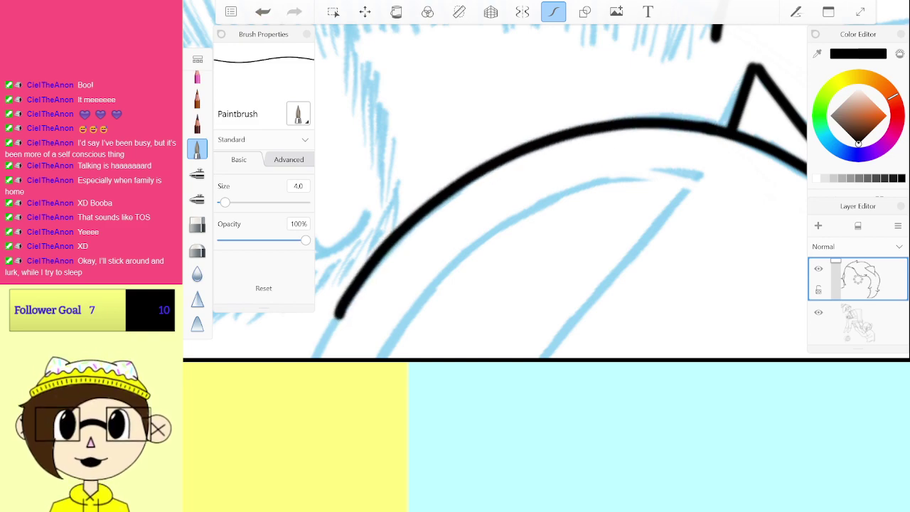
Step: Extend the inked mask outline from the arc's end along the blue line towards the nose bridge, redoing the first stroke
mouse_move(339, 313)
left_mouse_down()
mouse_move(426, 199)
mouse_move(666, 97)
left_mouse_up()
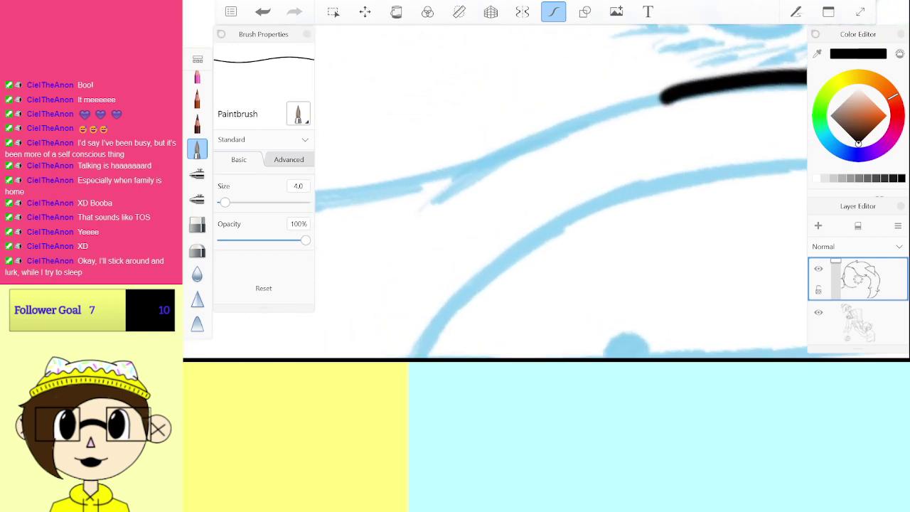
left_click_drag(388, 187, 699, 80)
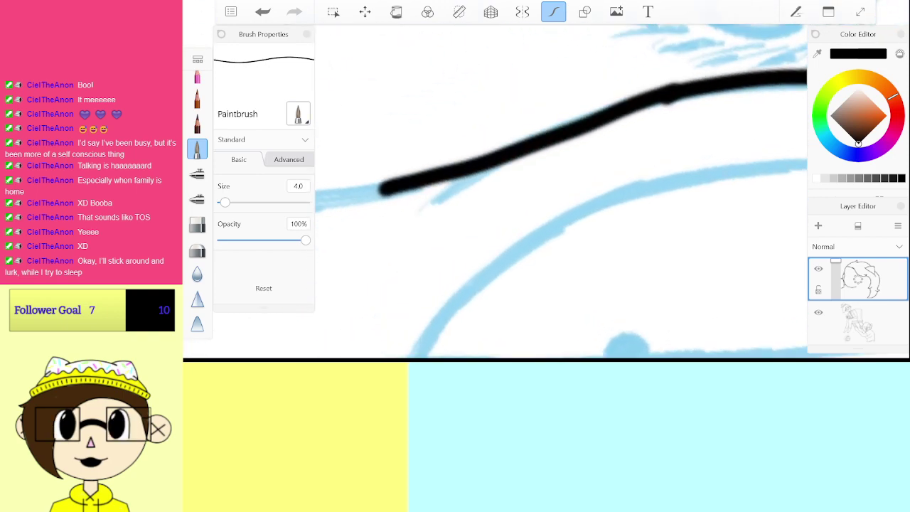
key("ctrl+z")
left_click_drag(362, 191, 523, 151)
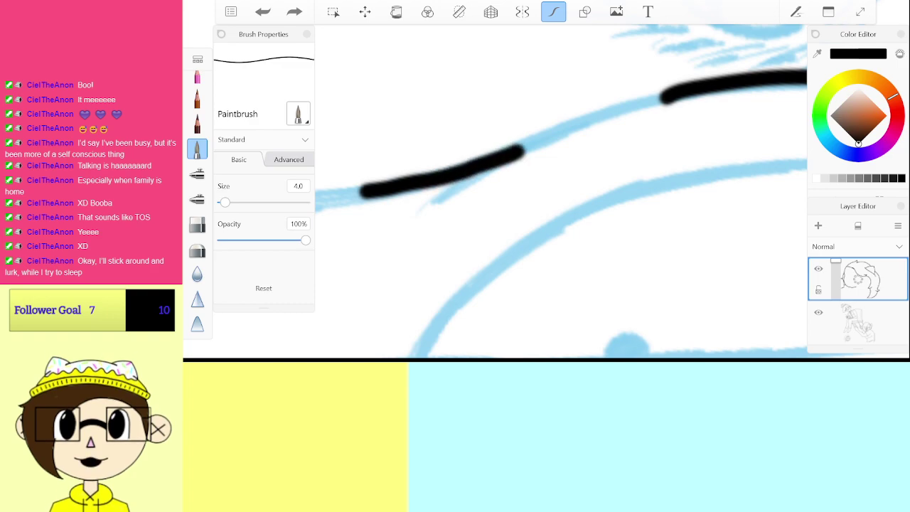
left_click_drag(604, 118, 698, 83)
mouse_move(366, 190)
left_mouse_down()
mouse_move(410, 240)
mouse_move(551, 201)
left_mouse_up()
Step: Ink the mask outline across the nose bridge towards the hair strand covering the second eye
scroll(545, 191, "down", 3)
scroll(546, 192, "up", 5)
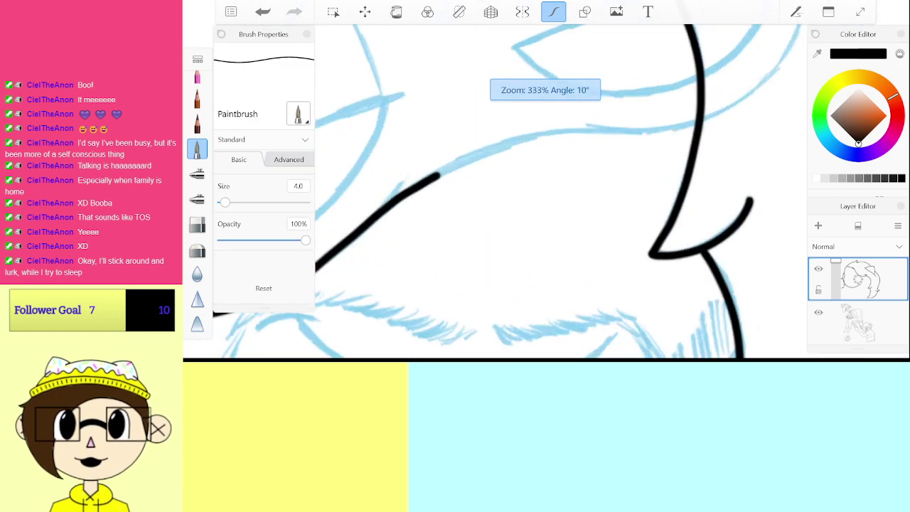
scroll(545, 120, "up", 1)
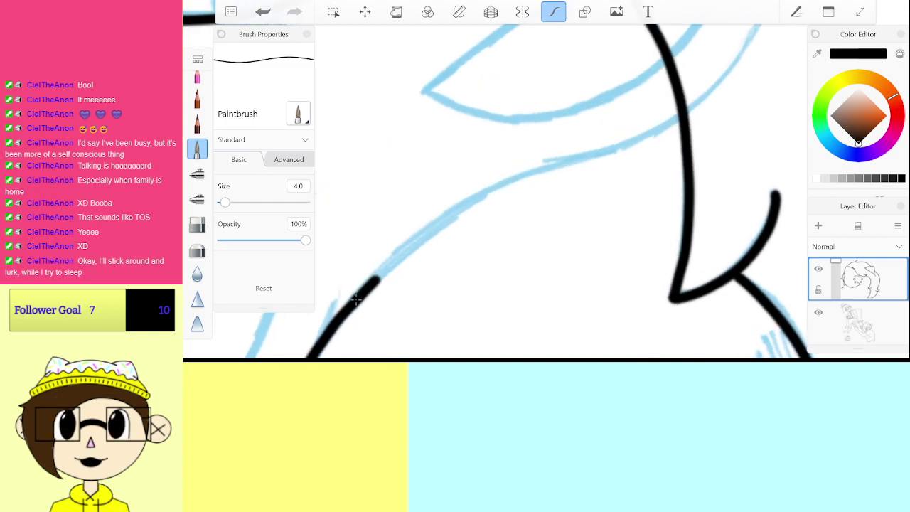
mouse_move(339, 320)
left_mouse_down()
mouse_move(445, 216)
mouse_move(502, 185)
mouse_move(639, 139)
left_mouse_up()
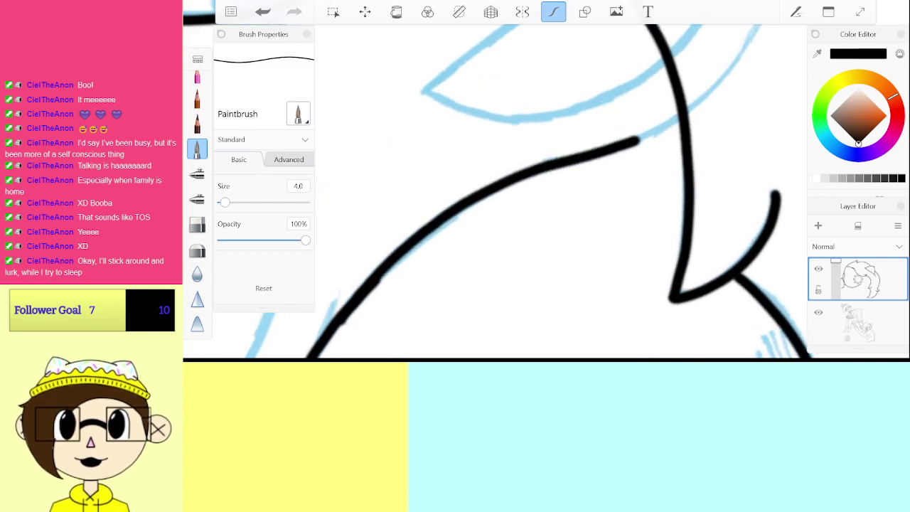
Step: Ink the mask outline around the outer side of the second eye, from the ear base to the hair strand
scroll(546, 192, "down", 5)
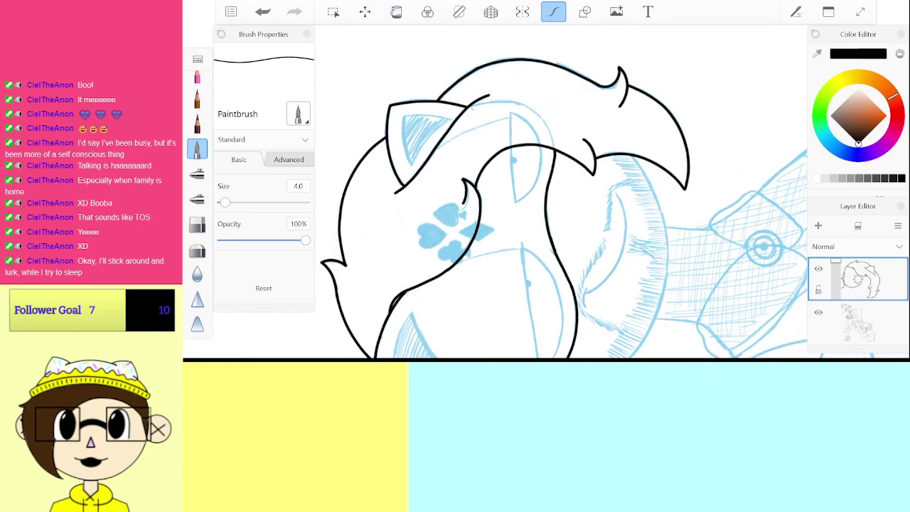
scroll(545, 192, "up", 3)
scroll(527, 178, "up", 5)
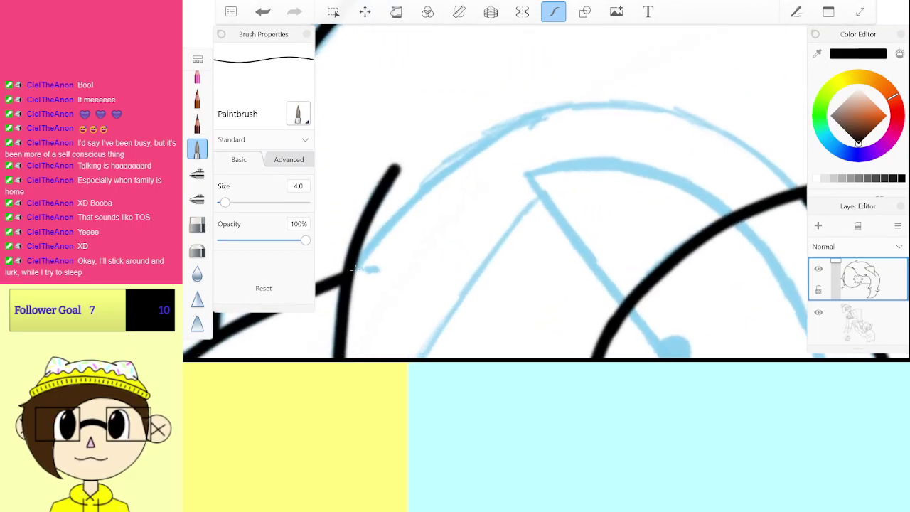
mouse_move(354, 270)
left_mouse_down()
mouse_move(421, 193)
mouse_move(483, 150)
mouse_move(556, 121)
mouse_move(609, 111)
mouse_move(676, 121)
mouse_move(730, 140)
mouse_move(783, 176)
left_mouse_up()
left_click_drag(541, 199, 526, 192)
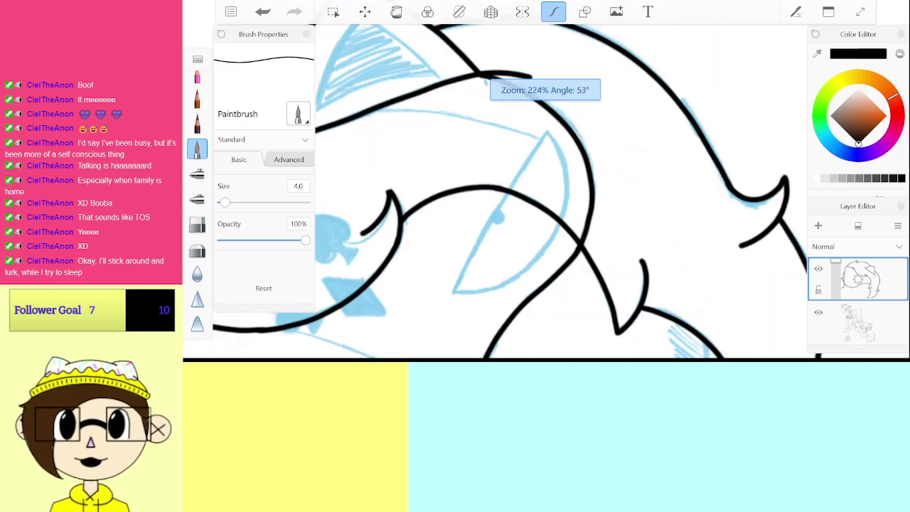
Step: Ink the straight upper lid line of the half-closed eye behind the hair strand, starting at its inner corner
scroll(526, 192, "down", 5)
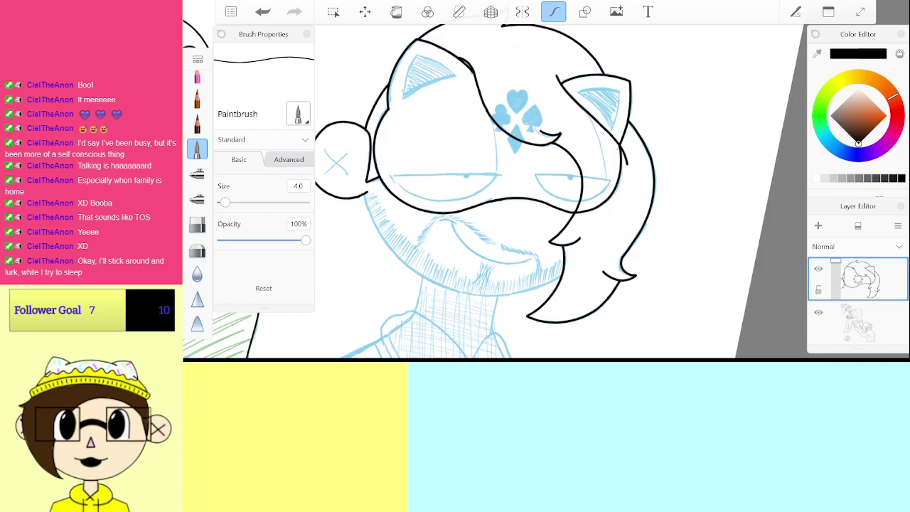
scroll(562, 192, "up", 5)
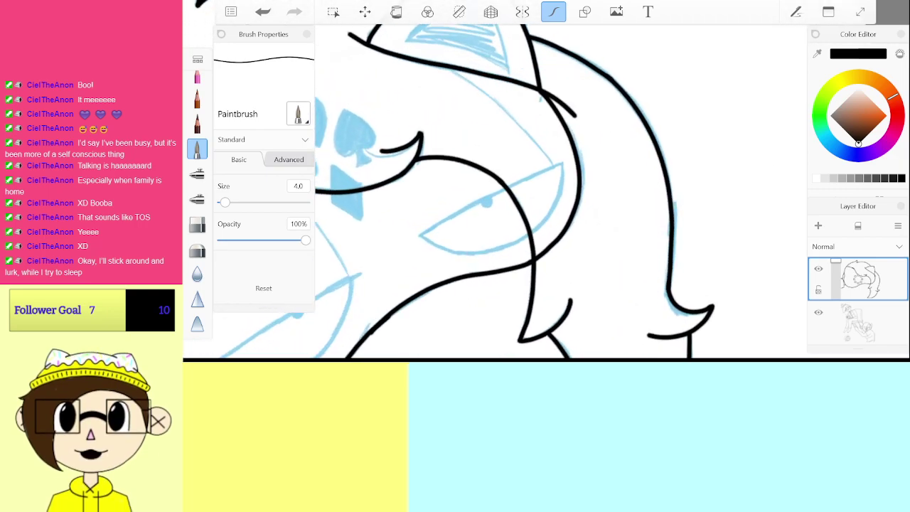
scroll(499, 254, "up", 3)
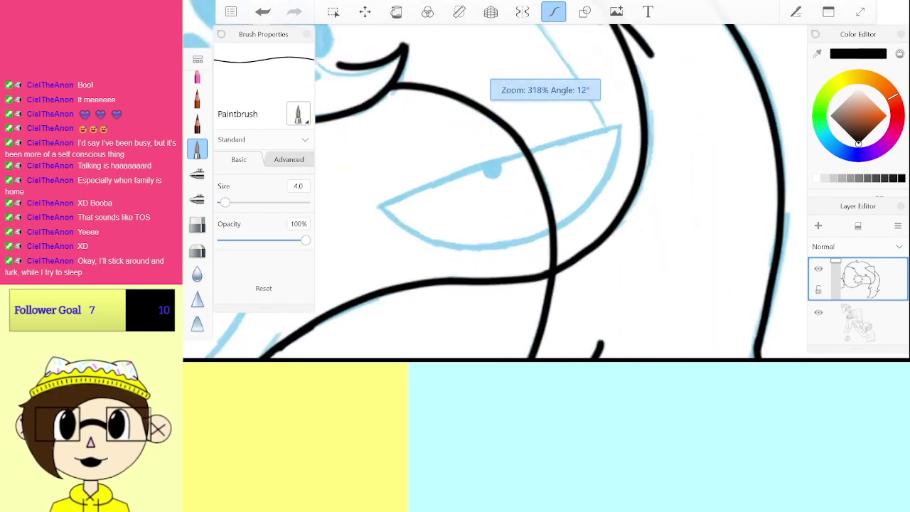
scroll(498, 177, "up", 3)
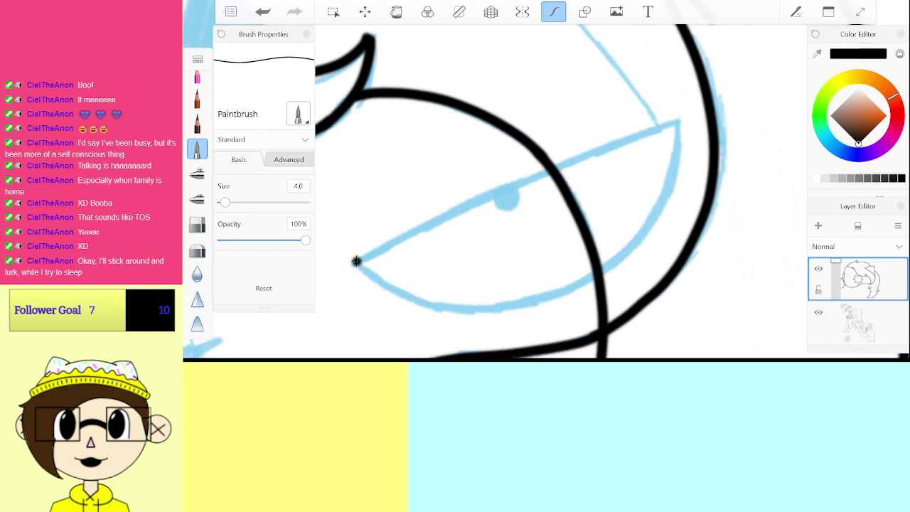
left_click_drag(461, 208, 626, 142)
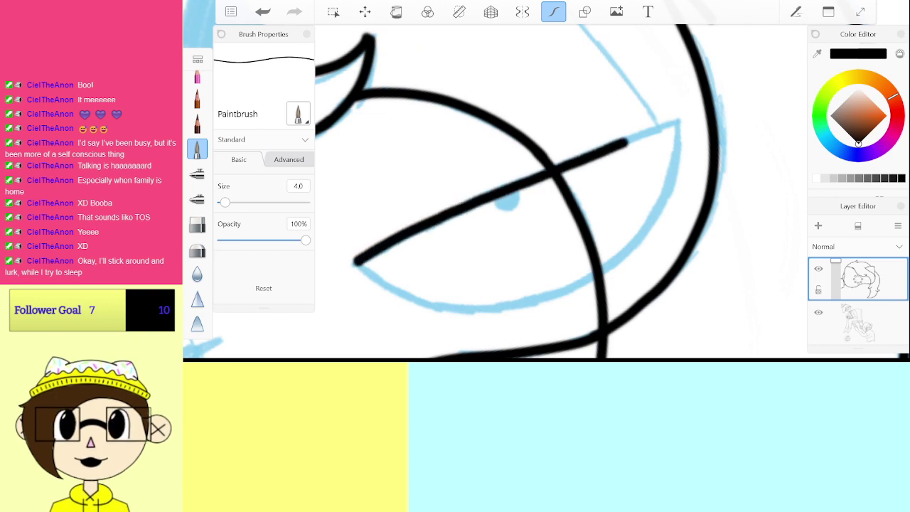
Step: On the lower layer, ink the missing short line joining the hair outline on the red-sketched character with brush size 2.0
scroll(541, 184, "down", 10)
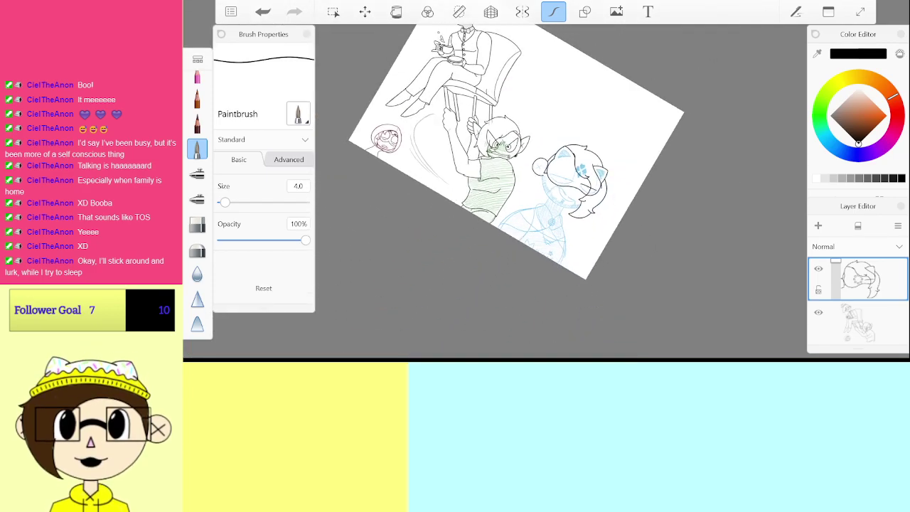
scroll(497, 192, "up", 10)
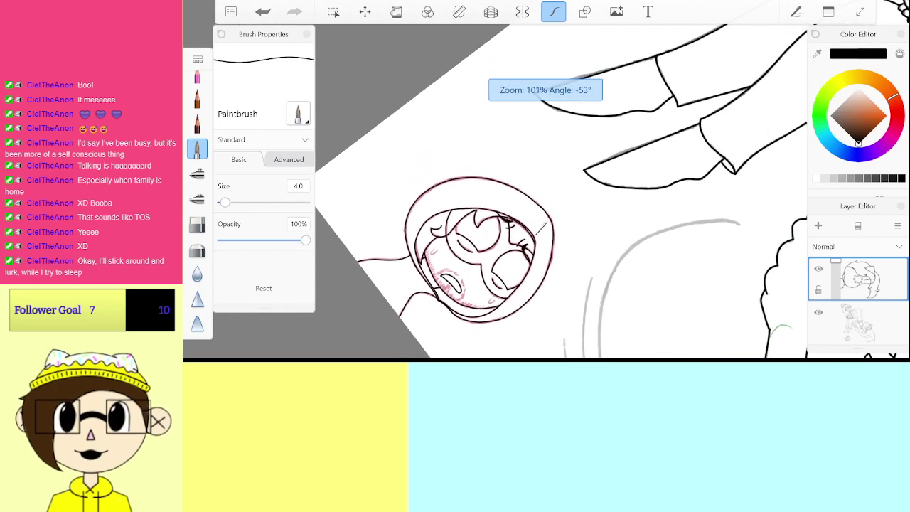
scroll(498, 192, "down", 5)
scroll(498, 192, "up", 10)
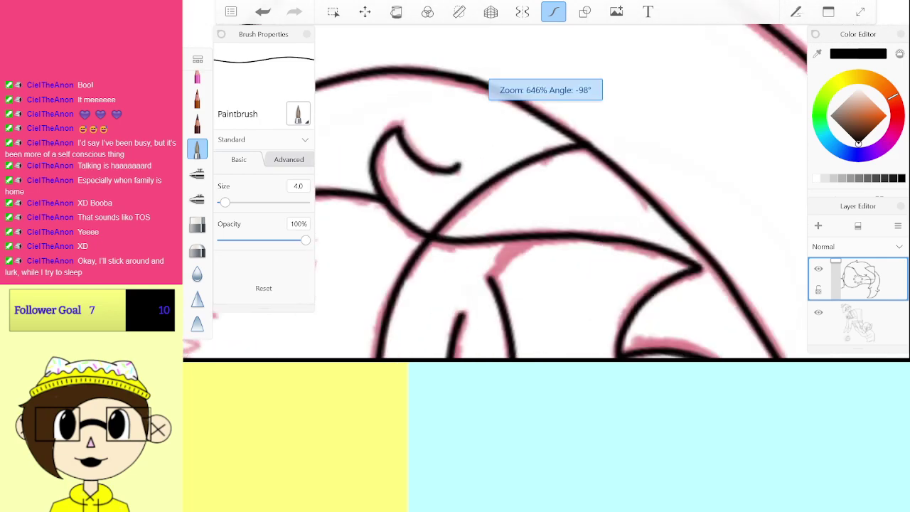
scroll(498, 213, "up", 5)
left_click(298, 186)
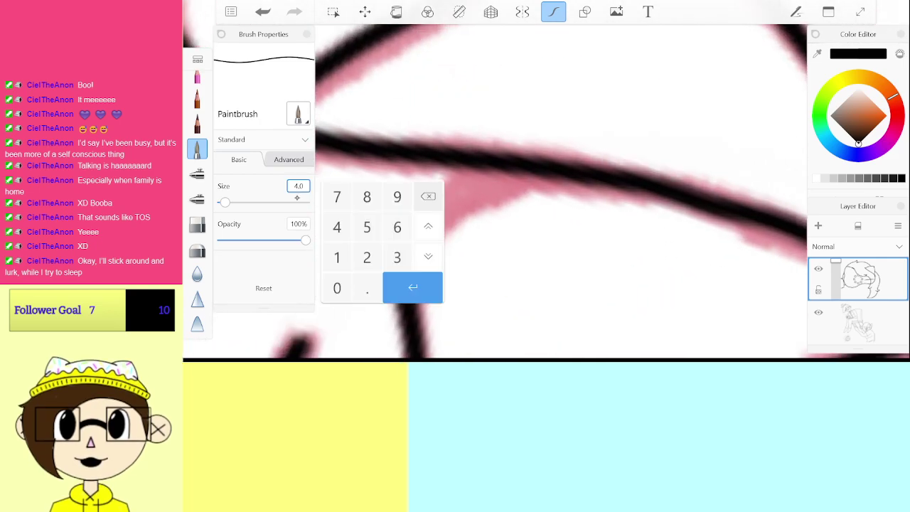
left_click(367, 257)
left_click(413, 281)
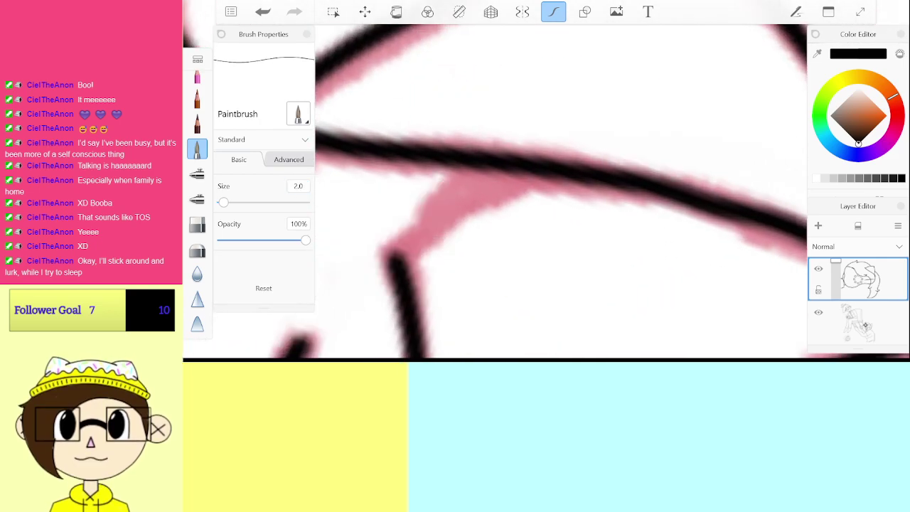
left_click(866, 324)
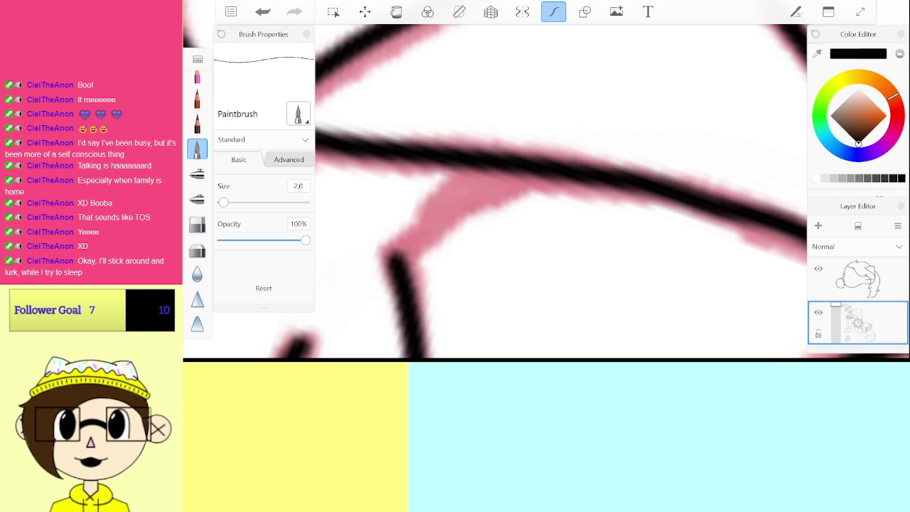
left_click_drag(391, 257, 525, 167)
scroll(527, 171, "down", 10)
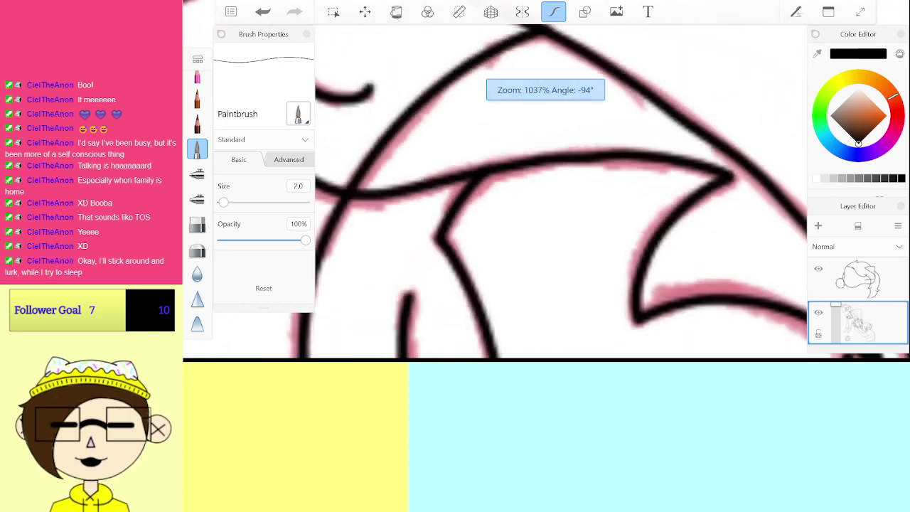
Step: On the upper line art layer, ink the curved lower edge of the half-closed eye behind the hair strand with brush size 4.0
scroll(546, 192, "down", 10)
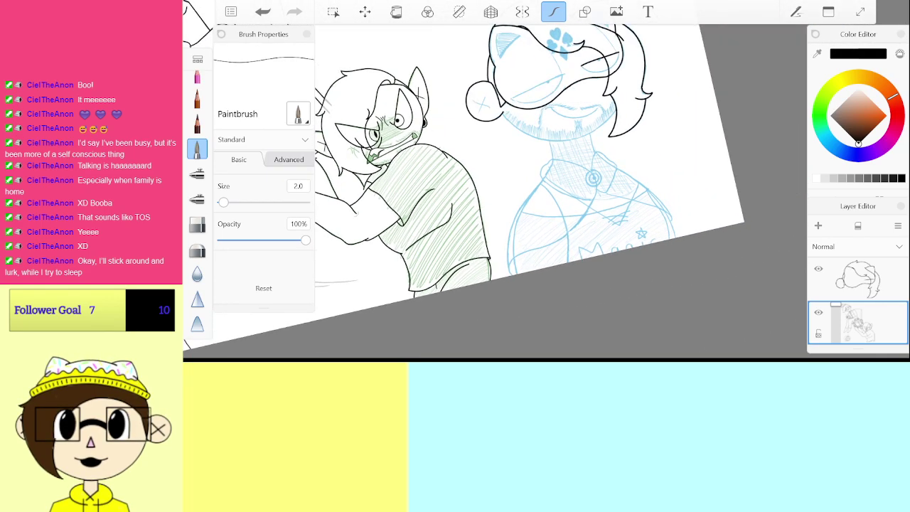
scroll(546, 192, "up", 5)
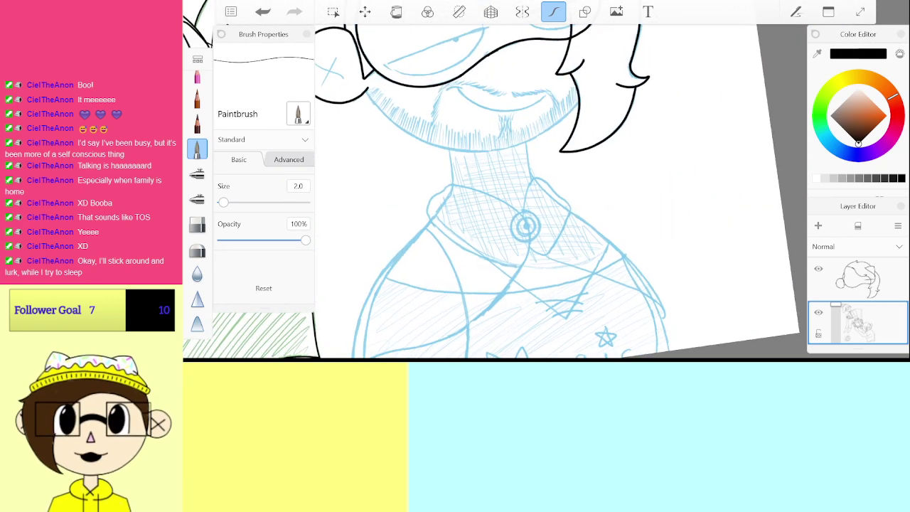
left_click(861, 279)
left_click(306, 187)
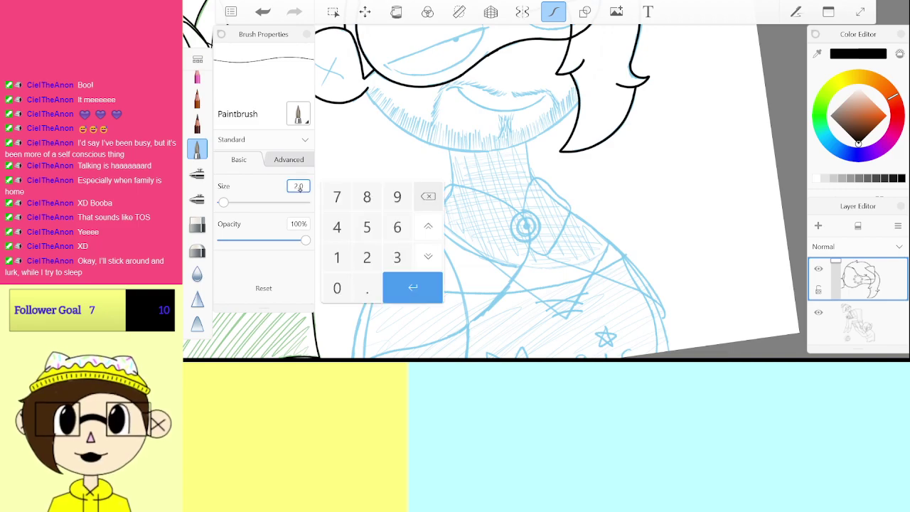
left_click(334, 227)
left_click(415, 286)
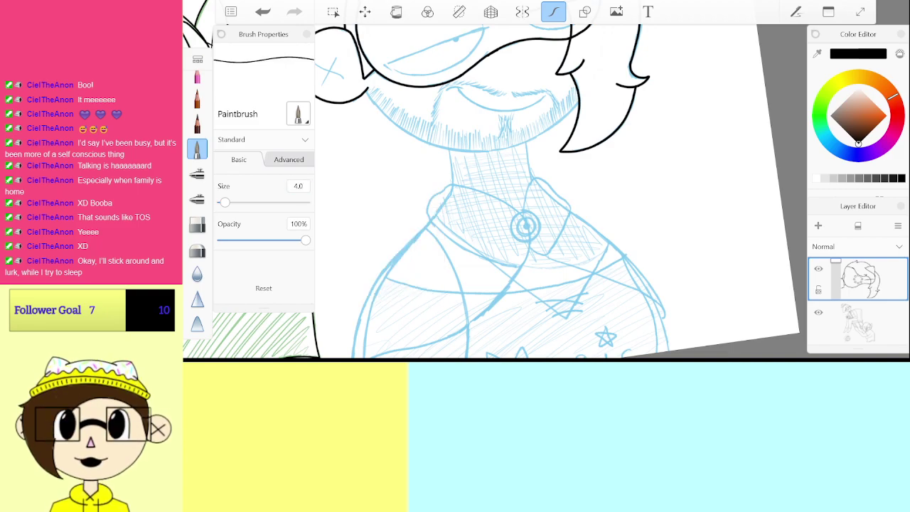
scroll(546, 192, "down", 2)
scroll(546, 192, "up", 3)
scroll(546, 192, "down", 2)
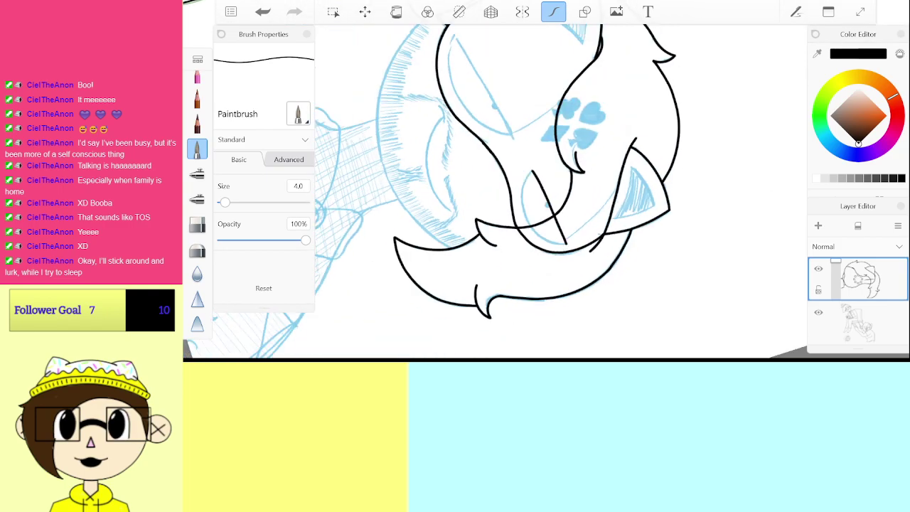
scroll(546, 192, "up", 5)
scroll(562, 192, "up", 5)
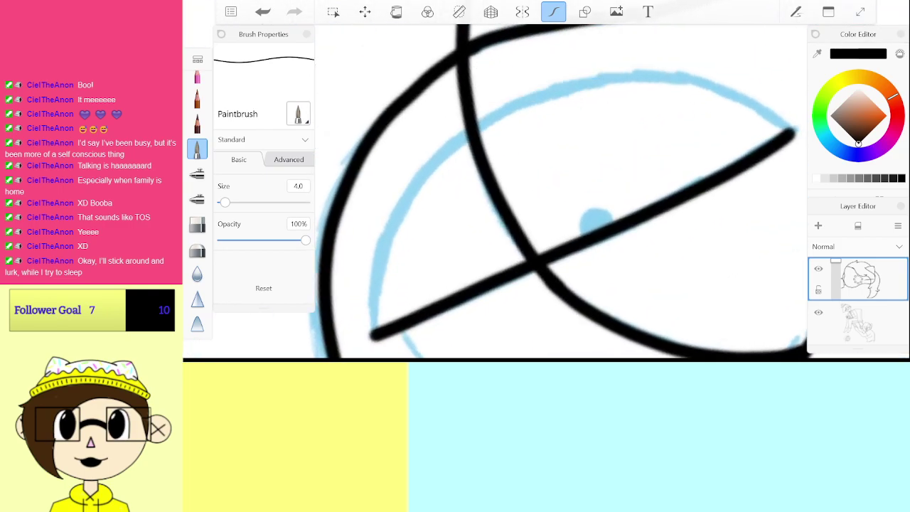
left_click_drag(373, 332, 376, 291)
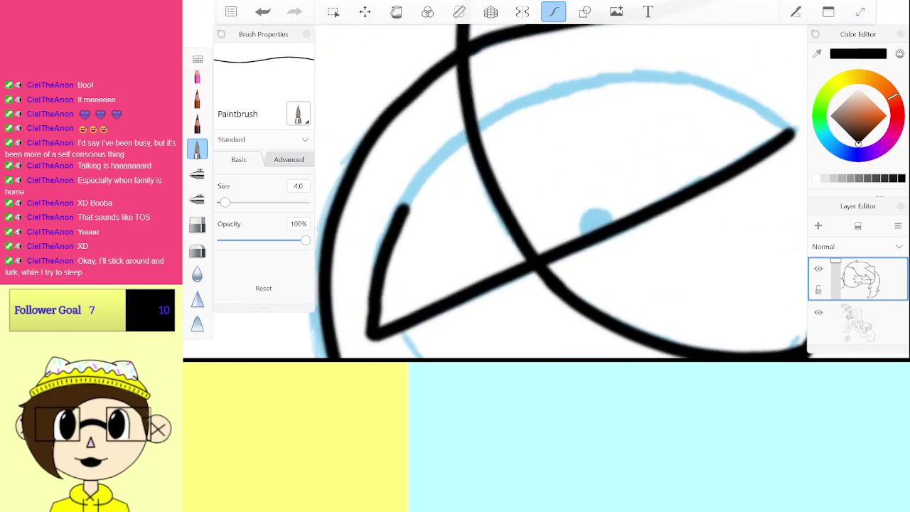
left_click_drag(489, 123, 613, 74)
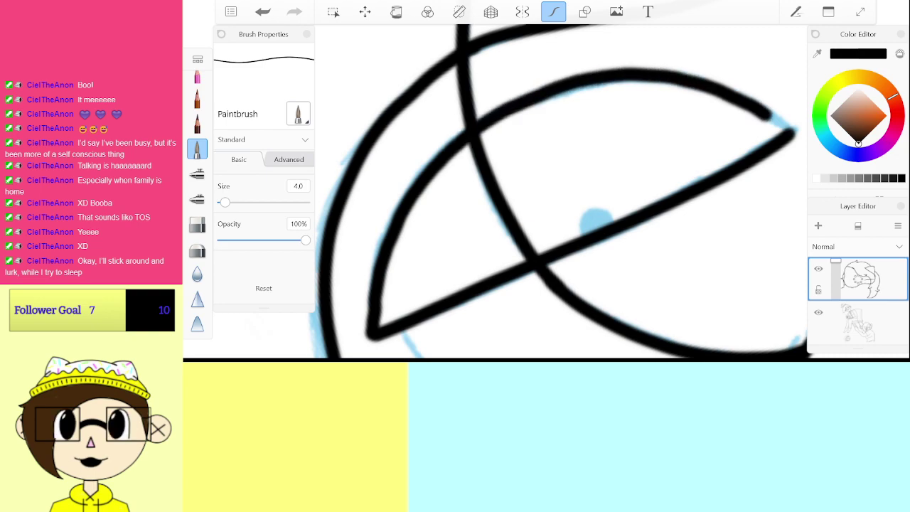
Step: Ink the small pupil as a solid black half-circle against the straight lid line of the eye behind the hair strand
scroll(640, 217, "up", 5)
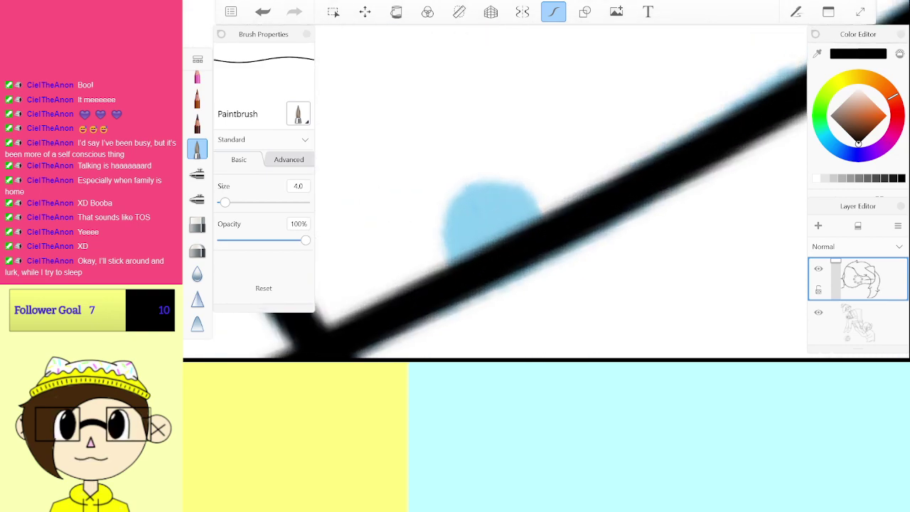
mouse_move(528, 223)
left_mouse_down()
mouse_move(497, 198)
mouse_move(466, 255)
left_mouse_up()
key("ctrl+z")
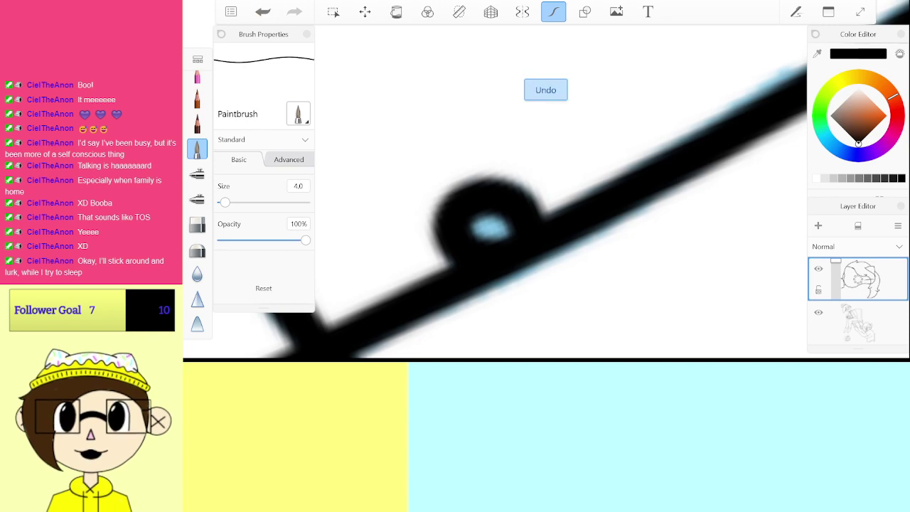
mouse_move(523, 219)
left_mouse_down()
mouse_move(454, 242)
mouse_move(510, 231)
mouse_move(526, 195)
left_mouse_up()
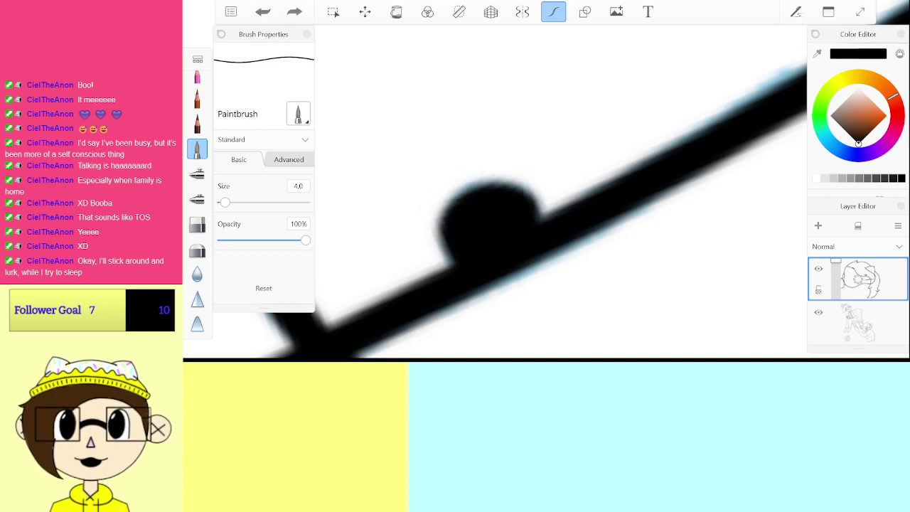
key("ctrl+z")
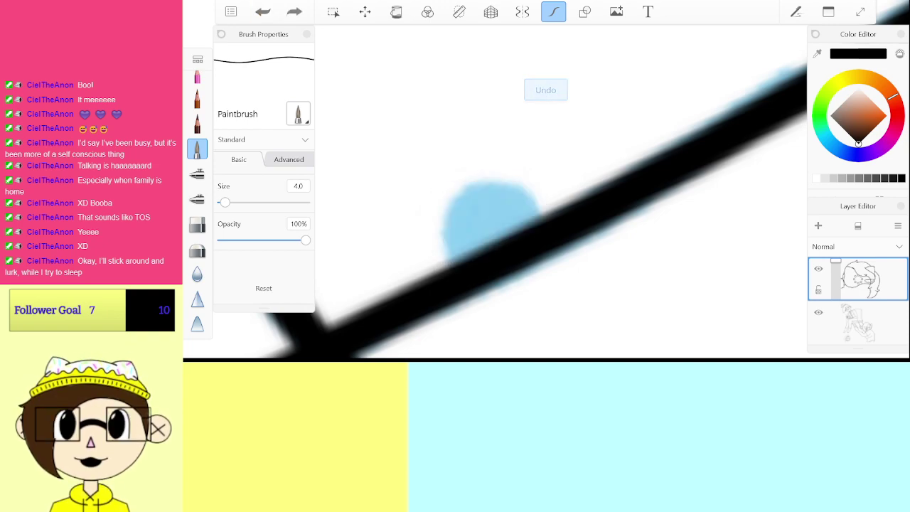
mouse_move(516, 228)
left_mouse_down()
mouse_move(496, 189)
mouse_move(475, 192)
mouse_move(451, 228)
mouse_move(459, 246)
mouse_move(486, 247)
mouse_move(510, 218)
left_mouse_up()
Step: Ink the straight upper lid line of the uncovered half-closed eye from its outer to its inner corner
scroll(541, 213, "down", 10)
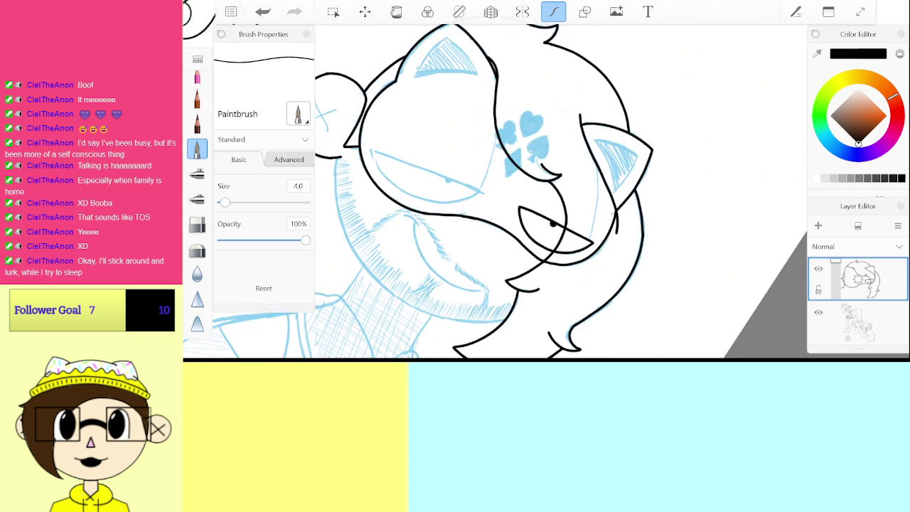
scroll(363, 192, "up", 10)
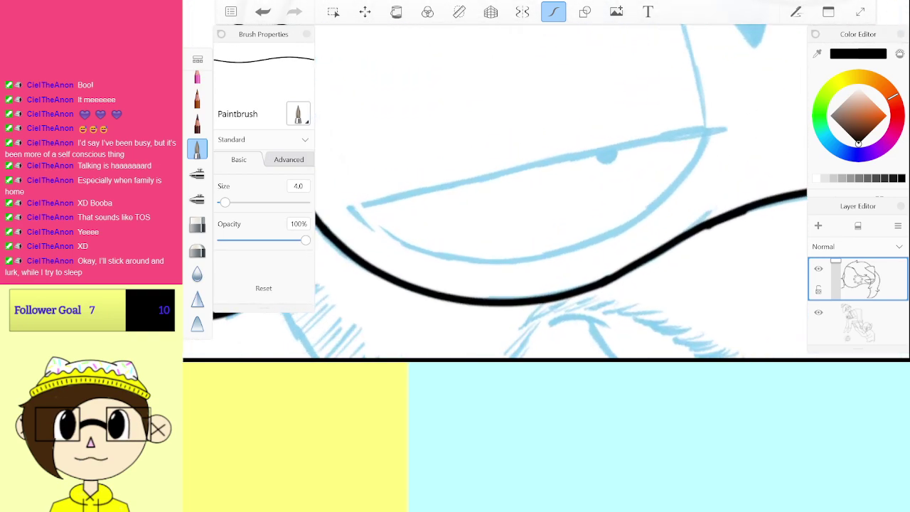
left_click_drag(351, 208, 405, 192)
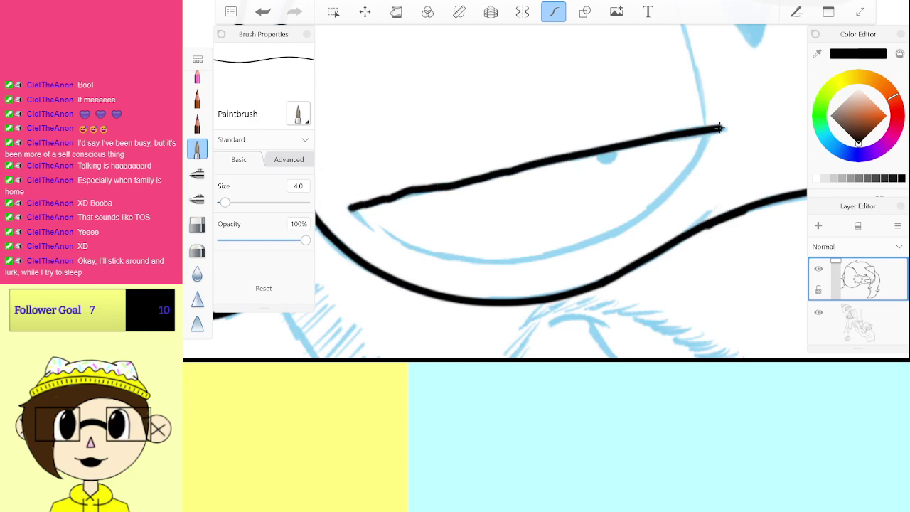
left_click_drag(719, 128, 719, 128)
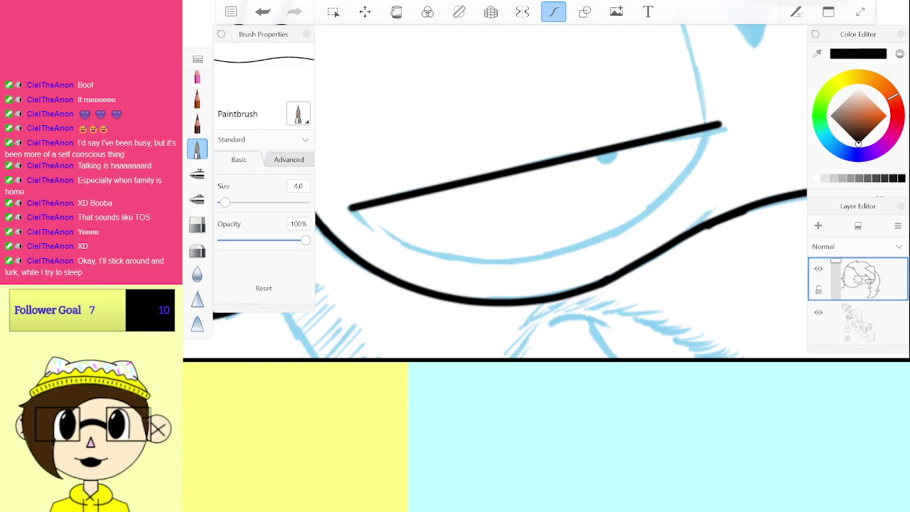
Step: Ink the curved lower edge of the uncovered eye as one smooth arc joining both ends of its lid line
scroll(561, 192, "down", 3)
scroll(562, 192, "up", 5)
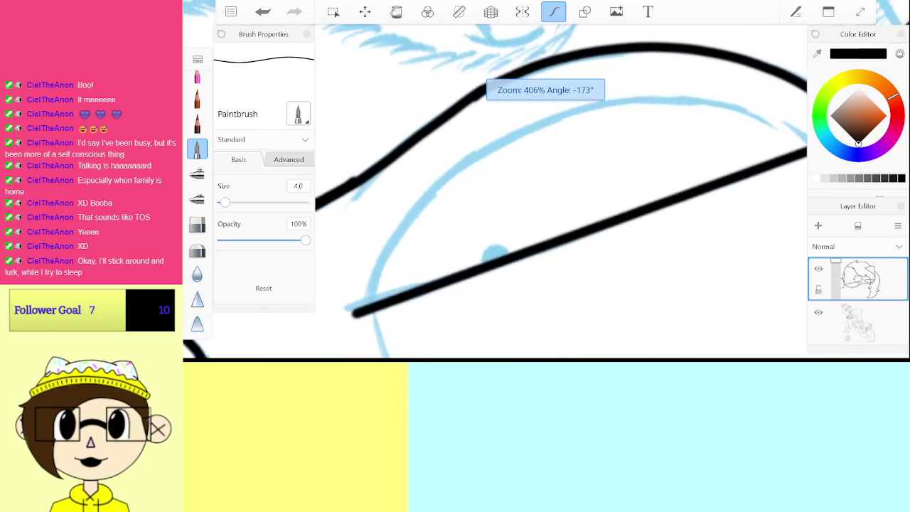
scroll(562, 192, "up", 1)
scroll(561, 192, "down", 1)
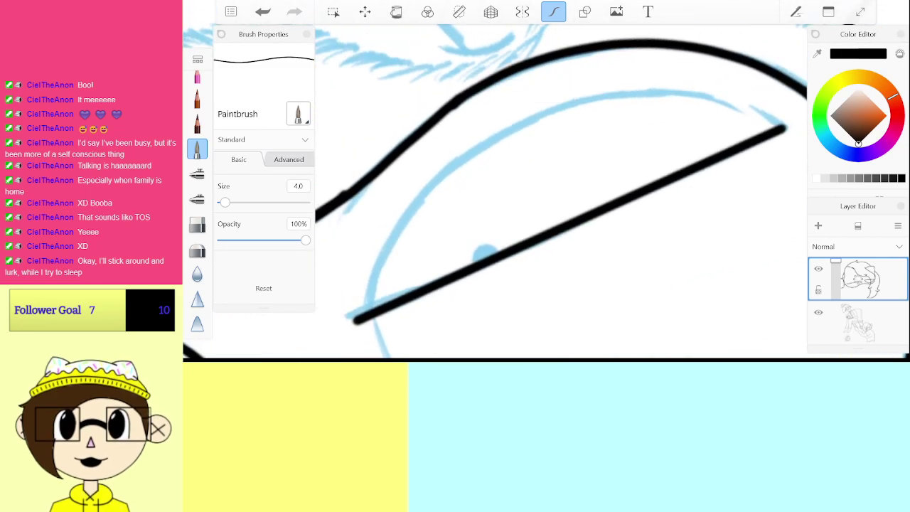
left_click_drag(369, 310, 399, 232)
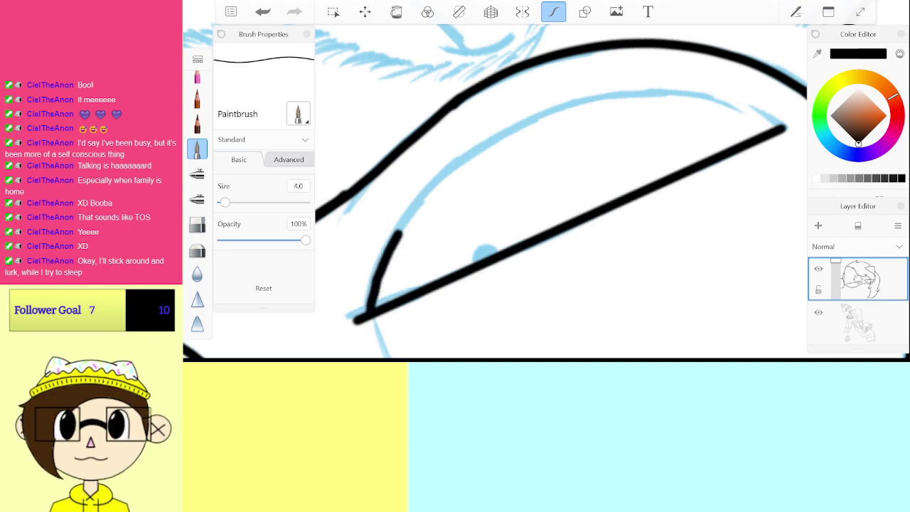
mouse_move(569, 108)
left_mouse_down()
mouse_move(678, 93)
mouse_move(758, 110)
left_mouse_up()
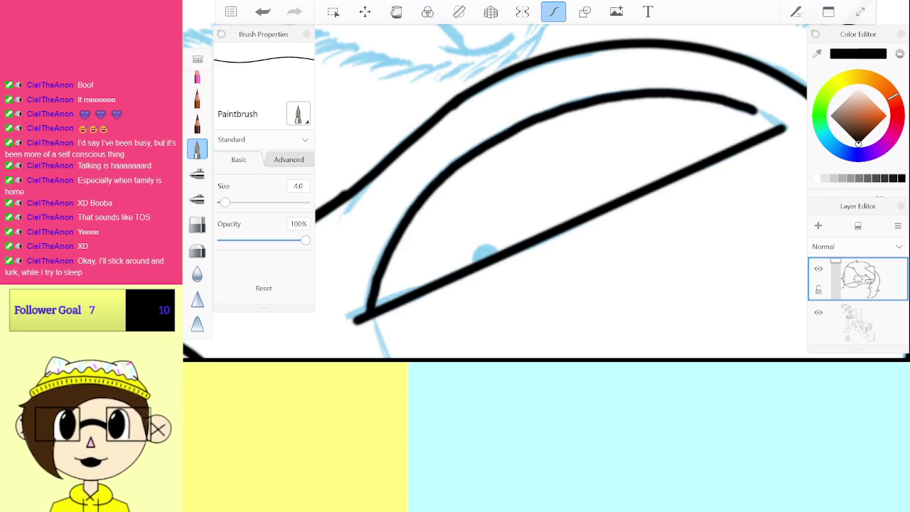
key("ctrl+z")
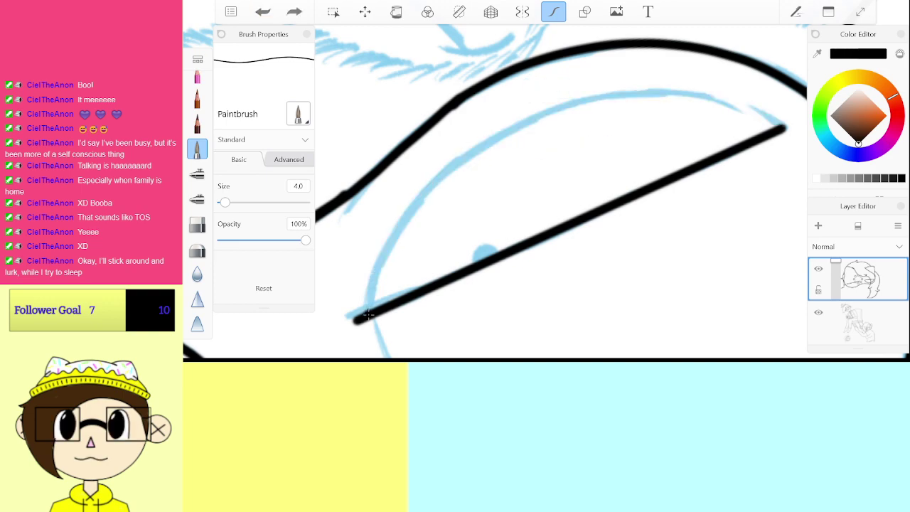
left_click_drag(369, 313, 378, 275)
mouse_move(468, 155)
left_mouse_down()
mouse_move(546, 112)
mouse_move(640, 94)
left_mouse_up()
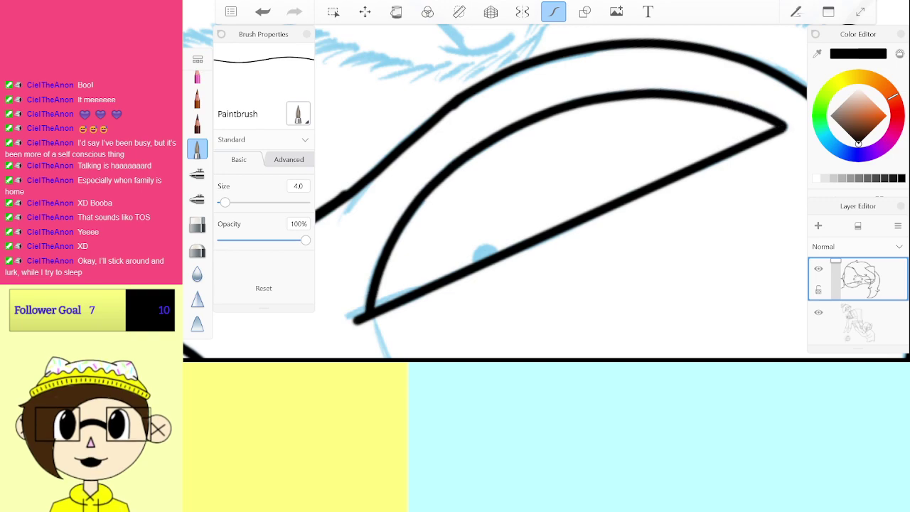
Step: Ink the uncovered eye's pupil as a solid black half-circle against its lid line, redrawing it until the shape is clean
scroll(486, 253, "up", 8)
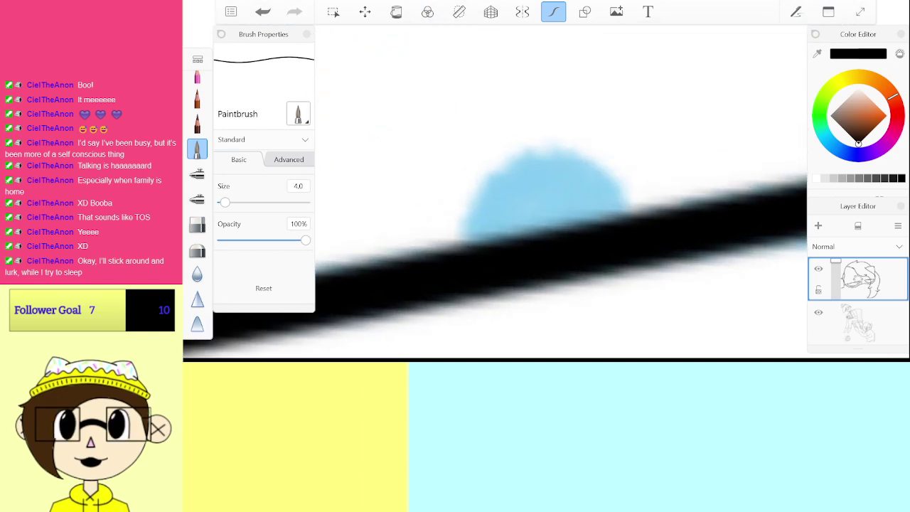
mouse_move(482, 240)
left_mouse_down()
mouse_move(603, 187)
mouse_move(617, 214)
mouse_move(519, 222)
left_mouse_up()
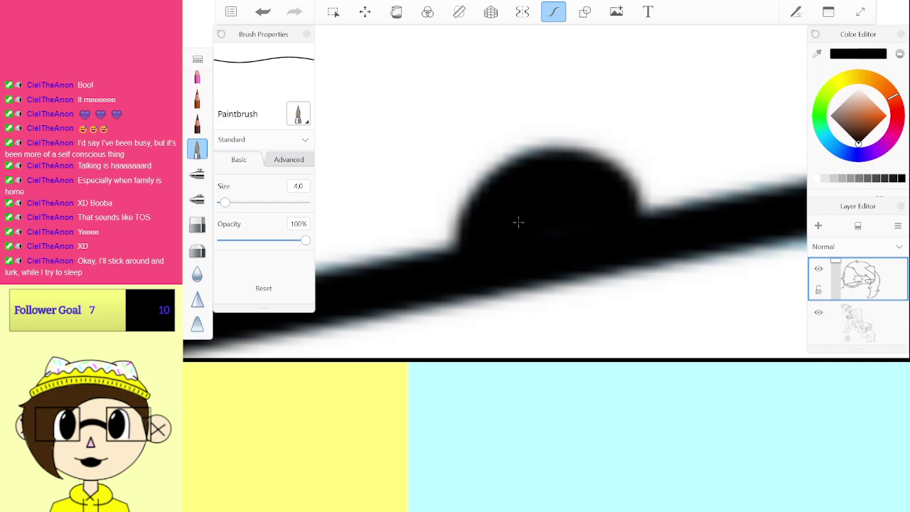
key("ctrl+z")
key("ctrl+z")
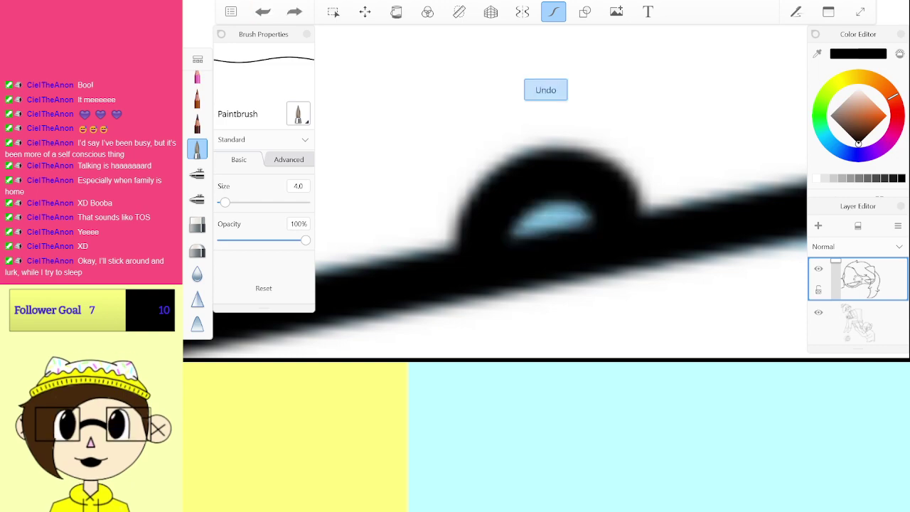
mouse_move(463, 241)
left_mouse_down()
mouse_move(540, 153)
mouse_move(605, 151)
mouse_move(640, 213)
mouse_move(583, 160)
mouse_move(441, 249)
mouse_move(472, 189)
mouse_move(609, 196)
mouse_move(619, 219)
left_mouse_up()
key("ctrl+z")
key("ctrl+z")
left_click_drag(511, 226, 589, 201)
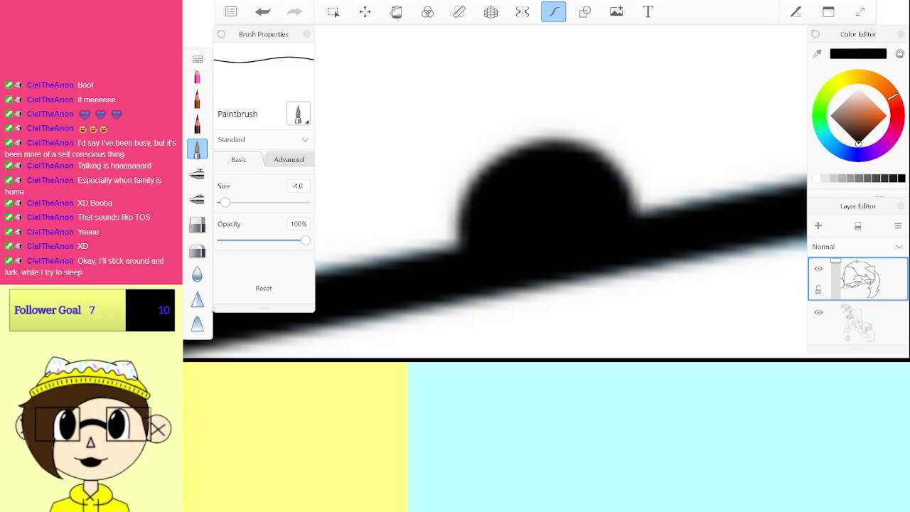
Step: With brush size 3.0, ink the thin curved line from the hair outline near the card-suit marks to the uncovered eye's inner corner
scroll(555, 199, "down", 10)
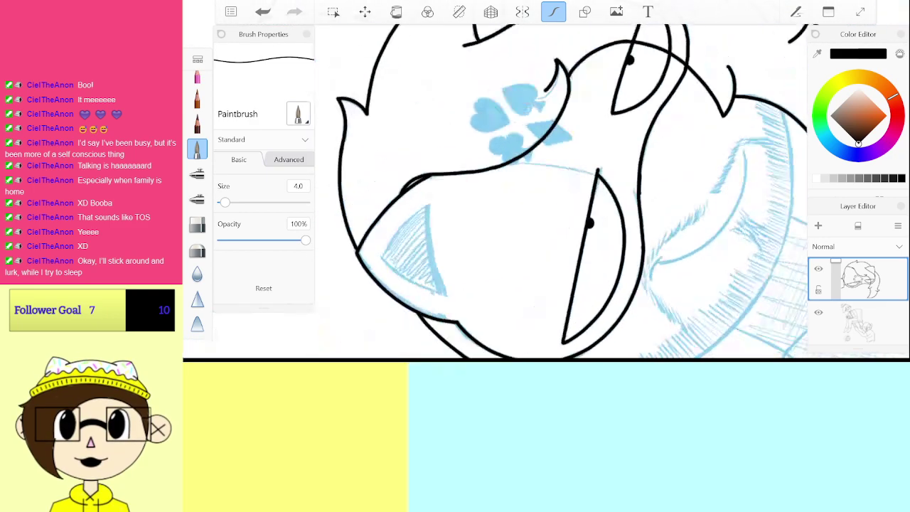
scroll(517, 207, "up", 5)
left_click(298, 186)
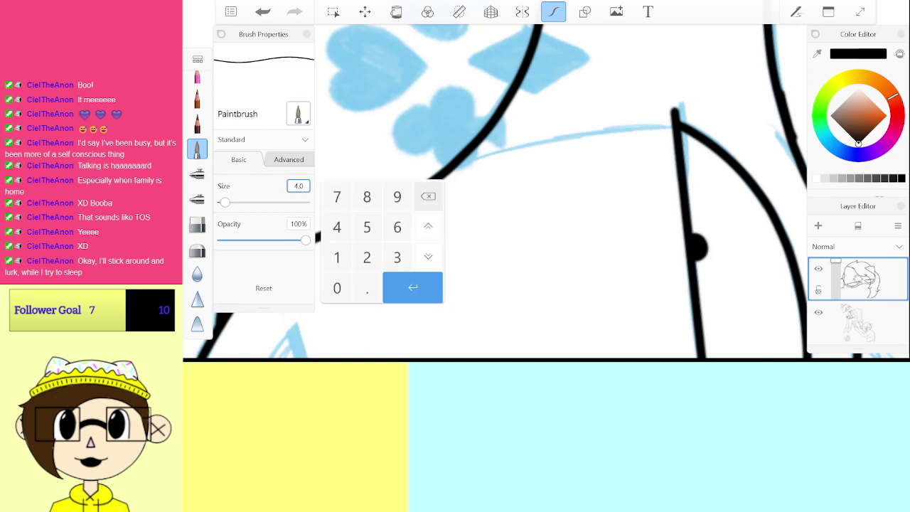
left_click(429, 196)
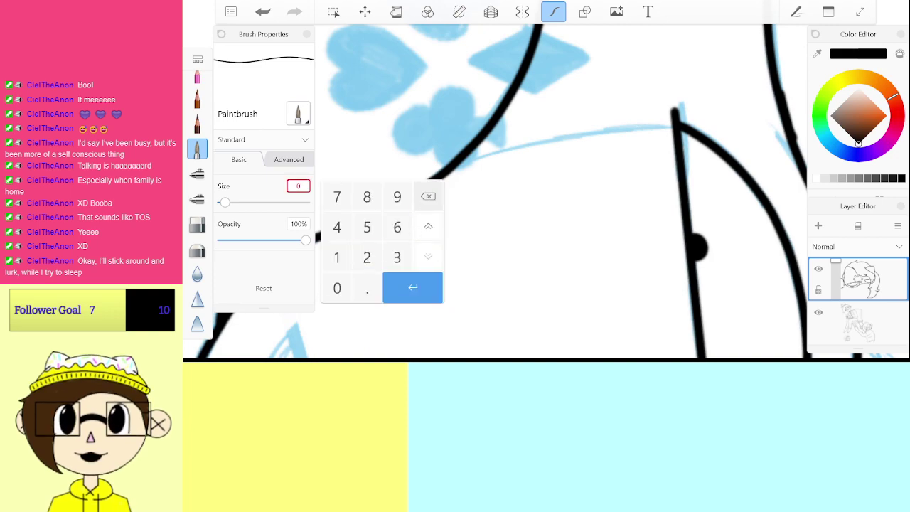
left_click(398, 257)
left_click(419, 277)
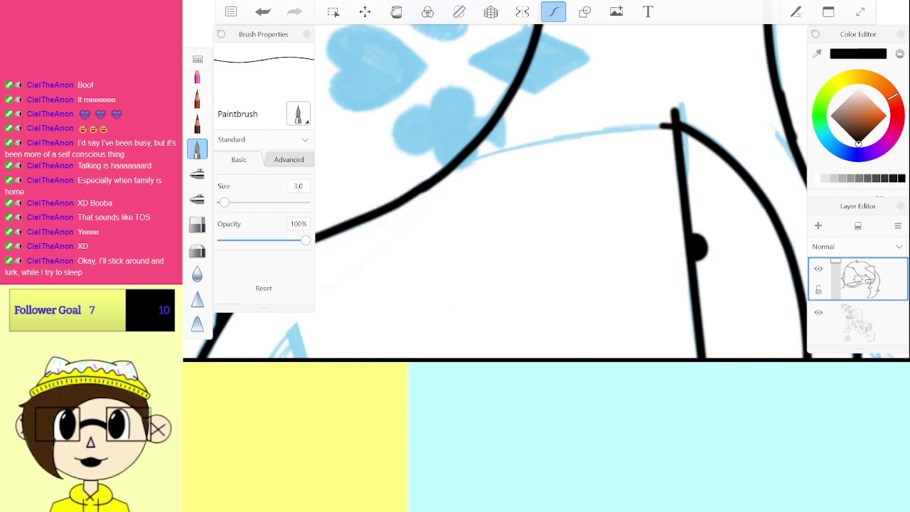
left_click_drag(671, 125, 459, 166)
key("ctrl+z")
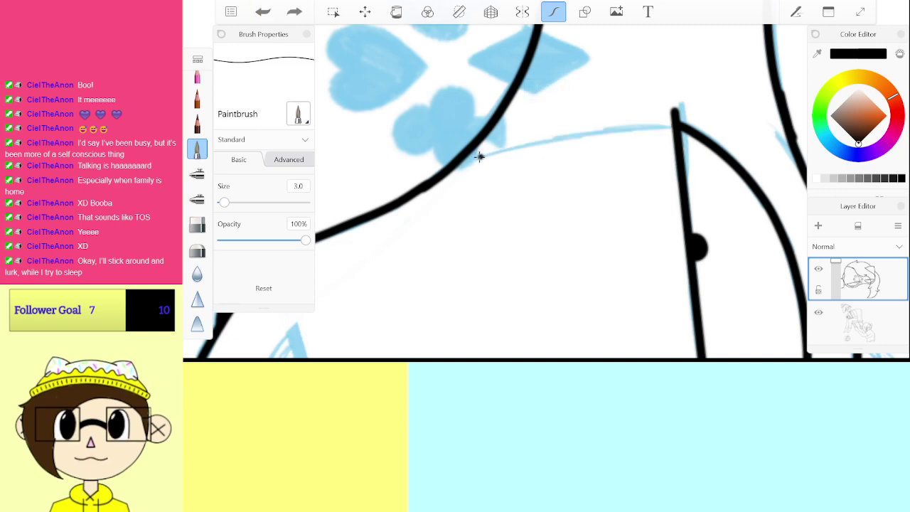
left_click_drag(471, 162, 561, 137)
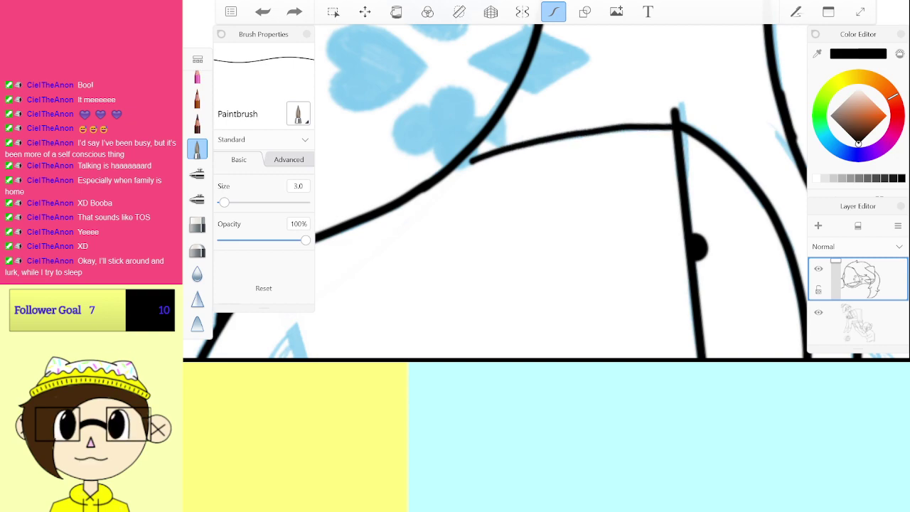
key("ctrl+z")
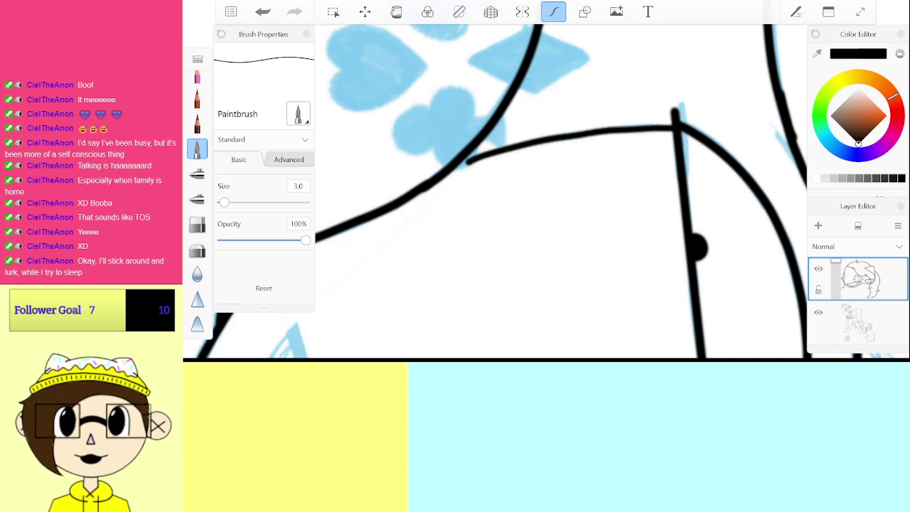
Step: Ink the thin curved line from the ear's edge to the outer corner of the eye behind the hair strand
scroll(562, 192, "down", 5)
scroll(562, 192, "up", 3)
scroll(562, 192, "up", 4)
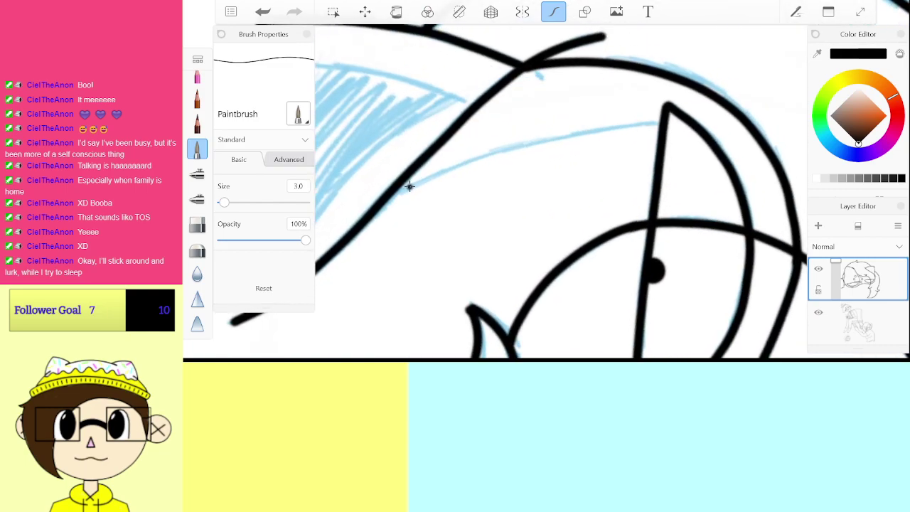
mouse_move(409, 186)
left_mouse_down()
mouse_move(549, 136)
mouse_move(665, 121)
left_mouse_up()
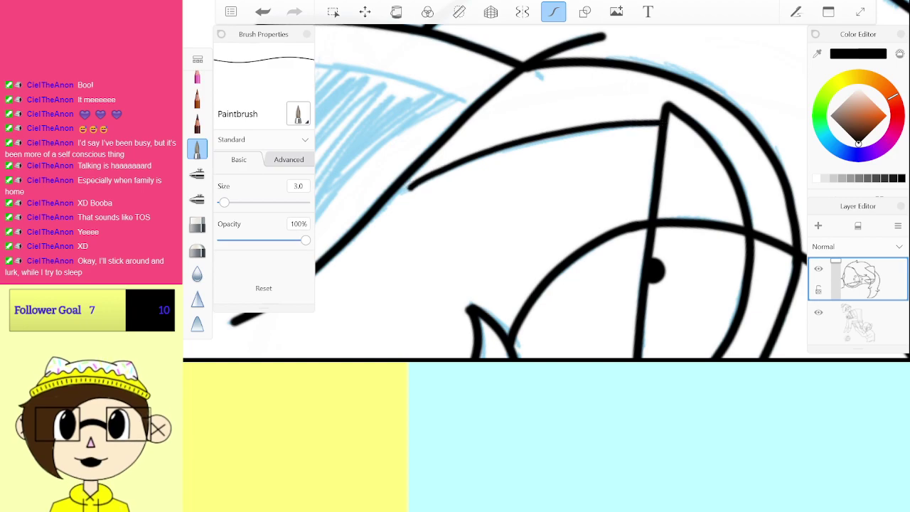
Step: With brush size 4.0, ink the jaw line from the round ear down along the bearded cheek, redrawing it as a smooth curve
scroll(546, 192, "down", 10)
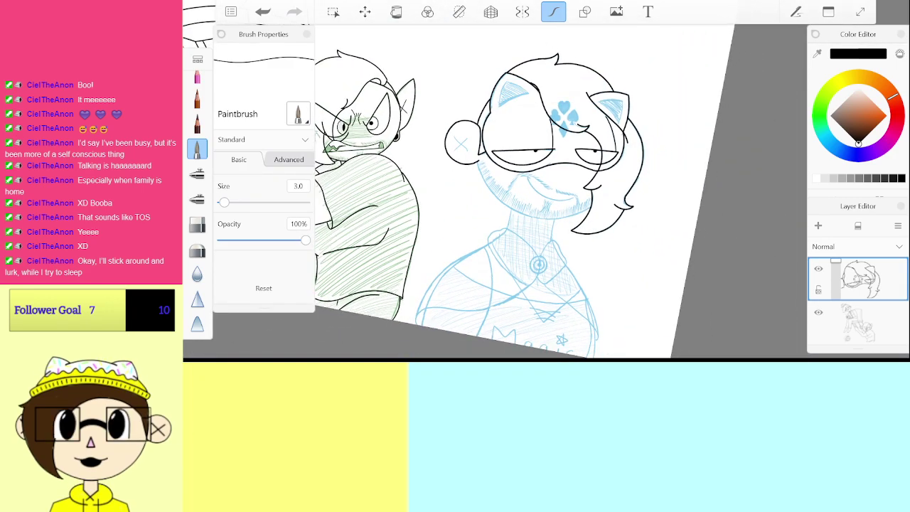
scroll(540, 178, "up", 8)
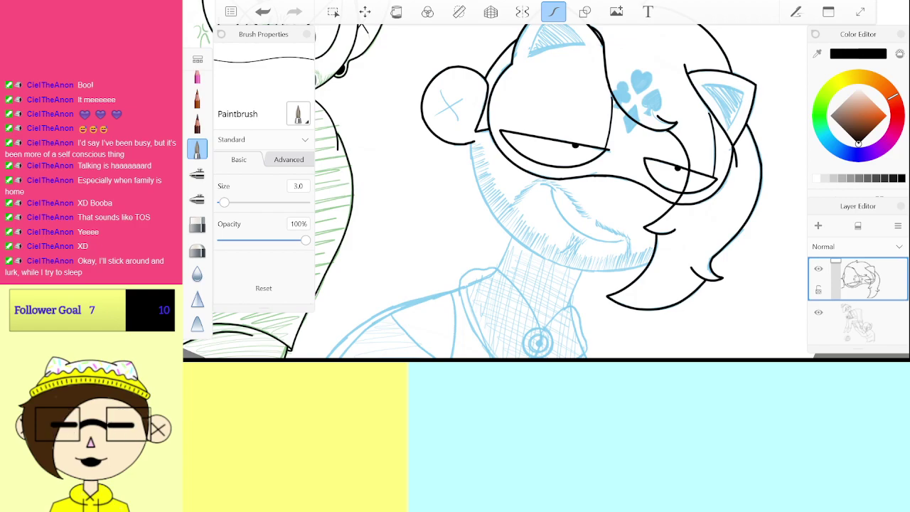
left_click(299, 185)
type("4")
key("Return")
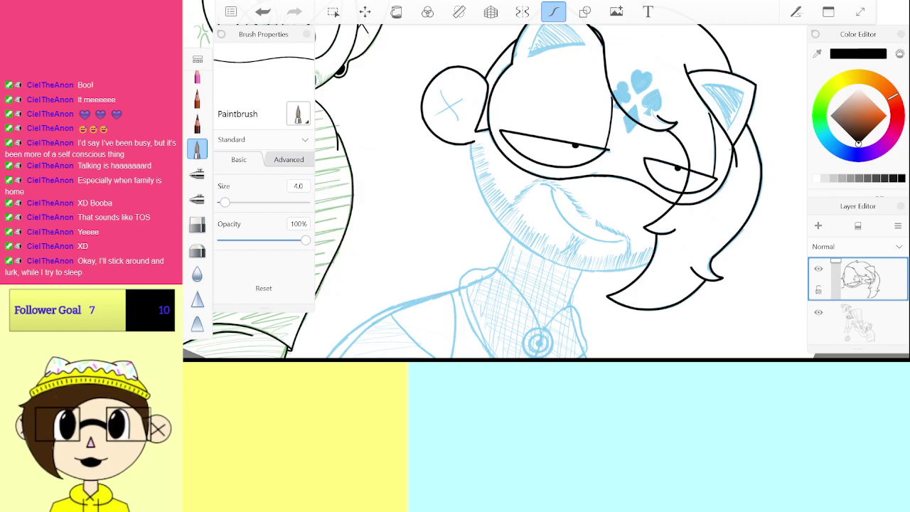
scroll(569, 177, "up", 6)
scroll(498, 192, "up", 3)
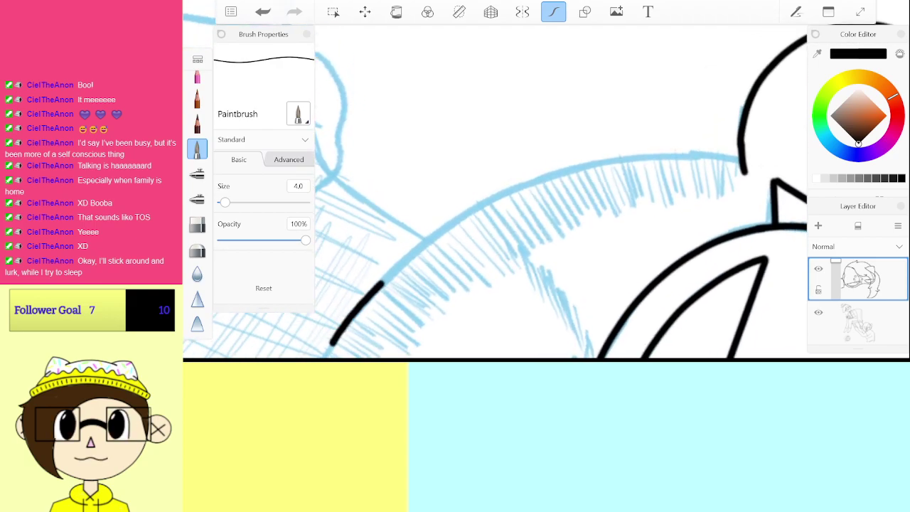
left_click_drag(487, 206, 605, 163)
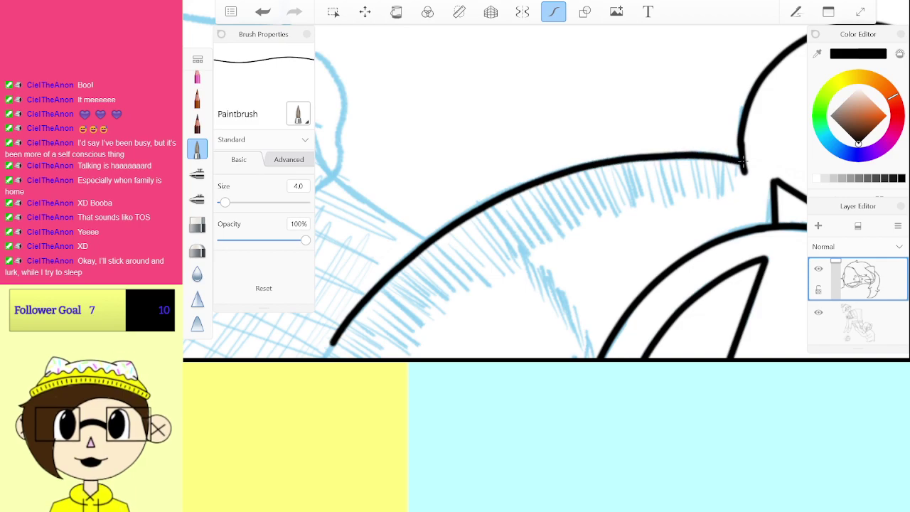
key("ctrl+z")
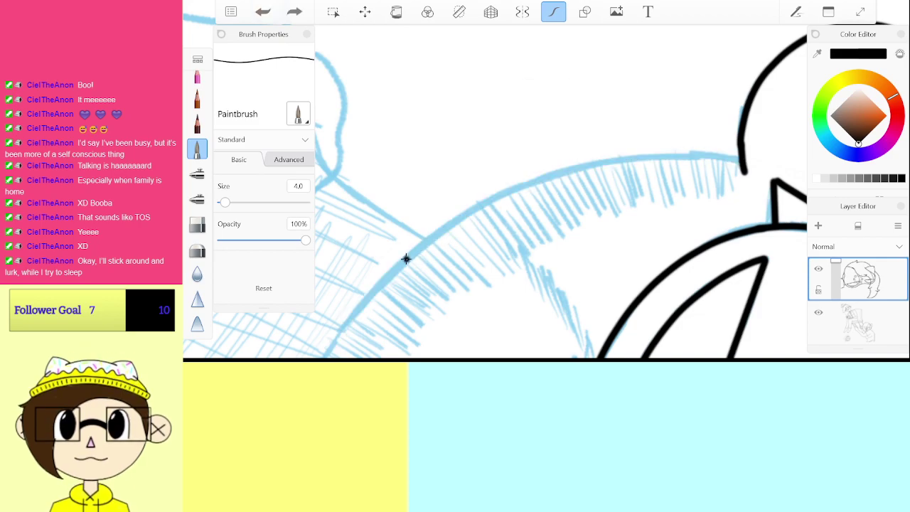
mouse_move(402, 264)
left_mouse_down()
mouse_move(485, 205)
mouse_move(597, 164)
left_mouse_up()
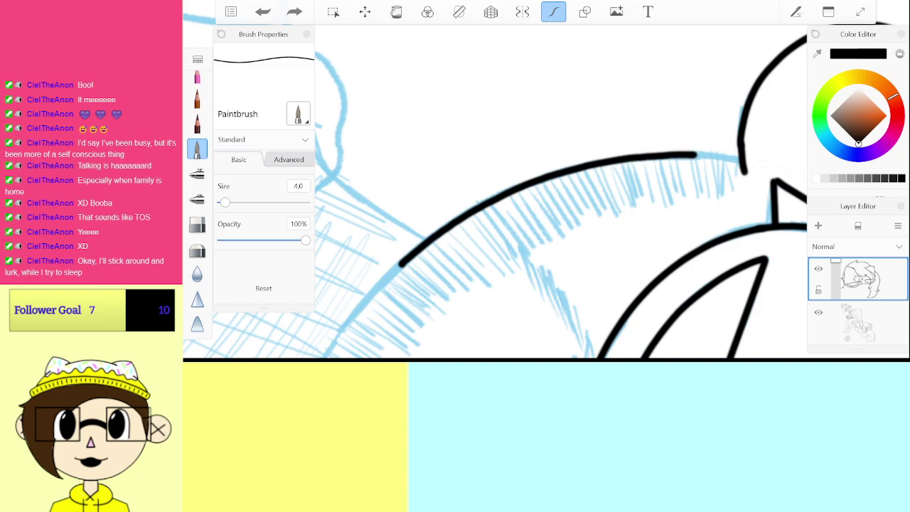
Step: Ink the rest of the jaw line under the chin up to the hair strand, redrawing the middle section as a smooth join
left_click_drag(402, 264, 770, 136)
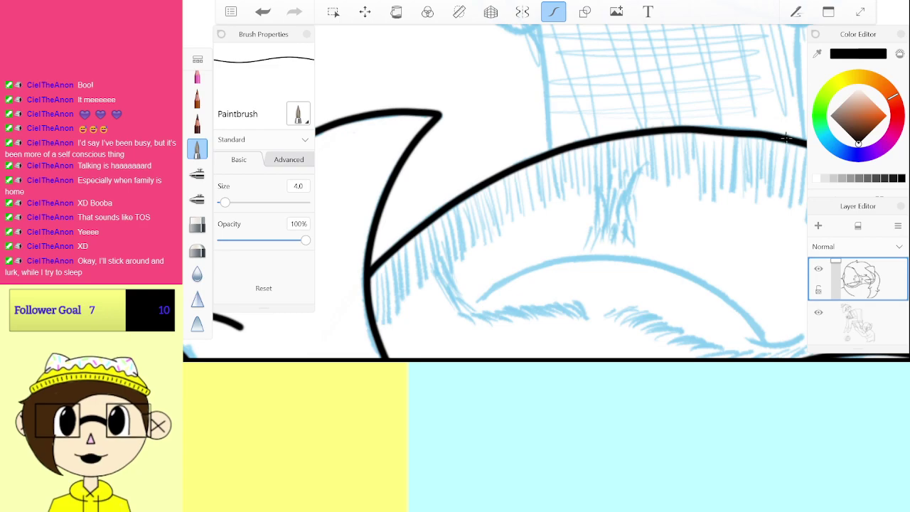
key("ctrl+z")
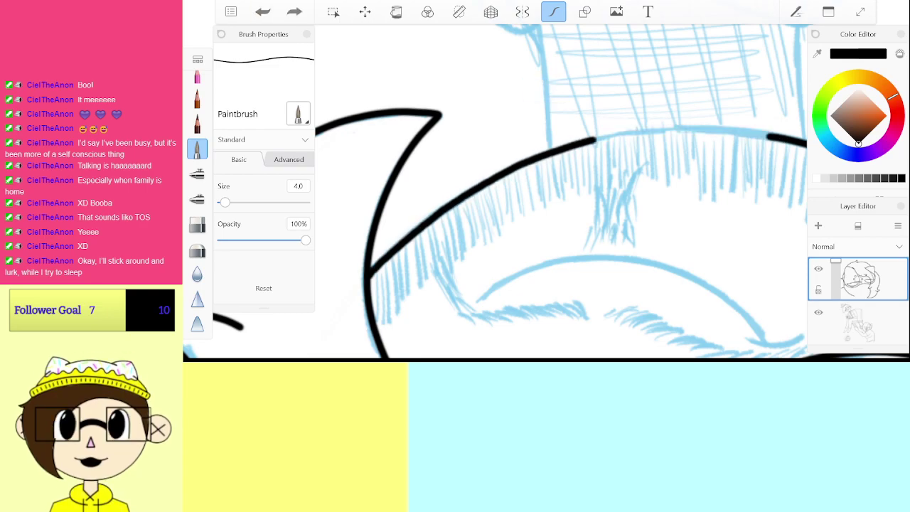
left_click_drag(594, 140, 724, 130)
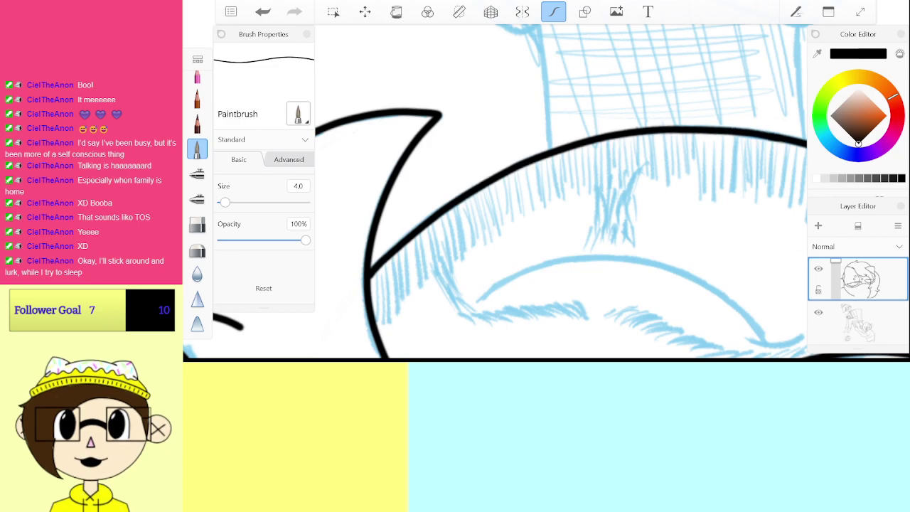
Step: Ink the mouth as one long smooth smiling curve over the sketch line between the moustache and the chin
mouse_move(746, 324)
left_mouse_down()
mouse_move(742, 96)
mouse_move(778, 82)
mouse_move(753, 124)
left_mouse_up()
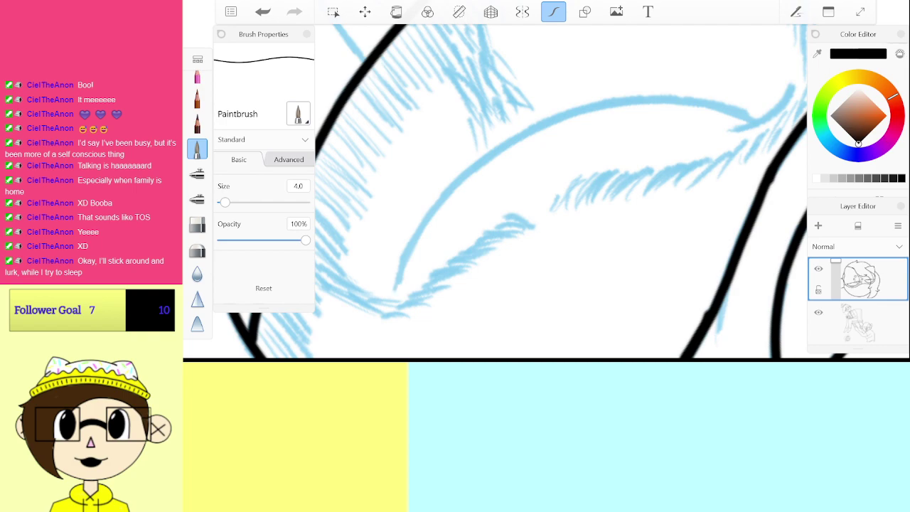
mouse_move(632, 98)
left_mouse_down()
mouse_move(711, 100)
mouse_move(766, 117)
left_mouse_up()
key("ctrl+z")
mouse_move(697, 101)
left_mouse_down()
mouse_move(655, 98)
mouse_move(564, 115)
mouse_move(482, 157)
mouse_move(443, 194)
left_mouse_up()
left_click_drag(391, 279, 388, 287)
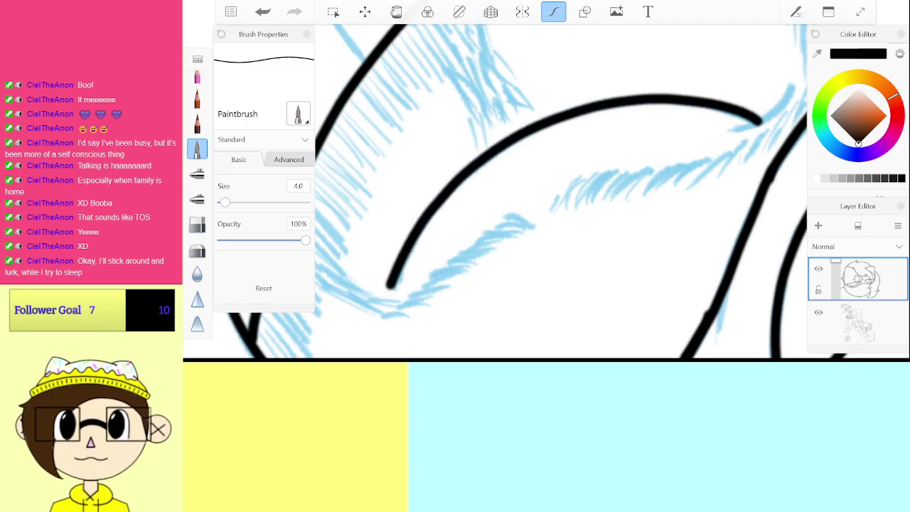
Step: Ink the short curved crease across the raised corner of the mouth
scroll(526, 178, "up", 5)
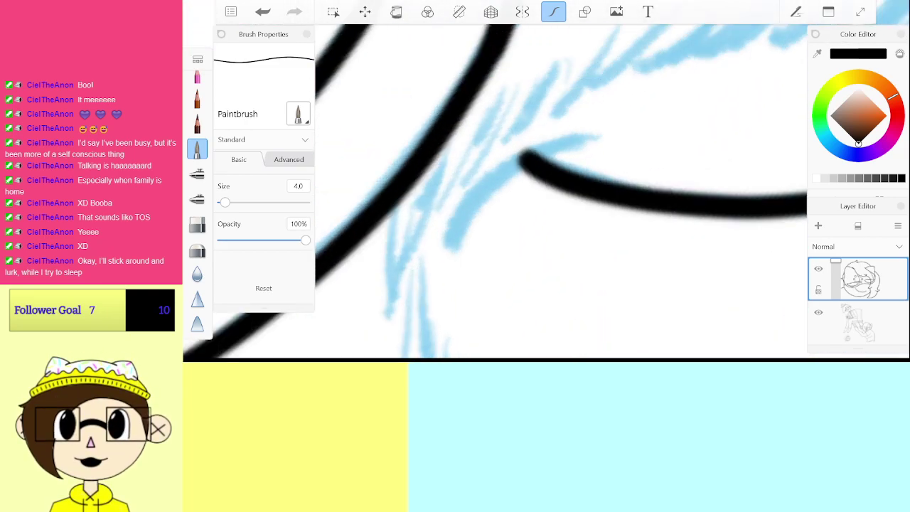
scroll(394, 300, "down", 5)
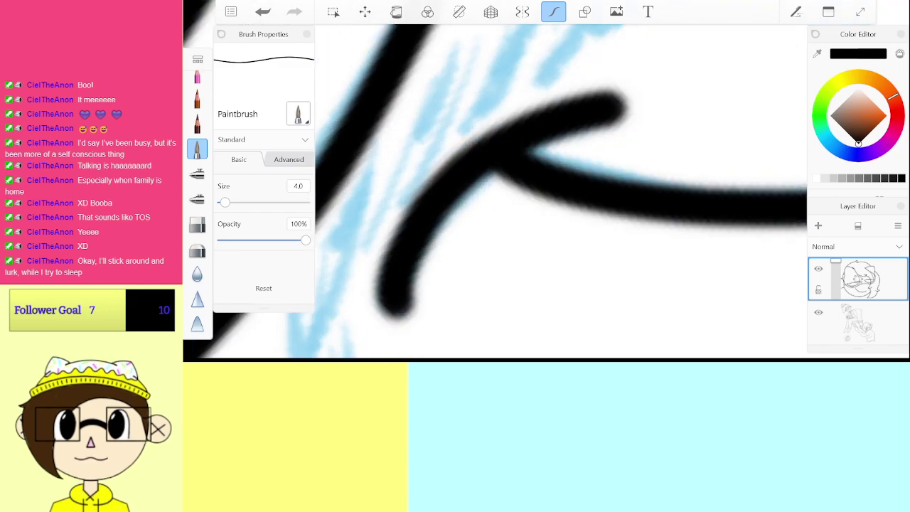
scroll(562, 192, "down", 5)
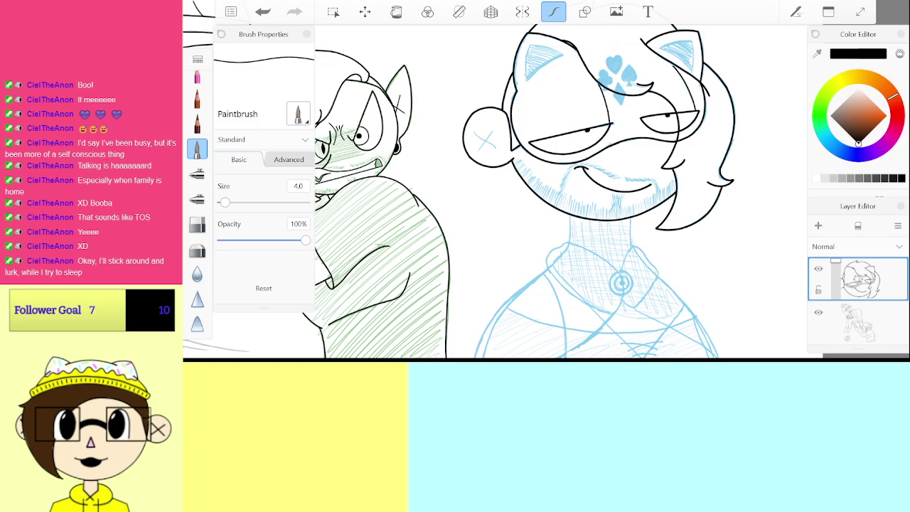
Step: Ink the base edge of the inner triangle in the cat ear nearer the round ear, redrawing it until it follows the sketch
scroll(548, 44, "up", 10)
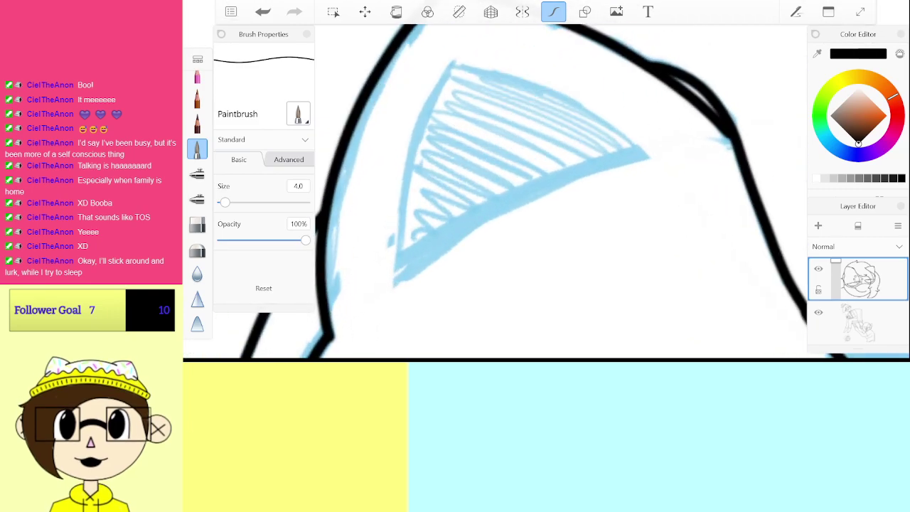
mouse_move(395, 284)
left_mouse_down()
mouse_move(457, 233)
mouse_move(538, 185)
mouse_move(649, 152)
left_mouse_up()
key("ctrl+z")
left_click_drag(396, 284, 574, 183)
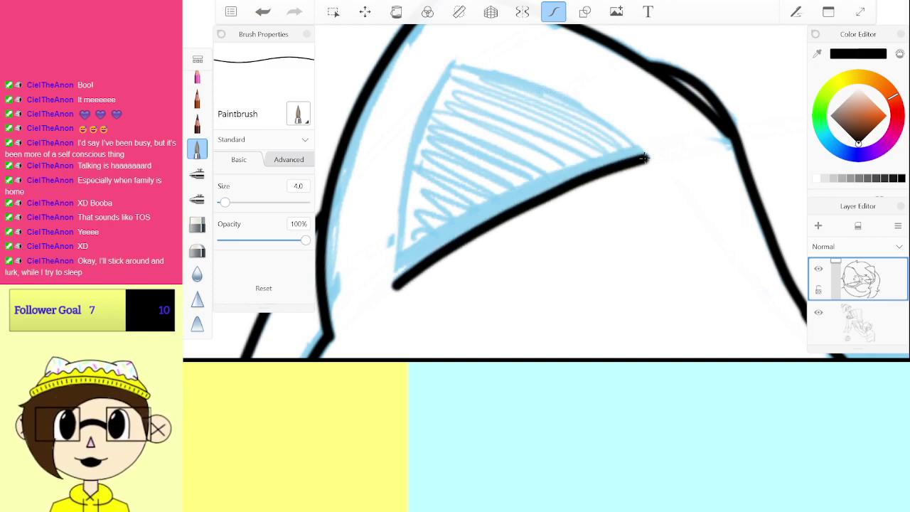
key("ctrl+z")
left_click_drag(394, 286, 446, 247)
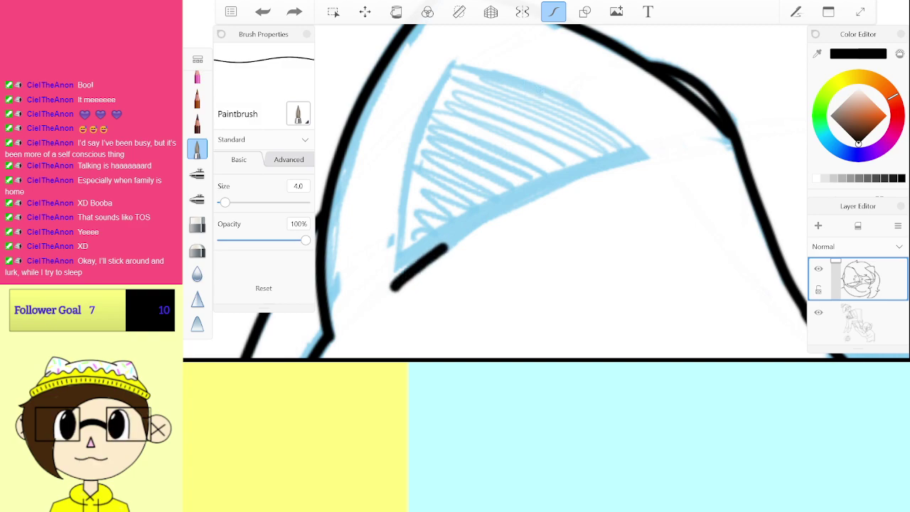
left_click_drag(547, 188, 646, 155)
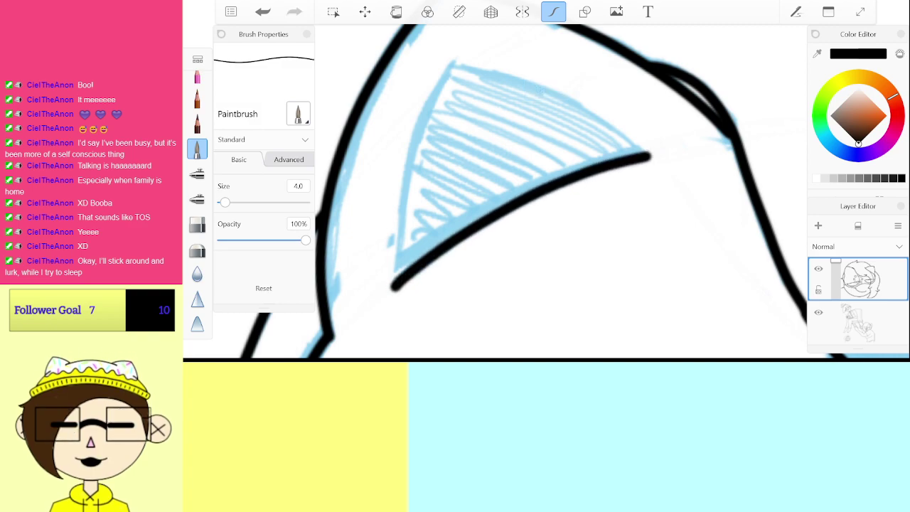
Step: Ink the two remaining sides of that inner-ear triangle, joining them at the corners into a closed outline
scroll(562, 192, "up", 5)
scroll(561, 192, "down", 1)
mouse_move(371, 265)
left_mouse_down()
mouse_move(455, 200)
mouse_move(542, 153)
mouse_move(677, 110)
left_mouse_up()
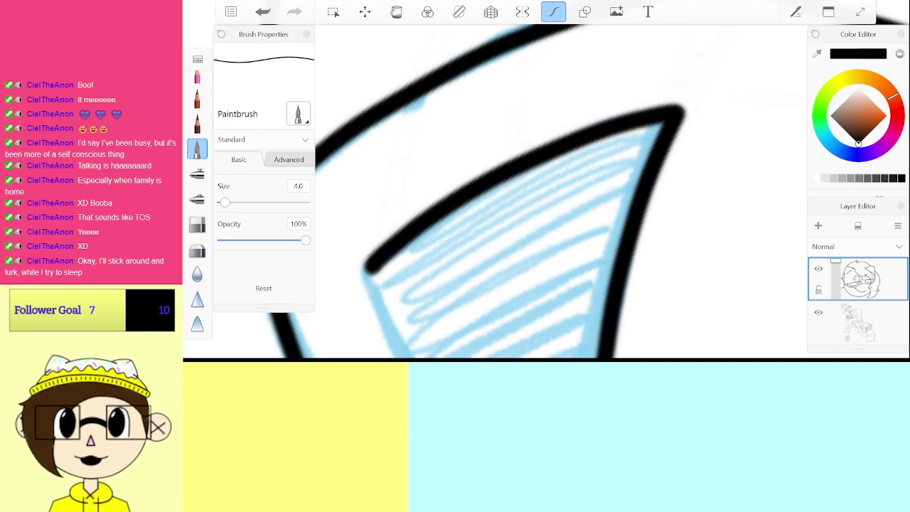
scroll(562, 192, "up", 2)
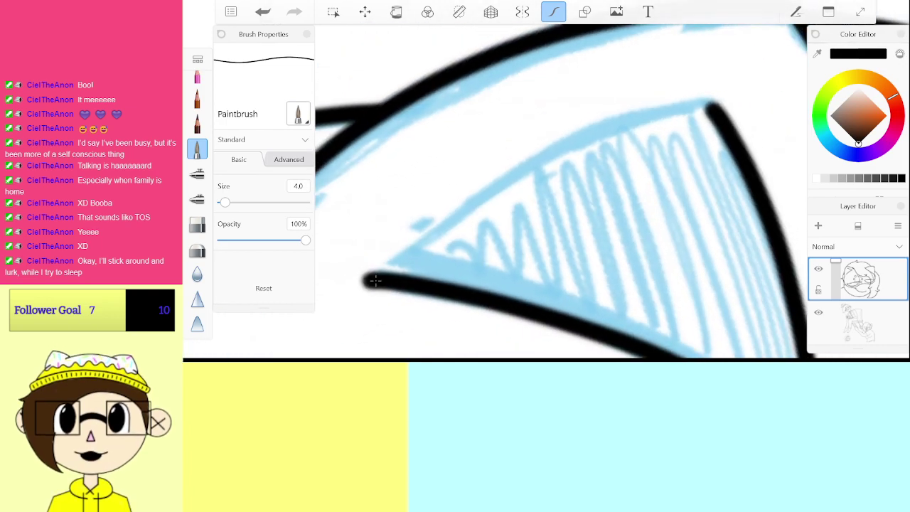
mouse_move(364, 283)
left_mouse_down()
mouse_move(458, 205)
mouse_move(588, 138)
mouse_move(711, 106)
left_mouse_up()
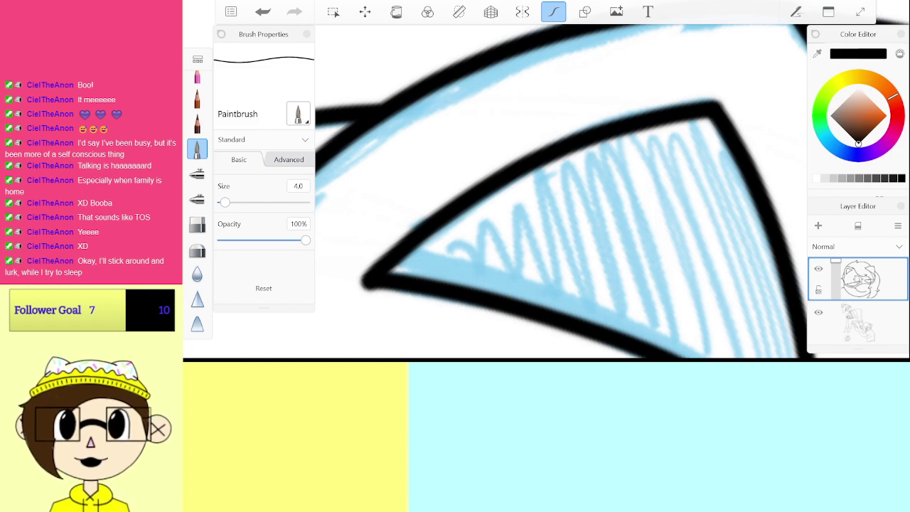
Step: Ink the base edge of the inner triangle in the other cat ear, above the card-suit marks, redrawing it as a clean curve
scroll(540, 192, "down", 8)
scroll(561, 192, "up", 10)
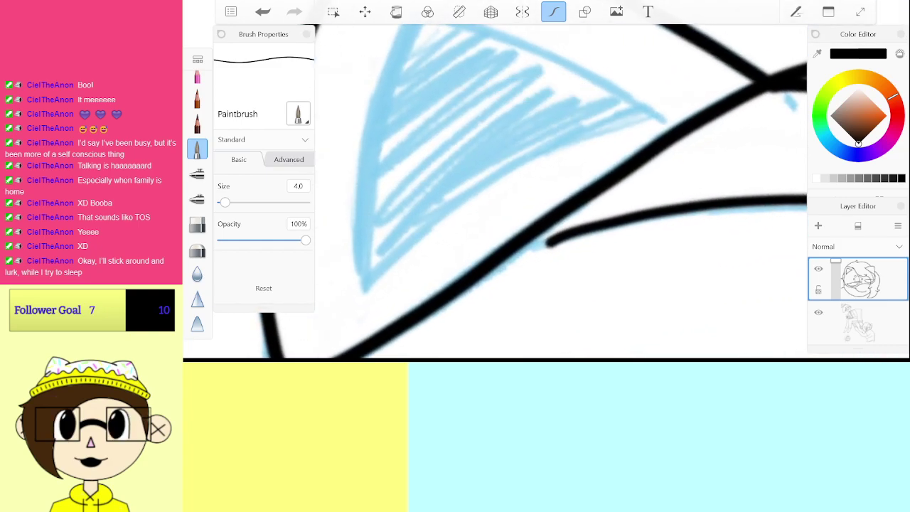
mouse_move(365, 288)
left_mouse_down()
mouse_move(440, 211)
mouse_move(599, 130)
mouse_move(665, 109)
left_mouse_up()
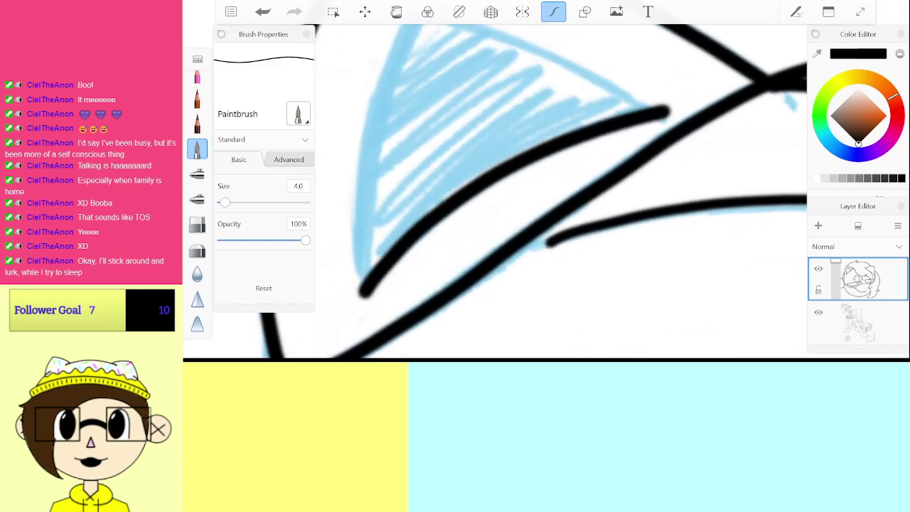
key("ctrl+z")
mouse_move(367, 290)
left_mouse_down()
mouse_move(406, 242)
mouse_move(497, 174)
mouse_move(661, 117)
left_mouse_up()
scroll(562, 192, "down", 5)
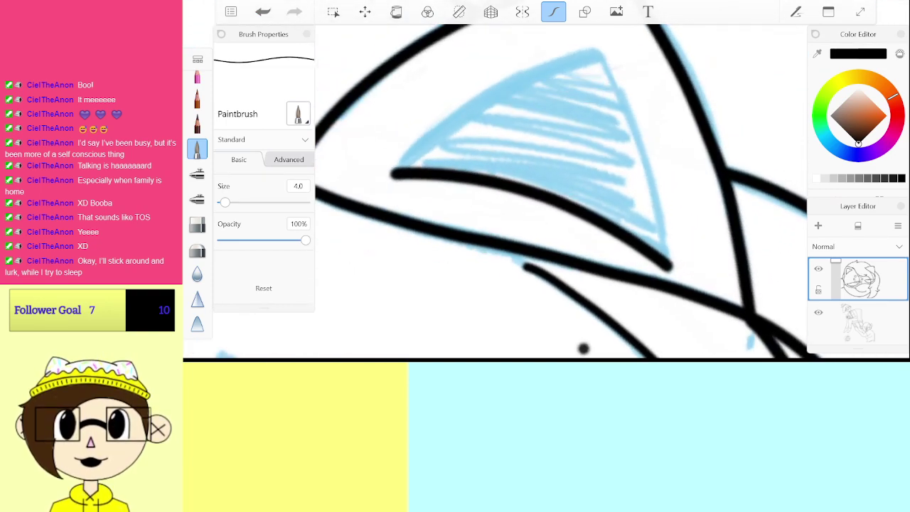
key("ctrl+z")
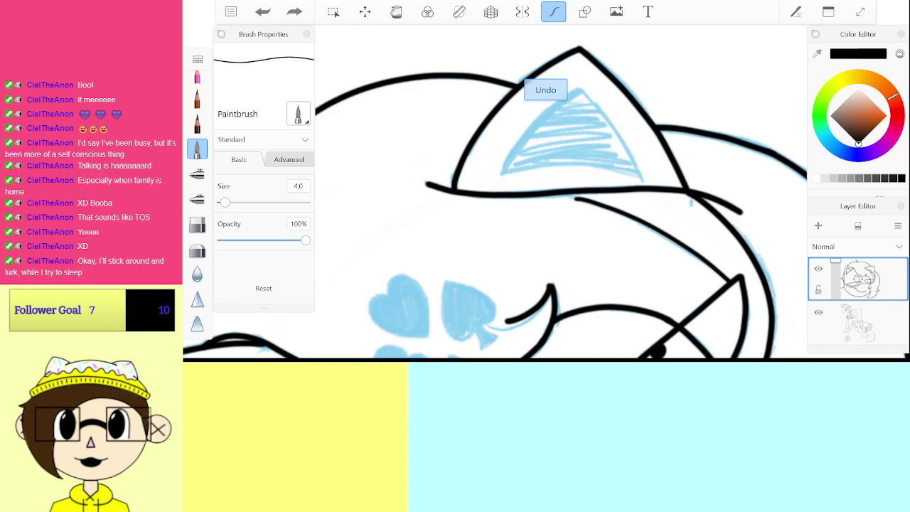
scroll(569, 135, "up", 5)
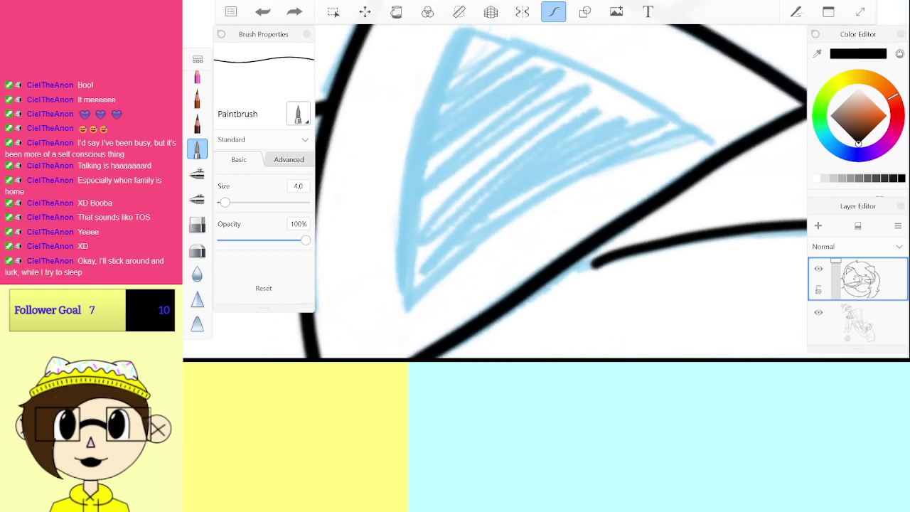
mouse_move(408, 304)
left_mouse_down()
mouse_move(529, 208)
mouse_move(715, 138)
left_mouse_up()
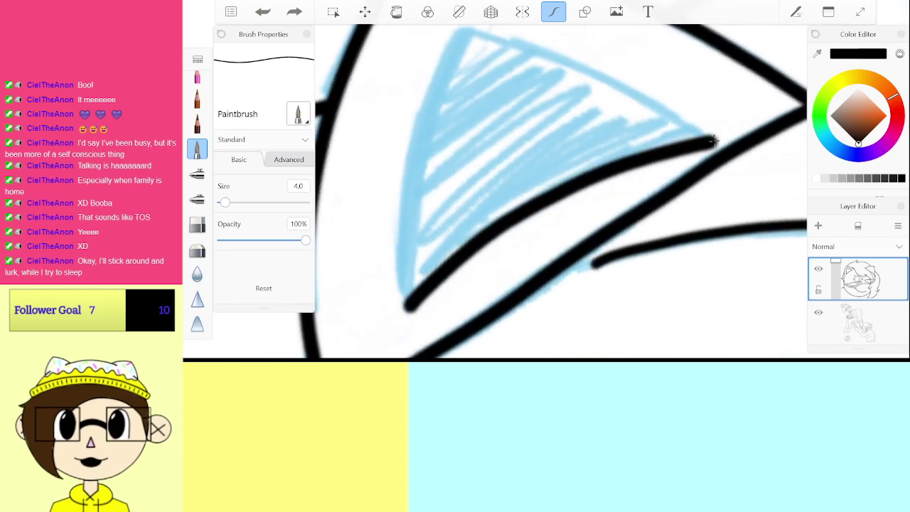
Step: Ink the other two sides of the second cat ear's inner triangle, redrawing the last side until the corners meet cleanly
scroll(562, 192, "up", 3)
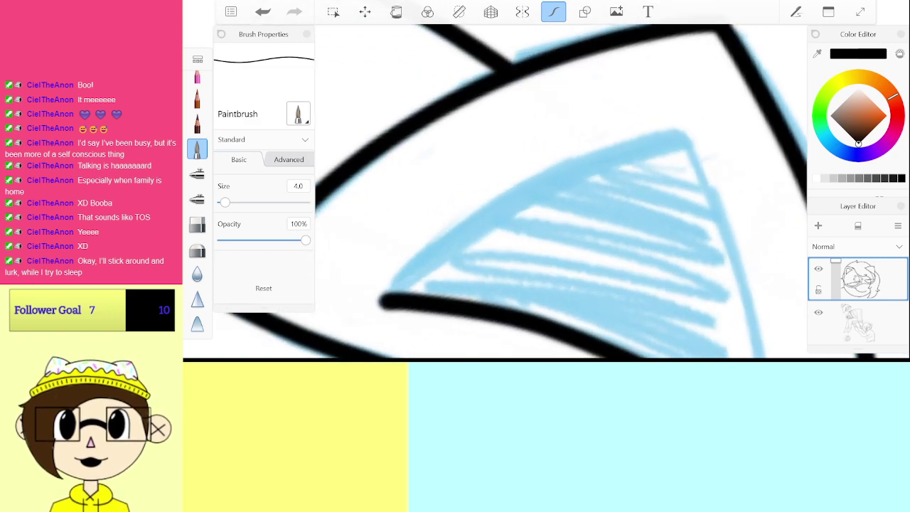
mouse_move(390, 297)
left_mouse_down()
mouse_move(405, 273)
mouse_move(515, 187)
mouse_move(687, 125)
left_mouse_up()
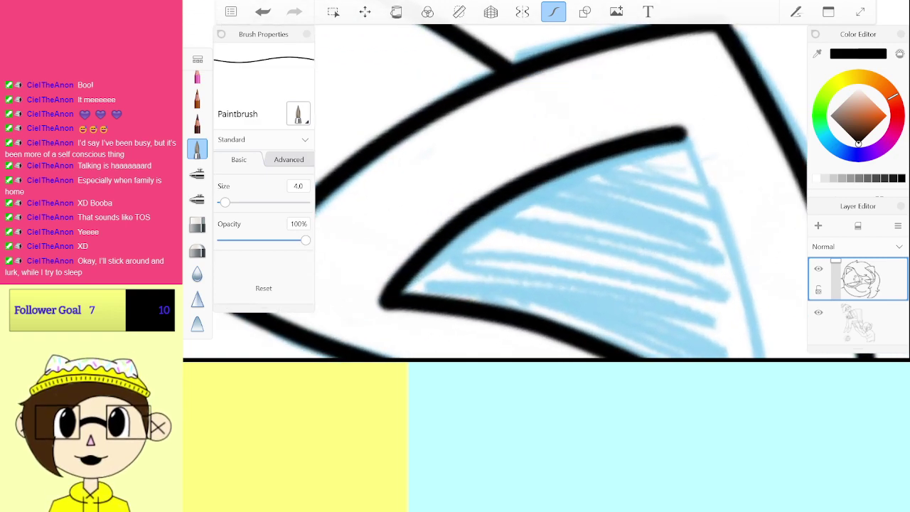
scroll(561, 192, "up", 2)
scroll(562, 192, "up", 2)
mouse_move(387, 269)
left_mouse_down()
mouse_move(538, 153)
mouse_move(627, 123)
left_mouse_up()
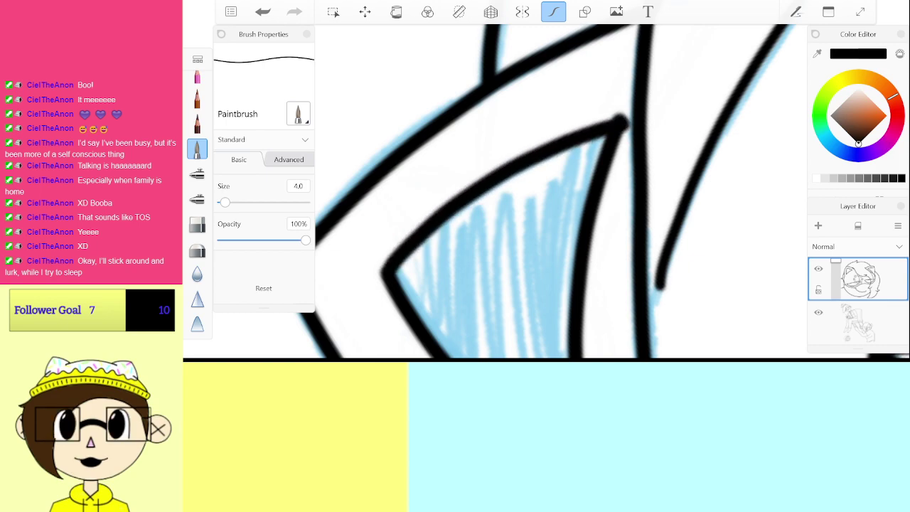
key("ctrl+z")
mouse_move(380, 273)
left_mouse_down()
mouse_move(517, 168)
mouse_move(626, 118)
left_mouse_up()
key("ctrl+z")
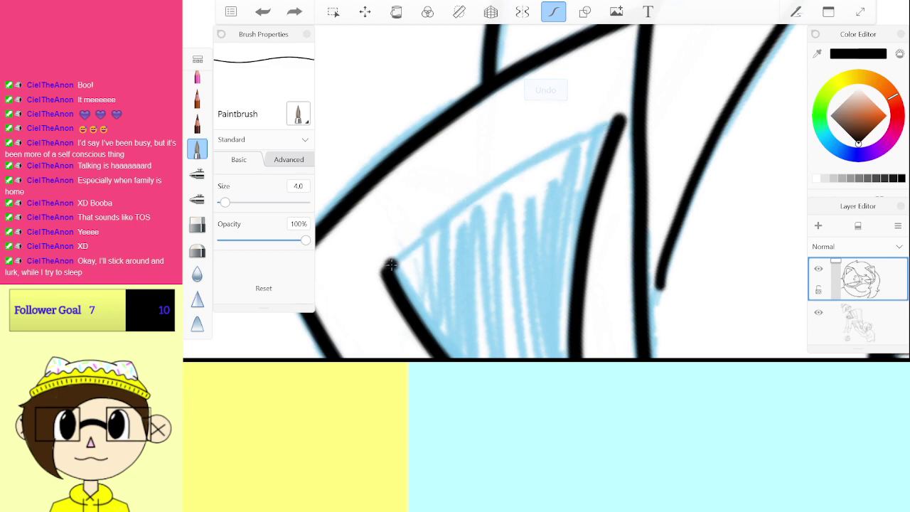
mouse_move(384, 270)
left_mouse_down()
mouse_move(511, 166)
mouse_move(623, 116)
left_mouse_up()
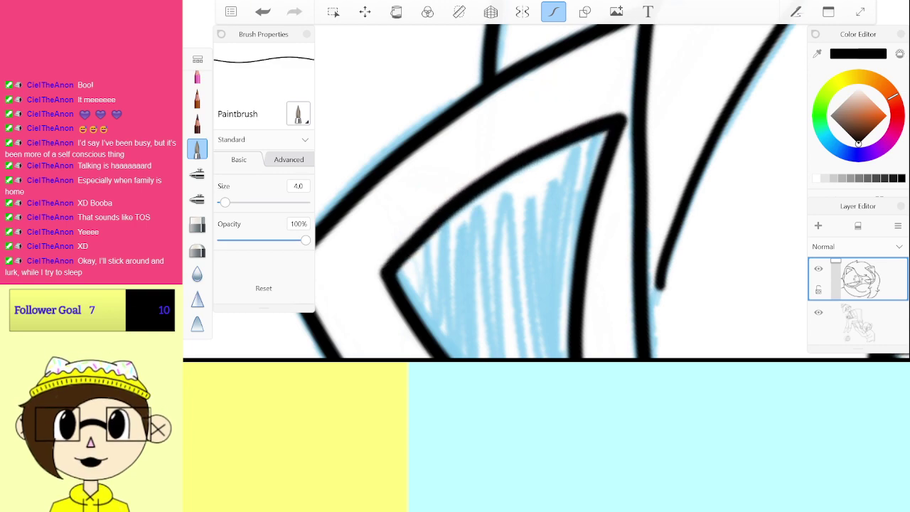
scroll(562, 192, "down", 5)
scroll(562, 192, "down", 10)
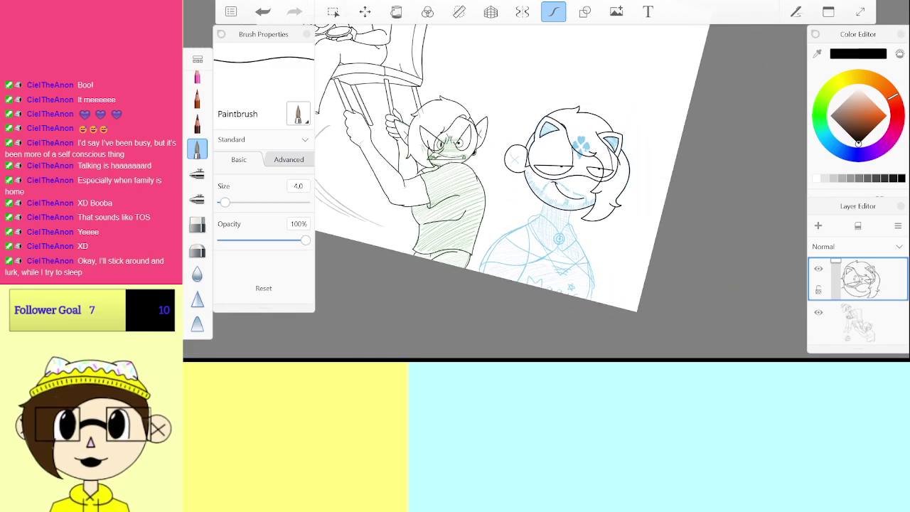
scroll(562, 214, "up", 10)
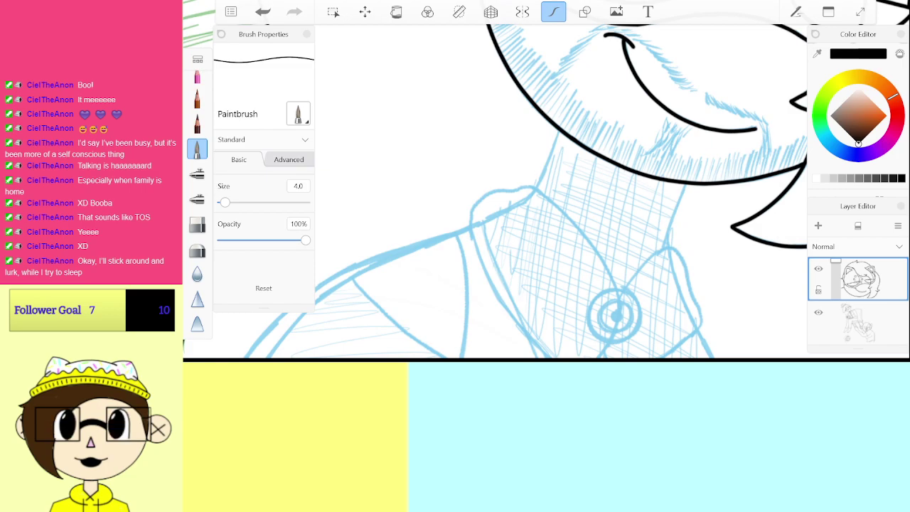
Step: Ink the solid black dot at the centre of the round collar brooch
scroll(561, 192, "up", 10)
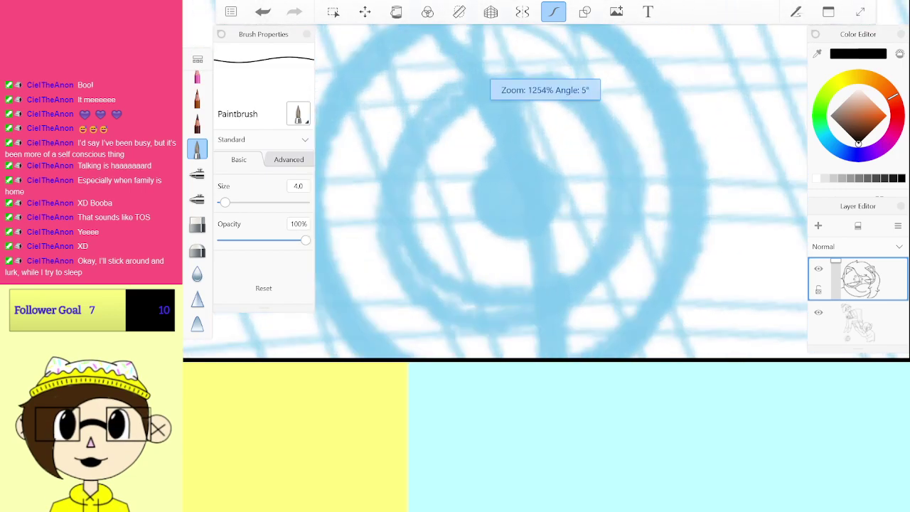
scroll(515, 192, "up", 3)
mouse_move(506, 183)
left_mouse_down()
mouse_move(489, 185)
mouse_move(517, 187)
mouse_move(477, 259)
mouse_move(486, 189)
mouse_move(516, 235)
left_mouse_up()
key("ctrl+z")
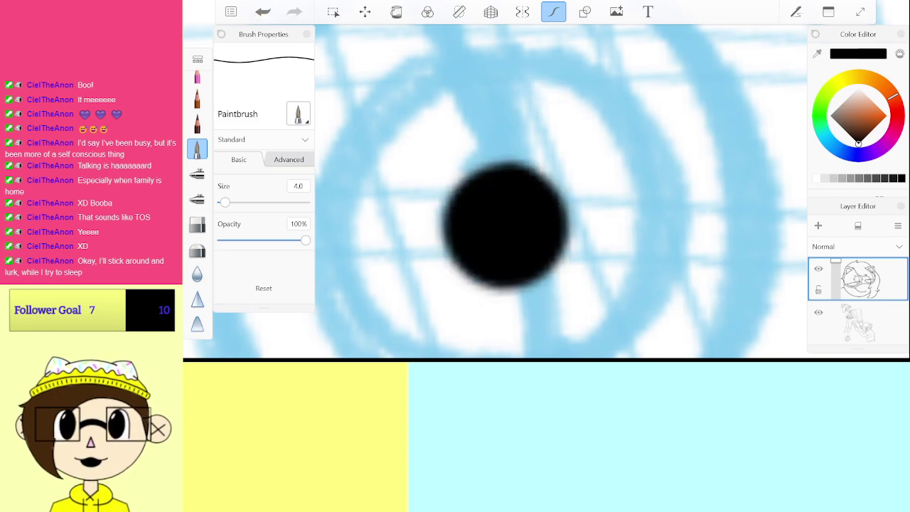
Step: Set the brush size to 3.0 and ink the brooch's inner ring on a new layer, redrawing it as a clean circle around the dot
left_click(306, 188)
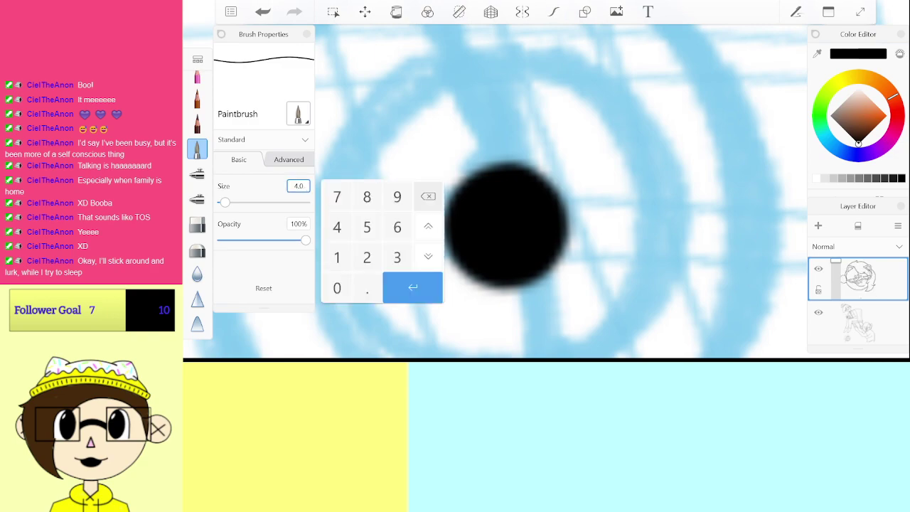
left_click(397, 257)
left_click(412, 287)
scroll(519, 185, "down", 3)
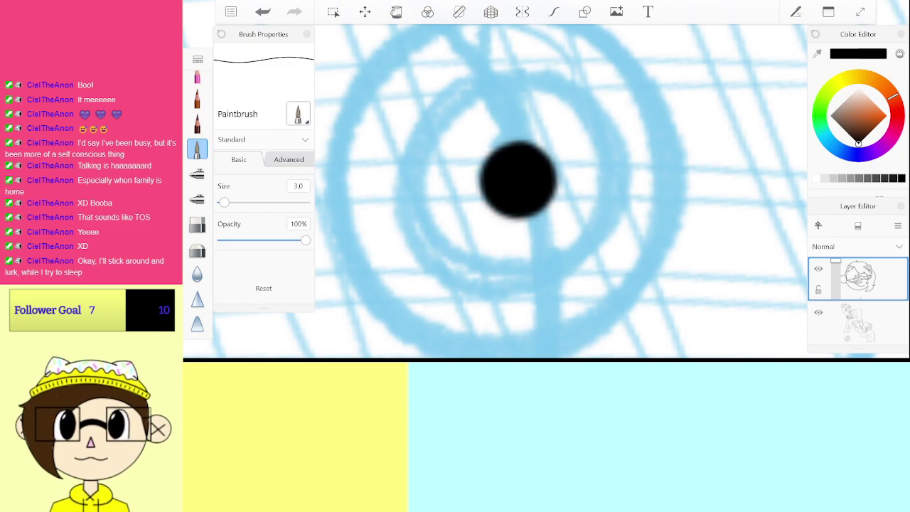
left_click(818, 226)
mouse_move(526, 72)
left_mouse_down()
mouse_move(407, 144)
mouse_move(418, 257)
mouse_move(503, 301)
mouse_move(596, 265)
mouse_move(618, 158)
mouse_move(492, 78)
left_mouse_up()
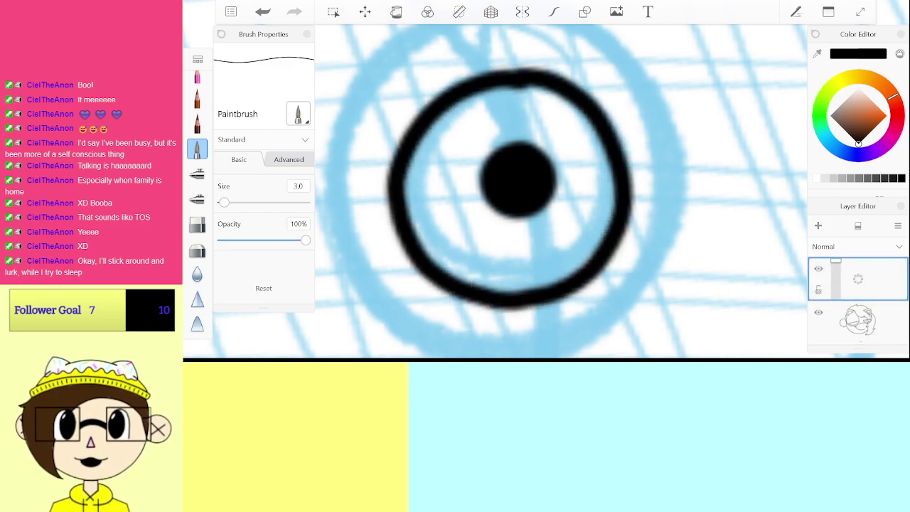
key("ctrl+z")
mouse_move(540, 77)
left_mouse_down()
mouse_move(512, 72)
mouse_move(431, 112)
mouse_move(408, 189)
mouse_move(458, 265)
mouse_move(544, 281)
mouse_move(626, 206)
mouse_move(596, 102)
mouse_move(532, 70)
left_mouse_up()
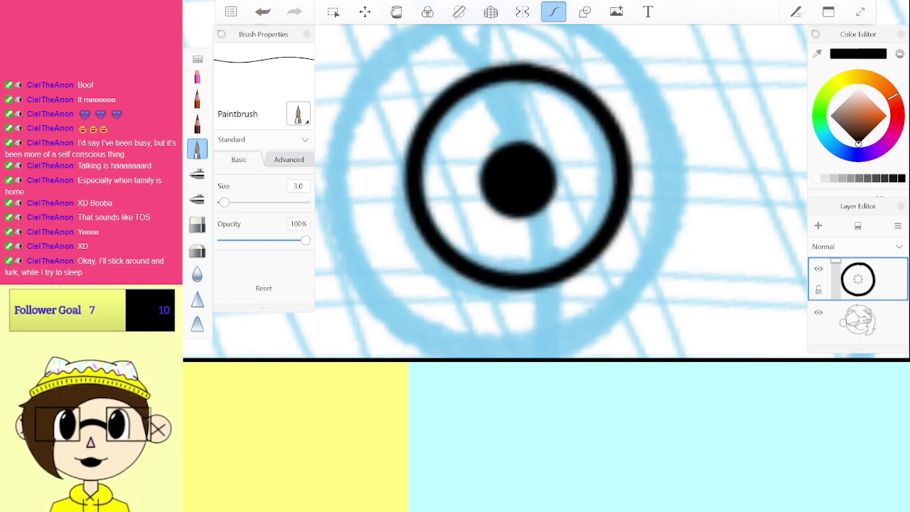
Step: Ink the brooch's outer ring as a closed circle and merge the ring layer into the line-art layer beneath it
scroll(562, 192, "down", 3)
scroll(562, 192, "up", 1)
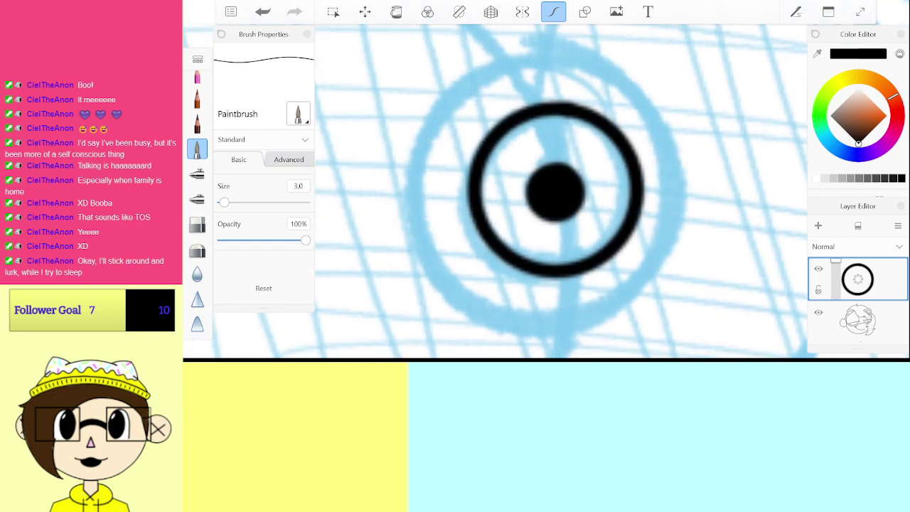
mouse_move(601, 64)
left_mouse_down()
mouse_move(529, 51)
mouse_move(456, 89)
mouse_move(413, 171)
mouse_move(437, 272)
mouse_move(515, 324)
mouse_move(658, 286)
left_mouse_up()
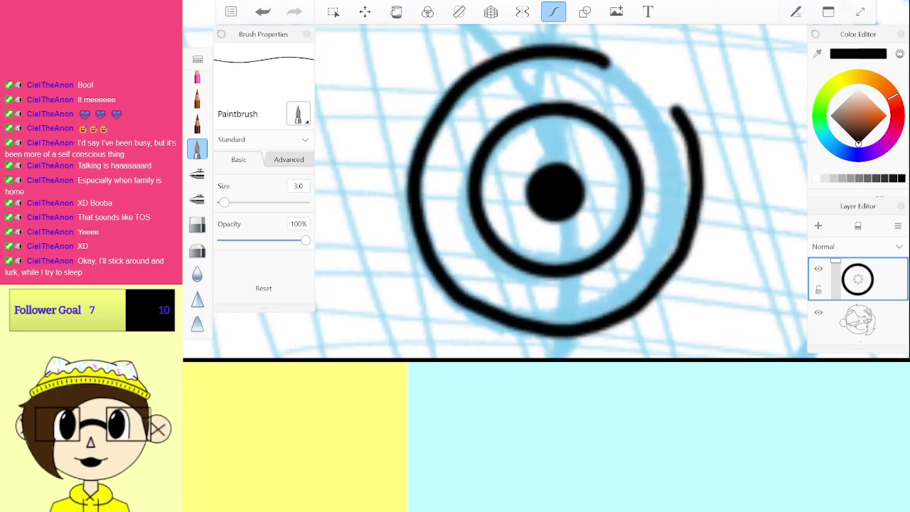
mouse_move(674, 110)
left_mouse_down()
mouse_move(632, 67)
mouse_move(604, 61)
left_mouse_up()
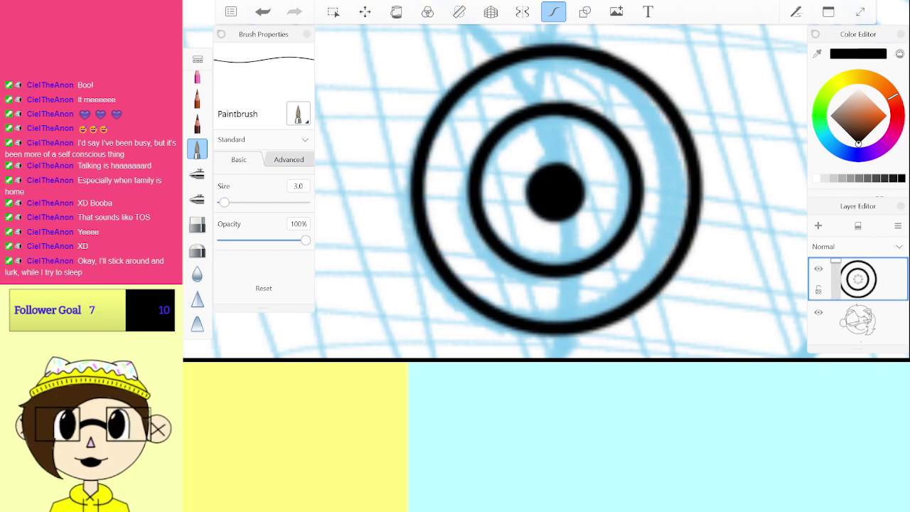
left_click_drag(859, 281, 859, 307)
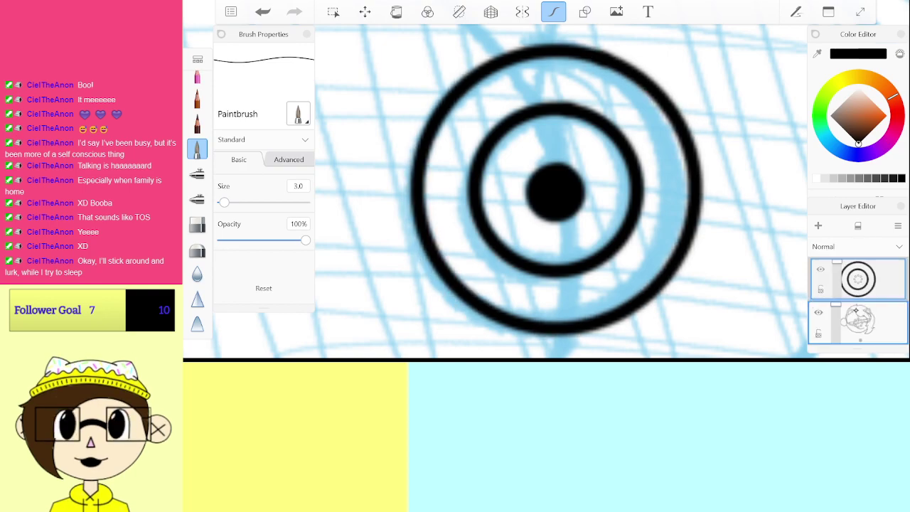
Step: Set the brush size to 4.0 and ink the first collar flap's inner edge, curving from the shoulder corner to the brooch's outer ring
scroll(562, 192, "down", 5)
scroll(513, 222, "up", 4)
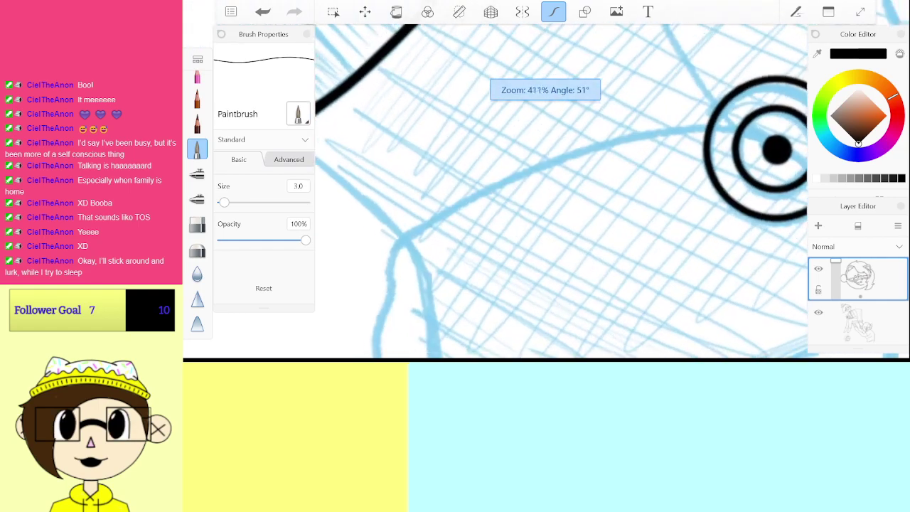
left_click(305, 183)
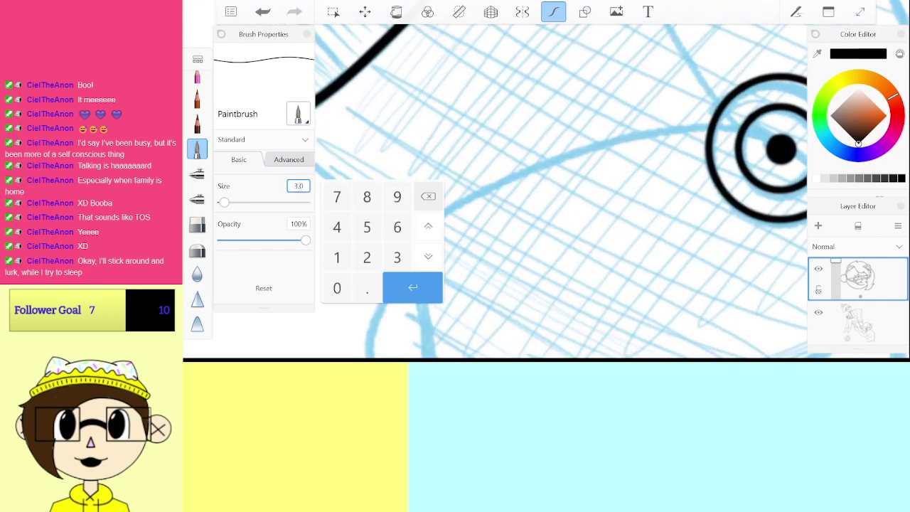
left_click(412, 287)
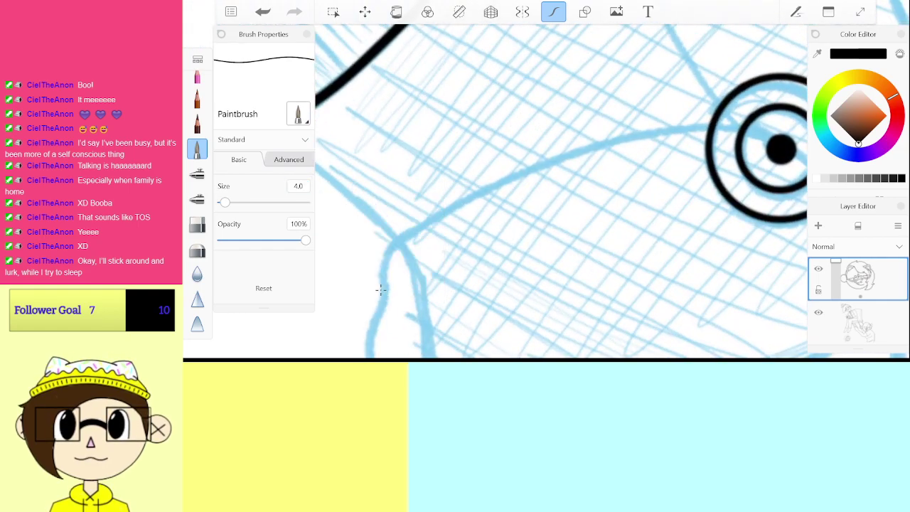
left_click_drag(380, 299, 385, 308)
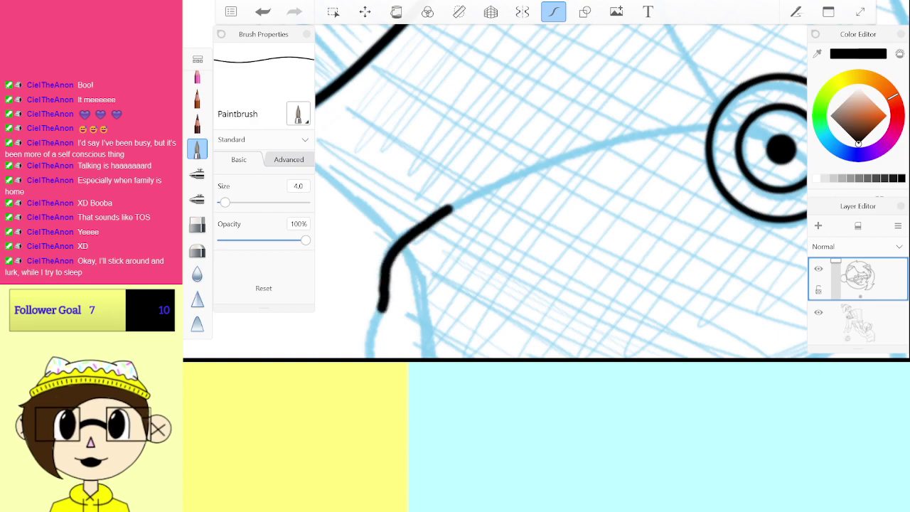
left_click_drag(696, 127, 713, 126)
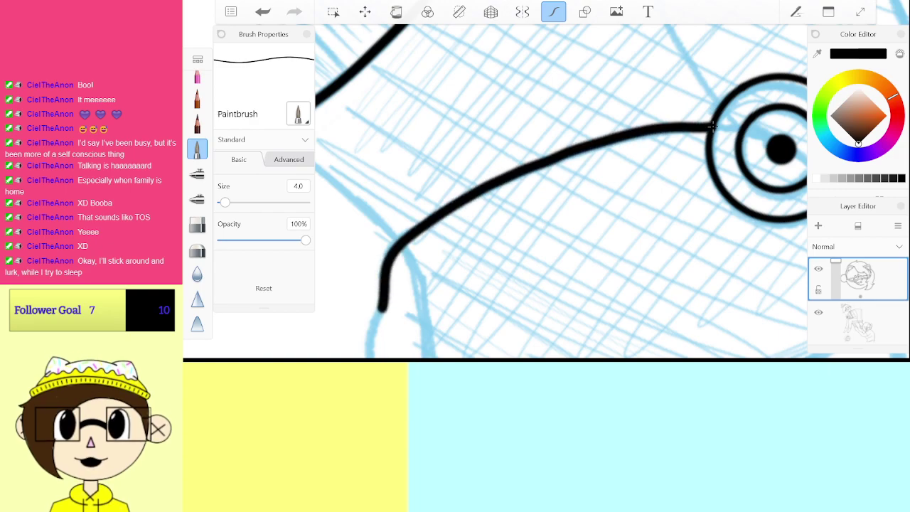
key("ctrl+z")
left_click_drag(460, 266, 451, 296)
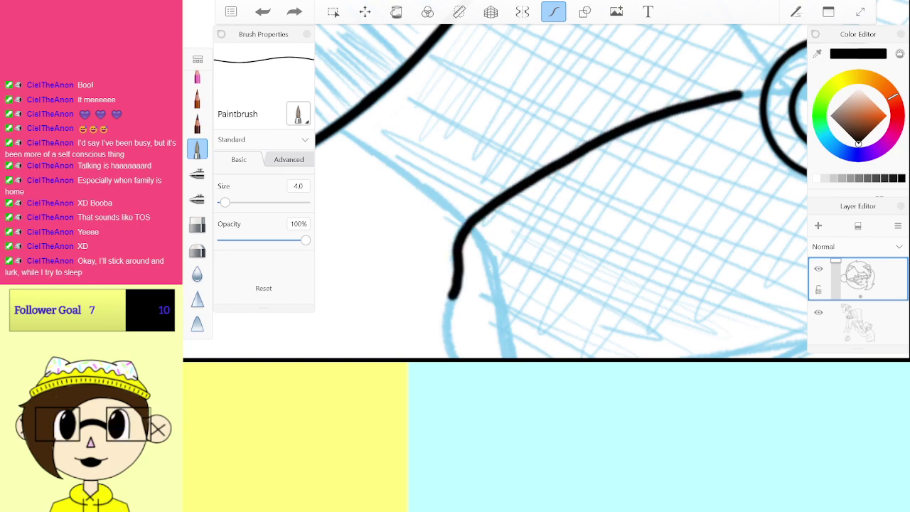
left_click_drag(739, 94, 768, 92)
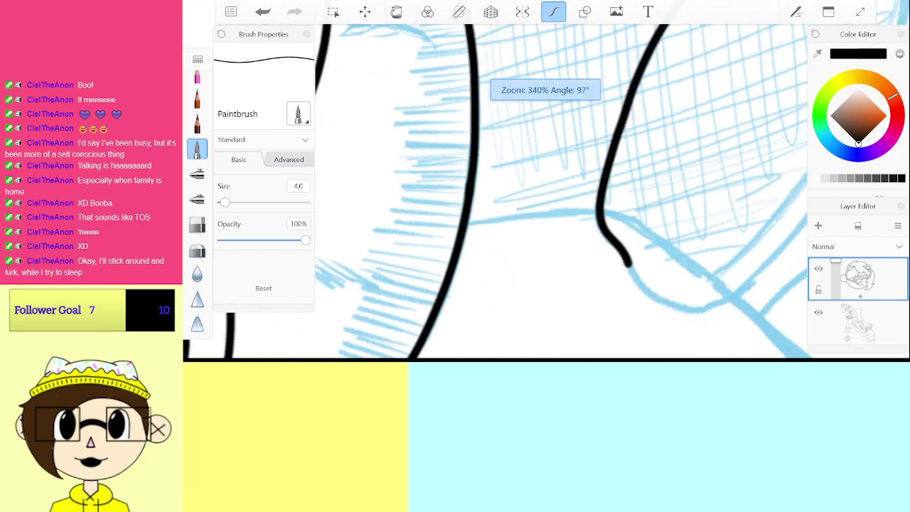
Step: Ink the neck line from the jaw down to the collar corner, redrawing it until it joins both lines cleanly
scroll(562, 192, "up", 3)
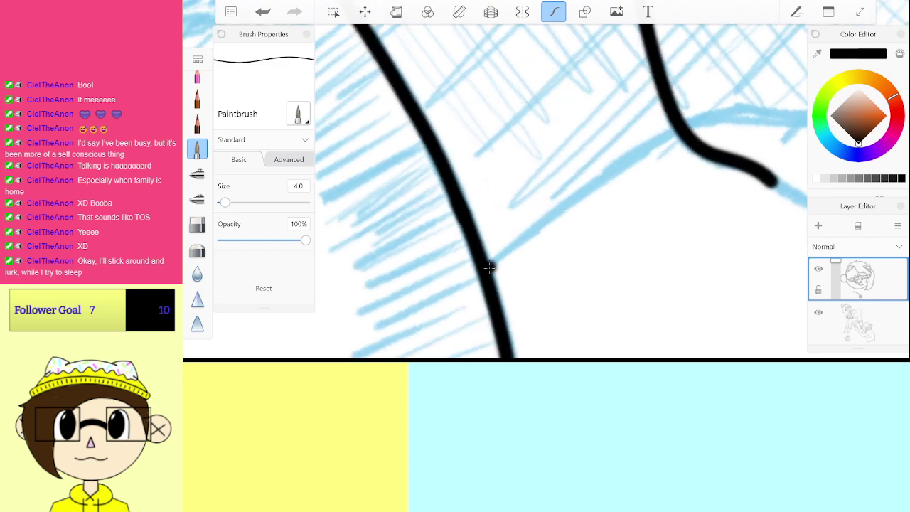
left_click_drag(489, 267, 681, 132)
key("ctrl+z")
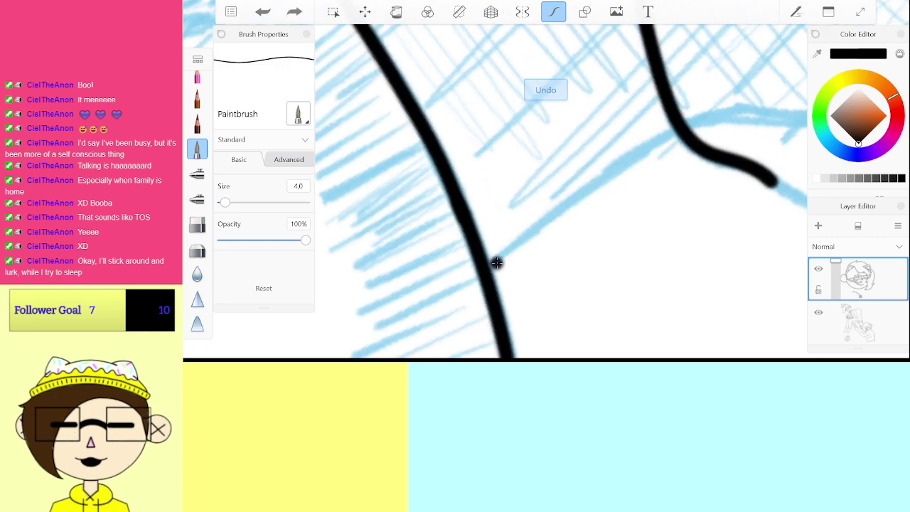
mouse_move(489, 267)
left_mouse_down()
mouse_move(579, 190)
mouse_move(675, 127)
left_mouse_up()
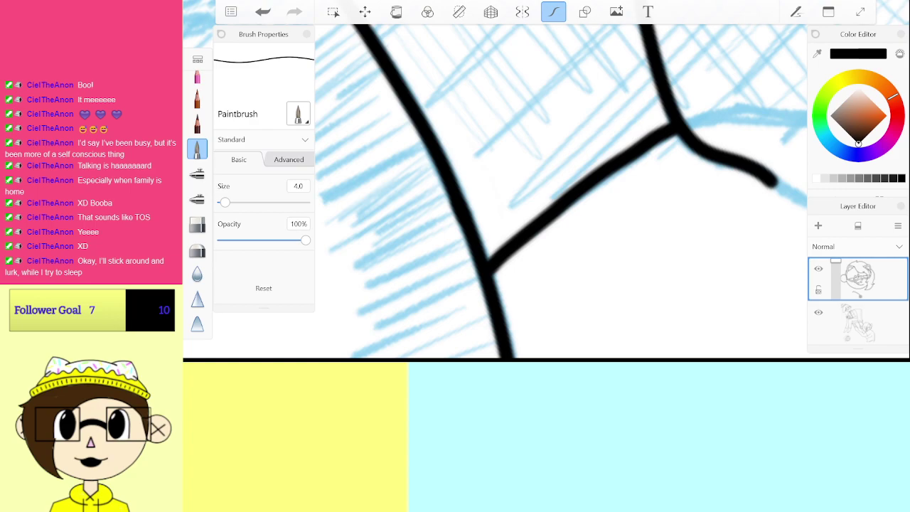
key("ctrl+z")
left_click_drag(490, 268, 626, 165)
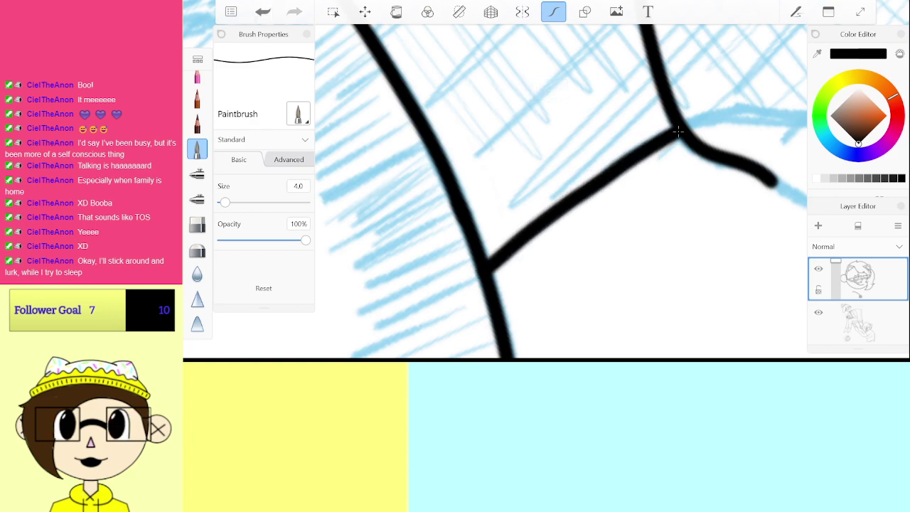
Step: Ink the opposite collar flap, from its inner edge at the brooch around to its outer edge
scroll(562, 192, "down", 5)
scroll(562, 191, "up", 5)
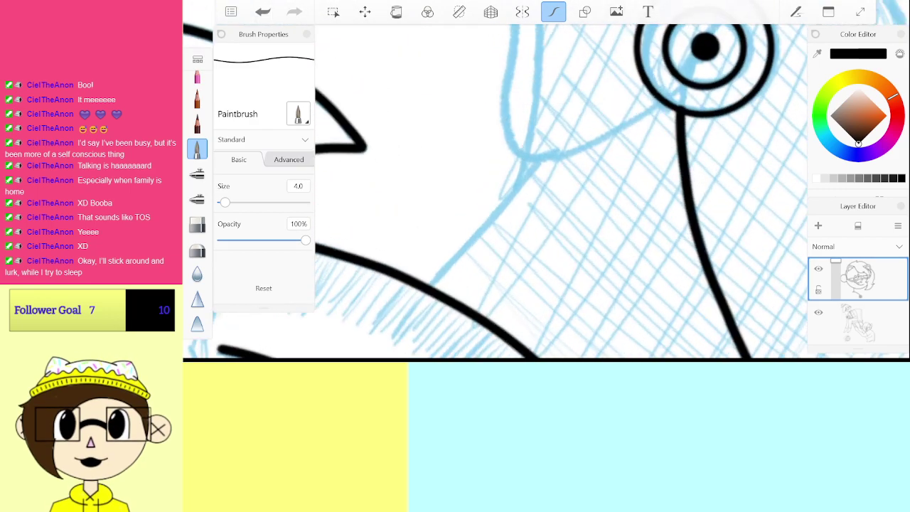
mouse_move(658, 146)
left_mouse_down()
mouse_move(721, 179)
mouse_move(609, 305)
mouse_move(443, 256)
mouse_move(369, 274)
mouse_move(502, 190)
mouse_move(665, 111)
mouse_move(702, 156)
mouse_move(465, 212)
mouse_move(424, 283)
mouse_move(477, 240)
mouse_move(584, 185)
mouse_move(661, 122)
mouse_move(714, 128)
left_mouse_up()
scroll(510, 192, "down", 3)
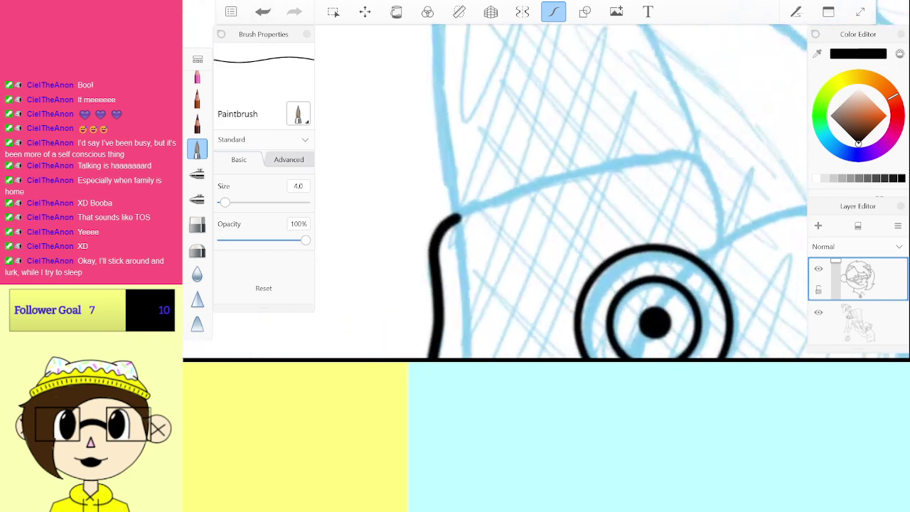
scroll(511, 192, "up", 2)
mouse_move(384, 284)
left_mouse_down()
mouse_move(465, 225)
mouse_move(614, 150)
mouse_move(674, 134)
mouse_move(700, 138)
left_mouse_up()
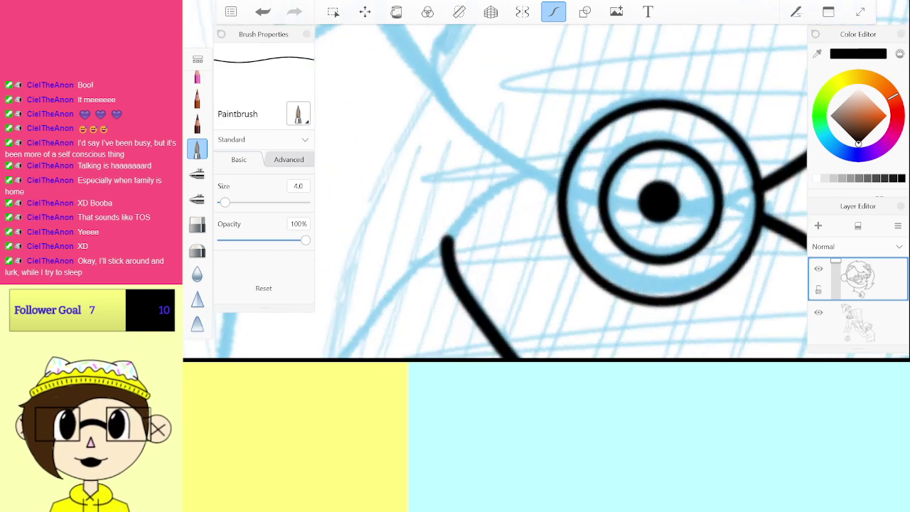
Step: Ink the rounded top of the first collar flap where it folds over the shoulder
scroll(511, 192, "up", 4)
scroll(511, 192, "down", 5)
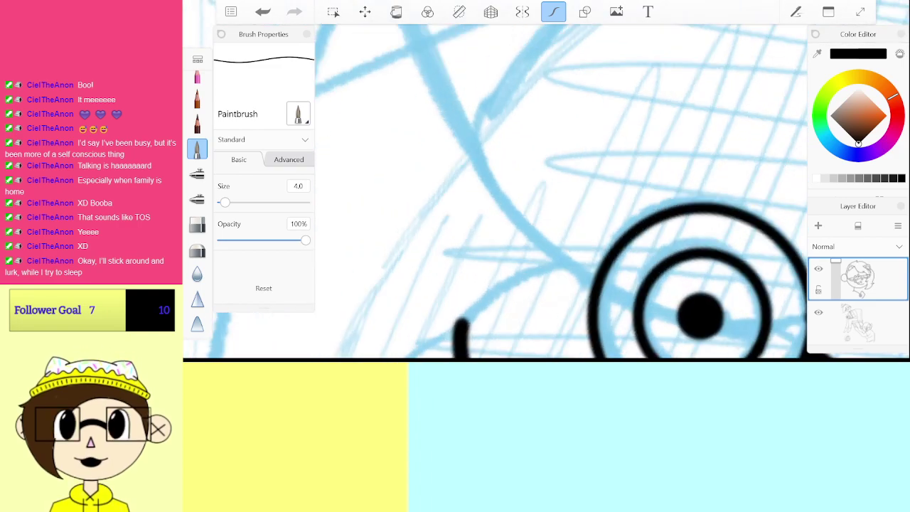
scroll(498, 192, "up", 4)
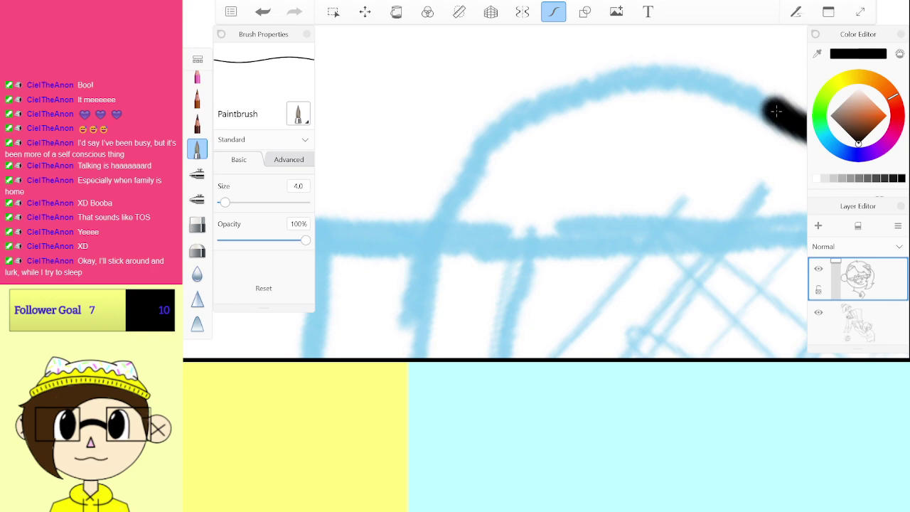
mouse_move(800, 132)
left_mouse_down()
mouse_move(707, 81)
mouse_move(575, 93)
mouse_move(468, 178)
mouse_move(445, 215)
left_mouse_up()
Step: Ink the first collar flap's long outer edge from its rounded top to the lower tip, redrawing it with a rounded tip
scroll(562, 192, "down", 3)
scroll(562, 192, "down", 4)
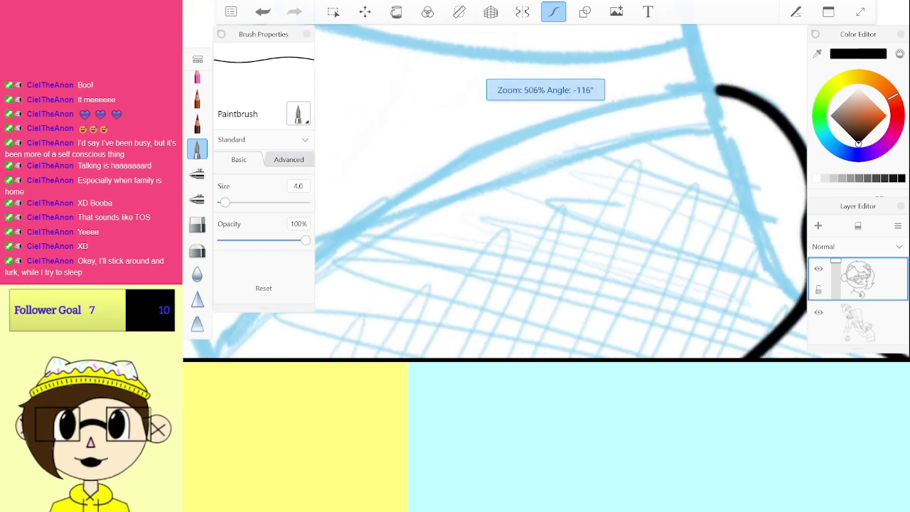
scroll(561, 192, "down", 2)
scroll(562, 192, "up", 2)
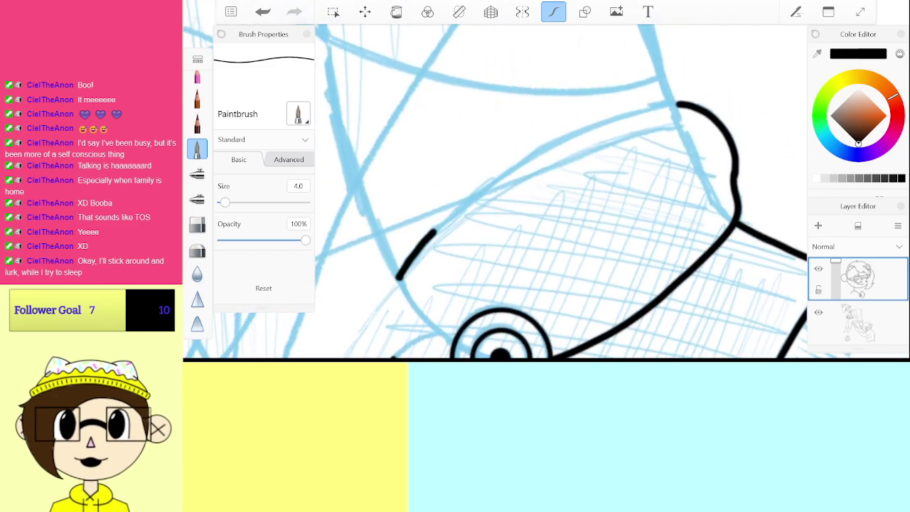
left_click_drag(551, 145, 679, 105)
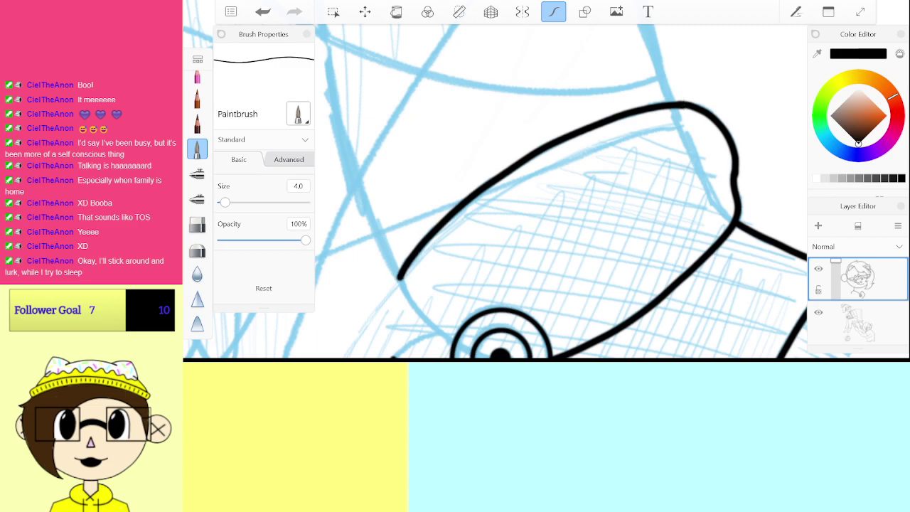
key("ctrl+z")
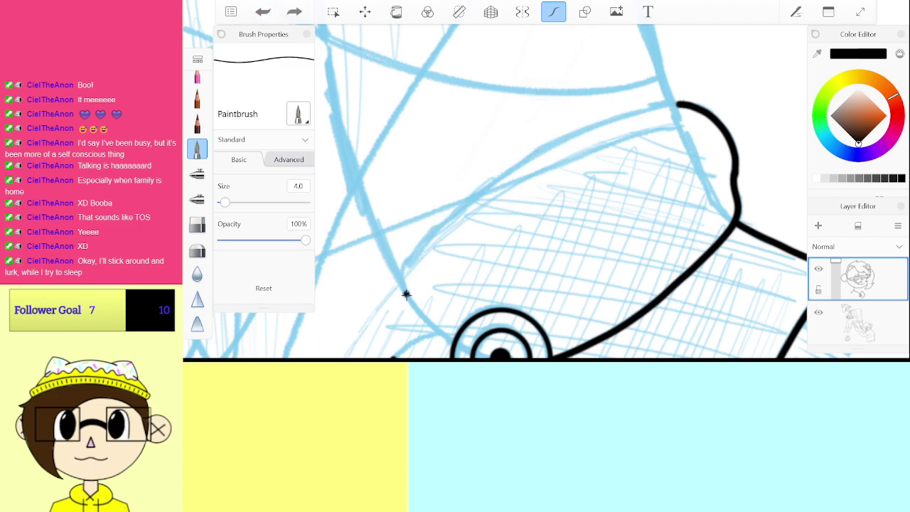
mouse_move(410, 302)
left_mouse_down()
mouse_move(415, 254)
mouse_move(468, 201)
mouse_move(531, 157)
left_mouse_up()
key("ctrl+z")
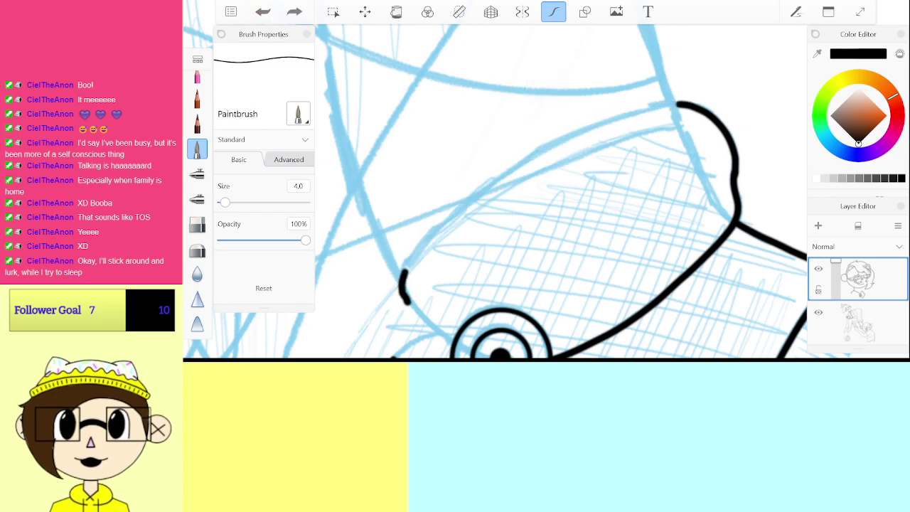
mouse_move(402, 273)
left_mouse_down()
mouse_move(522, 158)
mouse_move(679, 105)
left_mouse_up()
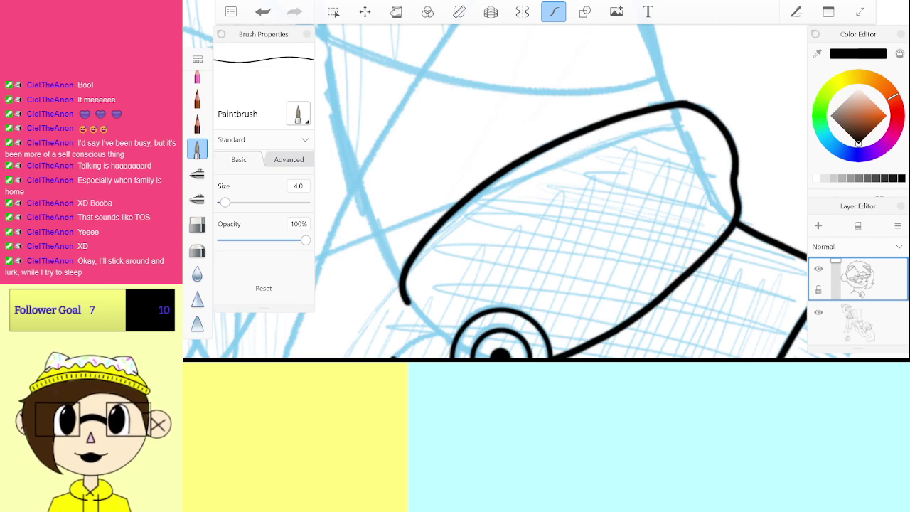
Step: Close the lower ends of both collar flaps, joining one to the brooch ring and the other to the adjoining flap line
scroll(495, 192, "up", 6)
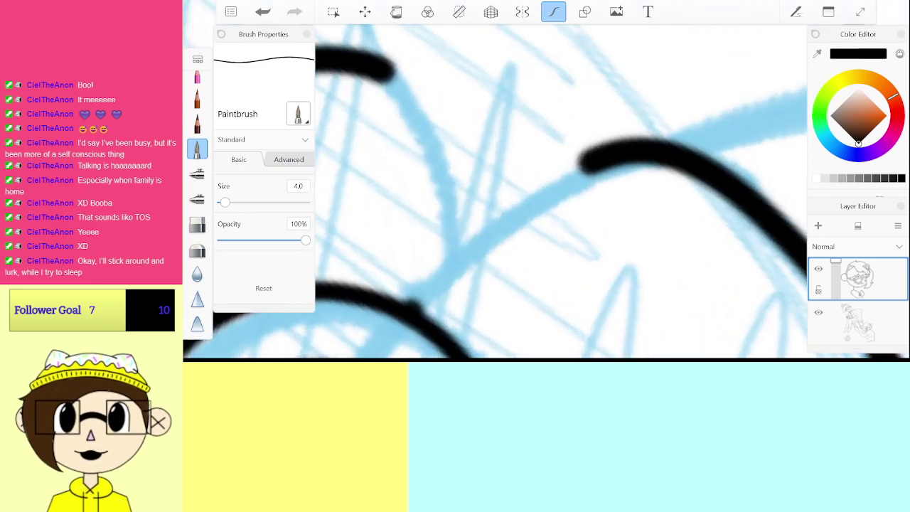
mouse_move(411, 305)
left_mouse_down()
mouse_move(477, 240)
mouse_move(588, 155)
mouse_move(626, 163)
left_mouse_up()
scroll(495, 192, "down", 2)
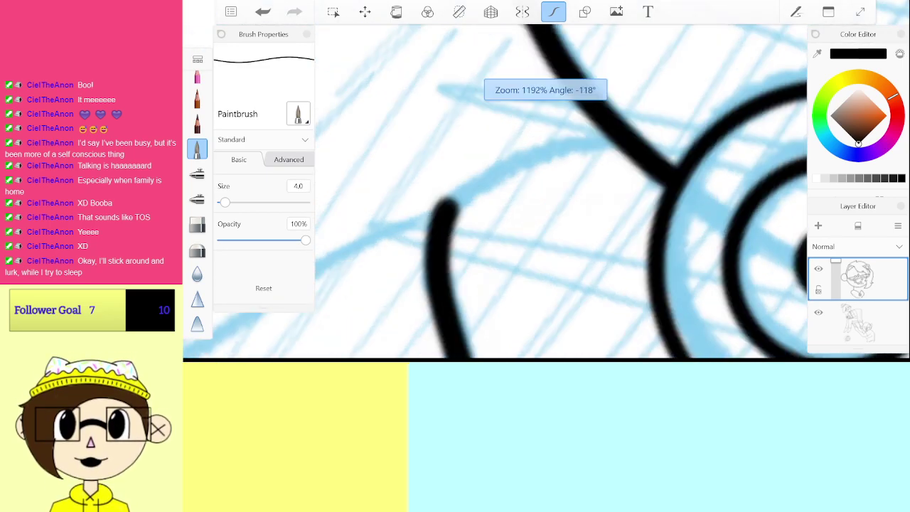
scroll(495, 192, "up", 3)
mouse_move(414, 250)
left_mouse_down()
mouse_move(439, 221)
mouse_move(620, 110)
mouse_move(668, 101)
left_mouse_up()
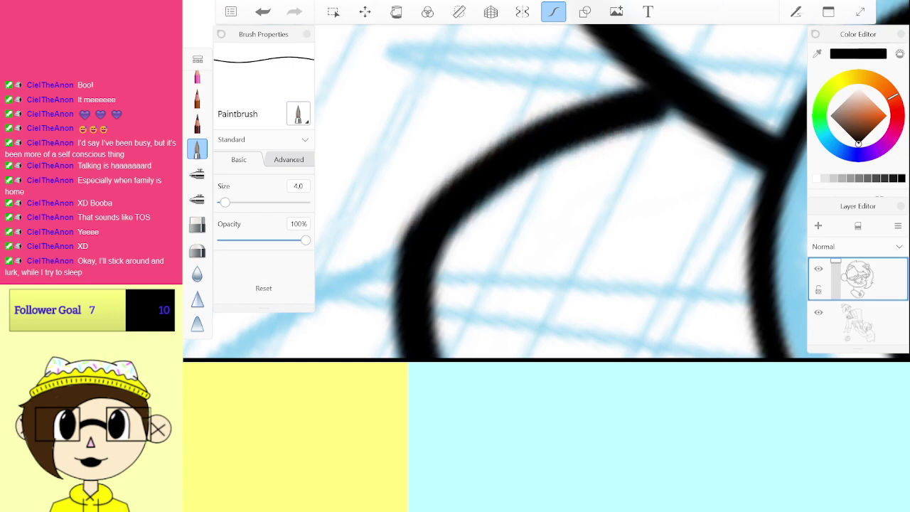
Step: Redraw the collar flap's curved lower end so it meets the adjoining collar line
key("ctrl+z")
mouse_move(408, 259)
left_mouse_down()
mouse_move(450, 217)
mouse_move(591, 128)
mouse_move(672, 91)
left_mouse_up()
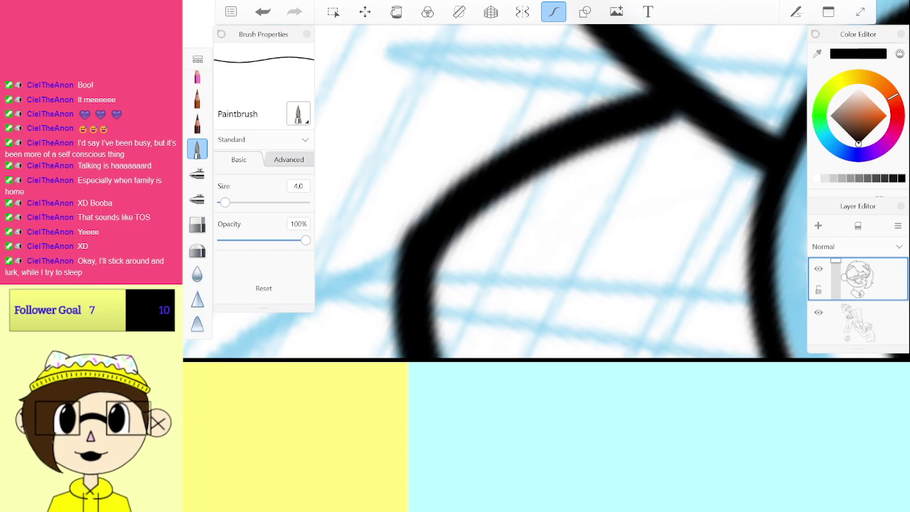
scroll(495, 191, "down", 10)
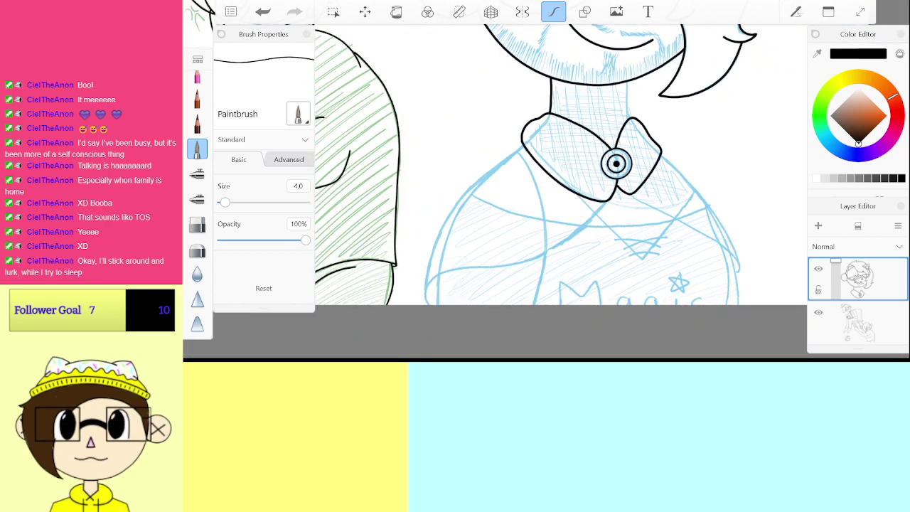
scroll(512, 192, "up", 5)
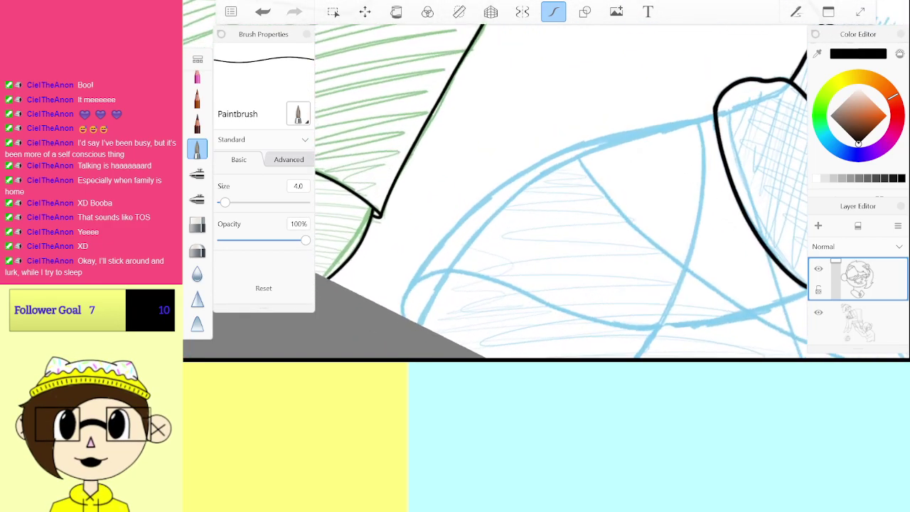
scroll(512, 192, "down", 5)
scroll(512, 192, "up", 2)
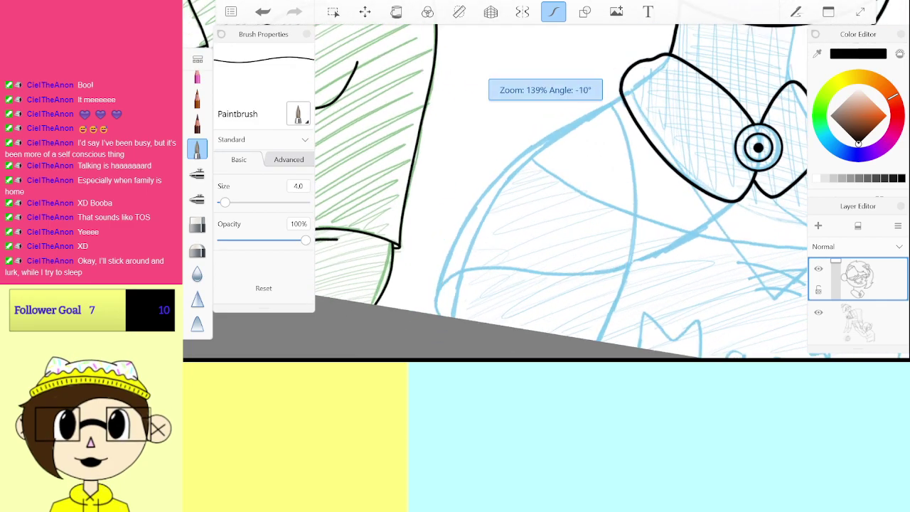
scroll(561, 192, "up", 2)
scroll(561, 192, "down", 4)
scroll(560, 192, "up", 3)
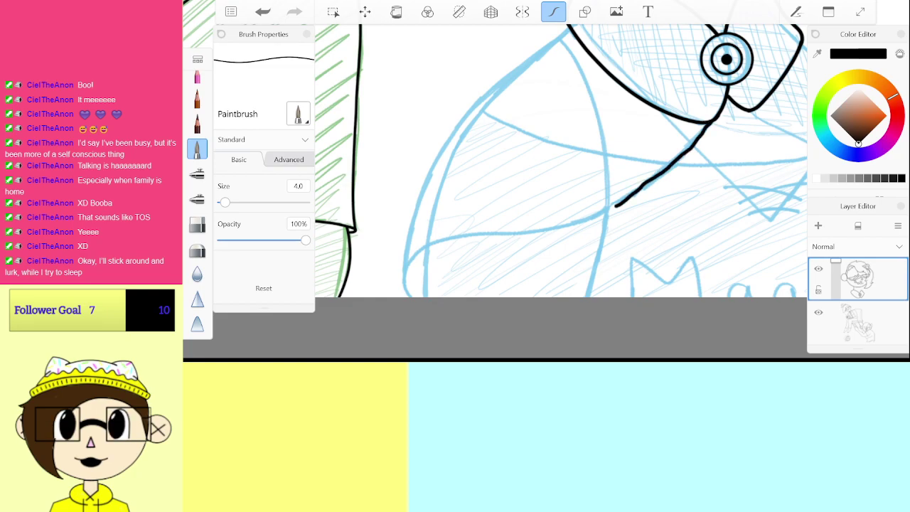
left_click_drag(573, 222, 467, 236)
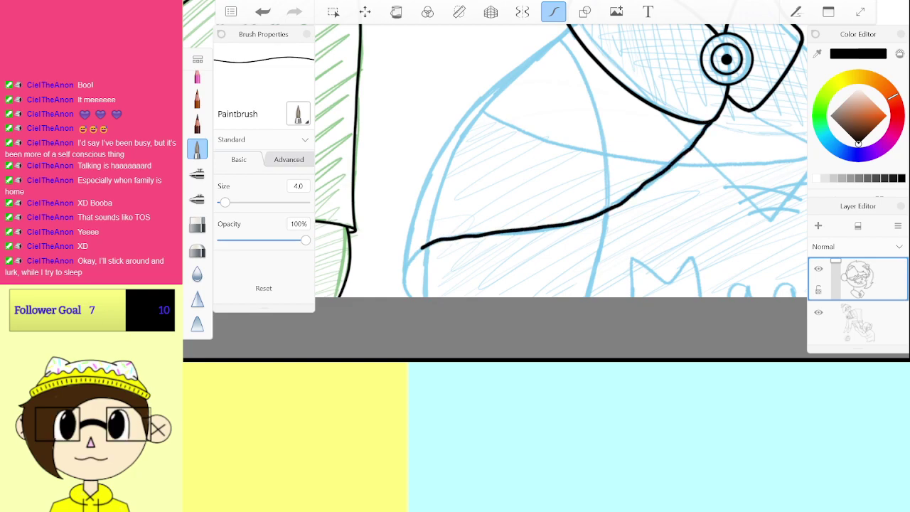
left_click_drag(403, 271, 410, 297)
scroll(560, 192, "up", 2)
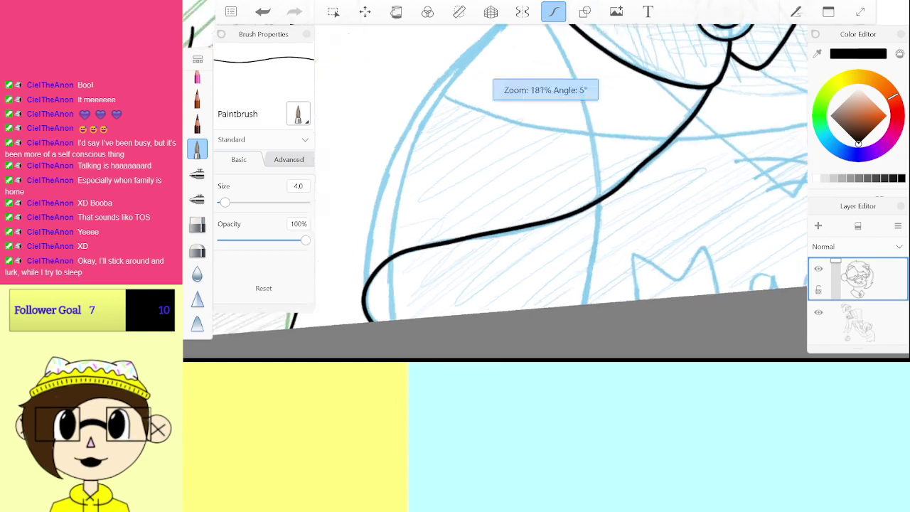
key("ctrl+z")
Step: Ink the cape's front edge from below the brooch across the chest to its rounded outer end at the canvas edge
scroll(546, 192, "down", 3)
scroll(547, 192, "up", 3)
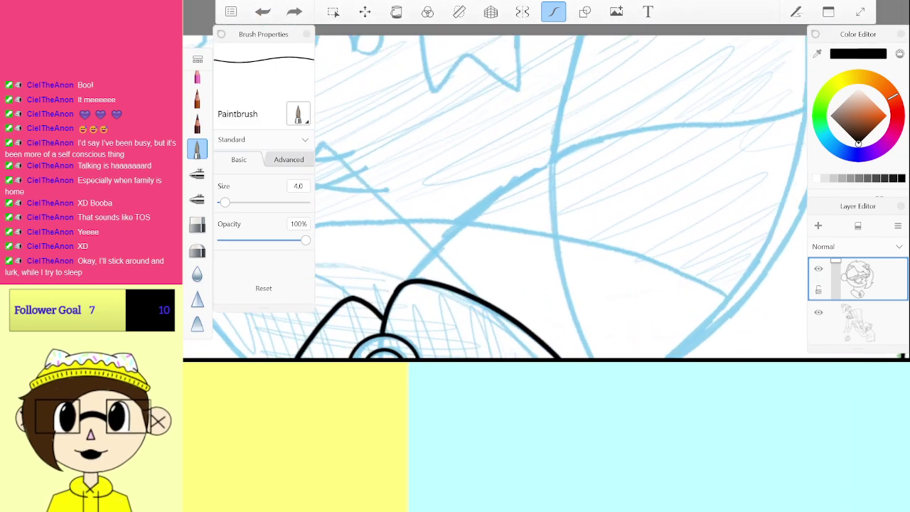
left_click_drag(409, 277, 465, 222)
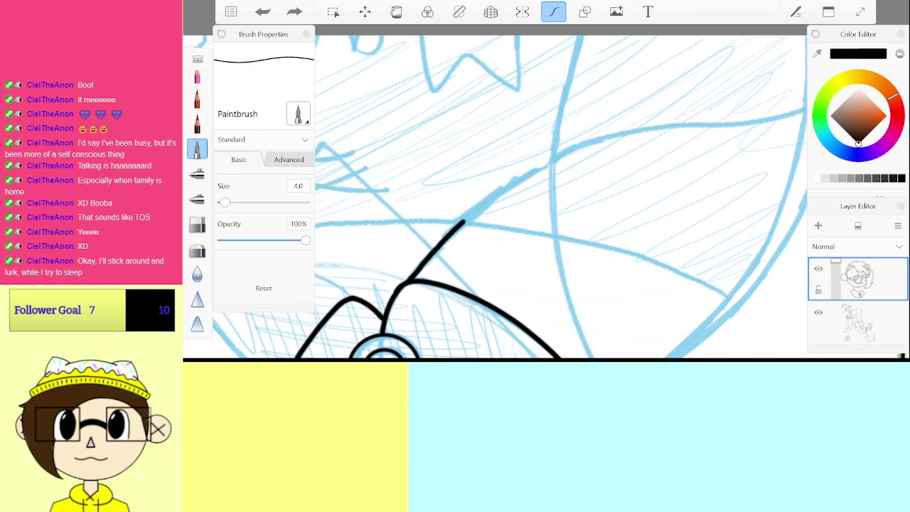
mouse_move(551, 160)
left_mouse_down()
mouse_move(628, 131)
mouse_move(732, 125)
left_mouse_up()
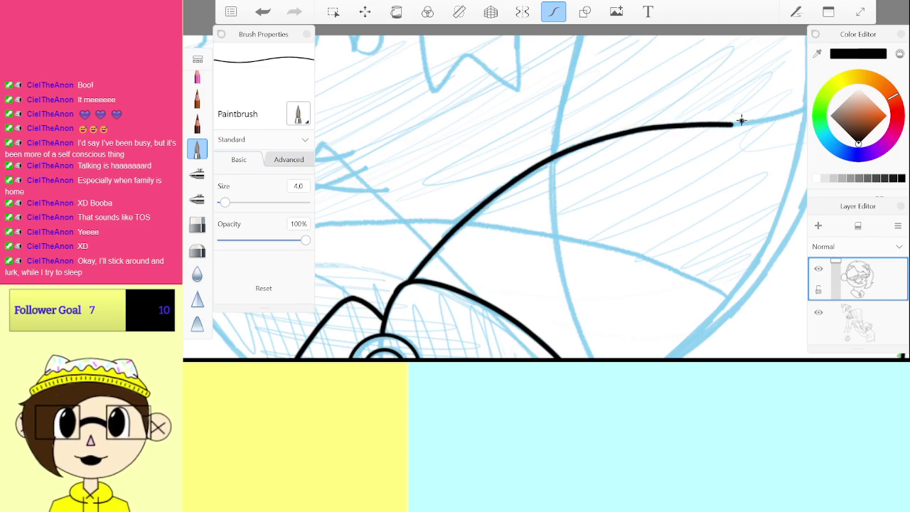
scroll(547, 192, "down", 2)
scroll(546, 192, "up", 5)
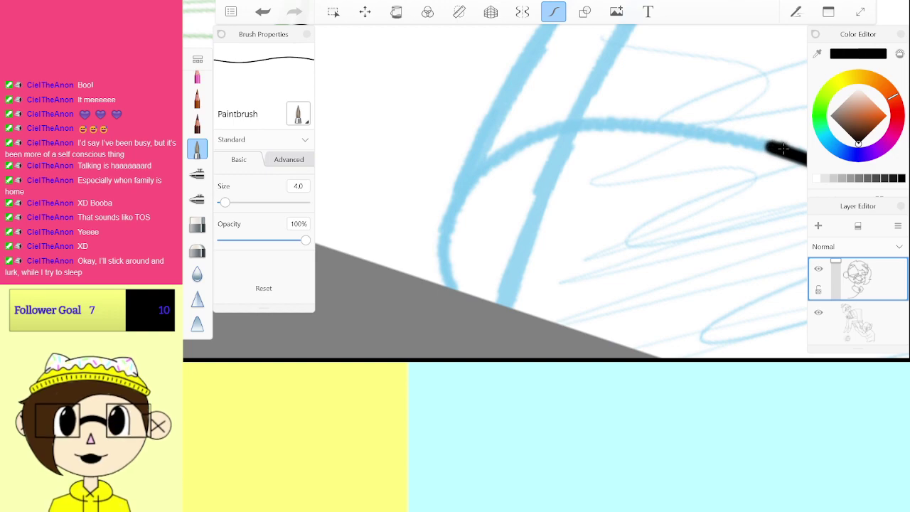
left_click_drag(771, 147, 668, 128)
mouse_move(564, 128)
left_mouse_down()
mouse_move(510, 149)
mouse_move(468, 185)
mouse_move(444, 240)
mouse_move(448, 288)
left_mouse_up()
Step: Ink the cape's outer shoulder edge from the rounded lower end up to the collar flap
scroll(562, 192, "down", 5)
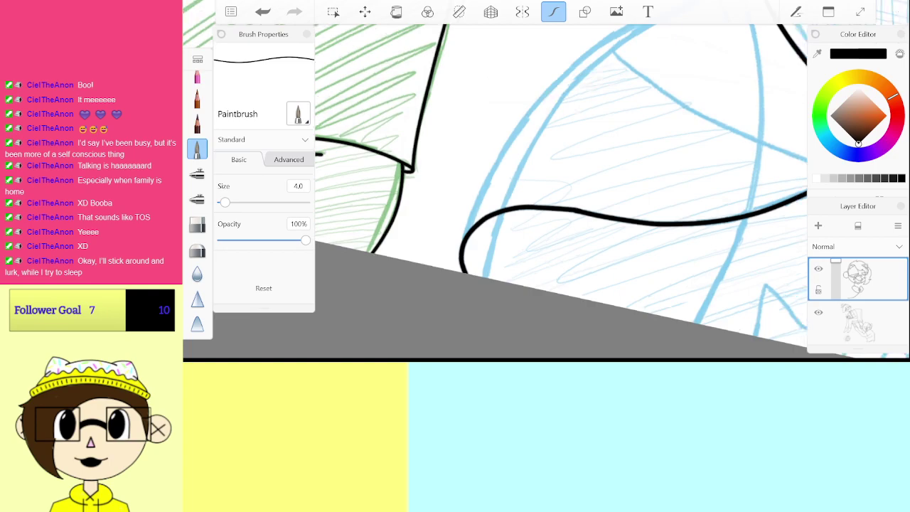
scroll(561, 192, "up", 2)
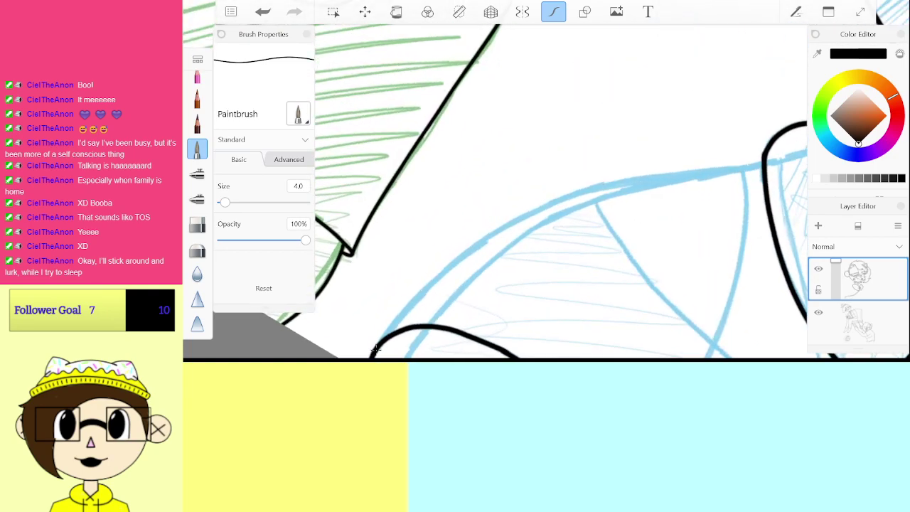
mouse_move(553, 202)
left_mouse_down()
mouse_move(670, 171)
mouse_move(760, 165)
left_mouse_up()
scroll(562, 192, "down", 5)
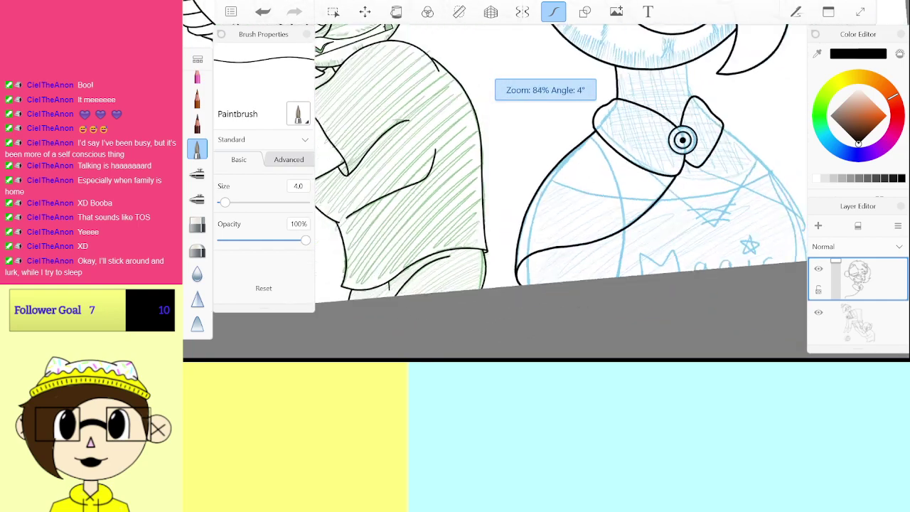
Step: Ink the opposite side of the cape, its outer shoulder edge down to a rounded tip and its front edge from the collar flap
scroll(561, 192, "right", 2)
scroll(561, 192, "up", 5)
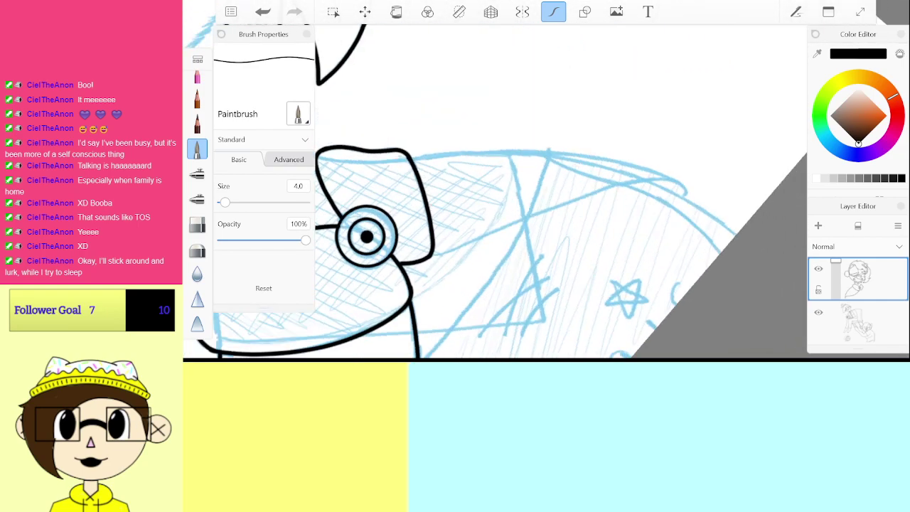
scroll(561, 192, "up", 1)
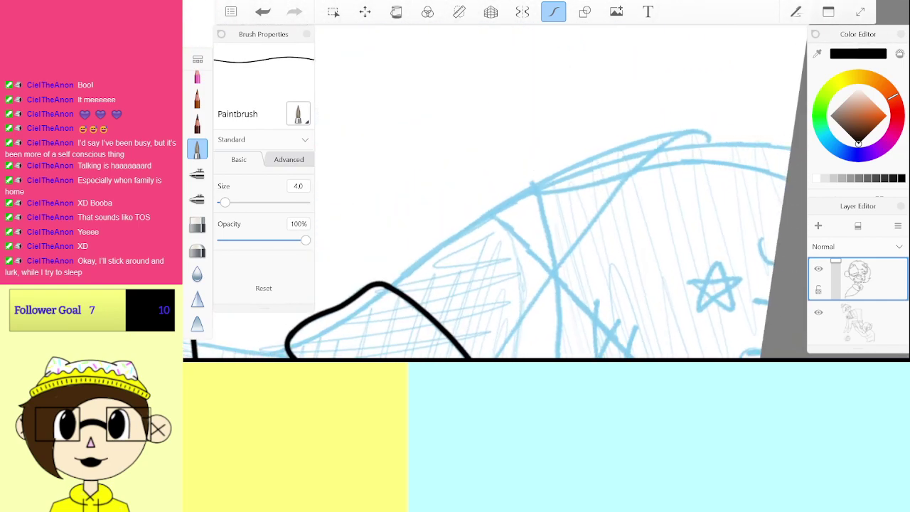
left_click_drag(391, 285, 544, 182)
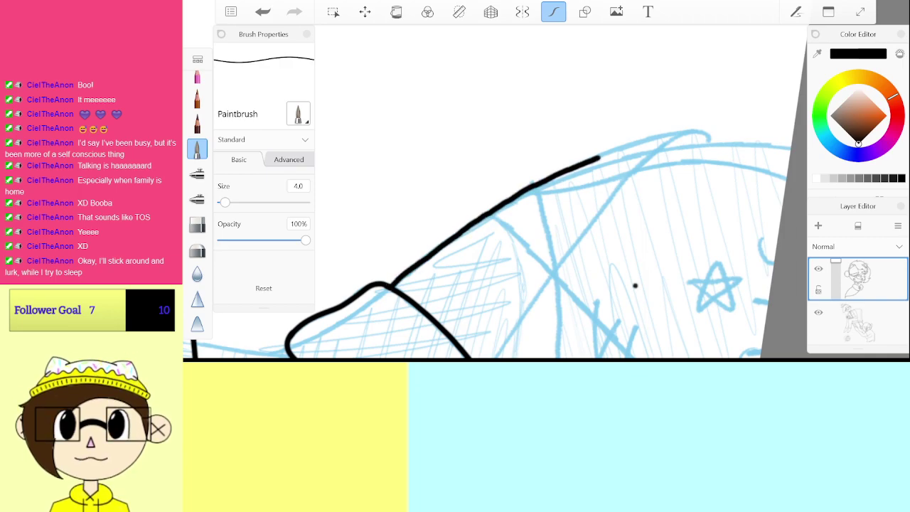
mouse_move(647, 140)
left_mouse_down()
mouse_move(686, 131)
mouse_move(713, 142)
left_mouse_up()
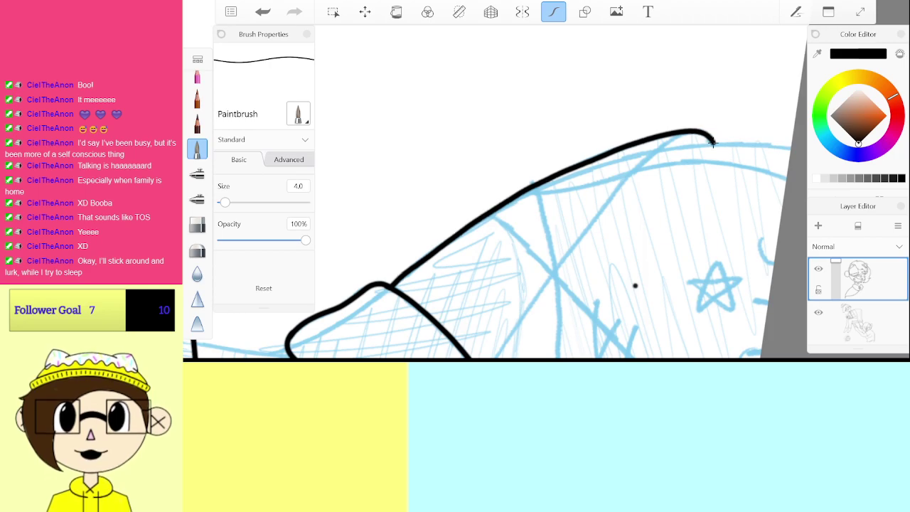
mouse_move(635, 286)
left_mouse_down()
mouse_move(578, 284)
mouse_move(611, 244)
left_mouse_up()
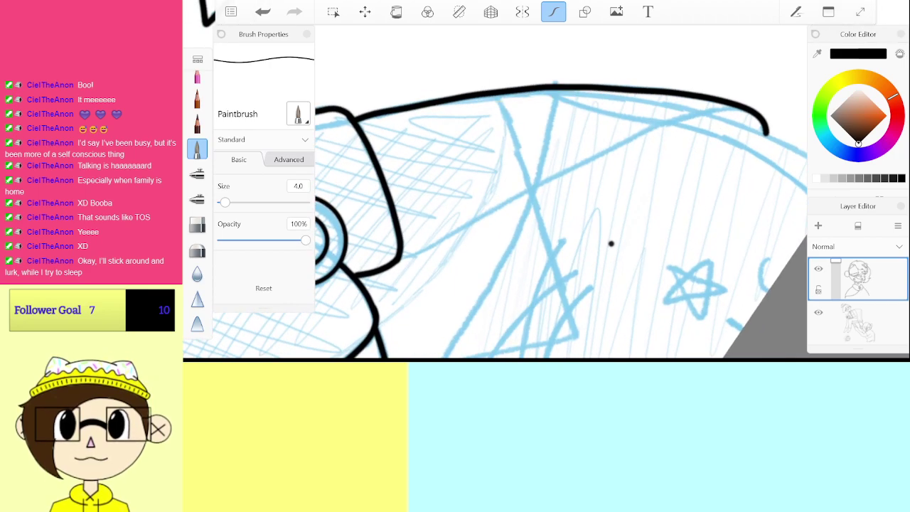
left_click_drag(398, 256, 466, 229)
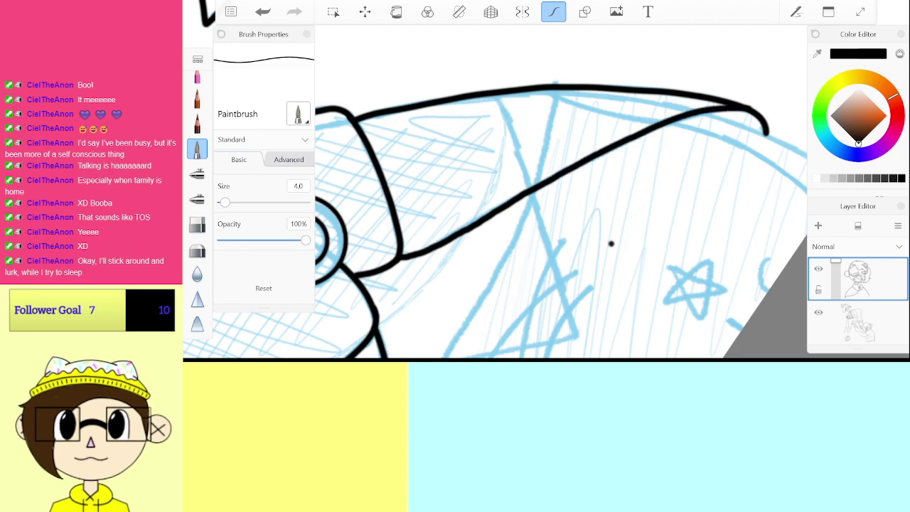
Step: Erase the stray ink dot on the chest with the Hard Eraser, turn off stroke smoothing and reselect the Paintbrush
left_click_drag(611, 244, 586, 125)
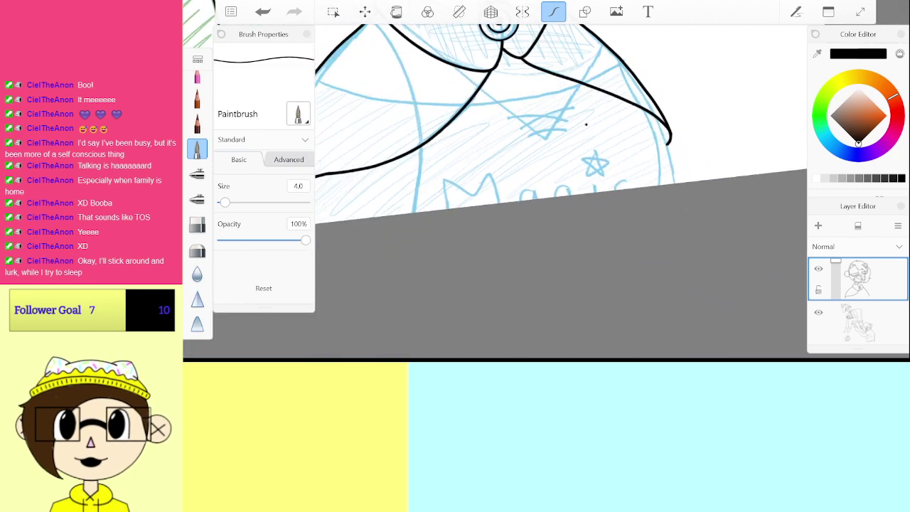
key("e")
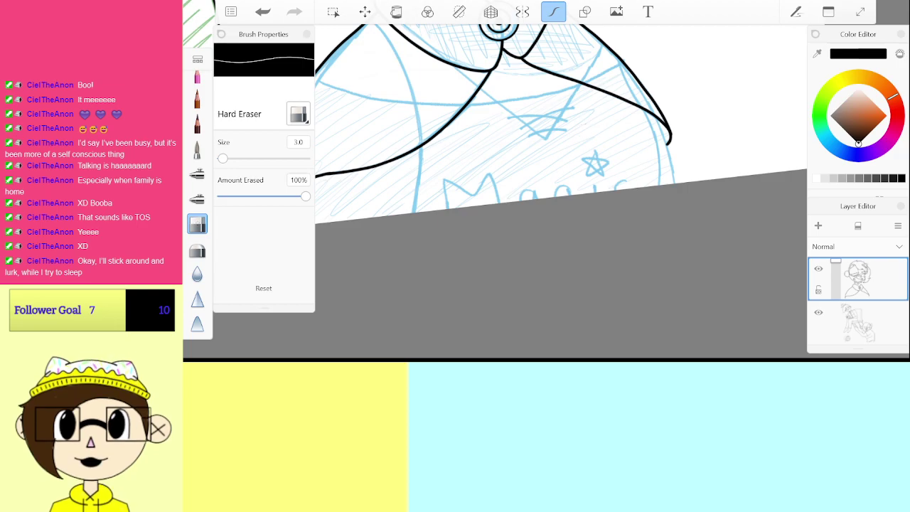
scroll(572, 105, "up", 10)
left_click(554, 13)
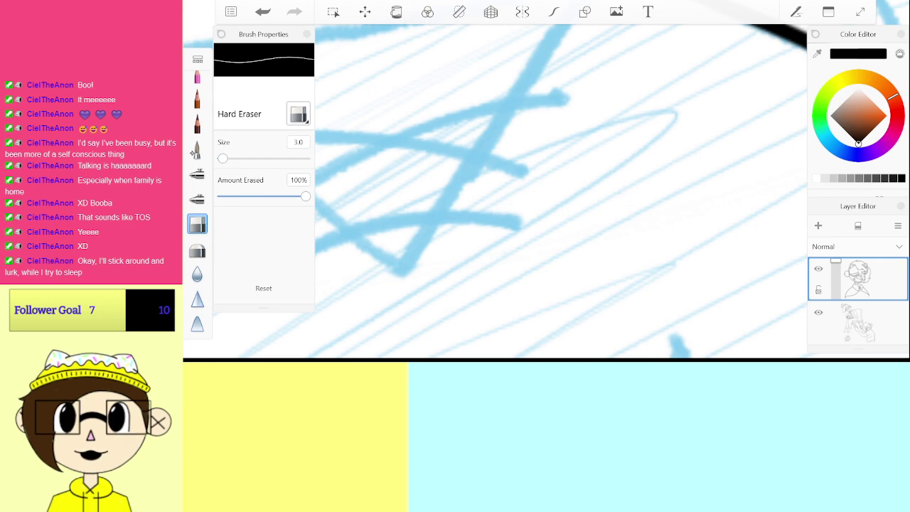
left_click(197, 149)
scroll(498, 213, "down", 10)
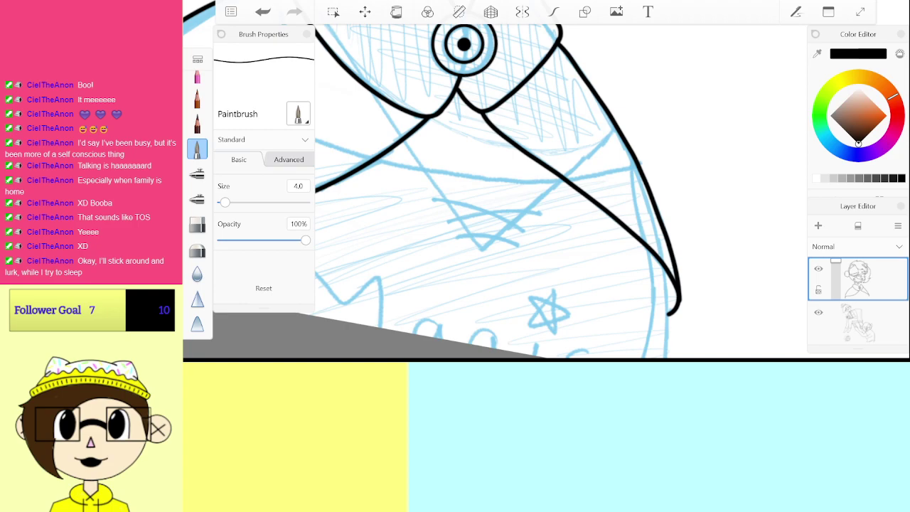
scroll(497, 192, "down", 5)
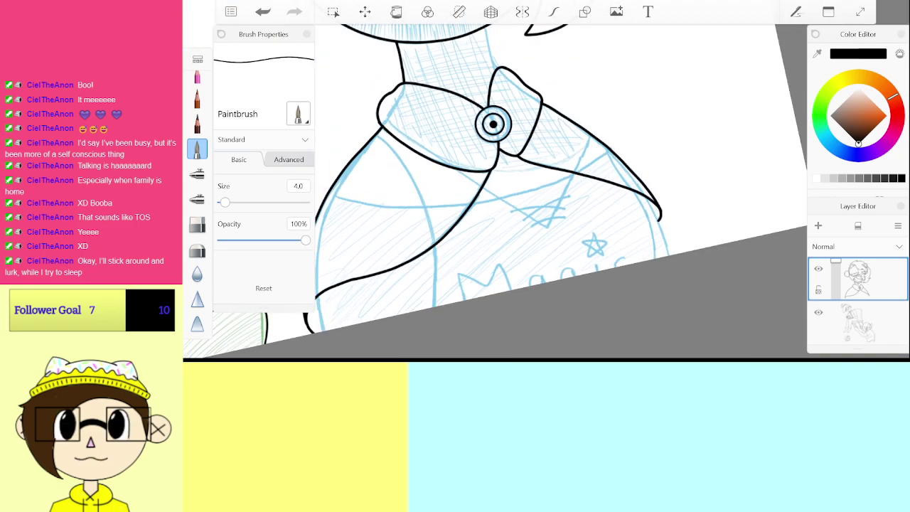
scroll(497, 192, "up", 3)
scroll(498, 192, "down", 5)
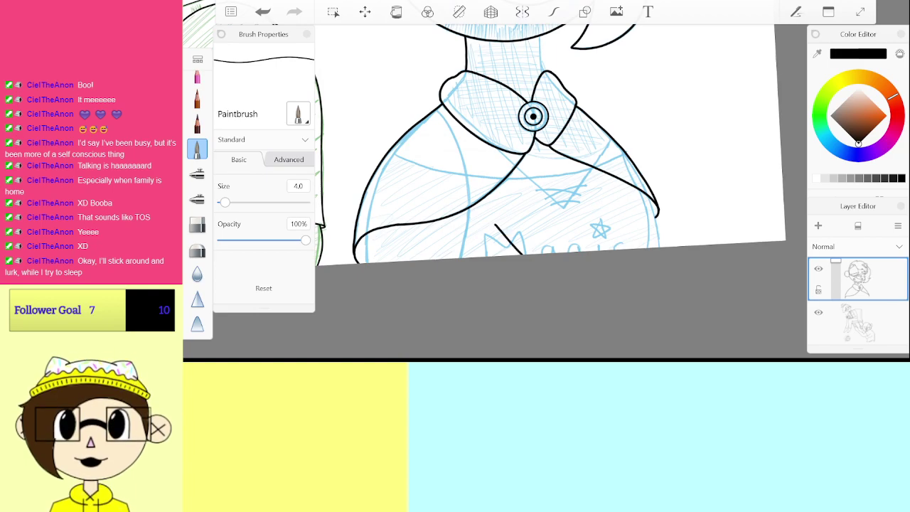
Step: Draw two straight lines from the cape's front edges to a shared point on the chest, forming the V-shaped neckline
scroll(534, 116, "up", 5)
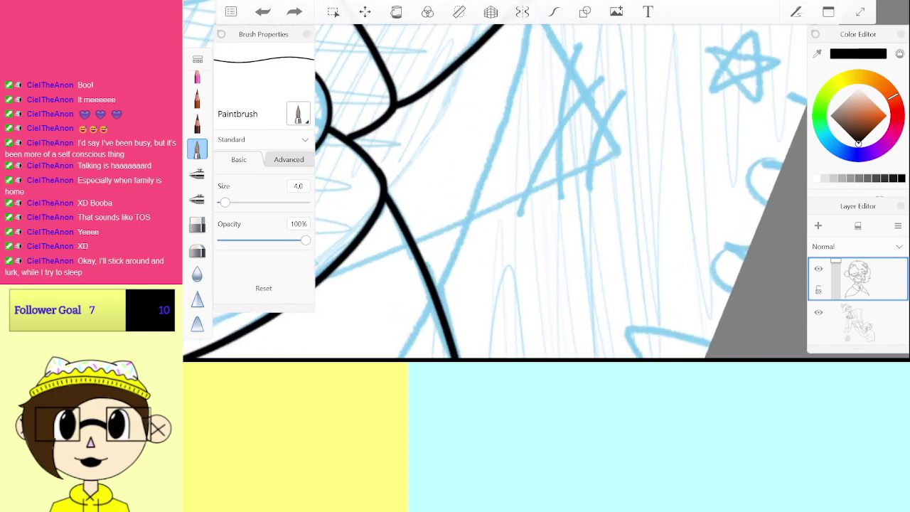
left_click(460, 12)
left_click(459, 12)
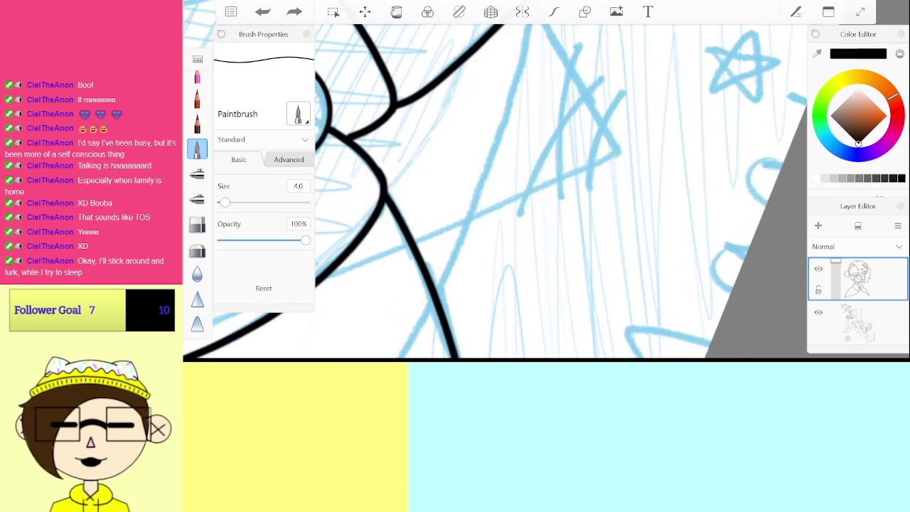
left_click(584, 12)
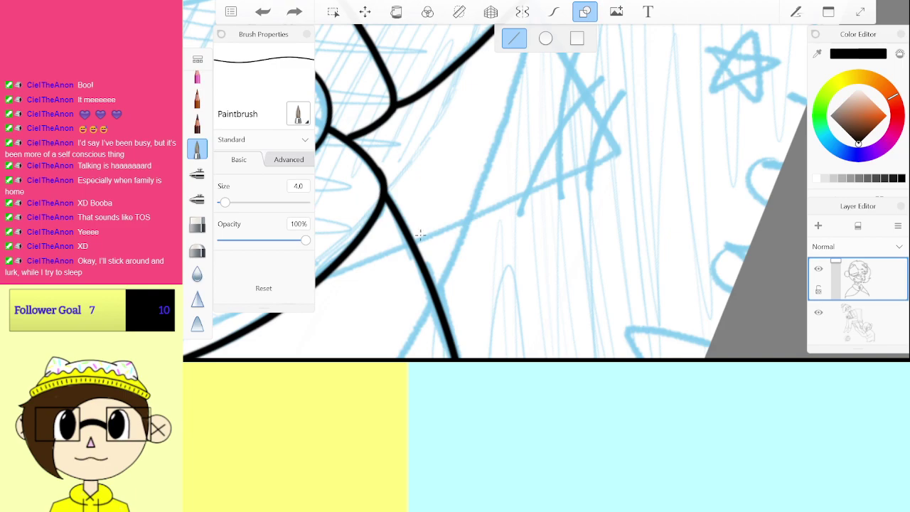
left_click_drag(416, 240, 443, 228)
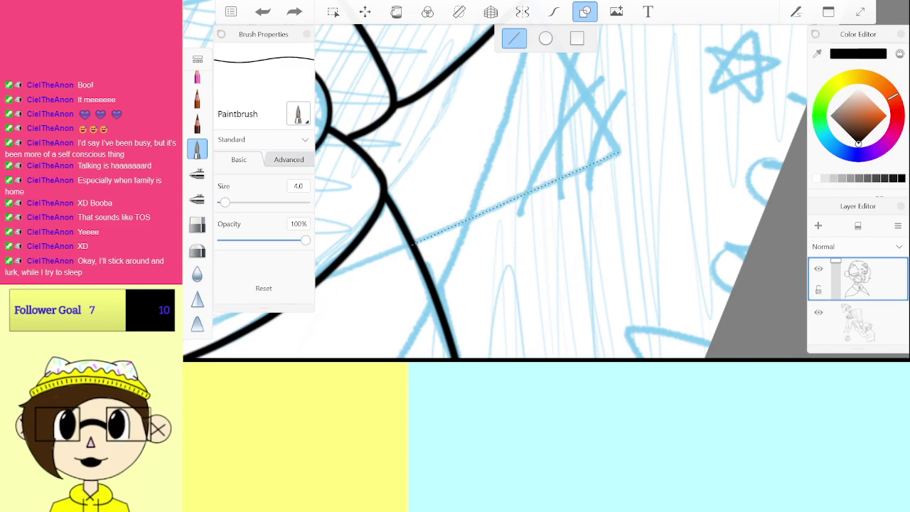
left_click_drag(620, 152, 622, 151)
scroll(561, 191, "up", 5)
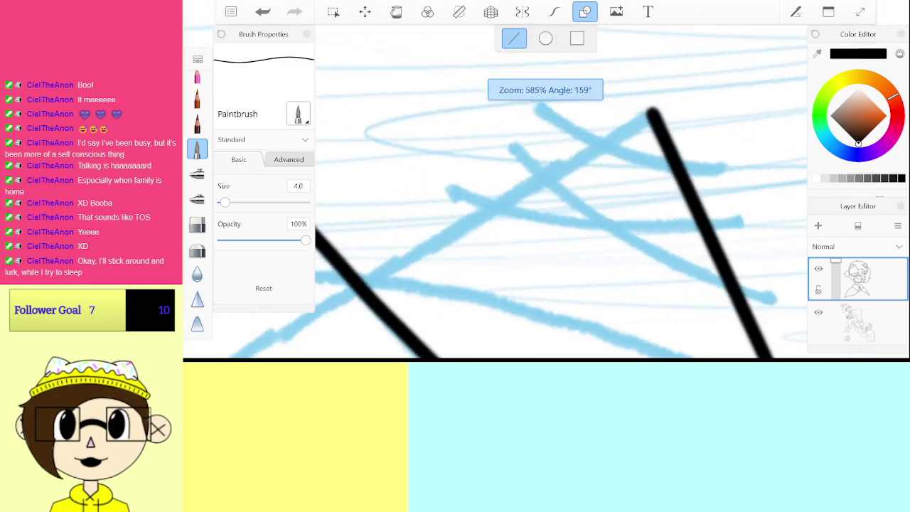
left_click_drag(369, 245, 654, 131)
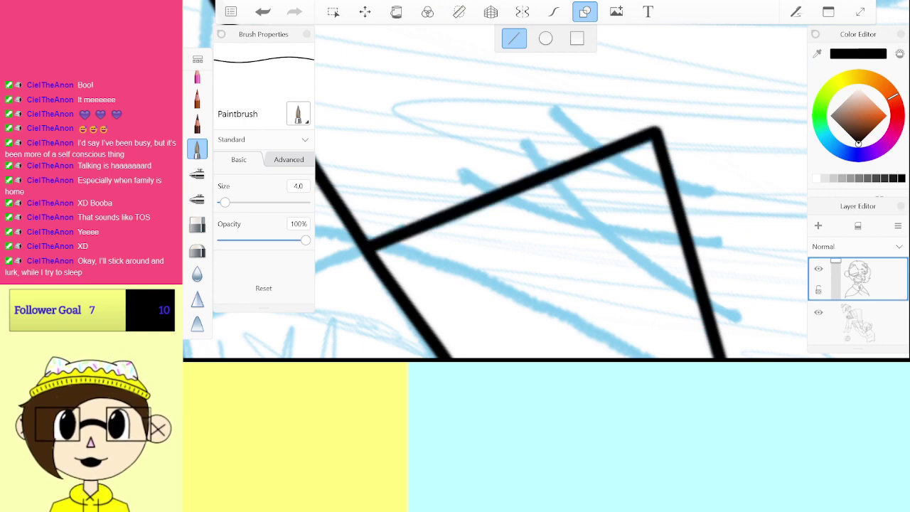
Step: Turn stroke smoothing back on, set the brush size to 3.0 and ink the lowest curved lace across the neckline's point
scroll(561, 191, "up", 3)
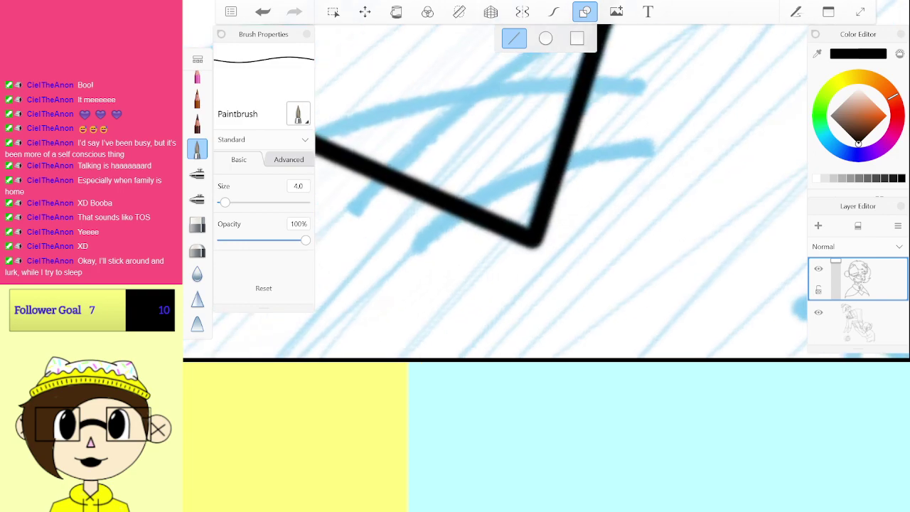
left_click(553, 12)
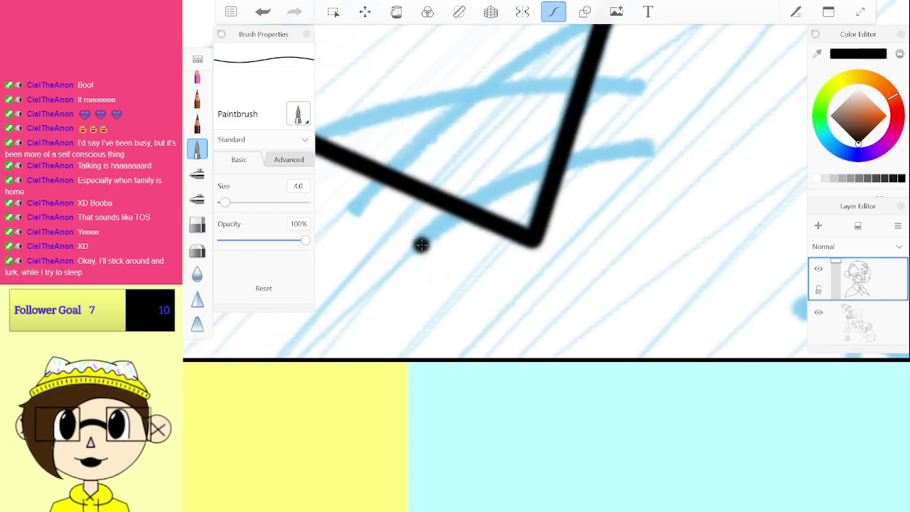
left_click(297, 186)
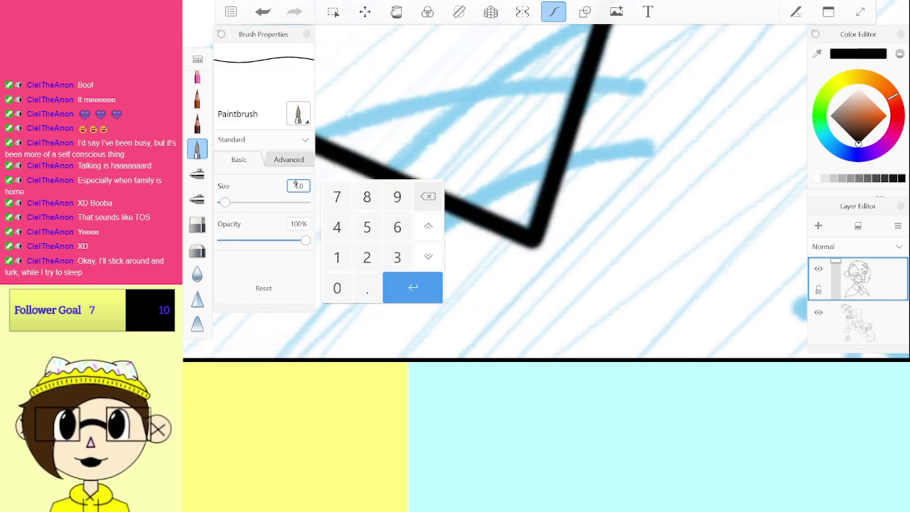
type("3")
left_click(413, 287)
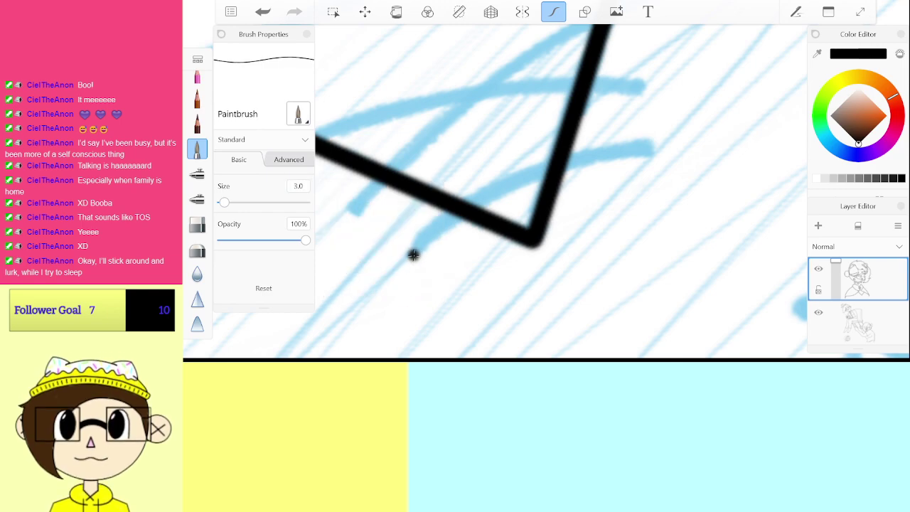
mouse_move(421, 246)
left_mouse_down()
mouse_move(463, 217)
mouse_move(629, 158)
left_mouse_up()
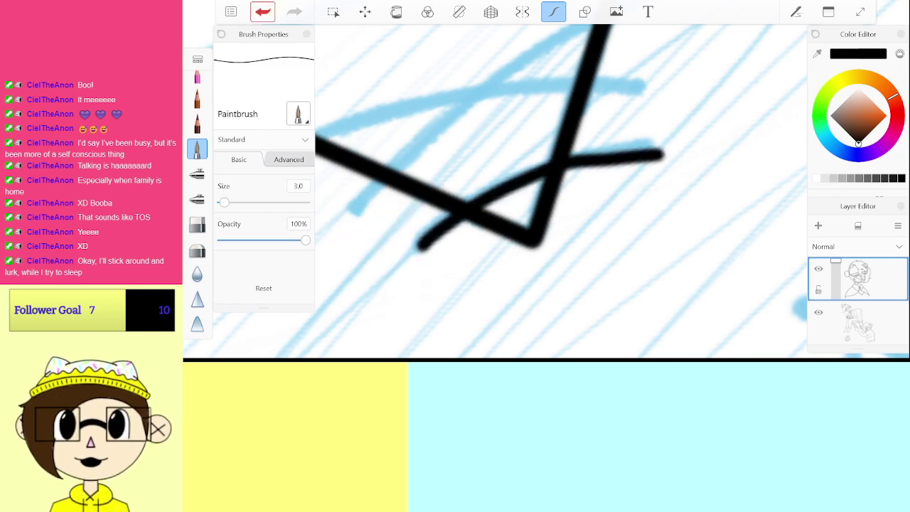
left_click(263, 11)
mouse_move(420, 245)
left_mouse_down()
mouse_move(523, 179)
mouse_move(616, 152)
left_mouse_up()
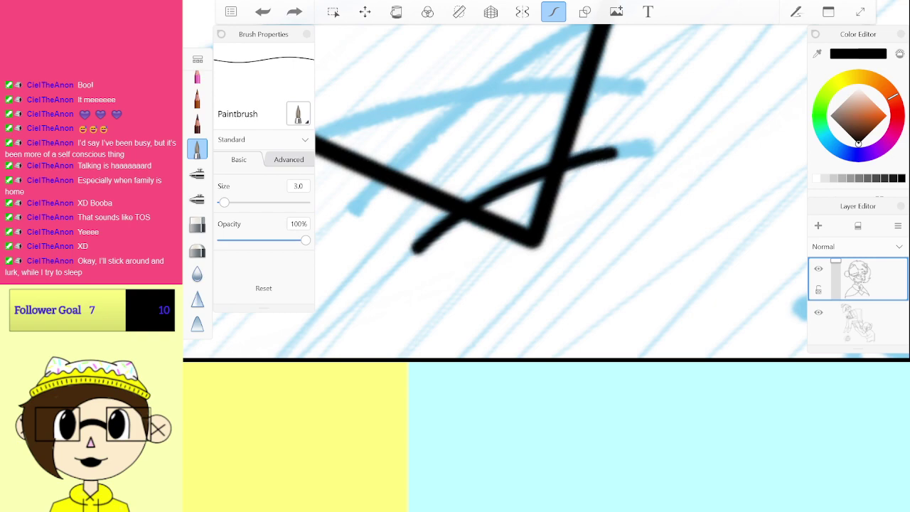
left_click_drag(532, 199, 534, 296)
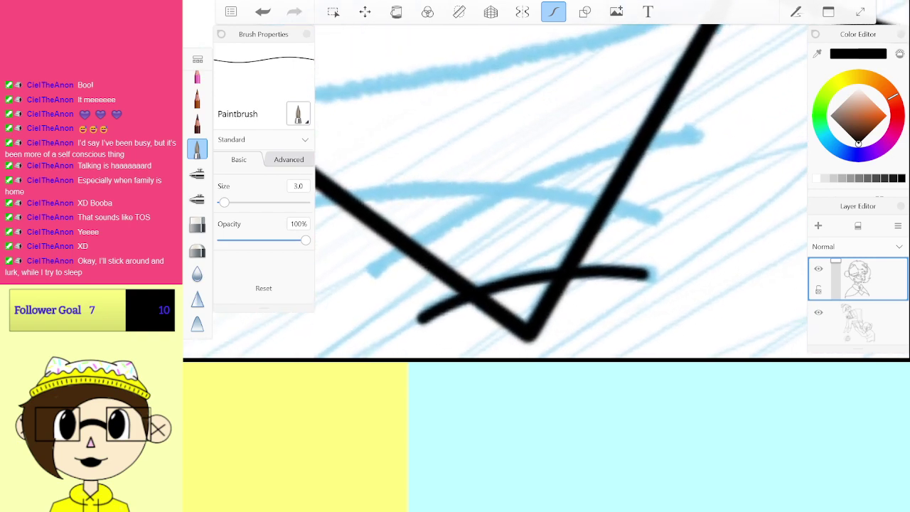
Step: Ink the two crossing laces above the lowest one, their ends extending past both neckline edges
left_click_drag(440, 228, 629, 150)
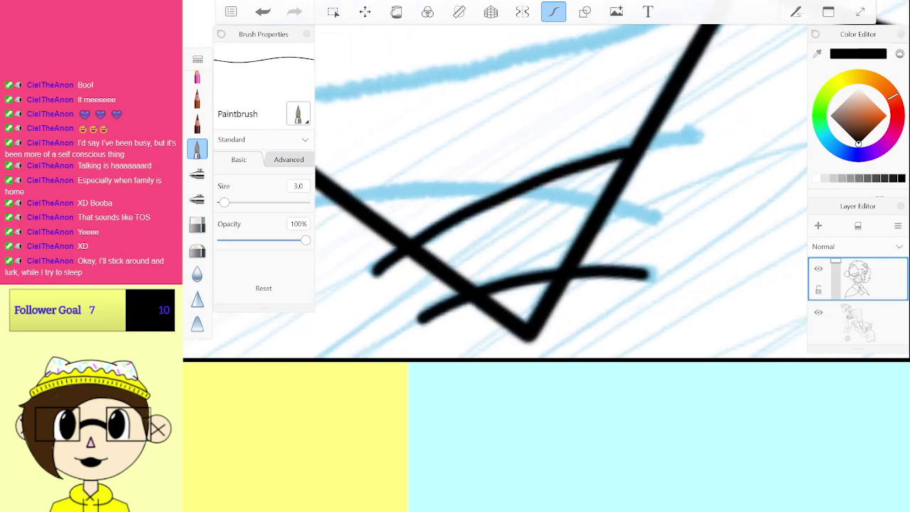
key("ctrl+z")
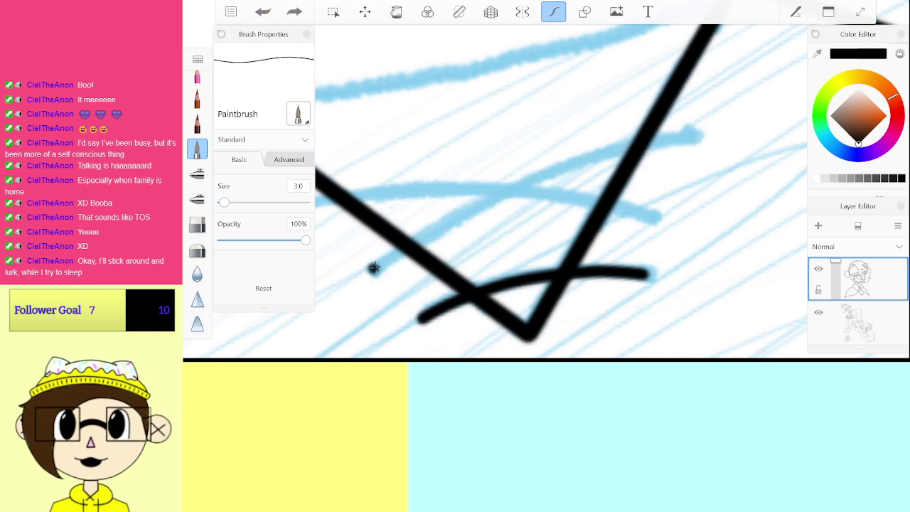
mouse_move(462, 216)
left_mouse_down()
mouse_move(553, 171)
mouse_move(693, 137)
left_mouse_up()
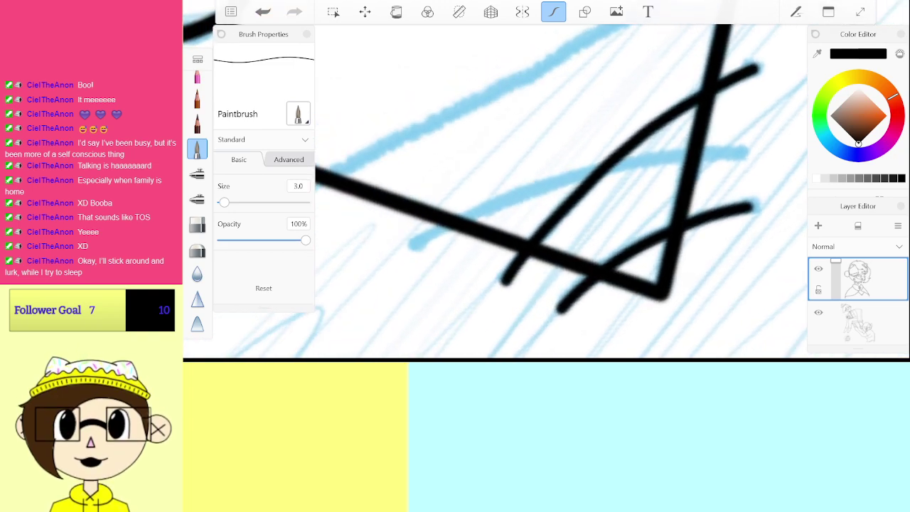
left_click_drag(417, 244, 416, 244)
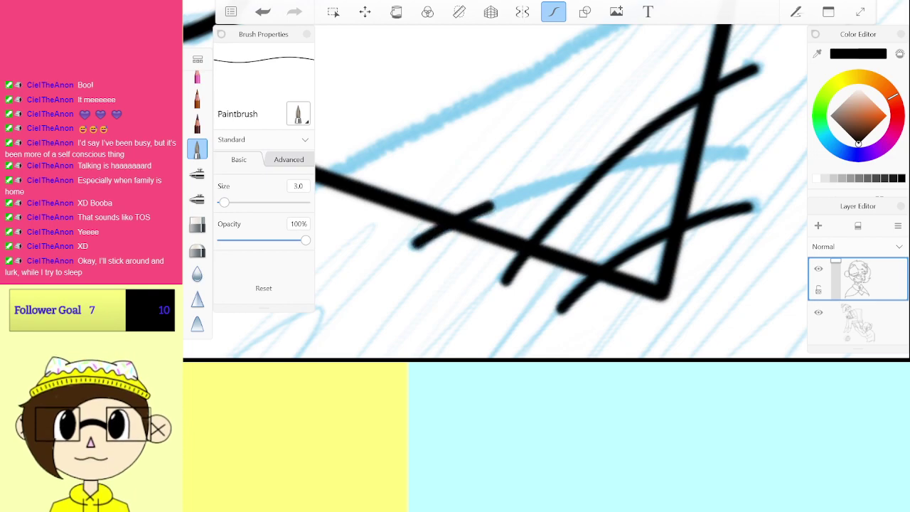
left_click_drag(493, 205, 662, 158)
scroll(561, 191, "down", 10)
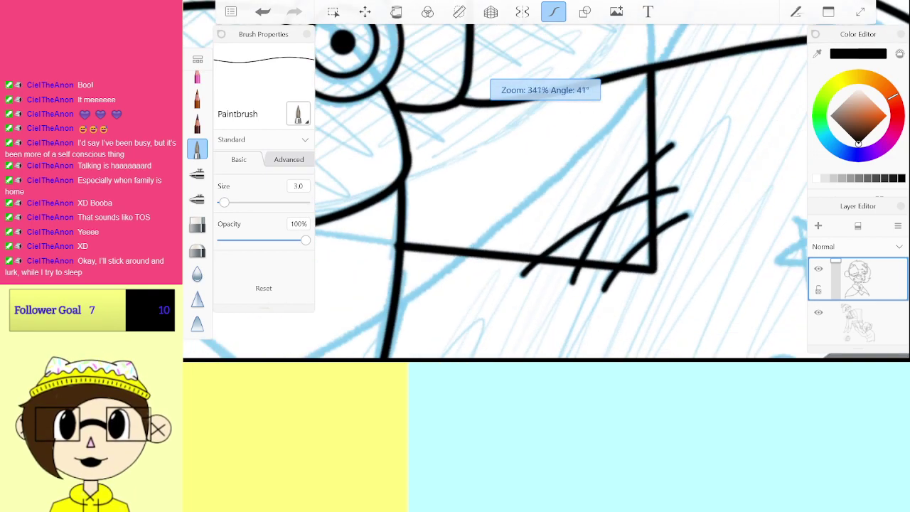
scroll(557, 191, "down", 5)
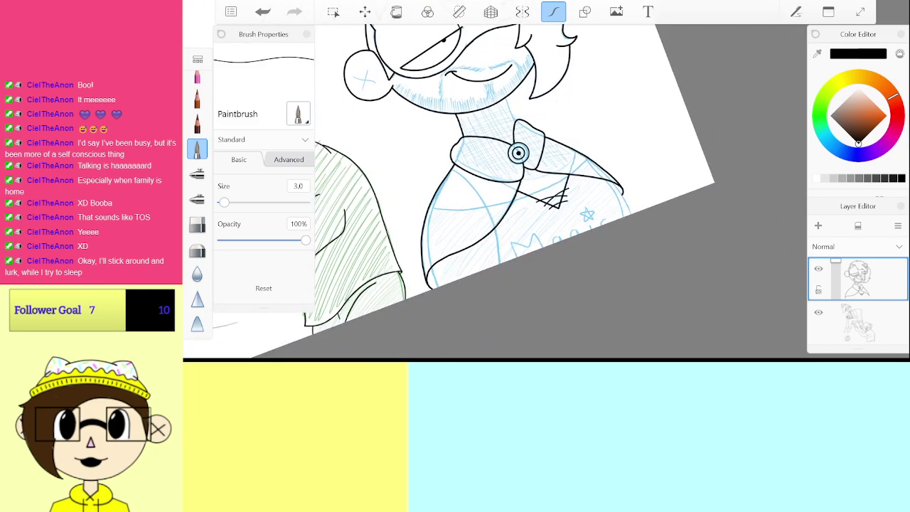
Step: Try to ink the star on the shirt as a hollow five-pointed outline over the sketch
scroll(519, 153, "up", 5)
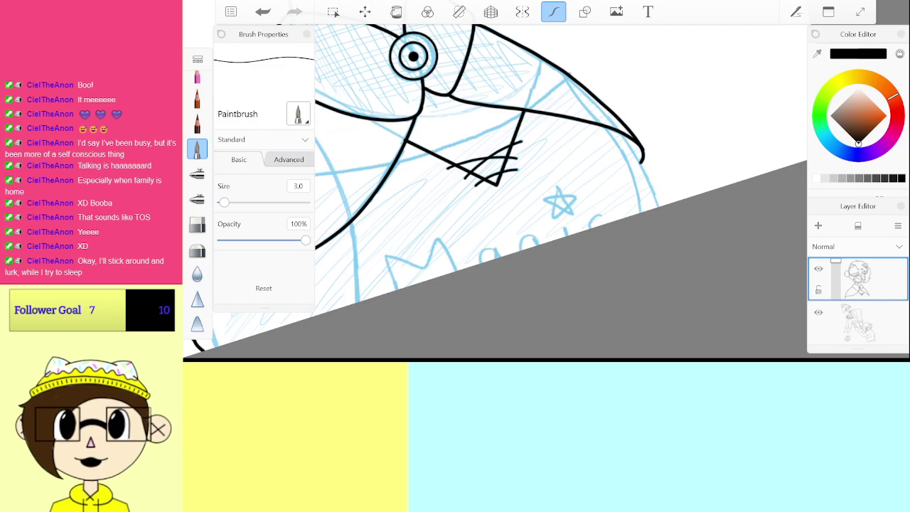
scroll(496, 190, "up", 2)
scroll(496, 190, "up", 5)
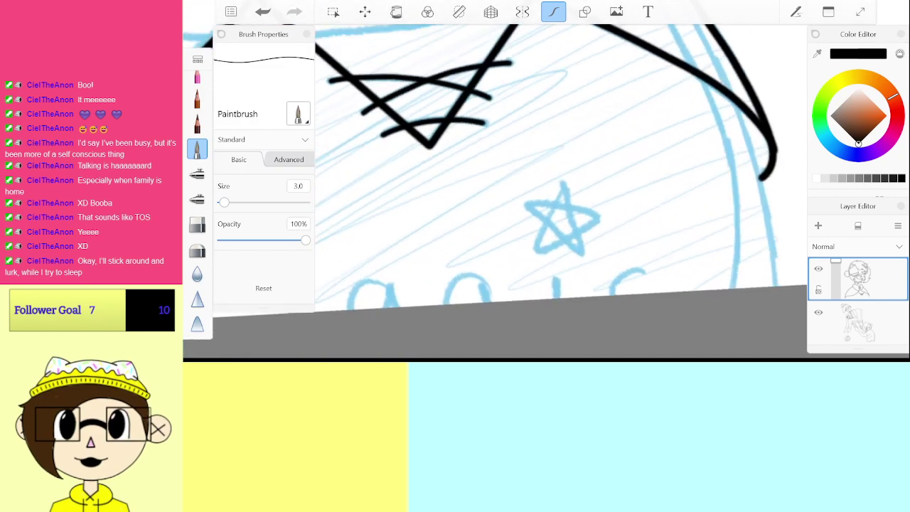
scroll(561, 217, "up", 5)
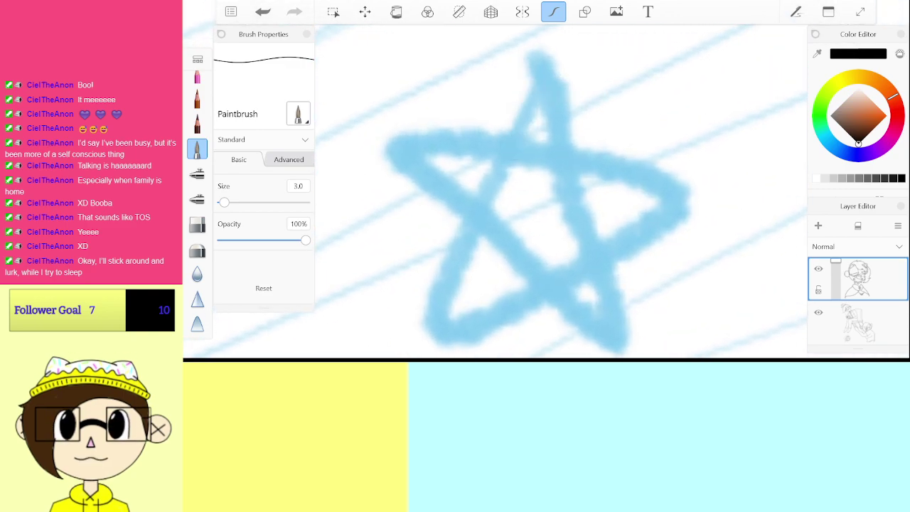
mouse_move(509, 143)
left_mouse_down()
mouse_move(537, 91)
mouse_move(561, 104)
mouse_move(567, 141)
mouse_move(581, 152)
mouse_move(681, 190)
mouse_move(652, 229)
mouse_move(614, 251)
mouse_move(614, 344)
mouse_move(586, 331)
mouse_move(561, 299)
mouse_move(520, 304)
mouse_move(439, 343)
mouse_move(470, 218)
mouse_move(431, 186)
mouse_move(398, 138)
mouse_move(508, 142)
left_mouse_up()
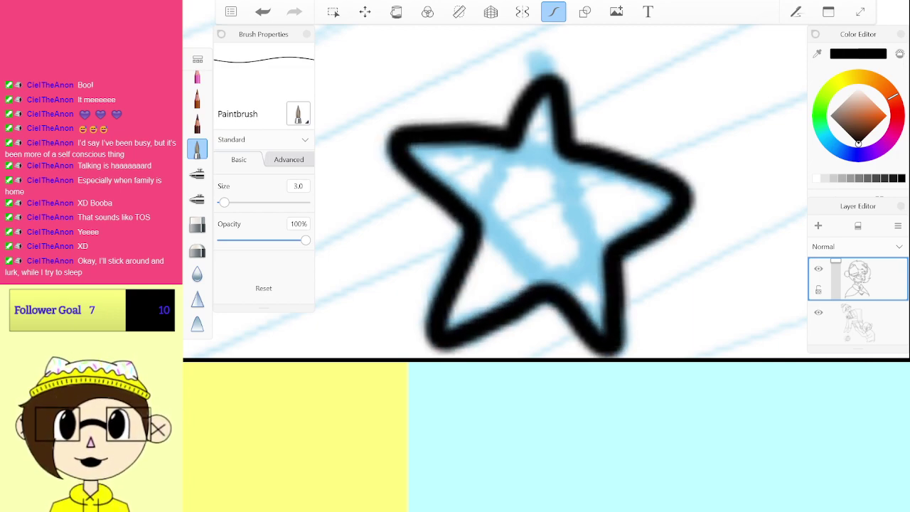
scroll(505, 107, "down", 4)
scroll(527, 142, "up", 2)
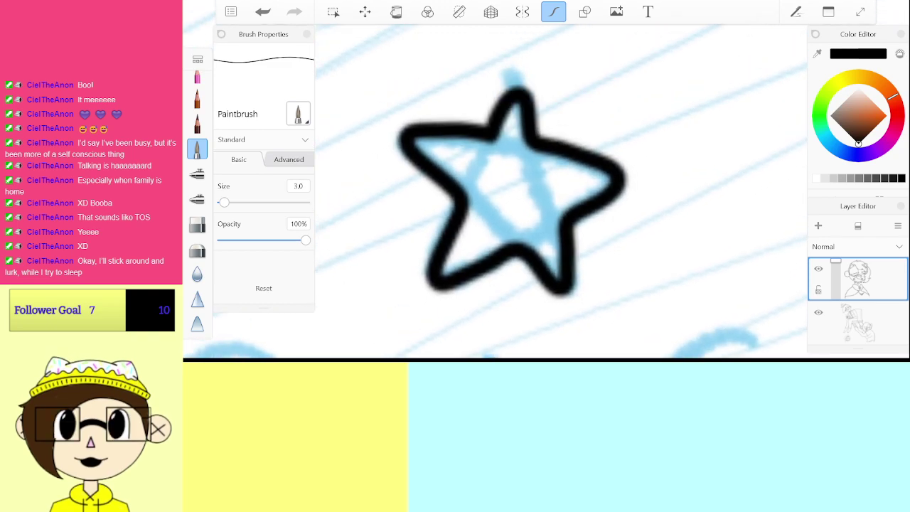
key("ctrl+z")
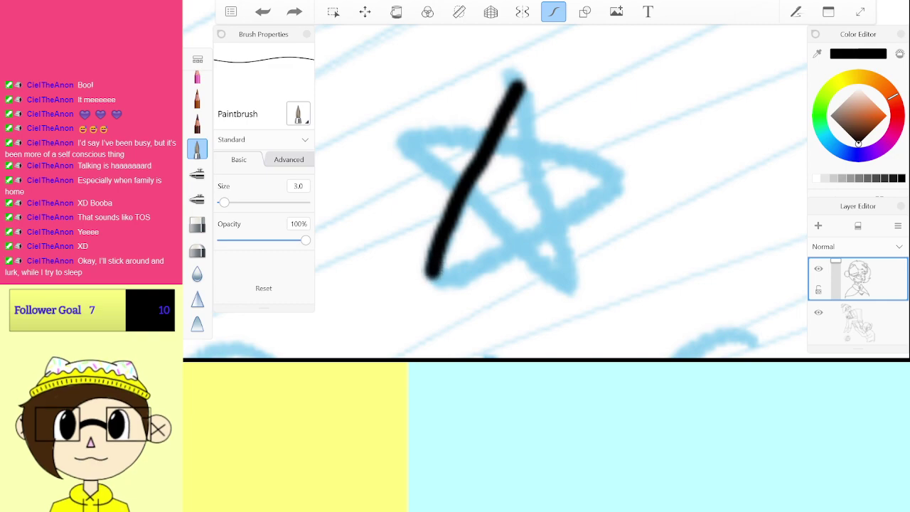
Step: Try to ink the shirt's star with overlapping lines that cross through its center
left_click_drag(484, 266, 562, 224)
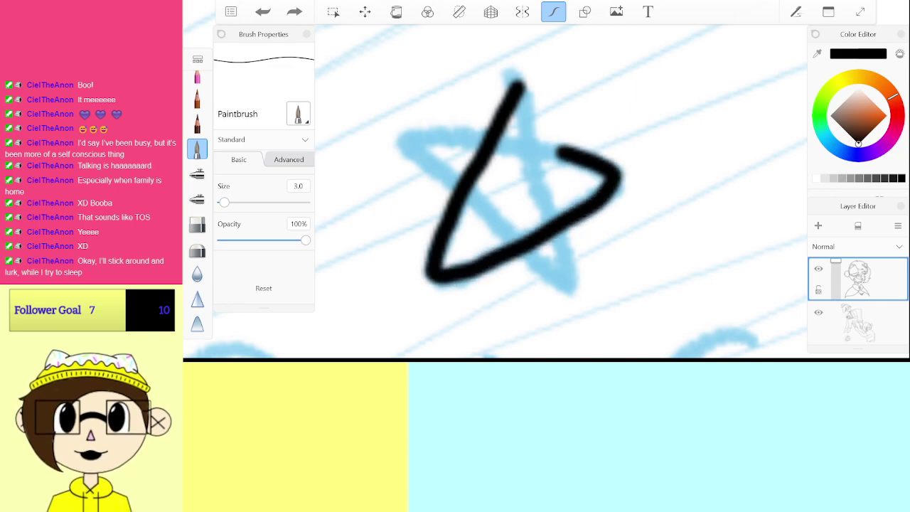
left_click_drag(562, 151, 451, 131)
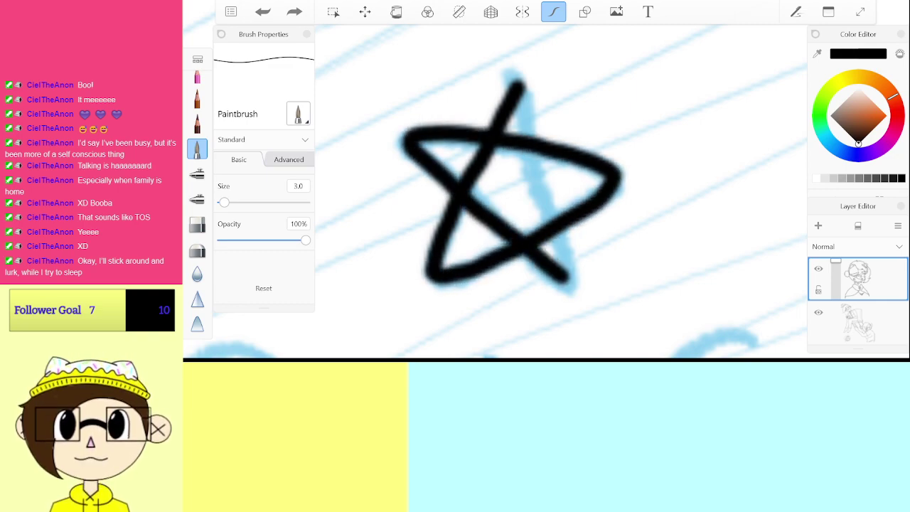
left_click_drag(560, 240, 514, 84)
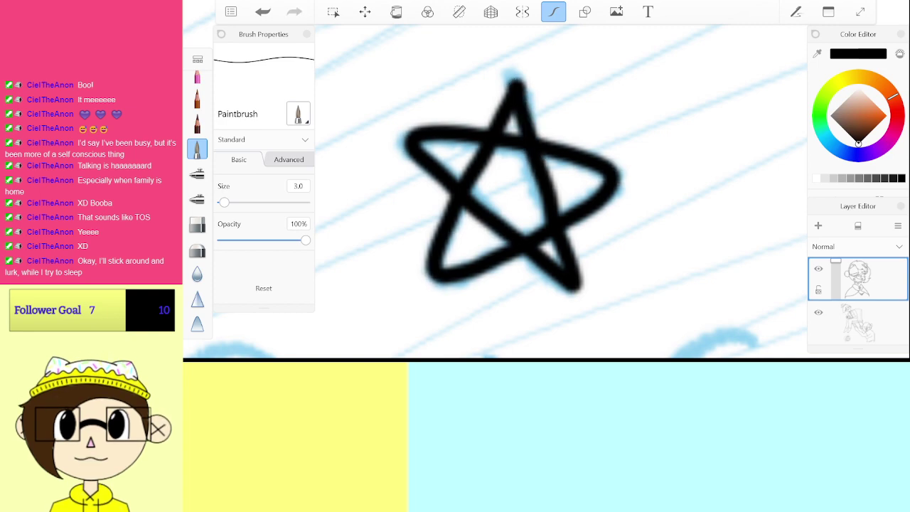
scroll(516, 206, "up", 3)
key("ctrl+z")
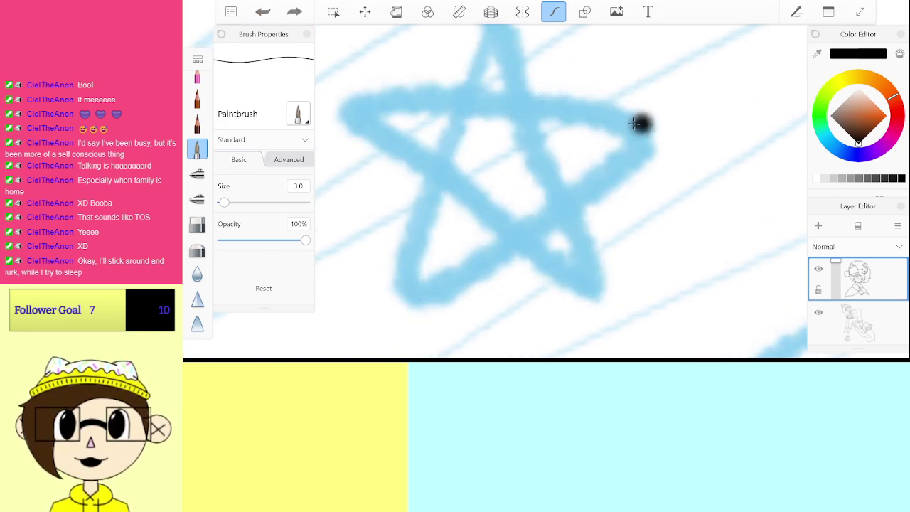
mouse_move(523, 67)
left_mouse_down()
mouse_move(557, 278)
mouse_move(484, 213)
mouse_move(533, 78)
mouse_move(526, 64)
mouse_move(444, 273)
mouse_move(497, 156)
mouse_move(586, 292)
mouse_move(523, 68)
left_mouse_up()
key("ctrl+z")
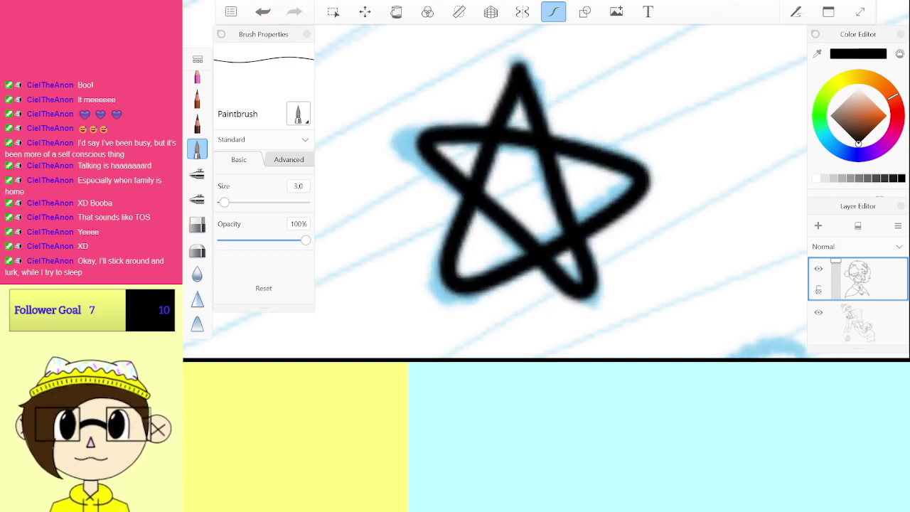
key("ctrl+z")
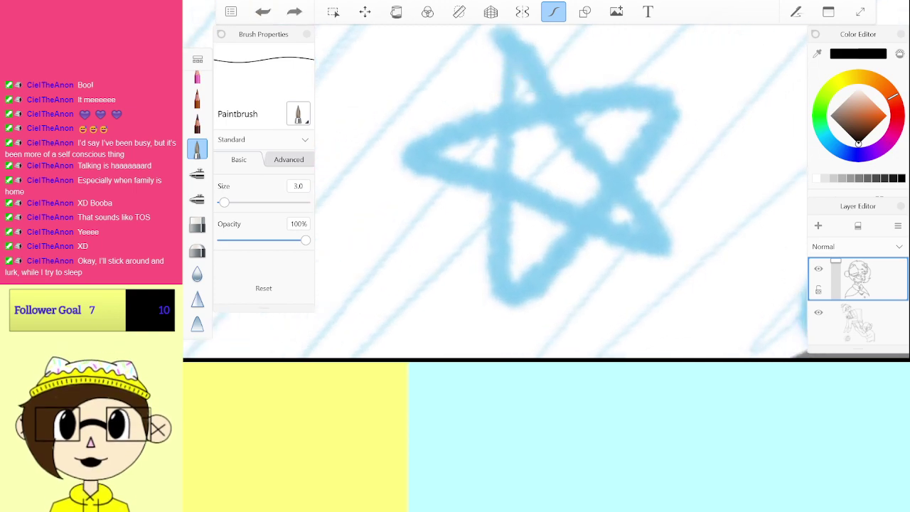
Step: Ink the shirt's star point to point with straight crossing strokes, working from a rotated canvas
scroll(541, 178, "down", 1)
scroll(540, 178, "up", 2)
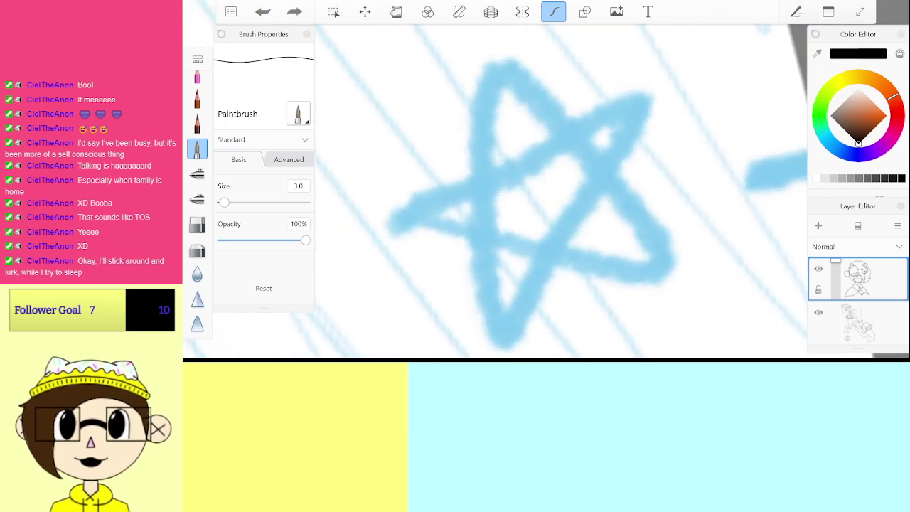
left_click_drag(392, 226, 596, 122)
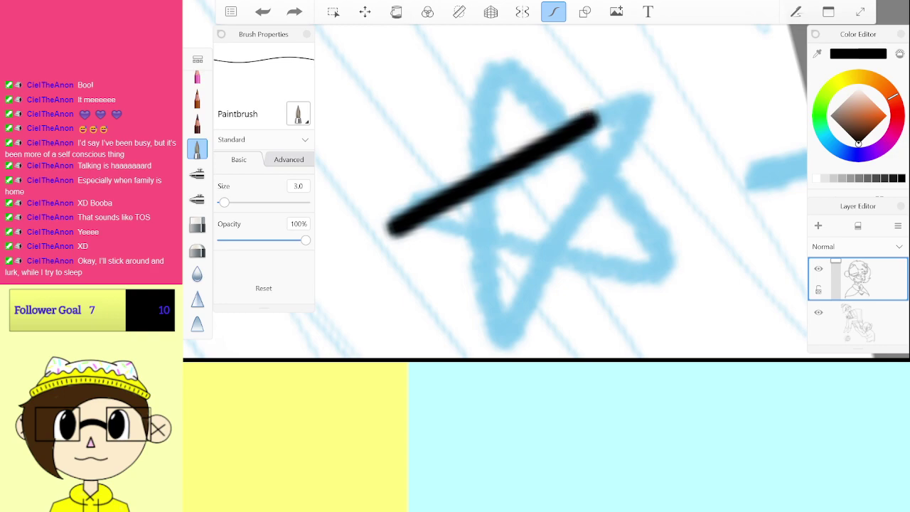
mouse_move(644, 99)
left_mouse_down()
mouse_move(508, 331)
mouse_move(493, 320)
mouse_move(484, 288)
mouse_move(475, 184)
mouse_move(492, 63)
left_mouse_up()
mouse_move(532, 91)
left_mouse_down()
mouse_move(555, 128)
mouse_move(595, 150)
mouse_move(659, 262)
mouse_move(605, 263)
mouse_move(424, 214)
left_mouse_up()
scroll(530, 192, "down", 5)
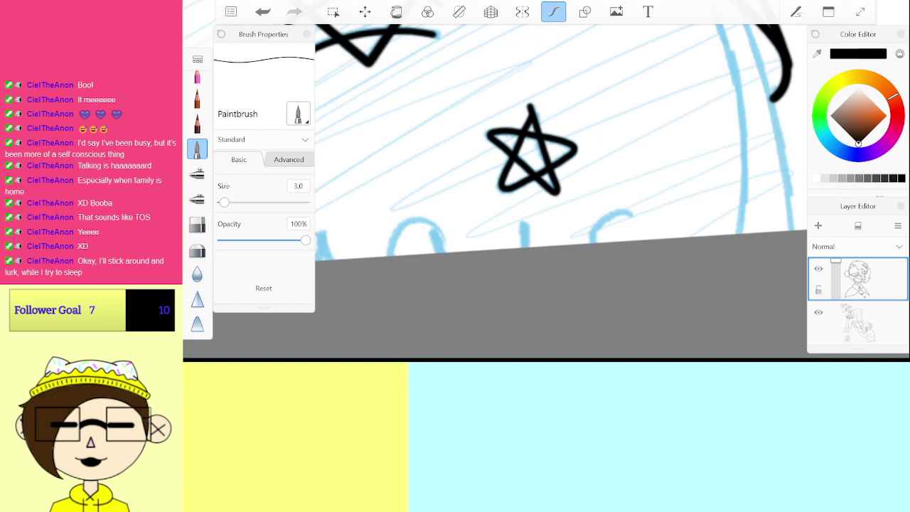
Step: Set the brush size to 4.0 and ink the short stem of the letter i below the star, down to the canvas edge
scroll(530, 153, "up", 4)
left_click(298, 186)
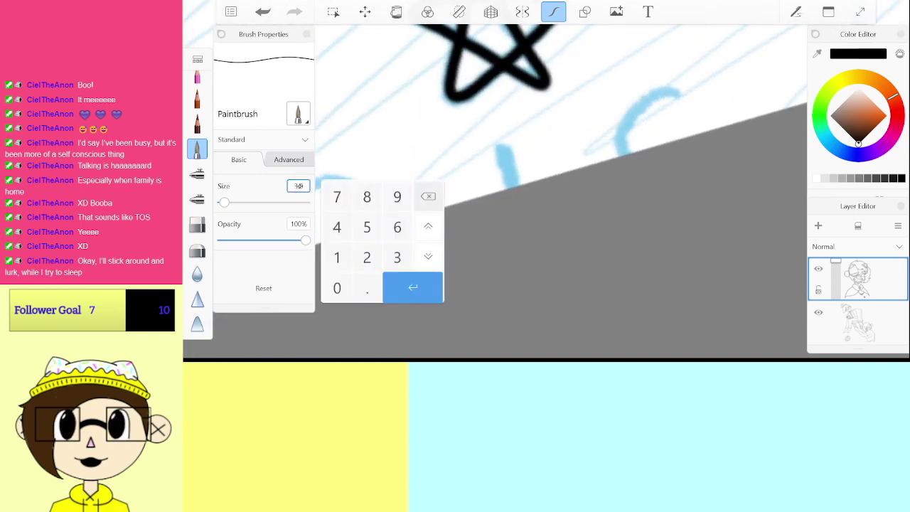
left_click(428, 226)
left_click(413, 275)
scroll(508, 167, "up", 4)
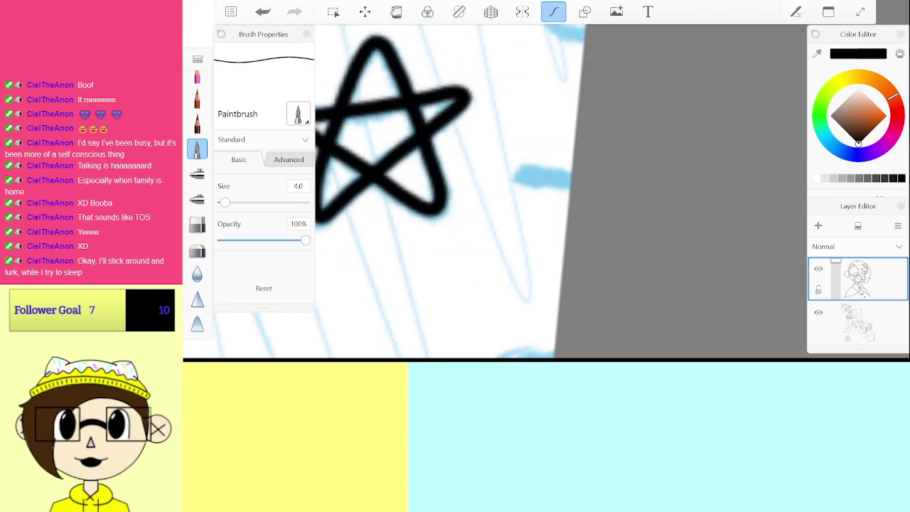
left_click_drag(481, 157, 604, 112)
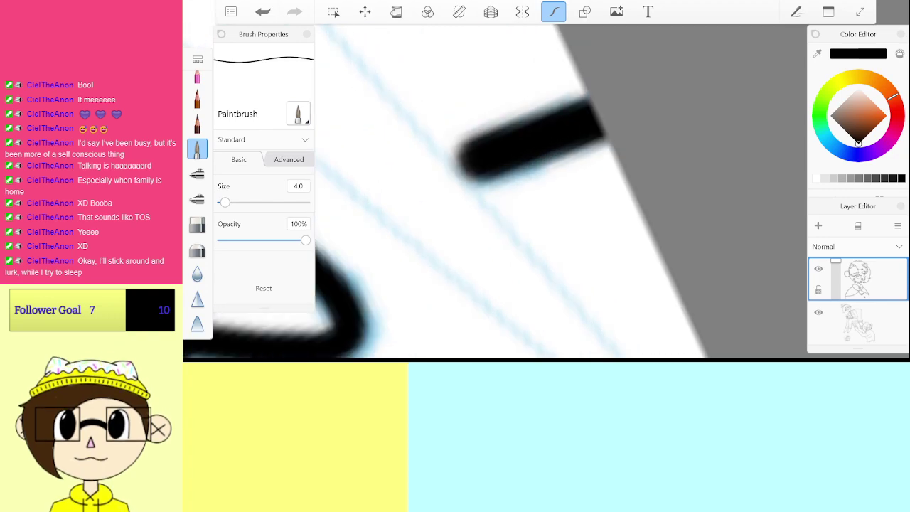
scroll(505, 238, "down", 4)
scroll(505, 192, "down", 2)
Step: Ink the visible upper curve of the letter c on the shirt, ending at the canvas edge
scroll(530, 143, "up", 5)
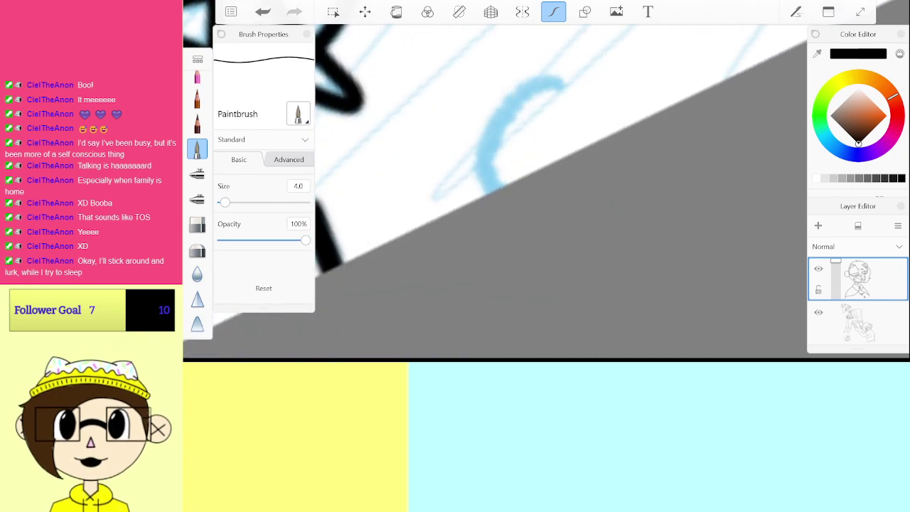
mouse_move(651, 165)
left_mouse_down()
mouse_move(641, 155)
mouse_move(419, 256)
mouse_move(412, 269)
left_mouse_up()
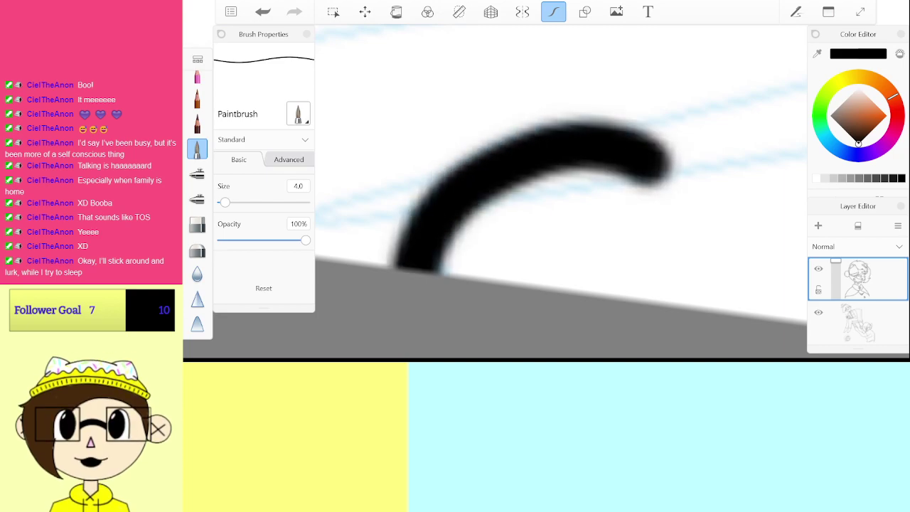
scroll(562, 192, "down", 5)
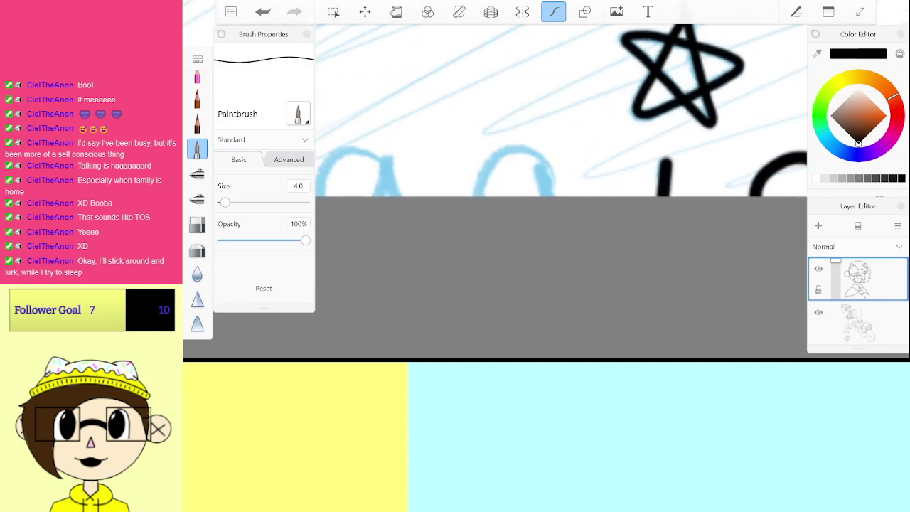
scroll(516, 157, "up", 5)
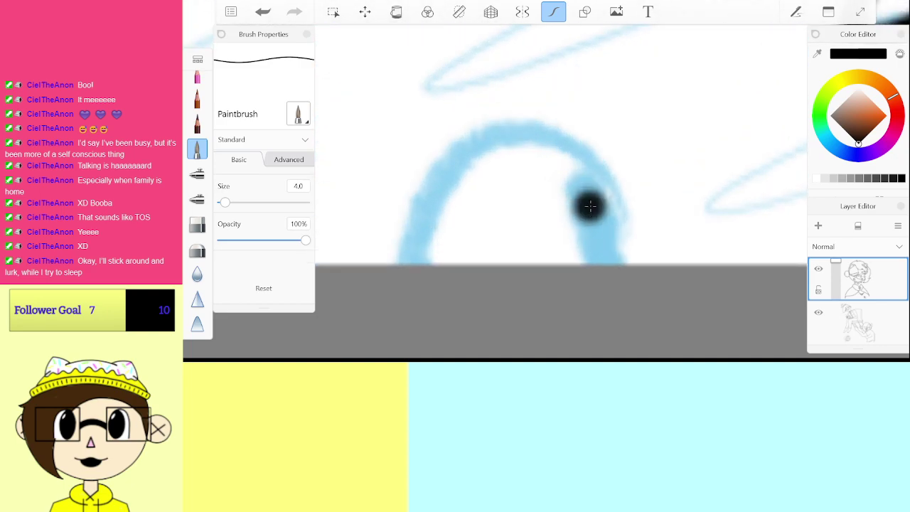
Step: Ink the visible tops of the letters g and a on the shirt, ending both at the canvas edge
mouse_move(622, 204)
left_mouse_down()
mouse_move(546, 127)
mouse_move(393, 263)
left_mouse_up()
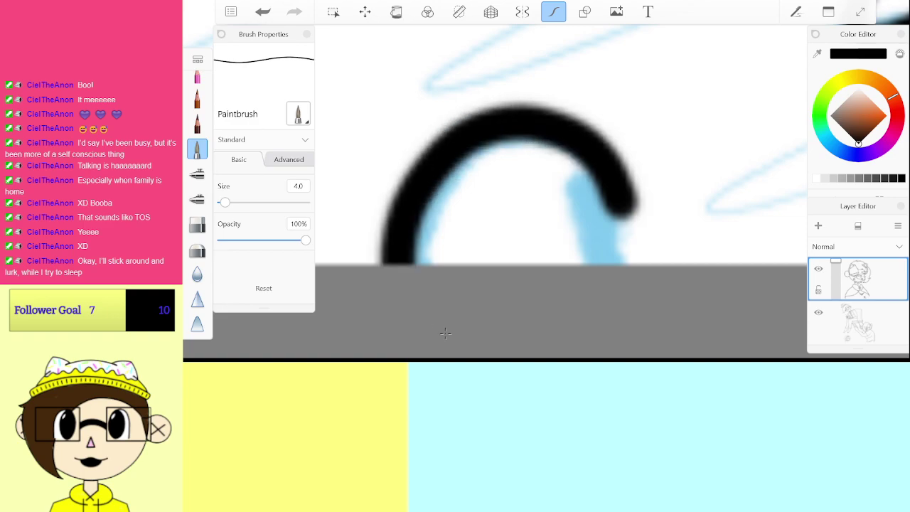
left_click_drag(582, 177, 608, 266)
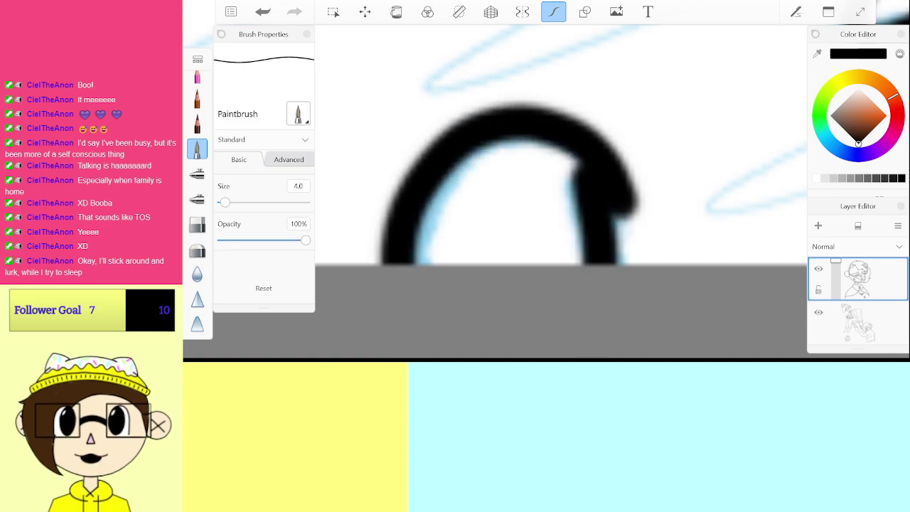
scroll(645, 163, "down", 5)
scroll(394, 165, "up", 5)
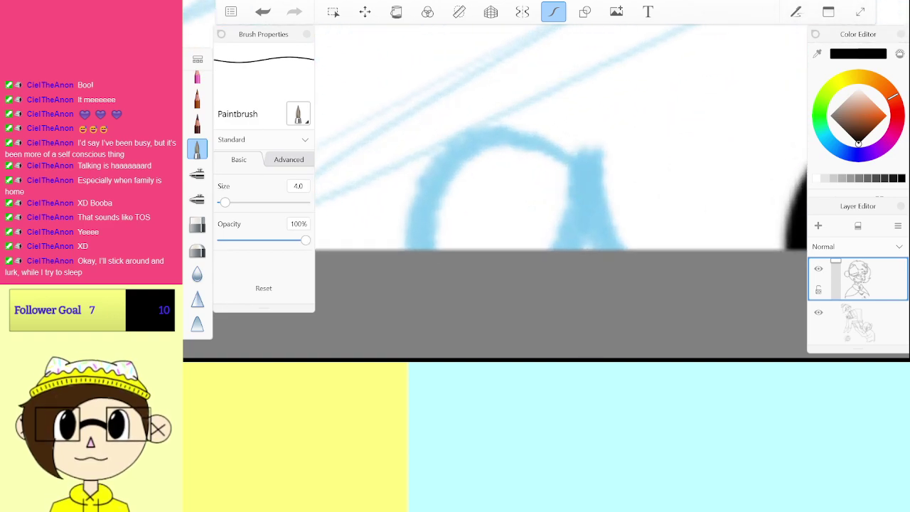
mouse_move(594, 181)
left_mouse_down()
mouse_move(483, 128)
mouse_move(402, 249)
left_mouse_up()
left_click_drag(569, 158, 629, 258)
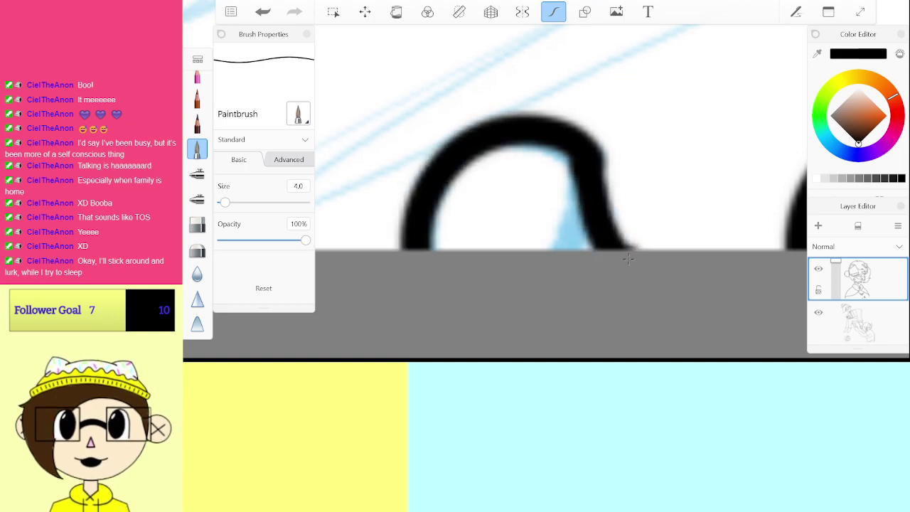
left_click_drag(584, 186, 571, 253)
Step: Ink the first stem of the letter M from the canvas edge up to its peak, redoing the stroke on a rotated canvas
scroll(562, 142, "down", 5)
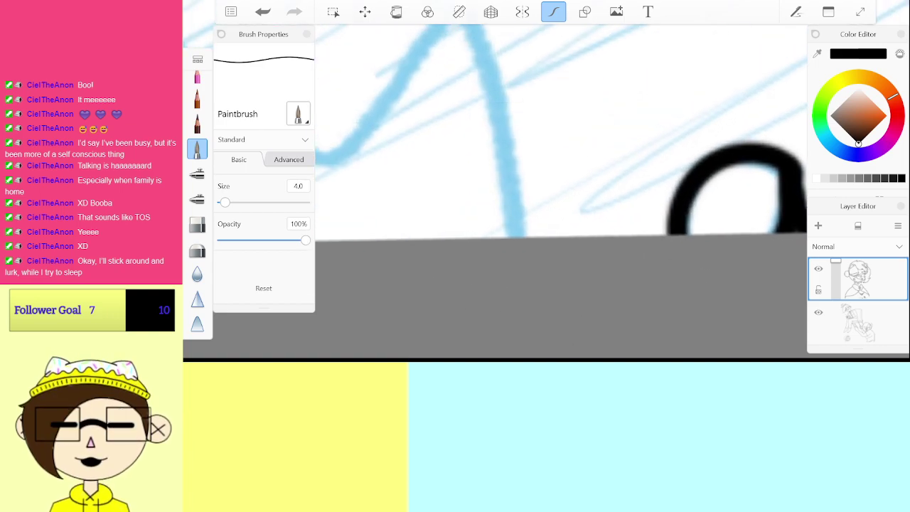
scroll(562, 163, "up", 5)
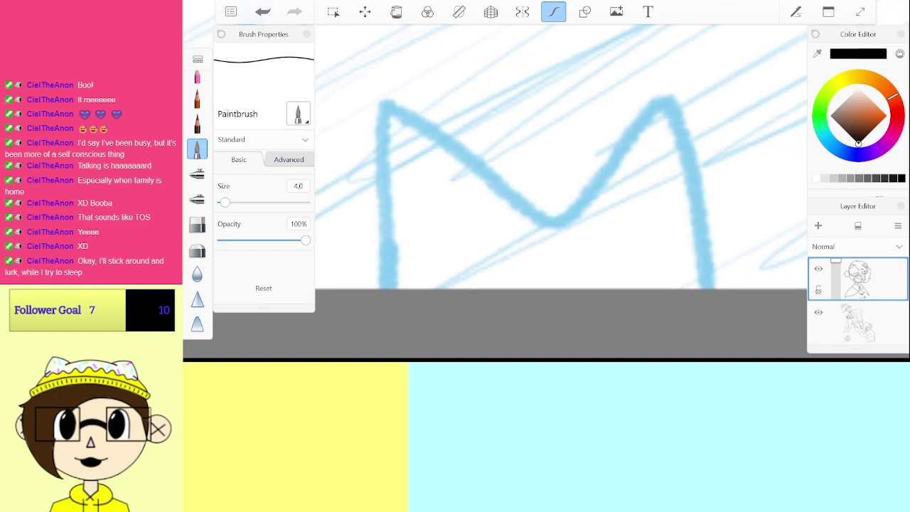
left_click_drag(384, 135, 392, 306)
mouse_move(381, 113)
left_mouse_down()
mouse_move(471, 81)
mouse_move(599, 135)
left_mouse_up()
key("ctrl+z")
left_click_drag(392, 237, 590, 133)
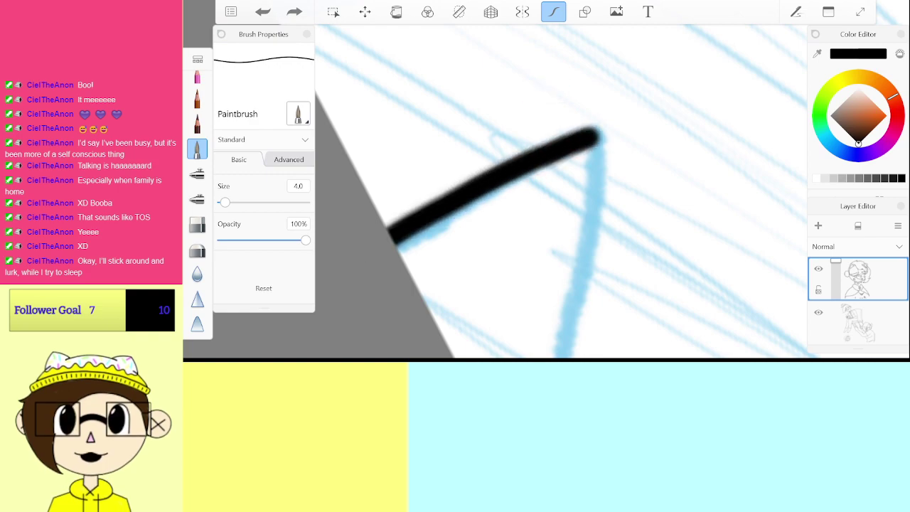
key("ctrl+z")
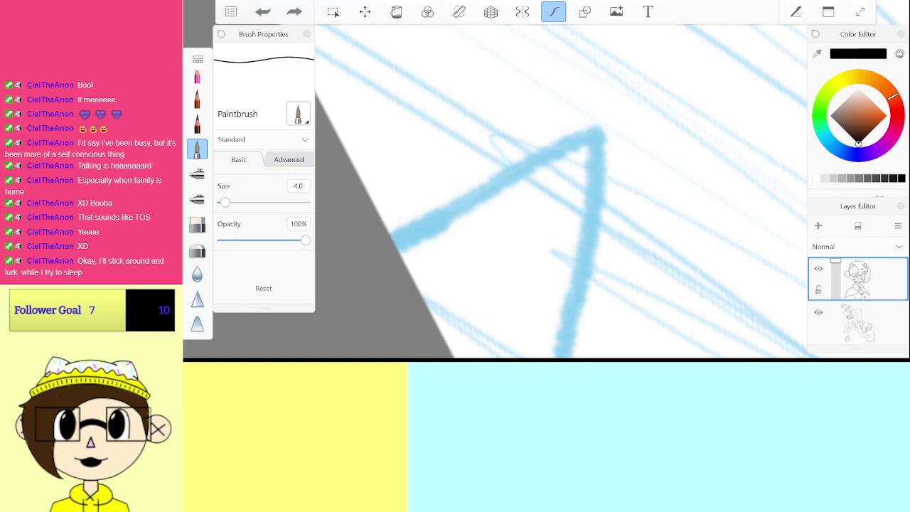
mouse_move(389, 240)
left_mouse_down()
mouse_move(565, 142)
mouse_move(599, 135)
left_mouse_up()
Step: Ink the letter M's second stem down to the canvas edge and join both peaks with the dipping middle stroke
scroll(546, 206, "down", 5)
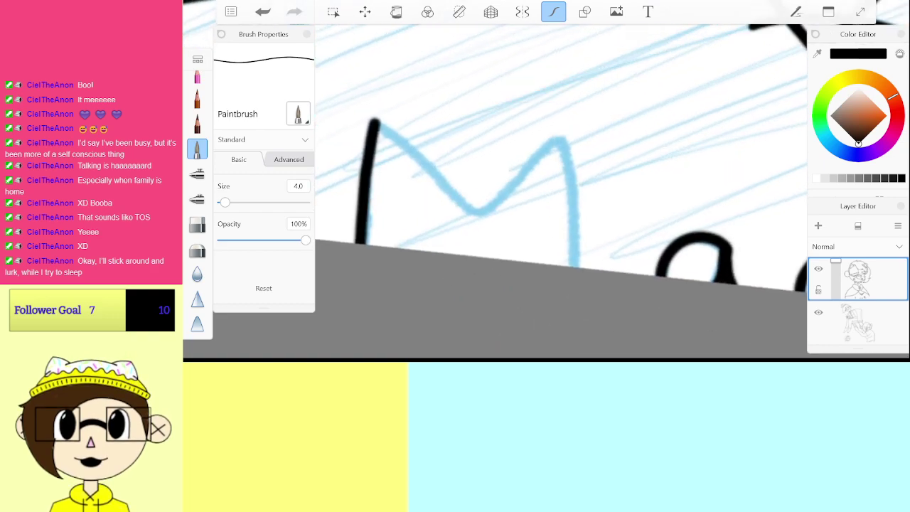
scroll(546, 192, "up", 5)
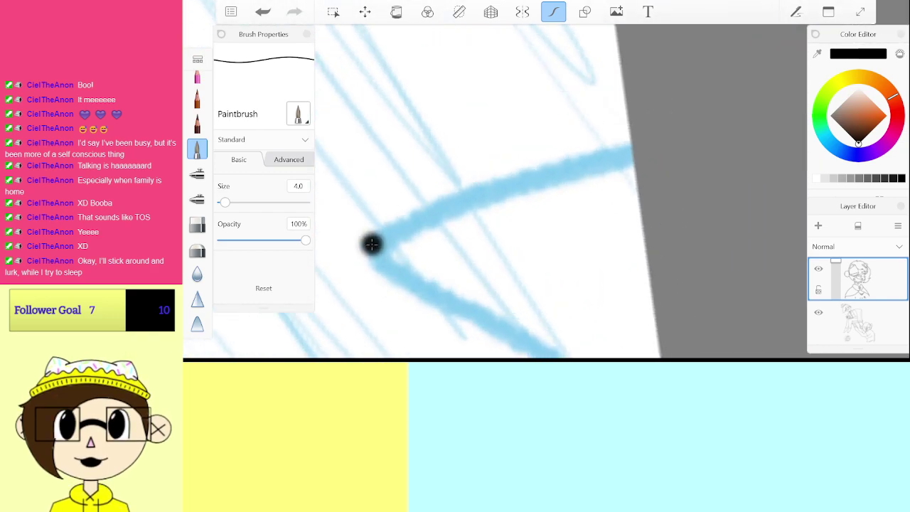
mouse_move(372, 244)
left_mouse_down()
mouse_move(472, 199)
mouse_move(662, 137)
left_mouse_up()
left_click(262, 12)
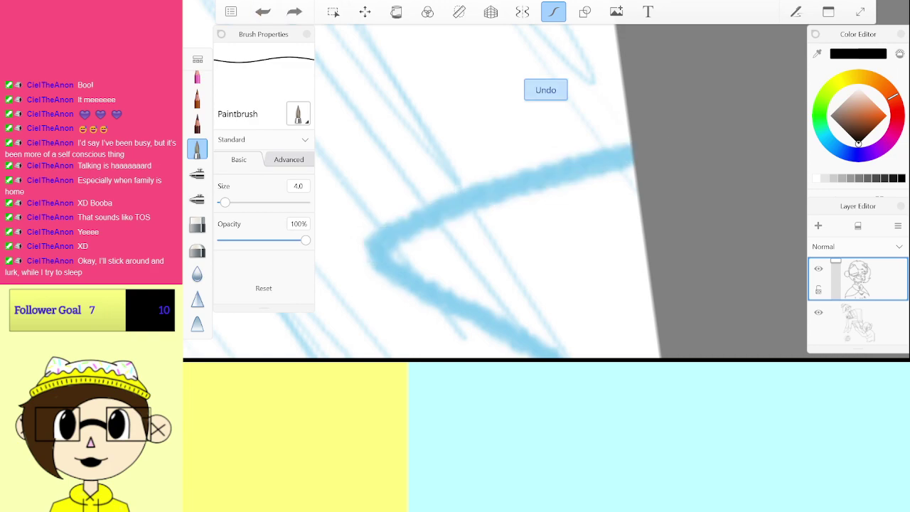
left_click_drag(368, 247, 632, 142)
scroll(545, 192, "down", 5)
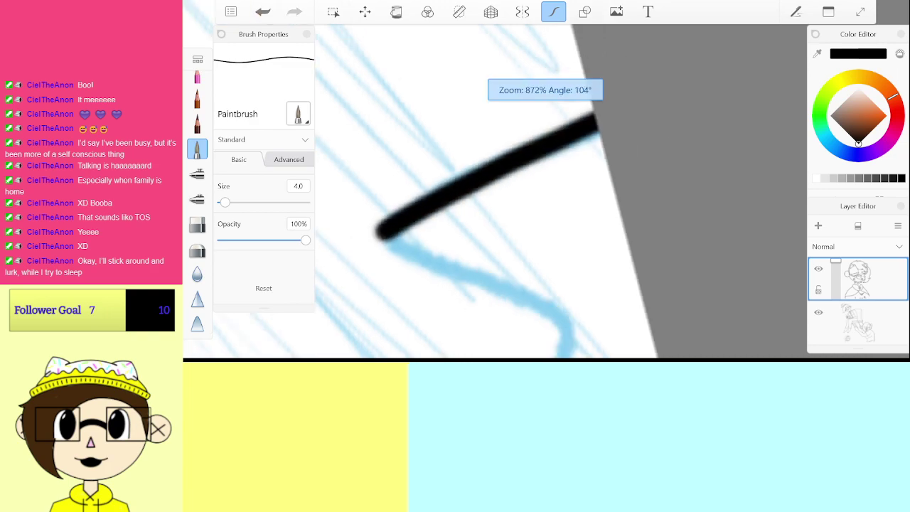
scroll(545, 192, "up", 4)
scroll(487, 173, "up", 1)
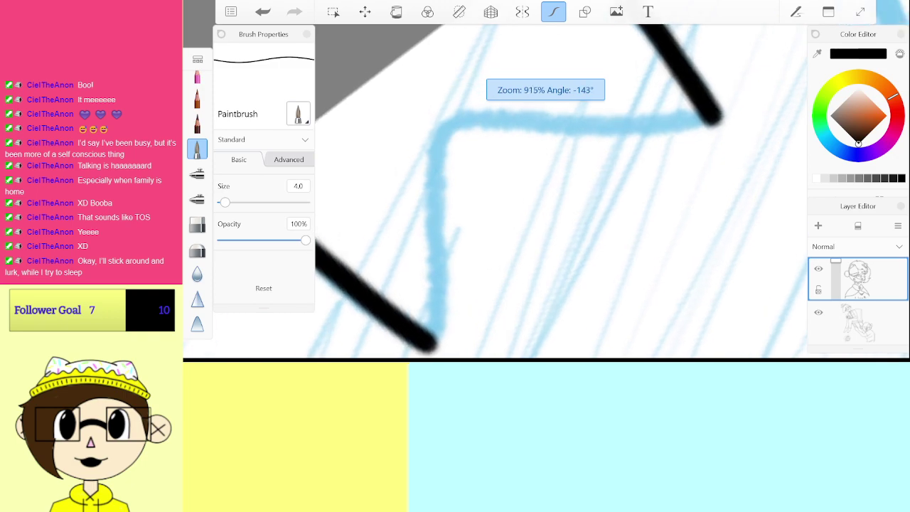
mouse_move(700, 107)
left_mouse_down()
mouse_move(462, 119)
mouse_move(444, 178)
mouse_move(455, 281)
mouse_move(447, 335)
left_mouse_up()
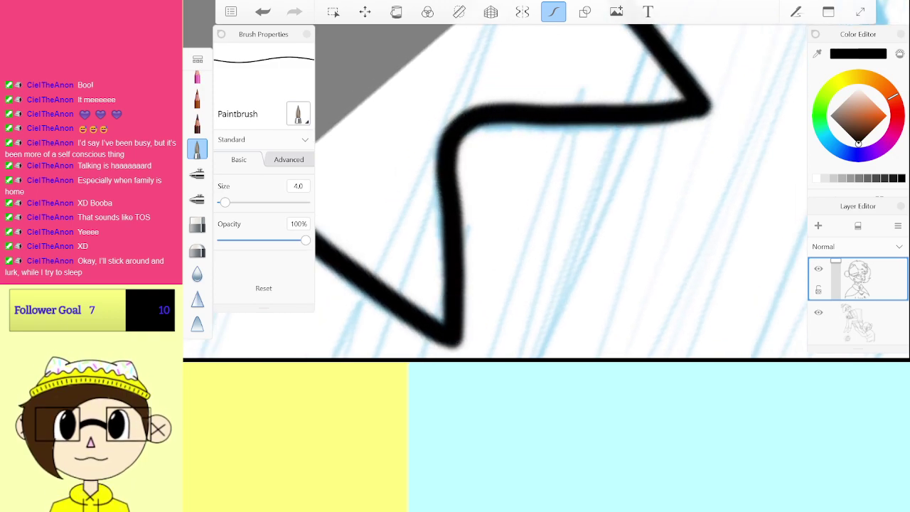
Step: Ink the short line inside the cape's lower corner, from the canvas edge to the cape's inner edge
scroll(495, 192, "down", 5)
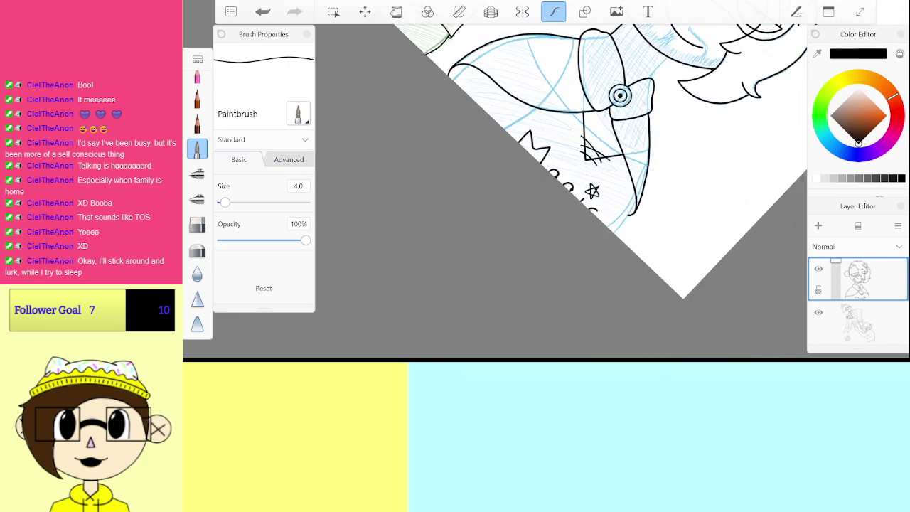
scroll(495, 142, "up", 10)
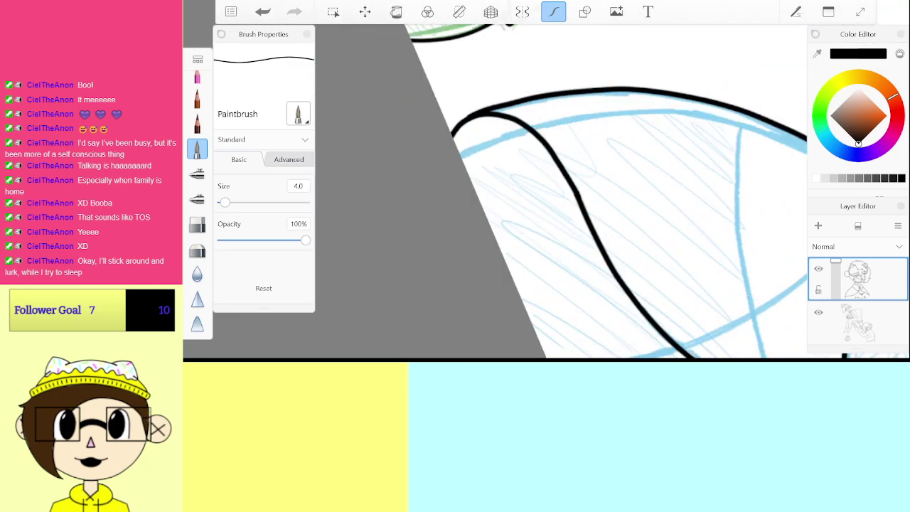
scroll(498, 142, "up", 3)
mouse_move(421, 231)
left_mouse_down()
mouse_move(541, 157)
mouse_move(642, 126)
left_mouse_up()
key("ctrl+z")
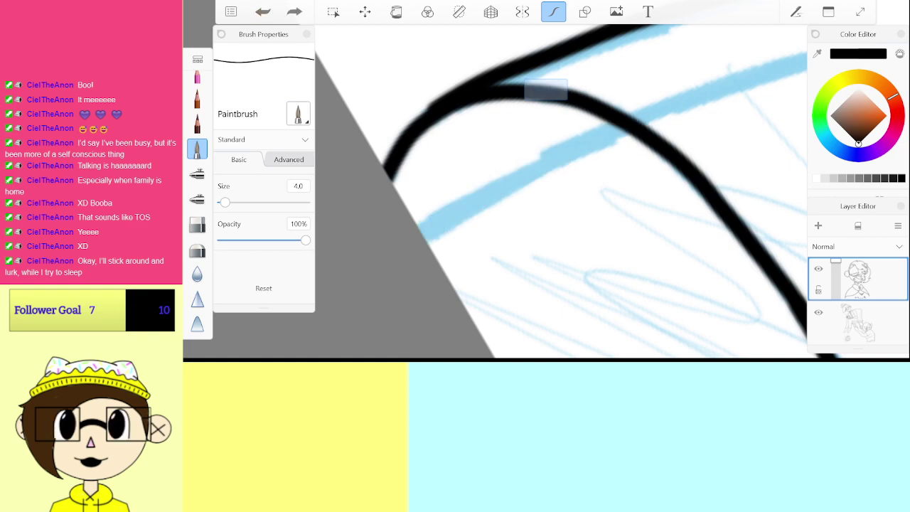
left_click_drag(442, 223, 592, 143)
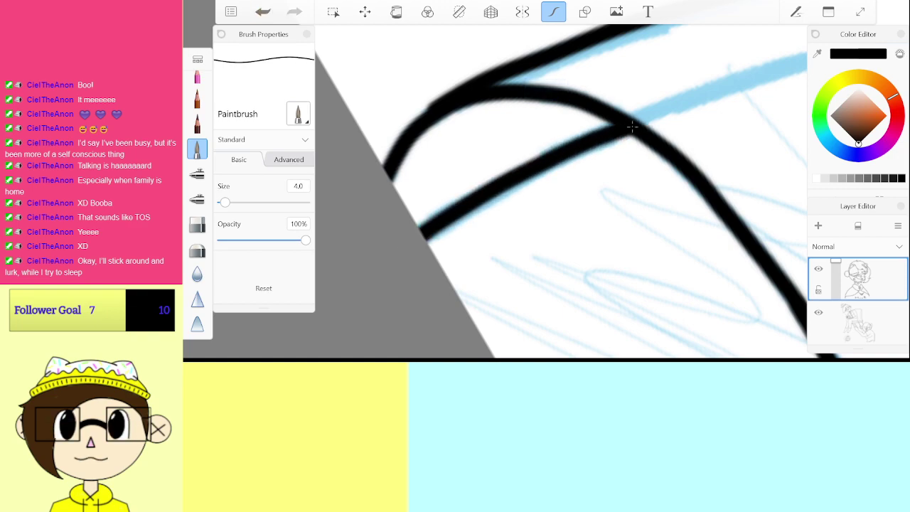
Step: Ink the shirt's side line beside the letter M, from the cape's inner edge to the canvas edge
scroll(632, 126, "down", 5)
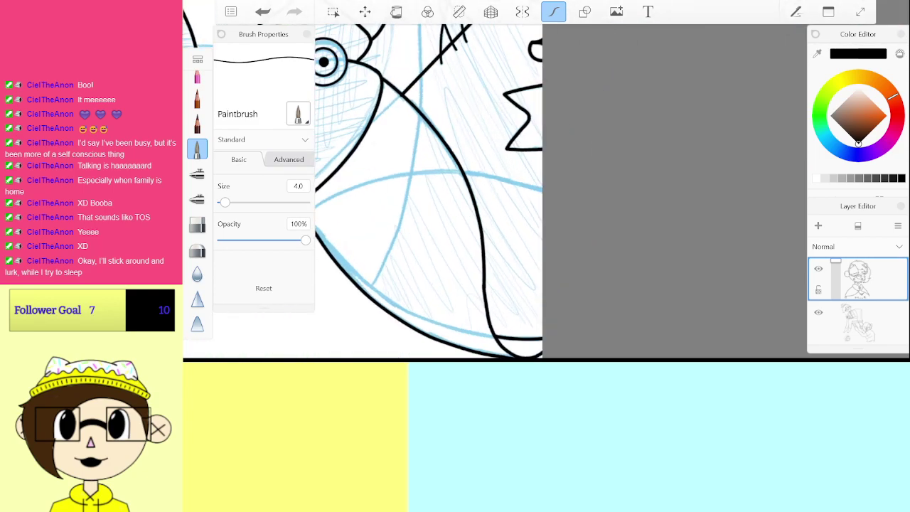
scroll(511, 173, "up", 5)
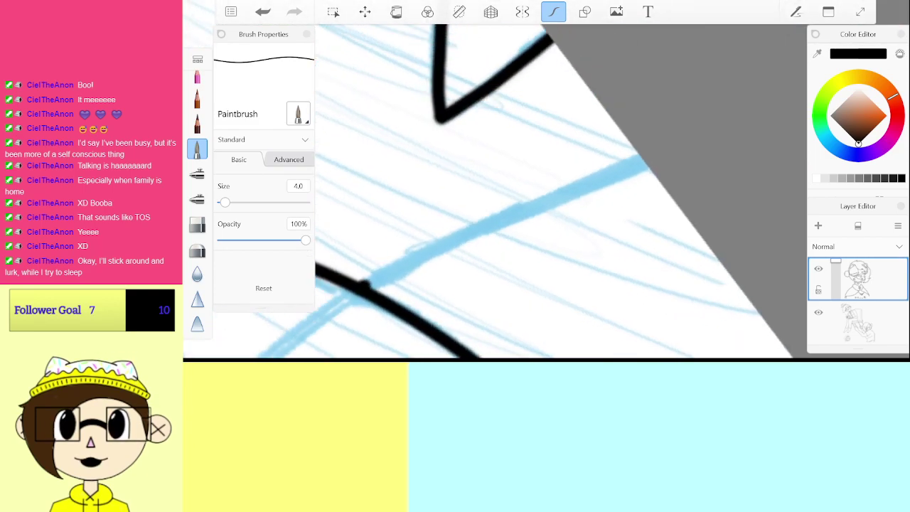
mouse_move(363, 285)
left_mouse_down()
mouse_move(471, 223)
mouse_move(622, 168)
left_mouse_up()
key("ctrl+z")
left_click_drag(411, 263, 647, 165)
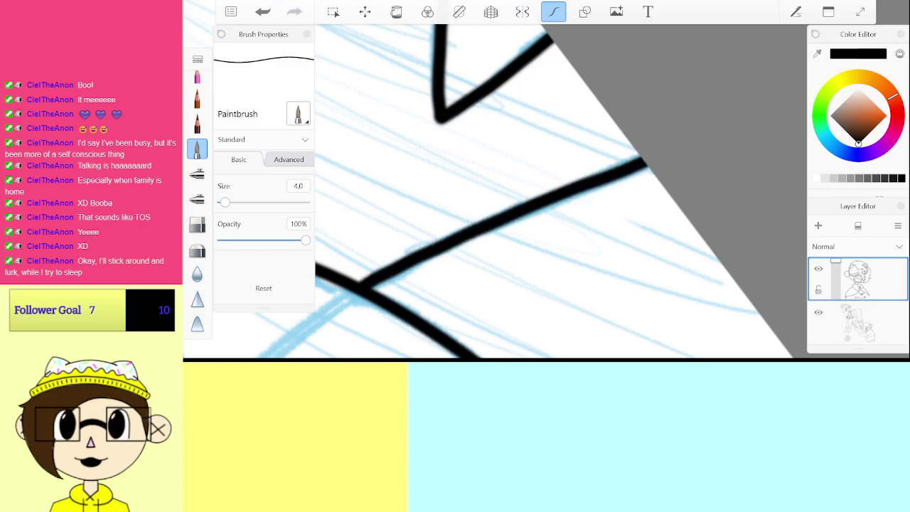
Step: Ink the curved line across the top of the shirt's V-neck, joining the cape's two front edges
scroll(545, 192, "down", 5)
scroll(545, 192, "up", 3)
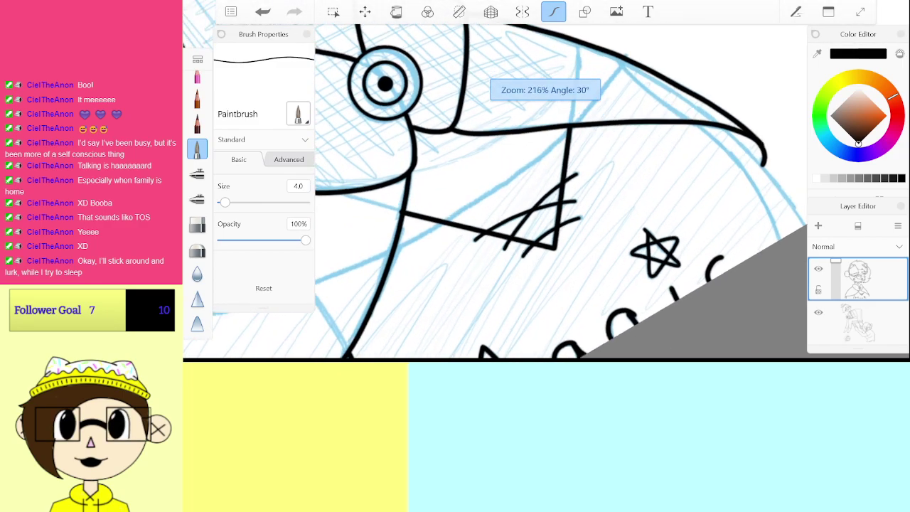
scroll(546, 191, "down", 2)
scroll(546, 192, "up", 4)
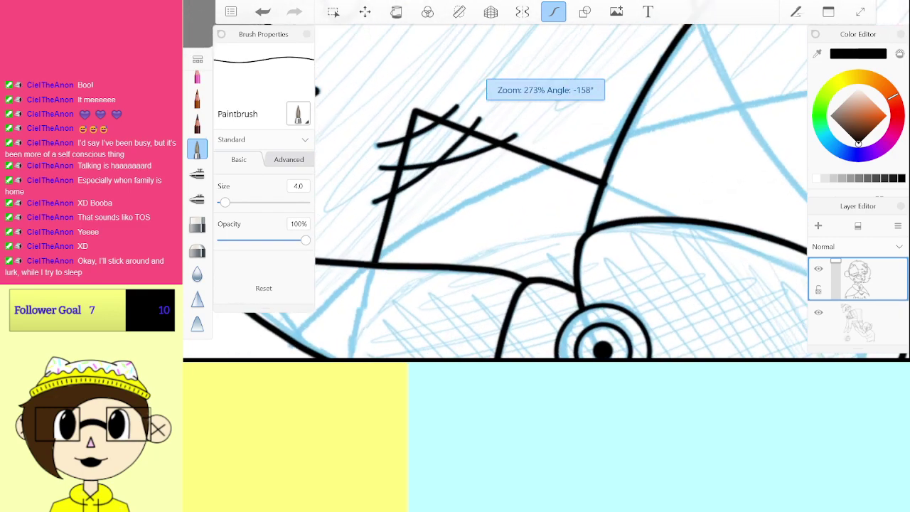
scroll(545, 192, "down", 1)
left_click_drag(367, 263, 391, 246)
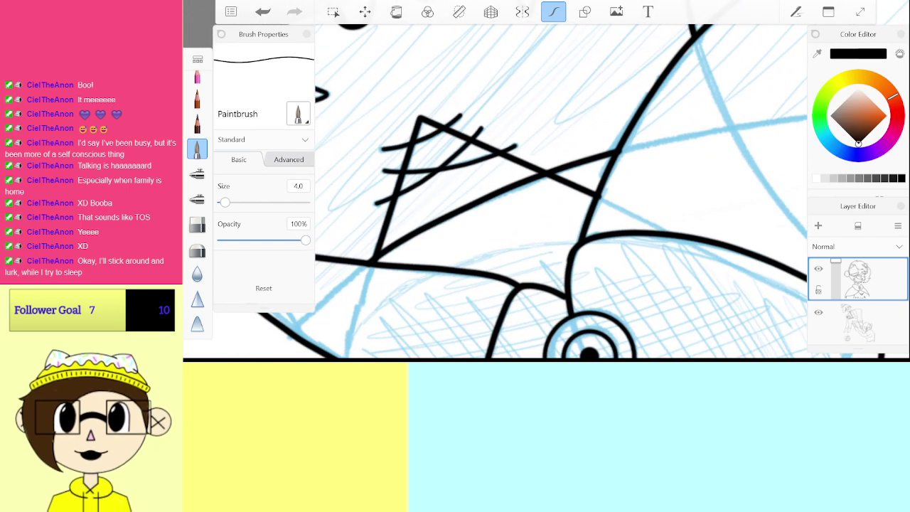
Step: Ink the two curved body lines beneath the cape's tip beside the star, from the cape's edge to the canvas edge
scroll(545, 192, "down", 4)
scroll(545, 192, "down", 2)
scroll(545, 192, "up", 5)
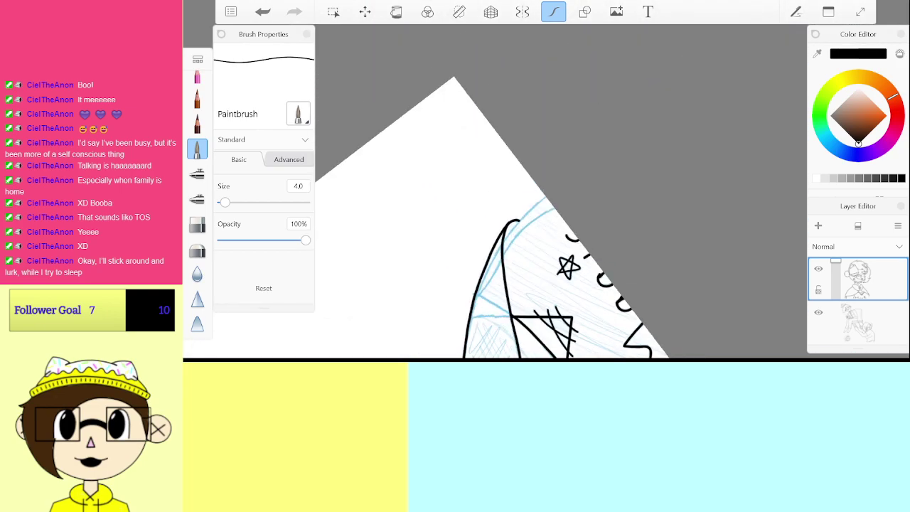
scroll(546, 192, "down", 3)
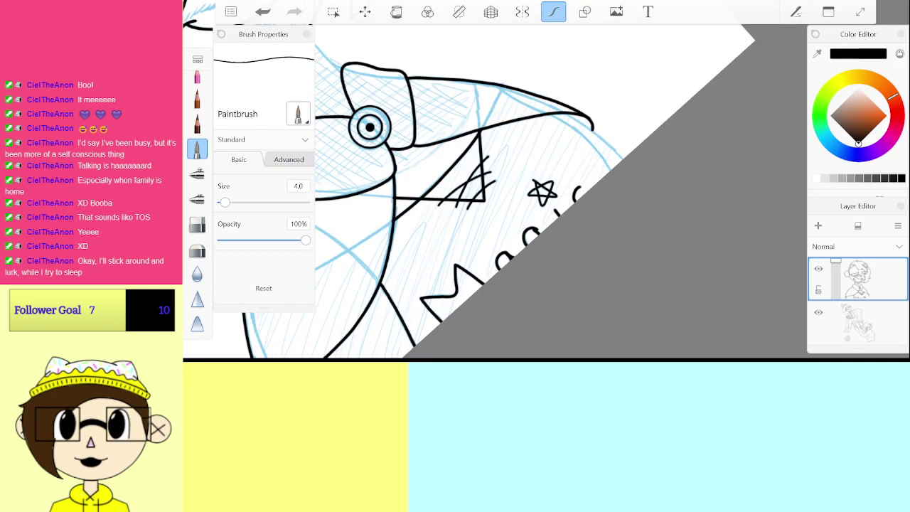
scroll(545, 192, "up", 5)
left_click_drag(483, 235, 497, 228)
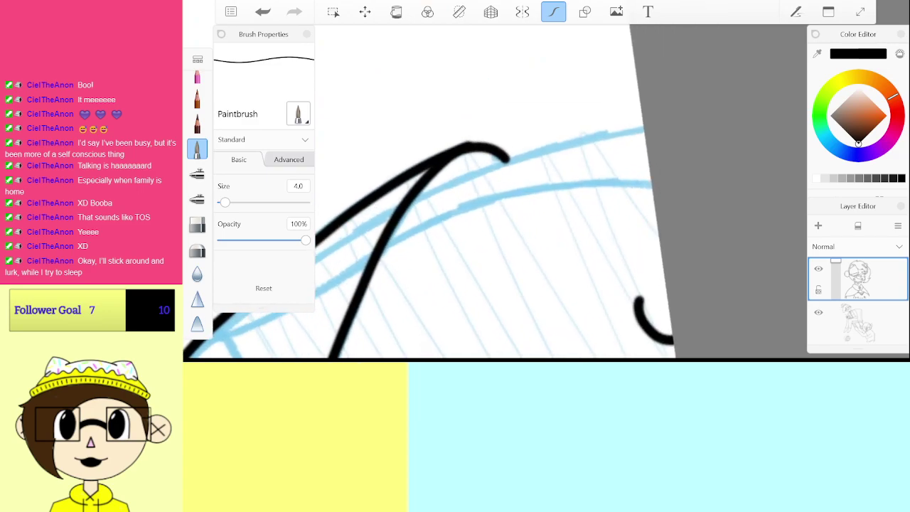
mouse_move(376, 249)
left_mouse_down()
mouse_move(425, 222)
mouse_move(534, 188)
mouse_move(651, 179)
left_mouse_up()
key("ctrl+z")
mouse_move(407, 237)
left_mouse_down()
mouse_move(478, 204)
mouse_move(567, 186)
mouse_move(681, 187)
left_mouse_up()
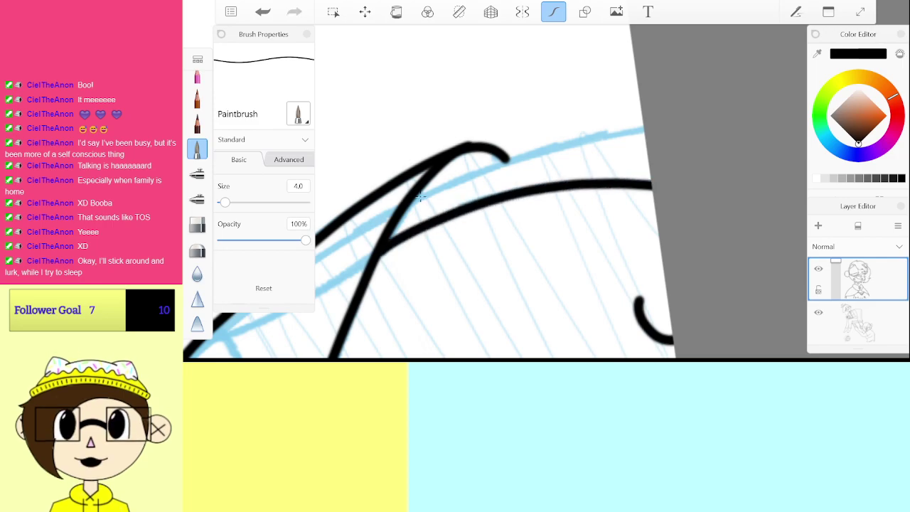
left_click_drag(416, 201, 651, 128)
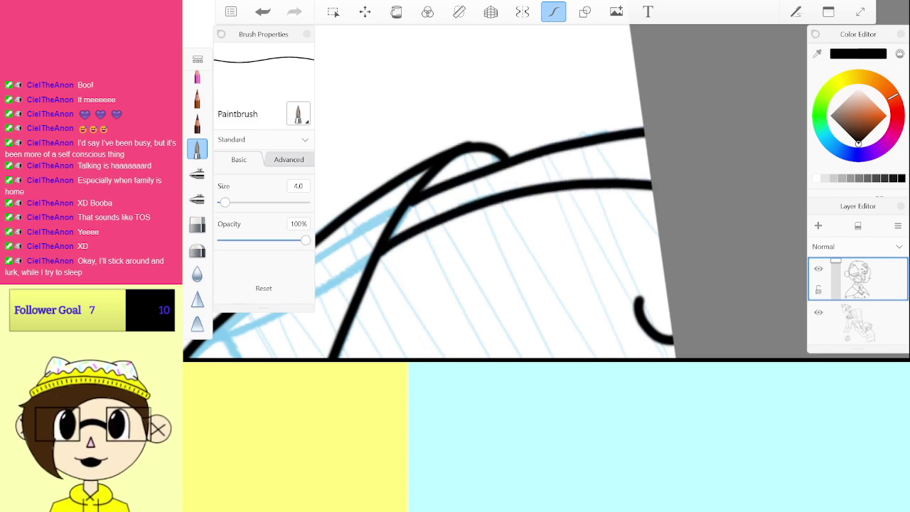
Step: Set the brush size to 3.0 and turn off Predictive Stroke, undoing the short trial line beside the cape's front edge
scroll(491, 192, "down", 5)
scroll(490, 192, "down", 5)
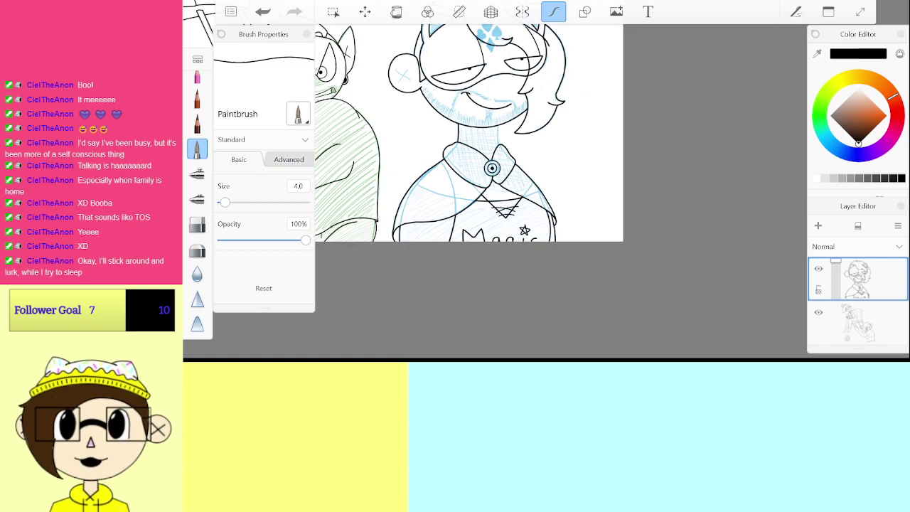
left_click_drag(224, 202, 290, 202)
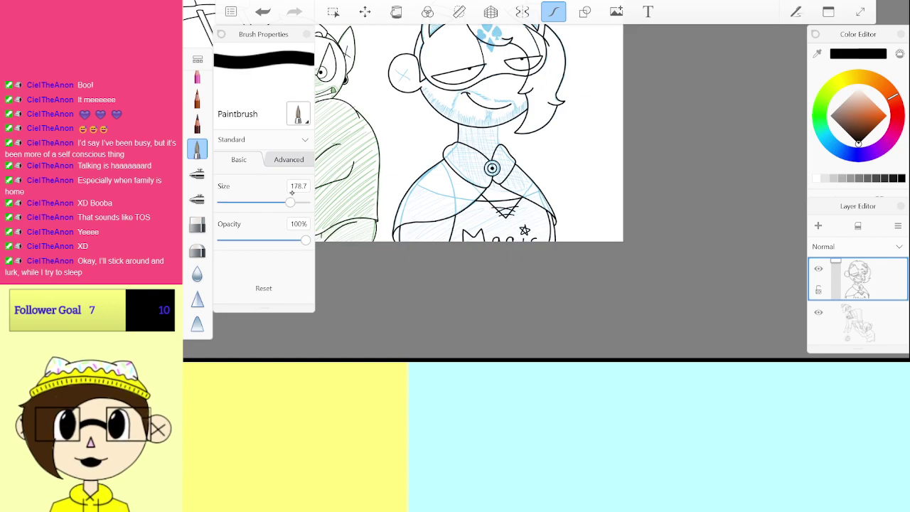
left_click(298, 186)
left_click(363, 253)
left_click(413, 288)
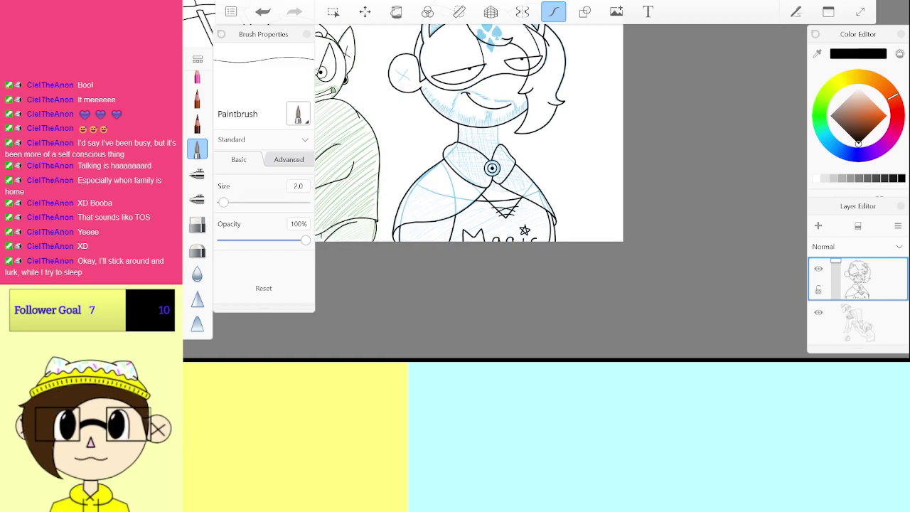
left_click(298, 186)
left_click(413, 288)
scroll(466, 182, "up", 10)
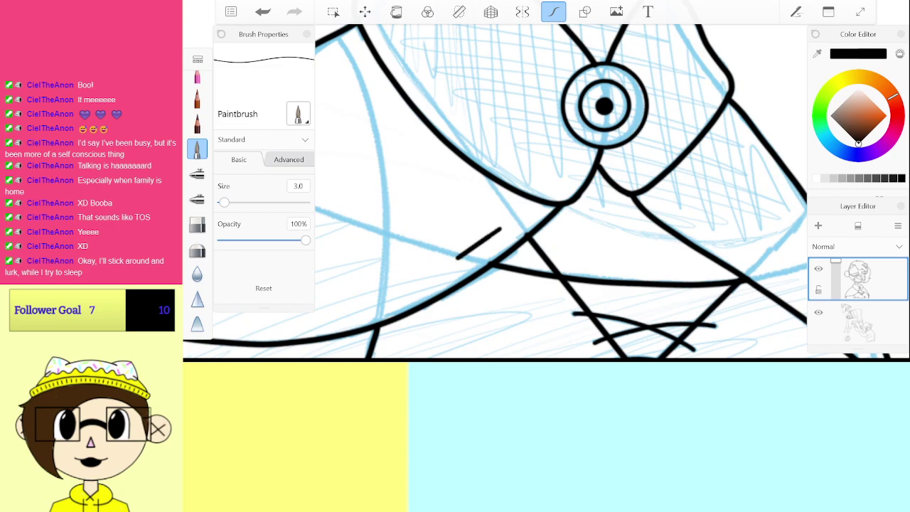
key("ctrl+z")
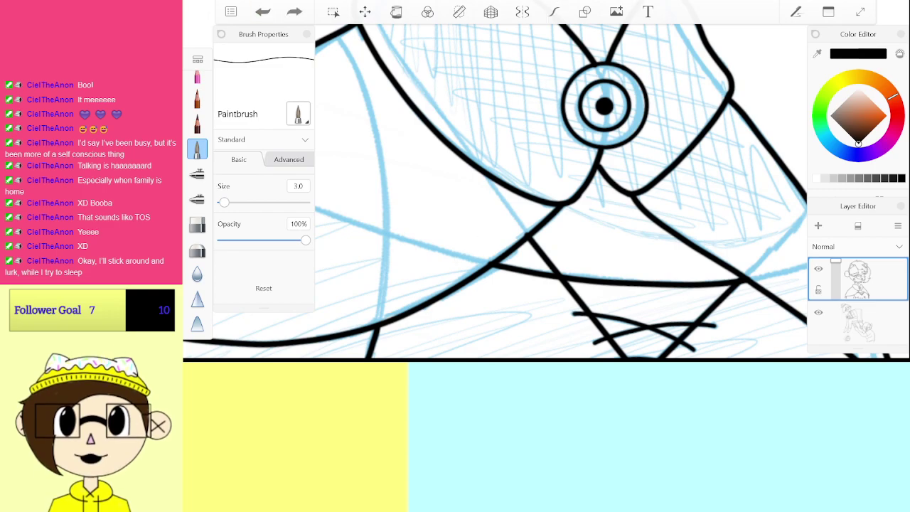
Step: Turn on Predictive Stroke and ink the two crossing strokes of the X inside the blue character's round ear
scroll(546, 191, "down", 10)
scroll(546, 190, "up", 10)
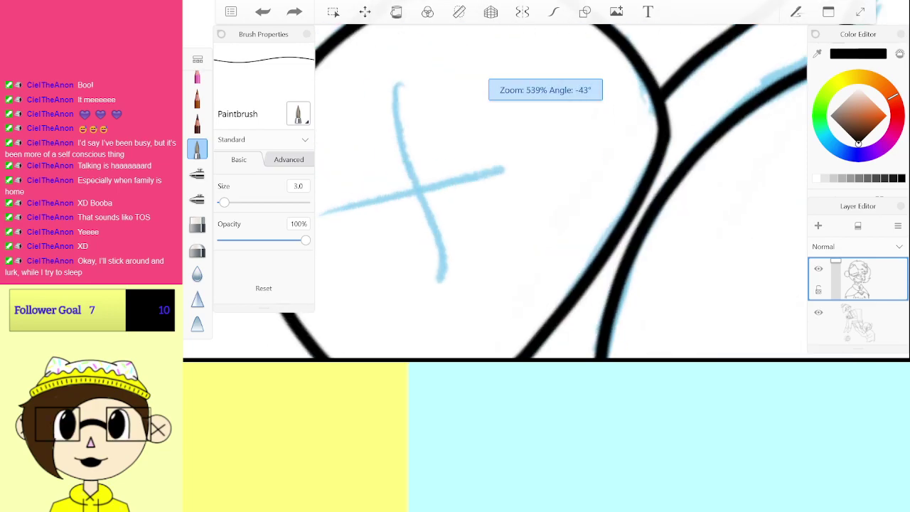
scroll(546, 191, "up", 2)
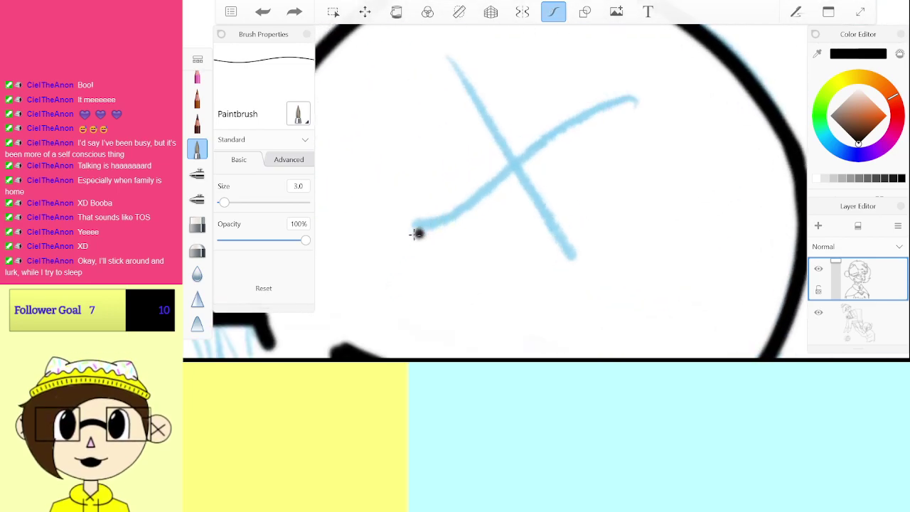
mouse_move(405, 237)
left_mouse_down()
mouse_move(462, 194)
mouse_move(640, 102)
left_mouse_up()
key("ctrl+z")
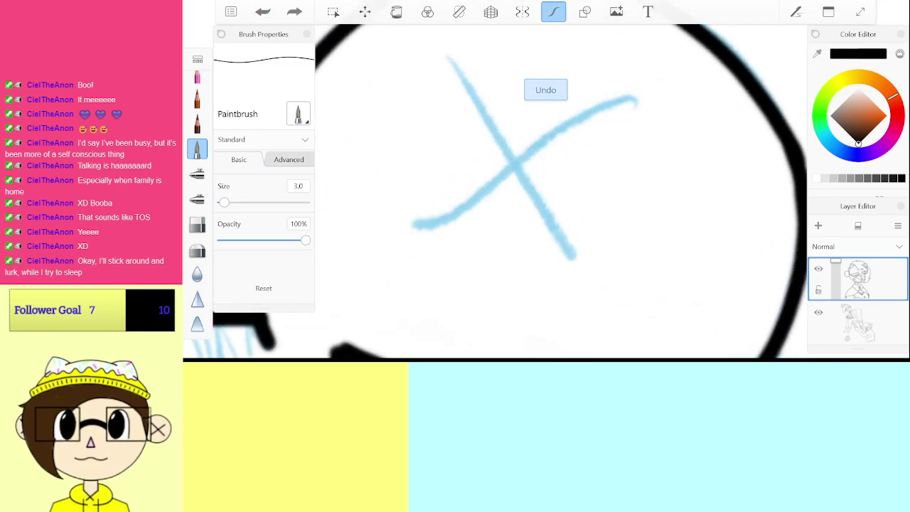
left_click_drag(411, 234, 641, 91)
scroll(547, 190, "down", 3)
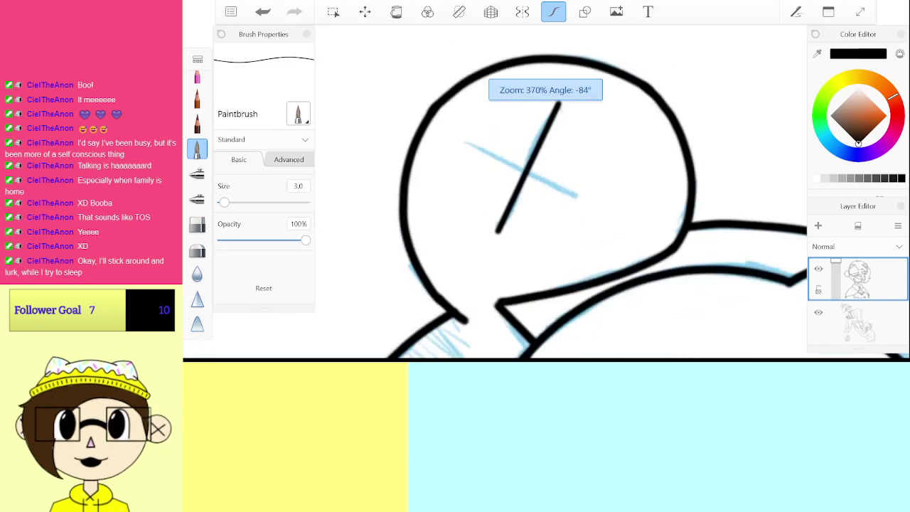
left_click_drag(480, 244, 608, 169)
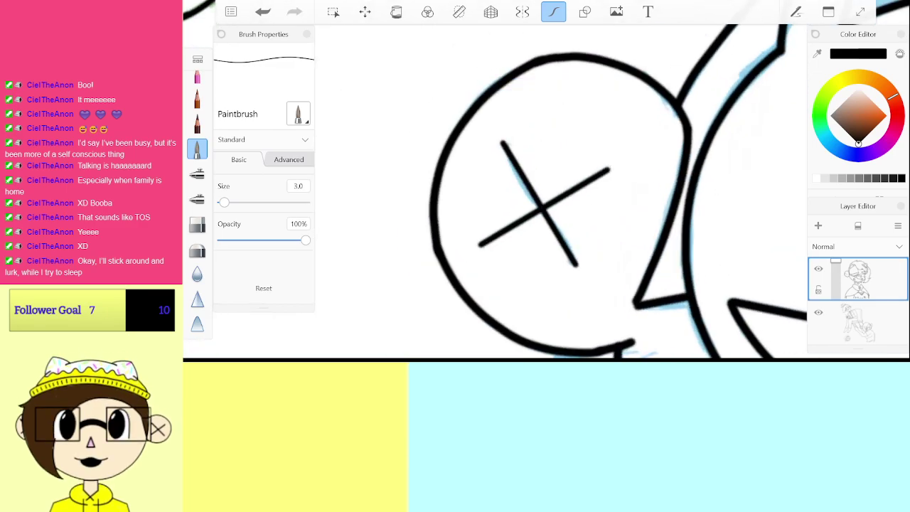
Step: Hide the colored sketch layer to examine the black line art on its own, and show the layer again
scroll(546, 190, "down", 8)
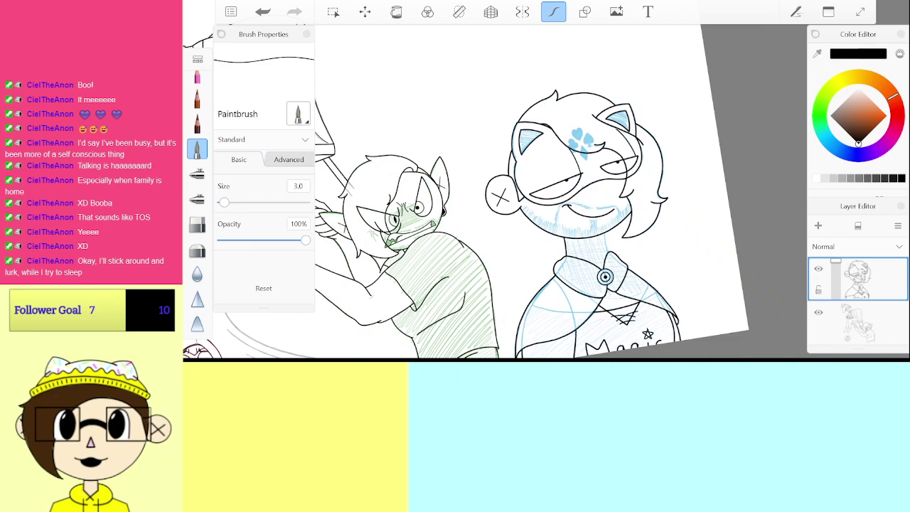
scroll(546, 190, "down", 5)
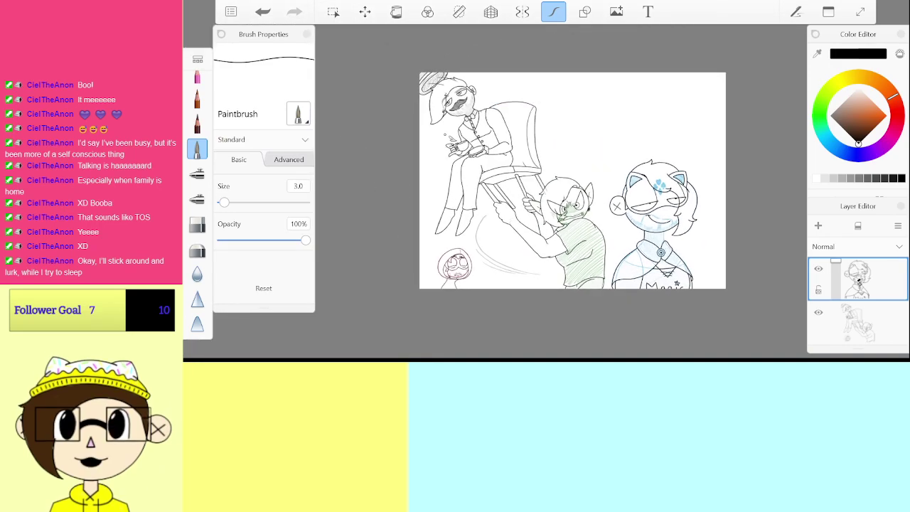
left_click_drag(859, 281, 861, 314)
left_click(819, 313)
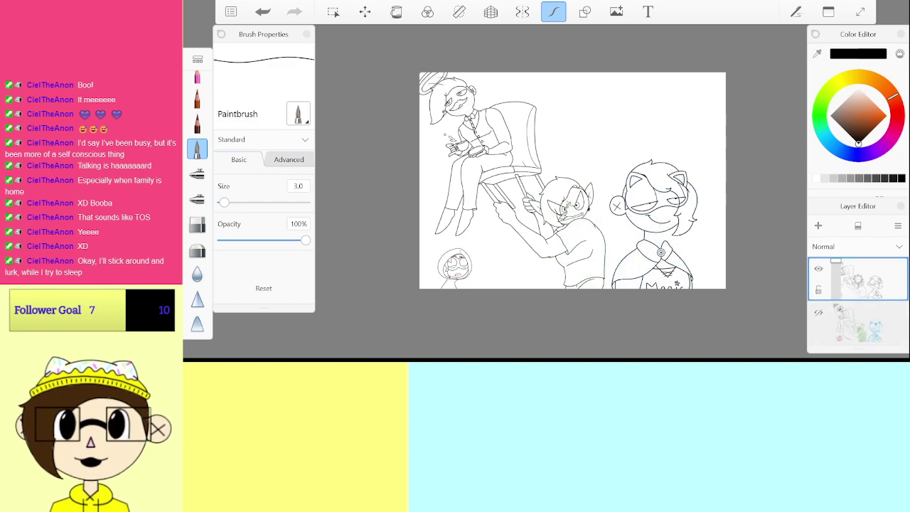
left_click(818, 312)
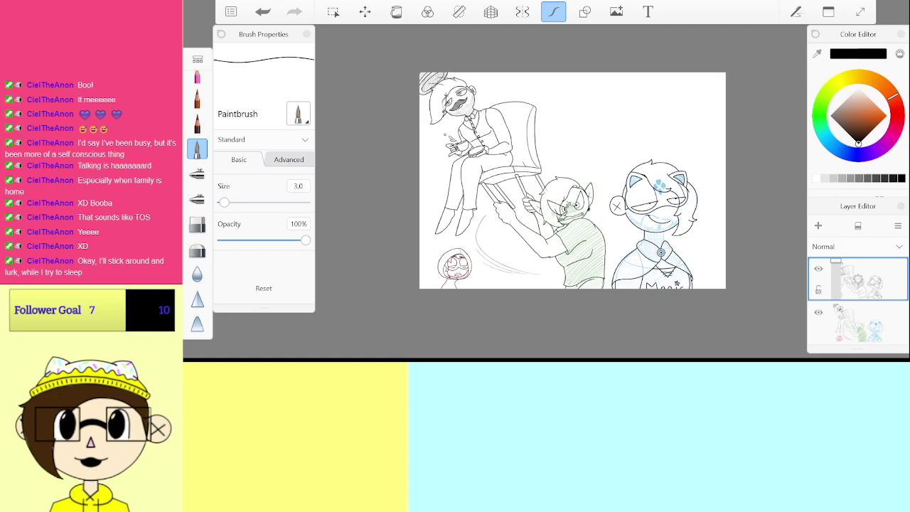
Step: Set the brush size to 4.0 and ink the neck's side line from the collar flap to the jaw, filling the corner at the collar
scroll(667, 222, "up", 10)
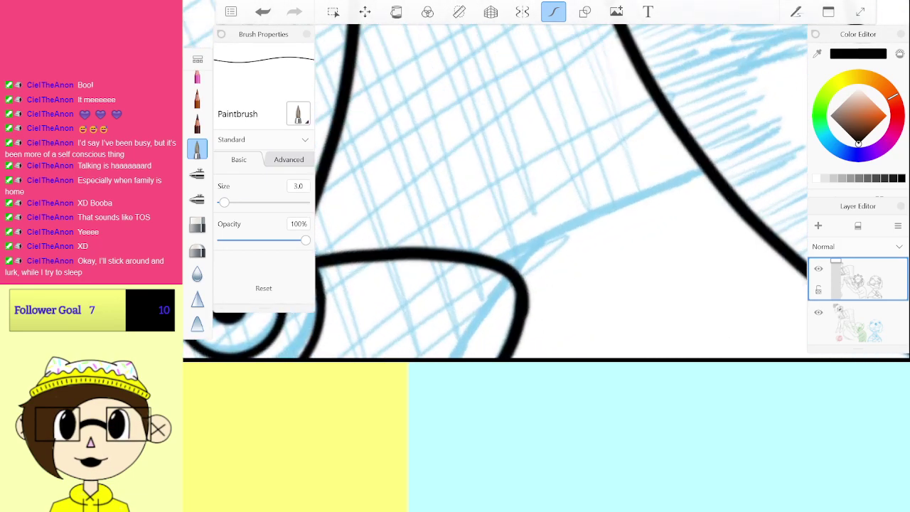
left_click(296, 187)
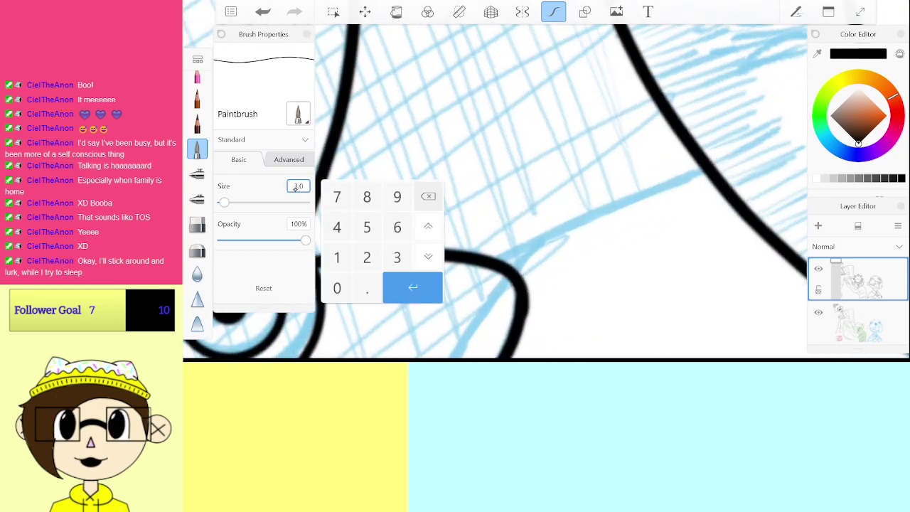
left_click(337, 227)
left_click(412, 287)
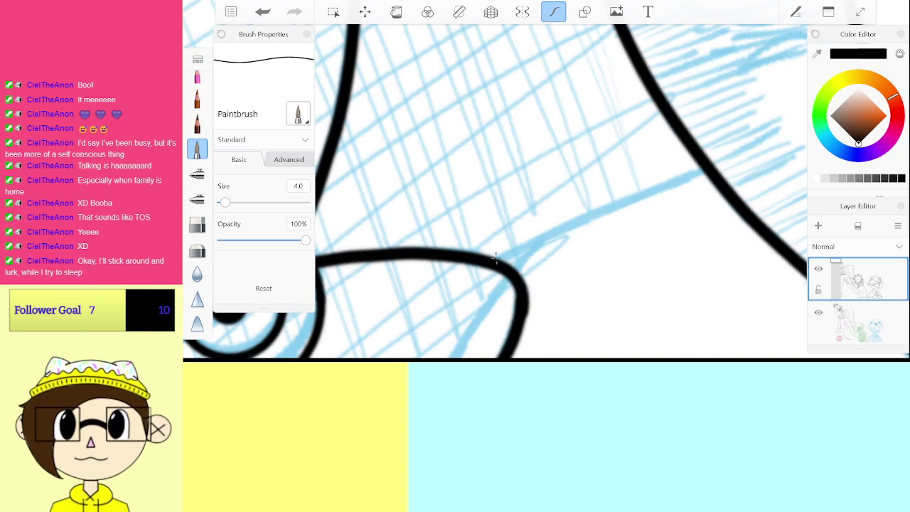
left_click_drag(495, 259, 704, 169)
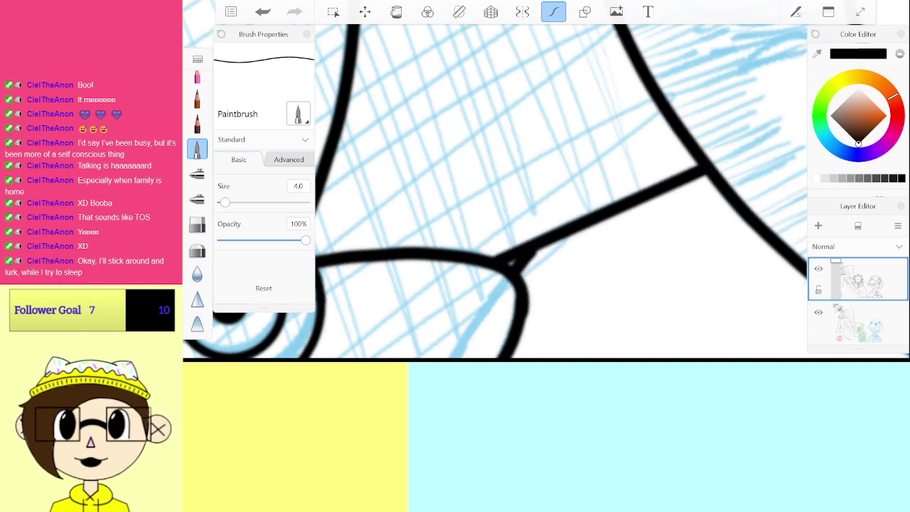
key("ctrl+z")
scroll(512, 285, "up", 5)
left_click_drag(546, 257, 590, 217)
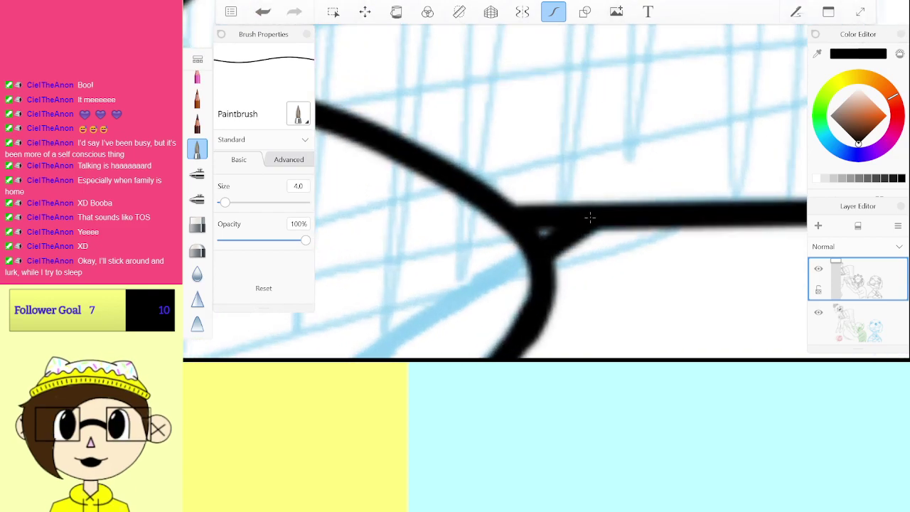
scroll(512, 214, "down", 10)
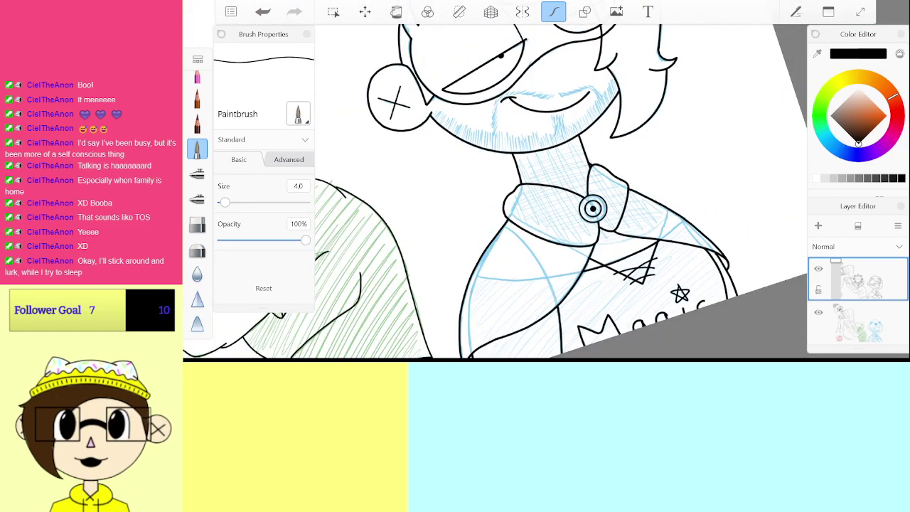
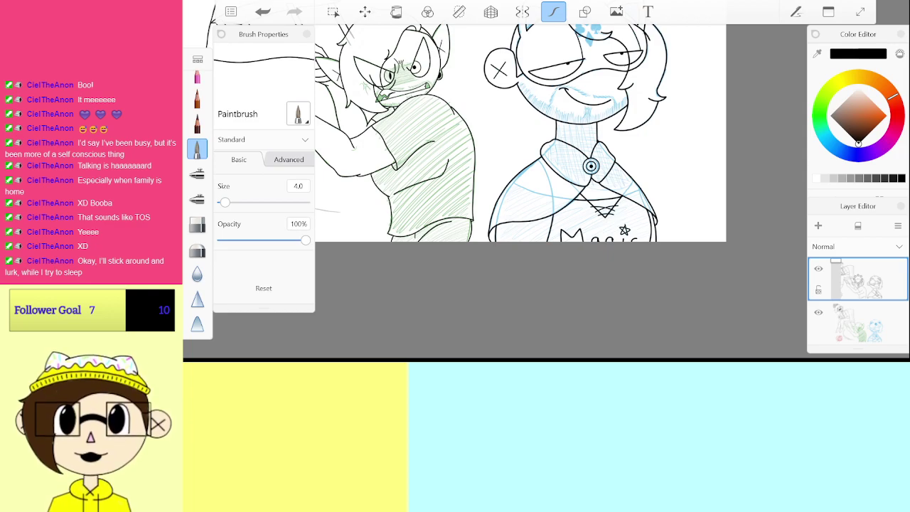
scroll(552, 185, "down", 5)
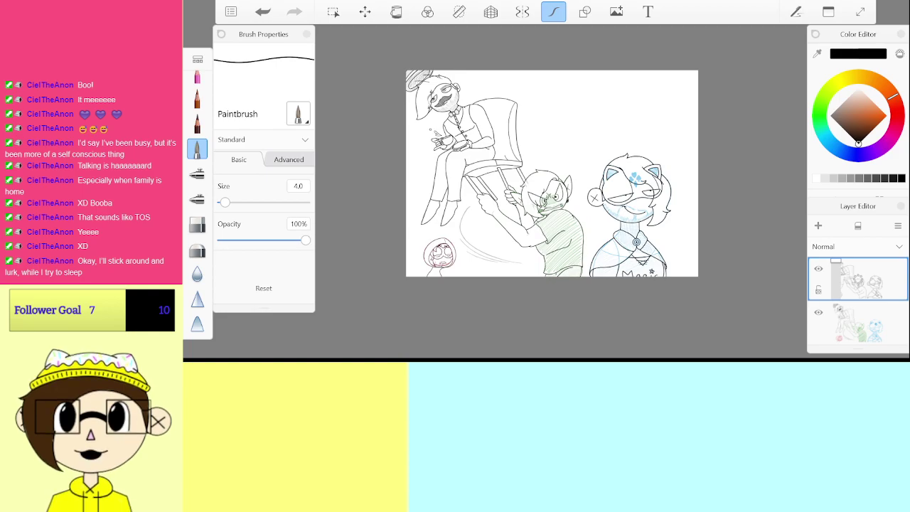
scroll(499, 173, "up", 2)
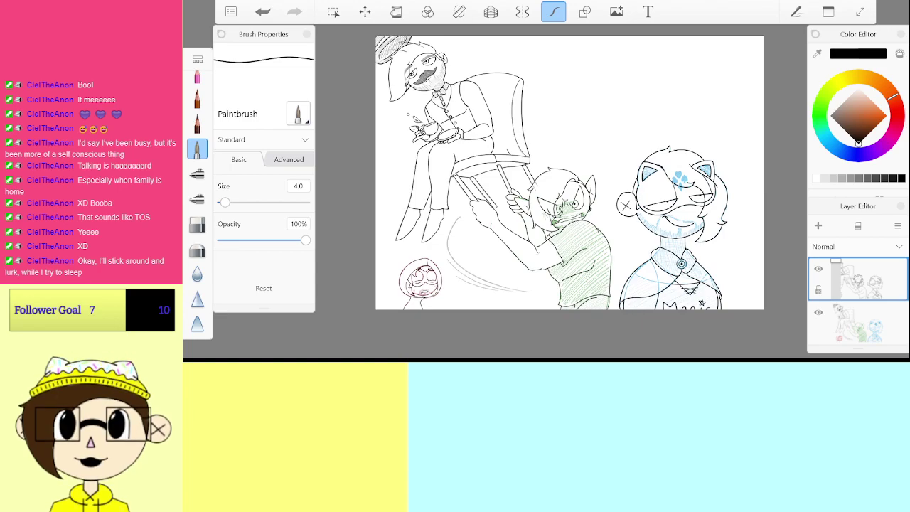
left_click(296, 186)
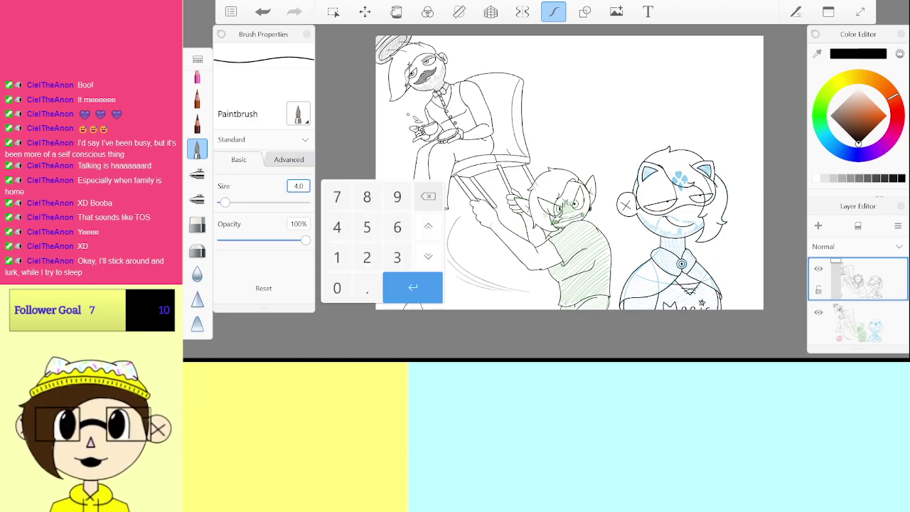
left_click(367, 257)
left_click(413, 287)
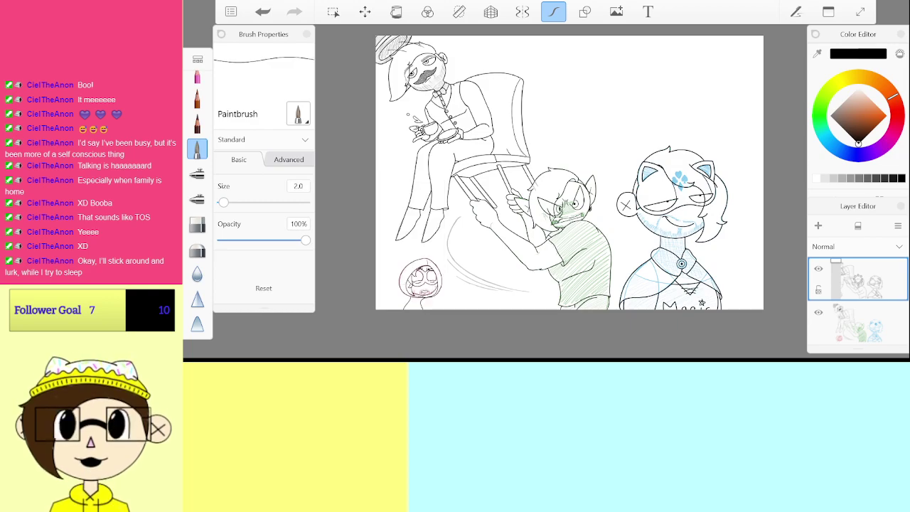
scroll(497, 192, "up", 5)
scroll(498, 192, "up", 5)
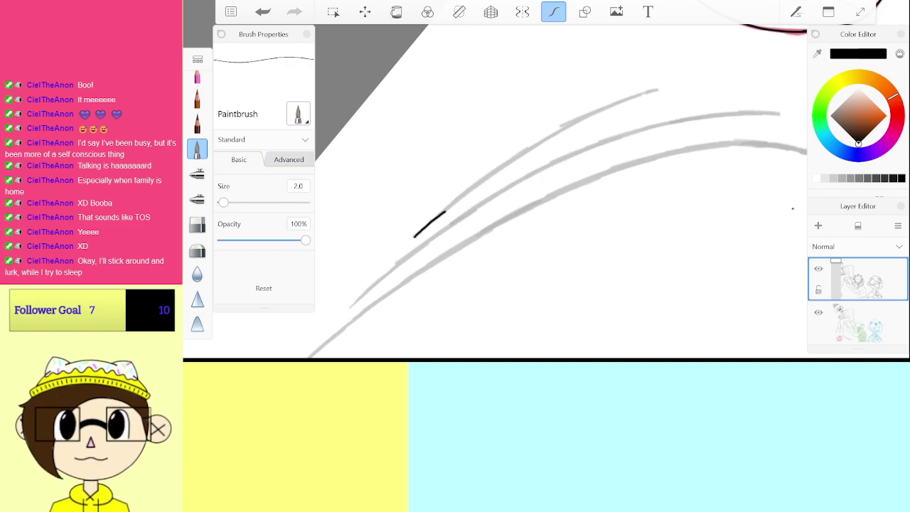
left_click_drag(532, 152, 656, 86)
key("ctrl+z")
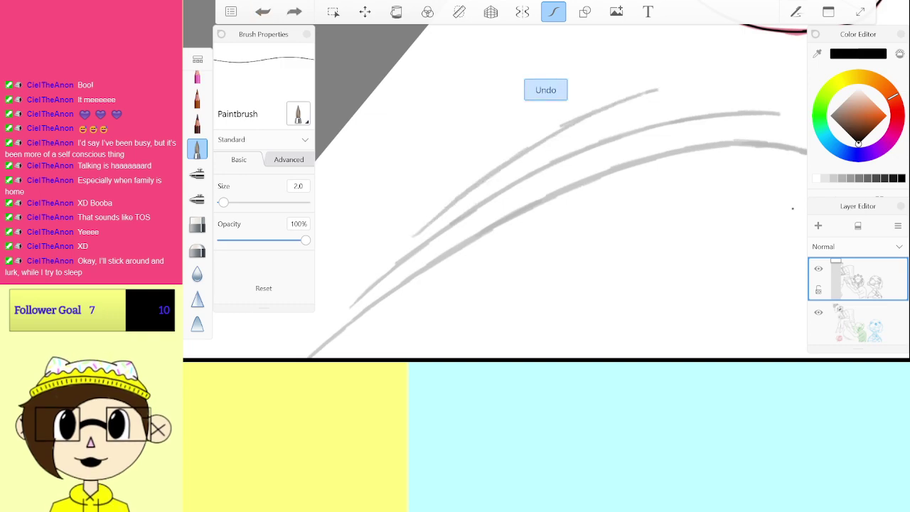
Step: Set the brush size to 3.0 and ink the short outermost of the three curved motion lines beneath the chair
left_click(305, 184)
left_click(393, 264)
left_click(416, 281)
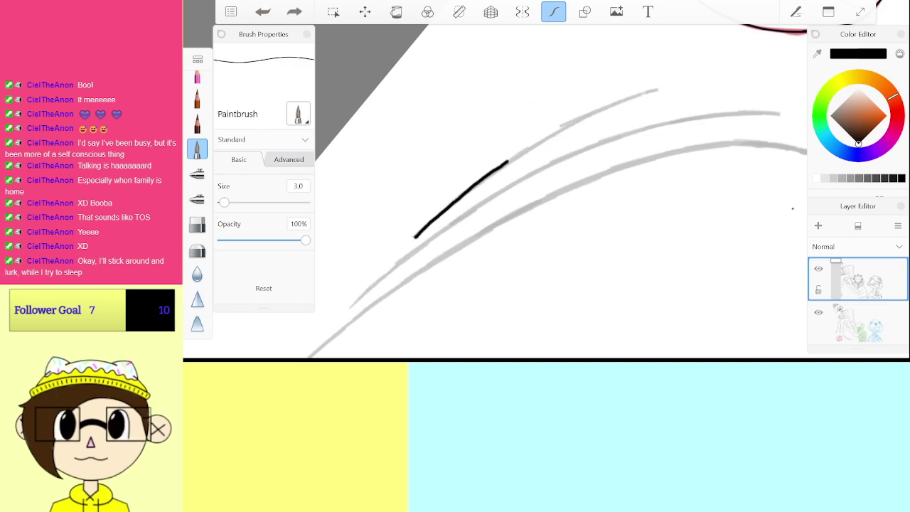
left_click_drag(623, 103, 658, 90)
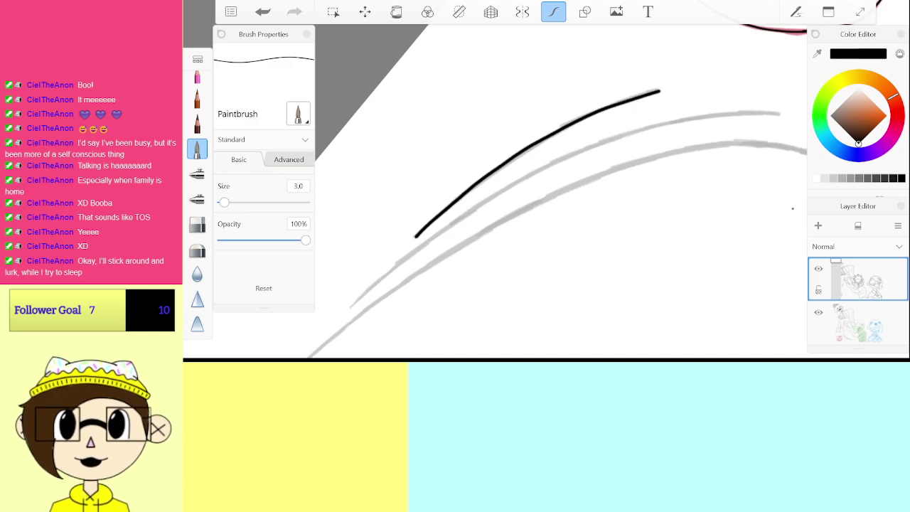
Step: Ink the middle curved motion line beneath the chair from end to end, undoing strokes that stray from the sketch
scroll(562, 192, "down", 2)
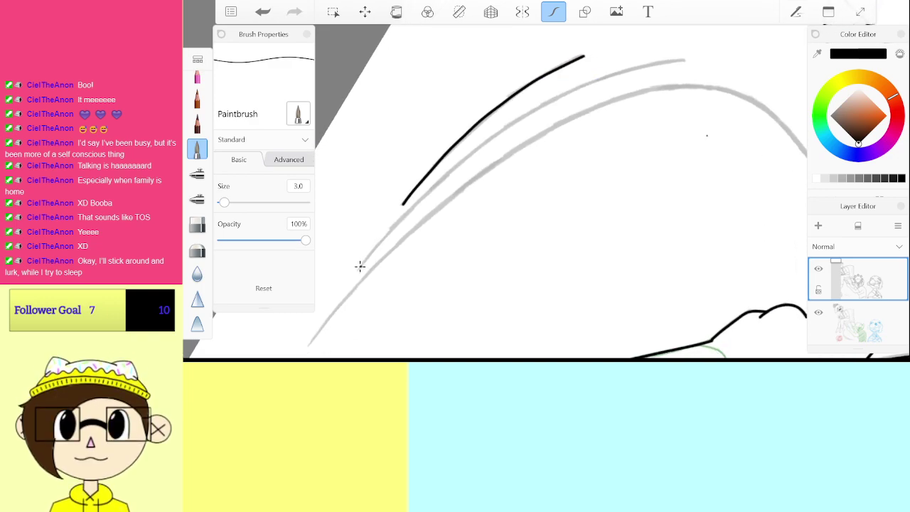
left_click_drag(358, 270, 412, 208)
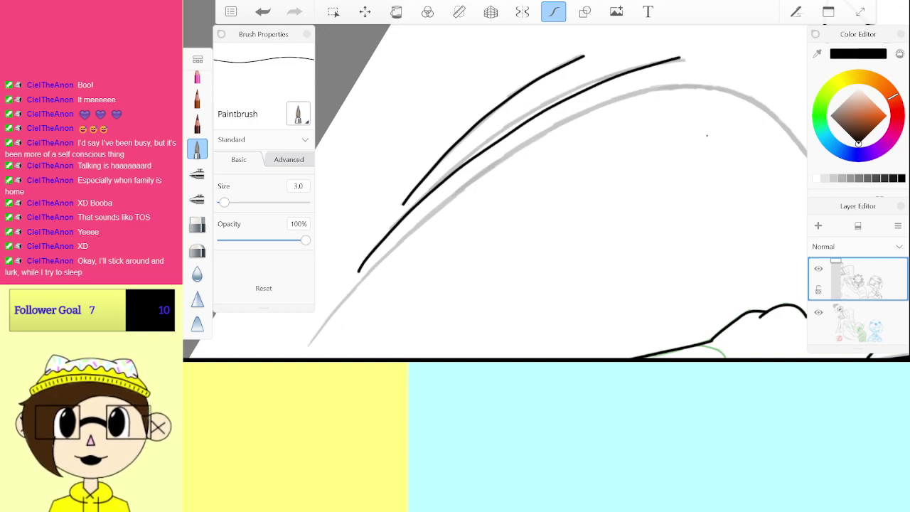
key("ctrl+z")
left_click_drag(684, 59, 544, 103)
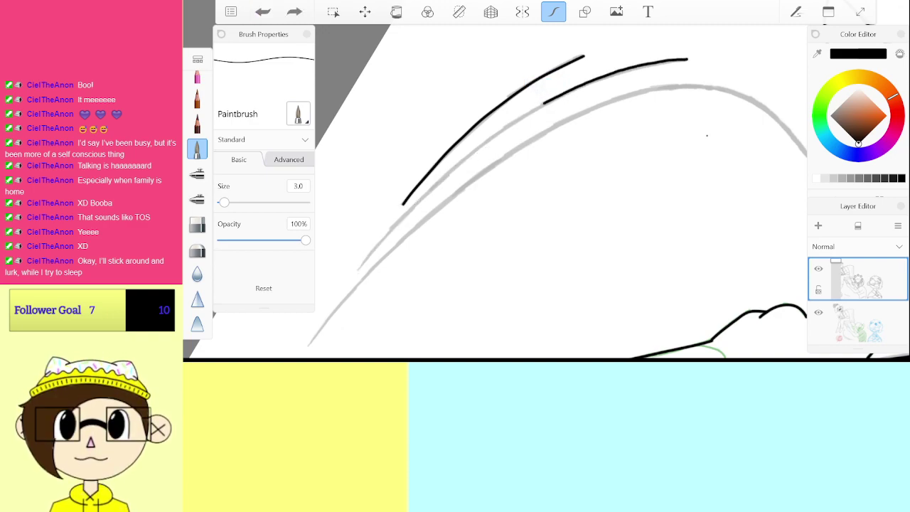
key("ctrl+z")
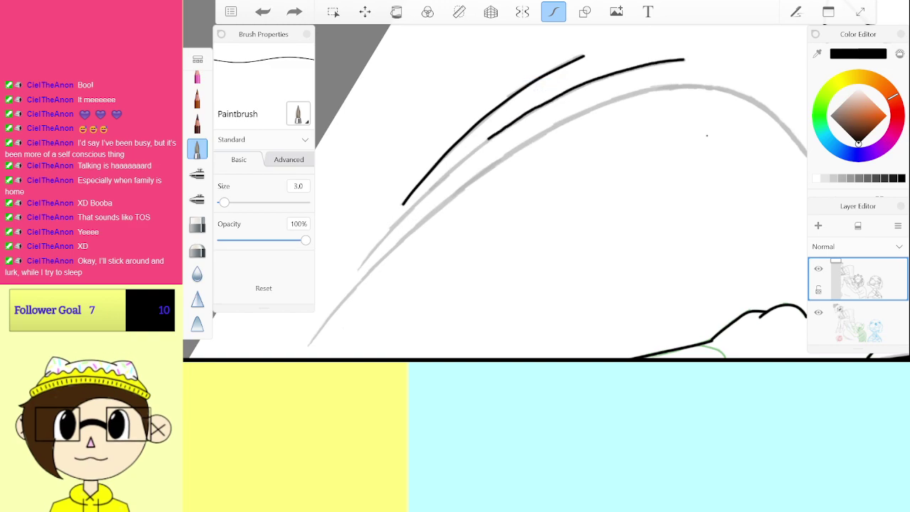
left_click_drag(416, 203, 360, 270)
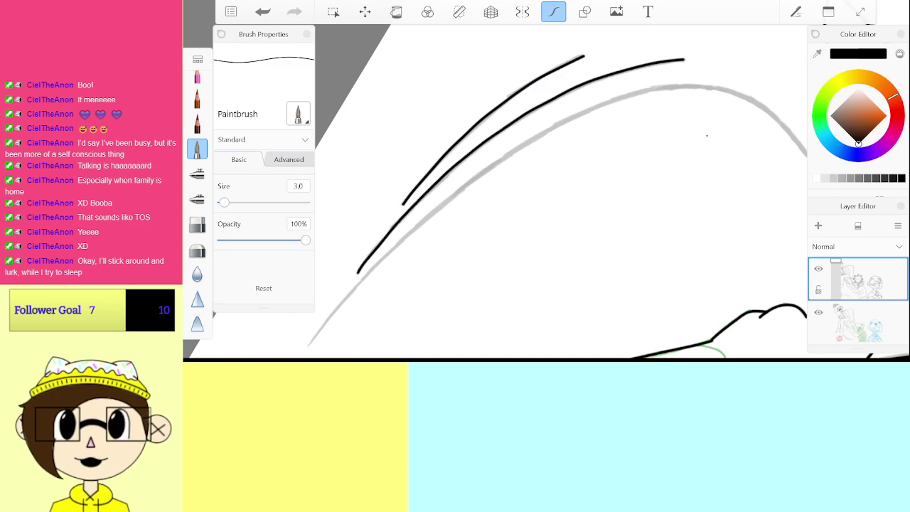
Step: Ink the long innermost motion line beneath the chair along its full arc, redoing the stroke around the bend
scroll(498, 178, "down", 3)
scroll(541, 177, "up", 2)
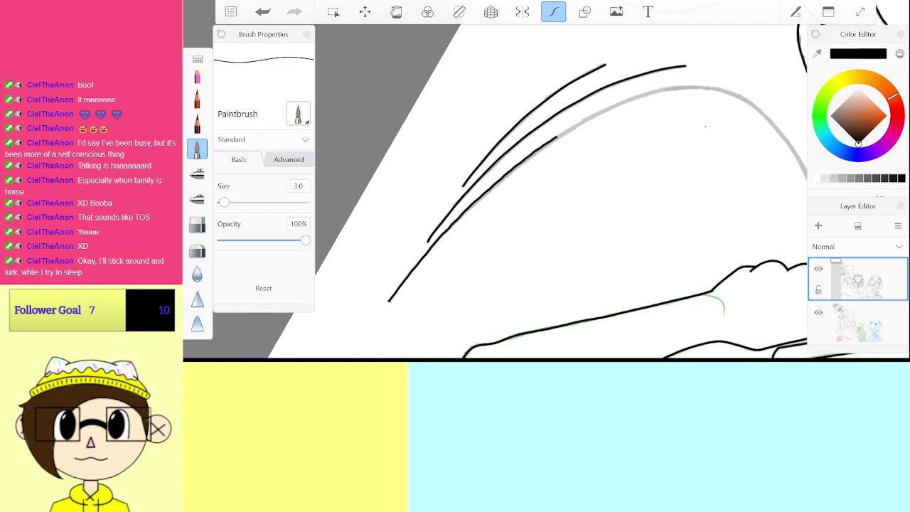
left_click_drag(556, 138, 619, 104)
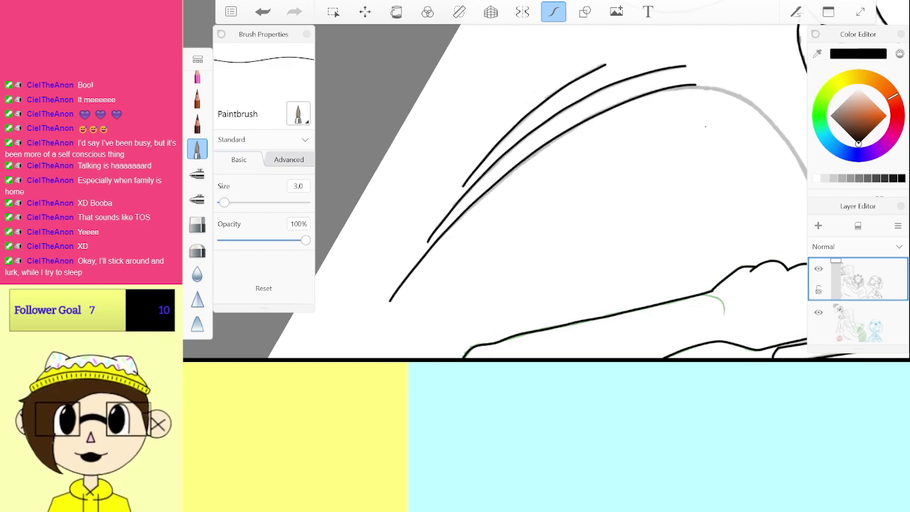
scroll(545, 192, "up", 4)
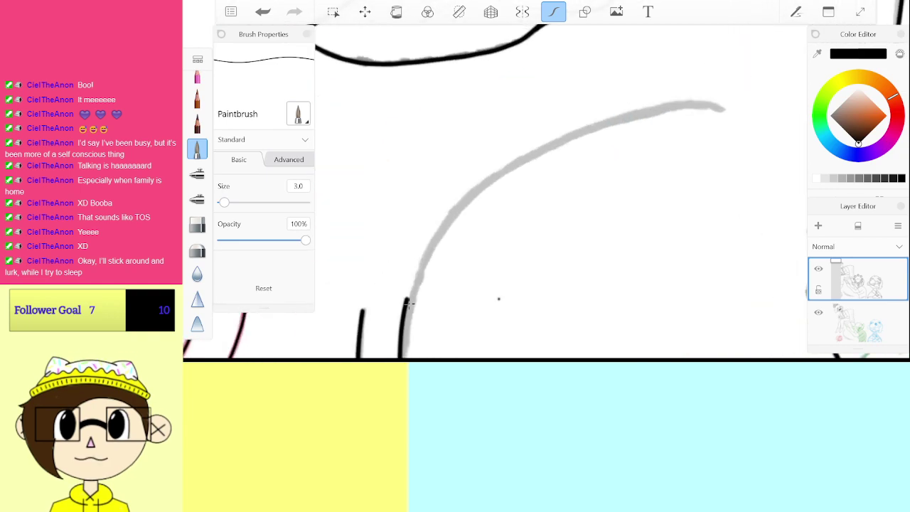
left_click_drag(407, 293, 489, 182)
key("ctrl+z")
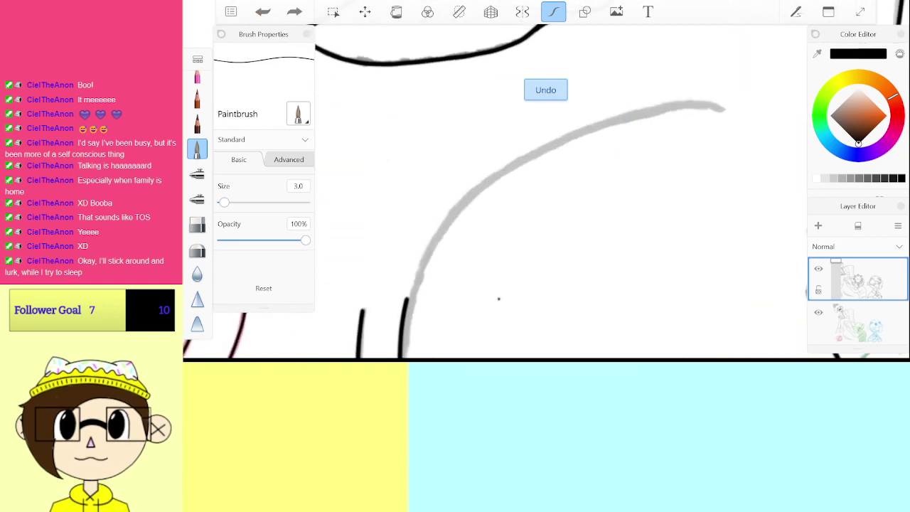
scroll(499, 299, "up", 1)
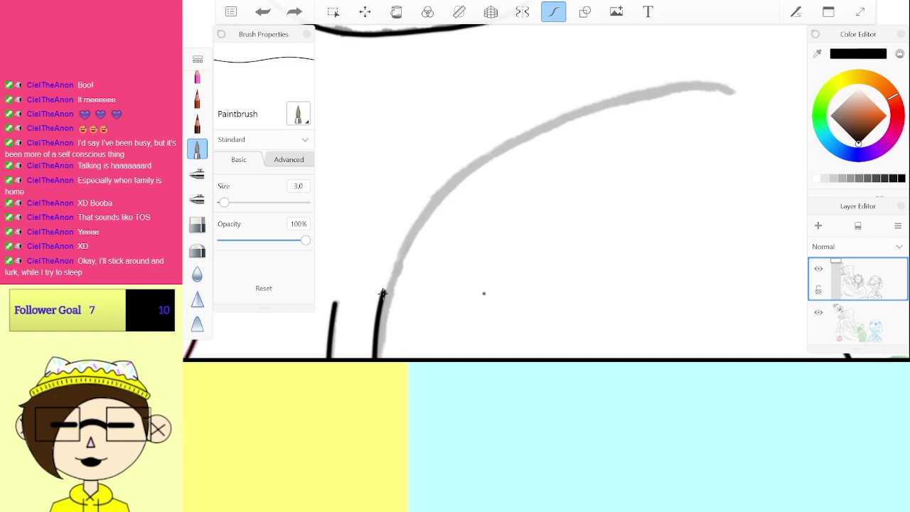
mouse_move(384, 290)
left_mouse_down()
mouse_move(440, 200)
mouse_move(498, 151)
mouse_move(592, 106)
mouse_move(734, 91)
left_mouse_up()
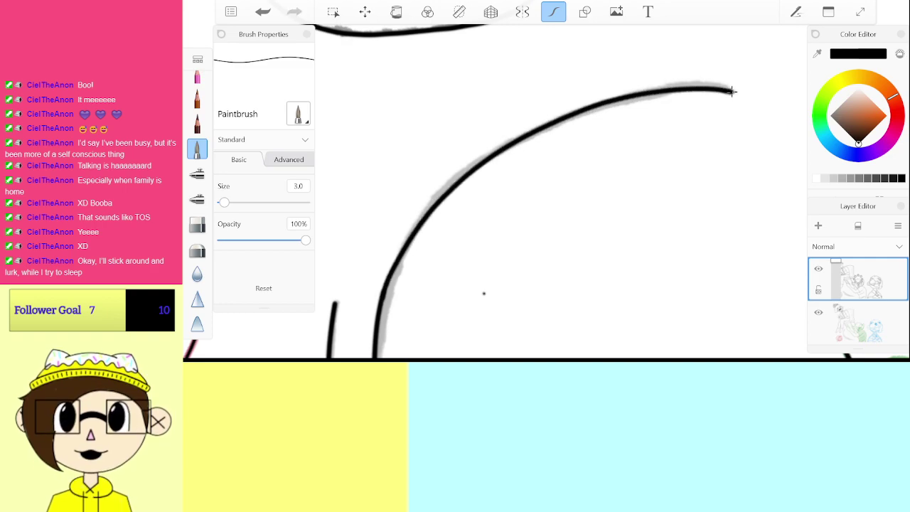
Step: Try a second inner curve along the bend of the innermost motion line, undoing each stroke
key("e")
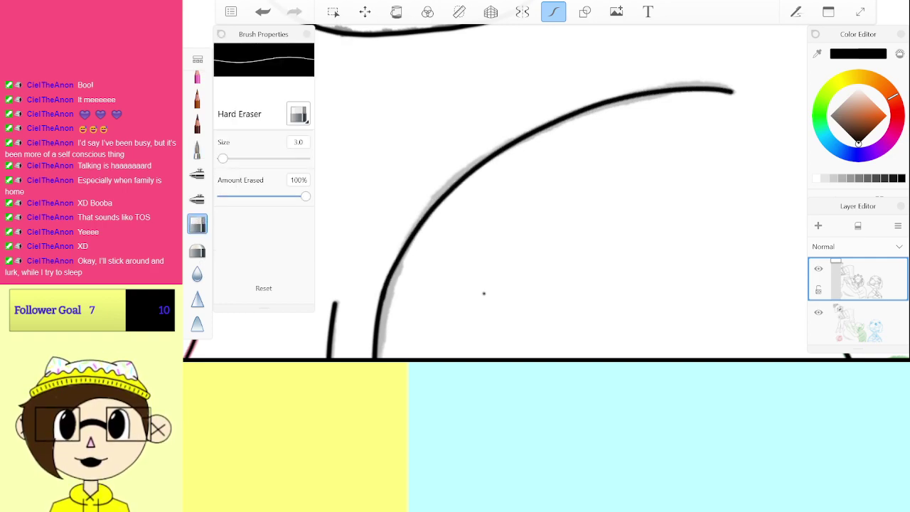
scroll(490, 285, "down", 8)
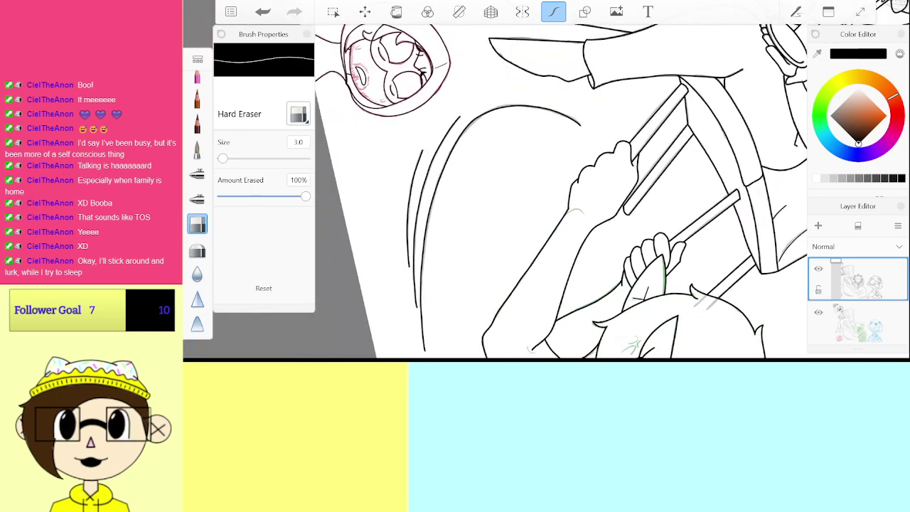
scroll(569, 143, "up", 6)
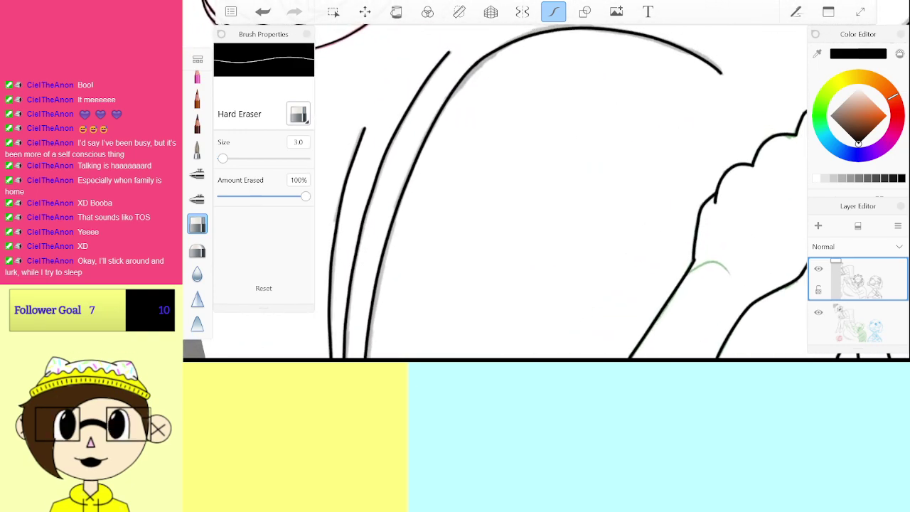
key("b")
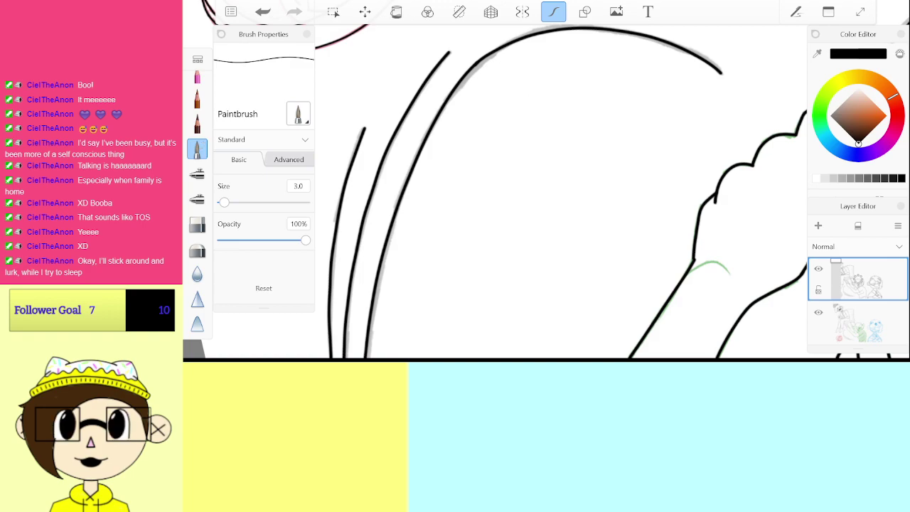
scroll(569, 213, "up", 3)
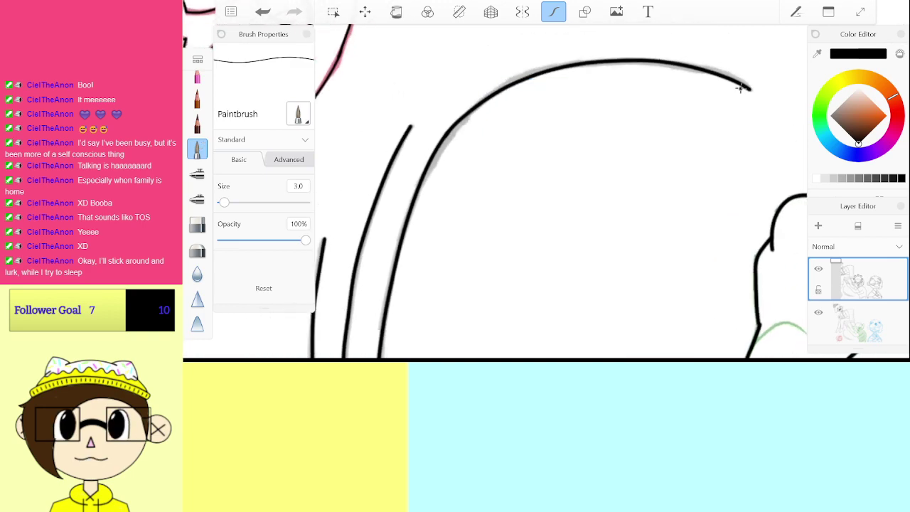
mouse_move(745, 87)
left_mouse_down()
mouse_move(712, 74)
mouse_move(592, 82)
mouse_move(477, 143)
mouse_move(417, 211)
left_mouse_up()
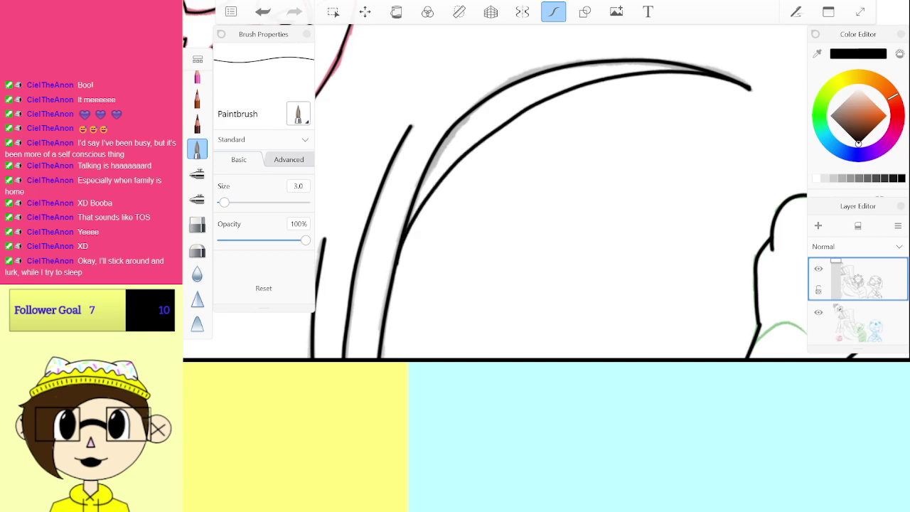
left_click(263, 12)
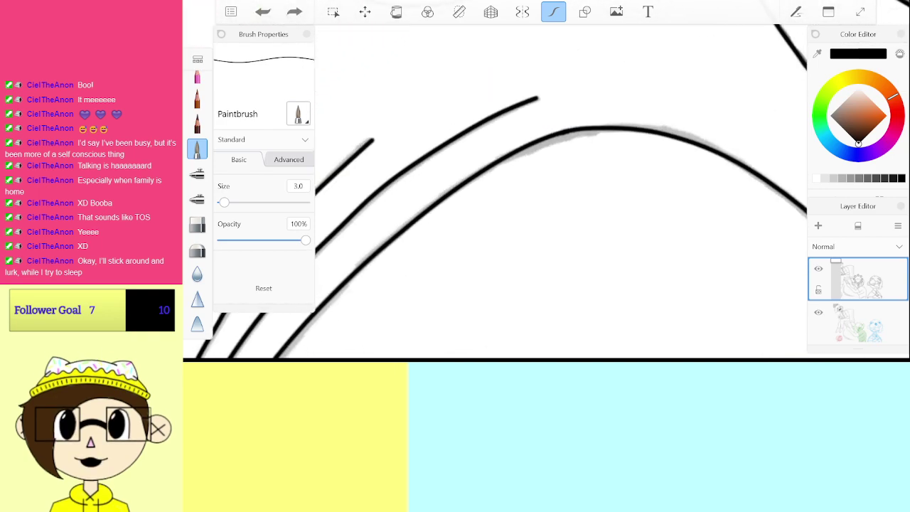
scroll(561, 192, "up", 2)
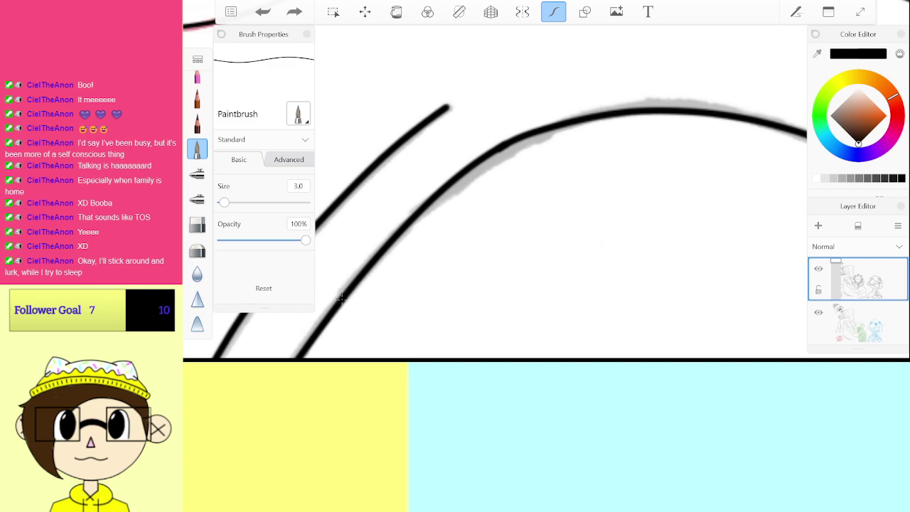
mouse_move(347, 293)
left_mouse_down()
mouse_move(420, 229)
mouse_move(536, 157)
mouse_move(647, 127)
left_mouse_up()
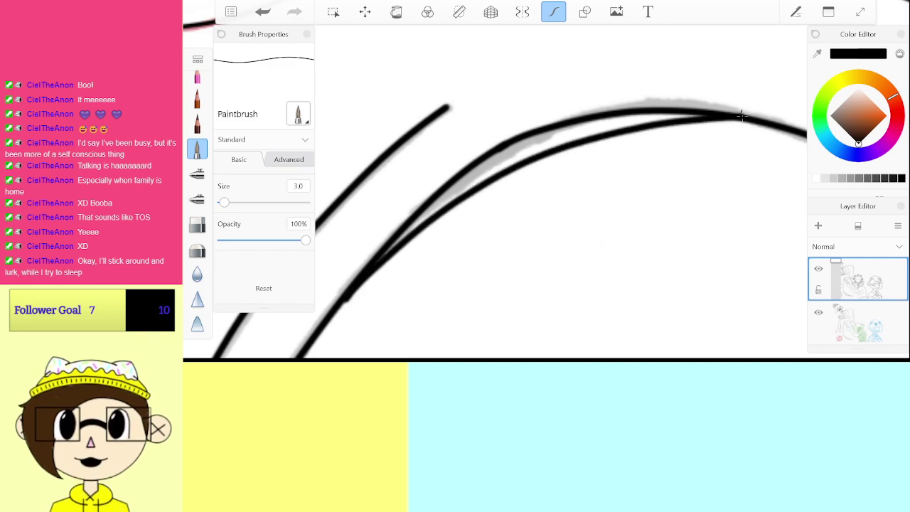
key("ctrl+z")
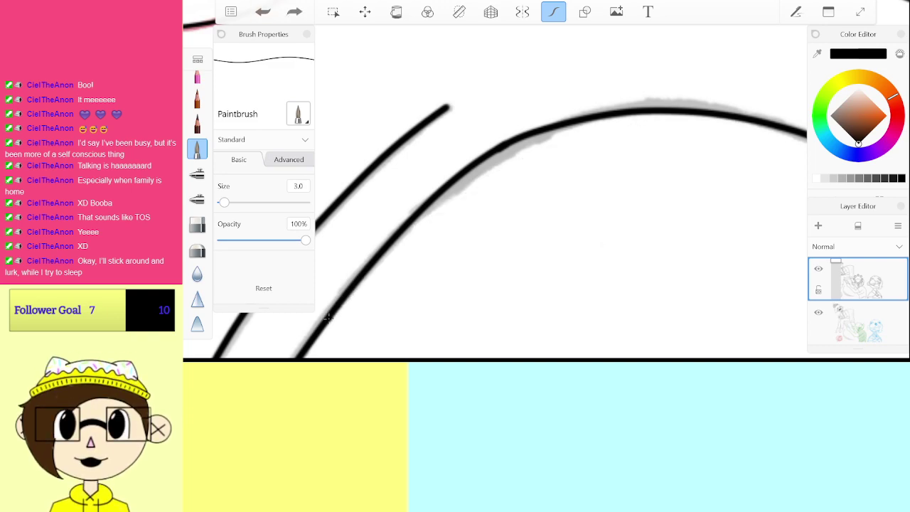
Step: Try to thicken the bend of the innermost motion line with an inner curve and solid black fill between the two edges
mouse_move(350, 298)
left_mouse_down()
mouse_move(482, 182)
mouse_move(573, 142)
mouse_move(671, 123)
mouse_move(746, 122)
left_mouse_up()
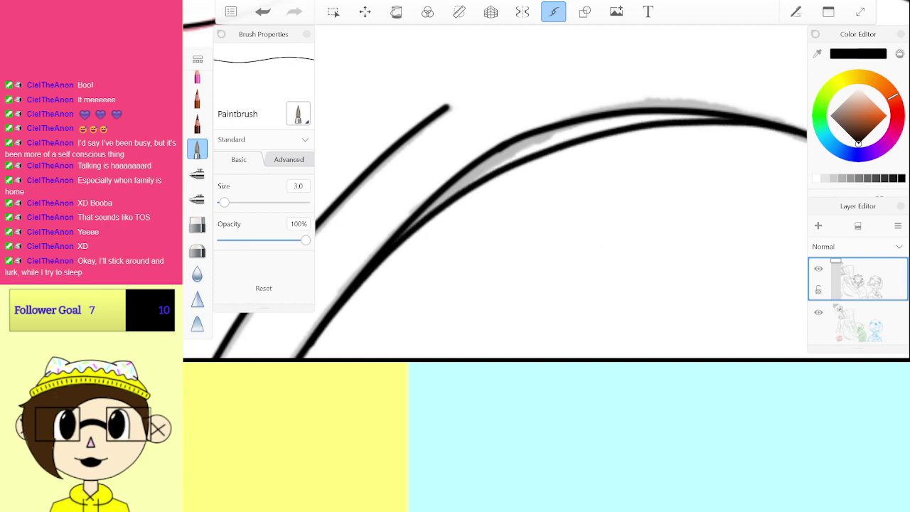
left_click_drag(503, 145, 450, 186)
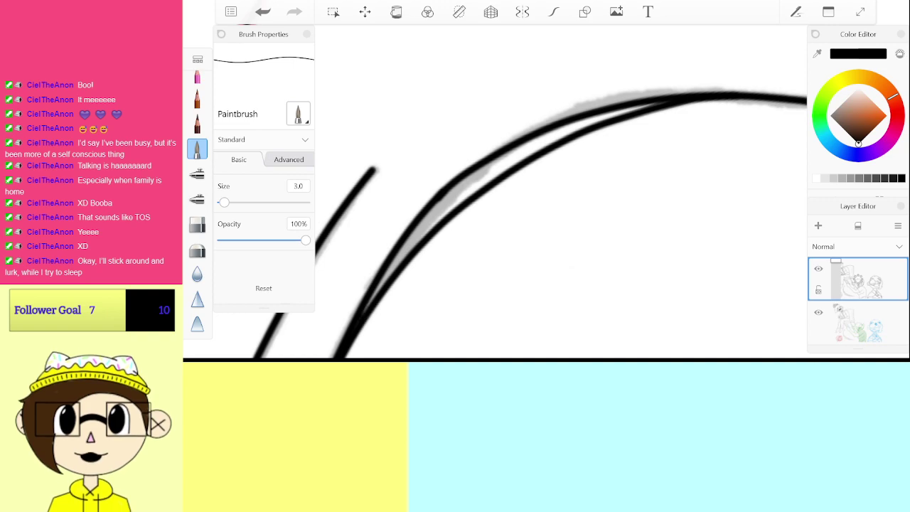
mouse_move(372, 309)
left_mouse_down()
mouse_move(397, 259)
mouse_move(508, 158)
left_mouse_up()
left_click_drag(398, 252, 472, 174)
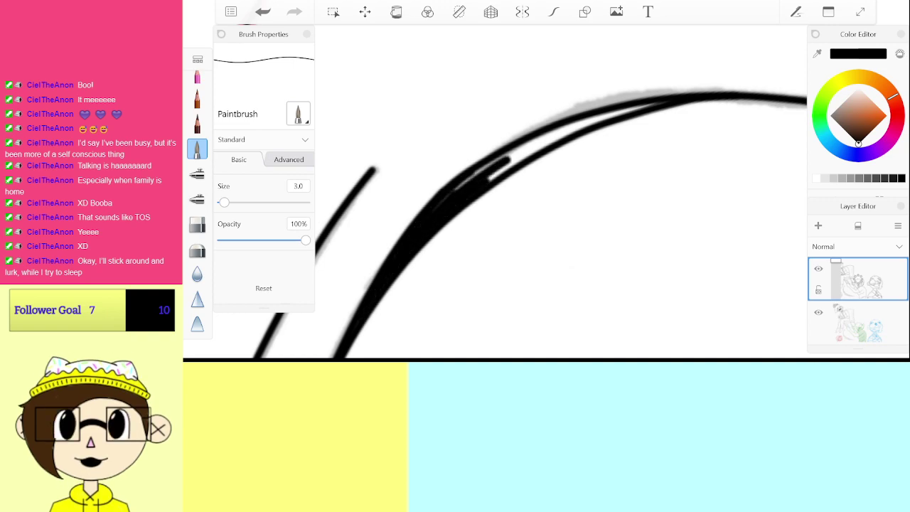
left_click_drag(414, 221, 475, 164)
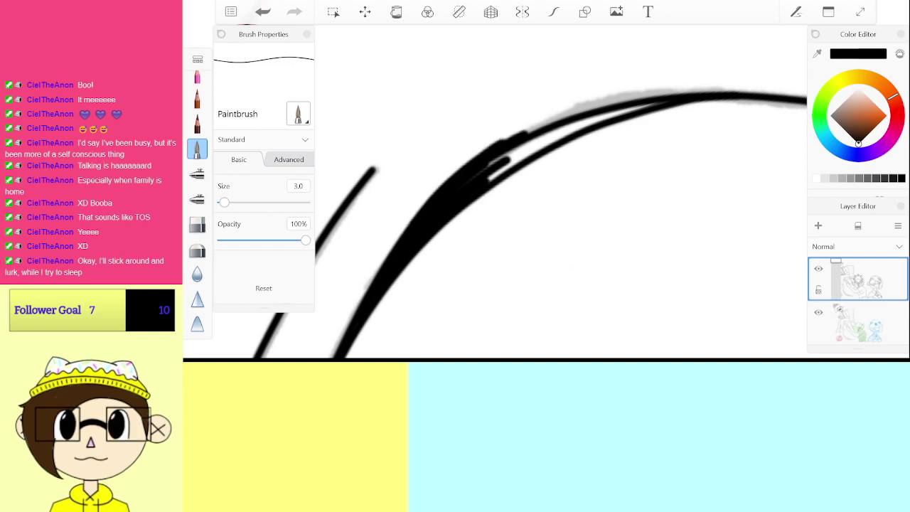
left_click_drag(503, 139, 537, 126)
mouse_move(441, 185)
left_mouse_down()
mouse_move(574, 111)
mouse_move(671, 94)
left_mouse_up()
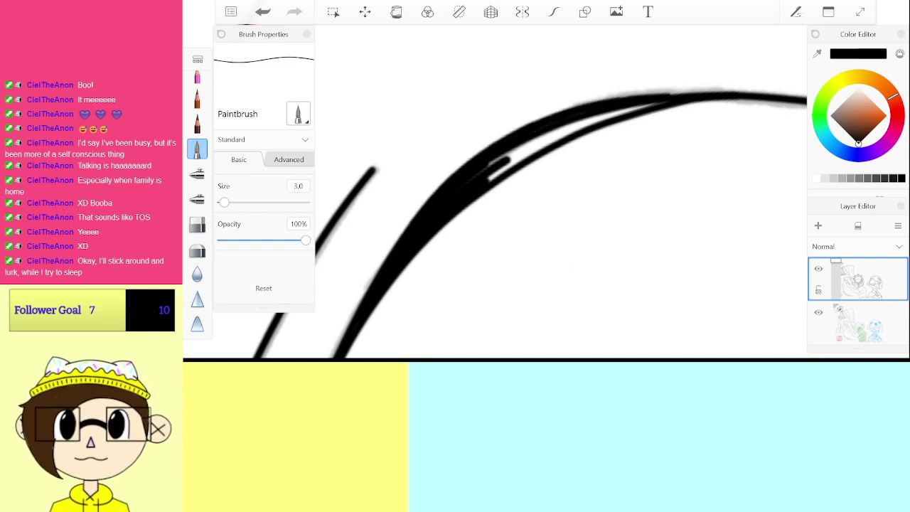
left_click_drag(509, 154, 659, 104)
mouse_move(480, 172)
left_mouse_down()
mouse_move(644, 106)
mouse_move(585, 126)
left_mouse_up()
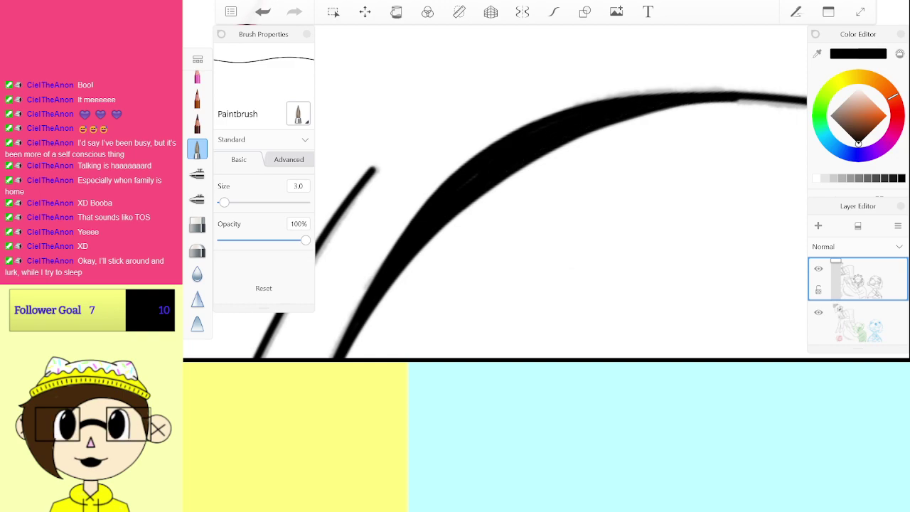
left_click_drag(649, 110, 759, 100)
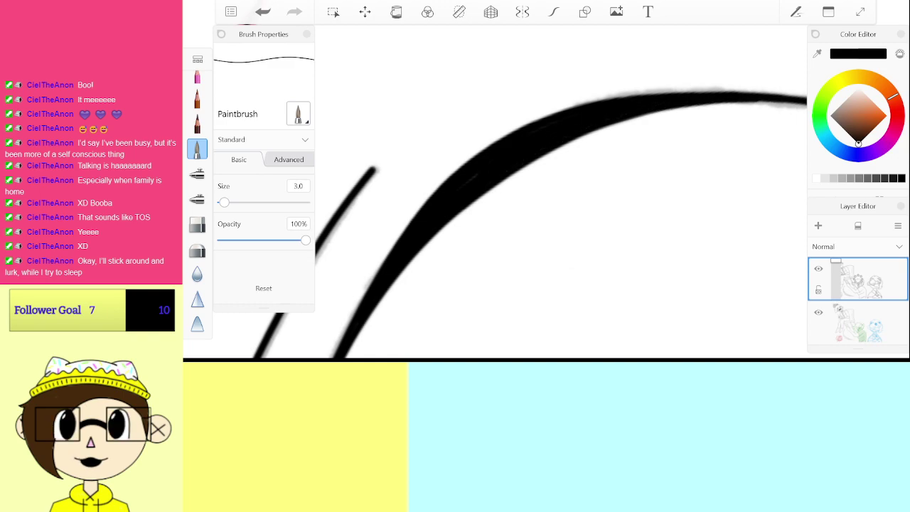
scroll(546, 192, "down", 10)
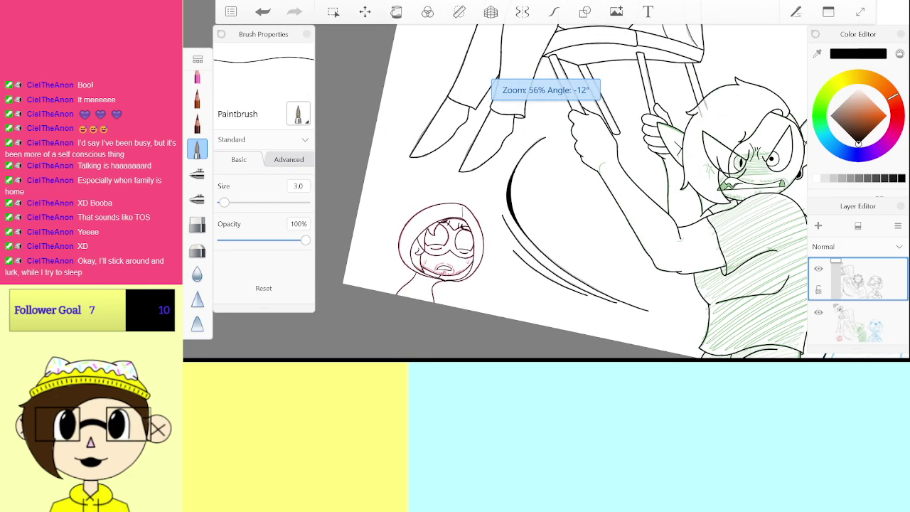
key("ctrl+z")
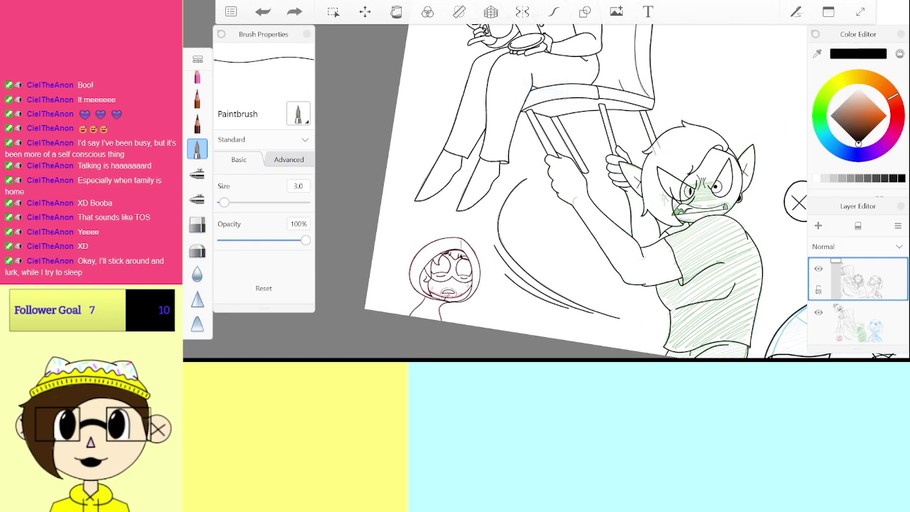
Step: Hide the colored sketch layer to check the motion lines and undo the innermost line's inking
scroll(546, 192, "up", 10)
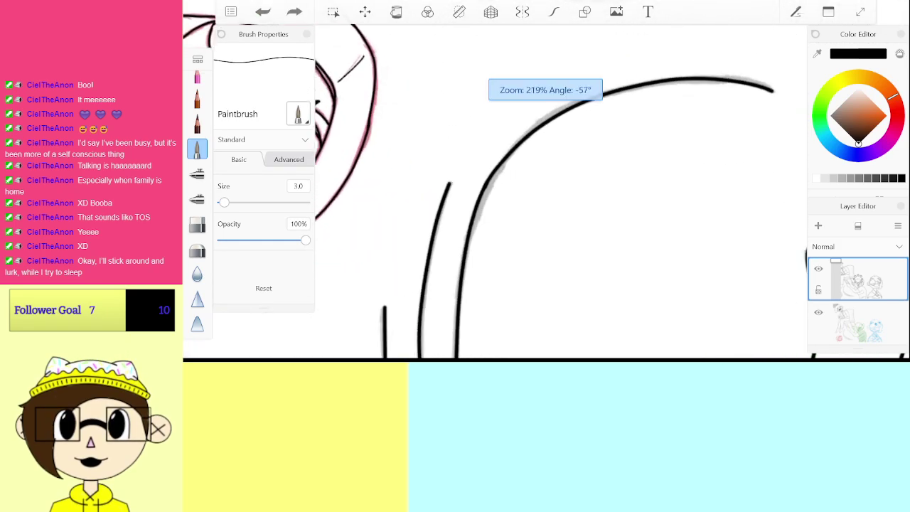
scroll(546, 192, "down", 7)
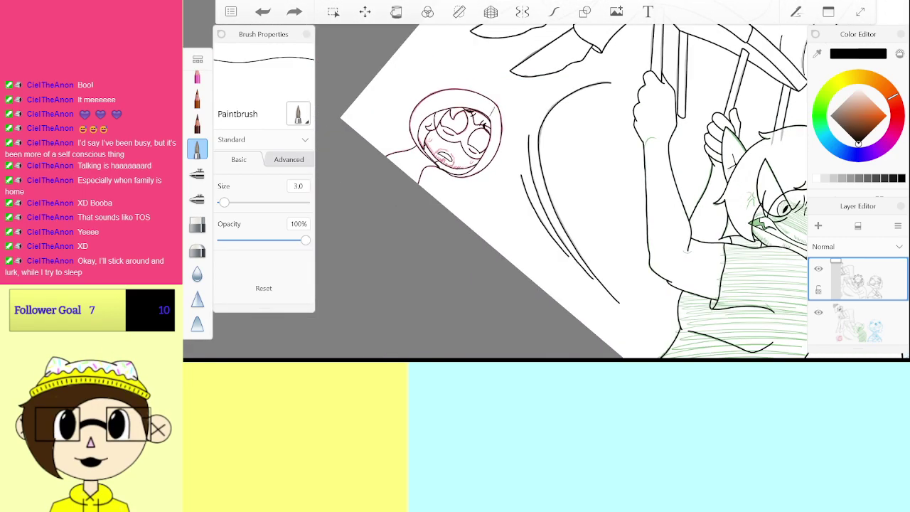
left_click(819, 312)
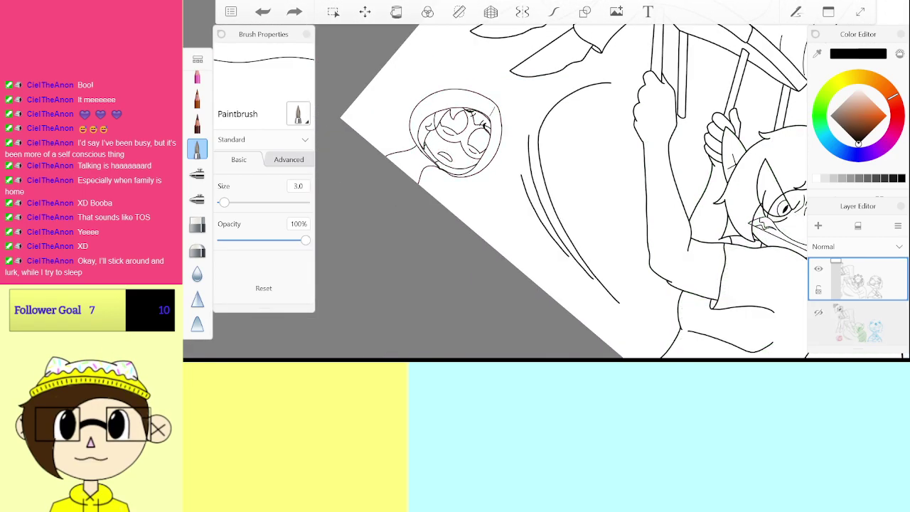
scroll(546, 192, "down", 5)
scroll(546, 192, "up", 8)
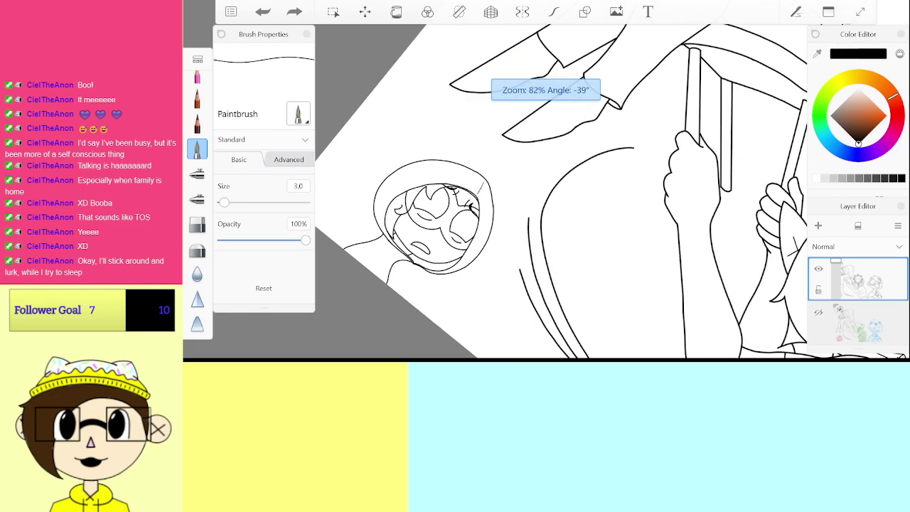
key("ctrl+z")
scroll(546, 192, "up", 3)
key("ctrl+z")
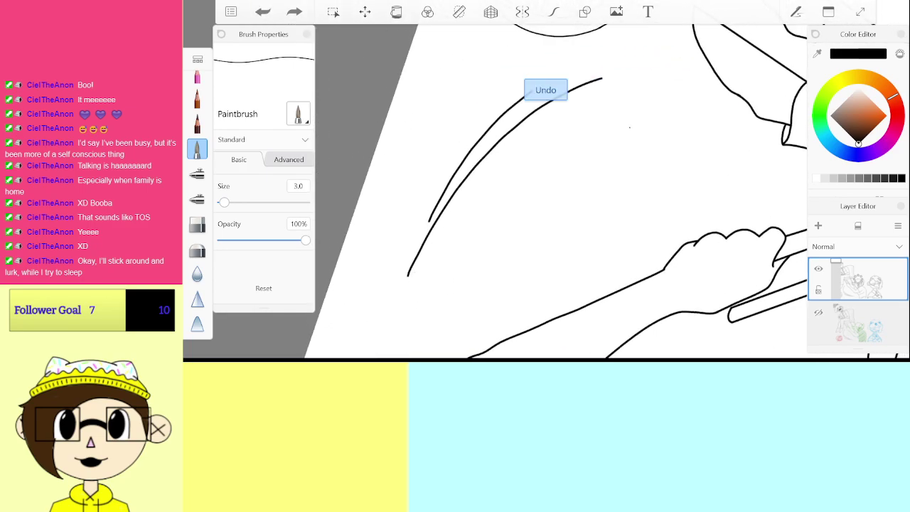
Step: Show the sketch again and re-ink the innermost motion line on a new layer as one smoothed stroke along its full arc
left_click(817, 314)
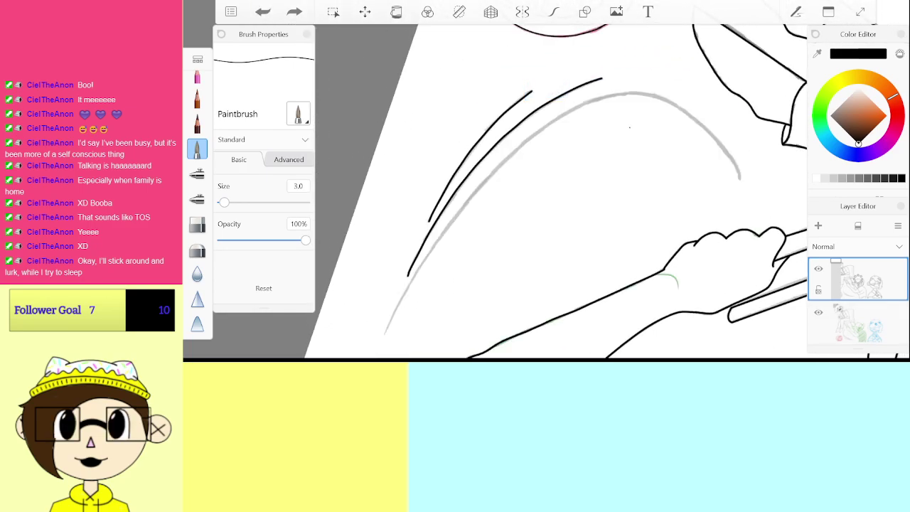
left_click(554, 12)
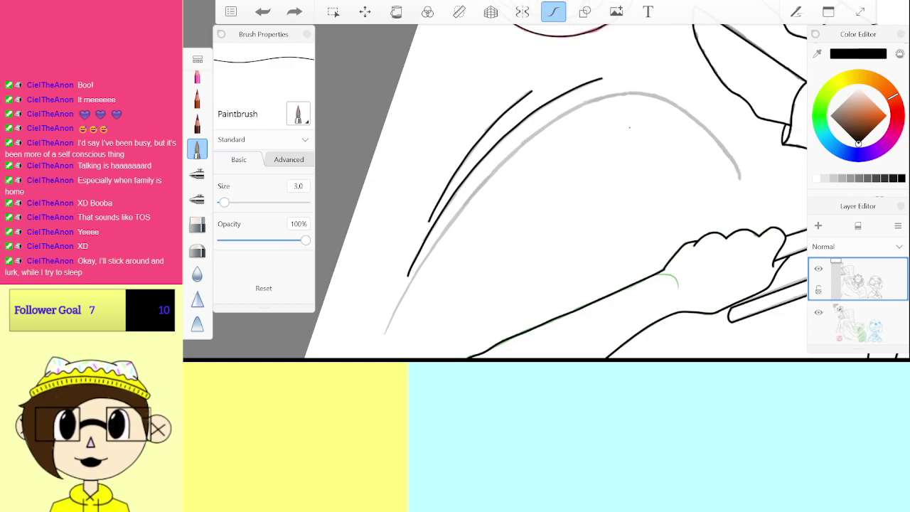
scroll(546, 192, "up", 2)
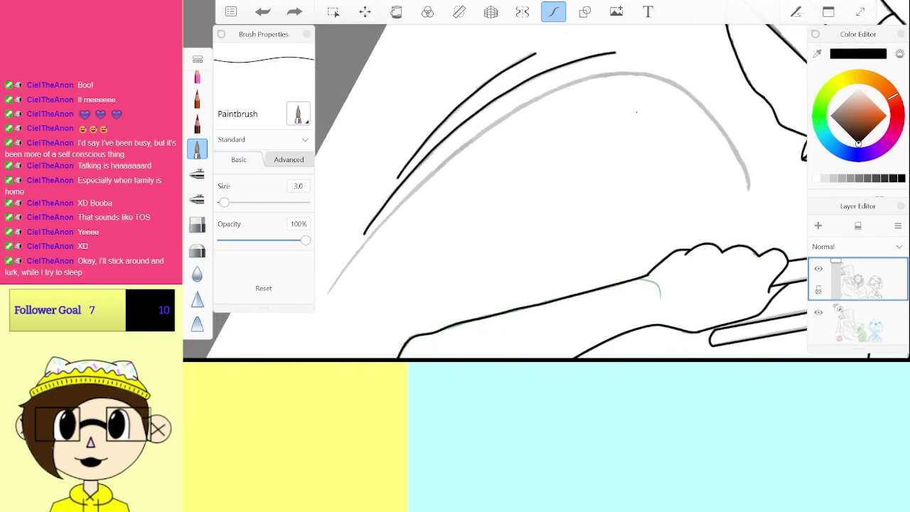
left_click_drag(636, 112, 668, 128)
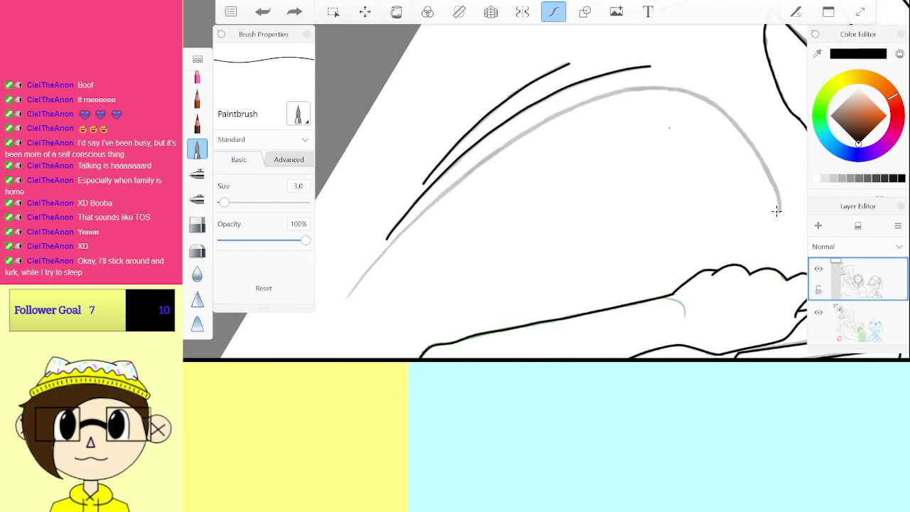
left_click_drag(771, 180, 781, 211)
mouse_move(653, 89)
left_mouse_down()
mouse_move(506, 147)
mouse_move(345, 299)
mouse_move(434, 205)
mouse_move(586, 105)
mouse_move(715, 105)
mouse_move(784, 205)
mouse_move(709, 108)
left_mouse_up()
key("ctrl+z")
key("ctrl+z")
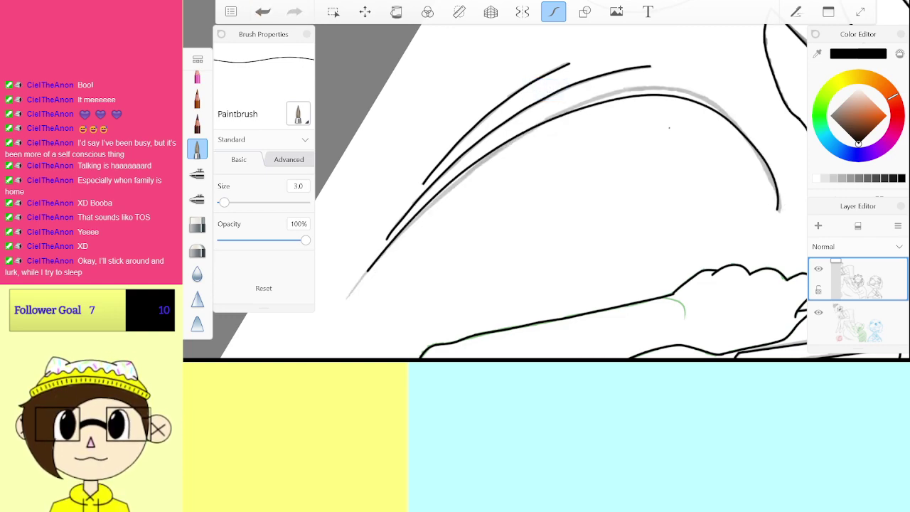
key("ctrl+z")
mouse_move(780, 210)
left_mouse_down()
mouse_move(767, 149)
mouse_move(646, 91)
mouse_move(334, 311)
left_mouse_up()
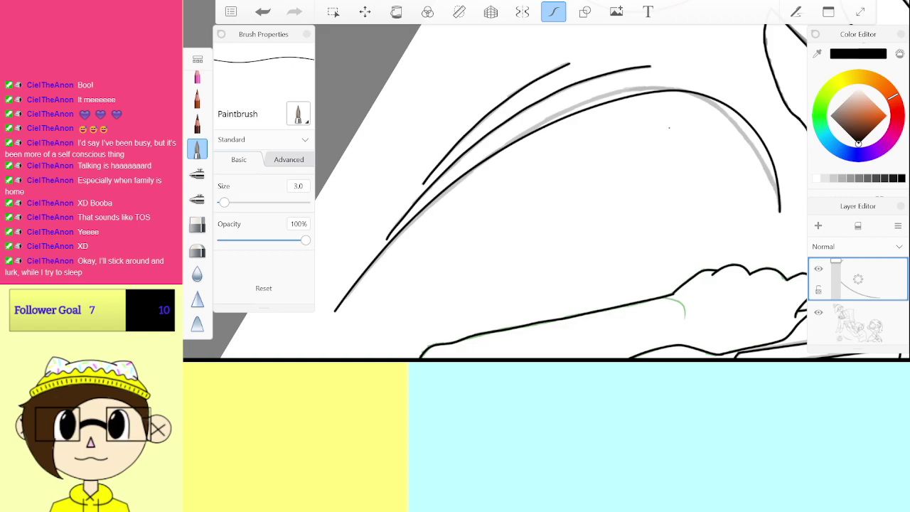
Step: Hide the colored sketch layer and merge the new motion line layer into the line art layer below
scroll(858, 305, "down", 1)
left_click(818, 299)
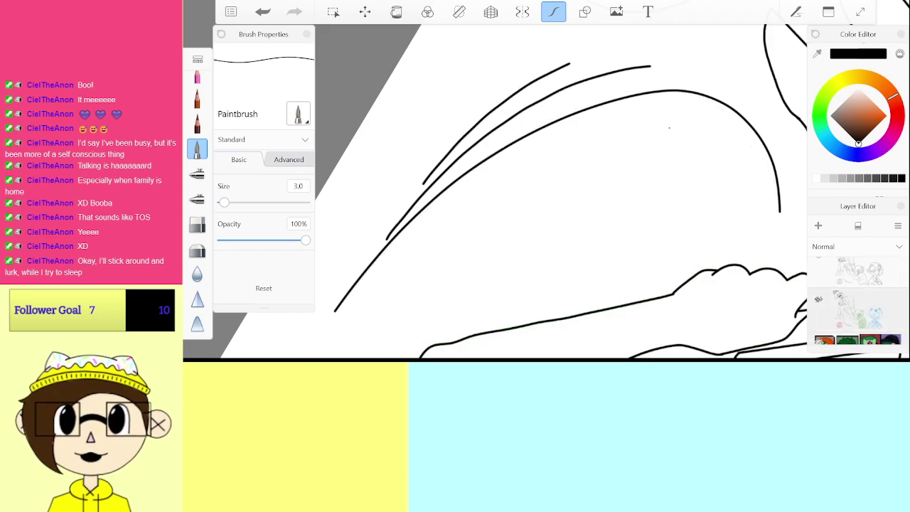
scroll(562, 192, "down", 5)
scroll(568, 213, "down", 3)
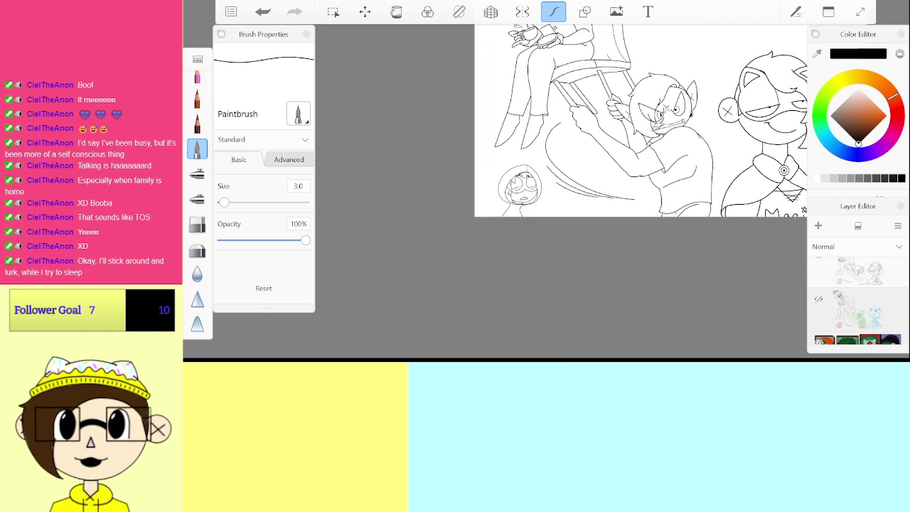
scroll(858, 298, "up", 2)
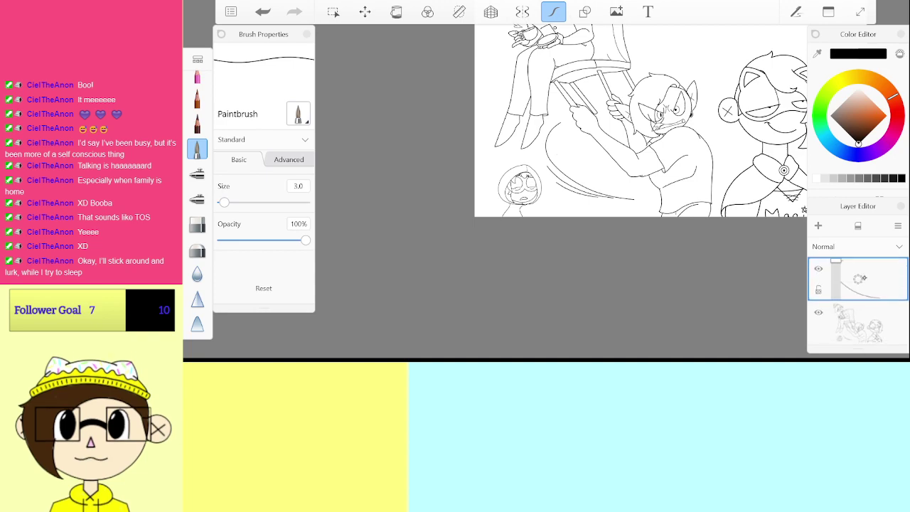
left_click_drag(859, 279, 860, 312)
Step: Examine the line art without the sketch, checking the whole drawing, the seated character, the hooded character and the motion lines
scroll(625, 178, "down", 3)
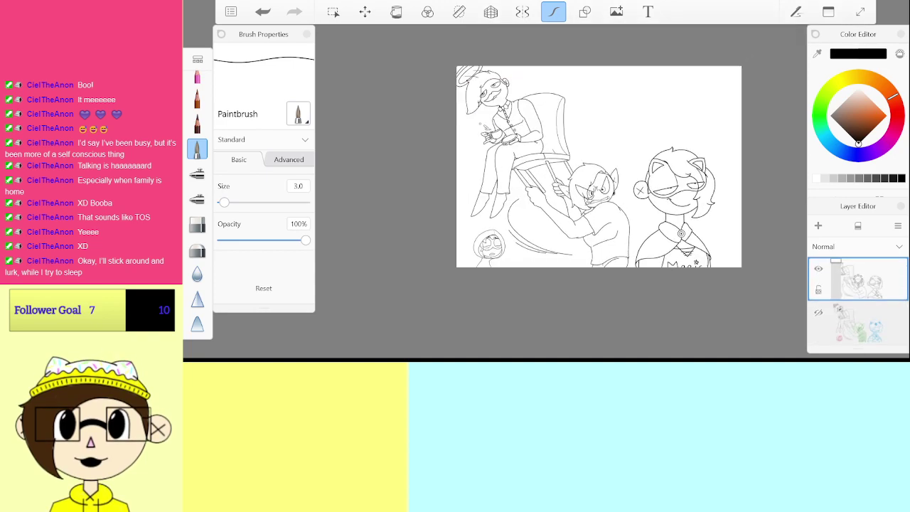
scroll(583, 178, "down", 1)
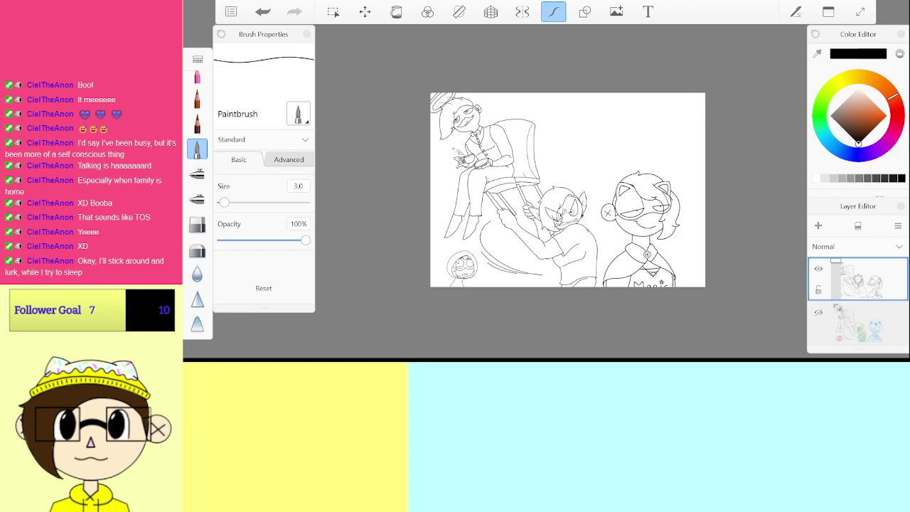
scroll(498, 171, "up", 8)
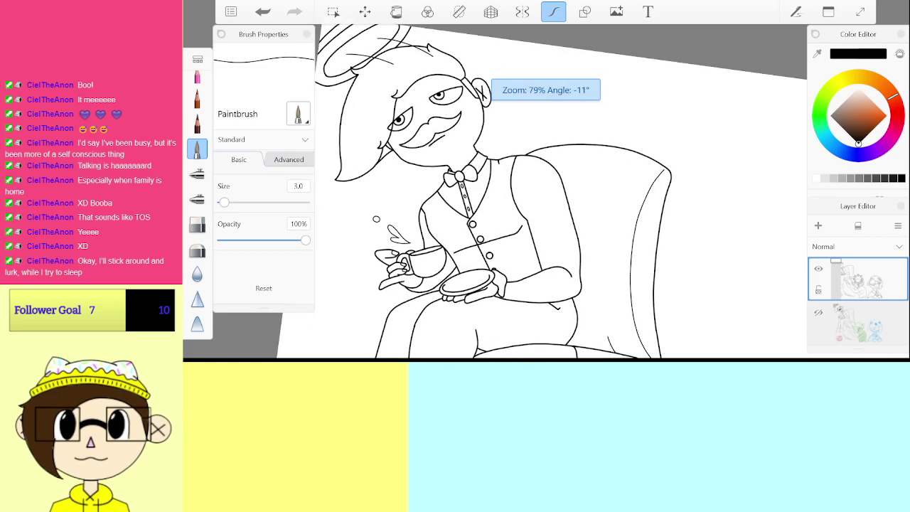
scroll(561, 192, "down", 8)
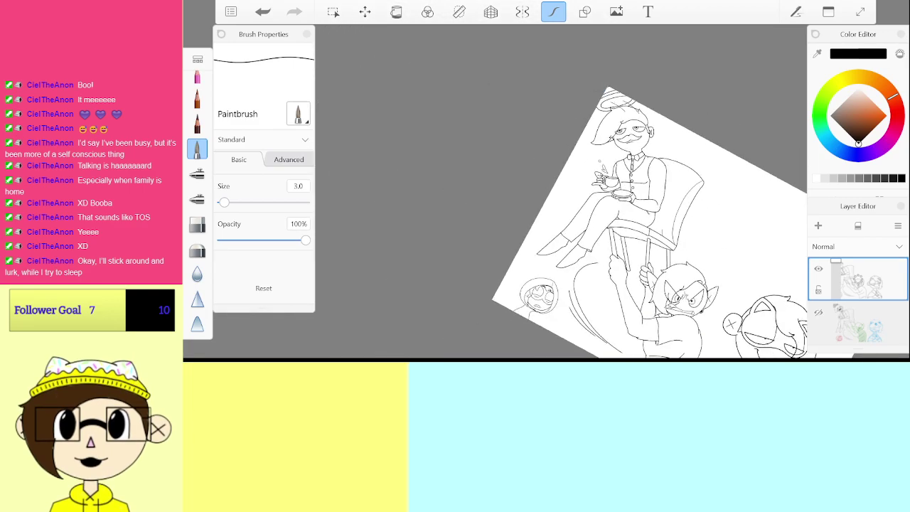
scroll(541, 295, "up", 10)
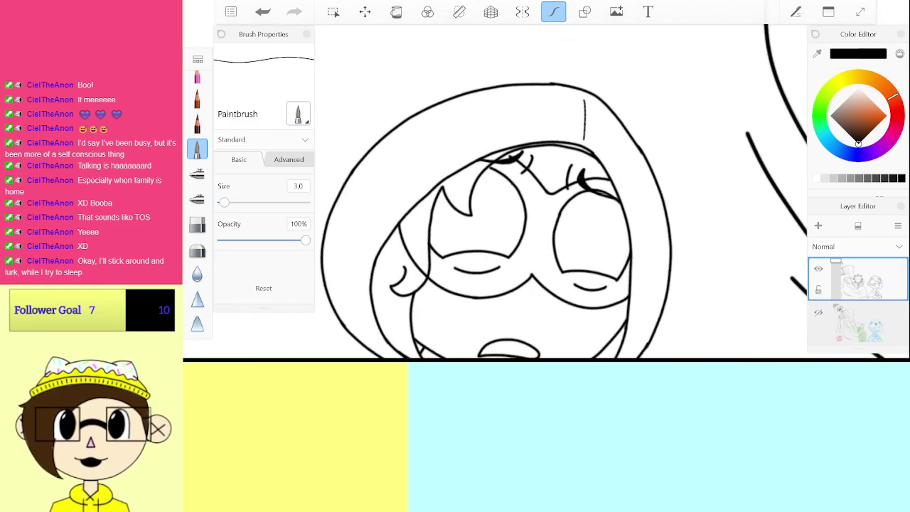
scroll(498, 214, "down", 2)
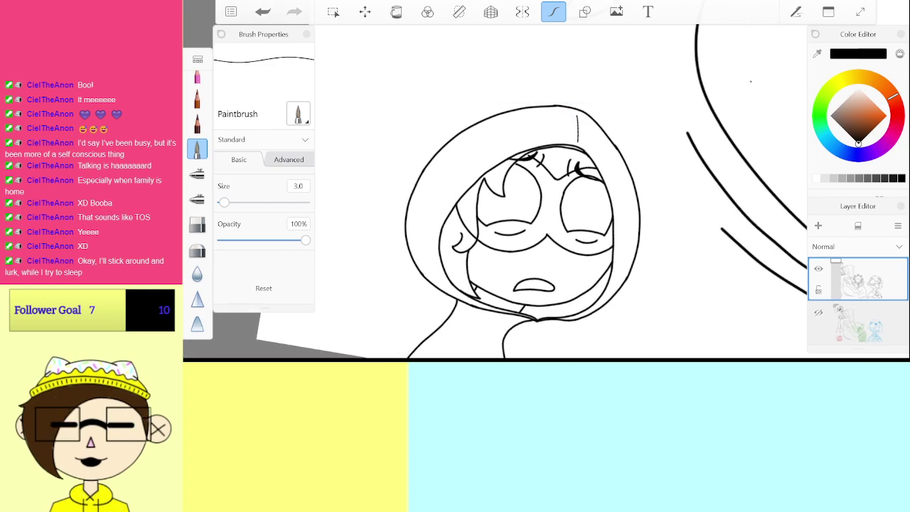
scroll(532, 270, "down", 10)
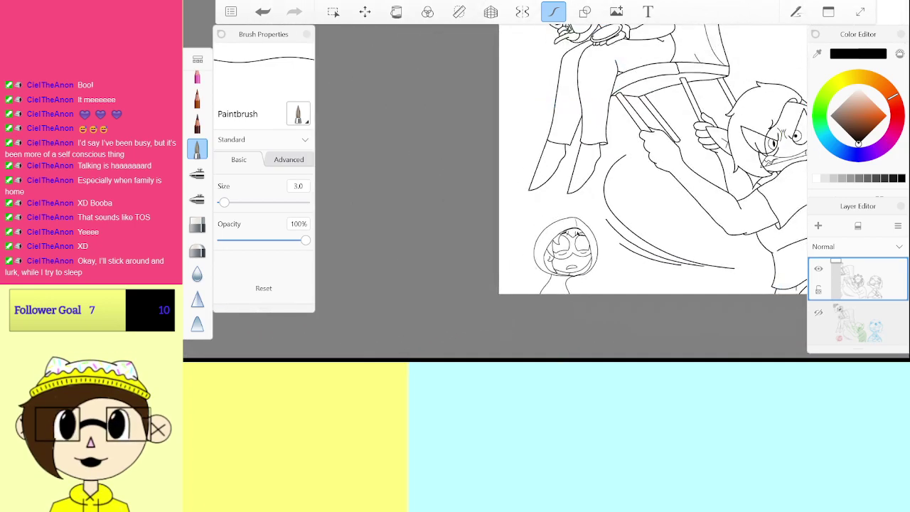
Step: Undo the last change made to the line art
scroll(562, 207, "up", 5)
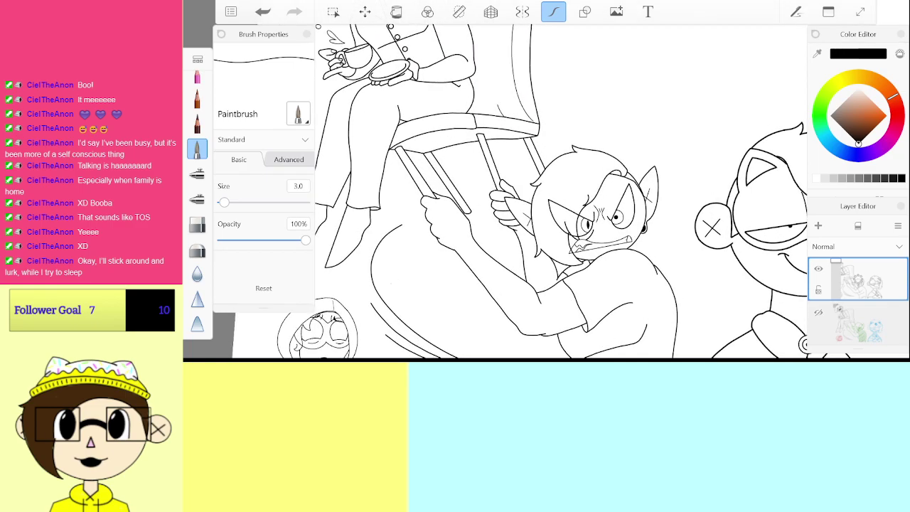
scroll(546, 199, "down", 5)
scroll(546, 192, "down", 5)
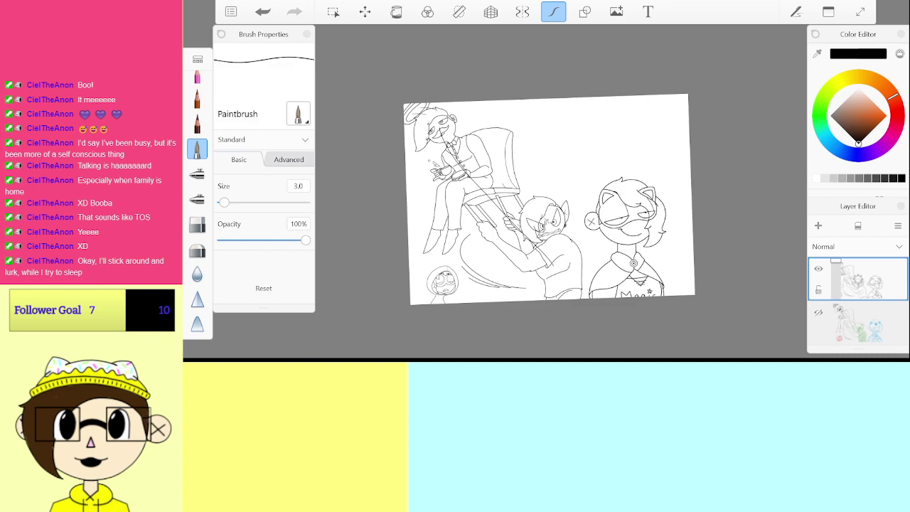
left_click(262, 11)
scroll(497, 184, "up", 5)
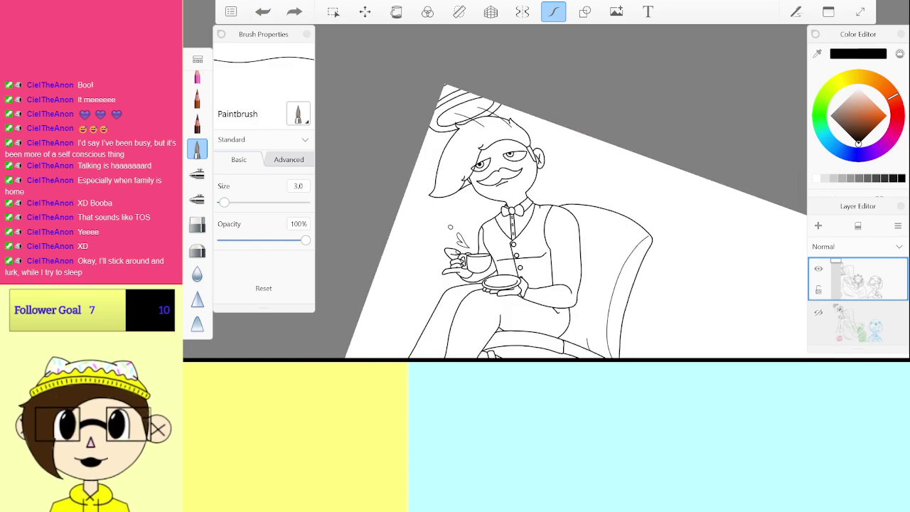
Step: Add a new layer above the hidden colour sketch layer, beneath the line art layer
scroll(546, 192, "down", 5)
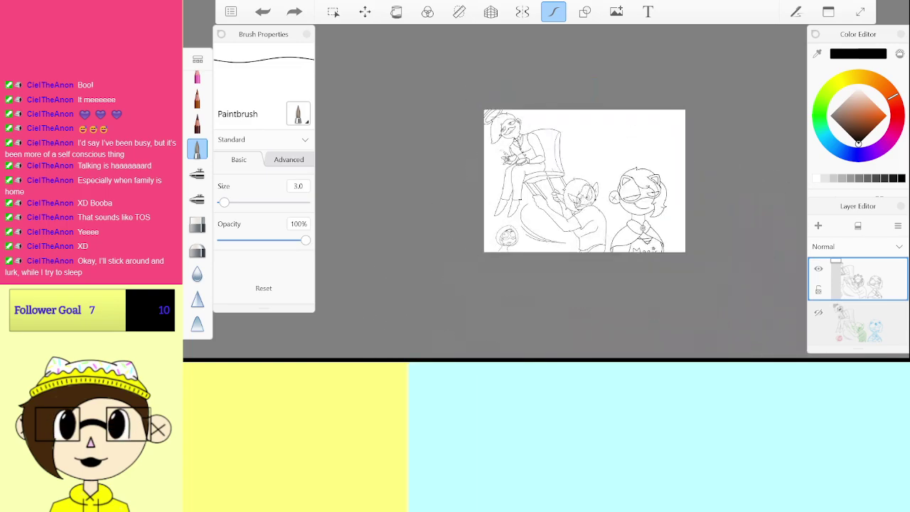
scroll(555, 192, "up", 5)
scroll(562, 192, "down", 3)
scroll(562, 192, "up", 3)
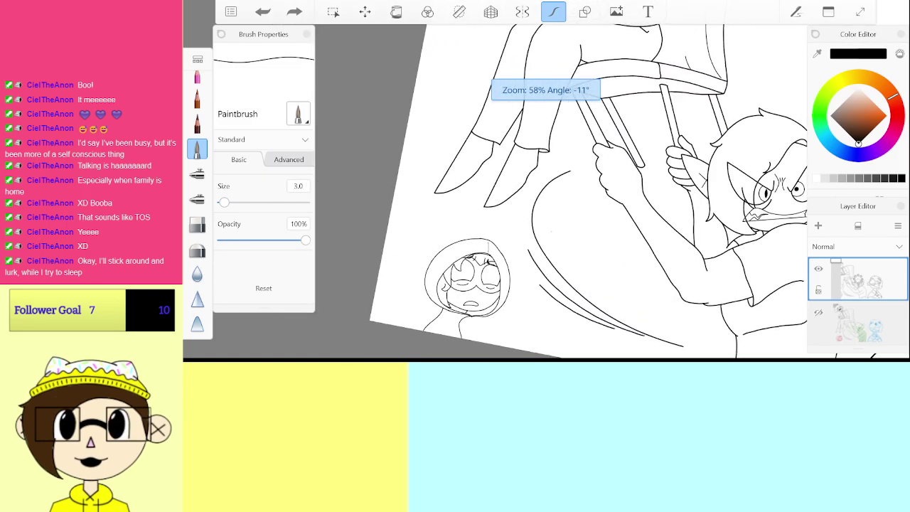
scroll(562, 192, "down", 1)
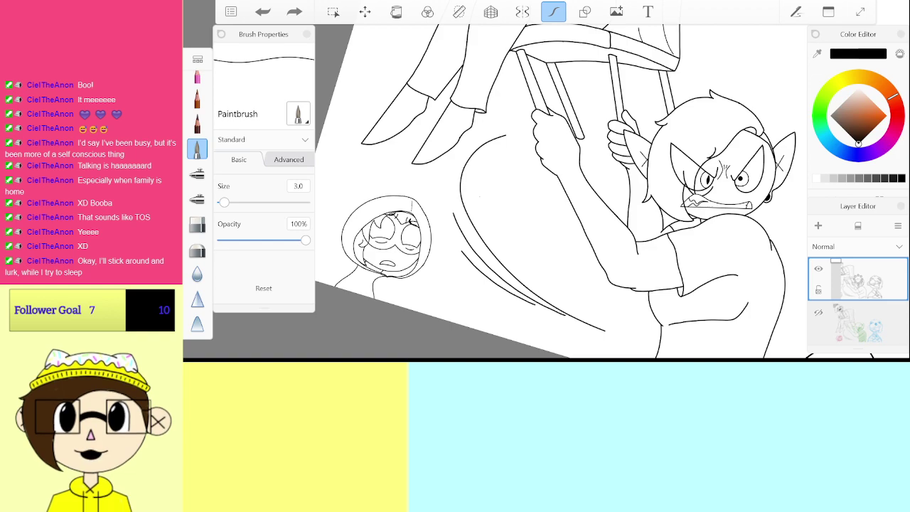
left_click(872, 323)
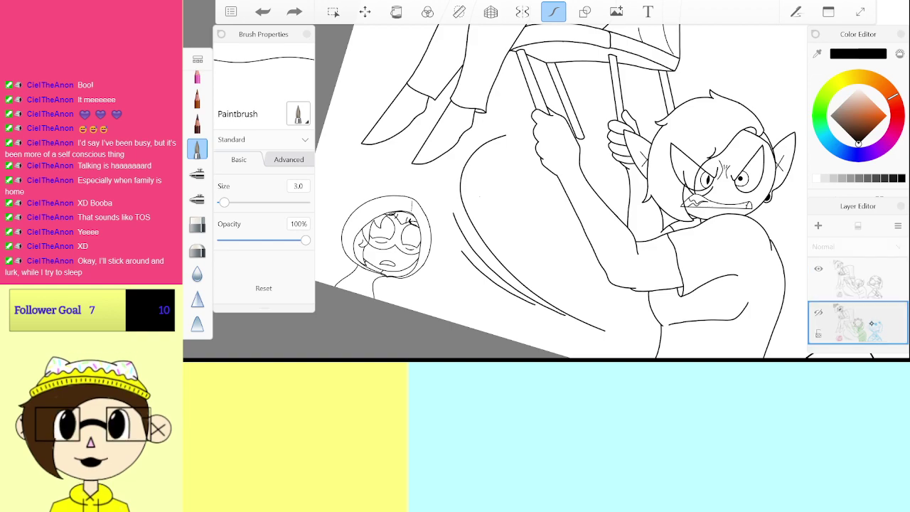
left_click(858, 324)
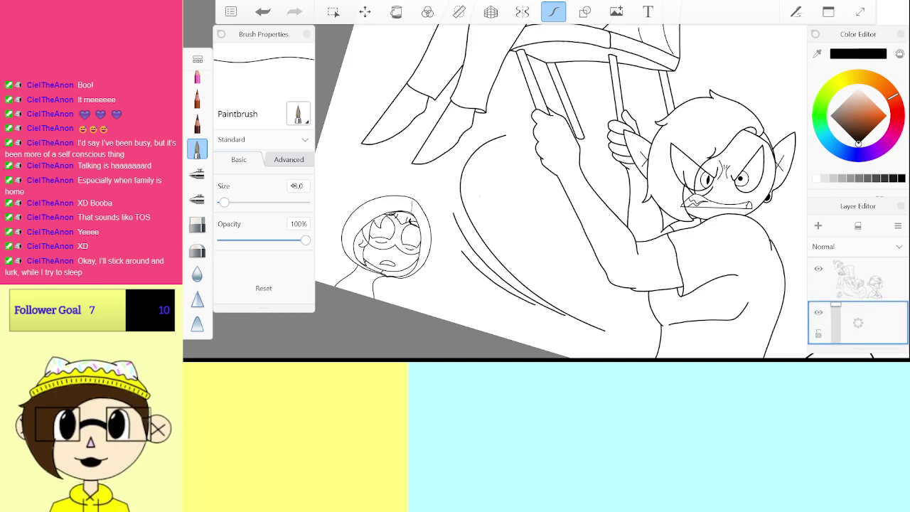
Step: Set the Paintbrush size to 5
left_click(298, 187)
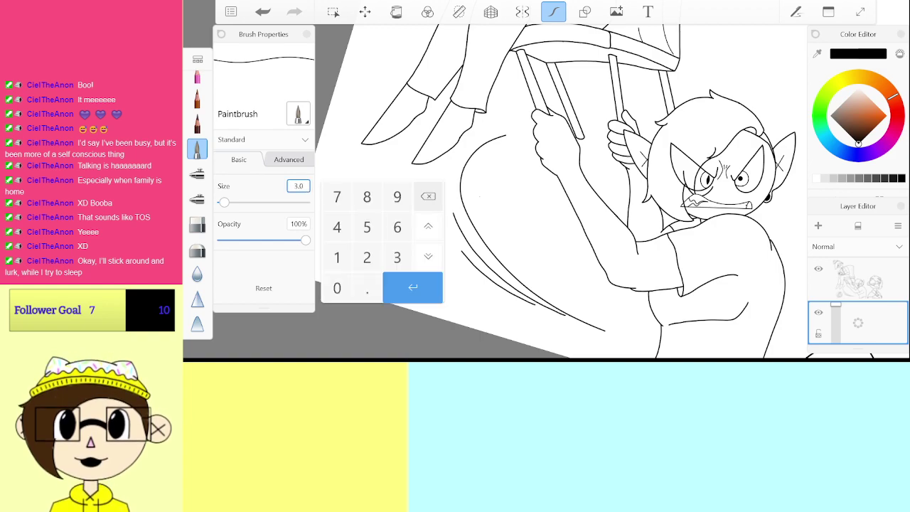
type("5")
key("Return")
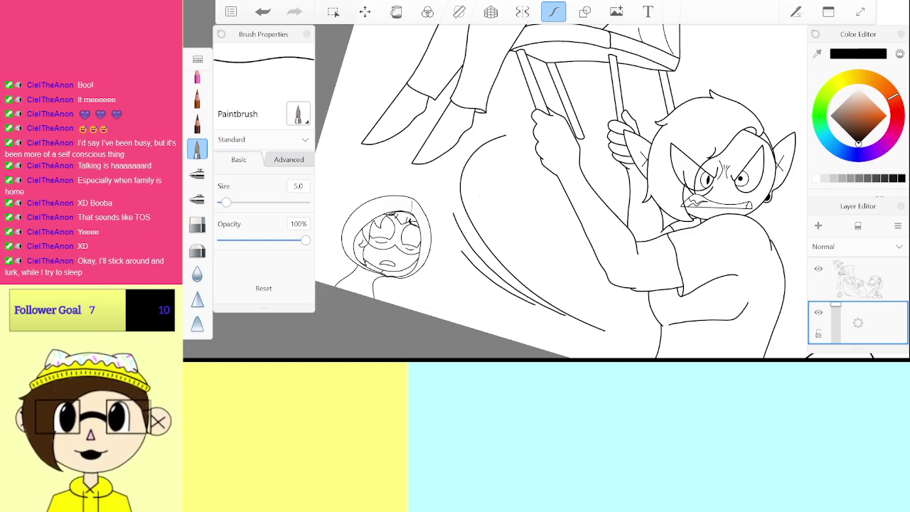
Step: Choose a dark green brush colour with hue 120, saturation 100 and lightness 25
left_click(817, 116)
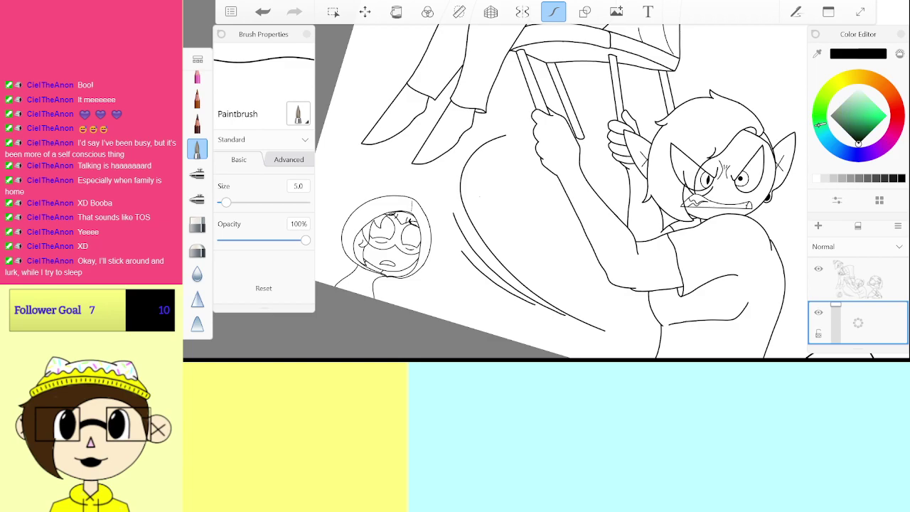
left_click_drag(895, 116, 895, 140)
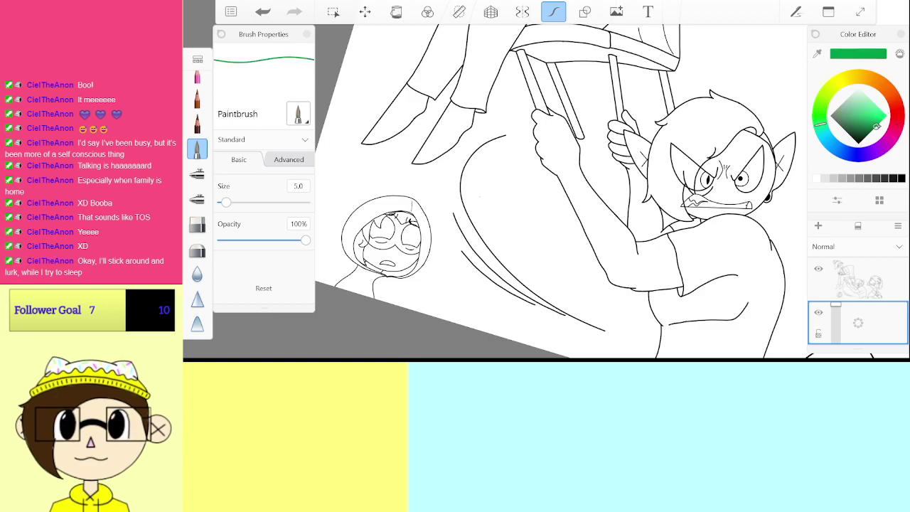
left_click_drag(816, 125, 819, 116)
scroll(561, 192, "up", 5)
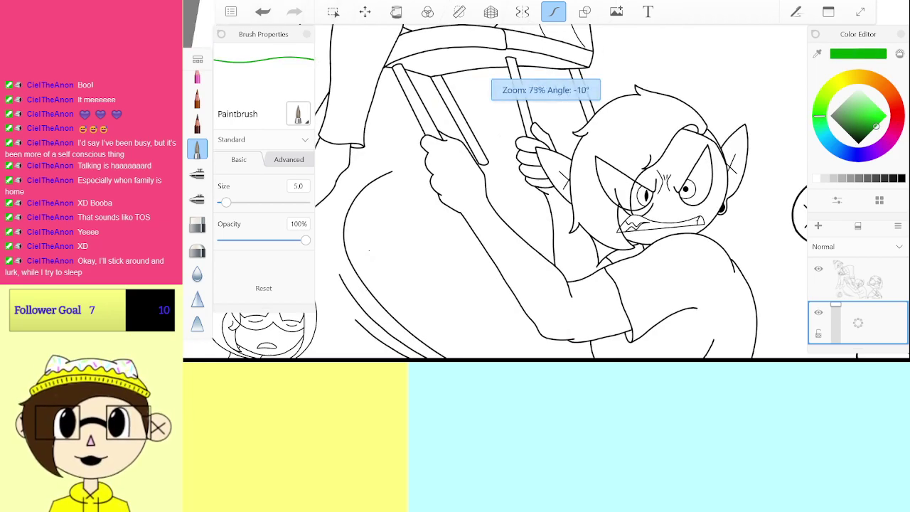
left_click(837, 200)
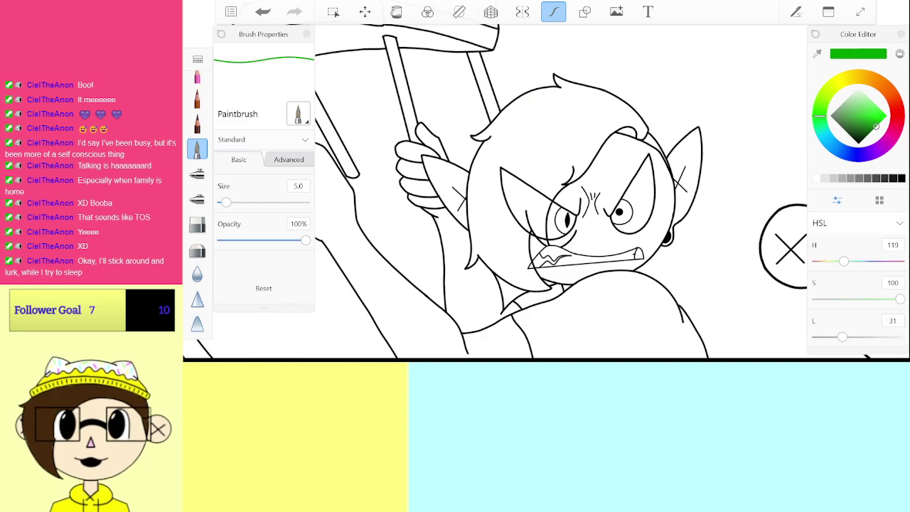
left_click(890, 244)
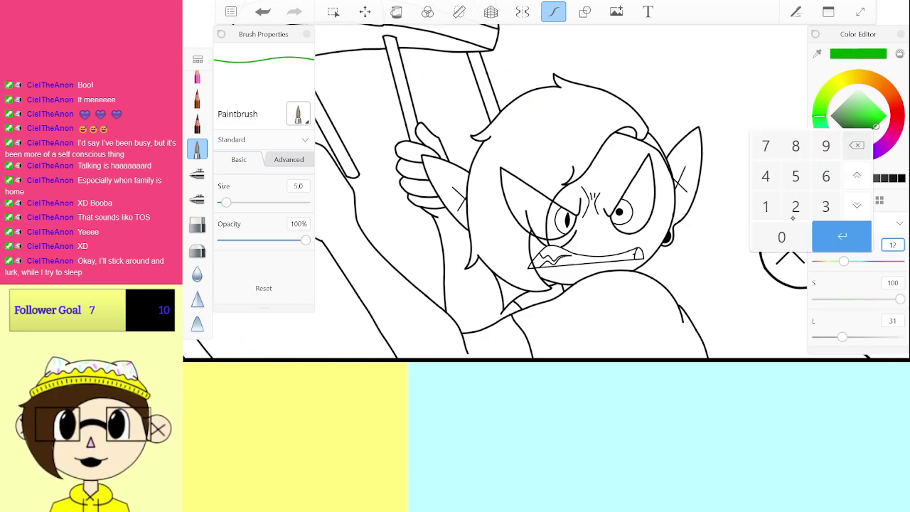
type("120")
left_click(842, 236)
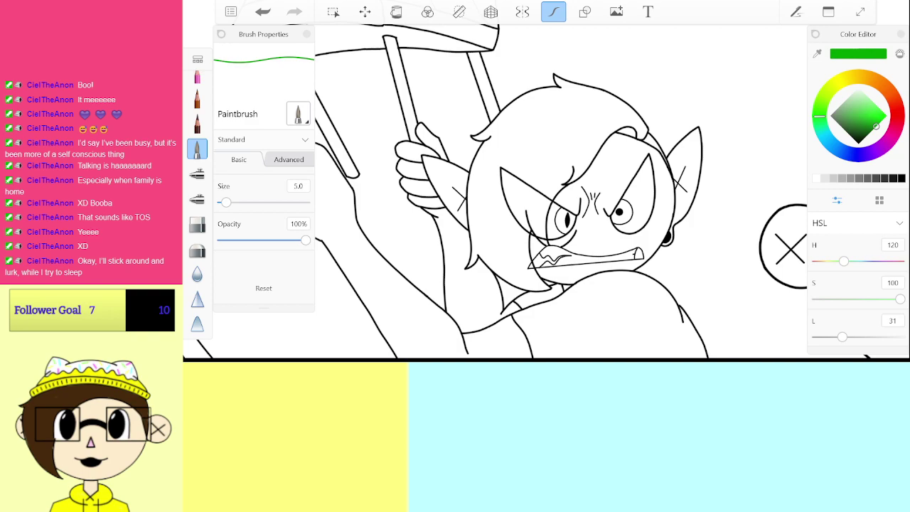
left_click(891, 321)
left_click(821, 315)
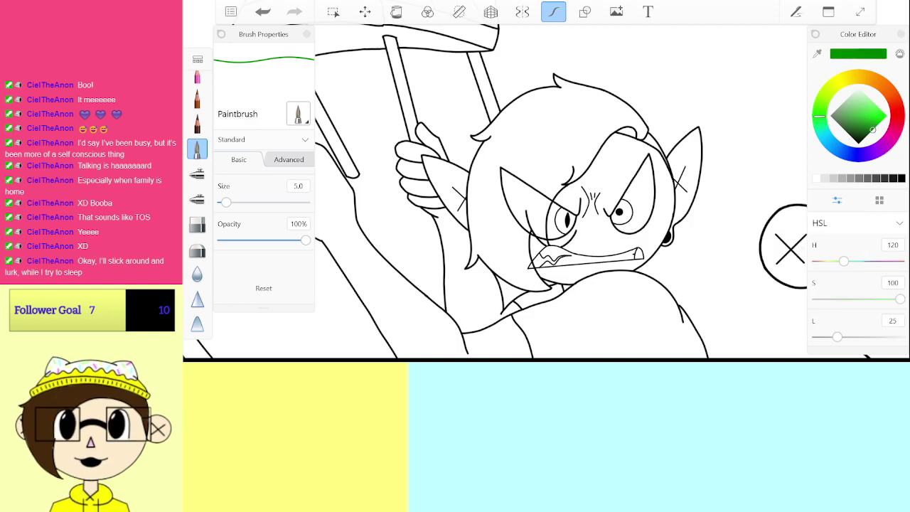
Step: Set the brush size to 4 and fill the small hair gap beside the pointy-eared character's slit-pupil eye with dark green
scroll(562, 192, "up", 5)
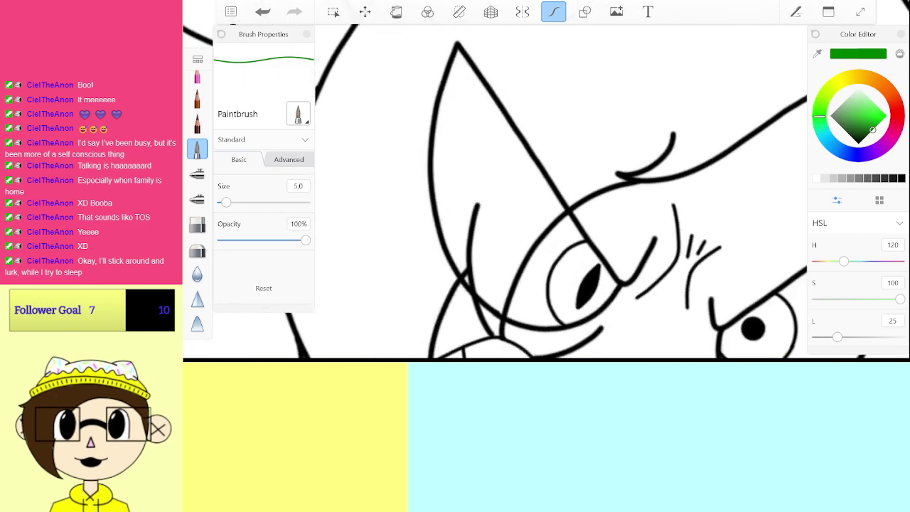
scroll(466, 302, "up", 8)
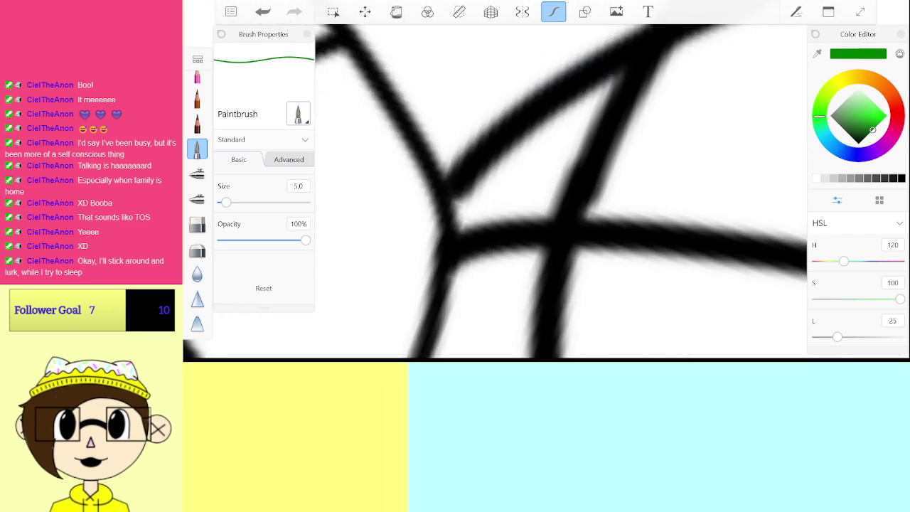
mouse_move(455, 212)
left_mouse_down()
mouse_move(496, 192)
mouse_move(526, 187)
left_mouse_up()
key("ctrl+z")
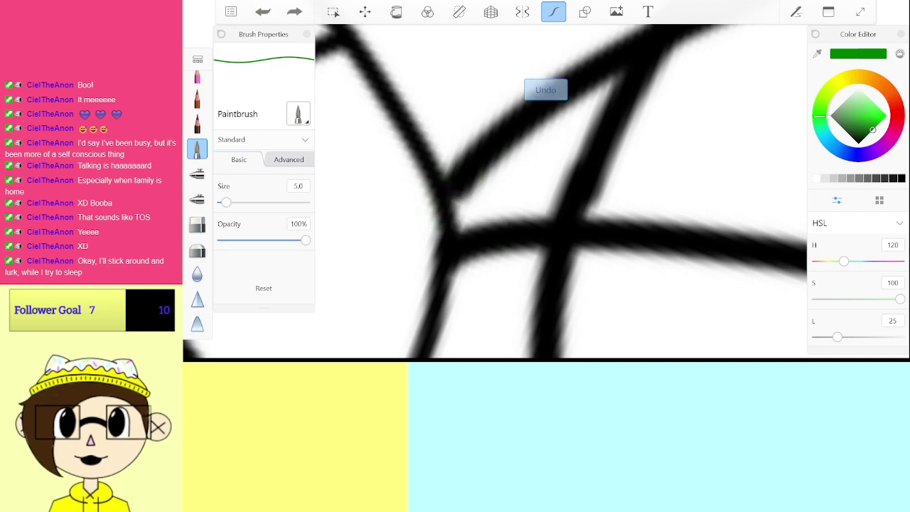
left_click(297, 186)
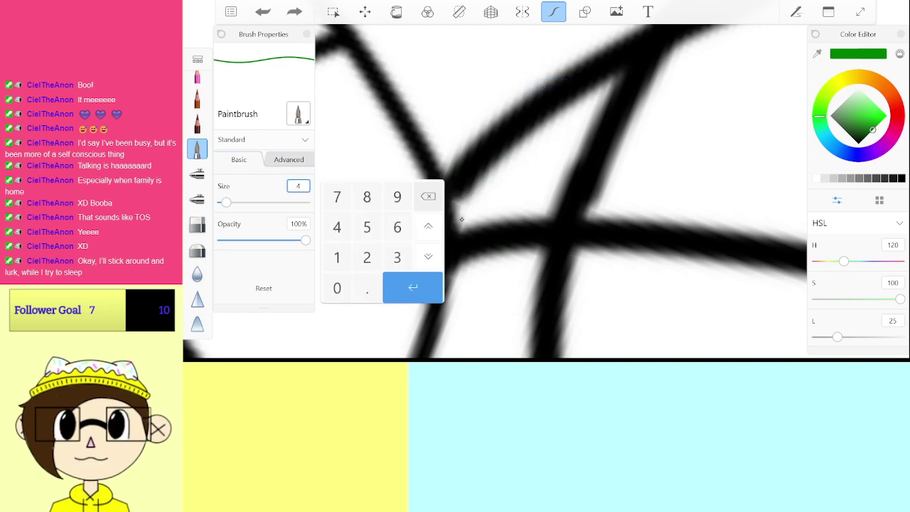
left_click(413, 287)
mouse_move(470, 193)
left_mouse_down()
mouse_move(506, 178)
mouse_move(530, 189)
mouse_move(551, 135)
mouse_move(616, 78)
left_mouse_up()
Step: Paint a dark green band along the edge of the pointy-eared character's fringe, from above the slit-pupil eye towards the far curl
scroll(512, 186, "down", 6)
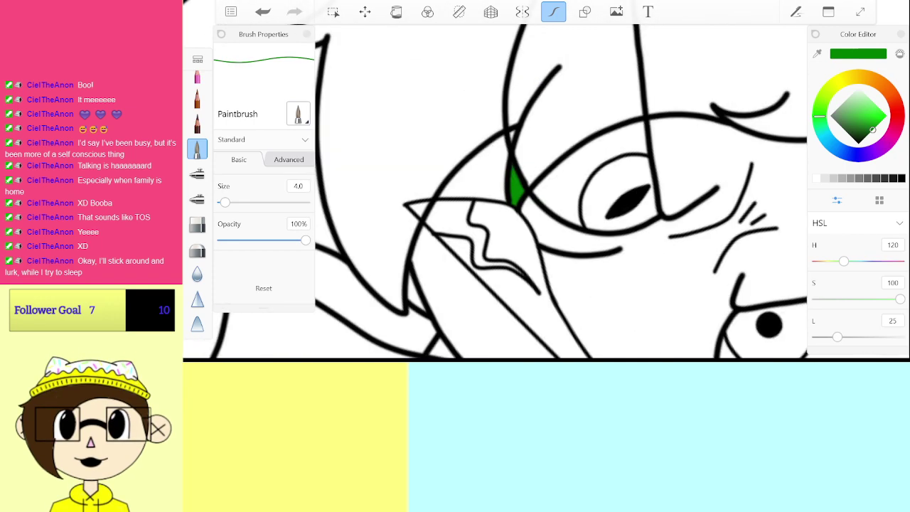
scroll(545, 214, "down", 3)
scroll(562, 192, "up", 3)
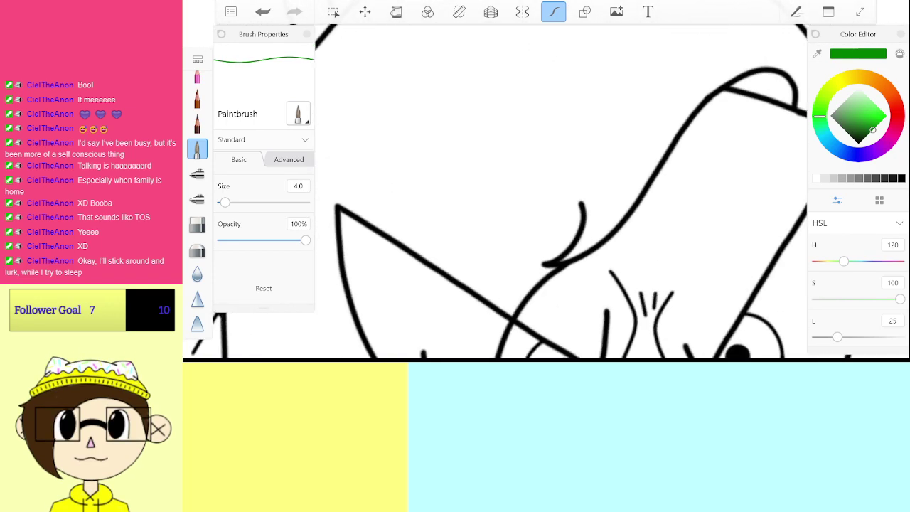
mouse_move(511, 311)
left_mouse_down()
mouse_move(544, 266)
mouse_move(585, 248)
left_mouse_up()
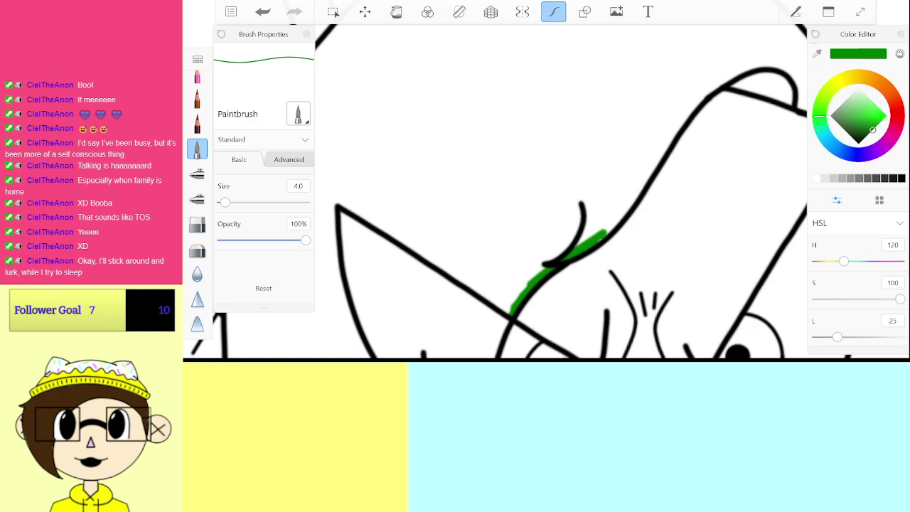
scroll(562, 192, "up", 3)
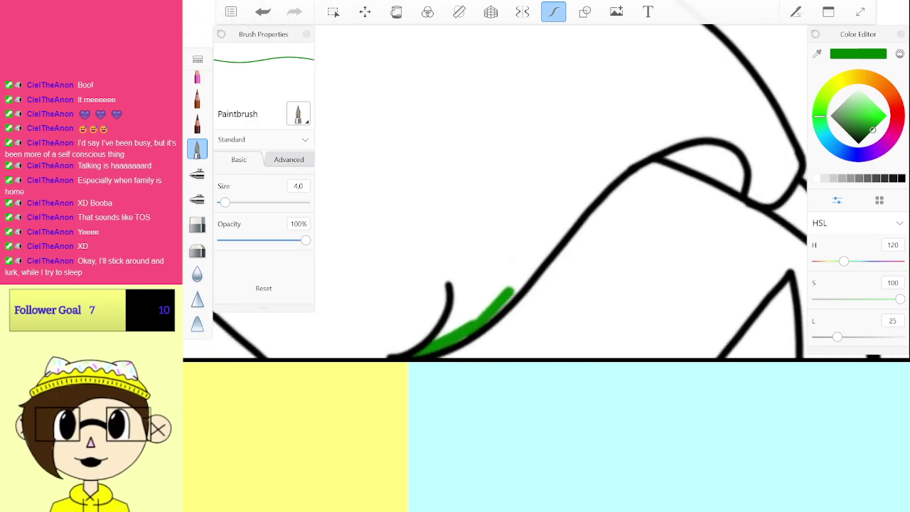
key("ctrl+z")
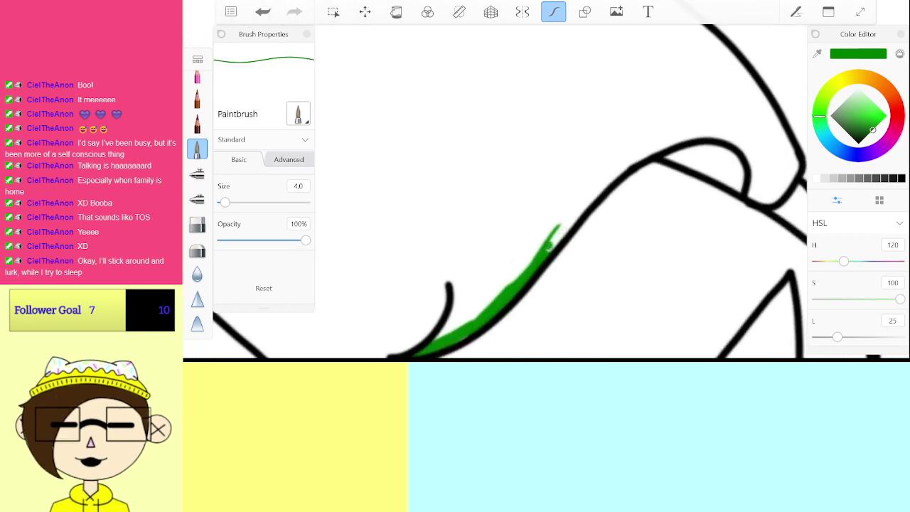
left_click_drag(549, 247, 584, 207)
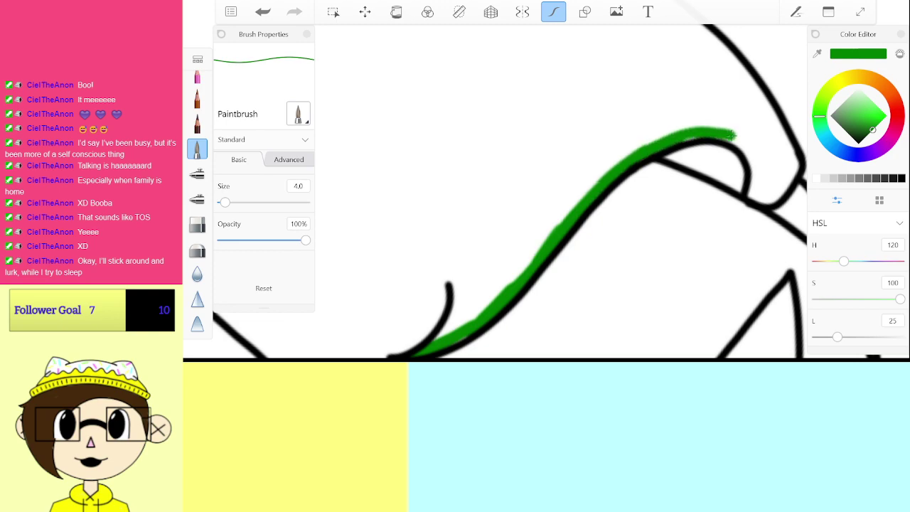
Step: Fill the small curl at the end of the fringe and the hair tip next to it with dark green
scroll(561, 192, "up", 3)
mouse_move(499, 320)
left_mouse_down()
mouse_move(587, 234)
mouse_move(599, 205)
mouse_move(585, 172)
mouse_move(521, 201)
left_mouse_up()
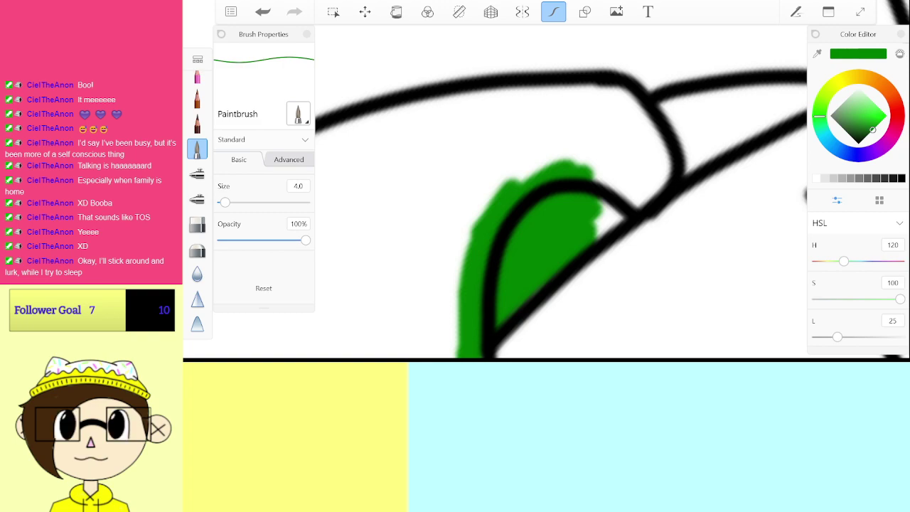
scroll(562, 192, "up", 3)
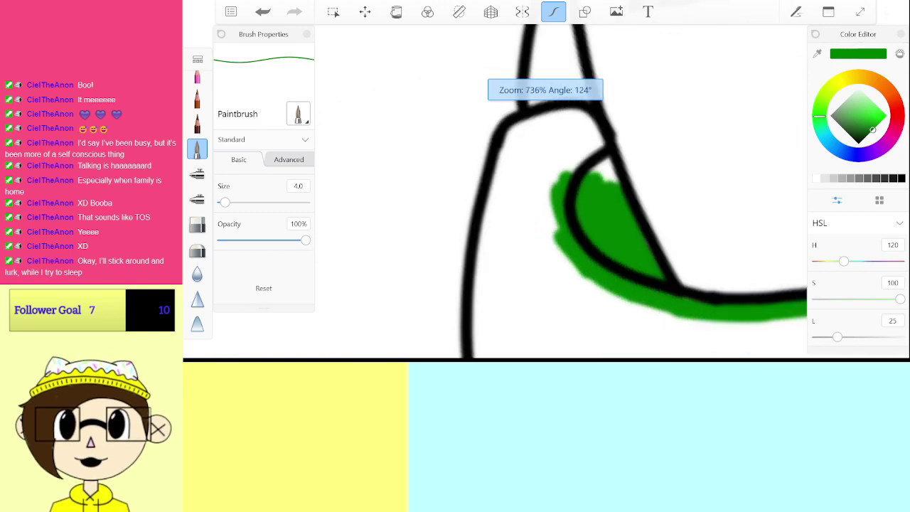
mouse_move(615, 194)
left_mouse_down()
mouse_move(575, 158)
mouse_move(632, 193)
mouse_move(562, 100)
mouse_move(491, 117)
mouse_move(437, 171)
mouse_move(441, 277)
mouse_move(505, 142)
mouse_move(551, 227)
mouse_move(572, 135)
left_mouse_up()
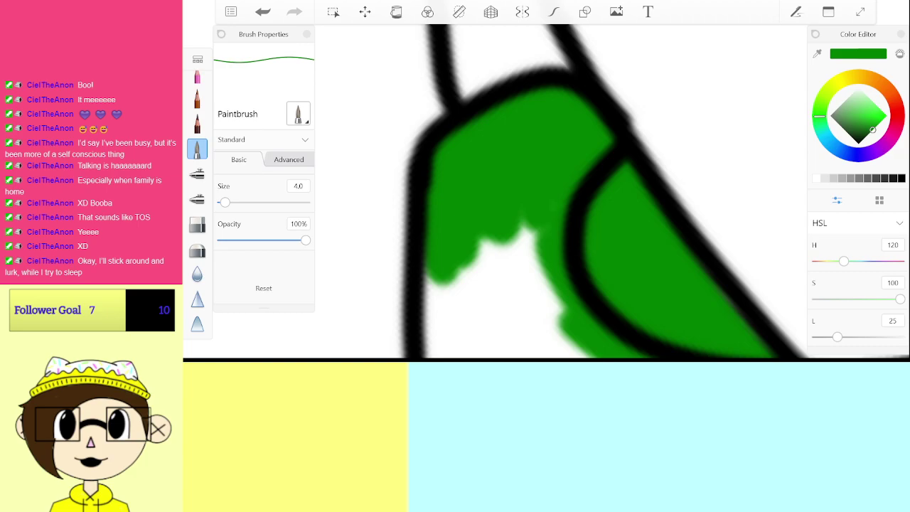
Step: Switch the brush colour to a bright green with hue 120, saturation 100 and lightness 50 for the slit-pupil eye
scroll(546, 192, "down", 10)
scroll(546, 192, "up", 3)
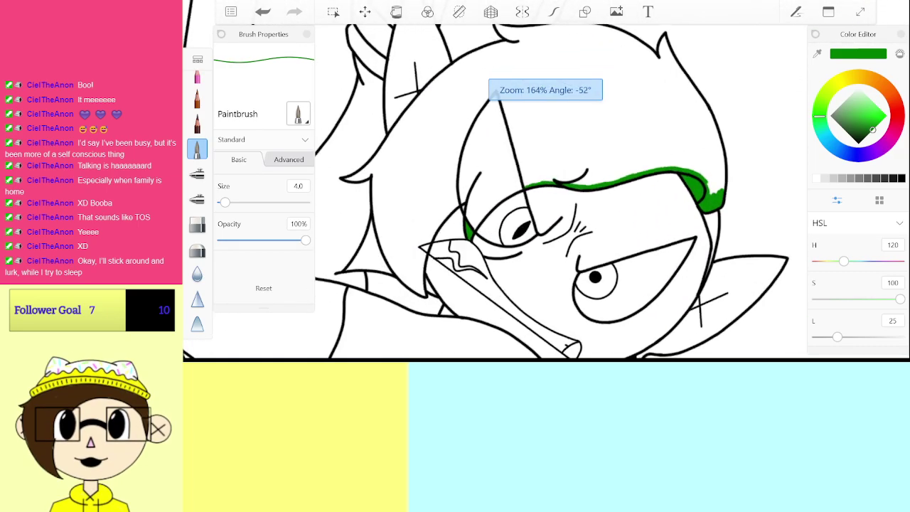
left_click_drag(546, 192, 577, 189)
scroll(551, 229, "up", 10)
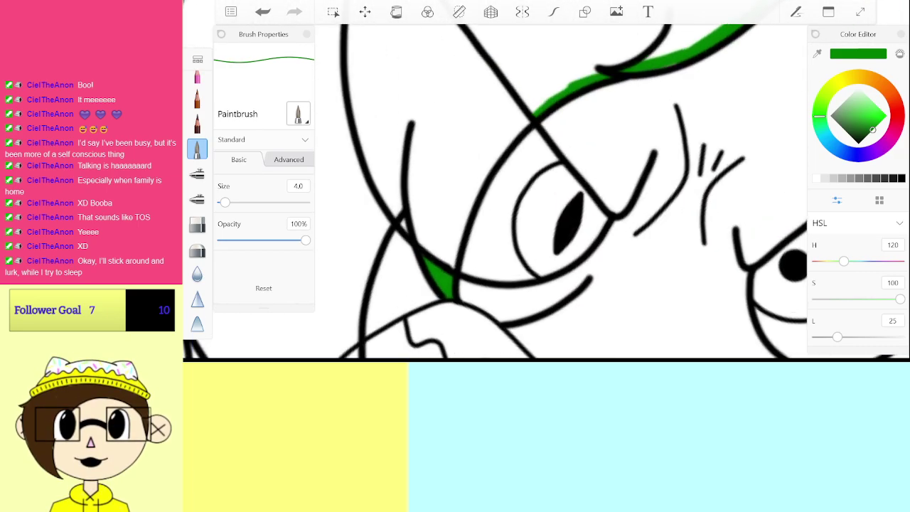
left_click(886, 115)
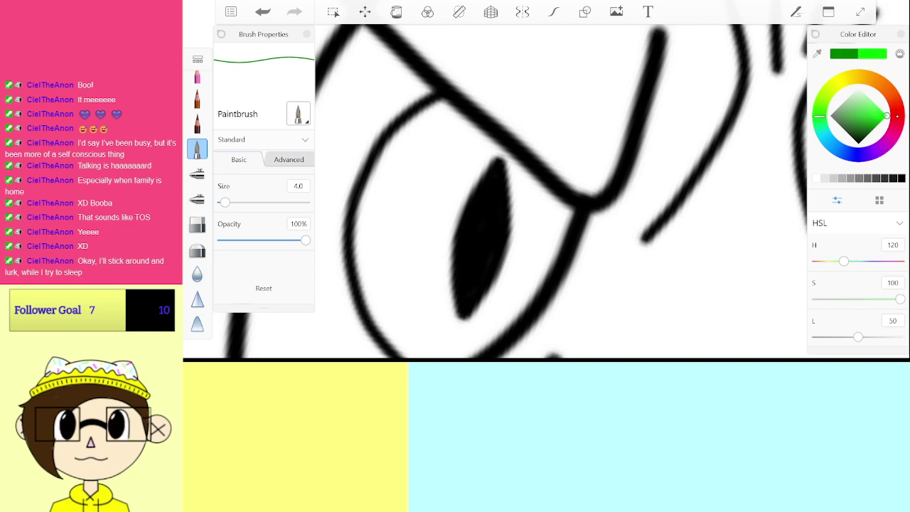
scroll(505, 192, "down", 2)
mouse_move(471, 108)
left_mouse_down()
mouse_move(431, 147)
mouse_move(419, 220)
mouse_move(434, 234)
mouse_move(445, 273)
mouse_move(483, 313)
mouse_move(501, 271)
left_mouse_up()
key("ctrl+z")
key("ctrl+z")
Step: Fill the iris around the pointy-eared character's slit pupil with bright green, keeping inside the eye outline
mouse_move(489, 107)
left_mouse_down()
mouse_move(465, 103)
mouse_move(430, 142)
mouse_move(412, 210)
left_mouse_up()
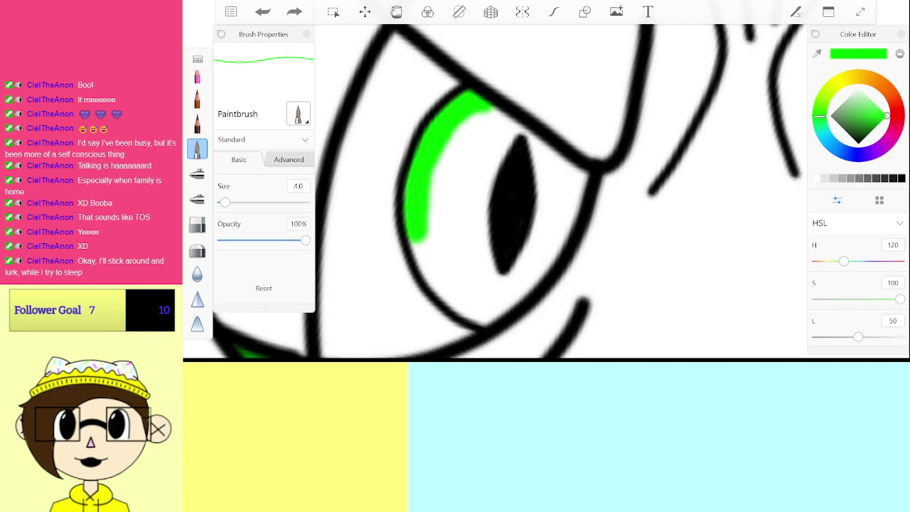
mouse_move(490, 319)
left_mouse_down()
mouse_move(544, 265)
mouse_move(576, 216)
left_mouse_up()
mouse_move(578, 173)
left_mouse_down()
mouse_move(475, 117)
mouse_move(489, 132)
mouse_move(468, 128)
mouse_move(478, 157)
mouse_move(446, 176)
left_mouse_up()
left_click_drag(451, 128, 455, 284)
left_click_drag(469, 164, 477, 299)
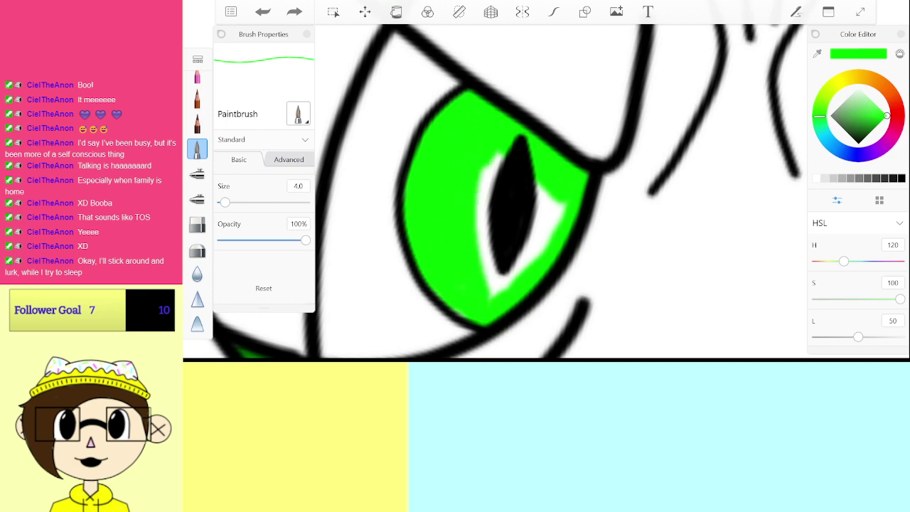
left_click_drag(491, 153, 504, 281)
mouse_move(544, 185)
left_mouse_down()
mouse_move(519, 285)
mouse_move(537, 252)
left_mouse_up()
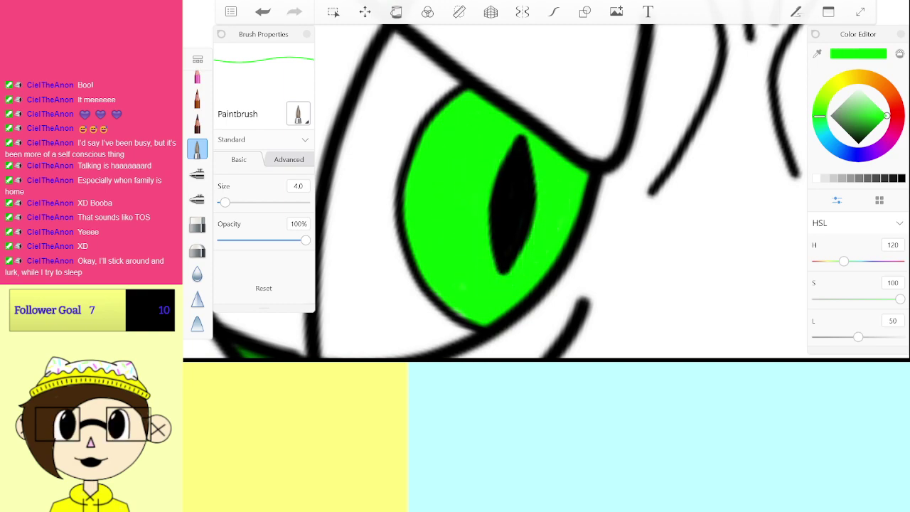
Step: Sample the dark green from the fringe and paint the top of the hair from the fringe curl along the upper outline
scroll(512, 192, "down", 10)
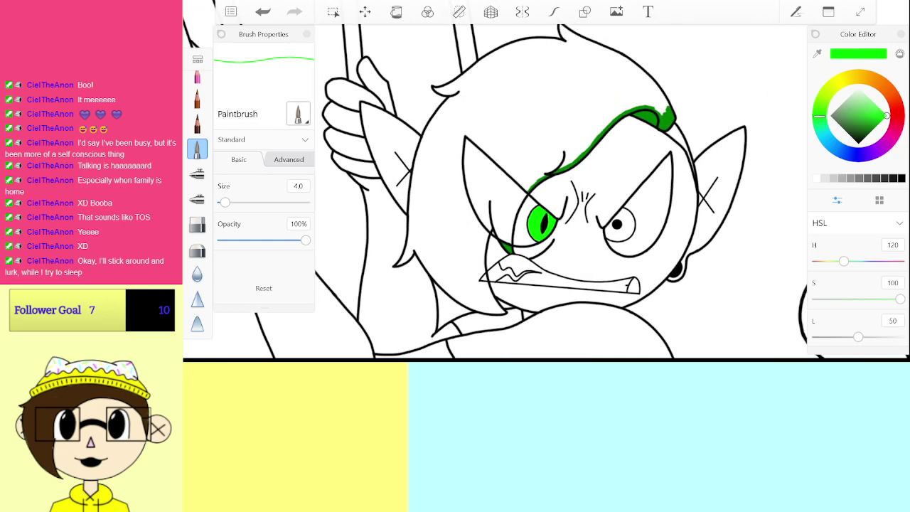
left_click(545, 176)
scroll(562, 192, "up", 5)
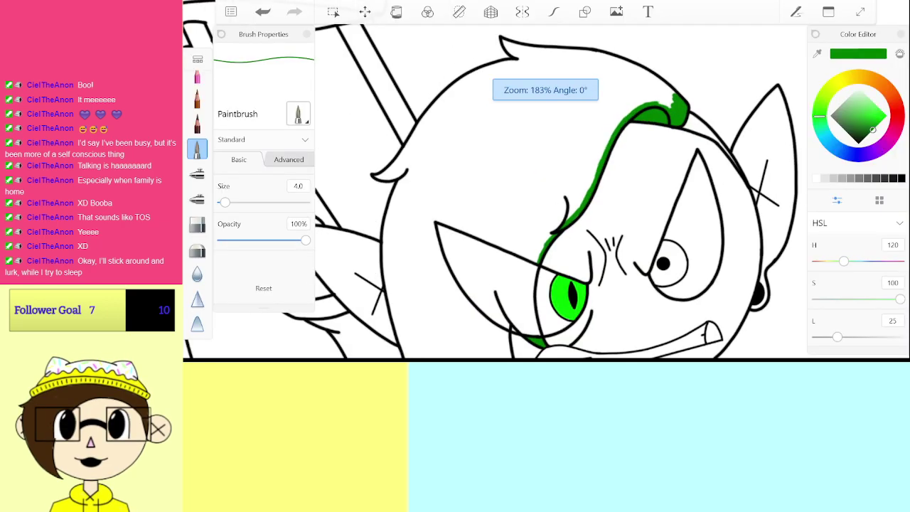
scroll(562, 192, "up", 5)
scroll(561, 192, "down", 1)
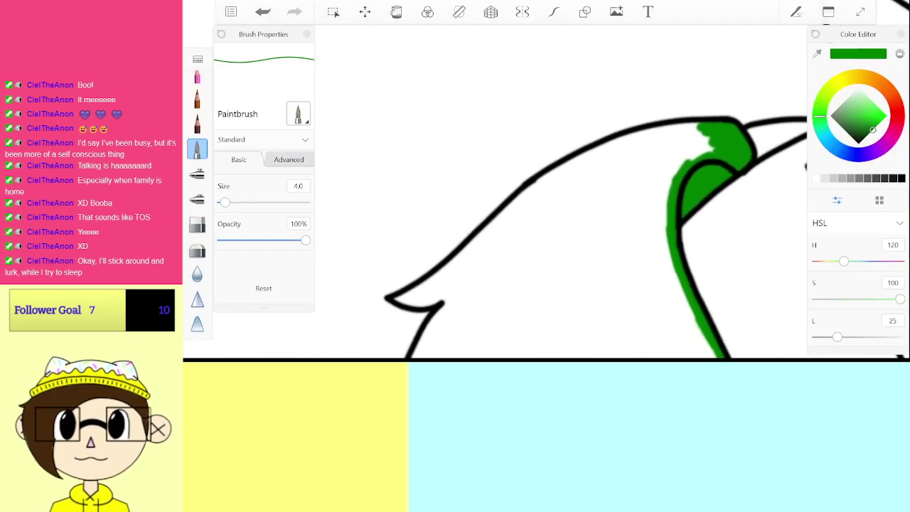
left_click(492, 225)
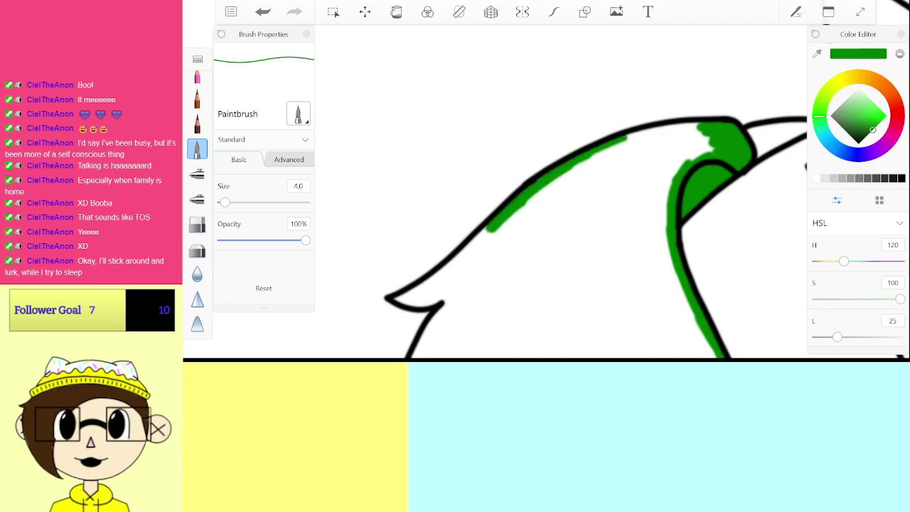
mouse_move(686, 126)
left_mouse_down()
mouse_move(550, 188)
mouse_move(711, 149)
mouse_move(633, 168)
left_mouse_up()
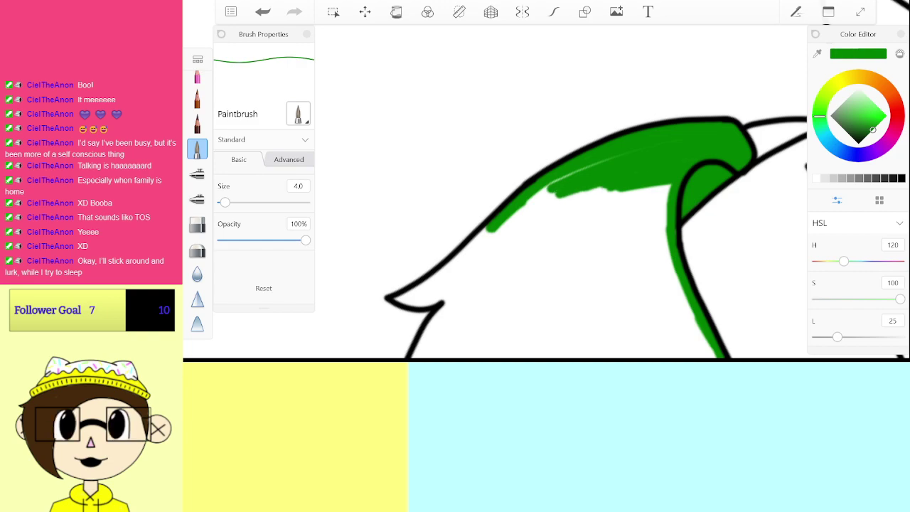
Step: Extend the dark green along the upper hair outline into the pointed tuft on the crown and even out the band's inner edge
scroll(455, 234, "up", 5)
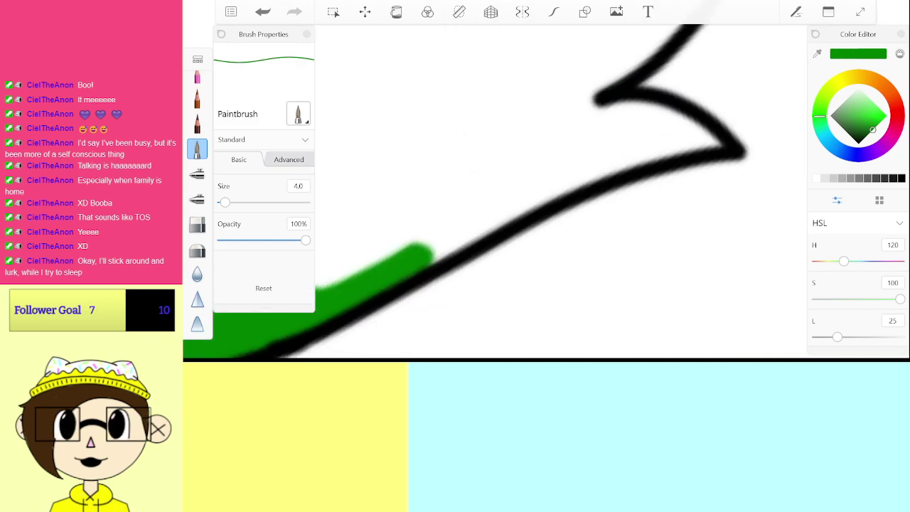
mouse_move(424, 256)
left_mouse_down()
mouse_move(488, 212)
mouse_move(616, 160)
mouse_move(720, 140)
mouse_move(595, 117)
mouse_move(552, 128)
mouse_move(490, 191)
mouse_move(441, 220)
left_mouse_up()
scroll(497, 206, "down", 3)
scroll(509, 206, "down", 5)
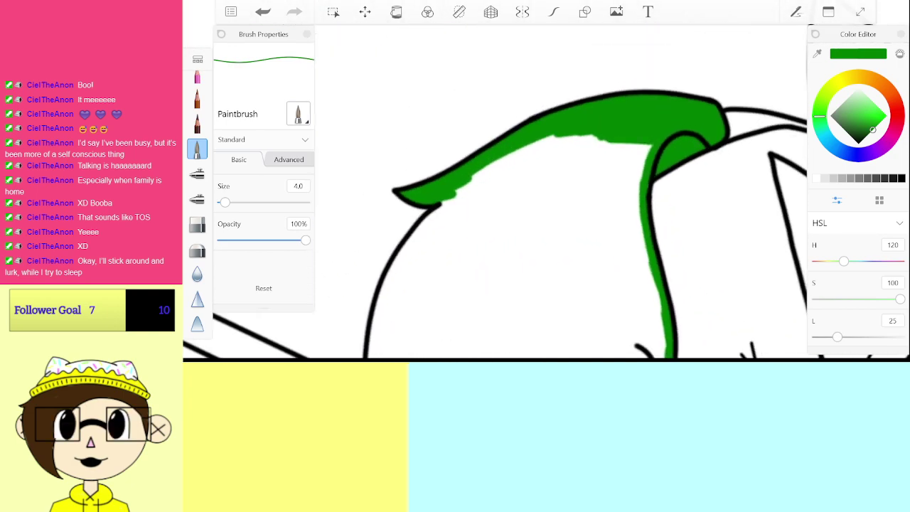
left_click_drag(651, 148, 520, 158)
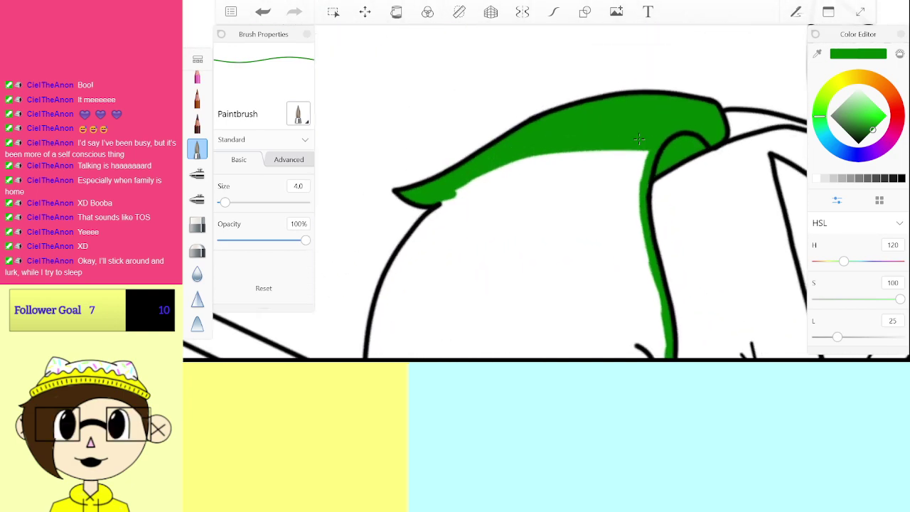
Step: Widen the dark green area inward from the fringe edge, just below the crown
scroll(561, 191, "up", 4)
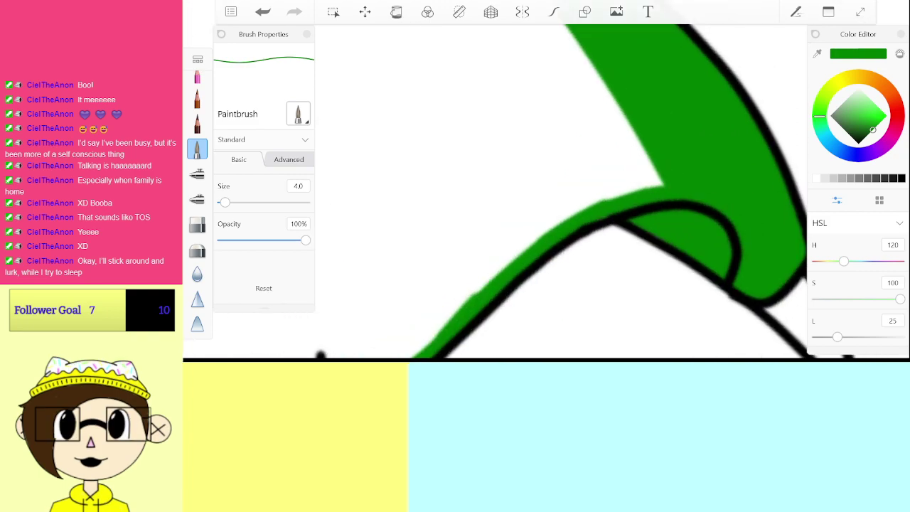
mouse_move(658, 172)
left_mouse_down()
mouse_move(461, 291)
mouse_move(466, 211)
mouse_move(550, 168)
mouse_move(487, 155)
mouse_move(504, 131)
mouse_move(523, 115)
mouse_move(624, 116)
left_mouse_up()
mouse_move(498, 96)
left_mouse_down()
mouse_move(623, 82)
mouse_move(515, 71)
mouse_move(586, 47)
left_mouse_up()
scroll(568, 199, "down", 5)
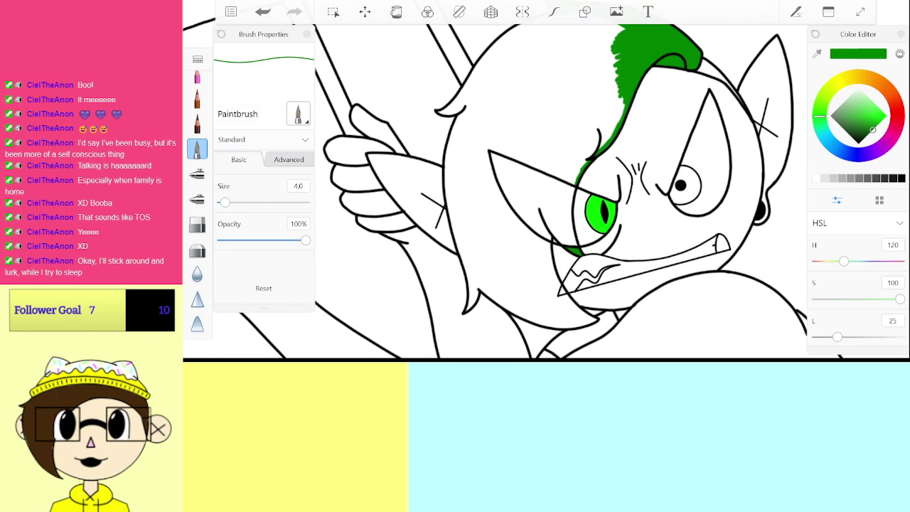
Step: Paint dark green along the hair outline behind the crown tuft and join it to the green on top of the head
scroll(598, 210, "up", 5)
scroll(597, 210, "down", 5)
scroll(561, 192, "up", 6)
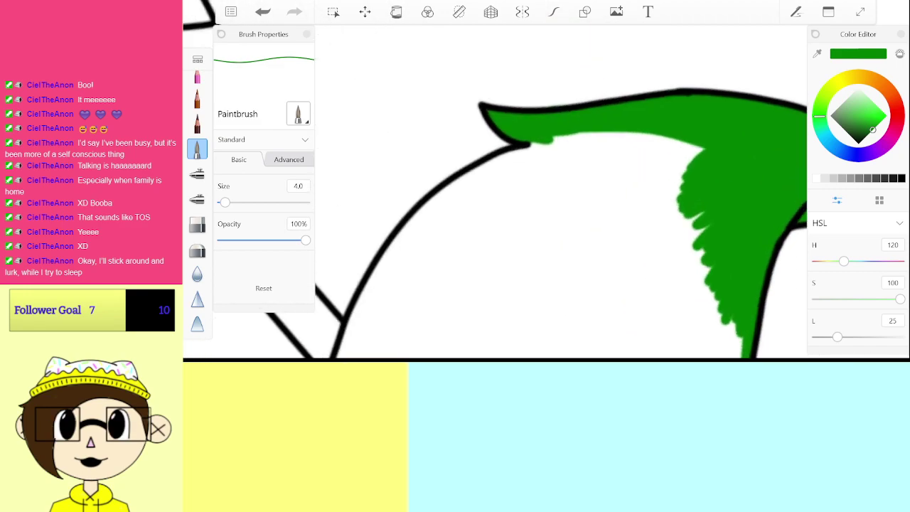
left_click_drag(412, 233, 377, 272)
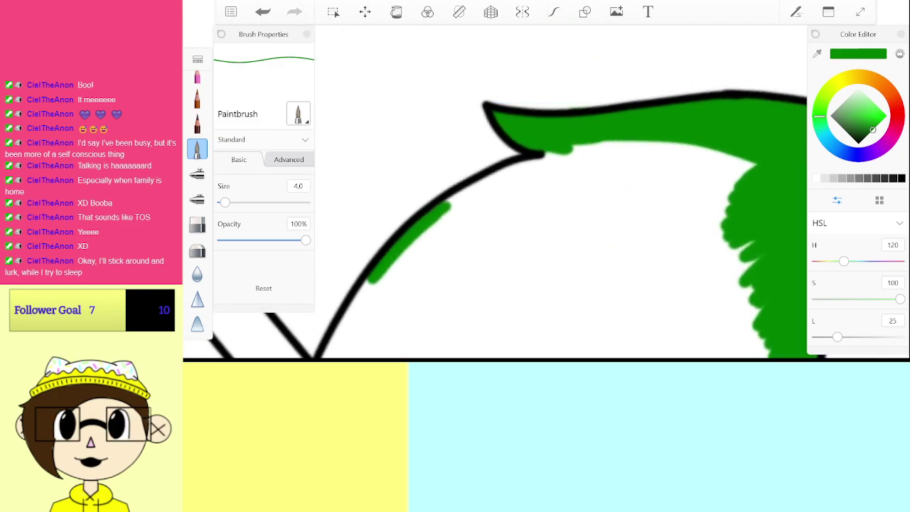
mouse_move(416, 235)
left_mouse_down()
mouse_move(530, 164)
mouse_move(611, 145)
mouse_move(750, 168)
mouse_move(512, 180)
left_mouse_up()
mouse_move(739, 172)
left_mouse_down()
mouse_move(403, 253)
mouse_move(735, 187)
left_mouse_up()
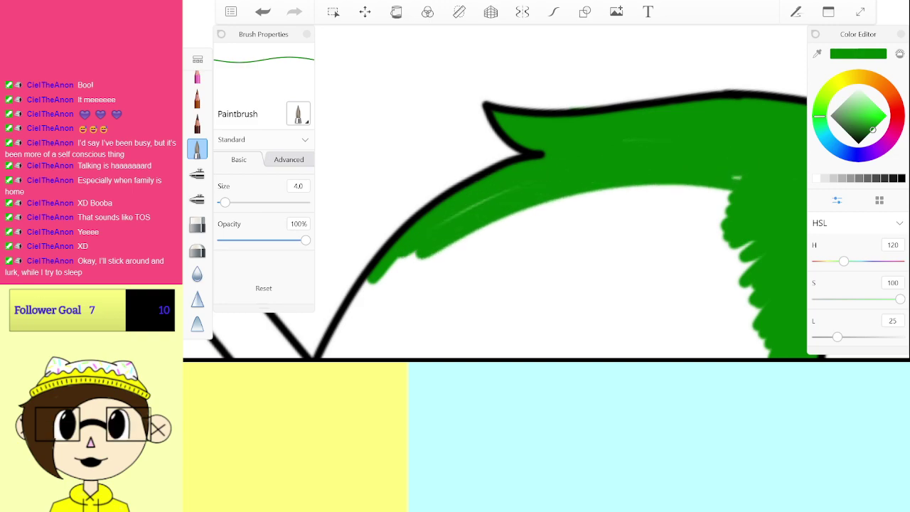
Step: Continue the dark green along the back outline of the hair and fill the curled tuft at the back of the head
scroll(541, 199, "down", 3)
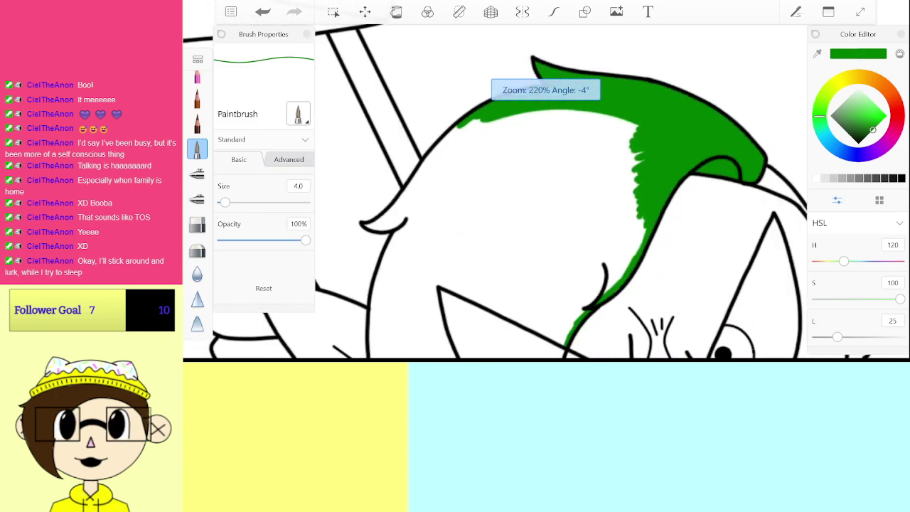
scroll(540, 200, "up", 2)
left_click_drag(589, 128, 513, 252)
scroll(491, 206, "up", 3)
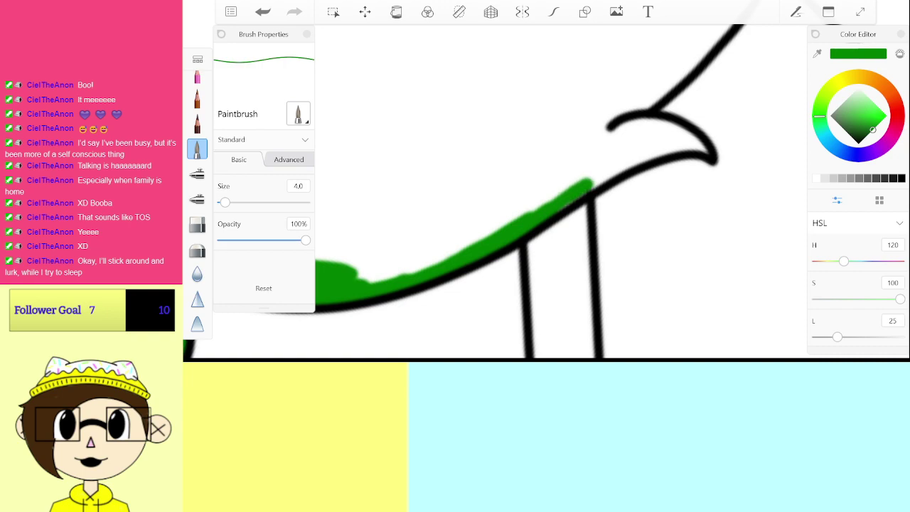
left_click_drag(590, 184, 630, 162)
left_click_drag(697, 139, 596, 151)
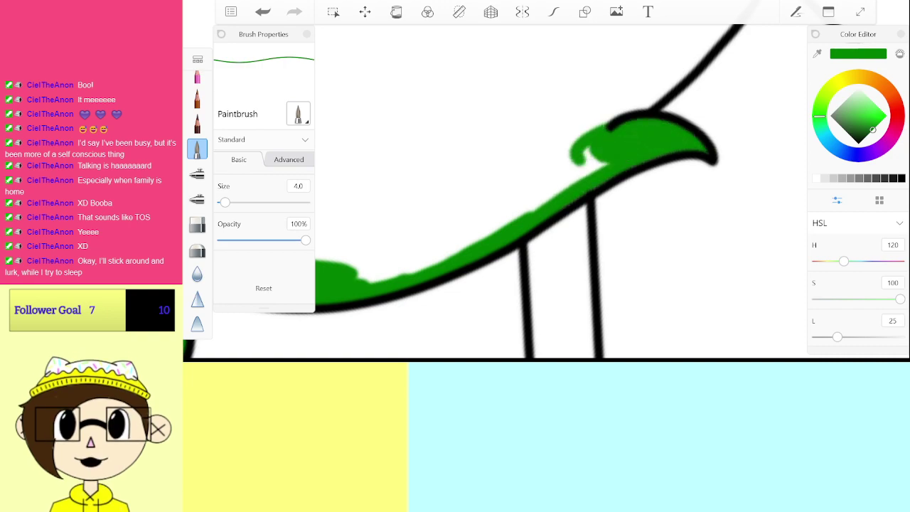
left_click_drag(558, 186, 456, 249)
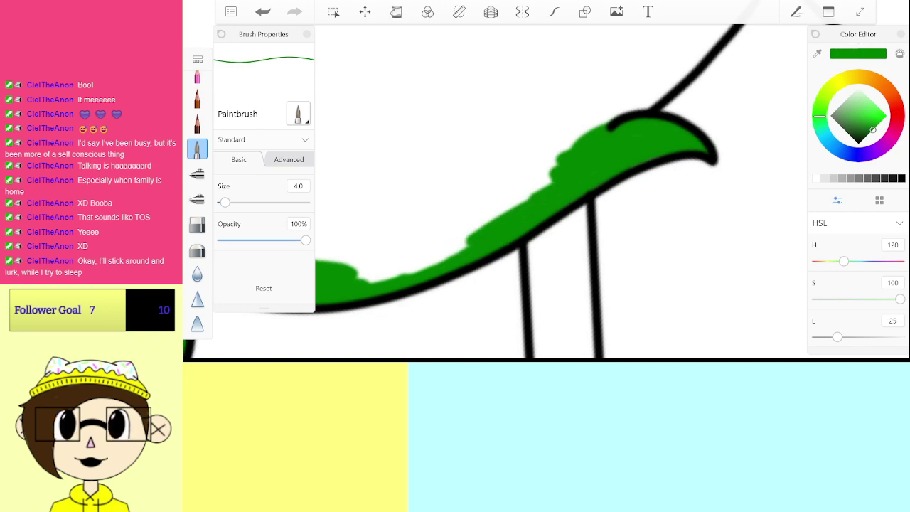
Step: Thicken and smooth the dark green band between the crown tuft and the back tuft
scroll(510, 192, "down", 3)
scroll(511, 192, "up", 3)
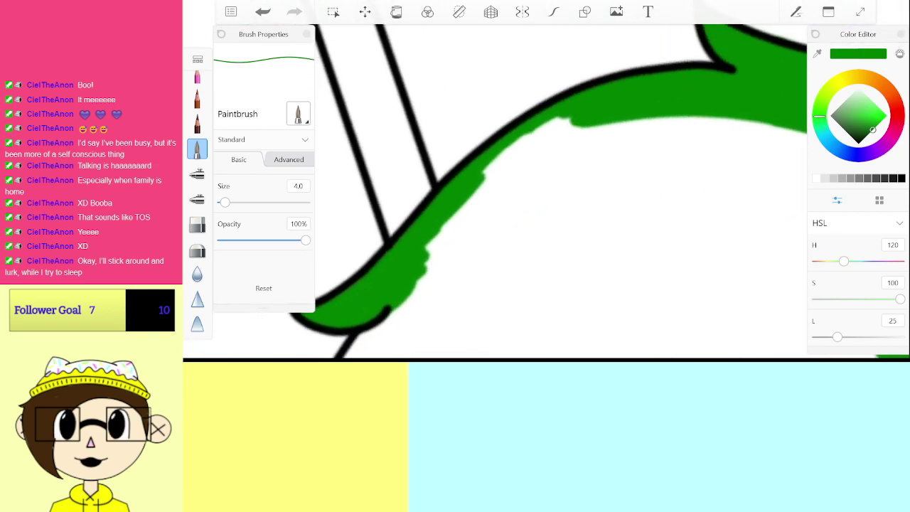
left_click_drag(573, 126, 431, 246)
left_click_drag(602, 128, 429, 258)
left_click_drag(765, 124, 429, 260)
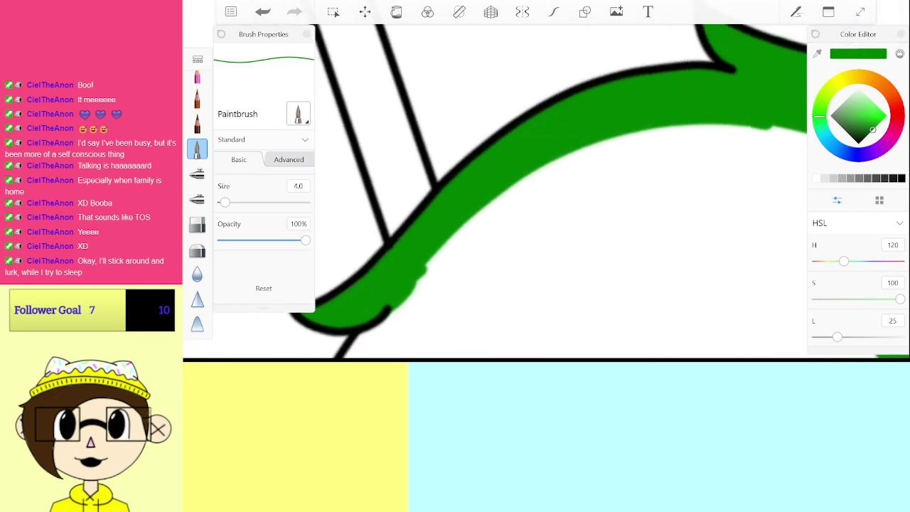
scroll(511, 192, "down", 3)
mouse_move(468, 182)
left_mouse_down()
mouse_move(644, 100)
mouse_move(404, 281)
left_mouse_up()
left_click_drag(647, 108, 392, 317)
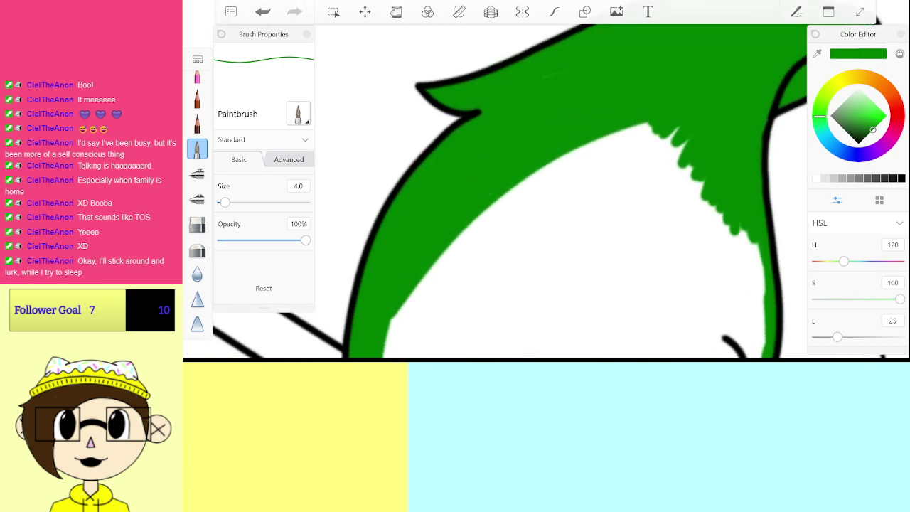
Step: Set the brush size to 10 and fill the hair inward from the fringe edge with dark green, above the slit-pupil eye
scroll(541, 192, "down", 5)
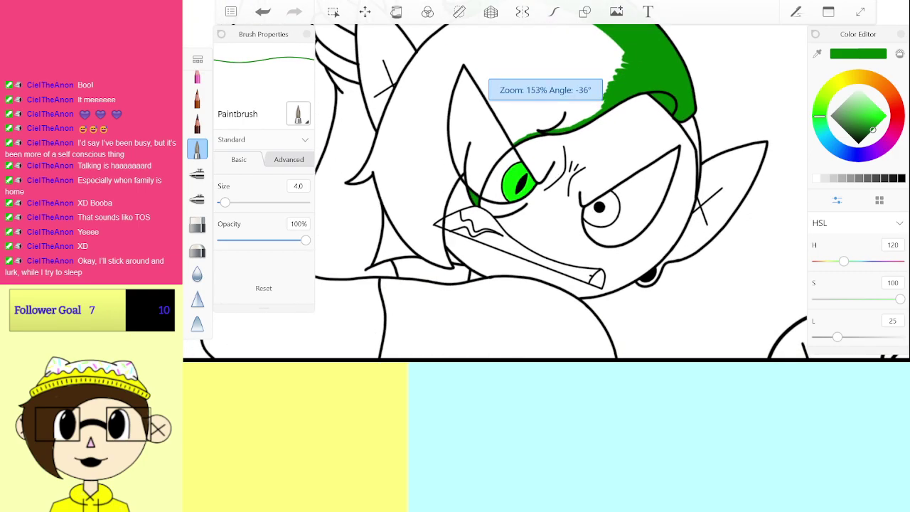
scroll(541, 192, "up", 5)
scroll(540, 192, "down", 6)
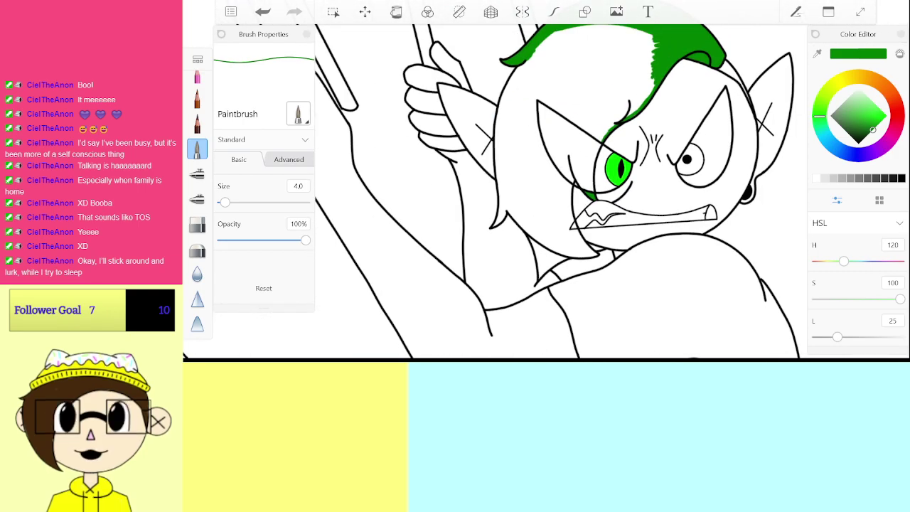
scroll(562, 192, "up", 2)
left_click(299, 186)
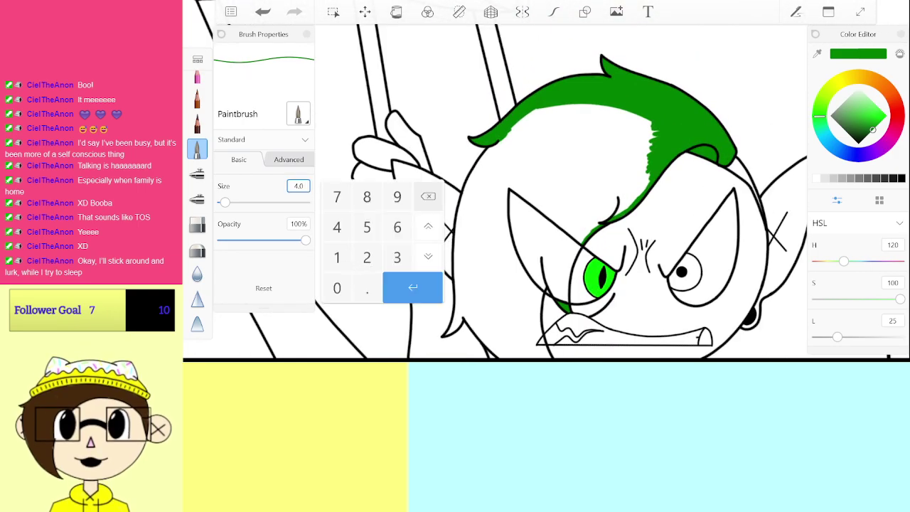
left_click(337, 258)
left_click(337, 288)
left_click(423, 285)
left_click_drag(569, 187, 645, 150)
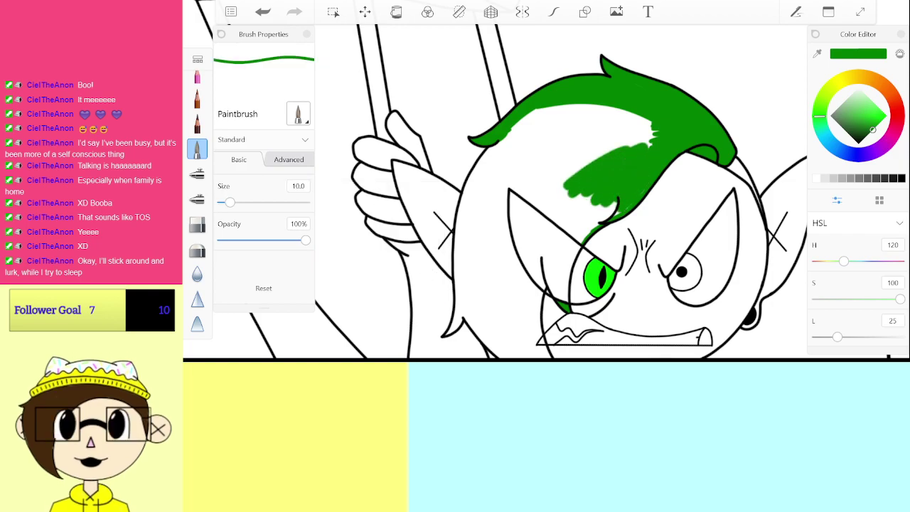
left_click_drag(651, 132, 537, 171)
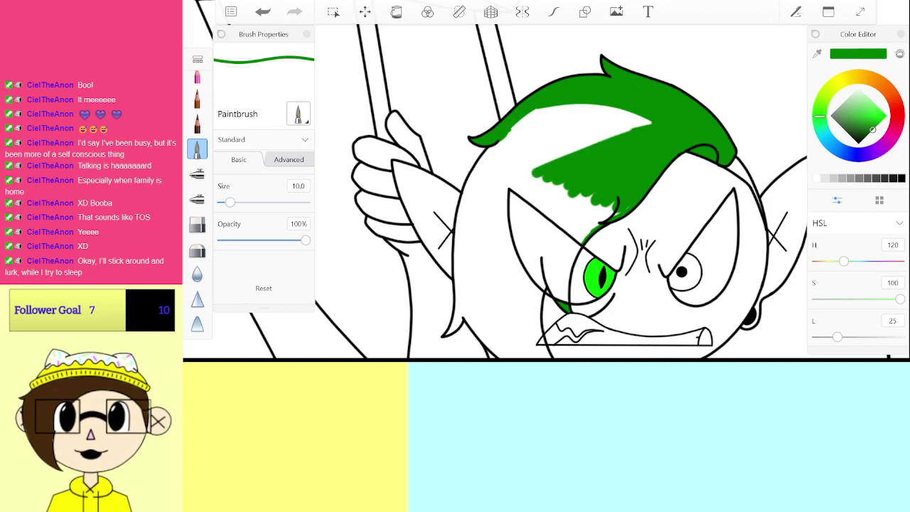
Step: Set the brush size to 20, fill the white gap in the crown and bring the dark green down the back of the hair
left_click(299, 185)
left_click(337, 288)
left_click(412, 287)
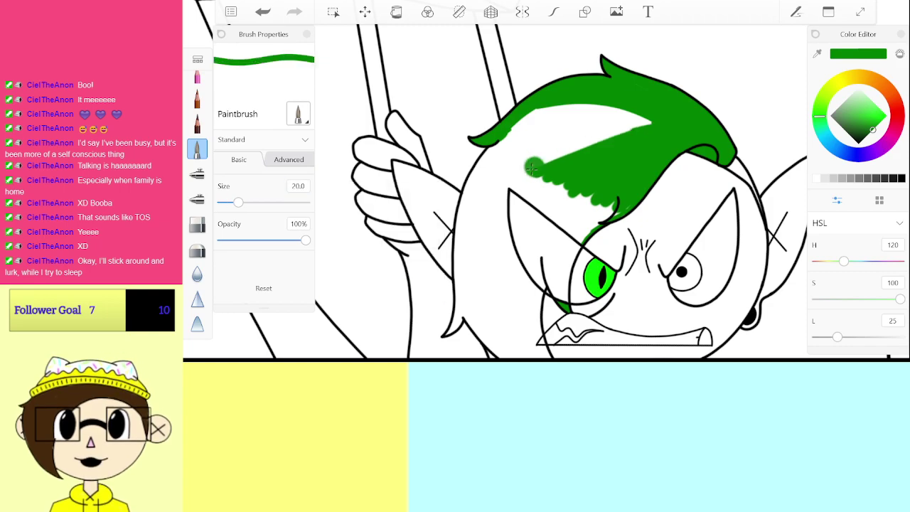
mouse_move(531, 168)
left_mouse_down()
mouse_move(625, 132)
mouse_move(548, 146)
mouse_move(529, 125)
left_mouse_up()
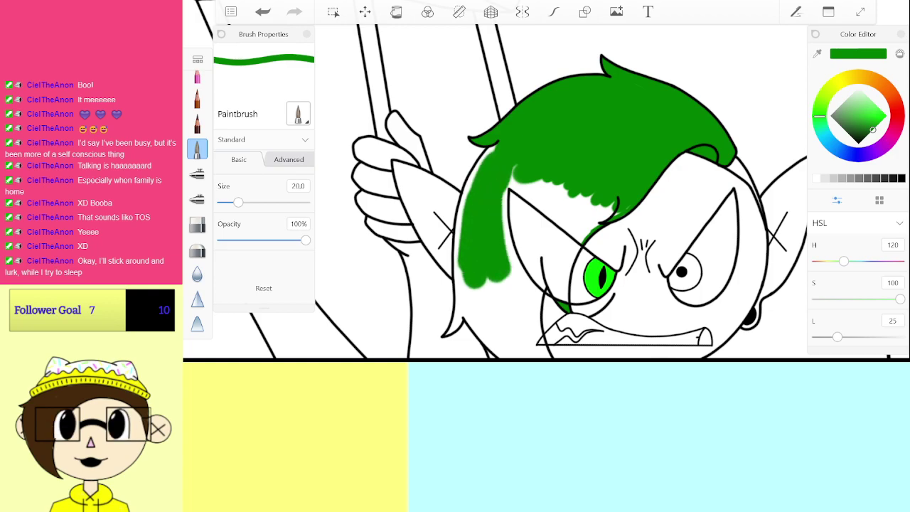
Step: Fill the hair around the slit-pupil eye's pointed outline and down towards the lower hair tip with dark green
scroll(562, 192, "up", 3)
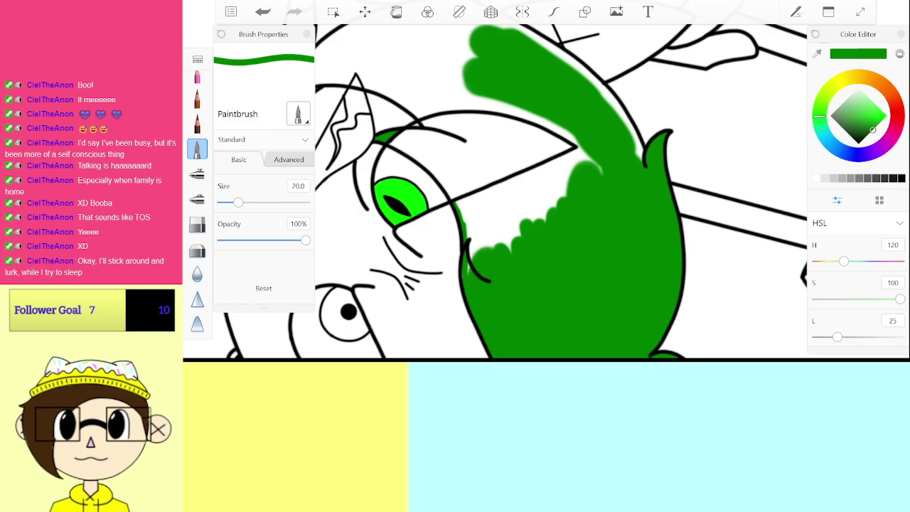
mouse_move(486, 251)
left_mouse_down()
mouse_move(478, 231)
mouse_move(691, 104)
mouse_move(702, 155)
left_mouse_up()
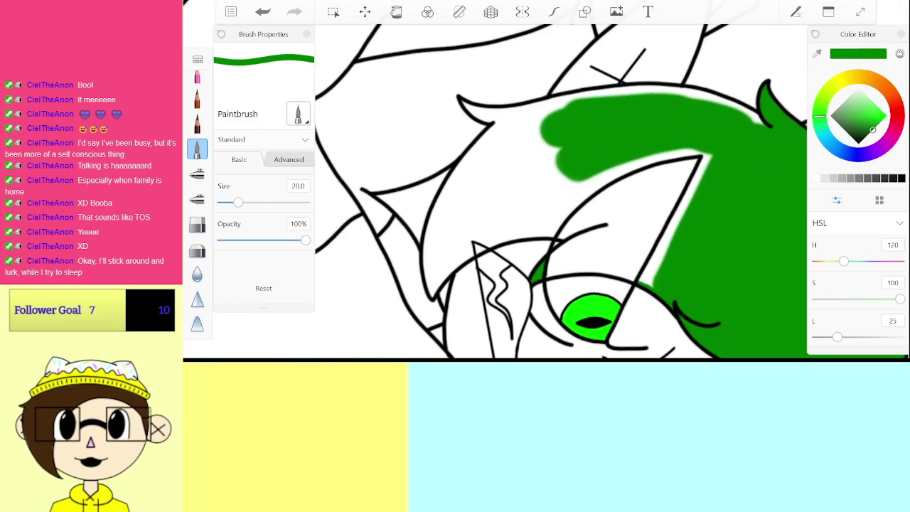
mouse_move(443, 252)
left_mouse_down()
mouse_move(473, 189)
mouse_move(513, 147)
mouse_move(554, 114)
left_mouse_up()
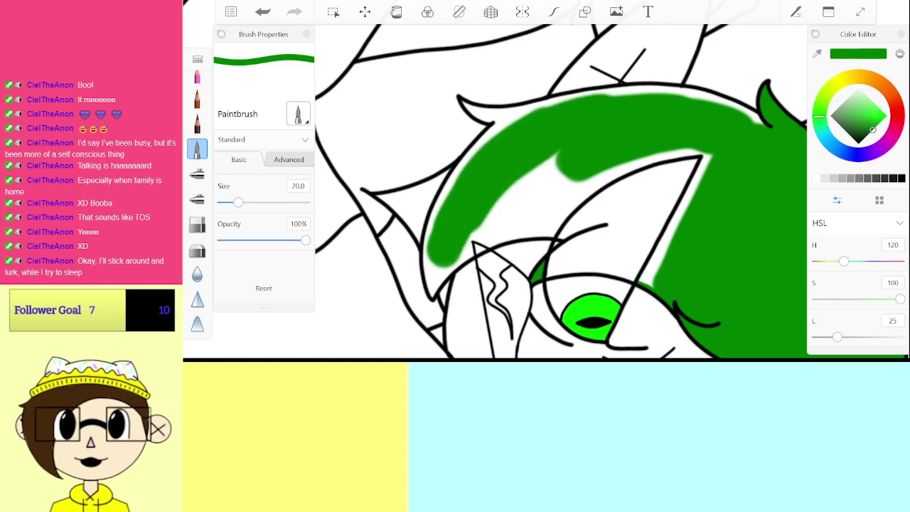
mouse_move(501, 206)
left_mouse_down()
mouse_move(540, 207)
mouse_move(566, 188)
left_mouse_up()
left_click_drag(537, 178, 704, 158)
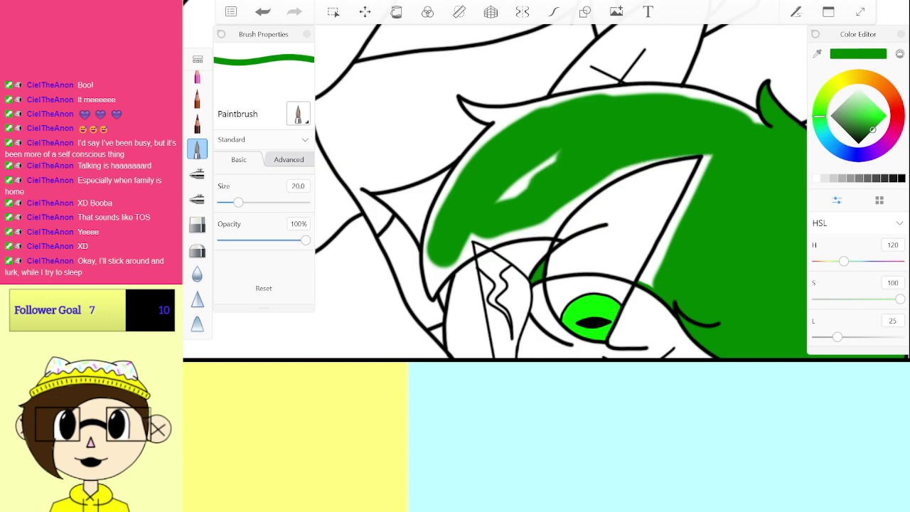
Step: Set the brush size to 5 and fill the white gap under the crown outline up to the back tuft with dark green
left_click(298, 186)
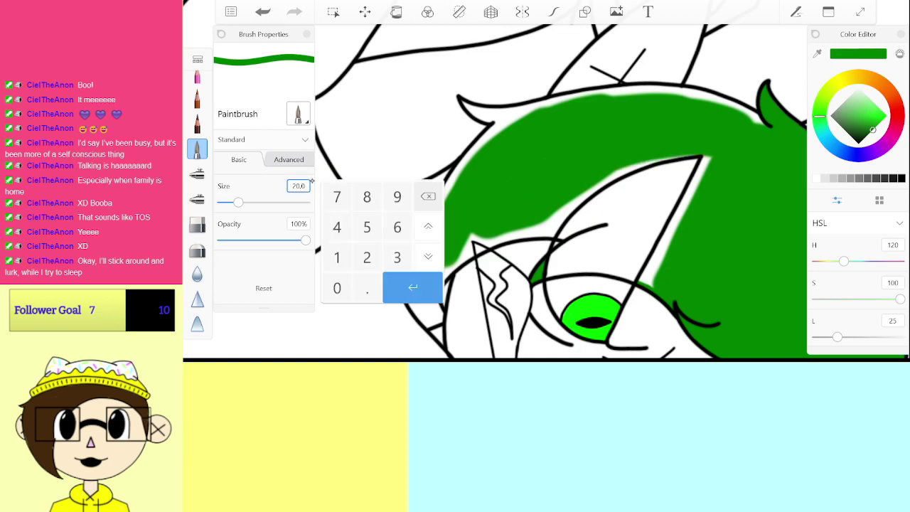
left_click(367, 227)
left_click(417, 279)
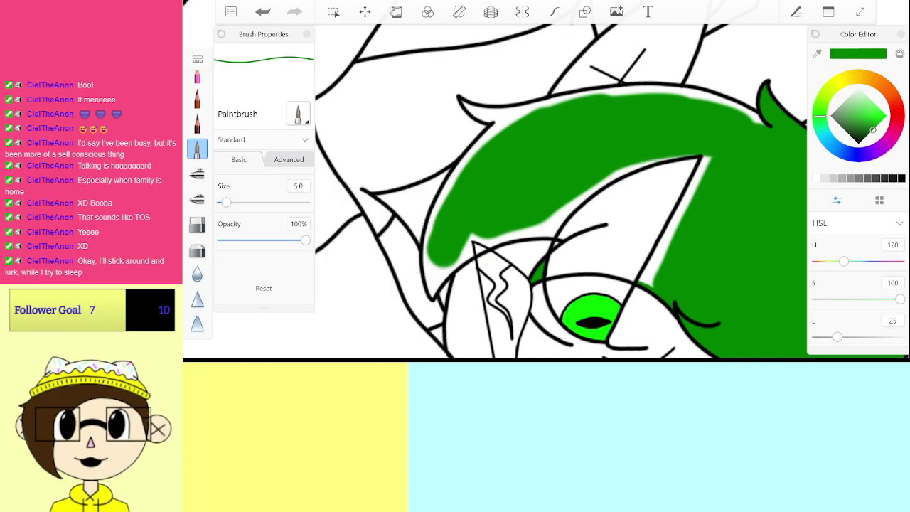
scroll(562, 192, "up", 5)
mouse_move(350, 299)
left_mouse_down()
mouse_move(512, 163)
mouse_move(579, 134)
left_mouse_up()
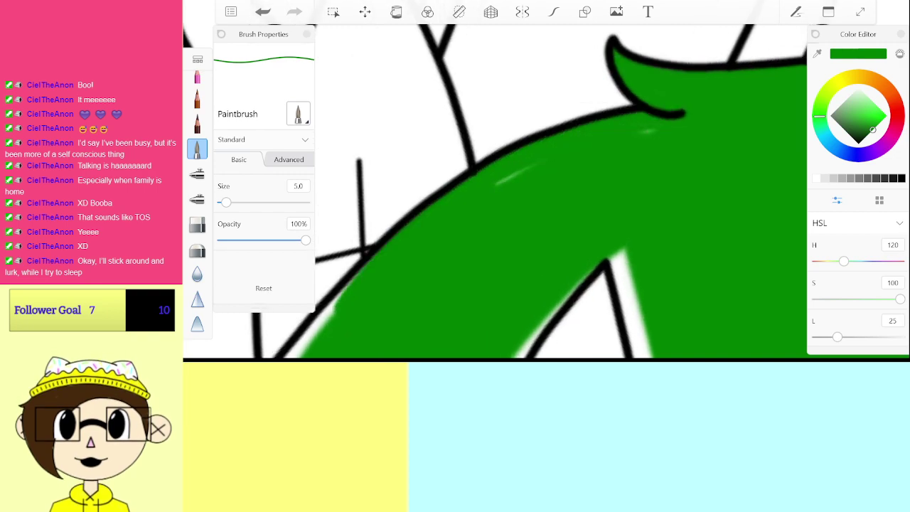
Step: Fill the remaining gap under the crown outline with dark green and colour the front tuft to its tip
scroll(545, 192, "down", 3)
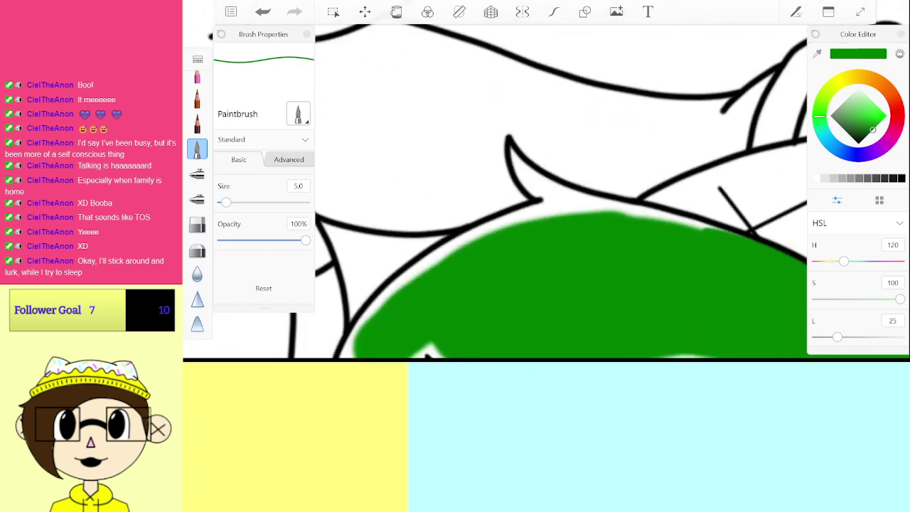
scroll(545, 192, "up", 4)
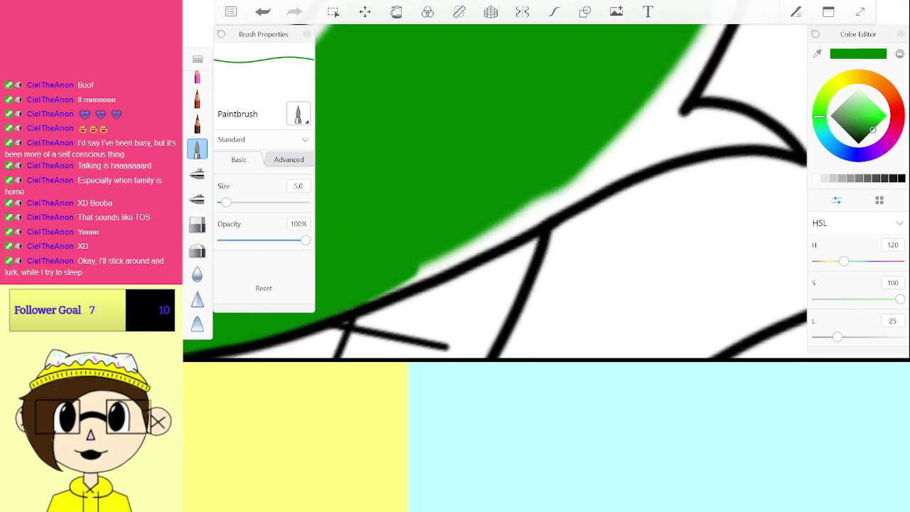
left_click_drag(434, 267, 351, 305)
mouse_move(444, 260)
left_mouse_down()
mouse_move(595, 182)
mouse_move(567, 194)
mouse_move(550, 182)
mouse_move(596, 187)
mouse_move(679, 147)
mouse_move(632, 161)
mouse_move(659, 146)
mouse_move(756, 134)
mouse_move(782, 141)
mouse_move(672, 139)
mouse_move(772, 145)
mouse_move(734, 140)
mouse_move(771, 140)
mouse_move(696, 112)
mouse_move(629, 128)
mouse_move(563, 178)
left_mouse_up()
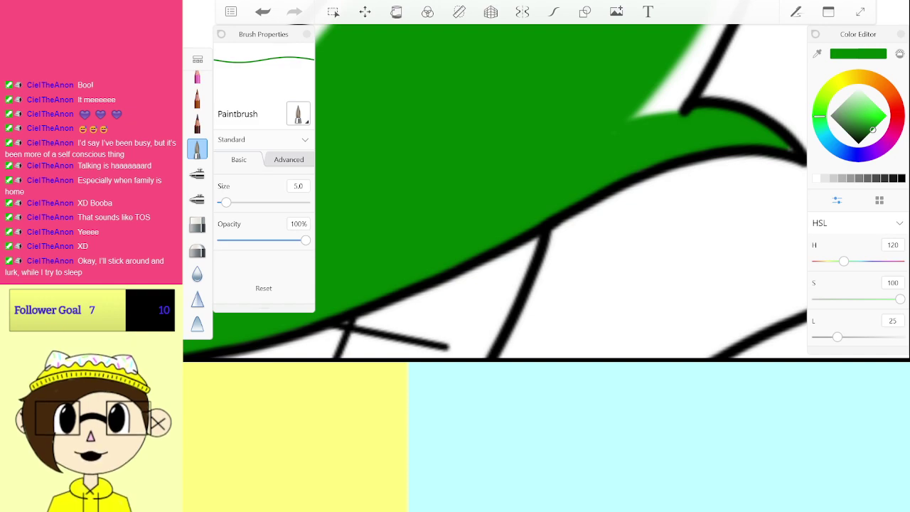
Step: Extend the dark green along the hair's outer outline from the front tuft to the lower tip, and fill that tip
scroll(546, 192, "down", 3)
scroll(546, 192, "up", 1)
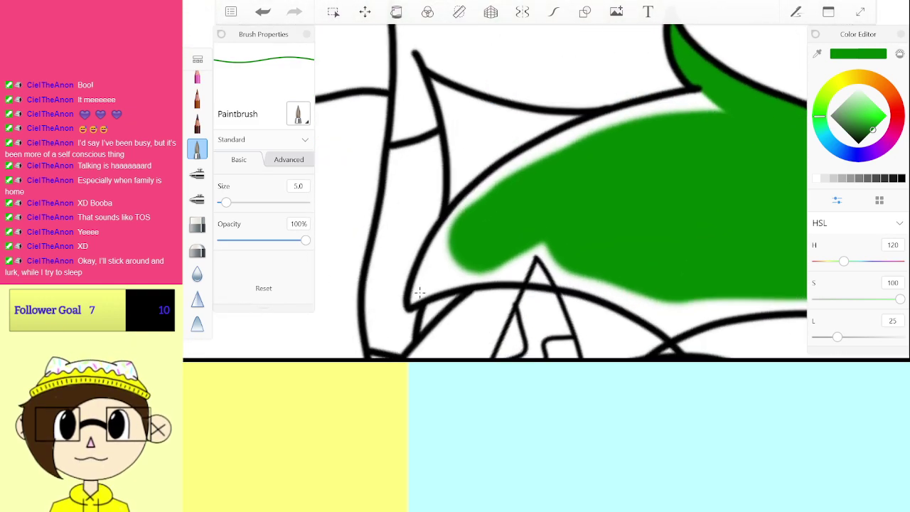
mouse_move(419, 292)
left_mouse_down()
mouse_move(447, 222)
mouse_move(555, 142)
mouse_move(711, 102)
left_mouse_up()
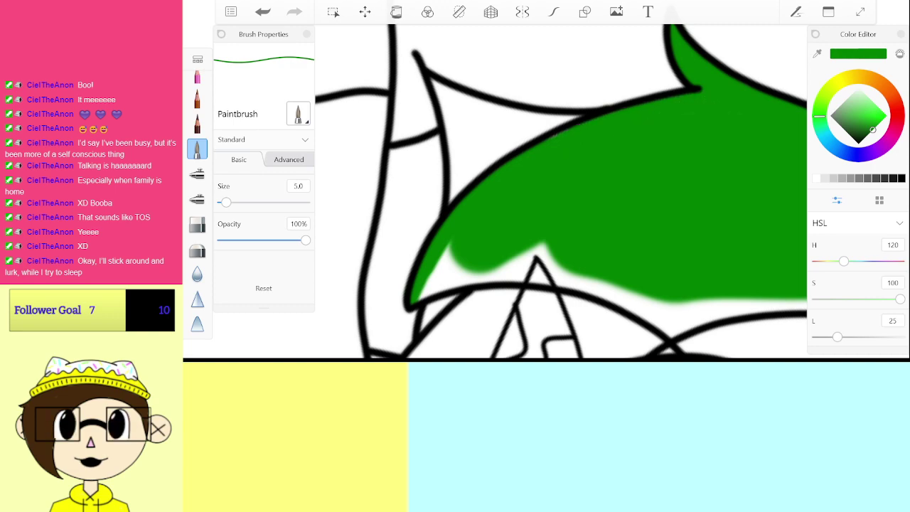
scroll(455, 255, "up", 3)
mouse_move(467, 309)
left_mouse_down()
mouse_move(543, 230)
mouse_move(648, 185)
mouse_move(658, 134)
mouse_move(611, 174)
left_mouse_up()
left_click_drag(473, 263, 508, 188)
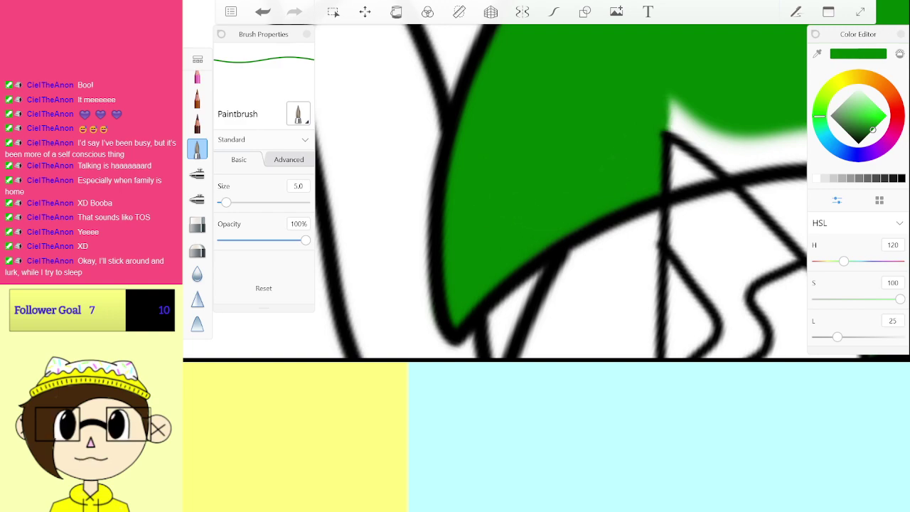
Step: Fill the hair's lower edge with dark green around the pointed ear and along the curved line above it
scroll(555, 200, "down", 3)
scroll(554, 200, "up", 2)
left_click_drag(438, 295, 487, 293)
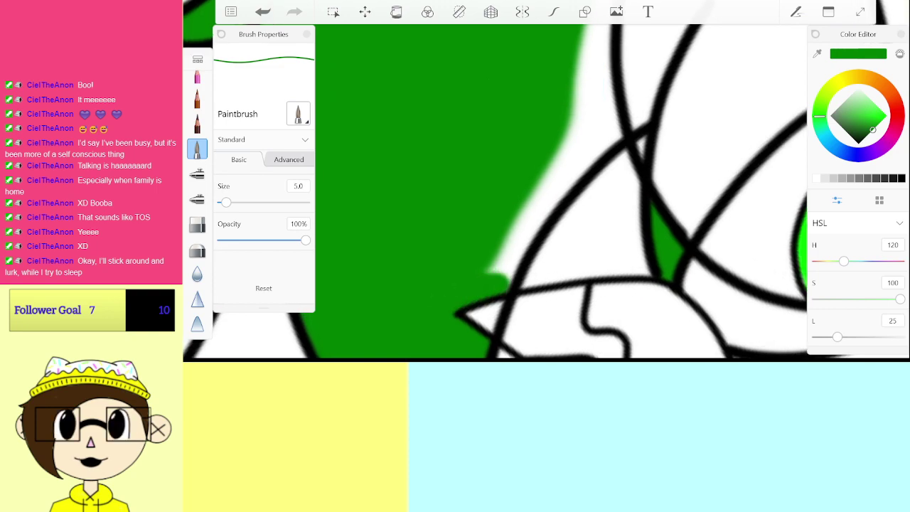
scroll(497, 192, "up", 2)
mouse_move(458, 290)
left_mouse_down()
mouse_move(595, 211)
mouse_move(662, 194)
mouse_move(562, 200)
mouse_move(663, 181)
left_mouse_up()
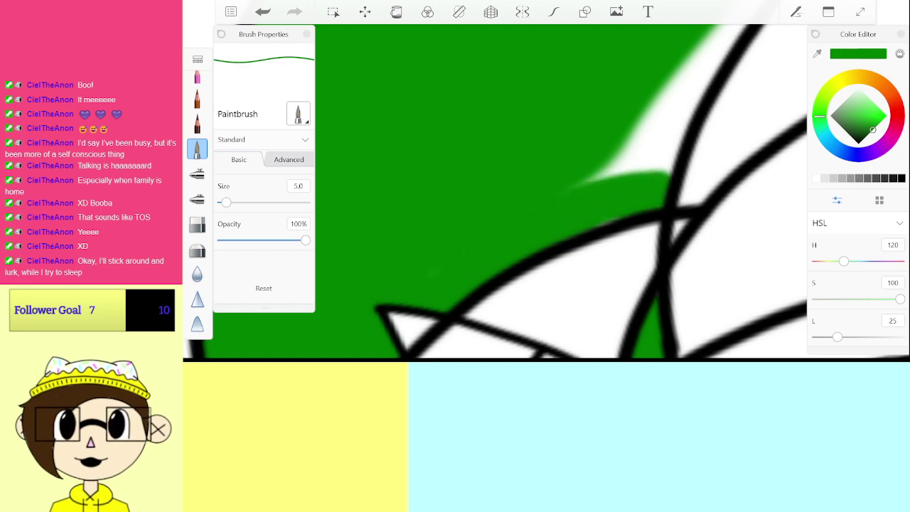
Step: Close the white gap along the curved edge of the pointed outline above the slit-pupil eye with dark green
scroll(561, 192, "down", 3)
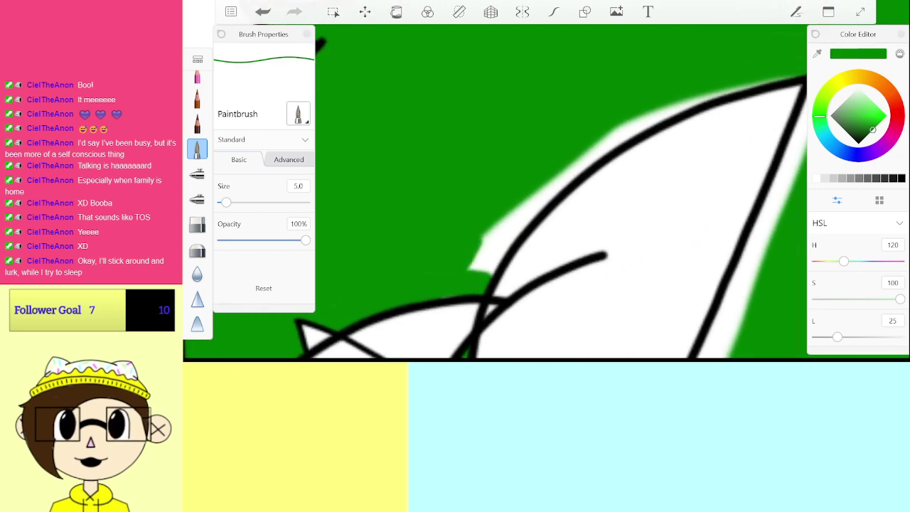
left_click_drag(490, 273, 502, 240)
scroll(507, 230, "down", 2)
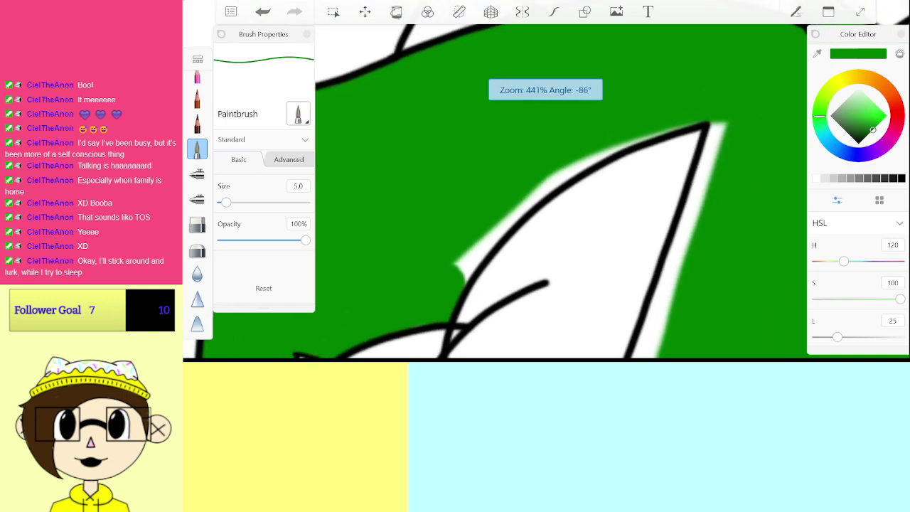
mouse_move(448, 269)
left_mouse_down()
mouse_move(533, 192)
mouse_move(610, 151)
left_mouse_up()
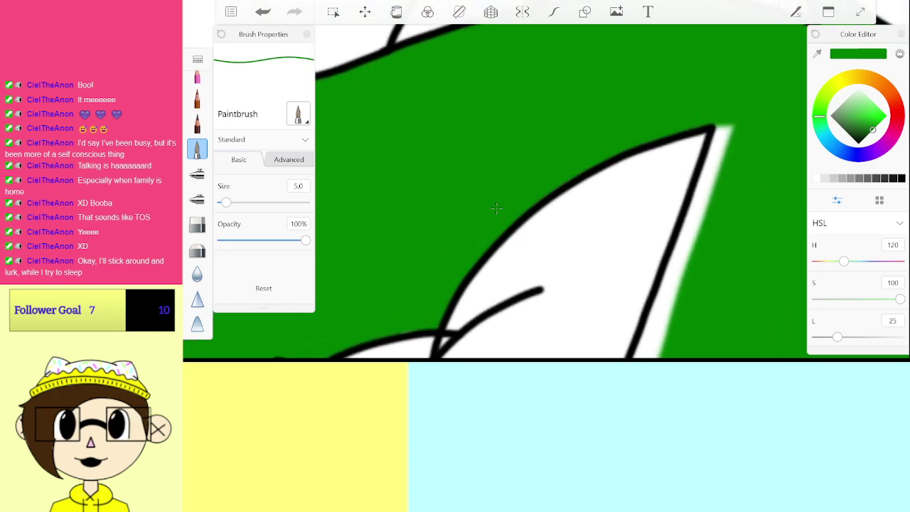
Step: Fill the white gap along the straight edge of the pointed outline, from the eye to its tip, with dark green
scroll(498, 192, "down", 3)
scroll(497, 192, "up", 3)
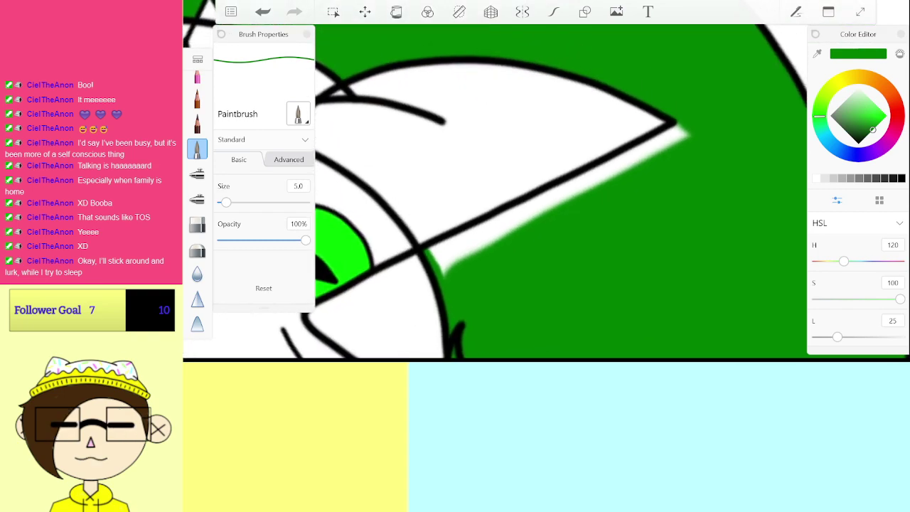
mouse_move(441, 268)
left_mouse_down()
mouse_move(432, 251)
mouse_move(501, 229)
mouse_move(583, 179)
left_mouse_up()
left_click_drag(498, 229, 686, 134)
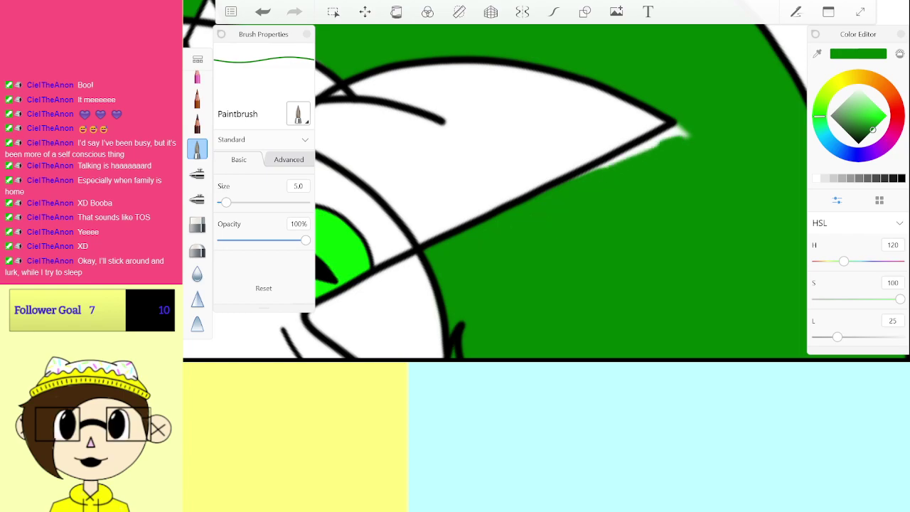
left_click_drag(568, 181, 690, 128)
Step: Inspect the dark green hair all around its outline for unfilled gaps, and view the whole drawing
scroll(561, 192, "down", 5)
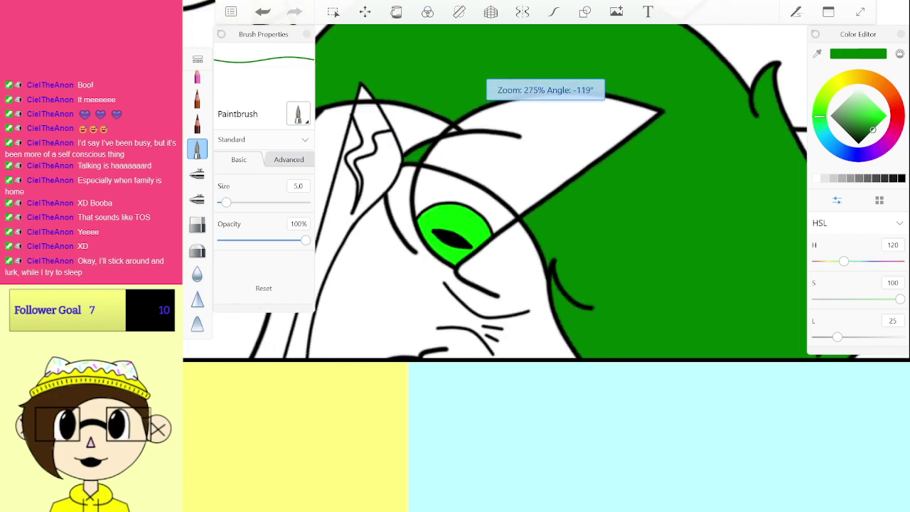
scroll(562, 191, "up", 5)
scroll(562, 192, "down", 8)
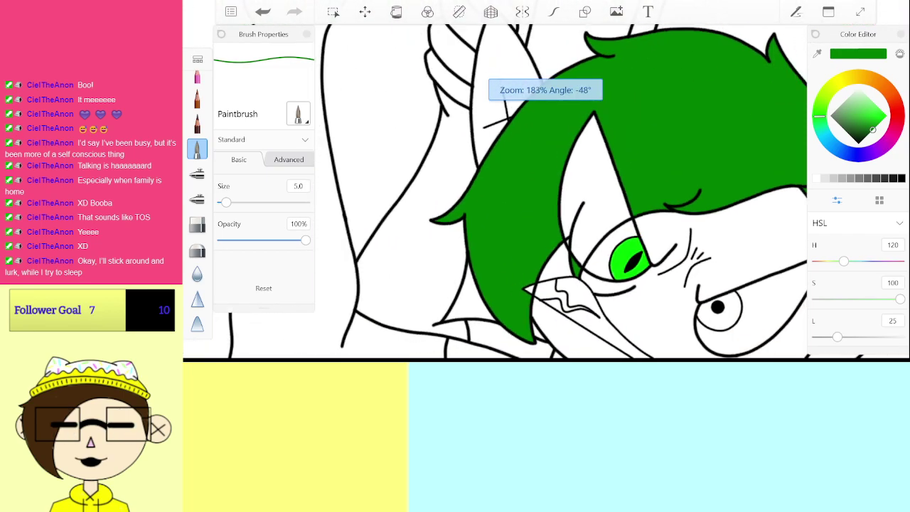
scroll(561, 192, "up", 5)
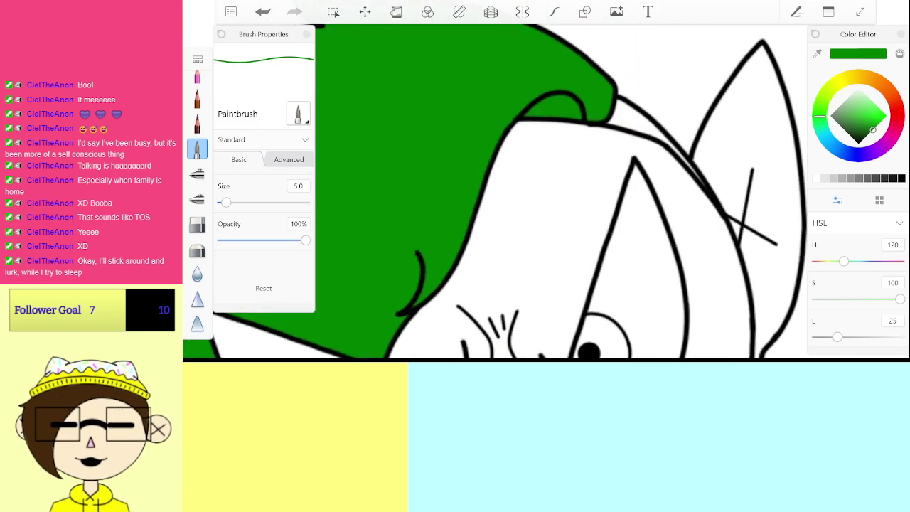
scroll(562, 192, "down", 5)
scroll(561, 192, "down", 3)
scroll(561, 192, "up", 6)
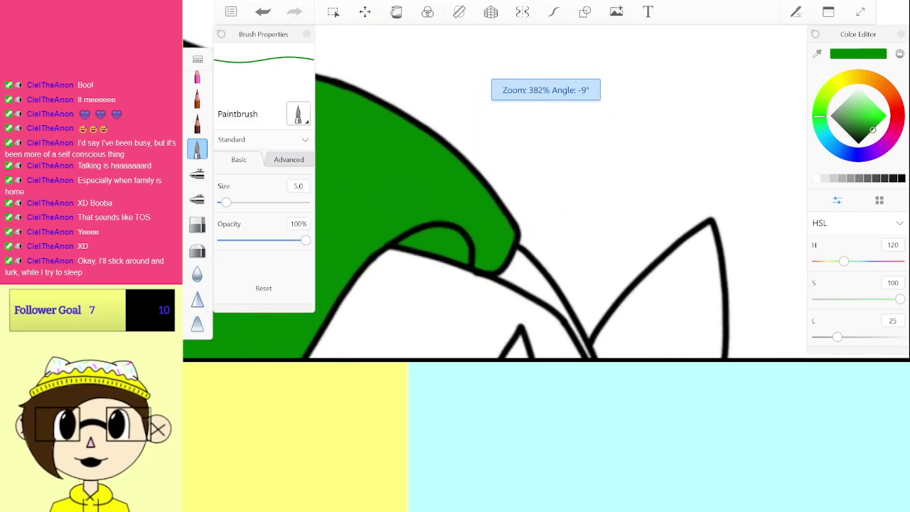
scroll(561, 192, "down", 7)
scroll(556, 226, "down", 5)
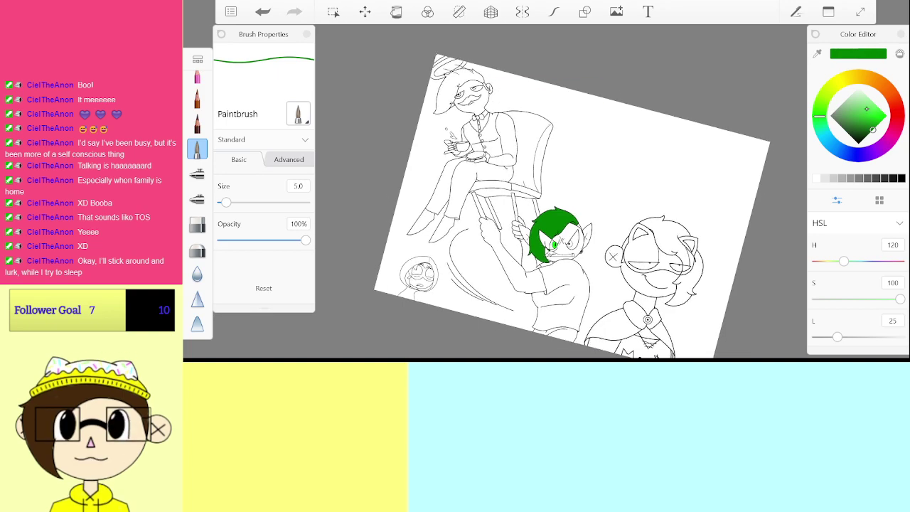
Step: Change the brush colour to a lighter green with hue 120, saturation 100 and lightness 60
left_click_drag(883, 116, 887, 115)
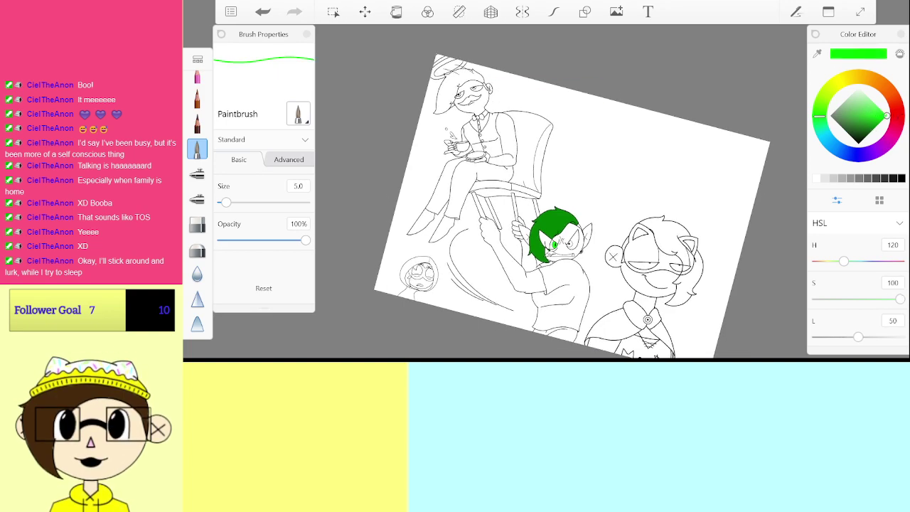
scroll(423, 279, "up", 10)
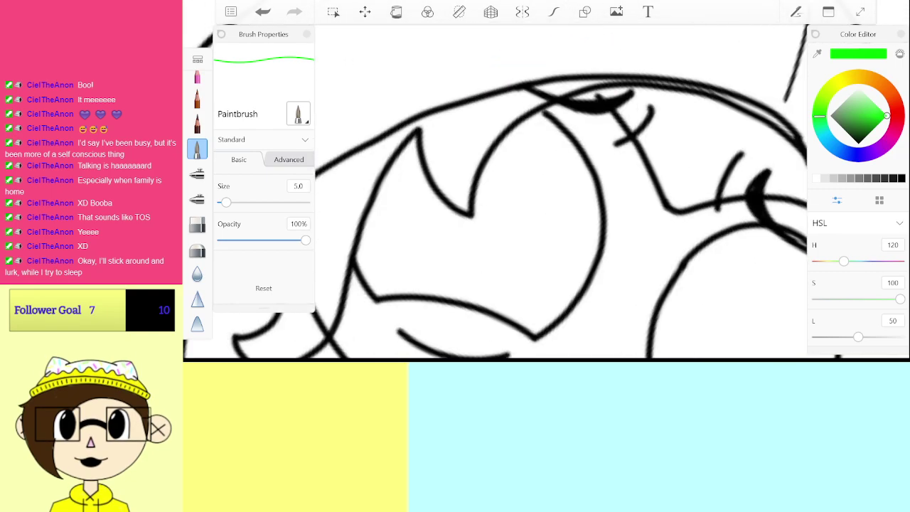
scroll(561, 192, "up", 5)
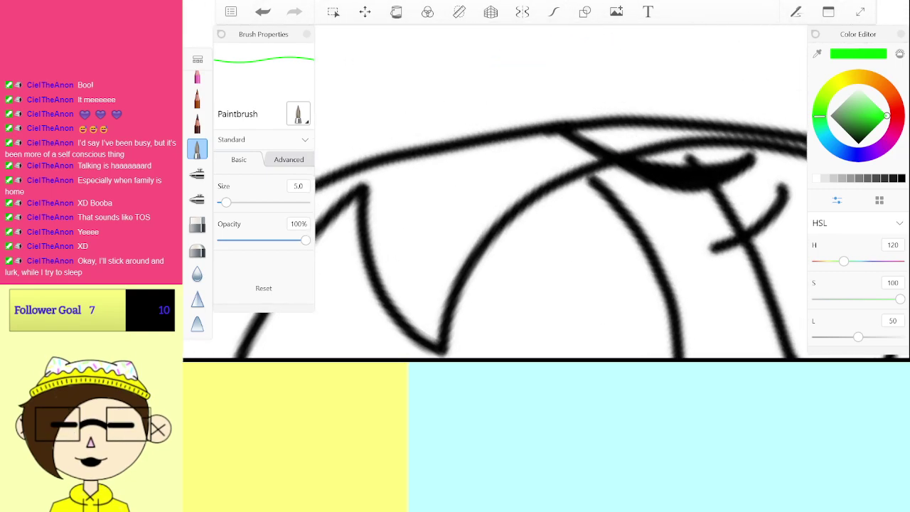
left_click(893, 321)
left_click(781, 313)
left_click(842, 312)
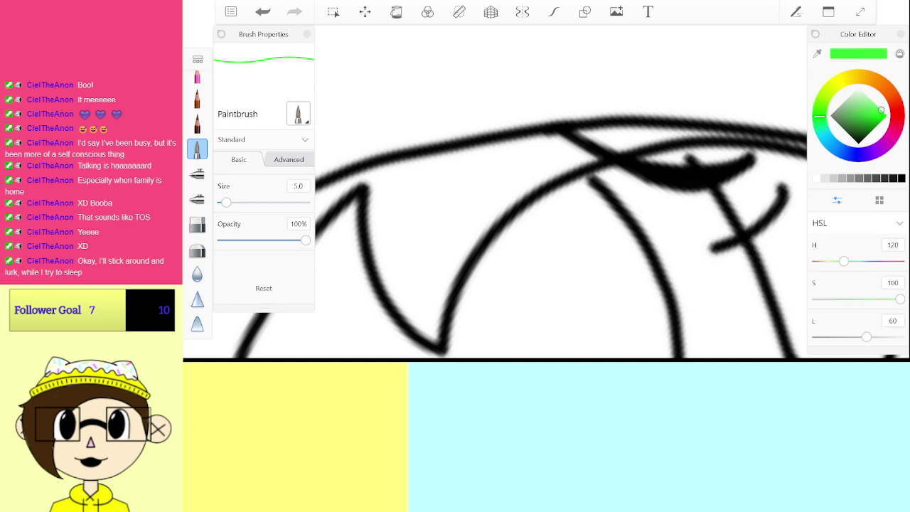
Step: Paint a light green band along the inner curve rising from the sharp point, refining its upper end at brush size 2
mouse_move(424, 334)
left_mouse_down()
mouse_move(434, 288)
mouse_move(497, 200)
mouse_move(612, 132)
mouse_move(646, 135)
left_mouse_up()
left_click(302, 184)
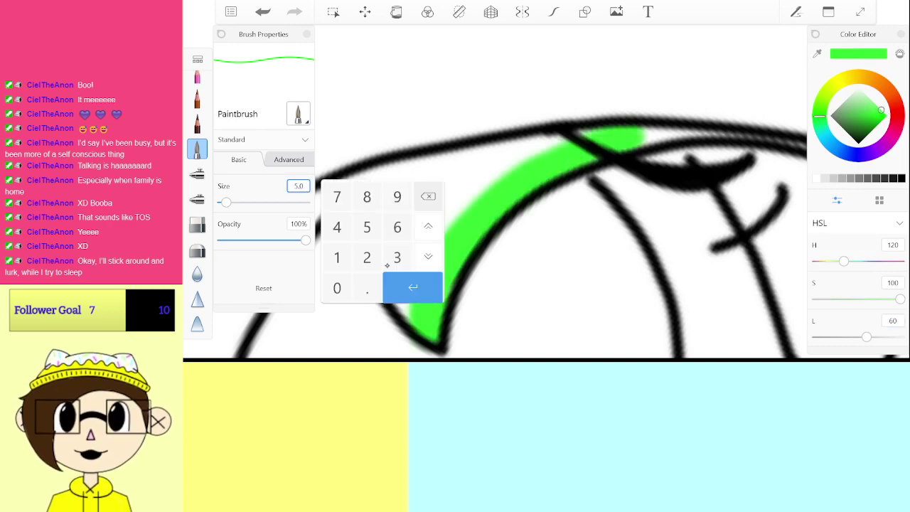
left_click(367, 257)
left_click(412, 288)
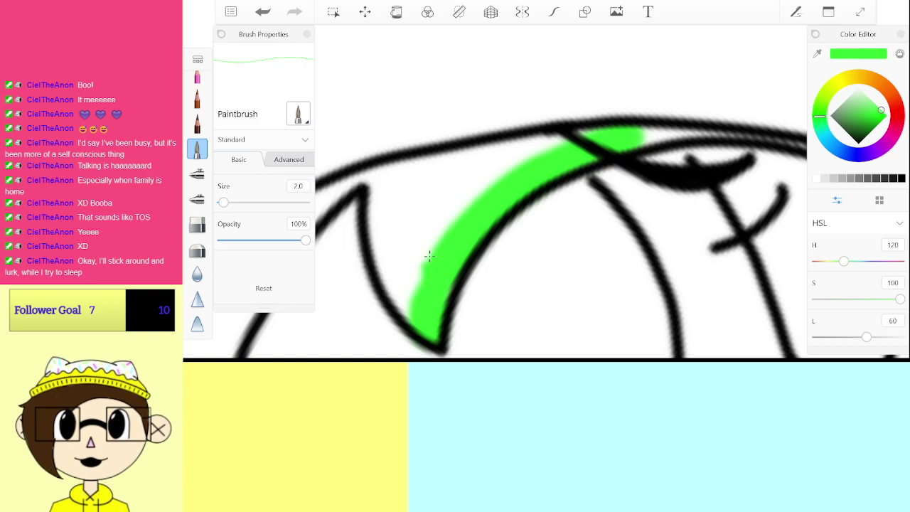
scroll(561, 213, "up", 3)
left_click_drag(442, 227, 507, 177)
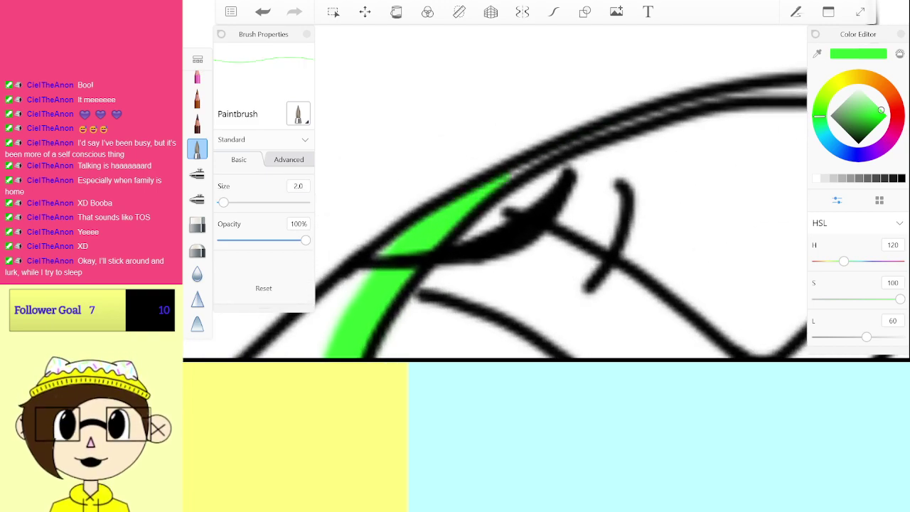
Step: Fill the narrow strip between the two nearly parallel outlines with light green up to where they meet
mouse_move(664, 114)
left_mouse_down()
mouse_move(473, 226)
mouse_move(437, 235)
mouse_move(573, 141)
left_mouse_up()
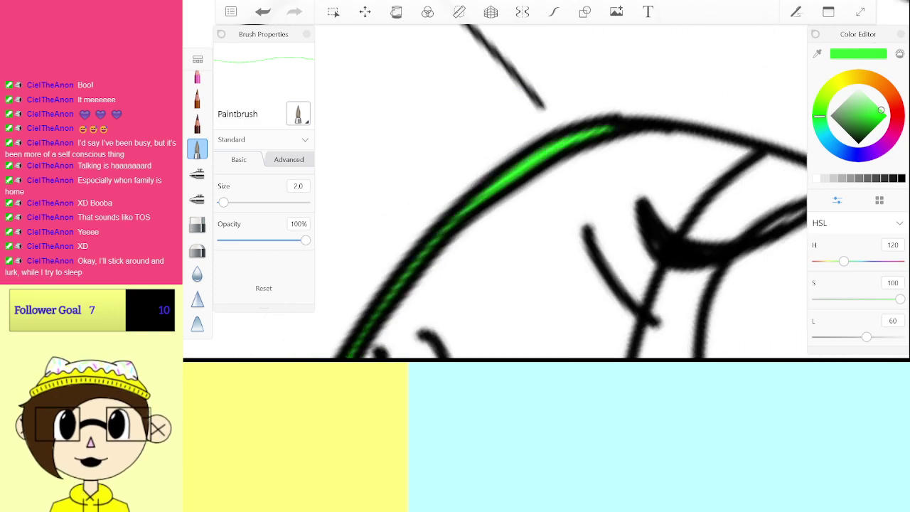
left_click_drag(455, 220, 683, 107)
left_click_drag(569, 126, 733, 146)
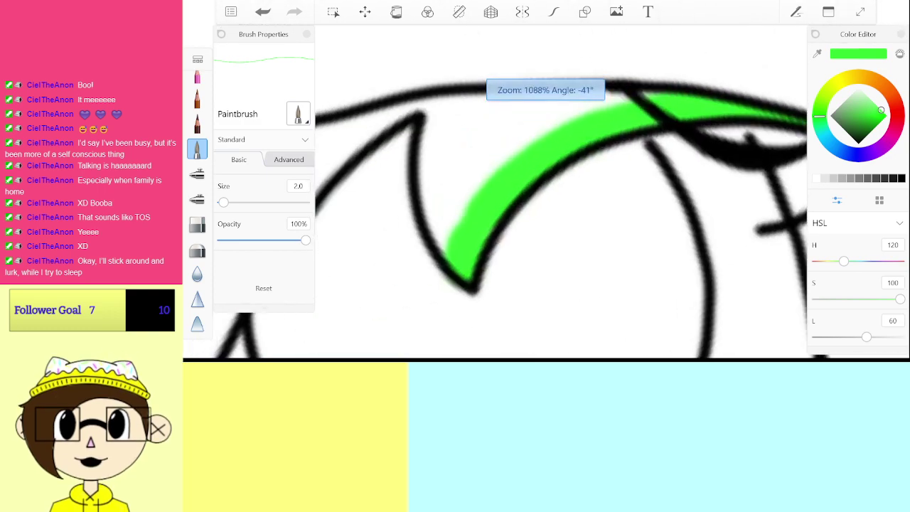
Step: Edge the sharp-pointed section along its outlines with light green and fill the white gap in its middle
left_click_drag(469, 288, 415, 347)
mouse_move(419, 284)
left_mouse_down()
mouse_move(481, 158)
mouse_move(540, 95)
mouse_move(460, 211)
mouse_move(578, 105)
mouse_move(575, 127)
mouse_move(478, 240)
mouse_move(463, 243)
left_mouse_up()
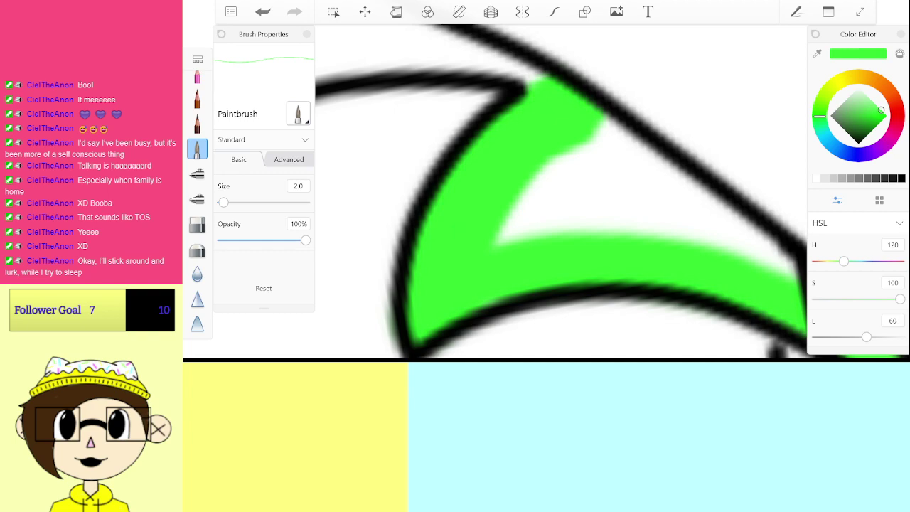
mouse_move(612, 114)
left_mouse_down()
mouse_move(426, 190)
mouse_move(439, 197)
mouse_move(548, 128)
left_mouse_up()
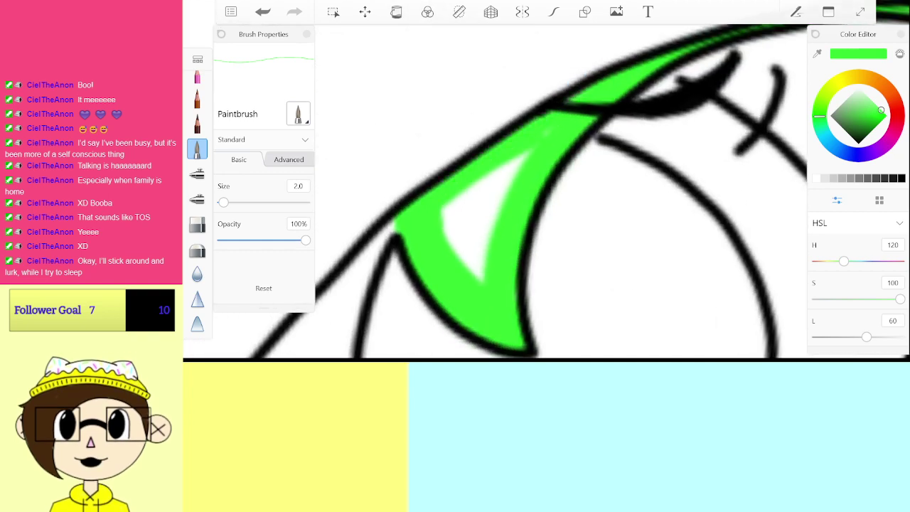
mouse_move(444, 207)
left_mouse_down()
mouse_move(519, 156)
mouse_move(456, 235)
left_mouse_up()
left_click_drag(524, 164, 476, 271)
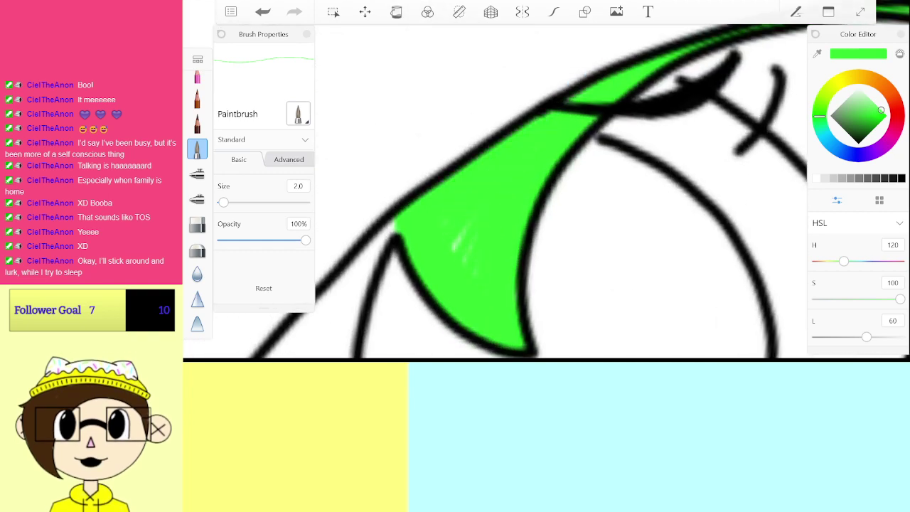
Step: Edge the lower outline of the hooded character's hair with light green, from the zigzag point down to the narrow tip
left_click_drag(396, 235, 646, 106)
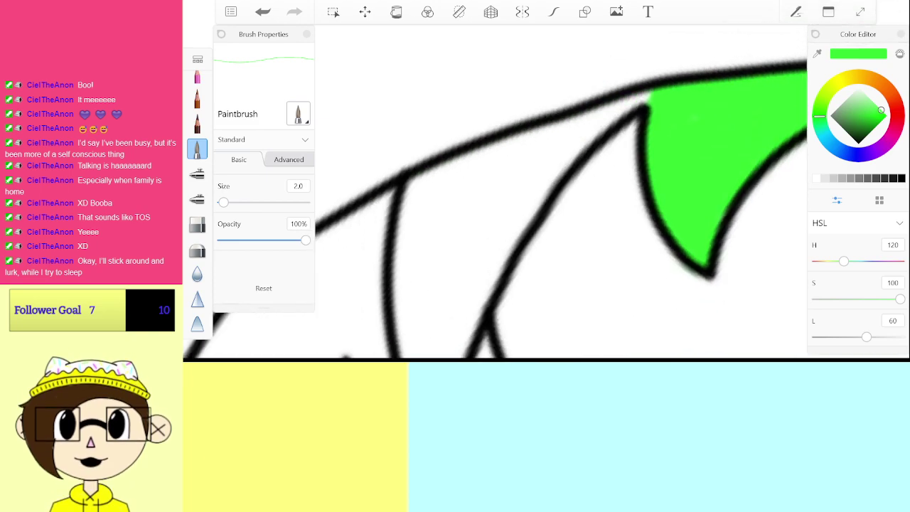
left_click_drag(398, 177, 506, 58)
mouse_move(421, 291)
left_mouse_down()
mouse_move(518, 202)
mouse_move(584, 159)
mouse_move(675, 116)
mouse_move(765, 91)
left_mouse_up()
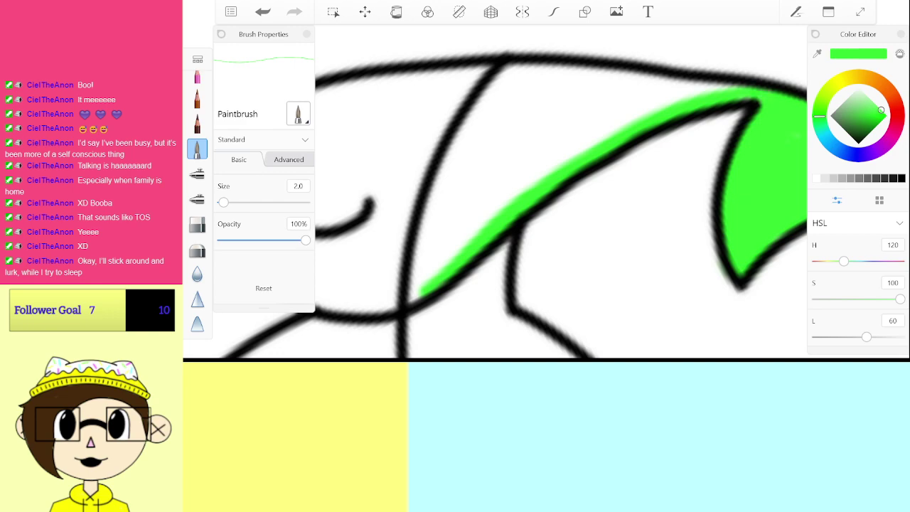
mouse_move(421, 292)
left_mouse_down()
mouse_move(463, 260)
mouse_move(391, 270)
mouse_move(490, 201)
mouse_move(591, 195)
left_mouse_up()
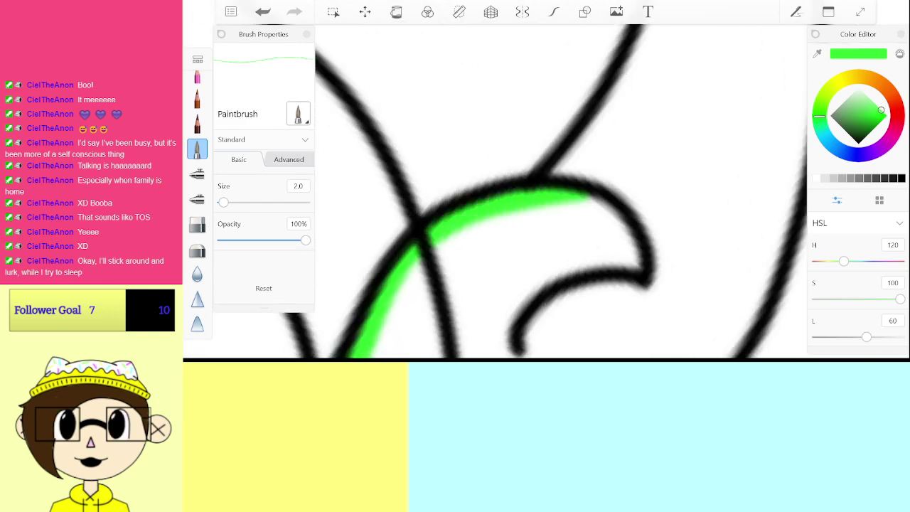
mouse_move(419, 228)
left_mouse_down()
mouse_move(593, 252)
mouse_move(686, 240)
mouse_move(761, 189)
left_mouse_up()
mouse_move(414, 266)
left_mouse_down()
mouse_move(450, 223)
mouse_move(514, 182)
mouse_move(604, 149)
mouse_move(674, 142)
left_mouse_up()
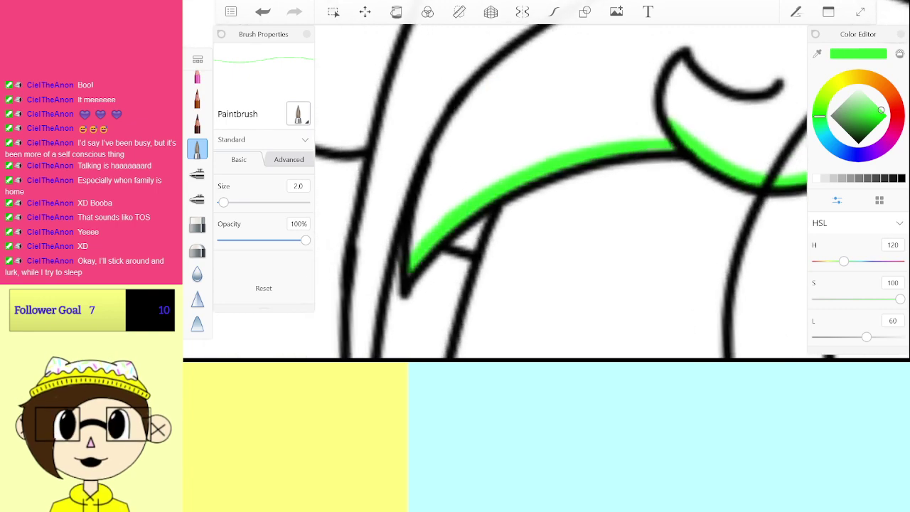
left_click_drag(568, 178, 548, 309)
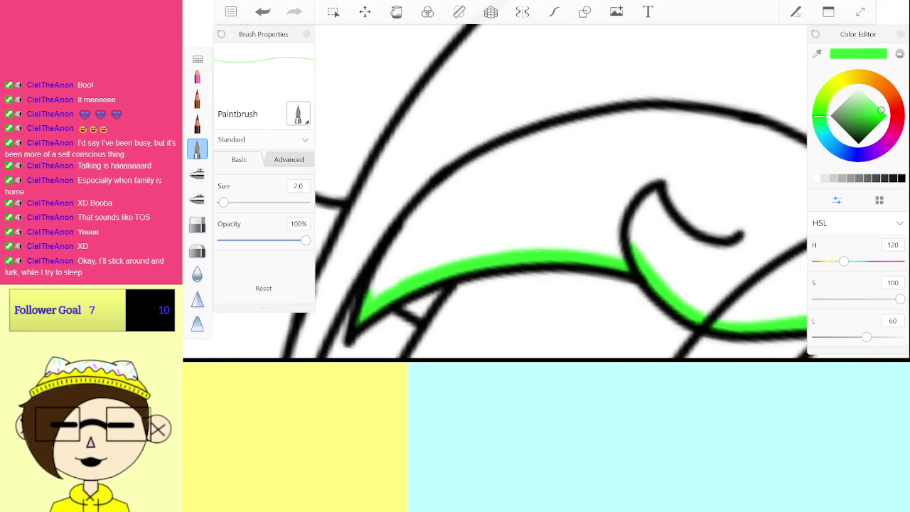
Step: Paint light green along the outer outline of the hooded character's hair, from the narrow tip back up to the forehead
mouse_move(367, 299)
left_mouse_down()
mouse_move(405, 229)
mouse_move(475, 169)
left_mouse_up()
mouse_move(423, 218)
left_mouse_down()
mouse_move(535, 137)
mouse_move(391, 288)
left_mouse_up()
mouse_move(661, 185)
left_mouse_down()
mouse_move(583, 172)
mouse_move(469, 245)
left_mouse_up()
mouse_move(378, 286)
left_mouse_down()
mouse_move(423, 215)
mouse_move(506, 150)
mouse_move(609, 123)
mouse_move(693, 116)
left_mouse_up()
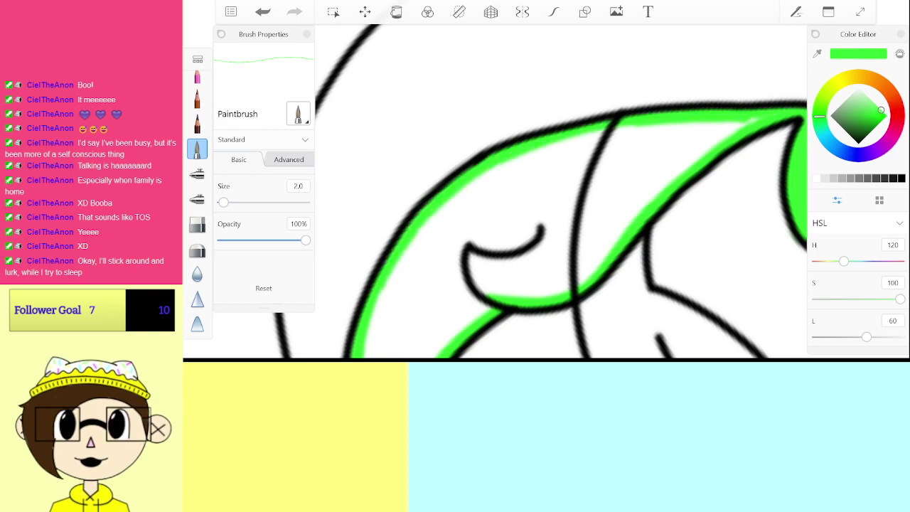
Step: Fill the remaining white interior of the hooded character's hair with light green at brush size 5
scroll(541, 143, "down", 5)
left_click(305, 184)
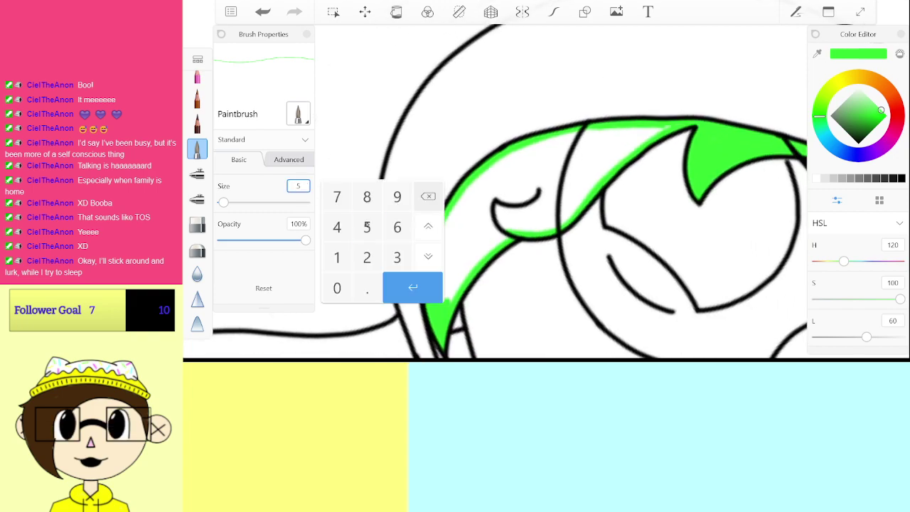
left_click(415, 287)
left_click_drag(440, 301, 448, 259)
mouse_move(447, 222)
left_mouse_down()
mouse_move(466, 273)
mouse_move(494, 238)
mouse_move(521, 174)
mouse_move(503, 167)
mouse_move(568, 141)
mouse_move(666, 129)
mouse_move(596, 160)
left_mouse_up()
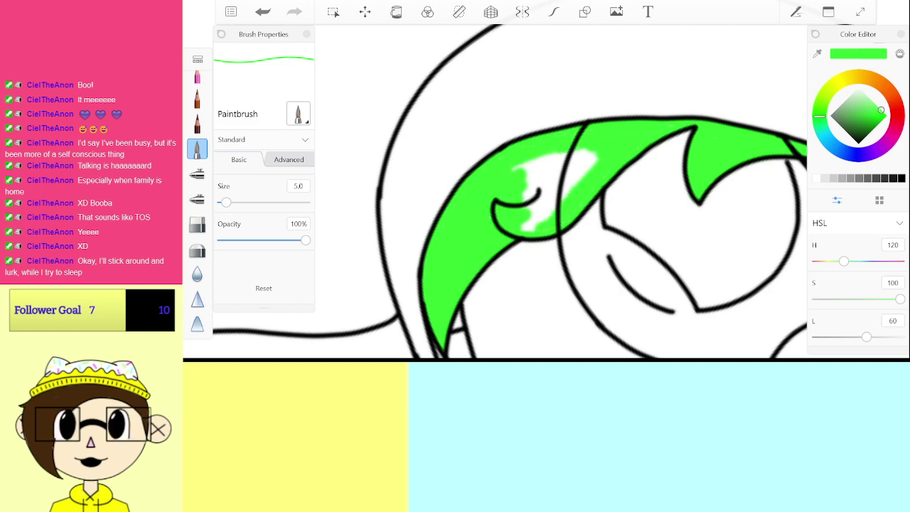
left_click_drag(526, 191, 580, 152)
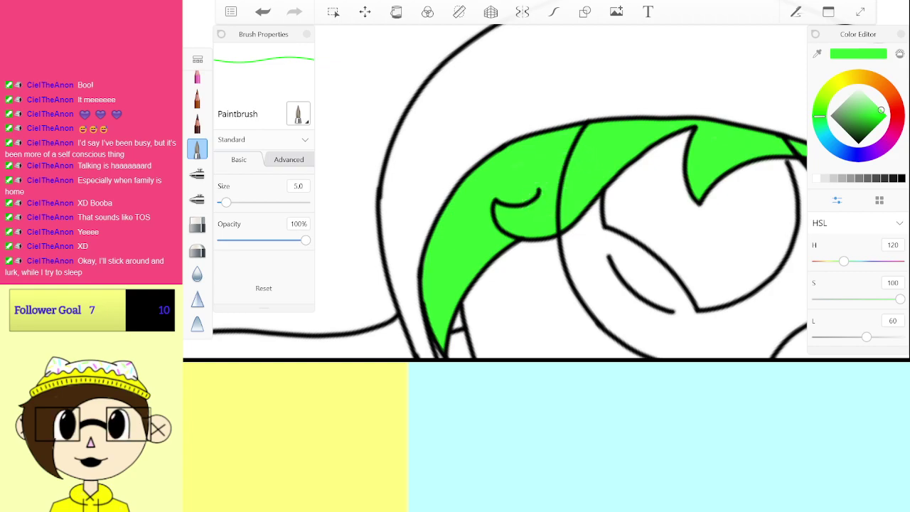
Step: Set the green's lightness to 45 for the cat-eared character's hair
scroll(510, 192, "down", 10)
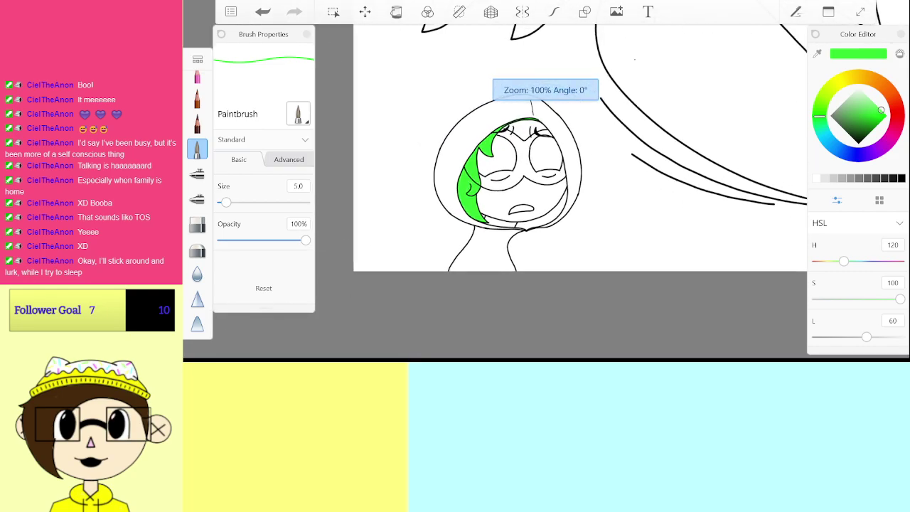
scroll(510, 192, "down", 5)
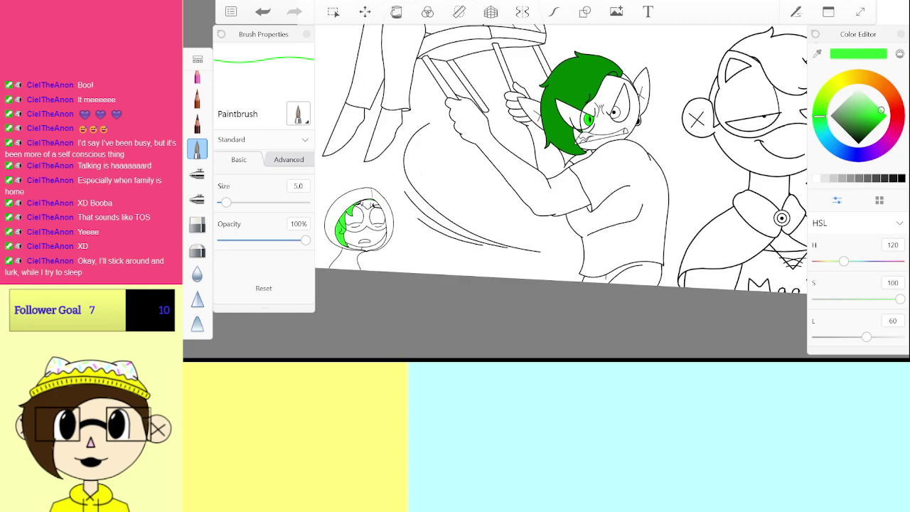
scroll(510, 192, "up", 5)
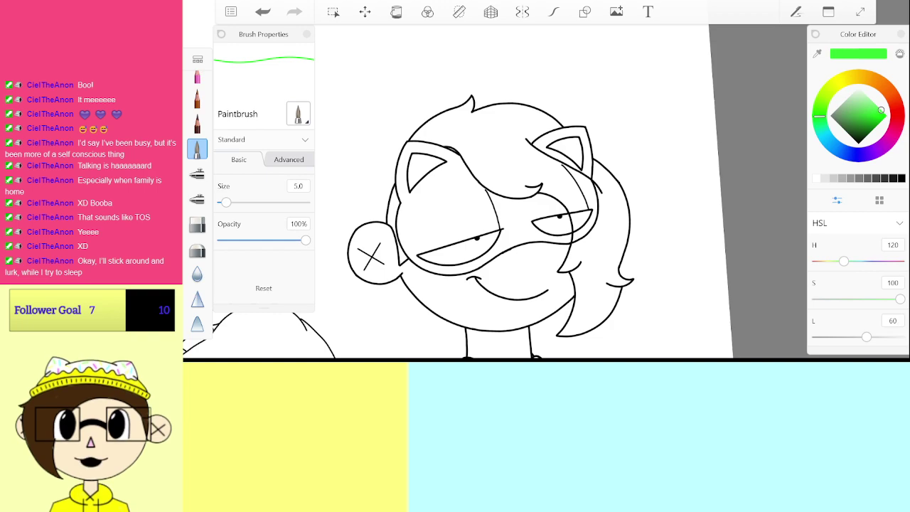
left_click(893, 321)
left_click(766, 252)
left_click(795, 252)
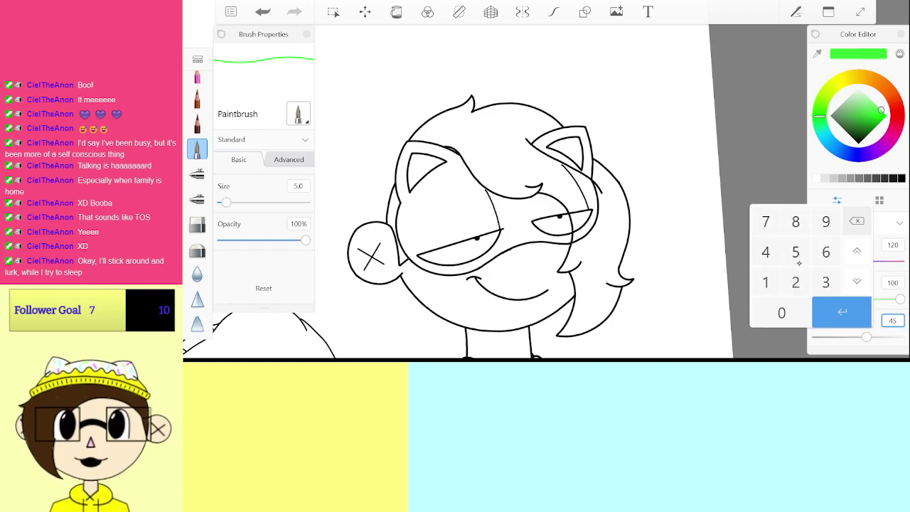
left_click(842, 312)
Step: Paint a green band under the cat-eared character's upper hair outline, from the first cat ear up to the pointed tuft
scroll(510, 192, "up", 5)
scroll(562, 192, "up", 5)
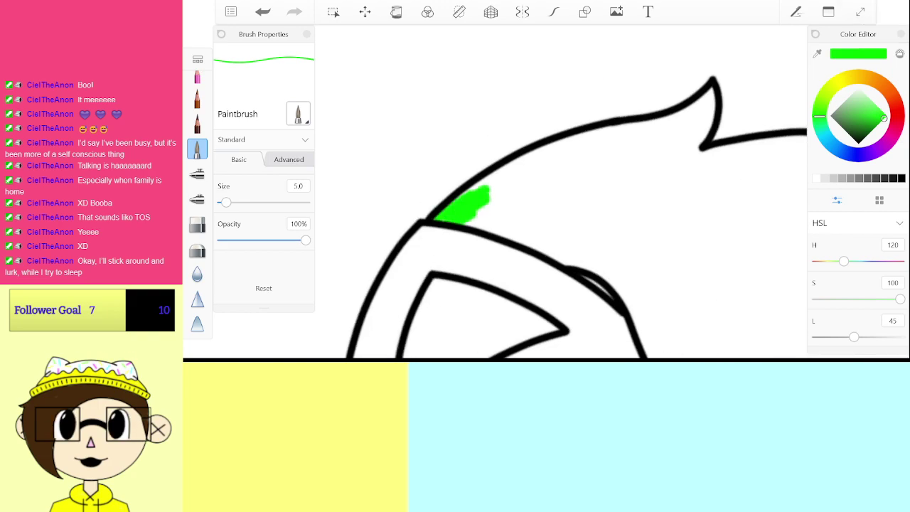
mouse_move(466, 221)
left_mouse_down()
mouse_move(494, 207)
mouse_move(507, 166)
mouse_move(672, 122)
left_mouse_up()
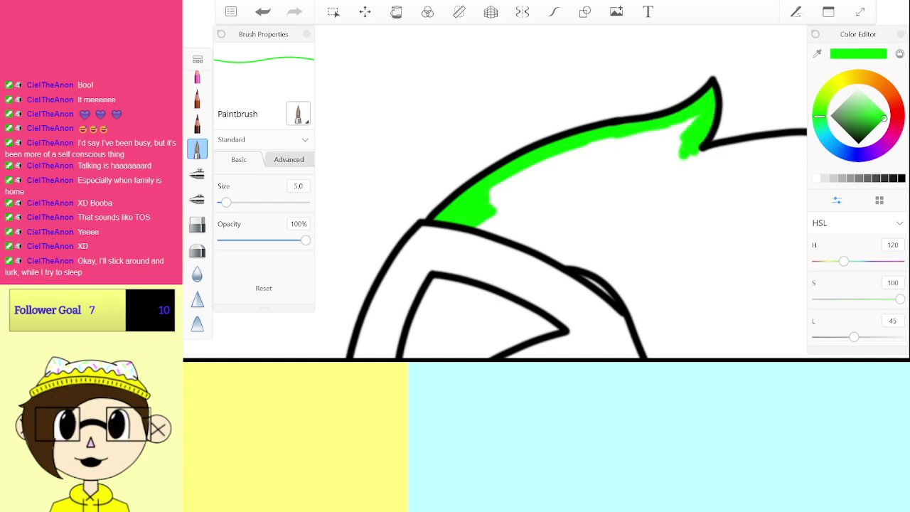
mouse_move(617, 149)
left_mouse_down()
mouse_move(494, 187)
mouse_move(610, 152)
mouse_move(500, 208)
mouse_move(691, 165)
left_mouse_up()
mouse_move(432, 274)
left_mouse_down()
mouse_move(725, 142)
mouse_move(775, 165)
left_mouse_up()
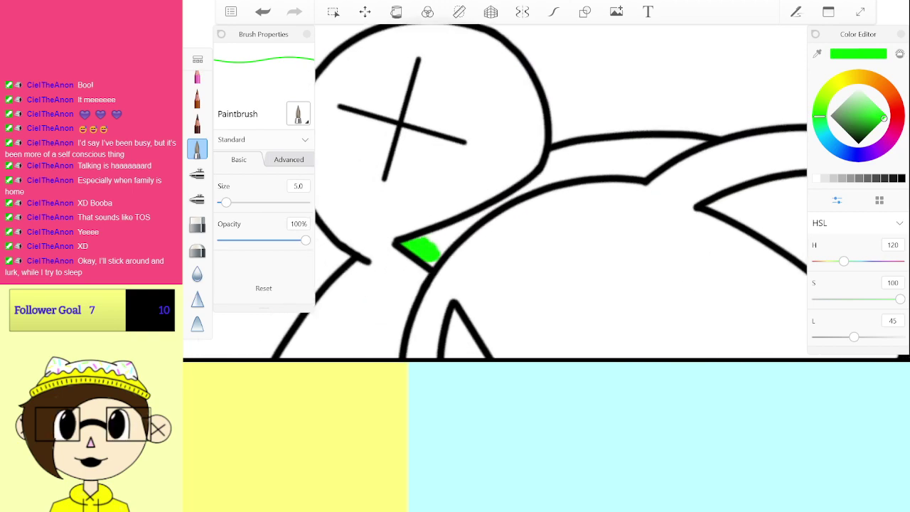
left_click_drag(462, 224, 523, 192)
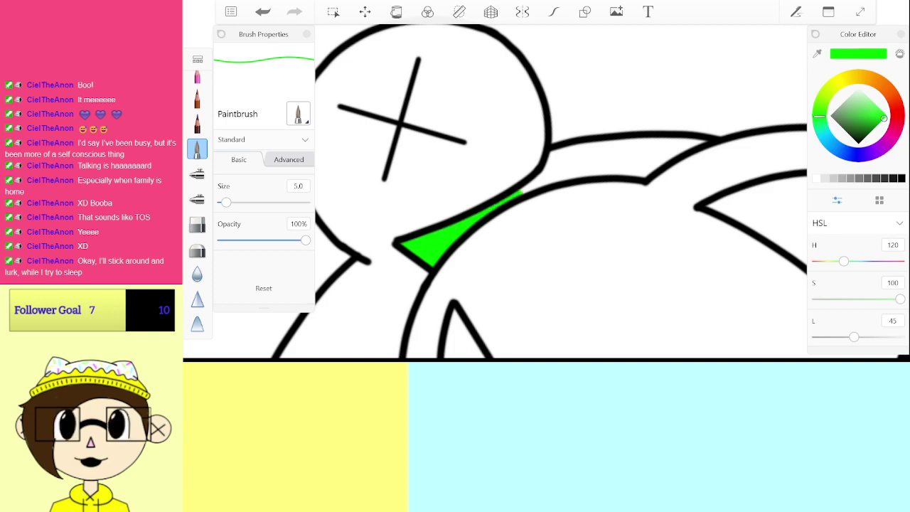
mouse_move(551, 158)
left_mouse_down()
mouse_move(617, 145)
mouse_move(649, 168)
mouse_move(675, 152)
left_mouse_up()
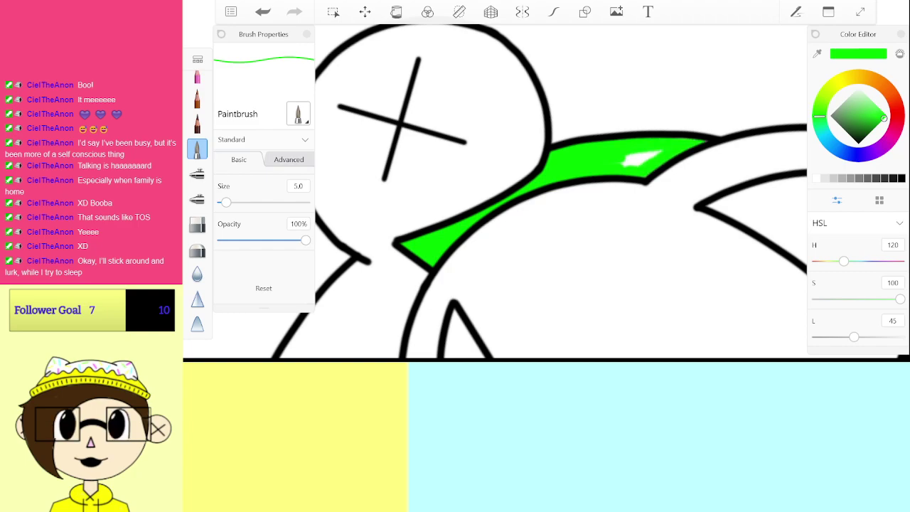
scroll(546, 192, "down", 5)
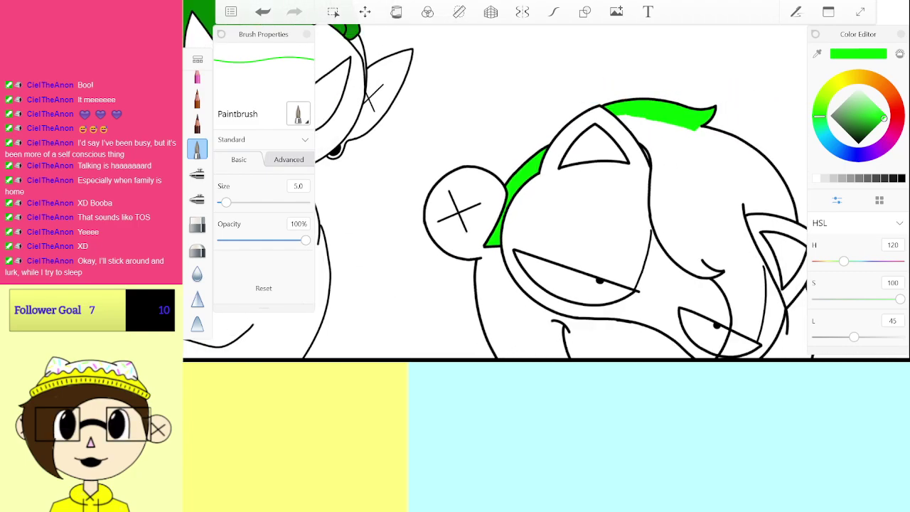
scroll(545, 192, "down", 2)
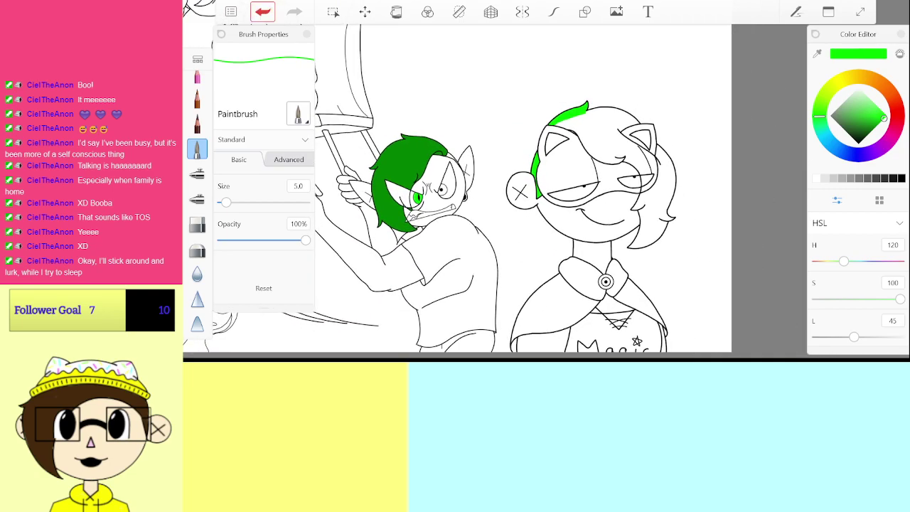
left_click(262, 11)
Step: Fill the hair between the pointed tuft and the first cat ear with green, following the ear's outline
scroll(545, 192, "up", 5)
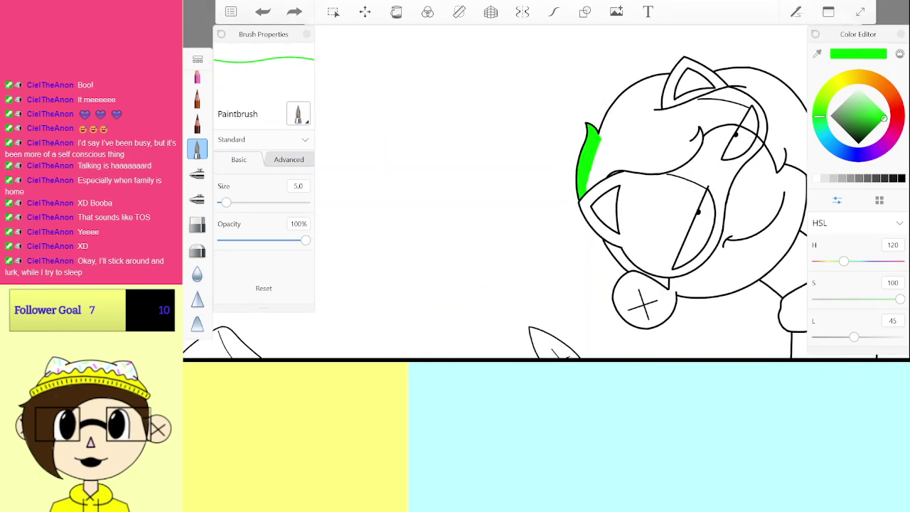
scroll(546, 192, "up", 10)
mouse_move(469, 293)
left_mouse_down()
mouse_move(629, 145)
mouse_move(612, 157)
left_mouse_up()
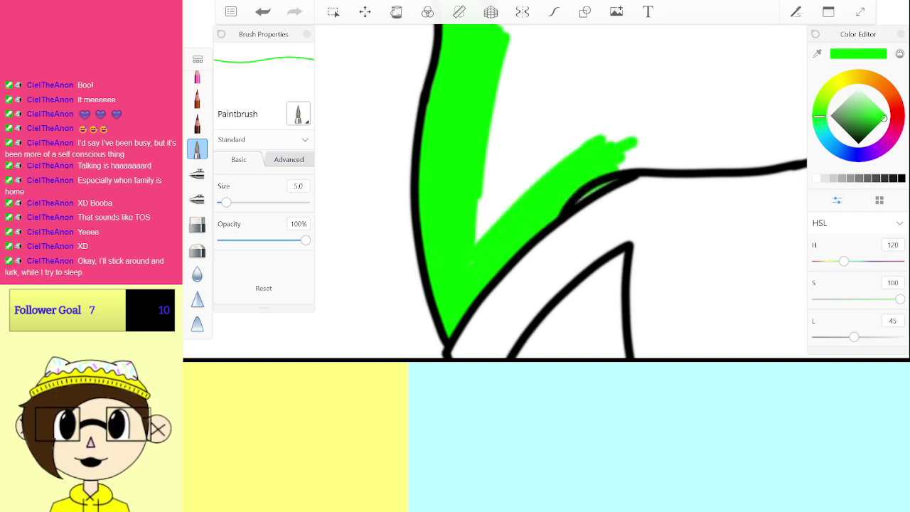
left_click_drag(478, 227, 598, 125)
left_click_drag(495, 199, 579, 105)
left_click_drag(480, 213, 569, 92)
left_click_drag(519, 150, 565, 71)
left_click_drag(491, 164, 551, 60)
left_click_drag(494, 139, 519, 54)
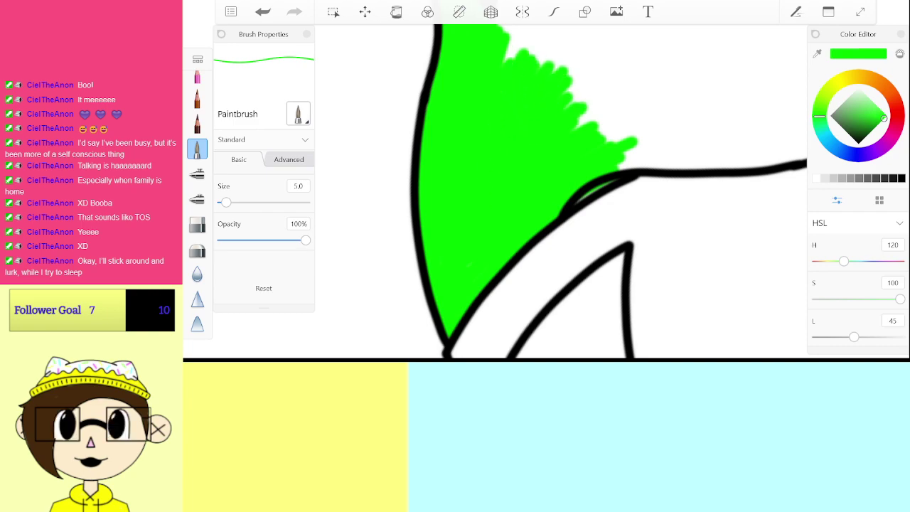
Step: Set the brush size to 10 and extend the green from the tuft's base into the crown of the hair
scroll(562, 192, "down", 5)
scroll(562, 192, "up", 3)
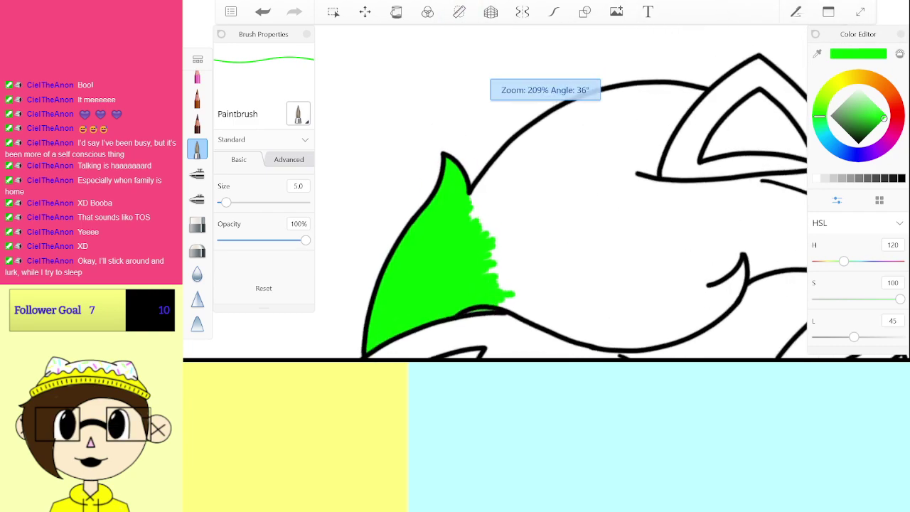
scroll(561, 192, "down", 1)
left_click(298, 186)
type("10")
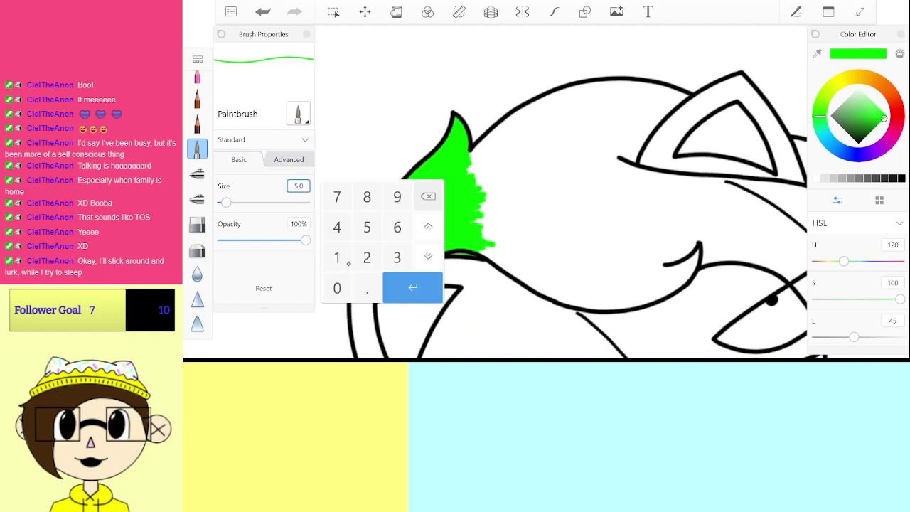
left_click(434, 272)
left_click_drag(473, 169, 531, 137)
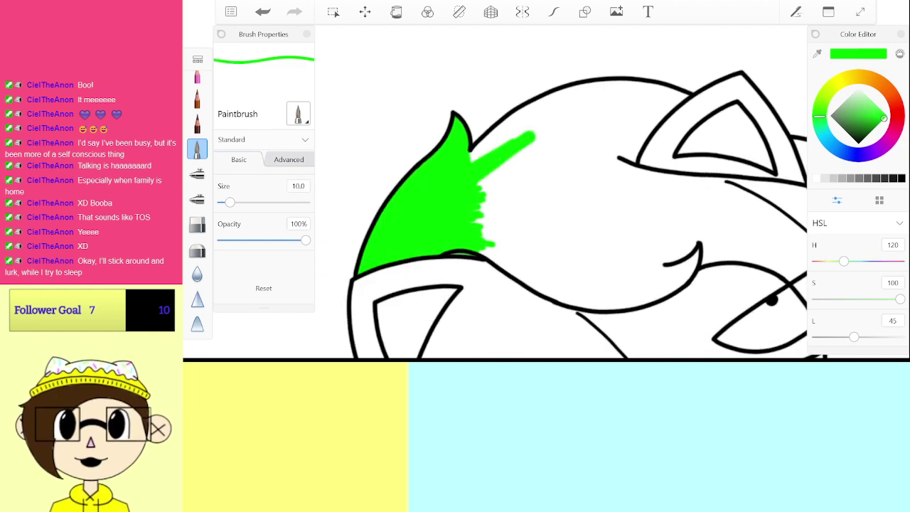
Step: Fill the cat-eared character's crown and fringe with green at brush size 20, continuing beneath the second cat ear
left_click(298, 185)
type("2")
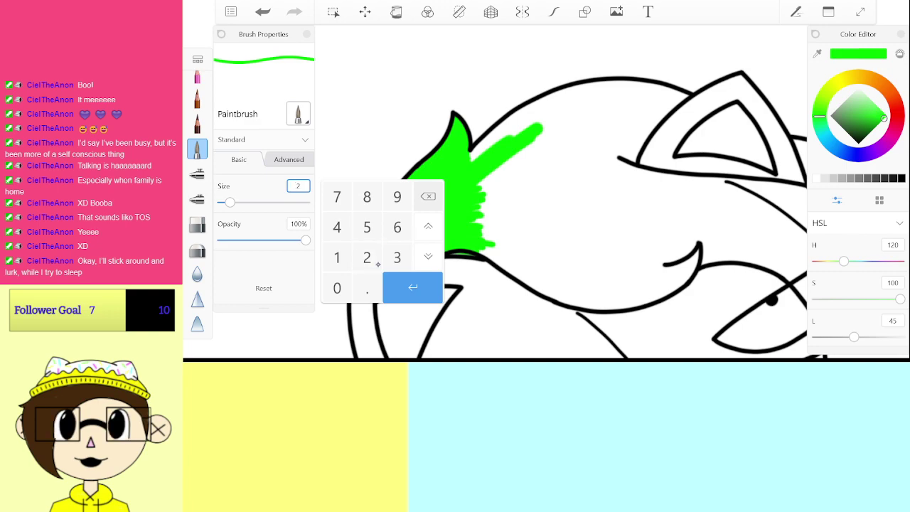
type("0")
left_click(412, 287)
left_click_drag(529, 170, 491, 212)
mouse_move(551, 138)
left_mouse_down()
mouse_move(561, 114)
mouse_move(647, 98)
mouse_move(574, 200)
mouse_move(580, 188)
mouse_move(531, 188)
mouse_move(472, 234)
mouse_move(484, 174)
mouse_move(510, 150)
mouse_move(558, 127)
mouse_move(636, 114)
mouse_move(662, 132)
mouse_move(515, 199)
mouse_move(601, 192)
mouse_move(536, 234)
mouse_move(515, 263)
mouse_move(551, 270)
mouse_move(593, 259)
left_mouse_up()
left_click_drag(458, 262, 636, 139)
scroll(505, 171, "down", 5)
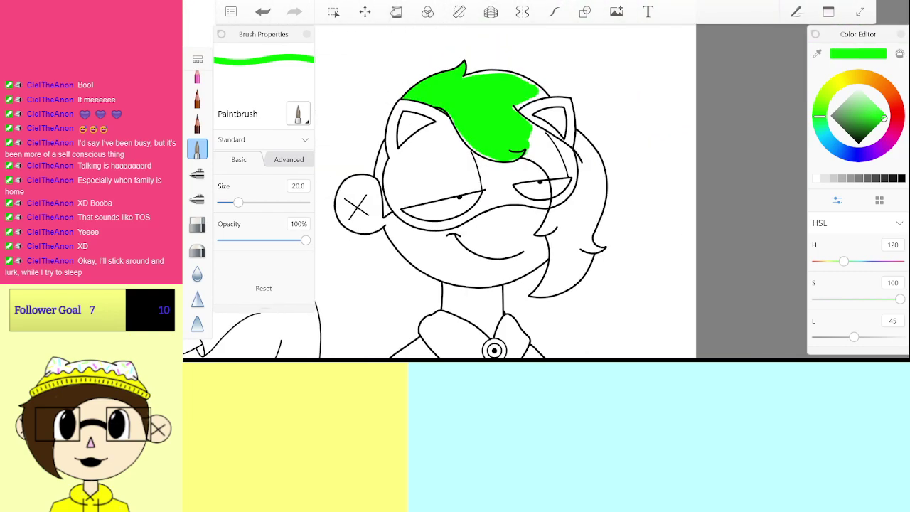
scroll(498, 185, "up", 5)
mouse_move(508, 236)
left_mouse_down()
mouse_move(635, 155)
mouse_move(543, 240)
left_mouse_up()
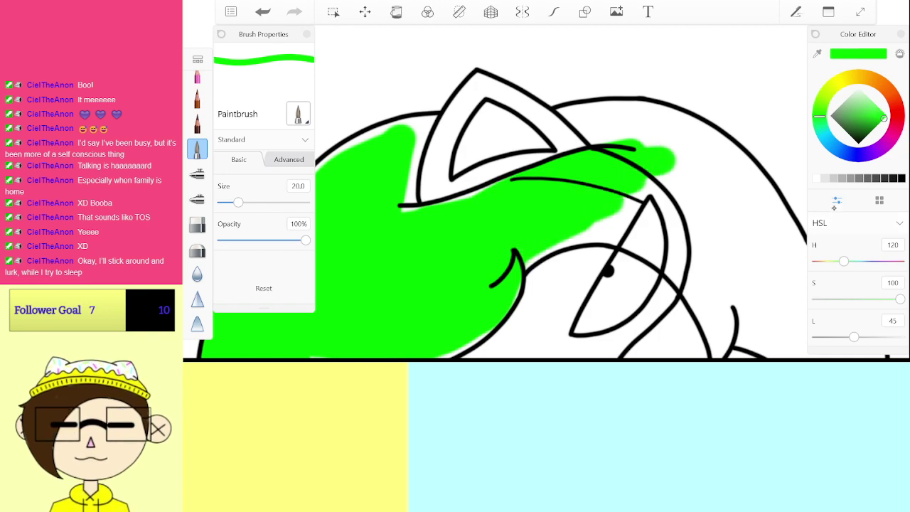
Step: On the line art layer, erase the curved outline crossing the green hair beside the second cat ear with the size 3 Hard Eraser
left_click(837, 201)
left_click(881, 286)
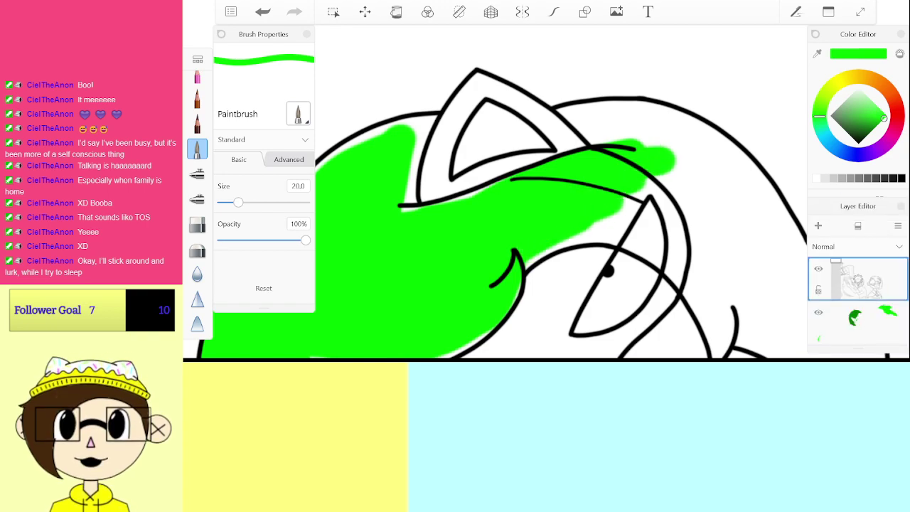
left_click(196, 225)
scroll(654, 148, "up", 5)
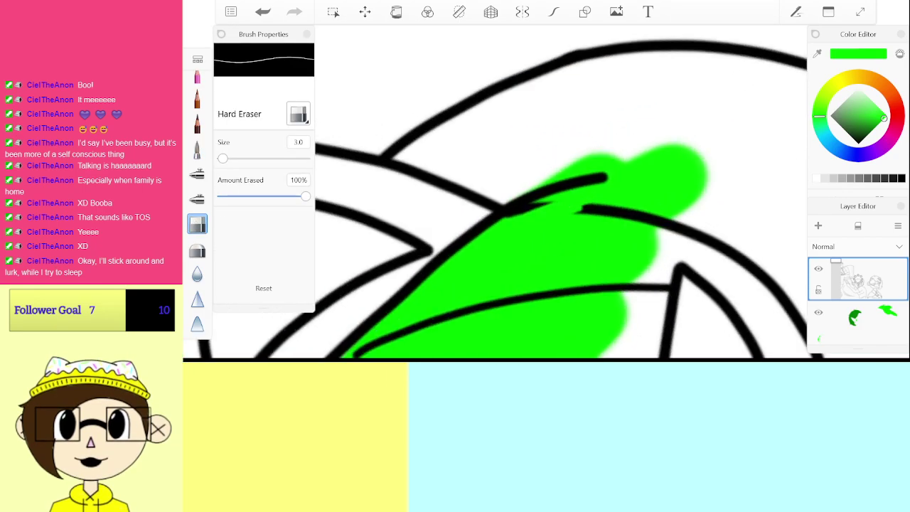
left_click_drag(509, 216, 551, 207)
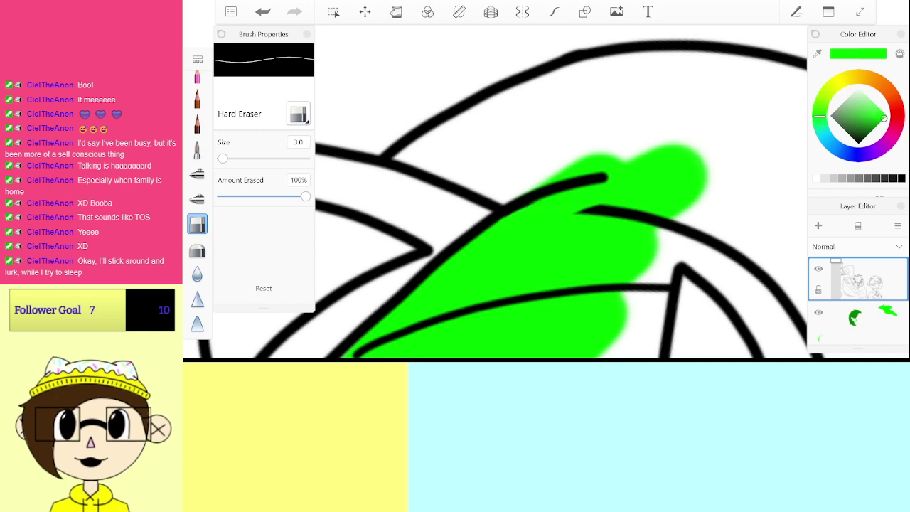
left_click_drag(597, 212, 654, 217)
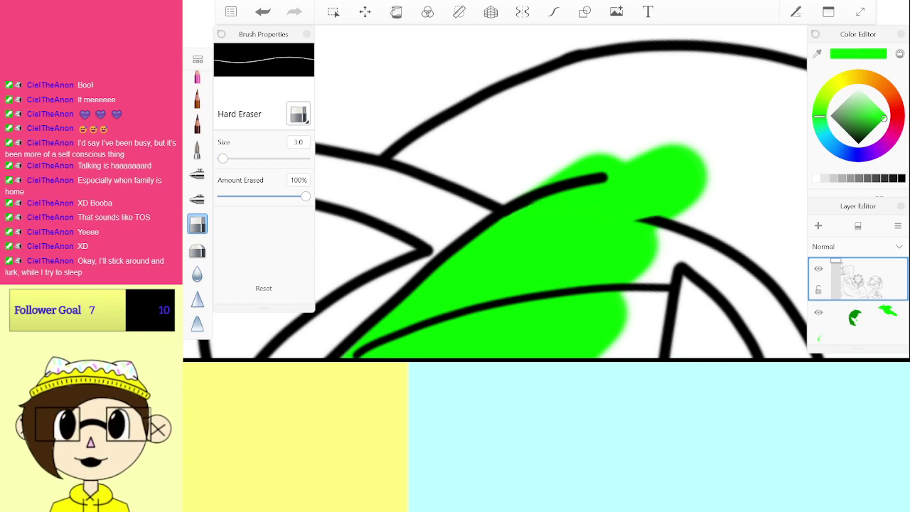
Step: Erase the end of the arc above the smaller eye where it meets the crossing face outline, using the size 3 Hard Eraser
scroll(544, 221, "down", 5)
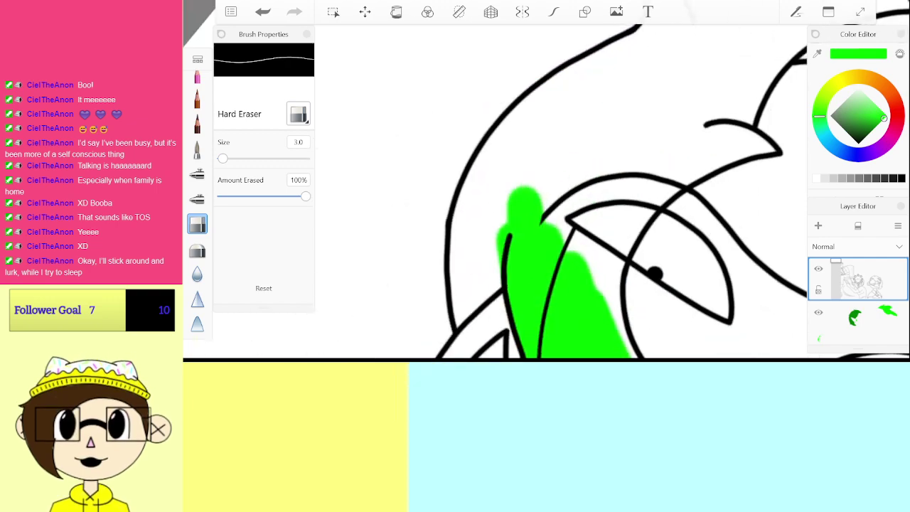
scroll(544, 221, "up", 8)
scroll(545, 221, "up", 2)
left_click_drag(486, 256, 544, 213)
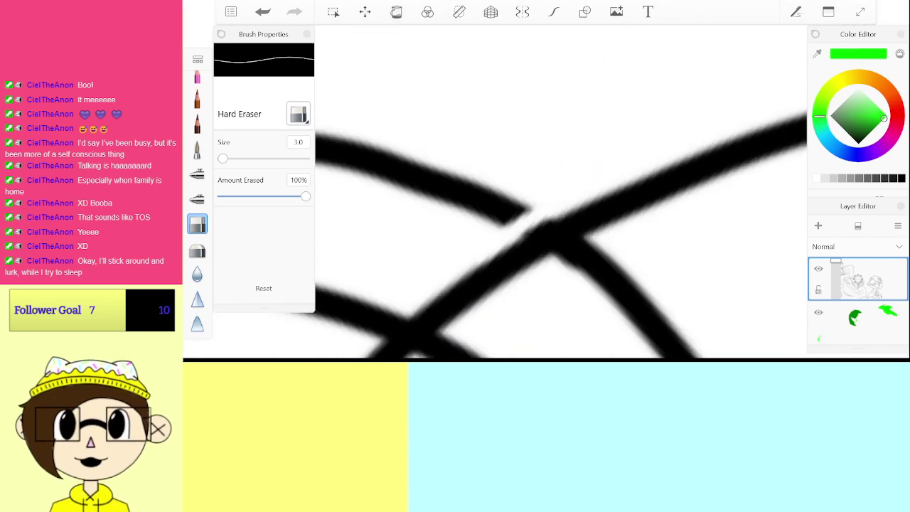
scroll(591, 188, "down", 3)
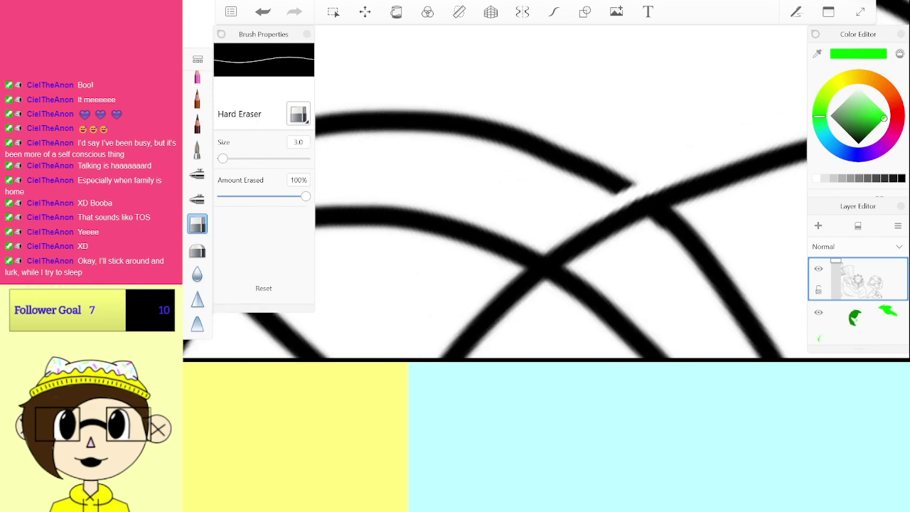
mouse_move(610, 167)
left_mouse_down()
mouse_move(590, 181)
mouse_move(566, 169)
mouse_move(569, 154)
left_mouse_up()
scroll(562, 192, "down", 3)
Step: Set the eraser size to 5 and erase the rest of the arc above the eye back to the green hair
left_click(298, 142)
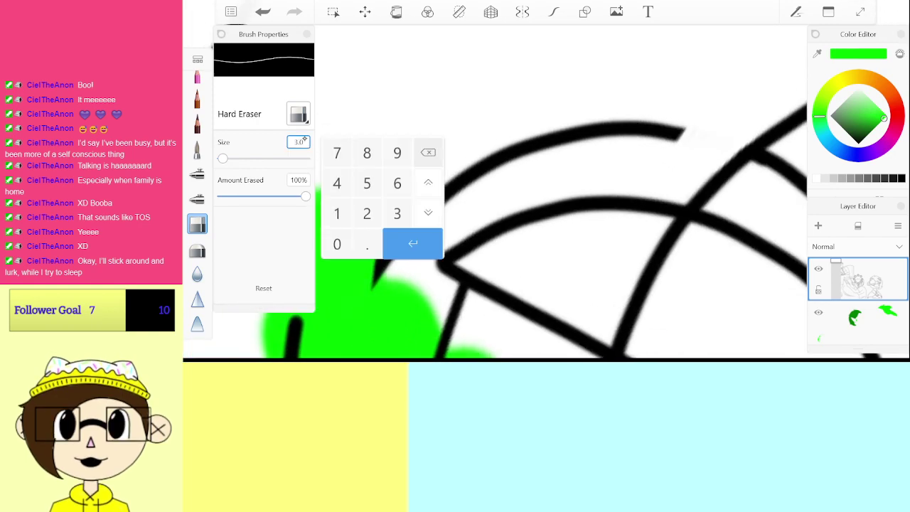
left_click(413, 243)
mouse_move(380, 279)
left_mouse_down()
mouse_move(442, 196)
mouse_move(505, 154)
mouse_move(579, 131)
left_mouse_up()
mouse_move(502, 148)
left_mouse_down()
mouse_move(643, 126)
mouse_move(686, 131)
left_mouse_up()
left_click_drag(533, 152, 680, 140)
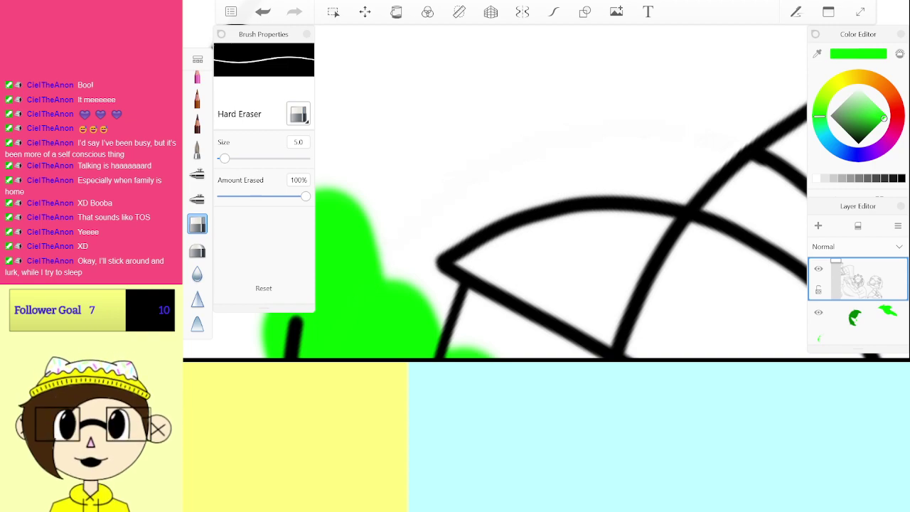
key("space")
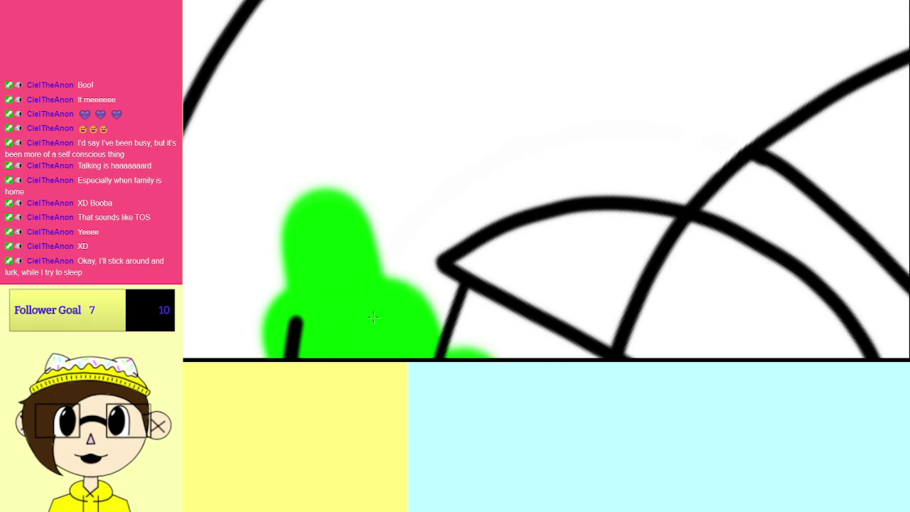
Step: On the colour layer, fill the back hair behind the second cat ear and above the eye with green at Paintbrush size 20
left_click(197, 149)
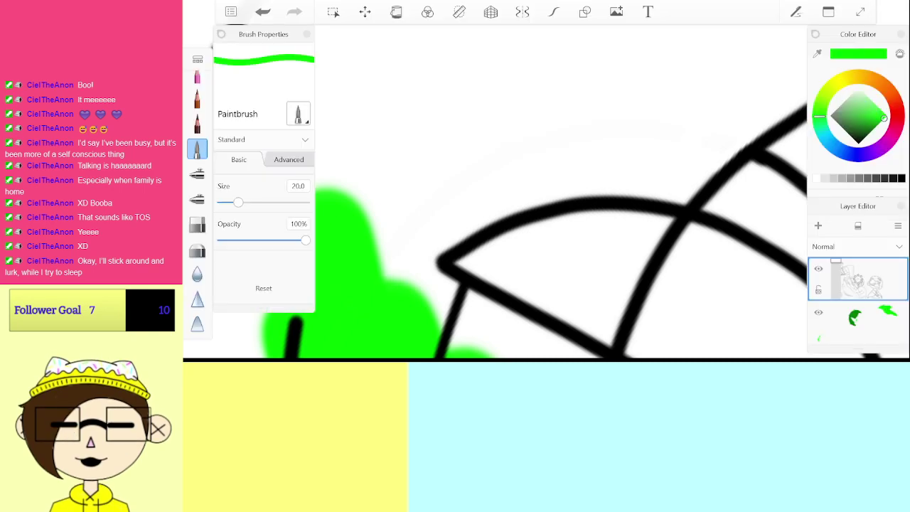
left_click(858, 322)
scroll(546, 192, "down", 5)
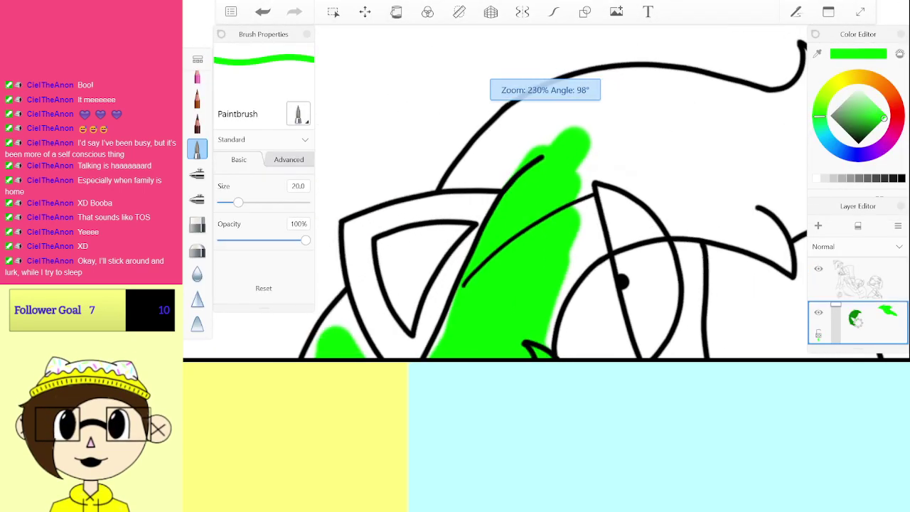
scroll(546, 192, "down", 3)
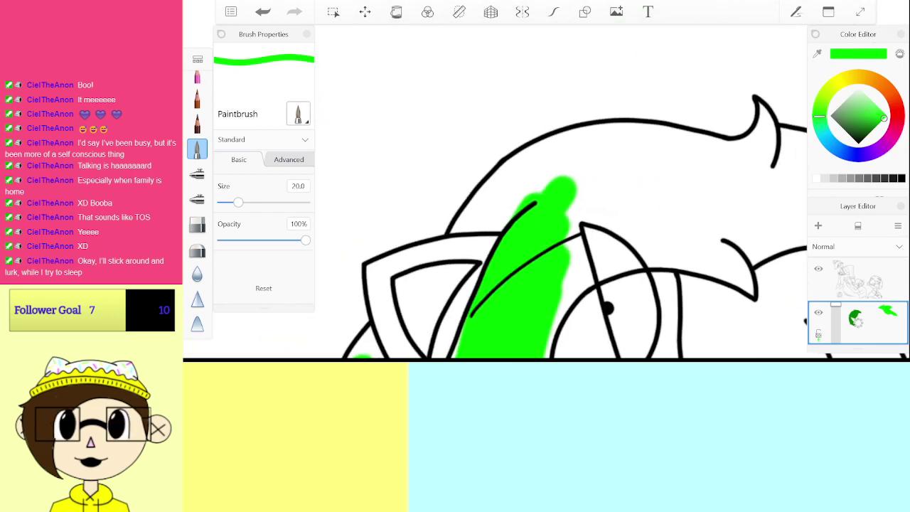
scroll(546, 192, "up", 3)
left_click(500, 213)
mouse_move(500, 214)
left_mouse_down()
mouse_move(450, 243)
mouse_move(534, 159)
mouse_move(710, 147)
mouse_move(668, 200)
mouse_move(586, 222)
left_mouse_up()
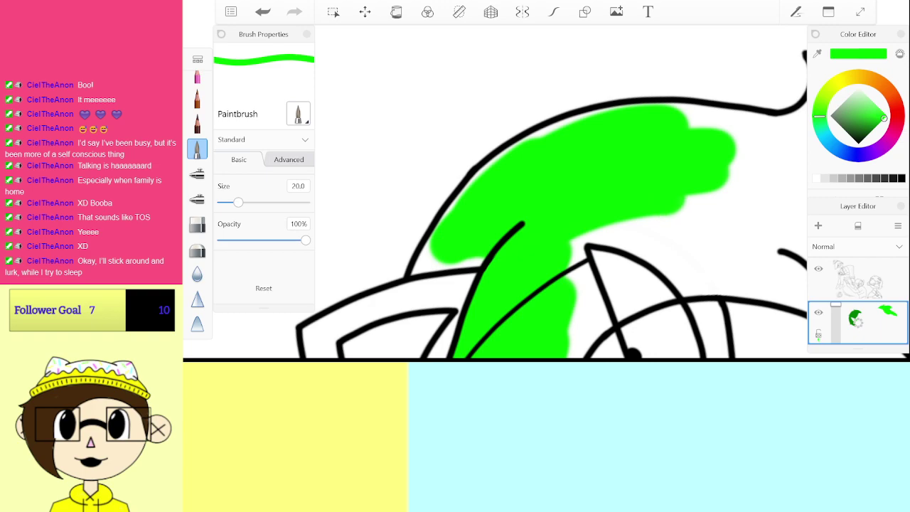
scroll(561, 192, "up", 1)
mouse_move(515, 309)
left_mouse_down()
mouse_move(558, 267)
mouse_move(581, 202)
left_mouse_up()
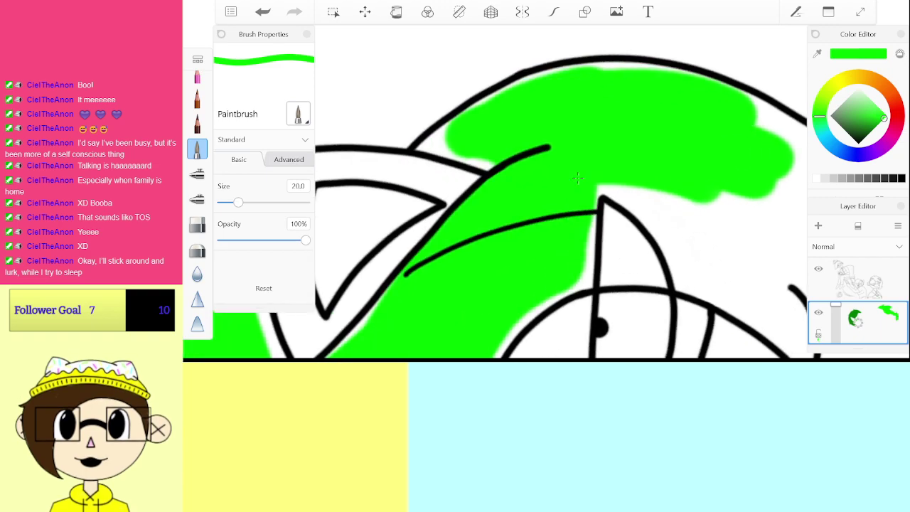
Step: Extend the green down the back hair, past the small outer flick and into the long pointed lower lock
scroll(561, 192, "down", 3)
scroll(561, 191, "up", 1)
mouse_move(502, 306)
left_mouse_down()
mouse_move(586, 236)
mouse_move(631, 216)
mouse_move(573, 212)
mouse_move(606, 174)
mouse_move(554, 149)
mouse_move(491, 179)
left_mouse_up()
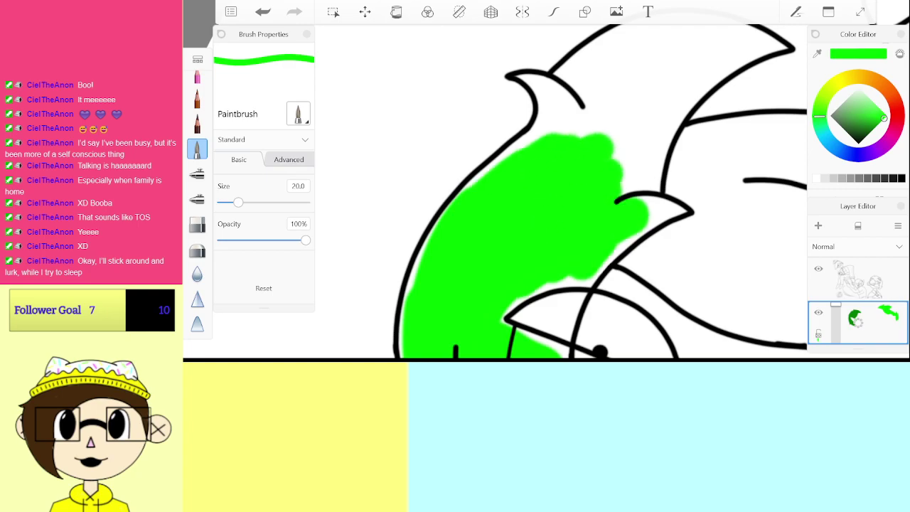
scroll(561, 192, "down", 3)
scroll(562, 192, "up", 5)
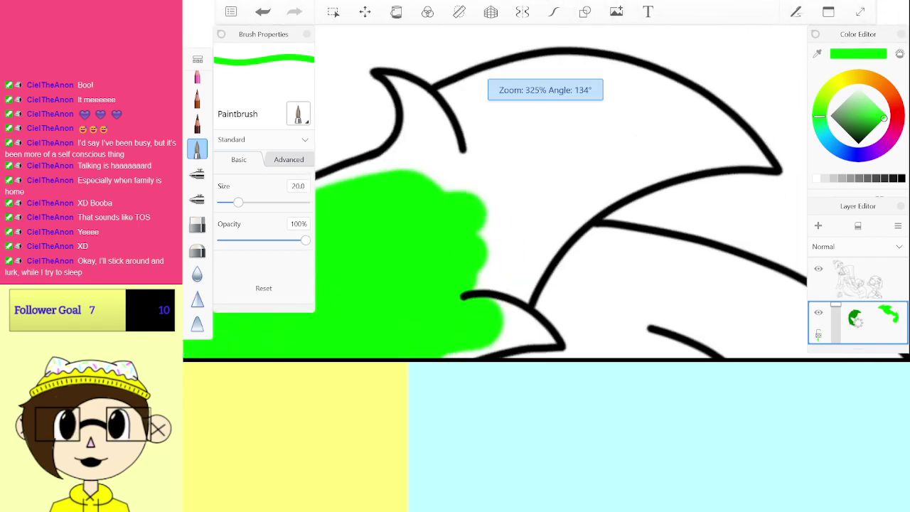
mouse_move(498, 320)
left_mouse_down()
mouse_move(523, 256)
mouse_move(562, 199)
mouse_move(668, 143)
mouse_move(726, 135)
mouse_move(540, 64)
mouse_move(427, 135)
mouse_move(455, 171)
mouse_move(590, 128)
mouse_move(551, 191)
left_mouse_up()
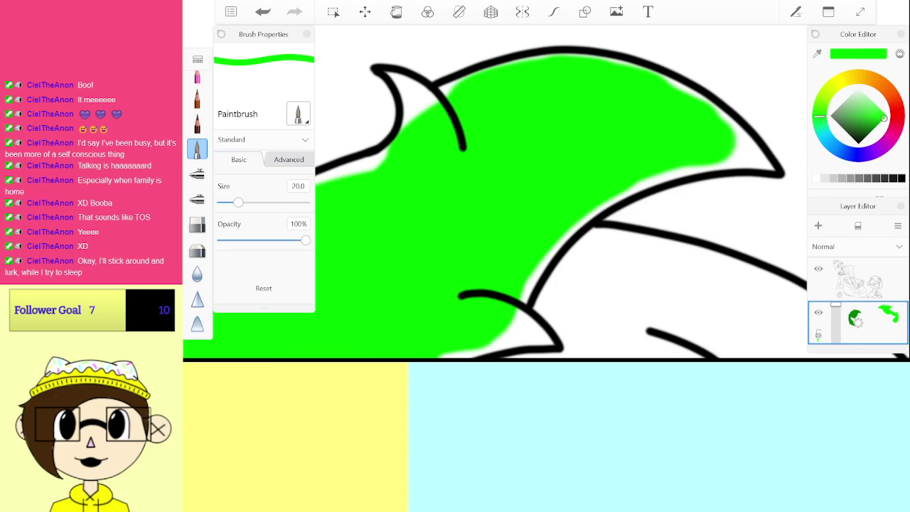
Step: Set the brush size to 5 and fill the white gap beneath the crown outline from the pointed tuft towards the second cat ear
scroll(498, 192, "down", 5)
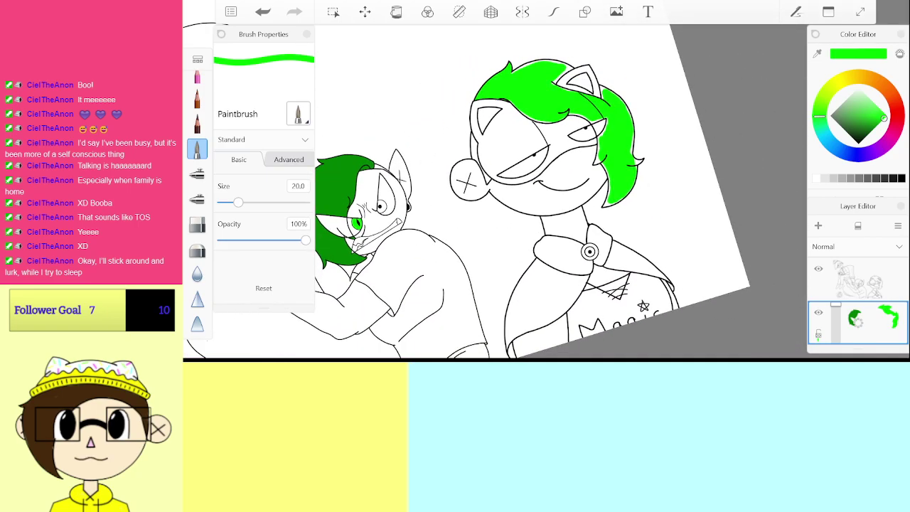
left_click(295, 187)
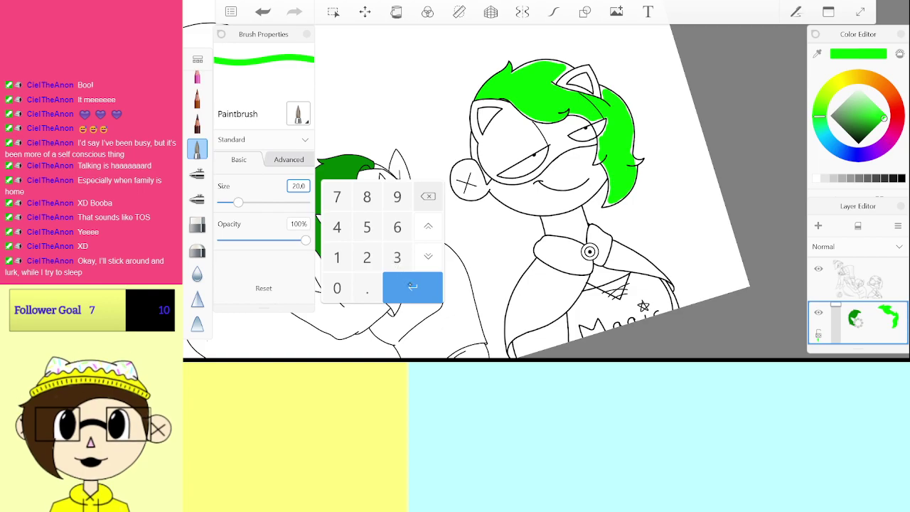
left_click(412, 287)
scroll(539, 114, "up", 5)
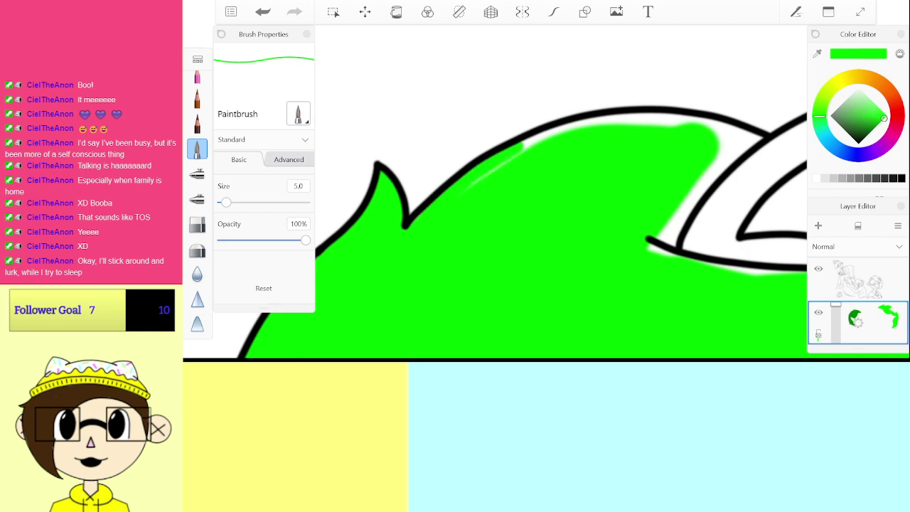
left_click_drag(573, 125, 694, 120)
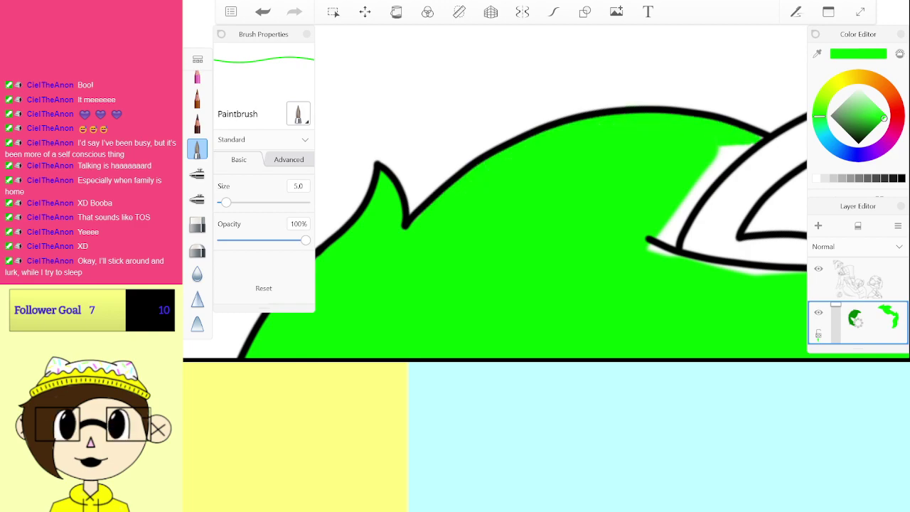
Step: Fill the white slivers around the second cat ear's edges with green, including the hair corner behind the ear
scroll(668, 199, "up", 5)
mouse_move(486, 265)
left_mouse_down()
mouse_move(469, 290)
mouse_move(552, 218)
mouse_move(654, 174)
mouse_move(746, 162)
left_mouse_up()
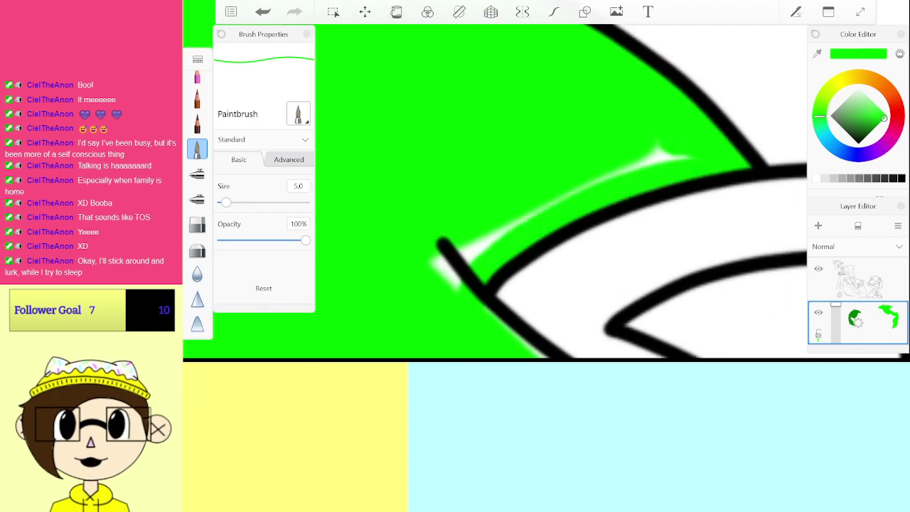
left_click_drag(691, 160, 472, 258)
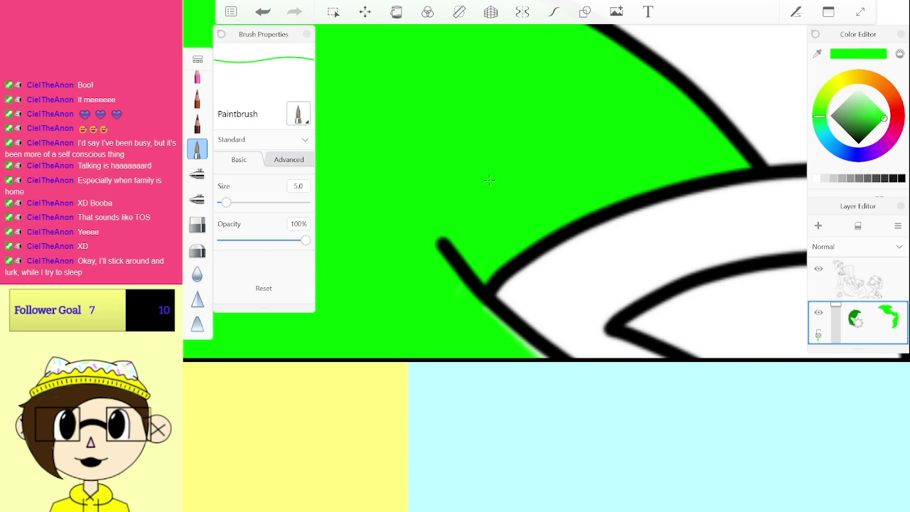
mouse_move(442, 243)
left_mouse_down()
mouse_move(557, 133)
mouse_move(674, 101)
mouse_move(686, 109)
left_mouse_up()
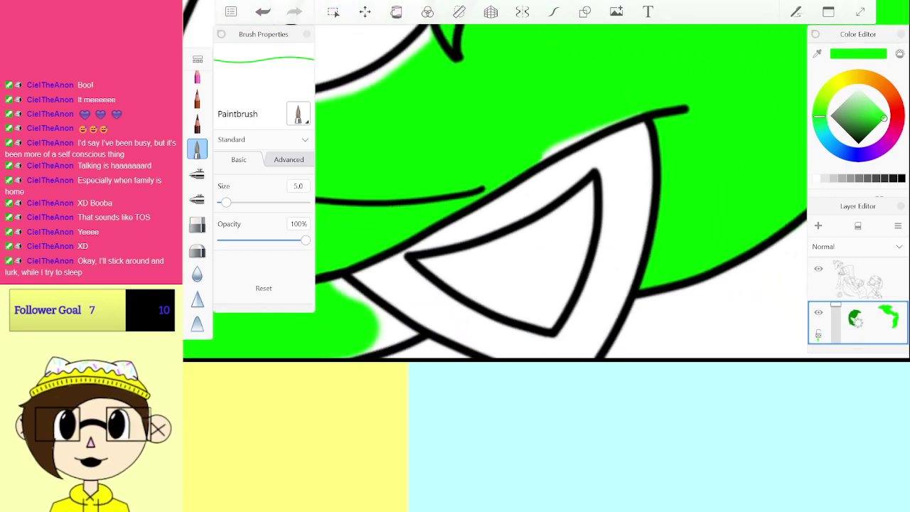
mouse_move(345, 274)
left_mouse_down()
mouse_move(483, 197)
mouse_move(416, 209)
mouse_move(466, 218)
mouse_move(491, 191)
mouse_move(569, 165)
mouse_move(551, 284)
left_mouse_up()
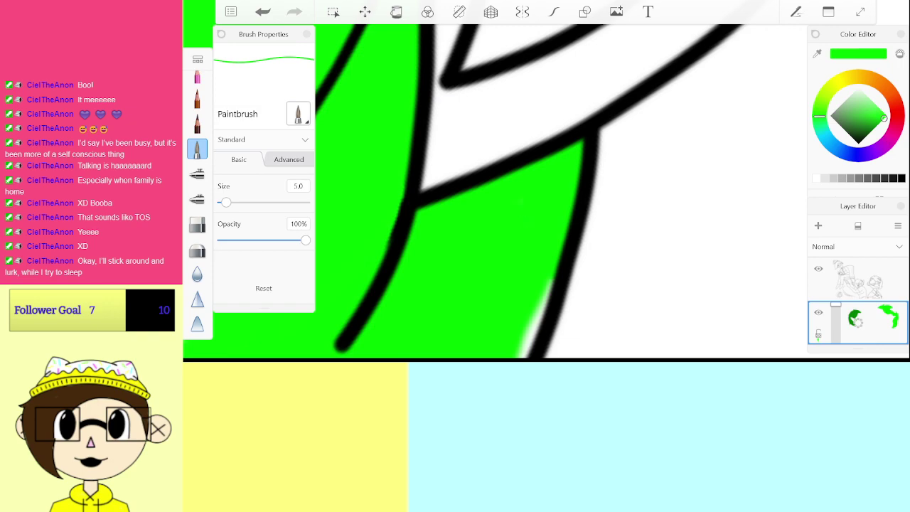
Step: Fill the small outer flick on the back hair with green up to its outlines
scroll(495, 192, "down", 8)
scroll(495, 192, "up", 3)
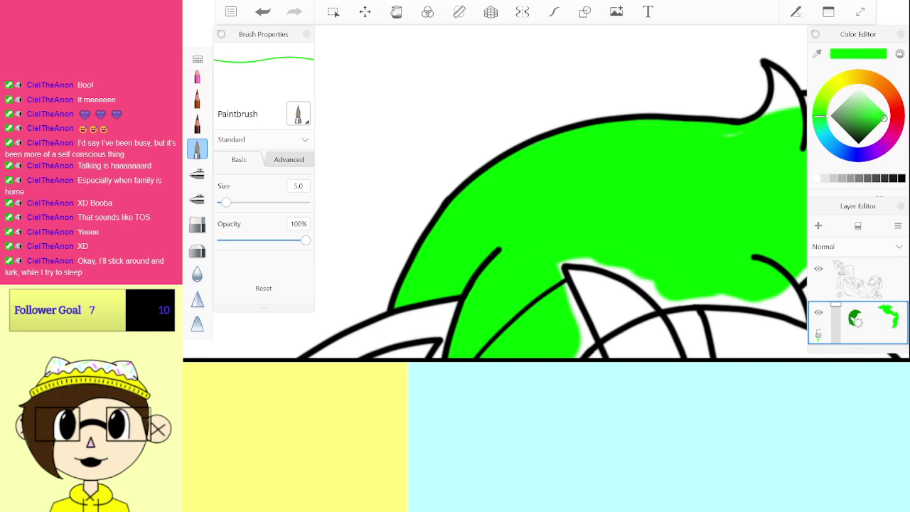
scroll(495, 192, "up", 2)
scroll(495, 192, "up", 6)
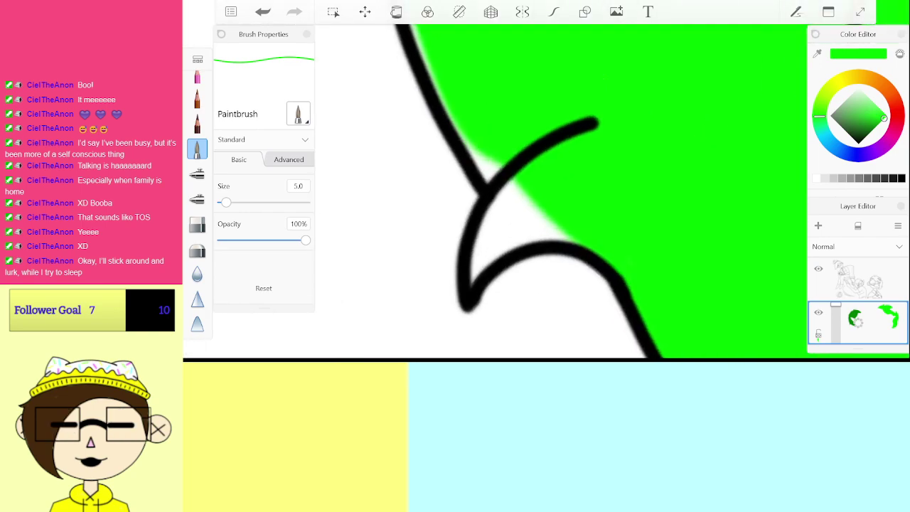
mouse_move(475, 270)
left_mouse_down()
mouse_move(473, 283)
mouse_move(582, 243)
mouse_move(508, 191)
mouse_move(527, 202)
left_mouse_up()
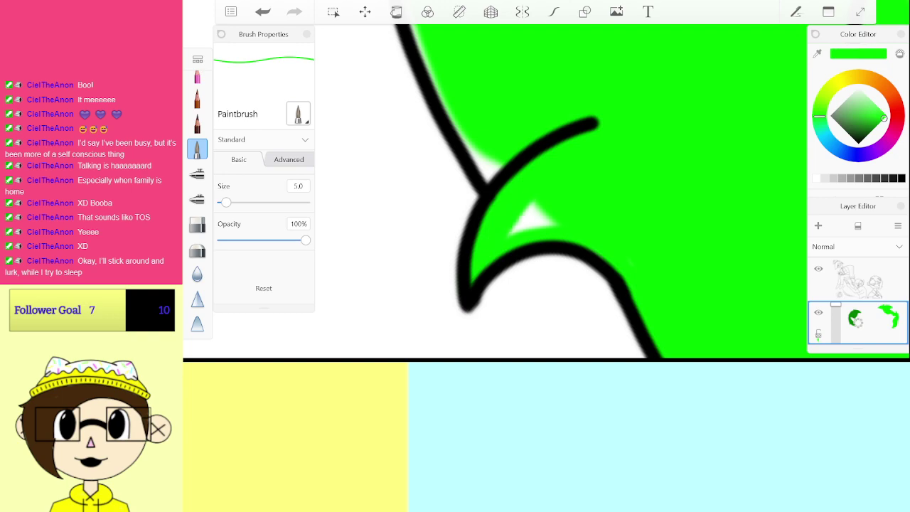
scroll(495, 206, "down", 2)
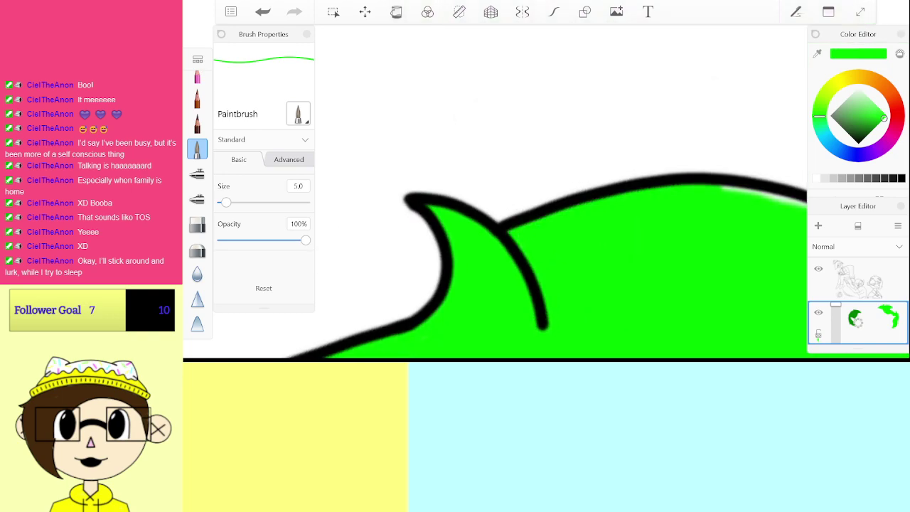
Step: Fill the long lower lock with green to its pointed tip and along both of its edges
left_click_drag(722, 188, 461, 228)
mouse_move(549, 150)
left_mouse_down()
mouse_move(620, 114)
mouse_move(751, 94)
mouse_move(696, 151)
left_mouse_up()
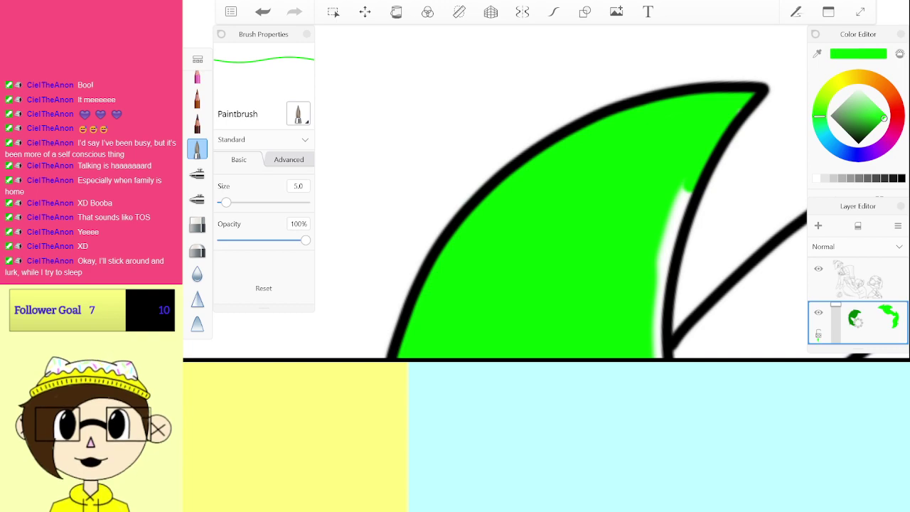
mouse_move(670, 346)
left_mouse_down()
mouse_move(585, 187)
mouse_move(598, 196)
left_mouse_up()
mouse_move(475, 284)
left_mouse_down()
mouse_move(521, 231)
mouse_move(578, 191)
mouse_move(679, 146)
mouse_move(751, 140)
left_mouse_up()
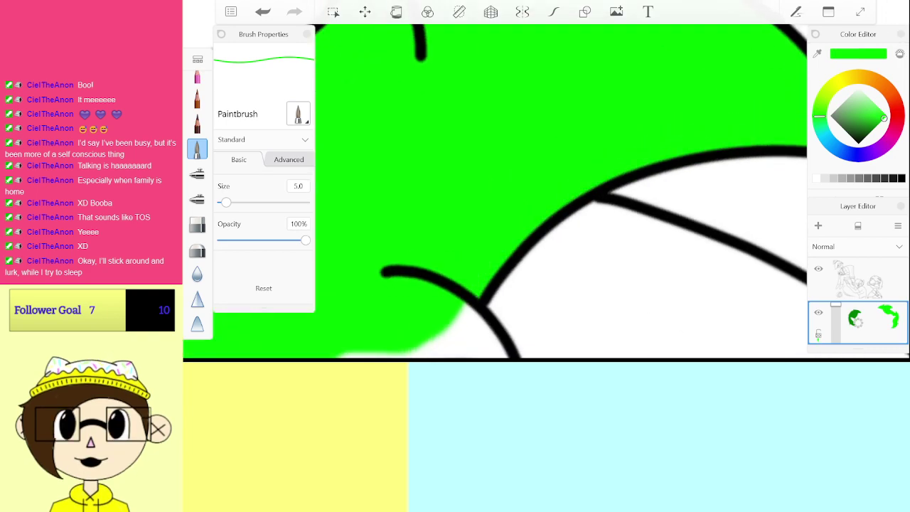
Step: Fill the small inner hair spike beside the cheek with green and start on the gap along its lower edge
scroll(539, 249, "down", 3)
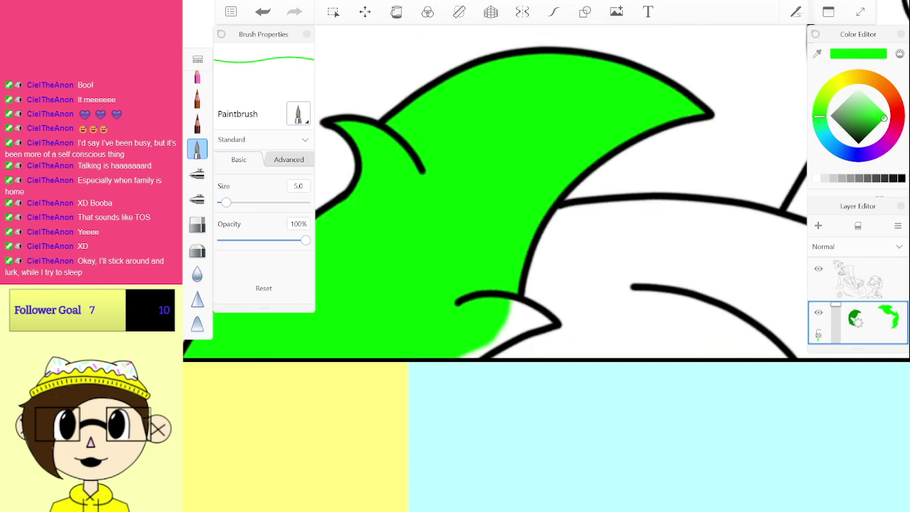
scroll(559, 192, "up", 4)
mouse_move(488, 122)
left_mouse_down()
mouse_move(527, 108)
mouse_move(567, 96)
mouse_move(529, 142)
mouse_move(507, 292)
left_mouse_up()
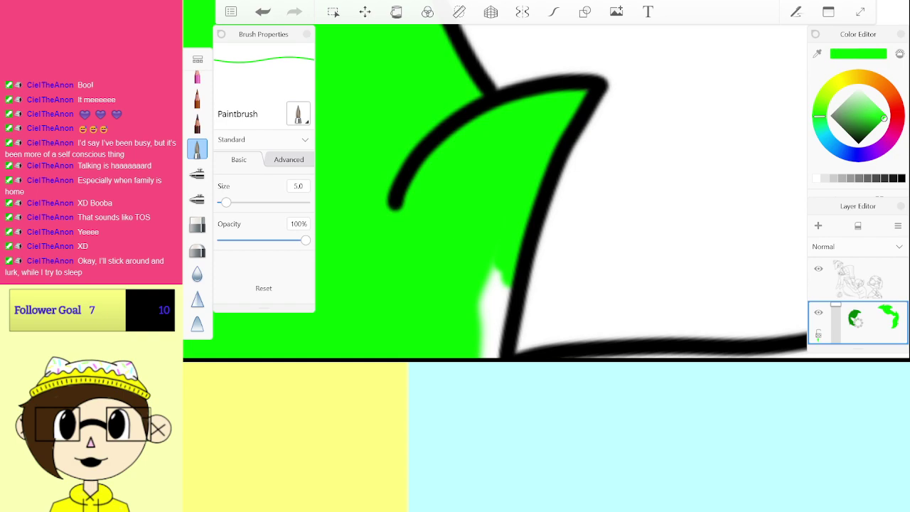
scroll(509, 213, "down", 1)
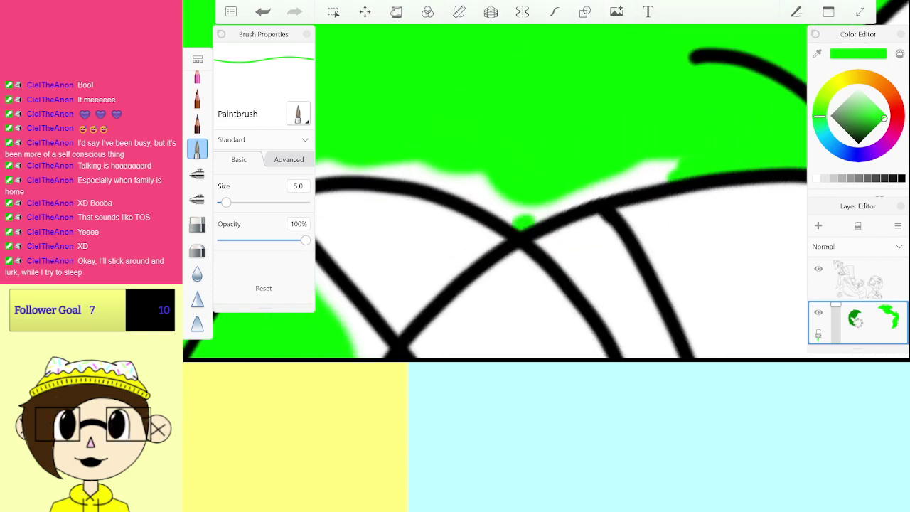
Step: Fill the white gaps between the back hair and the face outline and along the smaller eye's curved upper edge
left_click_drag(526, 222, 672, 163)
left_click_drag(519, 240, 689, 185)
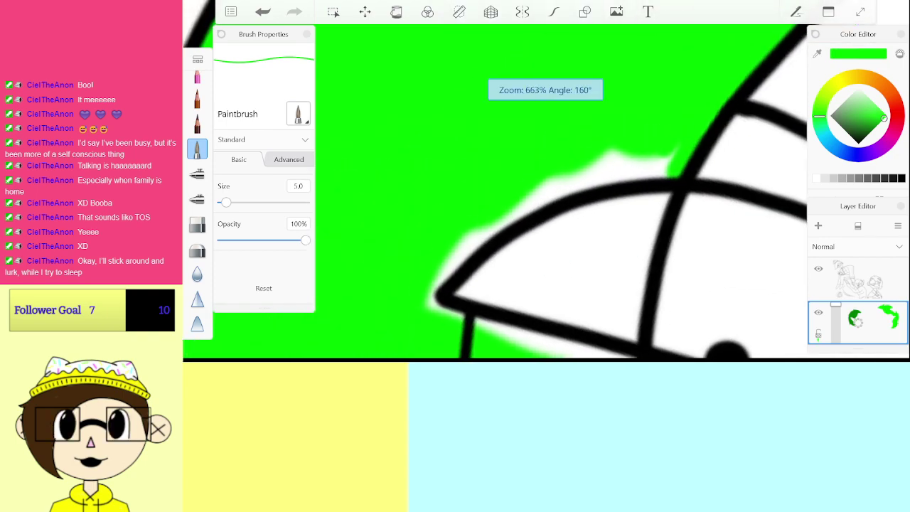
mouse_move(433, 301)
left_mouse_down()
mouse_move(496, 229)
mouse_move(551, 186)
mouse_move(676, 153)
left_mouse_up()
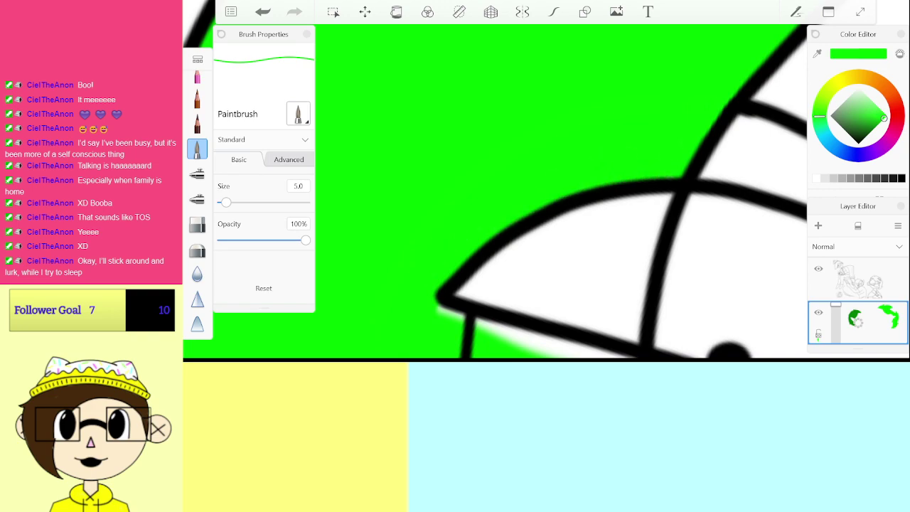
left_click_drag(441, 295, 684, 216)
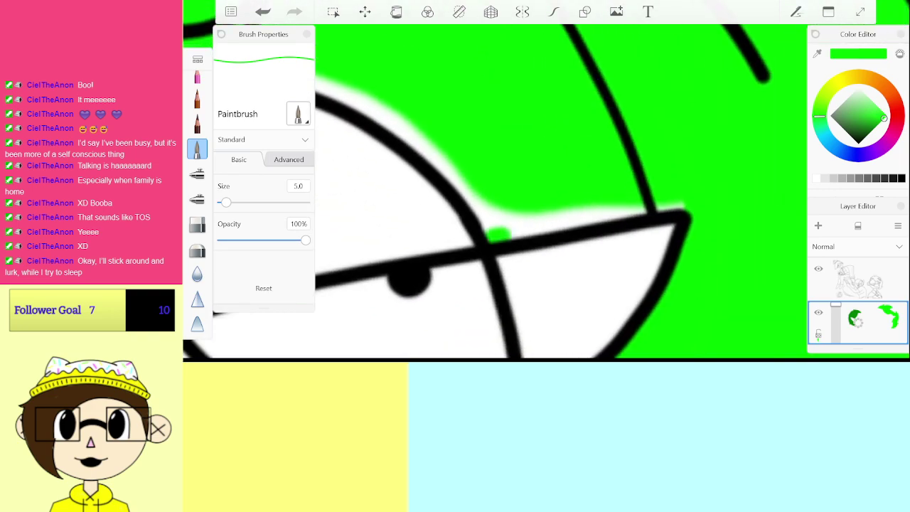
Step: Fill the remaining gaps with green along the smaller eye's straight lid and the adjoining curved outline beside the fringe
left_click_drag(501, 235, 679, 207)
left_click_drag(487, 249, 714, 153)
mouse_move(428, 243)
left_mouse_down()
mouse_move(504, 177)
mouse_move(604, 142)
mouse_move(697, 128)
left_mouse_up()
left_click_drag(721, 84, 743, 37)
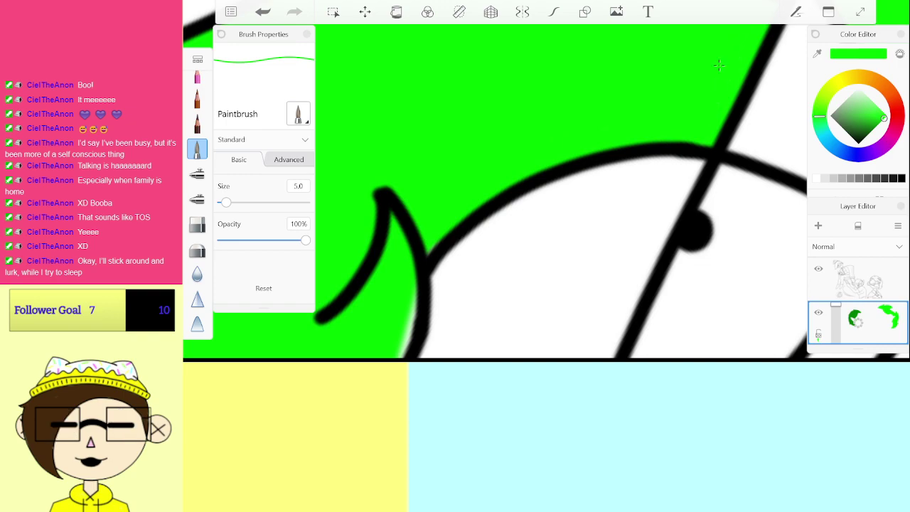
Step: Fill the inner triangle of the cat ear above the larger eye with green, leaving only its fringe-side edge
scroll(541, 213, "down", 3)
scroll(541, 213, "down", 5)
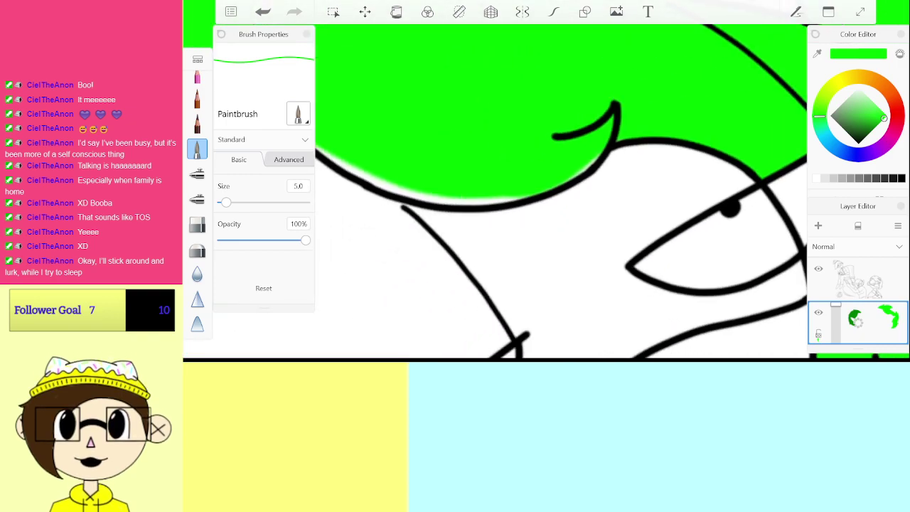
scroll(541, 213, "up", 4)
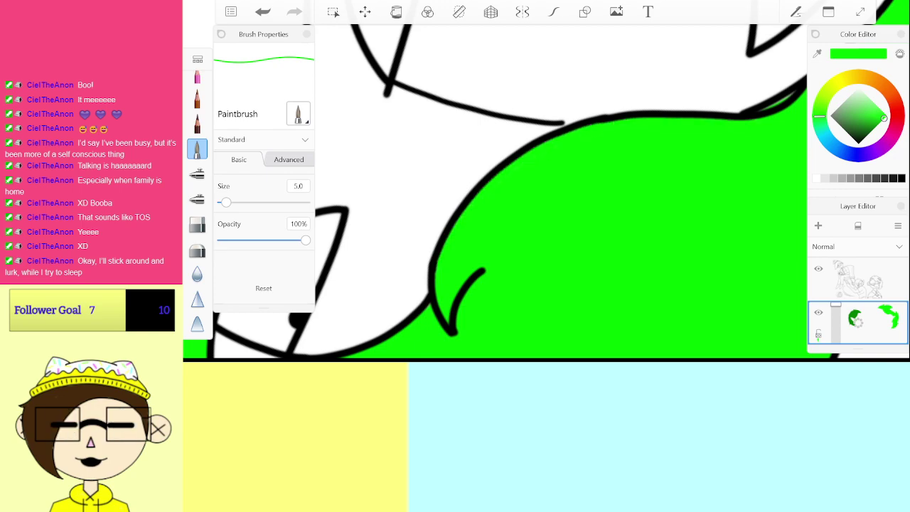
scroll(541, 213, "down", 6)
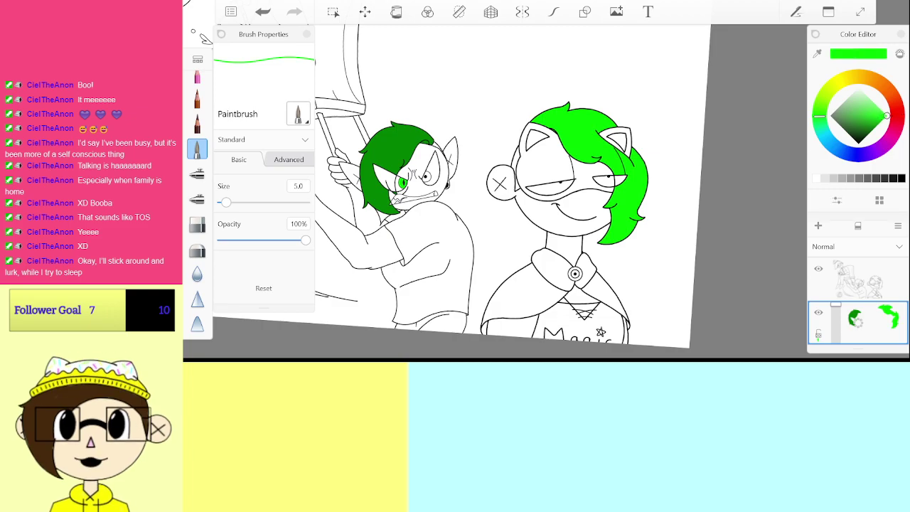
scroll(540, 143, "up", 6)
scroll(540, 199, "down", 1)
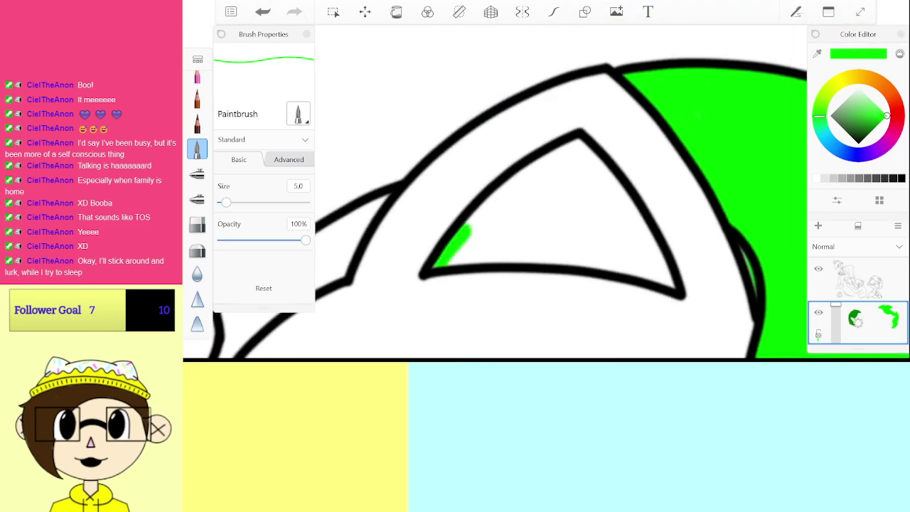
mouse_move(466, 229)
left_mouse_down()
mouse_move(515, 209)
mouse_move(576, 145)
mouse_move(540, 231)
mouse_move(604, 220)
mouse_move(626, 228)
mouse_move(638, 251)
left_mouse_up()
left_click_drag(581, 132, 452, 152)
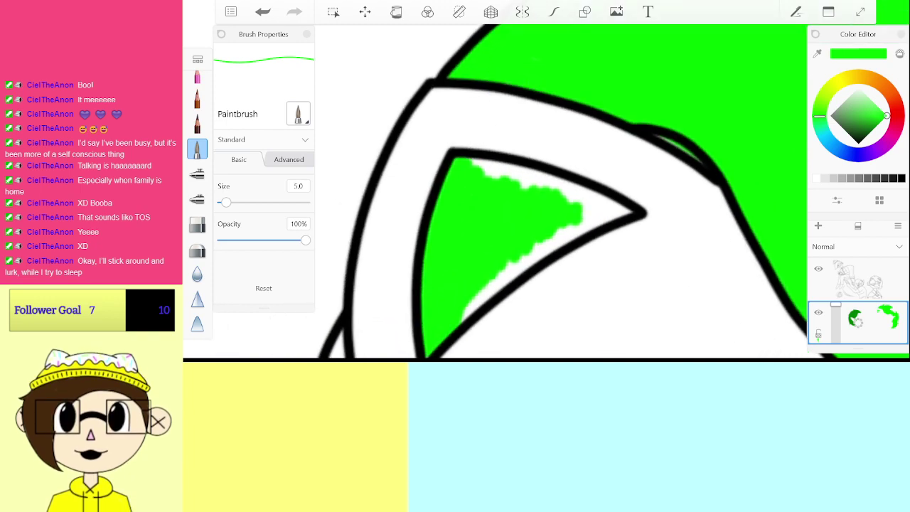
left_click_drag(470, 307, 515, 268)
left_click_drag(562, 235, 611, 211)
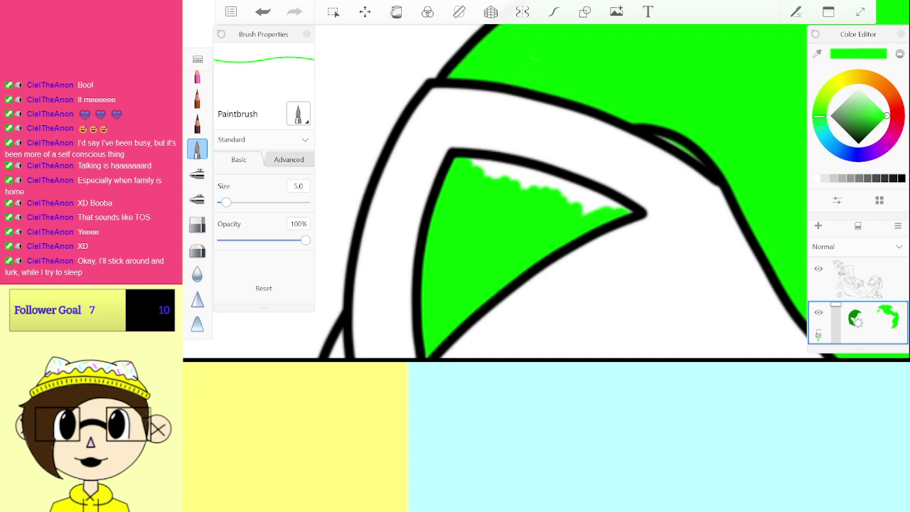
Step: Fill the remaining white strip along the fringe-side edge of that inner ear with green
left_click_drag(507, 241, 543, 187)
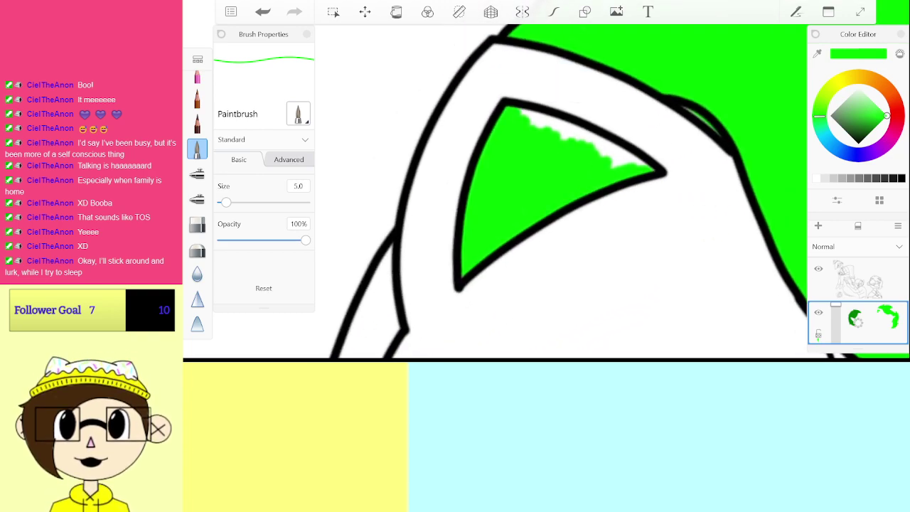
left_click_drag(584, 137, 561, 177)
mouse_move(620, 161)
left_mouse_down()
mouse_move(486, 228)
mouse_move(624, 138)
left_mouse_up()
key("ctrl+z")
mouse_move(506, 222)
left_mouse_down()
mouse_move(490, 229)
mouse_move(637, 128)
left_mouse_up()
left_click_drag(537, 202, 622, 148)
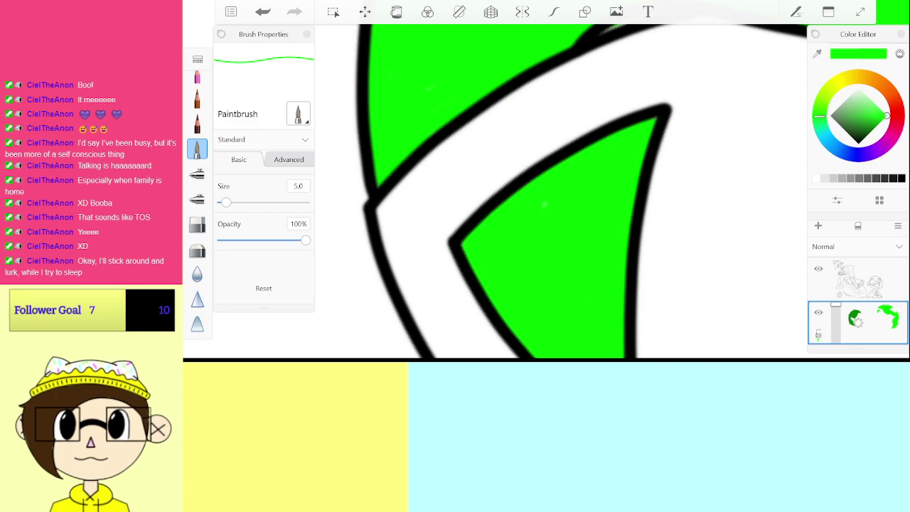
scroll(544, 205, "down", 10)
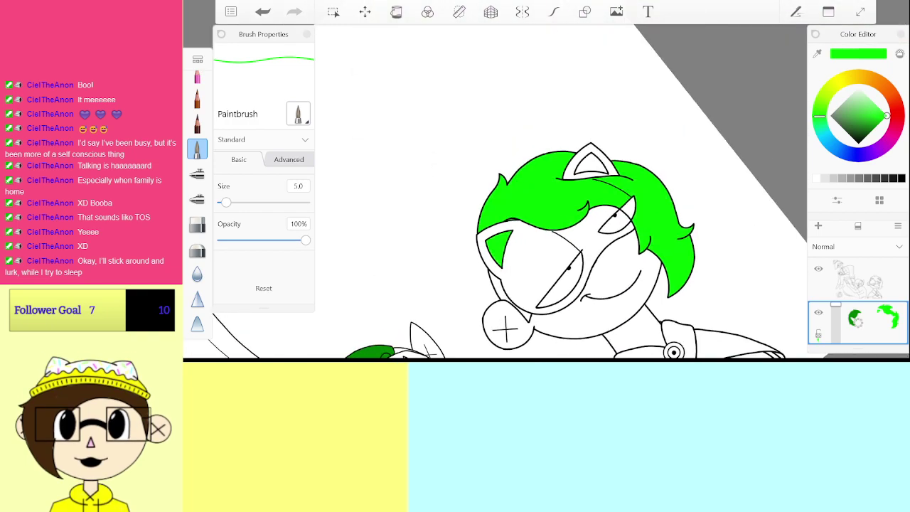
scroll(594, 161, "up", 6)
mouse_move(461, 215)
left_mouse_down()
mouse_move(506, 175)
mouse_move(604, 128)
left_mouse_up()
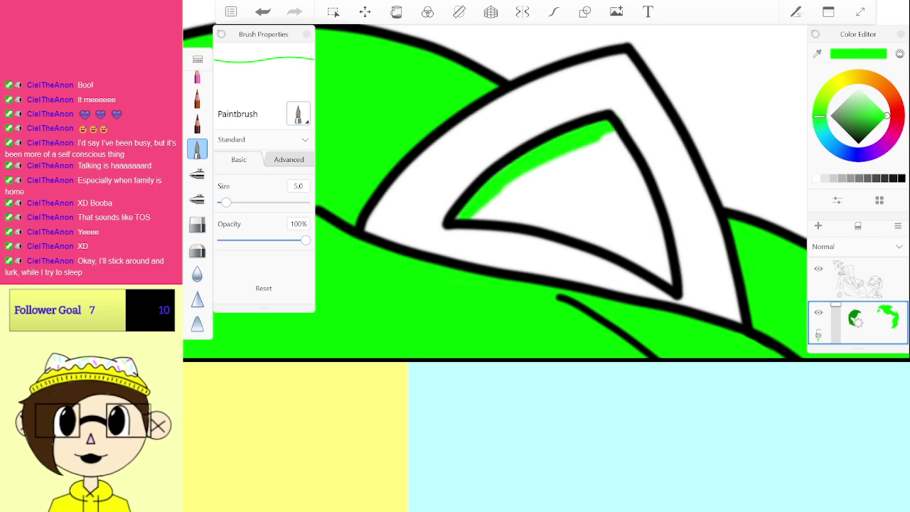
scroll(544, 205, "up", 1)
left_click_drag(430, 174, 449, 145)
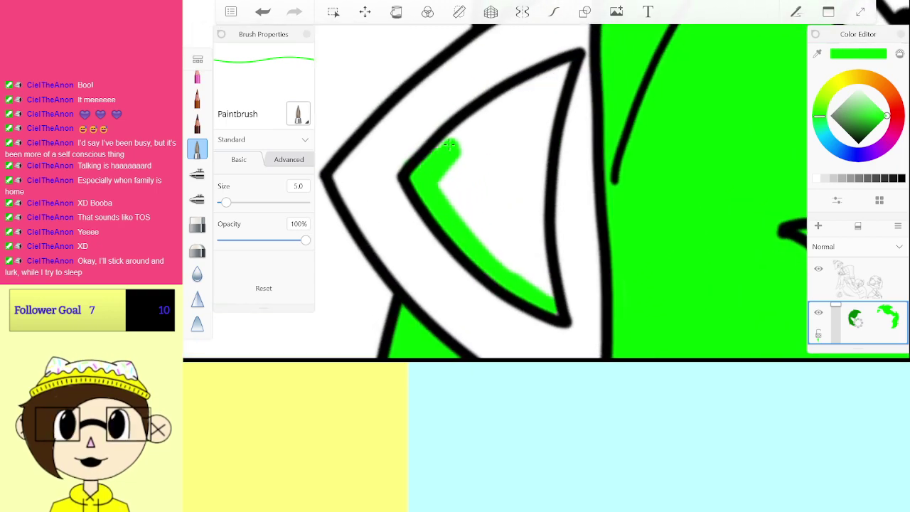
key("ctrl+z")
key("ctrl+z")
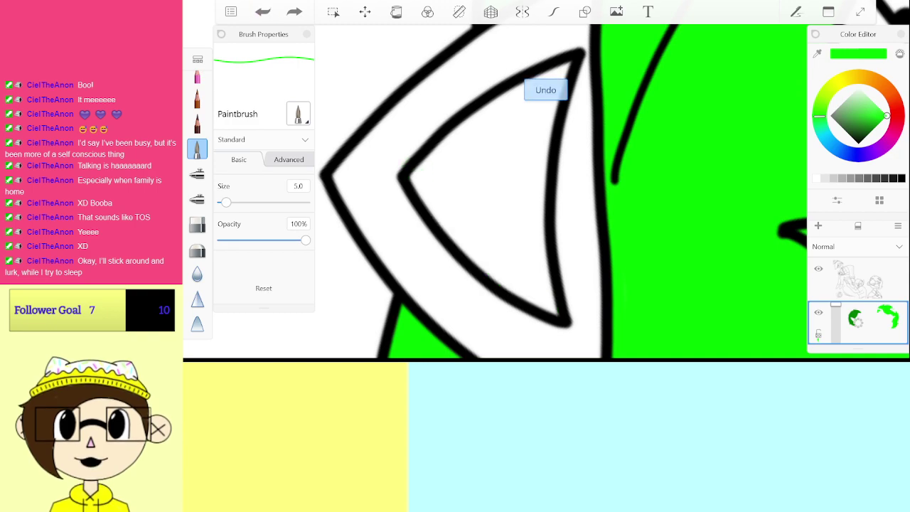
Step: Outline and fill the inner triangle of the cat ear above the smaller eye with green
mouse_move(418, 179)
left_mouse_down()
mouse_move(508, 100)
mouse_move(562, 75)
left_mouse_up()
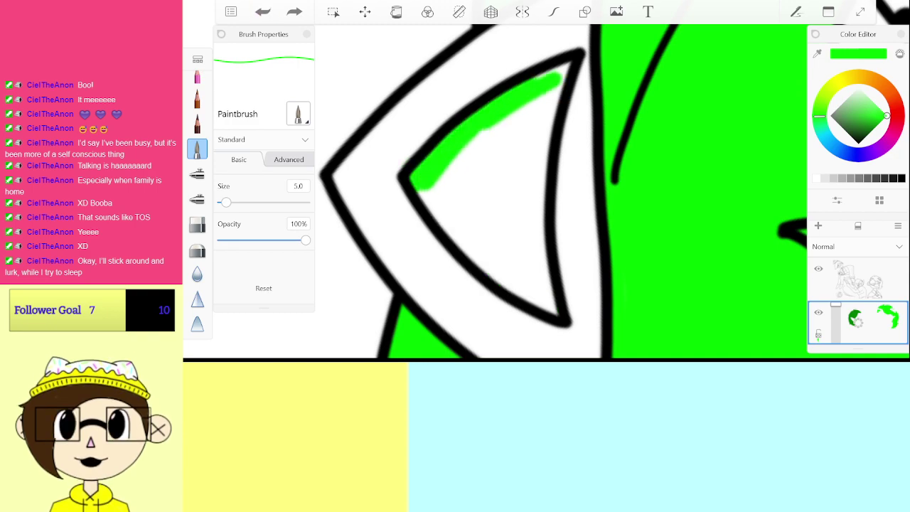
left_click_drag(583, 71, 731, 188)
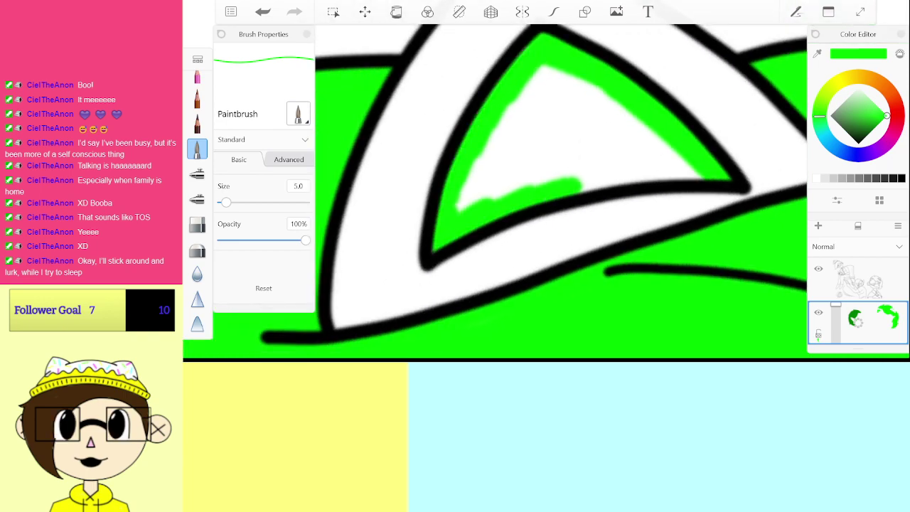
mouse_move(575, 185)
left_mouse_down()
mouse_move(694, 173)
mouse_move(503, 185)
mouse_move(653, 148)
mouse_move(468, 178)
left_mouse_up()
left_click_drag(640, 131, 485, 151)
left_click_drag(616, 107, 509, 78)
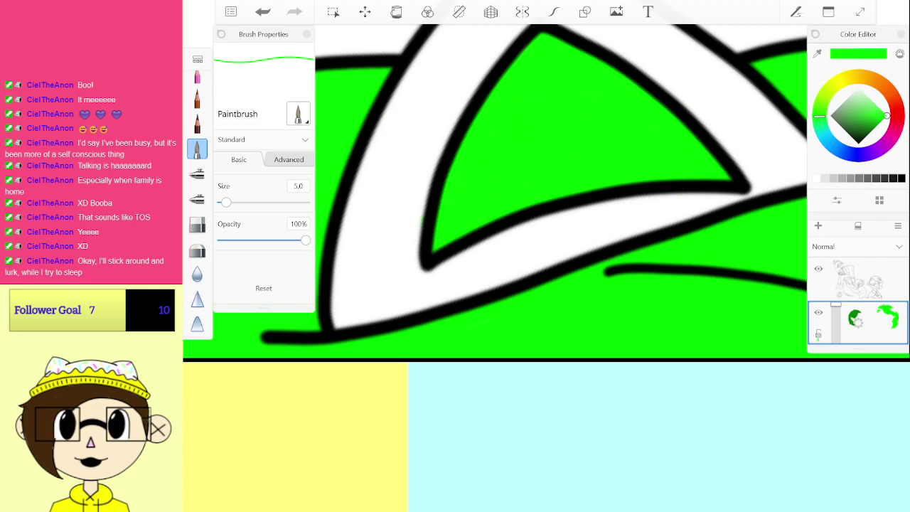
Step: Fill the outer ring of the round brooch on the cape collar with green
scroll(561, 178, "down", 10)
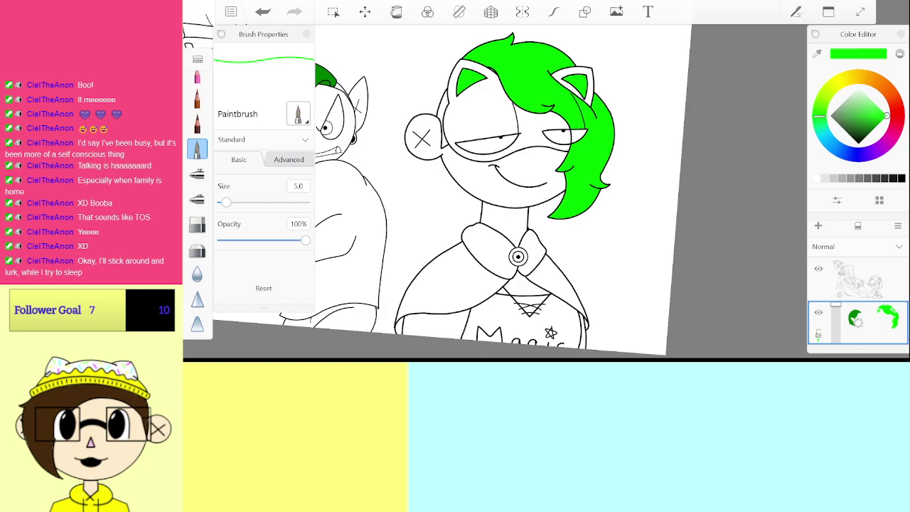
scroll(562, 185, "down", 5)
scroll(562, 206, "up", 10)
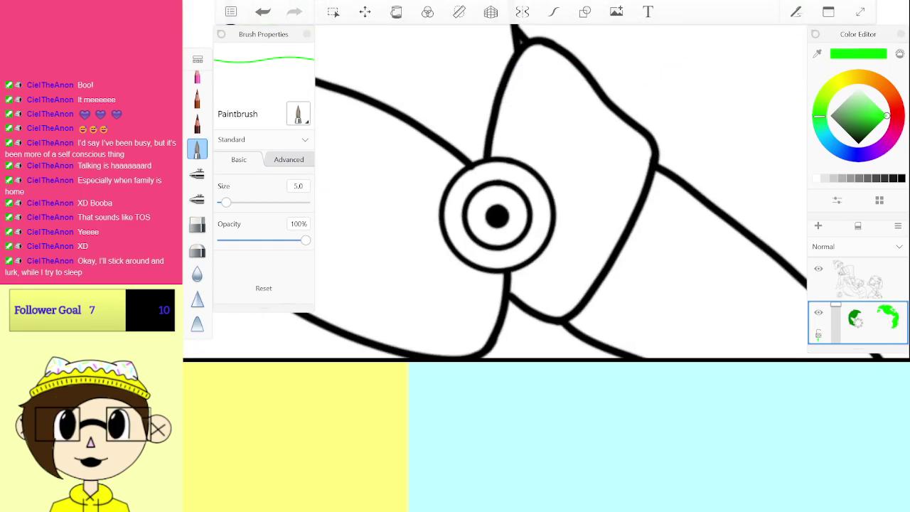
scroll(482, 223, "up", 4)
left_click_drag(468, 101, 421, 144)
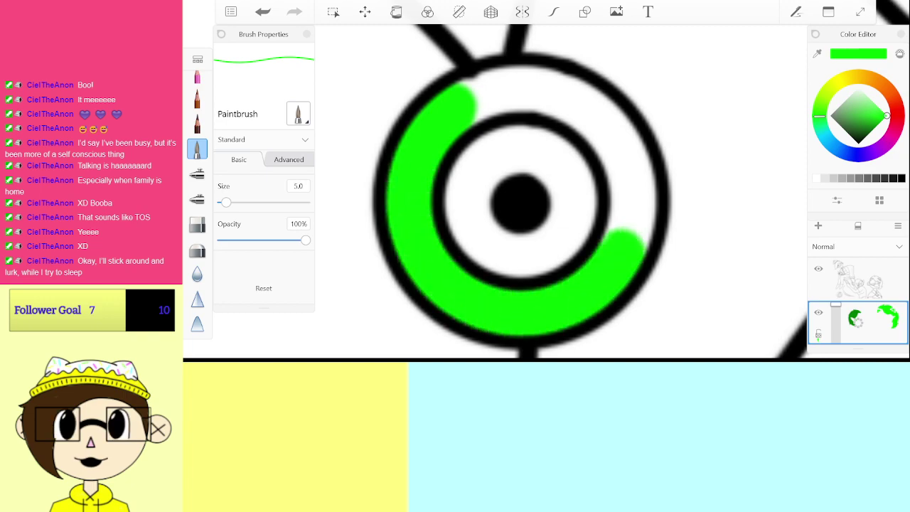
left_click_drag(640, 178, 594, 107)
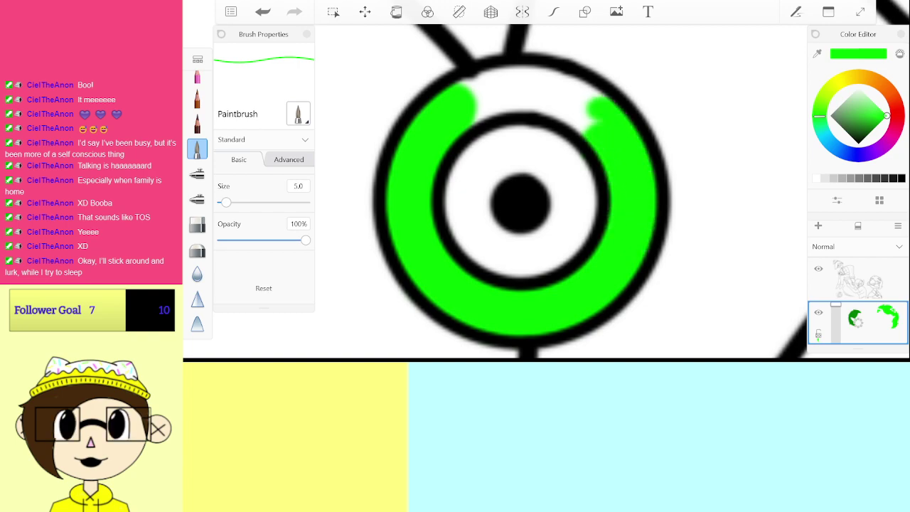
left_click_drag(522, 89, 482, 96)
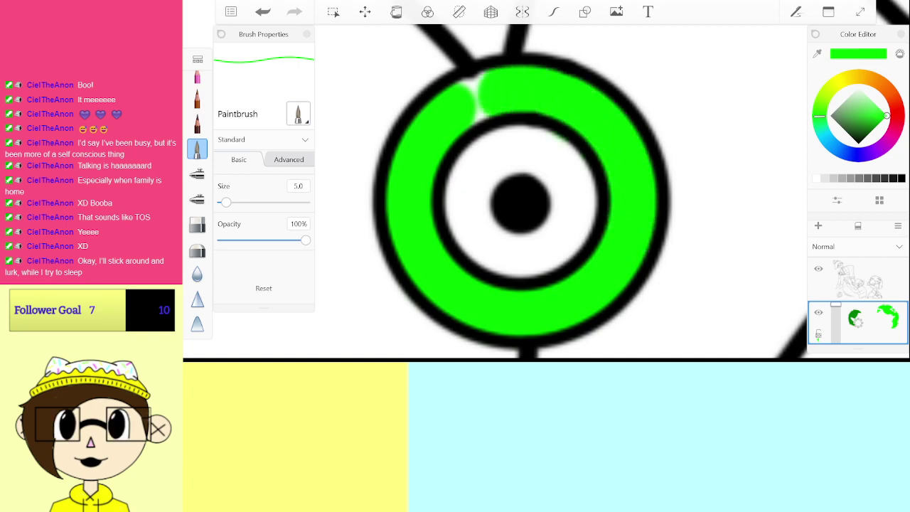
Step: Switch the brush colour to light blue and fill the brooch's inner ring around its black centre
scroll(522, 191, "down", 10)
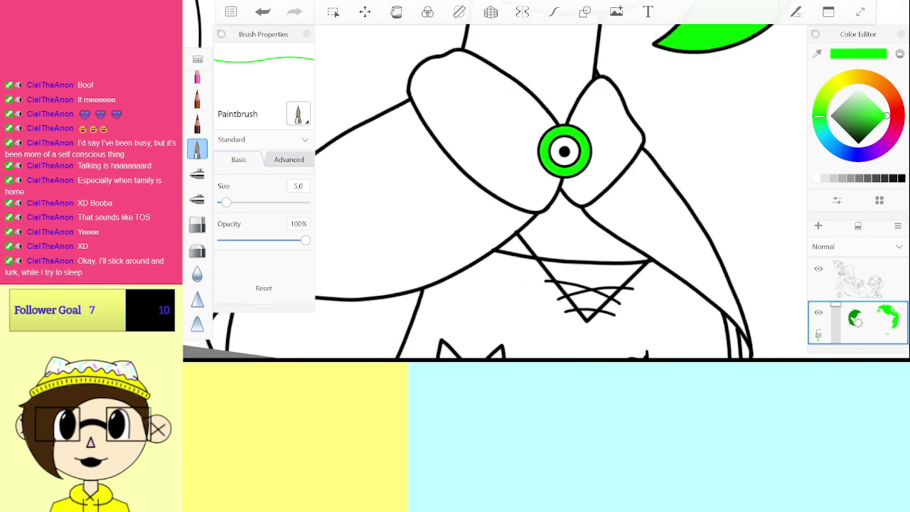
scroll(562, 156, "down", 4)
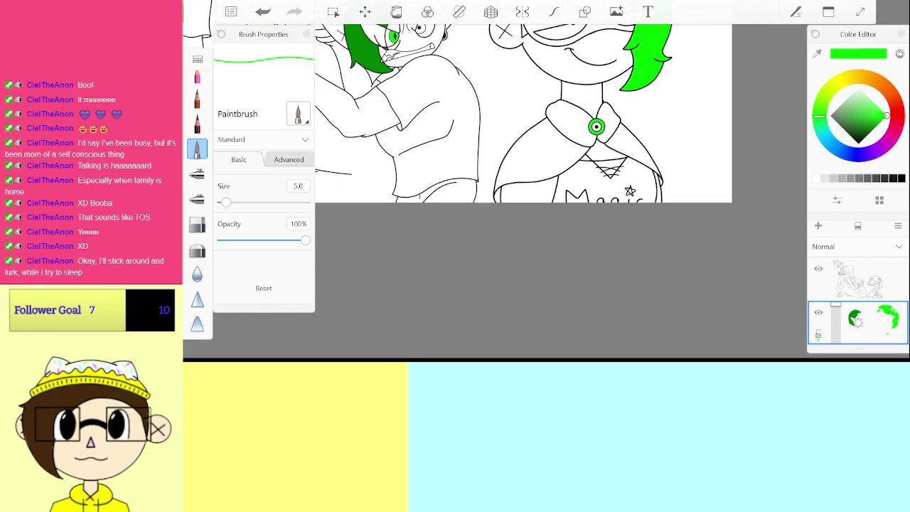
scroll(526, 113, "down", 4)
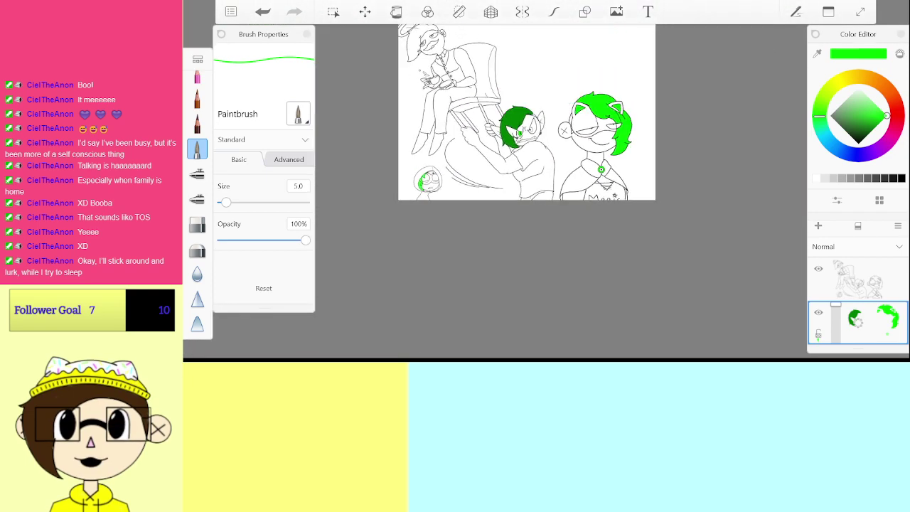
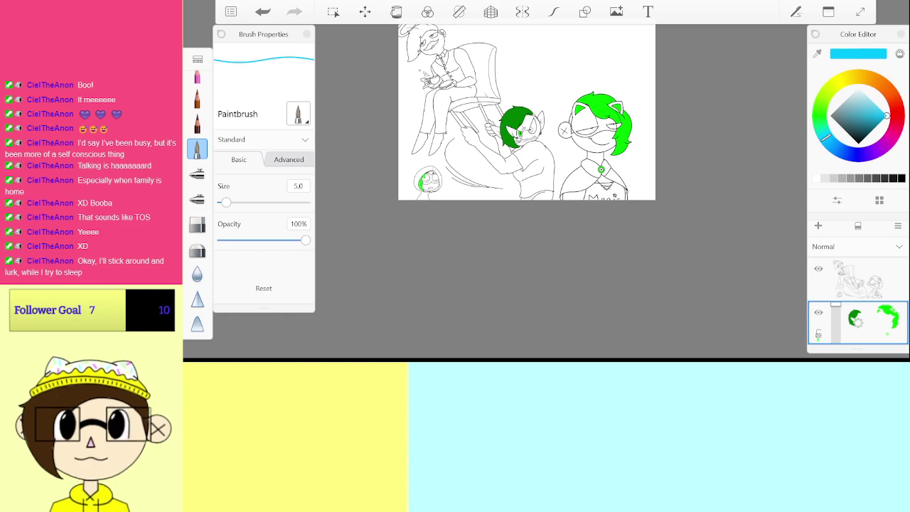
scroll(602, 170, "up", 15)
scroll(601, 169, "up", 4)
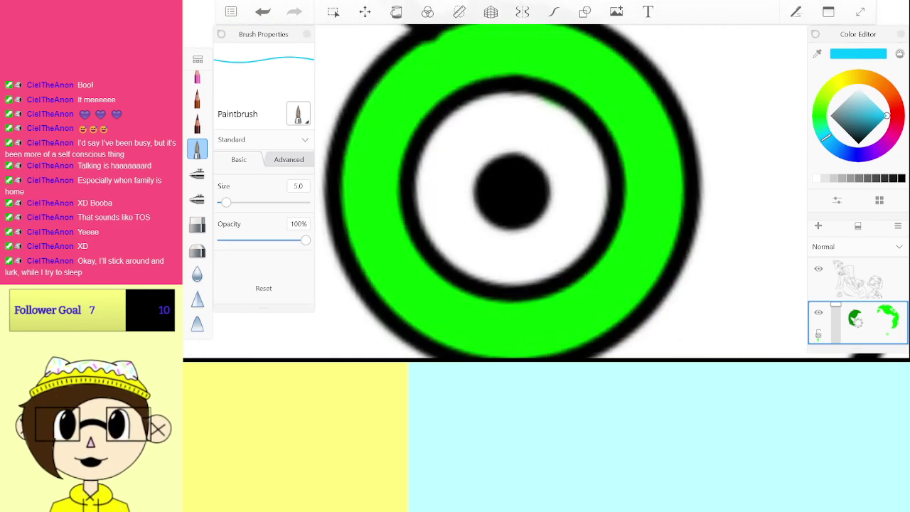
mouse_move(571, 171)
left_mouse_down()
mouse_move(514, 110)
mouse_move(485, 110)
mouse_move(446, 139)
mouse_move(435, 162)
mouse_move(448, 240)
mouse_move(492, 249)
mouse_move(521, 272)
mouse_move(584, 228)
mouse_move(577, 208)
mouse_move(527, 235)
mouse_move(477, 195)
mouse_move(490, 128)
left_mouse_up()
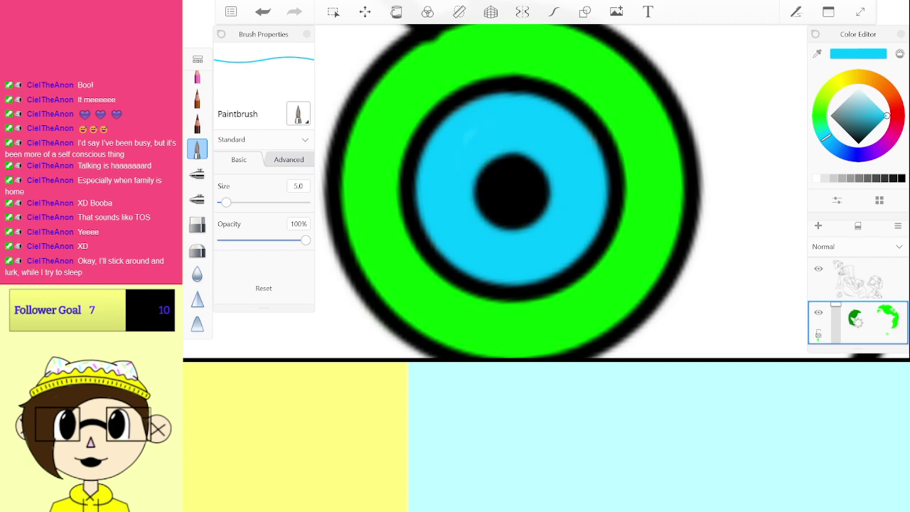
Step: Darken the brush colour to a teal blue and fill the iris of the seated moustached character's eye crossed by the hair outline
scroll(530, 159, "down", 10)
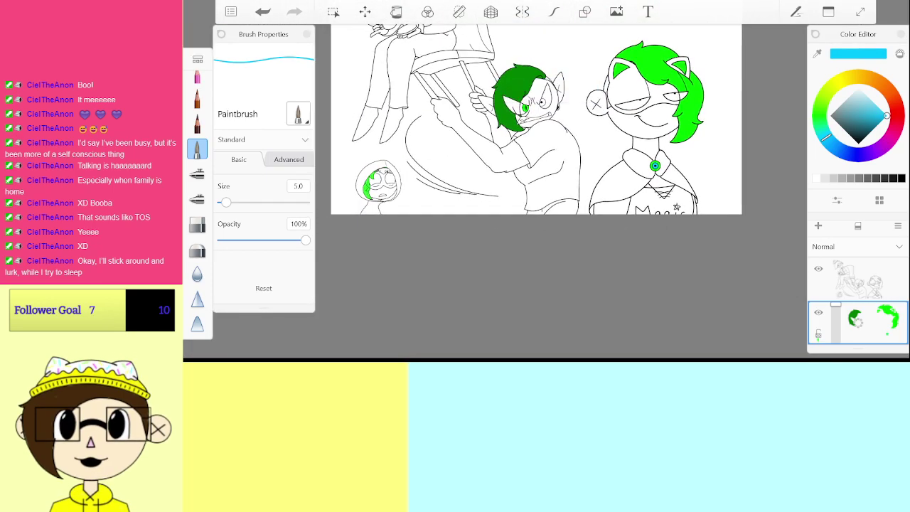
scroll(530, 159, "up", 3)
scroll(530, 159, "down", 3)
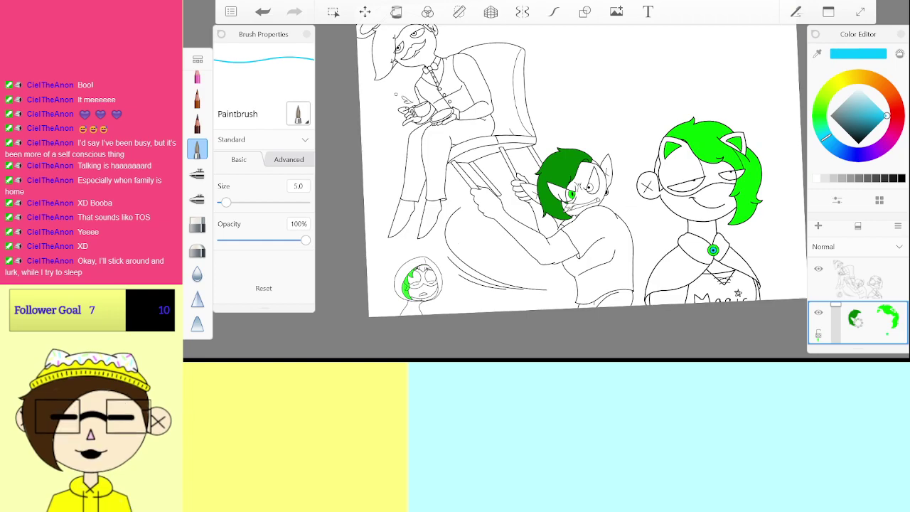
scroll(470, 85, "up", 8)
scroll(497, 171, "up", 10)
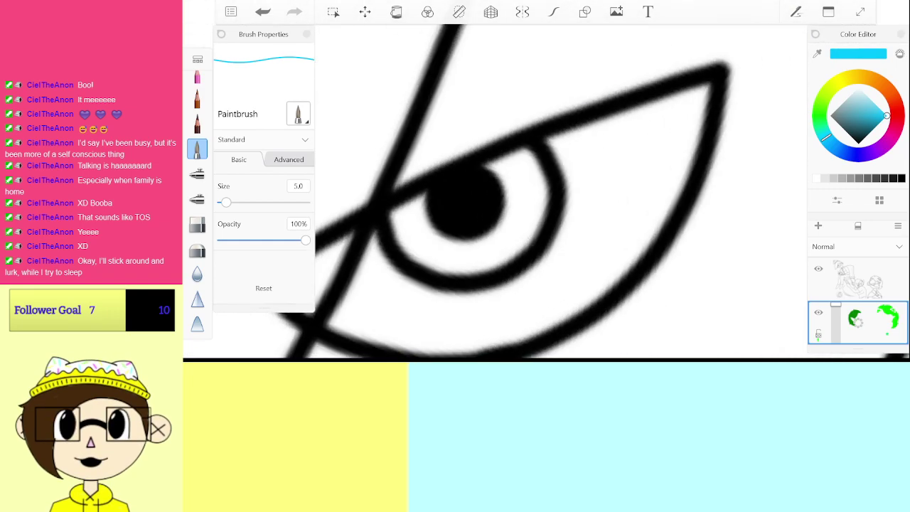
left_click(879, 124)
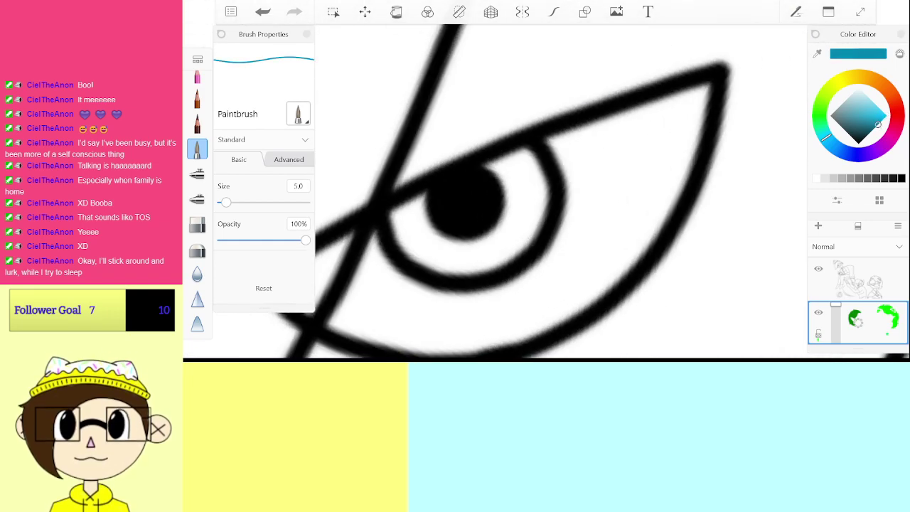
mouse_move(424, 206)
left_mouse_down()
mouse_move(415, 226)
mouse_move(428, 240)
mouse_move(476, 255)
mouse_move(529, 226)
mouse_move(533, 194)
mouse_move(526, 168)
left_mouse_up()
Step: Fill the iris of the seated character's other eye with the same teal blue
scroll(504, 192, "down", 10)
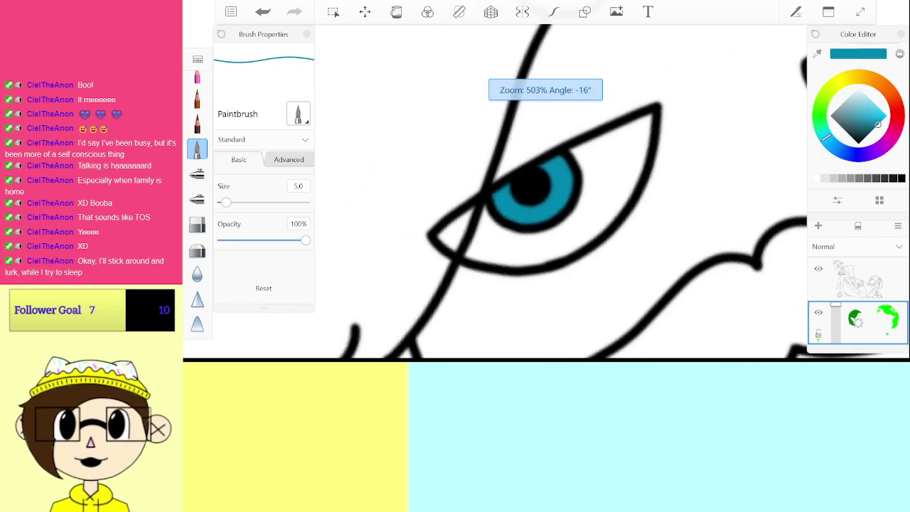
scroll(562, 191, "up", 8)
left_click_drag(474, 192, 498, 199)
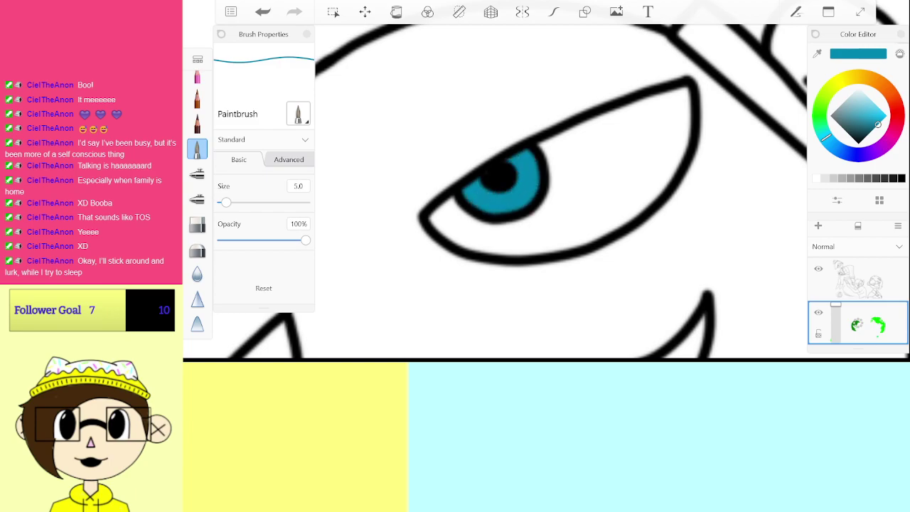
Step: Show the reference portraits layer and sample the blue from the hatted moustached man's eye as the brush colour
scroll(504, 191, "down", 10)
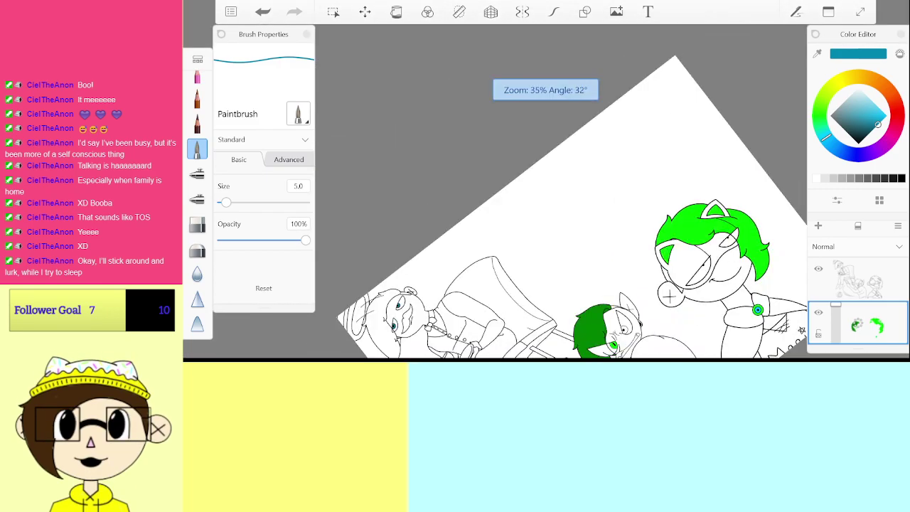
scroll(561, 191, "down", 2)
scroll(858, 322, "down", 3)
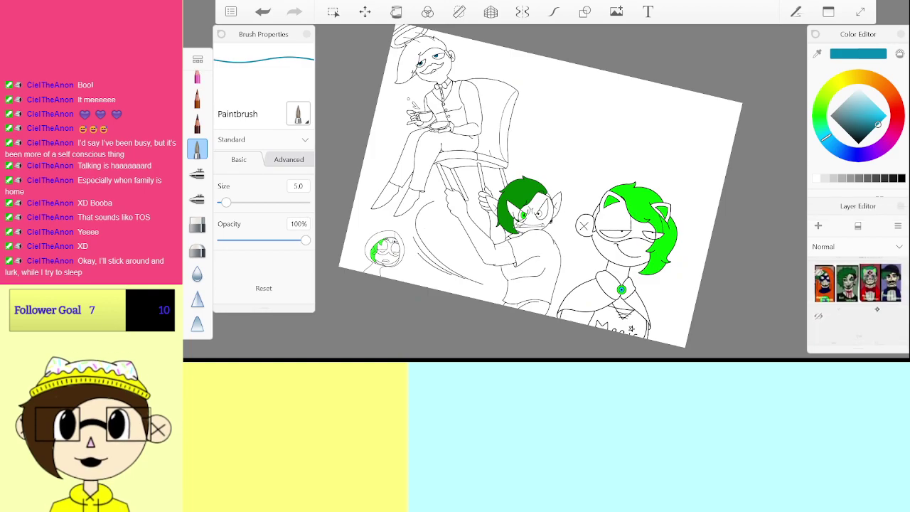
scroll(857, 291, "down", 1)
scroll(857, 290, "up", 1)
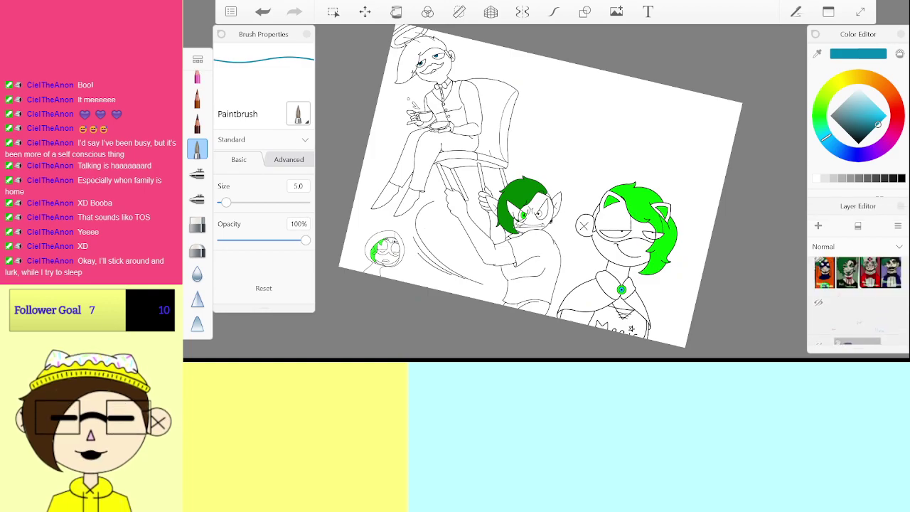
left_click(819, 260)
scroll(555, 192, "up", 5)
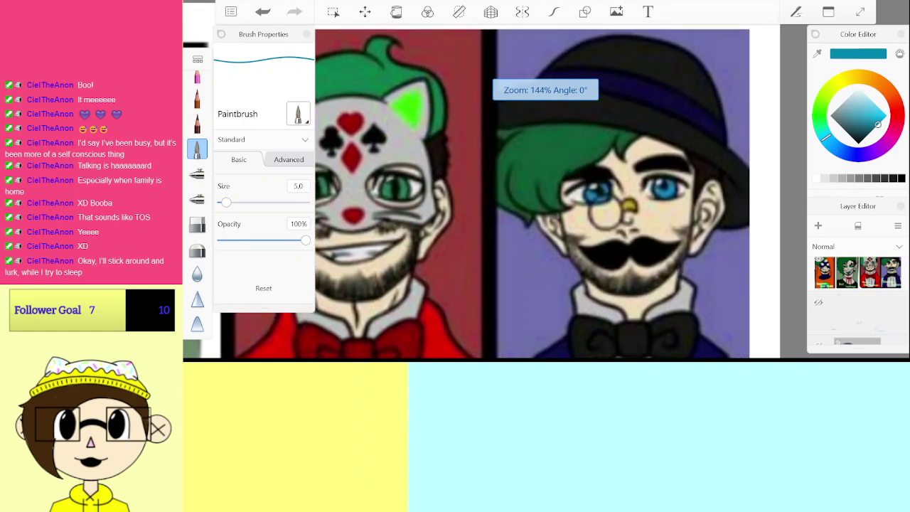
left_click(817, 54)
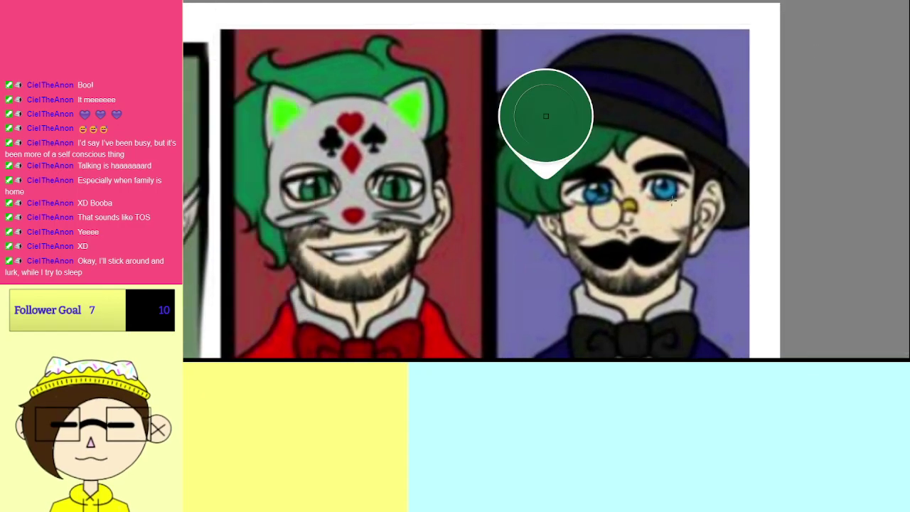
left_click_drag(669, 191, 666, 191)
left_click_drag(666, 129, 666, 129)
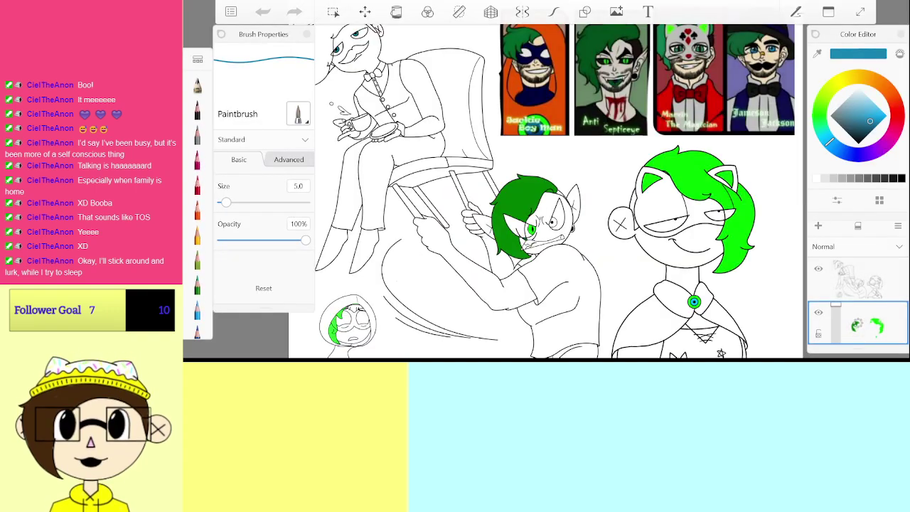
Step: Undo the last change and sample the blue again from the lower iris of the hatted man's eye in the reference
key("ctrl+z")
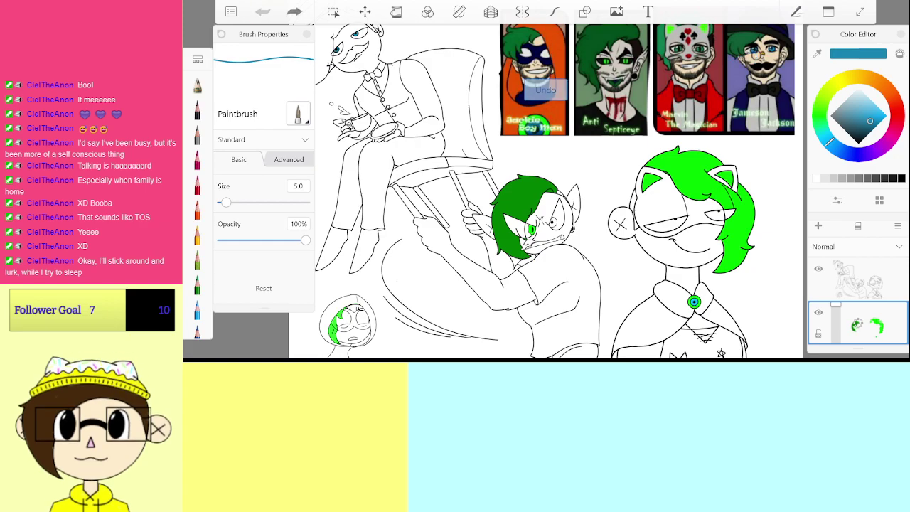
scroll(765, 68, "up", 5)
scroll(546, 192, "up", 10)
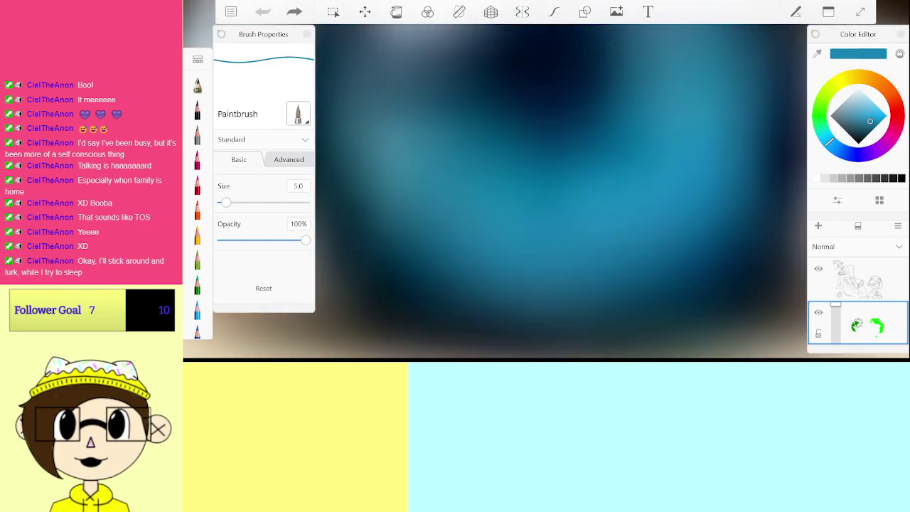
key("i")
left_click_drag(547, 180, 605, 214)
scroll(546, 192, "down", 15)
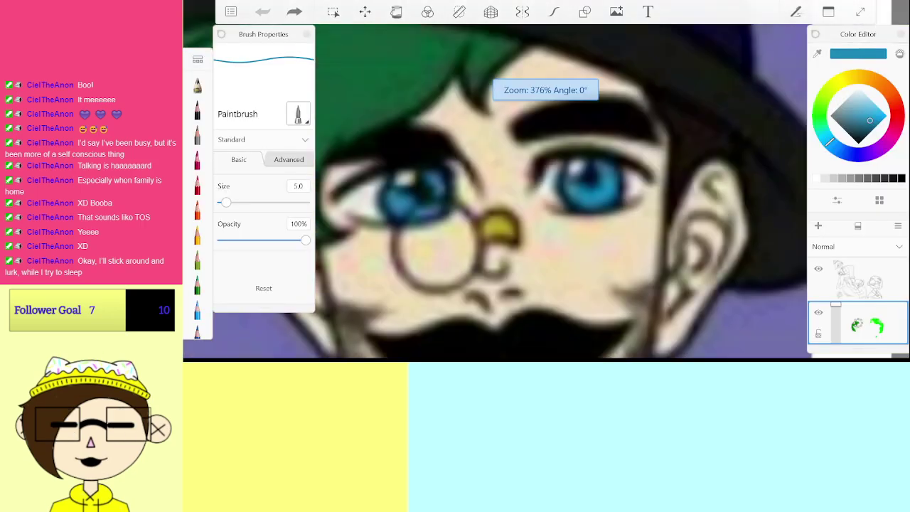
Step: Recolour both irises of the seated moustached character with the sampled blue
scroll(546, 192, "up", 12)
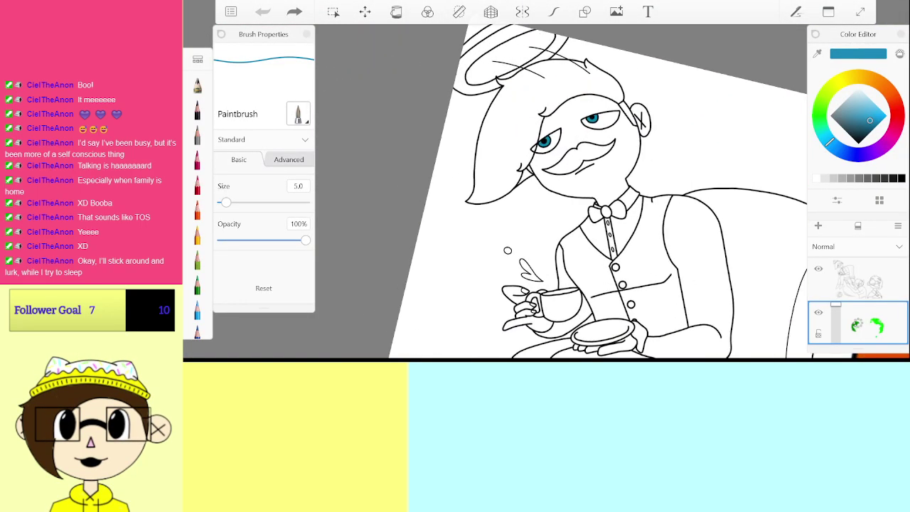
scroll(546, 192, "up", 4)
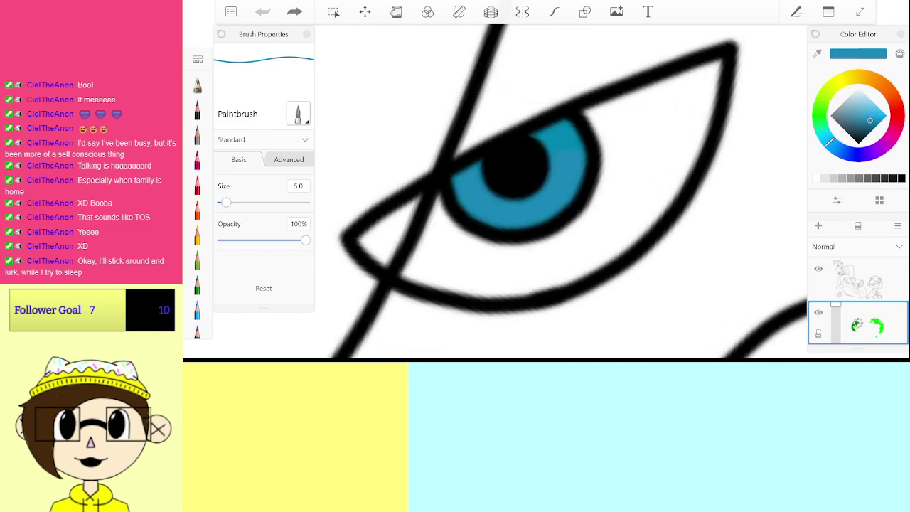
scroll(546, 192, "down", 8)
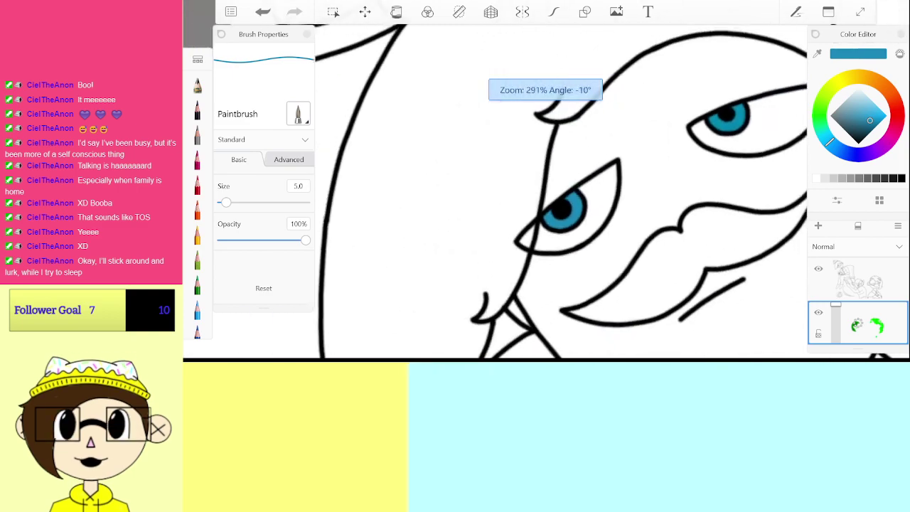
scroll(547, 192, "up", 10)
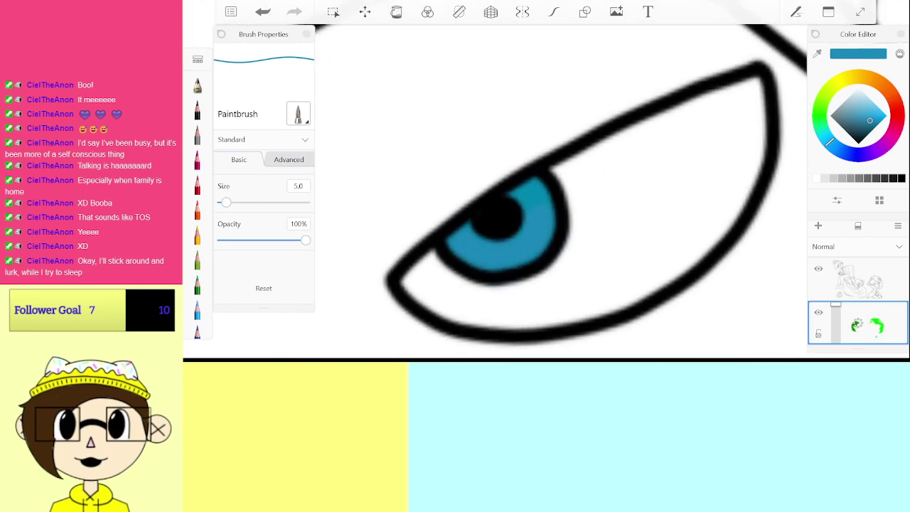
scroll(522, 185, "down", 10)
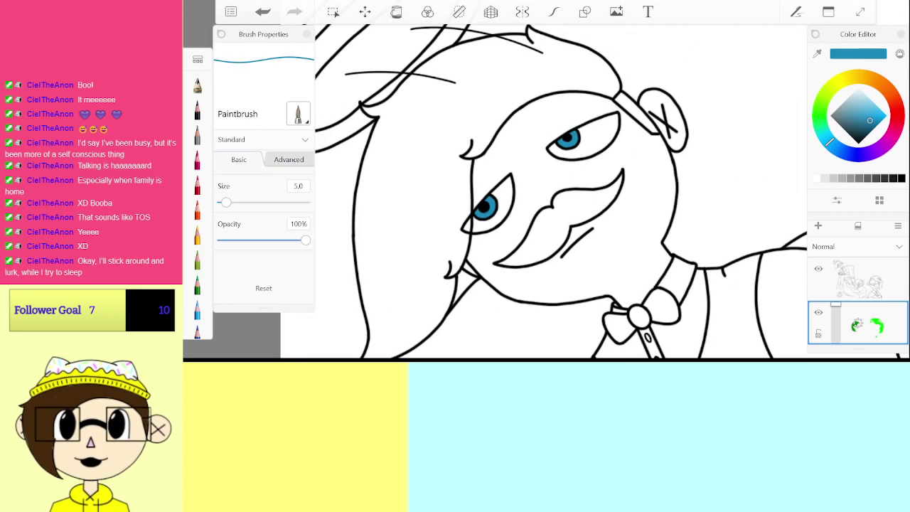
Step: Select the line-art layer, set the Paintbrush to black at size 3.0, and enable Predictive Stroke for the cat-eared character's iris outline
scroll(562, 192, "down", 6)
scroll(562, 192, "up", 3)
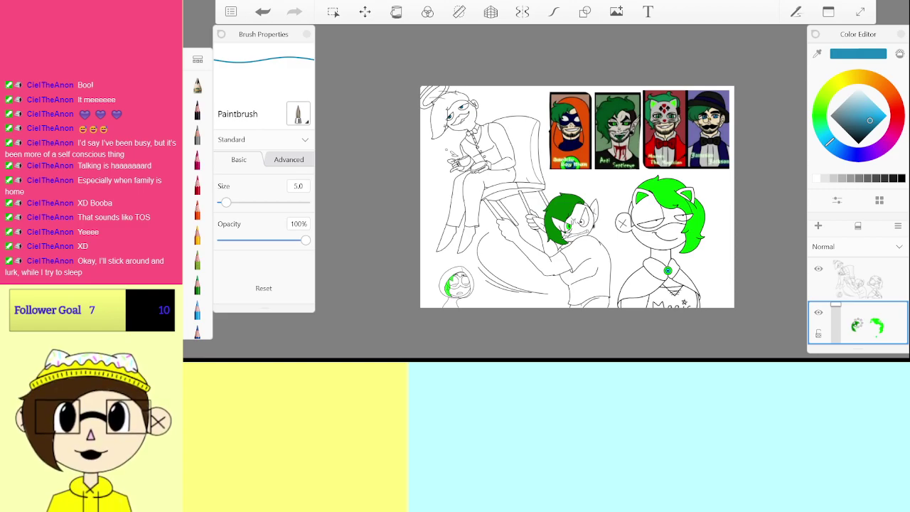
left_click(873, 285)
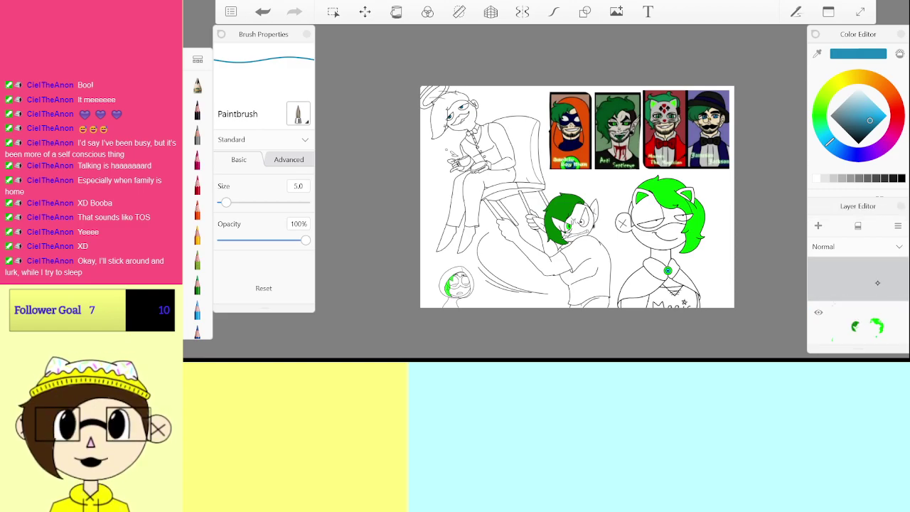
left_click(302, 185)
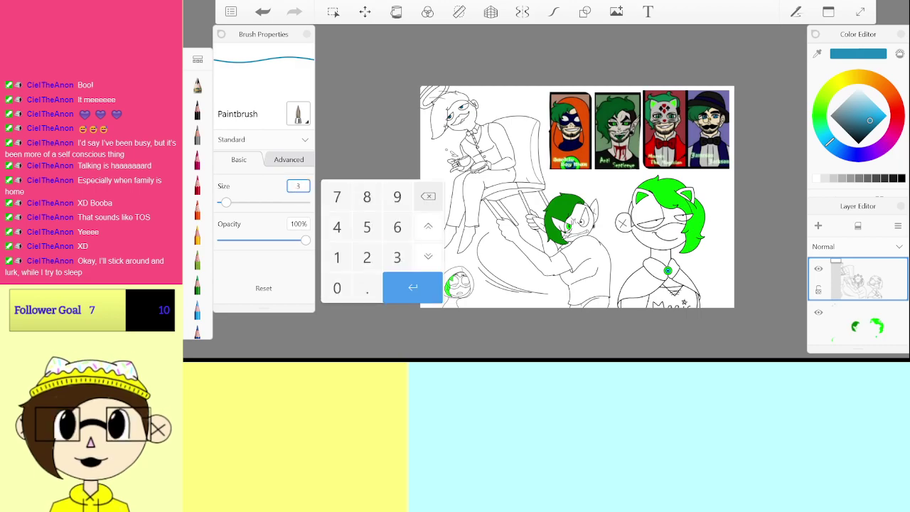
left_click(901, 179)
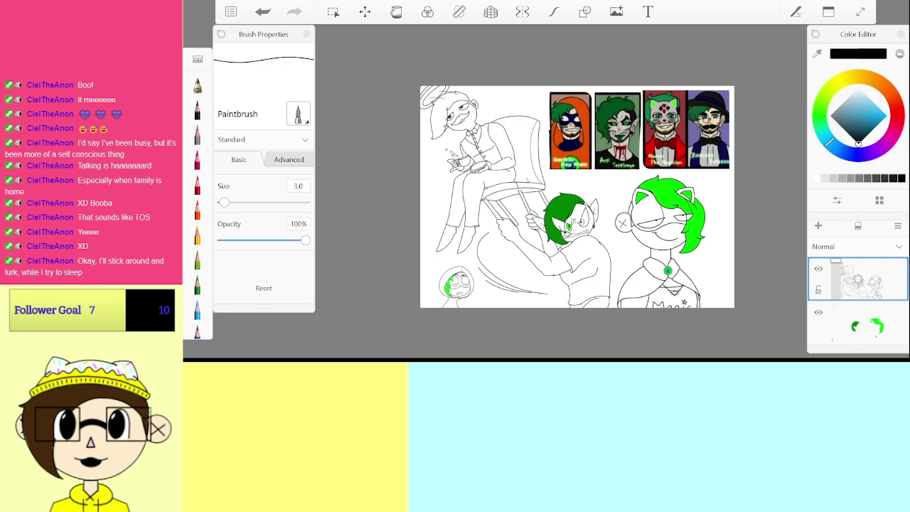
scroll(650, 216, "up", 15)
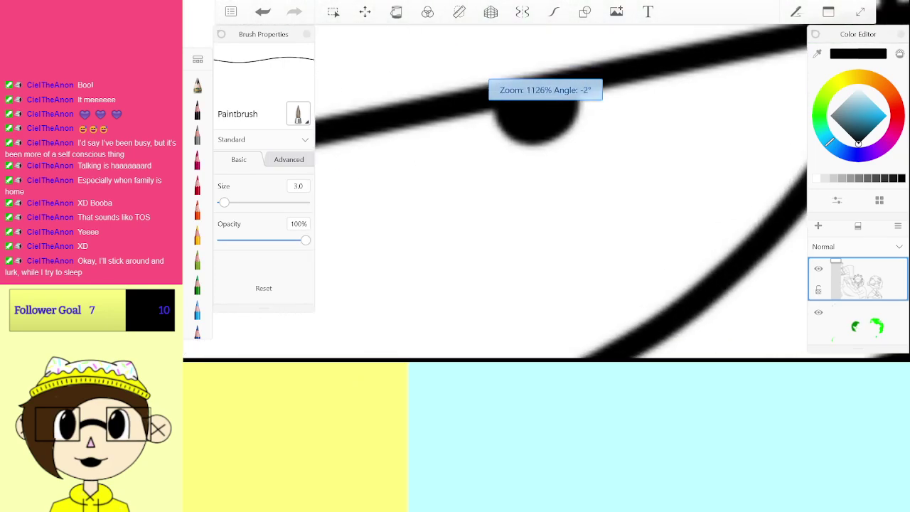
left_click_drag(536, 114, 587, 135)
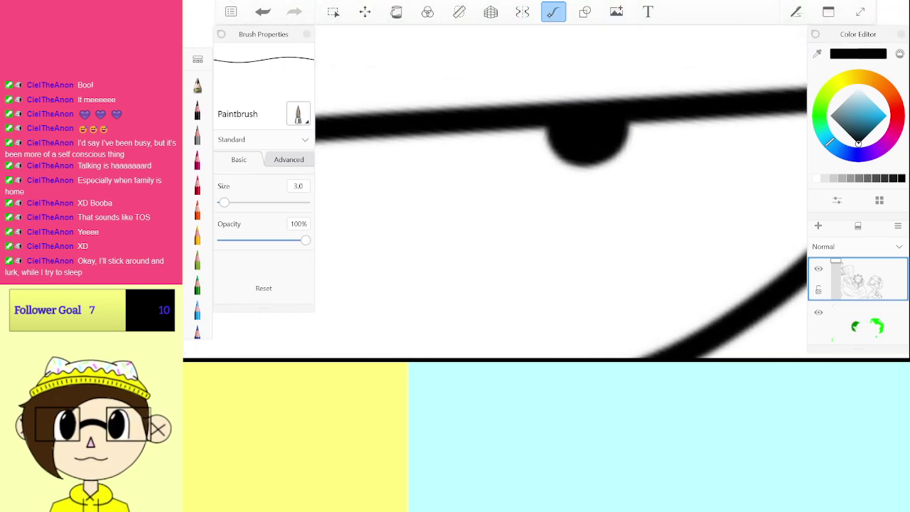
left_click(451, 133)
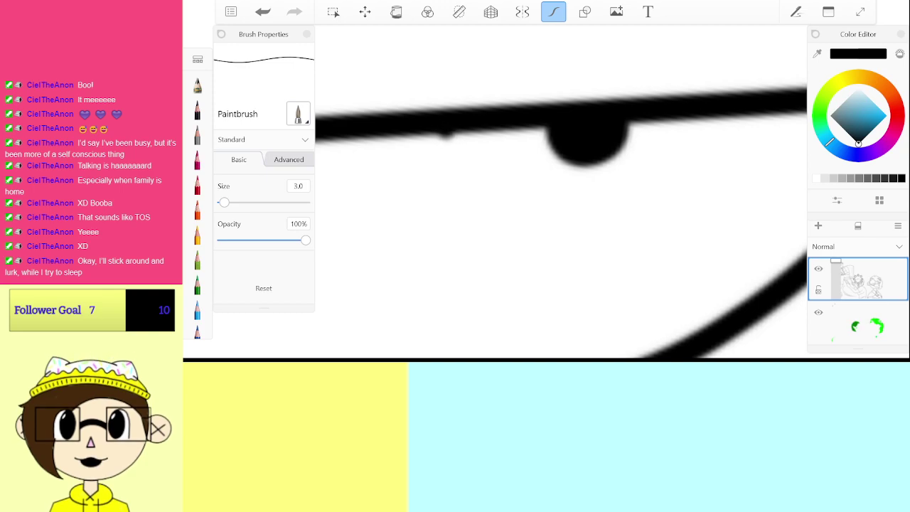
mouse_move(506, 226)
left_mouse_down()
mouse_move(528, 242)
mouse_move(571, 245)
mouse_move(649, 227)
mouse_move(685, 202)
mouse_move(708, 164)
mouse_move(716, 115)
mouse_move(443, 319)
mouse_move(431, 298)
mouse_move(433, 219)
mouse_move(504, 124)
mouse_move(590, 103)
mouse_move(696, 128)
mouse_move(622, 99)
mouse_move(500, 128)
mouse_move(451, 257)
mouse_move(450, 314)
mouse_move(435, 260)
mouse_move(463, 170)
mouse_move(554, 105)
mouse_move(651, 104)
mouse_move(699, 140)
left_mouse_up()
key("ctrl+z")
key("ctrl+z")
key("ctrl+z")
key("ctrl+z")
scroll(575, 206, "up", 3)
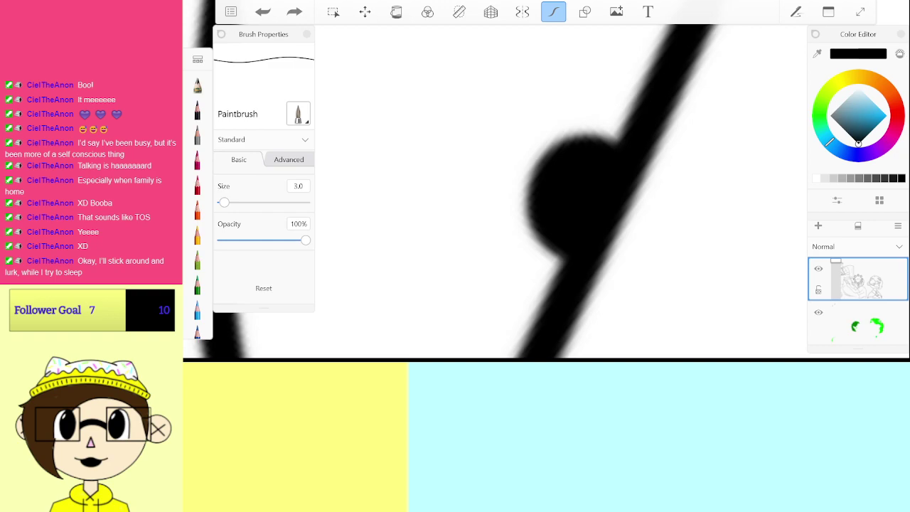
left_click_drag(384, 199, 633, 20)
scroll(576, 206, "down", 3)
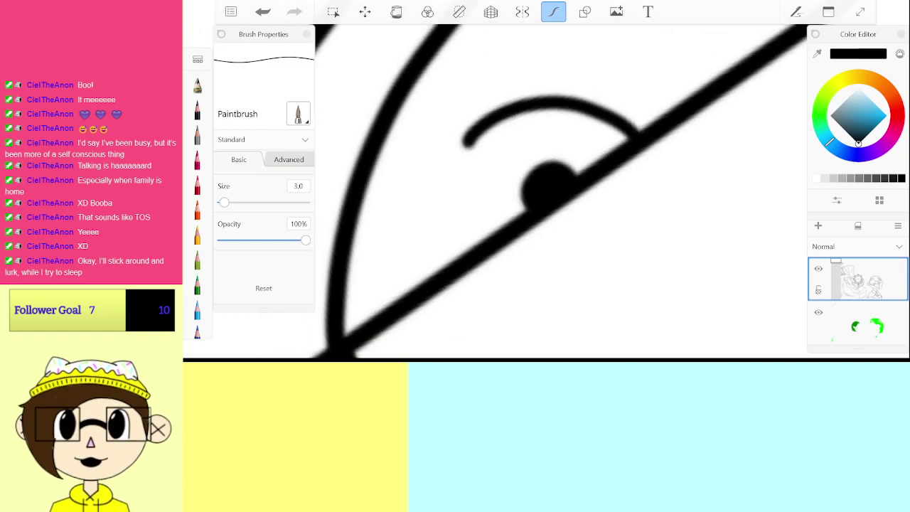
scroll(562, 192, "up", 2)
key("ctrl+z")
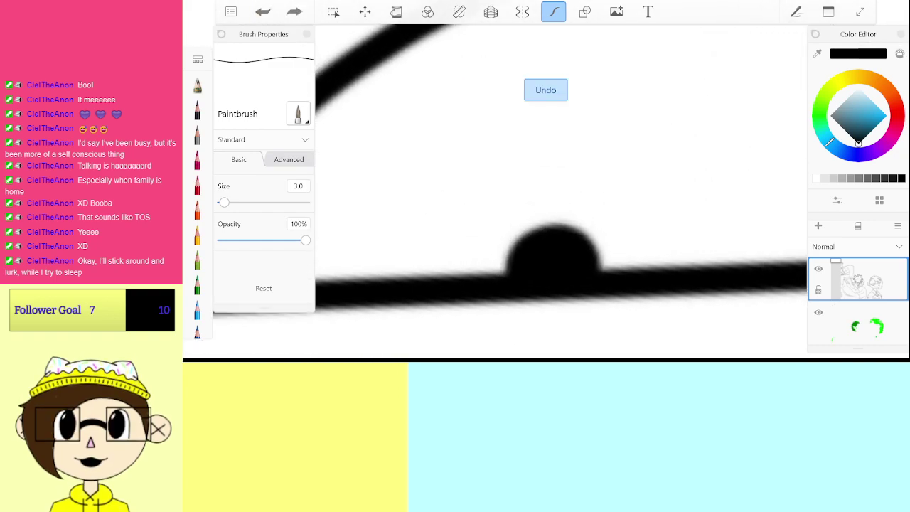
mouse_move(573, 193)
left_mouse_down()
mouse_move(509, 186)
mouse_move(483, 226)
left_mouse_up()
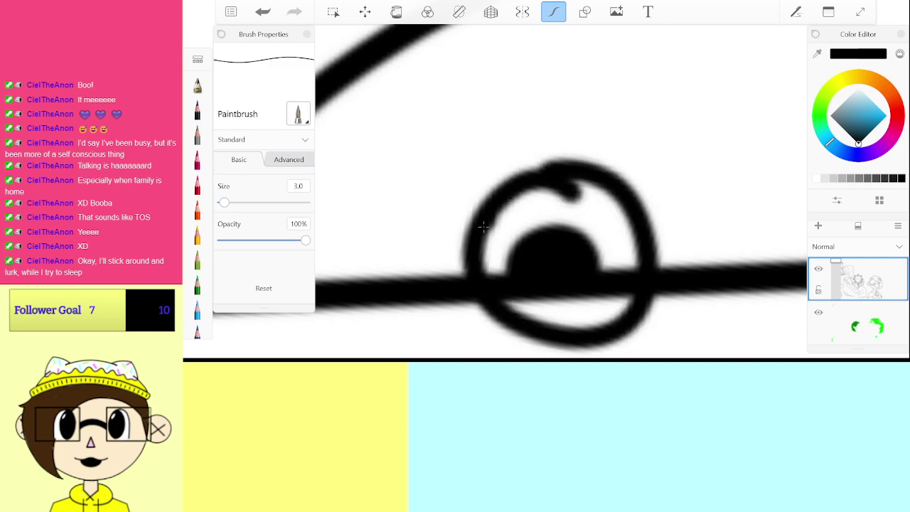
key("ctrl+z")
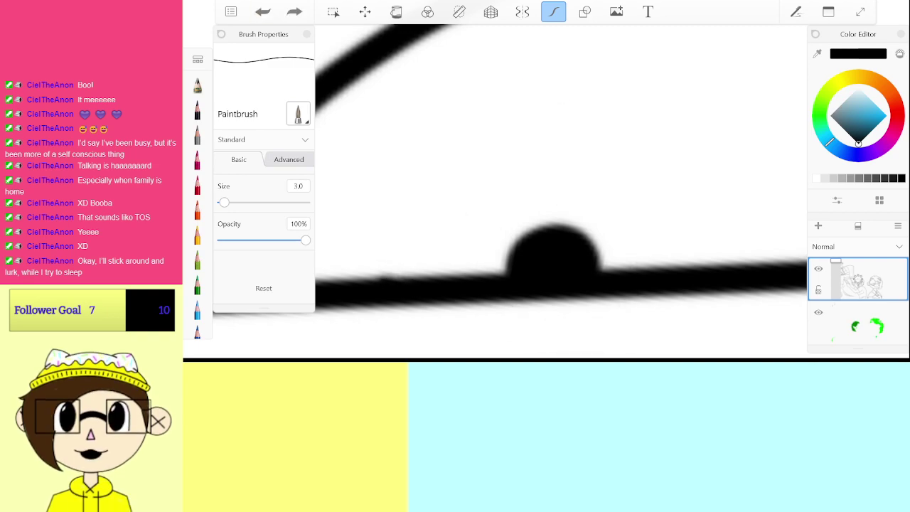
mouse_move(381, 280)
left_mouse_down()
mouse_move(466, 155)
mouse_move(559, 113)
mouse_move(669, 141)
mouse_move(736, 266)
left_mouse_up()
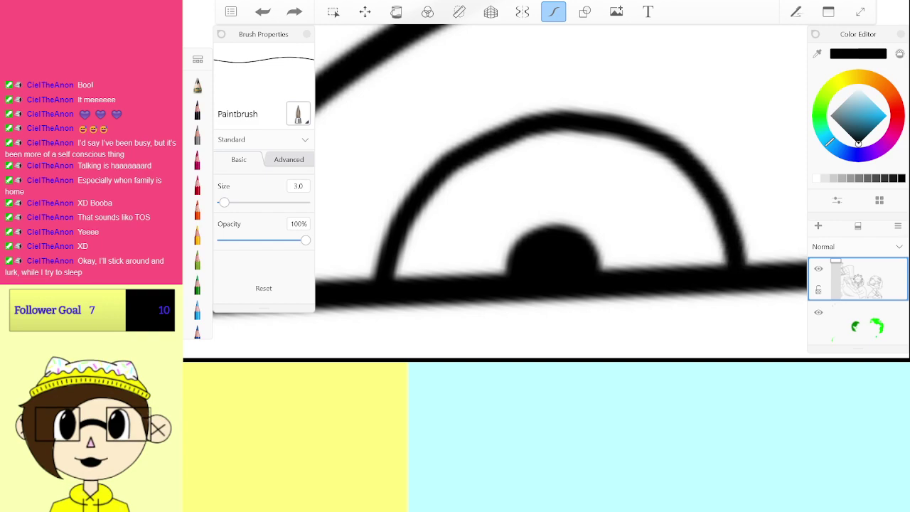
key("ctrl+z")
mouse_move(368, 276)
left_mouse_down()
mouse_move(424, 189)
mouse_move(540, 132)
mouse_move(630, 158)
mouse_move(714, 231)
mouse_move(722, 267)
left_mouse_up()
key("ctrl+z")
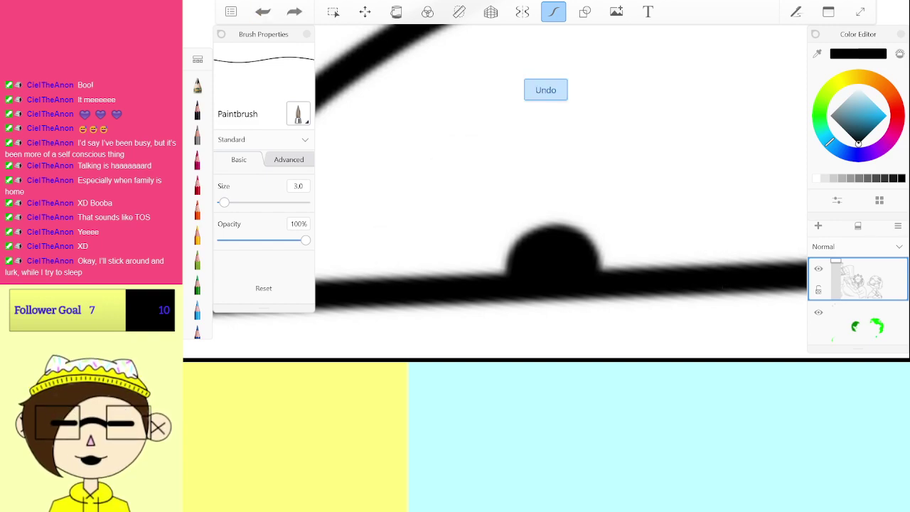
mouse_move(384, 281)
left_mouse_down()
mouse_move(400, 250)
mouse_move(475, 170)
mouse_move(585, 155)
mouse_move(694, 243)
mouse_move(715, 270)
left_mouse_up()
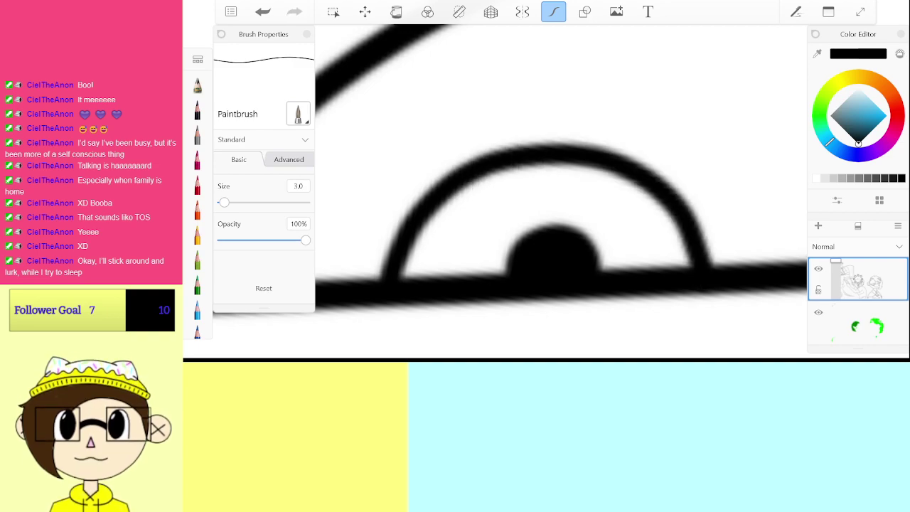
key("ctrl+z")
mouse_move(376, 281)
left_mouse_down()
mouse_move(387, 253)
mouse_move(444, 167)
mouse_move(514, 138)
mouse_move(594, 145)
mouse_move(663, 204)
mouse_move(694, 274)
left_mouse_up()
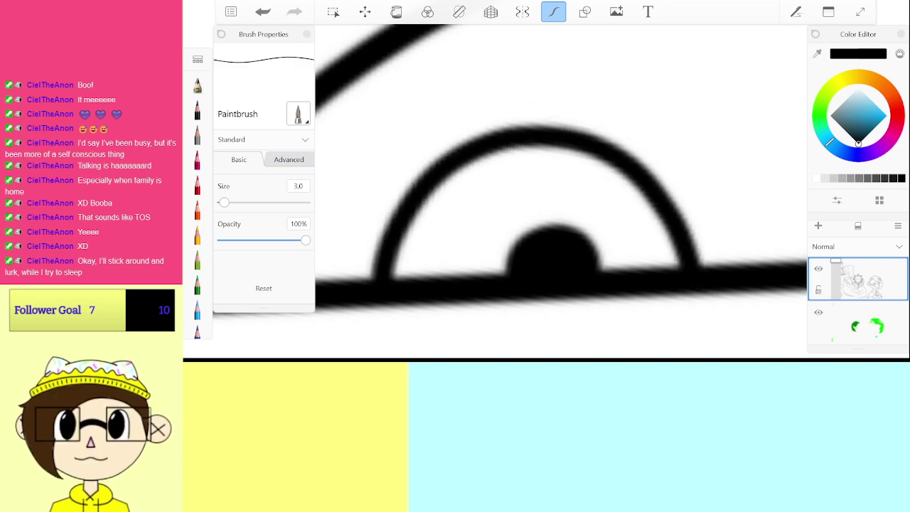
key("ctrl+z")
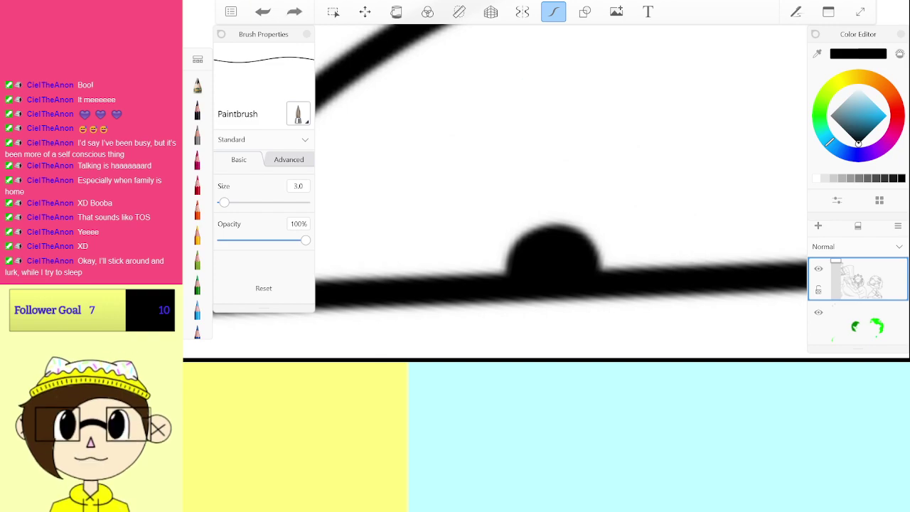
Step: Add a new layer above the line art and draw a black half-circle iris around the pupil in the cat-eared character's eye clear of the hair
left_click(858, 247)
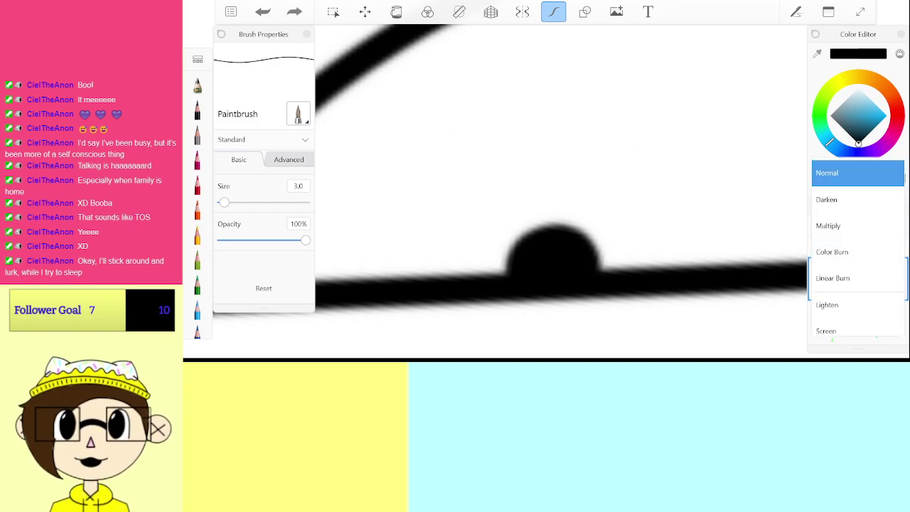
key("Escape")
left_click(818, 226)
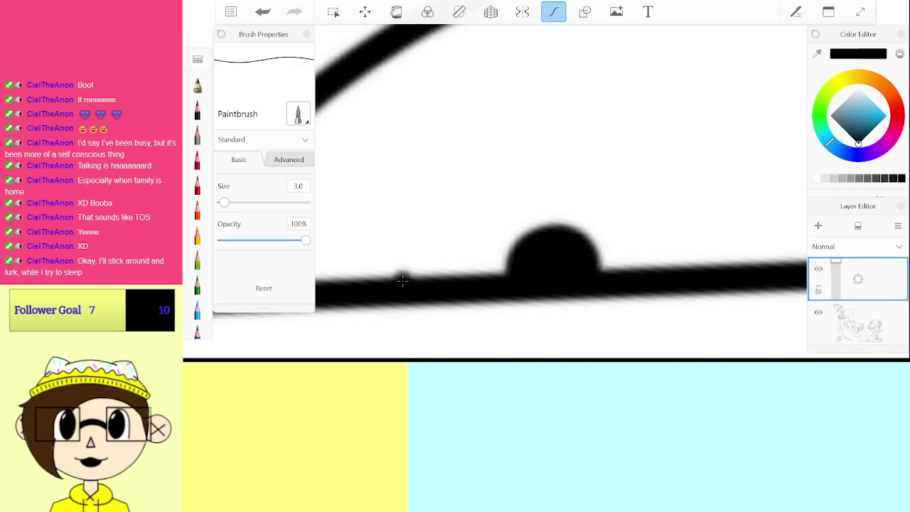
mouse_move(402, 281)
left_mouse_down()
mouse_move(411, 214)
mouse_move(484, 144)
mouse_move(554, 128)
mouse_move(622, 141)
mouse_move(672, 174)
mouse_move(714, 231)
mouse_move(728, 266)
left_mouse_up()
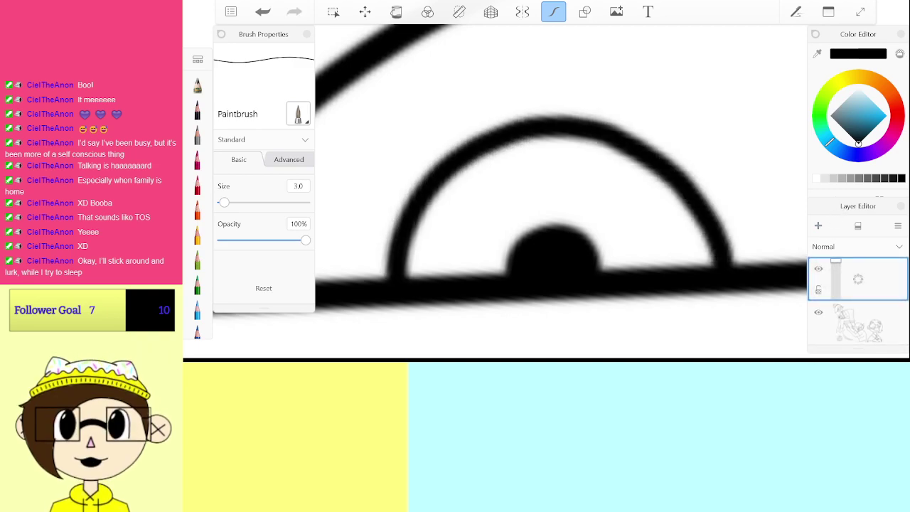
scroll(562, 192, "down", 10)
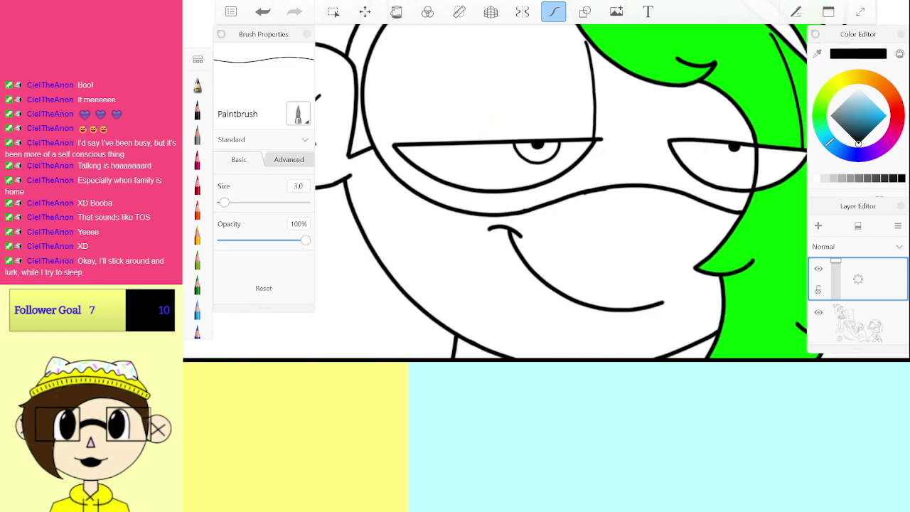
Step: Duplicate the iris-outline layer, position the copy around the pupil of the cat-eared character's eye beside the hair, and merge both outlines into the line art
scroll(561, 192, "up", 5)
scroll(562, 192, "down", 4)
scroll(573, 242, "down", 3)
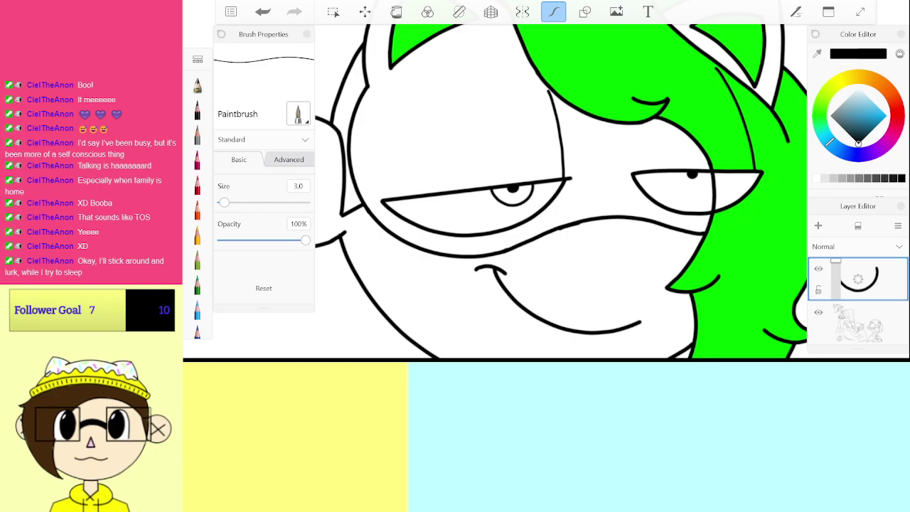
left_click_drag(858, 280, 834, 256)
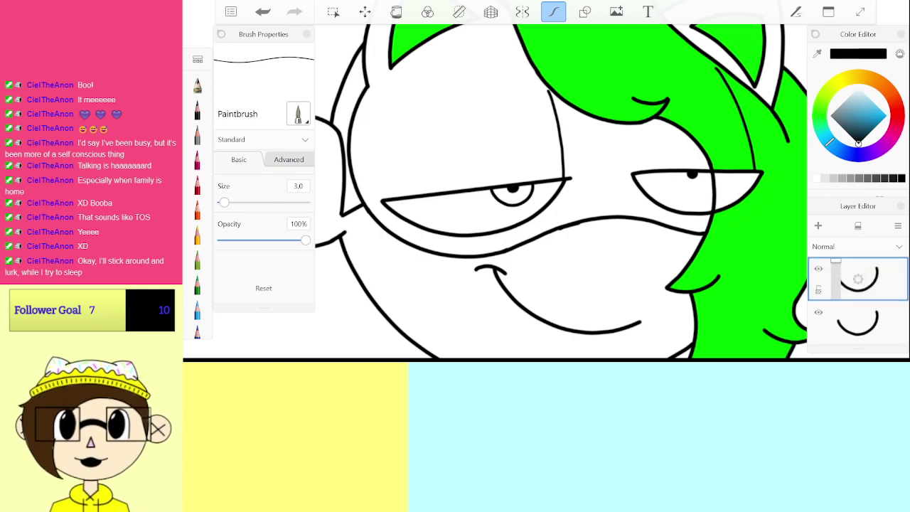
left_click(365, 12)
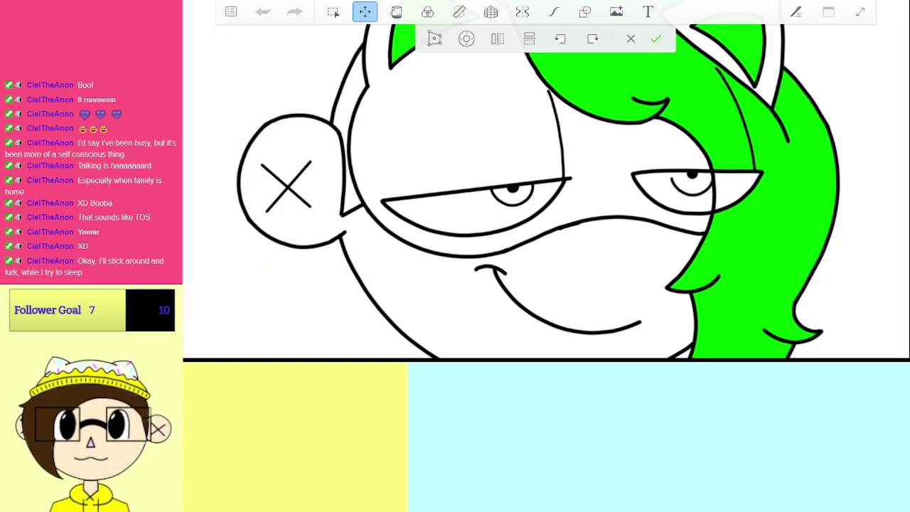
left_click_drag(690, 187, 692, 185)
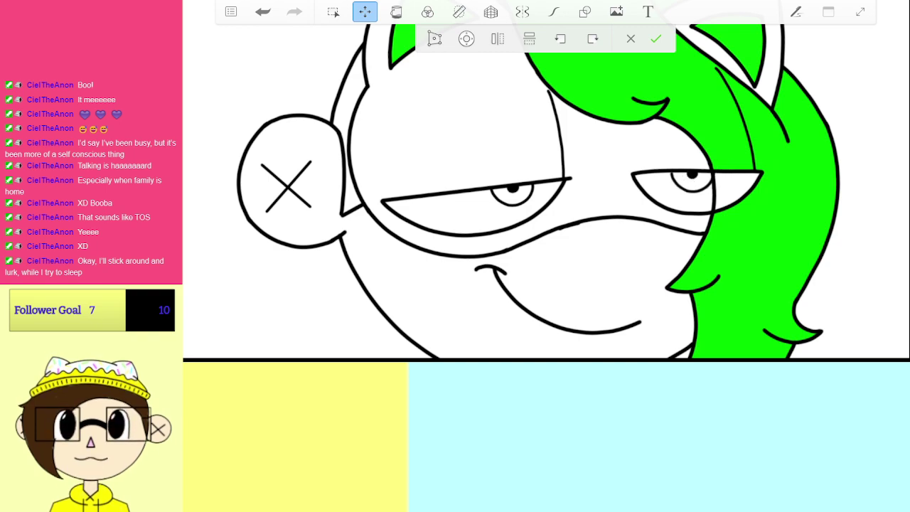
key("Return")
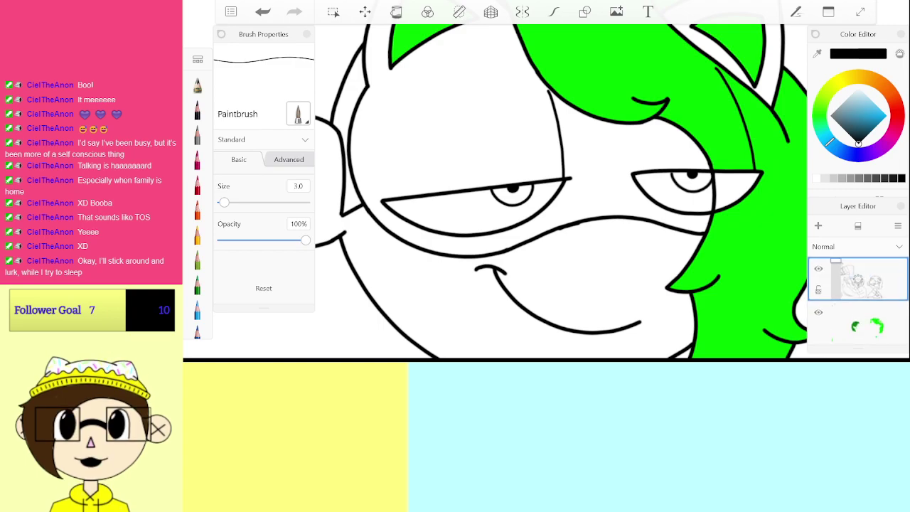
Step: Select the colour layer beneath the line art and sample the blue from the seated moustached character's iris
scroll(562, 192, "down", 10)
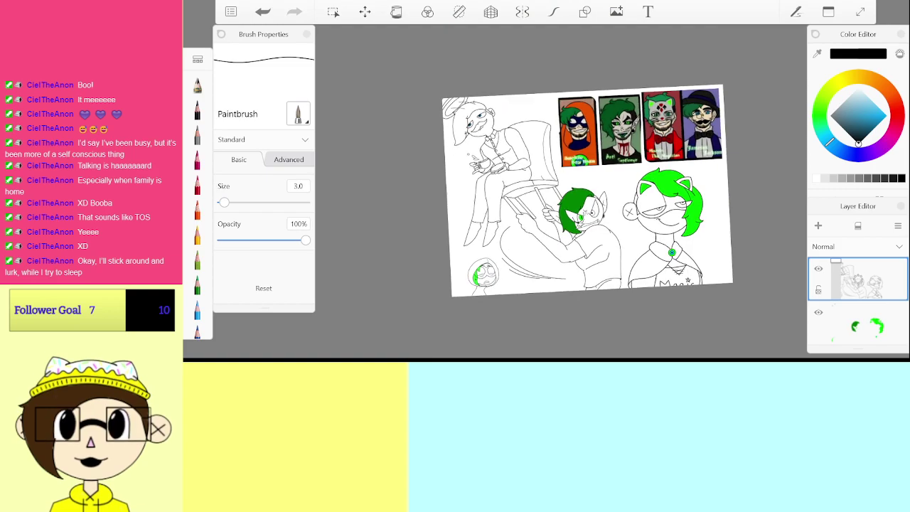
scroll(569, 192, "up", 5)
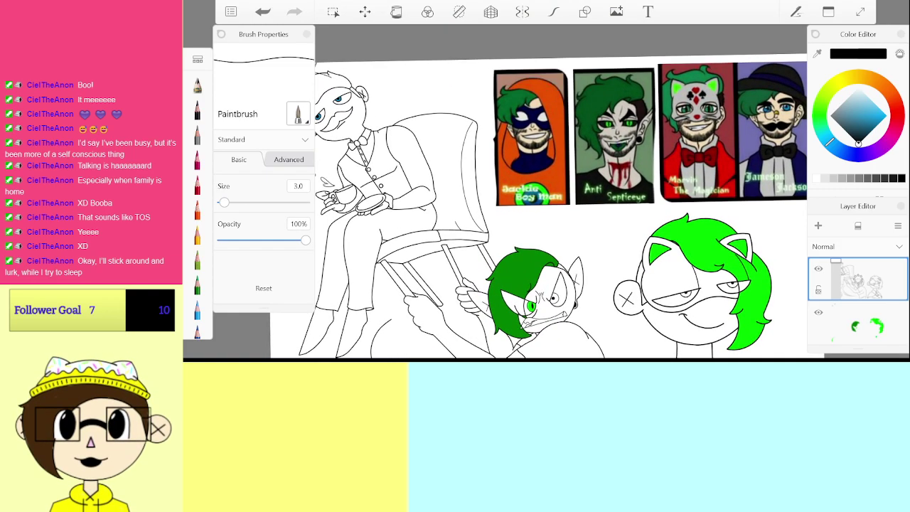
scroll(569, 192, "down", 1)
scroll(573, 217, "down", 1)
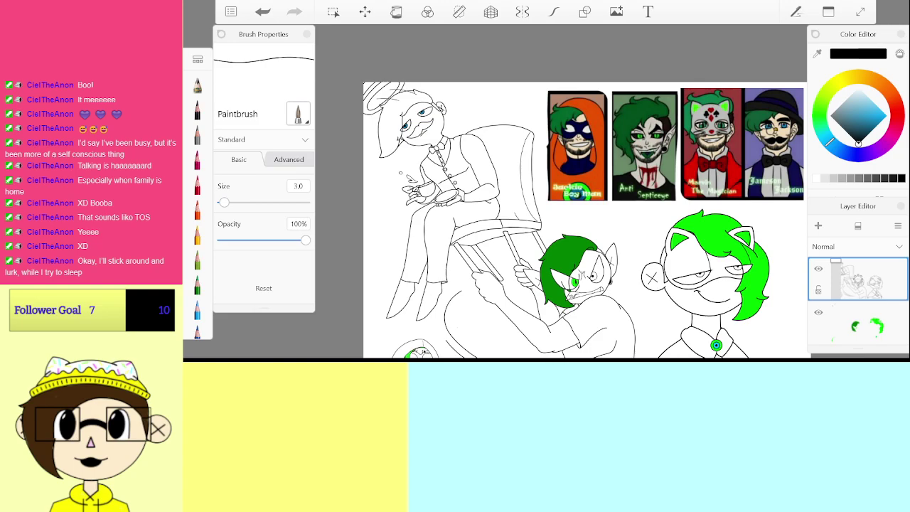
left_click(858, 323)
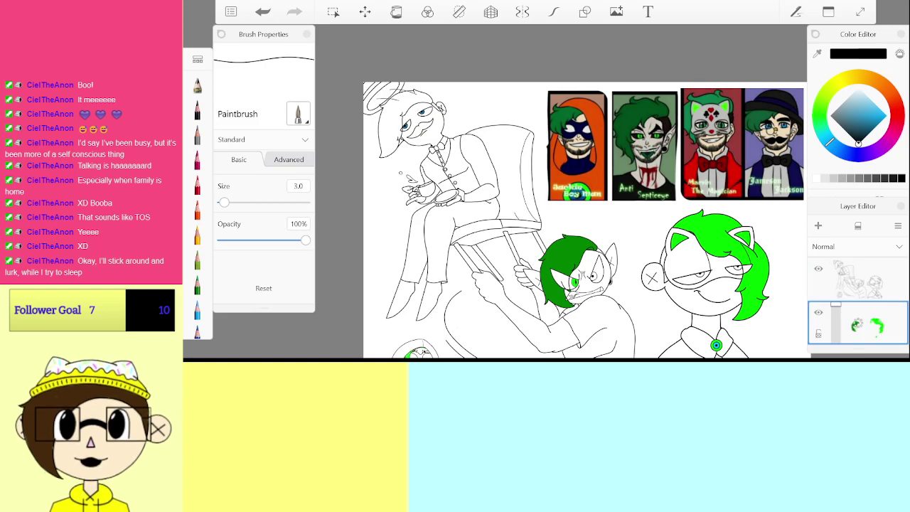
scroll(546, 206, "up", 5)
scroll(512, 157, "up", 8)
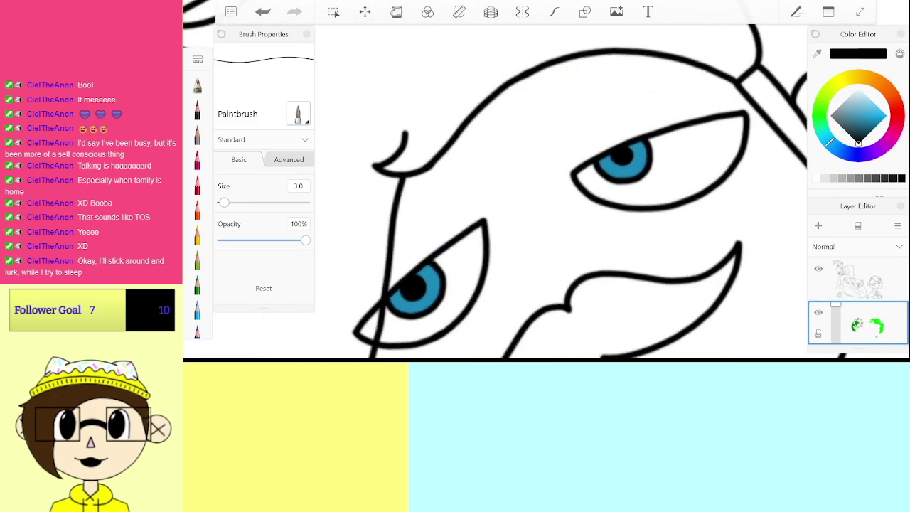
left_click(543, 176)
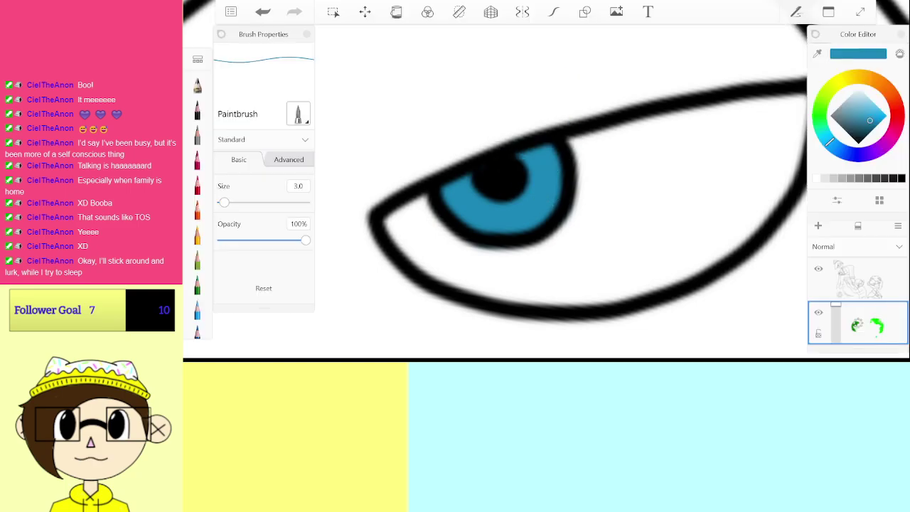
Step: Brighten the sampled blue by setting its HSL saturation to 100 and lightness to 44
scroll(500, 156, "down", 10)
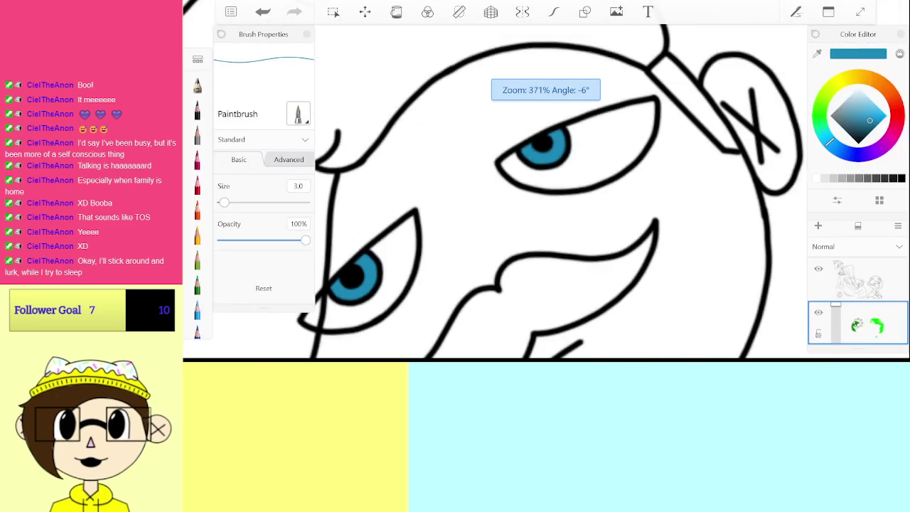
left_click_drag(620, 168, 592, 151)
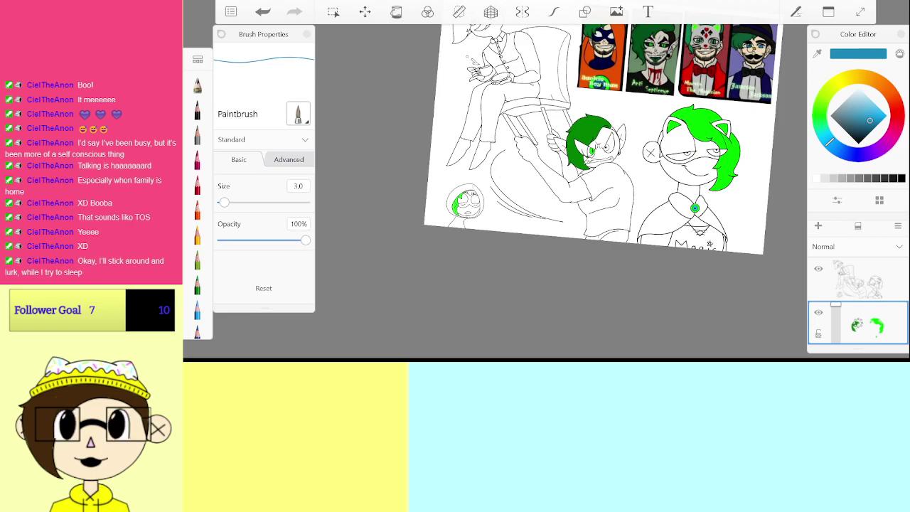
left_click(836, 201)
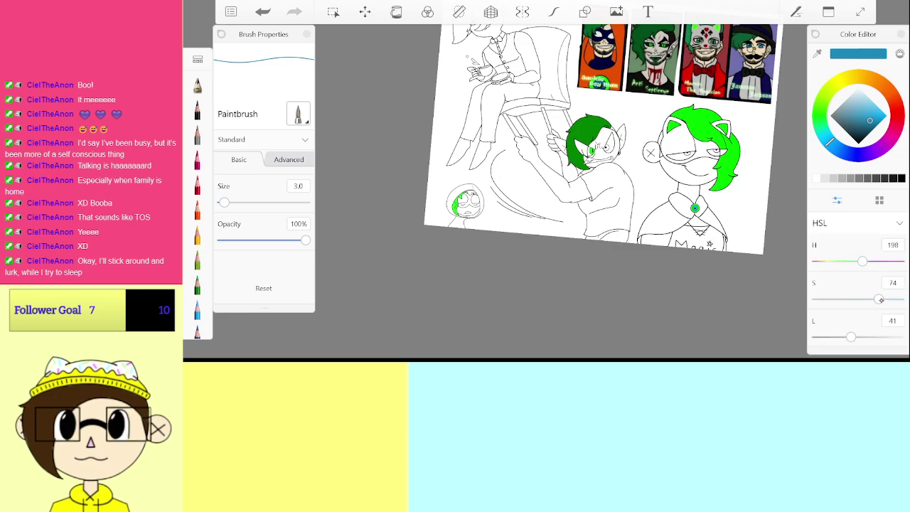
left_click_drag(881, 299, 895, 302)
scroll(711, 142, "up", 10)
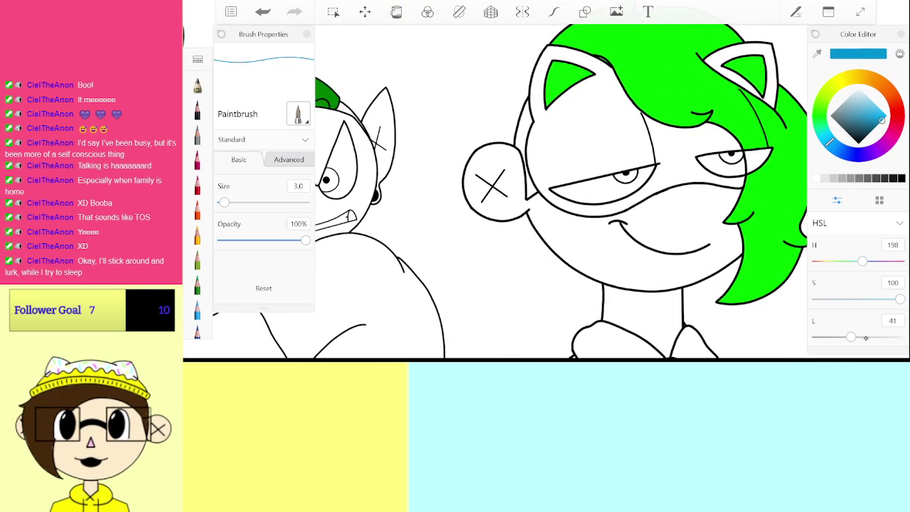
left_click_drag(866, 337, 853, 336)
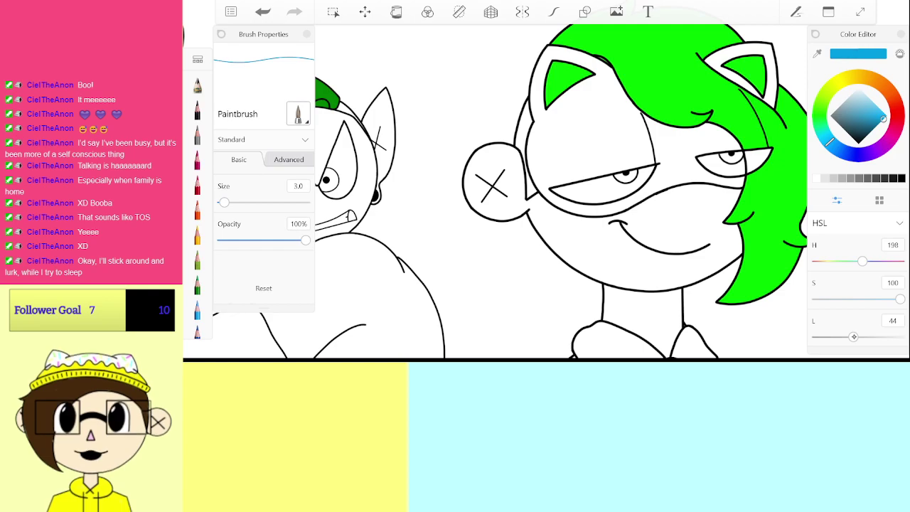
Step: Paint the cat-eared character's iris clear of the hair with the brightened blue, filling around the pupil
scroll(603, 198, "up", 5)
scroll(682, 128, "up", 5)
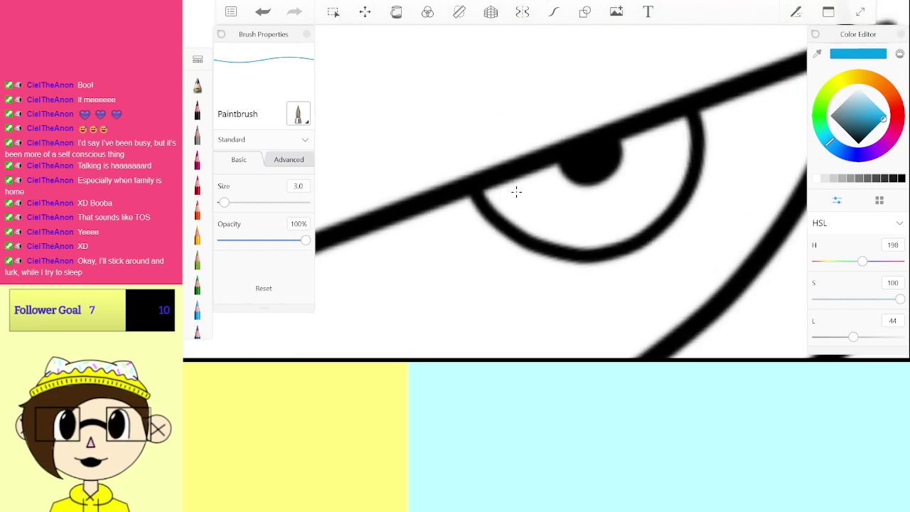
left_click_drag(516, 192, 568, 186)
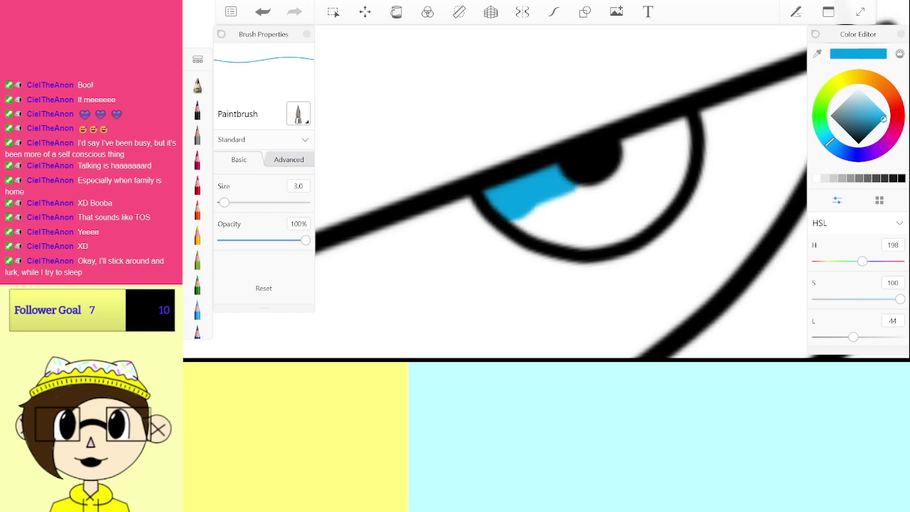
mouse_move(518, 216)
left_mouse_down()
mouse_move(583, 190)
mouse_move(541, 236)
mouse_move(569, 242)
mouse_move(610, 196)
left_mouse_up()
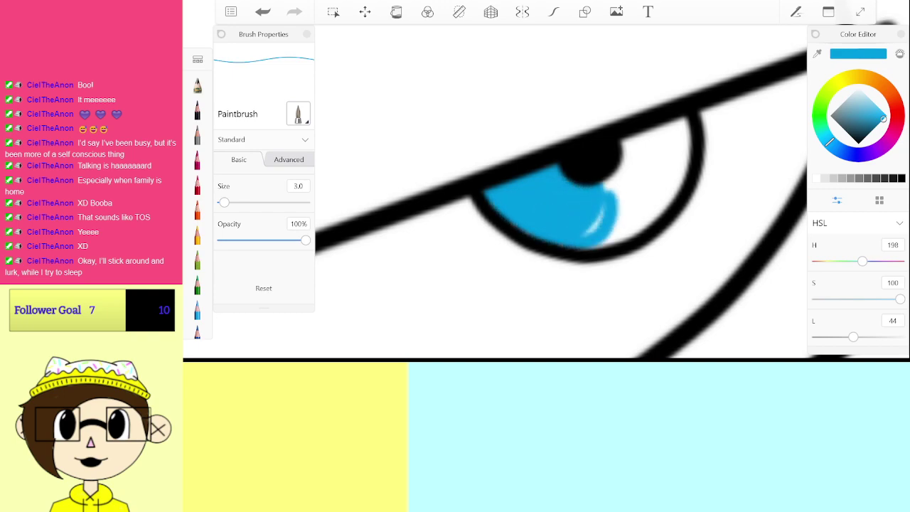
mouse_move(612, 227)
left_mouse_down()
mouse_move(620, 206)
mouse_move(658, 192)
left_mouse_up()
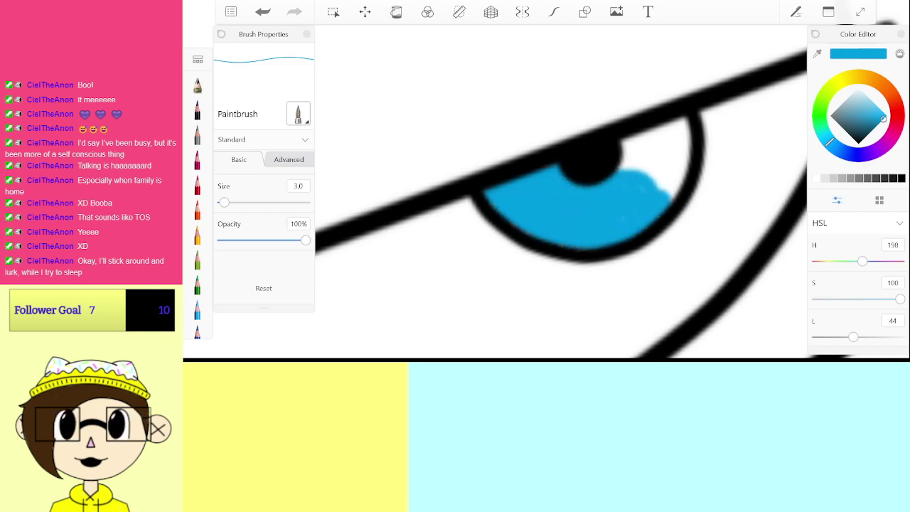
left_click_drag(679, 163, 633, 151)
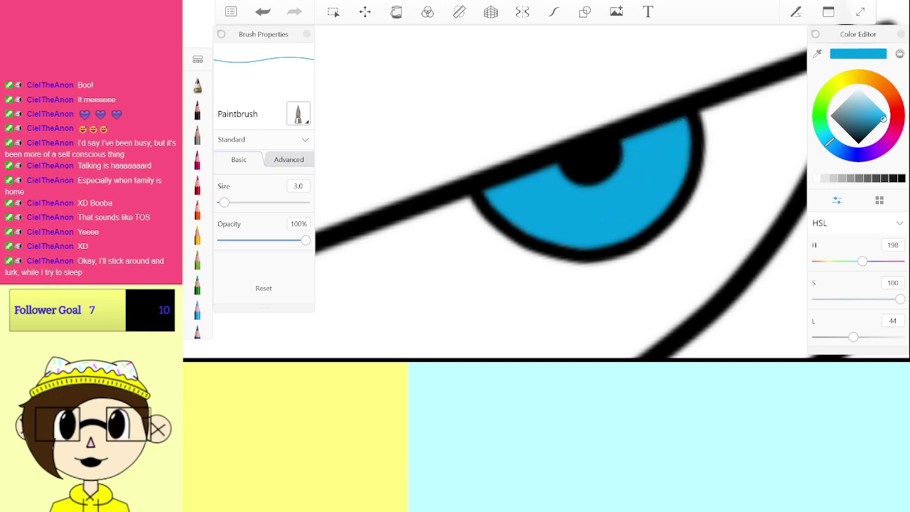
Step: Fill the cat-eared character's other iris, beside the hair, with the same blue
scroll(590, 167, "down", 8)
left_click_drag(610, 206, 489, 346)
scroll(760, 118, "up", 5)
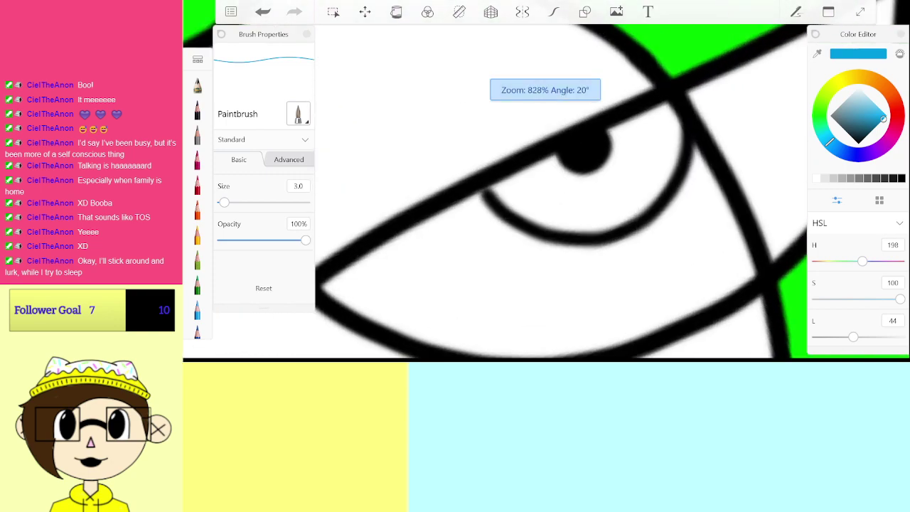
mouse_move(471, 208)
left_mouse_down()
mouse_move(547, 174)
mouse_move(512, 214)
mouse_move(598, 192)
mouse_move(540, 238)
mouse_move(601, 235)
mouse_move(658, 202)
mouse_move(665, 124)
left_mouse_up()
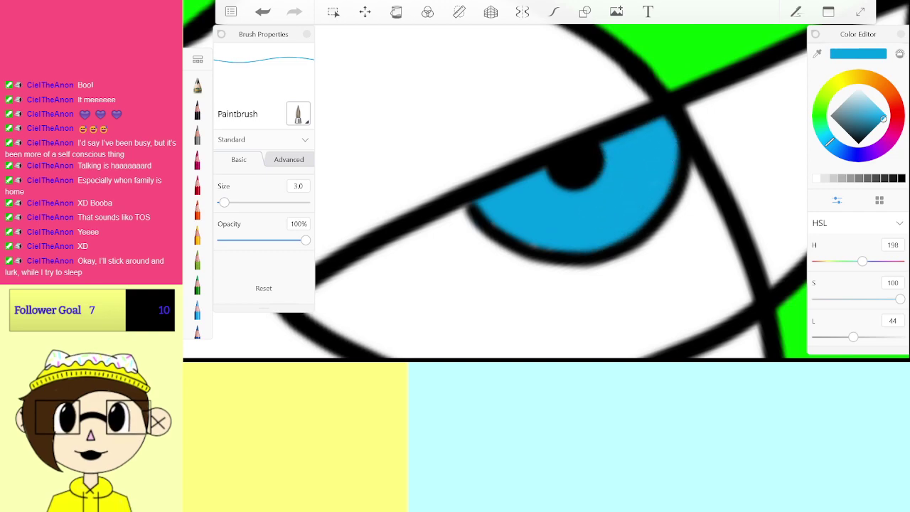
Step: Set the blue's HSL lightness to 50 for the angry pointy-eared character's uncoloured iris
scroll(562, 191, "down", 5)
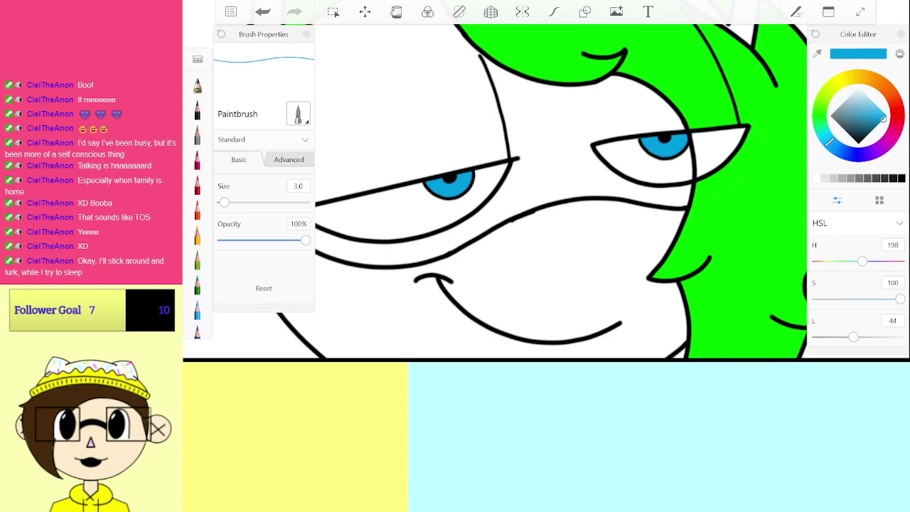
scroll(562, 191, "down", 5)
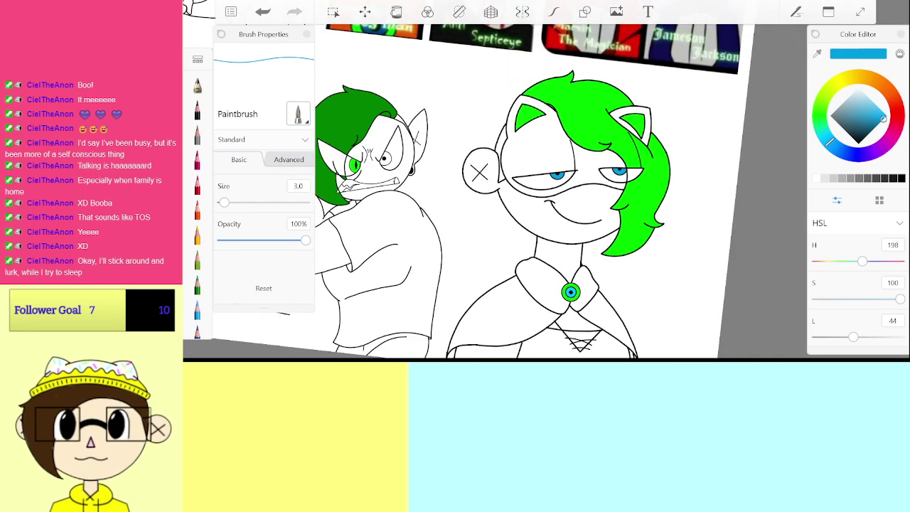
scroll(484, 191, "down", 3)
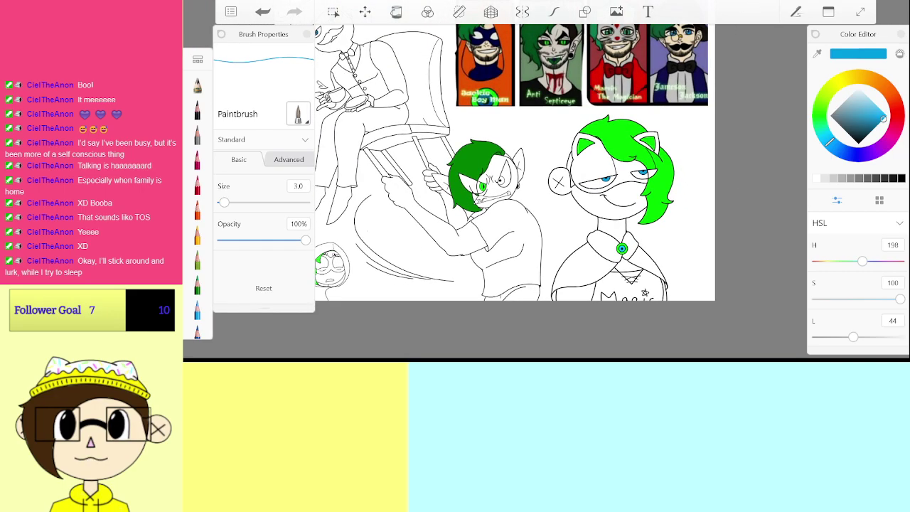
scroll(544, 168, "down", 3)
scroll(545, 192, "up", 8)
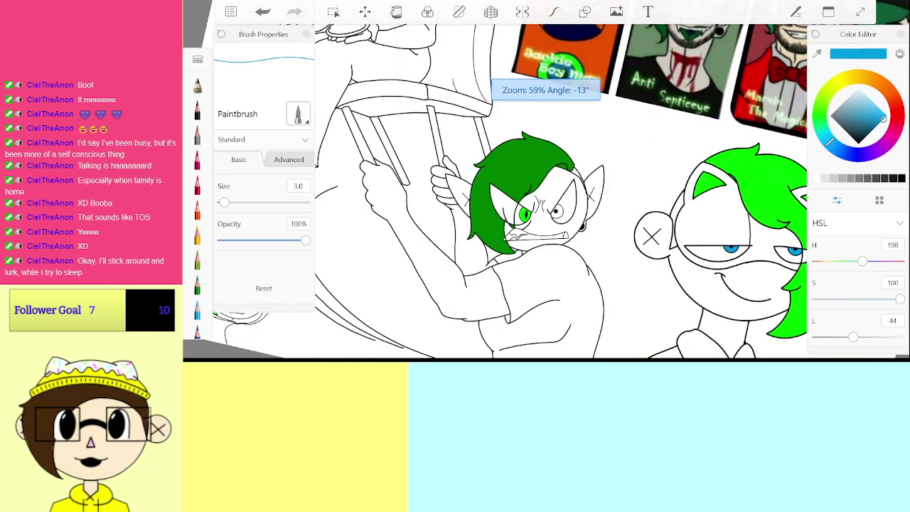
scroll(534, 185, "down", 1)
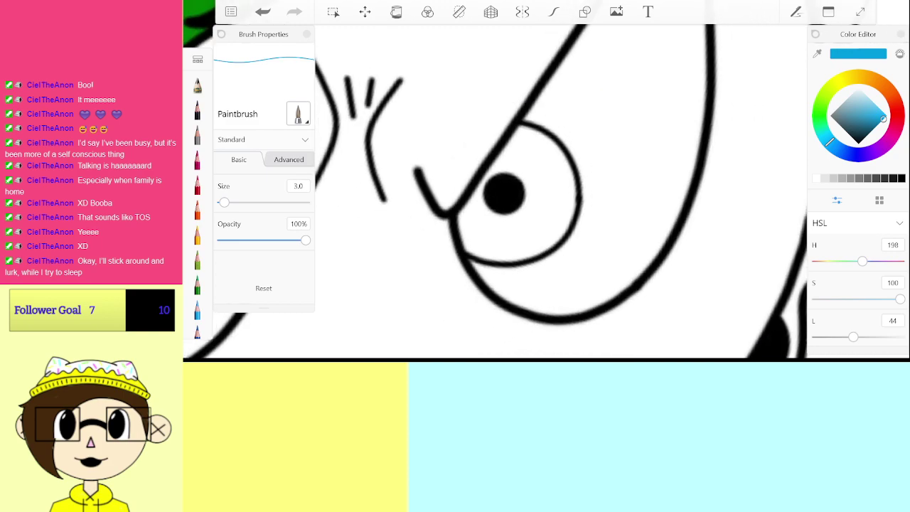
left_click(894, 323)
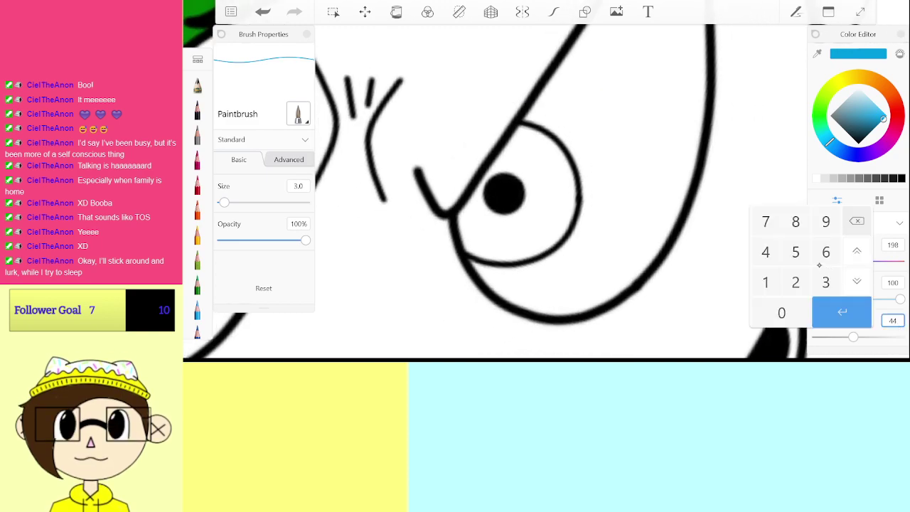
left_click(796, 252)
left_click(781, 313)
left_click(842, 312)
Step: Paint the angry pointy-eared character's uncoloured iris with the lighter blue, filling all around the pupil
scroll(524, 170, "up", 3)
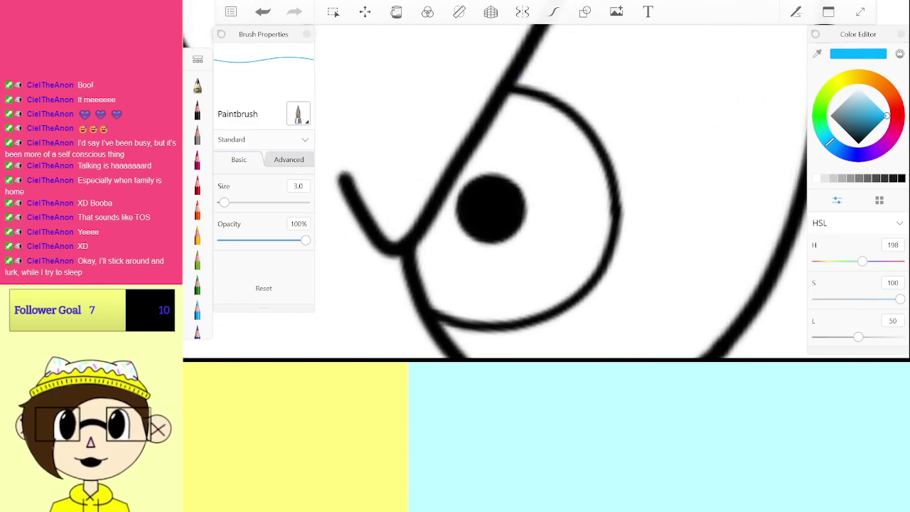
left_click_drag(425, 255, 455, 211)
mouse_move(431, 261)
left_mouse_down()
mouse_move(460, 244)
mouse_move(446, 283)
left_mouse_up()
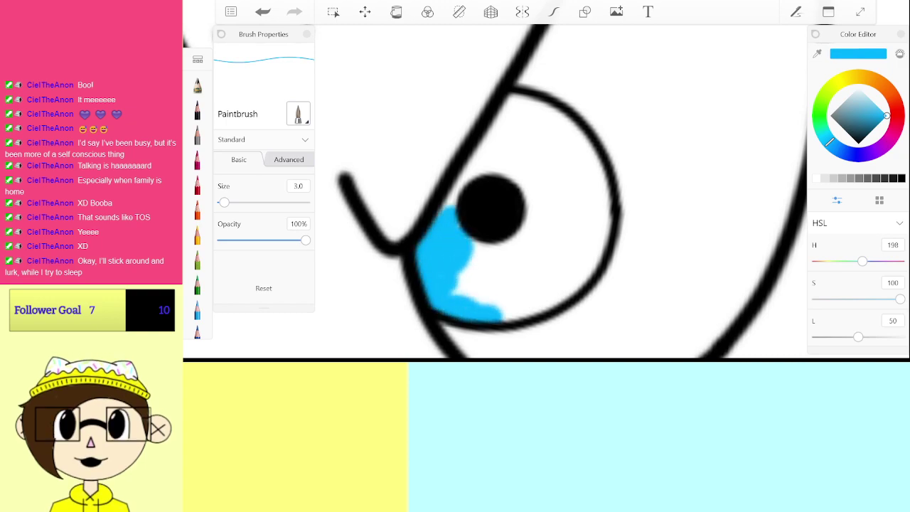
left_click_drag(498, 312, 555, 293)
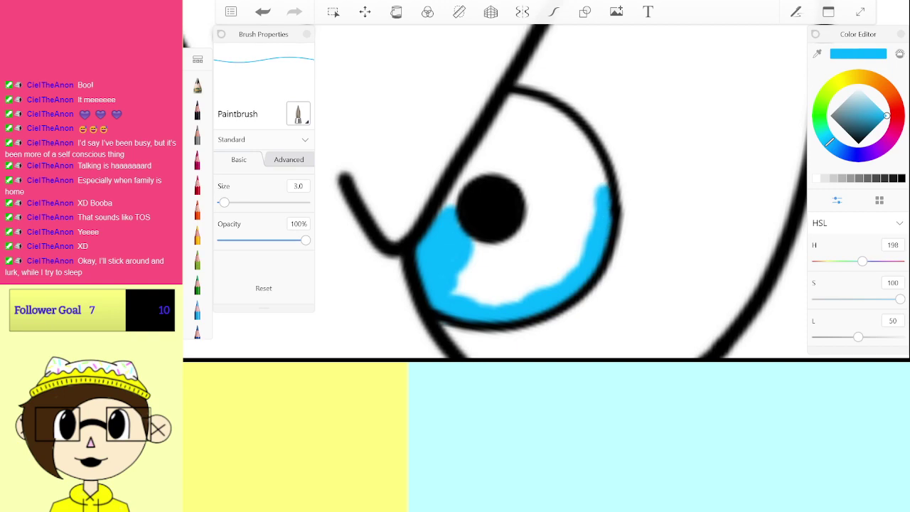
mouse_move(605, 214)
left_mouse_down()
mouse_move(593, 156)
mouse_move(573, 130)
mouse_move(514, 95)
mouse_move(473, 153)
mouse_move(516, 117)
mouse_move(537, 142)
mouse_move(554, 177)
mouse_move(523, 231)
left_mouse_up()
mouse_move(530, 149)
left_mouse_down()
mouse_move(590, 213)
mouse_move(569, 274)
mouse_move(533, 287)
mouse_move(526, 235)
mouse_move(501, 281)
mouse_move(462, 285)
left_mouse_up()
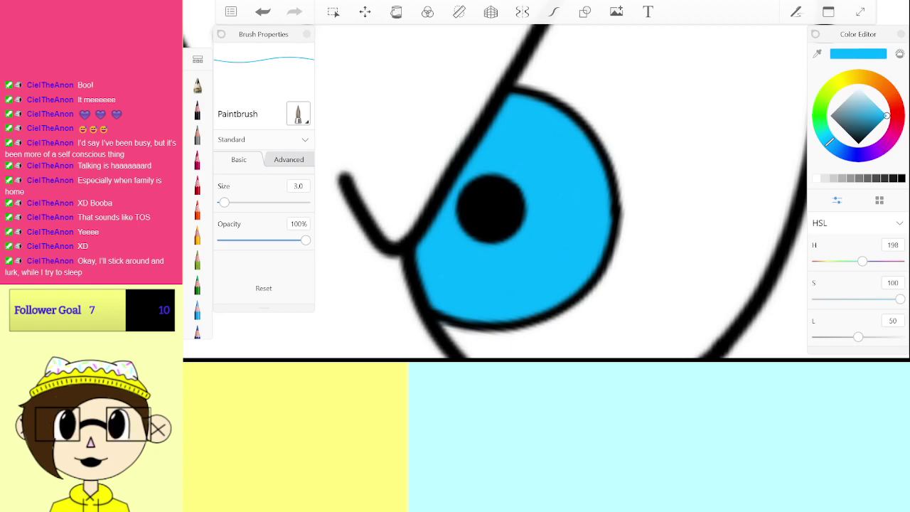
scroll(546, 192, "down", 15)
scroll(569, 192, "up", 4)
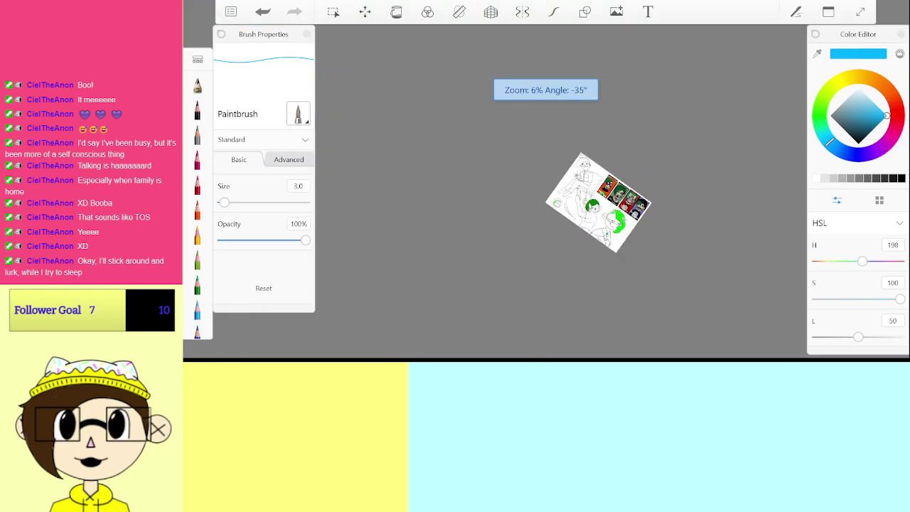
scroll(547, 201, "up", 5)
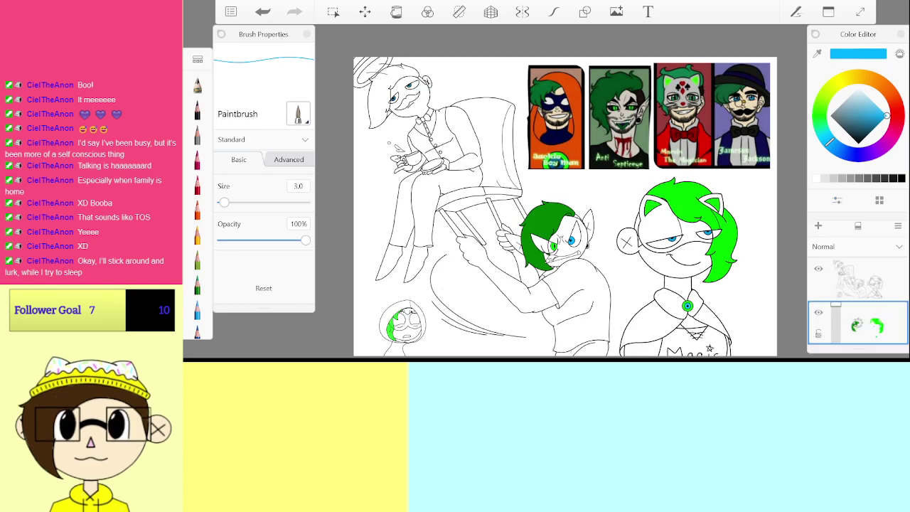
Step: On the line art layer, fill the hair-side corner of the angry pointy-eared character's mouth with black using a size 2 brush
left_click(868, 280)
left_click(903, 178)
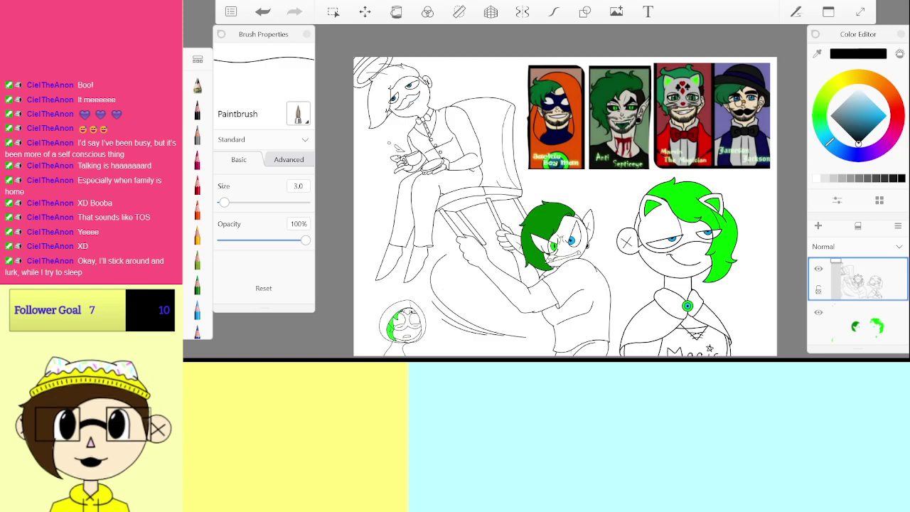
left_click(302, 184)
left_click(367, 257)
left_click(412, 287)
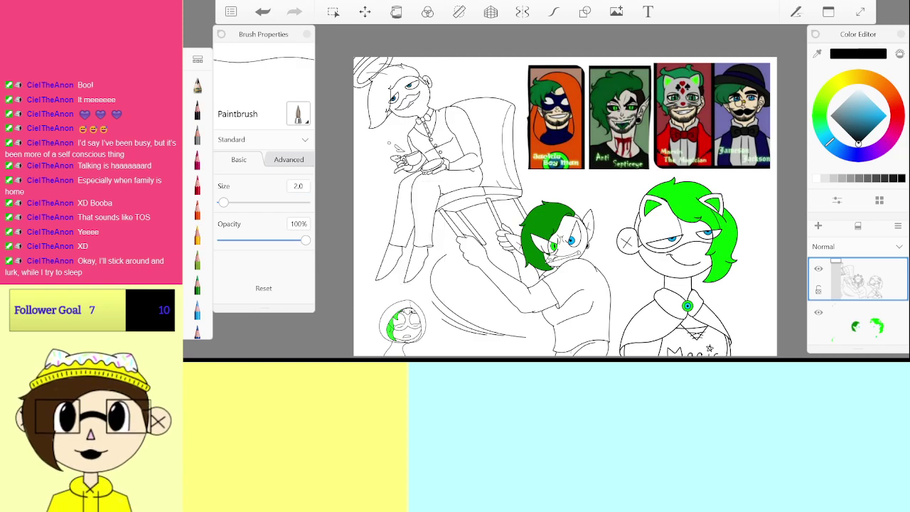
scroll(562, 214, "up", 10)
scroll(562, 213, "up", 5)
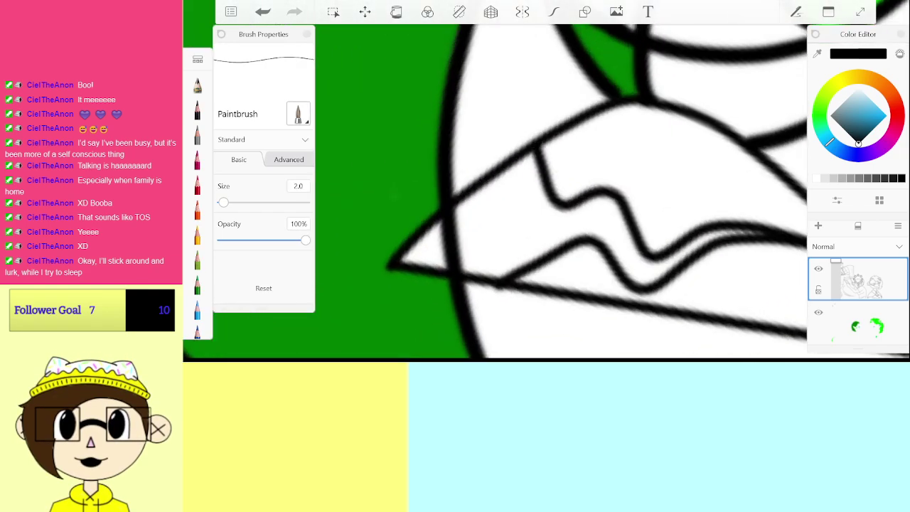
mouse_move(409, 253)
left_mouse_down()
mouse_move(453, 219)
mouse_move(441, 238)
mouse_move(458, 229)
mouse_move(469, 252)
mouse_move(487, 256)
mouse_move(572, 233)
mouse_move(564, 214)
mouse_move(512, 226)
mouse_move(540, 205)
mouse_move(526, 186)
left_mouse_up()
key("ctrl+z")
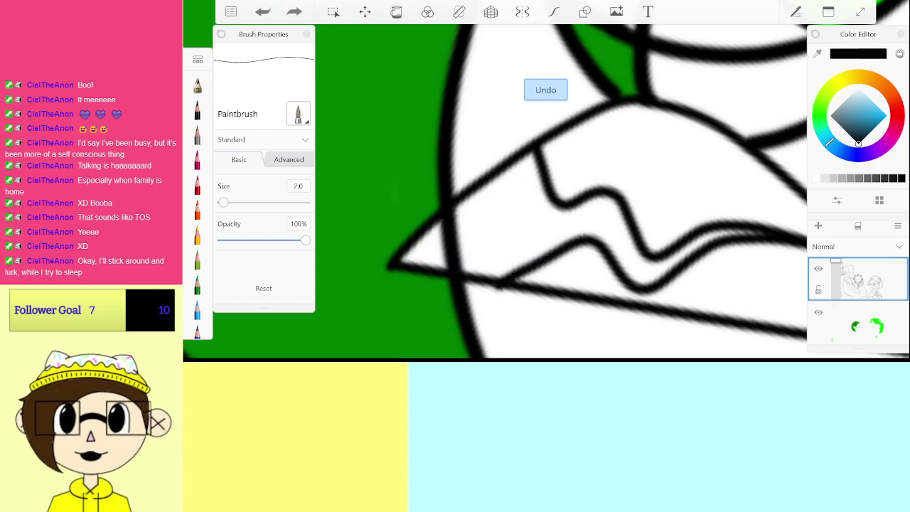
left_click_drag(496, 279, 551, 239)
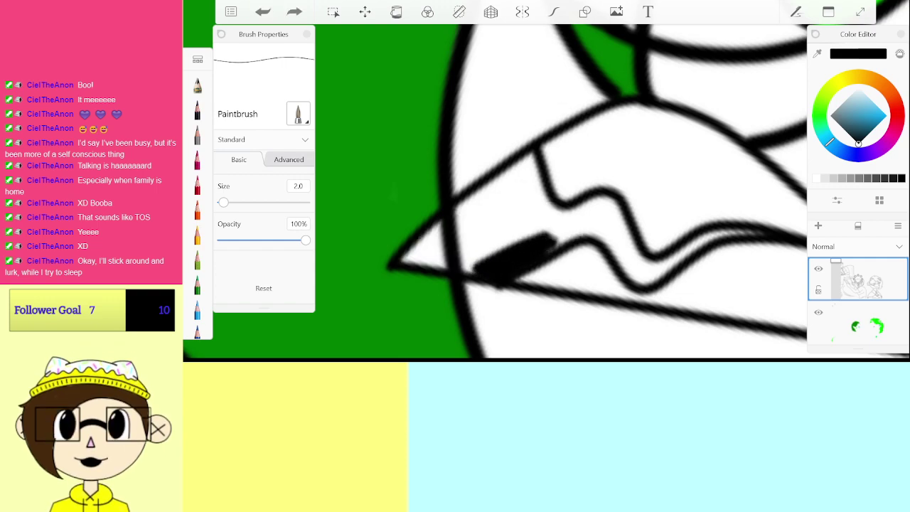
mouse_move(476, 269)
left_mouse_down()
mouse_move(452, 262)
mouse_move(466, 238)
mouse_move(402, 263)
left_mouse_up()
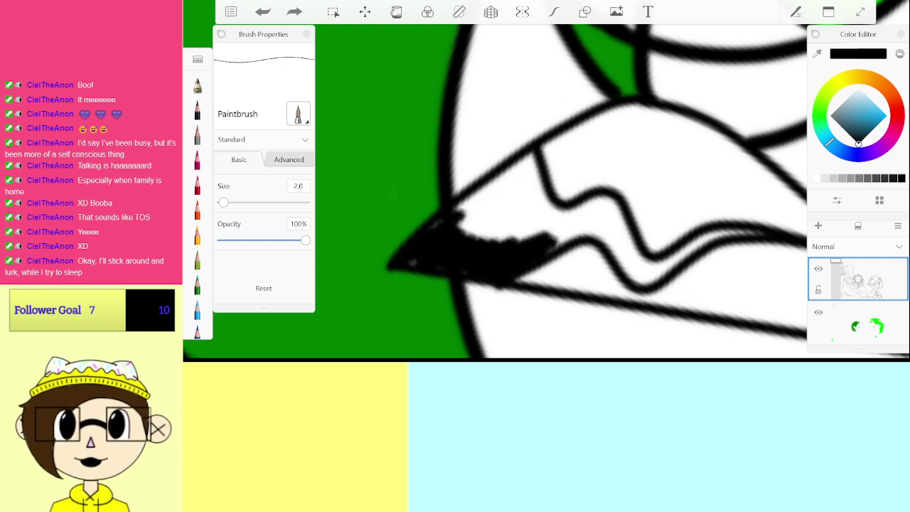
mouse_move(436, 225)
left_mouse_down()
mouse_move(528, 162)
mouse_move(535, 171)
mouse_move(467, 232)
mouse_move(487, 236)
mouse_move(541, 182)
mouse_move(514, 229)
left_mouse_up()
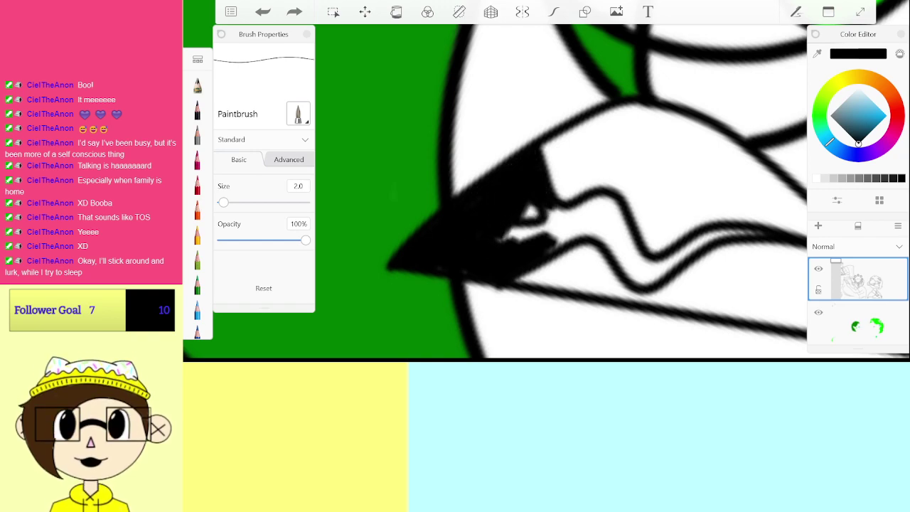
mouse_move(562, 213)
left_mouse_down()
mouse_move(523, 234)
mouse_move(587, 210)
left_mouse_up()
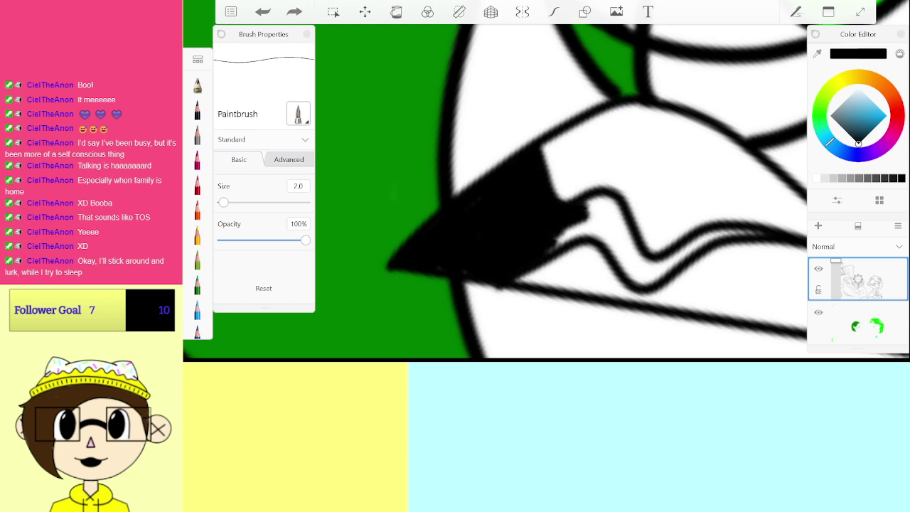
Step: Fill the wavy strip running from the blackened mouth corner with solid black up to its thin tip
scroll(562, 192, "down", 2)
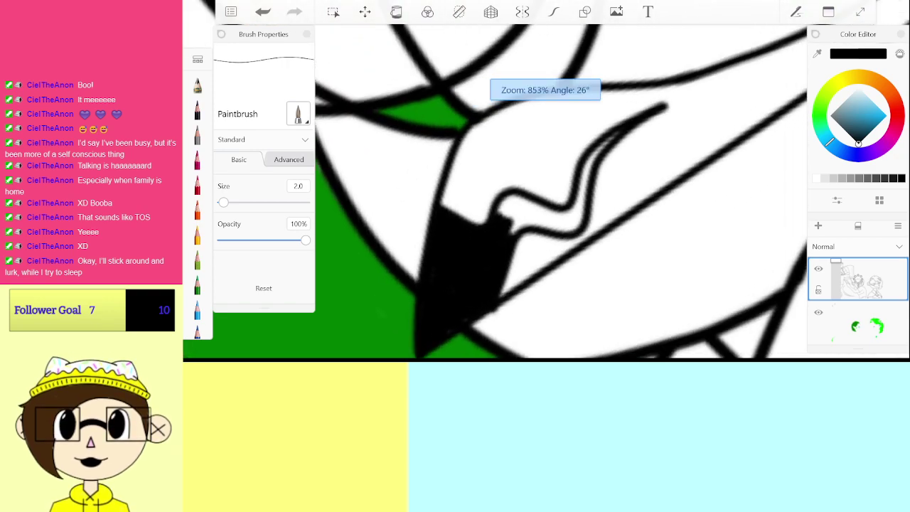
scroll(562, 192, "up", 3)
mouse_move(455, 219)
left_mouse_down()
mouse_move(436, 246)
mouse_move(466, 224)
mouse_move(506, 253)
mouse_move(553, 245)
mouse_move(559, 146)
mouse_move(590, 105)
left_mouse_up()
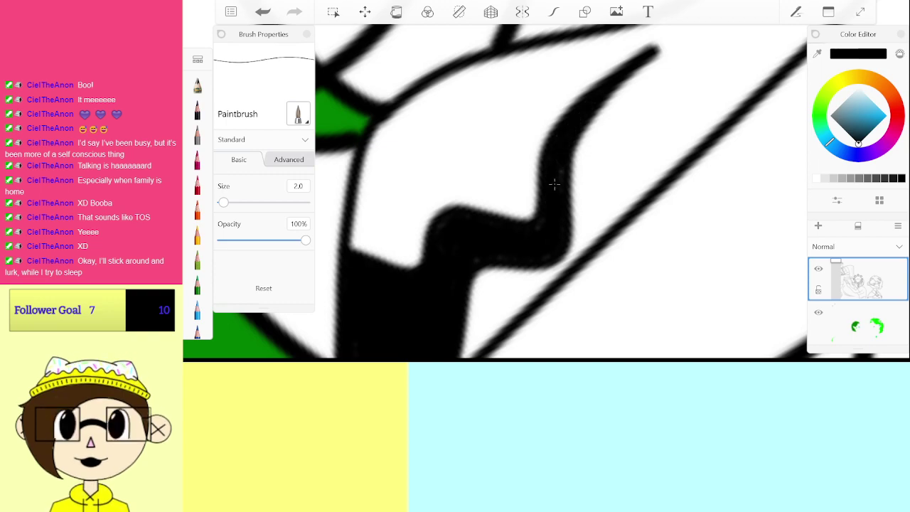
Step: Fill the rounded far end of the pointy-eared character's mouth with solid black
scroll(497, 192, "down", 10)
scroll(545, 177, "up", 8)
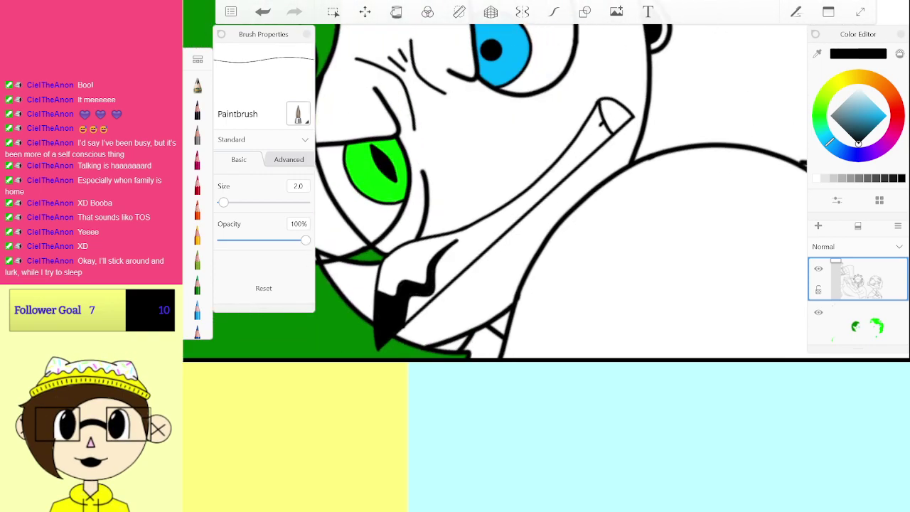
scroll(545, 178, "up", 8)
scroll(545, 178, "up", 2)
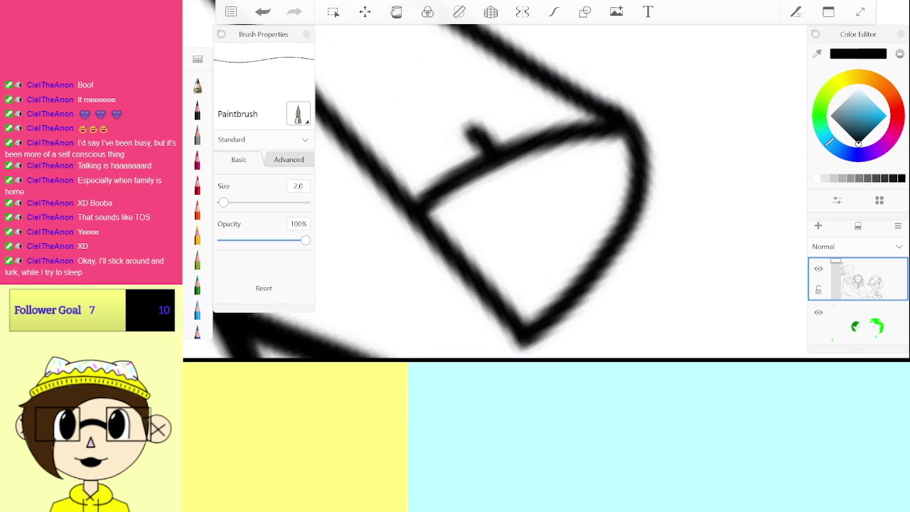
mouse_move(441, 192)
left_mouse_down()
mouse_move(498, 188)
mouse_move(491, 217)
mouse_move(551, 295)
mouse_move(529, 320)
mouse_move(498, 312)
left_mouse_up()
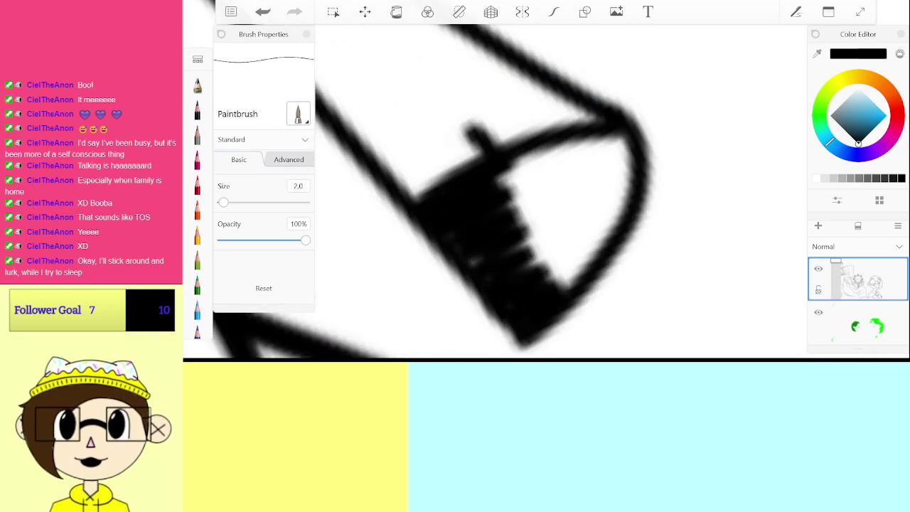
key("ctrl+z")
mouse_move(430, 186)
left_mouse_down()
mouse_move(501, 235)
mouse_move(555, 302)
mouse_move(526, 316)
mouse_move(558, 306)
mouse_move(601, 227)
mouse_move(583, 245)
mouse_move(598, 220)
mouse_move(540, 249)
mouse_move(604, 213)
mouse_move(519, 213)
mouse_move(497, 178)
mouse_move(562, 174)
mouse_move(473, 153)
mouse_move(590, 143)
mouse_move(622, 167)
mouse_move(608, 245)
left_mouse_up()
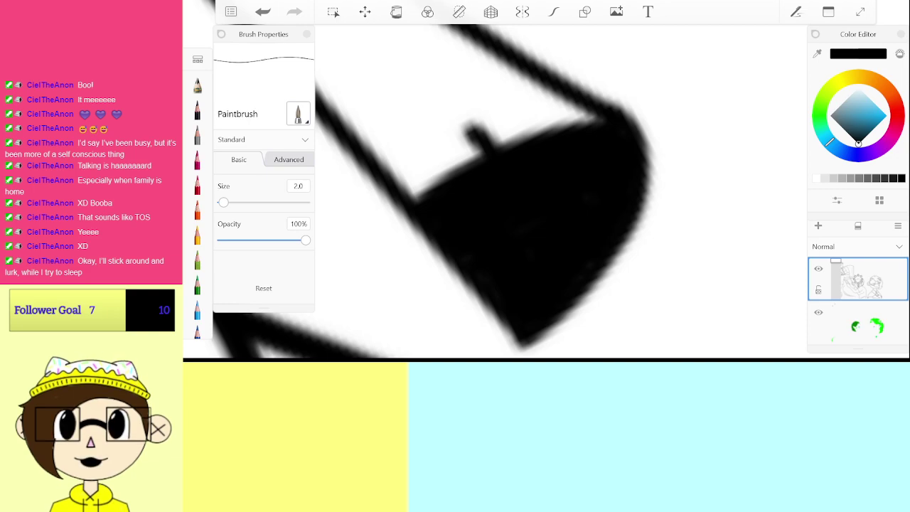
Step: Return to the colour layer beneath the line art and pick a dark brown
scroll(605, 185, "down", 10)
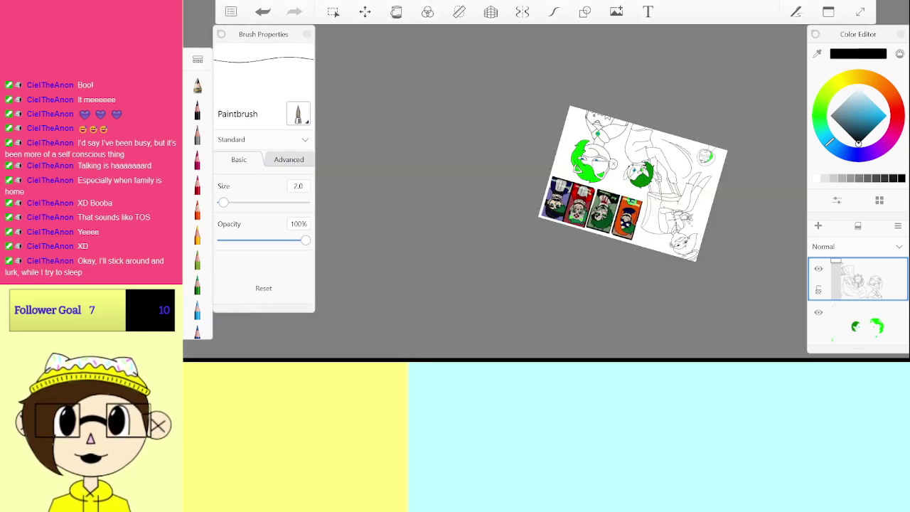
left_click_drag(632, 183, 459, 179)
scroll(475, 169, "up", 8)
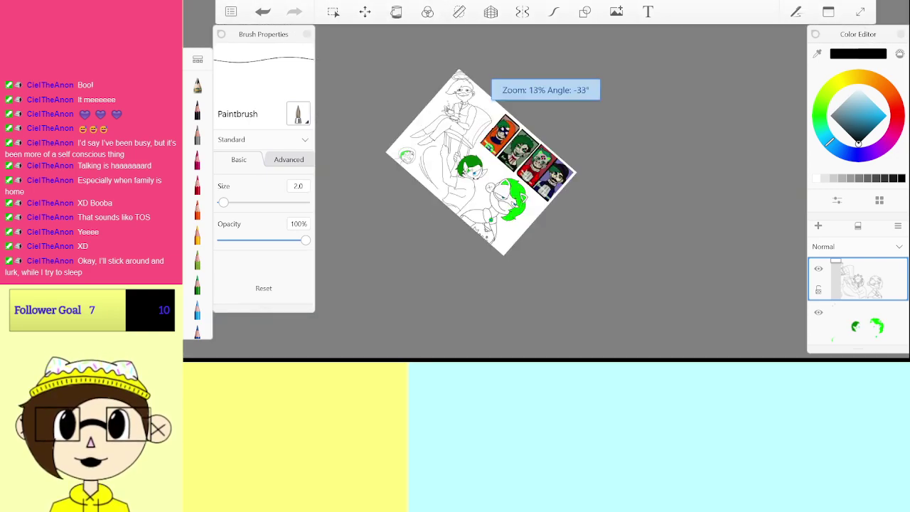
scroll(569, 171, "down", 6)
scroll(604, 207, "up", 3)
scroll(576, 199, "up", 2)
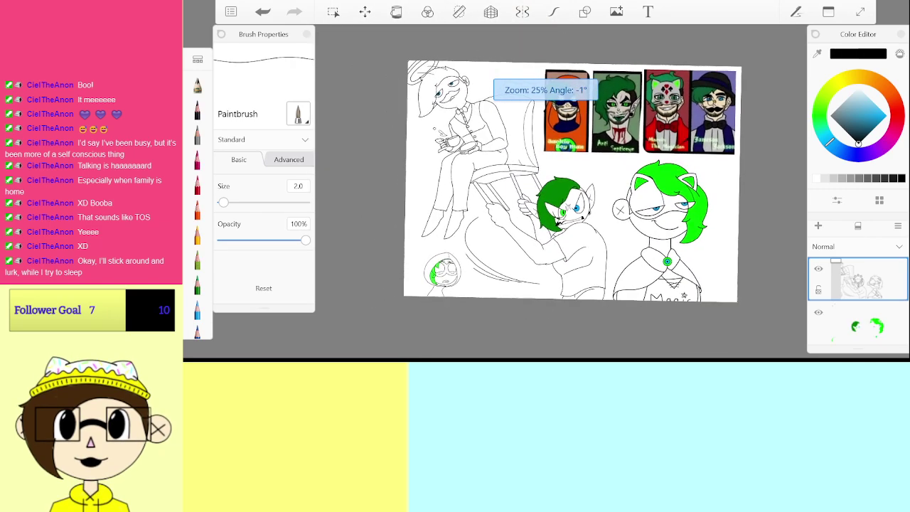
scroll(569, 199, "up", 2)
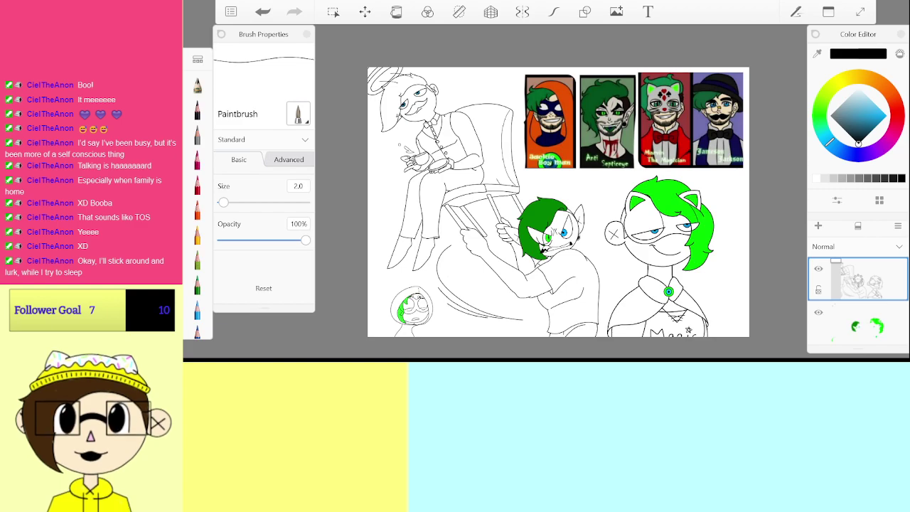
left_click(863, 324)
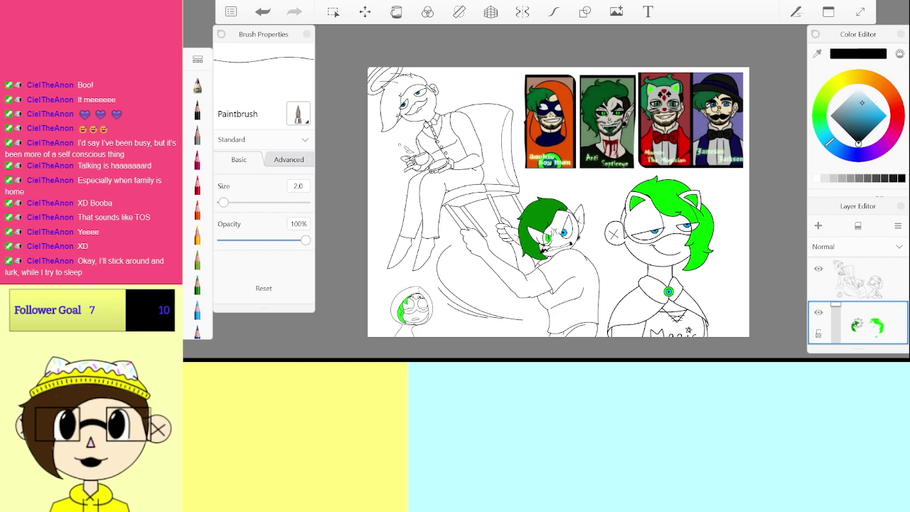
left_click(867, 135)
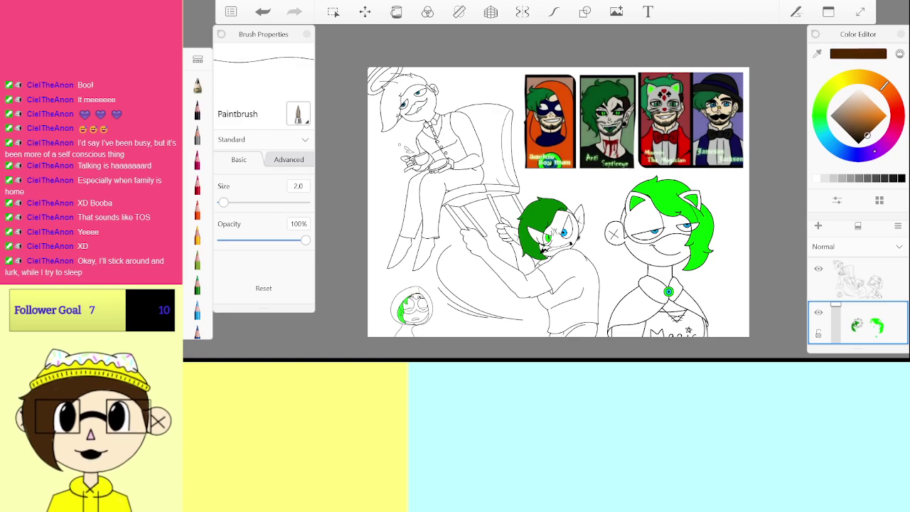
Step: Try HSL lightness values of 25 and 10 for the brown
left_click(838, 200)
left_click(893, 321)
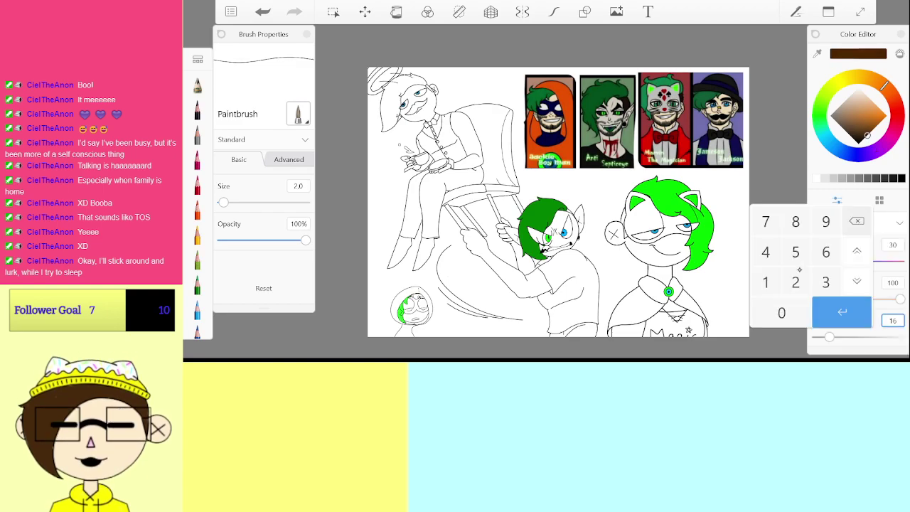
type("25")
key("Return")
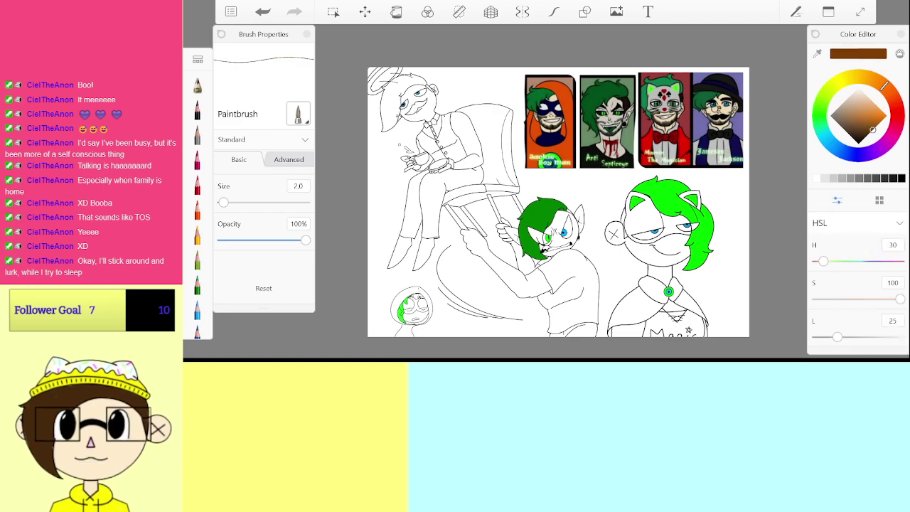
left_click(893, 320)
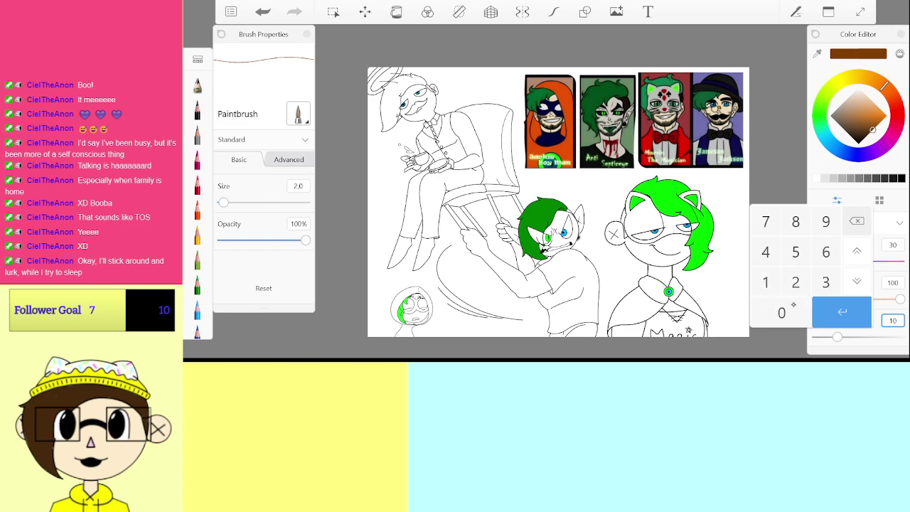
key("Return")
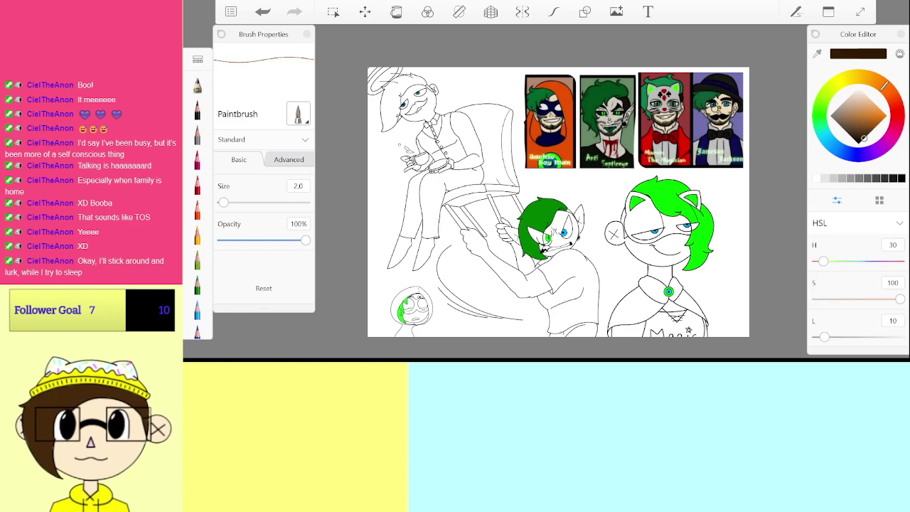
Step: Set the brown's HSL lightness to 15 and shift its hue to 41
left_click(893, 321)
left_click(764, 279)
left_click(792, 251)
left_click(833, 312)
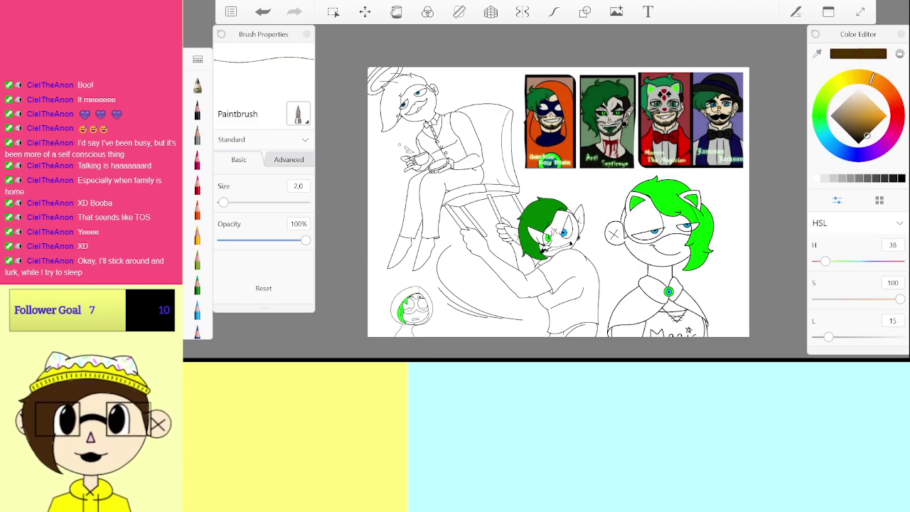
left_click_drag(873, 78, 850, 76)
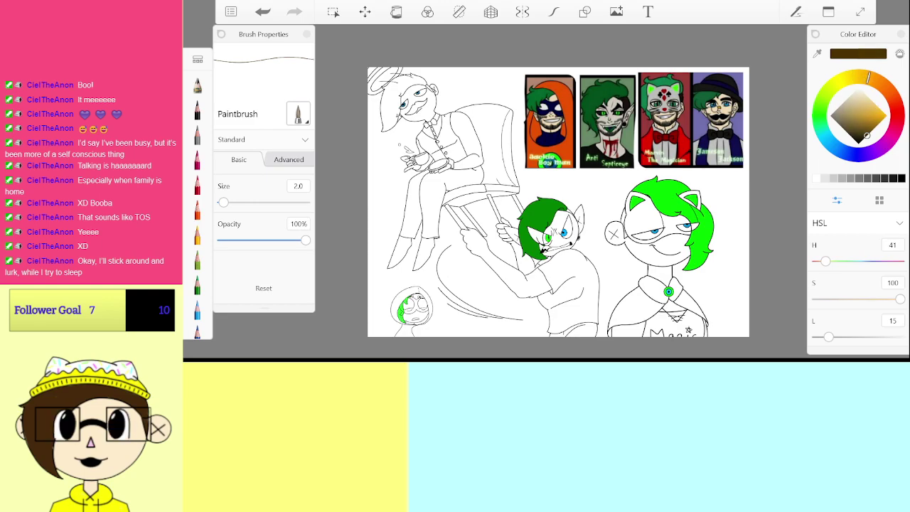
Step: Try a brown swatch on the blank canvas above the pointy-eared character with a size 10 brush, and undo it
scroll(561, 227, "up", 10)
scroll(562, 192, "up", 2)
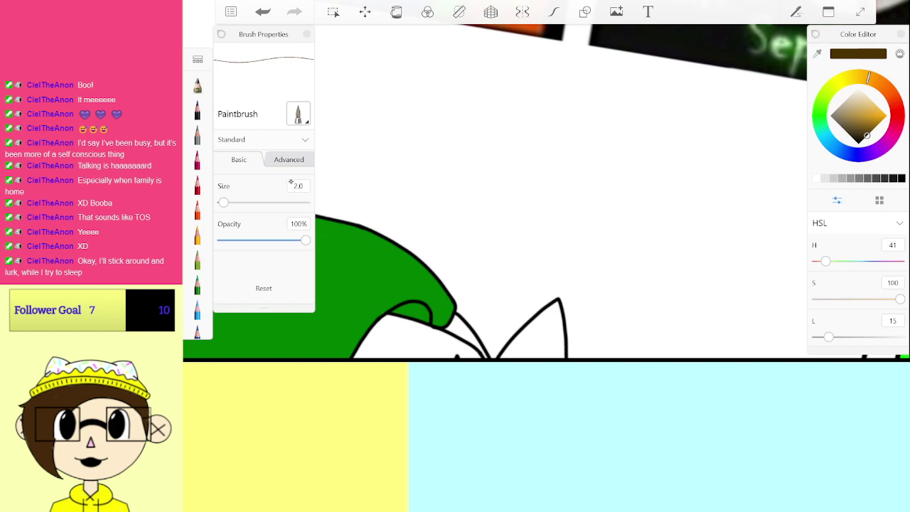
left_click(298, 186)
left_click(336, 287)
left_click(412, 287)
mouse_move(521, 145)
left_mouse_down()
mouse_move(545, 146)
mouse_move(467, 194)
mouse_move(553, 165)
left_mouse_up()
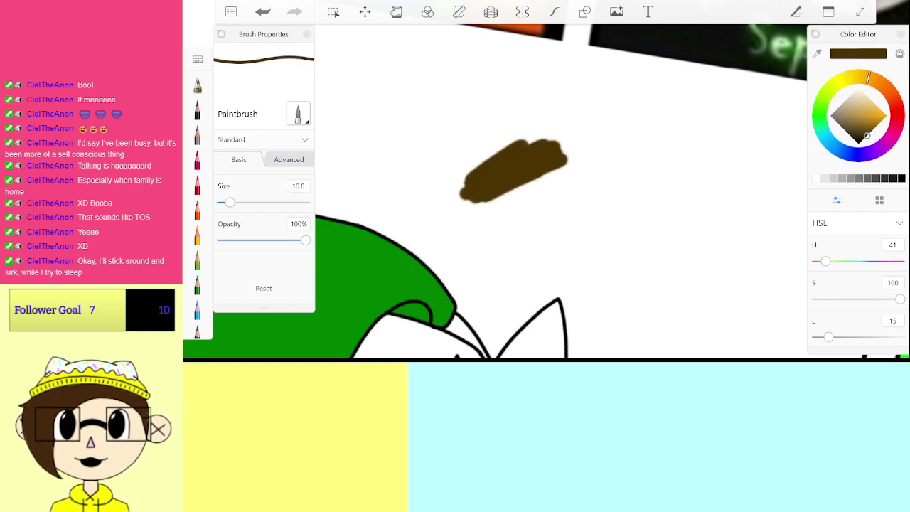
key("ctrl+z")
Step: Paint the narrow hair strip between the pointy-eared character's green hair and ear brown with a size 3 brush
left_click(300, 186)
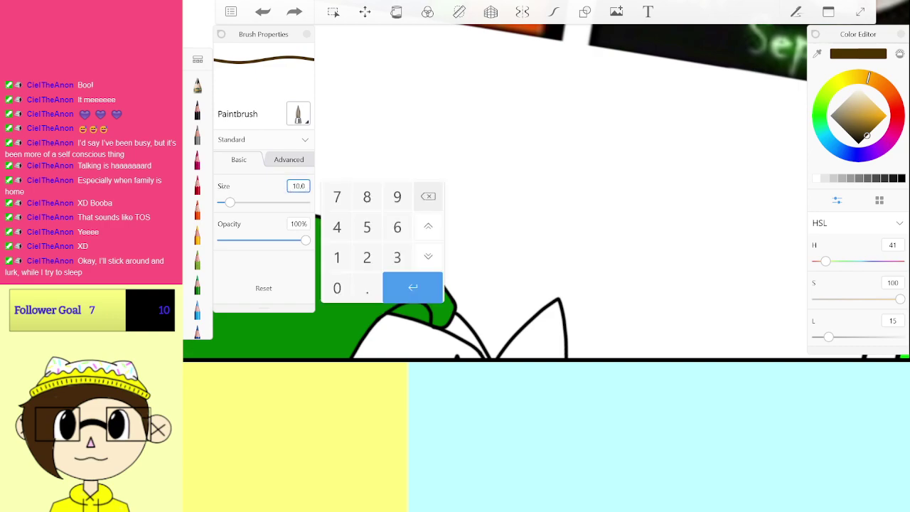
type("3")
key("Return")
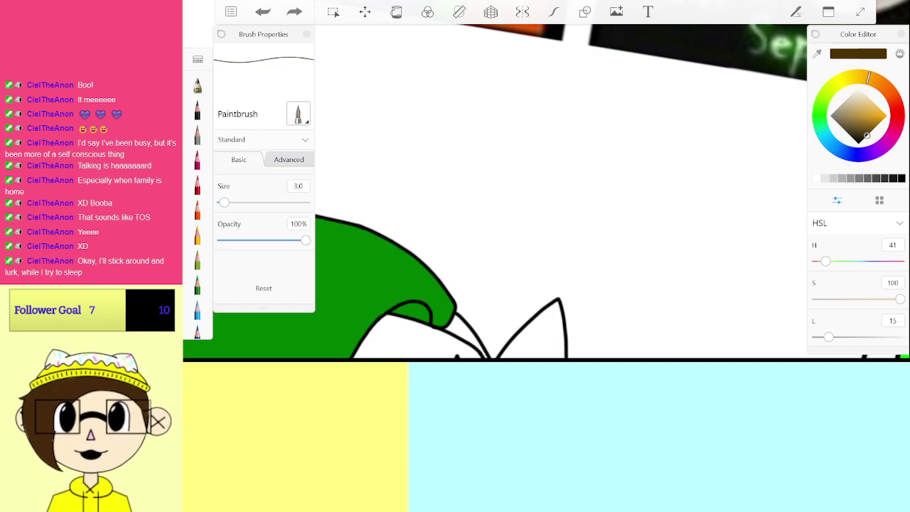
scroll(562, 192, "up", 5)
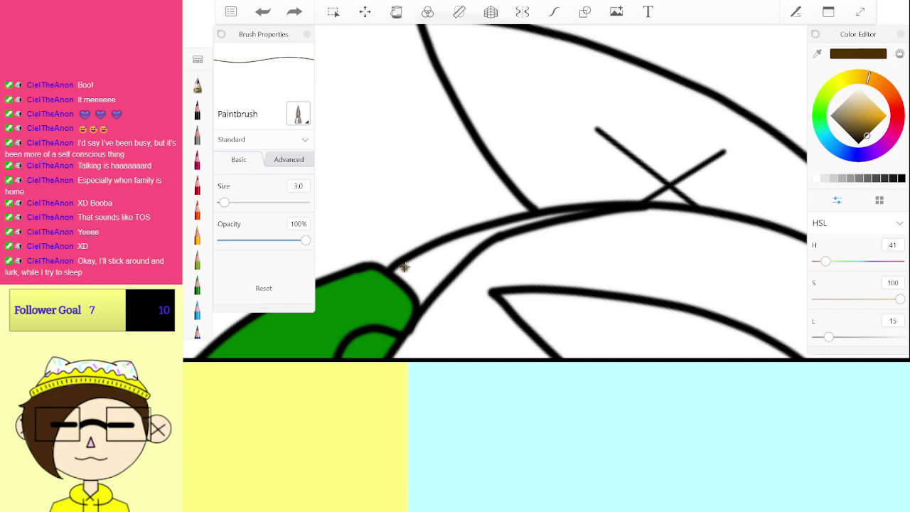
mouse_move(403, 267)
left_mouse_down()
mouse_move(438, 275)
mouse_move(470, 249)
left_mouse_up()
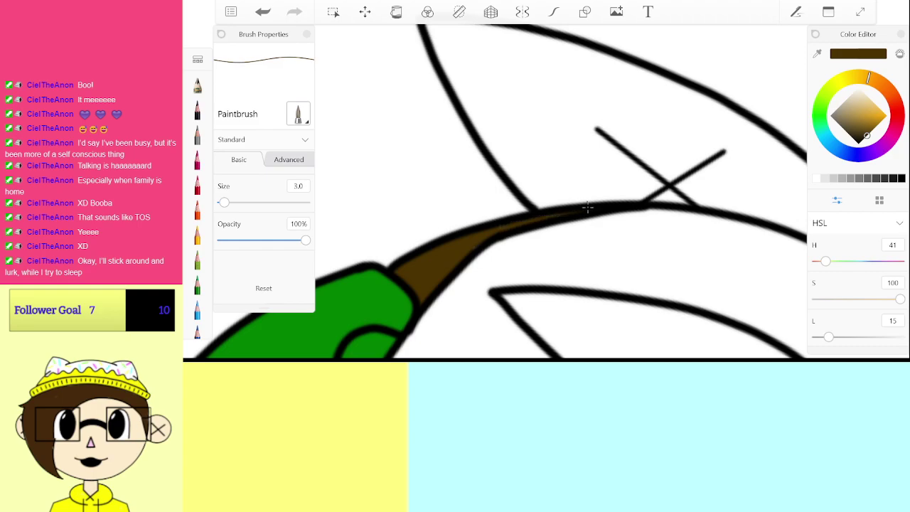
Step: Set the brush size to 5 and try painting brown in the hair strip beside the cat-eared character's round ear, undoing it
scroll(562, 192, "down", 8)
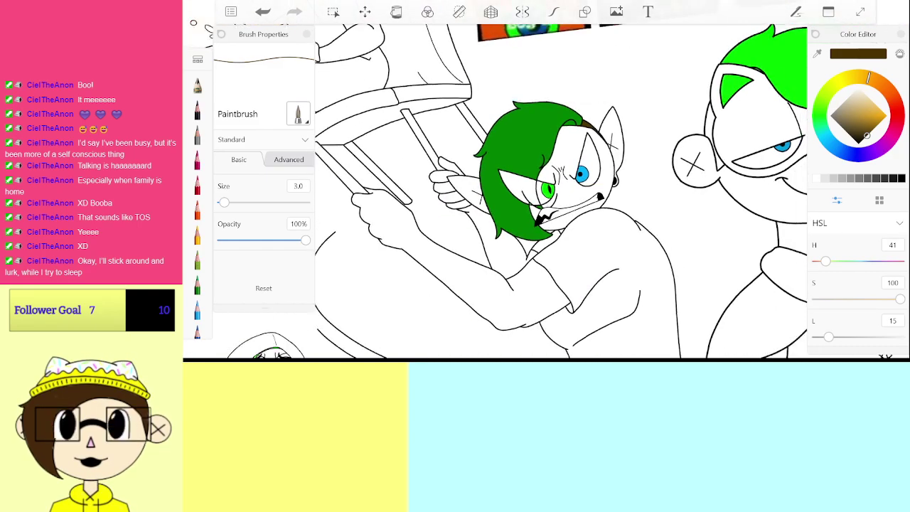
scroll(562, 192, "up", 3)
scroll(498, 192, "right", 5)
scroll(541, 231, "up", 10)
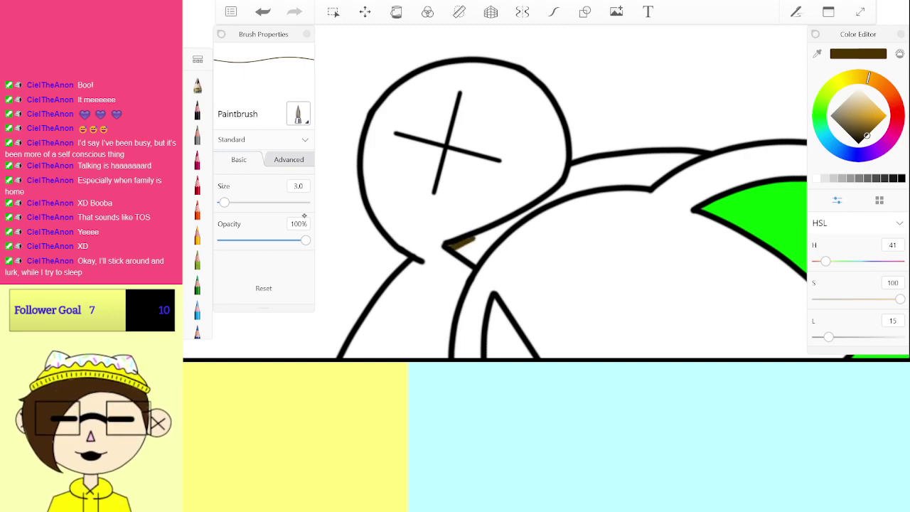
left_click(298, 185)
type("5")
key("Return")
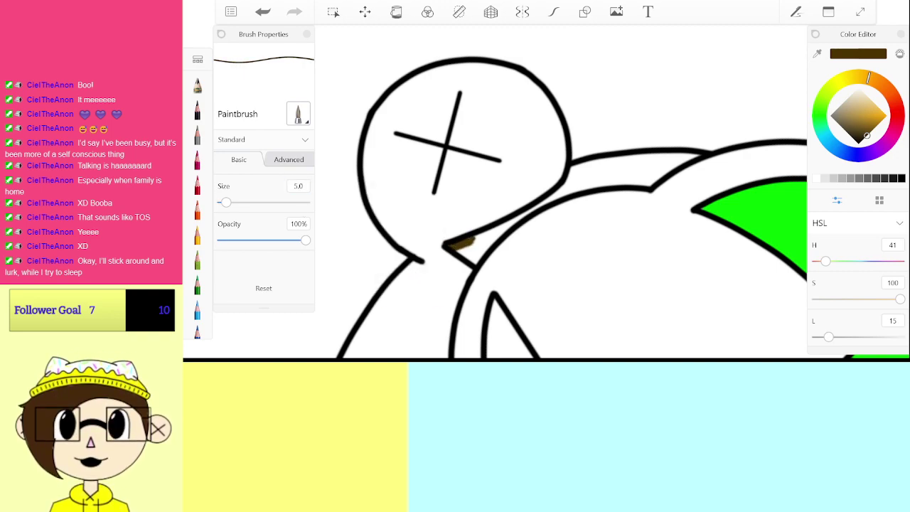
mouse_move(475, 259)
left_mouse_down()
mouse_move(488, 238)
mouse_move(549, 204)
left_mouse_up()
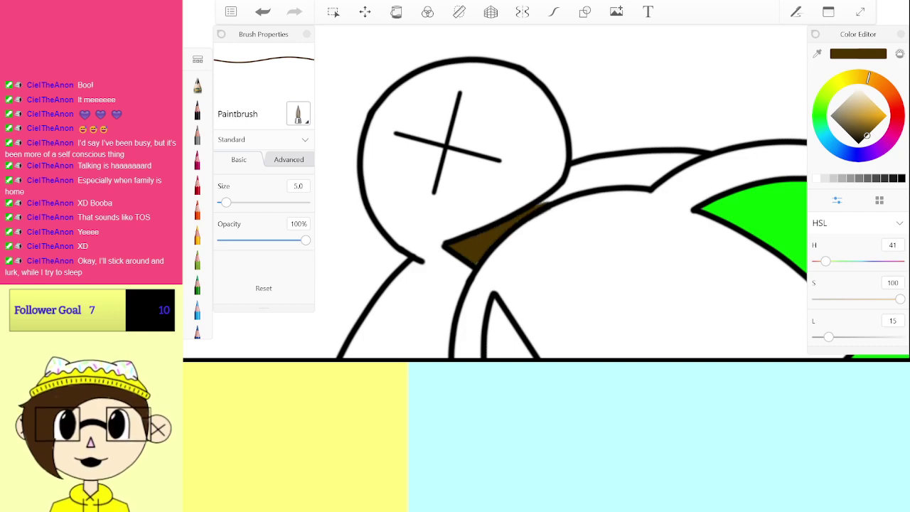
key("ctrl+z")
key("ctrl+z")
key("ctrl+z")
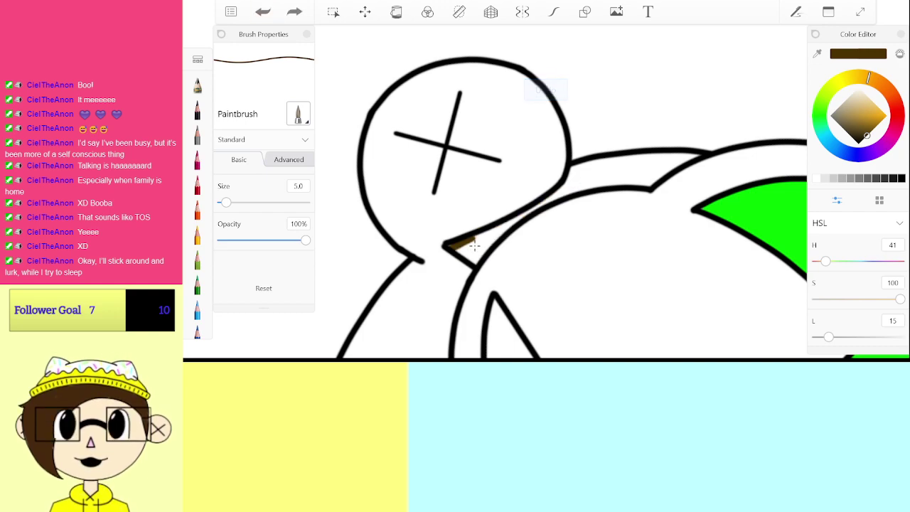
Step: Paint the cat-eared character's hair strip beside the round ear brown, from the lower wedge up to the forehead hair
mouse_move(475, 241)
left_mouse_down()
mouse_move(474, 257)
mouse_move(504, 233)
left_mouse_up()
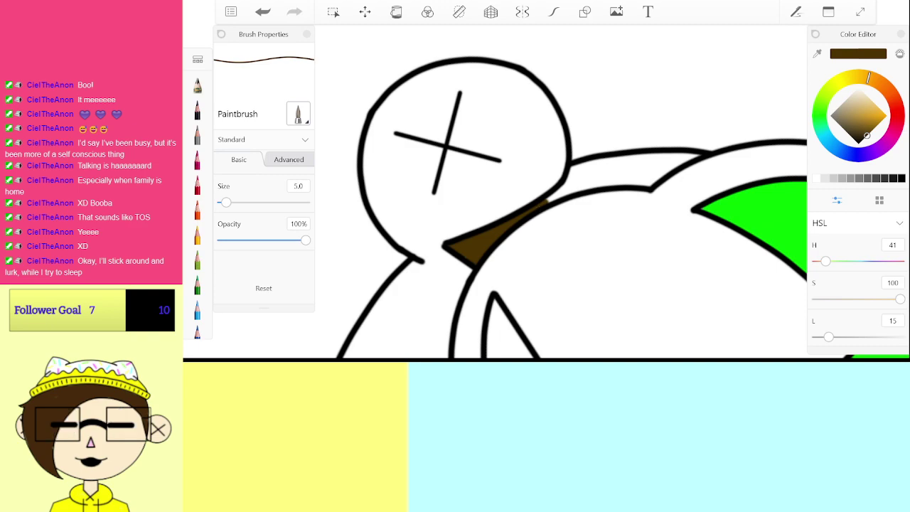
scroll(538, 207, "up", 5)
mouse_move(383, 265)
left_mouse_down()
mouse_move(521, 224)
mouse_move(576, 226)
mouse_move(639, 181)
mouse_move(559, 194)
mouse_move(567, 178)
mouse_move(444, 205)
left_mouse_up()
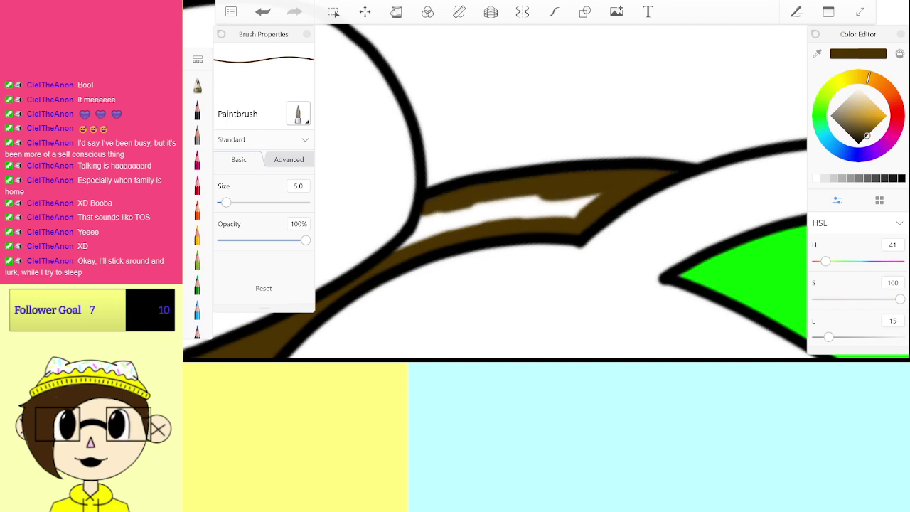
left_click_drag(465, 224, 537, 207)
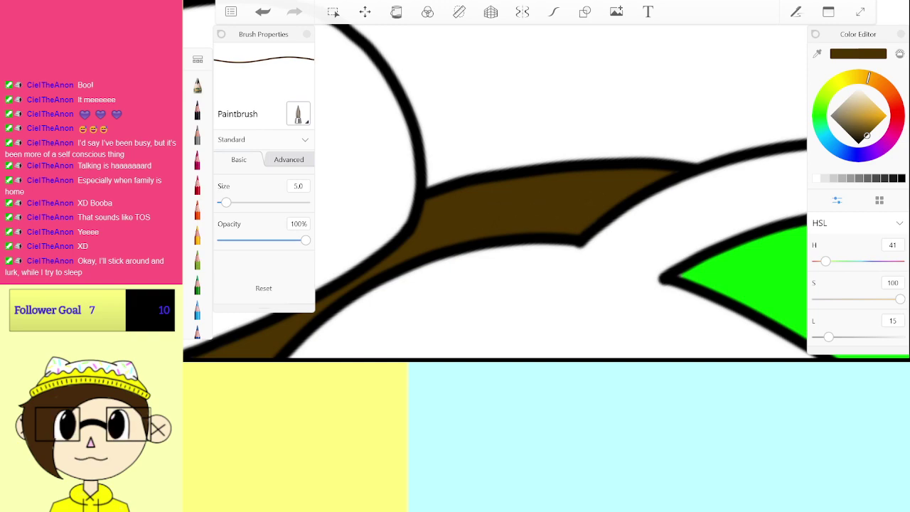
Step: Paint the first half of the tea-drinking gentleman's moustache brown, out to its pointed tip, using the size 5 brush
scroll(540, 192, "down", 10)
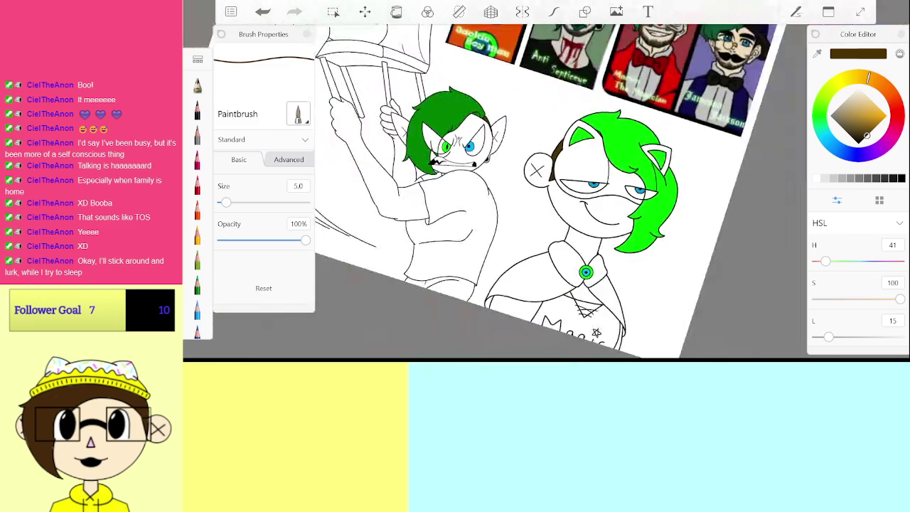
scroll(555, 192, "down", 3)
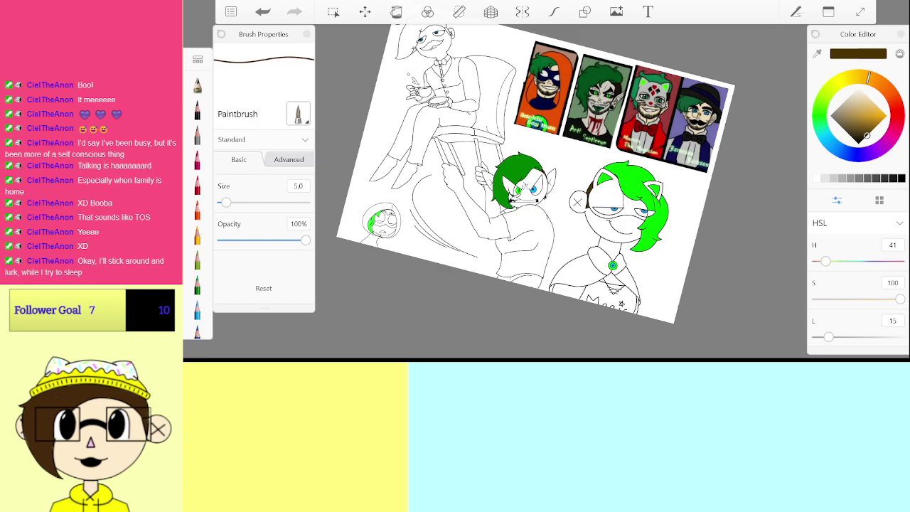
scroll(497, 192, "up", 8)
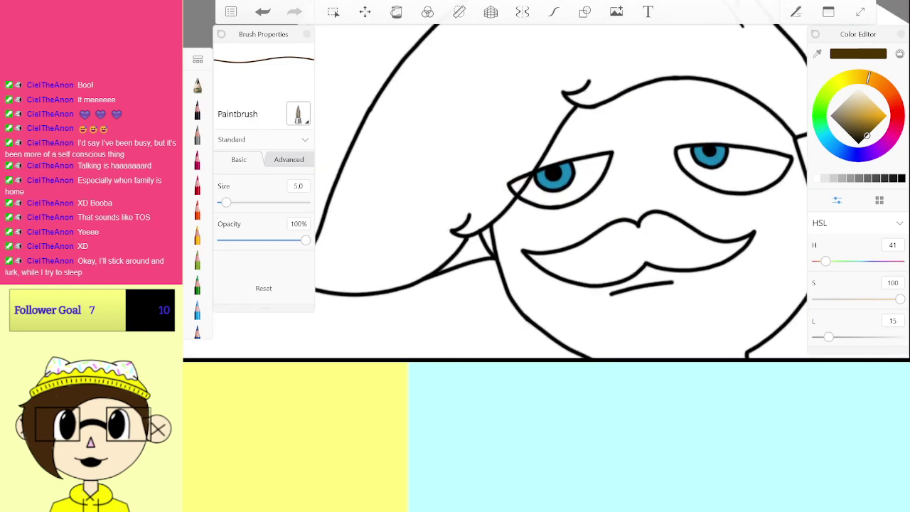
scroll(498, 192, "up", 5)
scroll(561, 192, "up", 2)
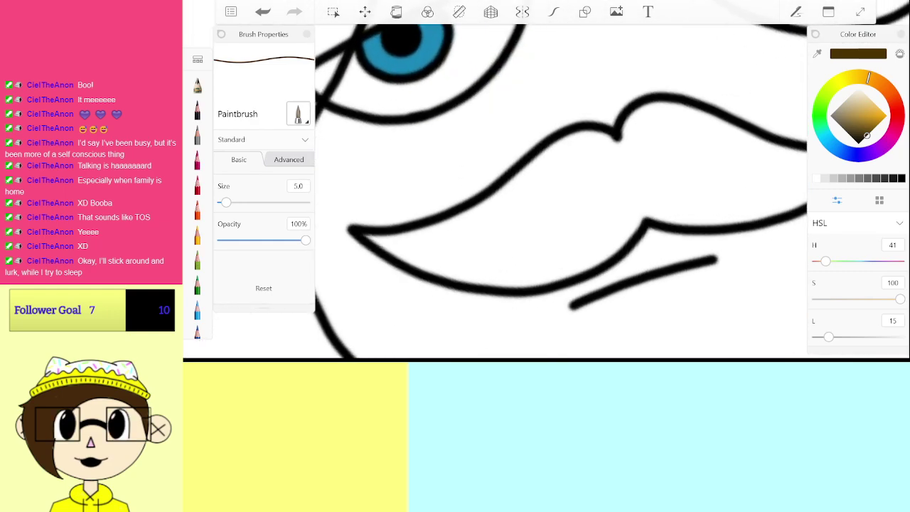
mouse_move(377, 238)
left_mouse_down()
mouse_move(467, 226)
mouse_move(540, 163)
mouse_move(589, 141)
mouse_move(617, 147)
mouse_move(531, 192)
mouse_move(576, 192)
mouse_move(629, 160)
mouse_move(636, 179)
mouse_move(632, 229)
left_mouse_up()
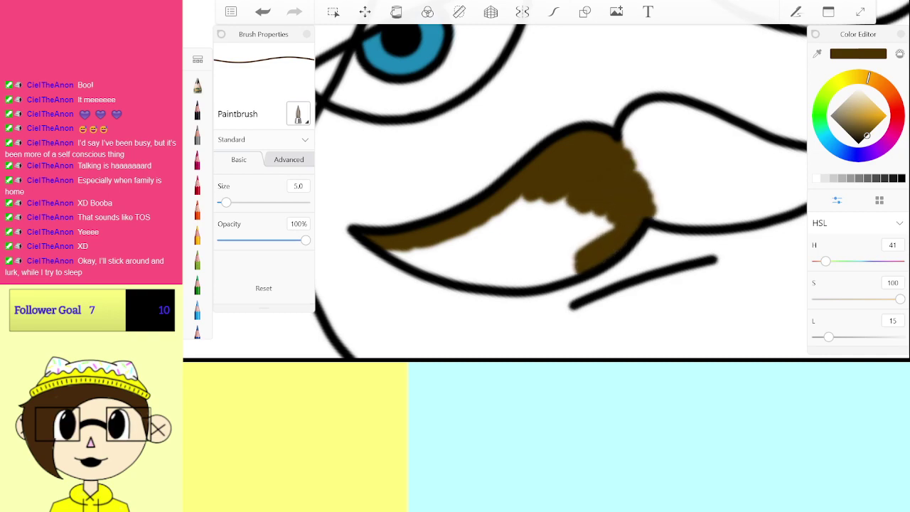
mouse_move(597, 274)
left_mouse_down()
mouse_move(547, 248)
mouse_move(512, 256)
mouse_move(497, 213)
left_mouse_up()
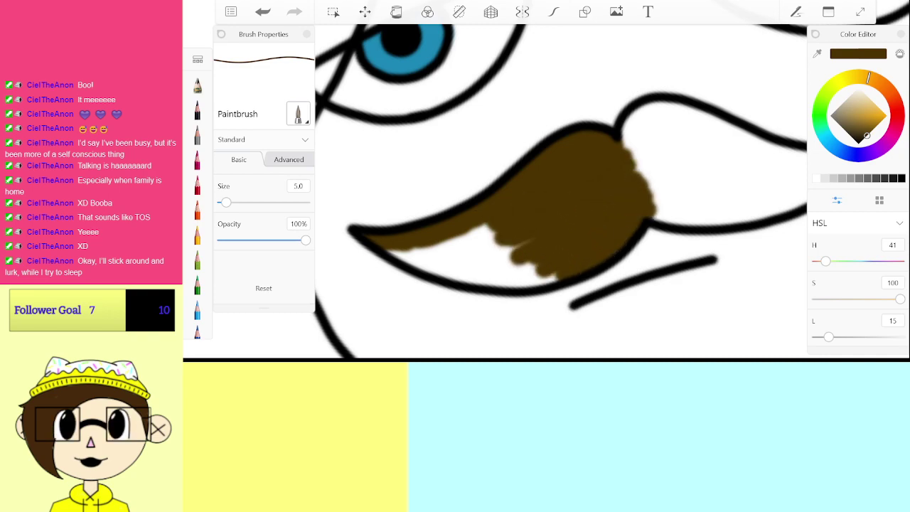
scroll(562, 192, "down", 4)
scroll(562, 192, "up", 5)
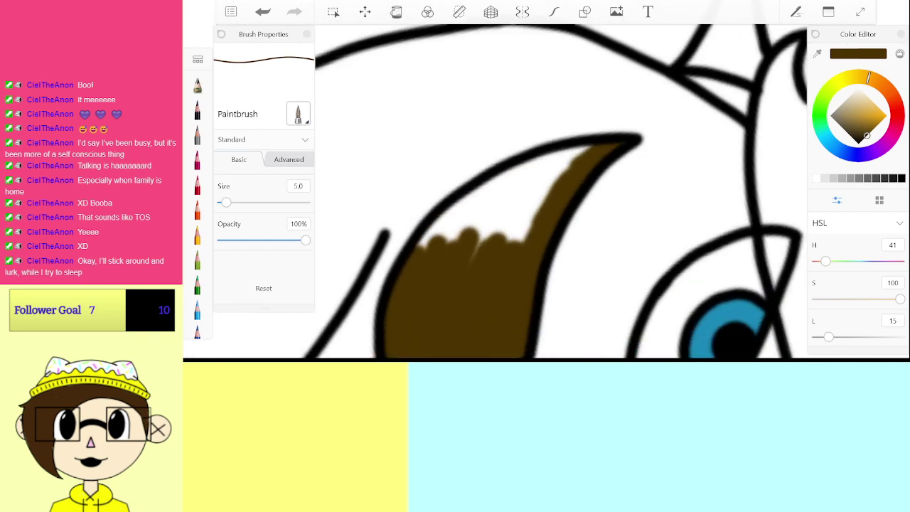
mouse_move(477, 242)
left_mouse_down()
mouse_move(544, 195)
mouse_move(456, 235)
mouse_move(583, 153)
mouse_move(488, 188)
left_mouse_up()
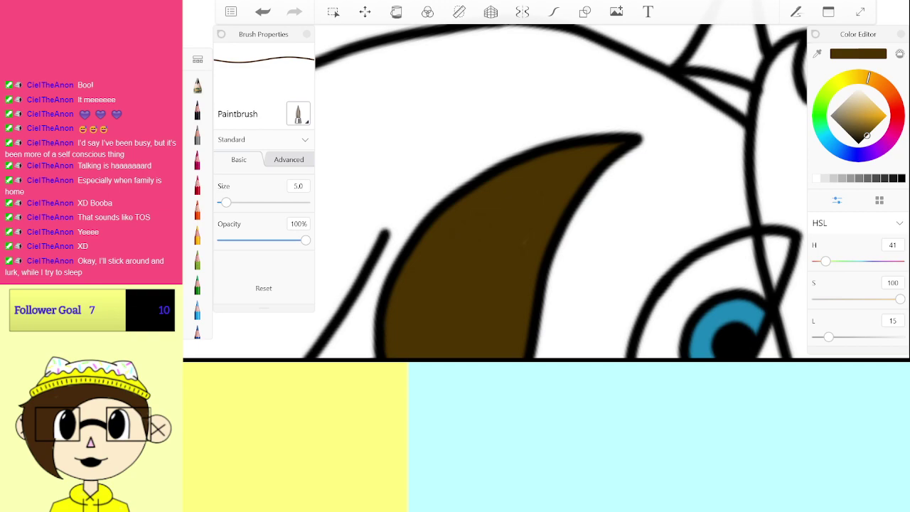
Step: Try brown strokes along the outline of the moustache's unpainted half and undo them
scroll(562, 192, "down", 3)
scroll(562, 192, "up", 4)
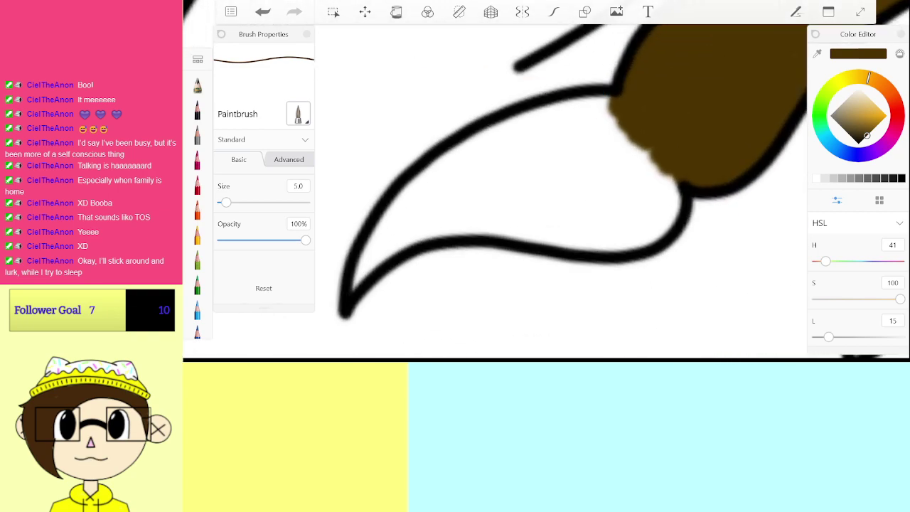
mouse_move(352, 281)
left_mouse_down()
mouse_move(426, 186)
mouse_move(477, 148)
left_mouse_up()
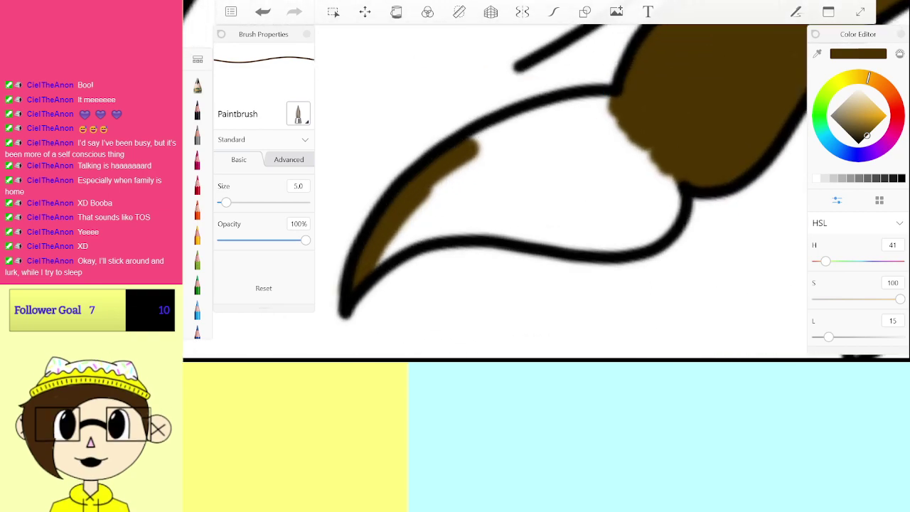
key("ctrl+z")
left_click_drag(359, 280, 369, 252)
key("ctrl+z")
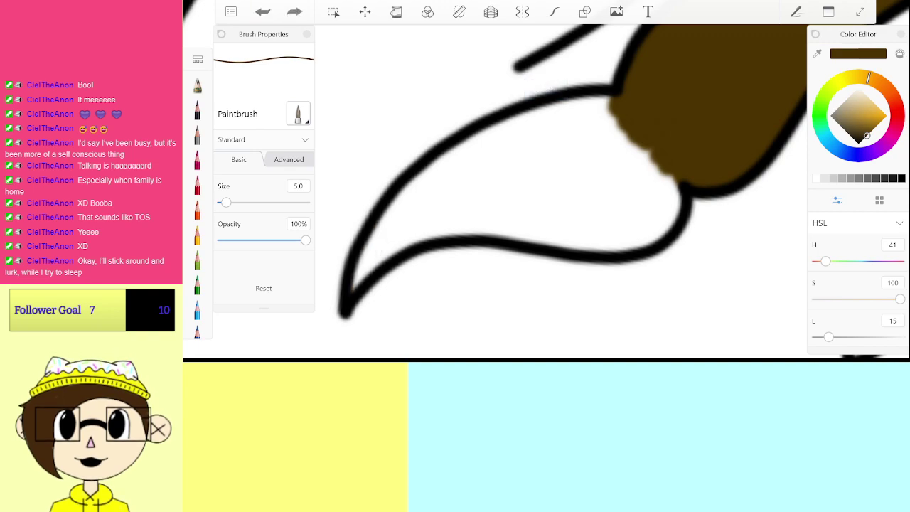
mouse_move(613, 105)
left_mouse_down()
mouse_move(513, 122)
mouse_move(455, 155)
mouse_move(588, 145)
left_mouse_up()
mouse_move(491, 181)
left_mouse_down()
mouse_move(526, 181)
mouse_move(640, 157)
mouse_move(661, 167)
mouse_move(580, 186)
mouse_move(586, 199)
mouse_move(647, 203)
mouse_move(662, 217)
mouse_move(654, 227)
mouse_move(612, 241)
mouse_move(498, 228)
left_mouse_up()
key("ctrl+z")
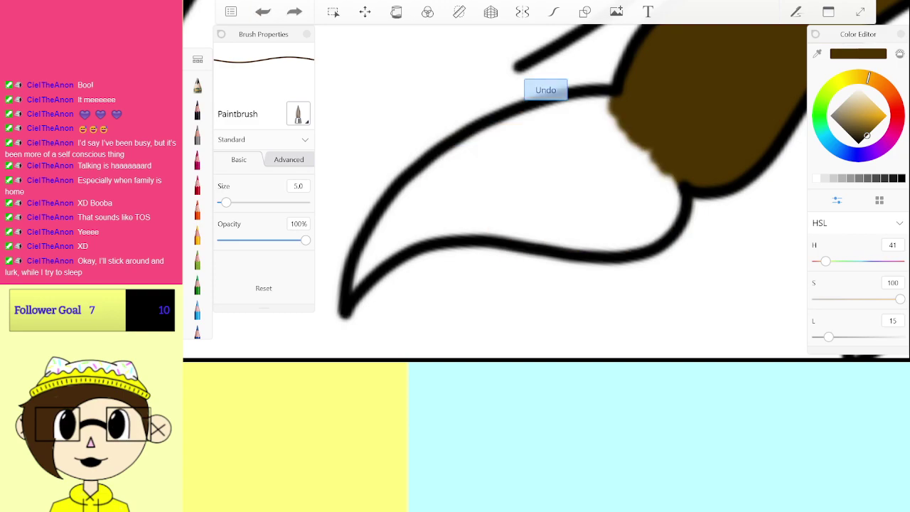
Step: Fill the other half of the gentleman's moustache brown, finishing its narrow tip with a size 3 brush
mouse_move(585, 133)
left_mouse_down()
mouse_move(614, 117)
mouse_move(493, 146)
mouse_move(503, 128)
mouse_move(422, 185)
mouse_move(429, 177)
mouse_move(539, 206)
mouse_move(652, 174)
mouse_move(560, 212)
mouse_move(668, 209)
left_mouse_up()
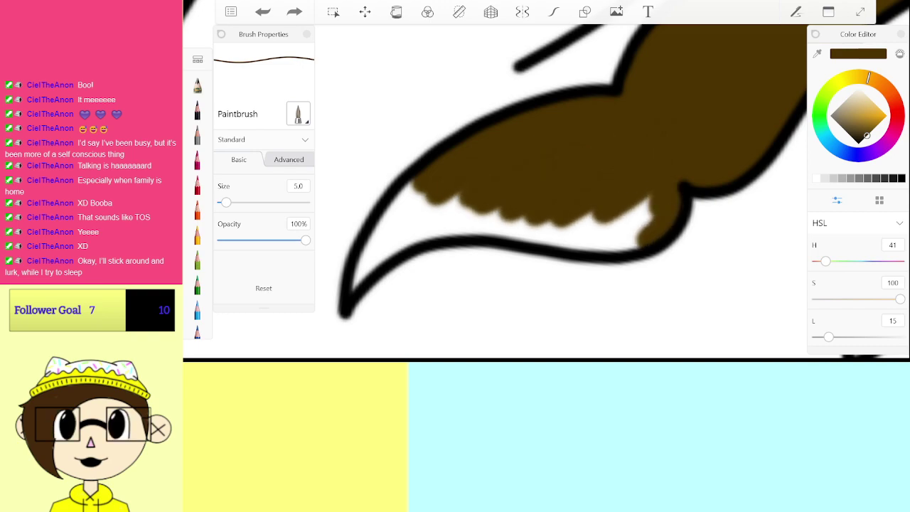
mouse_move(625, 237)
left_mouse_down()
mouse_move(565, 240)
mouse_move(629, 219)
left_mouse_up()
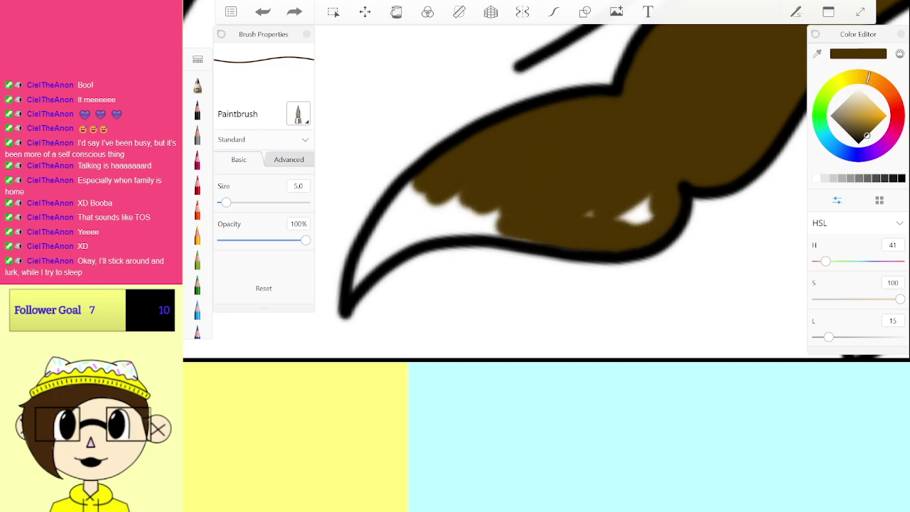
scroll(490, 196, "up", 3)
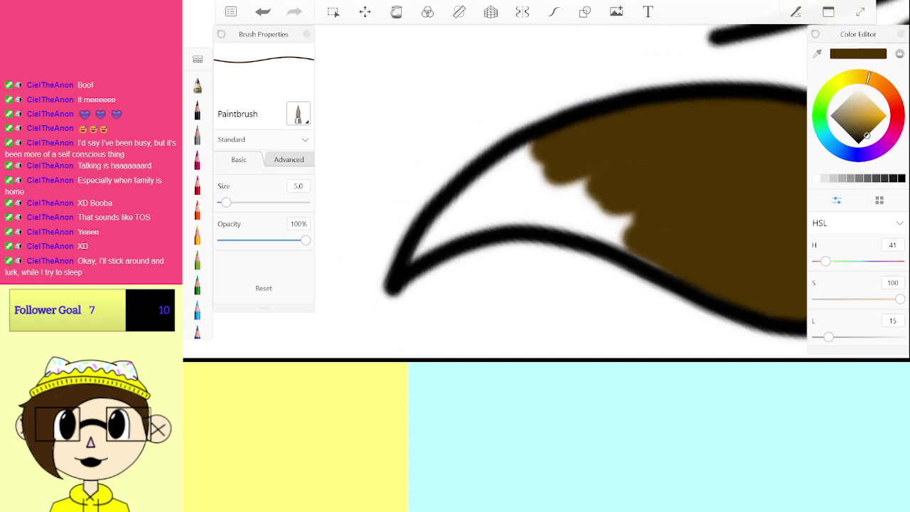
mouse_move(462, 209)
left_mouse_down()
mouse_move(533, 153)
mouse_move(535, 168)
left_mouse_up()
mouse_move(458, 209)
left_mouse_down()
mouse_move(577, 188)
mouse_move(620, 229)
left_mouse_up()
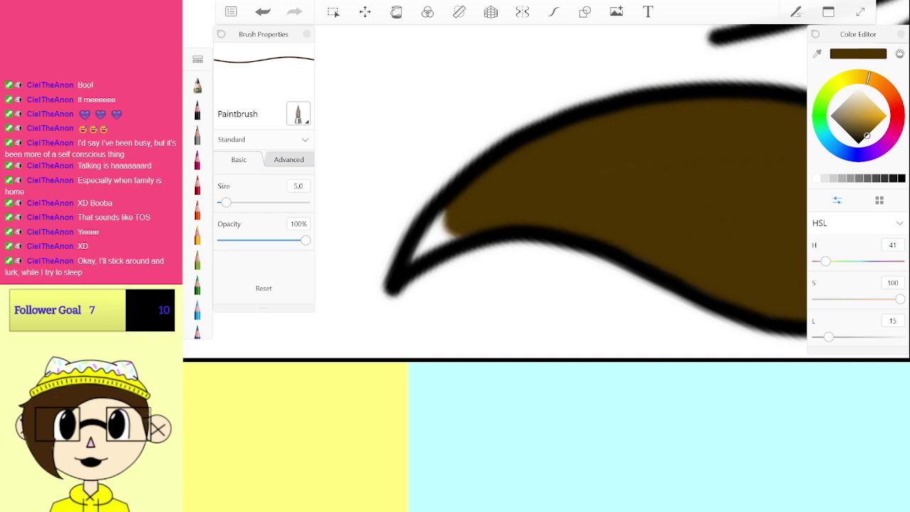
left_click(299, 186)
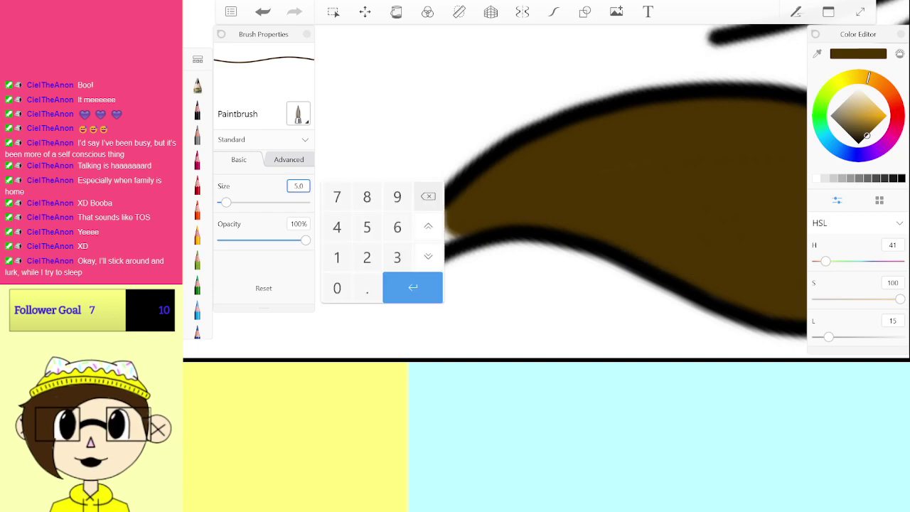
left_click(397, 257)
left_click(413, 288)
mouse_move(447, 215)
left_mouse_down()
mouse_move(416, 252)
mouse_move(448, 234)
left_mouse_up()
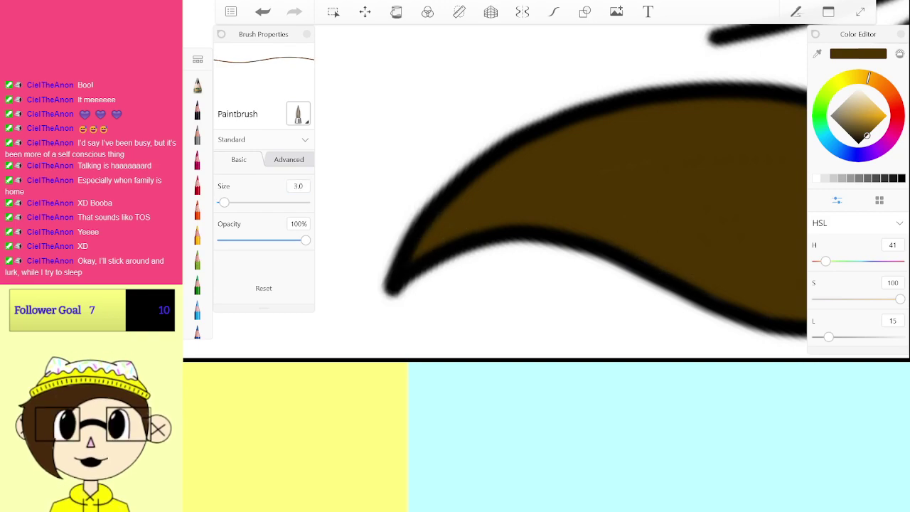
Step: Paint the small hair strip beside the moustached gentleman's ear brown with the size 3 brush
scroll(561, 191, "down", 10)
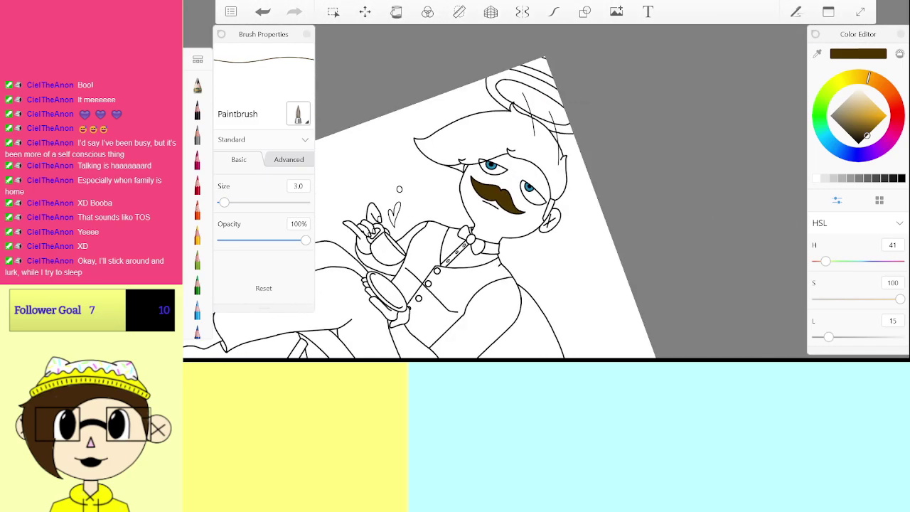
scroll(399, 189, "up", 10)
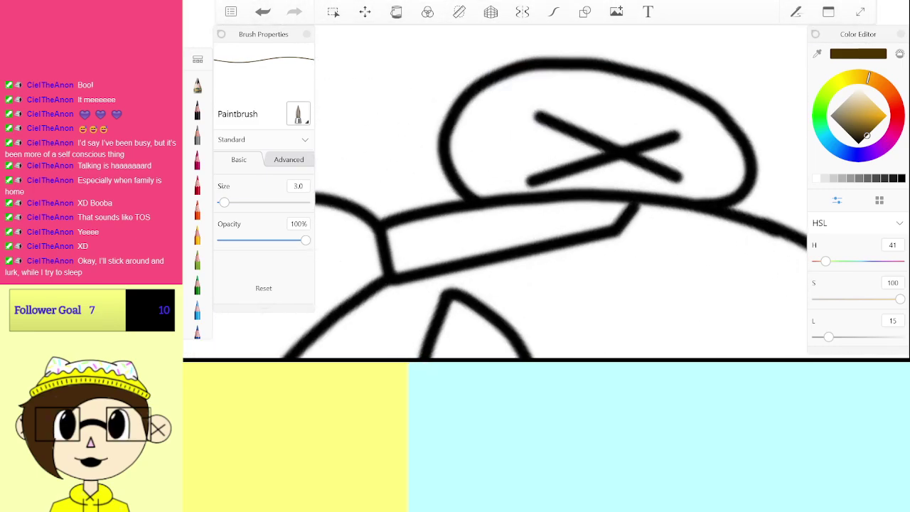
mouse_move(426, 227)
left_mouse_down()
mouse_move(397, 247)
mouse_move(399, 262)
mouse_move(532, 234)
mouse_move(475, 227)
left_mouse_up()
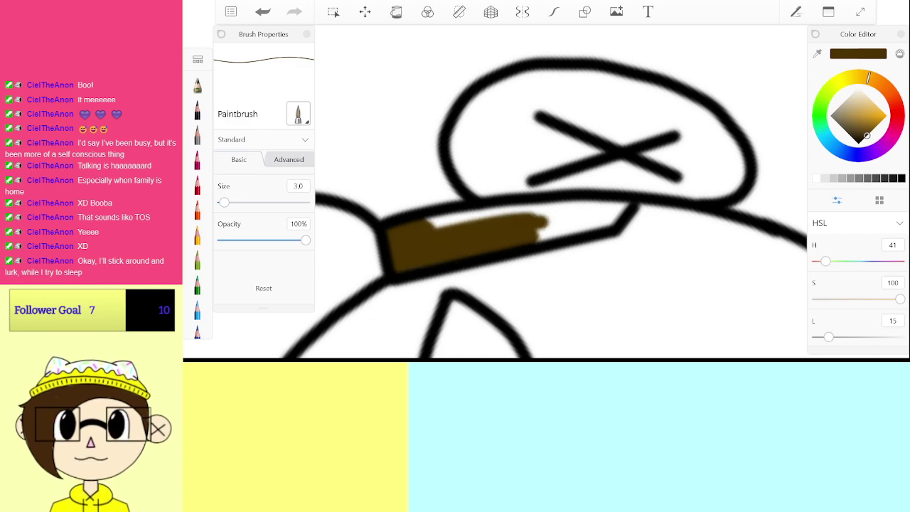
mouse_move(540, 224)
left_mouse_down()
mouse_move(455, 213)
mouse_move(625, 213)
mouse_move(541, 236)
mouse_move(569, 220)
left_mouse_up()
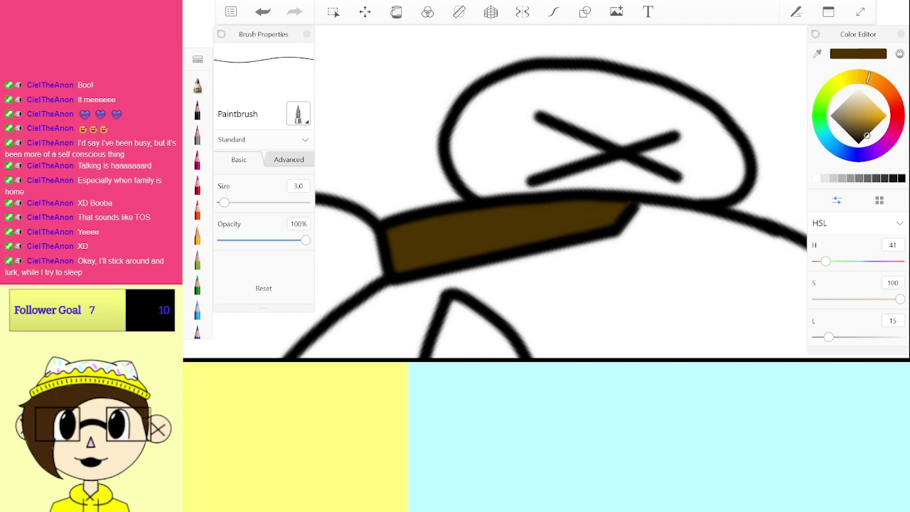
Step: Set the brush size to 10 and paint the gentleman's hair brown from the ear strip across the side of the head
left_click_drag(387, 253, 742, 183)
left_click(298, 185)
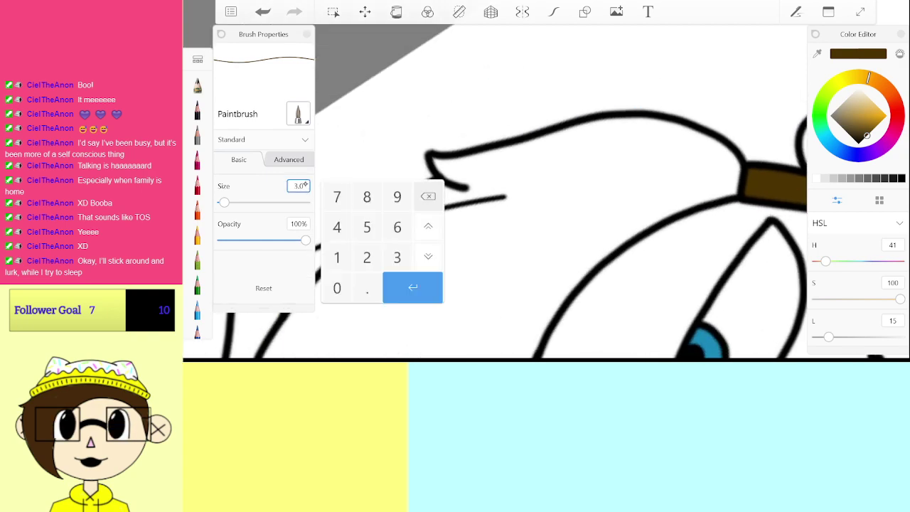
type("10")
key("Return")
mouse_move(420, 282)
left_mouse_down()
mouse_move(402, 300)
mouse_move(517, 206)
left_mouse_up()
mouse_move(389, 311)
left_mouse_down()
mouse_move(370, 316)
mouse_move(361, 287)
mouse_move(487, 179)
mouse_move(472, 174)
mouse_move(633, 135)
mouse_move(693, 142)
mouse_move(654, 165)
left_mouse_up()
mouse_move(725, 162)
left_mouse_down()
mouse_move(611, 209)
mouse_move(725, 186)
mouse_move(576, 242)
mouse_move(537, 288)
mouse_move(619, 186)
mouse_move(530, 178)
left_mouse_up()
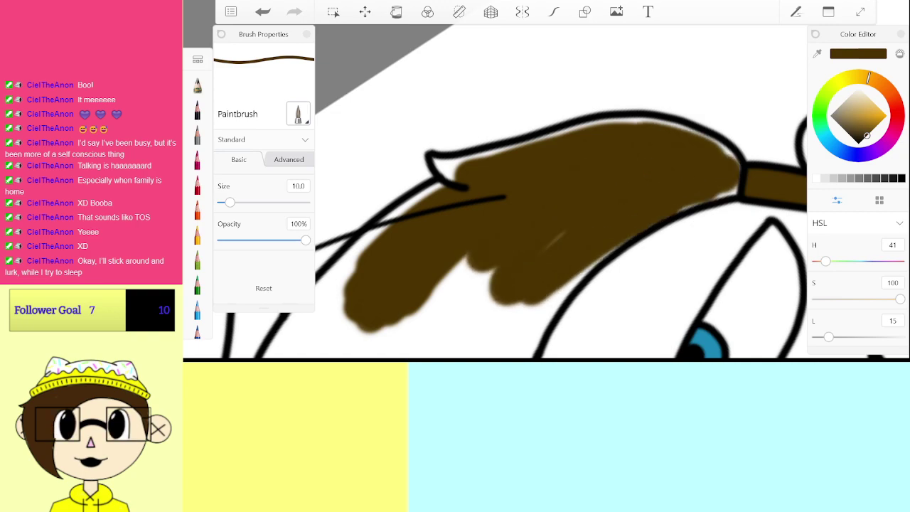
Step: Extend the gentleman's brown hair across the crown, filling from the pointed tuft down to the small curl above his forehead
scroll(562, 192, "down", 5)
scroll(562, 192, "up", 3)
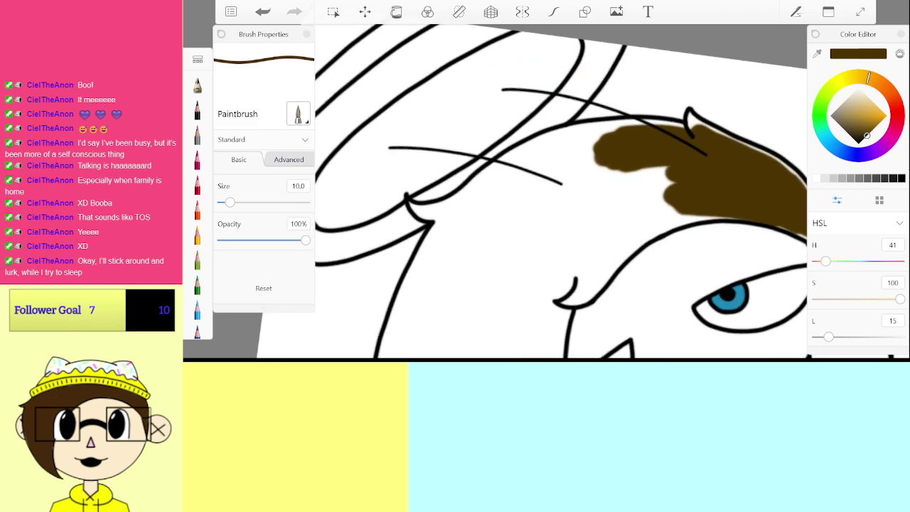
mouse_move(447, 214)
left_mouse_down()
mouse_move(569, 142)
mouse_move(661, 124)
left_mouse_up()
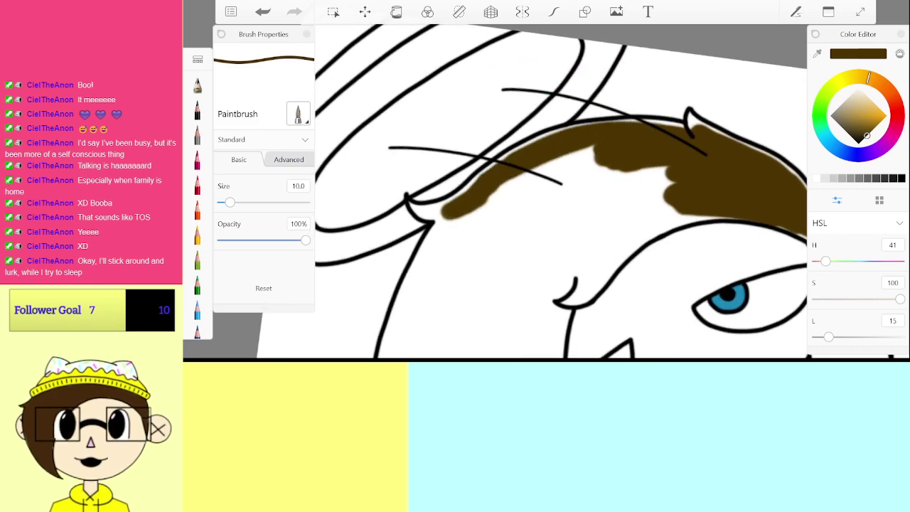
mouse_move(596, 165)
left_mouse_down()
mouse_move(485, 222)
mouse_move(513, 234)
mouse_move(532, 256)
mouse_move(563, 260)
left_mouse_up()
left_click_drag(676, 210, 580, 274)
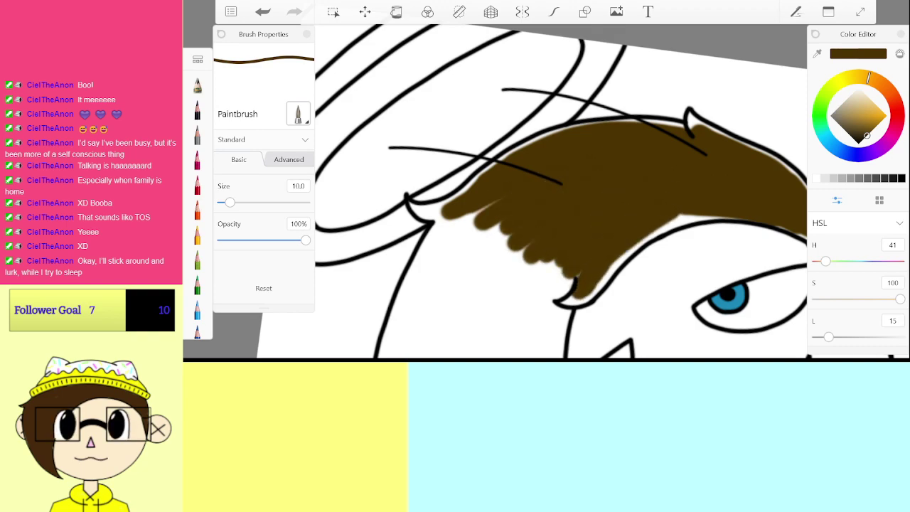
left_click_drag(674, 221, 711, 216)
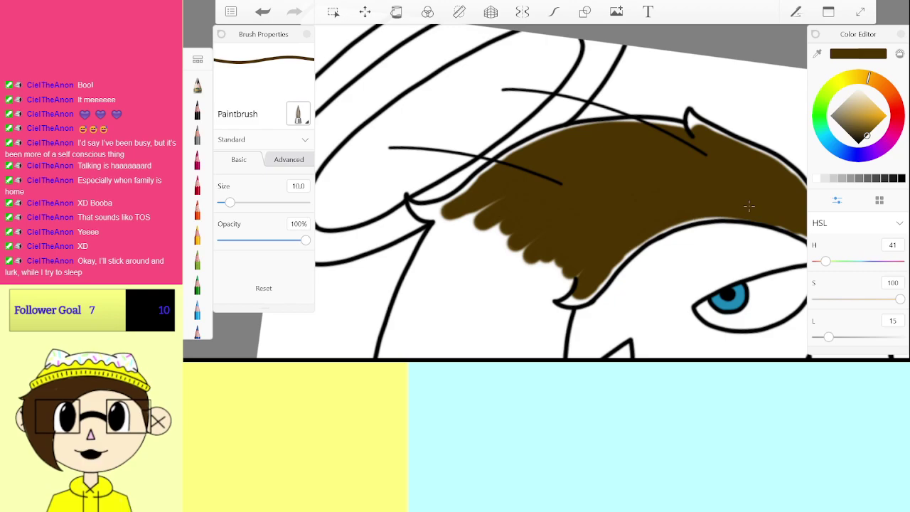
Step: Paint the upper and middle part of the gentleman's long swept fringe brown, down to the outline above his eye
scroll(562, 192, "down", 5)
scroll(554, 281, "up", 1)
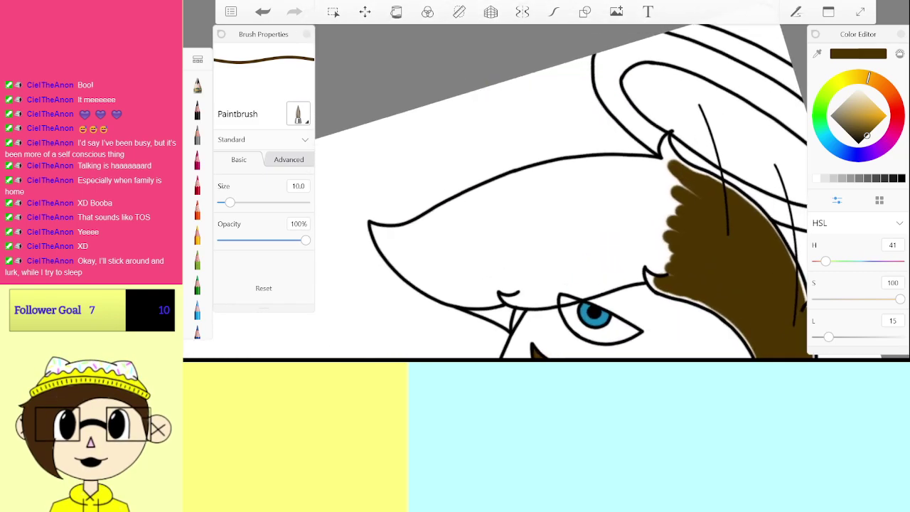
mouse_move(673, 225)
left_mouse_down()
mouse_move(537, 216)
mouse_move(532, 190)
left_mouse_up()
left_click_drag(682, 174, 470, 211)
left_click_drag(633, 165, 448, 222)
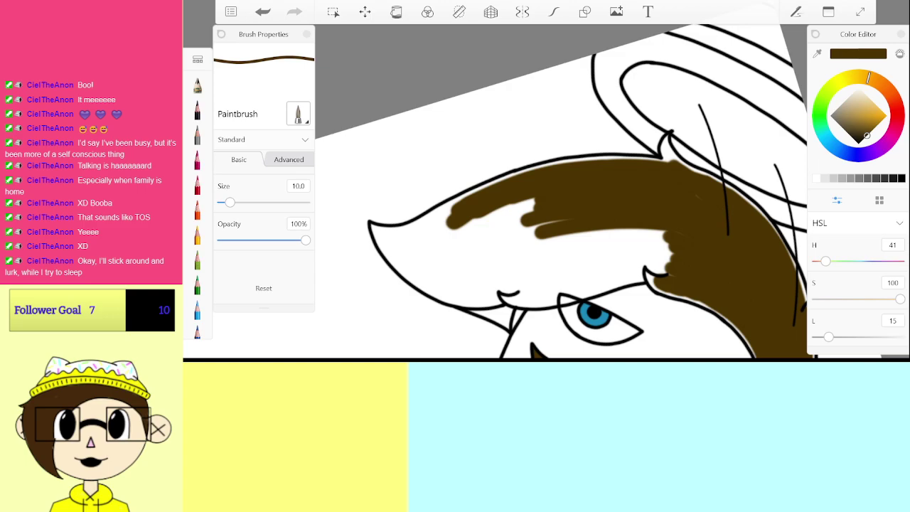
scroll(562, 192, "up", 3)
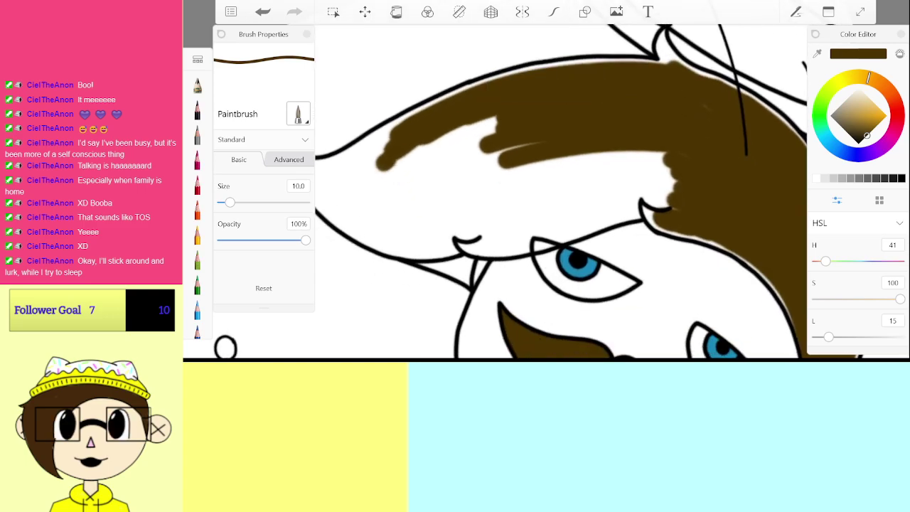
mouse_move(385, 164)
left_mouse_down()
mouse_move(363, 167)
mouse_move(367, 200)
mouse_move(435, 202)
left_mouse_up()
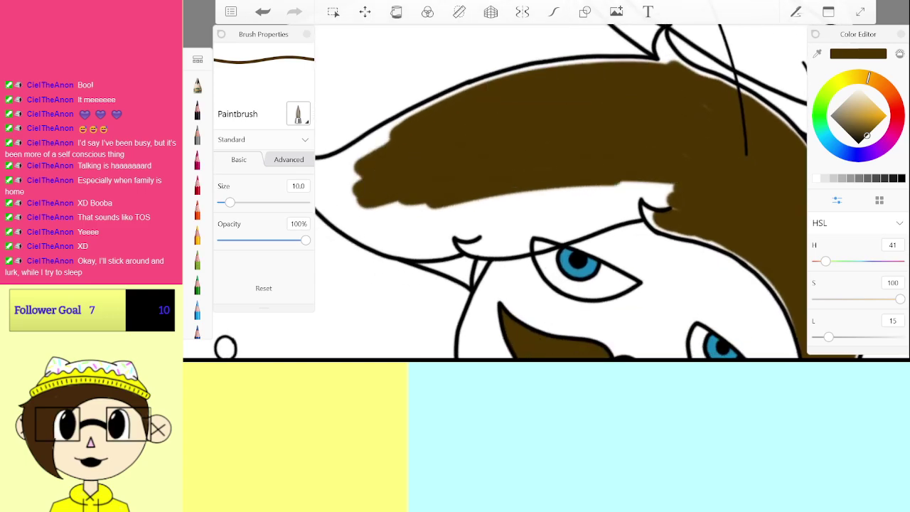
mouse_move(668, 186)
left_mouse_down()
mouse_move(491, 205)
mouse_move(640, 217)
mouse_move(547, 224)
left_mouse_up()
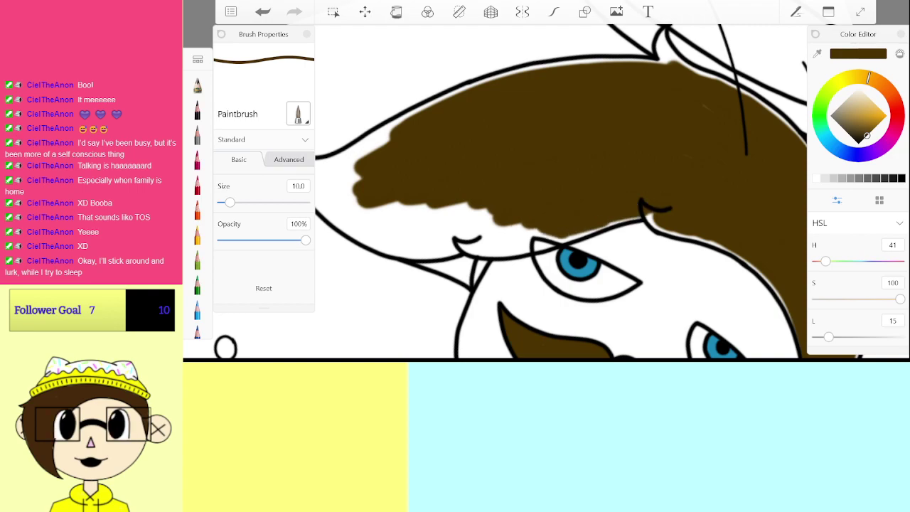
Step: Fill the pointed end of the gentleman's fringe and the small hair area behind its lower curl brown
scroll(562, 192, "up", 3)
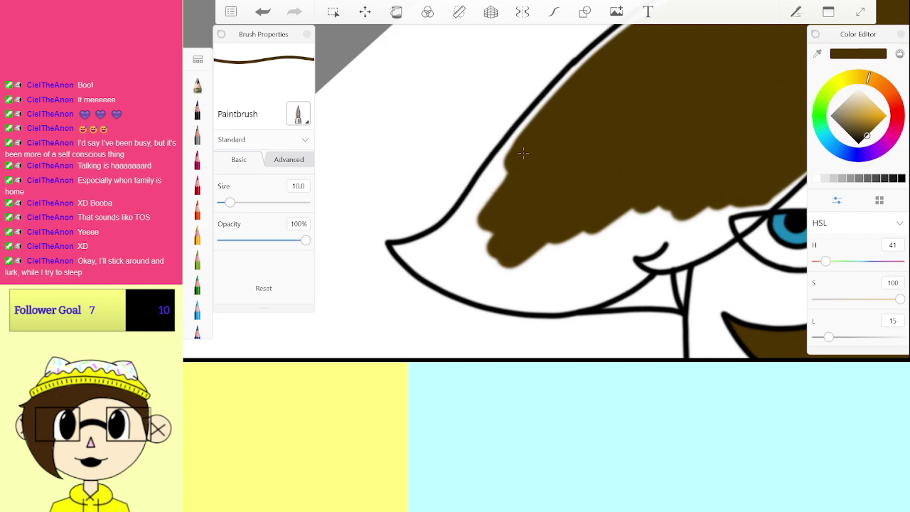
mouse_move(523, 153)
left_mouse_down()
mouse_move(472, 231)
mouse_move(434, 252)
left_mouse_up()
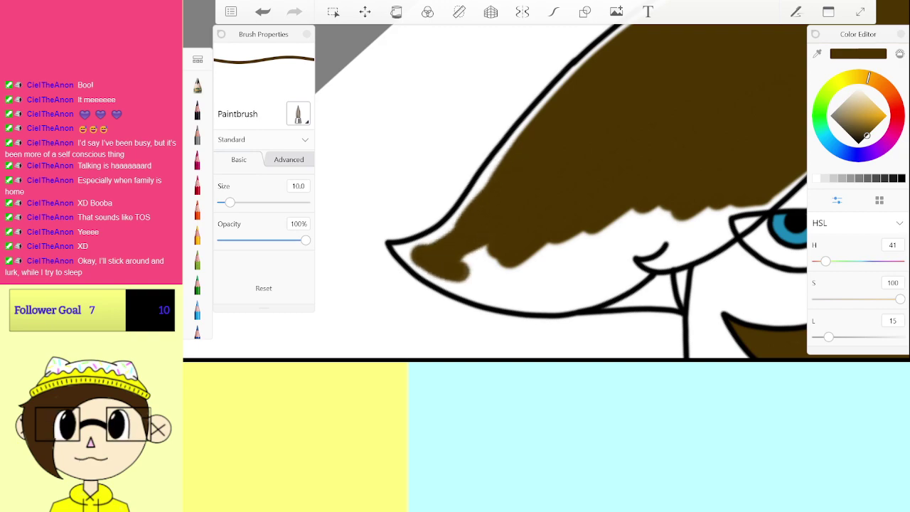
mouse_move(451, 291)
left_mouse_down()
mouse_move(562, 290)
mouse_move(704, 226)
mouse_move(591, 235)
mouse_move(501, 259)
left_mouse_up()
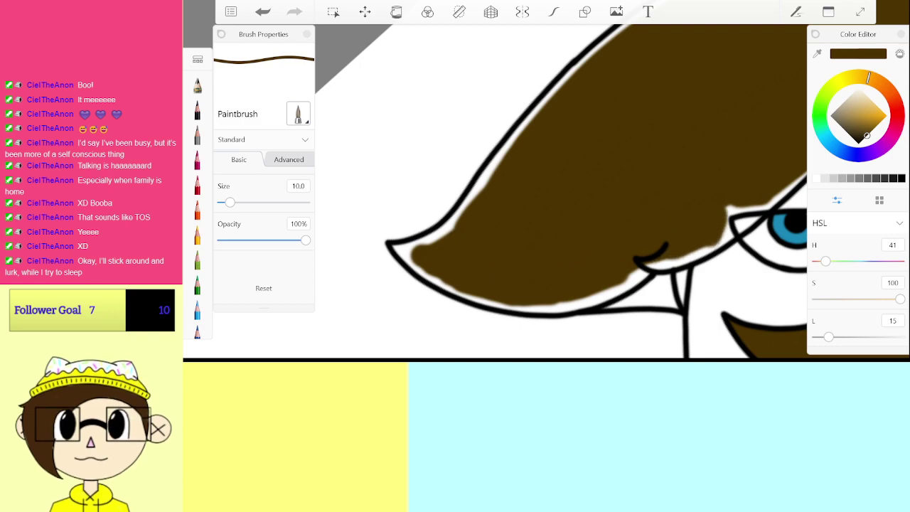
scroll(775, 327, "up", 5)
mouse_move(374, 238)
left_mouse_down()
mouse_move(474, 217)
mouse_move(494, 243)
mouse_move(506, 181)
mouse_move(506, 239)
left_mouse_up()
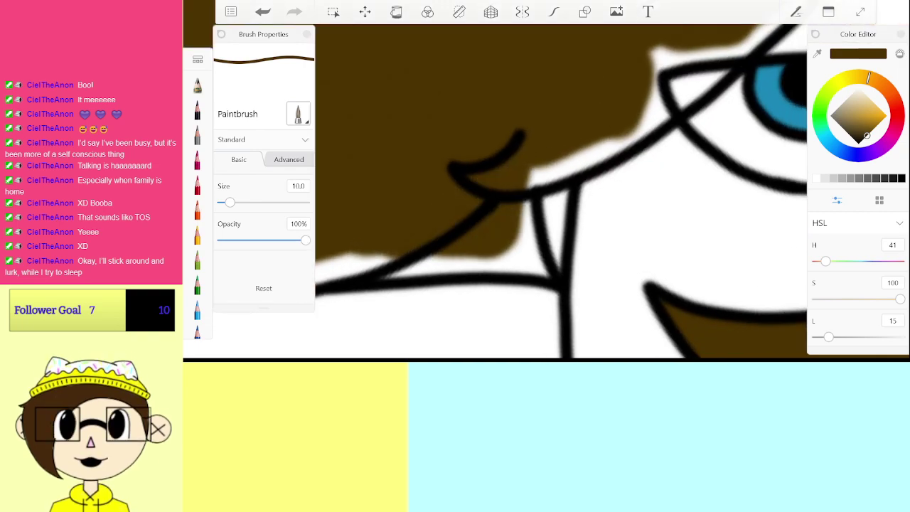
Step: Set the brush size to 5 and fill the white gaps along the hair outline next to the ear strip brown
left_click(299, 186)
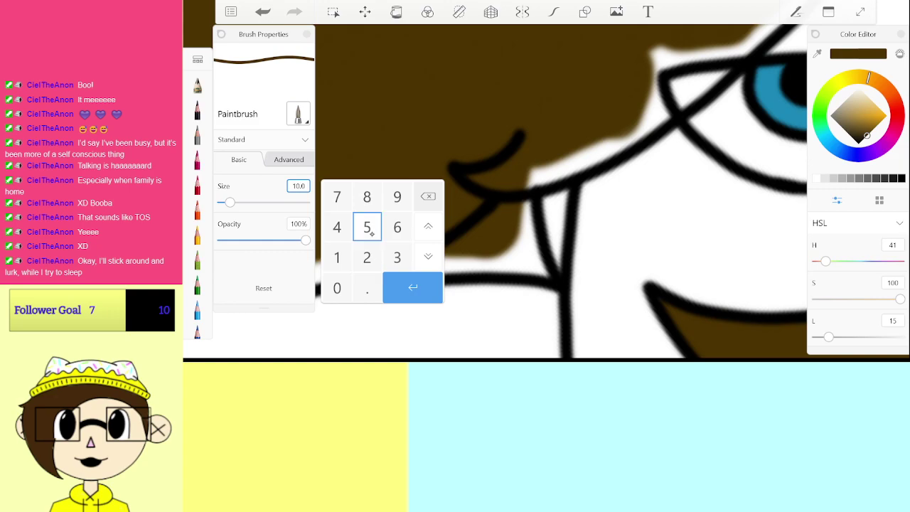
left_click(368, 228)
left_click(413, 287)
scroll(562, 192, "down", 8)
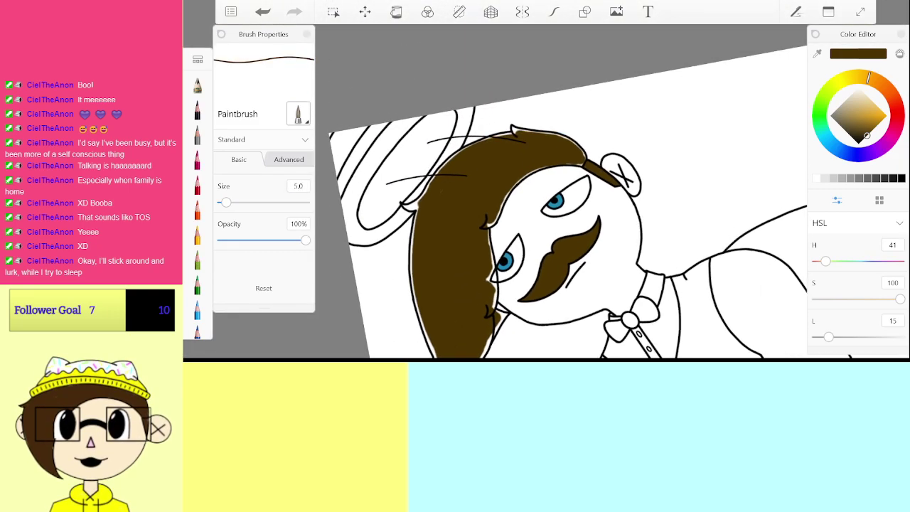
scroll(562, 192, "up", 8)
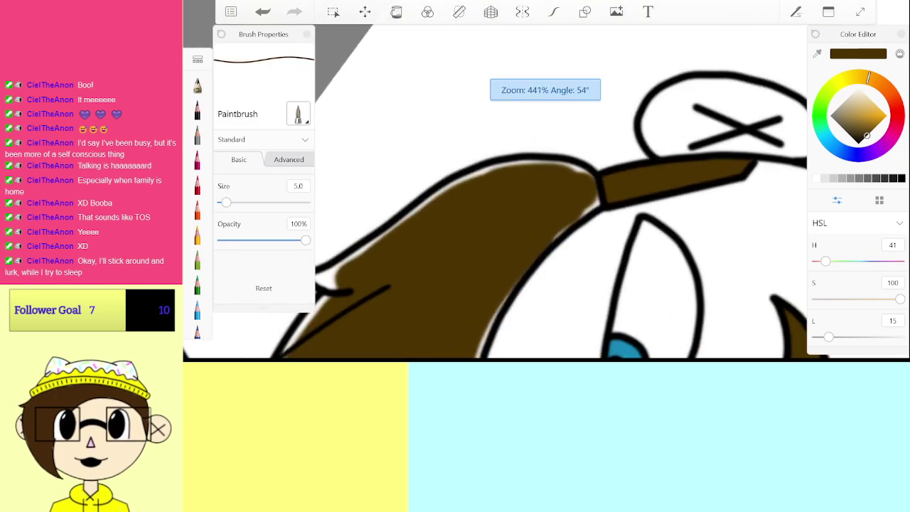
scroll(562, 192, "up", 2)
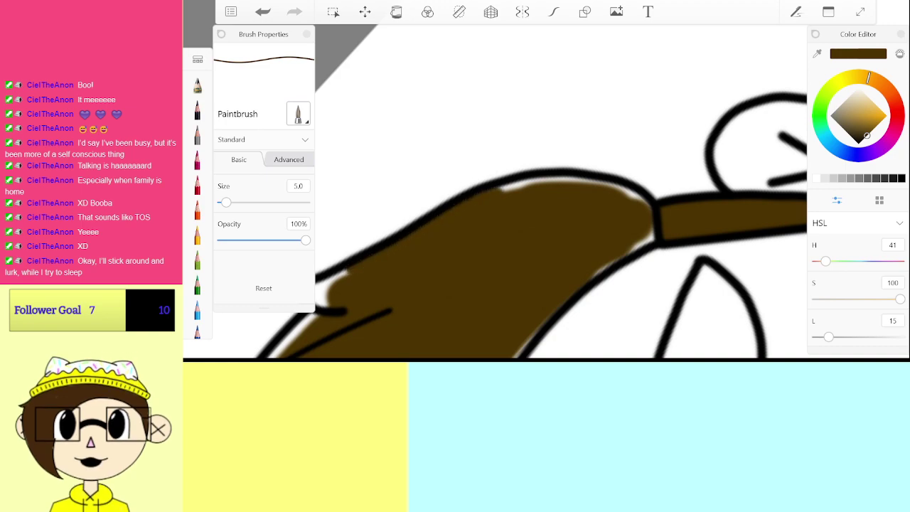
left_click_drag(498, 188, 567, 182)
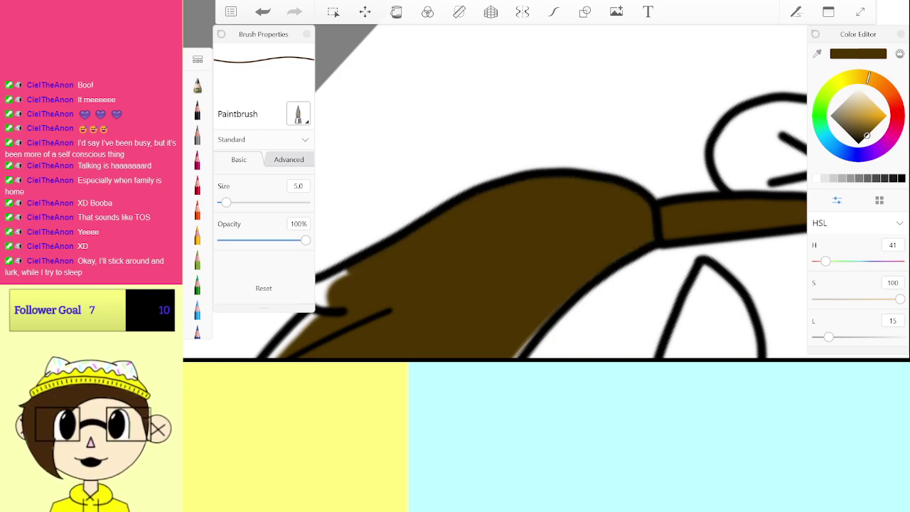
Step: Fill the white gaps in the back tuft and along the top outline of the moustached man's hair with dark brown at size 5.0
scroll(494, 192, "up", 2)
mouse_move(432, 287)
left_mouse_down()
mouse_move(467, 292)
mouse_move(449, 303)
left_mouse_up()
scroll(500, 319, "down", 4)
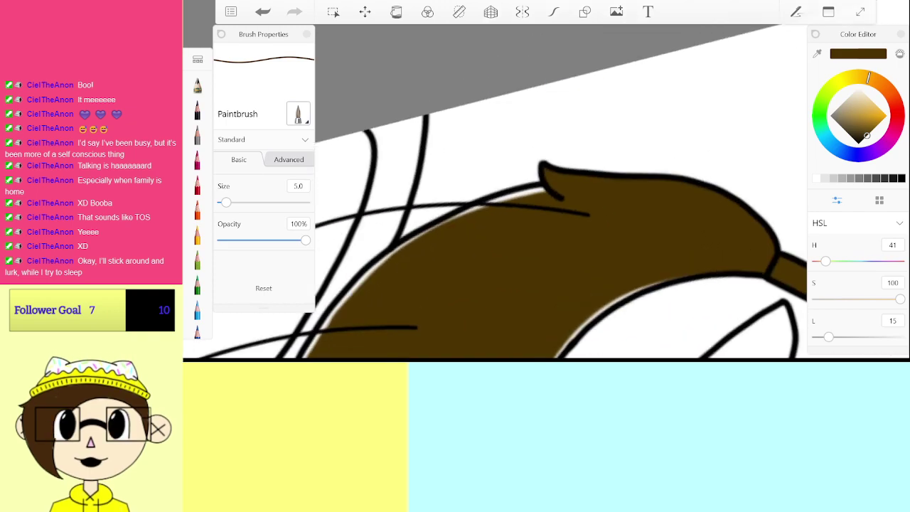
scroll(501, 213, "up", 2)
mouse_move(385, 233)
left_mouse_down()
mouse_move(456, 196)
mouse_move(571, 186)
mouse_move(651, 191)
left_mouse_up()
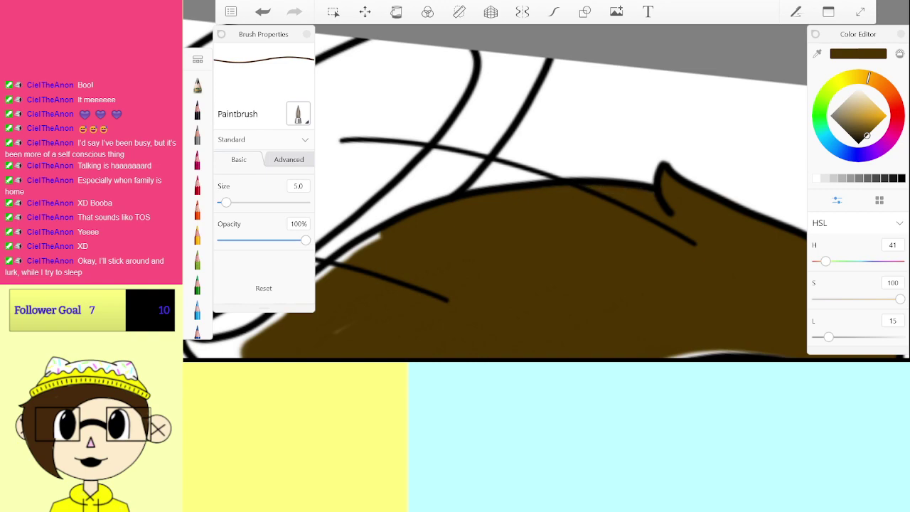
Step: Paint dark brown up to the curved hairline above the man's forehead, closing the white gaps beside the small curl
scroll(501, 213, "down", 3)
scroll(501, 213, "up", 3)
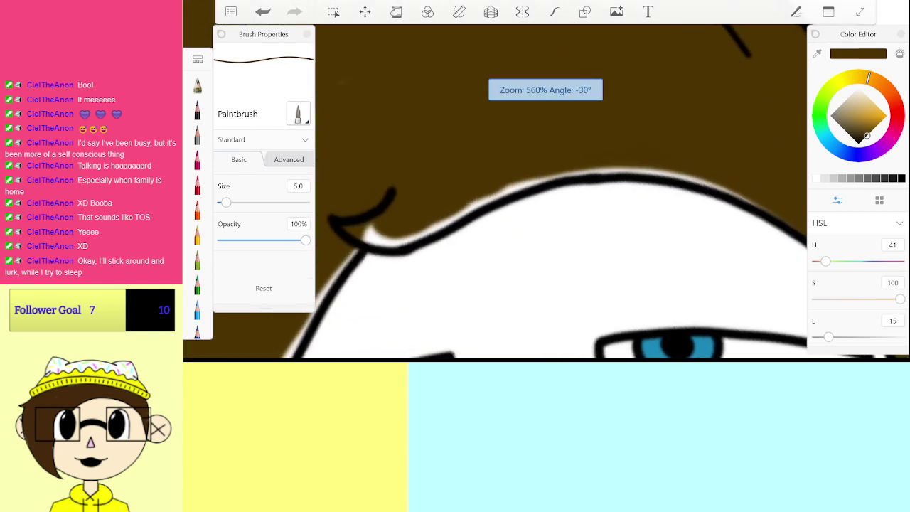
scroll(500, 213, "down", 1)
left_click_drag(396, 236, 431, 240)
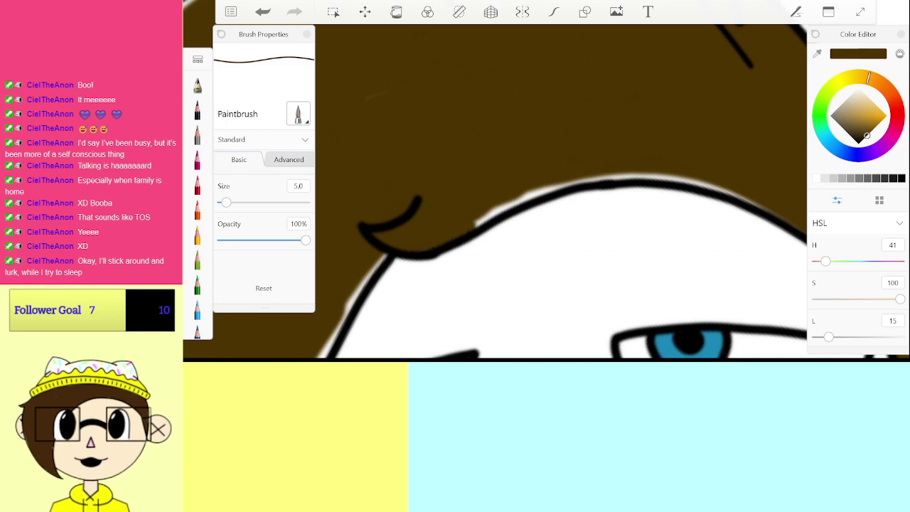
left_click_drag(697, 183, 775, 208)
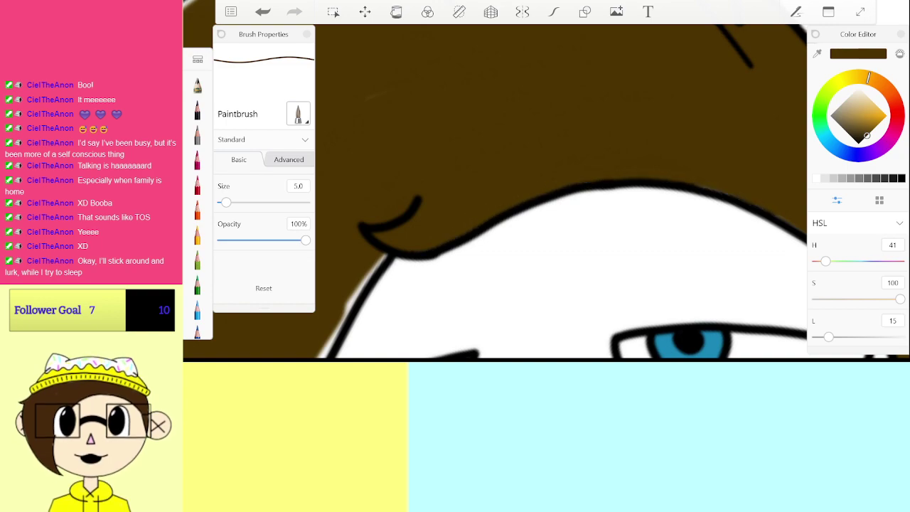
left_click_drag(501, 213, 581, 282)
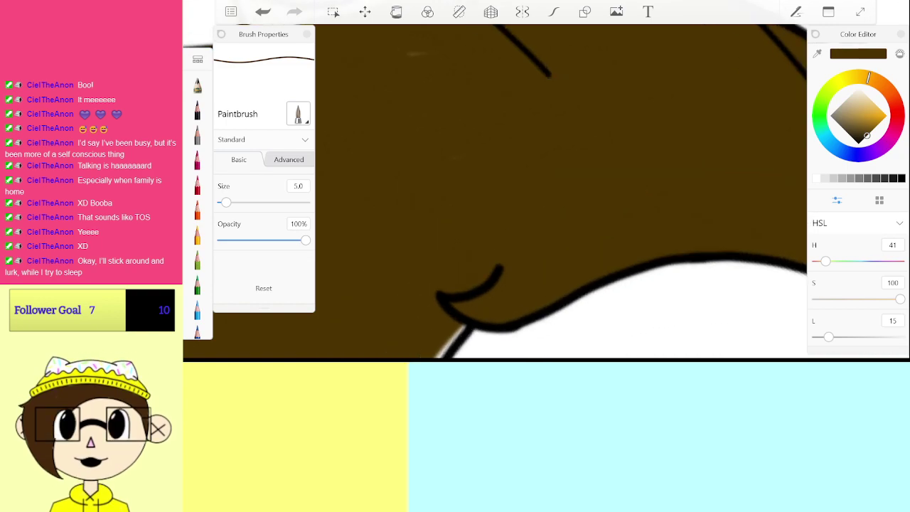
Step: Fill the pointed tuft at the crown of the man's hair and the outline next to it with dark brown, redoing the uneven strokes
scroll(501, 213, "down", 2)
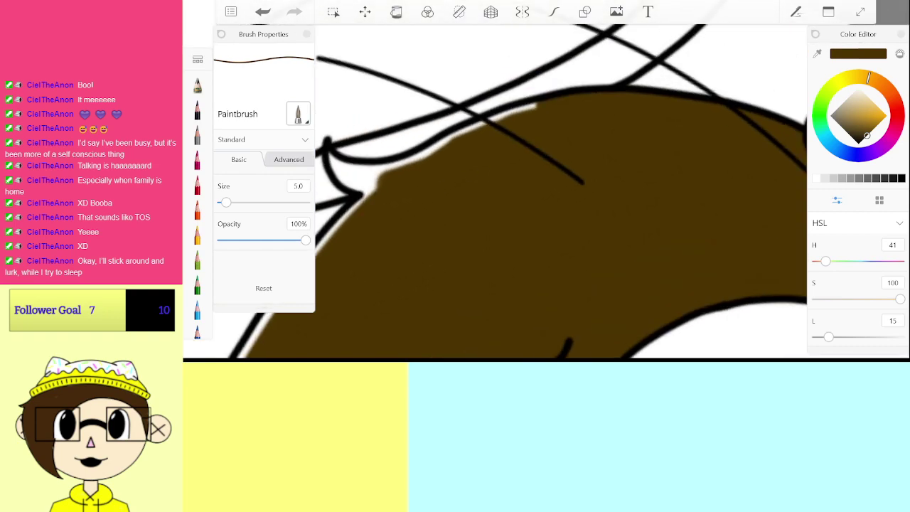
left_click_drag(532, 106, 534, 114)
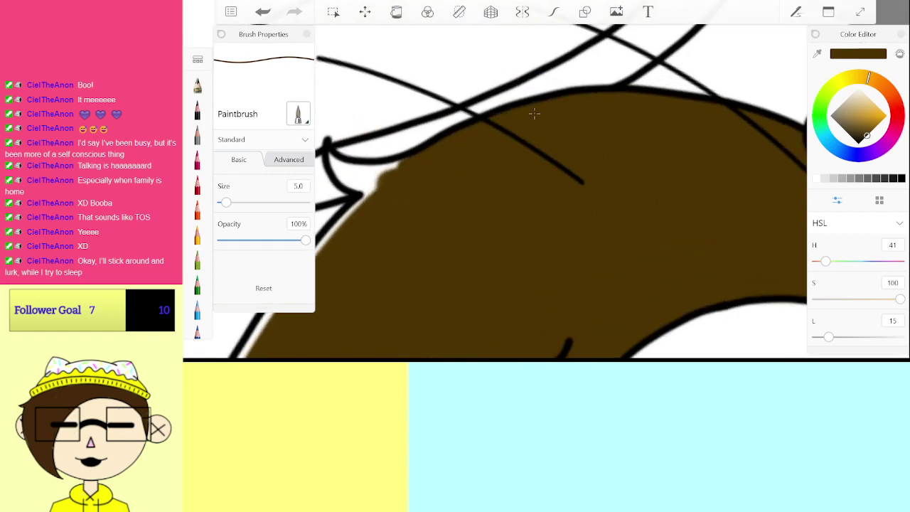
scroll(501, 213, "up", 4)
mouse_move(462, 243)
left_mouse_down()
mouse_move(512, 253)
mouse_move(565, 211)
left_mouse_up()
left_click_drag(475, 250, 512, 265)
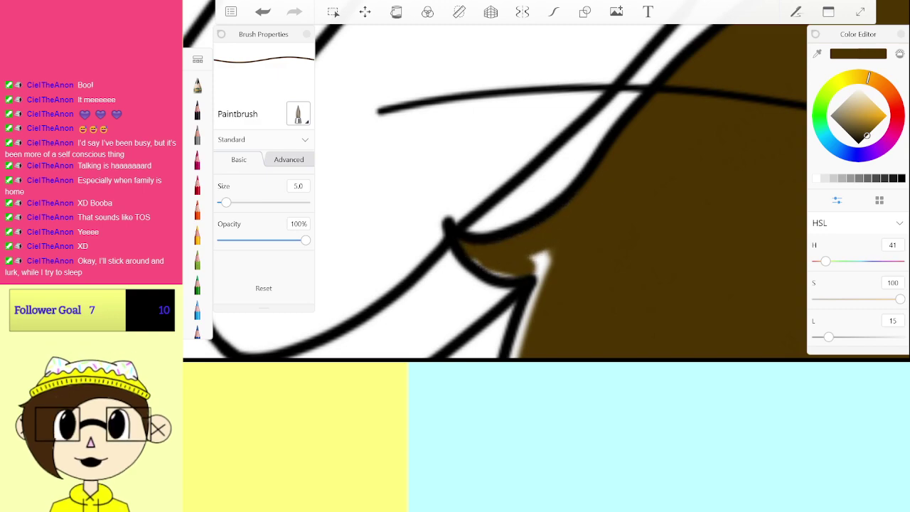
key("ctrl+z")
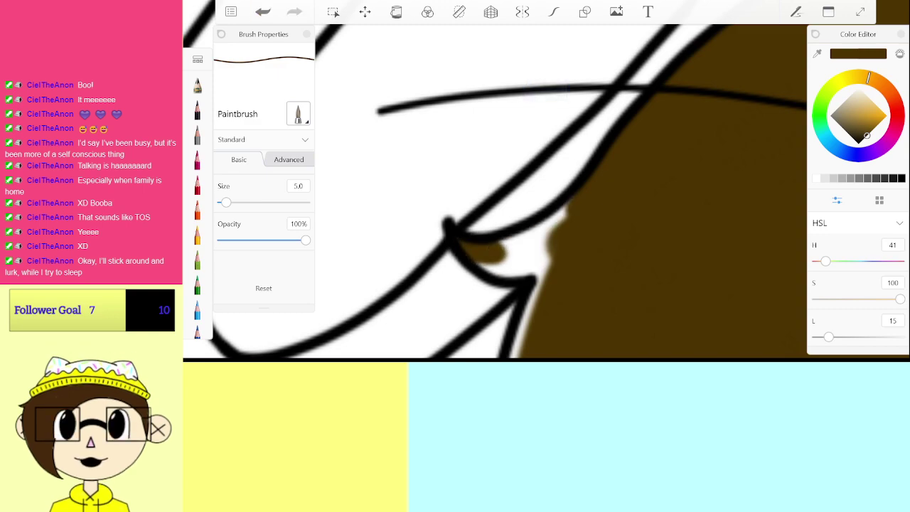
key("ctrl+z")
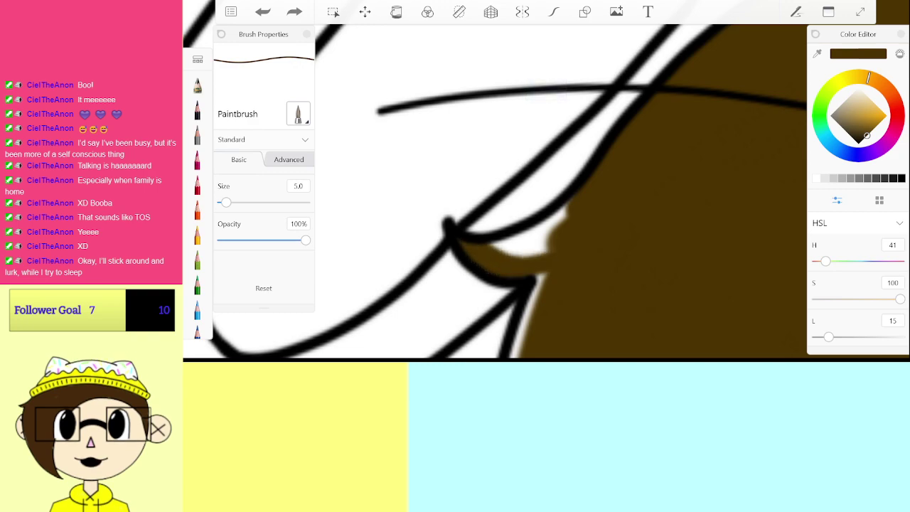
mouse_move(506, 250)
left_mouse_down()
mouse_move(558, 221)
mouse_move(574, 194)
left_mouse_up()
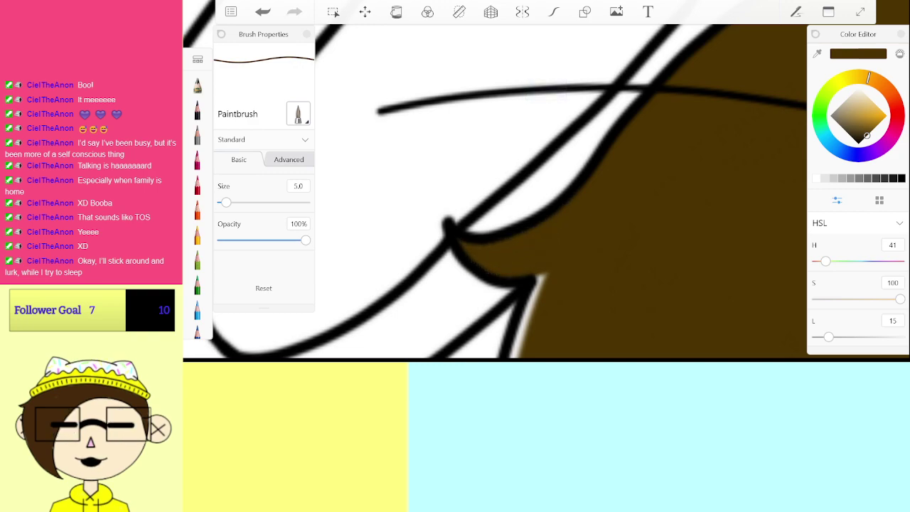
Step: Fill the white gap along the outer edge of the man's long swept fringe with dark brown, down to its tip
scroll(546, 192, "down", 5)
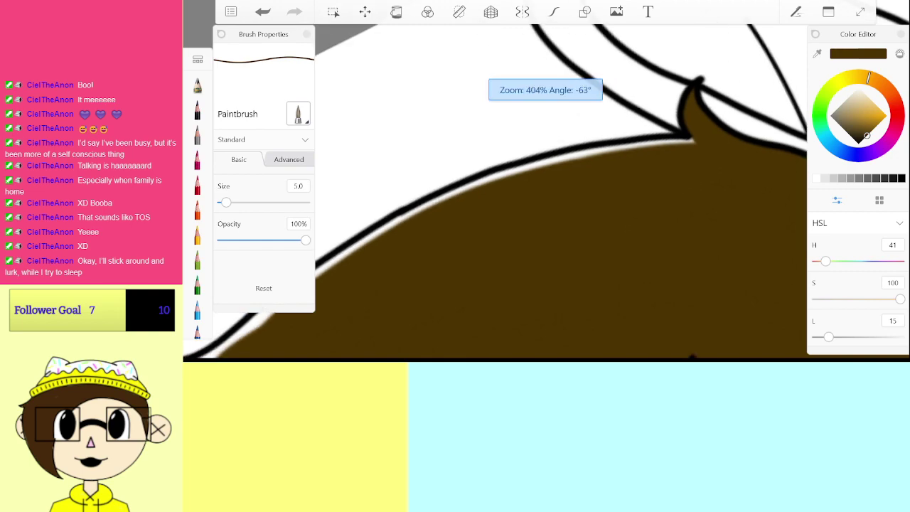
mouse_move(547, 178)
left_mouse_down()
mouse_move(427, 242)
mouse_move(388, 273)
left_mouse_up()
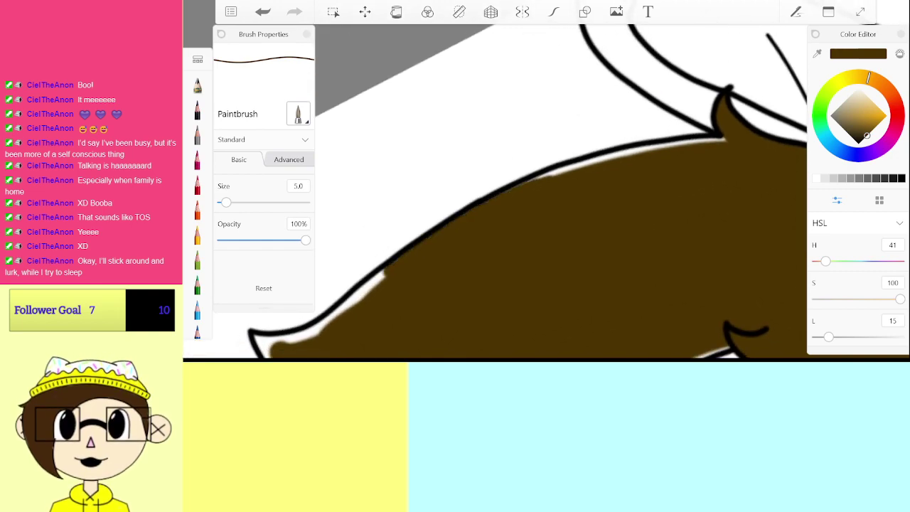
left_click_drag(628, 152, 724, 139)
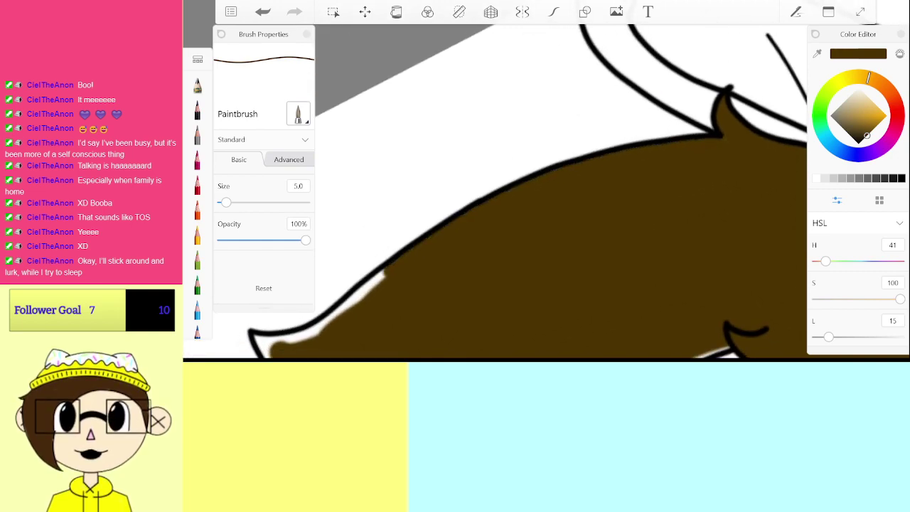
scroll(546, 192, "up", 1)
scroll(546, 192, "up", 3)
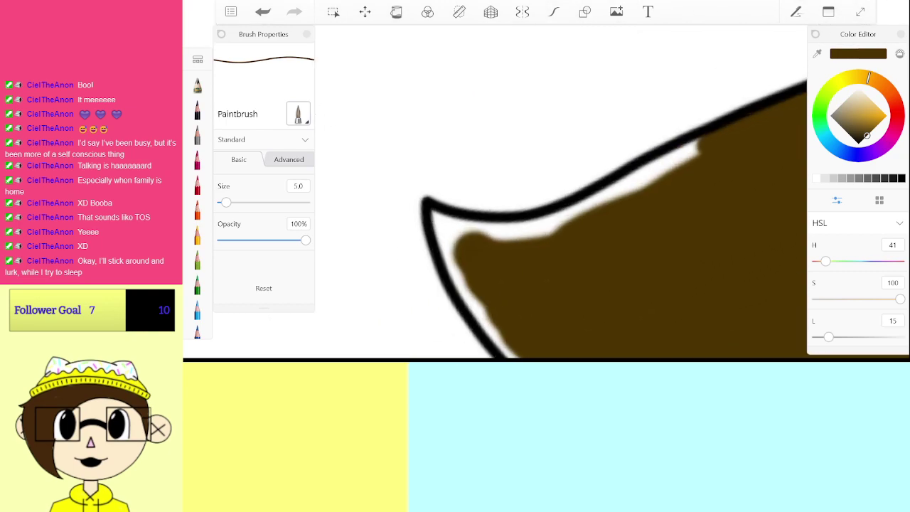
scroll(546, 192, "up", 3)
left_click_drag(463, 249, 569, 181)
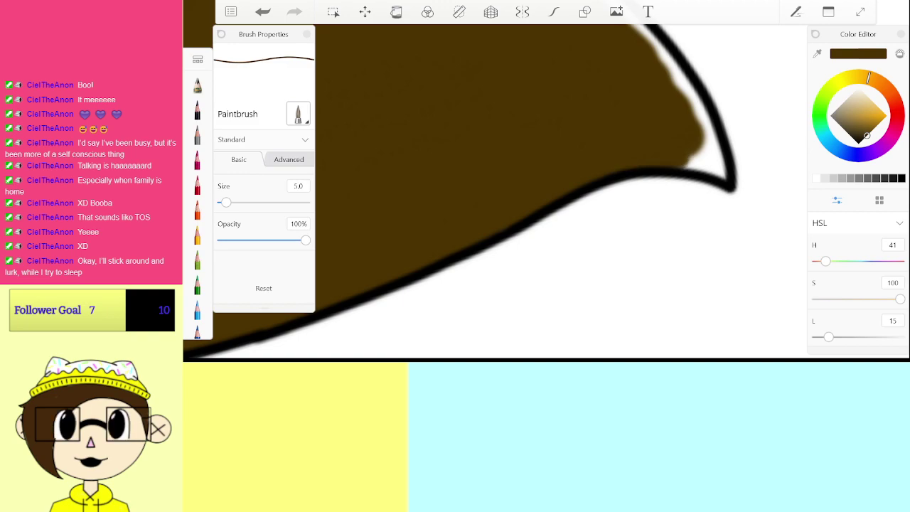
left_click_drag(712, 165, 721, 175)
Step: Complete the dark brown fill along the fringe's underside and inside the small strand beside the man's face
scroll(546, 192, "down", 5)
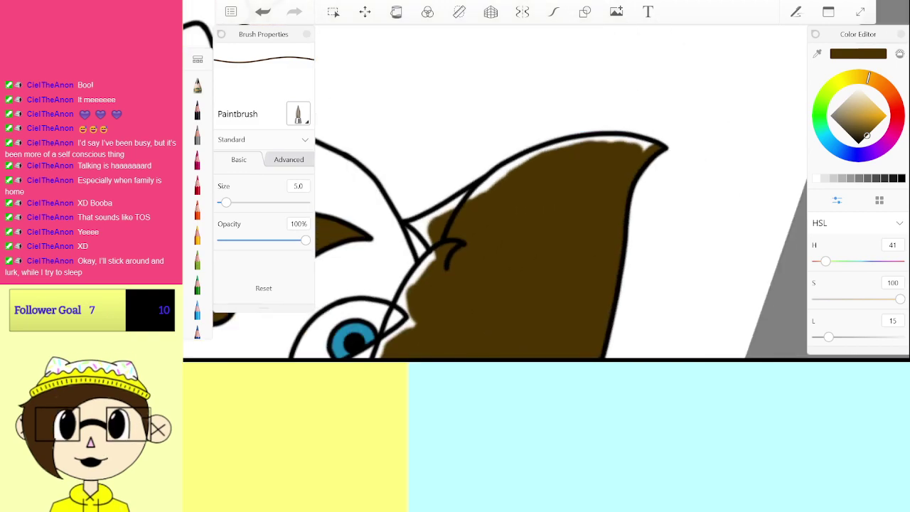
scroll(546, 192, "up", 3)
left_click_drag(466, 210, 569, 158)
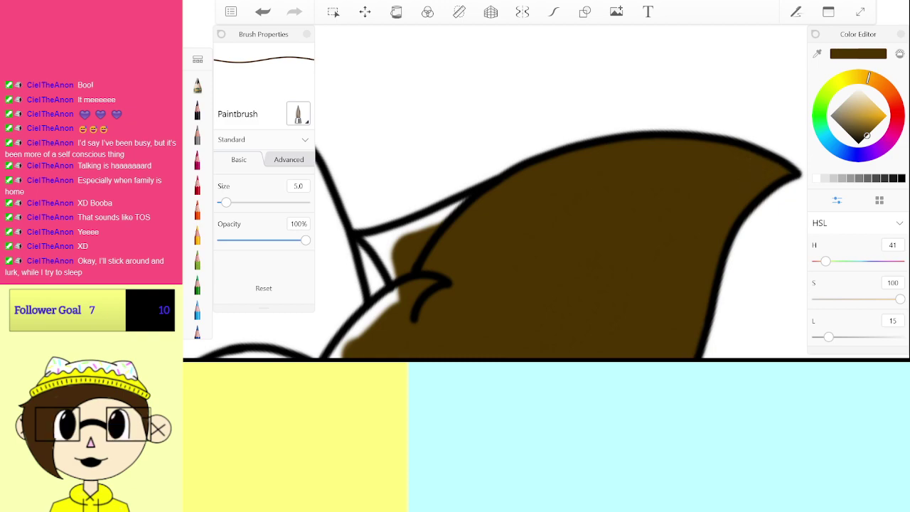
scroll(546, 192, "up", 5)
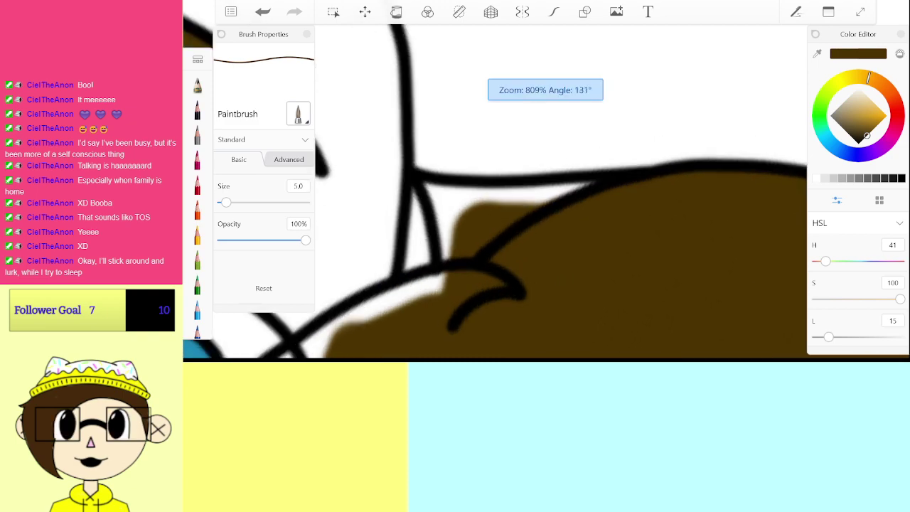
mouse_move(429, 272)
left_mouse_down()
mouse_move(551, 191)
mouse_move(618, 265)
mouse_move(599, 216)
left_mouse_up()
scroll(546, 192, "down", 3)
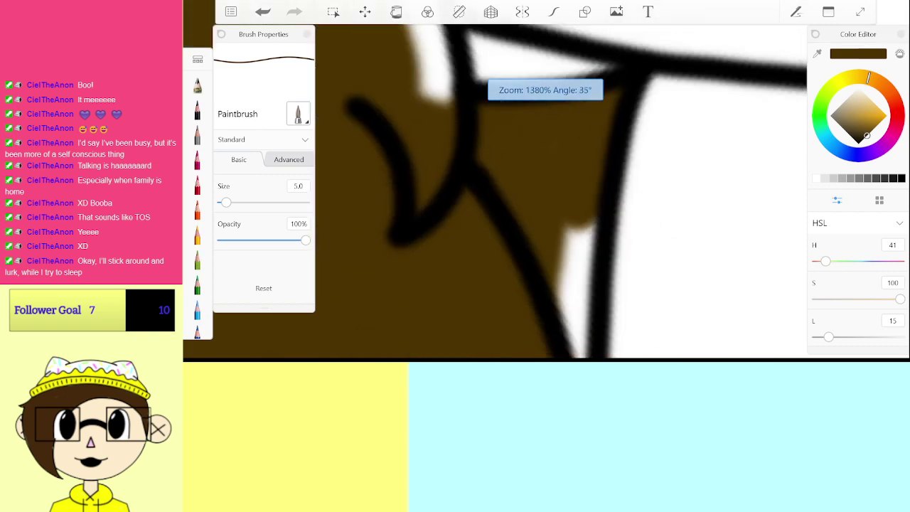
left_click_drag(500, 213, 596, 199)
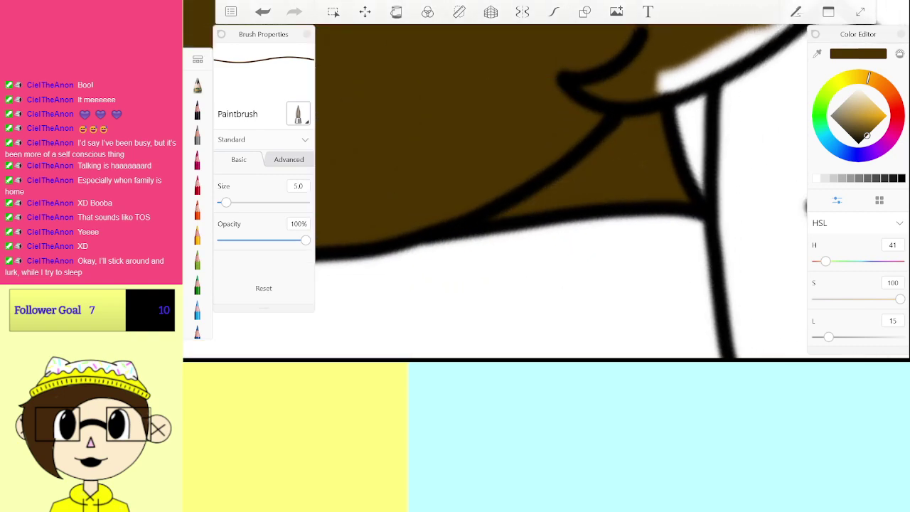
Step: Fill the white gaps where the man's fringe borders his eye and face with dark brown, repainting the strip below the eye's corner
scroll(546, 192, "down", 5)
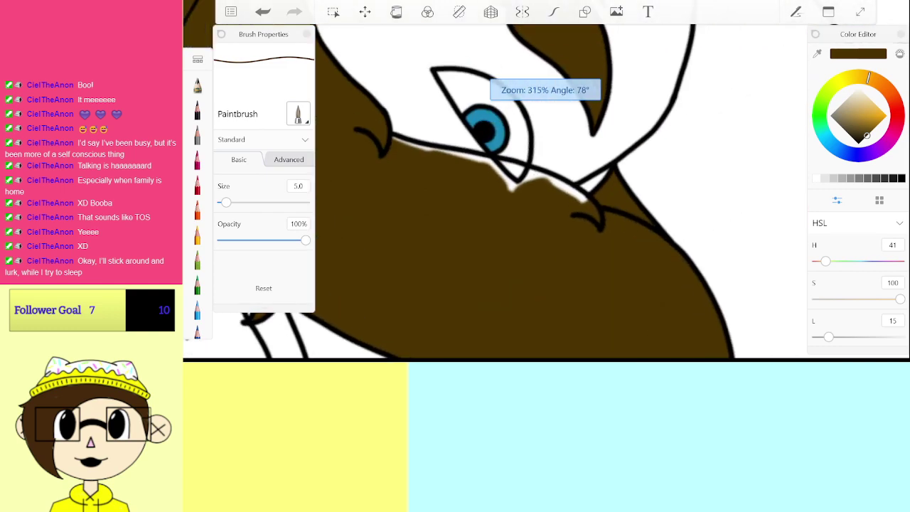
scroll(546, 192, "up", 5)
mouse_move(439, 182)
left_mouse_down()
mouse_move(430, 277)
mouse_move(640, 113)
mouse_move(498, 135)
left_mouse_up()
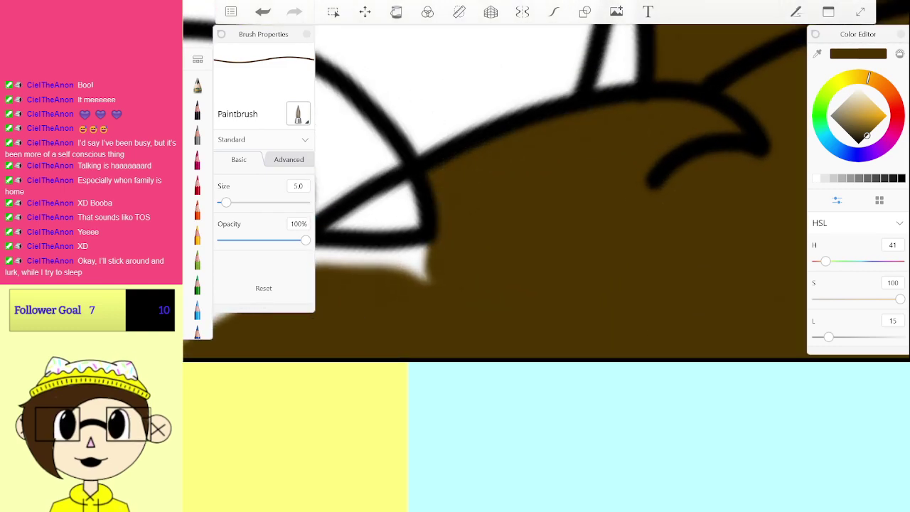
scroll(546, 192, "down", 5)
scroll(546, 192, "up", 3)
left_click_drag(538, 161, 620, 133)
left_click(627, 145)
left_click_drag(535, 172, 486, 231)
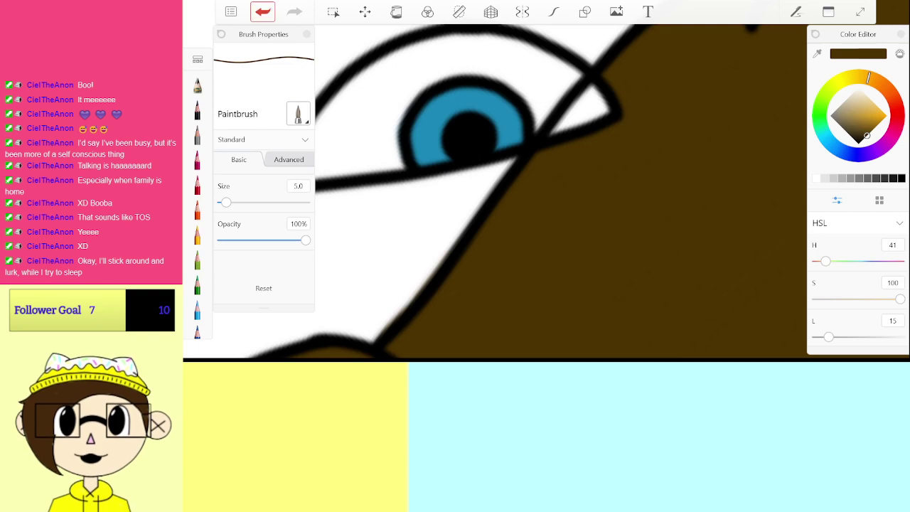
left_click(262, 12)
left_click_drag(424, 317, 499, 215)
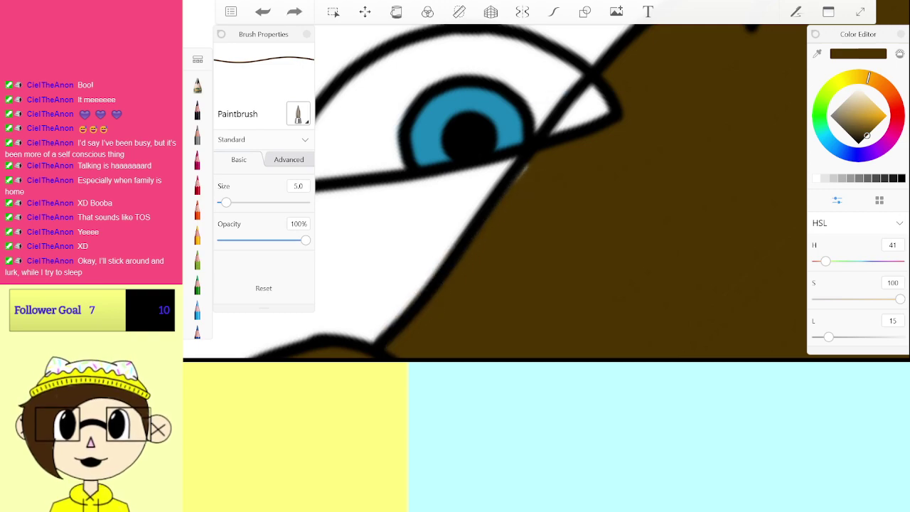
Step: Make the hidden rough colour sketch layer visible above the character reference pictures
scroll(517, 208, "down", 10)
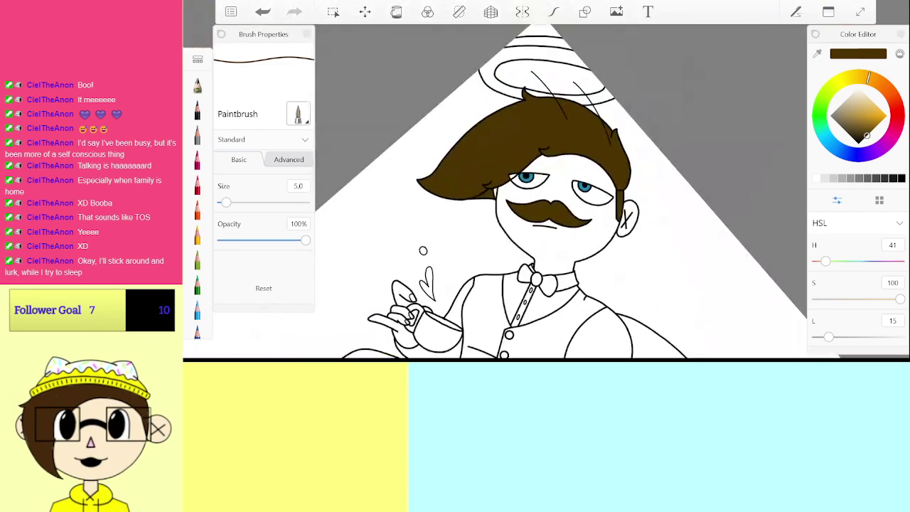
left_click(880, 348)
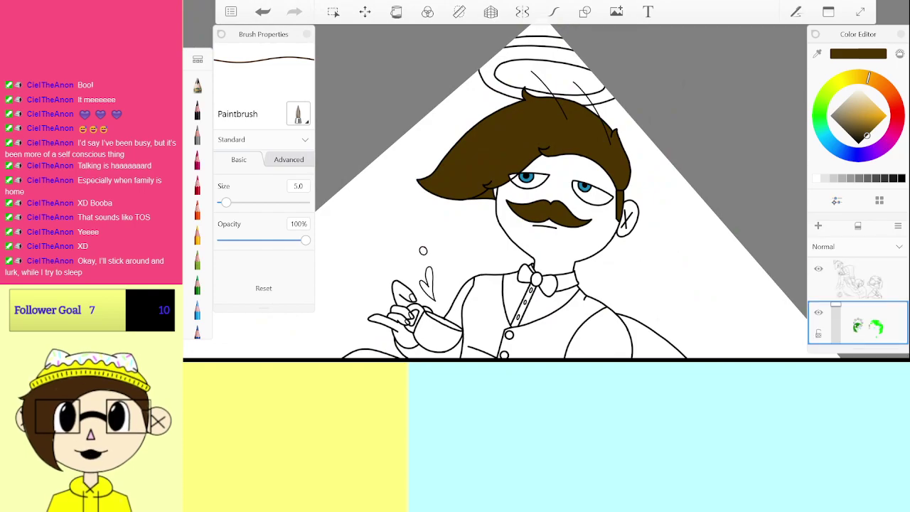
scroll(888, 309, "down", 2)
left_click(887, 309)
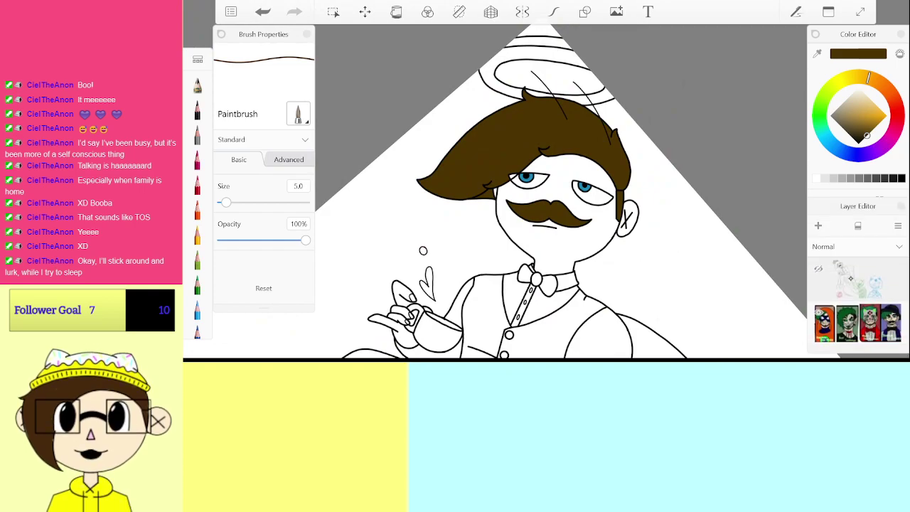
Step: Set the Paintbrush size to 2.0
scroll(562, 192, "down", 10)
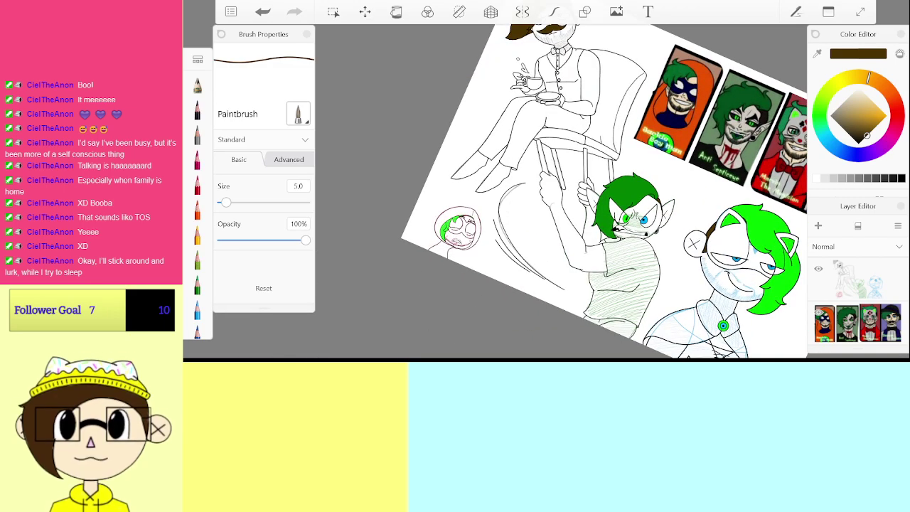
left_click(298, 186)
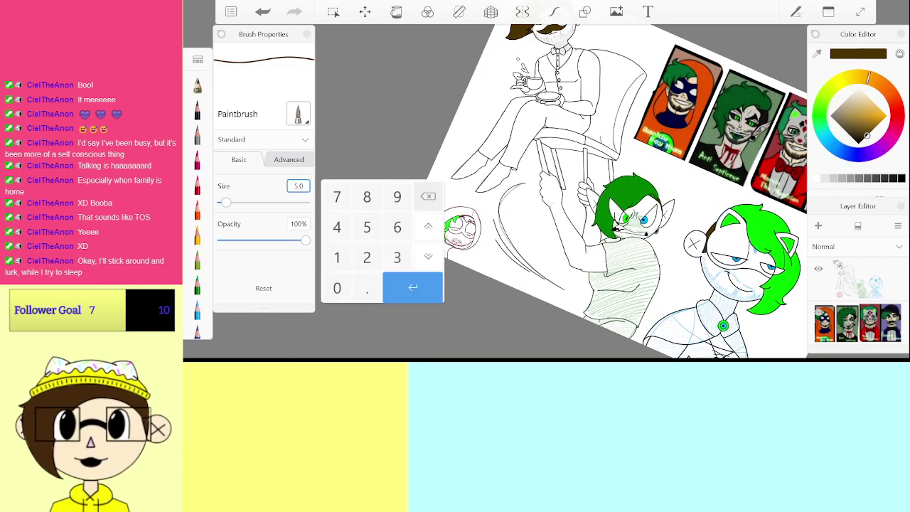
left_click(366, 258)
left_click(413, 288)
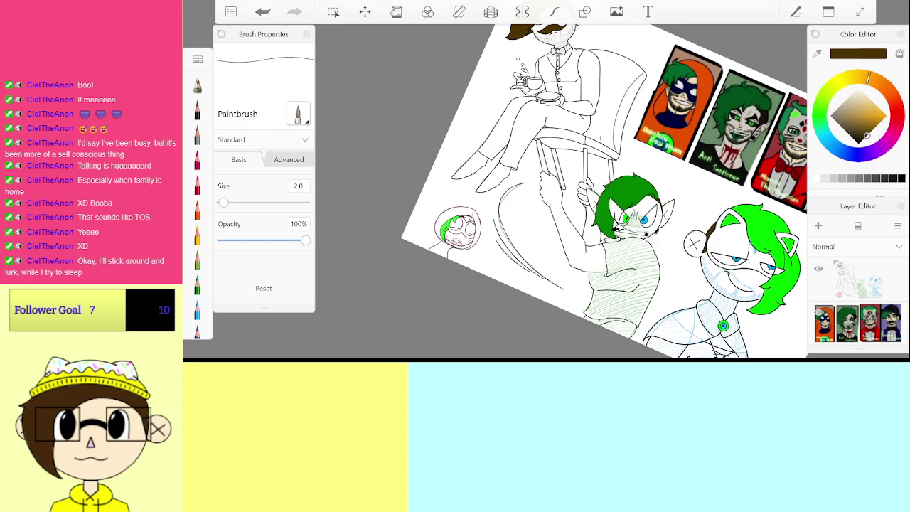
Step: Paint dark brown stubble over the pink hatching along the small round-faced character's jaw, from the green hair towards the mouth
scroll(498, 206, "up", 10)
scroll(533, 199, "up", 5)
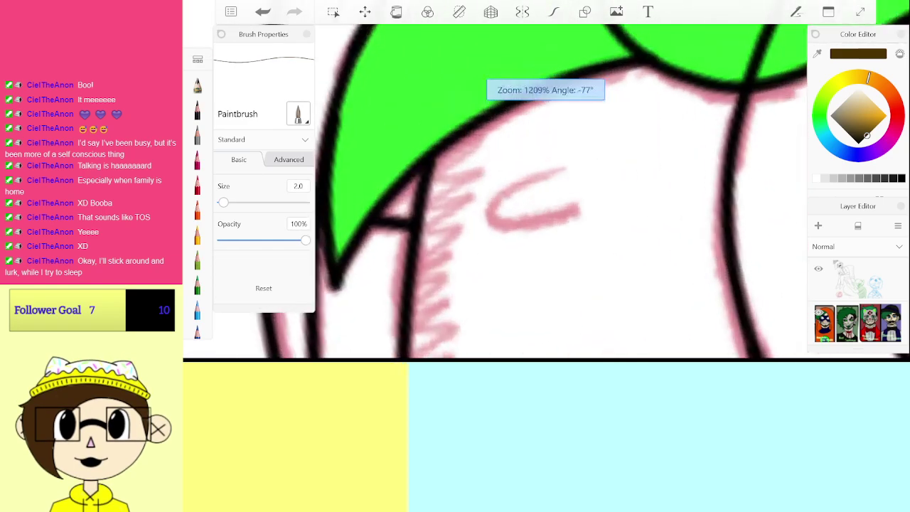
left_click_drag(862, 271, 865, 305)
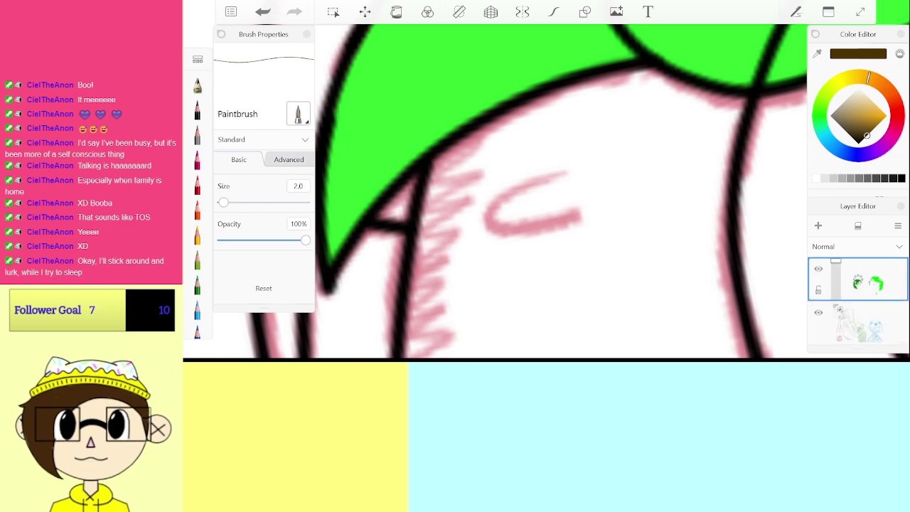
left_click_drag(435, 161, 457, 151)
mouse_move(425, 179)
left_mouse_down()
mouse_move(472, 205)
mouse_move(423, 274)
mouse_move(463, 256)
mouse_move(524, 195)
mouse_move(523, 113)
left_mouse_up()
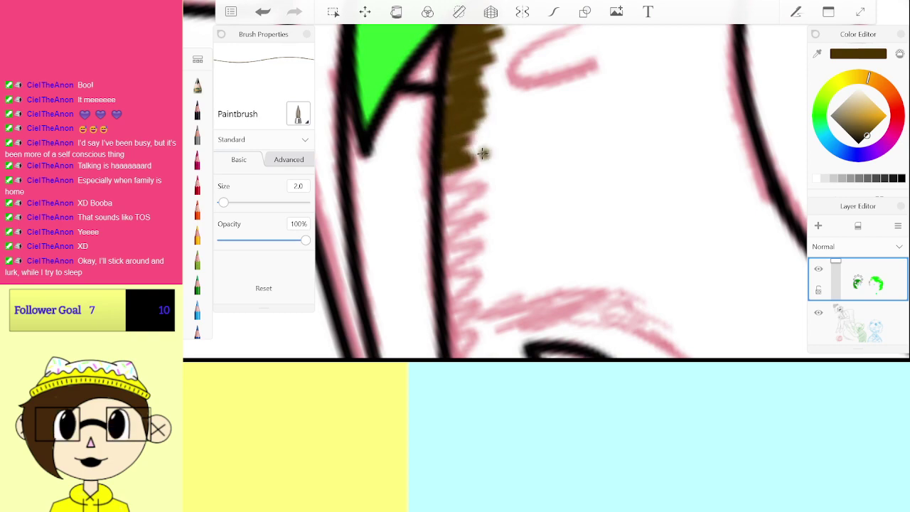
left_click_drag(441, 199, 449, 210)
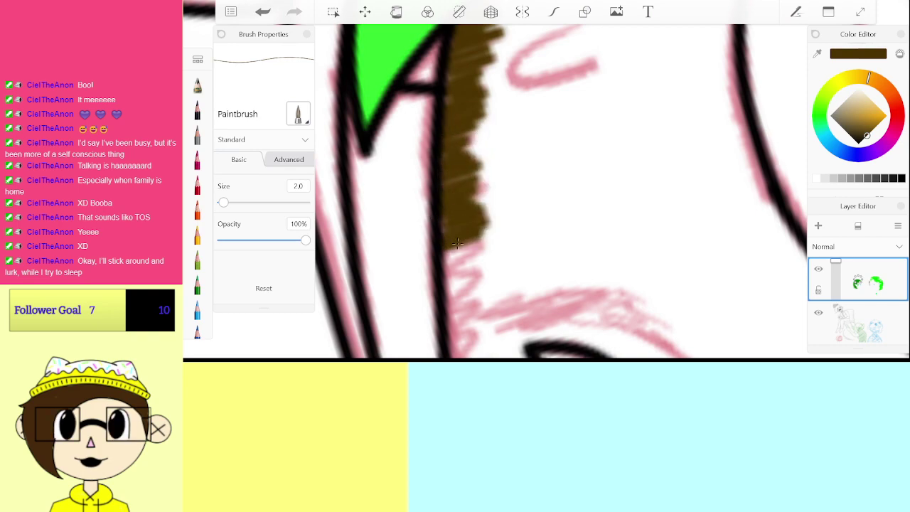
left_click_drag(513, 247, 505, 80)
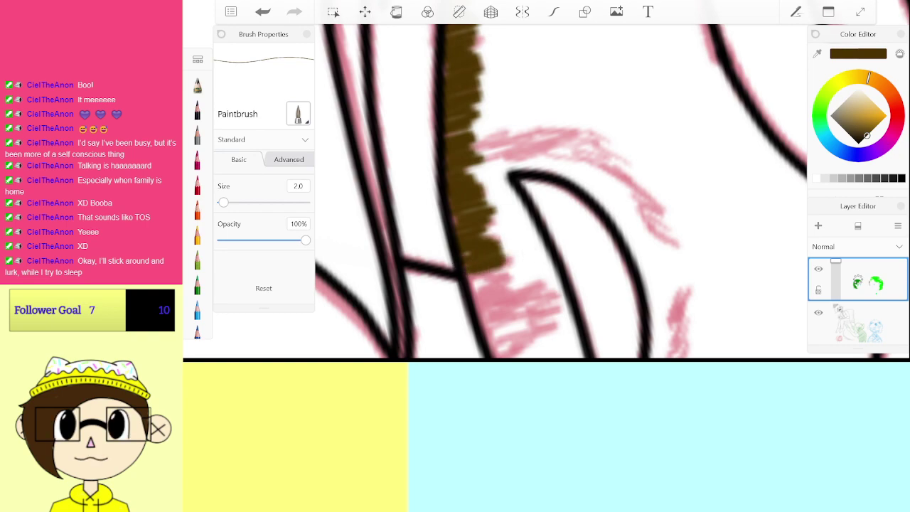
Step: Paint the moustache around the small character's mouth dark brown, following the pink sketch on both sides of the lip
left_click_drag(531, 253, 547, 352)
mouse_move(395, 281)
left_mouse_down()
mouse_move(523, 177)
mouse_move(498, 178)
mouse_move(569, 151)
mouse_move(605, 174)
mouse_move(407, 222)
left_mouse_up()
mouse_move(599, 206)
left_mouse_down()
mouse_move(526, 236)
mouse_move(558, 190)
mouse_move(513, 190)
mouse_move(399, 221)
mouse_move(386, 204)
mouse_move(343, 231)
mouse_move(356, 252)
left_mouse_up()
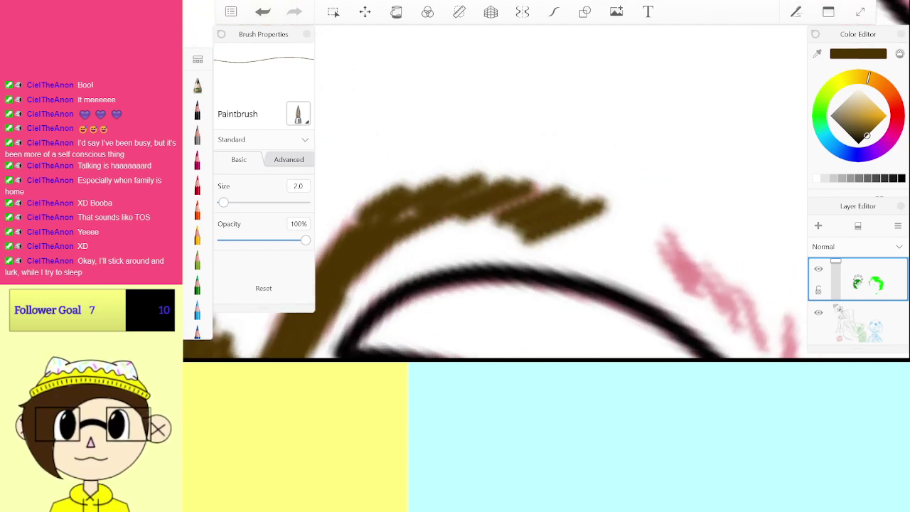
scroll(545, 192, "down", 5)
scroll(545, 192, "up", 4)
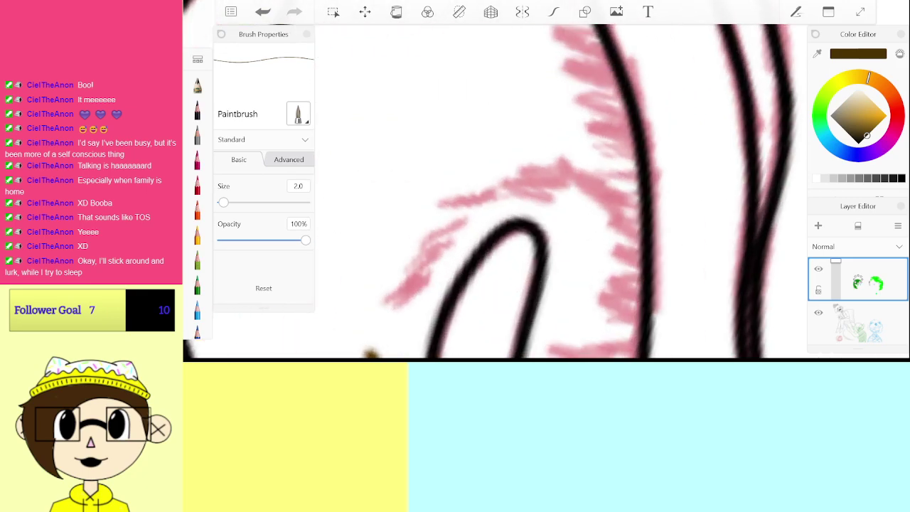
mouse_move(426, 279)
left_mouse_down()
mouse_move(384, 306)
mouse_move(455, 239)
mouse_move(446, 214)
mouse_move(572, 177)
mouse_move(633, 183)
mouse_move(626, 190)
left_mouse_up()
scroll(546, 192, "down", 4)
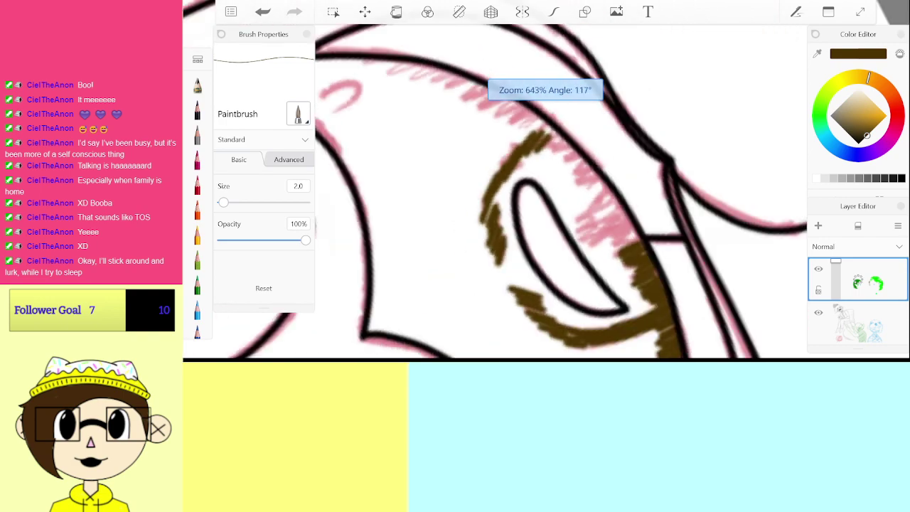
Step: Fill the chin tuft beneath the small character's mouth with dark brown and extend the stubble just beyond it along the jaw outline
scroll(546, 192, "up", 6)
mouse_move(398, 249)
left_mouse_down()
mouse_move(380, 235)
mouse_move(452, 184)
mouse_move(349, 181)
mouse_move(503, 95)
mouse_move(438, 175)
mouse_move(525, 195)
mouse_move(494, 224)
mouse_move(554, 258)
left_mouse_up()
scroll(562, 192, "down", 5)
scroll(562, 192, "up", 3)
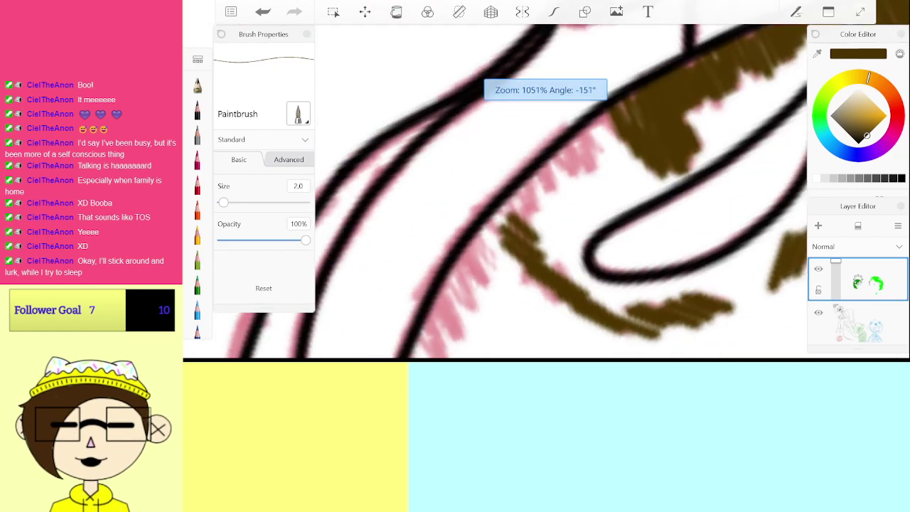
left_click_drag(462, 184, 425, 227)
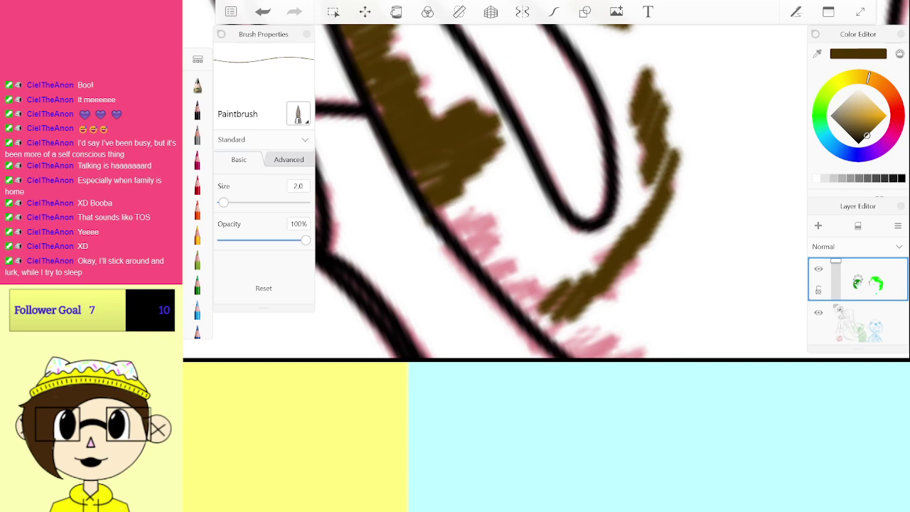
left_click_drag(436, 188, 477, 222)
key("ctrl+z")
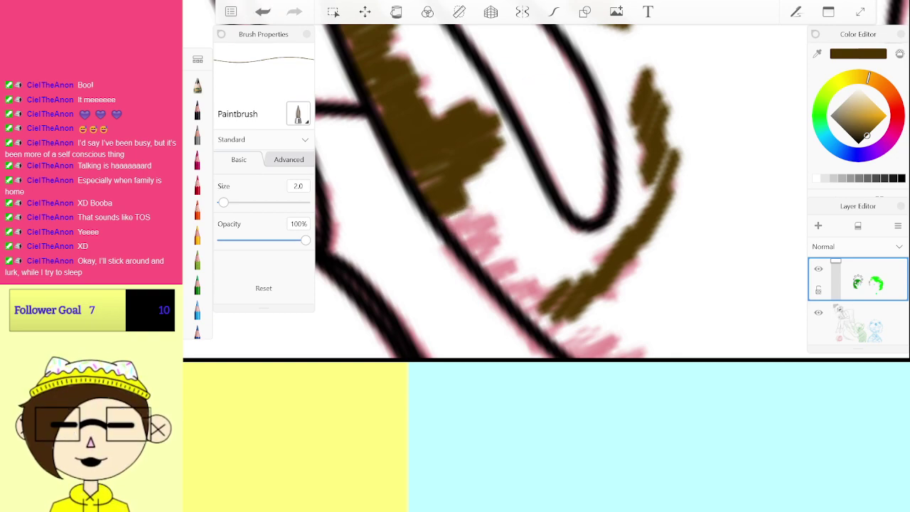
left_click_drag(455, 214, 507, 213)
Step: Complete the small character's dark brown jaw stubble past the moustache's end, redoing the last stroke at the thin tip
scroll(562, 192, "down", 3)
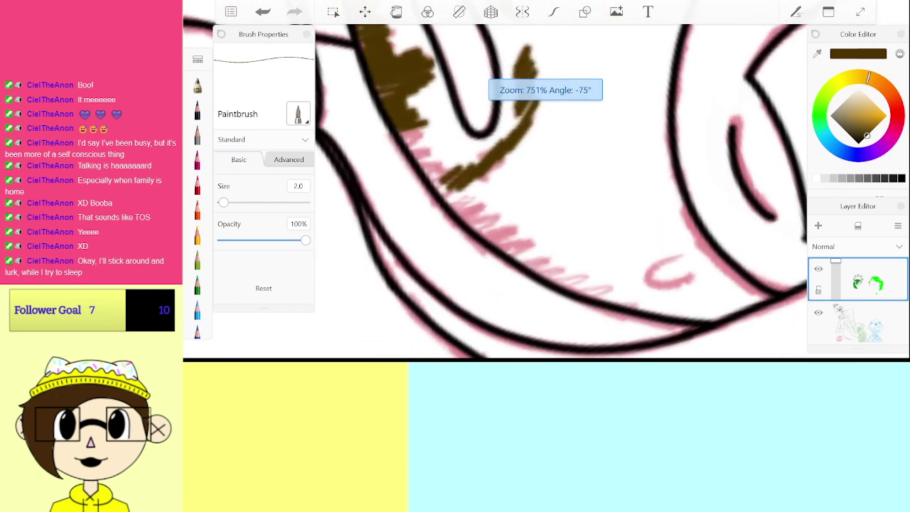
left_click_drag(397, 87, 442, 151)
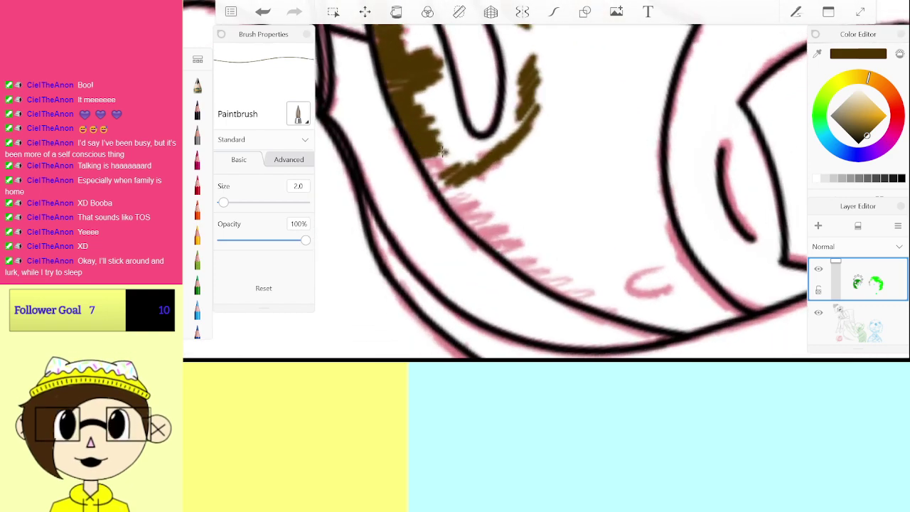
left_click_drag(436, 184, 532, 245)
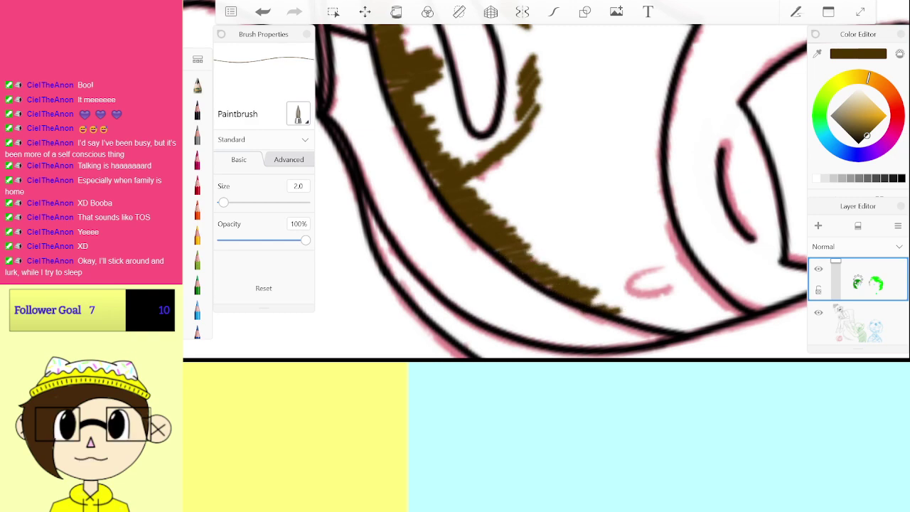
key("ctrl+z")
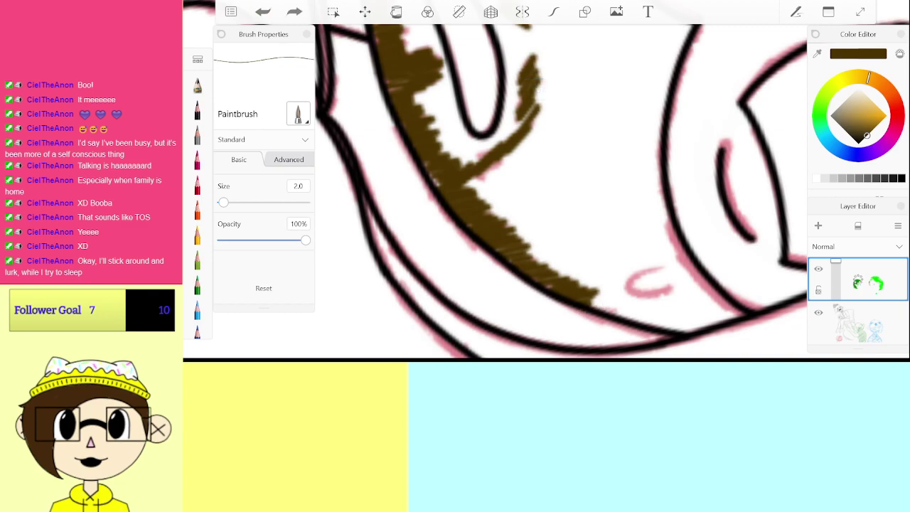
left_click_drag(603, 310, 632, 313)
left_click_drag(482, 135, 618, 263)
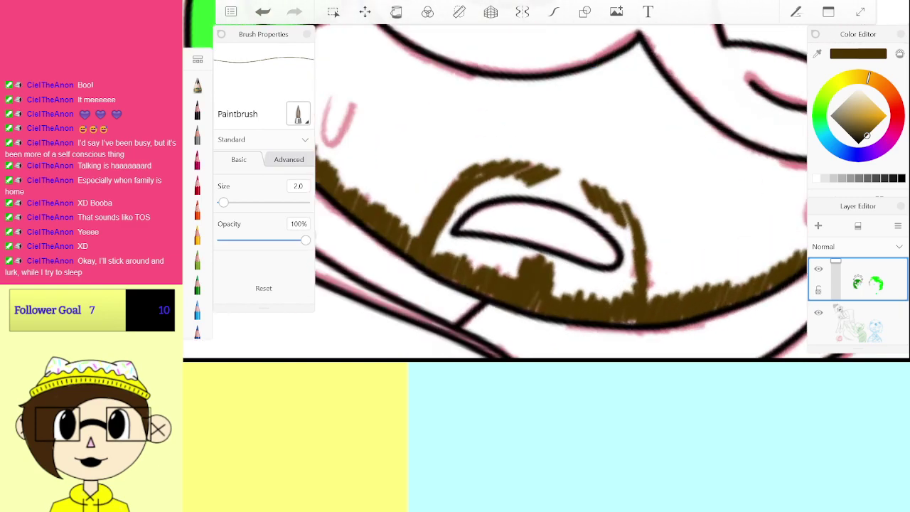
mouse_move(659, 154)
left_mouse_down()
mouse_move(428, 162)
mouse_move(598, 130)
left_mouse_up()
left_click(263, 13)
key("ctrl+z")
Step: Try painting the cat-eared character's stubble below the ear in dark brown with the existing brush size, and undo the strokes
scroll(562, 206, "down", 5)
scroll(512, 199, "down", 10)
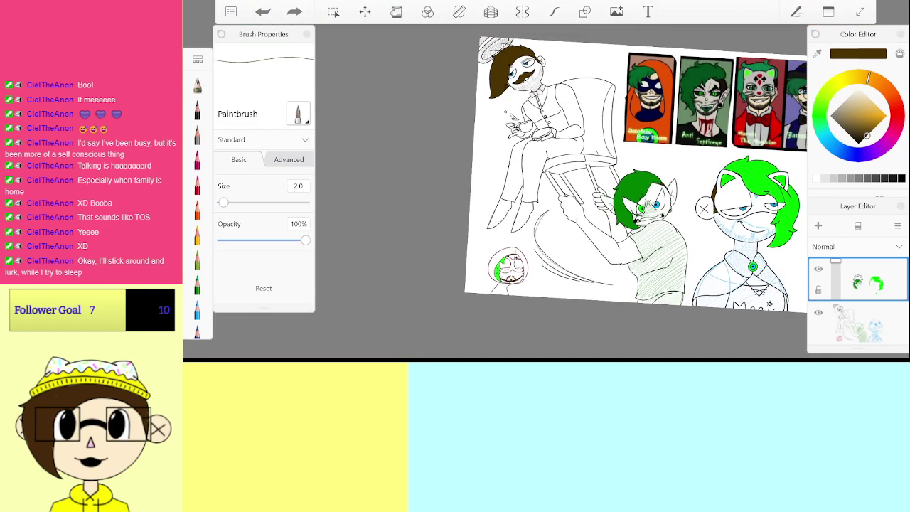
scroll(736, 228, "up", 10)
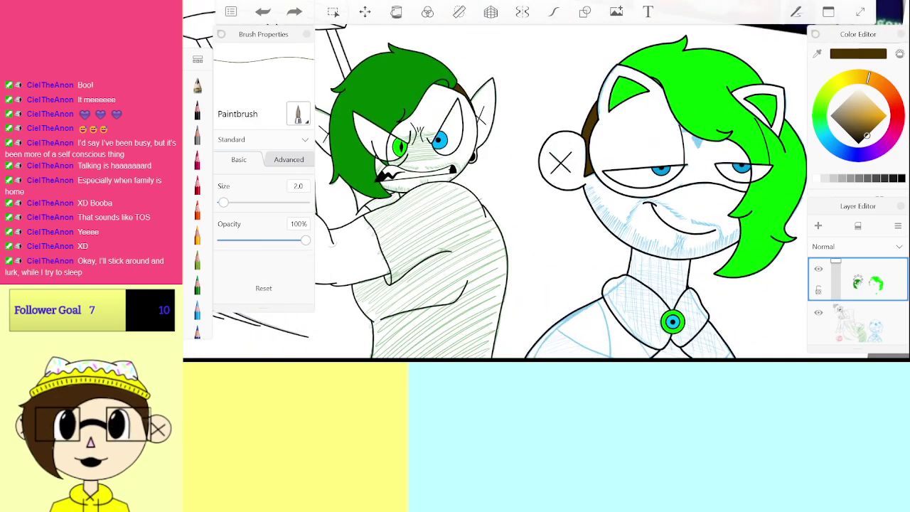
scroll(562, 191, "up", 5)
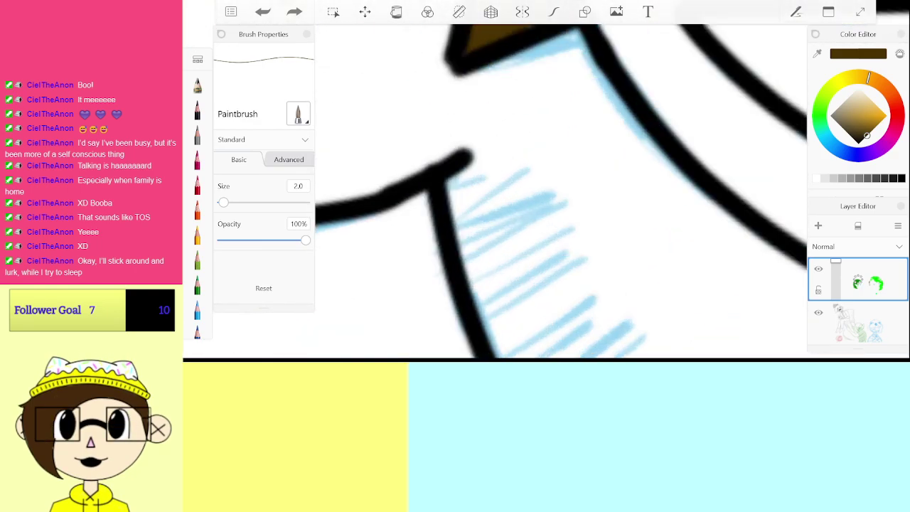
mouse_move(452, 182)
left_mouse_down()
mouse_move(516, 171)
mouse_move(548, 177)
left_mouse_up()
left_click_drag(449, 217, 549, 196)
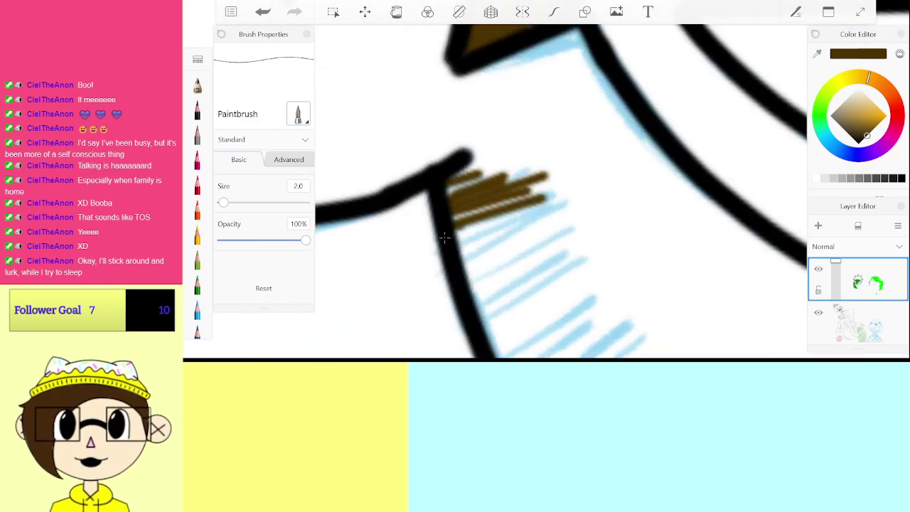
key("ctrl+z")
key("ctrl+z")
key("ctrl+z")
key("ctrl+z")
key("ctrl+z")
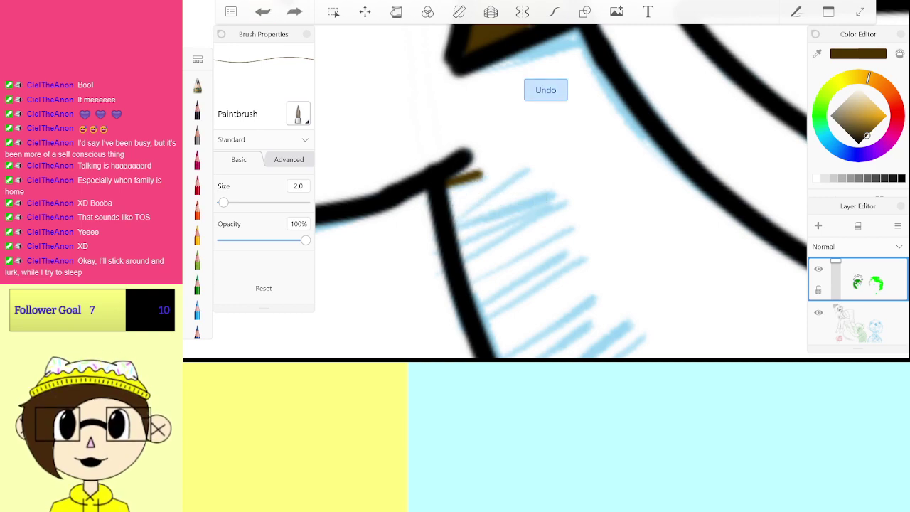
Step: Set the Paintbrush size to 3.0 and paint dark brown stubble over the blue hatching just below the cat-eared character's ear
left_click(298, 186)
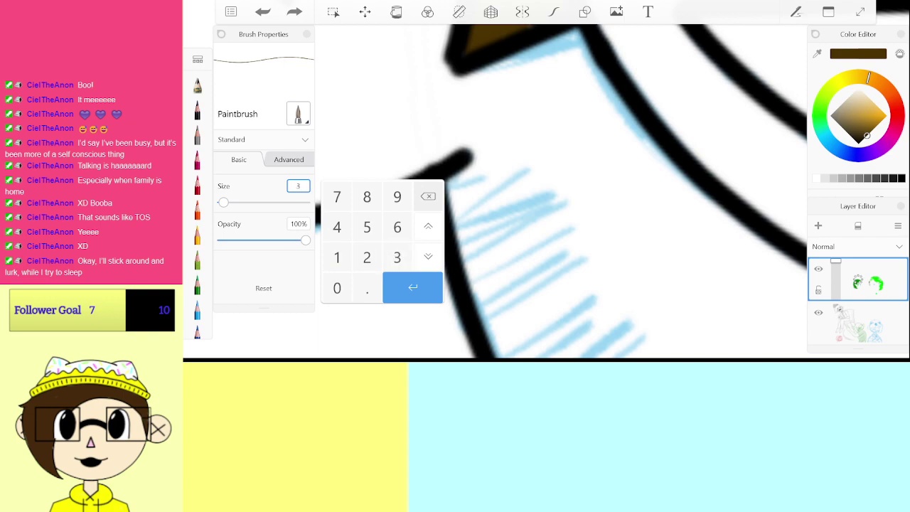
type("3")
left_click(427, 281)
left_click_drag(448, 191, 498, 172)
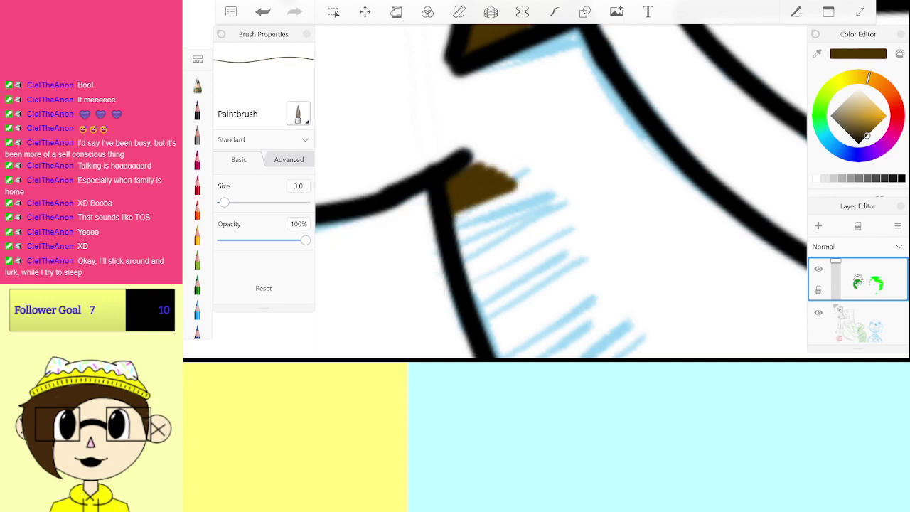
left_click_drag(459, 226, 567, 192)
mouse_move(470, 259)
left_mouse_down()
mouse_move(566, 224)
mouse_move(545, 70)
left_mouse_up()
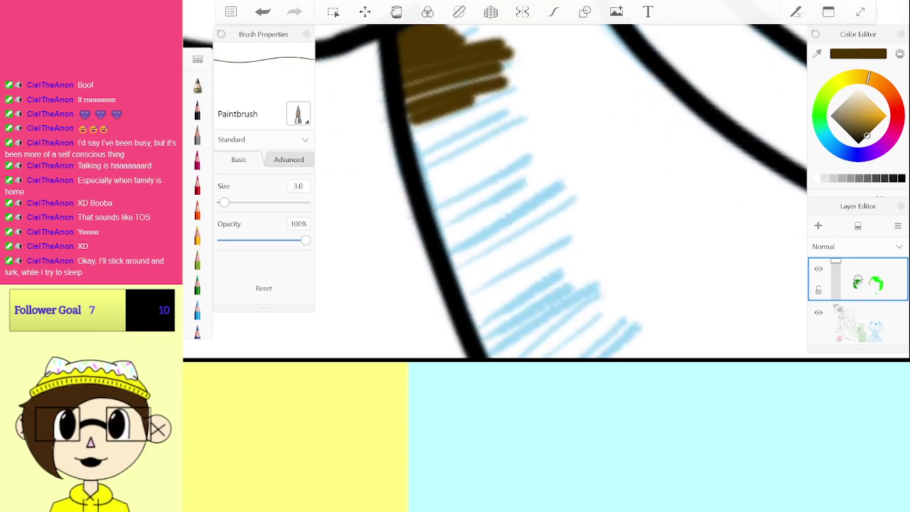
left_click_drag(414, 135, 513, 89)
left_click_drag(416, 165, 519, 121)
left_click_drag(428, 200, 532, 154)
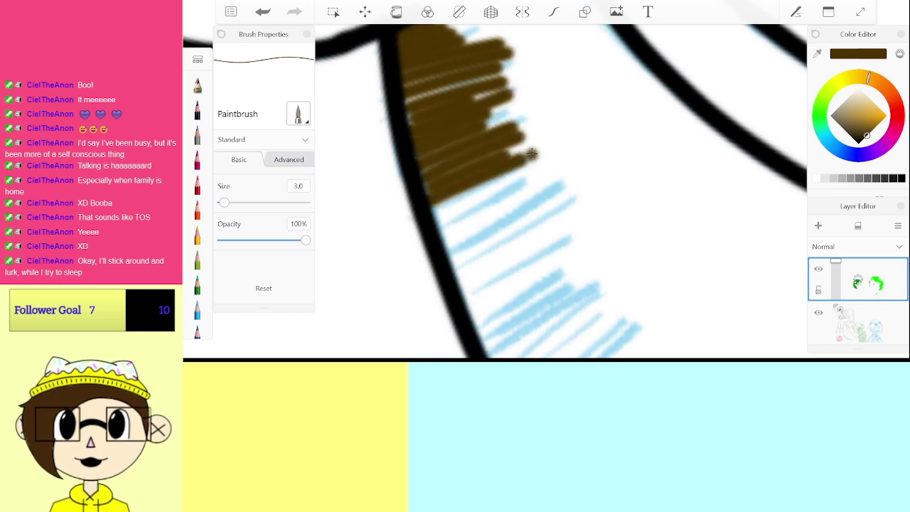
left_click_drag(441, 228, 551, 162)
left_click_drag(416, 256, 535, 186)
left_click_drag(455, 242, 561, 189)
key("ctrl+z")
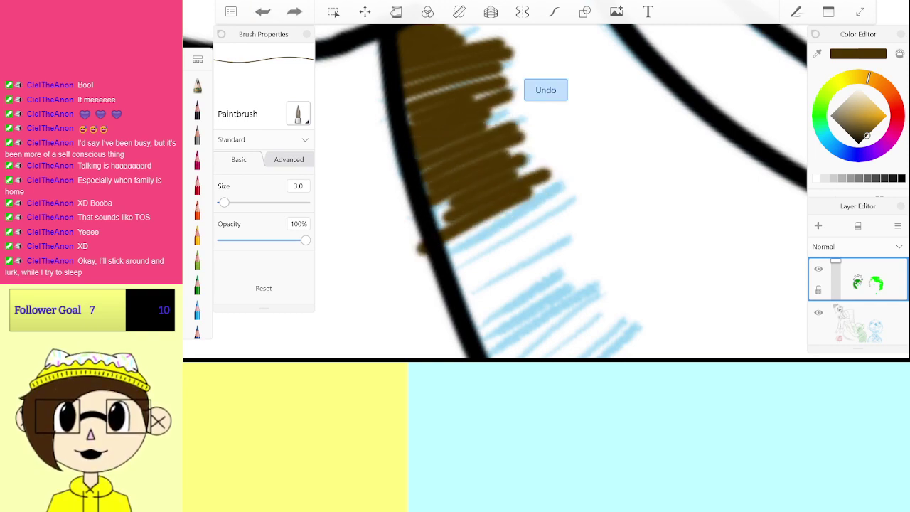
key("ctrl+z")
key("ctrl+z")
mouse_move(435, 216)
left_mouse_down()
mouse_move(428, 242)
mouse_move(530, 199)
left_mouse_up()
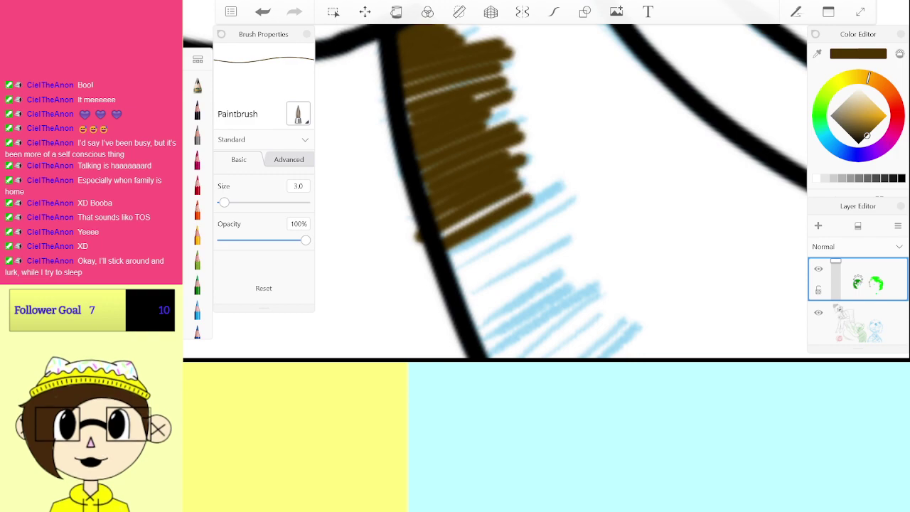
key("ctrl+z")
Step: Continue the dark brown stubble down the cat-eared character's jaw, covering the blue hatching up to the black outline
left_click_drag(433, 232, 531, 169)
left_click_drag(438, 249, 501, 202)
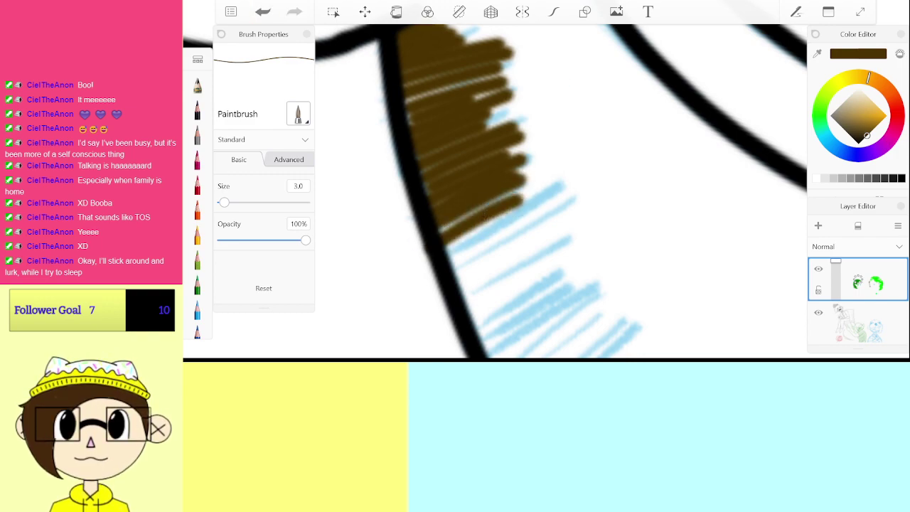
key("ctrl+z")
mouse_move(444, 240)
left_mouse_down()
mouse_move(565, 170)
mouse_move(524, 206)
mouse_move(536, 212)
mouse_move(540, 242)
left_mouse_up()
left_click_drag(570, 222, 574, 218)
scroll(497, 192, "down", 3)
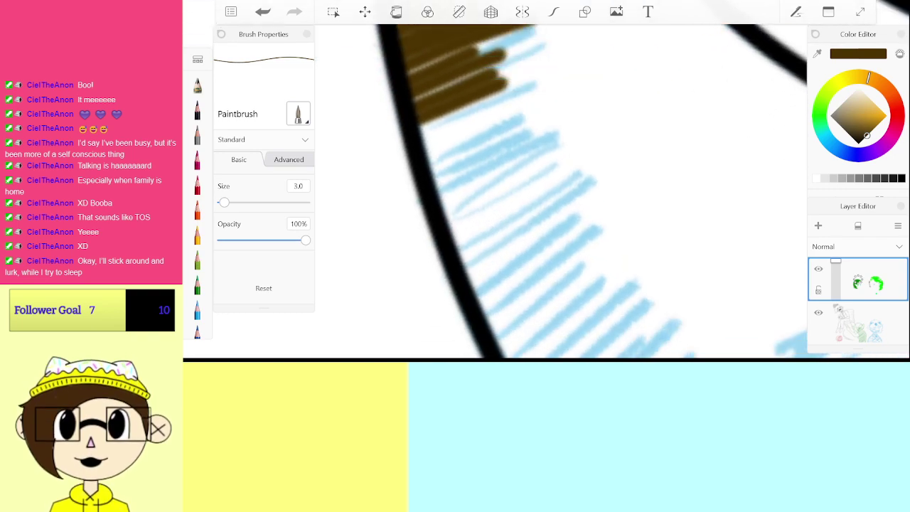
left_click_drag(421, 136, 526, 80)
left_click_drag(425, 158, 516, 104)
left_click_drag(429, 182, 524, 125)
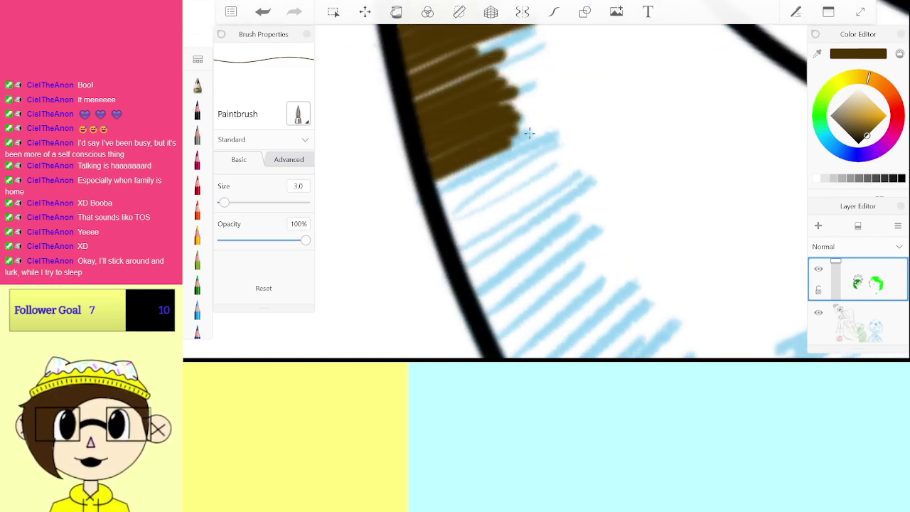
mouse_move(437, 205)
left_mouse_down()
mouse_move(532, 152)
mouse_move(572, 182)
mouse_move(552, 202)
left_mouse_up()
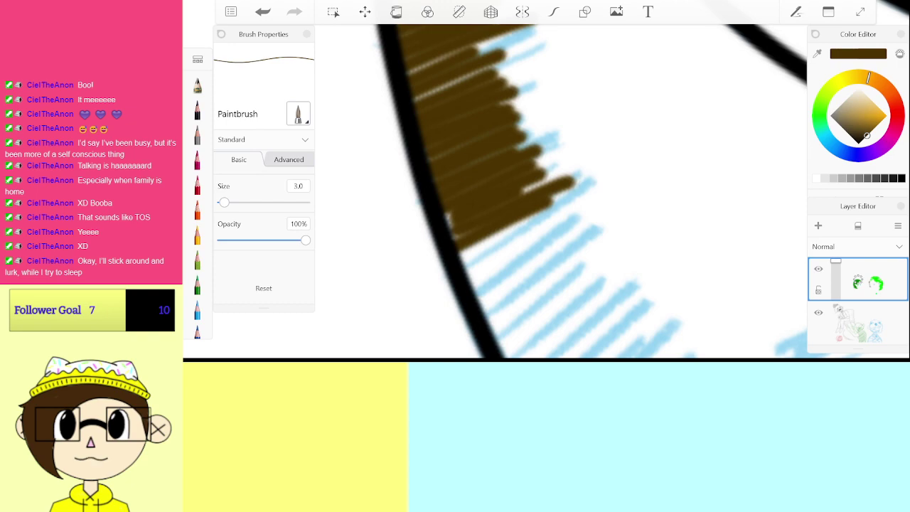
Step: Extend the cat-eared character's brown stubble further towards the chin, undoing and repainting the strokes that cross the jaw outline
mouse_move(498, 235)
left_mouse_down()
mouse_move(505, 142)
mouse_move(558, 125)
left_mouse_up()
left_click_drag(443, 165, 548, 151)
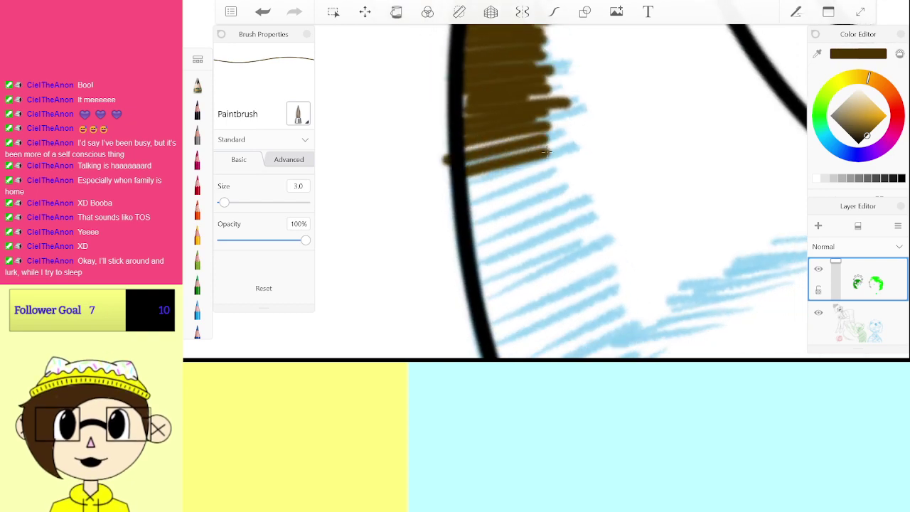
key("ctrl+z")
key("ctrl+z")
key("ctrl+z")
mouse_move(469, 154)
left_mouse_down()
mouse_move(546, 137)
mouse_move(546, 147)
left_mouse_up()
mouse_move(546, 157)
left_mouse_down()
mouse_move(470, 175)
mouse_move(556, 165)
left_mouse_up()
left_click_drag(470, 199, 558, 176)
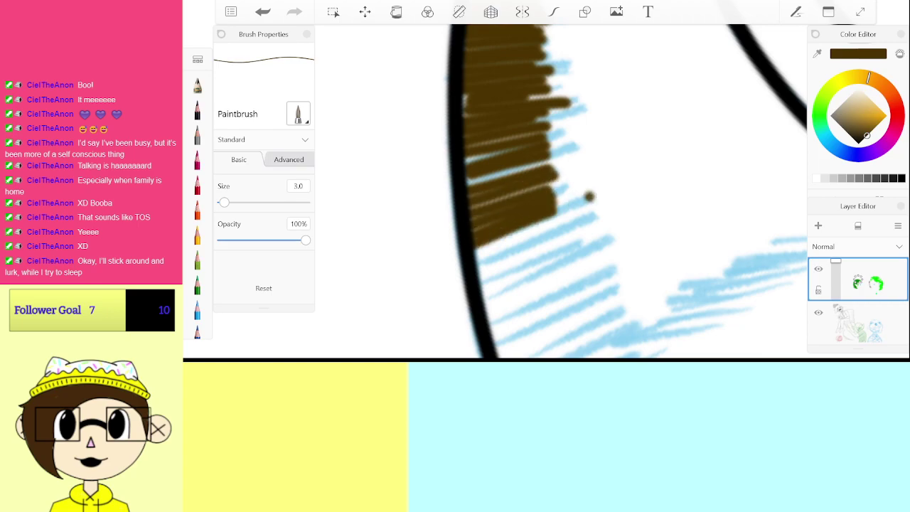
scroll(562, 192, "down", 5)
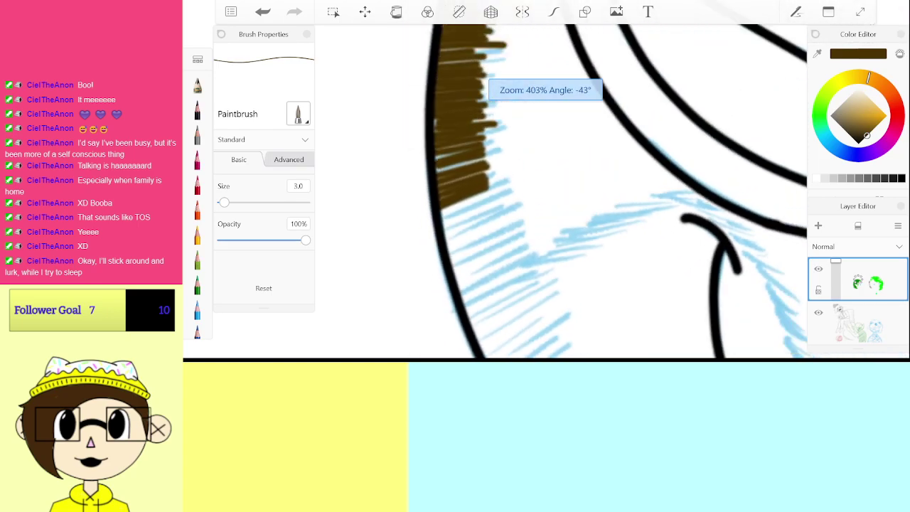
scroll(562, 192, "down", 10)
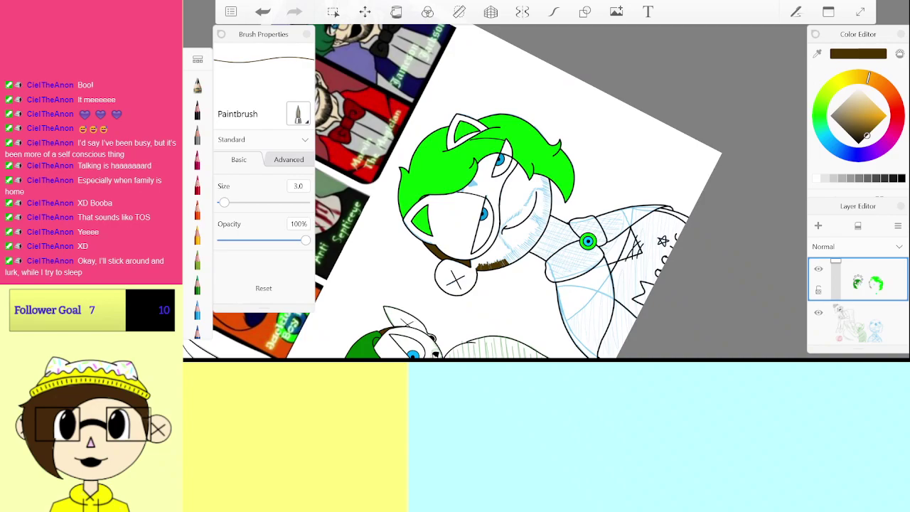
Step: Paint dark brown stubble over the blue hatching on the jaw beside the cat-eared character's green hair, opposite the ear side
scroll(561, 192, "up", 6)
scroll(561, 192, "up", 8)
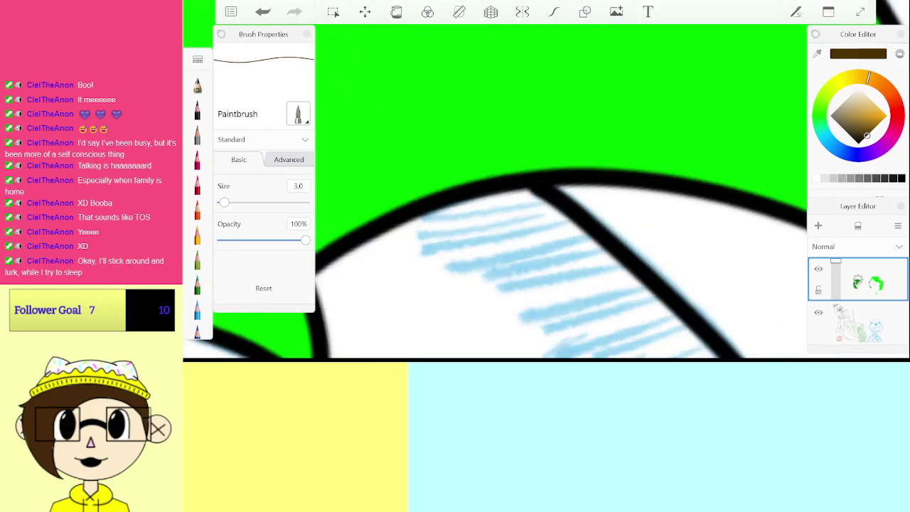
mouse_move(544, 194)
left_mouse_down()
mouse_move(459, 247)
mouse_move(435, 282)
mouse_move(488, 285)
mouse_move(526, 320)
mouse_move(676, 264)
left_mouse_up()
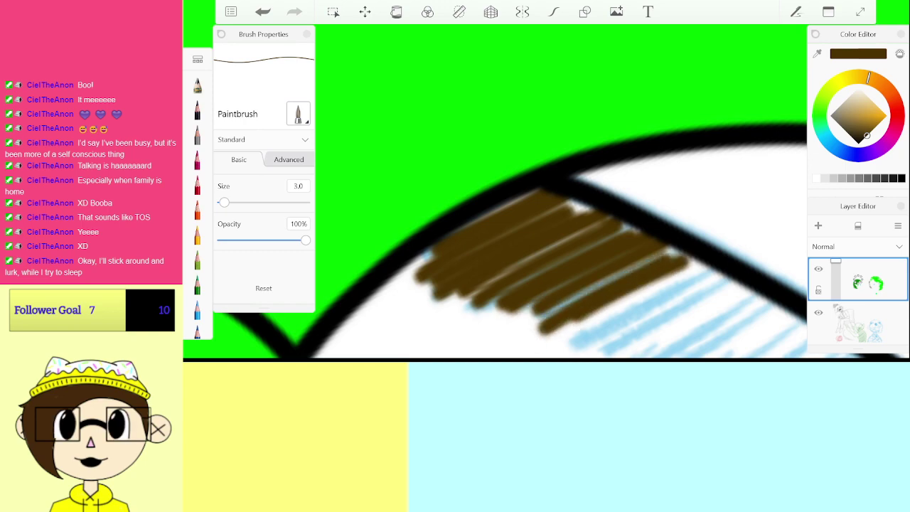
left_click_drag(562, 234, 484, 111)
left_click_drag(500, 154, 580, 122)
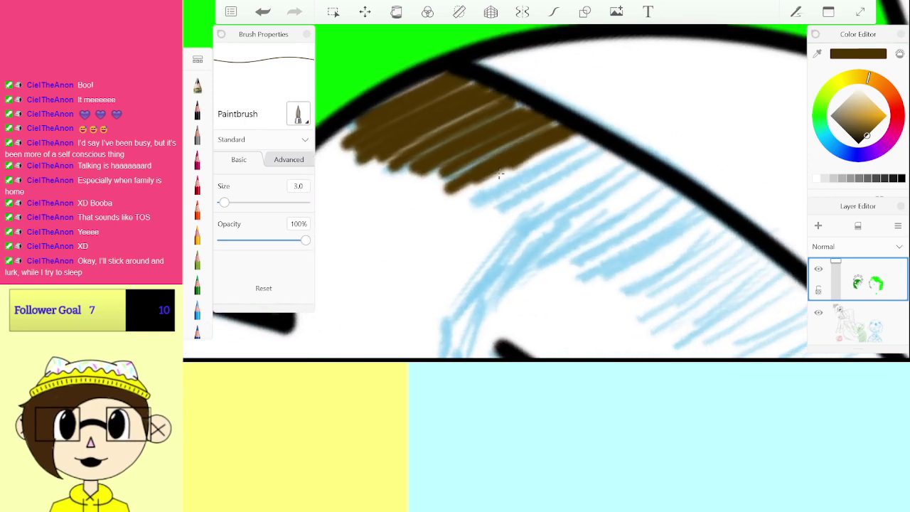
mouse_move(484, 202)
left_mouse_down()
mouse_move(518, 186)
mouse_move(640, 227)
mouse_move(690, 211)
mouse_move(614, 272)
mouse_move(569, 149)
mouse_move(484, 148)
mouse_move(366, 122)
left_mouse_up()
mouse_move(465, 89)
left_mouse_down()
mouse_move(406, 119)
mouse_move(386, 116)
left_mouse_up()
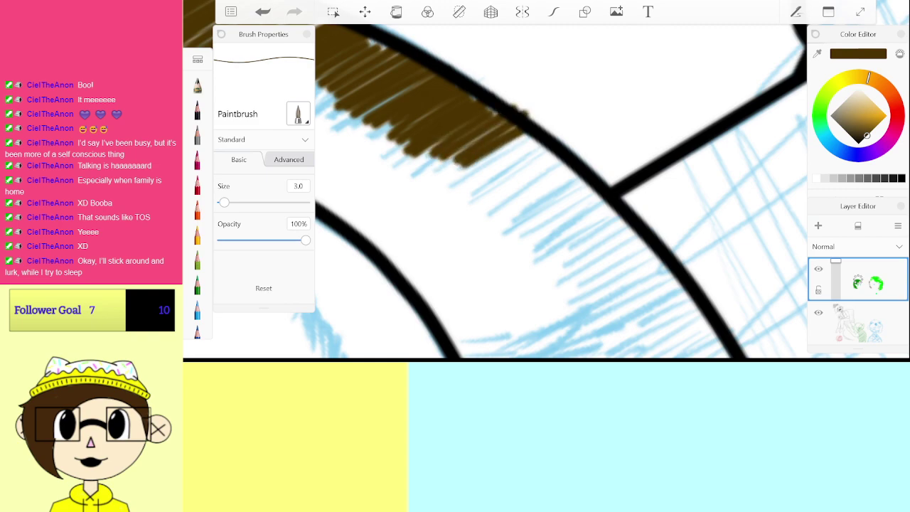
Step: Undo the last hair-side stubble strokes that cross the jaw outline and repaint that patch inside the line
key("ctrl+z")
key("ctrl+z")
key("ctrl+z")
key("ctrl+z")
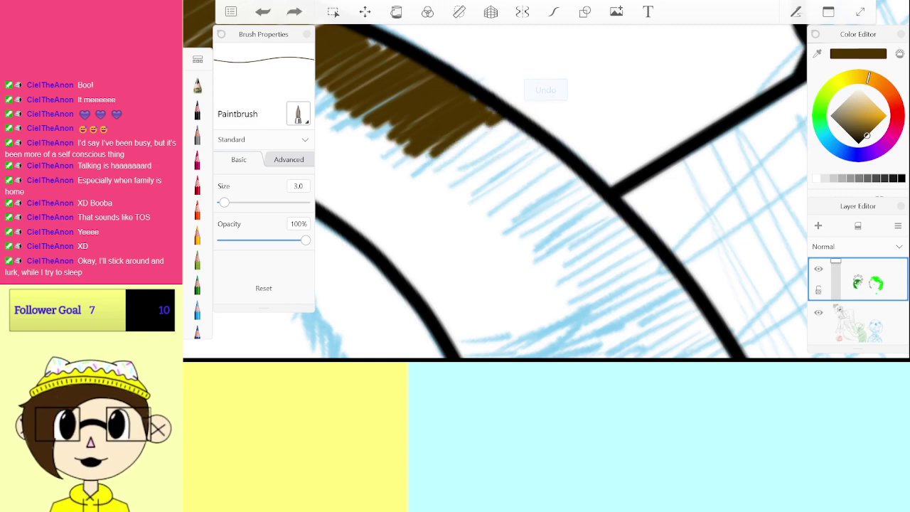
mouse_move(455, 135)
left_mouse_down()
mouse_move(562, 195)
mouse_move(496, 209)
left_mouse_up()
Step: Extend the dark brown hair-side stubble along the jaw just past the neck line, up to the black outline
scroll(546, 192, "down", 5)
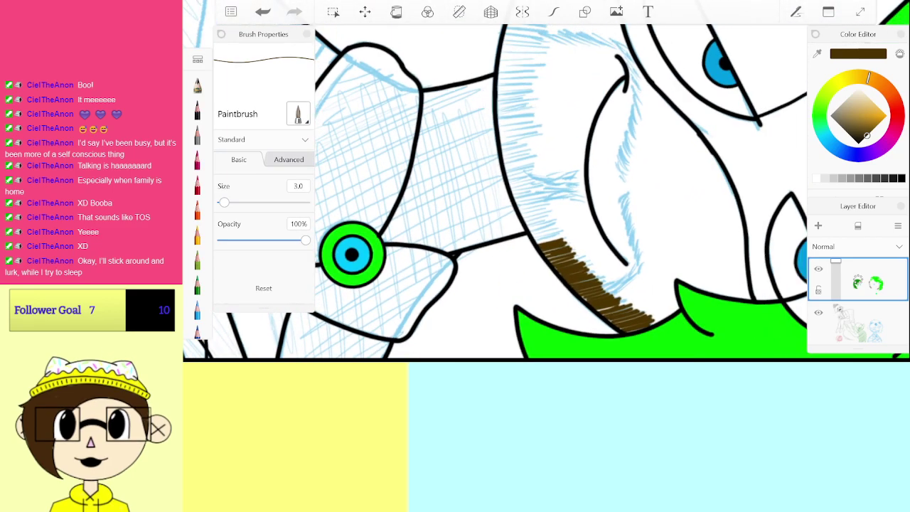
scroll(546, 192, "down", 3)
scroll(546, 192, "up", 4)
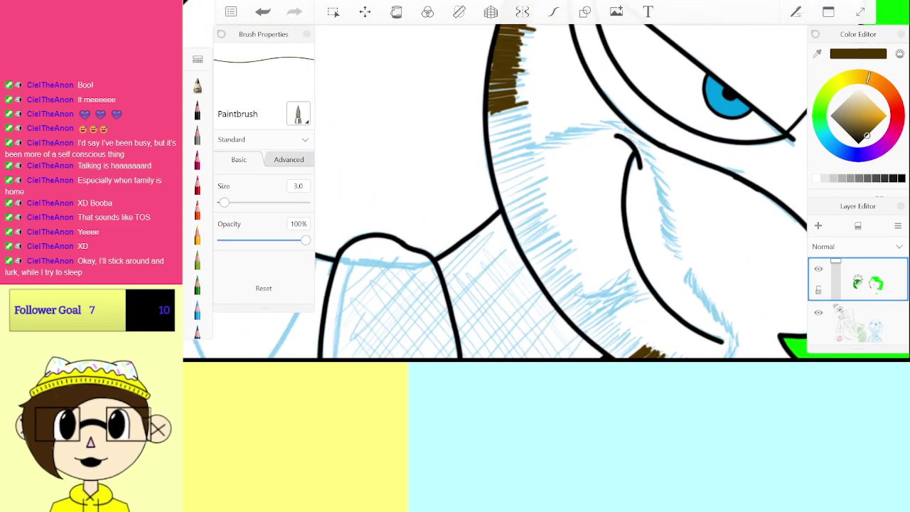
key("ctrl+z")
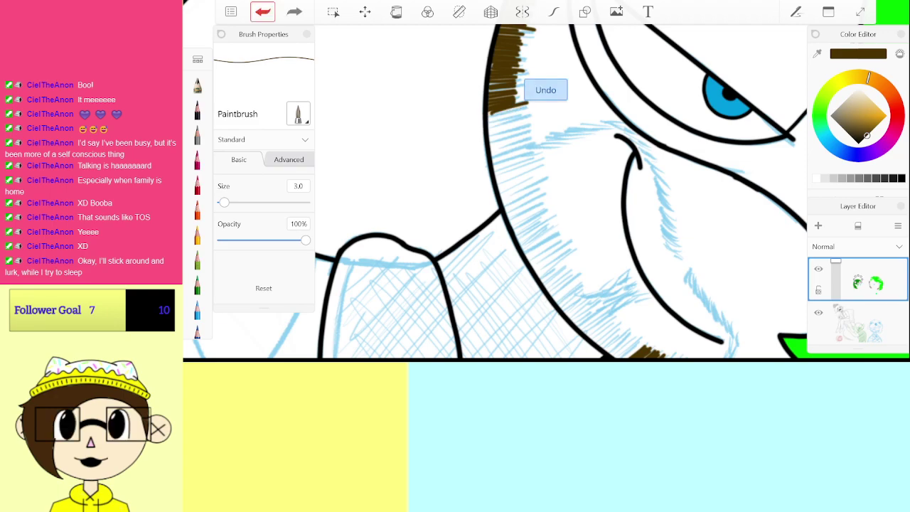
key("ctrl+z")
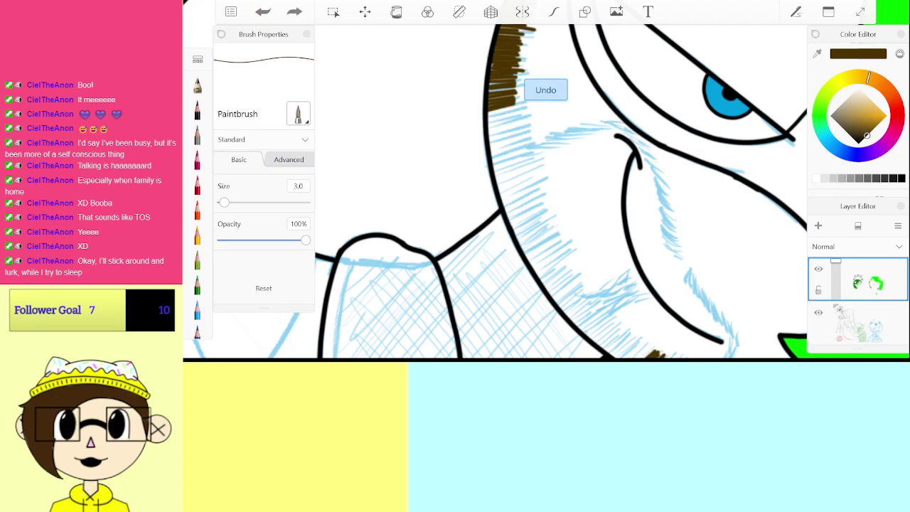
scroll(546, 192, "down", 3)
key("ctrl+y")
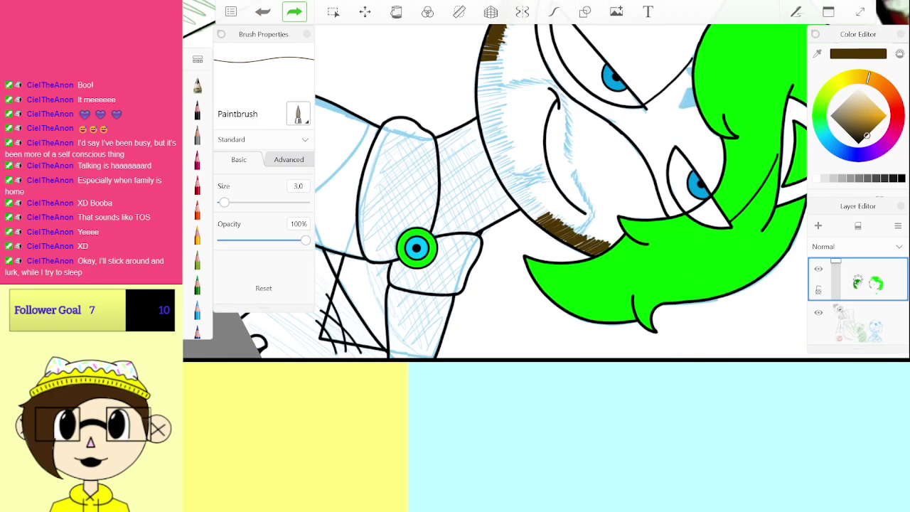
scroll(555, 184, "up", 5)
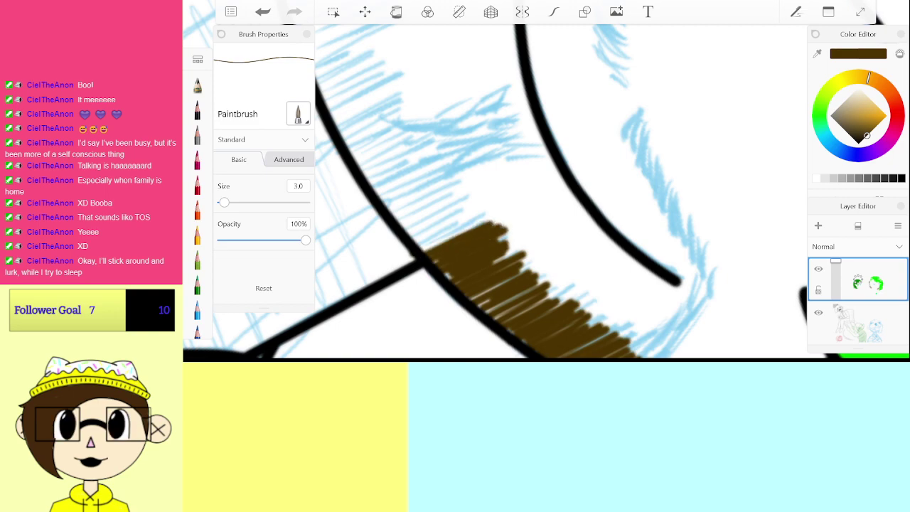
scroll(546, 192, "down", 3)
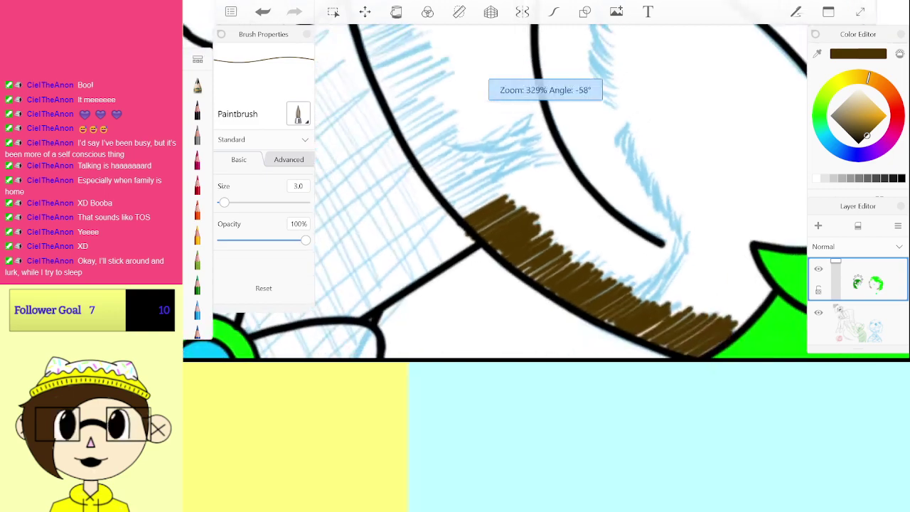
scroll(546, 192, "up", 3)
key("ctrl+z")
key("ctrl+y")
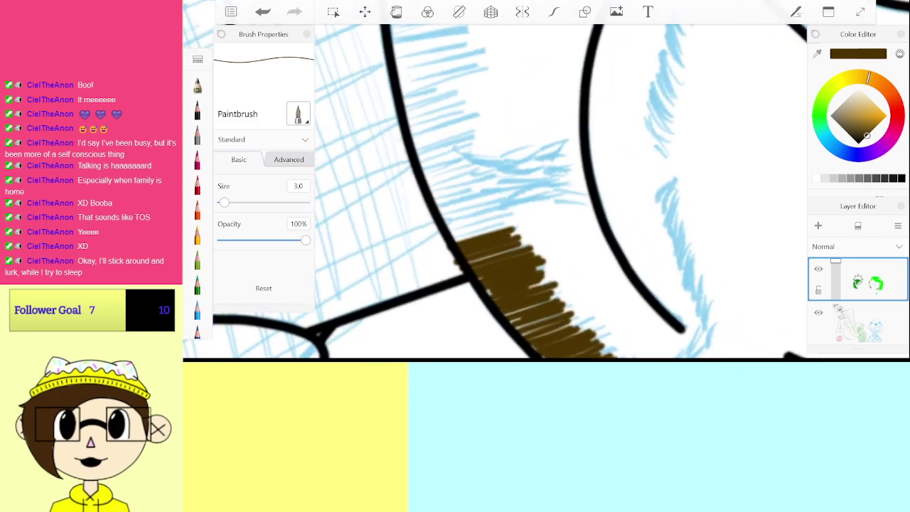
Step: Paint the brown patch from the chin up towards the mouth over the blue hatching, undoing and redoing the overlong strokes
scroll(491, 192, "up", 2)
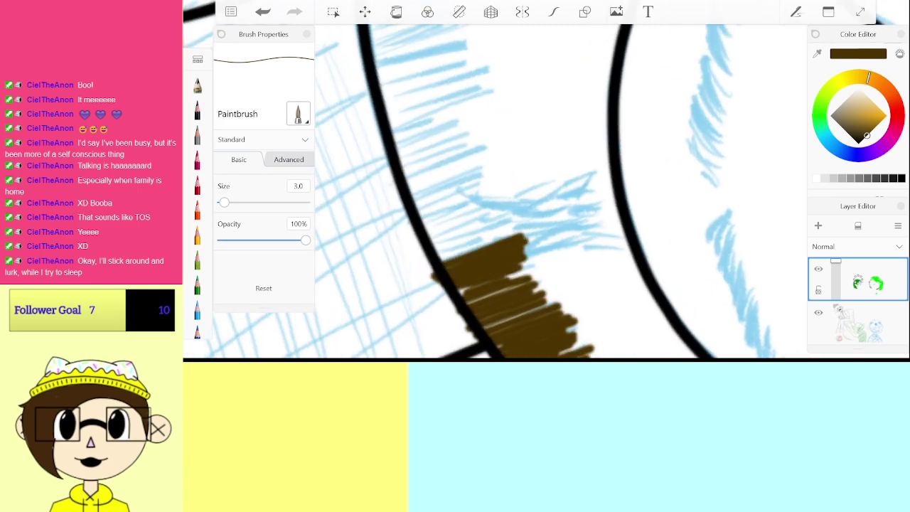
mouse_move(512, 246)
left_mouse_down()
mouse_move(438, 217)
mouse_move(420, 233)
left_mouse_up()
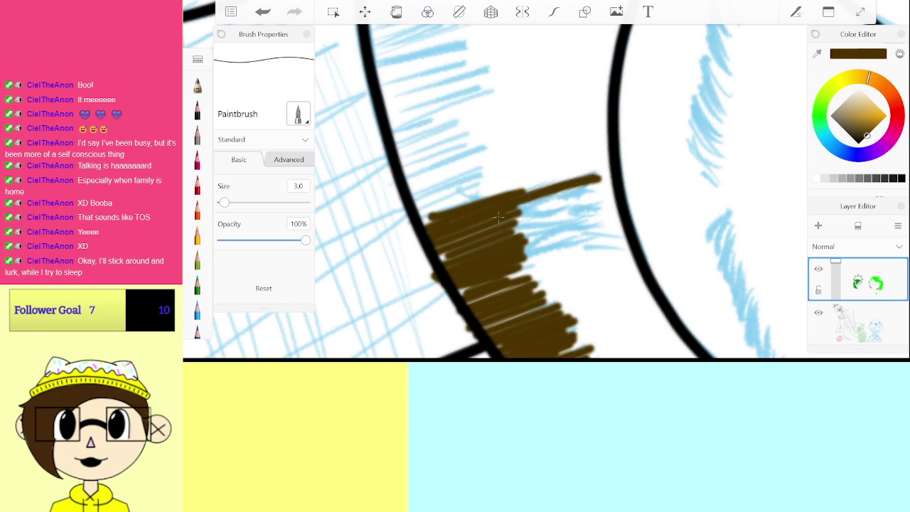
key("ctrl+z")
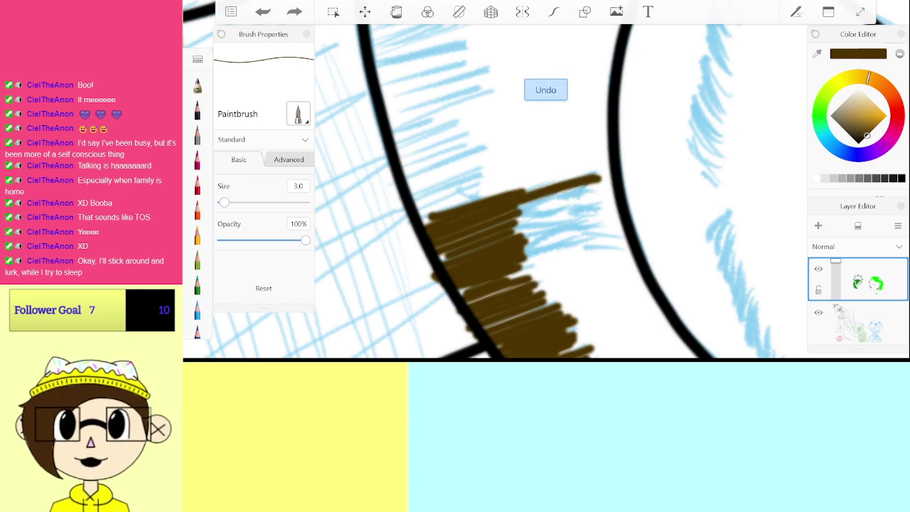
key("ctrl+z")
left_click_drag(518, 204, 588, 183)
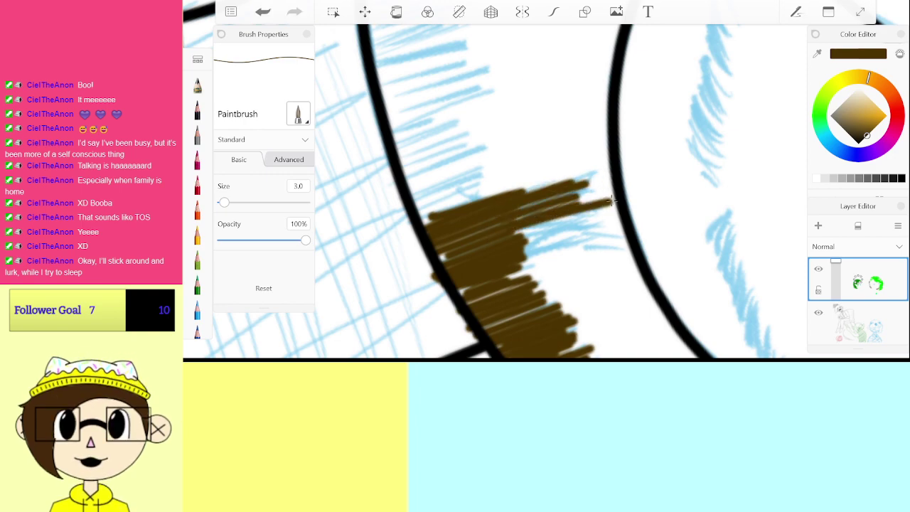
left_click_drag(534, 214, 594, 189)
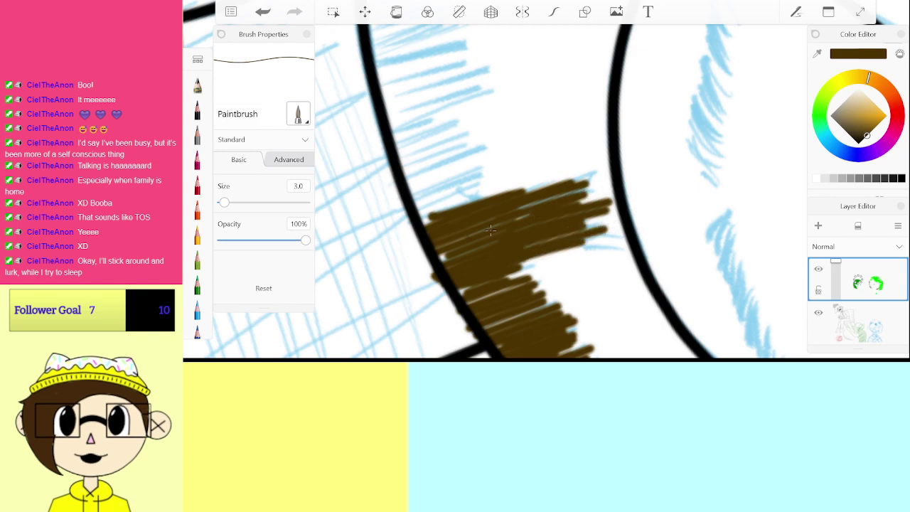
Step: Continue the dark brown stubble along the chin and lower jaw until it joins the stubble on the ear side
left_click_drag(527, 207, 574, 284)
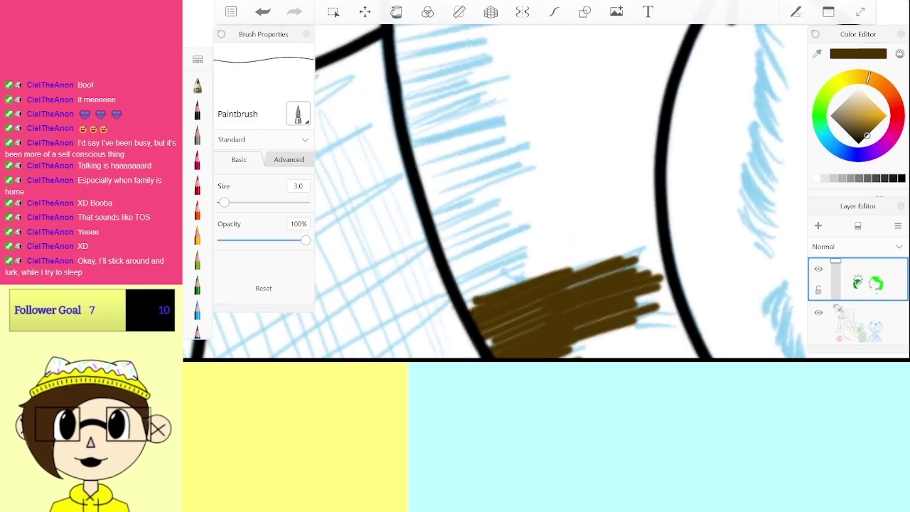
left_click_drag(462, 293, 537, 264)
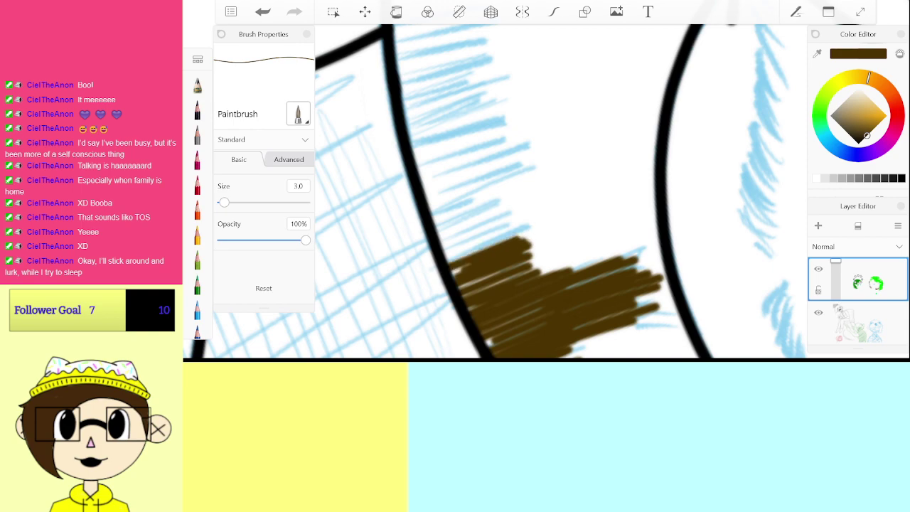
mouse_move(459, 225)
left_mouse_down()
mouse_move(526, 189)
mouse_move(427, 196)
mouse_move(526, 164)
left_mouse_up()
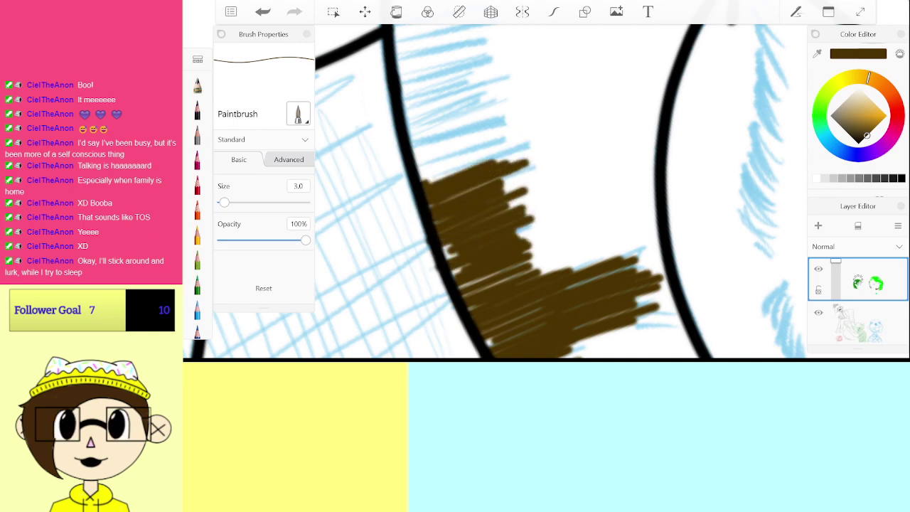
left_click_drag(428, 171, 503, 138)
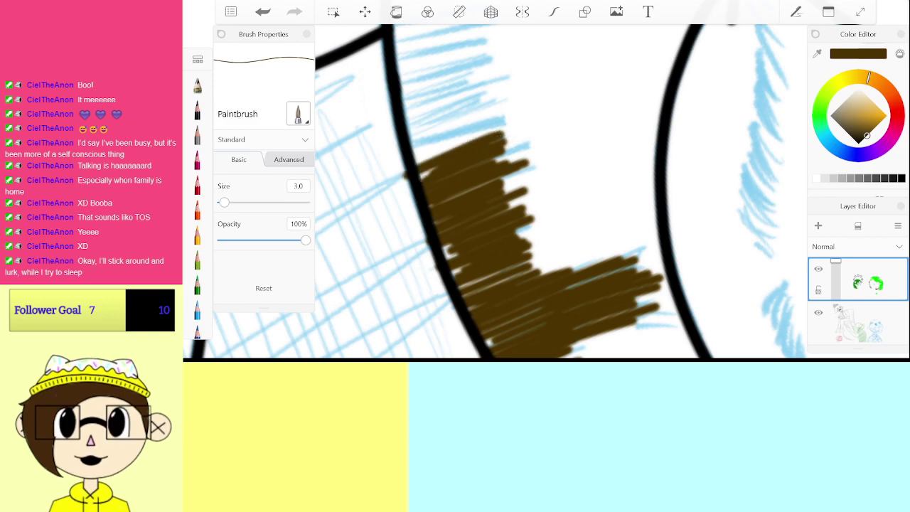
scroll(498, 192, "up", 3)
mouse_move(431, 328)
left_mouse_down()
mouse_move(568, 285)
mouse_move(522, 264)
mouse_move(426, 277)
mouse_move(562, 237)
mouse_move(427, 203)
mouse_move(555, 185)
mouse_move(507, 138)
mouse_move(443, 116)
mouse_move(481, 95)
mouse_move(561, 100)
left_mouse_up()
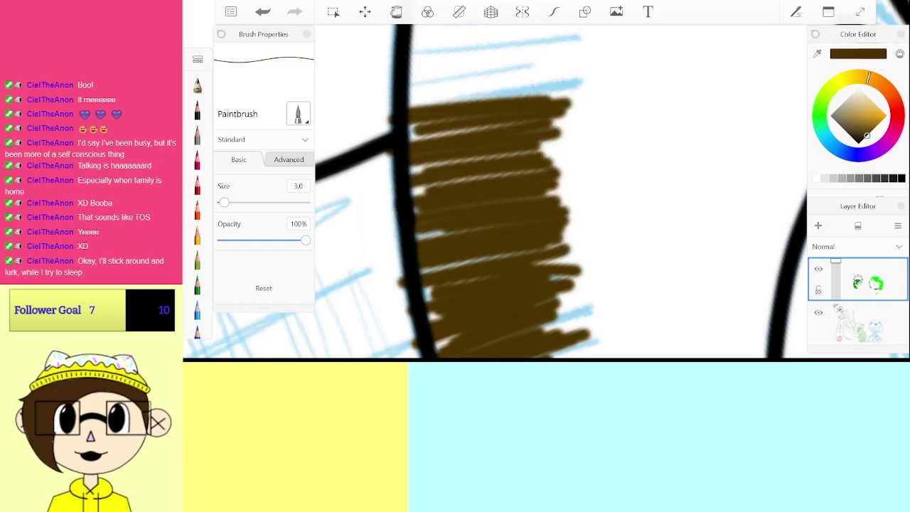
mouse_move(498, 114)
left_mouse_down()
mouse_move(505, 281)
mouse_move(419, 280)
mouse_move(536, 230)
mouse_move(583, 222)
mouse_move(426, 210)
mouse_move(538, 196)
mouse_move(426, 177)
mouse_move(576, 151)
mouse_move(540, 132)
mouse_move(555, 154)
left_mouse_up()
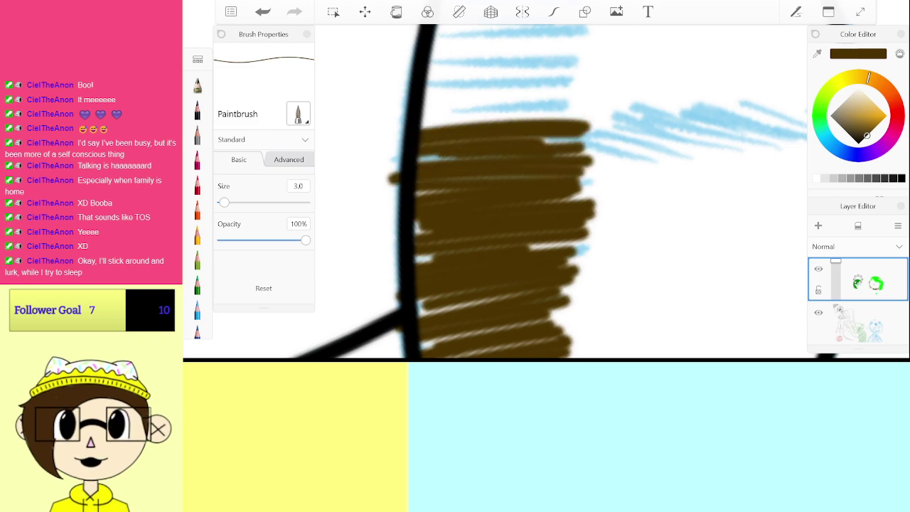
mouse_move(501, 121)
left_mouse_down()
mouse_move(493, 273)
mouse_move(427, 270)
mouse_move(519, 258)
mouse_move(480, 242)
mouse_move(520, 199)
mouse_move(477, 154)
left_mouse_up()
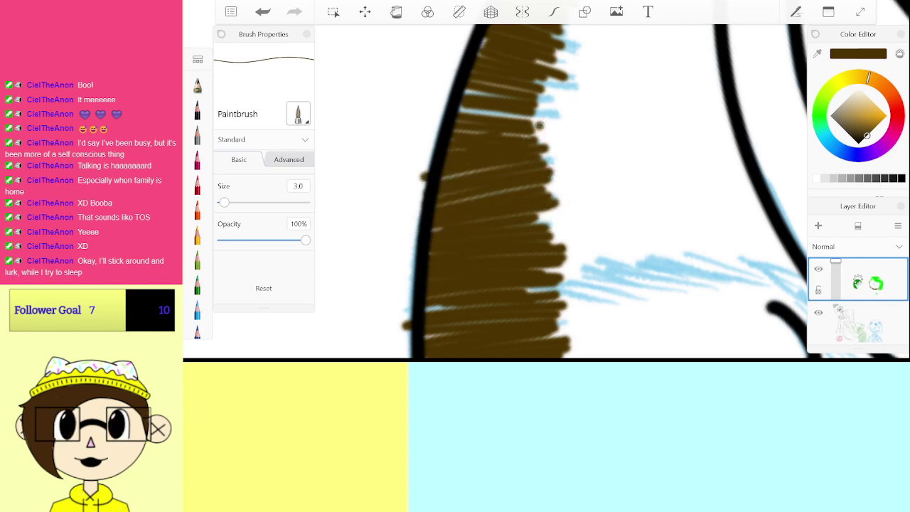
Step: Paint the ear-side half of the brown moustache from the jaw stubble around the mouth corner and along above the mouth
scroll(539, 126, "down", 3)
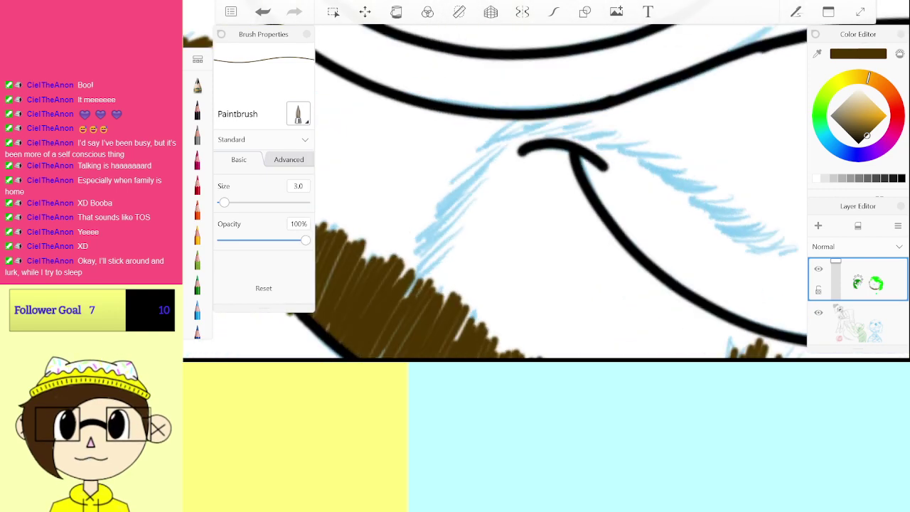
left_click_drag(411, 274, 462, 243)
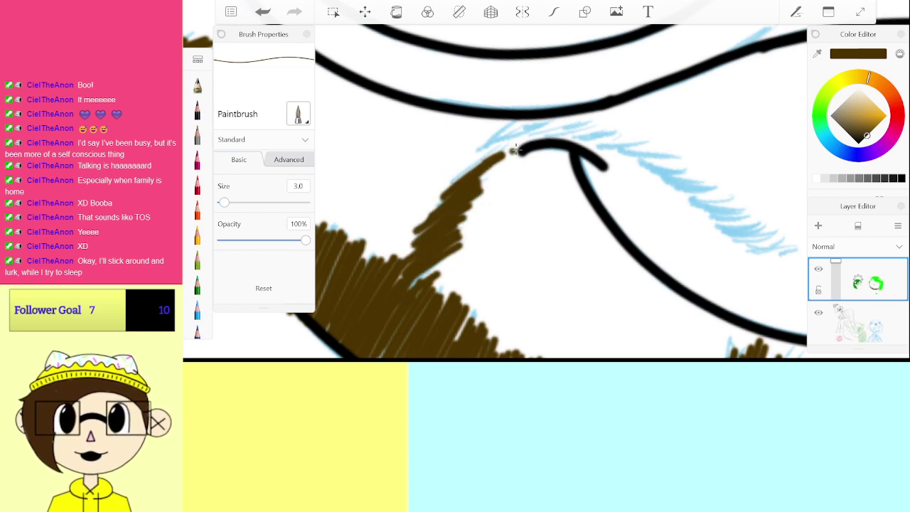
left_click_drag(470, 159, 509, 135)
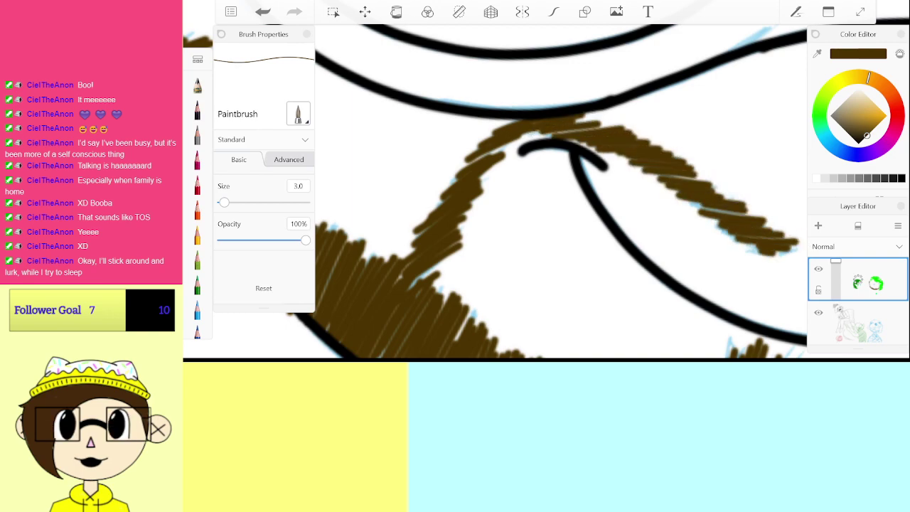
Step: Paint the hair-side half of the brown moustache above the mouth and connect it to the jaw stubble, leaving a central gap
scroll(562, 192, "down", 5)
scroll(611, 178, "up", 5)
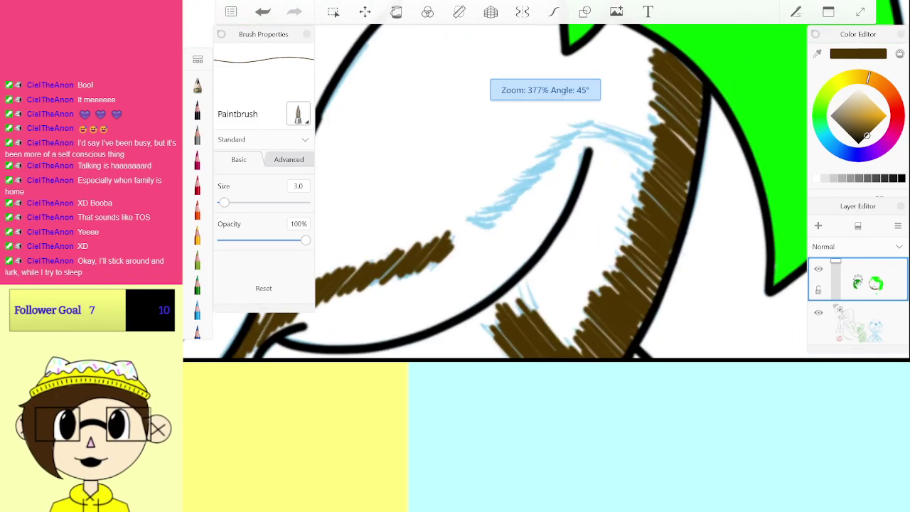
left_click_drag(421, 278, 459, 287)
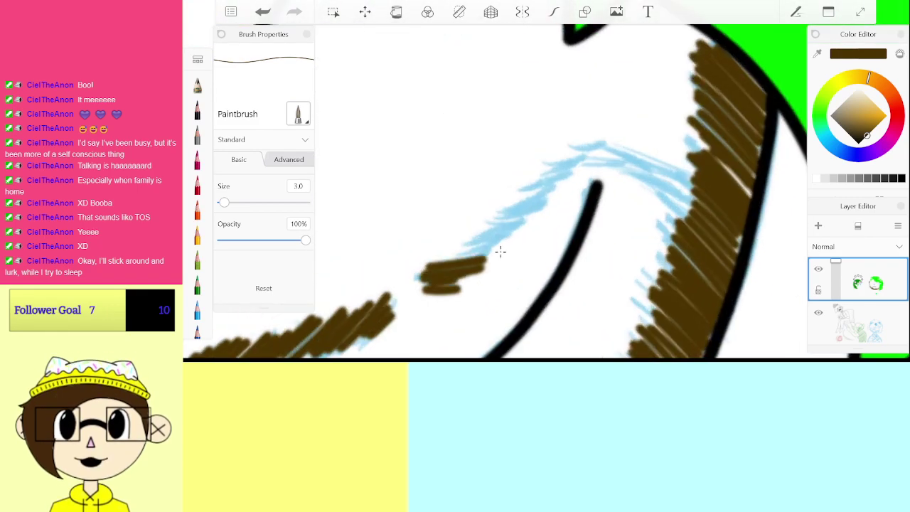
mouse_move(501, 251)
left_mouse_down()
mouse_move(511, 231)
mouse_move(480, 222)
left_mouse_up()
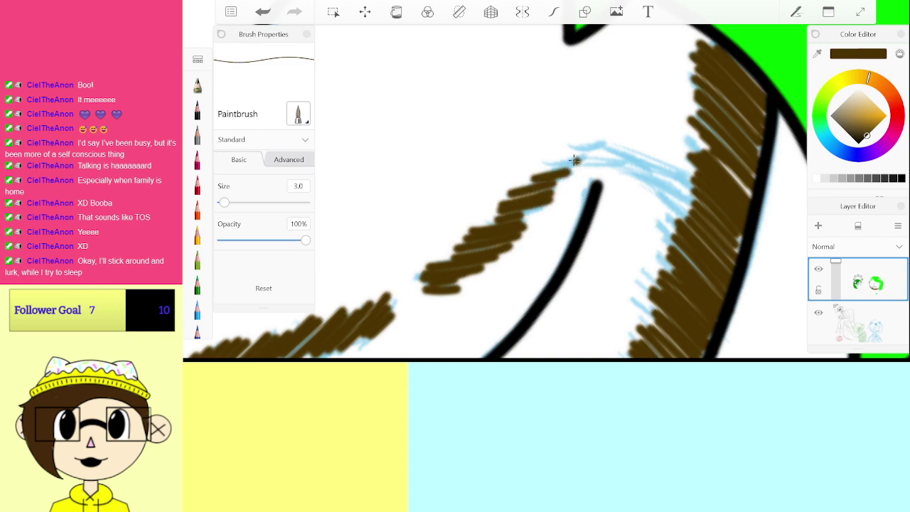
left_click_drag(664, 154, 641, 169)
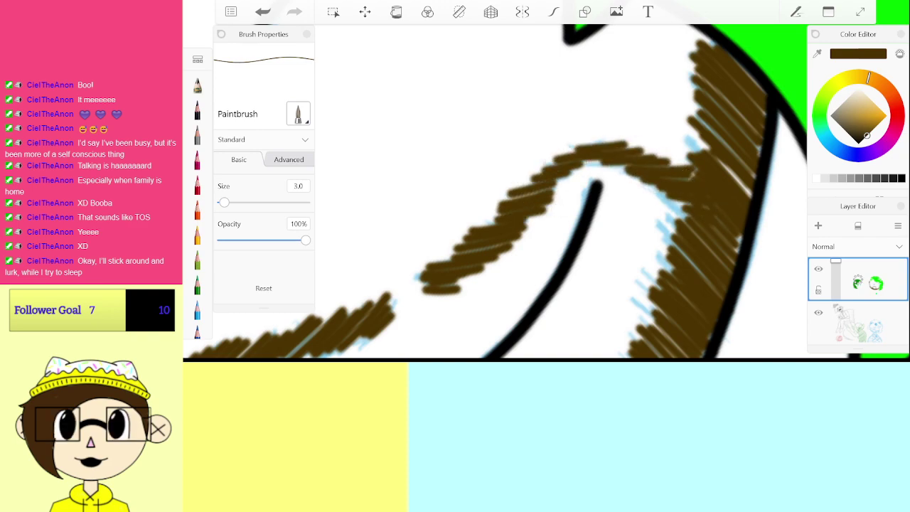
scroll(562, 192, "down", 5)
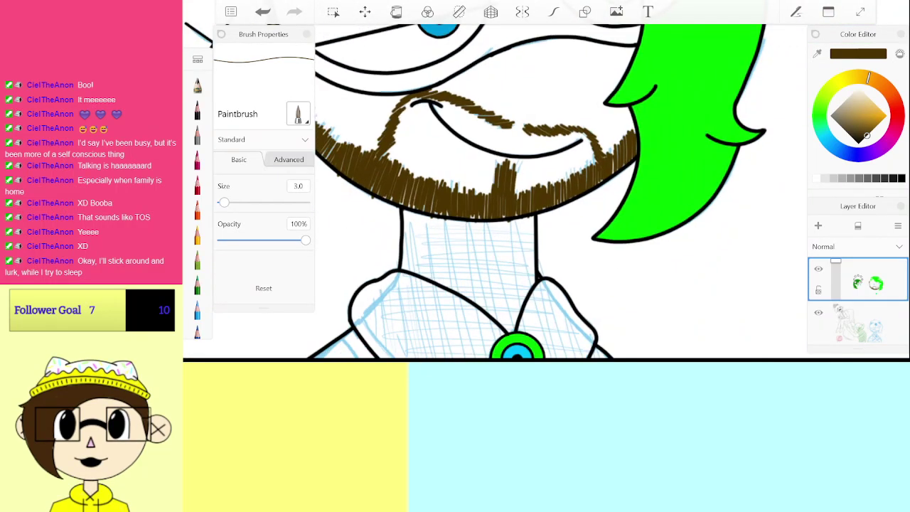
scroll(490, 188, "down", 2)
scroll(381, 238, "up", 4)
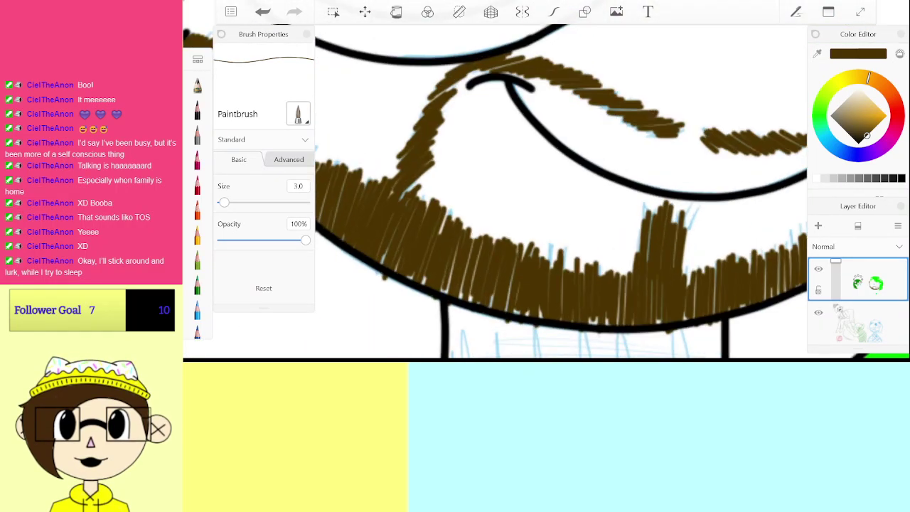
scroll(497, 192, "down", 5)
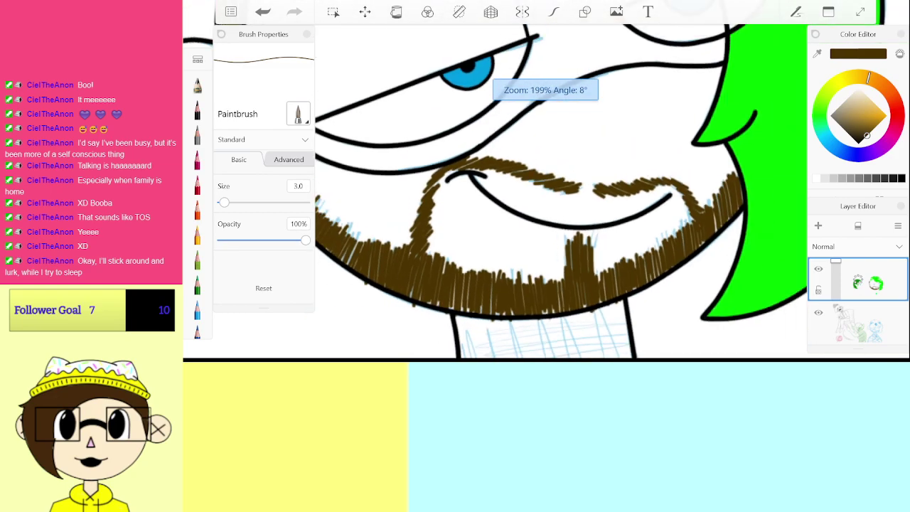
Step: Paint a small dark brown stubble patch on the snarling dark-green-haired character's chin, over the green hatching, undoing and redoing the stray stroke
scroll(503, 180, "down", 3)
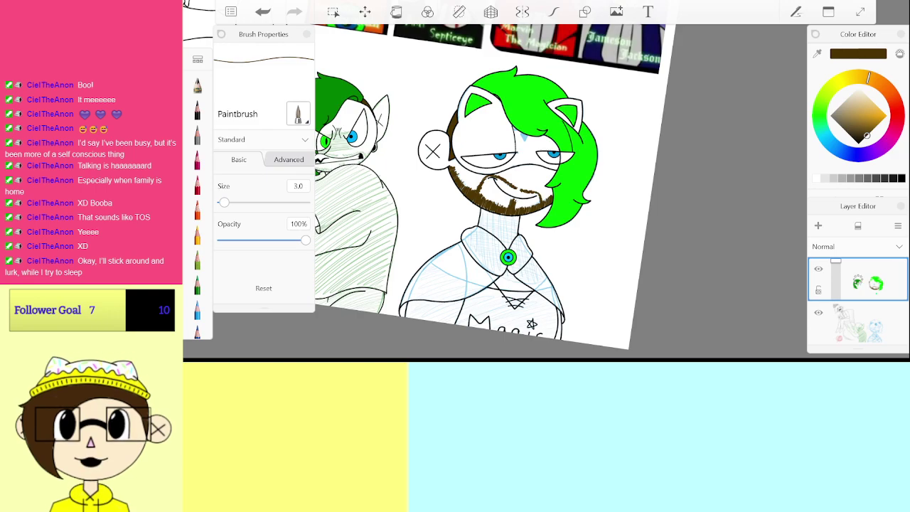
scroll(491, 189, "up", 5)
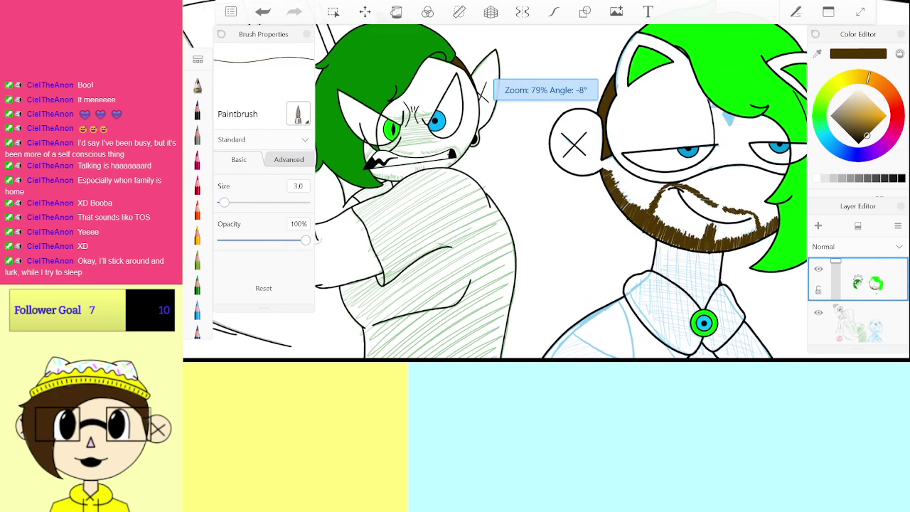
scroll(376, 149, "up", 6)
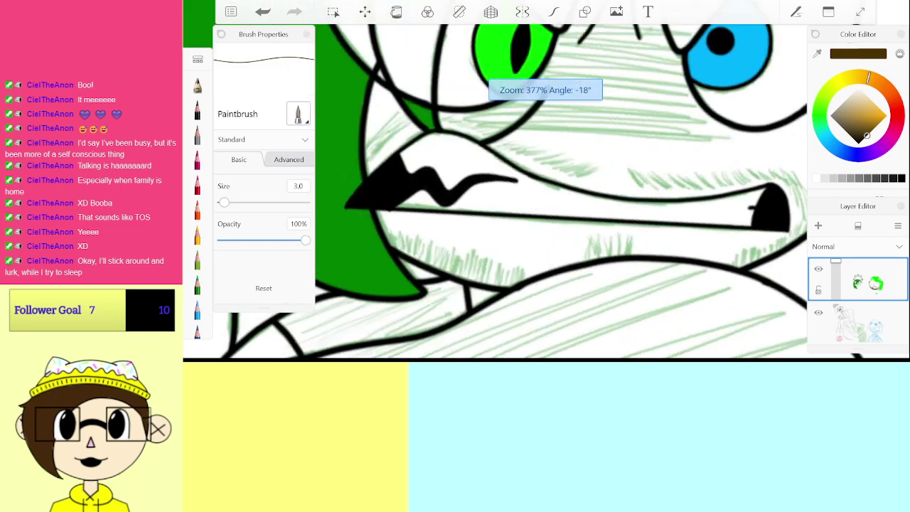
scroll(562, 188, "up", 8)
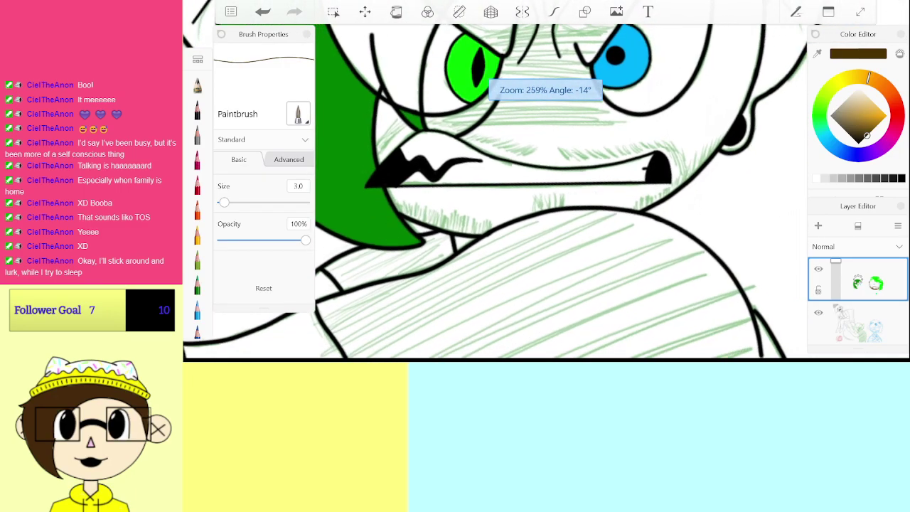
mouse_move(469, 100)
left_mouse_down()
mouse_move(559, 96)
mouse_move(549, 126)
mouse_move(593, 163)
mouse_move(590, 199)
left_mouse_up()
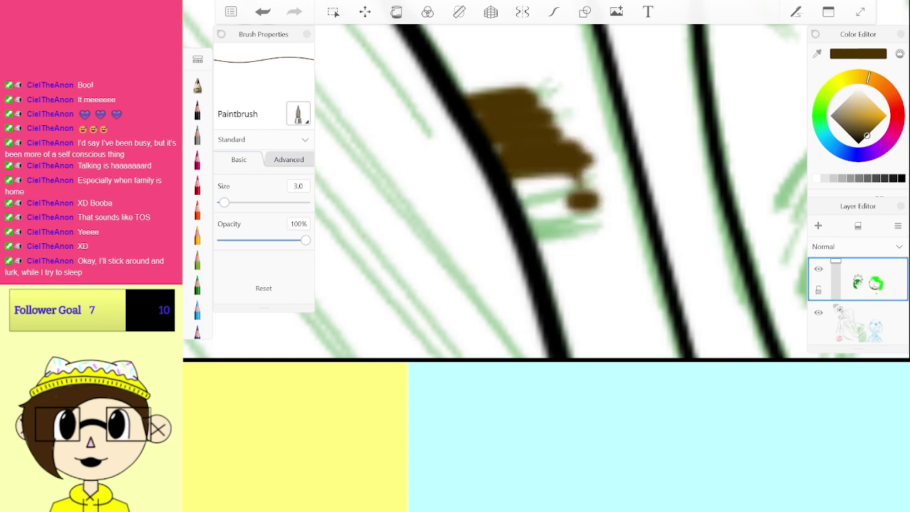
key("ctrl+z")
mouse_move(512, 164)
left_mouse_down()
mouse_move(597, 199)
mouse_move(612, 230)
left_mouse_up()
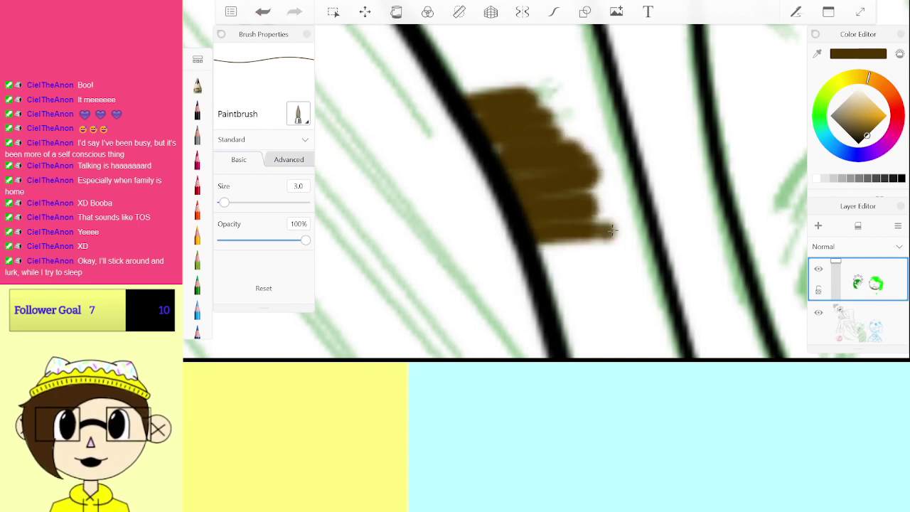
Step: Paint the dark brown stubble along the lower jaw on the hair side of the snarling character, up to where the green hair begins
scroll(546, 192, "down", 5)
scroll(546, 192, "up", 4)
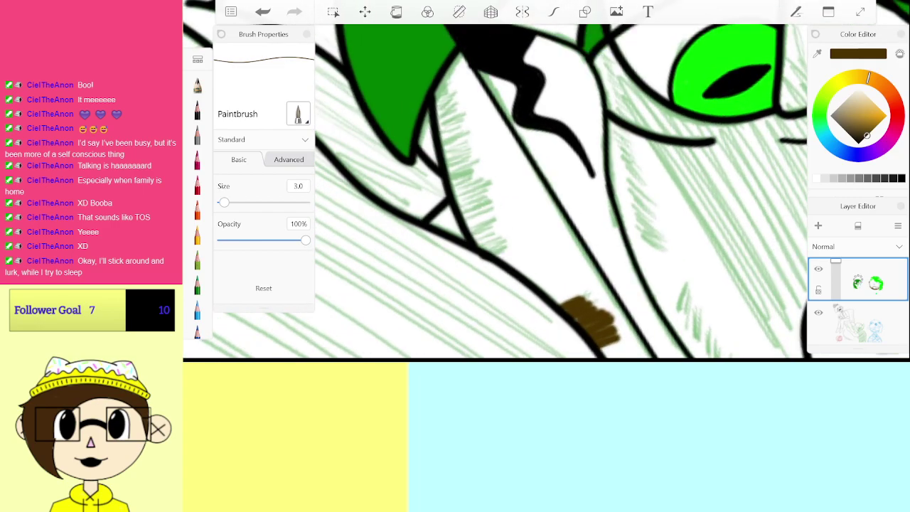
mouse_move(480, 310)
left_mouse_down()
mouse_move(448, 278)
mouse_move(467, 256)
left_mouse_up()
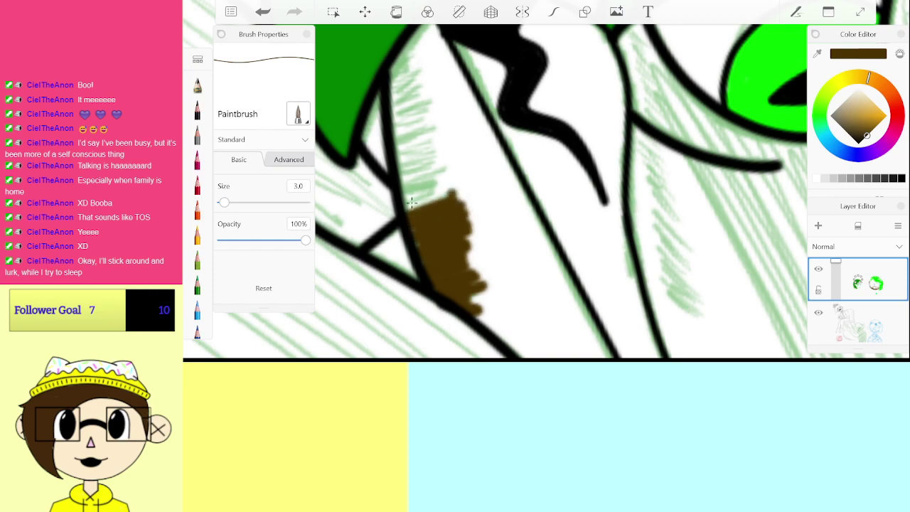
mouse_move(430, 147)
left_mouse_down()
mouse_move(391, 105)
mouse_move(411, 75)
mouse_move(416, 37)
left_mouse_up()
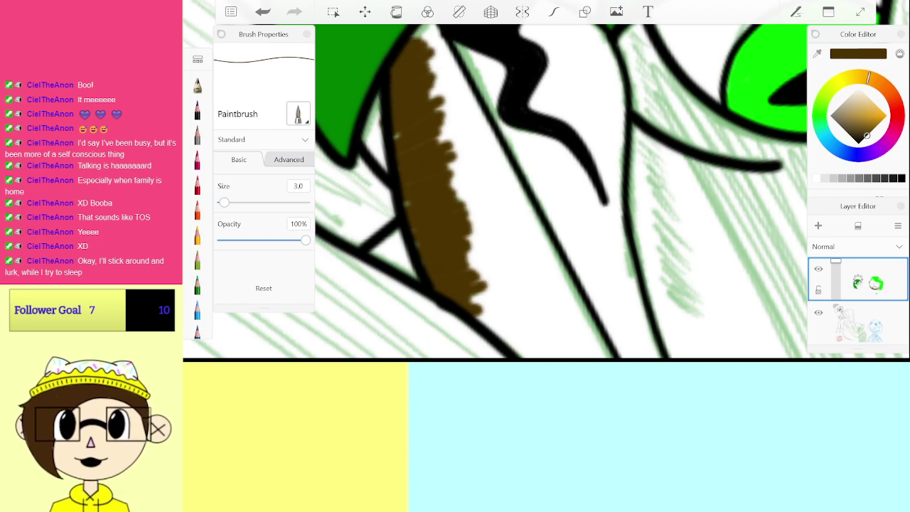
Step: Paint the hair-side half of the snarling character's brown moustache from the cheek over the mouth corner and along the upper lip
scroll(497, 192, "down", 5)
scroll(498, 192, "up", 3)
scroll(545, 178, "up", 2)
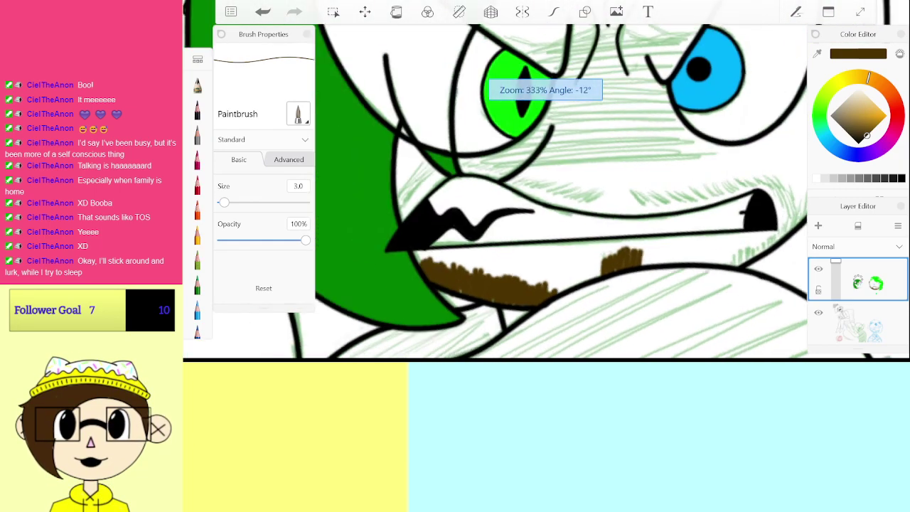
scroll(545, 146, "up", 5)
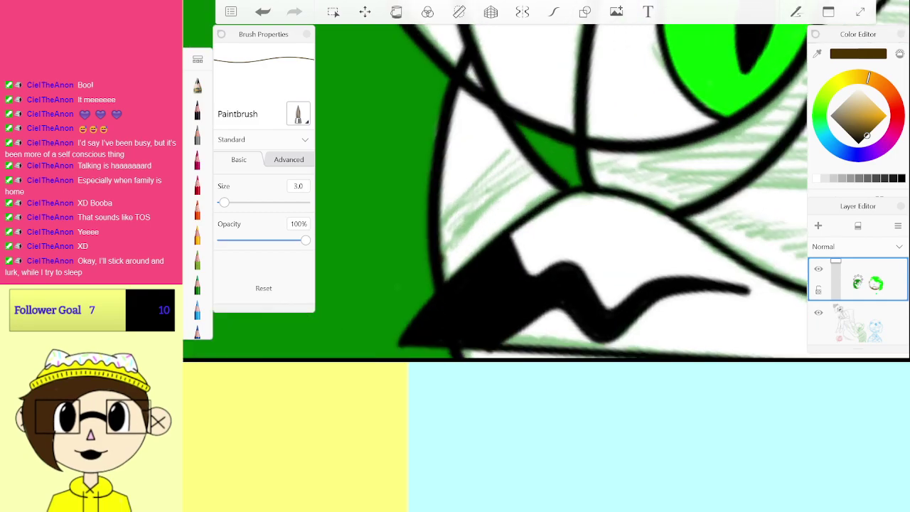
left_click_drag(446, 253, 488, 202)
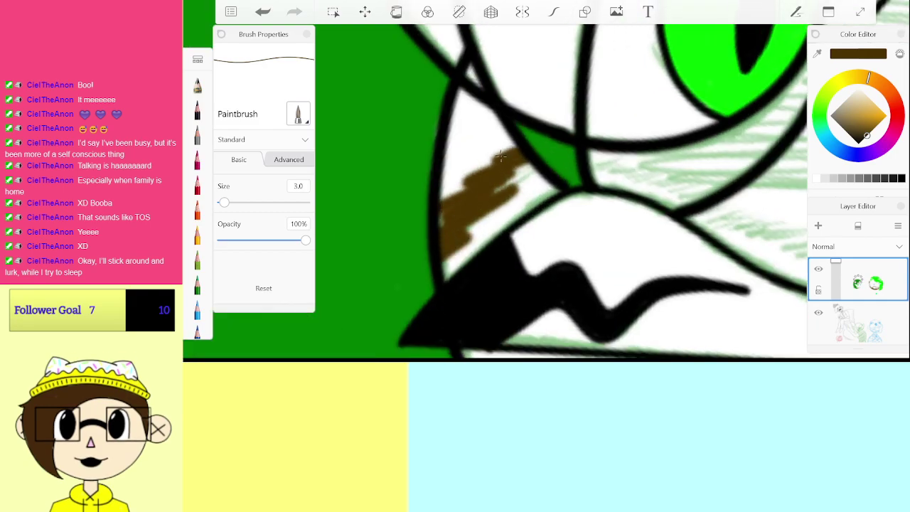
scroll(561, 168, "down", 2)
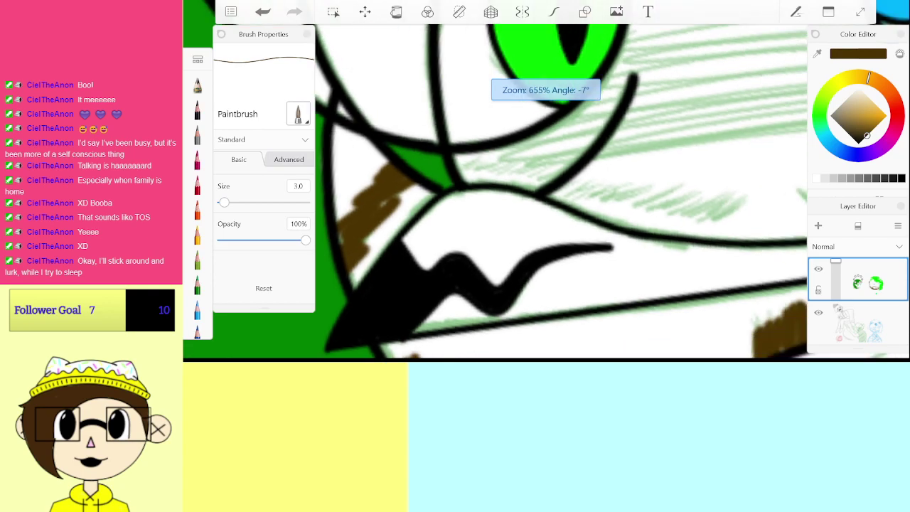
left_click_drag(443, 158, 458, 162)
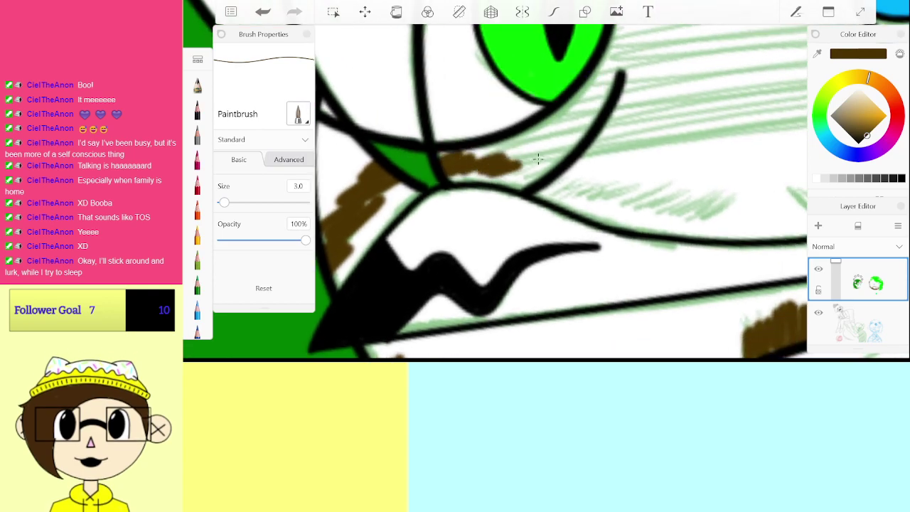
mouse_move(519, 159)
left_mouse_down()
mouse_move(583, 187)
mouse_move(724, 204)
mouse_move(442, 226)
mouse_move(405, 338)
left_mouse_up()
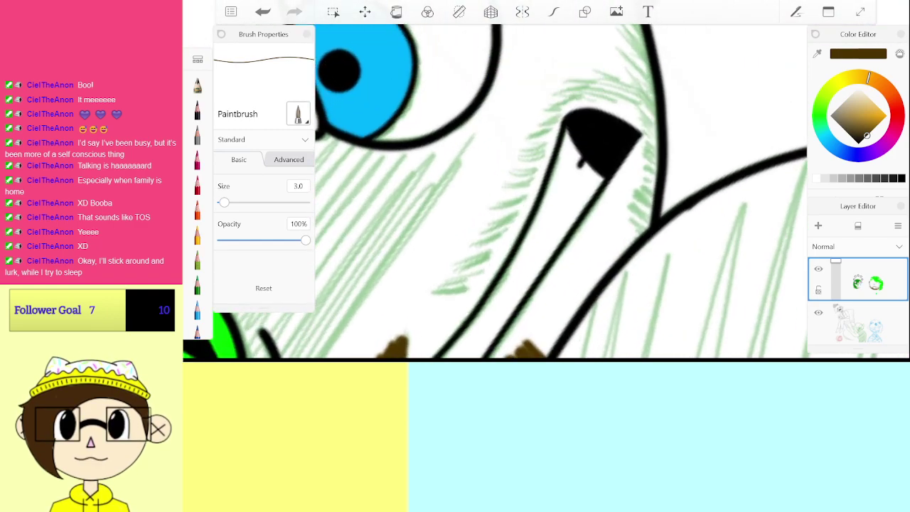
Step: Paint the ear-side half of the snarling character's brown moustache around the mouth corner and fill the jaw stubble up to the earring
left_click_drag(427, 296, 466, 290)
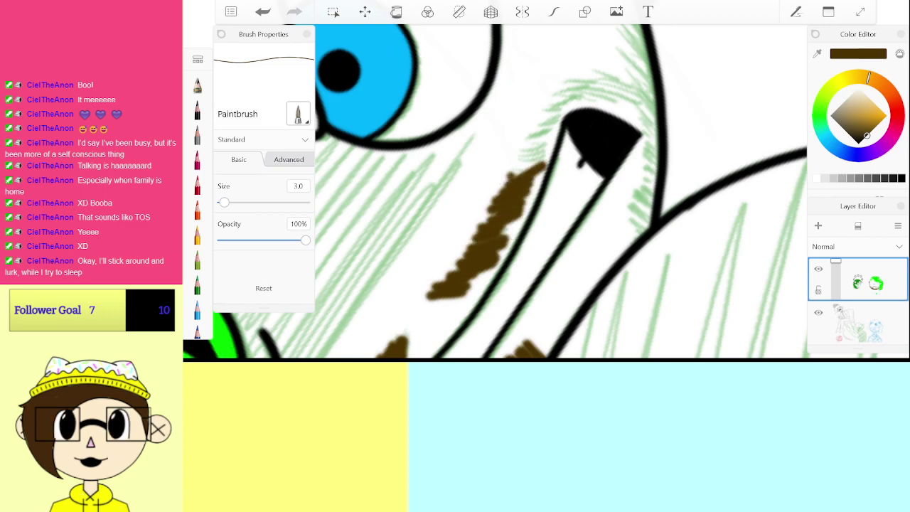
mouse_move(534, 127)
left_mouse_down()
mouse_move(559, 114)
mouse_move(586, 72)
mouse_move(564, 87)
mouse_move(608, 91)
left_mouse_up()
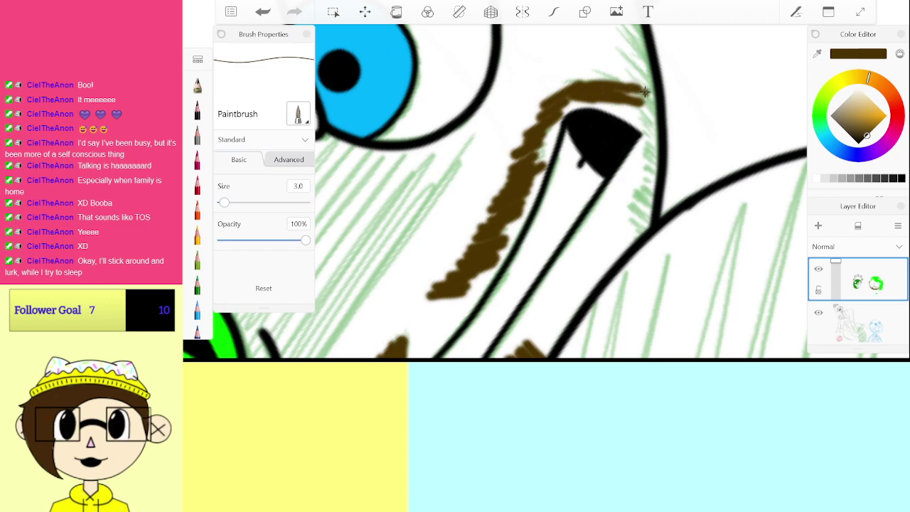
scroll(562, 191, "down", 3)
scroll(562, 191, "up", 3)
mouse_move(445, 145)
left_mouse_down()
mouse_move(474, 137)
mouse_move(475, 151)
mouse_move(523, 146)
left_mouse_up()
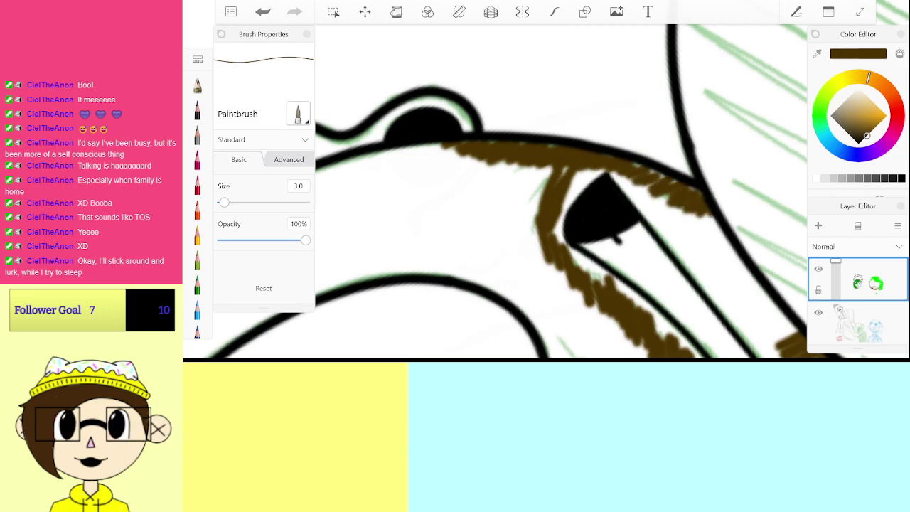
Step: Start the seated brown-haired character's beard, painting dark brown strokes over the grey hatching along the hair-side jaw outline
scroll(562, 191, "down", 5)
scroll(562, 190, "down", 3)
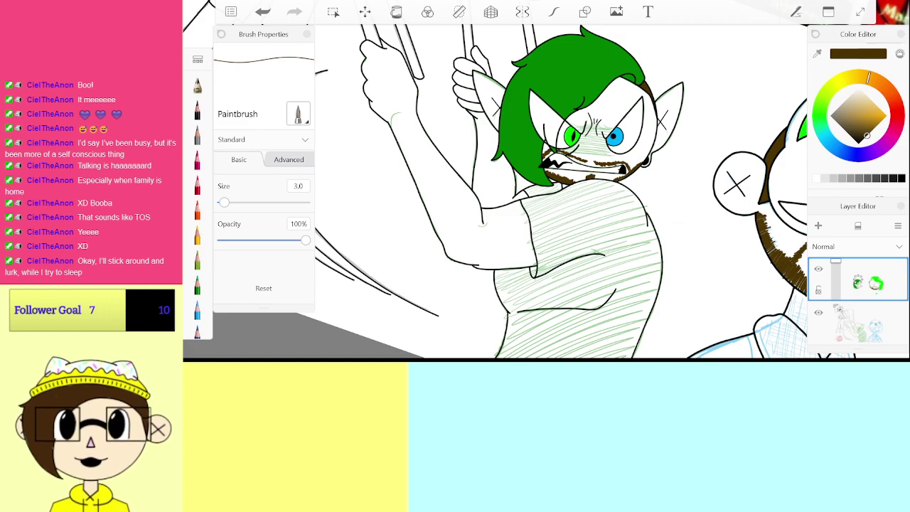
scroll(569, 199, "down", 10)
scroll(590, 201, "up", 3)
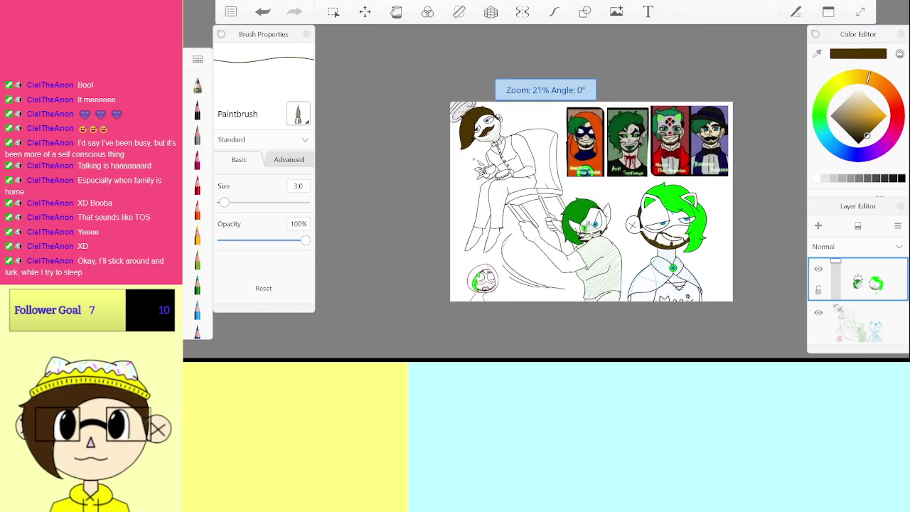
scroll(583, 251, "up", 1)
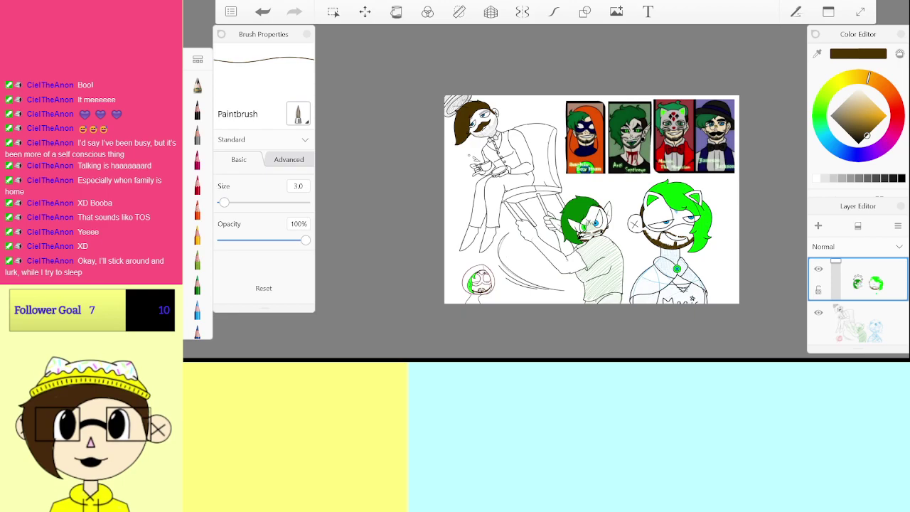
scroll(473, 125, "up", 10)
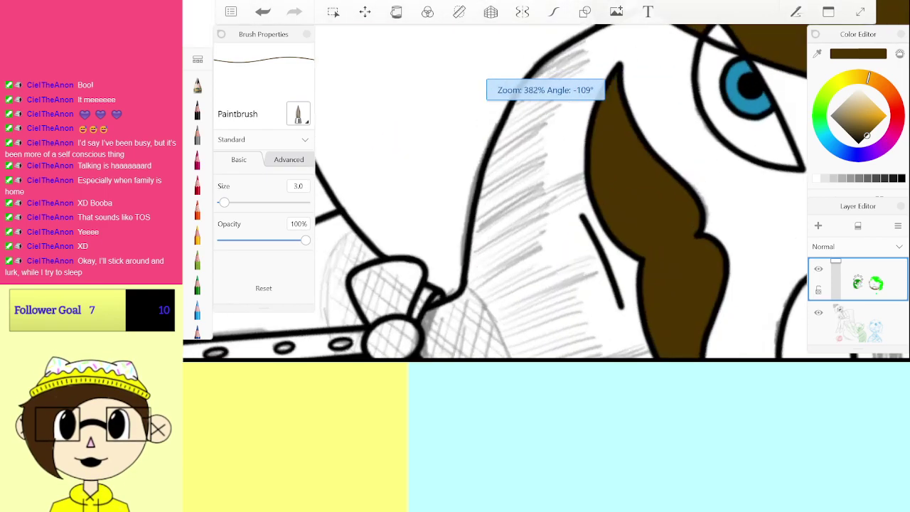
scroll(546, 190, "down", 3)
scroll(546, 190, "up", 5)
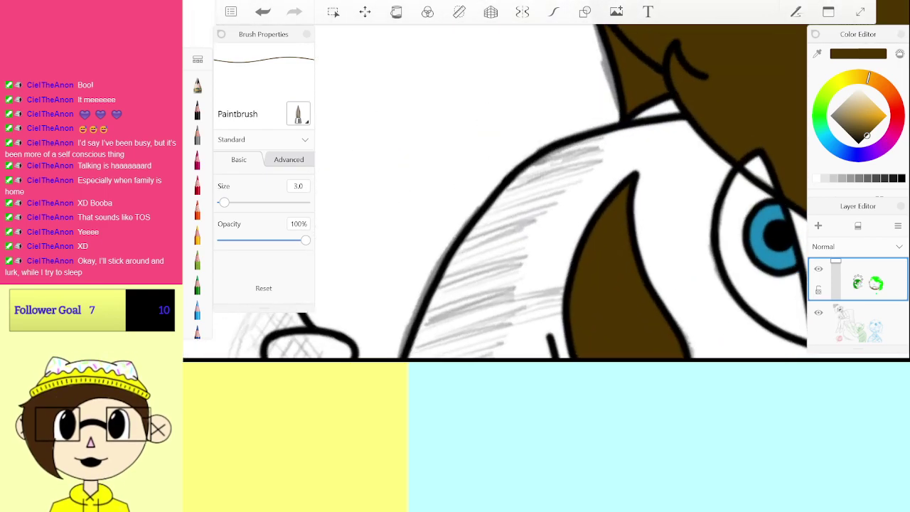
mouse_move(552, 150)
left_mouse_down()
mouse_move(608, 136)
mouse_move(516, 181)
left_mouse_up()
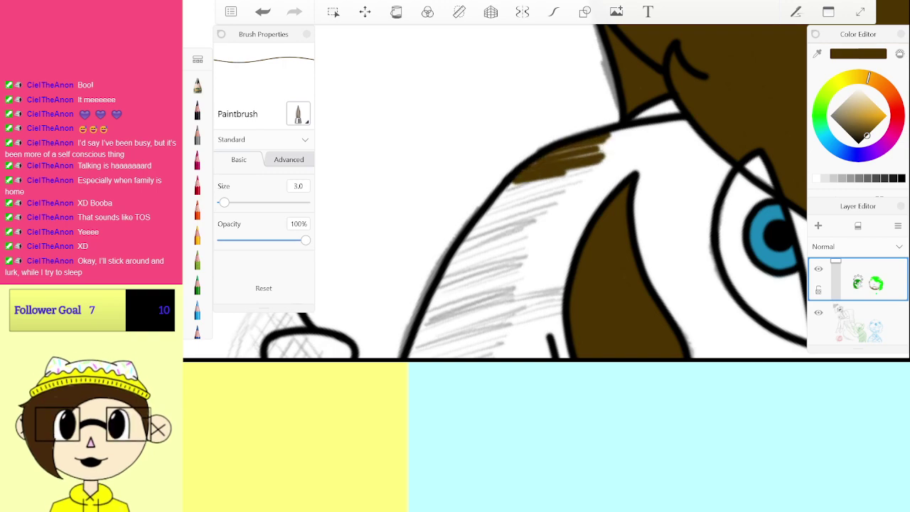
mouse_move(577, 178)
left_mouse_down()
mouse_move(497, 201)
mouse_move(485, 215)
left_mouse_up()
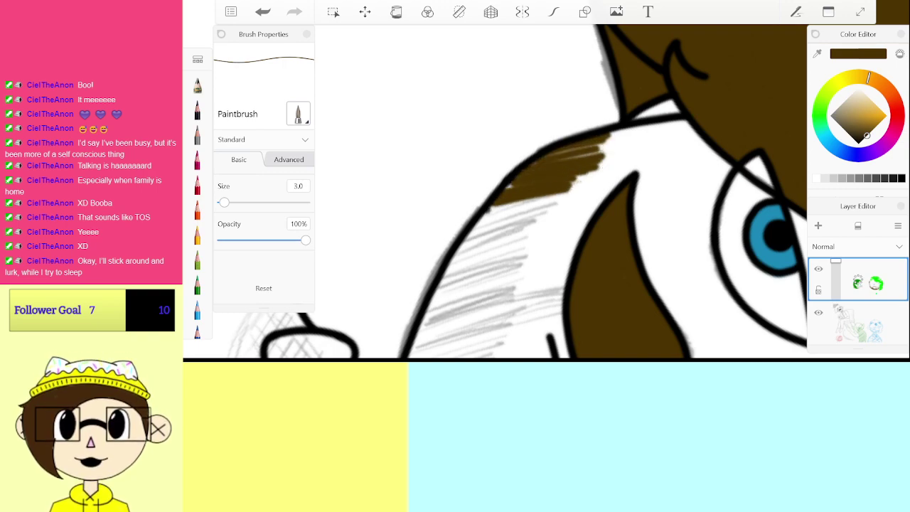
left_click_drag(572, 194, 470, 232)
mouse_move(546, 224)
left_mouse_down()
mouse_move(463, 241)
mouse_move(500, 246)
left_mouse_up()
Step: Continue the seated character's brown beard down the jaw towards the bow tie and across to the moustache edge
left_click_drag(498, 284, 522, 140)
mouse_move(538, 95)
left_mouse_down()
mouse_move(466, 122)
mouse_move(458, 140)
left_mouse_up()
mouse_move(541, 117)
left_mouse_down()
mouse_move(451, 163)
mouse_move(446, 176)
left_mouse_up()
mouse_move(572, 138)
left_mouse_down()
mouse_move(449, 182)
mouse_move(510, 178)
left_mouse_up()
left_click_drag(594, 161, 426, 220)
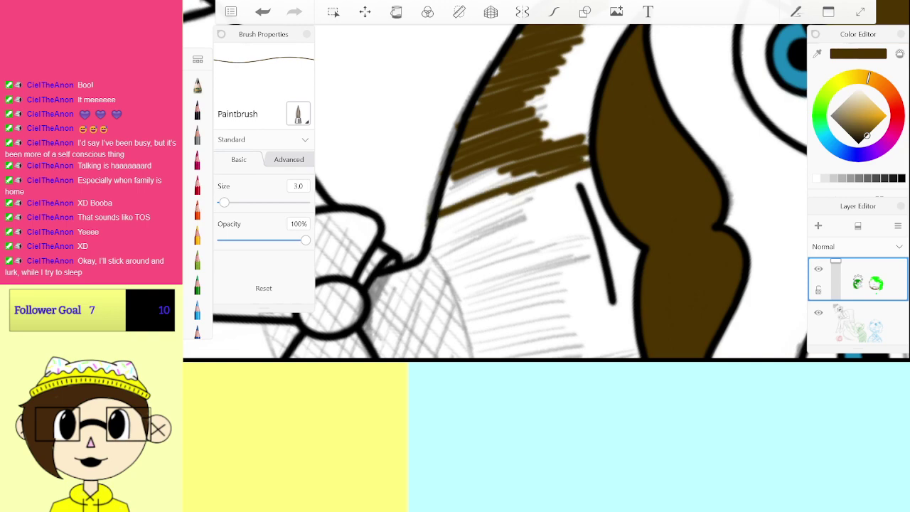
left_click_drag(529, 173, 442, 198)
left_click_drag(529, 159, 452, 182)
left_click_drag(521, 193, 435, 231)
mouse_move(524, 205)
left_mouse_down()
mouse_move(433, 239)
mouse_move(431, 249)
left_mouse_up()
left_click_drag(521, 221, 429, 253)
Step: Fill the seated character's chin with brown beard strokes between the mouth line and the collar beside the bow tie
mouse_move(512, 242)
left_mouse_down()
mouse_move(494, 130)
mouse_move(420, 164)
left_mouse_up()
left_click_drag(517, 122, 432, 171)
mouse_move(559, 121)
left_mouse_down()
mouse_move(437, 175)
mouse_move(446, 183)
left_mouse_up()
left_click_drag(538, 149, 457, 186)
left_click_drag(585, 132, 434, 194)
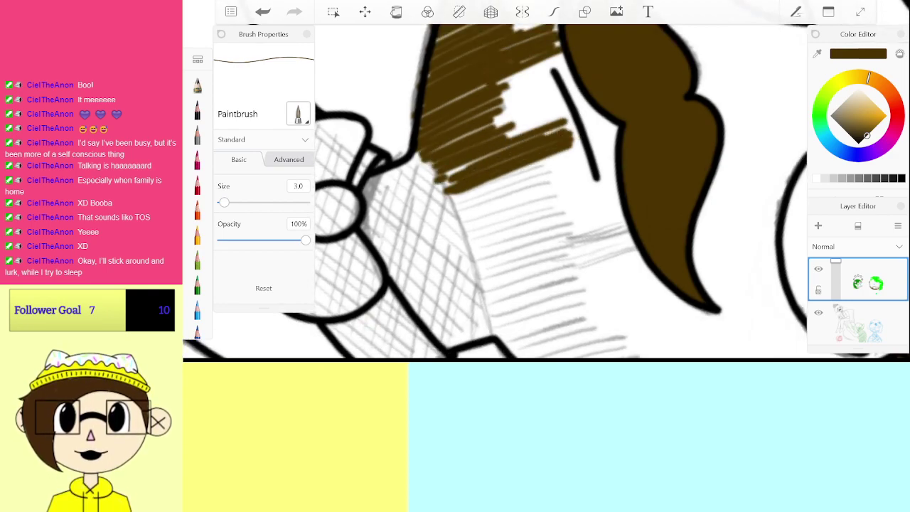
mouse_move(544, 165)
left_mouse_down()
mouse_move(446, 206)
mouse_move(457, 219)
left_mouse_up()
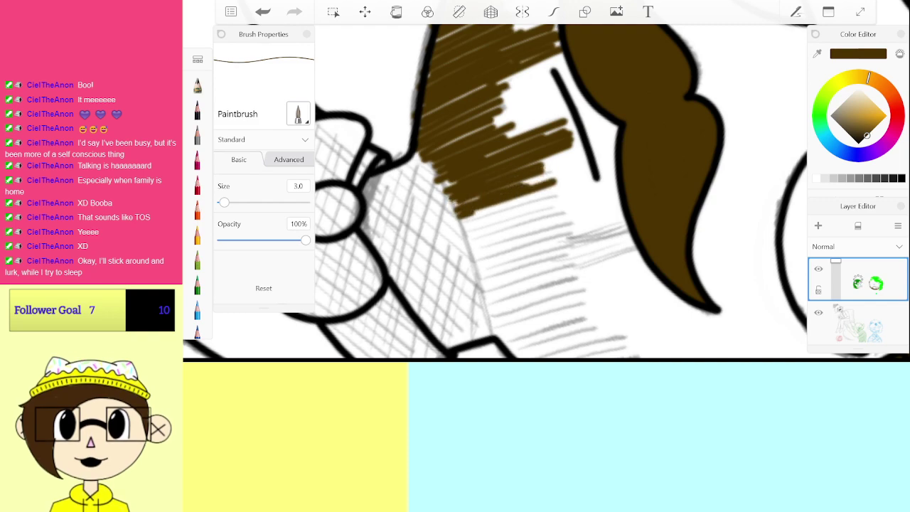
left_click_drag(558, 183, 465, 234)
left_click_drag(563, 199, 458, 239)
left_click_drag(564, 163, 501, 188)
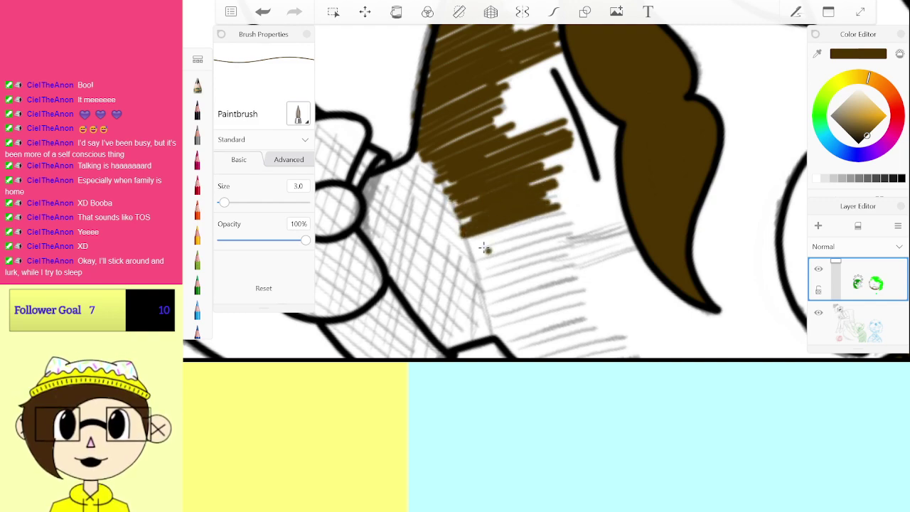
Step: Extend the seated character's brown beard past the mouth line along the collar and add strokes reaching the ear-side moustache edge
left_click_drag(562, 210, 463, 253)
left_click_drag(552, 216, 465, 257)
mouse_move(578, 229)
left_mouse_down()
mouse_move(468, 269)
mouse_move(474, 282)
left_mouse_up()
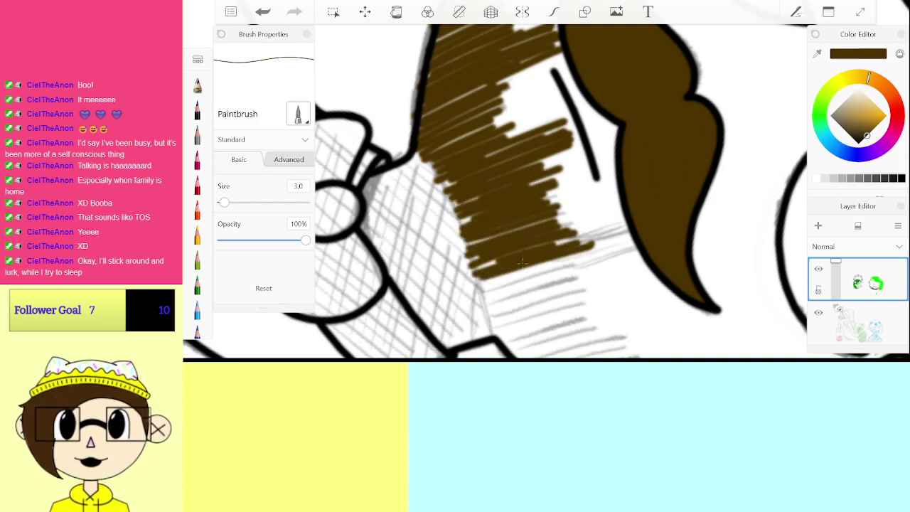
left_click_drag(572, 255, 484, 284)
left_click_drag(613, 232, 579, 246)
left_click_drag(630, 235, 565, 260)
Step: Paint the remaining brown beard along the seated character's ear-side jaw outline until it meets the sideburn at the ear
mouse_move(634, 243)
left_mouse_down()
mouse_move(577, 266)
mouse_move(484, 128)
left_mouse_up()
mouse_move(406, 171)
left_mouse_down()
mouse_move(496, 160)
mouse_move(419, 216)
left_mouse_up()
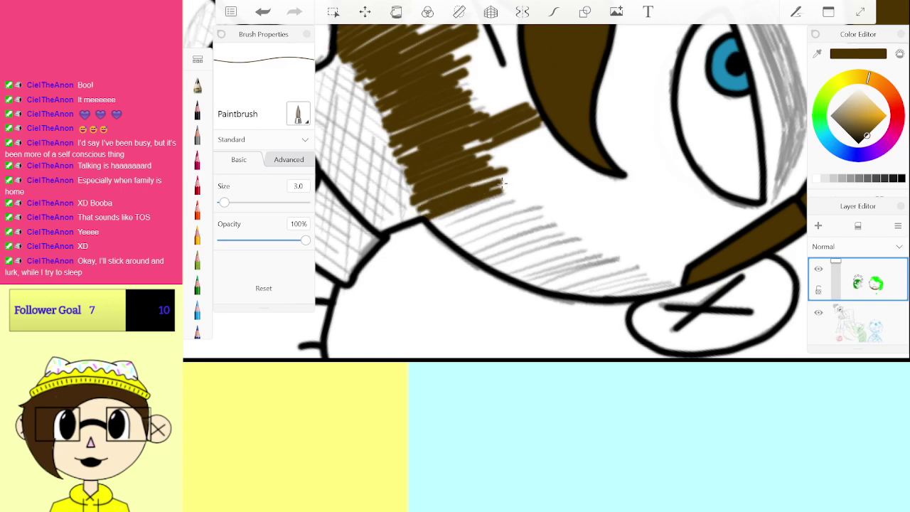
left_click_drag(519, 188, 431, 213)
mouse_move(513, 199)
left_mouse_down()
mouse_move(447, 227)
mouse_move(552, 223)
mouse_move(481, 264)
mouse_move(584, 252)
mouse_move(612, 255)
mouse_move(581, 274)
mouse_move(633, 267)
mouse_move(576, 297)
left_mouse_up()
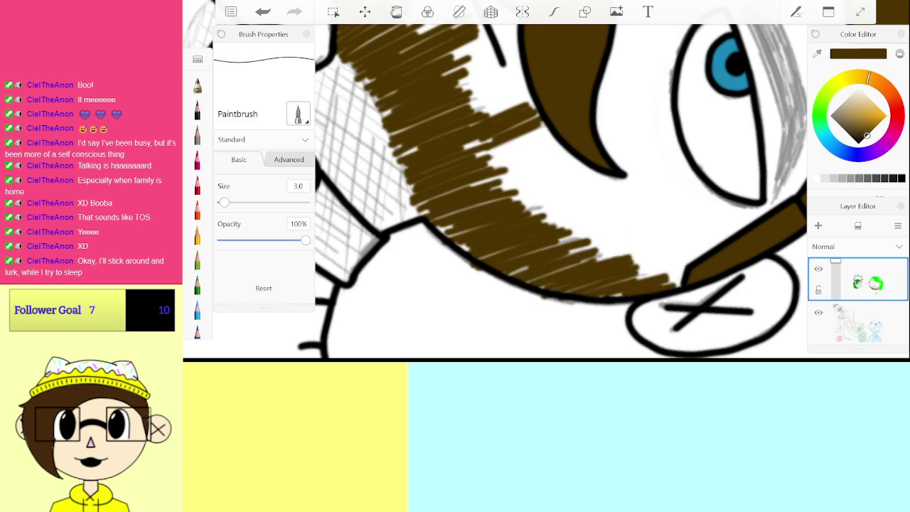
Step: Switch from the Paintbrush to the Hard Eraser and set its size to 3.0
scroll(508, 192, "down", 10)
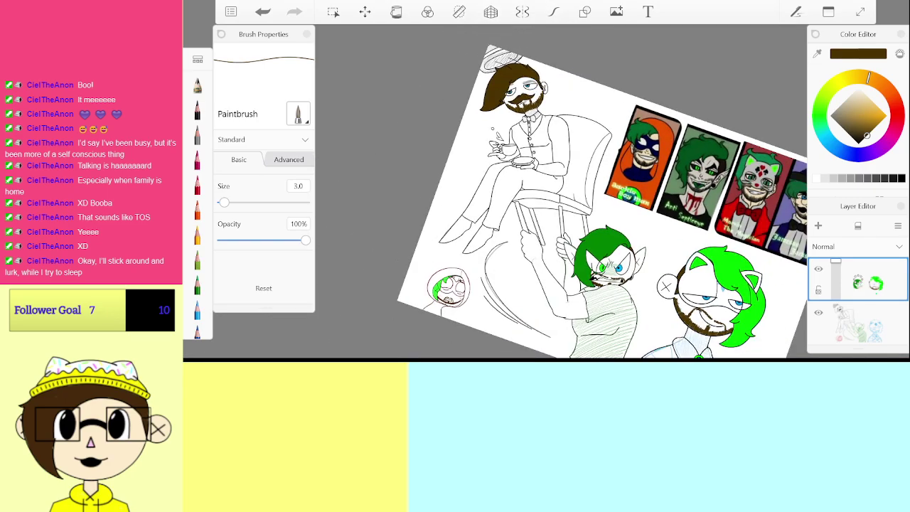
scroll(562, 192, "up", 8)
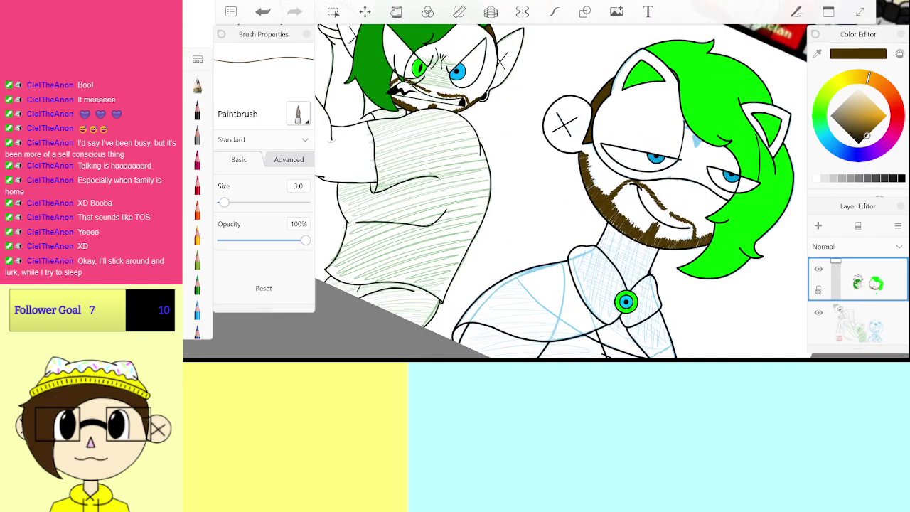
left_click(298, 187)
left_click(211, 146)
scroll(206, 147, "down", 5)
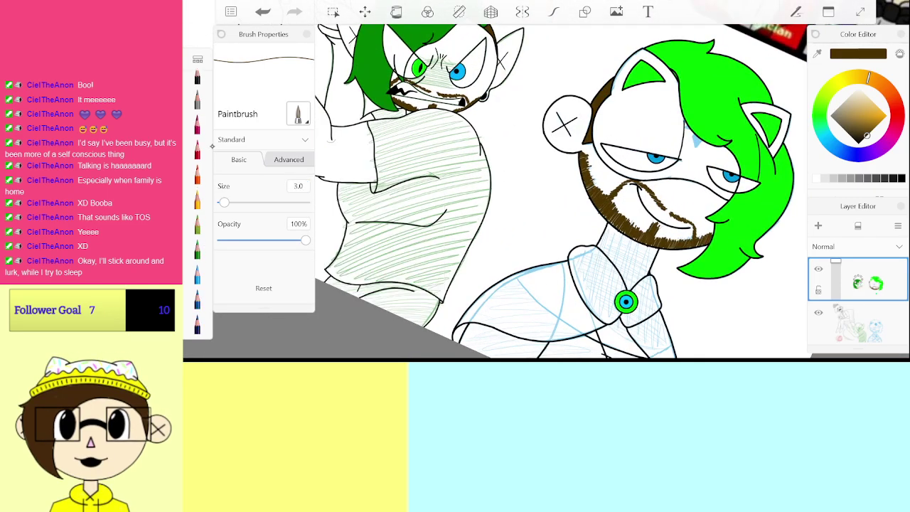
scroll(197, 185, "up", 1)
left_click(197, 225)
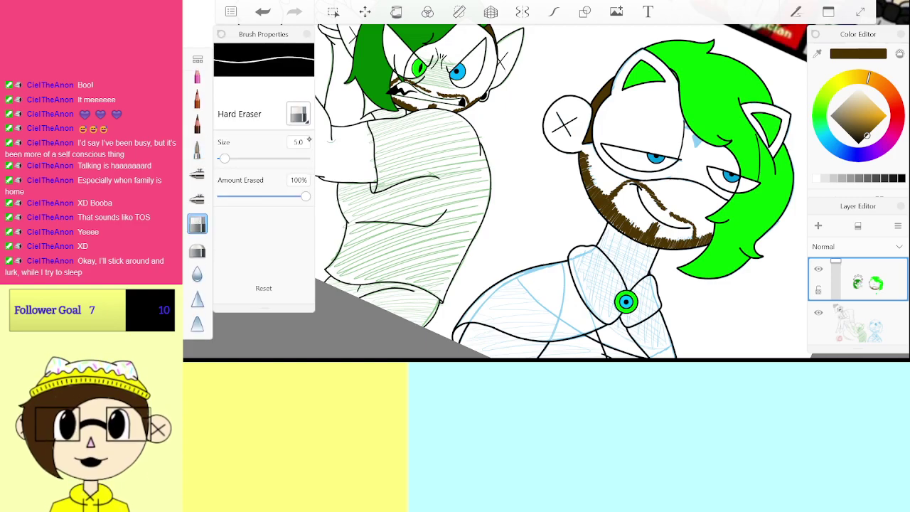
left_click(298, 142)
type("3")
key("Return")
Step: Erase the brown overshoot outside the cat-eared character's jaw outline, from the ear side along the neck to the green hair
scroll(605, 185, "up", 5)
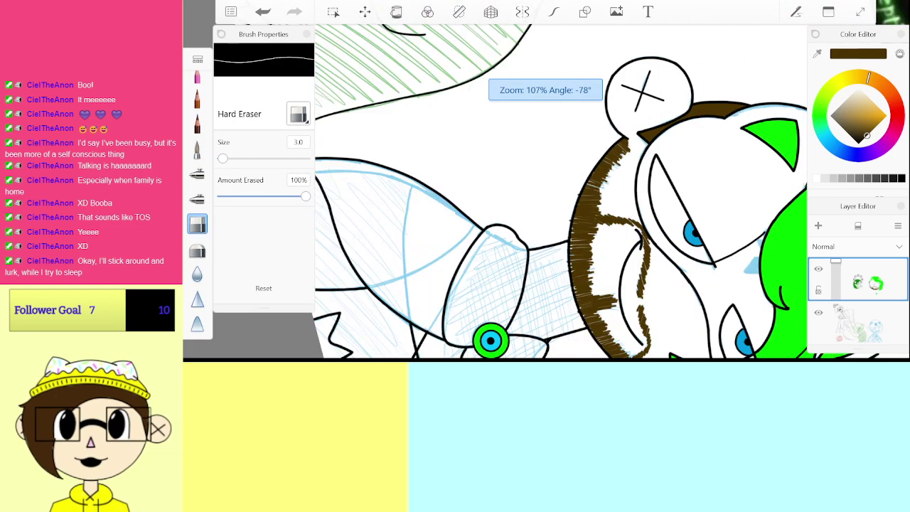
scroll(555, 192, "up", 3)
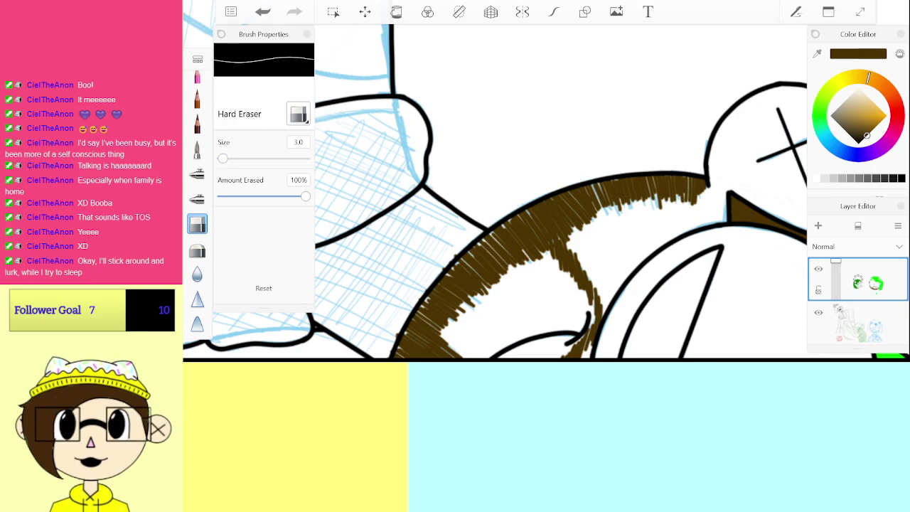
scroll(526, 213, "up", 4)
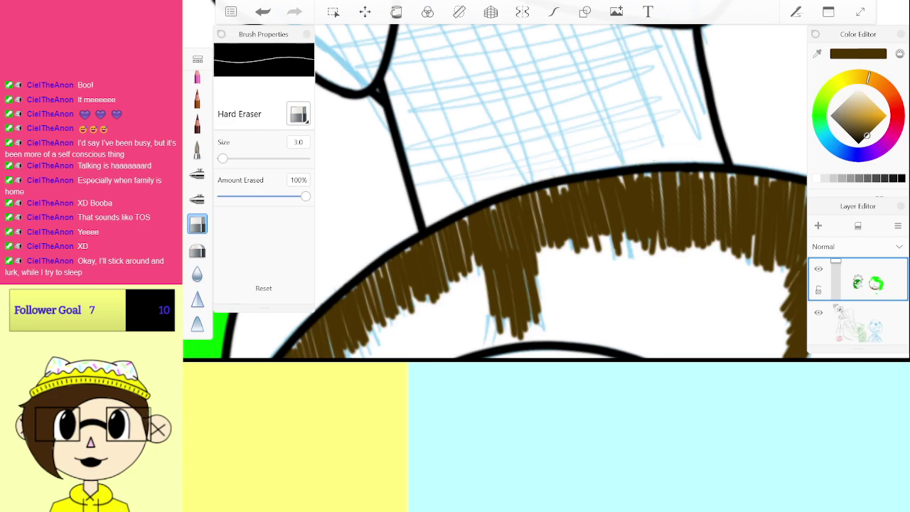
left_click_drag(427, 228, 647, 178)
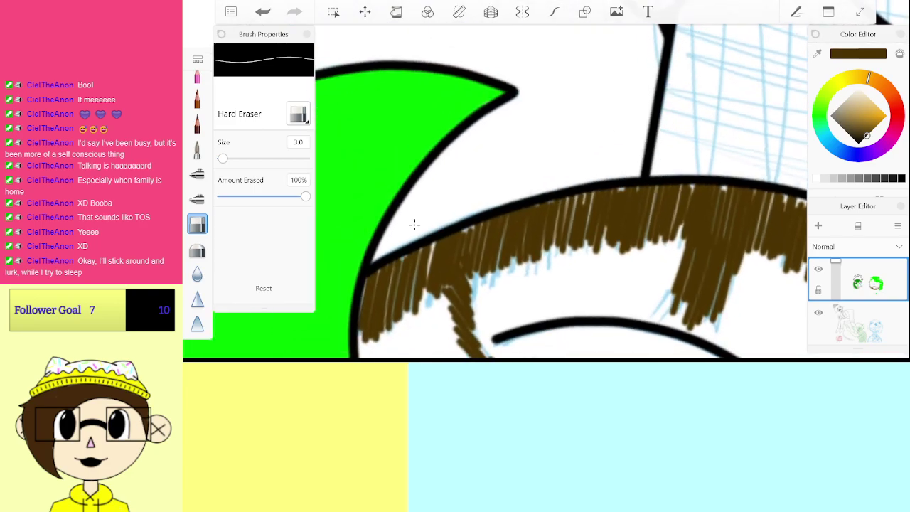
scroll(415, 224, "down", 10)
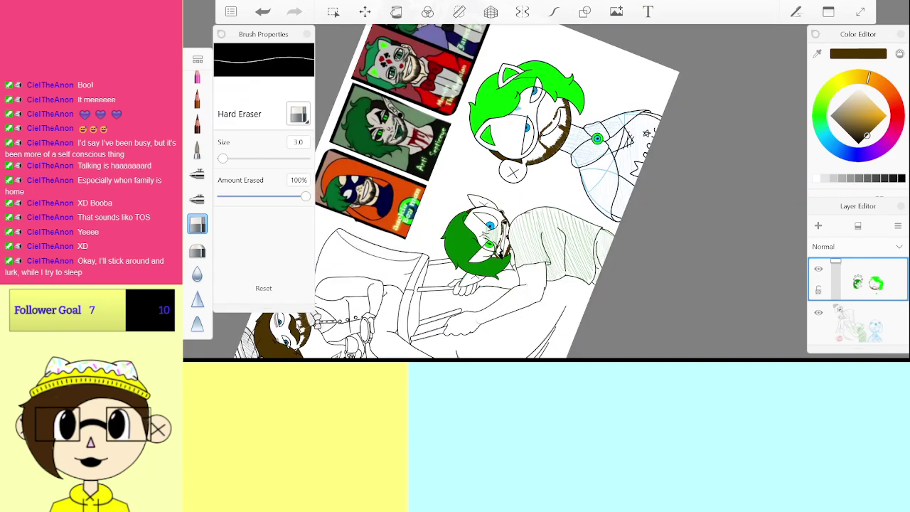
Step: Erase stray brown beyond the pointed-eared character's jaw and chin outlines, along the shoulder and the green hair tip
scroll(503, 227, "up", 10)
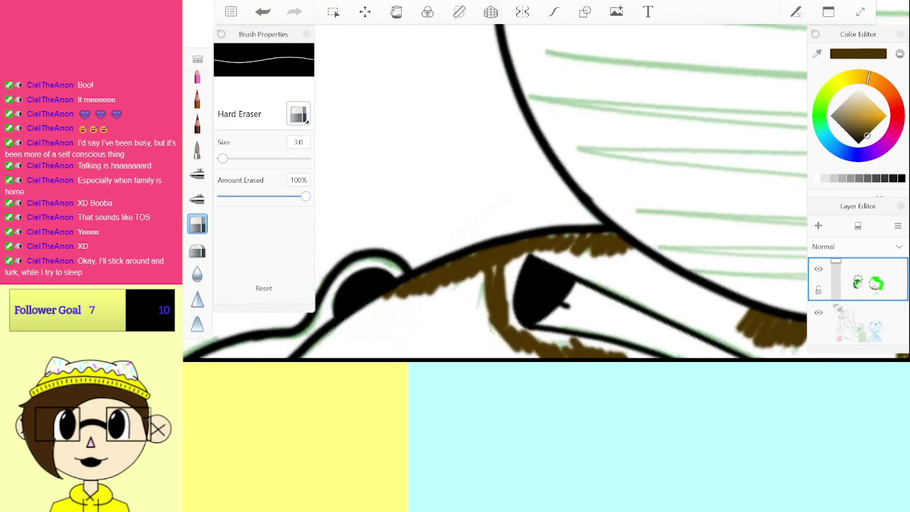
left_click_drag(619, 227, 523, 285)
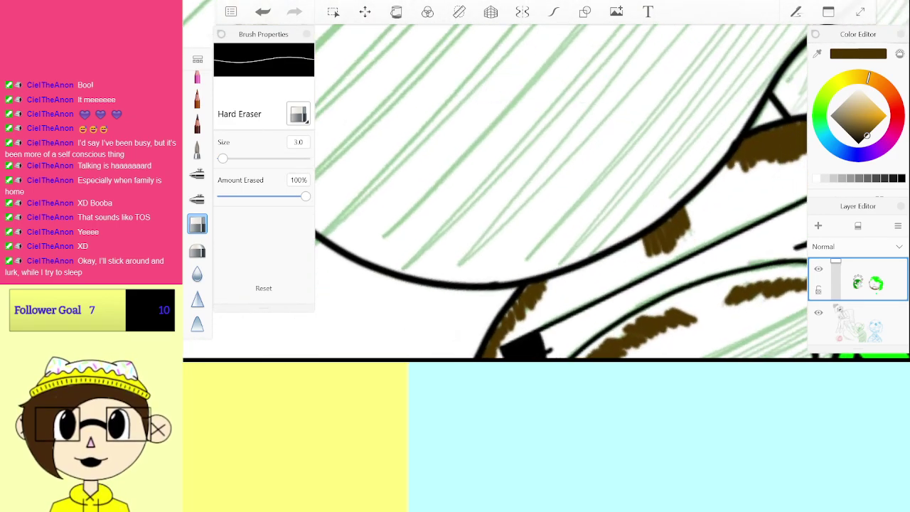
left_click_drag(664, 231, 615, 173)
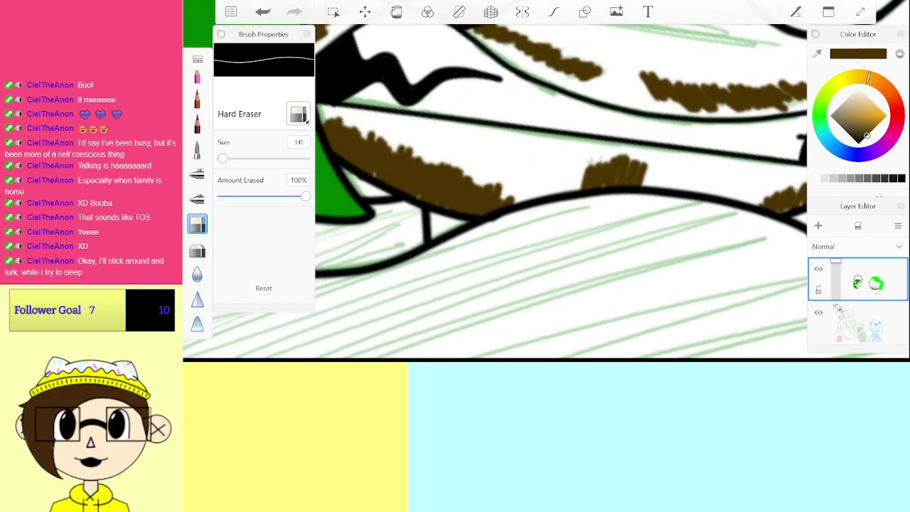
left_click_drag(512, 203, 624, 117)
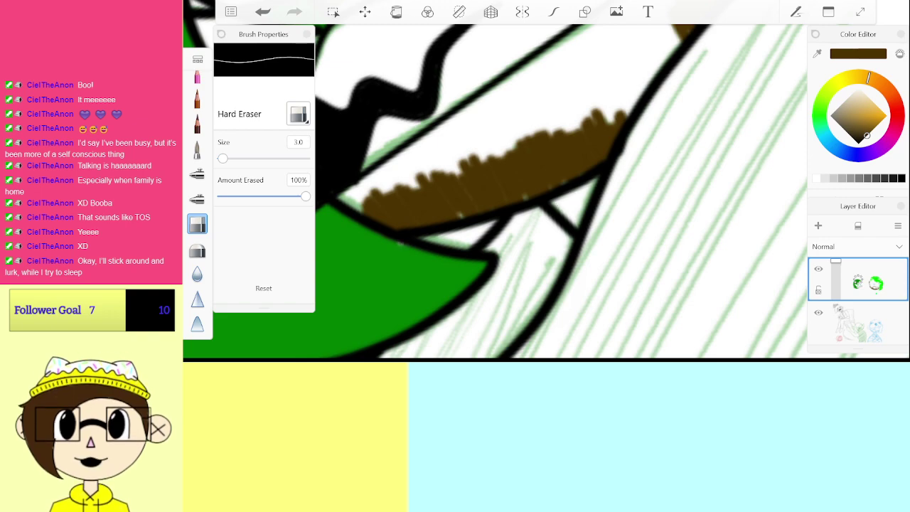
key("ctrl+z")
key("ctrl+y")
scroll(497, 192, "down", 5)
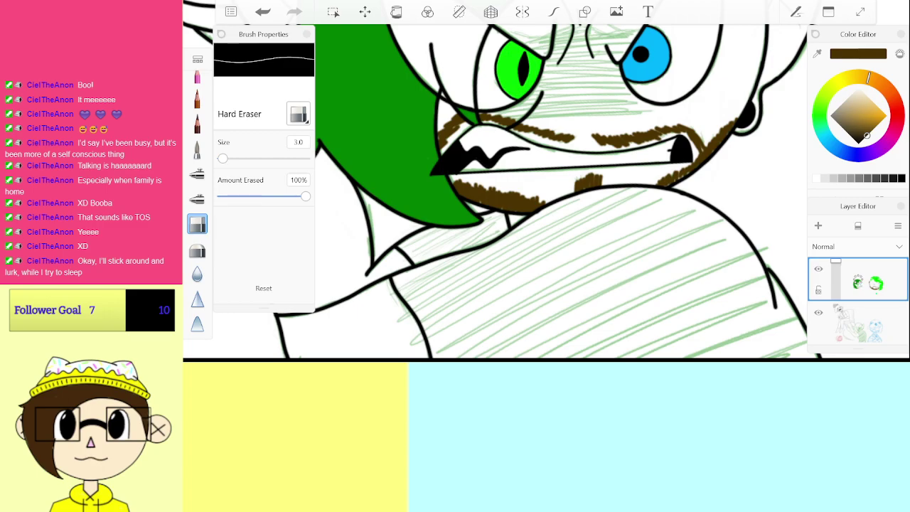
Step: Erase brown overshoot along the seated character's jaw outline and undo the last erasures at the beard edge above the bow tie
scroll(583, 156, "down", 5)
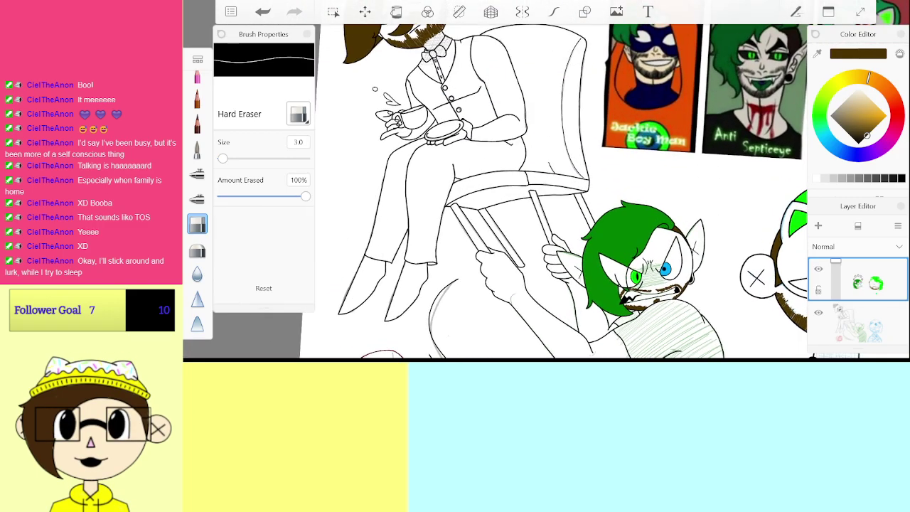
scroll(496, 191, "up", 10)
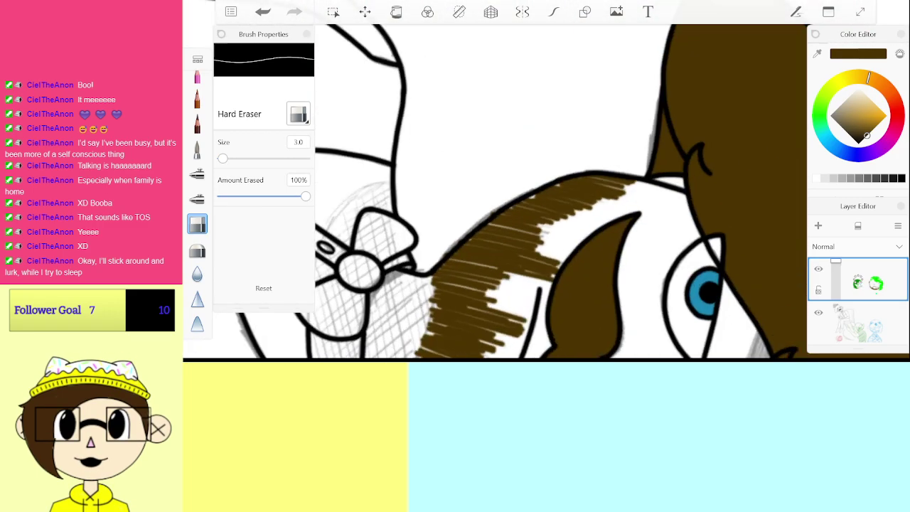
scroll(482, 204, "up", 3)
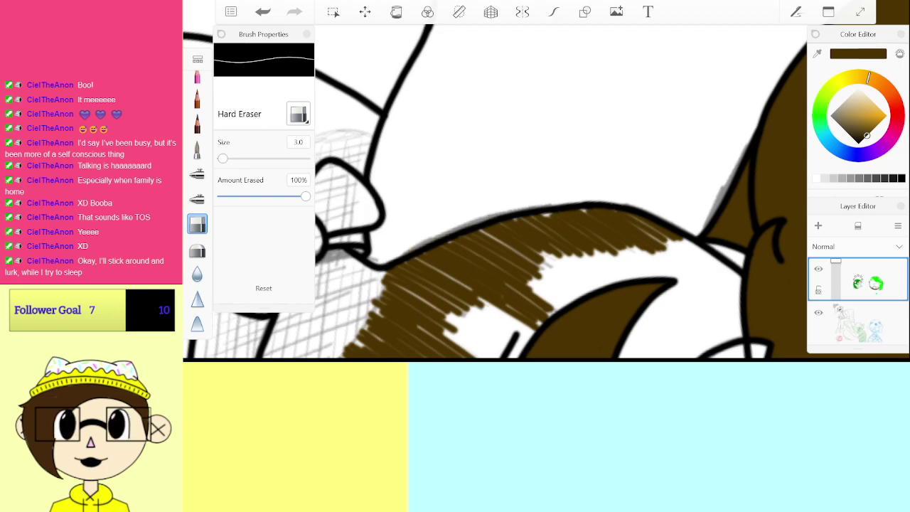
scroll(496, 190, "down", 3)
scroll(495, 190, "up", 3)
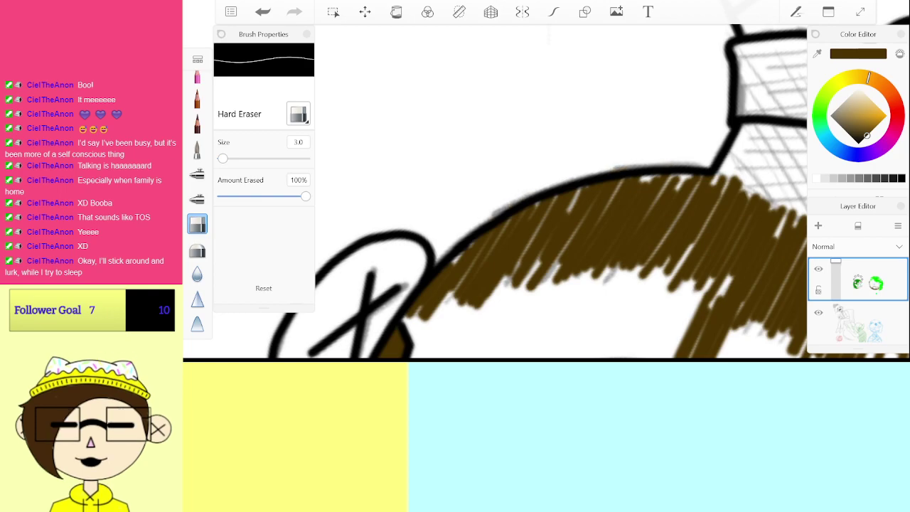
scroll(495, 191, "down", 3)
scroll(496, 191, "up", 5)
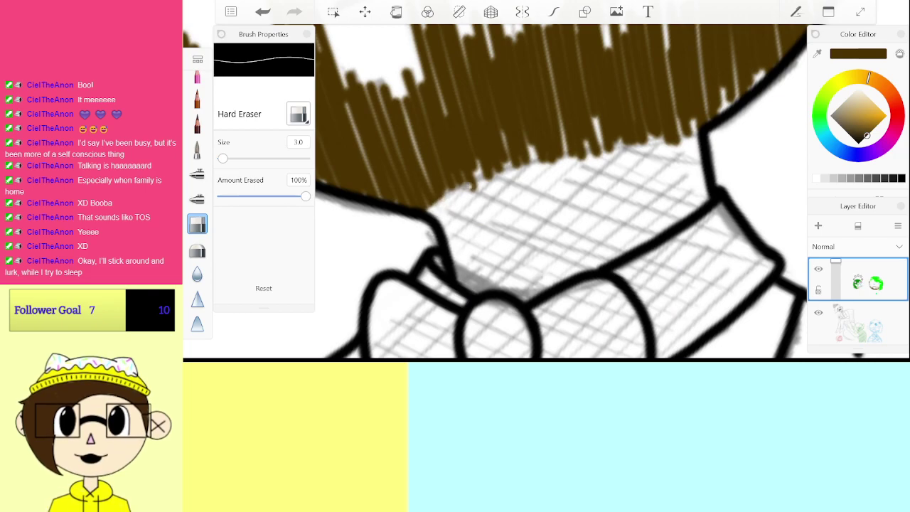
key("ctrl+z")
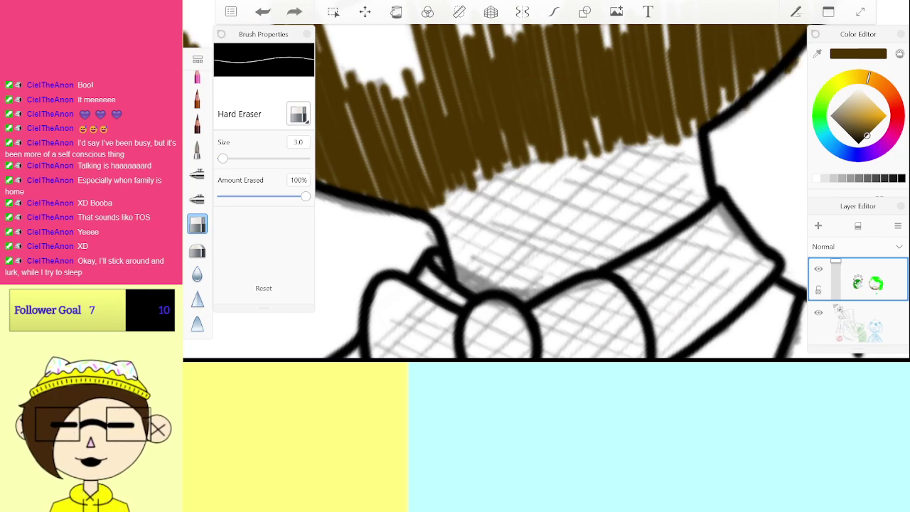
key("ctrl+z")
Step: Switch to the Paintbrush and paint the inner end of the seated character's ear-side eyebrow brown over the grey sketch
scroll(495, 190, "down", 3)
scroll(495, 190, "down", 5)
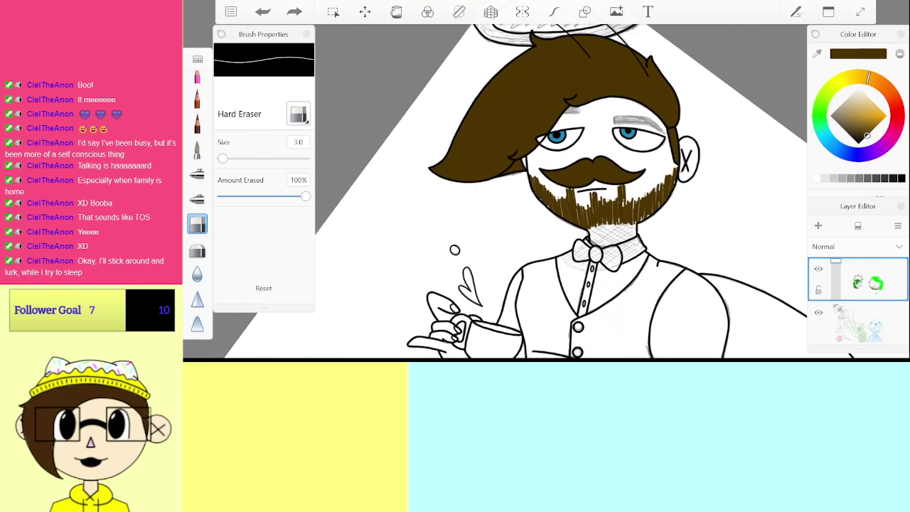
left_click(197, 149)
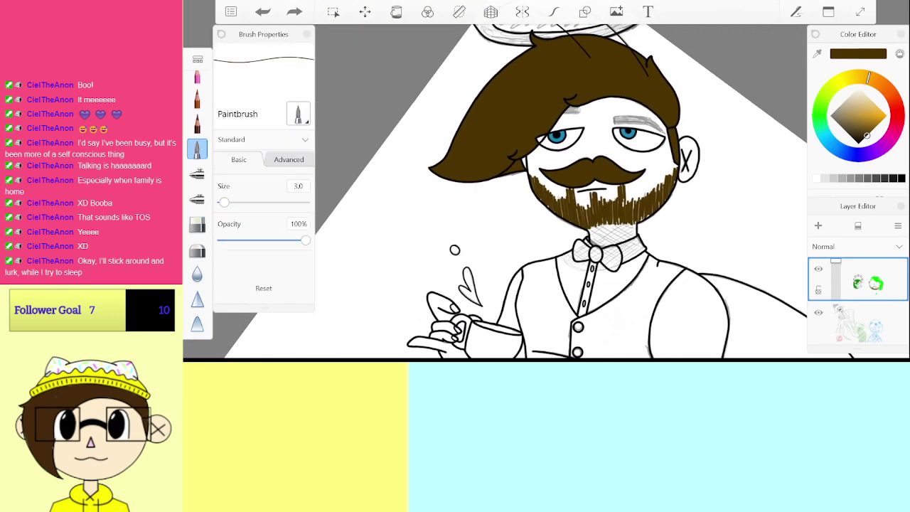
scroll(658, 107, "up", 8)
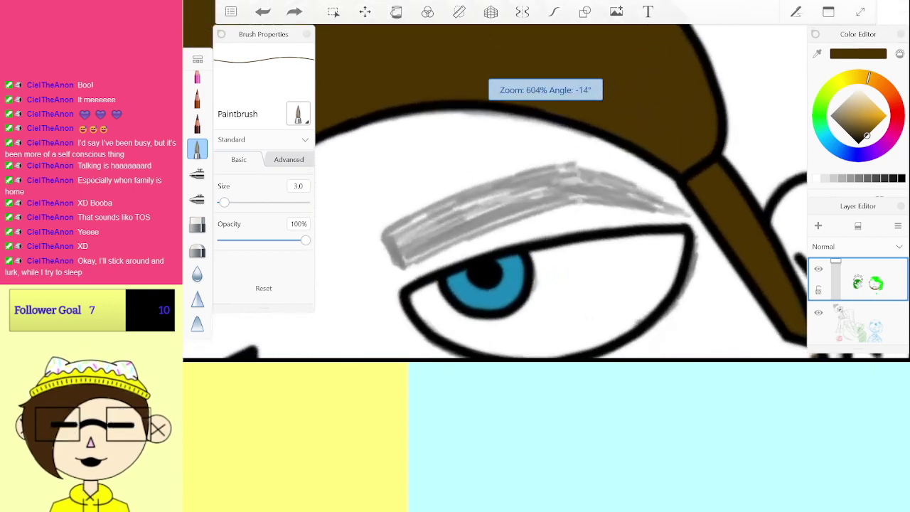
left_click_drag(387, 233, 427, 212)
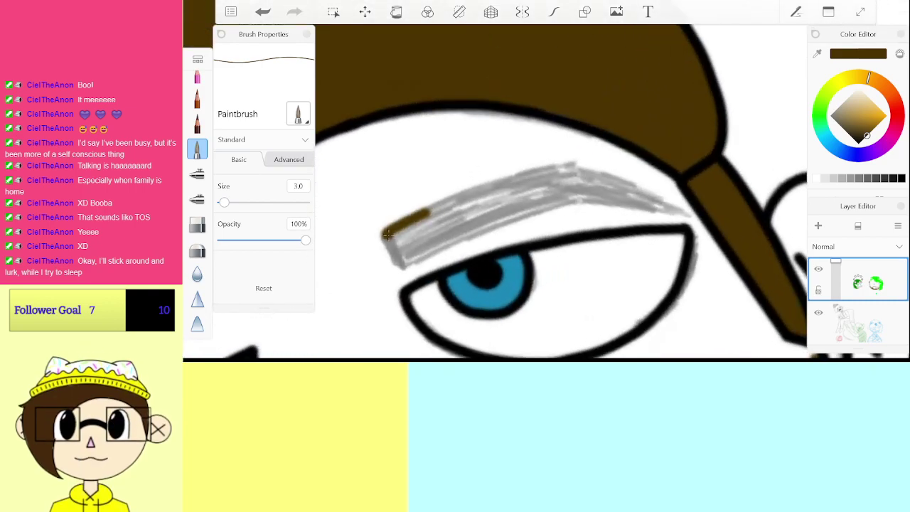
left_click_drag(383, 240, 426, 215)
key("ctrl+z")
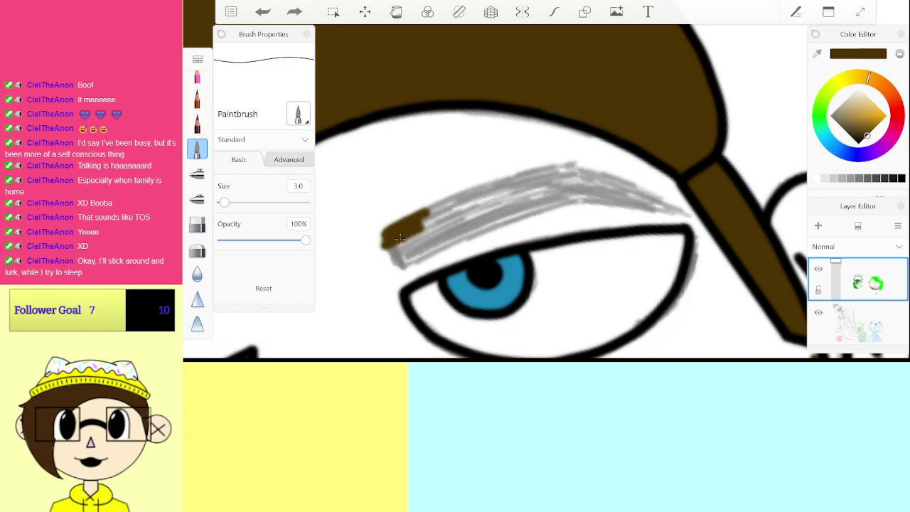
left_click(263, 12)
Step: Fill the body of the seated character's ear-side eyebrow brown up to its peak, undoing stray strokes
mouse_move(418, 227)
left_mouse_down()
mouse_move(386, 244)
mouse_move(406, 238)
mouse_move(398, 243)
mouse_move(421, 247)
mouse_move(486, 224)
left_mouse_up()
left_click(263, 11)
left_click(263, 12)
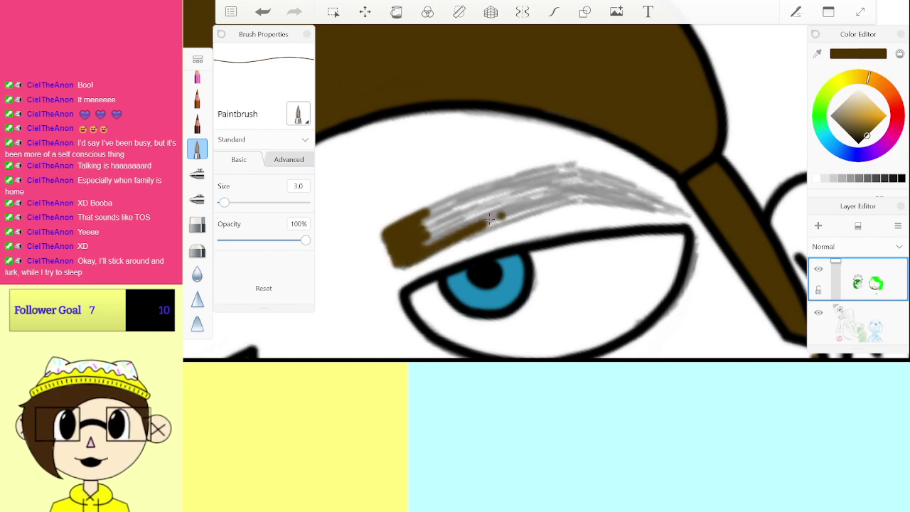
left_click_drag(437, 248, 534, 205)
mouse_move(428, 240)
left_mouse_down()
mouse_move(544, 198)
mouse_move(421, 233)
mouse_move(565, 166)
mouse_move(492, 189)
mouse_move(515, 202)
left_mouse_up()
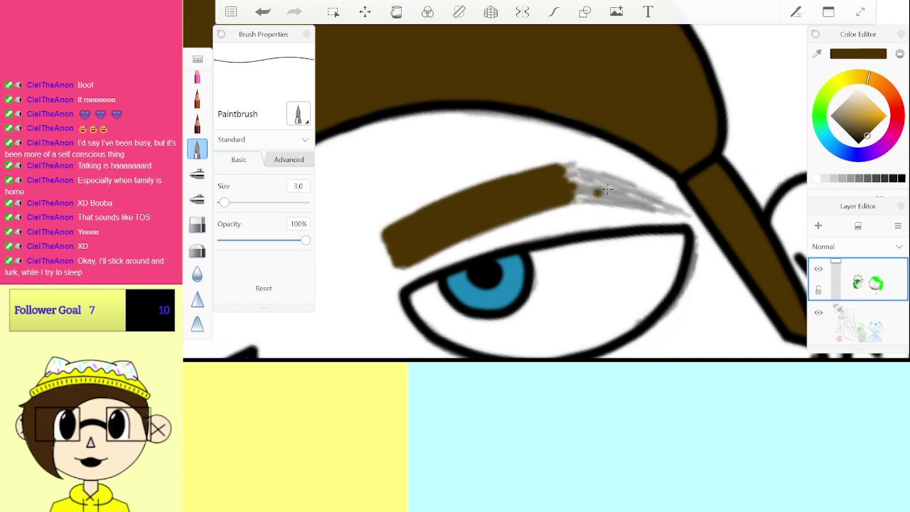
Step: Paint the tapered outer tail of the ear-side eyebrow brown and fill the remaining gaps inside it
scroll(562, 192, "up", 3)
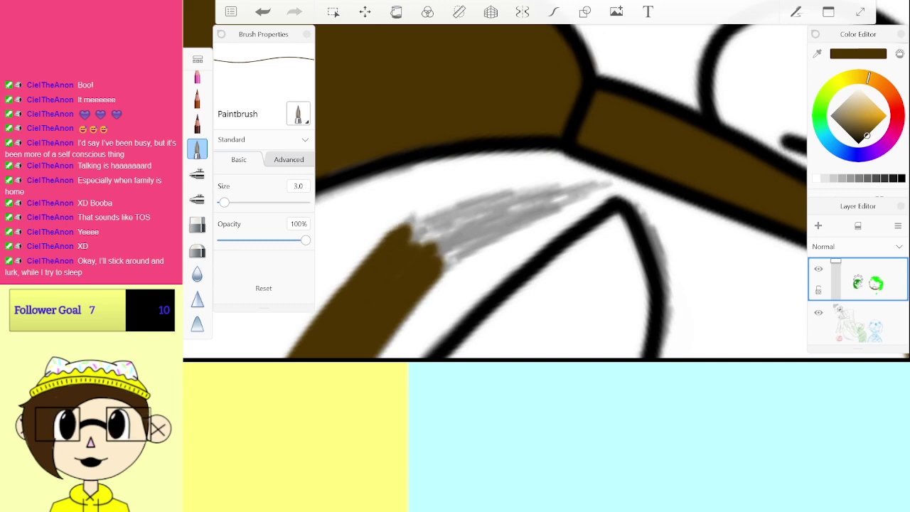
left_click_drag(407, 228, 559, 191)
left_click_drag(448, 222, 601, 185)
mouse_move(440, 261)
left_mouse_down()
mouse_move(506, 222)
mouse_move(576, 200)
left_mouse_up()
left_click_drag(508, 226, 608, 187)
left_click_drag(523, 206, 416, 243)
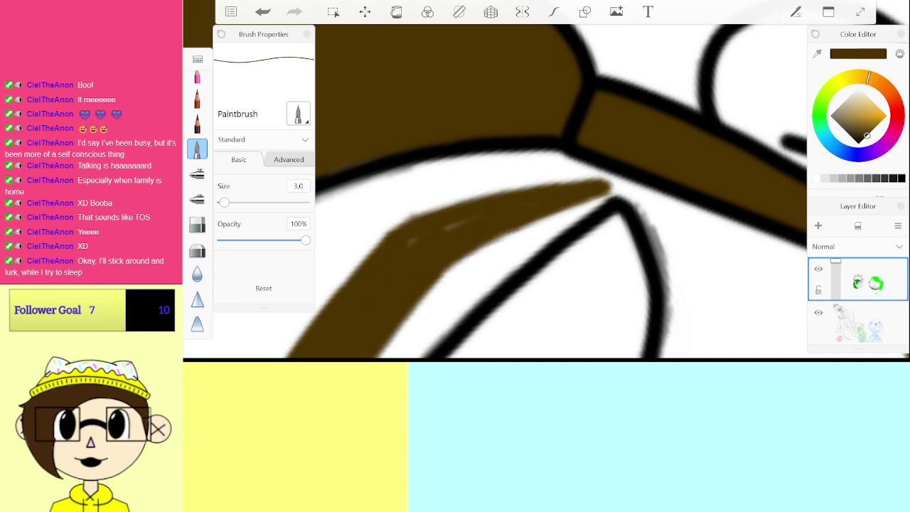
scroll(561, 192, "up", 3)
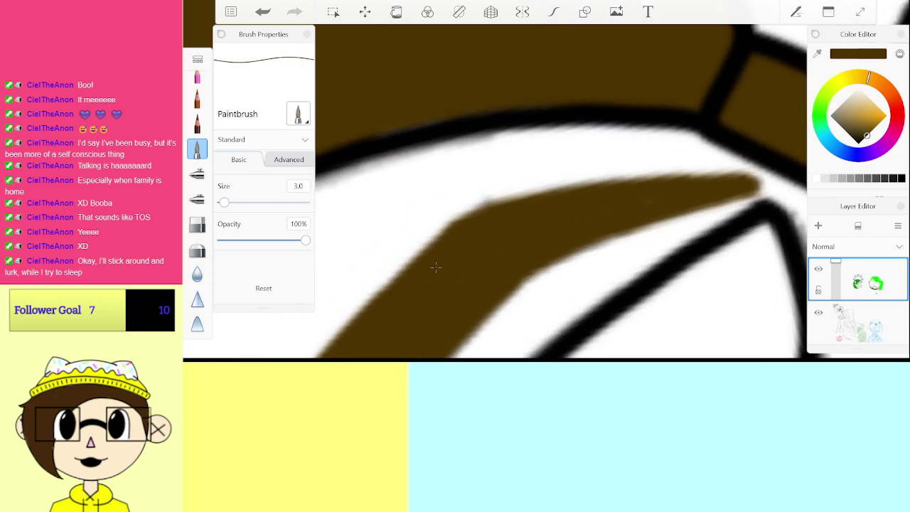
Step: Paint the seated character's other eyebrow brown over the grey sketch where it emerges from under the fringe
scroll(561, 192, "down", 5)
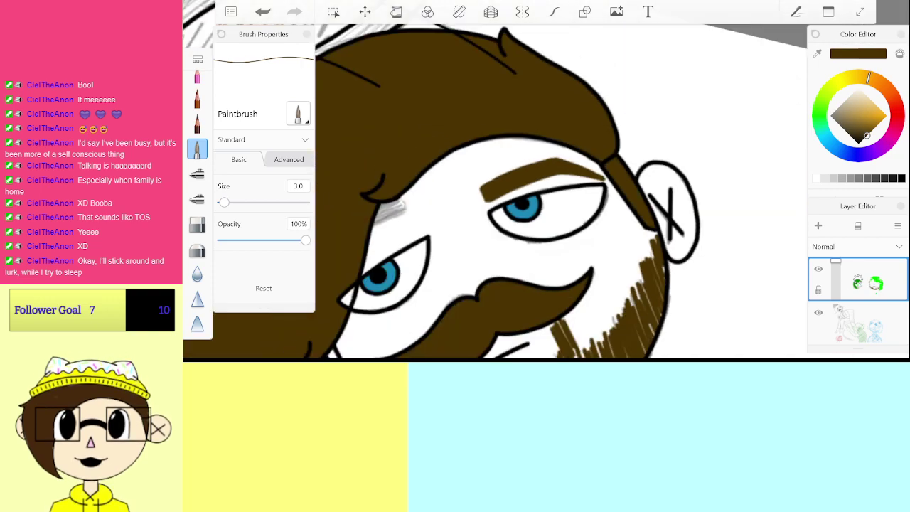
scroll(498, 185, "up", 4)
scroll(508, 78, "up", 3)
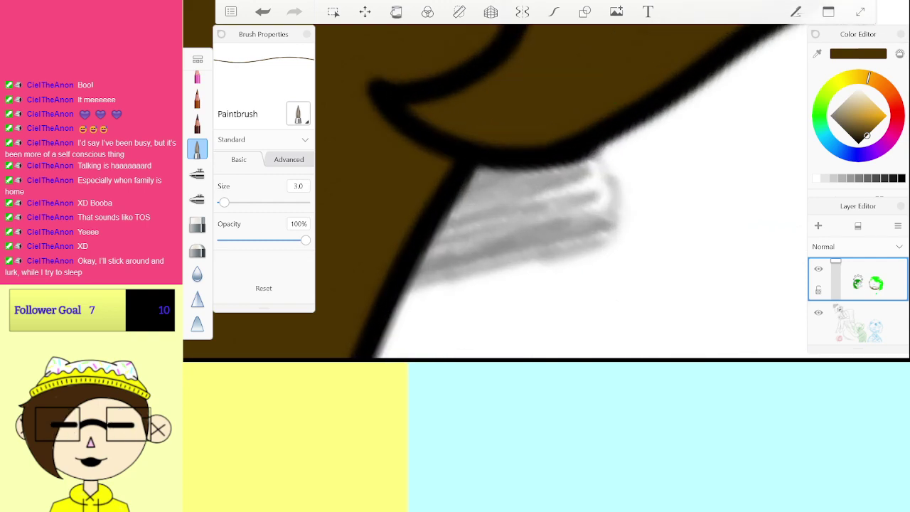
mouse_move(401, 284)
left_mouse_down()
mouse_move(605, 239)
mouse_move(617, 212)
mouse_move(497, 229)
mouse_move(610, 208)
left_mouse_up()
mouse_move(536, 204)
left_mouse_down()
mouse_move(427, 210)
mouse_move(590, 171)
mouse_move(443, 192)
mouse_move(452, 214)
left_mouse_up()
left_click_drag(505, 207, 423, 260)
scroll(541, 192, "down", 10)
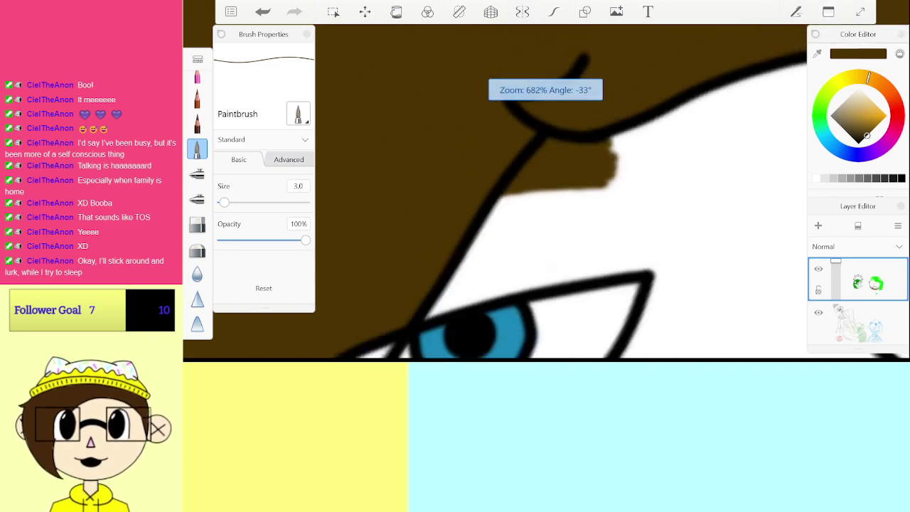
mouse_move(633, 245)
left_mouse_down()
mouse_move(597, 220)
mouse_move(583, 117)
left_mouse_up()
scroll(509, 214, "up", 10)
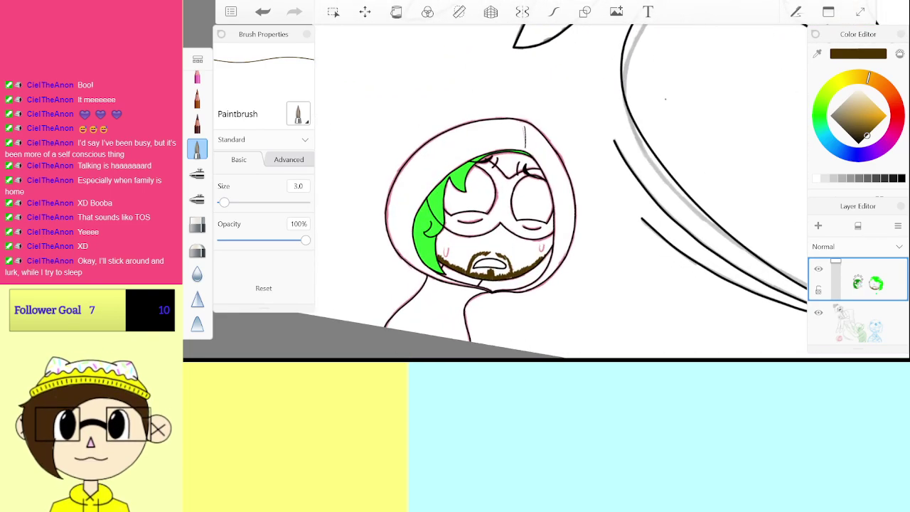
scroll(491, 213, "down", 5)
scroll(561, 192, "up", 8)
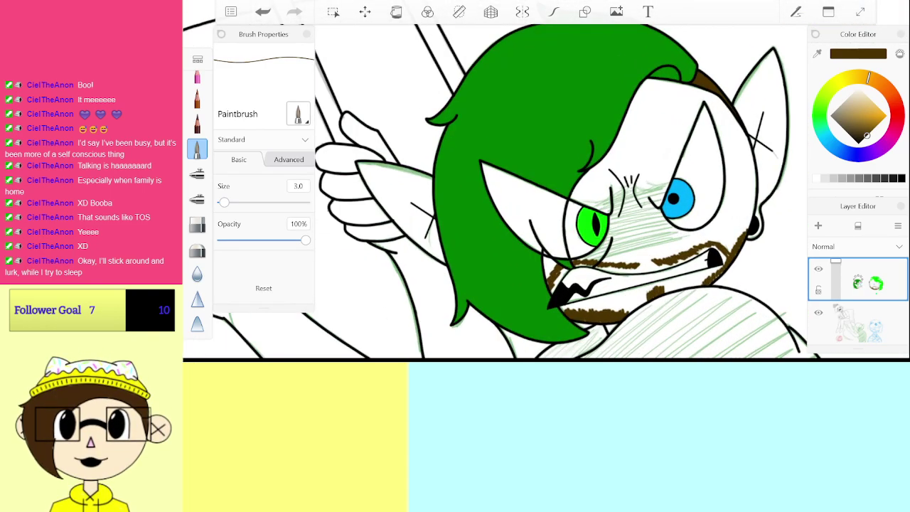
Step: Try outlining both eyebrows of the angry dark-green-haired character in brown, including across the fringe, and undo the outlines
scroll(562, 192, "down", 3)
scroll(562, 191, "down", 5)
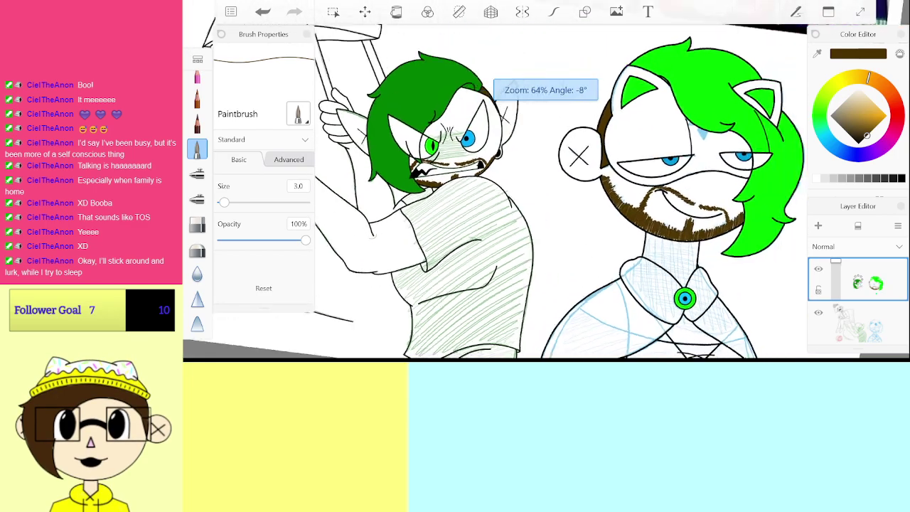
scroll(562, 192, "up", 2)
scroll(562, 199, "down", 10)
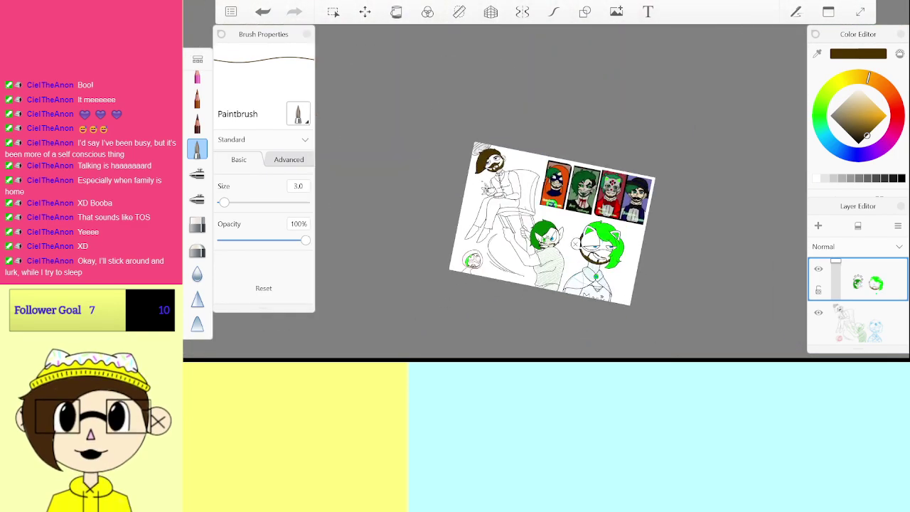
scroll(498, 171, "up", 8)
scroll(546, 192, "down", 8)
scroll(546, 207, "up", 3)
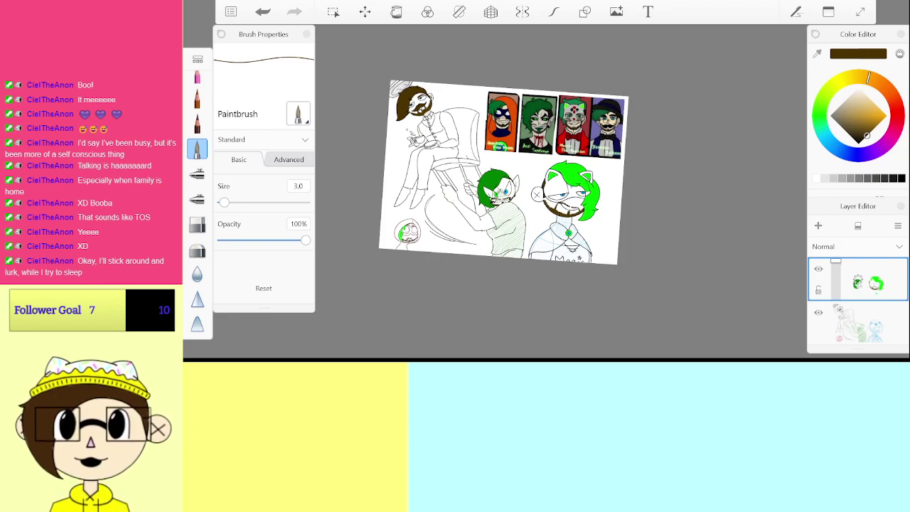
scroll(497, 191, "up", 10)
scroll(568, 185, "up", 4)
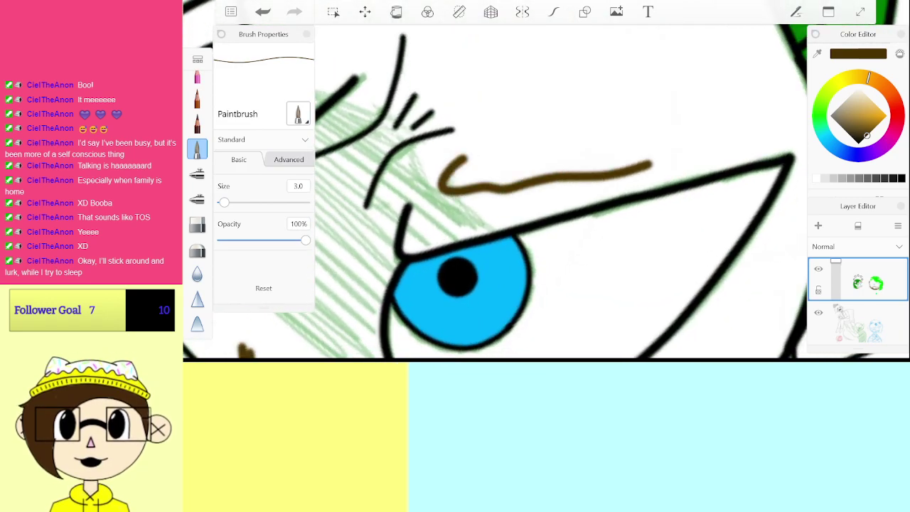
left_click_drag(650, 165, 583, 141)
scroll(498, 190, "down", 5)
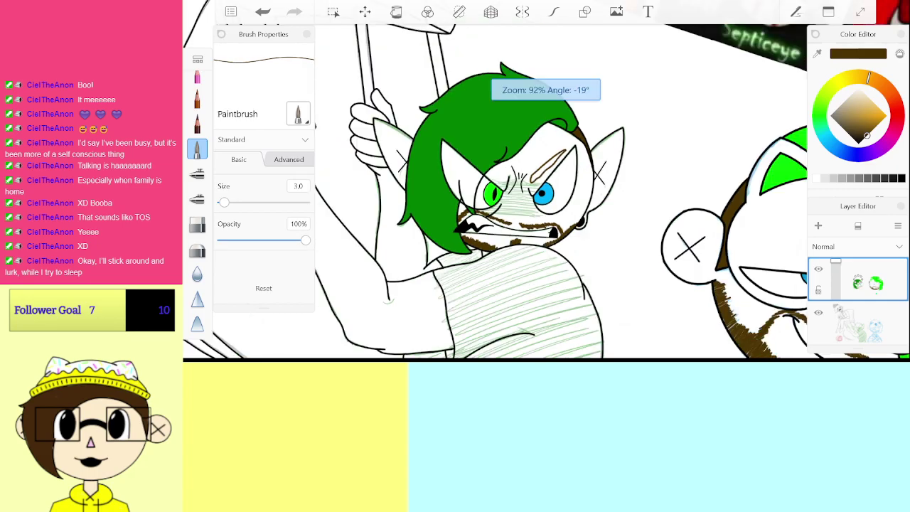
scroll(541, 199, "up", 5)
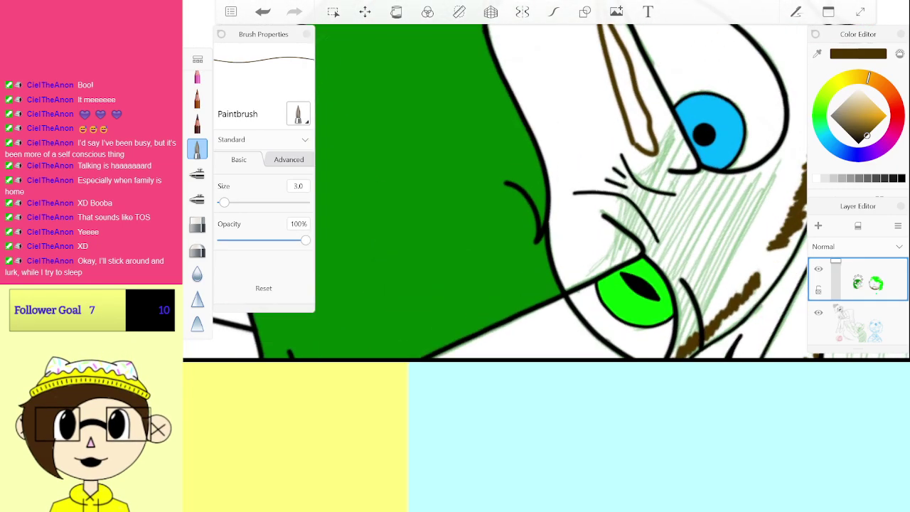
mouse_move(393, 337)
left_mouse_down()
mouse_move(442, 284)
mouse_move(588, 229)
left_mouse_up()
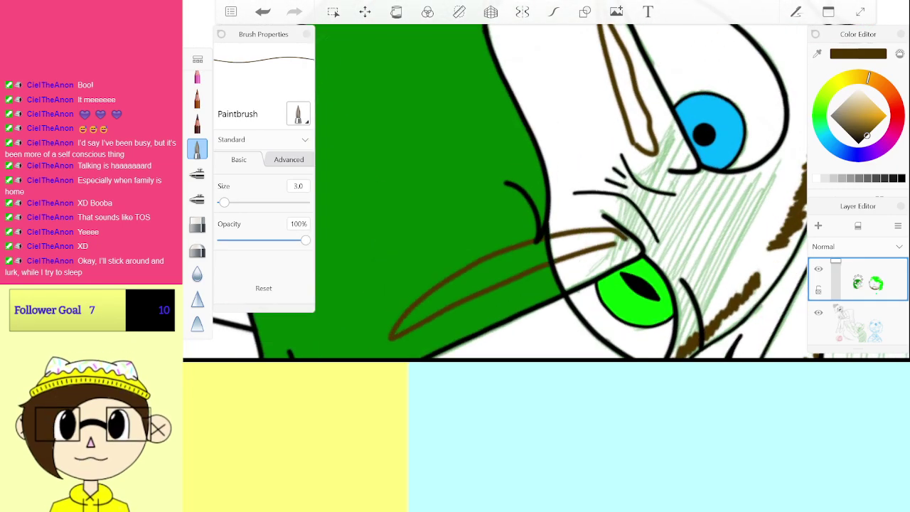
scroll(498, 190, "down", 5)
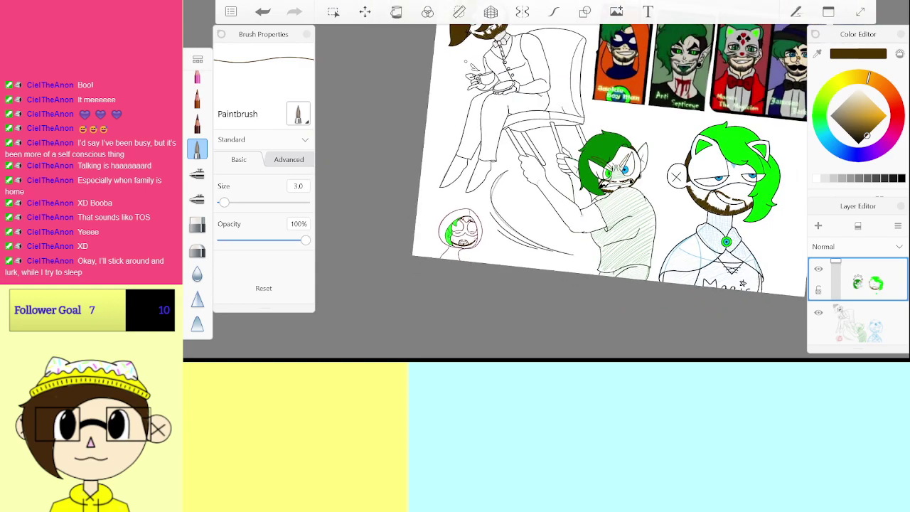
key("ctrl+z")
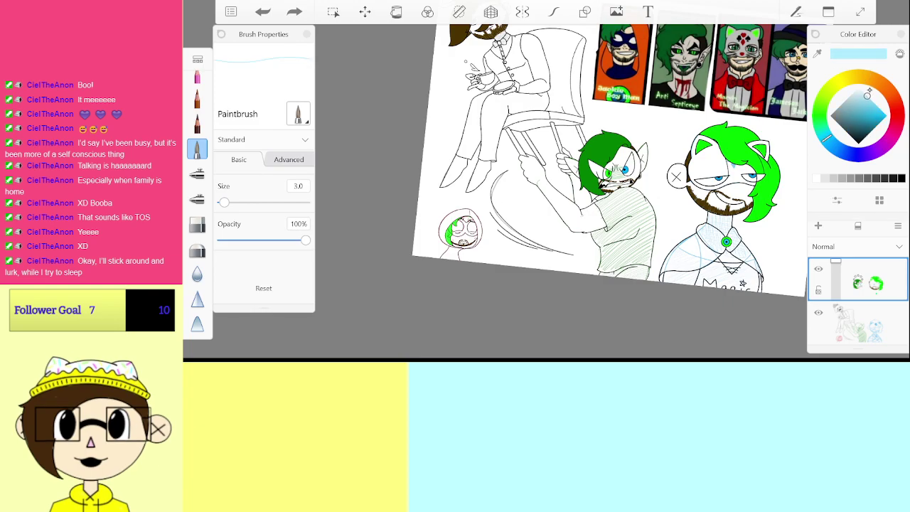
Step: Set the Paintbrush size to 2.0 and trace the pink teardrop sketch on the small character's hair-side cheek in light blue
scroll(460, 231, "up", 10)
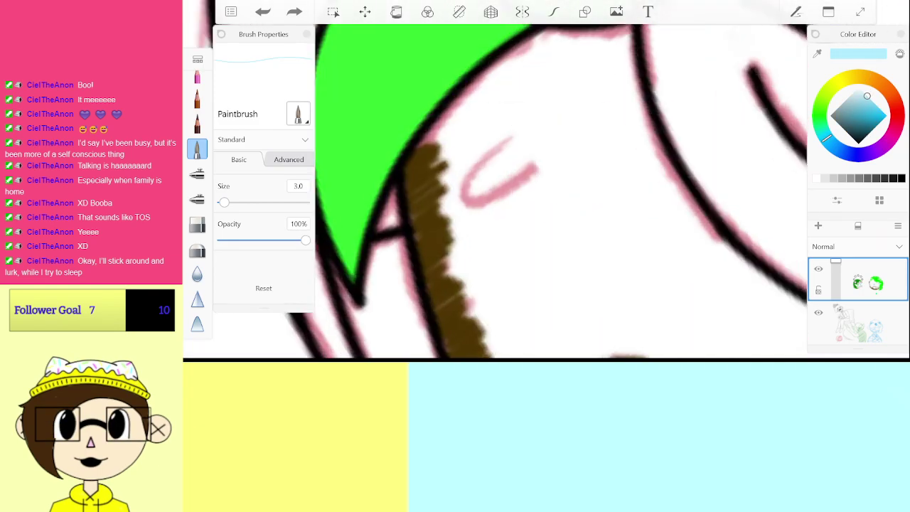
scroll(460, 232, "up", 1)
left_click(298, 186)
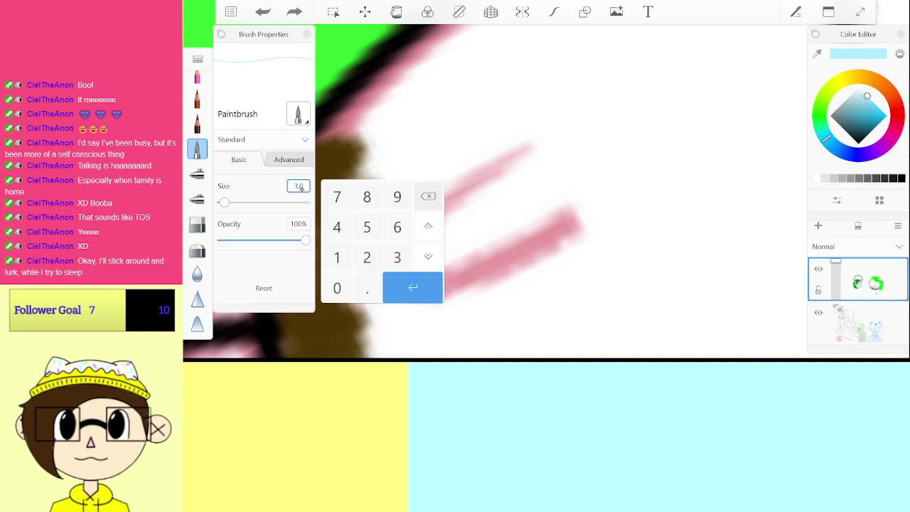
left_click(372, 258)
type(".")
key("Return")
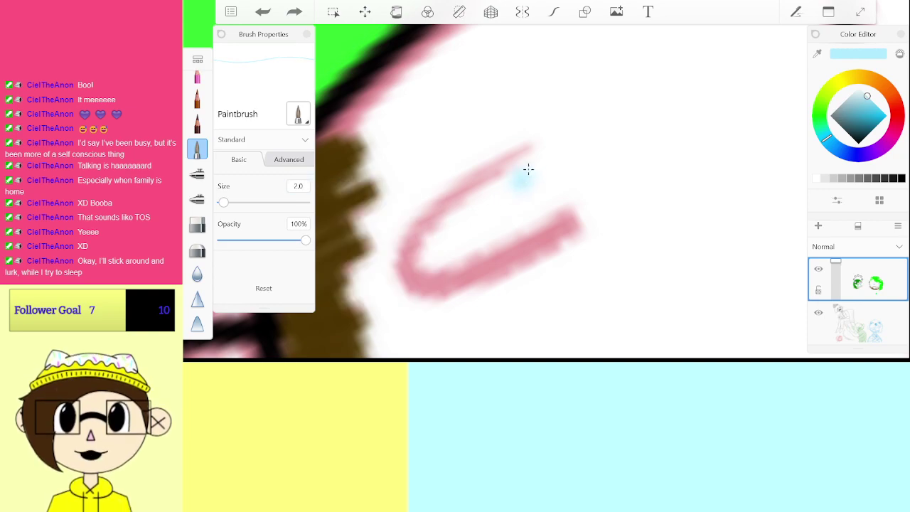
mouse_move(526, 151)
left_mouse_down()
mouse_move(441, 280)
mouse_move(573, 226)
left_mouse_up()
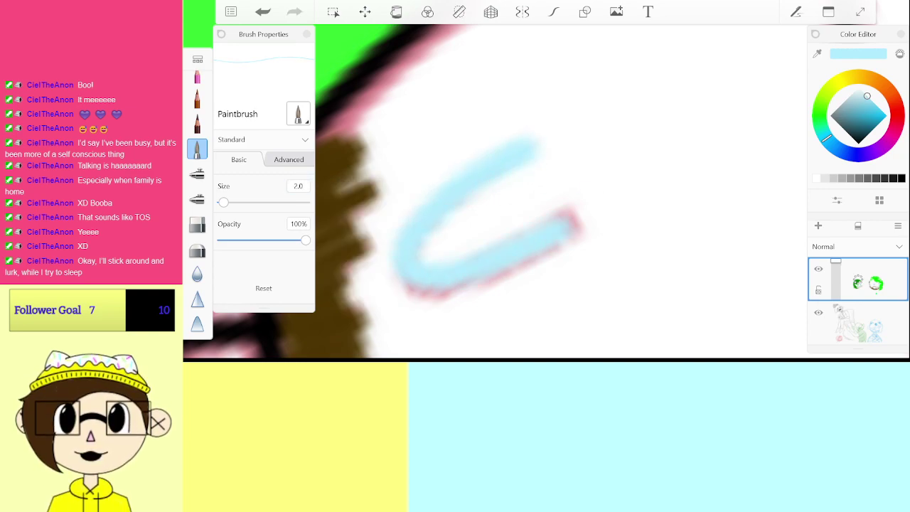
Step: Trace the pink teardrop sketch on the small character's other cheek in light blue
scroll(491, 210, "down", 5)
scroll(565, 202, "up", 3)
scroll(593, 195, "up", 5)
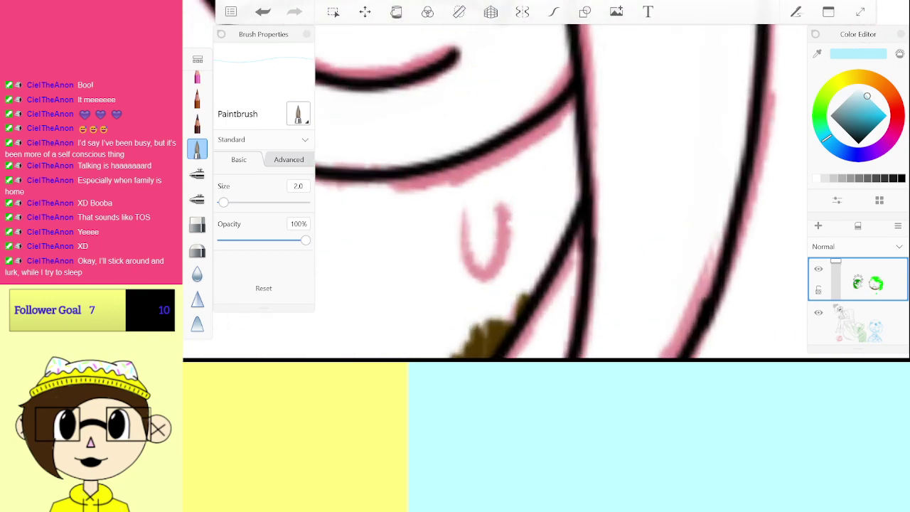
mouse_move(397, 165)
left_mouse_down()
mouse_move(490, 305)
mouse_move(498, 145)
left_mouse_up()
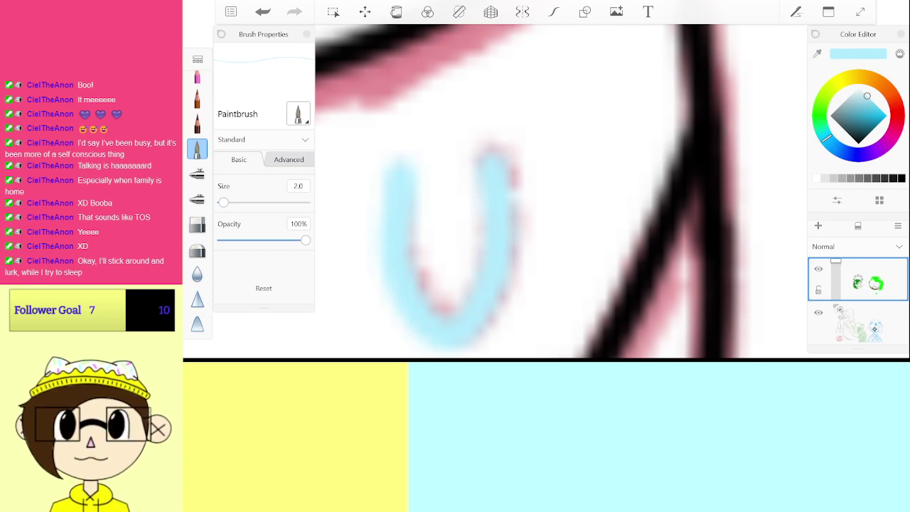
Step: Select the layer below the line art and paint a light blue centre inside the teardrop away from the hair, redoing the first stroke
scroll(875, 329, "down", 1)
scroll(878, 313, "up", 2)
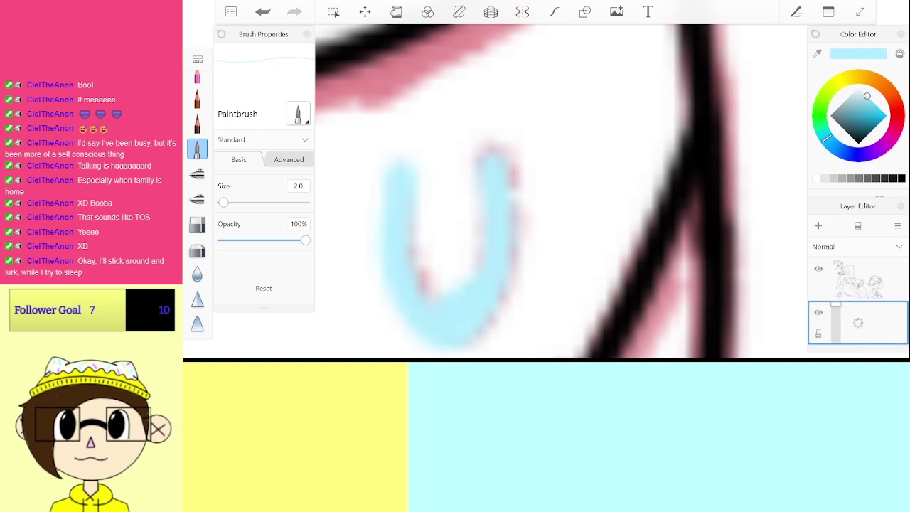
left_click_drag(455, 288, 459, 206)
key("ctrl+z")
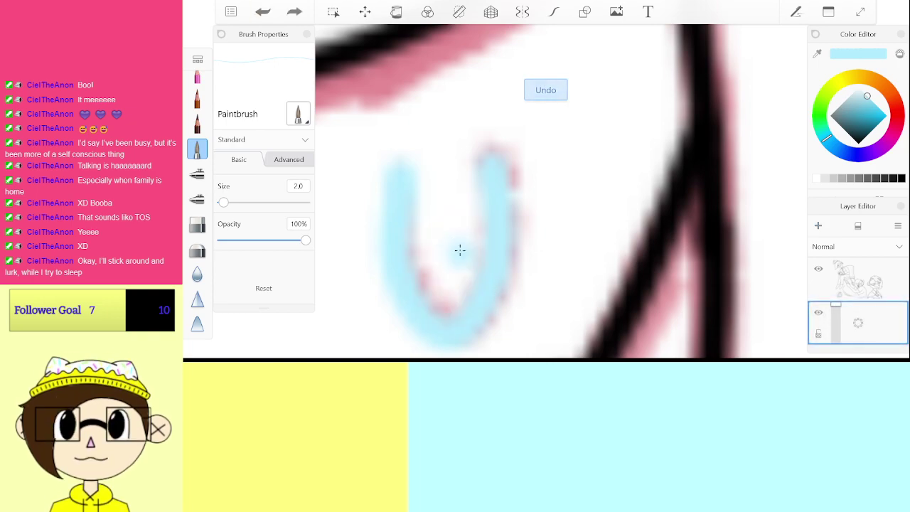
left_click_drag(459, 250, 445, 210)
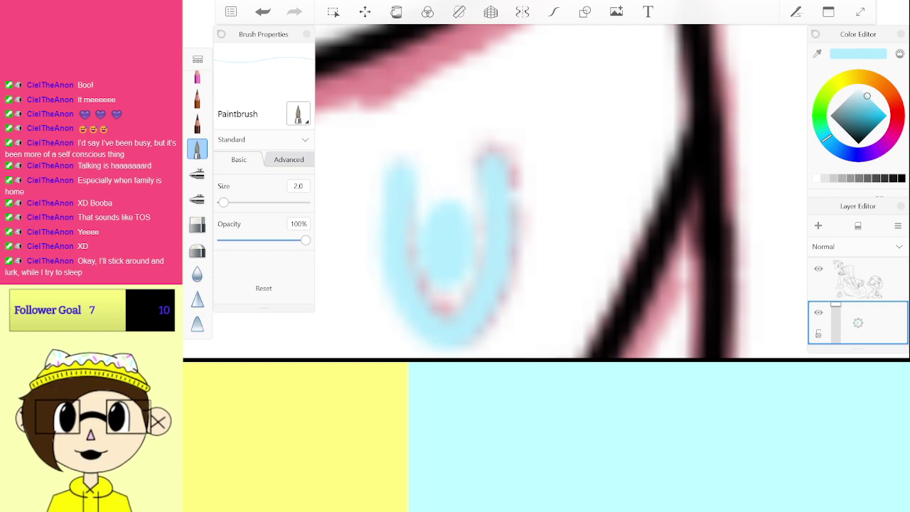
Step: Paint a small light blue centre inside the small character's hair-side teardrop
scroll(498, 192, "down", 5)
scroll(497, 192, "up", 2)
scroll(498, 192, "up", 4)
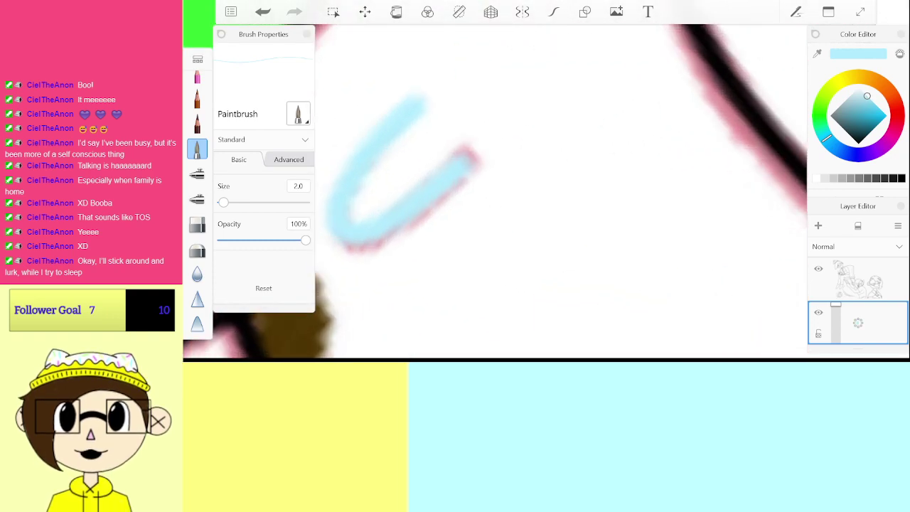
left_click_drag(376, 194, 400, 171)
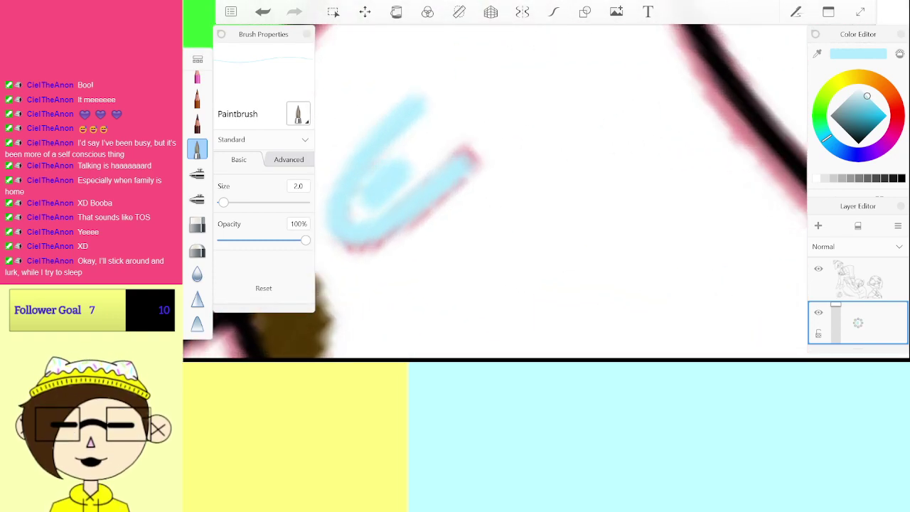
Step: Switch to the Blur tool with size 5.0 and strength 3.0 and soften the centre of the hair-side teardrop
left_click(299, 185)
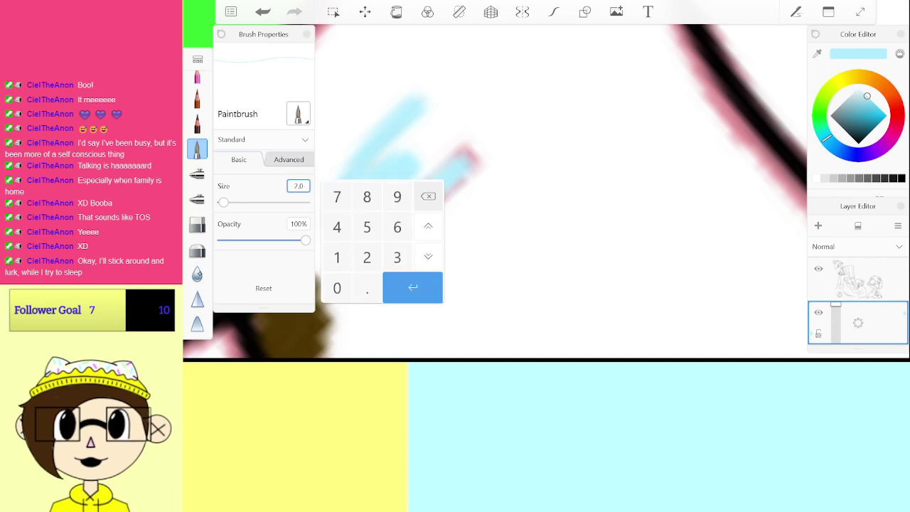
left_click(197, 273)
left_click(299, 142)
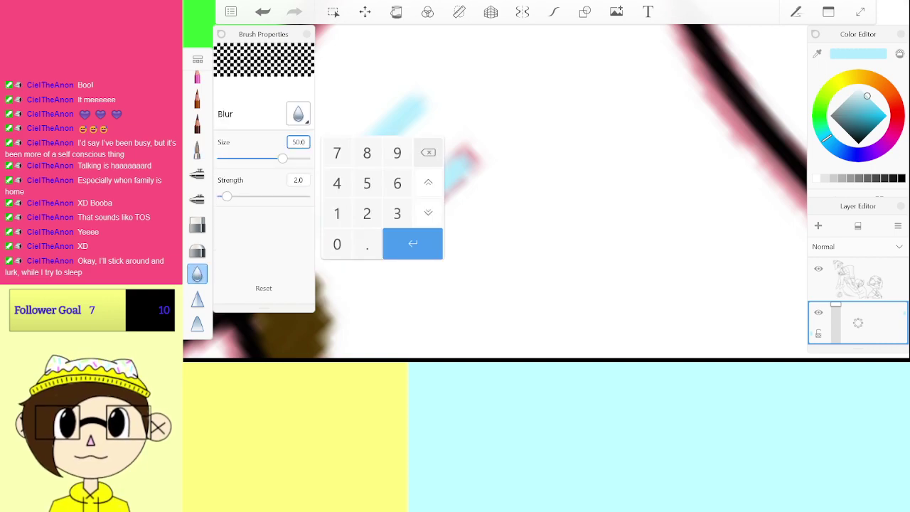
type("5")
key("Return")
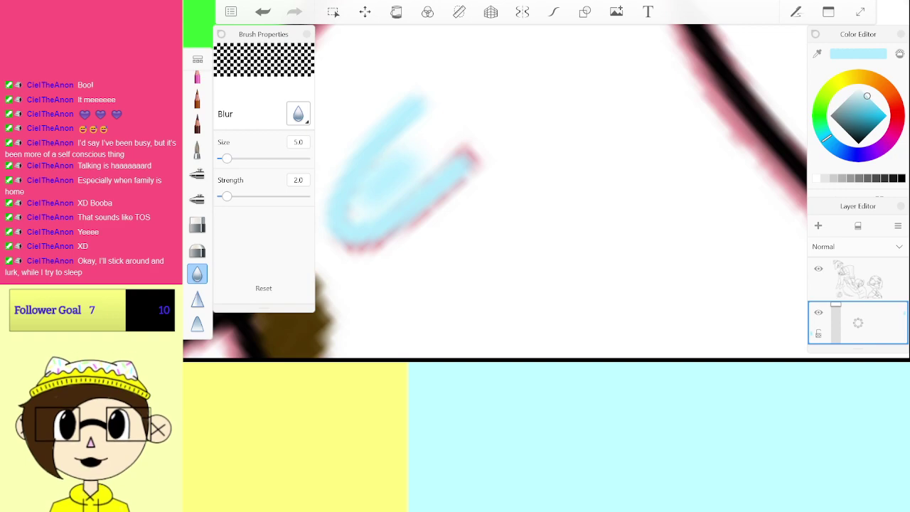
left_click(307, 180)
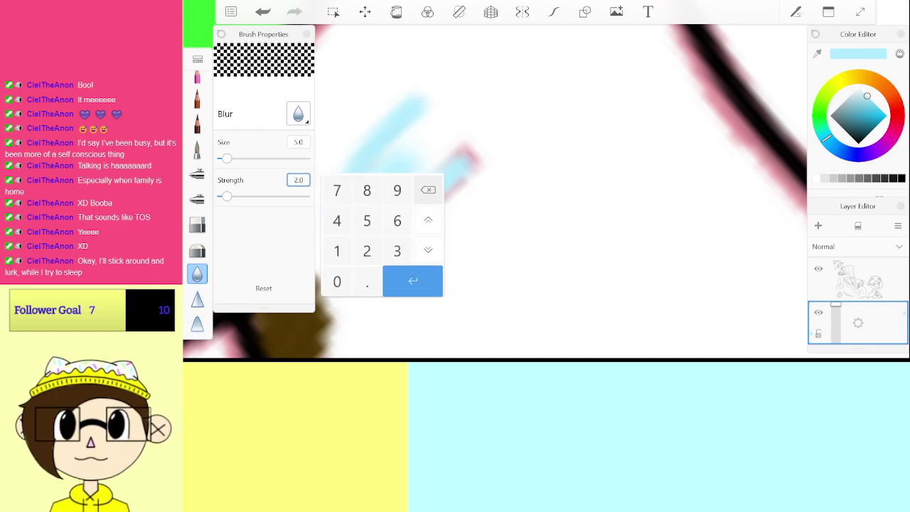
type("3")
key("Return")
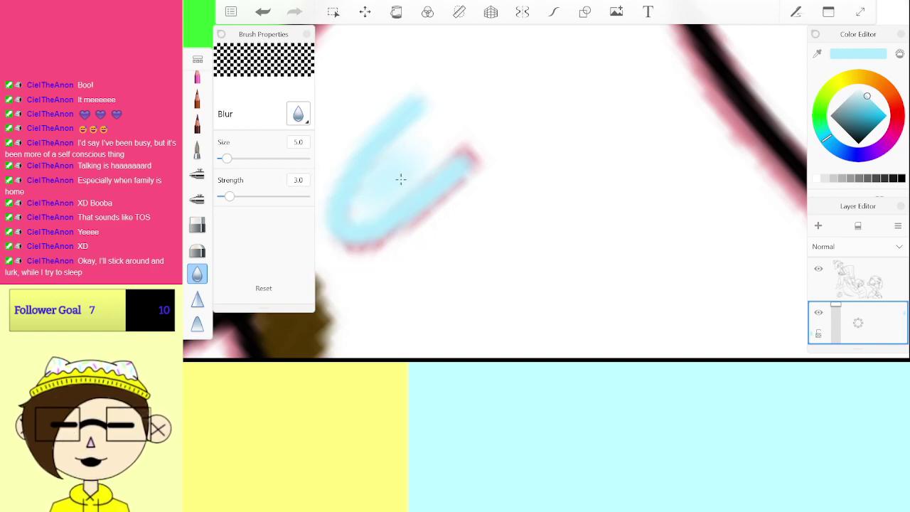
Step: Undo the blurred centre of the hair-side teardrop and repaint it fuller in light blue with the Paintbrush
scroll(401, 179, "down", 5)
scroll(412, 182, "up", 5)
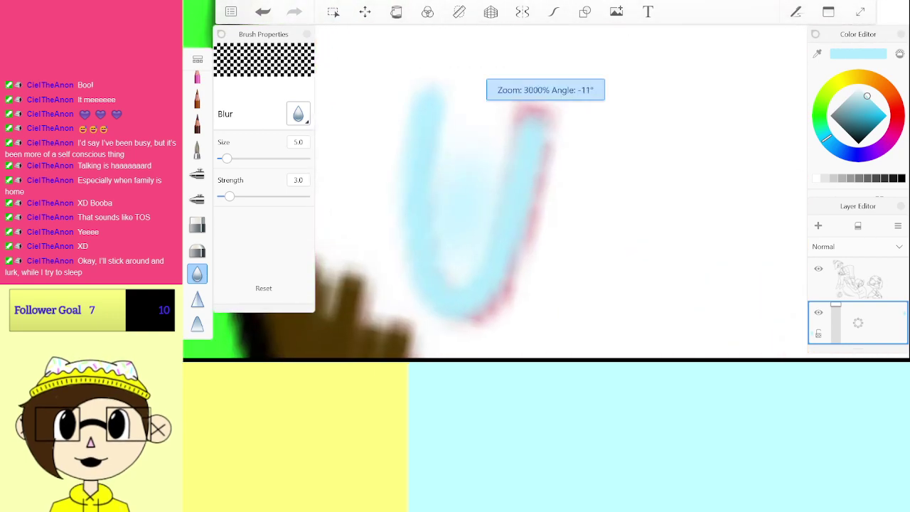
key("ctrl+z")
key("ctrl+z")
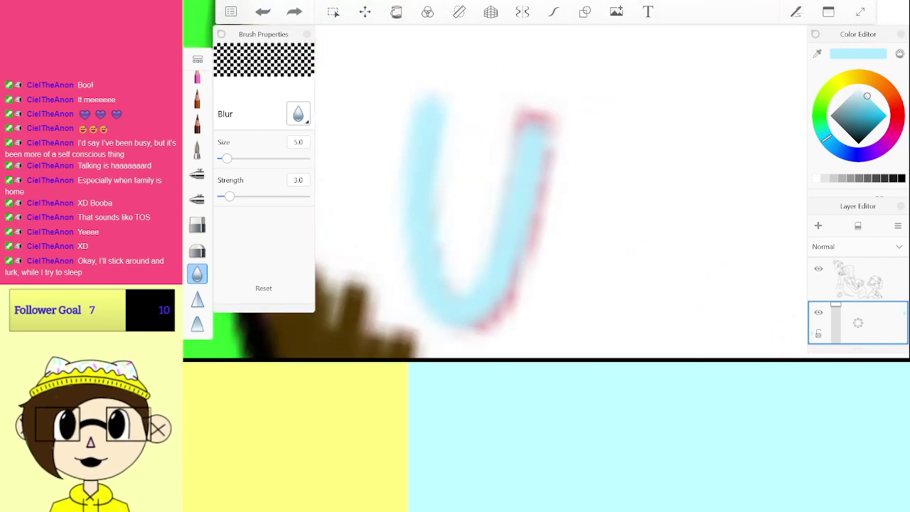
left_click(197, 150)
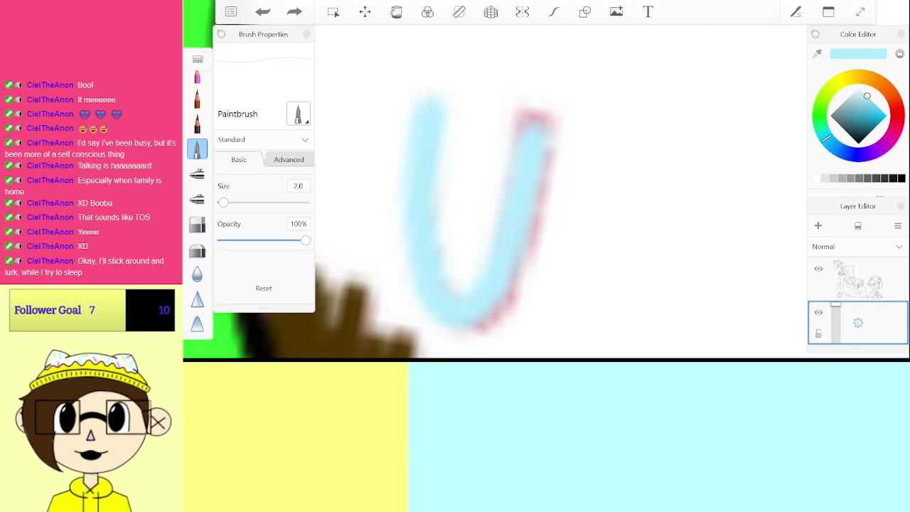
mouse_move(460, 276)
left_mouse_down()
mouse_move(469, 210)
mouse_move(455, 147)
left_mouse_up()
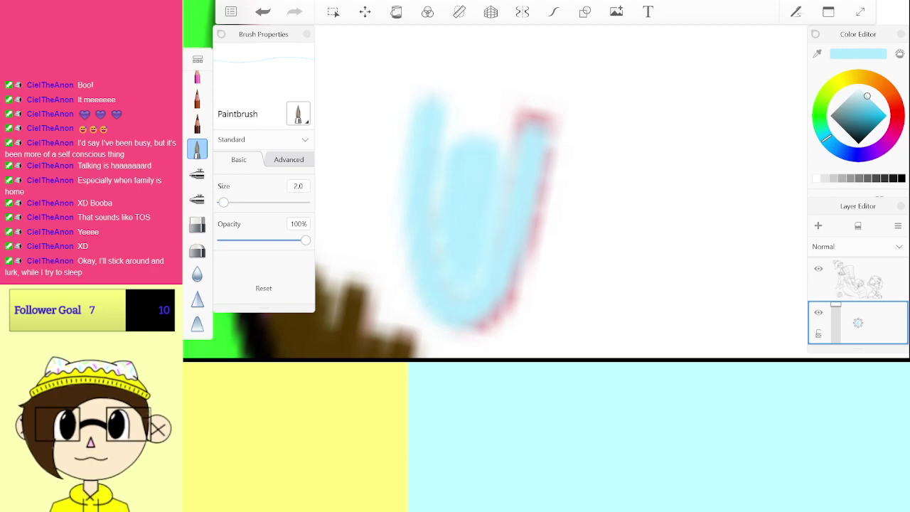
Step: Extend the light blue centre of the teardrop on the small character's other cheek
scroll(455, 206, "down", 10)
scroll(617, 64, "up", 8)
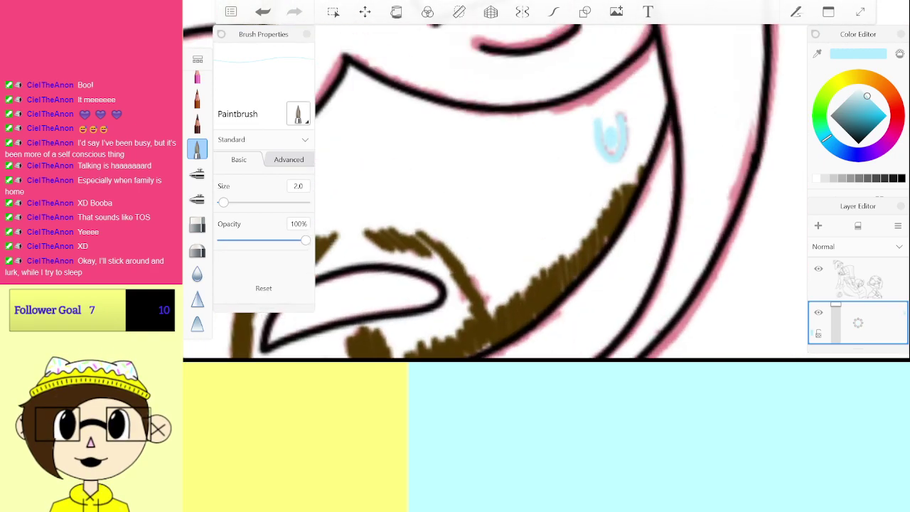
left_click_drag(577, 253, 585, 292)
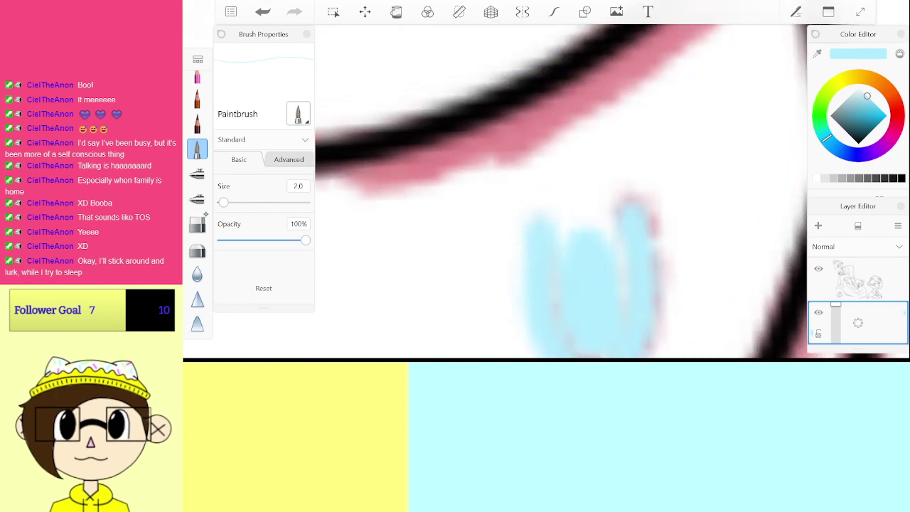
Step: Soften the light blue centres of the small character's teardrops with the size 5.0 Blur tool, raising its strength to 4.0
left_click(202, 274)
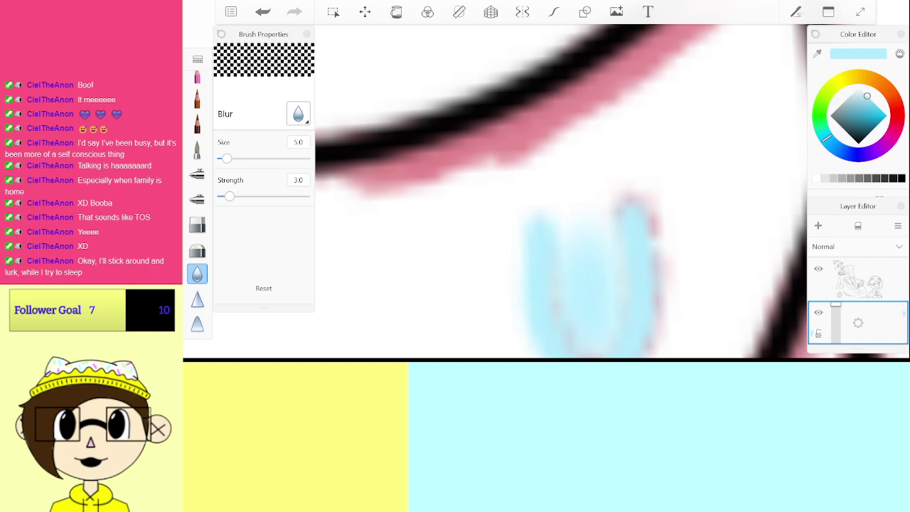
scroll(569, 199, "down", 5)
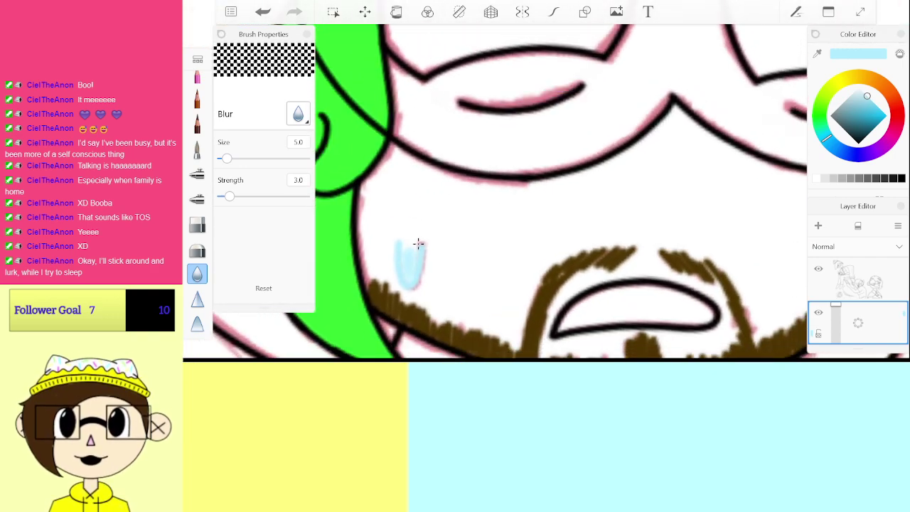
scroll(412, 263, "up", 5)
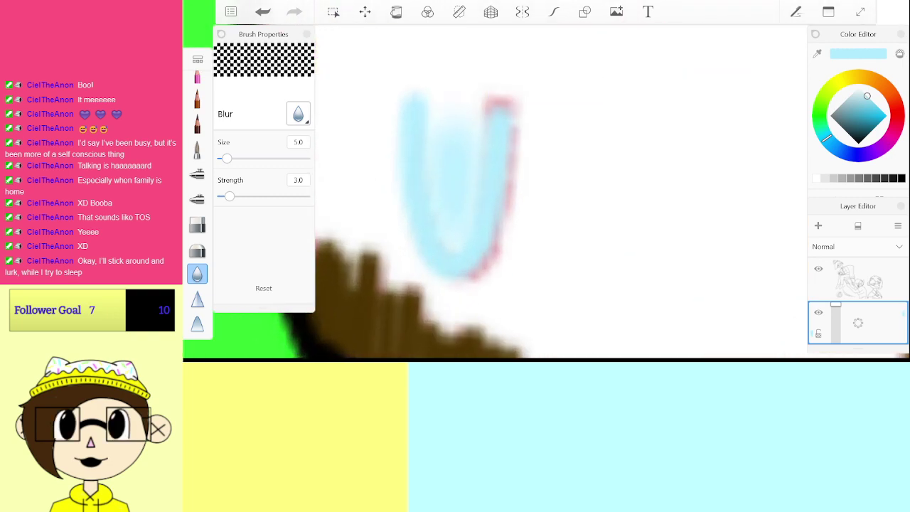
left_click(298, 180)
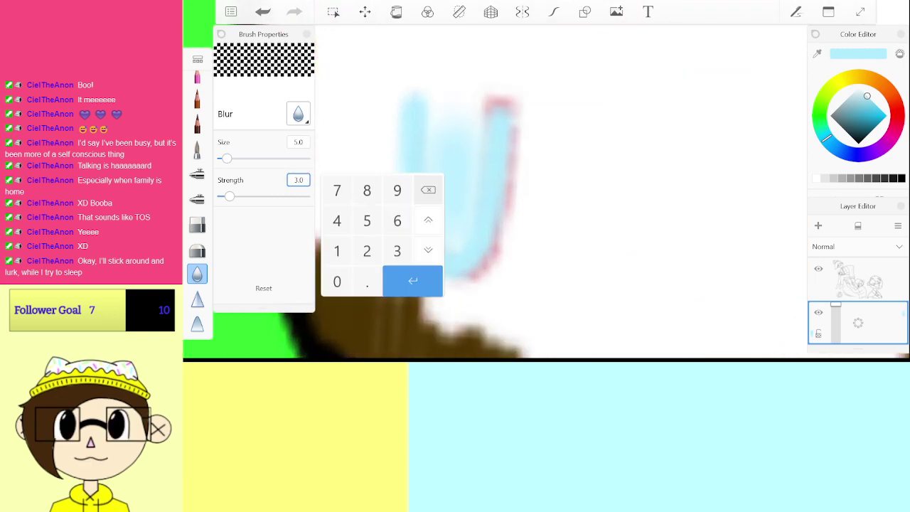
left_click(339, 220)
left_click(412, 280)
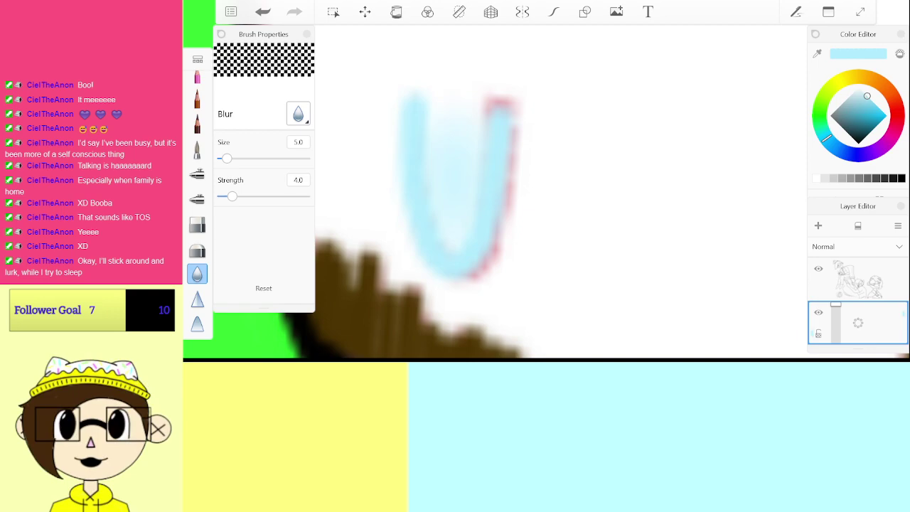
scroll(613, 136, "down", 5)
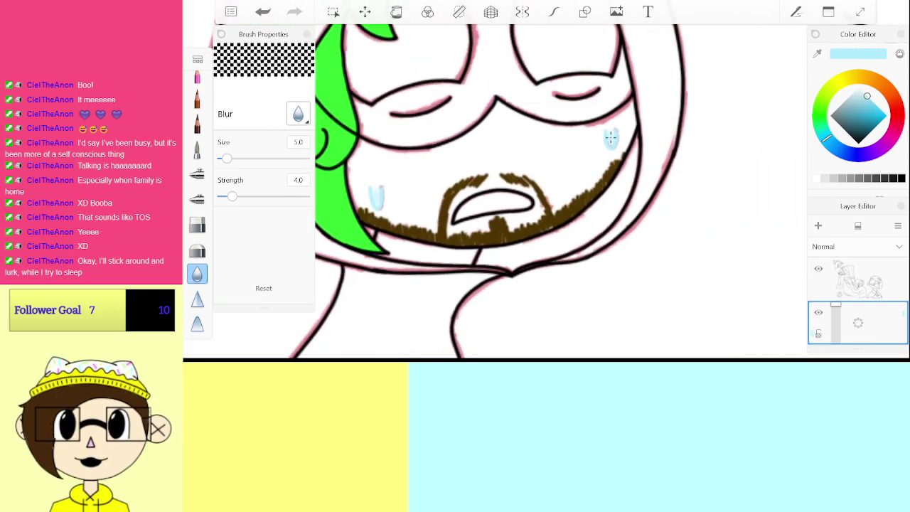
Step: Remove the blurred light blue centres from both of the small character's teardrops, leaving only their outlines
scroll(562, 192, "down", 5)
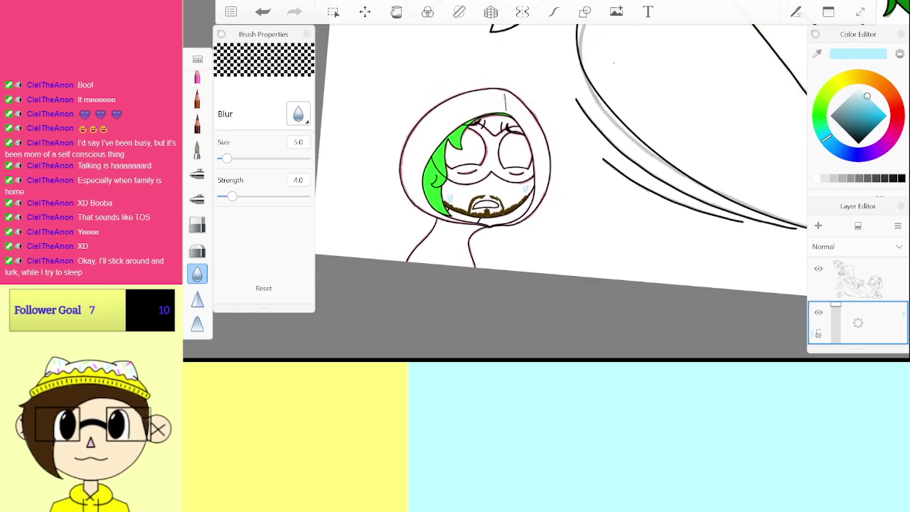
scroll(483, 164, "up", 5)
scroll(541, 192, "up", 5)
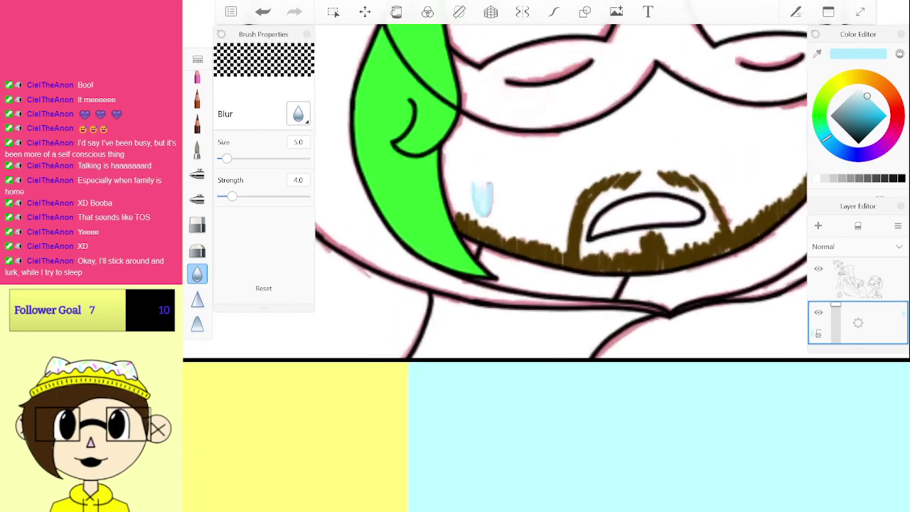
left_click_drag(836, 305, 882, 301)
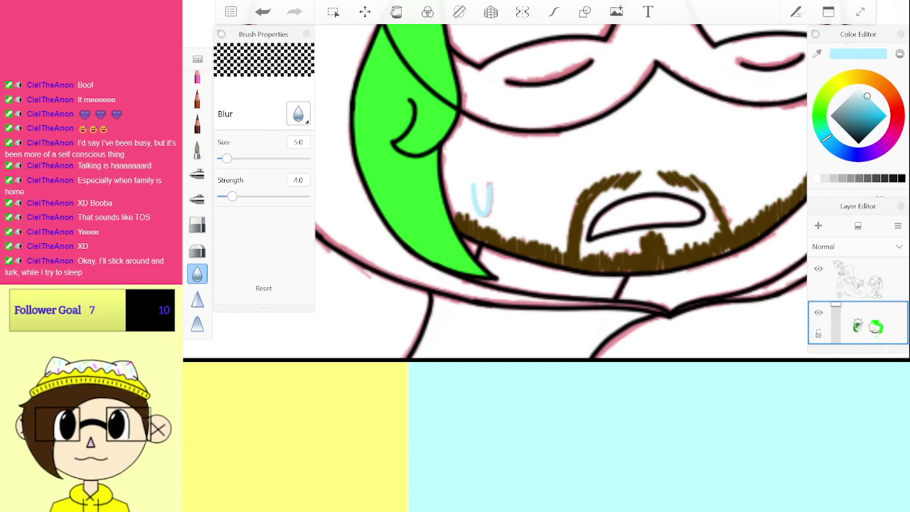
Step: Fill the inside of the small character's mouth with light pink using the Paintbrush at size 2.0
scroll(561, 192, "down", 8)
scroll(561, 191, "up", 6)
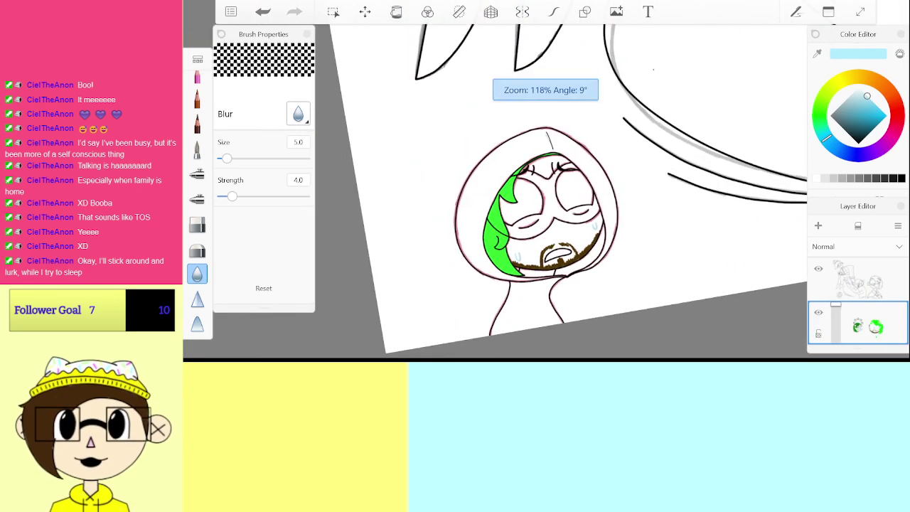
scroll(562, 238, "up", 8)
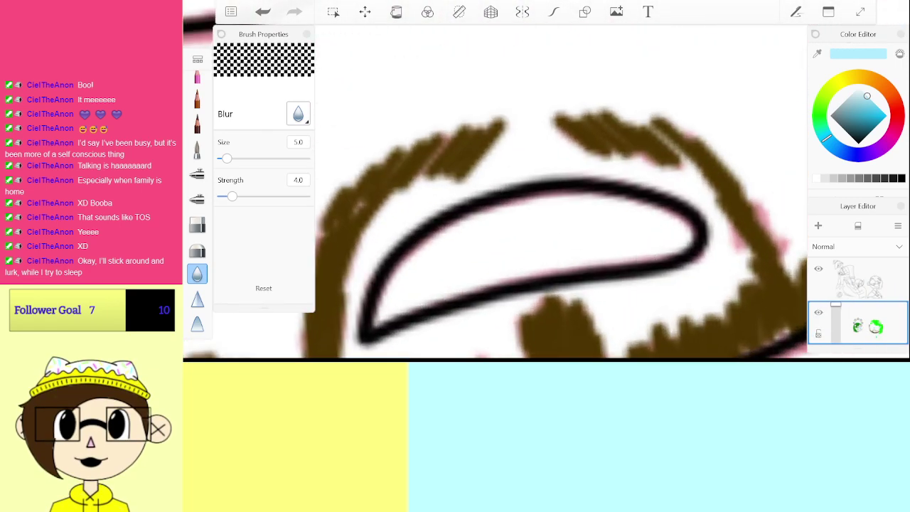
mouse_move(899, 119)
left_mouse_down()
mouse_move(906, 99)
mouse_move(897, 113)
left_mouse_up()
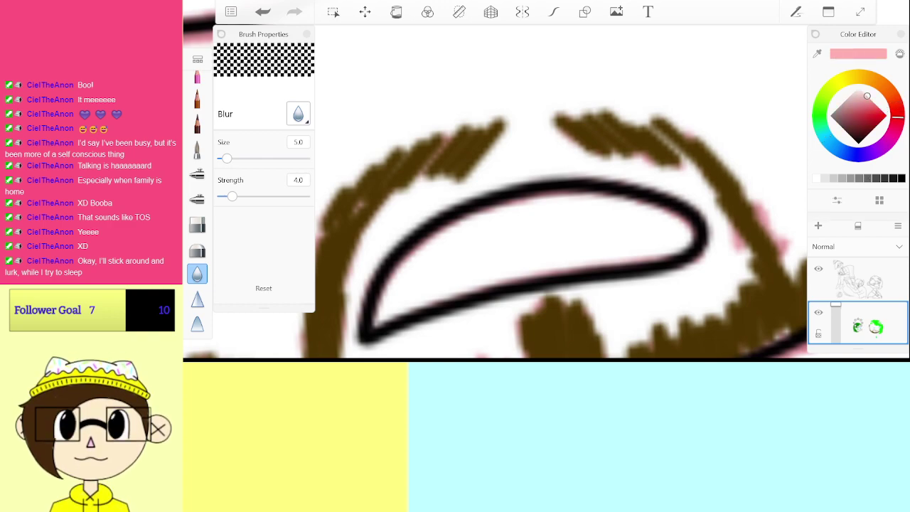
left_click(197, 149)
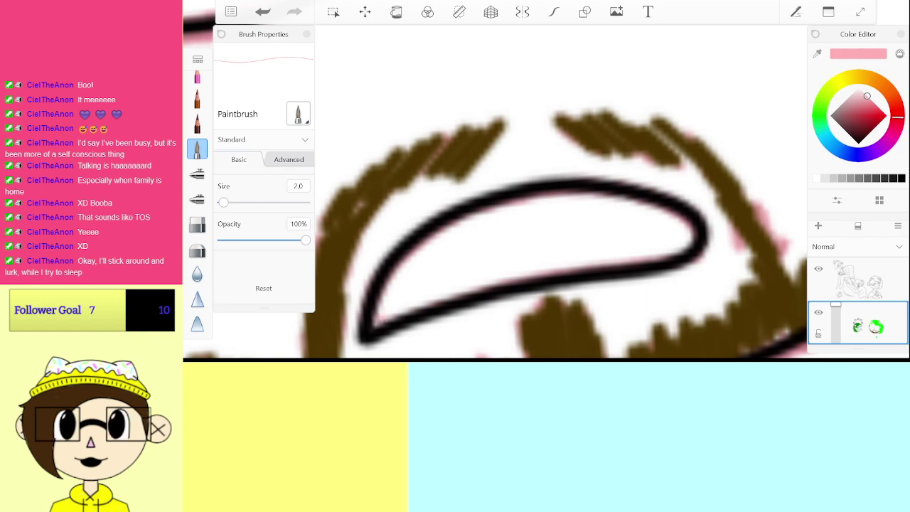
mouse_move(387, 313)
left_mouse_down()
mouse_move(475, 231)
mouse_move(493, 257)
mouse_move(560, 269)
mouse_move(624, 248)
mouse_move(577, 202)
left_mouse_up()
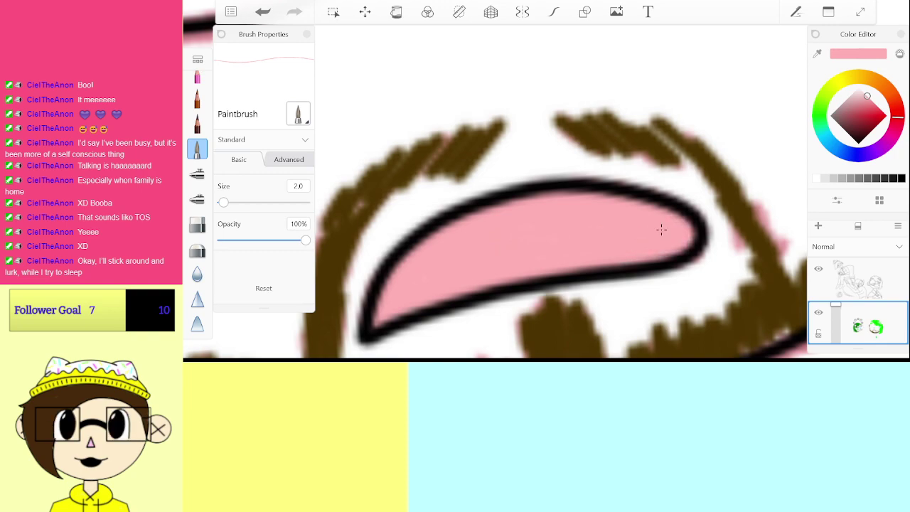
Step: Repaint the inside of the small character's mouth in dark red
scroll(556, 252, "down", 5)
scroll(553, 260, "up", 7)
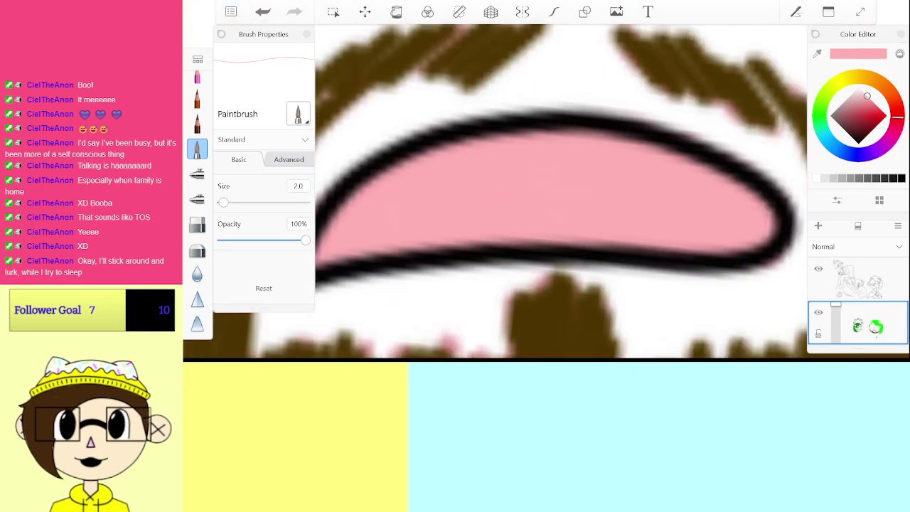
mouse_move(349, 220)
left_mouse_down()
mouse_move(385, 190)
mouse_move(367, 209)
mouse_move(352, 256)
mouse_move(456, 232)
mouse_move(692, 232)
mouse_move(704, 209)
mouse_move(753, 209)
mouse_move(456, 205)
mouse_move(401, 190)
mouse_move(488, 154)
mouse_move(569, 137)
mouse_move(635, 144)
mouse_move(683, 167)
left_mouse_up()
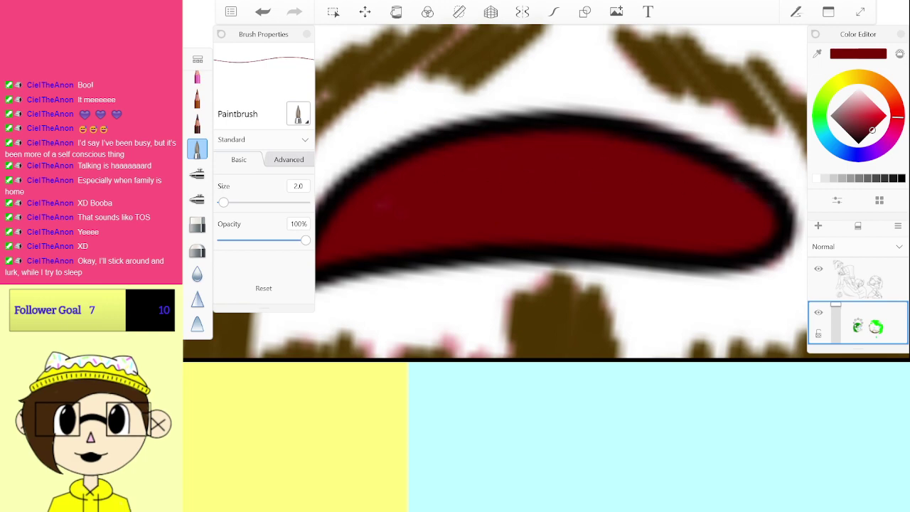
Step: Try covering the mouth's dark red interior with a deeper, near-black maroon
scroll(579, 208, "down", 6)
scroll(579, 210, "up", 4)
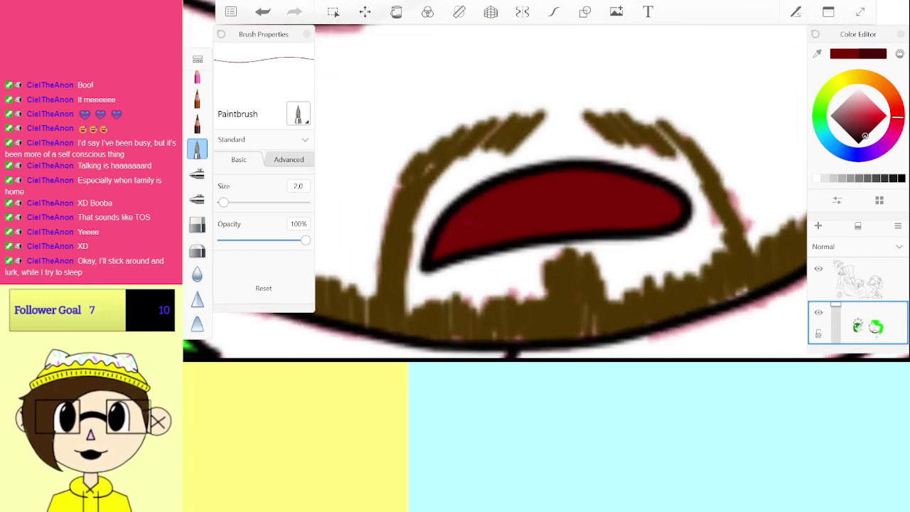
left_click(864, 139)
left_click_drag(865, 138, 879, 148)
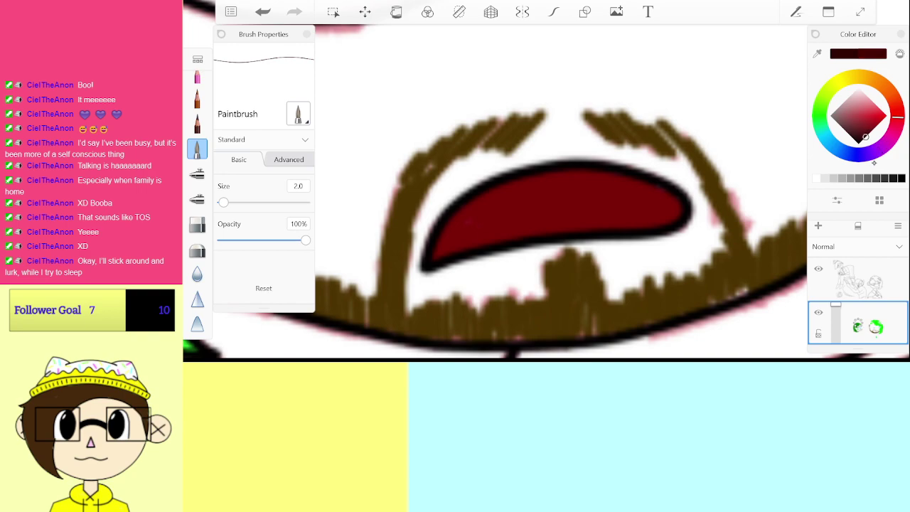
left_click_drag(466, 224, 439, 253)
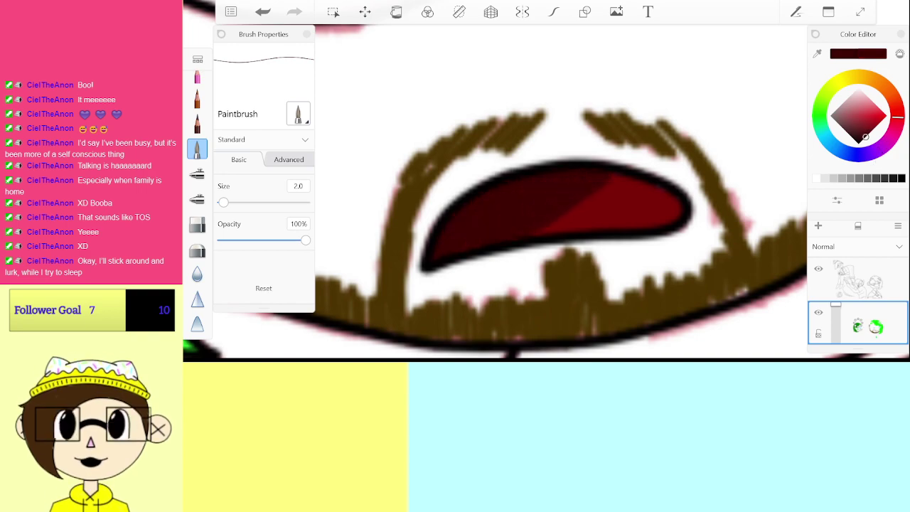
left_click_drag(625, 213, 669, 215)
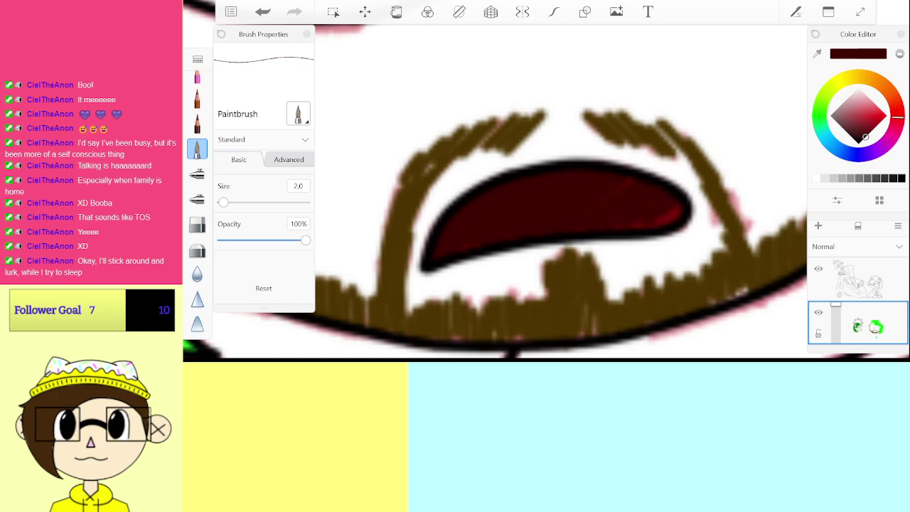
key("ctrl+z")
mouse_move(459, 238)
left_mouse_down()
mouse_move(459, 212)
mouse_move(487, 199)
left_mouse_up()
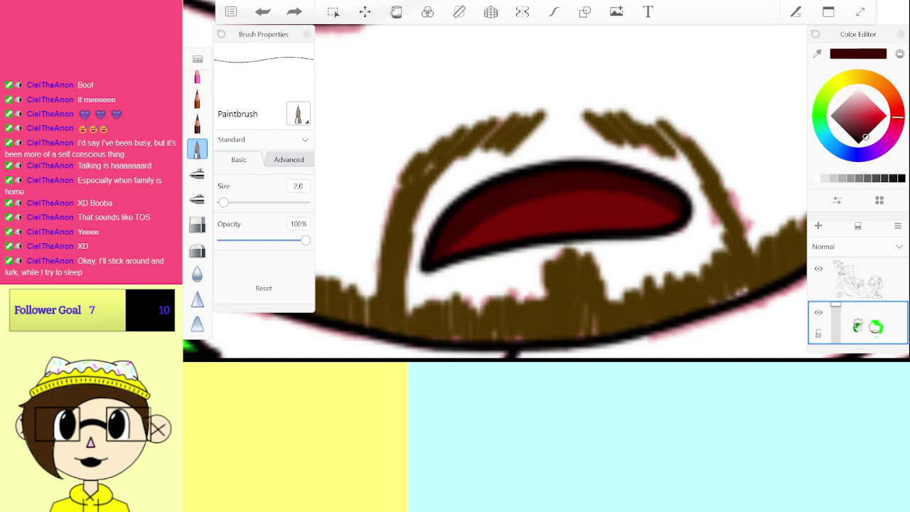
left_click_drag(467, 241, 596, 194)
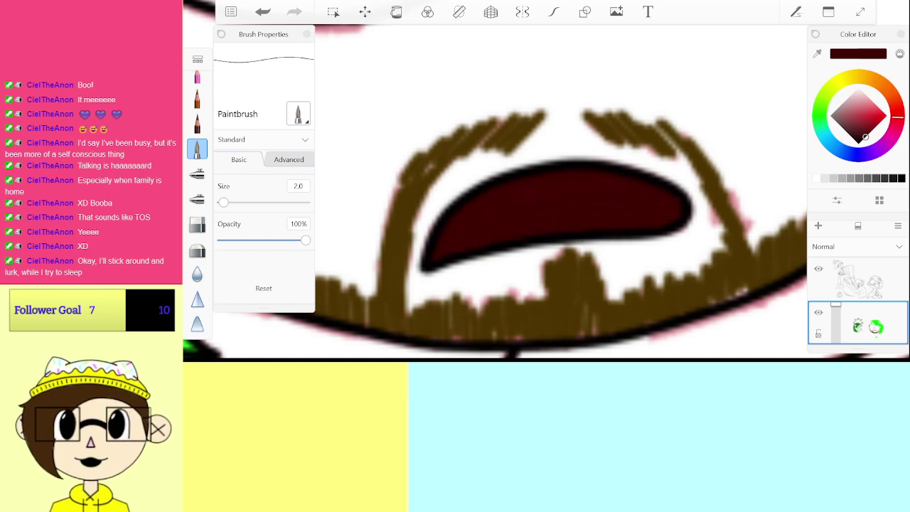
Step: Undo the near-black maroon fill inside the small character's mouth
scroll(516, 240, "down", 10)
scroll(516, 270, "up", 10)
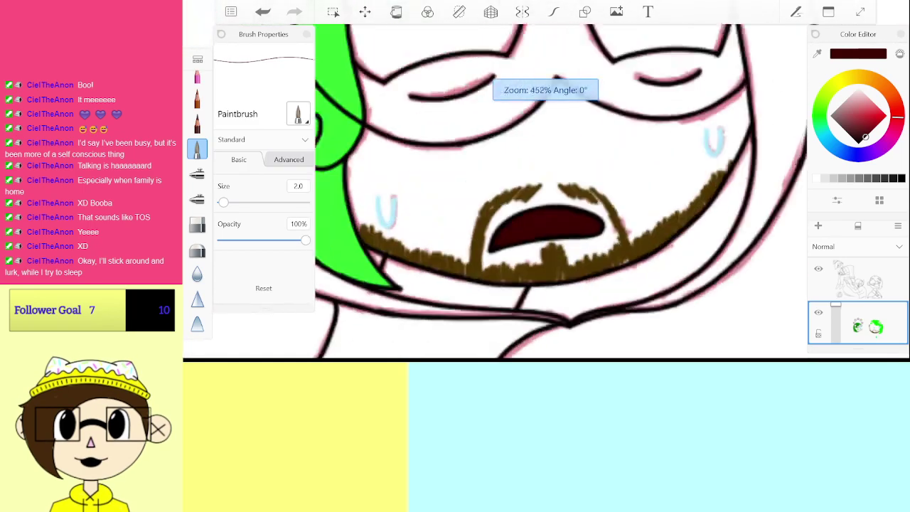
scroll(562, 192, "up", 2)
key("ctrl+z")
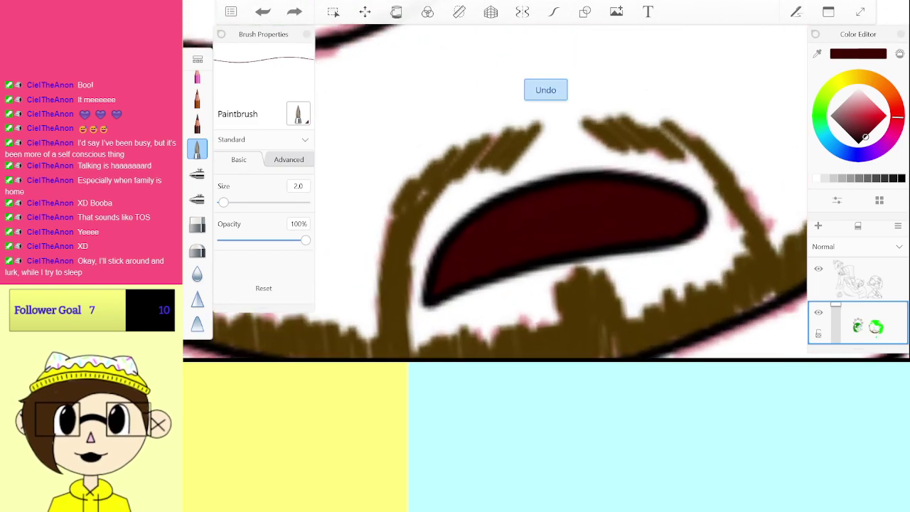
key("ctrl+z")
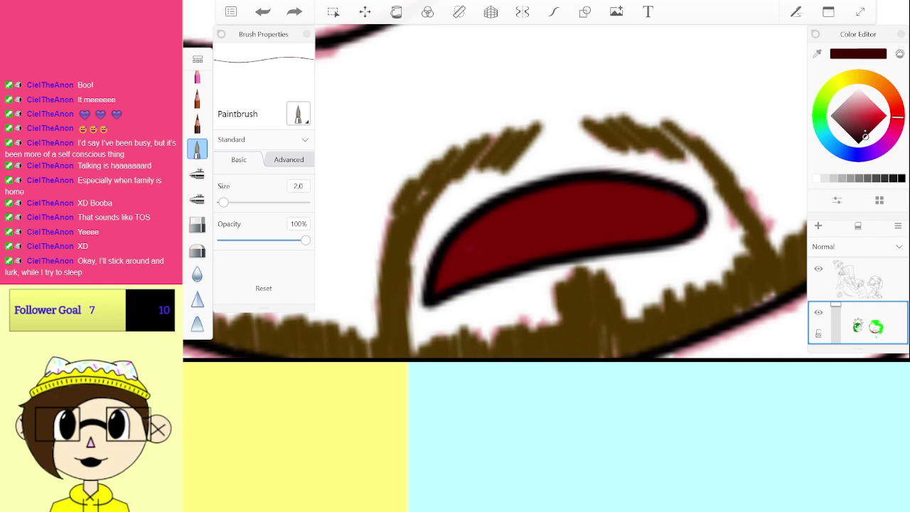
Step: Try painting a tongue in brighter reds across the lower part of the mouth, then undo the strokes
left_click(875, 129)
left_click_drag(470, 249, 555, 231)
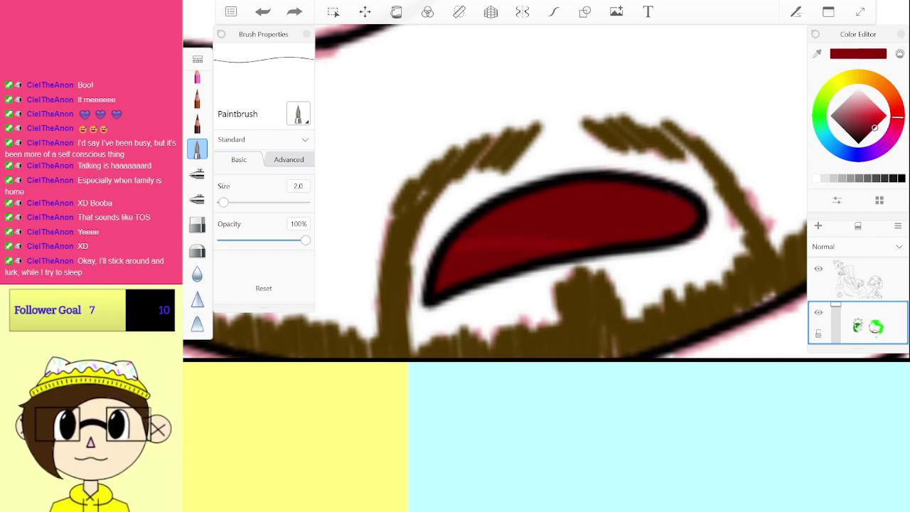
key("ctrl+z")
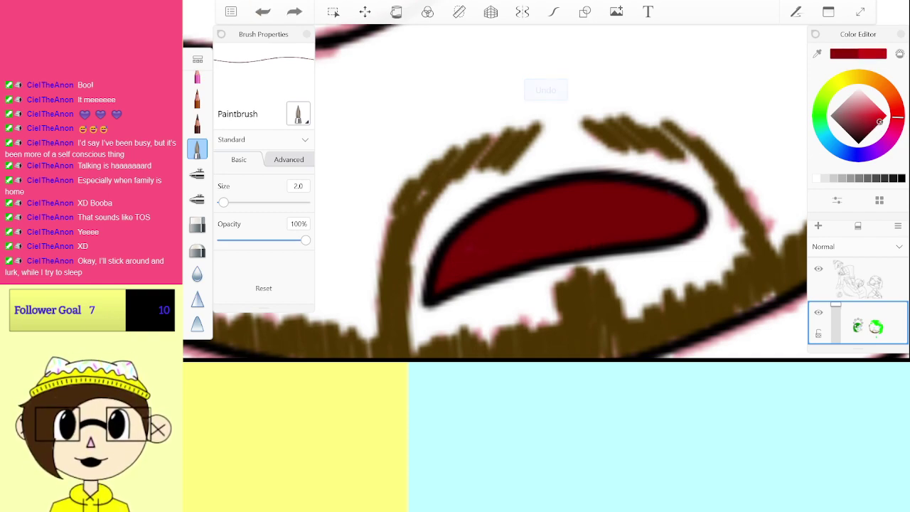
mouse_move(464, 242)
left_mouse_down()
mouse_move(500, 234)
mouse_move(612, 234)
left_mouse_up()
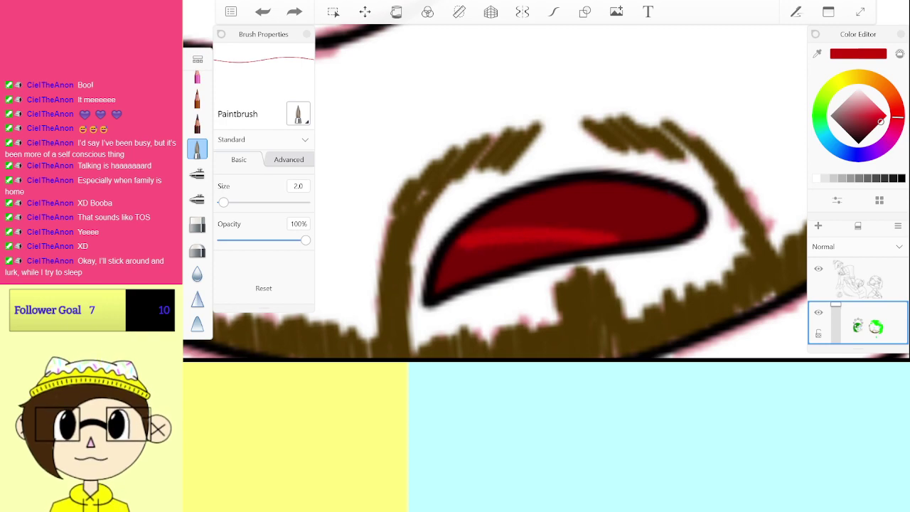
left_click_drag(704, 213, 673, 117)
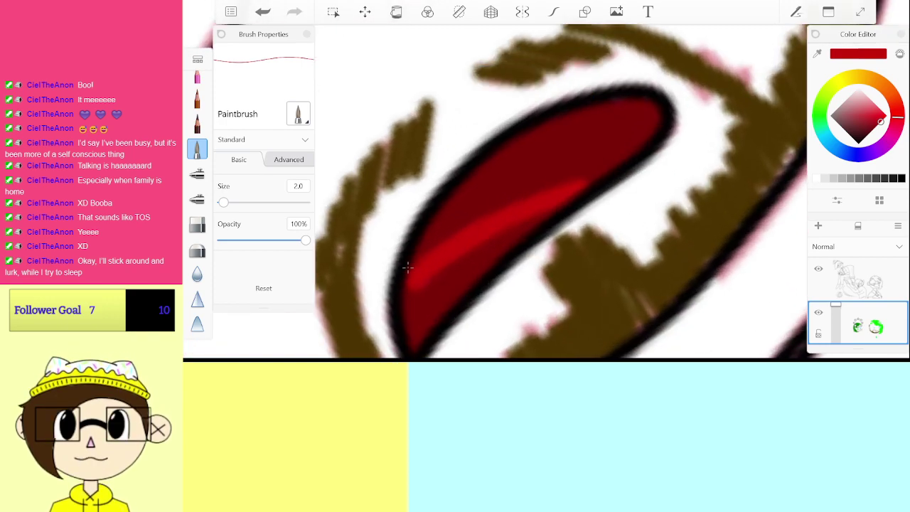
mouse_move(408, 268)
left_mouse_down()
mouse_move(496, 205)
mouse_move(596, 178)
left_mouse_up()
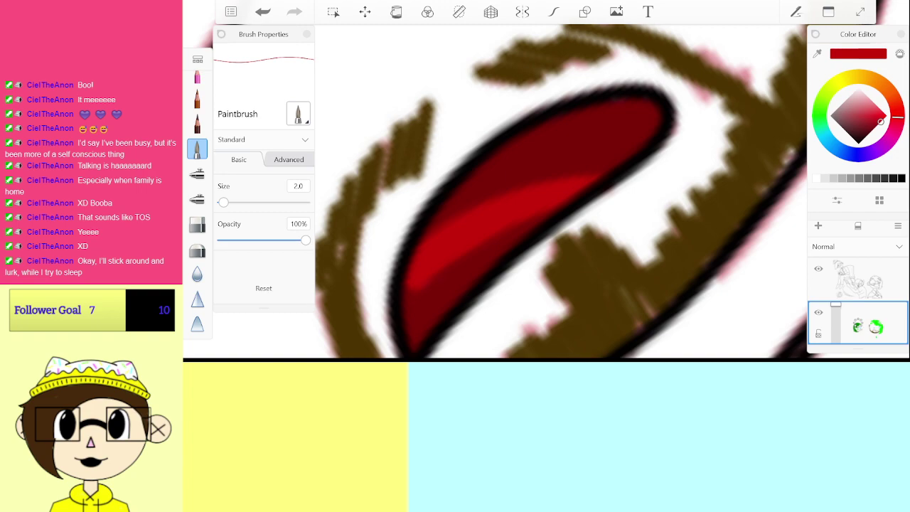
key("ctrl+z")
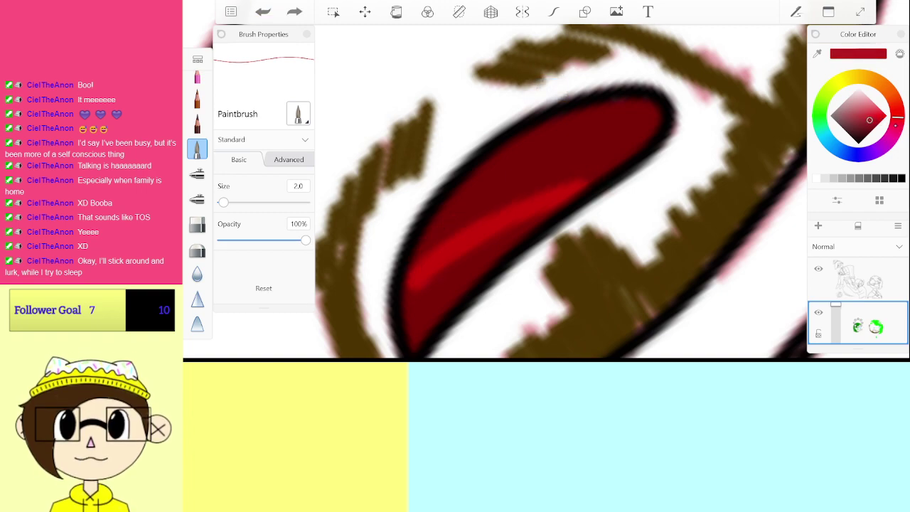
key("ctrl+z")
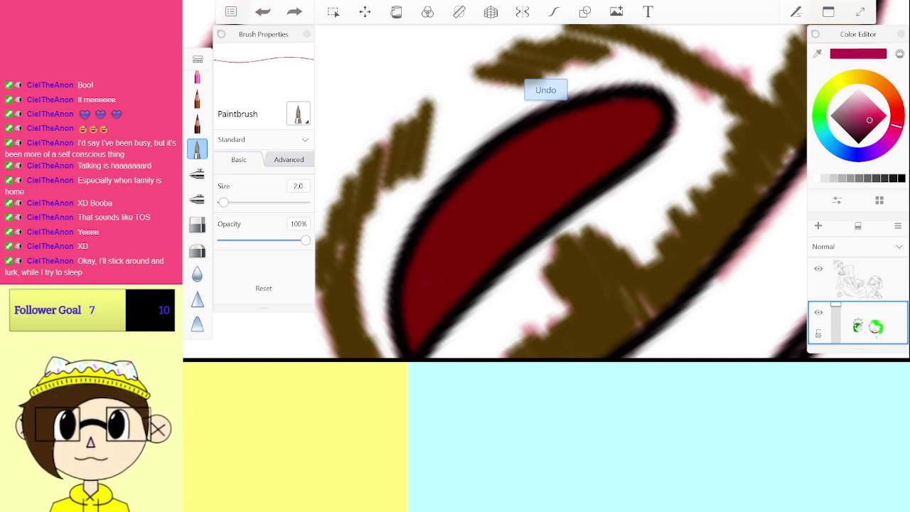
Step: Paint a pinkish-magenta tongue across the lower part of the small character's dark red mouth
mouse_move(409, 279)
left_mouse_down()
mouse_move(514, 210)
mouse_move(583, 189)
left_mouse_up()
left_click_drag(418, 278, 478, 241)
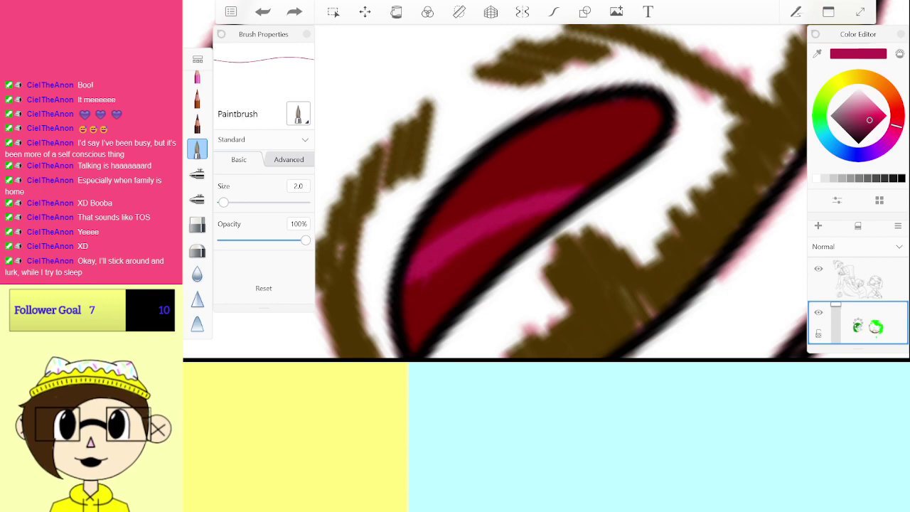
left_click_drag(533, 228, 427, 321)
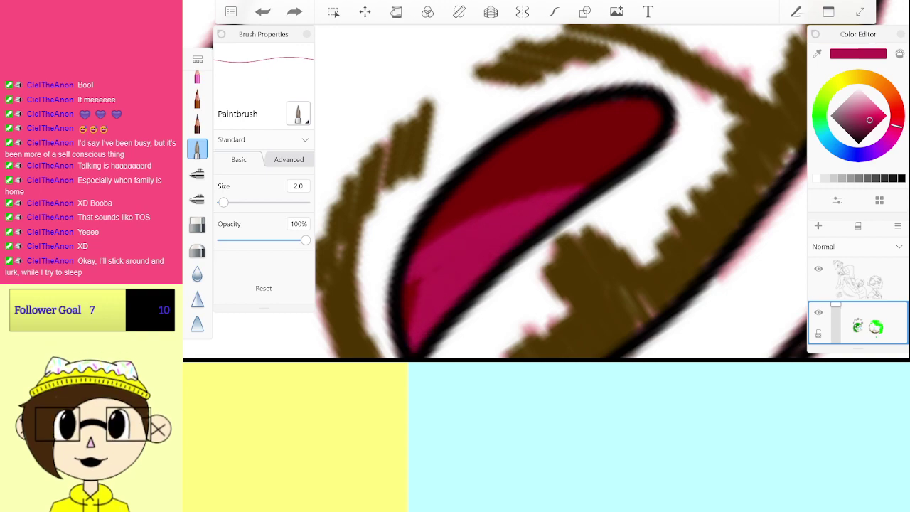
scroll(539, 213, "down", 10)
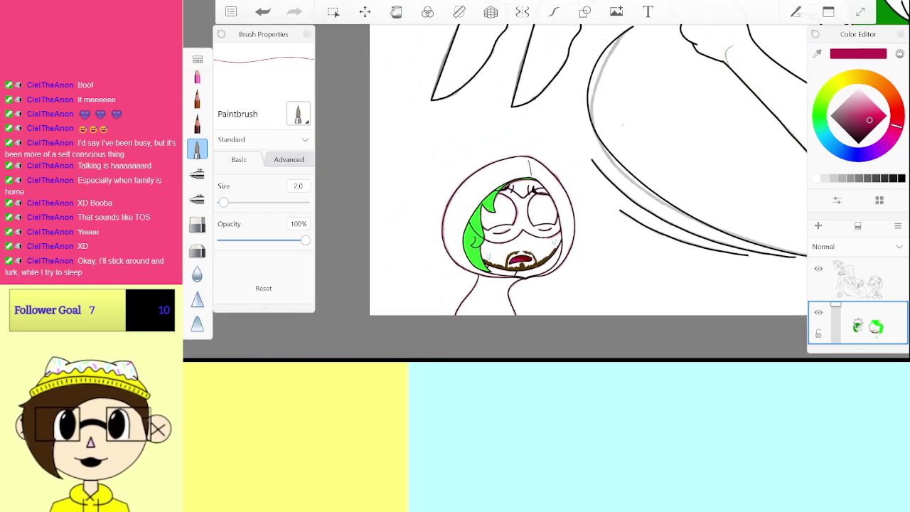
Step: Change the canvas background colour from the layer stack to a pale green
left_click(820, 178)
scroll(861, 325, "down", 10)
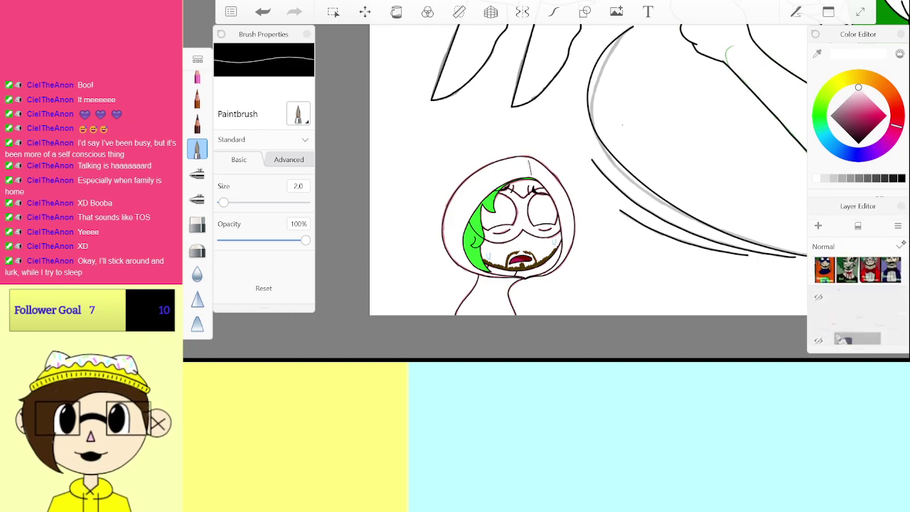
left_click(844, 323)
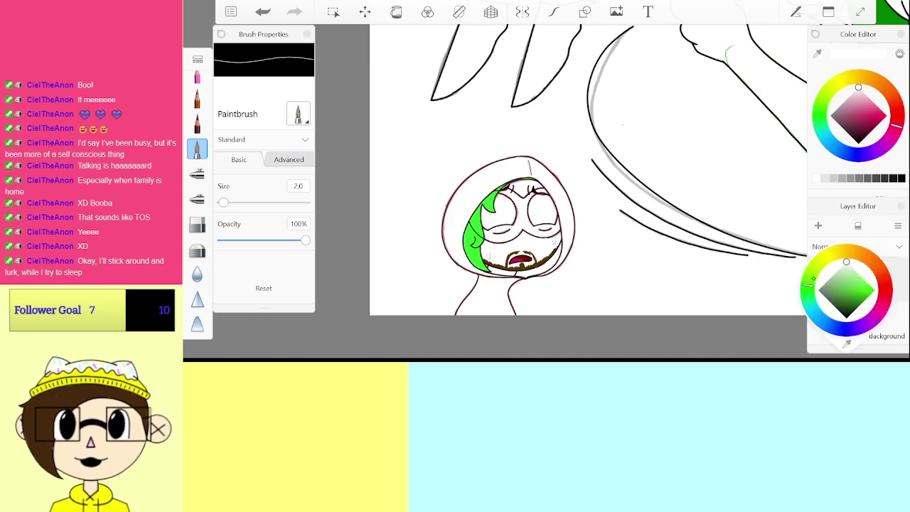
left_click_drag(809, 283, 807, 287)
left_click(852, 268)
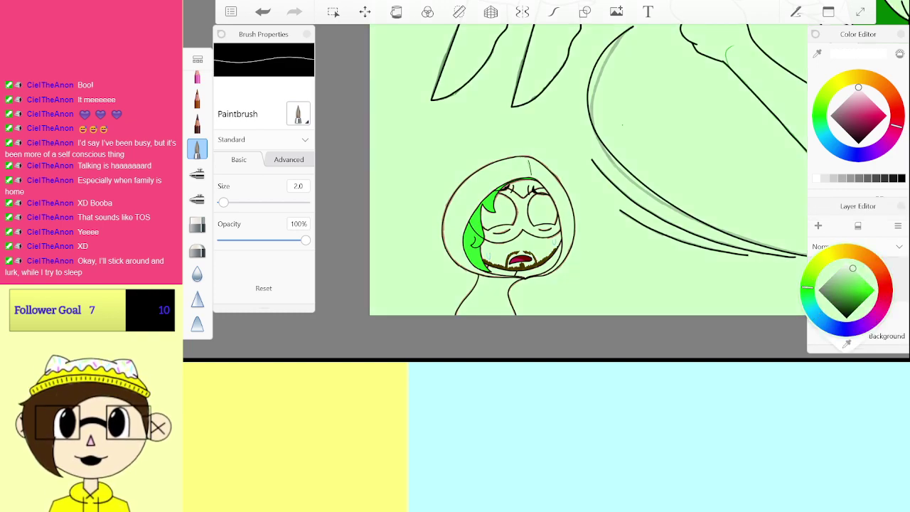
left_click(722, 340)
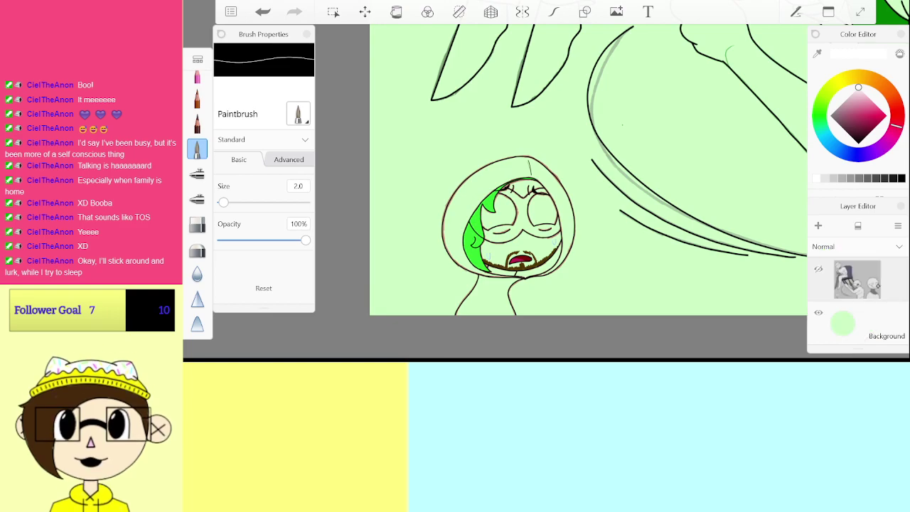
scroll(554, 213, "down", 5)
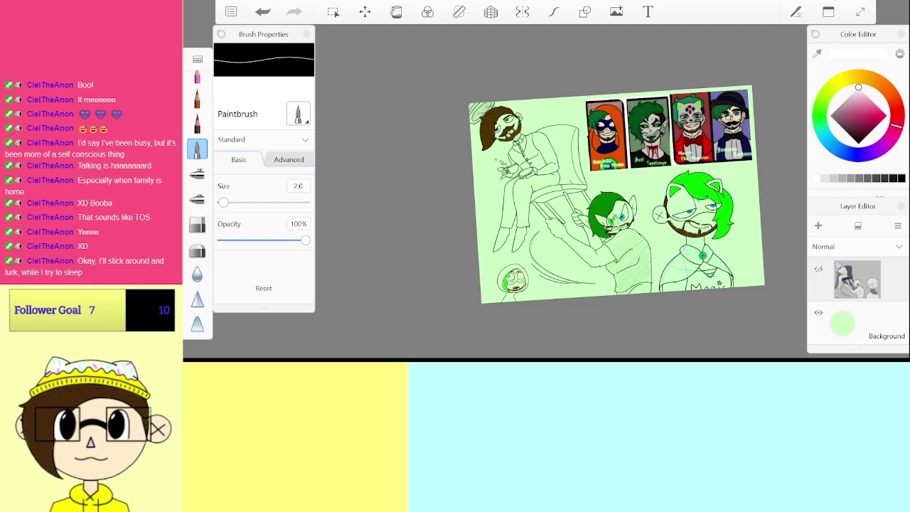
Step: Set the paintbrush to white at size 3 and add an empty layer directly beneath the colour layer
left_click(306, 188)
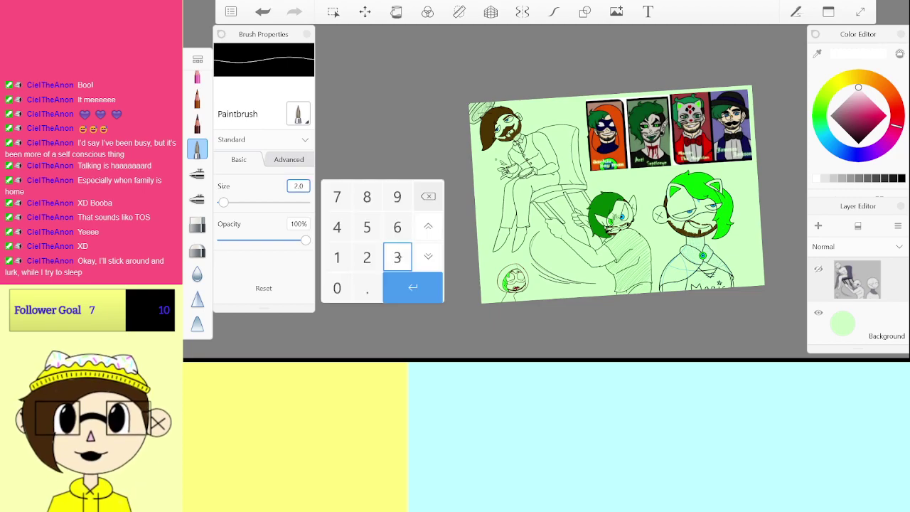
type("3")
key("Return")
left_click(815, 179)
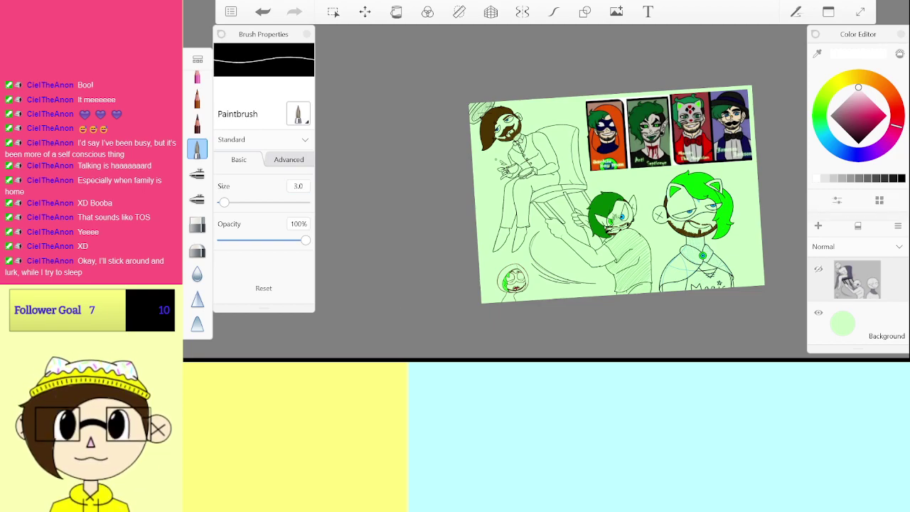
scroll(857, 302, "up", 5)
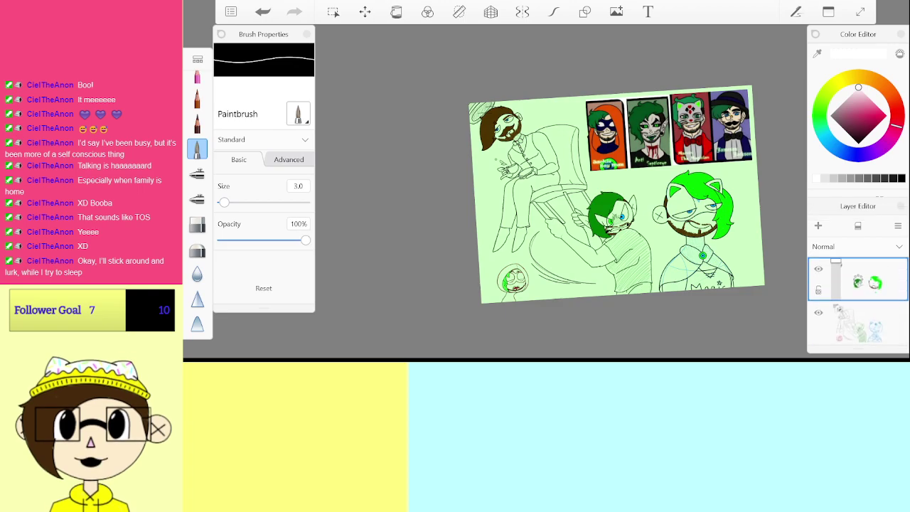
left_click(857, 323)
left_click(818, 225)
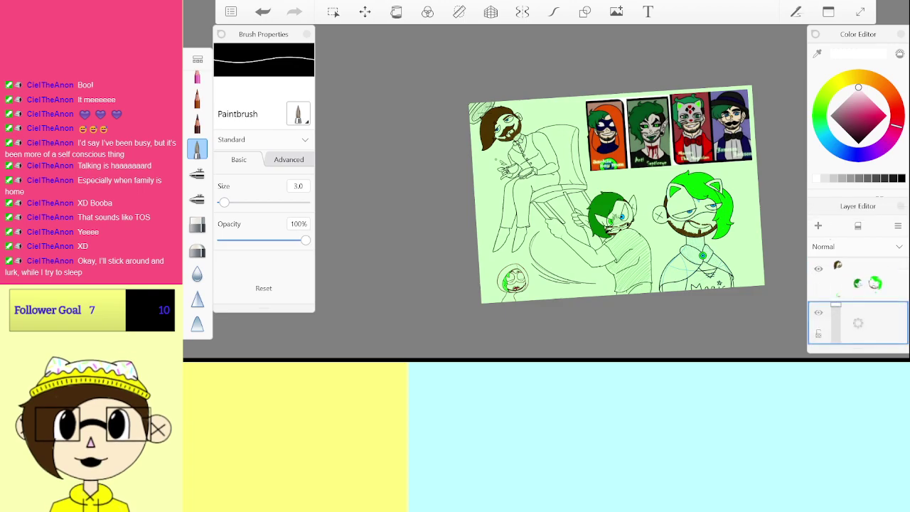
Step: Try painting the white of the cat-eared character's half-closed eye, then undo the strokes
scroll(693, 215, "up", 10)
scroll(619, 178, "up", 3)
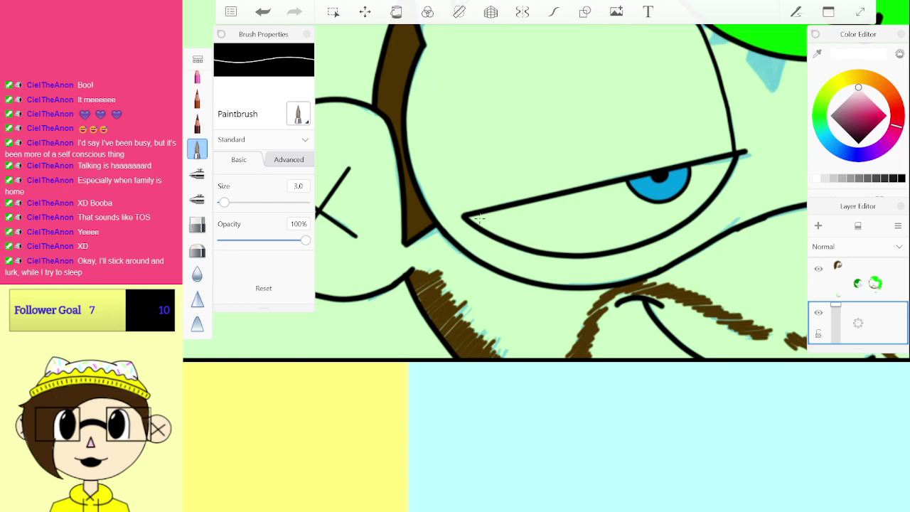
left_click_drag(480, 218, 498, 214)
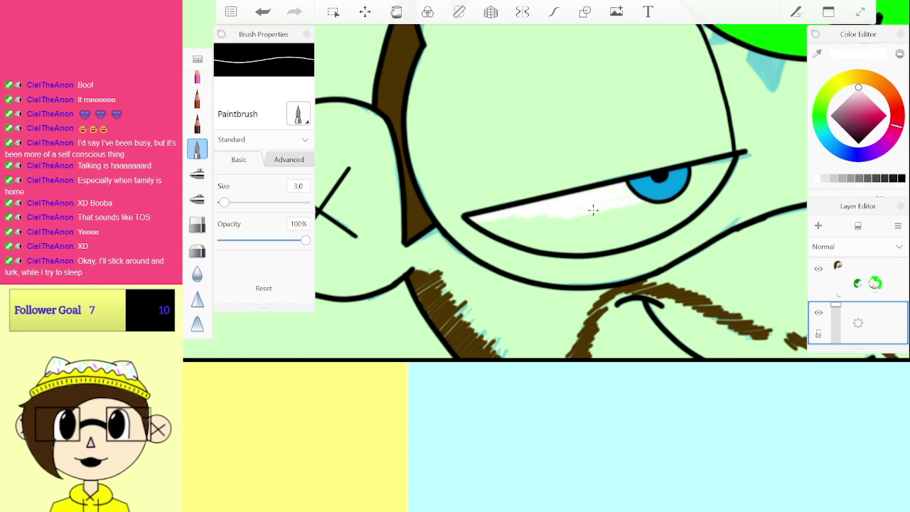
key("ctrl+z")
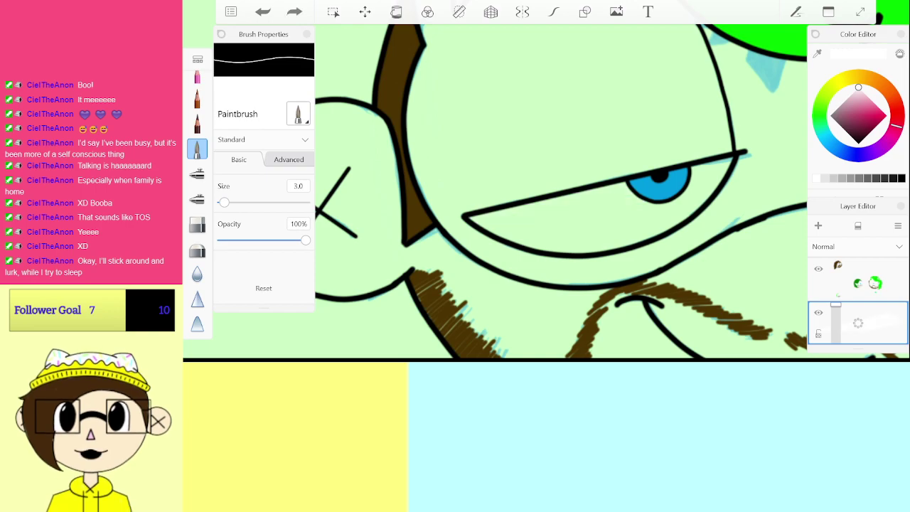
Step: Try a white loop around the dark-green-haired character's slit-pupil eye, then undo it
scroll(523, 243, "down", 10)
scroll(523, 214, "down", 5)
scroll(455, 221, "up", 15)
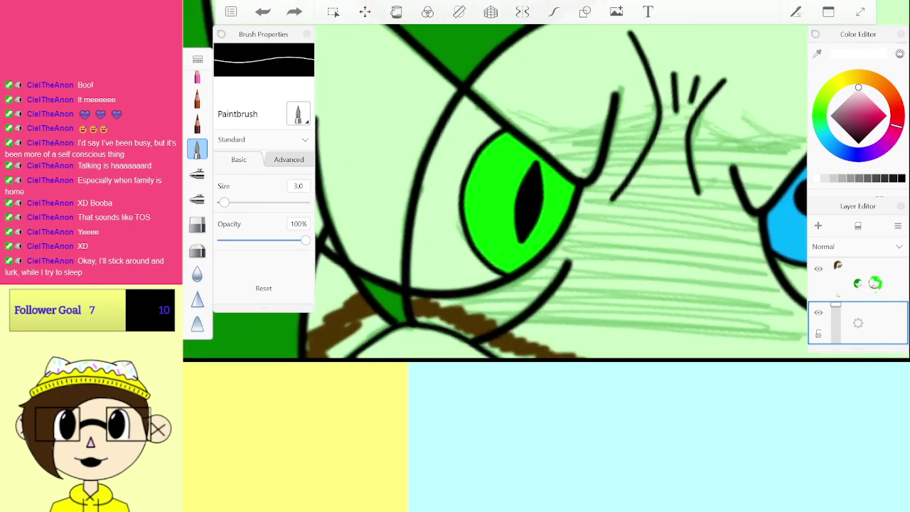
mouse_move(547, 113)
left_mouse_down()
mouse_move(409, 253)
mouse_move(524, 320)
left_mouse_up()
key("ctrl+z")
key("ctrl+z")
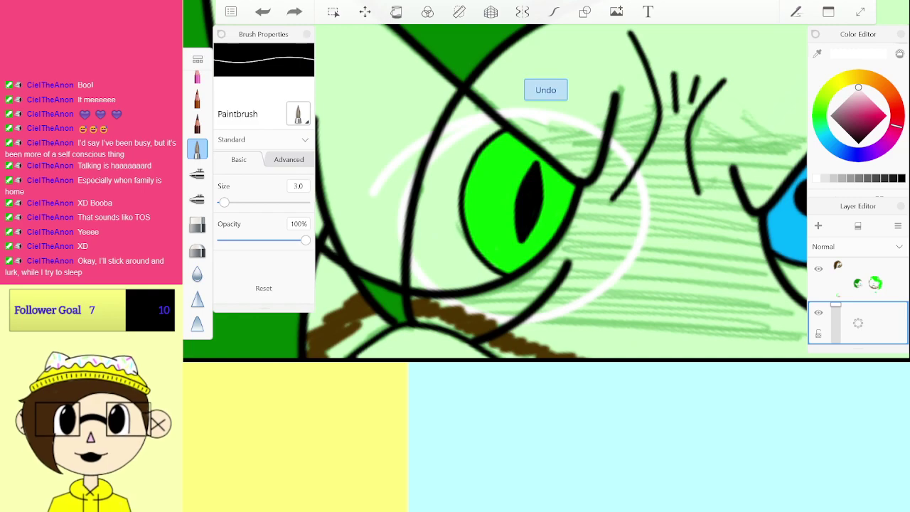
Step: Sample the slit-pupil eye's bright green, then erase its iris fill on the colour layer with the Hard Eraser at size 5
left_click(872, 280)
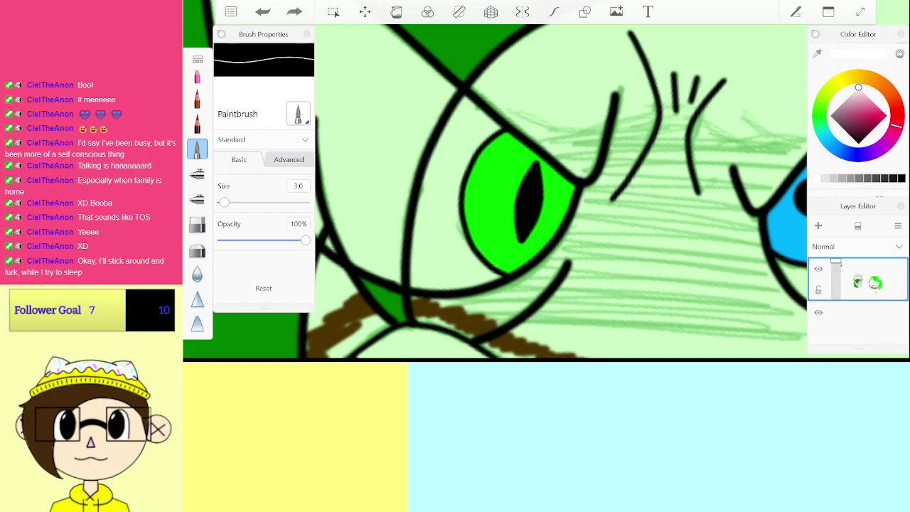
left_click_drag(545, 177, 498, 180)
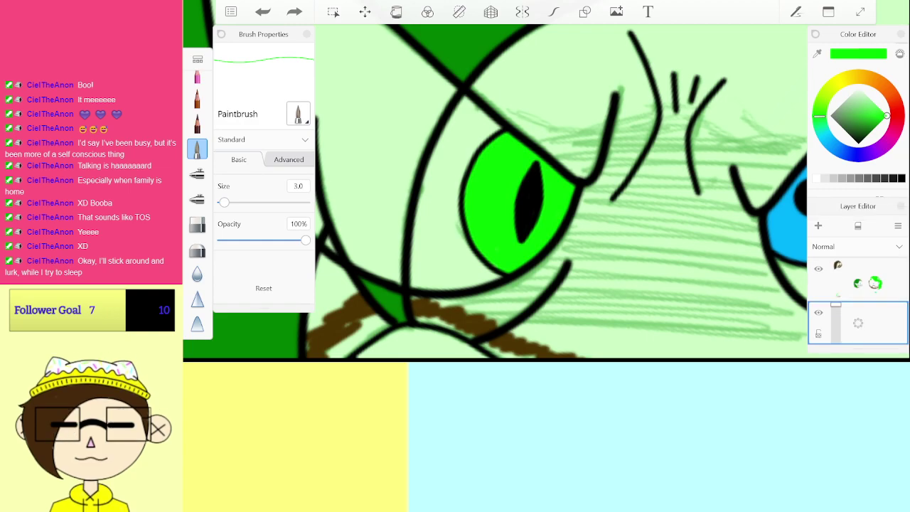
key("e")
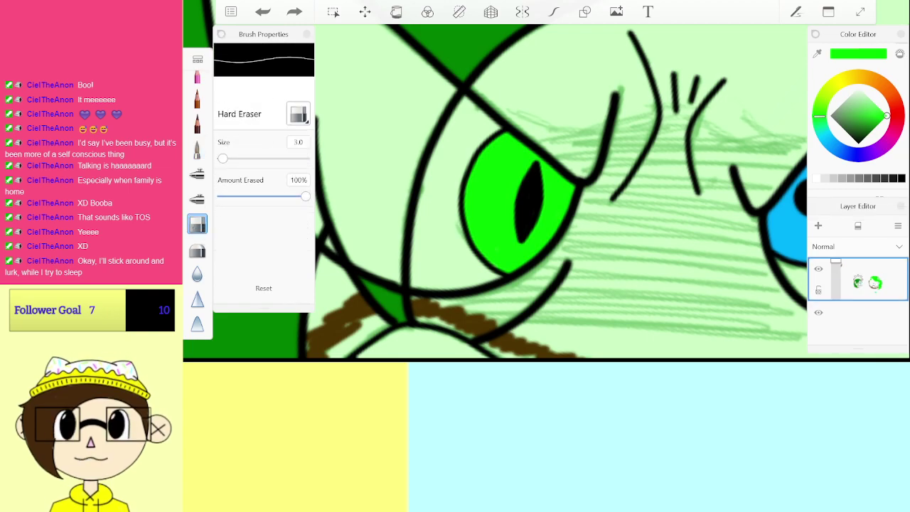
left_click(298, 142)
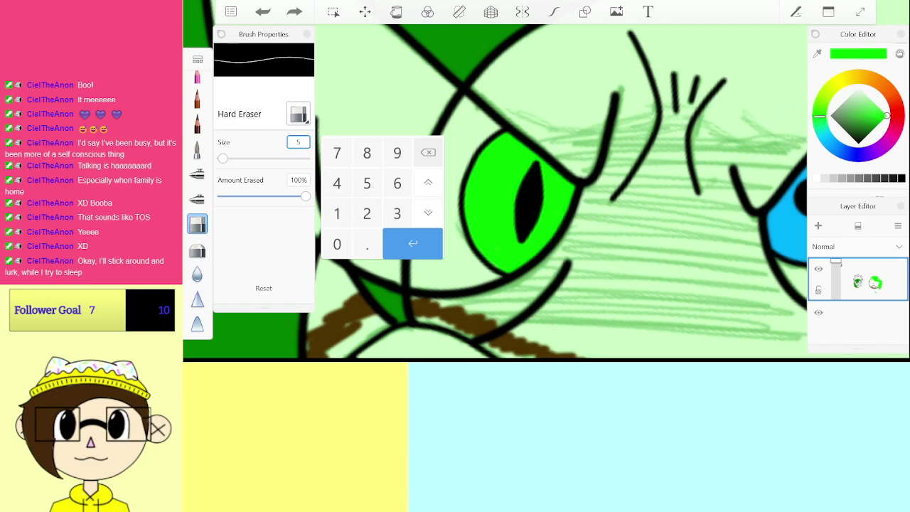
left_click(413, 244)
mouse_move(502, 137)
left_mouse_down()
mouse_move(469, 203)
mouse_move(532, 158)
mouse_move(479, 238)
mouse_move(562, 191)
mouse_move(522, 260)
left_mouse_up()
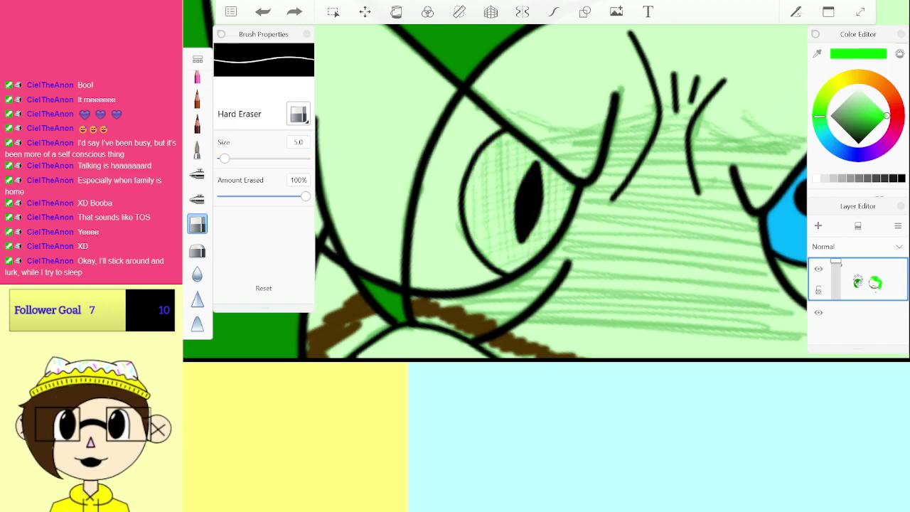
Step: Paint bright green with the size 3 paintbrush along the outer edges and pointed corner of the slit-pupil eye's white area
left_click(197, 150)
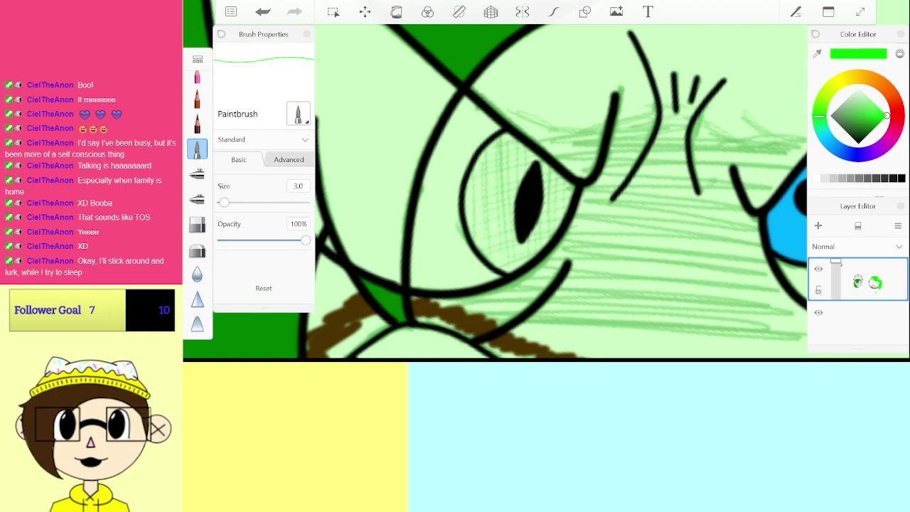
left_click_drag(683, 128, 419, 270)
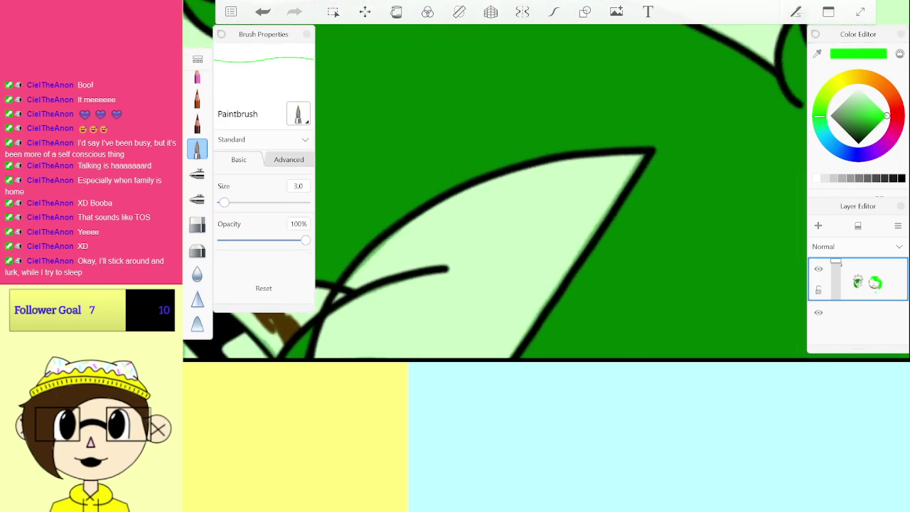
mouse_move(336, 312)
left_mouse_down()
mouse_move(391, 243)
mouse_move(450, 204)
mouse_move(547, 169)
left_mouse_up()
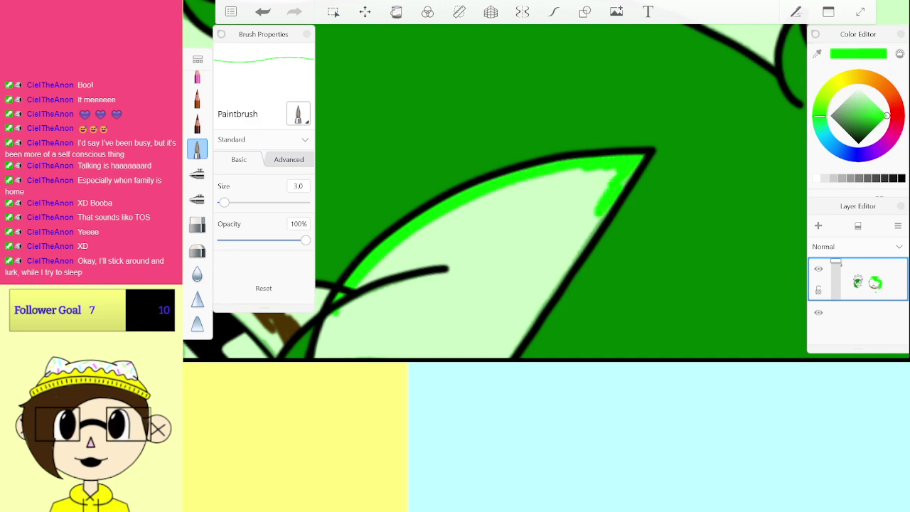
left_click_drag(550, 210, 593, 173)
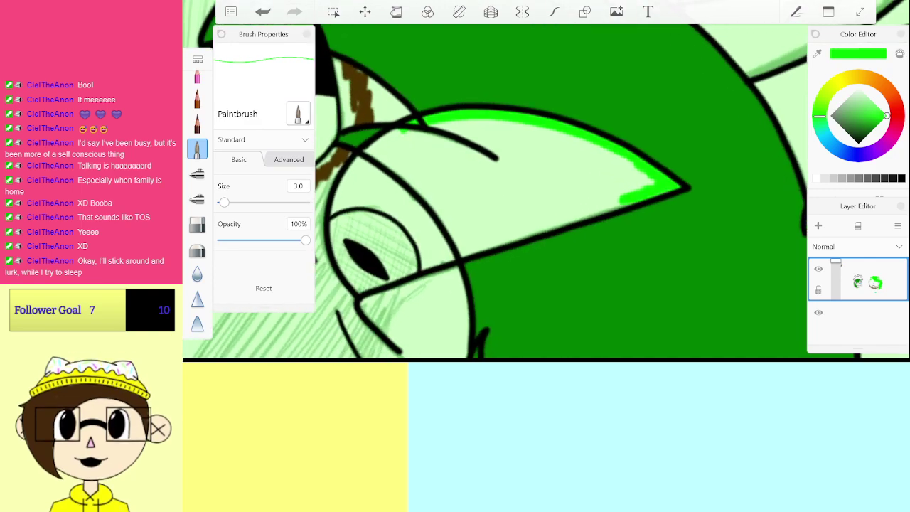
left_click_drag(425, 268, 443, 262)
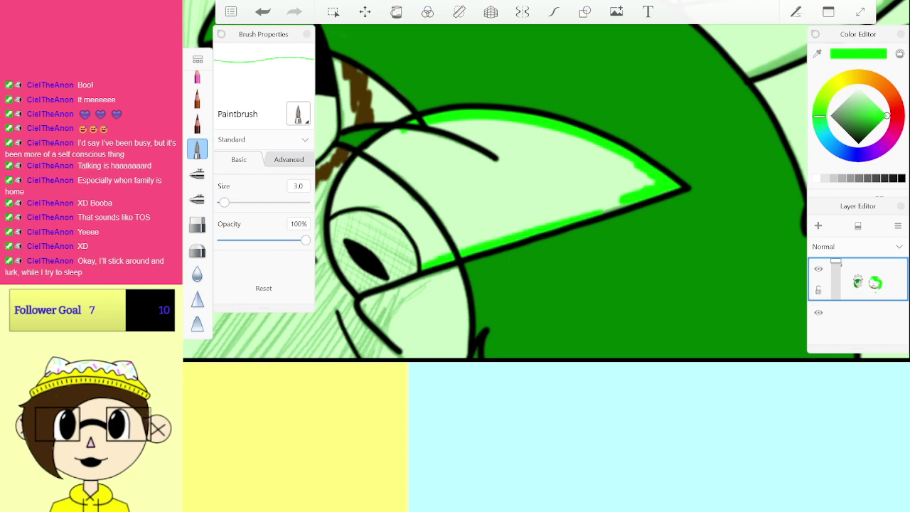
left_click_drag(643, 187, 511, 232)
mouse_move(652, 182)
left_mouse_down()
mouse_move(549, 211)
mouse_move(546, 205)
mouse_move(658, 233)
left_mouse_up()
scroll(427, 184, "up", 2)
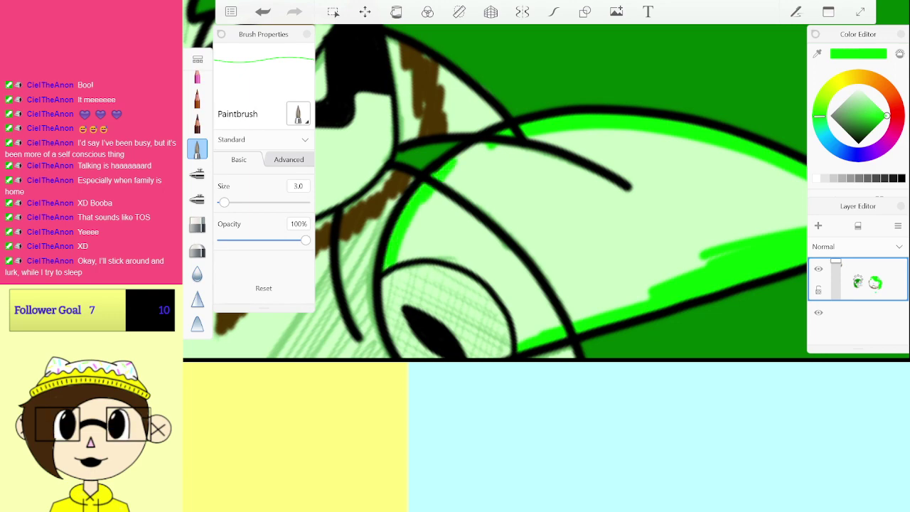
Step: Extend the bright green along the eye's rounded end and around the outside of the iris outline
mouse_move(513, 148)
left_mouse_down()
mouse_move(422, 211)
mouse_move(401, 246)
left_mouse_up()
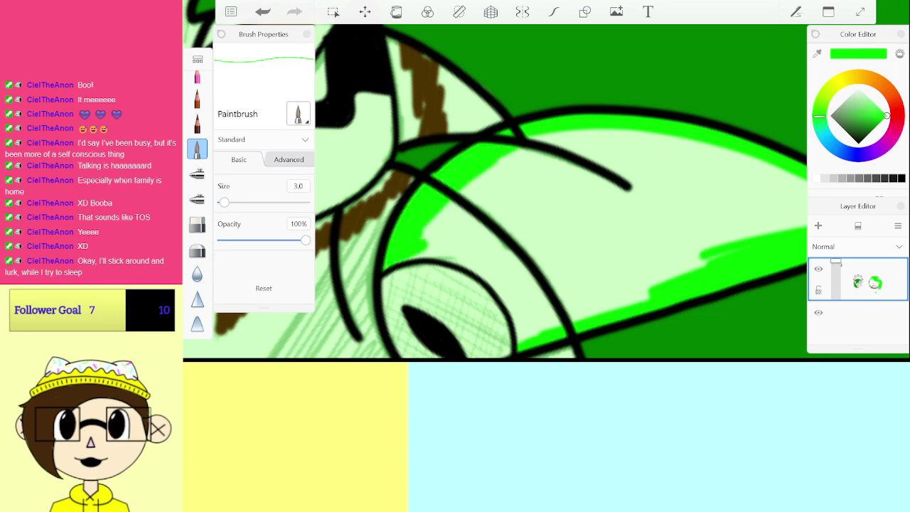
left_click_drag(628, 187, 412, 53)
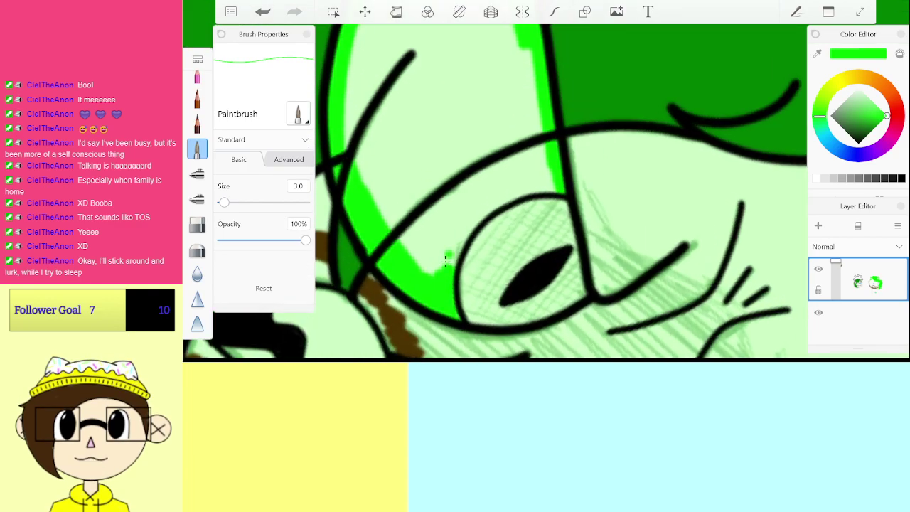
mouse_move(454, 242)
left_mouse_down()
mouse_move(442, 272)
mouse_move(469, 229)
mouse_move(524, 186)
left_mouse_up()
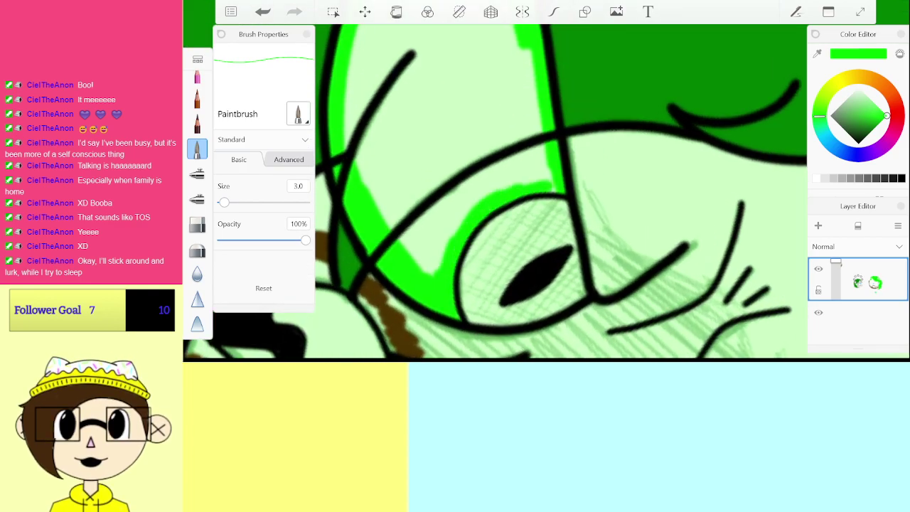
mouse_move(537, 275)
left_mouse_down()
mouse_move(479, 261)
mouse_move(382, 335)
left_mouse_up()
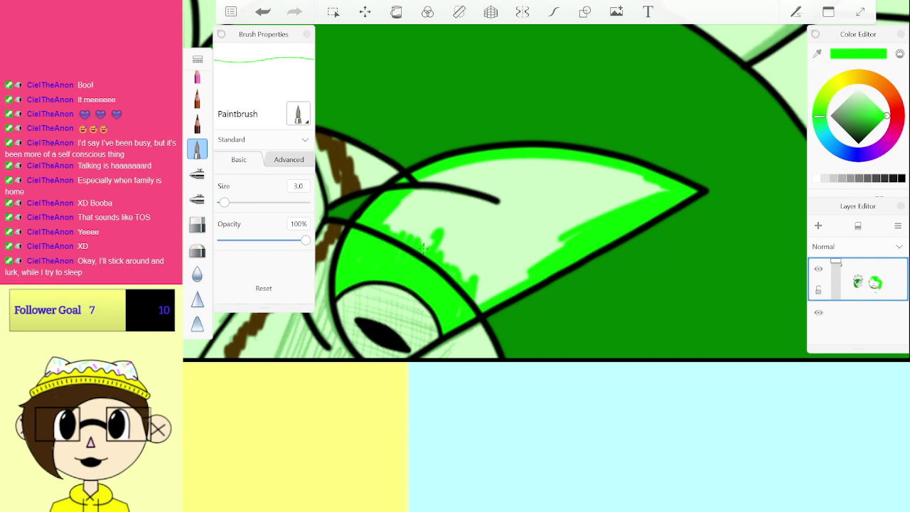
Step: Set the paintbrush size to 5 and fill the rest of the eye area outside the iris with bright green
left_click(298, 185)
left_click(367, 228)
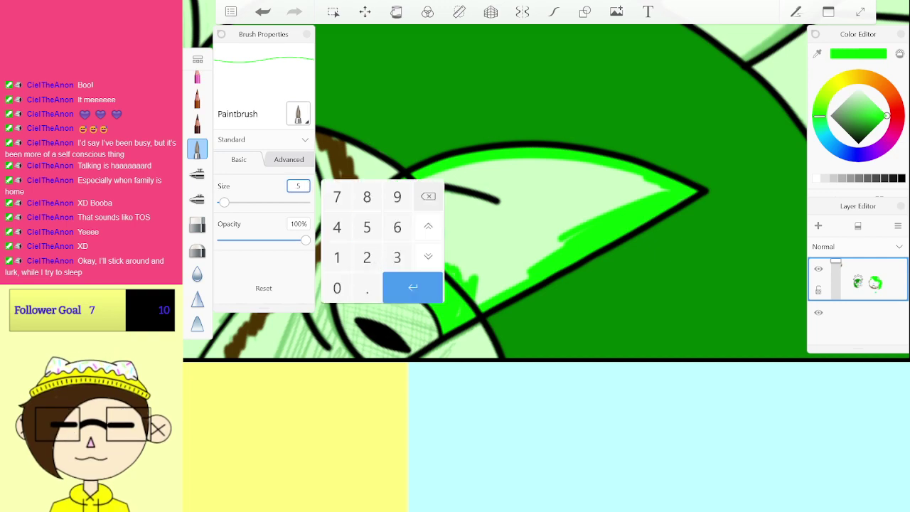
left_click(412, 286)
mouse_move(429, 233)
left_mouse_down()
mouse_move(478, 169)
mouse_move(579, 166)
mouse_move(478, 178)
left_mouse_up()
mouse_move(643, 181)
left_mouse_down()
mouse_move(470, 202)
mouse_move(611, 227)
mouse_move(441, 249)
mouse_move(569, 239)
mouse_move(469, 281)
left_mouse_up()
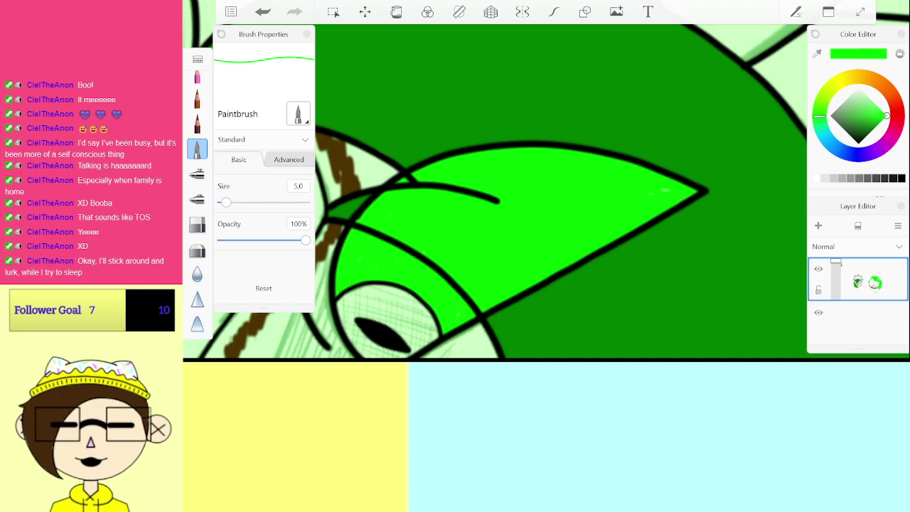
Step: Sample the bright blue from the character's other iris and fill the slit-pupil eye's iris around the black pupil with it
scroll(512, 192, "down", 5)
scroll(541, 234, "up", 8)
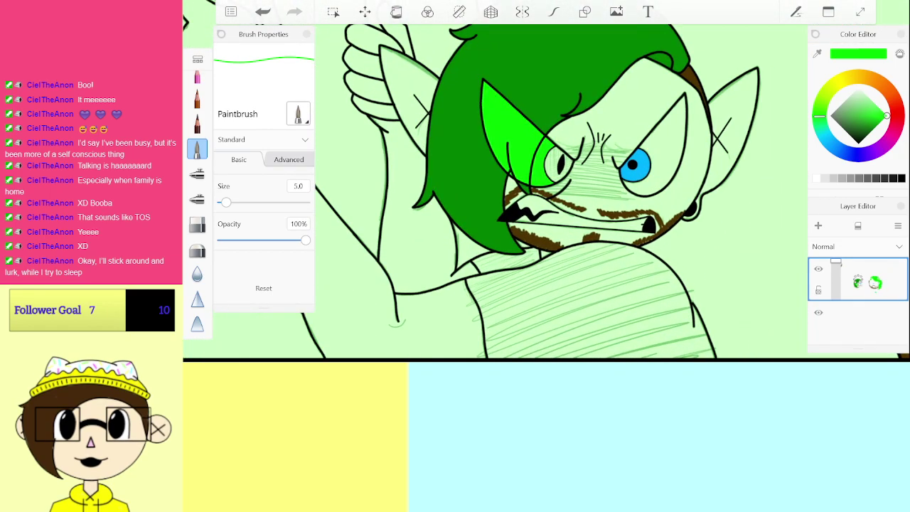
left_click(700, 191)
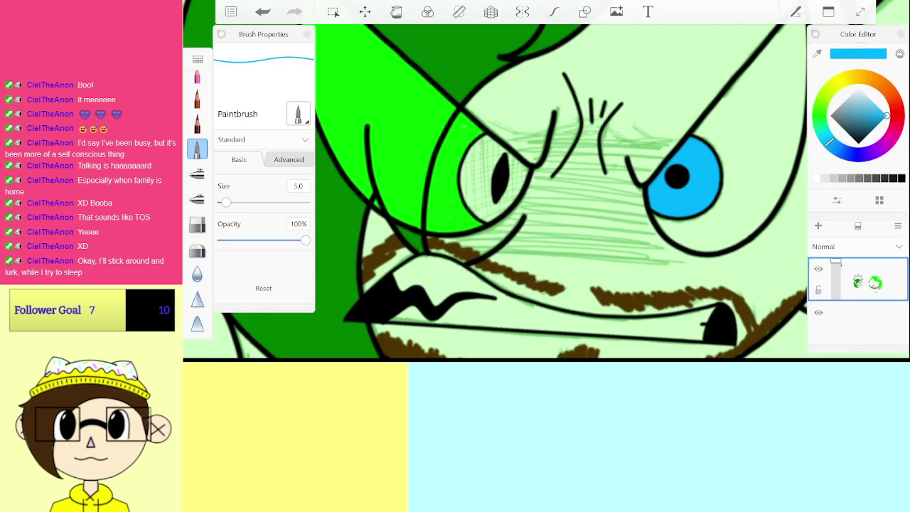
scroll(466, 169, "up", 5)
mouse_move(535, 176)
left_mouse_down()
mouse_move(529, 217)
mouse_move(574, 226)
left_mouse_up()
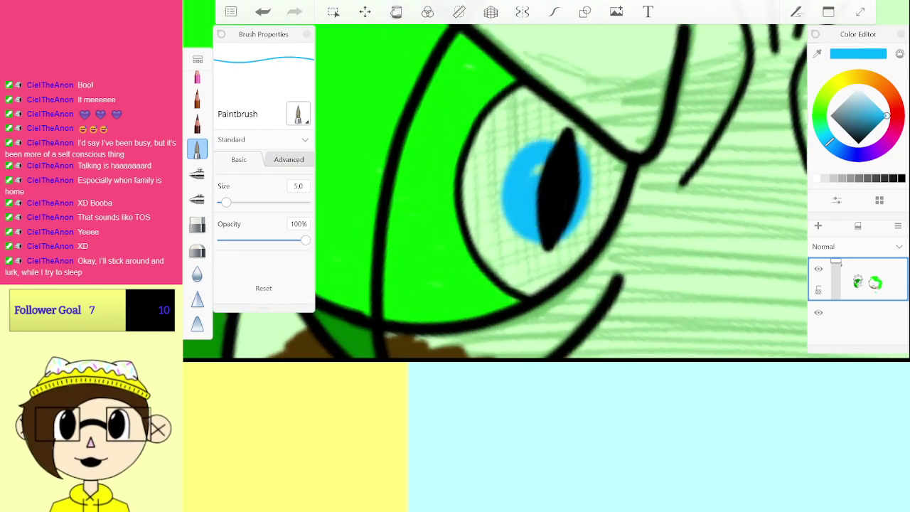
mouse_move(562, 142)
left_mouse_down()
mouse_move(523, 92)
mouse_move(472, 160)
mouse_move(497, 185)
left_mouse_up()
mouse_move(526, 117)
left_mouse_down()
mouse_move(530, 160)
mouse_move(593, 153)
mouse_move(618, 178)
mouse_move(598, 228)
mouse_move(558, 246)
mouse_move(530, 284)
mouse_move(487, 238)
mouse_move(473, 177)
mouse_move(540, 256)
left_mouse_up()
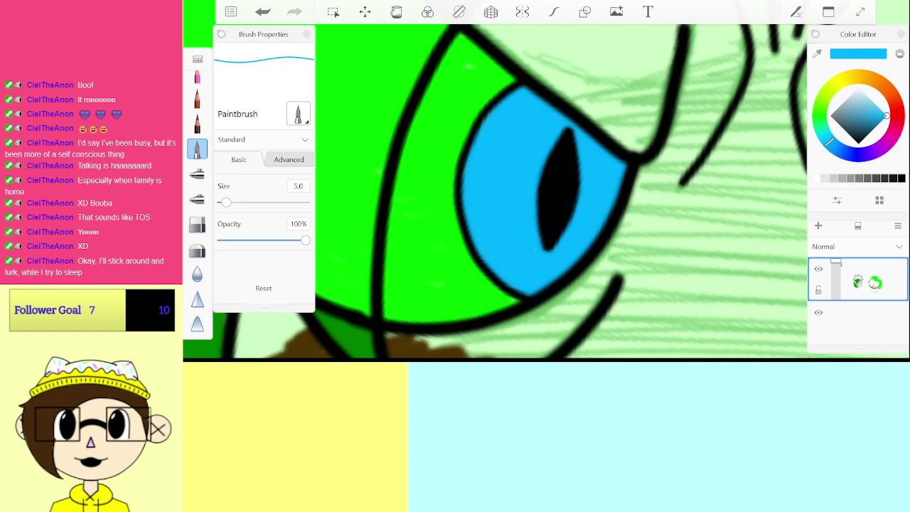
Step: On the lower layer, paint white with the size 5 paintbrush into the pointed half of the cat-eared character's uncovered half-lidded eye
scroll(651, 214, "down", 8)
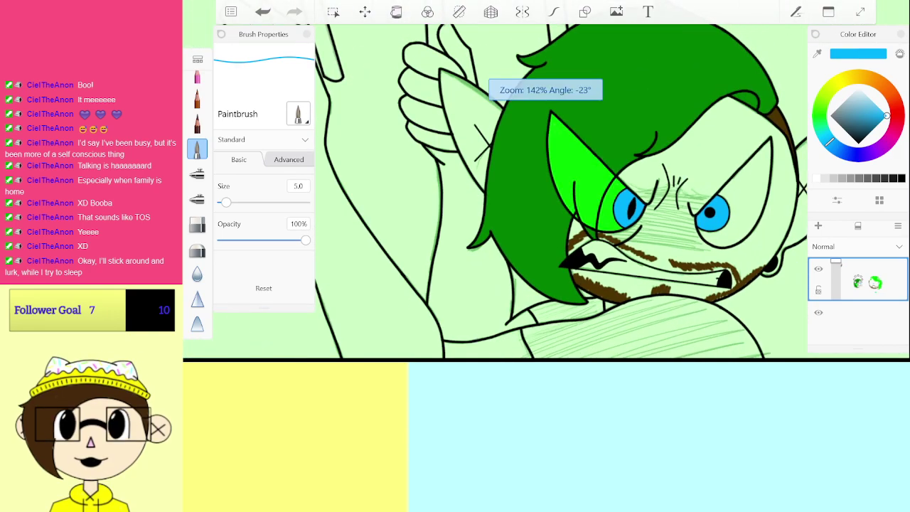
scroll(562, 191, "down", 5)
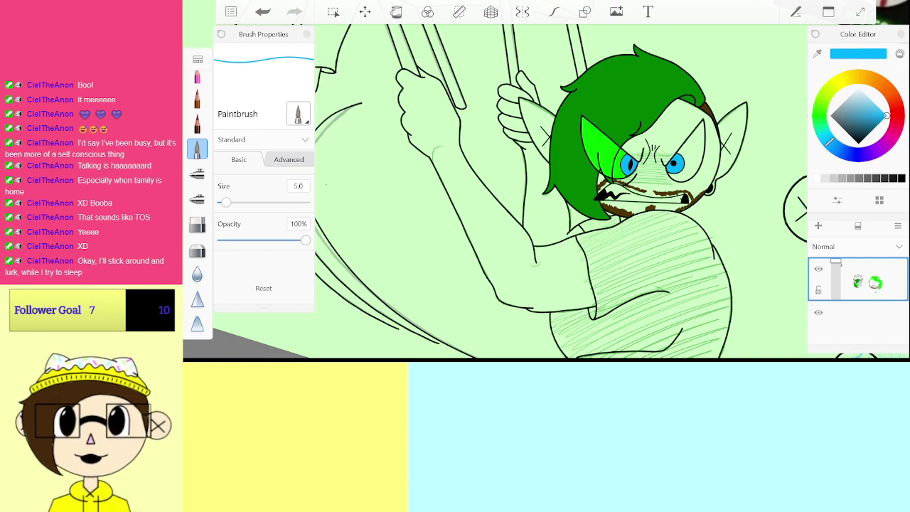
scroll(561, 192, "down", 5)
scroll(561, 192, "up", 5)
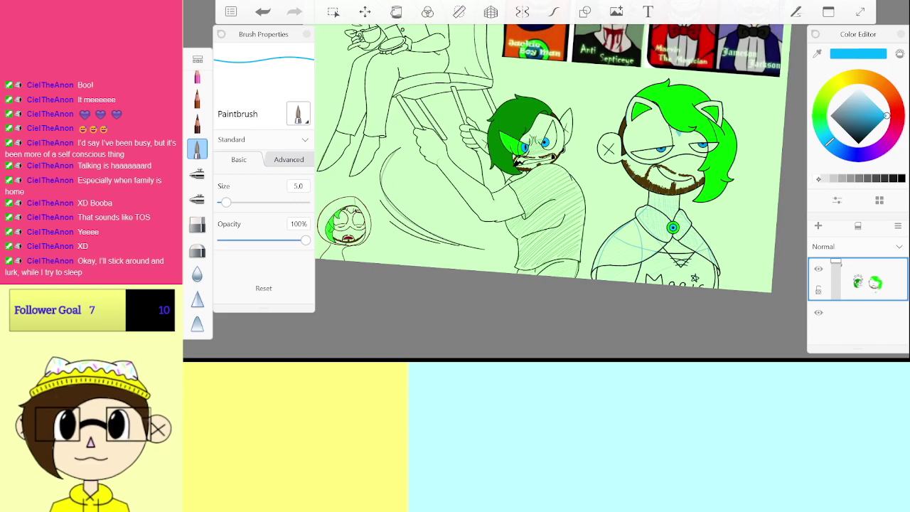
left_click(868, 325)
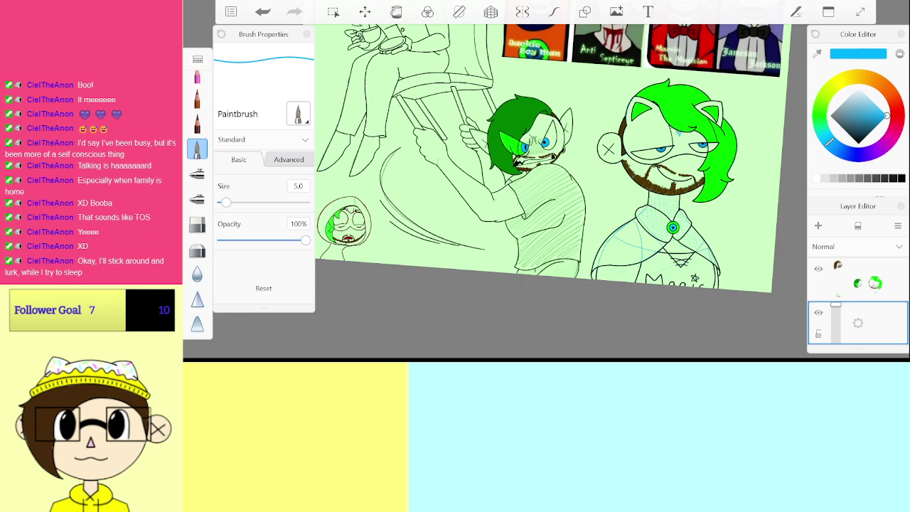
left_click(820, 178)
scroll(655, 151, "up", 10)
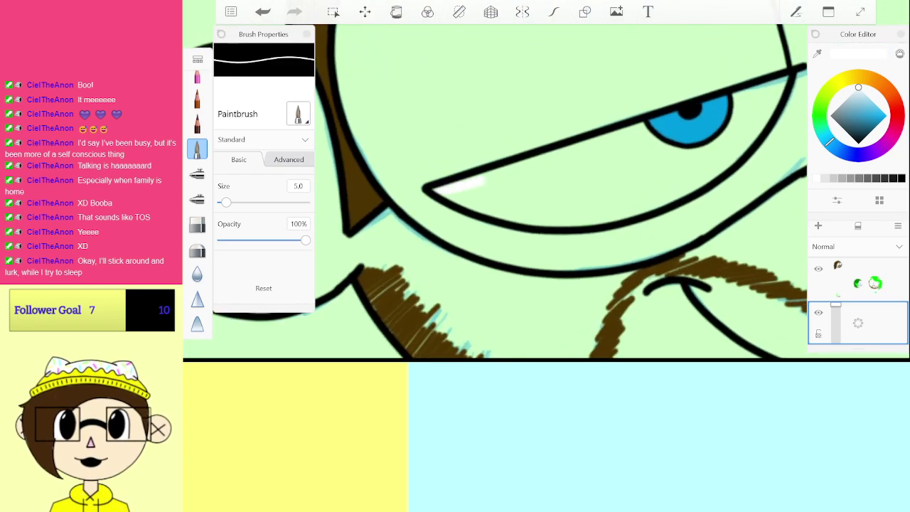
mouse_move(453, 201)
left_mouse_down()
mouse_move(542, 221)
mouse_move(534, 206)
mouse_move(567, 189)
mouse_move(564, 167)
left_mouse_up()
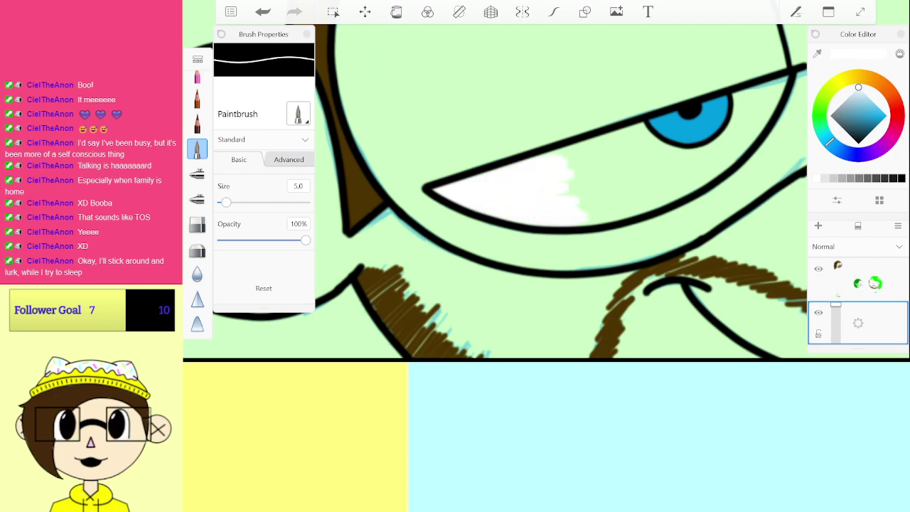
mouse_move(633, 137)
left_mouse_down()
mouse_move(573, 172)
mouse_move(648, 174)
mouse_move(583, 203)
mouse_move(593, 219)
left_mouse_up()
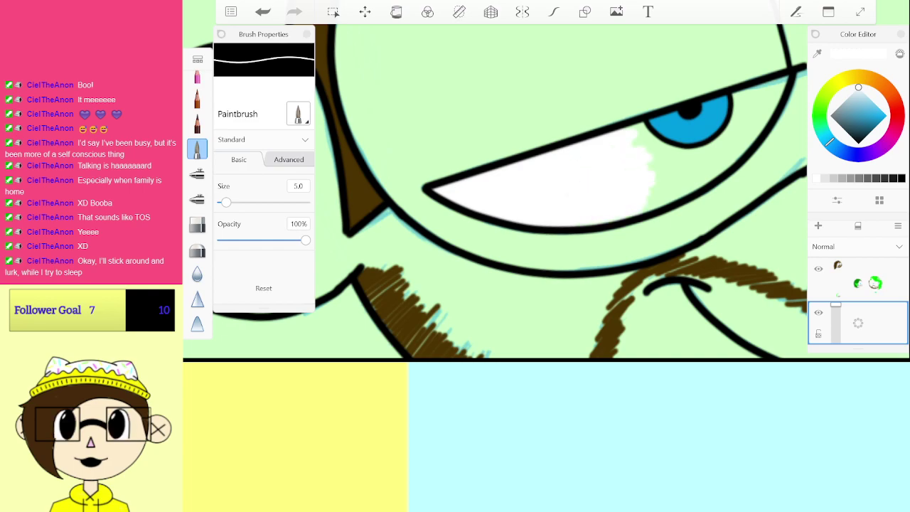
Step: Fill the rest of the same eye with white beneath and beyond the blue iris
scroll(563, 190, "up", 5)
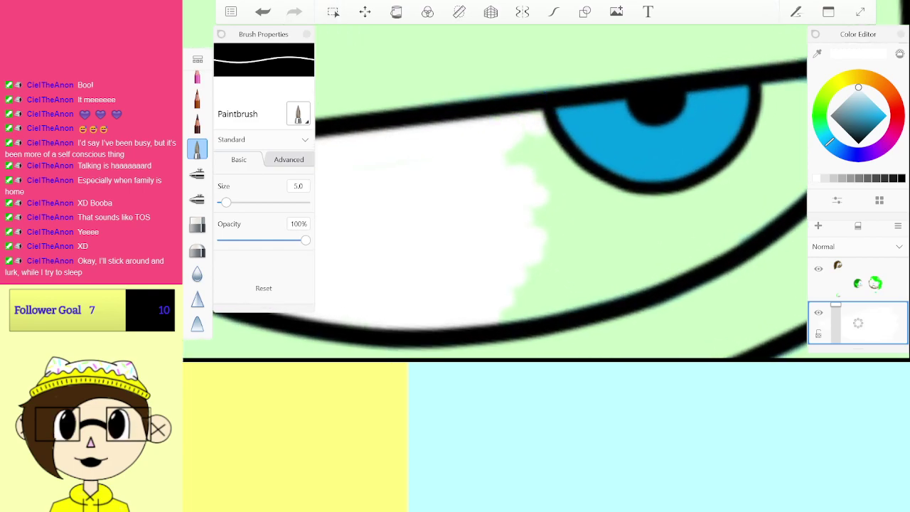
mouse_move(539, 132)
left_mouse_down()
mouse_move(557, 163)
mouse_move(528, 153)
mouse_move(511, 161)
mouse_move(586, 187)
mouse_move(548, 285)
mouse_move(569, 313)
mouse_move(668, 270)
mouse_move(625, 217)
mouse_move(618, 189)
mouse_move(683, 206)
mouse_move(739, 188)
mouse_move(746, 249)
left_mouse_up()
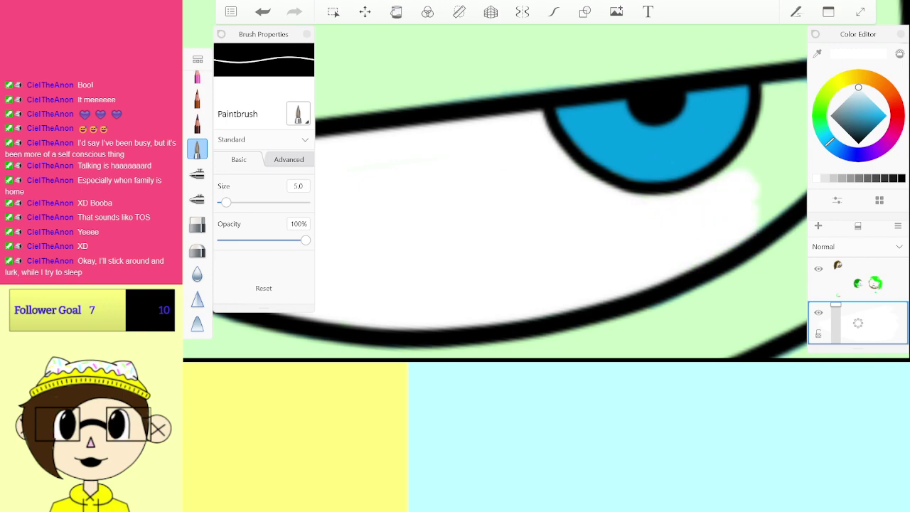
scroll(561, 192, "down", 5)
scroll(561, 192, "up", 5)
left_click_drag(432, 261, 615, 151)
mouse_move(593, 186)
left_mouse_down()
mouse_move(459, 267)
mouse_move(544, 238)
mouse_move(569, 278)
mouse_move(608, 185)
left_mouse_up()
scroll(547, 192, "down", 5)
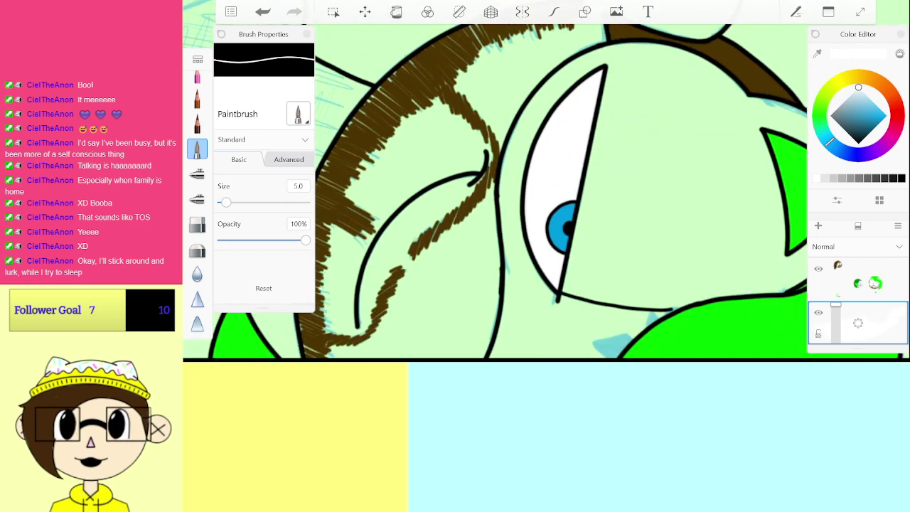
Step: Fill the cat-eared character's hair-side eye with white around the blue iris, including the section overlapping the bright green hair
scroll(547, 192, "down", 10)
scroll(547, 192, "up", 10)
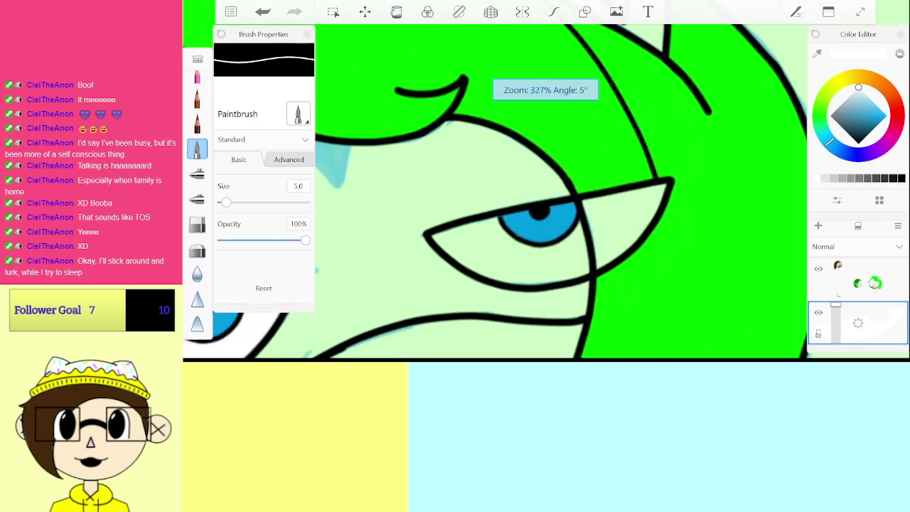
scroll(548, 192, "up", 2)
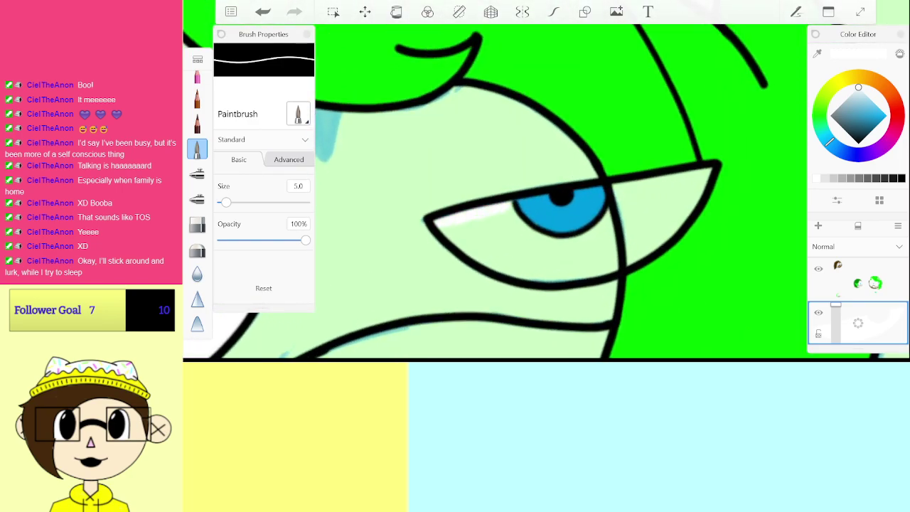
mouse_move(515, 219)
left_mouse_down()
mouse_move(450, 224)
mouse_move(494, 251)
left_mouse_up()
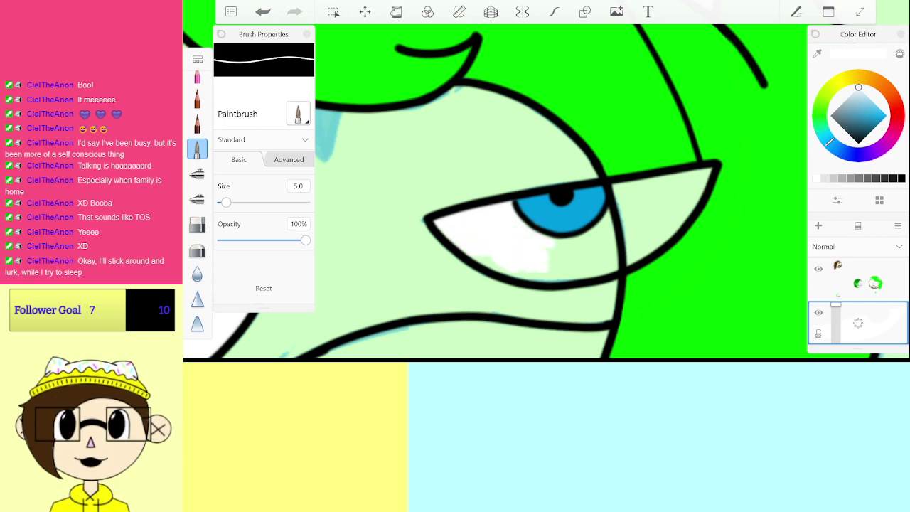
mouse_move(525, 276)
left_mouse_down()
mouse_move(607, 264)
mouse_move(555, 247)
mouse_move(583, 248)
mouse_move(602, 228)
left_mouse_up()
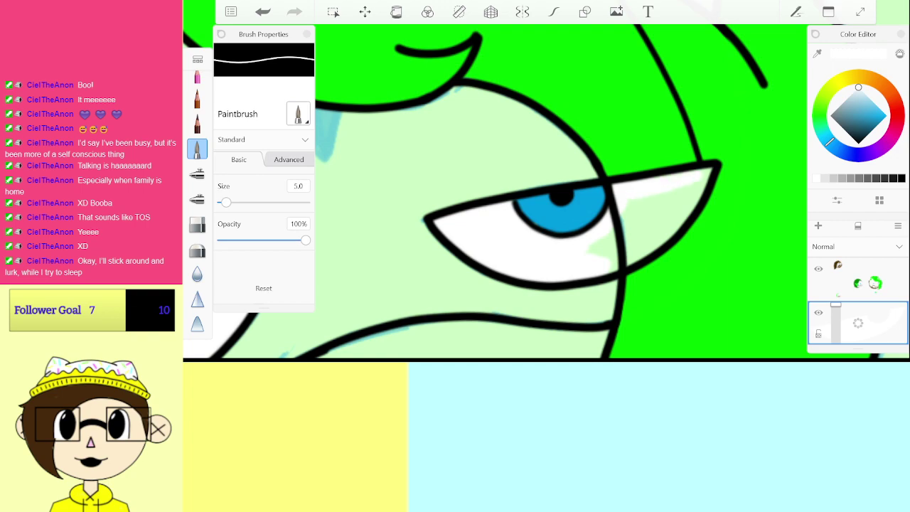
mouse_move(692, 193)
left_mouse_down()
mouse_move(641, 252)
mouse_move(676, 193)
left_mouse_up()
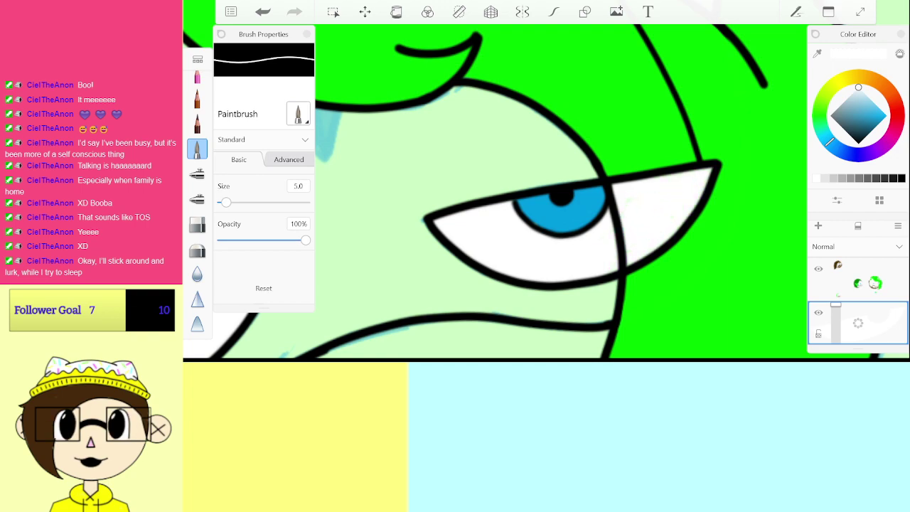
Step: Set the paintbrush size to 20 and fill most of the cat-eared character's mask around the eyes and forehead with white
scroll(629, 199, "down", 10)
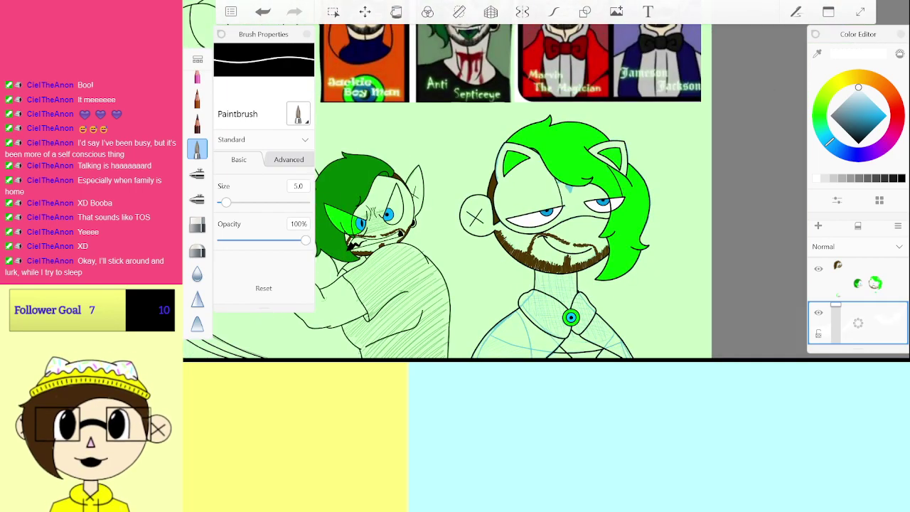
scroll(536, 222, "up", 10)
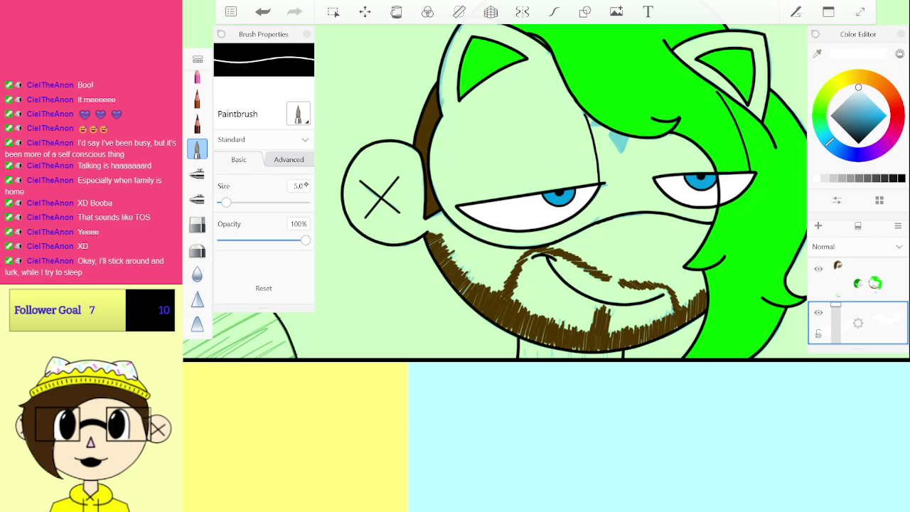
left_click(305, 185)
left_click(367, 257)
left_click(338, 287)
left_click(403, 279)
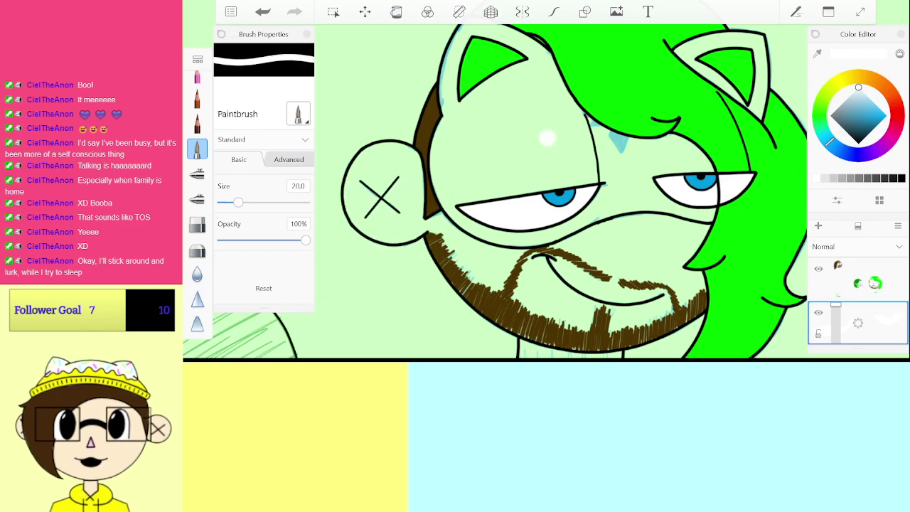
mouse_move(548, 130)
left_mouse_down()
mouse_move(497, 184)
mouse_move(563, 146)
mouse_move(573, 168)
mouse_move(616, 153)
mouse_move(538, 115)
mouse_move(488, 117)
mouse_move(472, 189)
mouse_move(446, 202)
left_mouse_up()
mouse_move(445, 170)
left_mouse_down()
mouse_move(473, 106)
mouse_move(565, 78)
mouse_move(558, 114)
mouse_move(587, 142)
mouse_move(586, 163)
mouse_move(586, 142)
mouse_move(672, 153)
left_mouse_up()
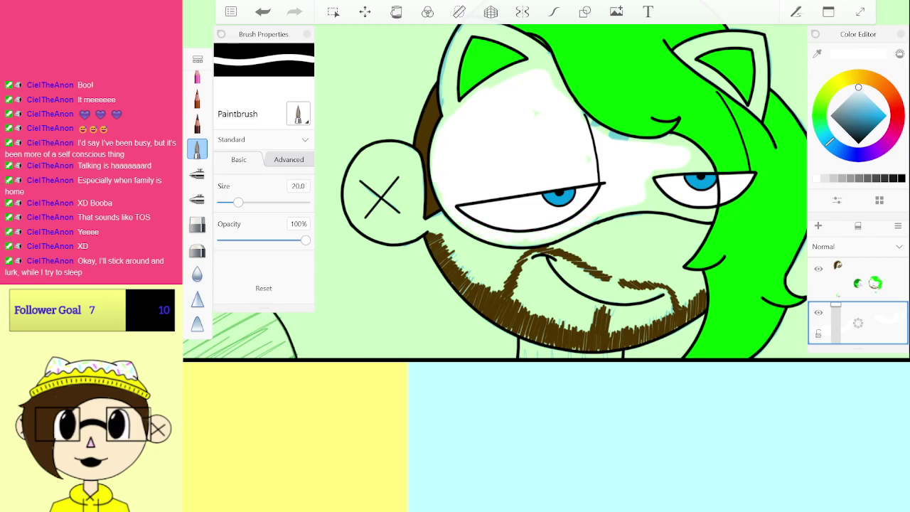
Step: Paint white around the green centre of the mask-side cat ear and over the gaps along the forehead hairline
scroll(548, 192, "up", 5)
left_click_drag(447, 212, 567, 155)
mouse_move(497, 177)
left_mouse_down()
mouse_move(551, 155)
mouse_move(609, 150)
mouse_move(625, 162)
left_mouse_up()
left_click_drag(573, 263, 621, 328)
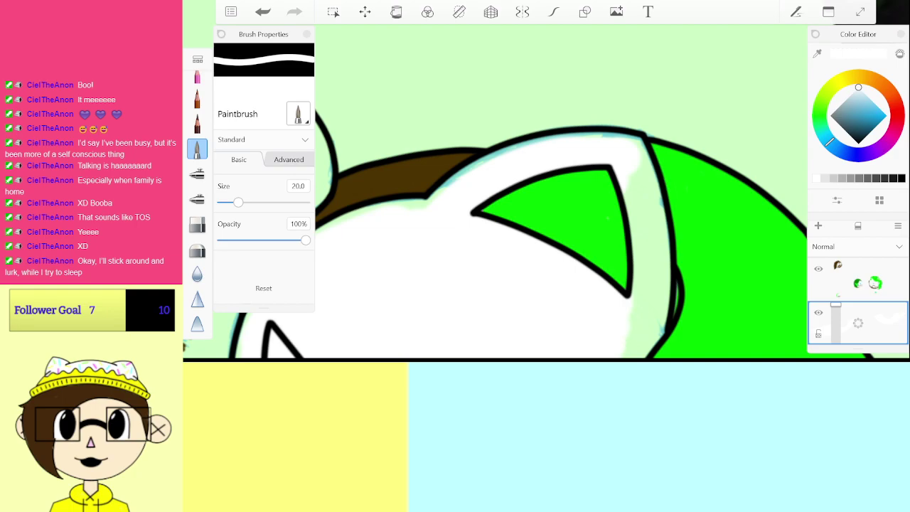
mouse_move(643, 133)
left_mouse_down()
mouse_move(429, 325)
mouse_move(497, 249)
mouse_move(572, 199)
left_mouse_up()
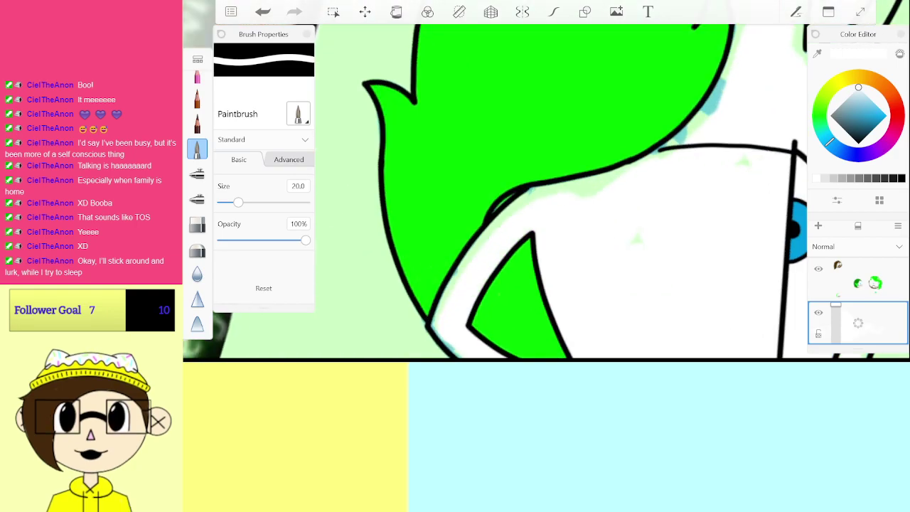
left_click_drag(743, 161, 685, 211)
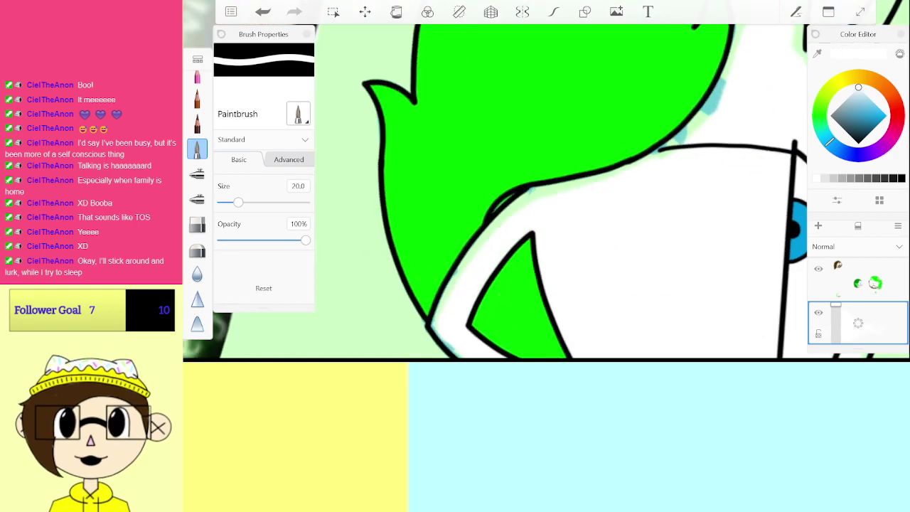
Step: Paint white on the mask around the hair-side eye and around the other cat ear's green centre, undoing the last stroke
mouse_move(711, 96)
left_mouse_down()
mouse_move(640, 220)
mouse_move(492, 327)
left_mouse_up()
mouse_move(538, 215)
left_mouse_down()
mouse_move(546, 186)
mouse_move(625, 142)
mouse_move(727, 168)
mouse_move(654, 277)
mouse_move(675, 341)
left_mouse_up()
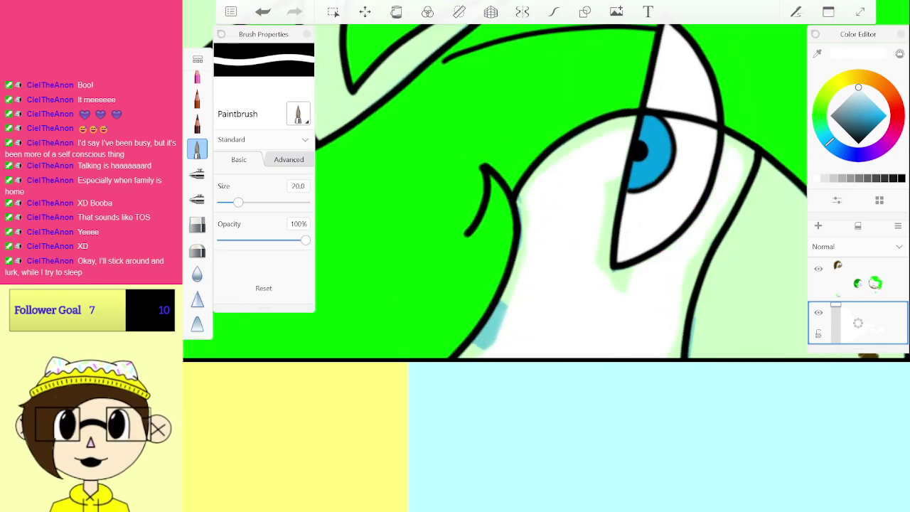
mouse_move(622, 281)
left_mouse_down()
mouse_move(605, 192)
mouse_move(613, 178)
left_mouse_up()
mouse_move(445, 62)
left_mouse_down()
mouse_move(492, 97)
mouse_move(565, 230)
mouse_move(565, 301)
left_mouse_up()
mouse_move(415, 251)
left_mouse_down()
mouse_move(647, 266)
mouse_move(694, 235)
mouse_move(672, 192)
mouse_move(582, 107)
mouse_move(413, 213)
left_mouse_up()
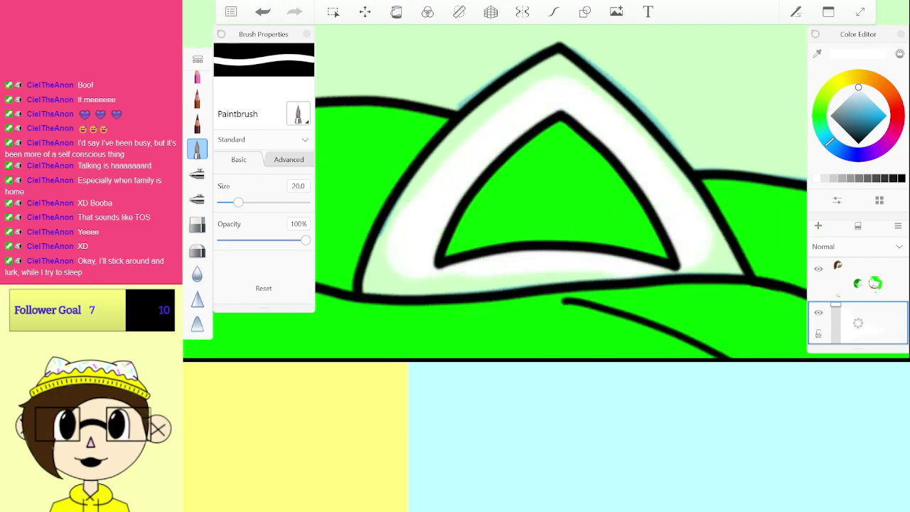
scroll(562, 192, "down", 10)
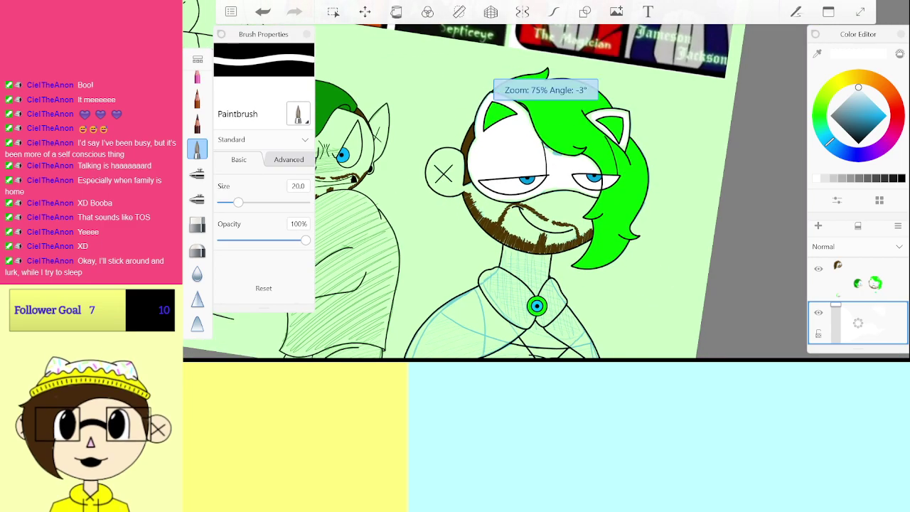
scroll(533, 192, "up", 5)
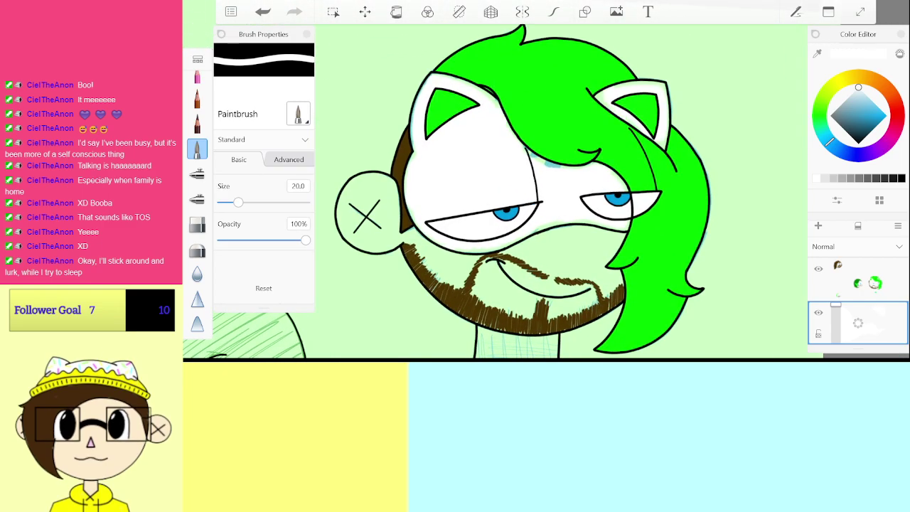
key("ctrl+z")
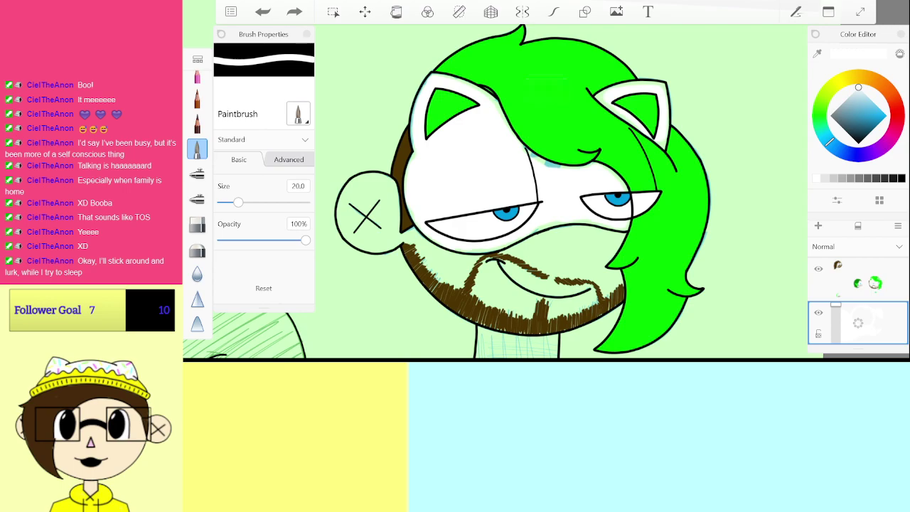
Step: Set the paintbrush size to 5 and fill the remaining edges and corners of the hair-side cat ear's border with white
left_click(299, 185)
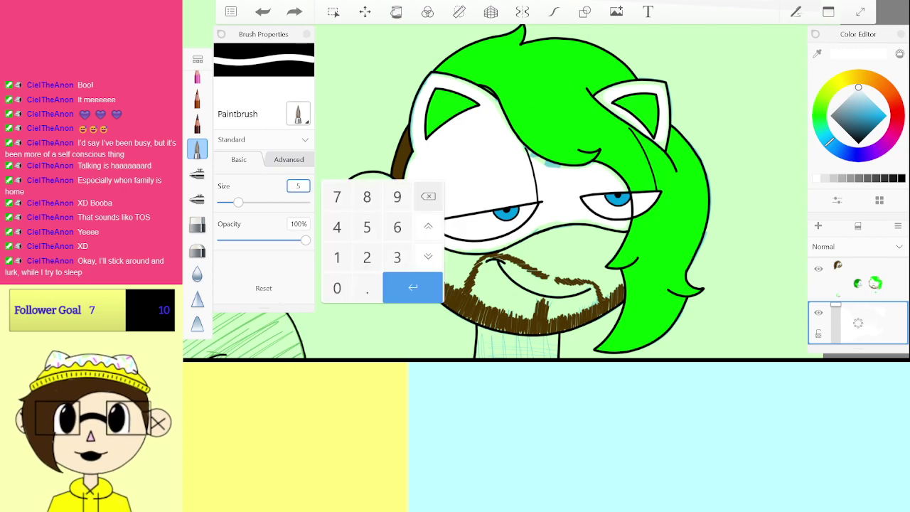
left_click(413, 287)
scroll(626, 114, "up", 5)
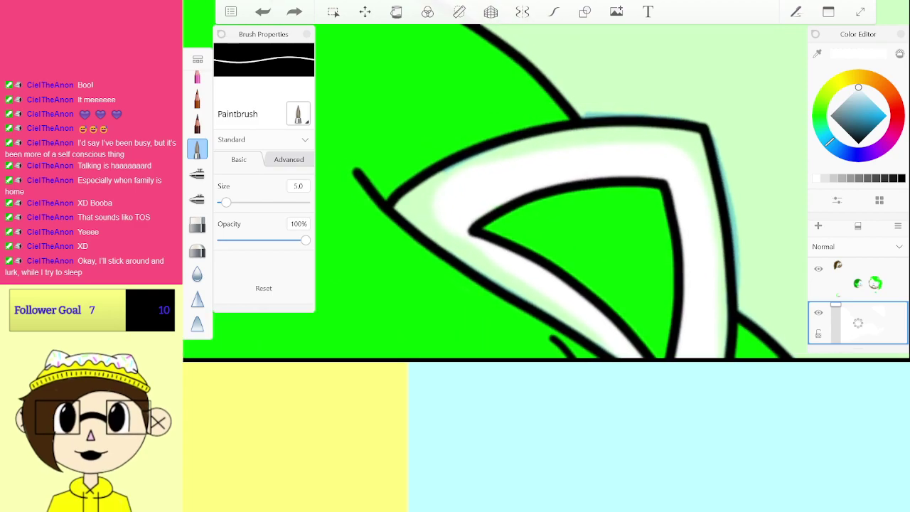
mouse_move(399, 205)
left_mouse_down()
mouse_move(464, 160)
mouse_move(506, 150)
mouse_move(638, 133)
mouse_move(681, 140)
left_mouse_up()
left_click_drag(667, 183, 532, 354)
left_click_drag(448, 203, 690, 169)
scroll(512, 207, "up", 3)
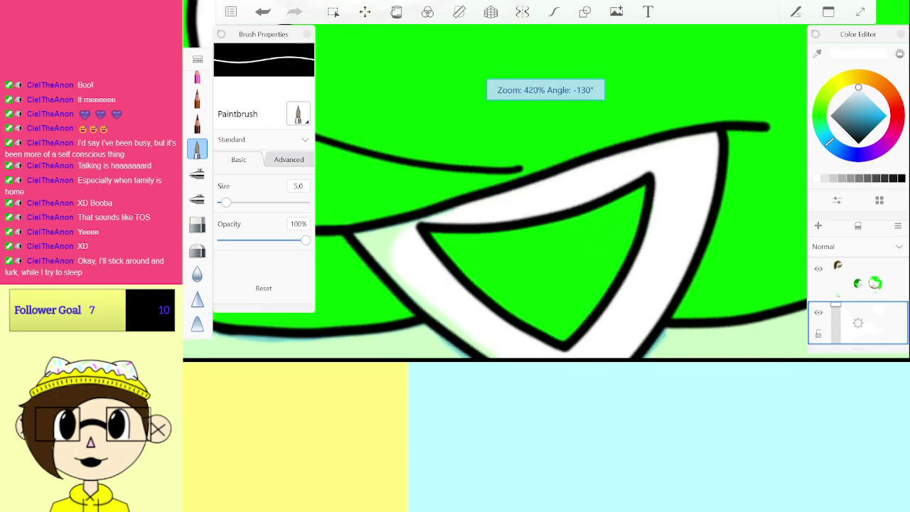
mouse_move(444, 232)
left_mouse_down()
mouse_move(492, 224)
mouse_move(498, 297)
left_mouse_up()
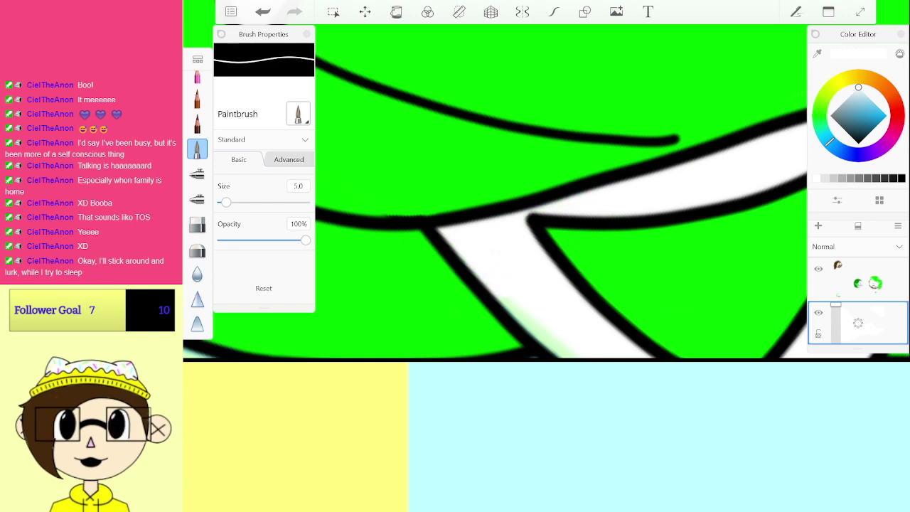
Step: Paint white over the uncoloured edge of the mask between the hair lock and the hair-side eye
scroll(512, 206, "down", 4)
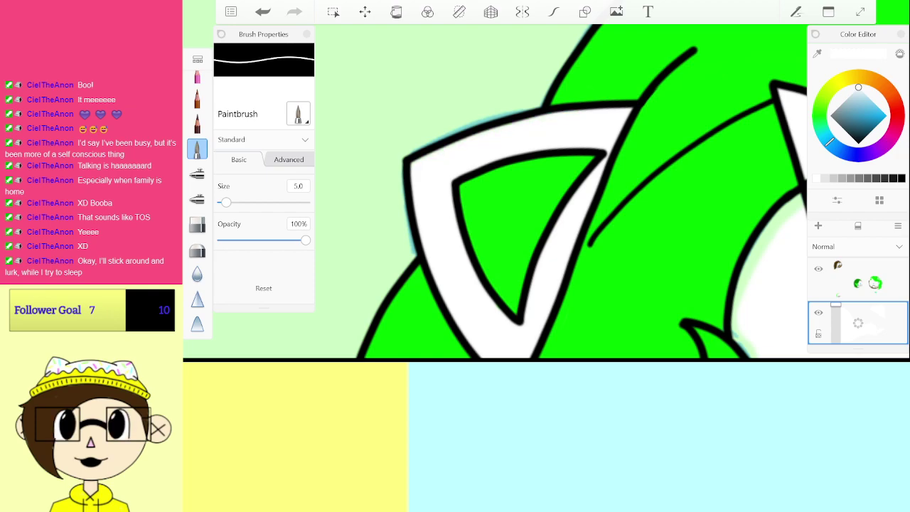
scroll(512, 206, "down", 8)
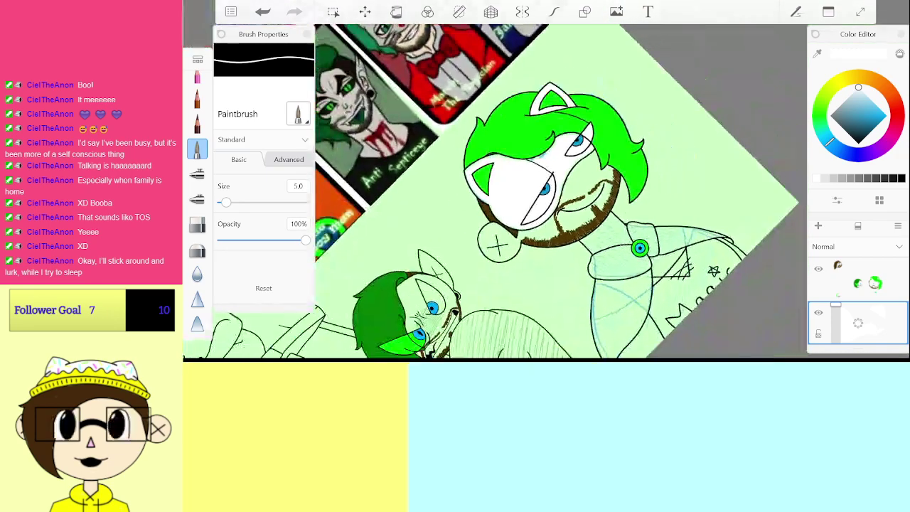
scroll(512, 206, "up", 4)
scroll(512, 192, "up", 8)
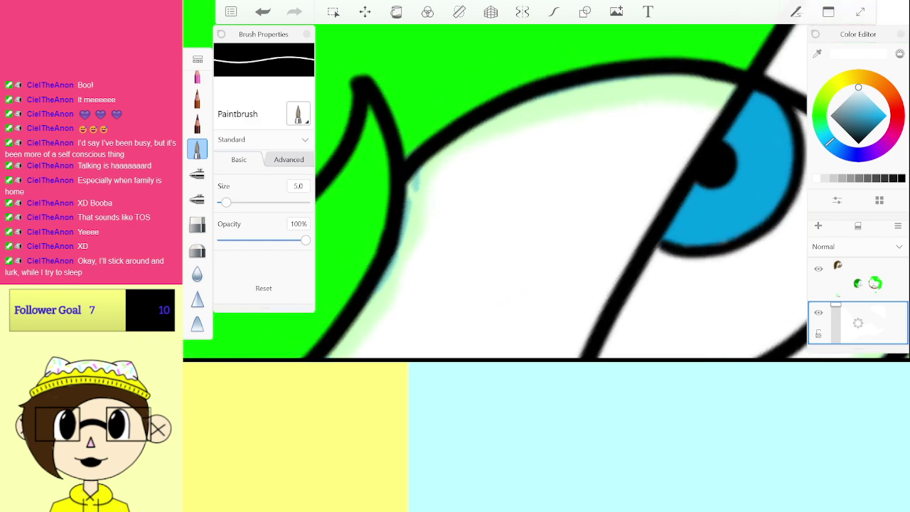
mouse_move(414, 222)
left_mouse_down()
mouse_move(466, 151)
mouse_move(505, 122)
mouse_move(663, 87)
mouse_move(721, 91)
left_mouse_up()
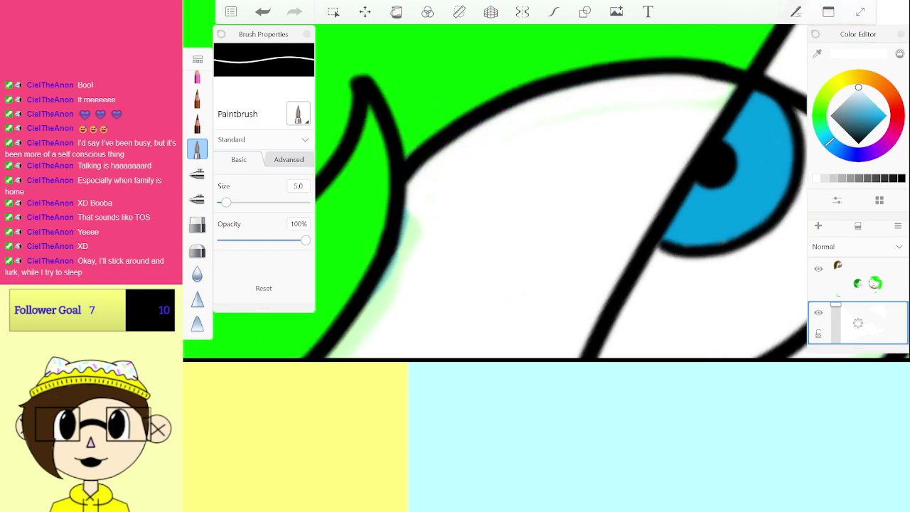
Step: Paint white over the pale green gaps along the mask's lower edge beneath the two eyes
scroll(511, 192, "down", 5)
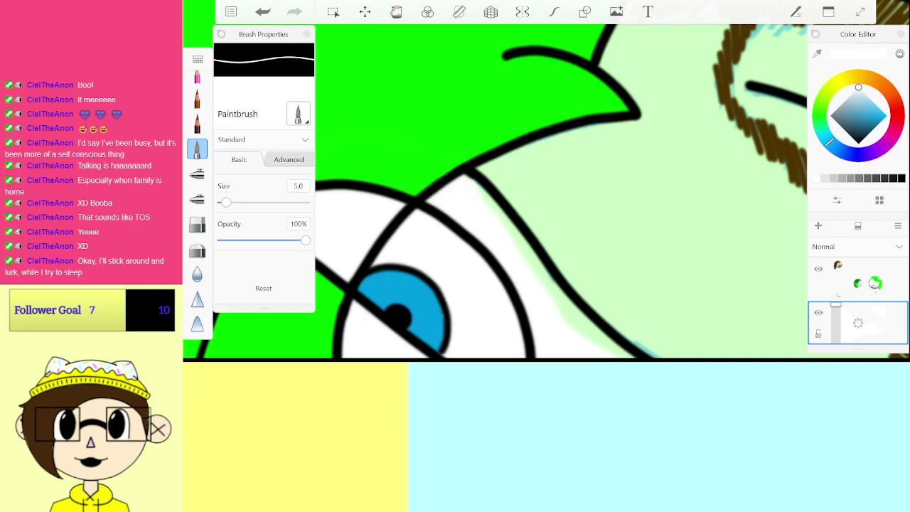
scroll(511, 192, "down", 4)
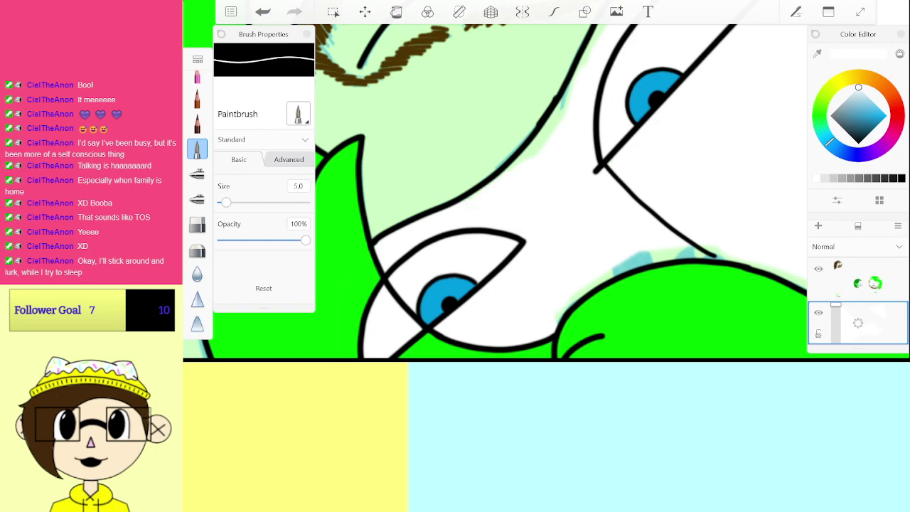
left_click_drag(462, 219, 519, 165)
scroll(512, 192, "up", 4)
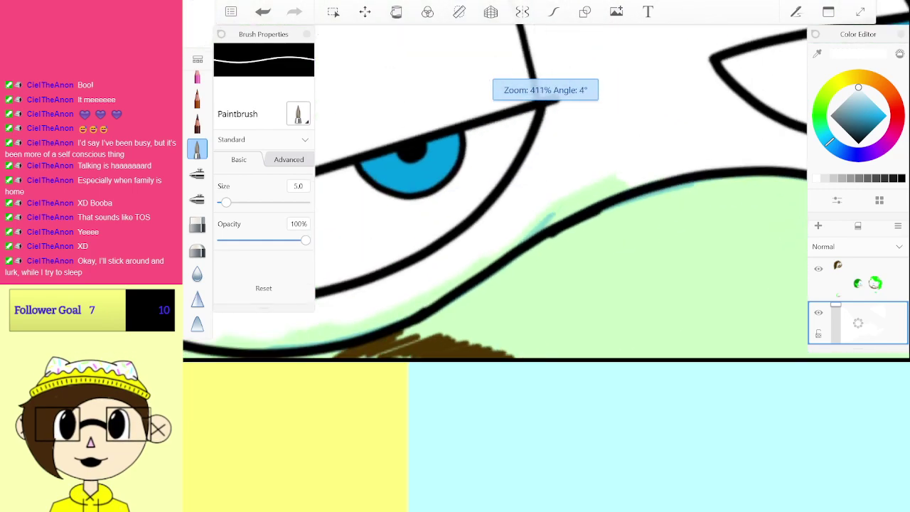
scroll(512, 192, "up", 1)
mouse_move(462, 257)
left_mouse_down()
mouse_move(551, 213)
mouse_move(640, 194)
left_mouse_up()
left_click_drag(537, 212, 632, 184)
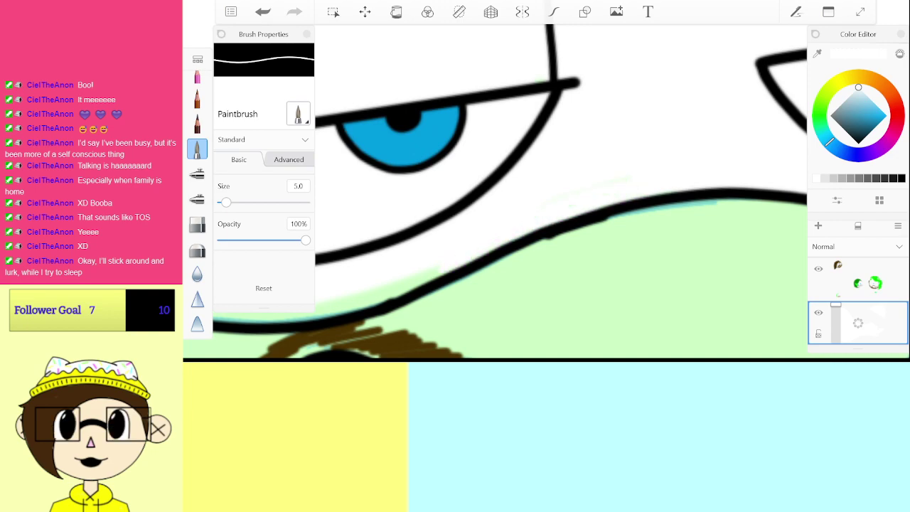
Step: Cover the green and blue sketch remnants on the mask along the forehead hairline with white
scroll(512, 192, "down", 5)
scroll(512, 192, "up", 5)
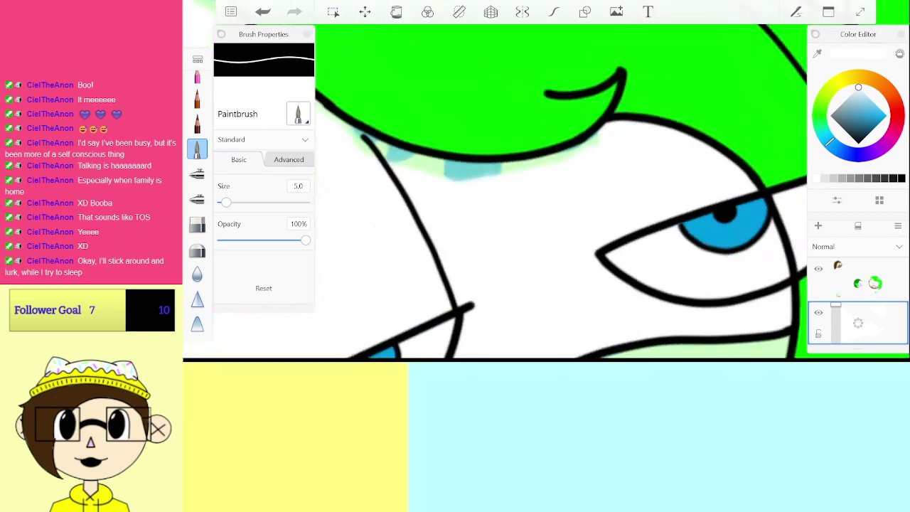
mouse_move(506, 257)
left_mouse_down()
mouse_move(616, 240)
mouse_move(656, 216)
left_mouse_up()
scroll(512, 191, "down", 5)
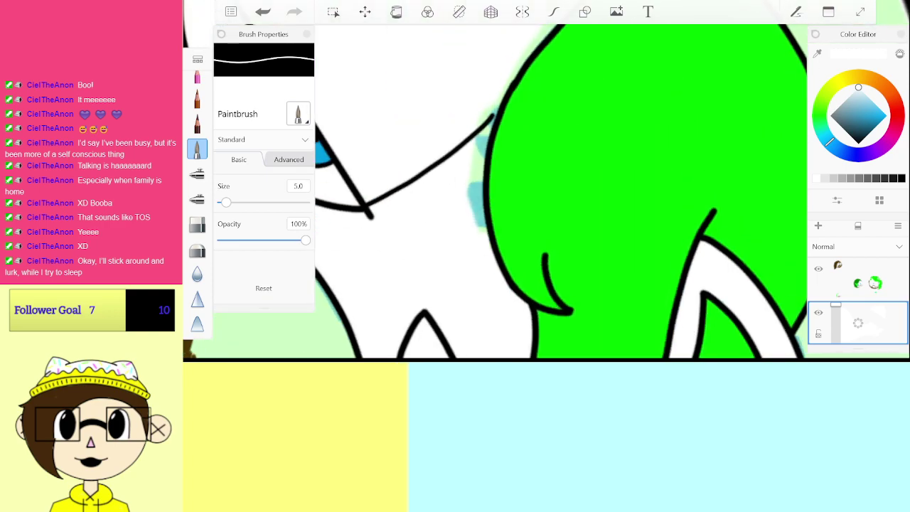
scroll(512, 192, "up", 4)
mouse_move(421, 259)
left_mouse_down()
mouse_move(449, 228)
mouse_move(525, 187)
mouse_move(577, 168)
mouse_move(654, 162)
left_mouse_up()
mouse_move(429, 233)
left_mouse_down()
mouse_move(470, 203)
mouse_move(575, 157)
left_mouse_up()
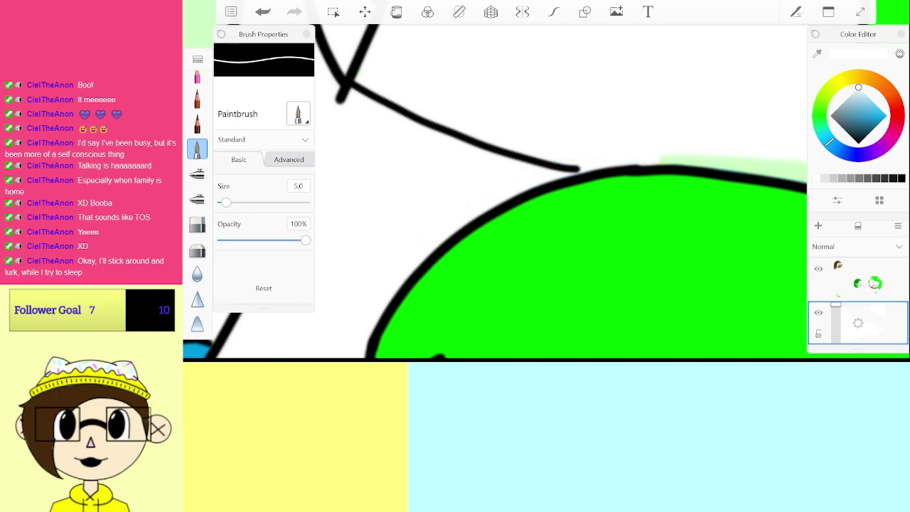
Step: Fill the remaining gaps along the hairline beside the mask-side cat ear and the ear's outer border with white
scroll(512, 192, "down", 3)
scroll(512, 192, "up", 2)
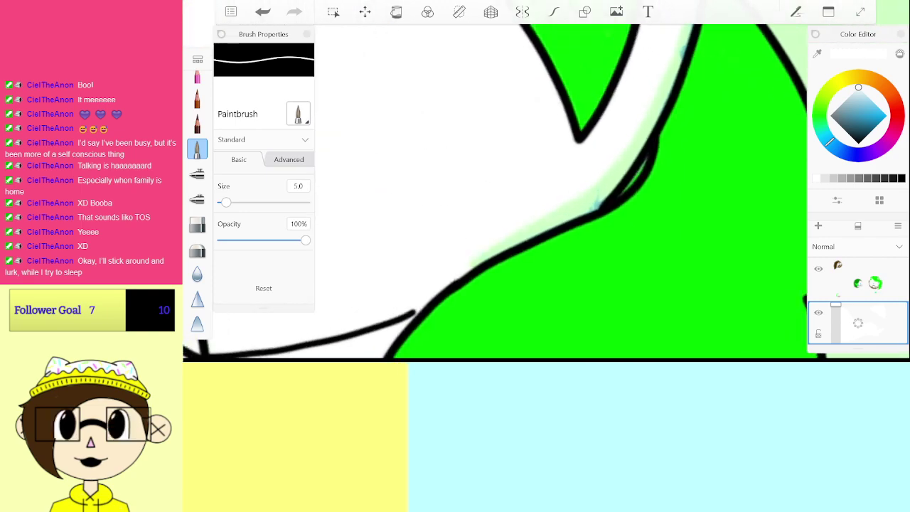
left_click_drag(477, 262, 583, 211)
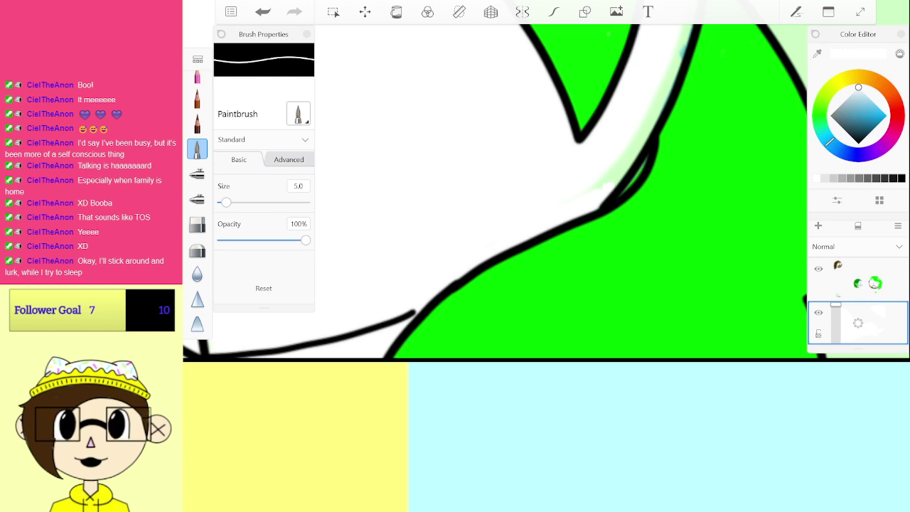
scroll(512, 192, "down", 3)
scroll(512, 192, "up", 2)
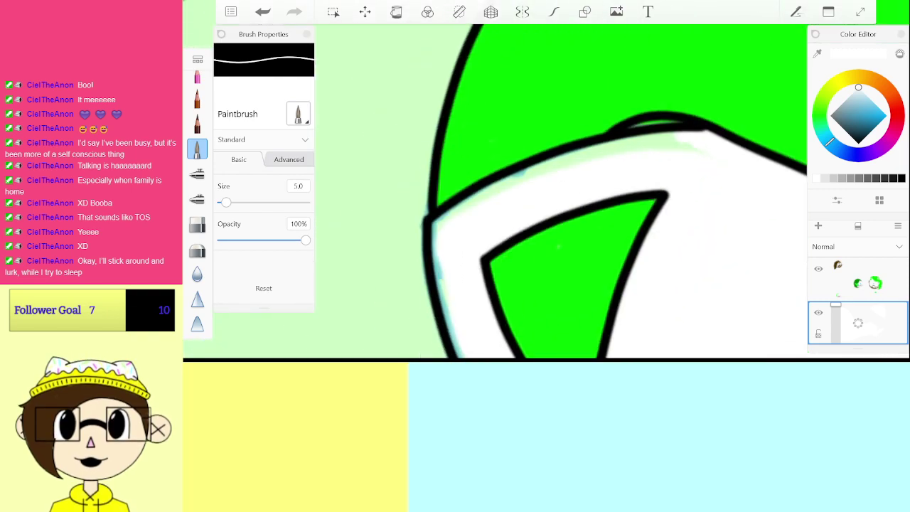
mouse_move(452, 207)
left_mouse_down()
mouse_move(553, 160)
mouse_move(686, 139)
left_mouse_up()
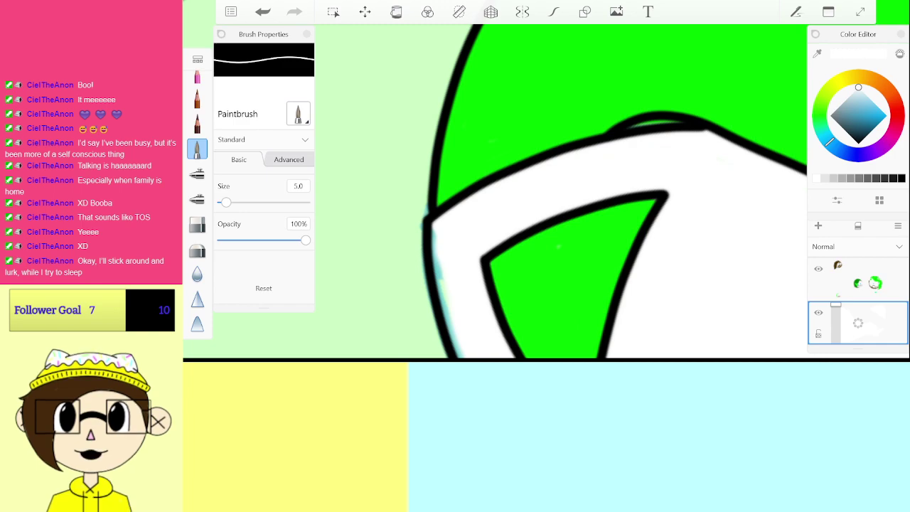
scroll(597, 171, "up", 1)
left_click_drag(449, 233, 572, 193)
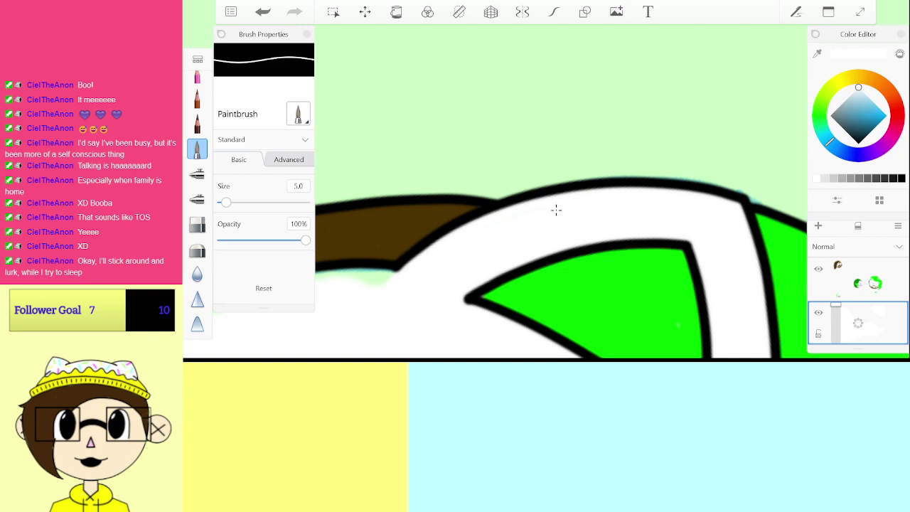
Step: Paint white along the mask's edge beside the brown hair and around the outer side of the mask-side eye
scroll(495, 192, "down", 3)
scroll(495, 192, "up", 2)
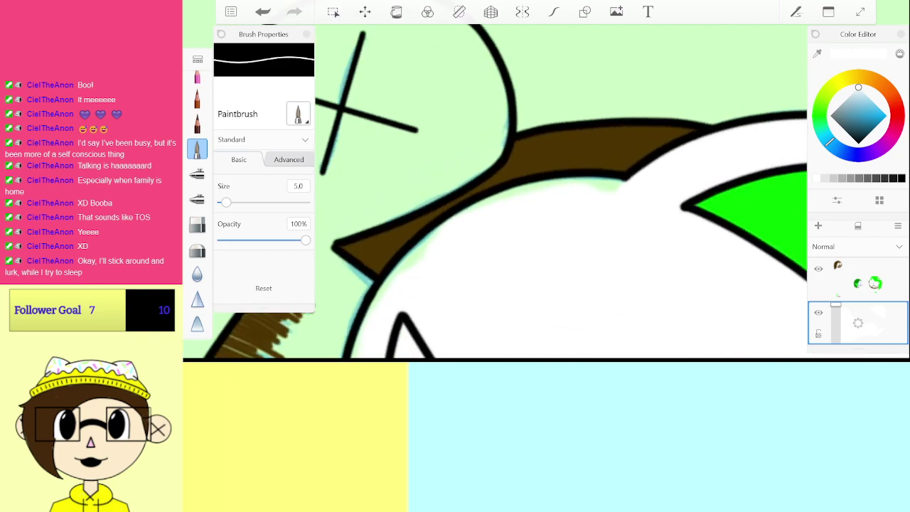
left_click_drag(407, 267, 422, 254)
left_click_drag(383, 287, 444, 223)
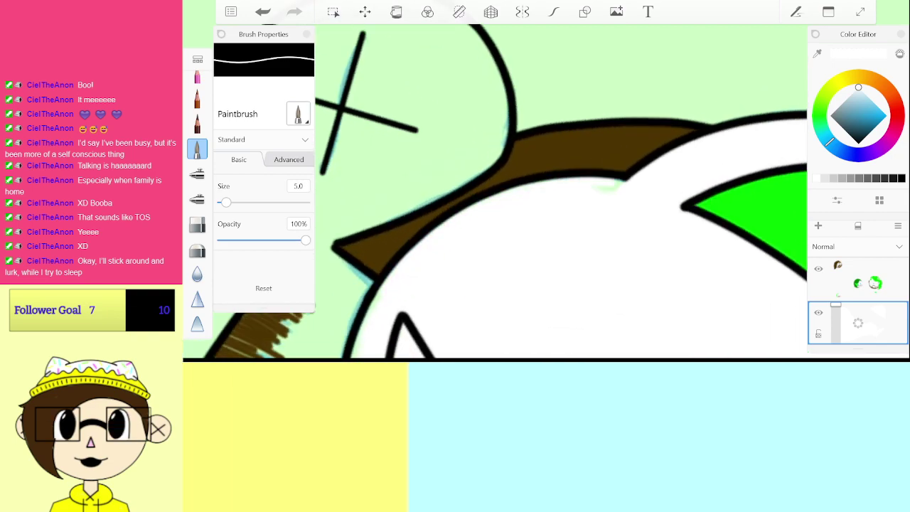
scroll(495, 192, "down", 2)
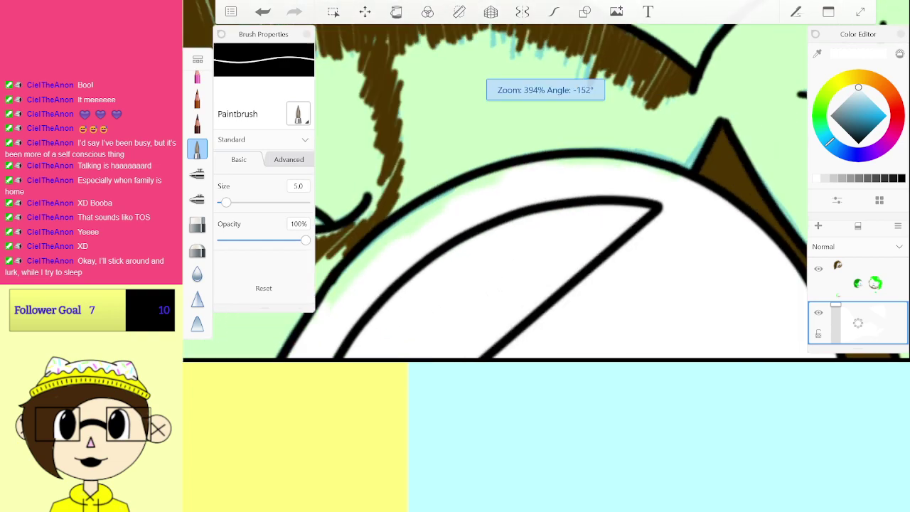
mouse_move(386, 270)
left_mouse_down()
mouse_move(474, 199)
mouse_move(567, 169)
left_mouse_up()
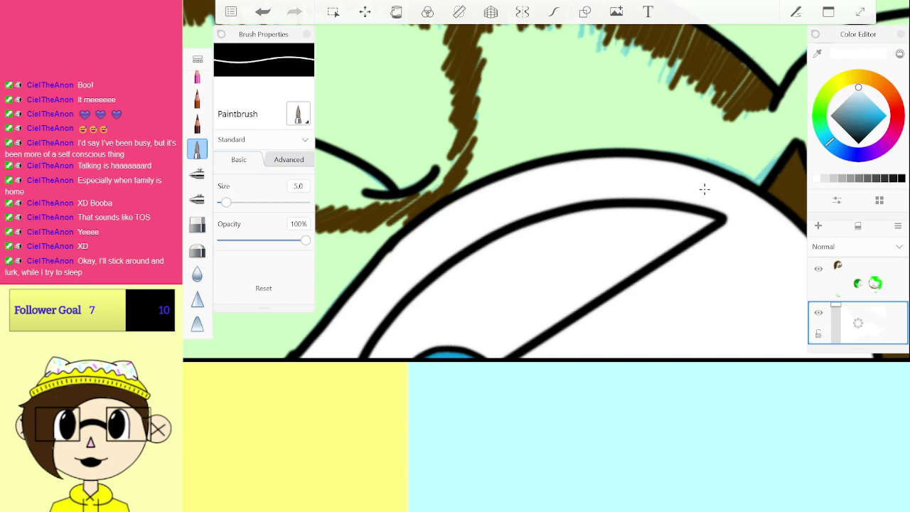
Step: Paint a white band along the neck edge of the cape's larger collar flap, up to the eyeball brooch
scroll(546, 192, "down", 10)
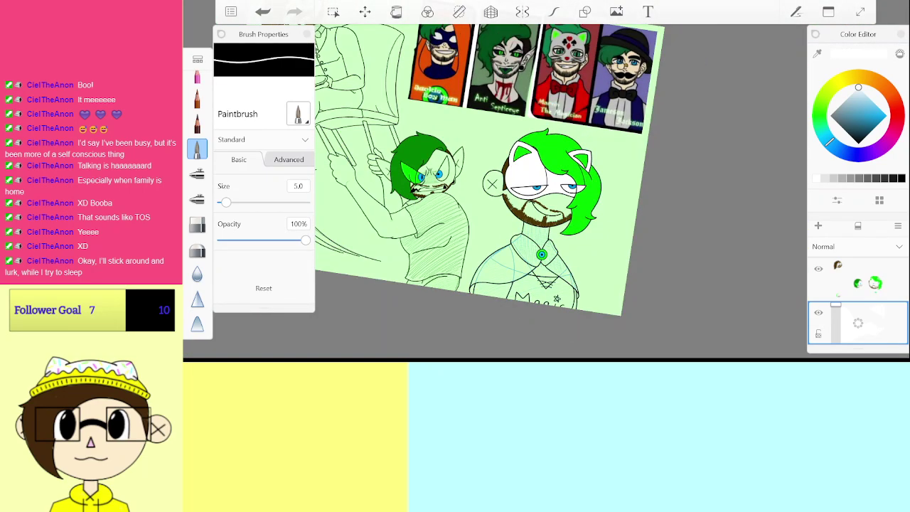
scroll(492, 184, "up", 10)
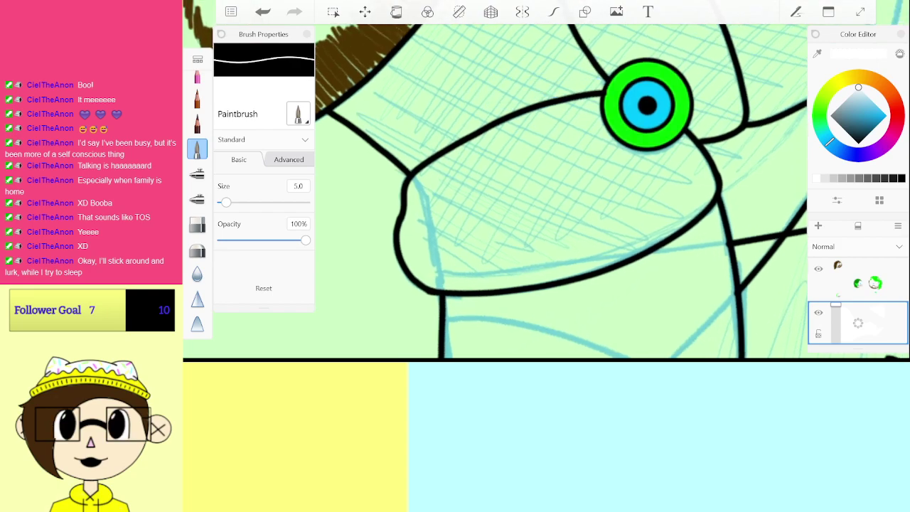
mouse_move(415, 199)
left_mouse_down()
mouse_move(416, 225)
mouse_move(411, 188)
mouse_move(462, 152)
left_mouse_up()
left_click_drag(426, 198, 539, 148)
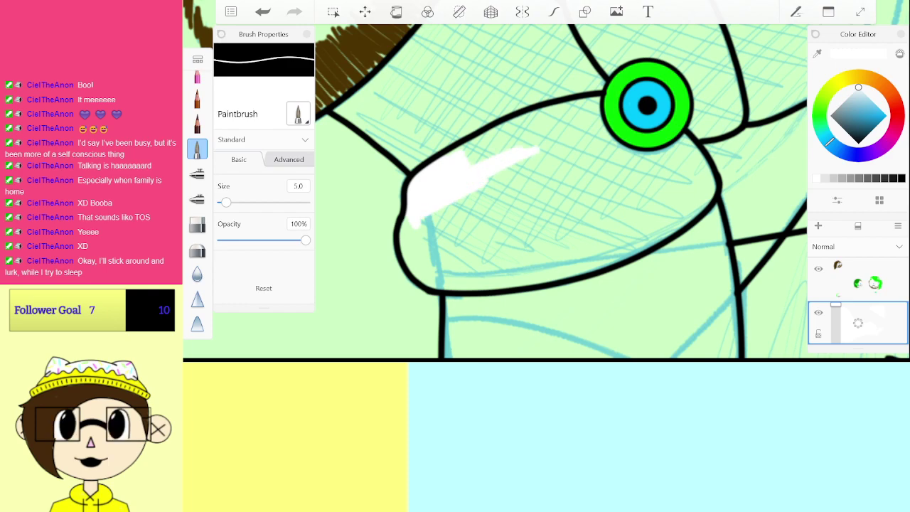
mouse_move(469, 158)
left_mouse_down()
mouse_move(535, 130)
mouse_move(527, 120)
mouse_move(535, 115)
mouse_move(583, 106)
left_mouse_up()
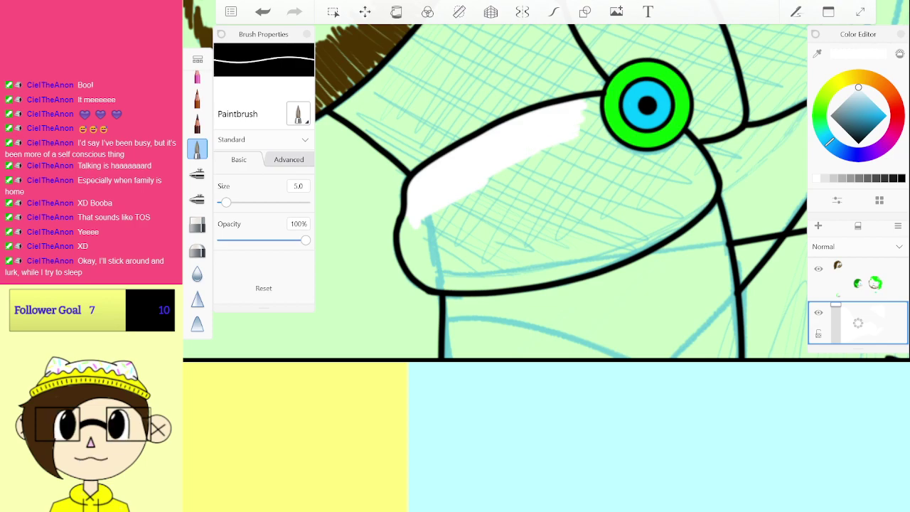
Step: Set the paintbrush size to 10 and fill most of the larger and smaller collar flaps with white
left_click(313, 186)
type("10")
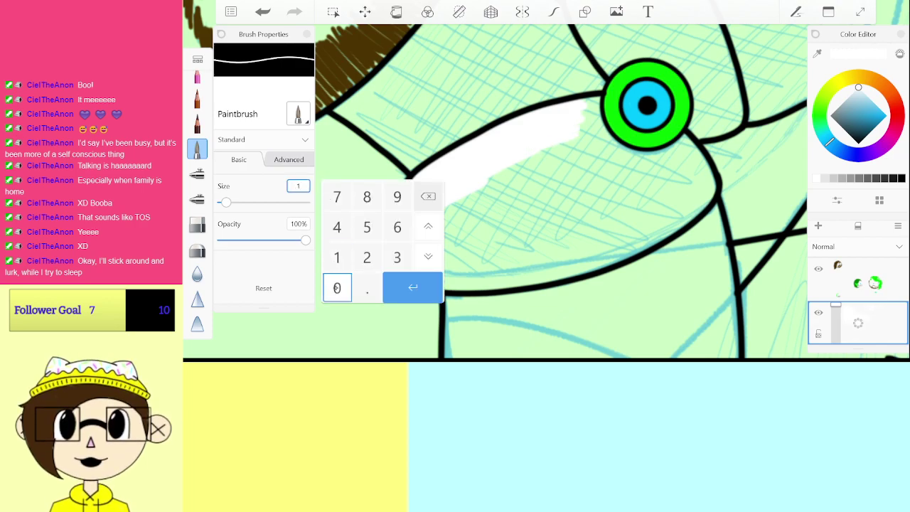
key("Return")
mouse_move(461, 203)
left_mouse_down()
mouse_move(436, 249)
mouse_move(459, 228)
mouse_move(492, 234)
mouse_move(531, 206)
mouse_move(464, 283)
mouse_move(524, 199)
mouse_move(581, 244)
mouse_move(661, 221)
mouse_move(698, 187)
mouse_move(690, 163)
mouse_move(670, 153)
mouse_move(592, 143)
mouse_move(588, 160)
mouse_move(531, 160)
mouse_move(541, 182)
mouse_move(597, 221)
left_mouse_up()
scroll(562, 192, "down", 5)
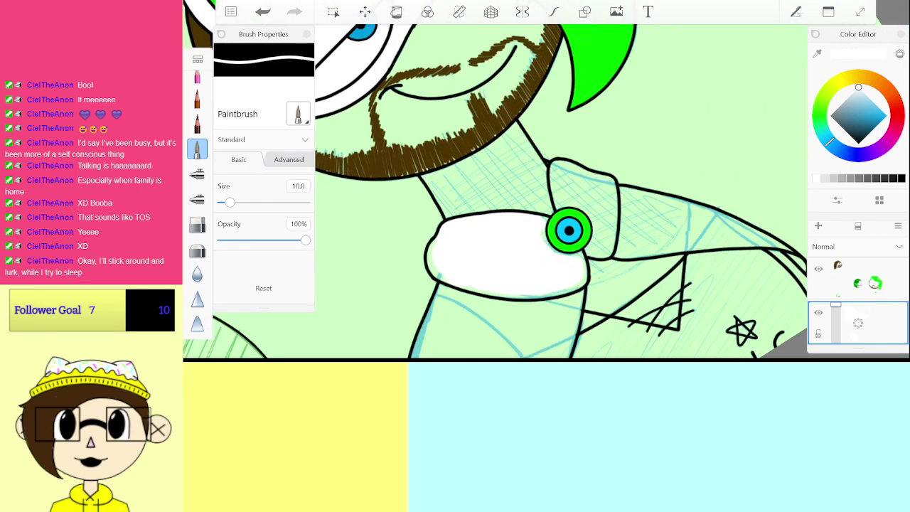
scroll(562, 192, "up", 6)
mouse_move(539, 108)
left_mouse_down()
mouse_move(630, 76)
mouse_move(619, 193)
mouse_move(573, 227)
mouse_move(462, 254)
mouse_move(435, 217)
mouse_move(523, 207)
mouse_move(553, 123)
mouse_move(471, 229)
mouse_move(563, 212)
mouse_move(587, 103)
left_mouse_up()
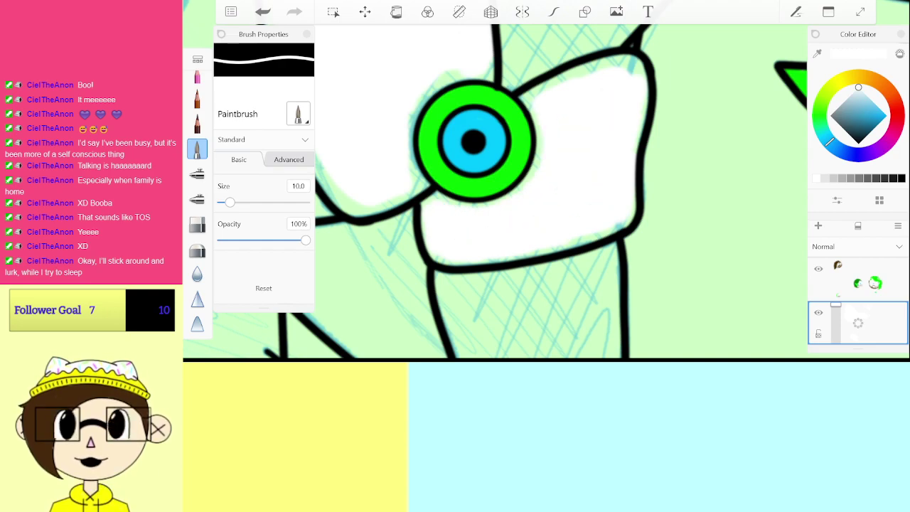
Step: Set the paintbrush size to 5 and fill the larger collar flap's neck edge and brooch side with white
left_click(299, 186)
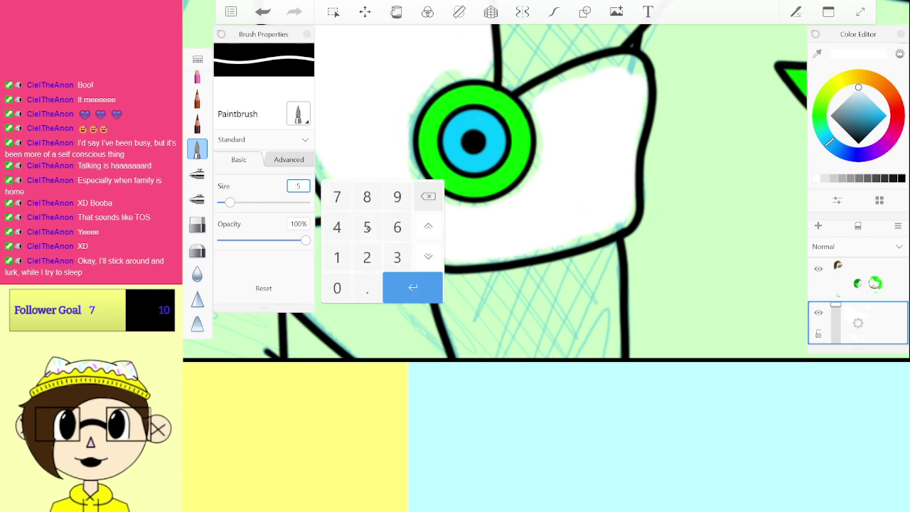
left_click(411, 286)
scroll(539, 186, "up", 3)
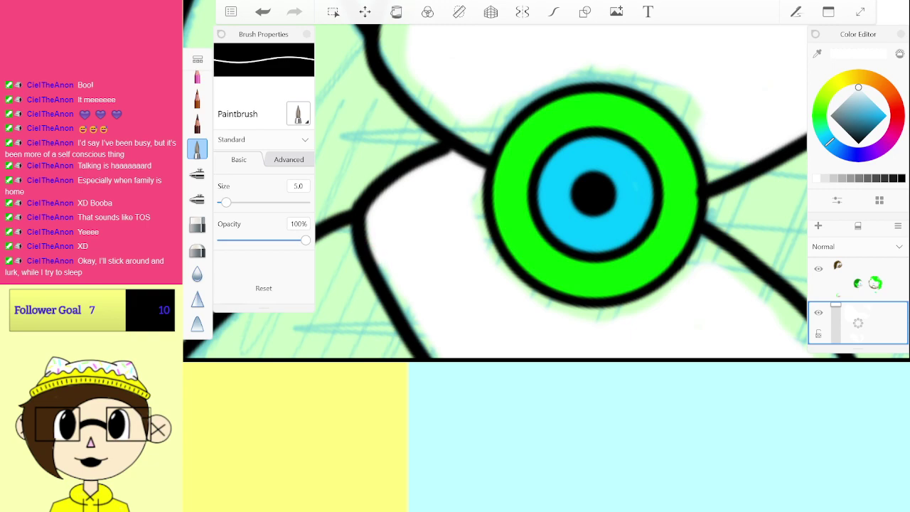
scroll(562, 191, "down", 3)
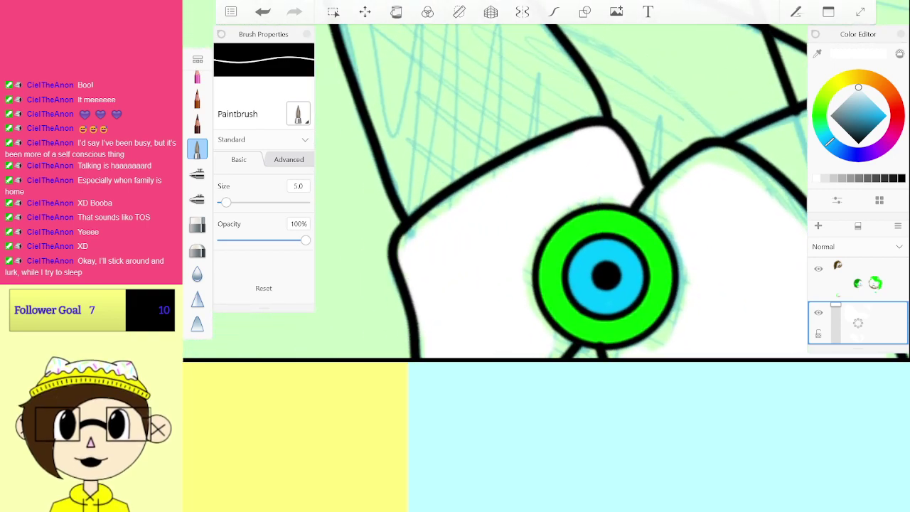
left_click_drag(404, 243, 524, 156)
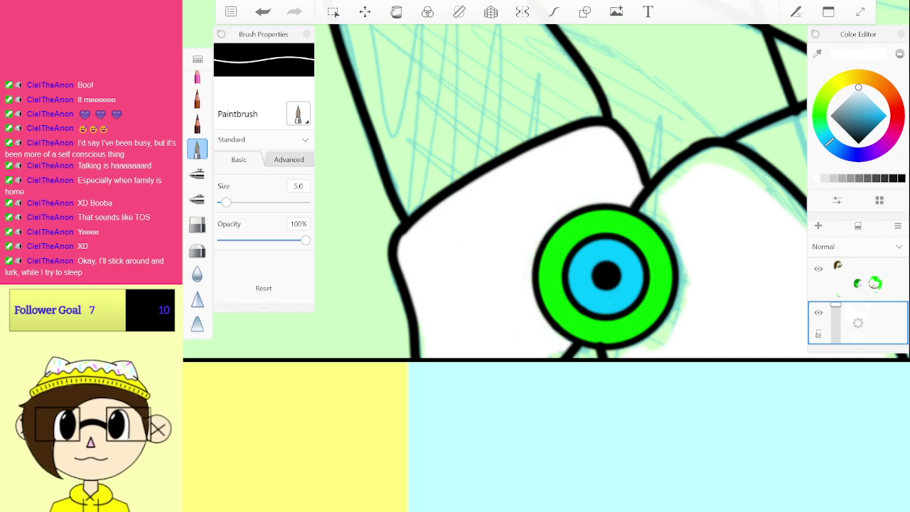
Step: Paint white over the remaining gaps along the smaller collar flap's neck edge, corner and outer side
scroll(562, 213, "down", 3)
scroll(498, 213, "up", 3)
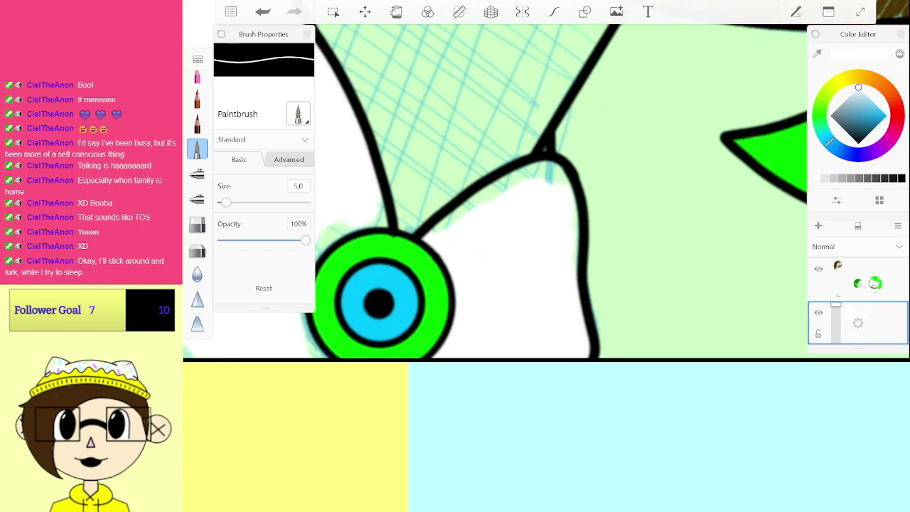
left_click_drag(436, 231, 537, 171)
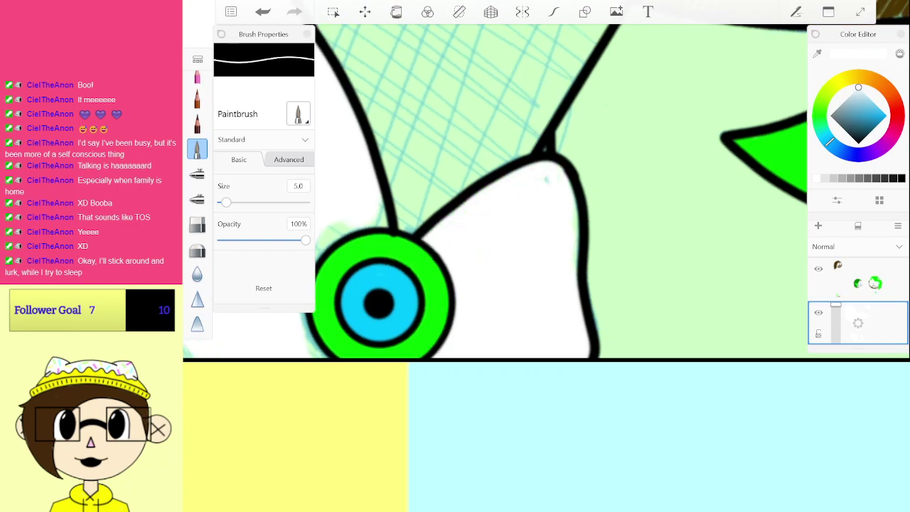
left_click_drag(571, 221, 576, 264)
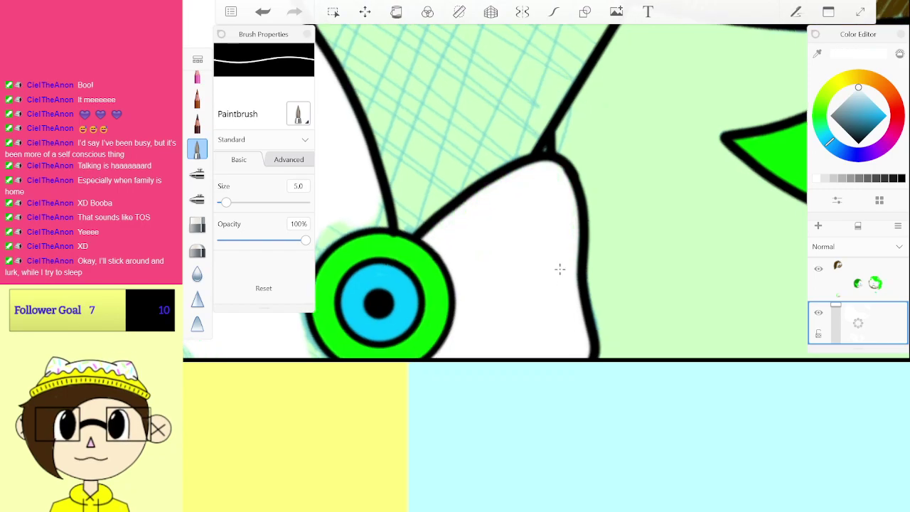
scroll(560, 268, "down", 2)
scroll(497, 213, "down", 3)
scroll(566, 256, "up", 1)
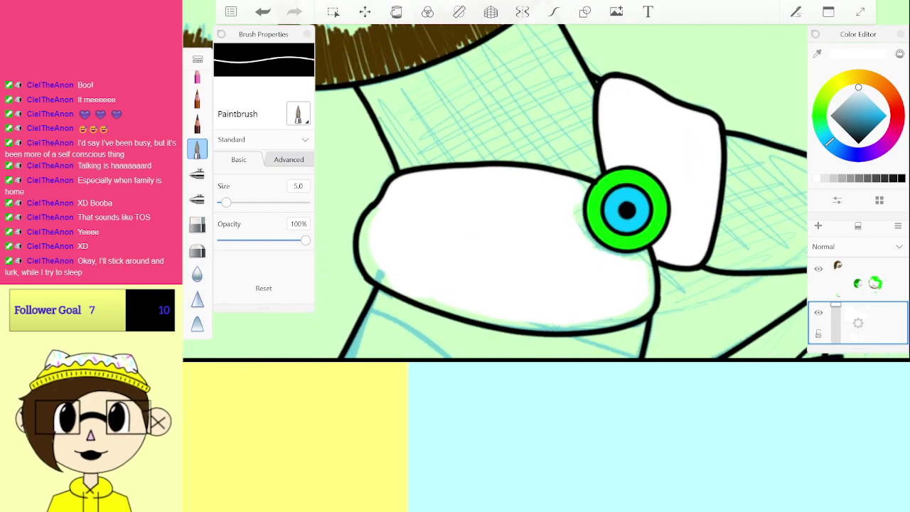
Step: Paint white over the gaps on the larger collar flap around the eyeball brooch's outline and beside the adjoining edge
scroll(562, 192, "up", 4)
scroll(519, 169, "up", 2)
mouse_move(432, 172)
left_mouse_down()
mouse_move(467, 151)
mouse_move(489, 188)
left_mouse_up()
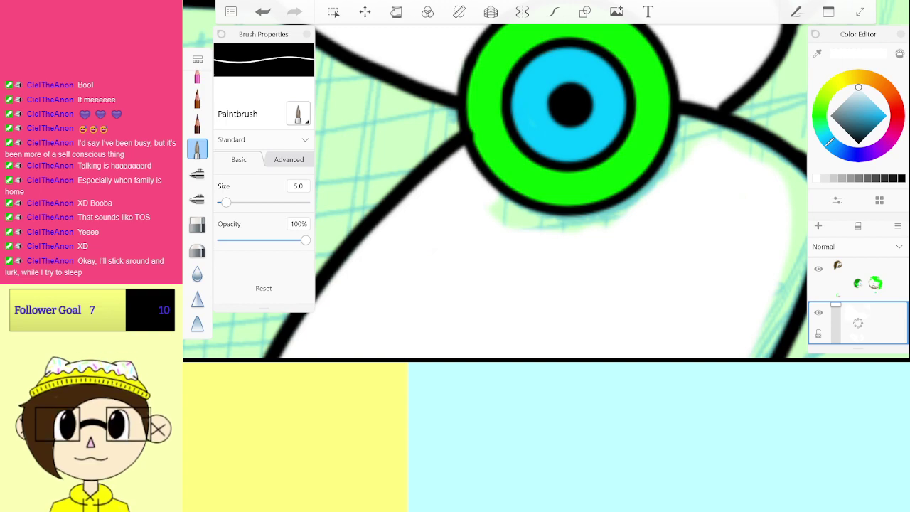
mouse_move(496, 204)
left_mouse_down()
mouse_move(519, 220)
mouse_move(577, 224)
mouse_move(635, 202)
left_mouse_up()
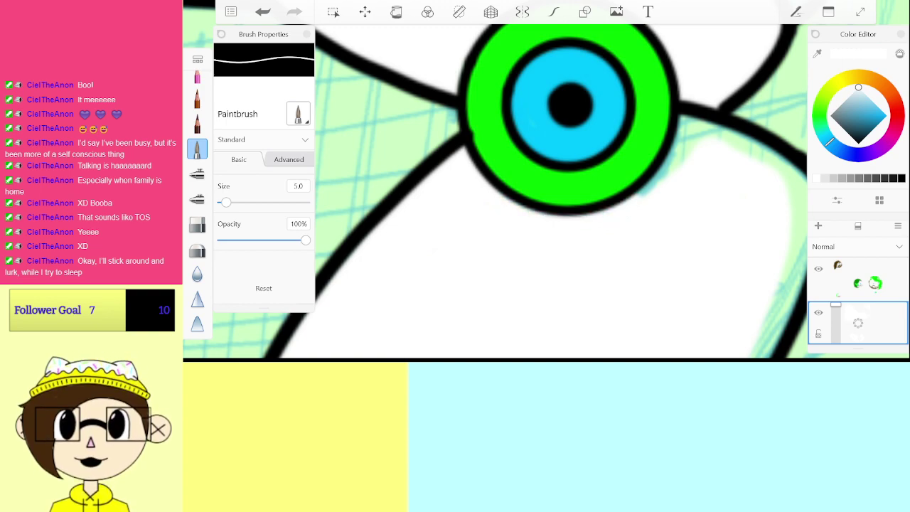
mouse_move(663, 168)
left_mouse_down()
mouse_move(690, 128)
mouse_move(732, 140)
mouse_move(781, 173)
left_mouse_up()
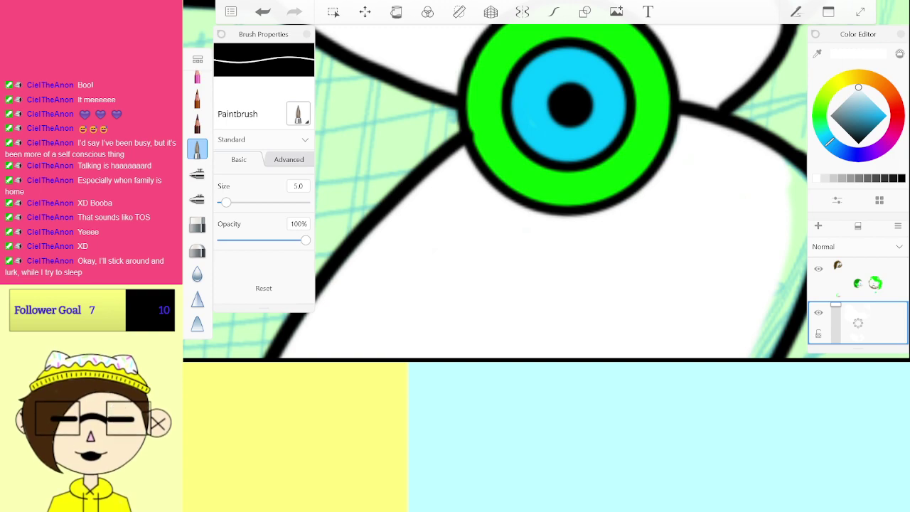
Step: Fill the larger collar flap's corner near the brooch and its long cape-side edge with white up to the line art
scroll(562, 192, "down", 4)
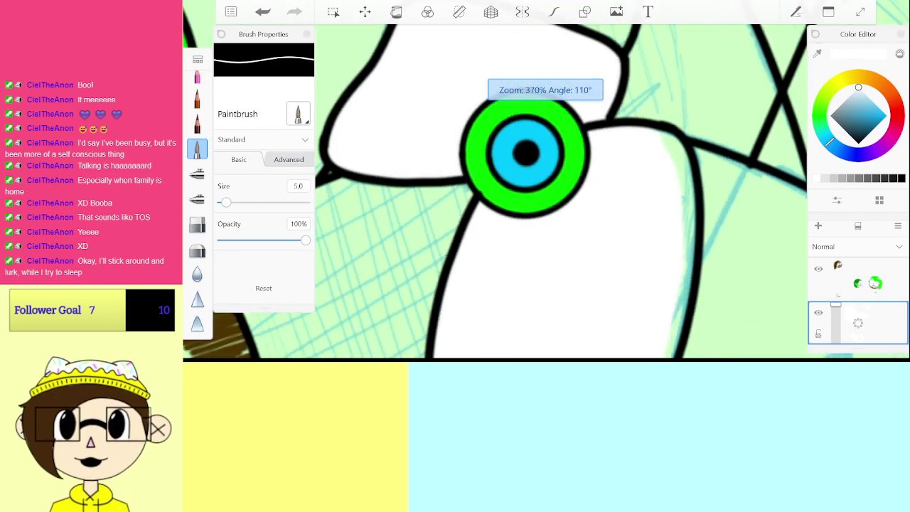
scroll(562, 192, "up", 2)
scroll(562, 192, "up", 2)
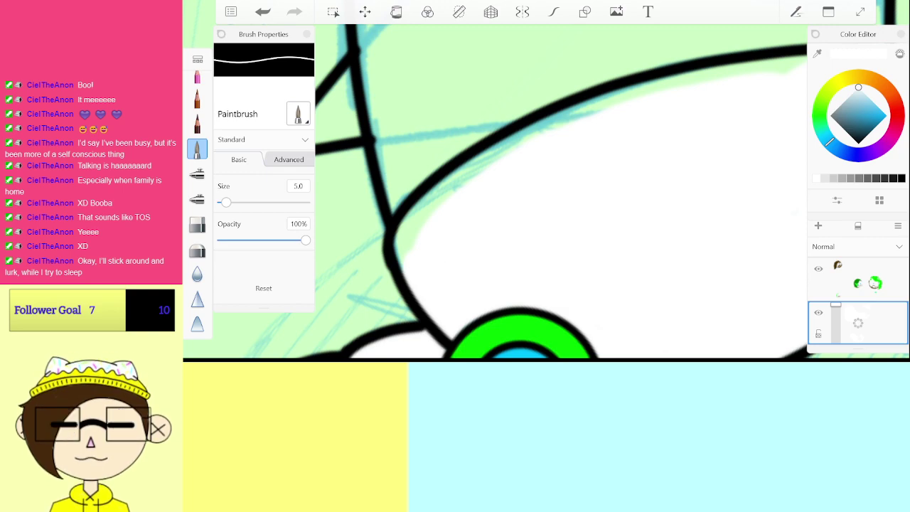
mouse_move(398, 254)
left_mouse_down()
mouse_move(432, 193)
mouse_move(459, 174)
left_mouse_up()
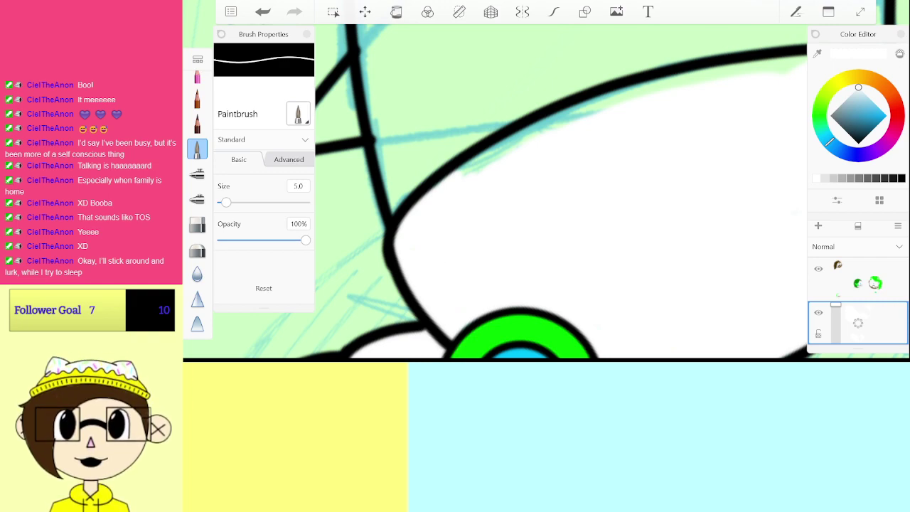
scroll(498, 199, "down", 3)
left_click_drag(517, 148, 426, 201)
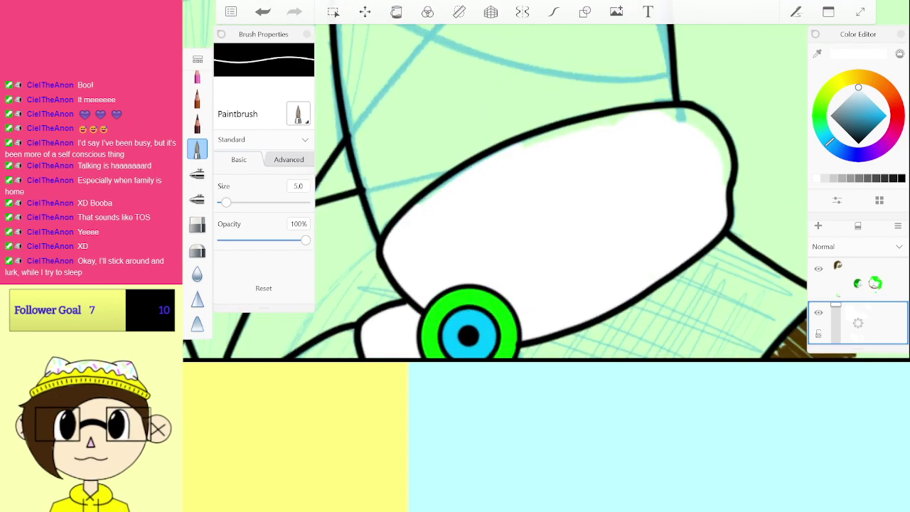
left_click_drag(472, 168, 423, 200)
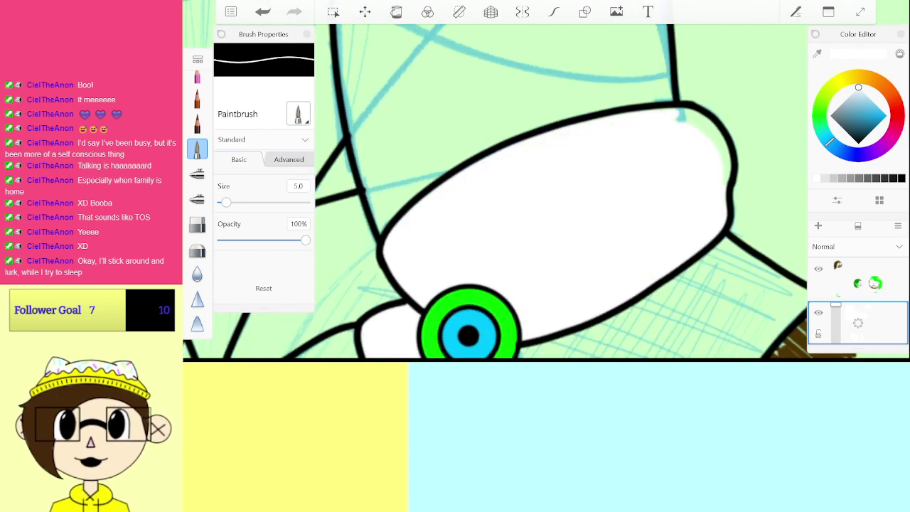
Step: Paint white over the remaining gaps along the larger collar flap's rounded outer end, away from the brooch
left_click_drag(687, 118, 675, 112)
scroll(498, 199, "down", 3)
scroll(498, 199, "up", 3)
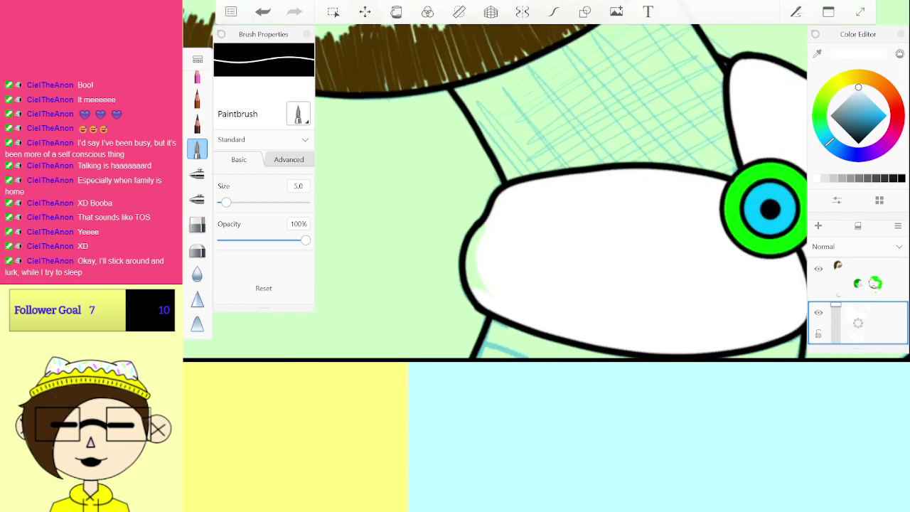
scroll(473, 303, "up", 3)
left_click_drag(485, 236, 498, 197)
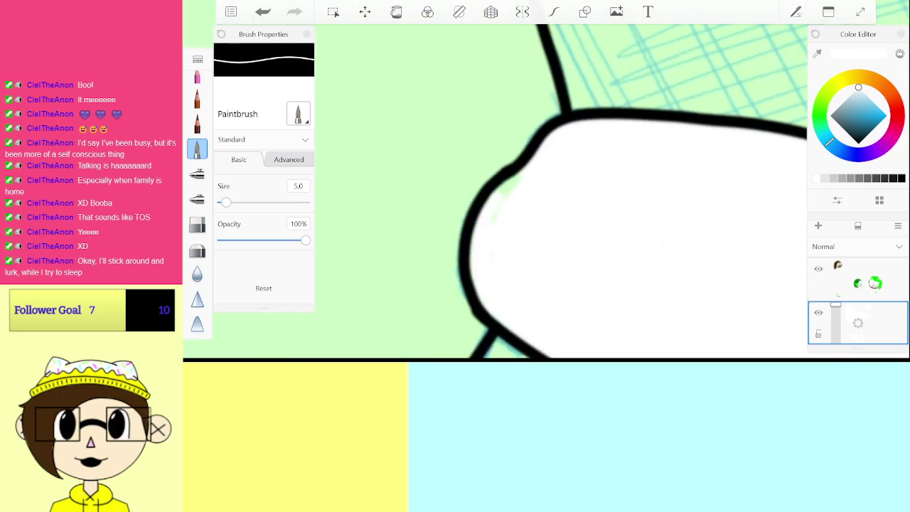
scroll(562, 192, "down", 8)
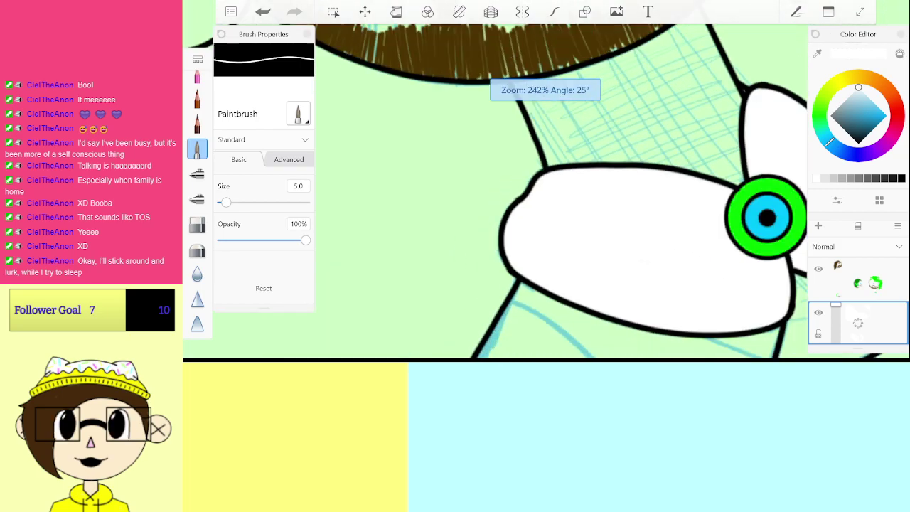
Step: Hide the reference portraits layer and the blue sketch layer, leaving the line art and colours on the green background
left_click_drag(605, 160, 596, 197)
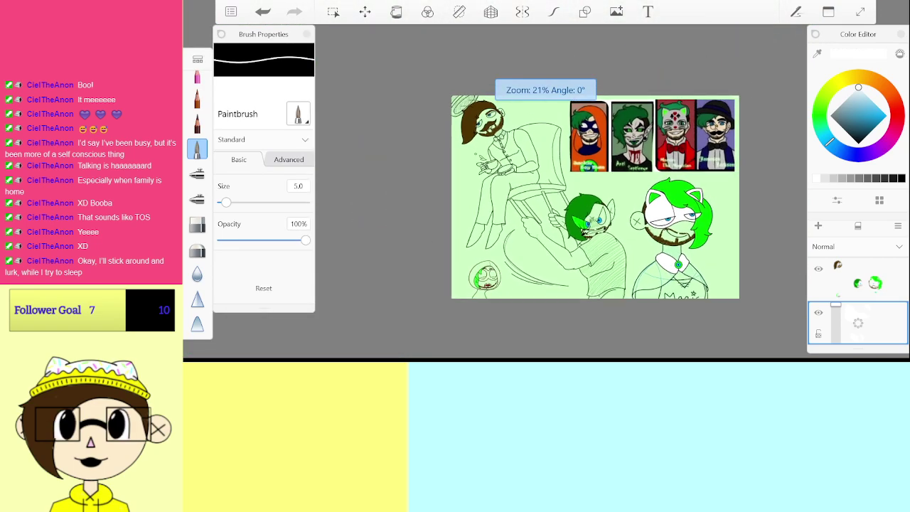
left_click_drag(858, 323, 859, 272)
mouse_move(858, 341)
left_mouse_down()
mouse_move(858, 249)
mouse_move(858, 334)
mouse_move(864, 274)
mouse_move(849, 288)
left_mouse_up()
left_click(819, 327)
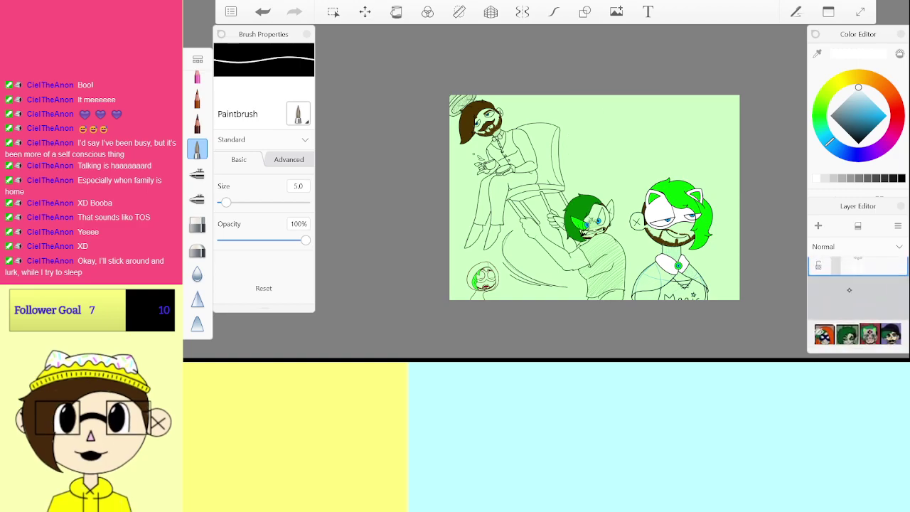
left_click(820, 288)
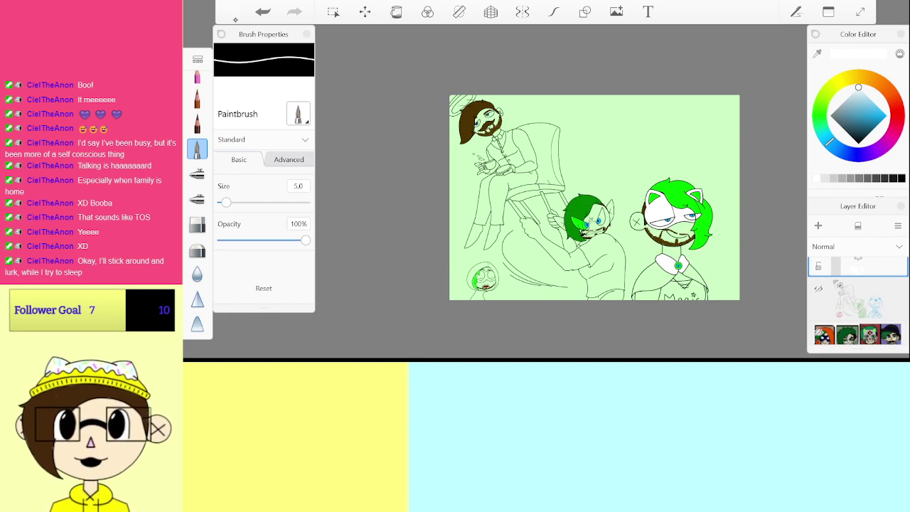
Step: Save the drawing
left_click(231, 12)
left_click(270, 103)
key("ctrl+s")
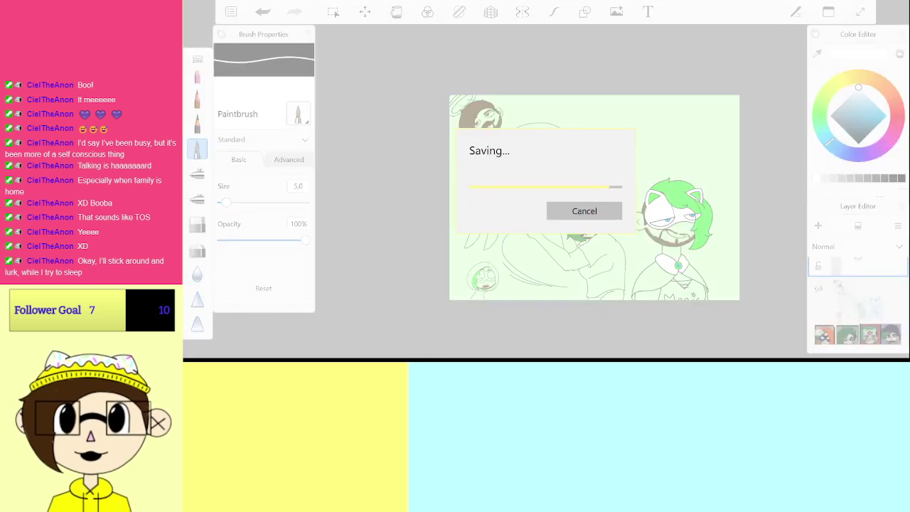